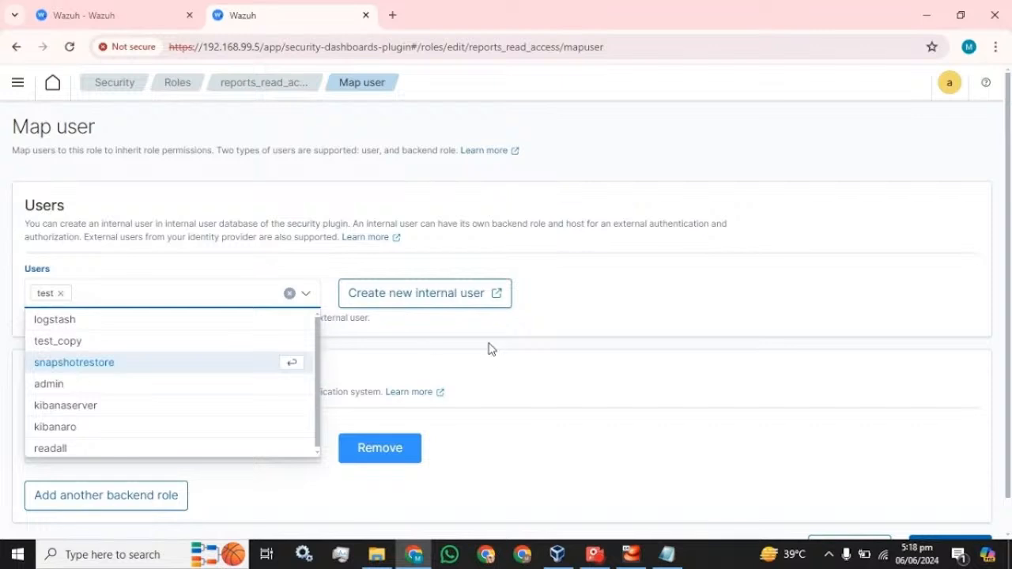
Map user test to reports_read_access and view the role's five cluster permissions
click(545, 329)
scroll(545, 330, down, 1)
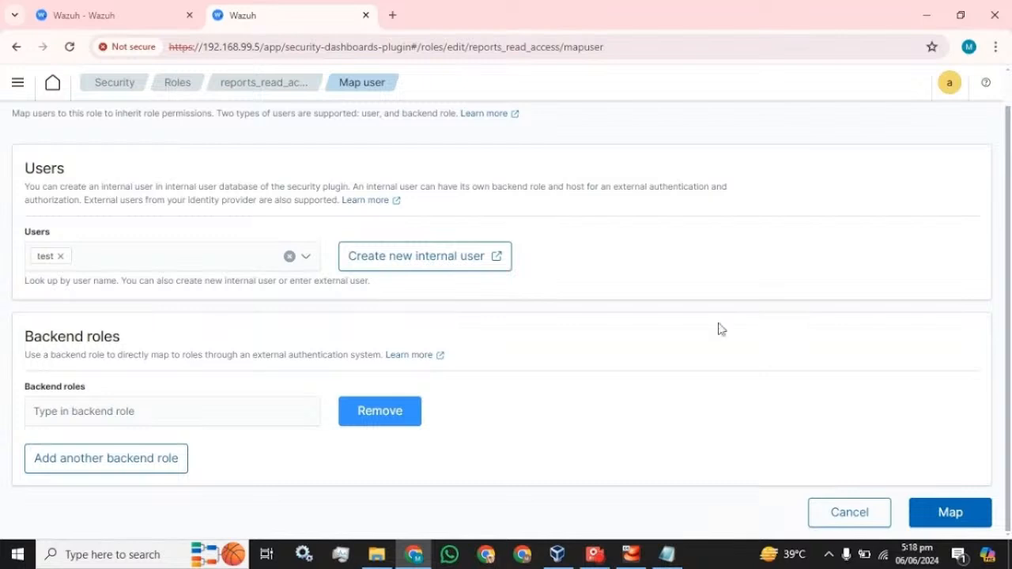
click(945, 512)
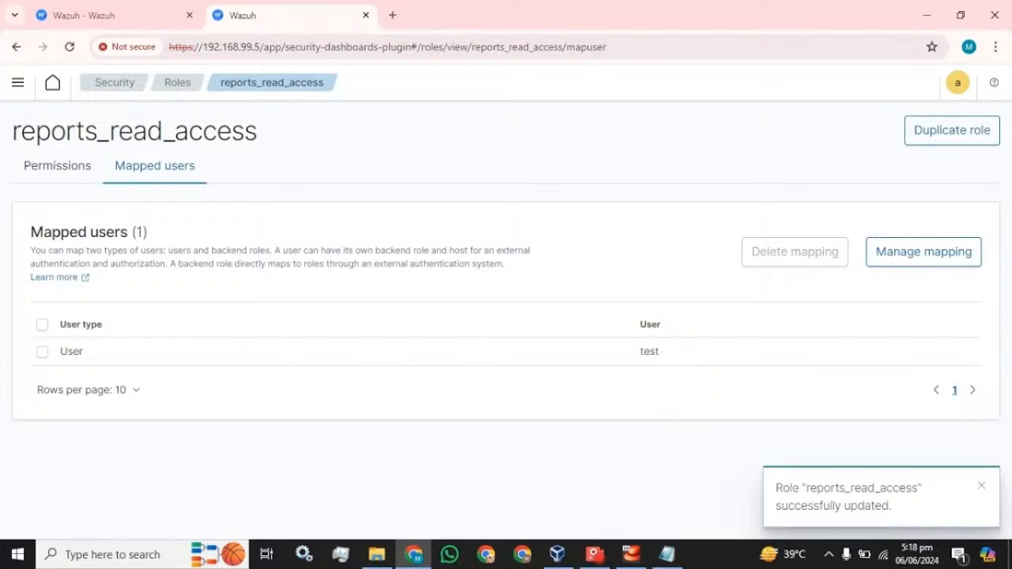
click(39, 162)
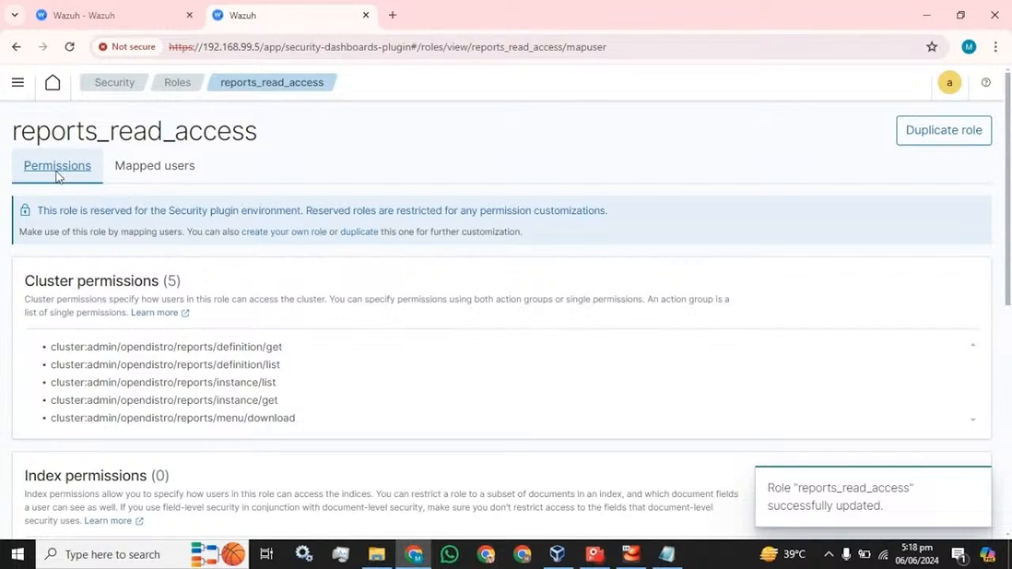
Show all 23 roles at 50 rows per page and scroll through the table
click(166, 84)
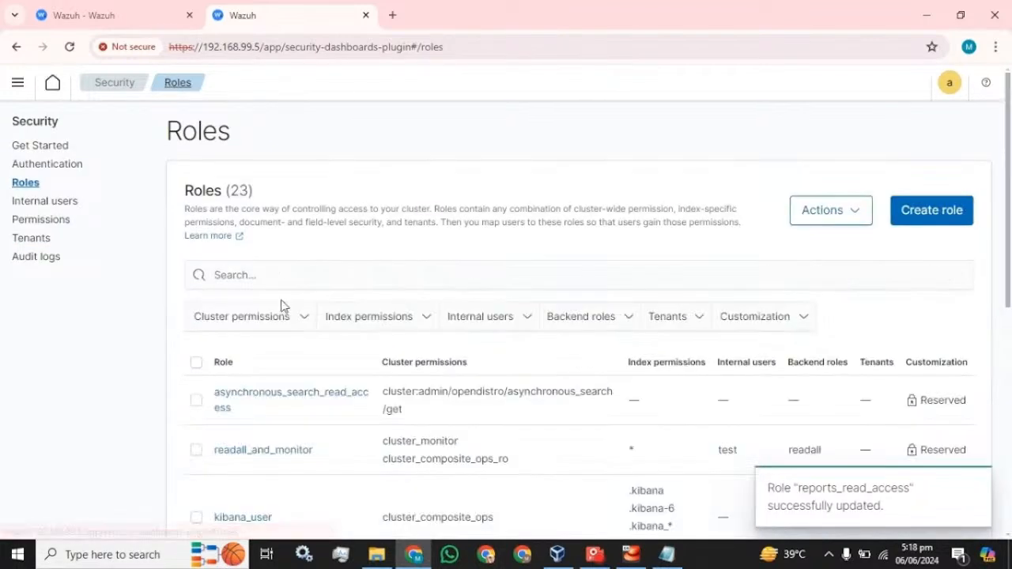
scroll(281, 306, down, 10)
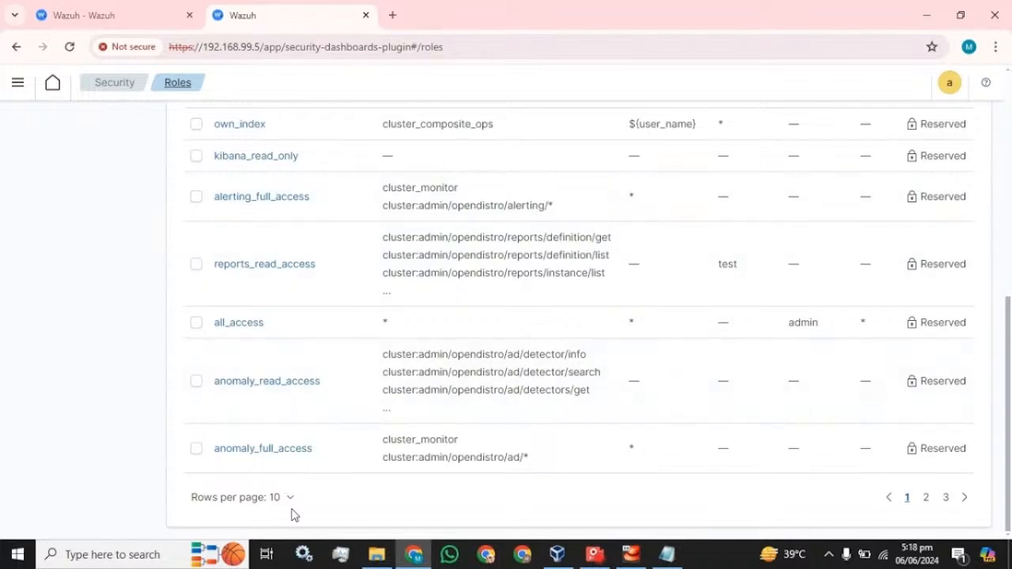
click(291, 498)
click(265, 469)
scroll(420, 386, down, 5)
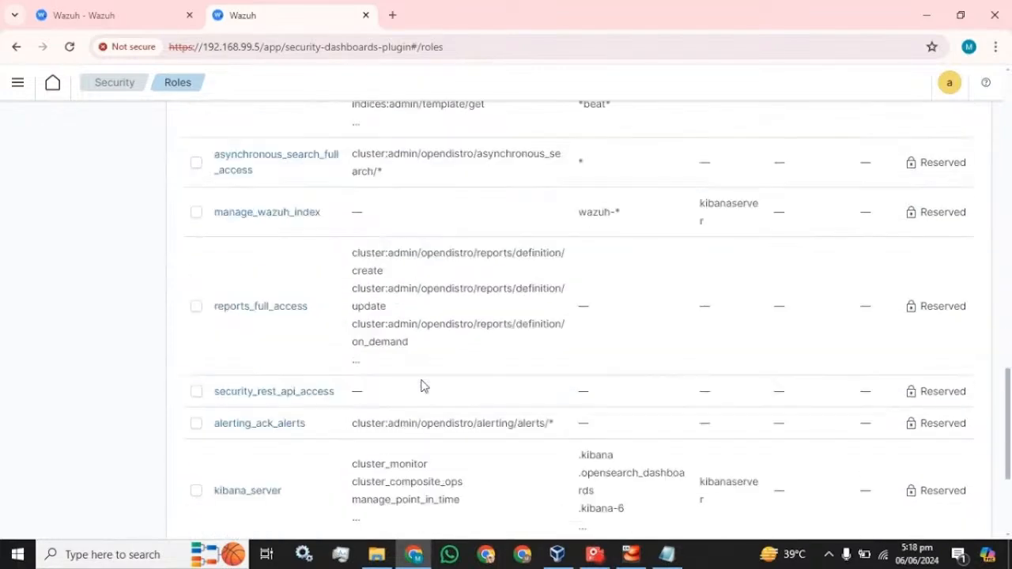
scroll(421, 386, down, 3)
scroll(421, 386, up, 18)
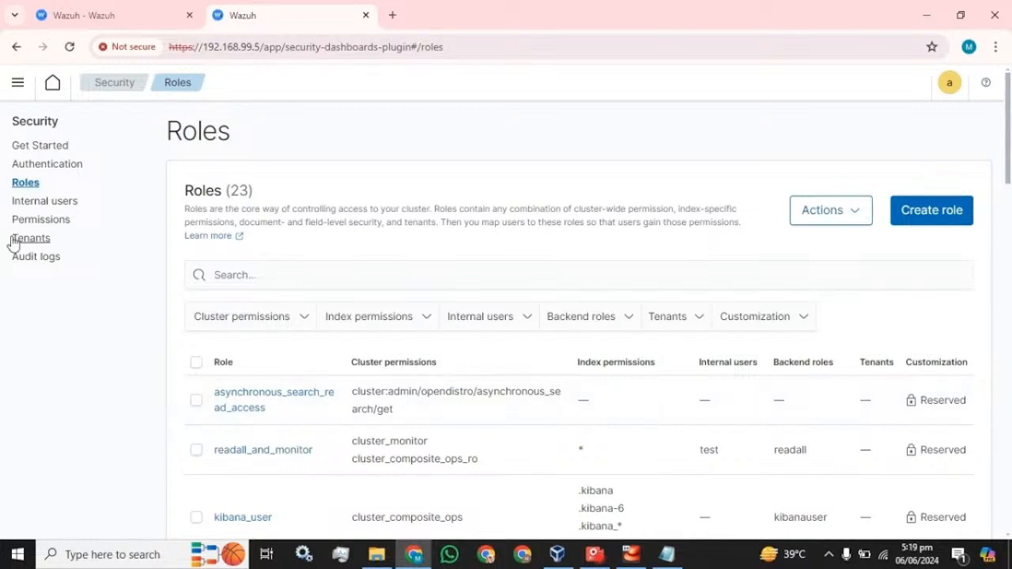
In Internal users, select logstash and check its Actions menu without choosing anything
click(36, 200)
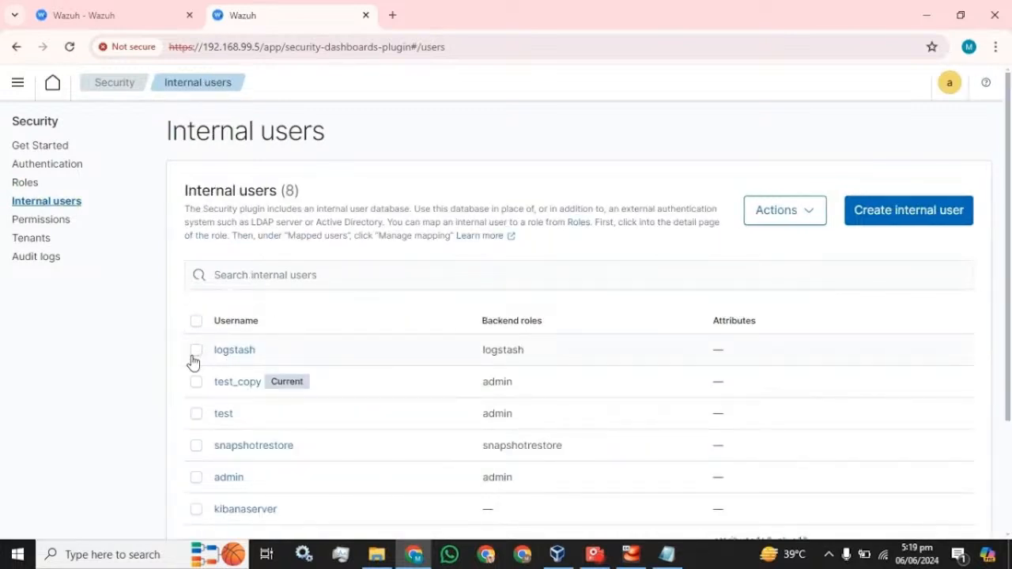
click(196, 351)
click(798, 227)
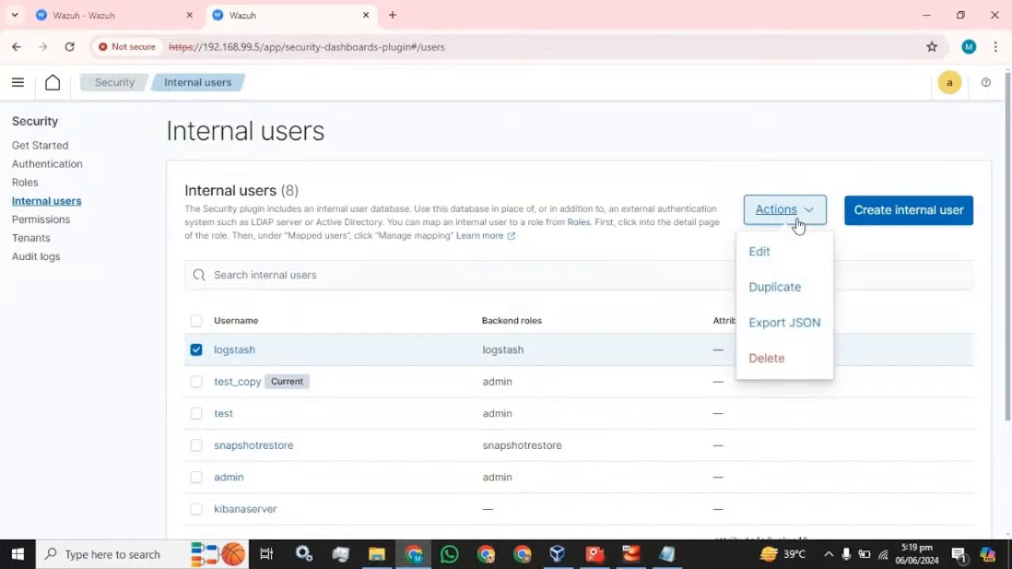
click(860, 254)
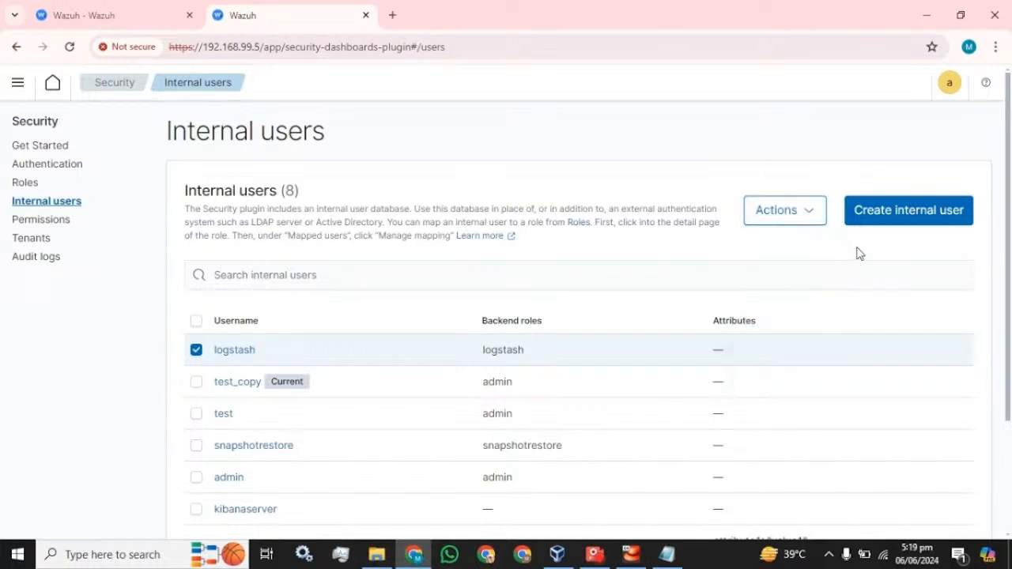
click(812, 225)
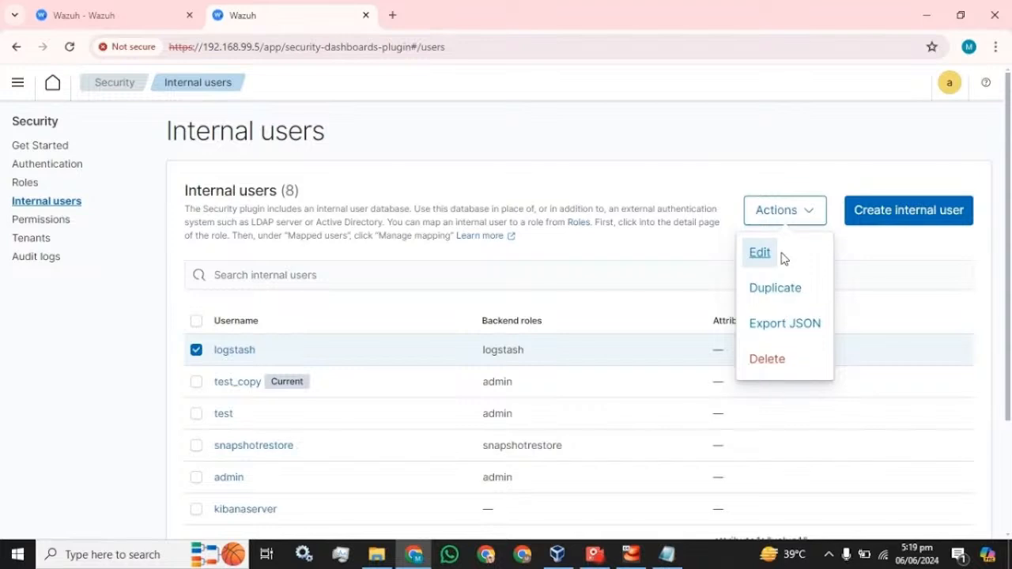
click(876, 260)
scroll(625, 344, down, 2)
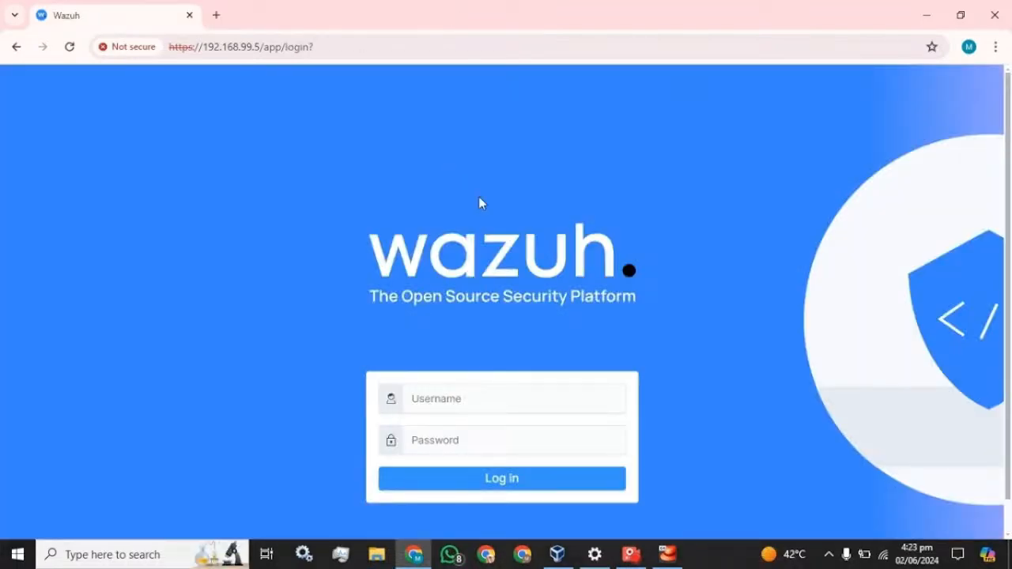
Log in as admin with the account password and dismiss Chrome's breach warning
click(467, 398)
text(adm)
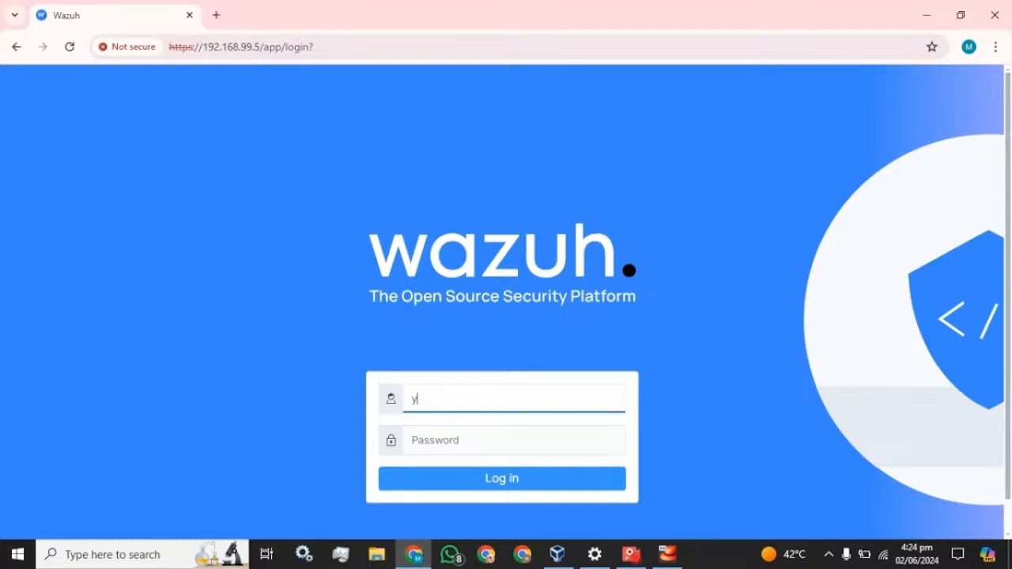
text(in)
key(Tab)
text(admin)
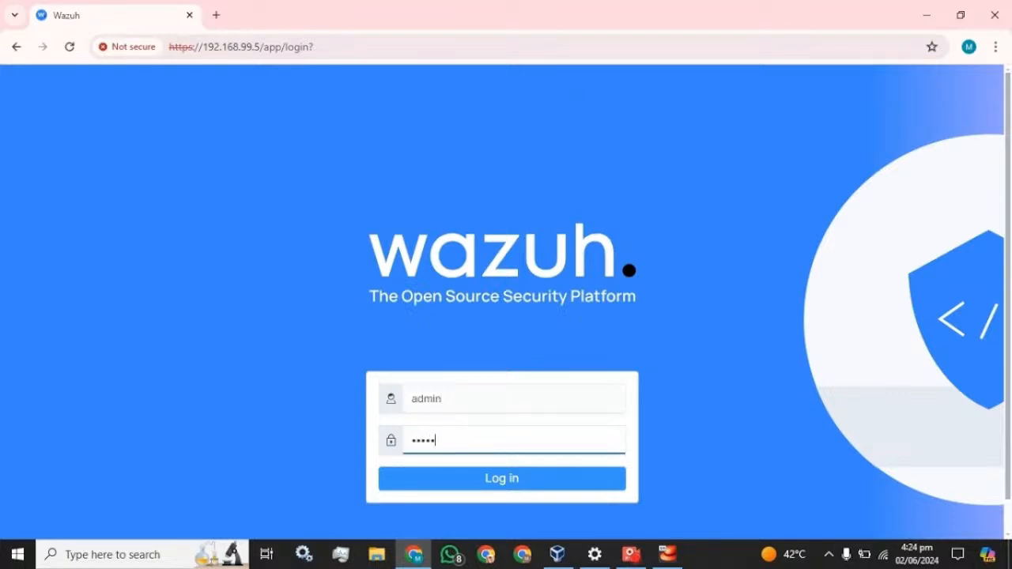
key(Return)
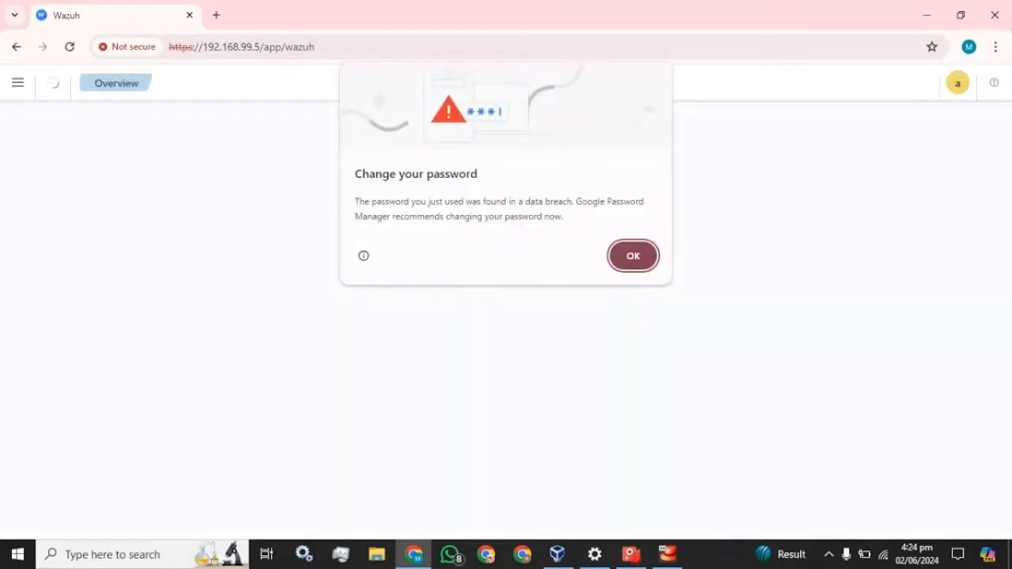
click(633, 256)
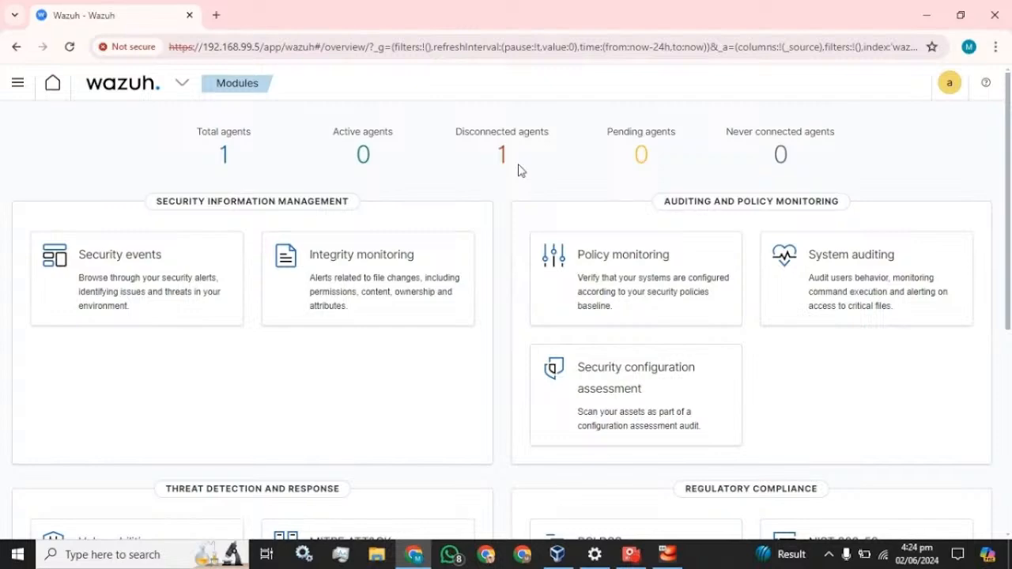
click(139, 558)
Open Services via a 'serv' search and select the Wazuh service
text(s)
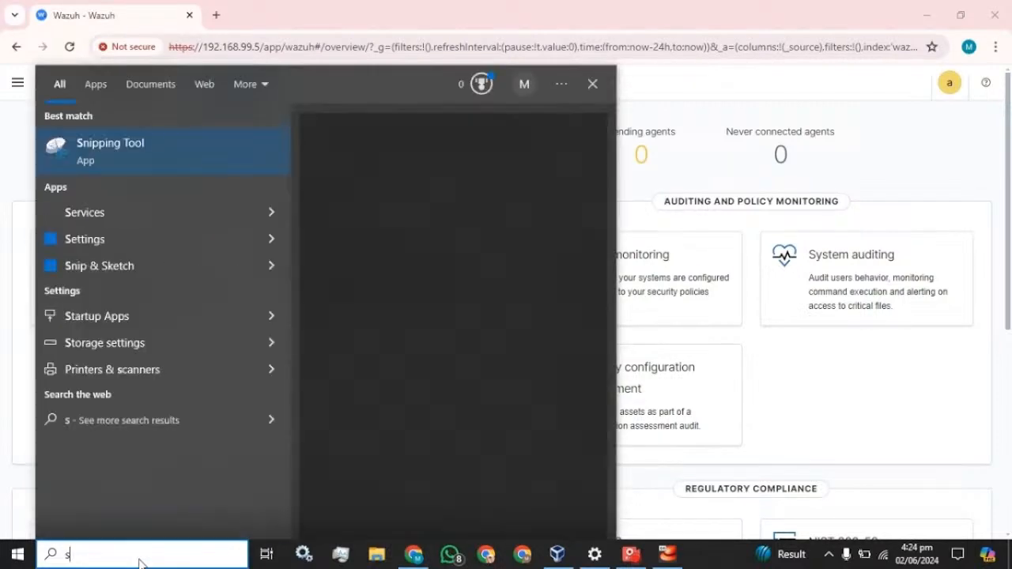
text(erv)
key(Escape)
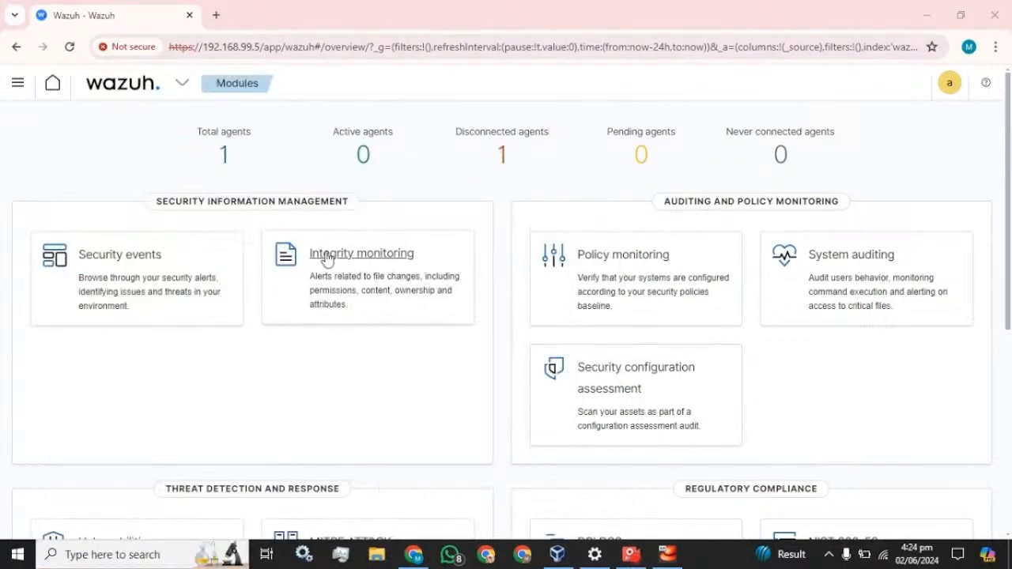
click(358, 260)
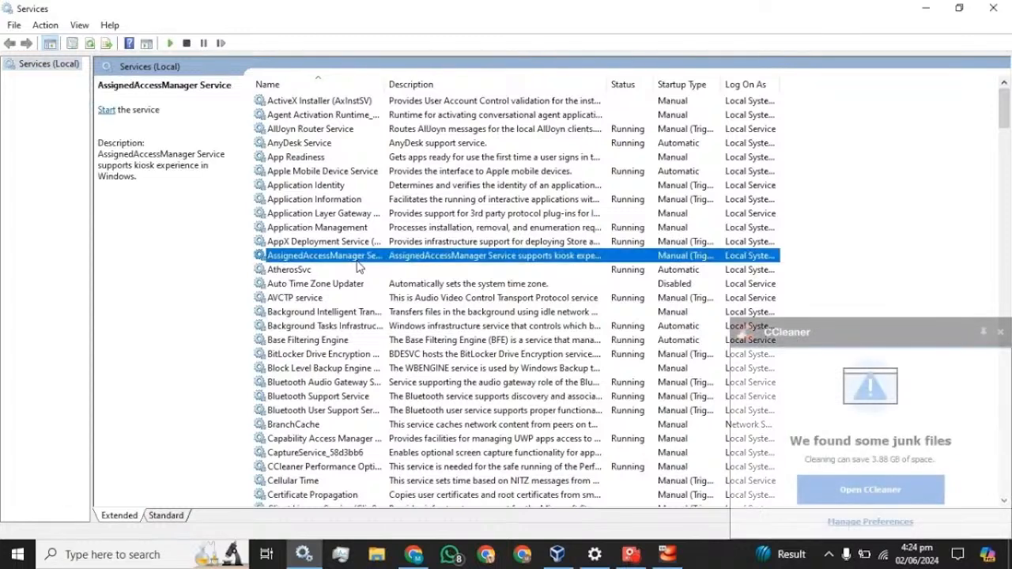
key(w)
key(Down)
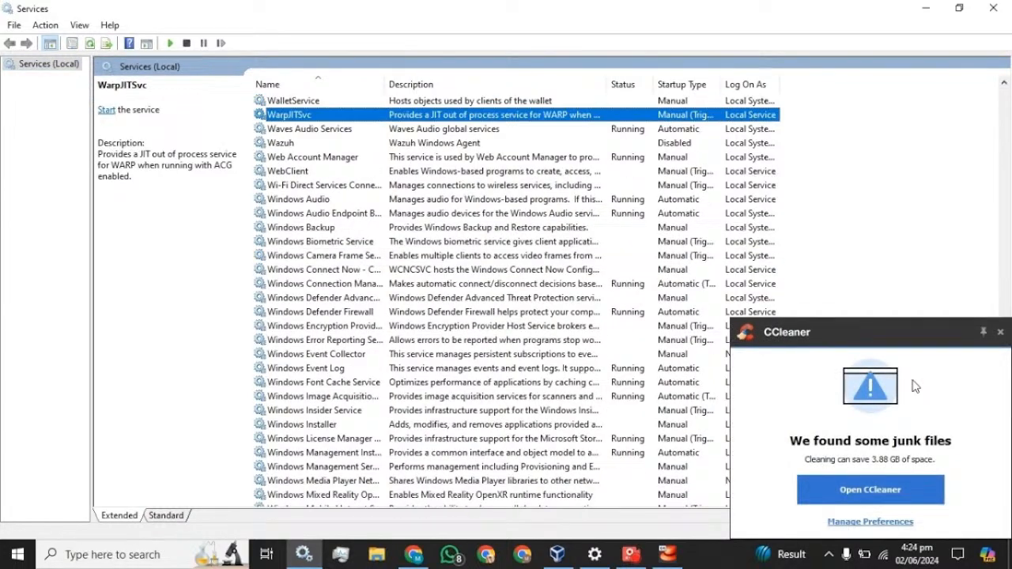
click(1003, 333)
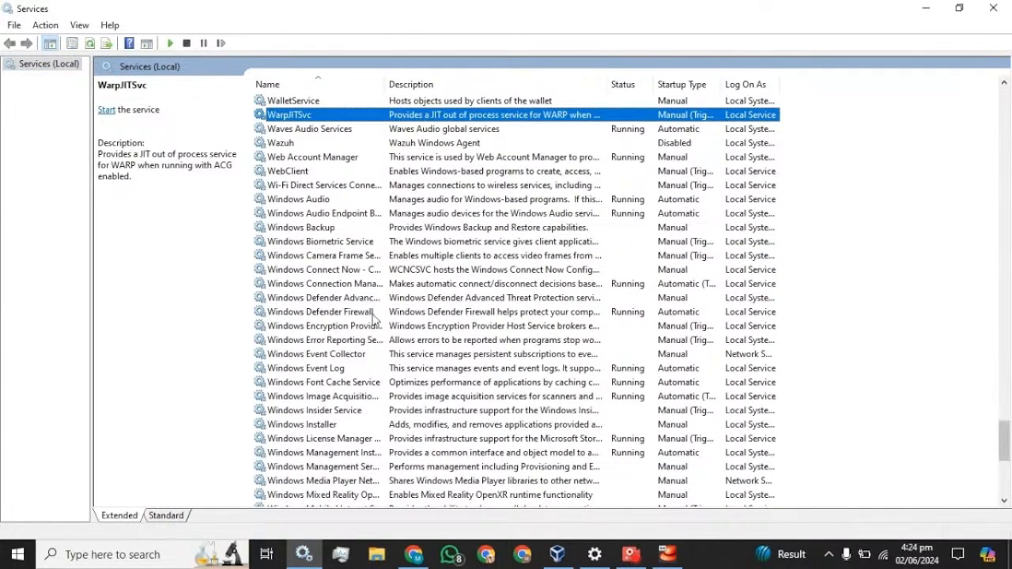
click(286, 142)
Set the Wazuh service's startup type to Manual, apply, and start it
right_click(281, 146)
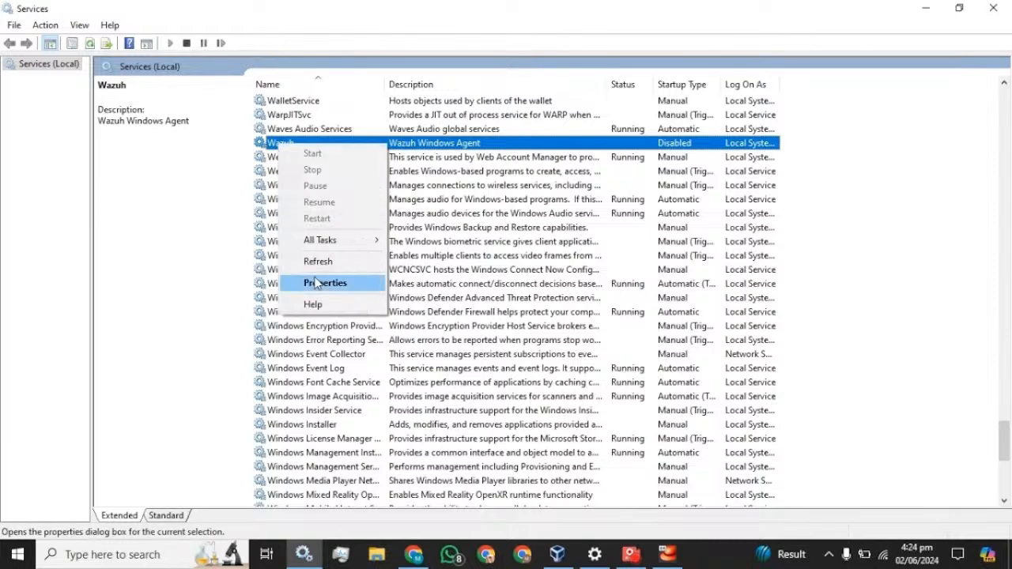
click(317, 283)
click(512, 261)
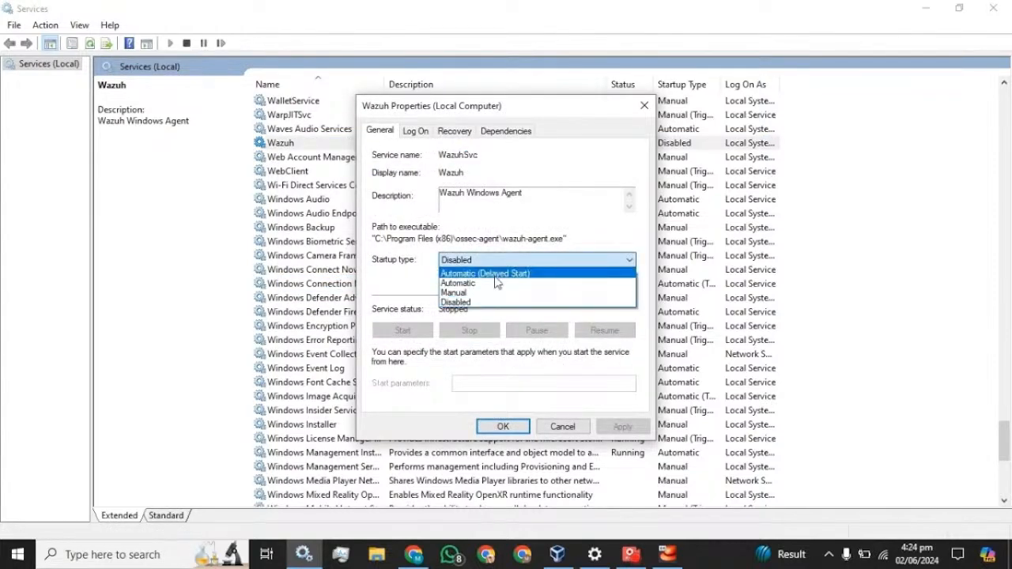
click(463, 293)
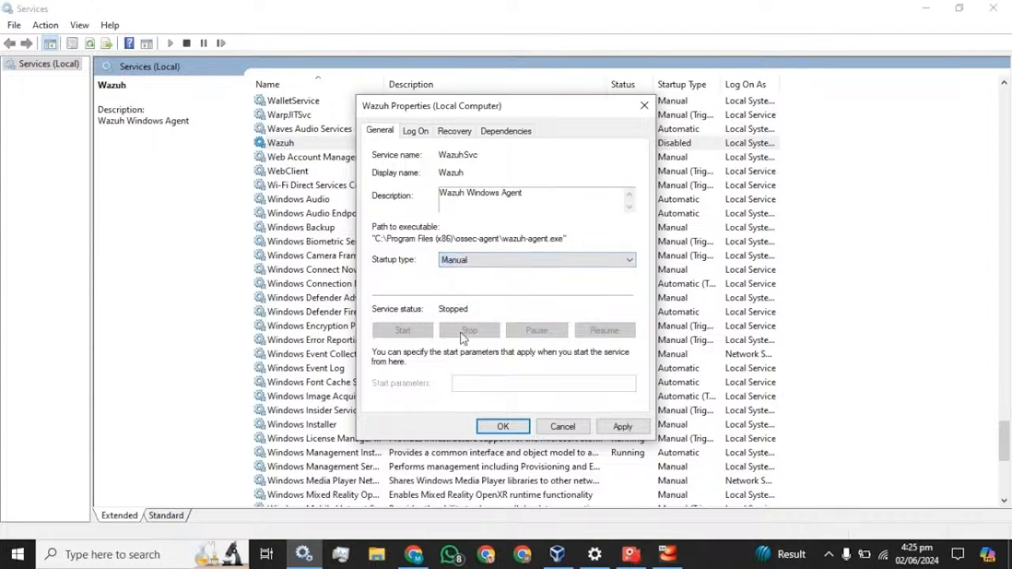
click(642, 427)
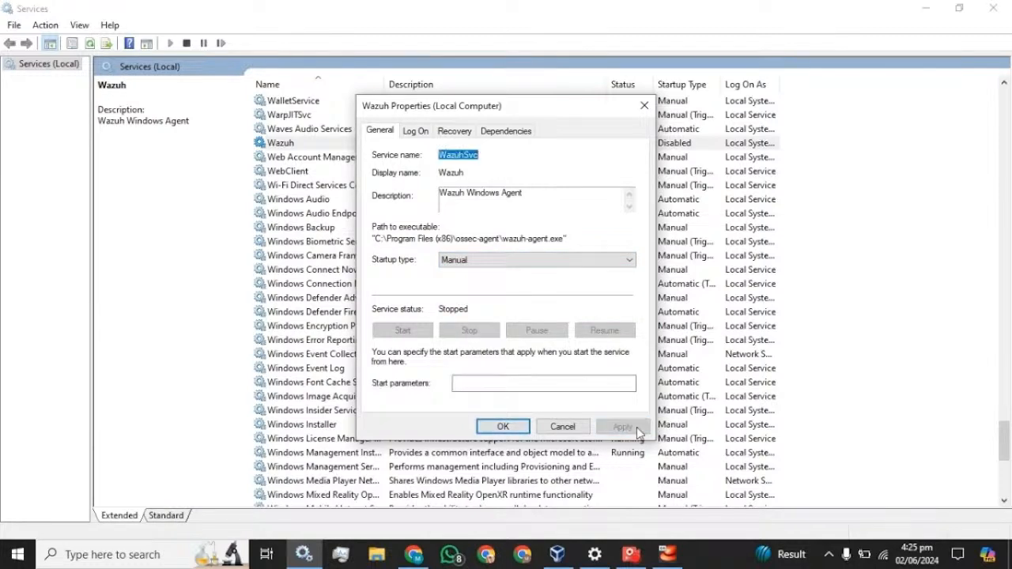
click(412, 333)
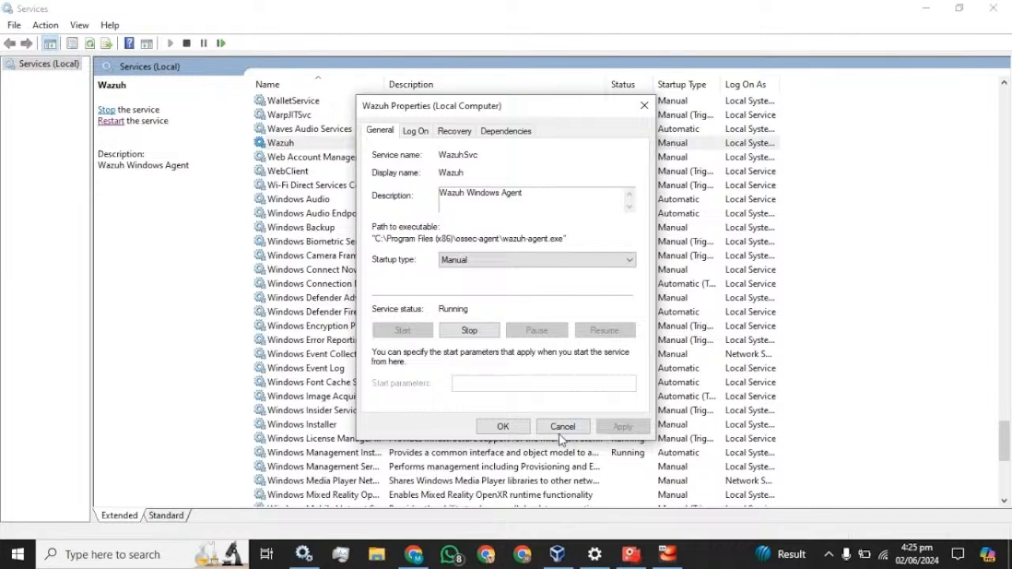
click(504, 428)
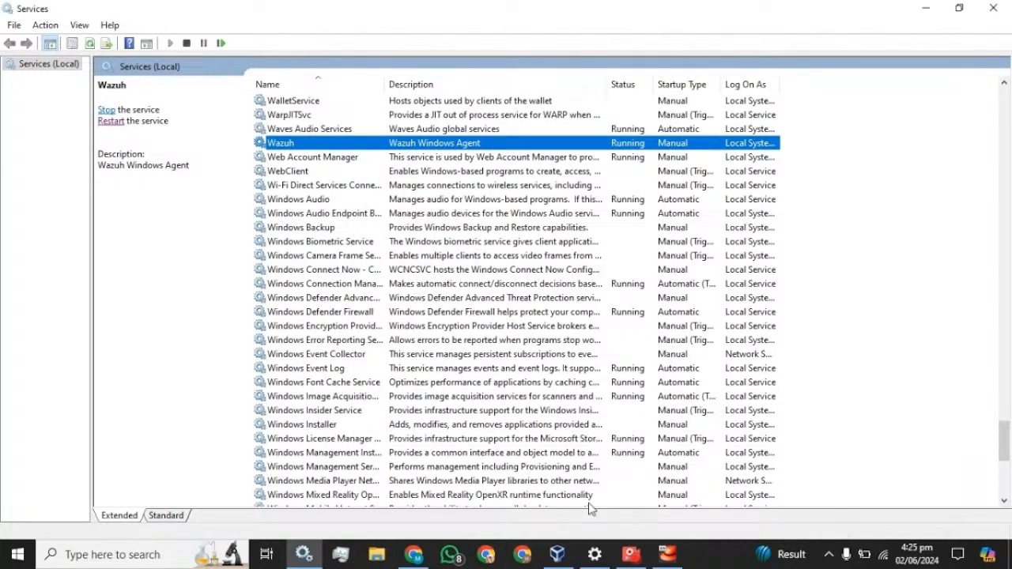
click(416, 555)
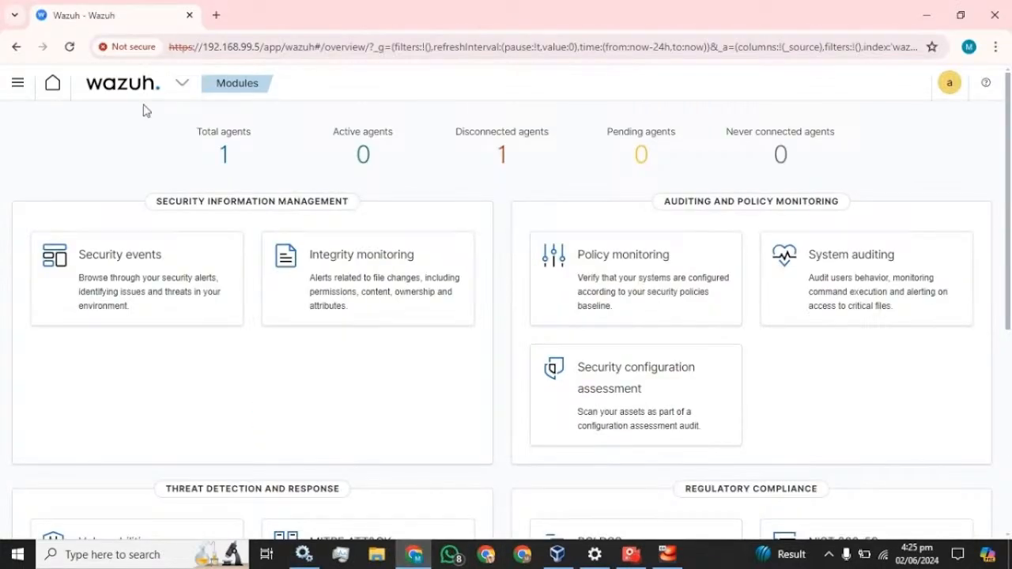
Reload the dashboard so the overview shows 1 active and 0 disconnected agents
click(70, 47)
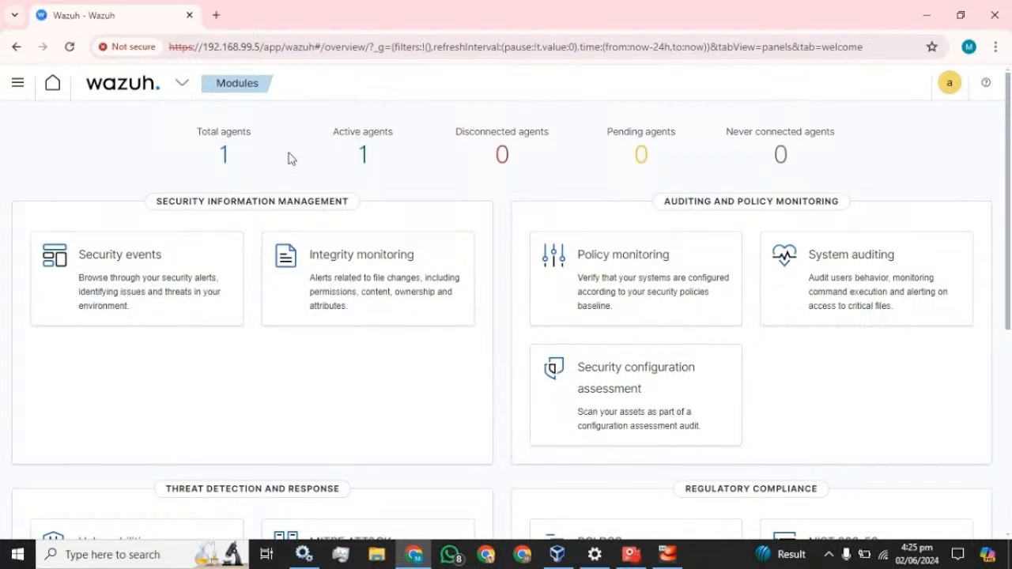
click(18, 84)
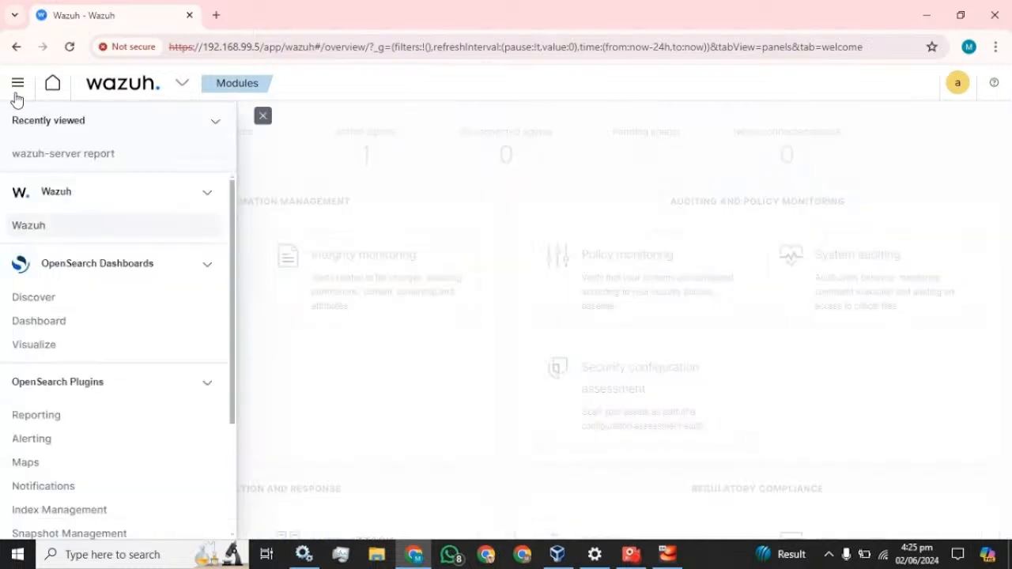
Create a new dashboard with a Data Table visualization on wazuh-alerts-*
click(47, 322)
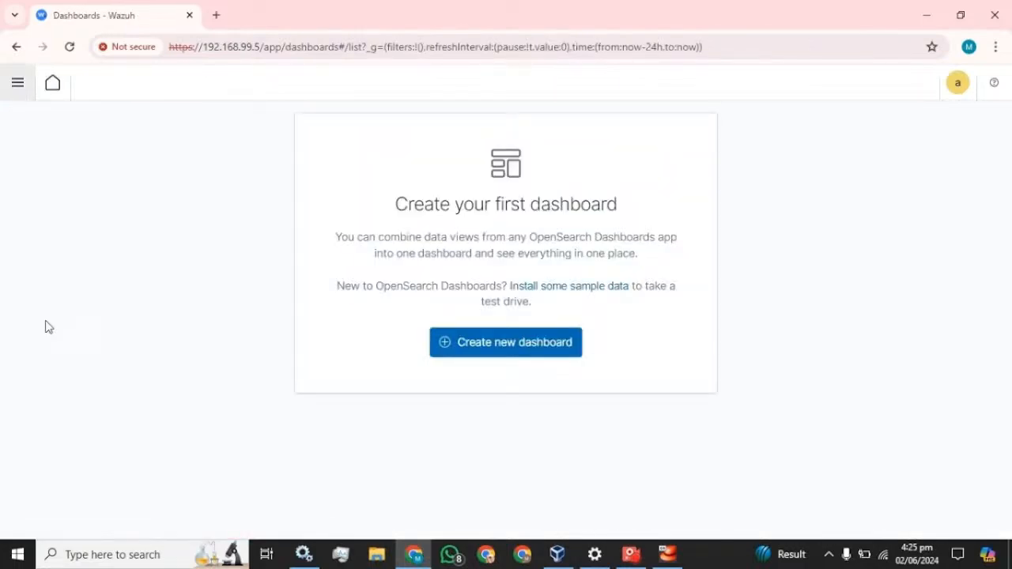
click(464, 341)
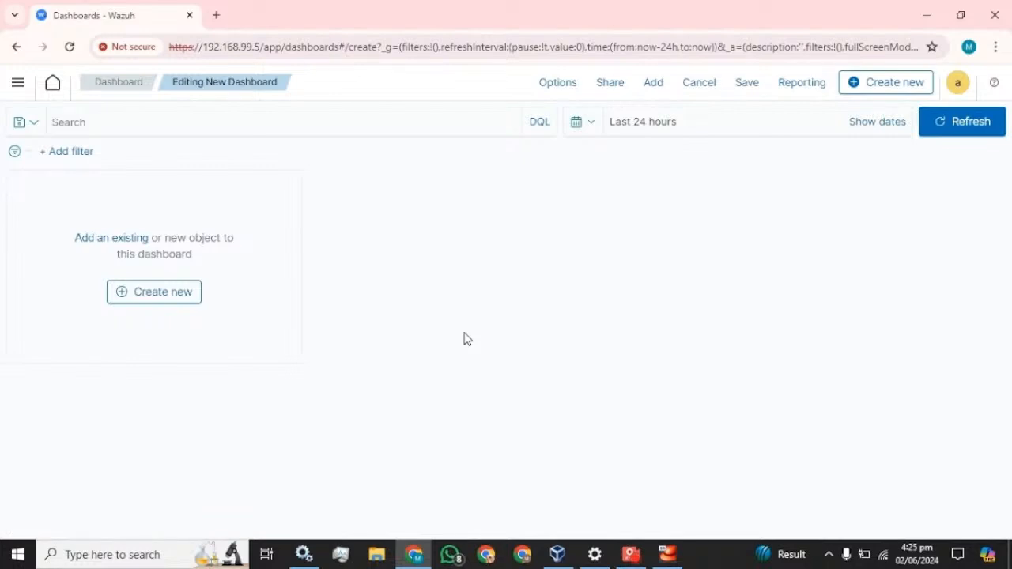
click(145, 293)
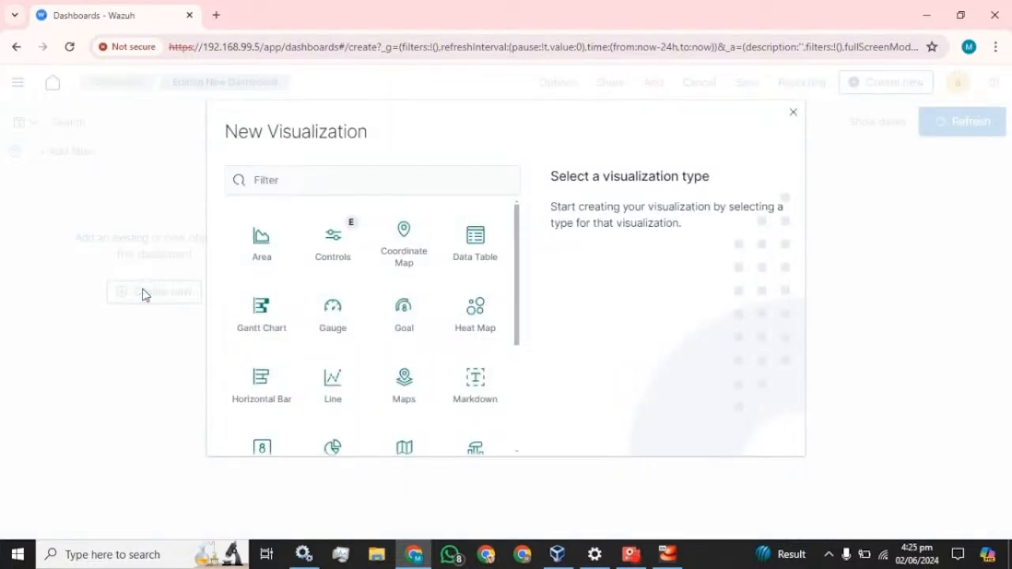
click(485, 258)
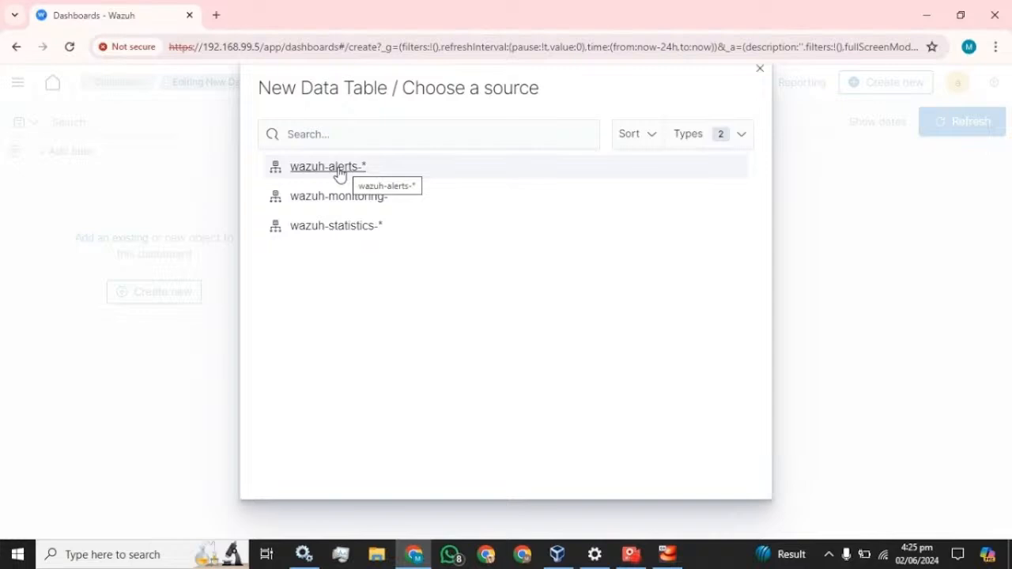
click(328, 167)
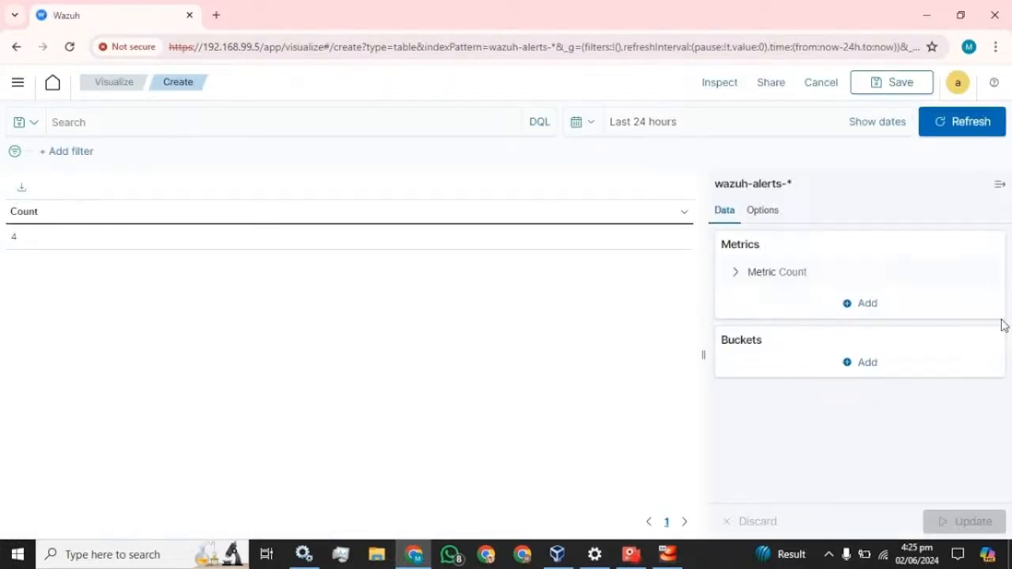
Add a Split table bucket using Columns with a Terms aggregation
click(866, 305)
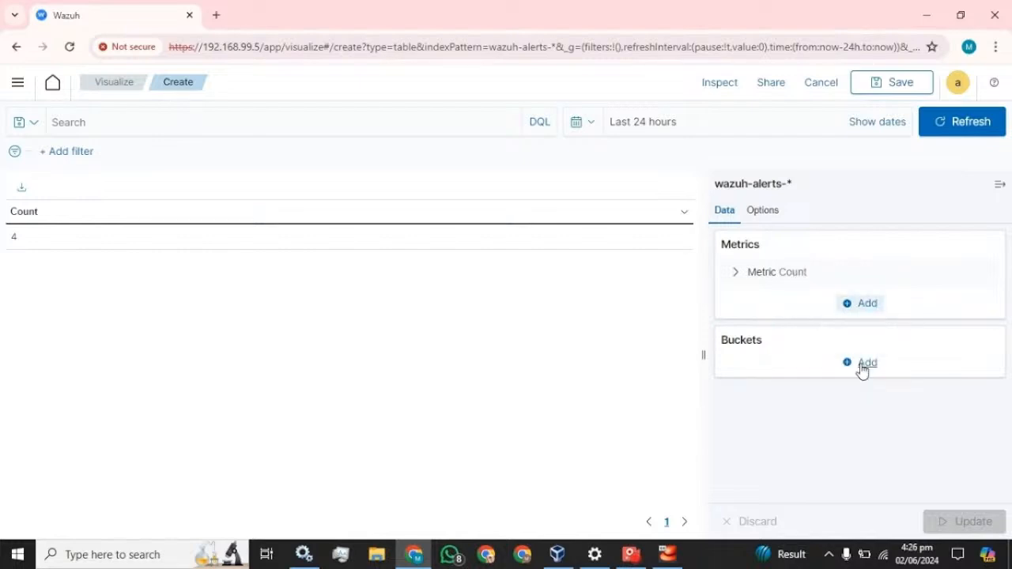
click(862, 366)
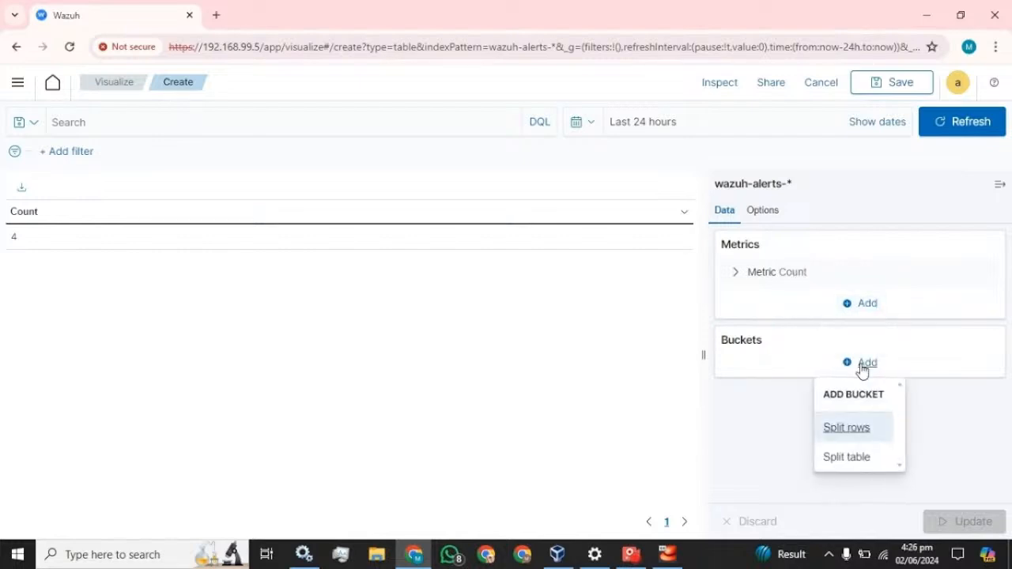
click(851, 459)
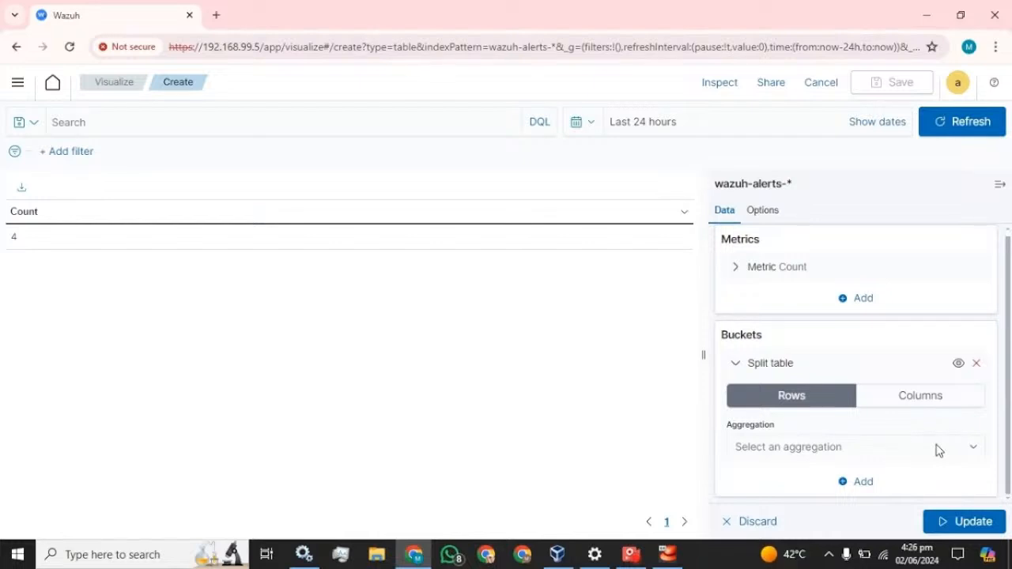
click(945, 404)
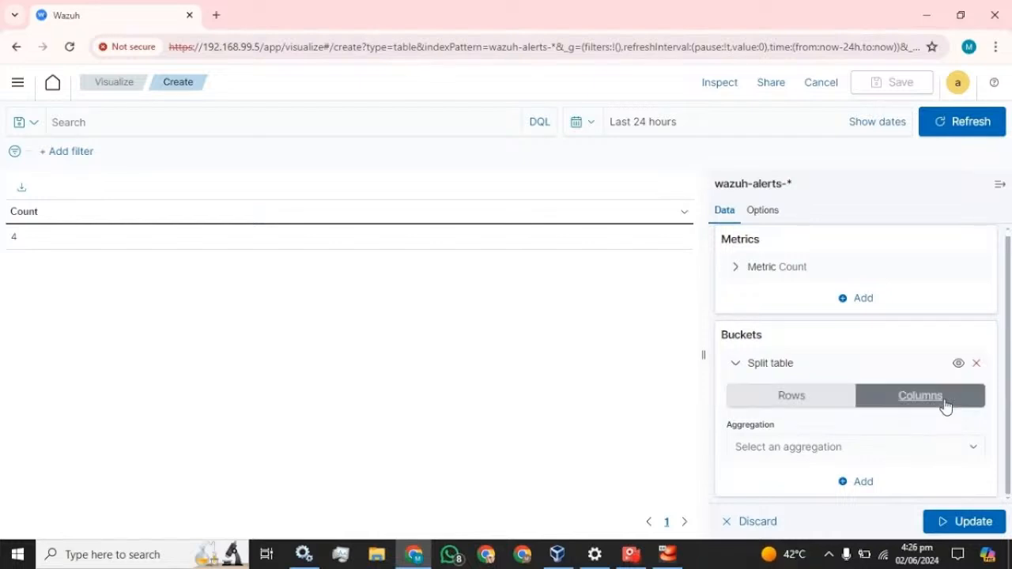
click(973, 451)
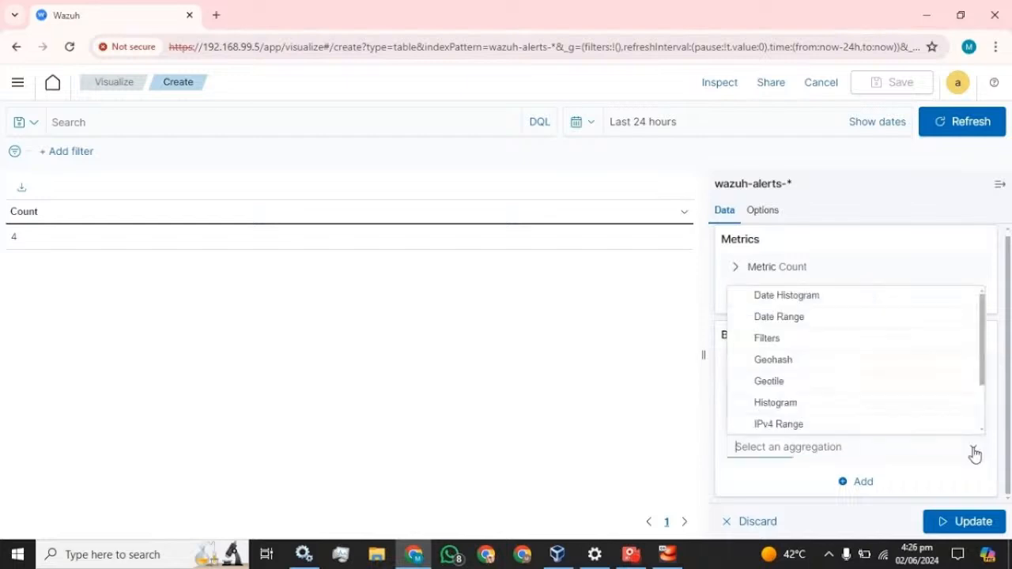
scroll(817, 364, down, 2)
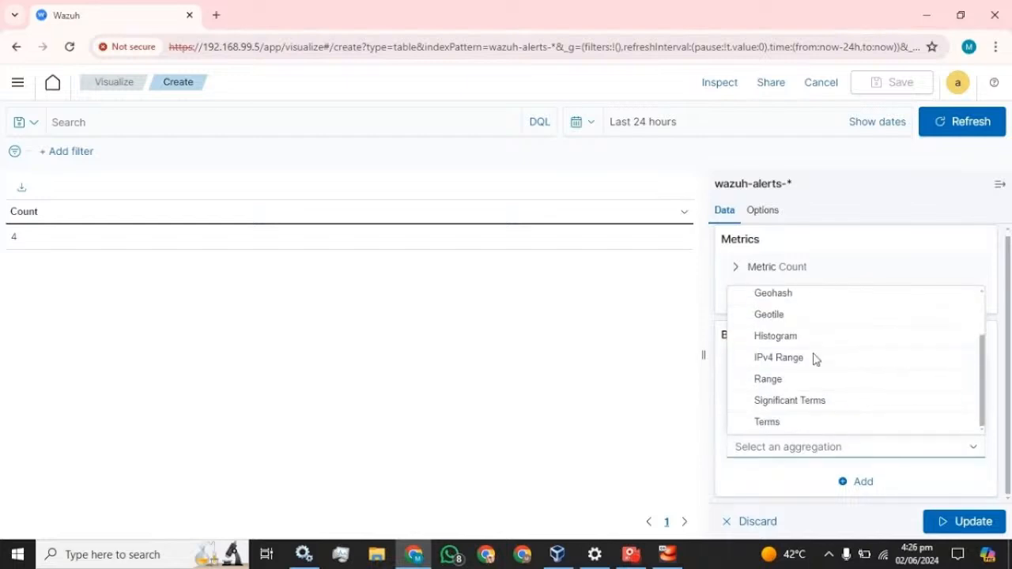
click(779, 424)
scroll(821, 409, down, 2)
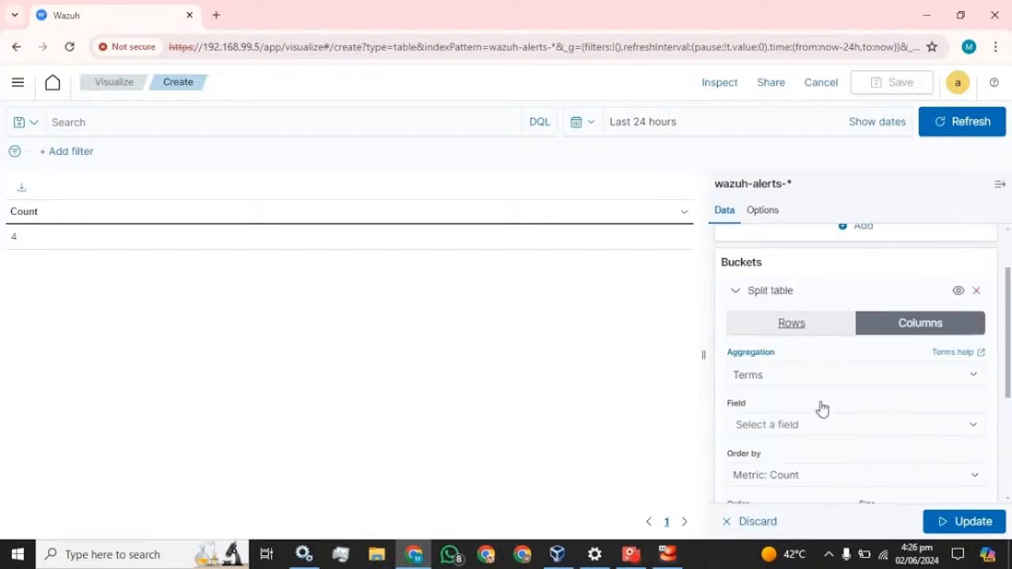
click(783, 304)
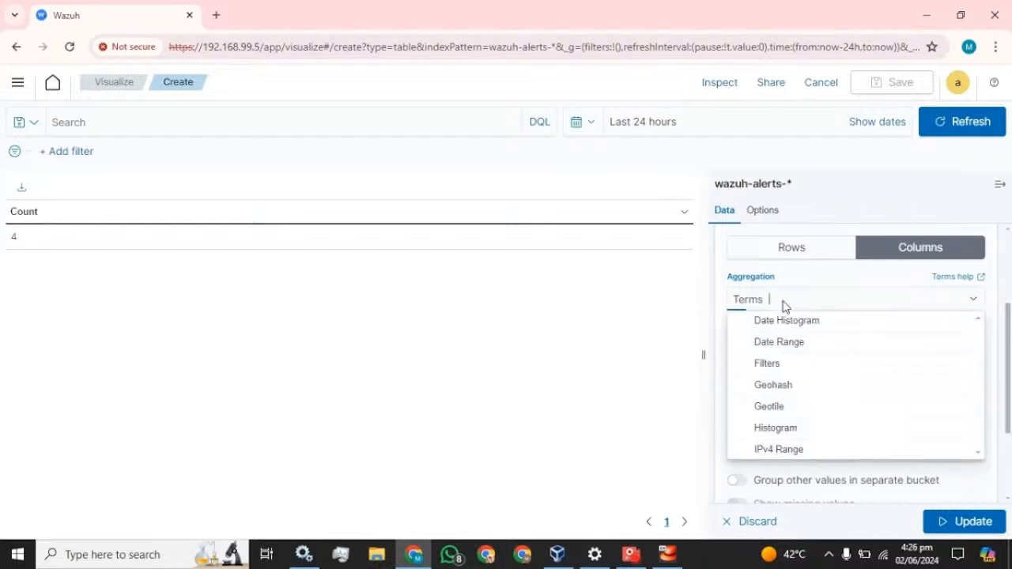
click(672, 293)
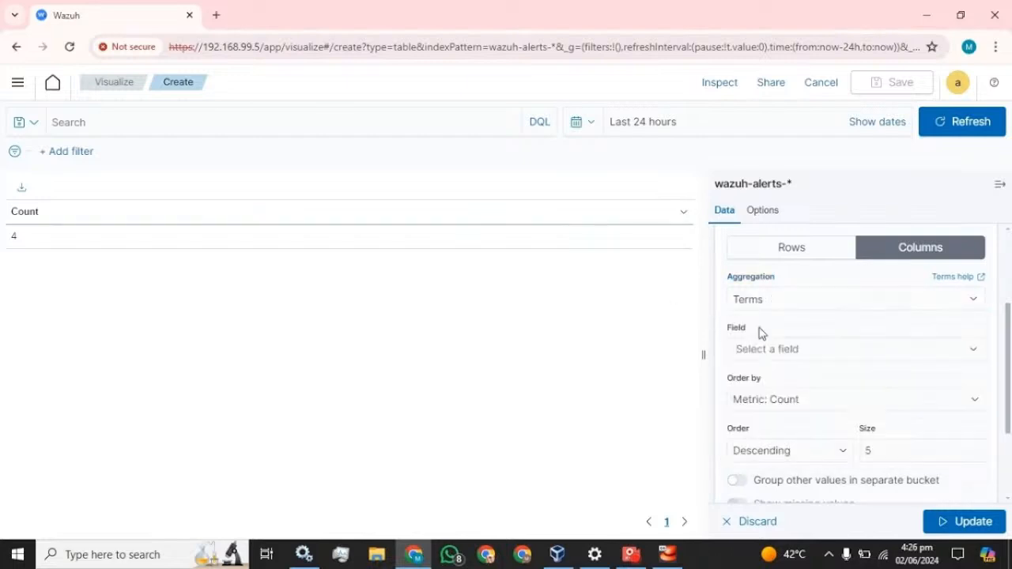
click(777, 349)
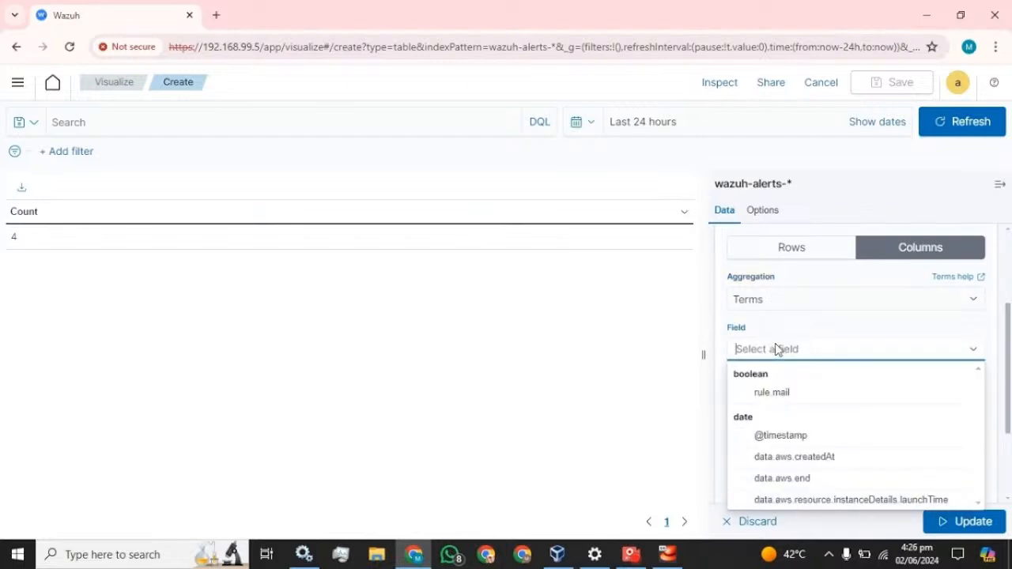
click(801, 440)
scroll(876, 348, down, 1)
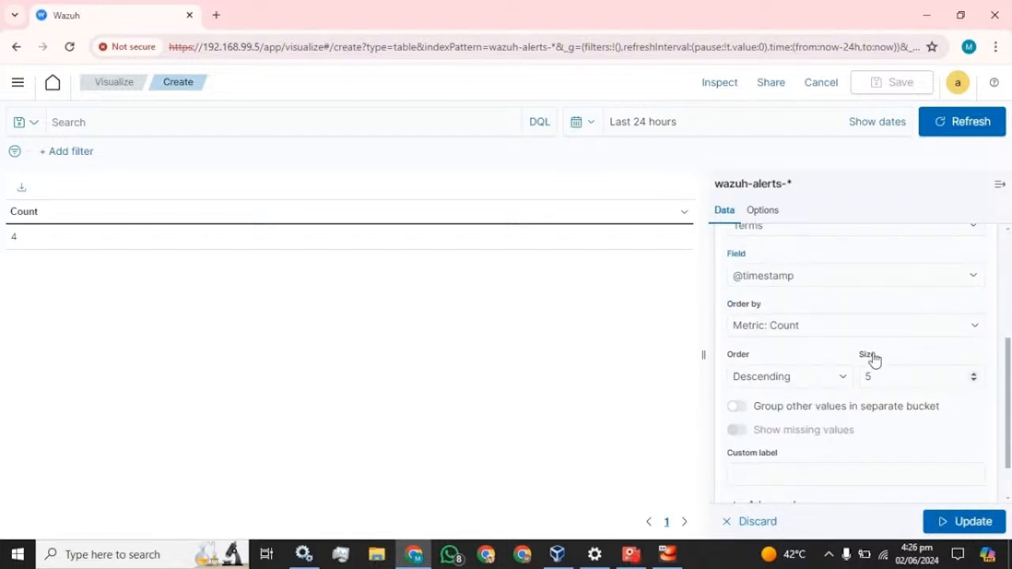
click(835, 375)
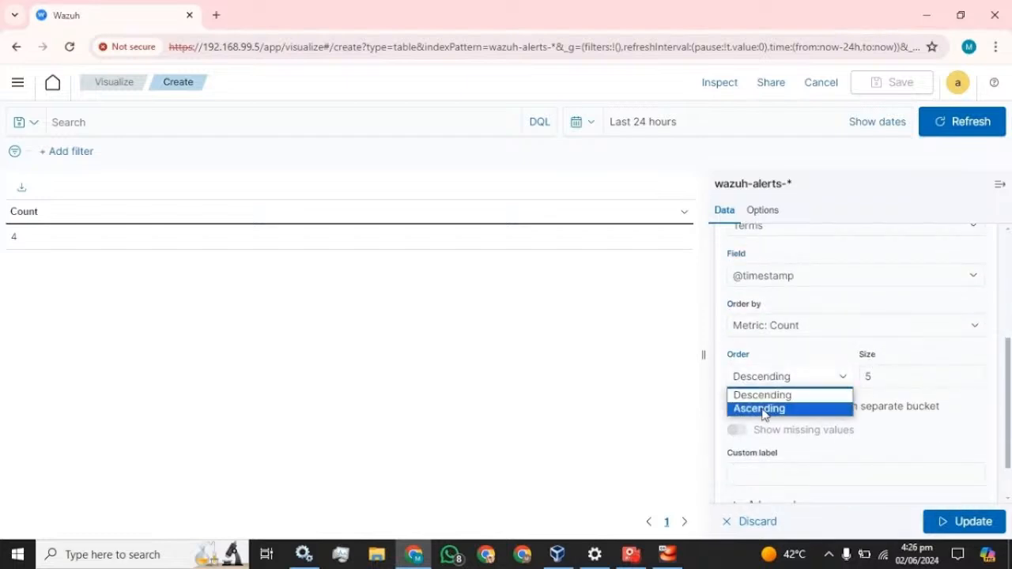
click(764, 409)
double_click(868, 377)
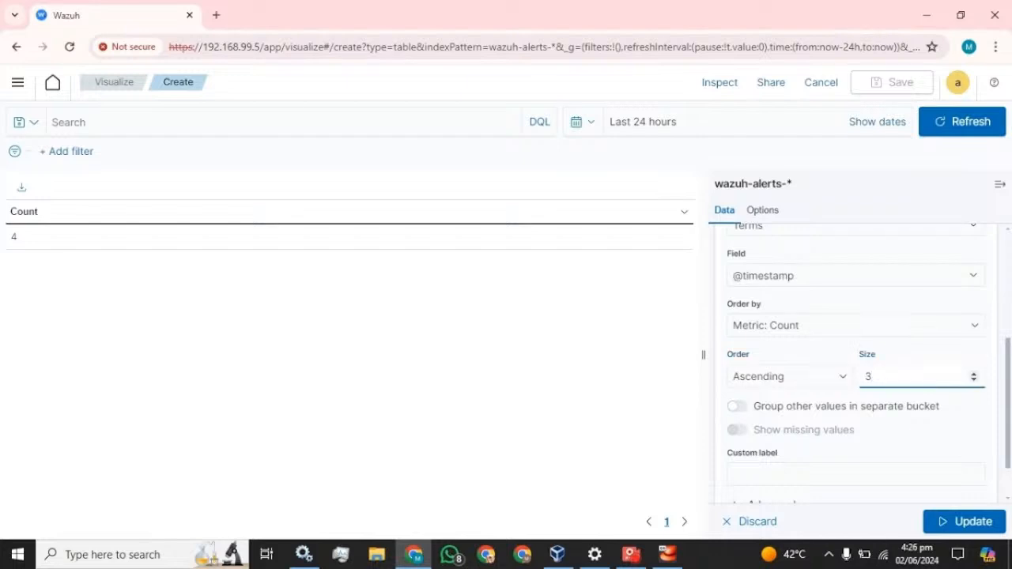
click(817, 361)
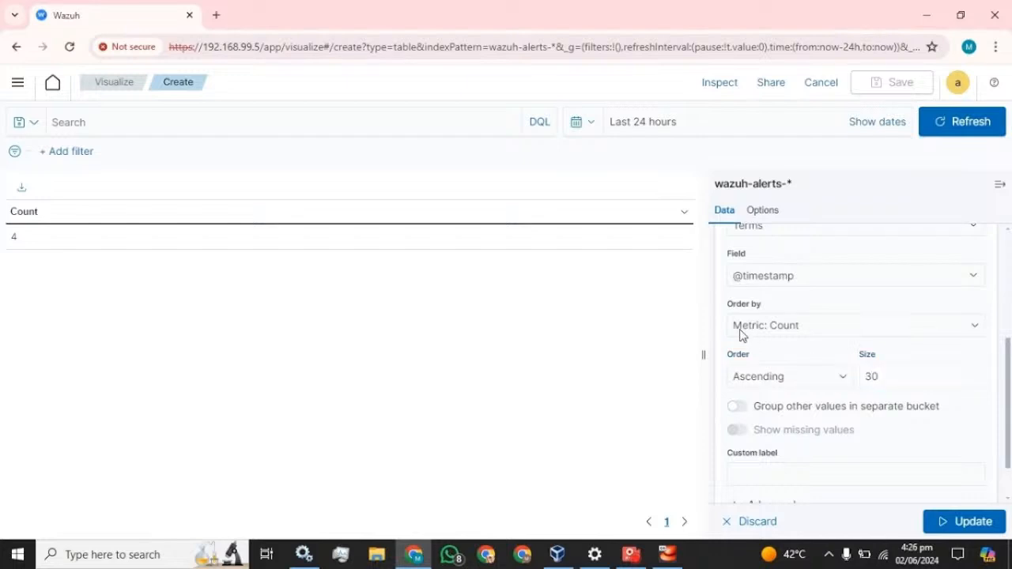
scroll(847, 419, down, 1)
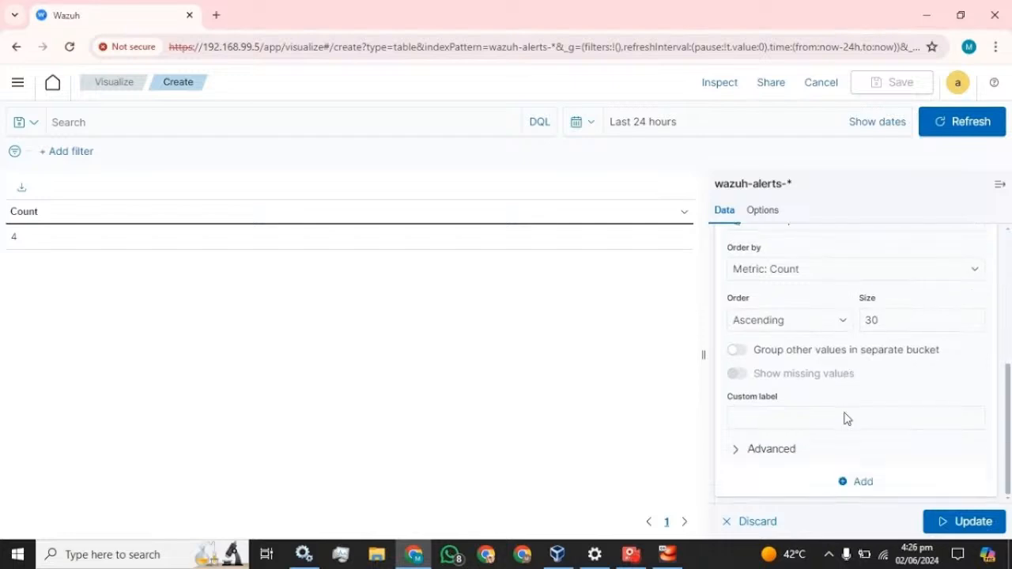
click(847, 418)
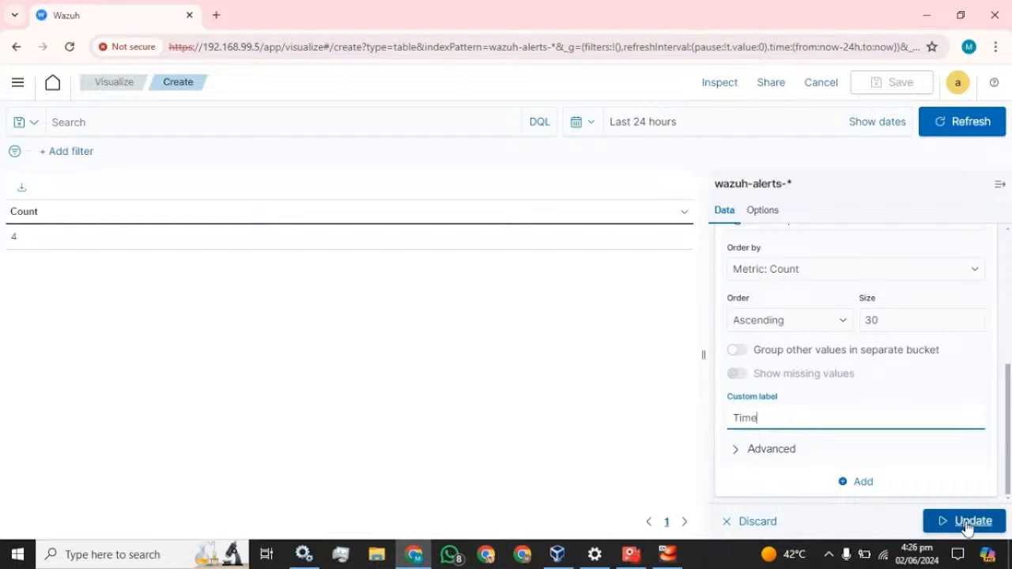
click(966, 526)
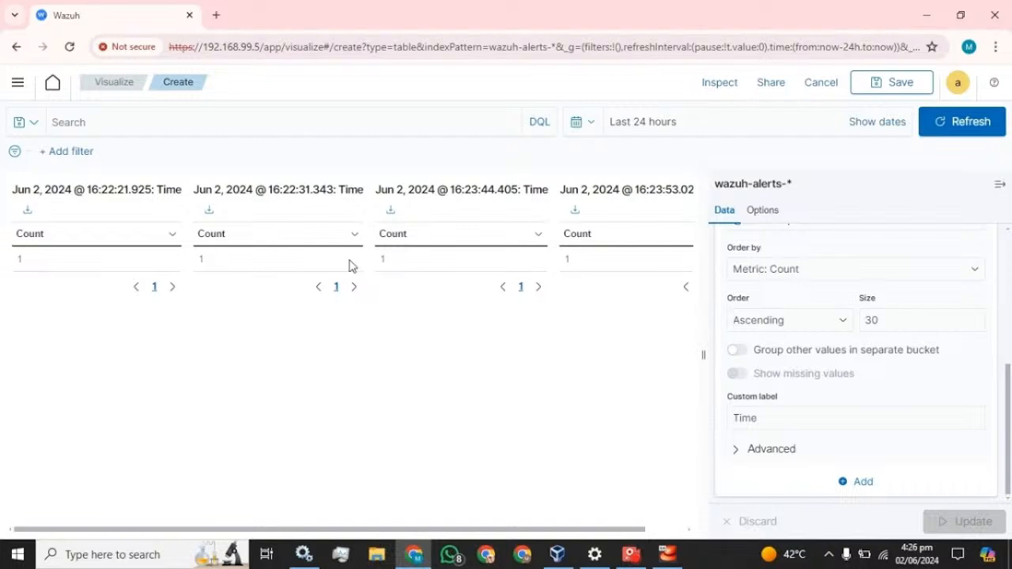
Switch the split table to Rows and update to stack the per-time tables
scroll(849, 373, up, 5)
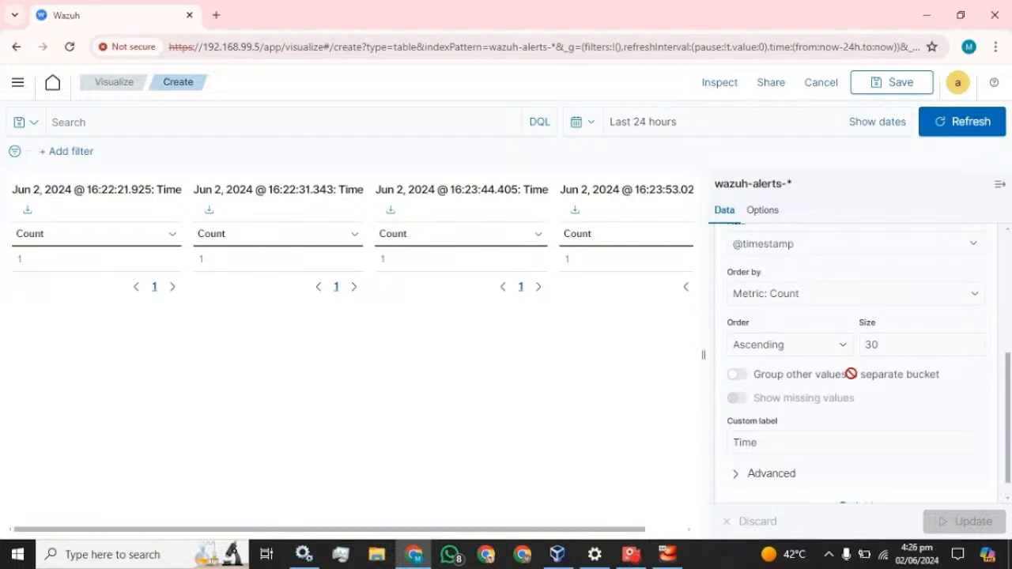
click(794, 401)
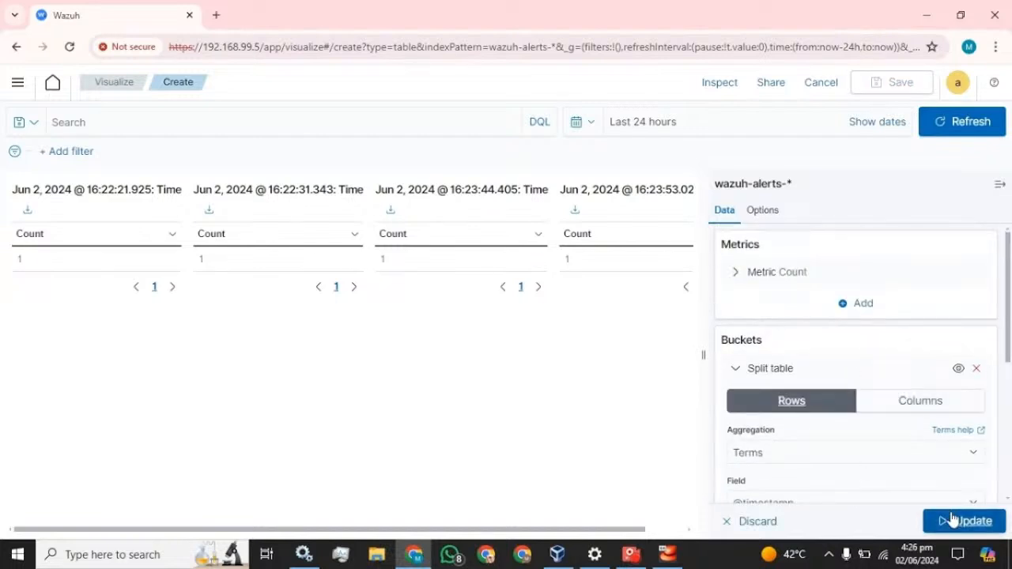
click(951, 521)
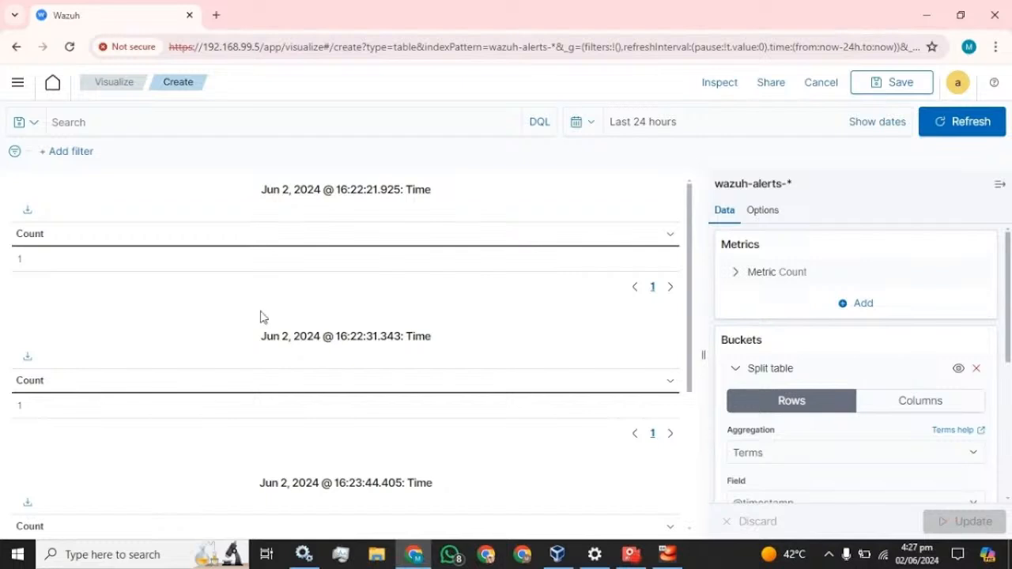
scroll(346, 317, down, 3)
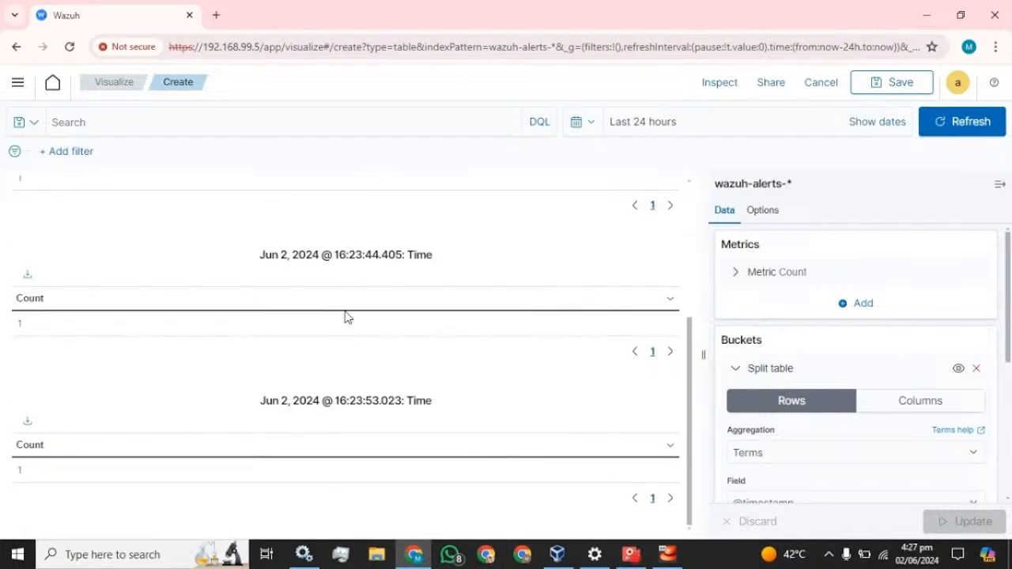
scroll(345, 317, up, 3)
scroll(346, 317, down, 2)
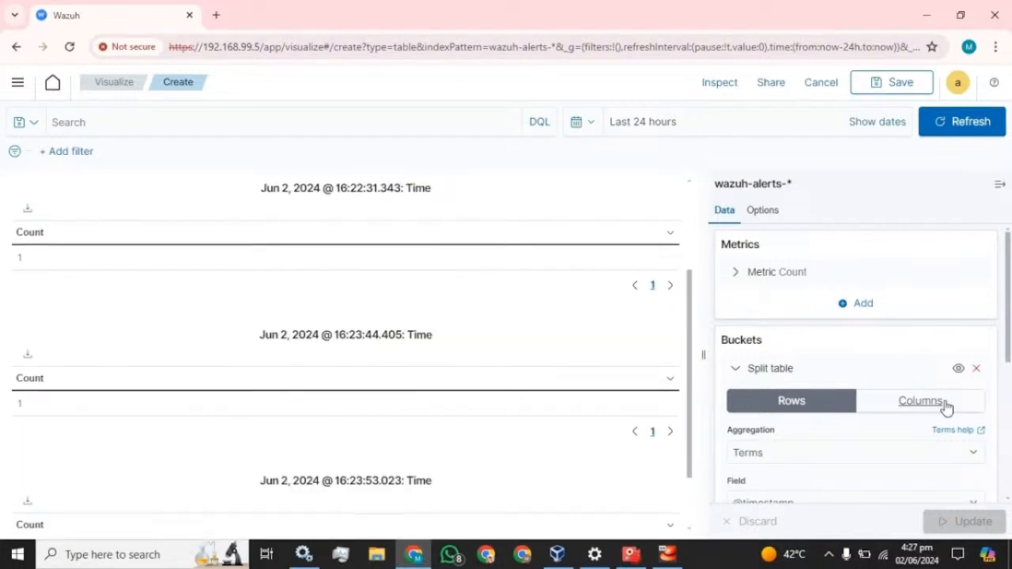
Switch back to Columns, update, then collapse and restore the editor panel
click(943, 403)
click(973, 523)
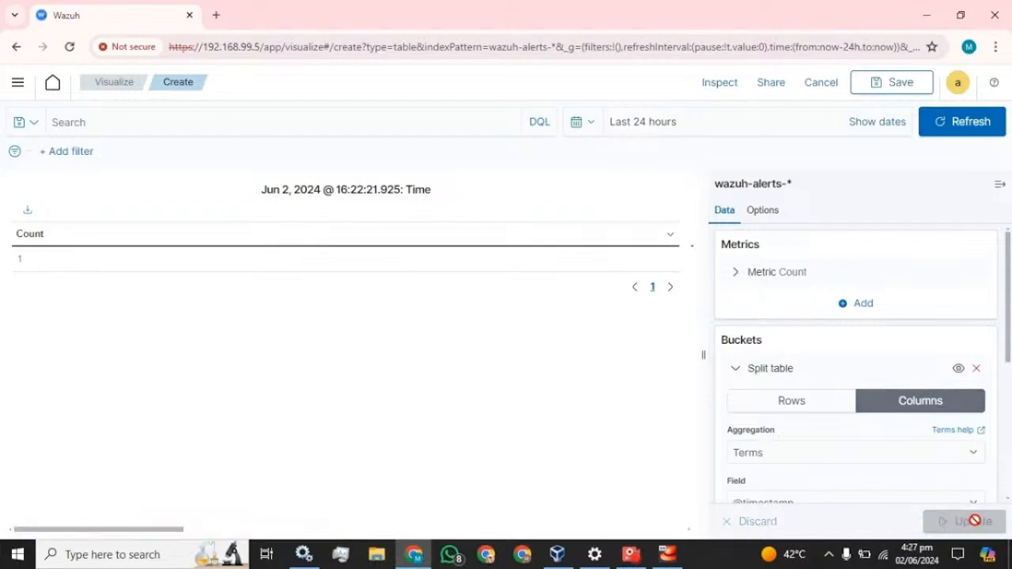
click(998, 185)
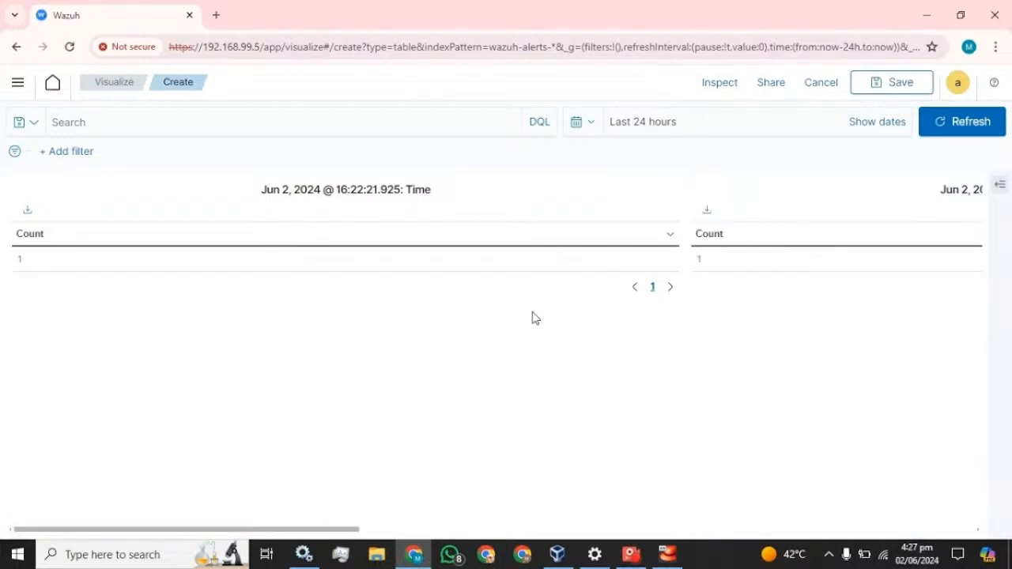
click(1000, 186)
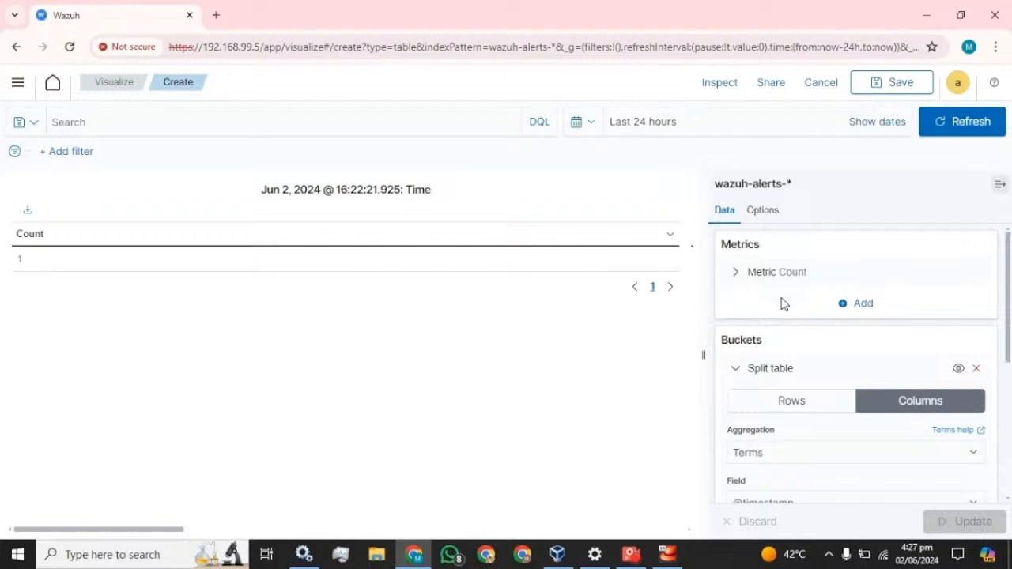
scroll(782, 303, down, 4)
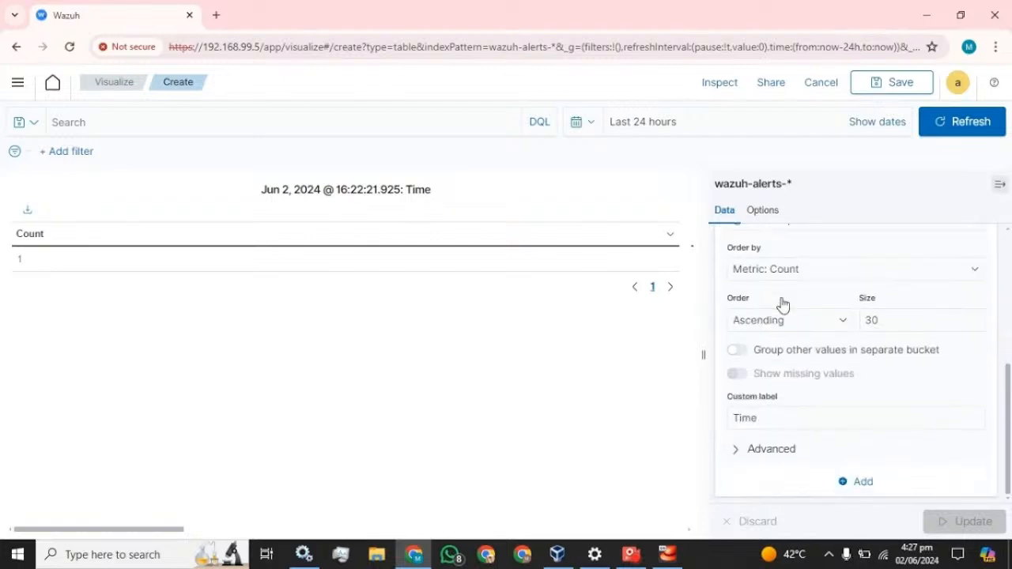
Add a Split rows bucket below the collapsed timestamp split-table bucket
click(858, 484)
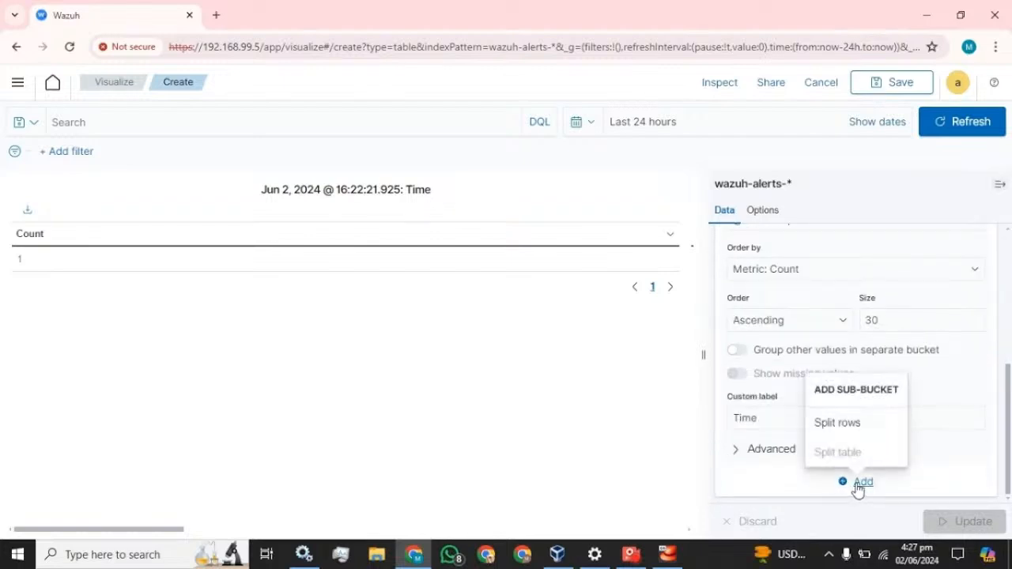
click(844, 427)
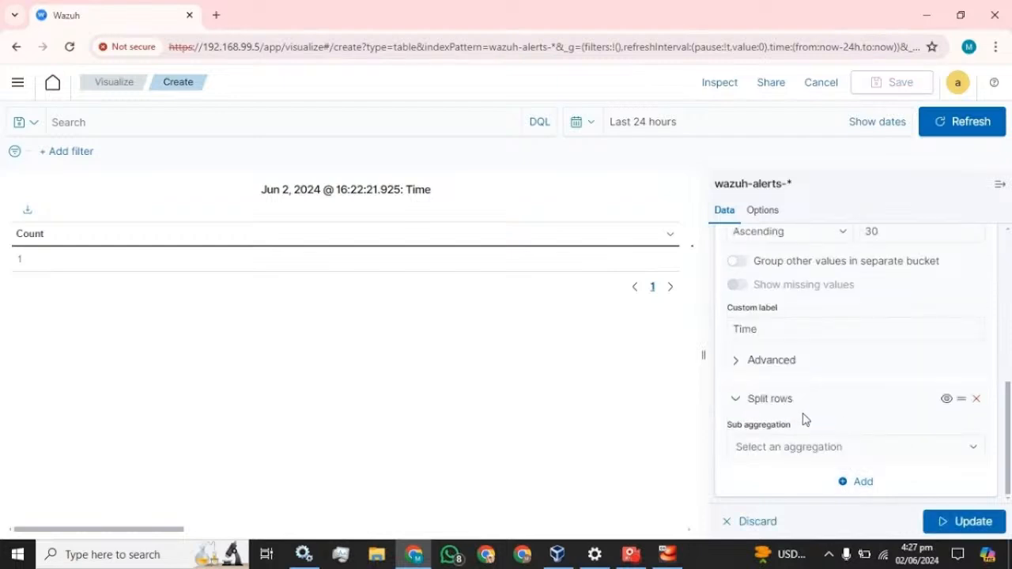
scroll(803, 416, up, 2)
scroll(804, 417, up, 5)
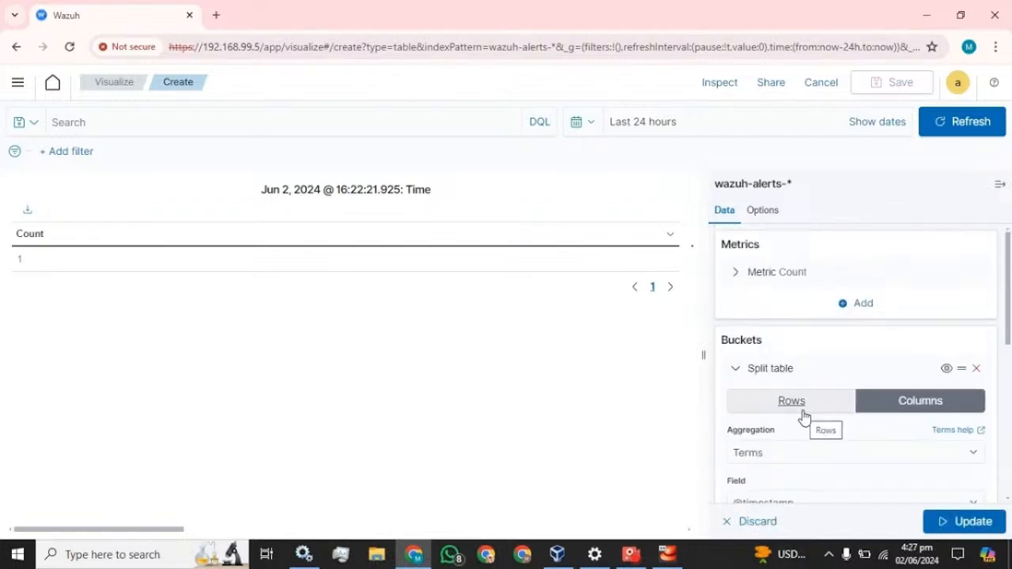
click(735, 369)
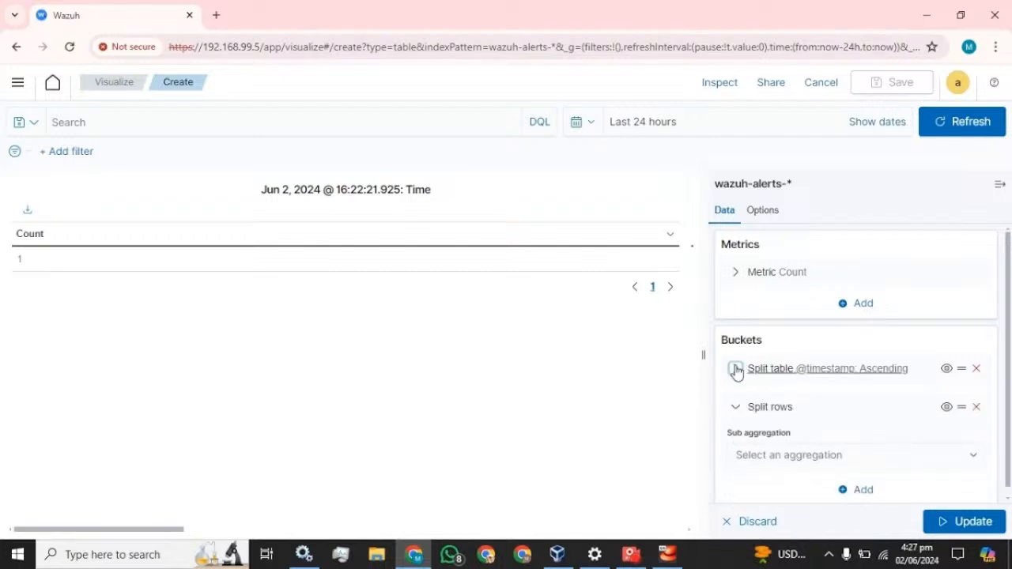
click(736, 369)
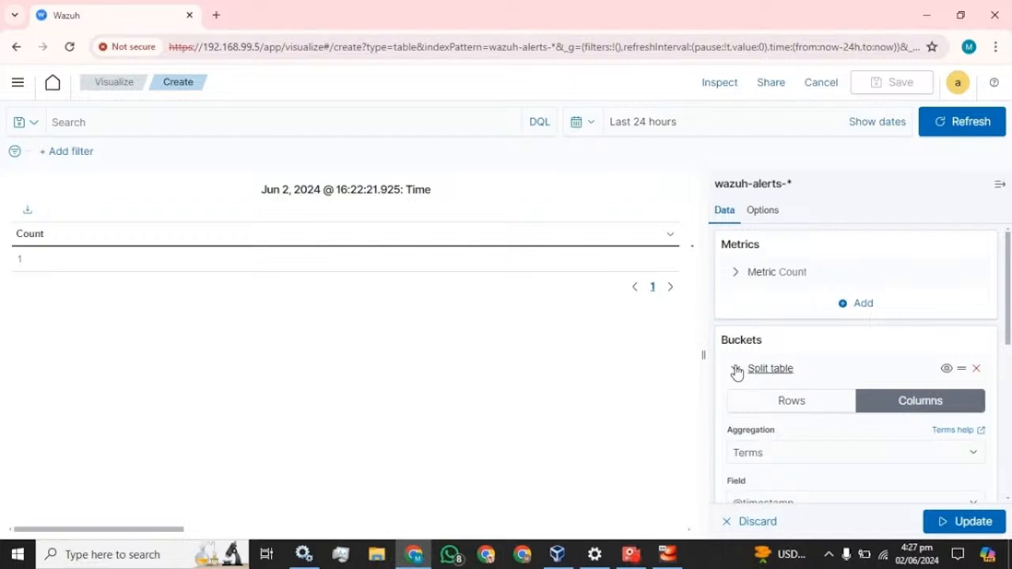
click(735, 369)
click(737, 407)
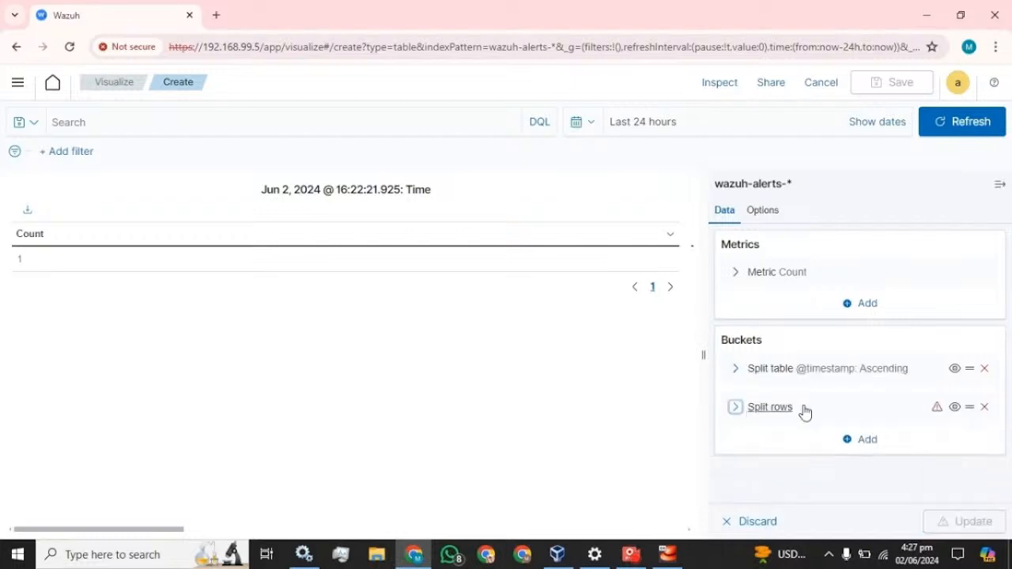
click(787, 409)
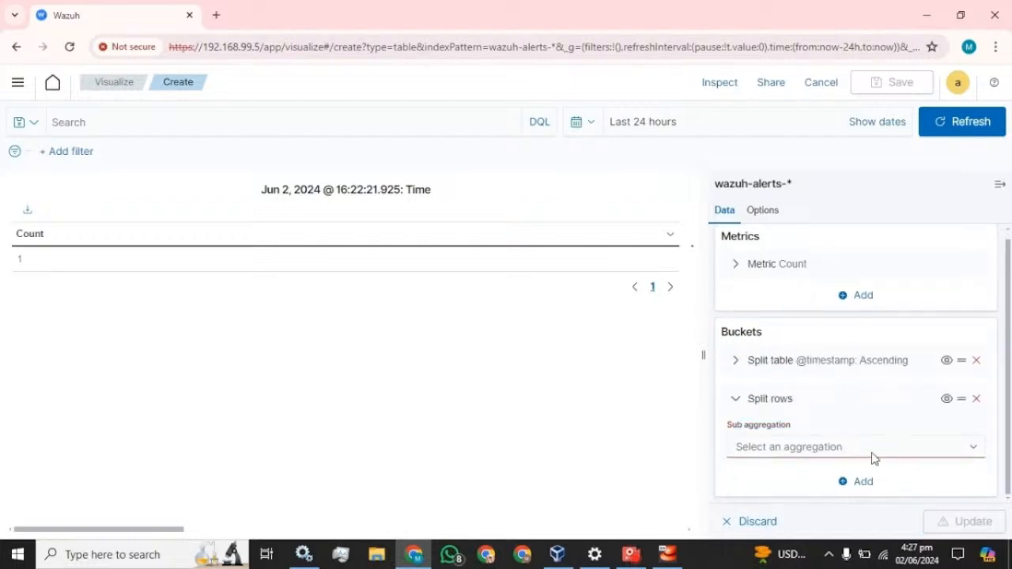
Set the split rows sub-aggregation to Terms and search fields for 'hos'
click(874, 458)
scroll(809, 398, down, 1)
click(768, 427)
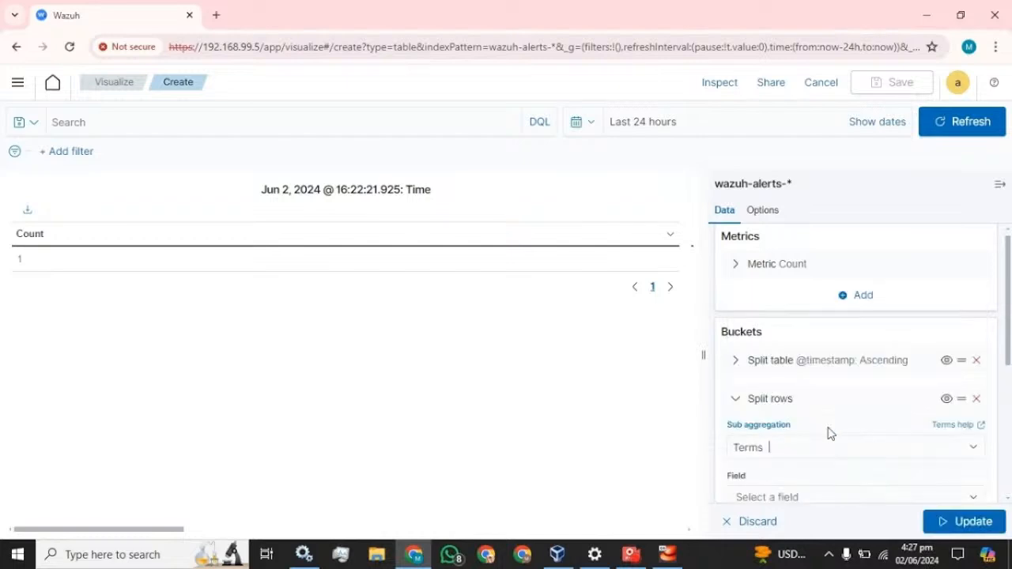
scroll(830, 434, down, 3)
click(800, 277)
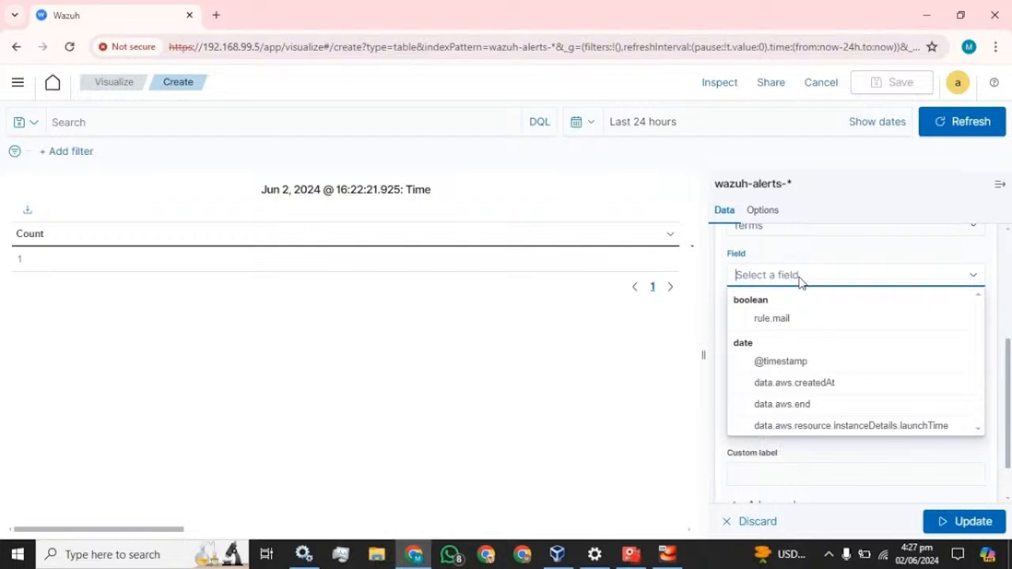
text(hos)
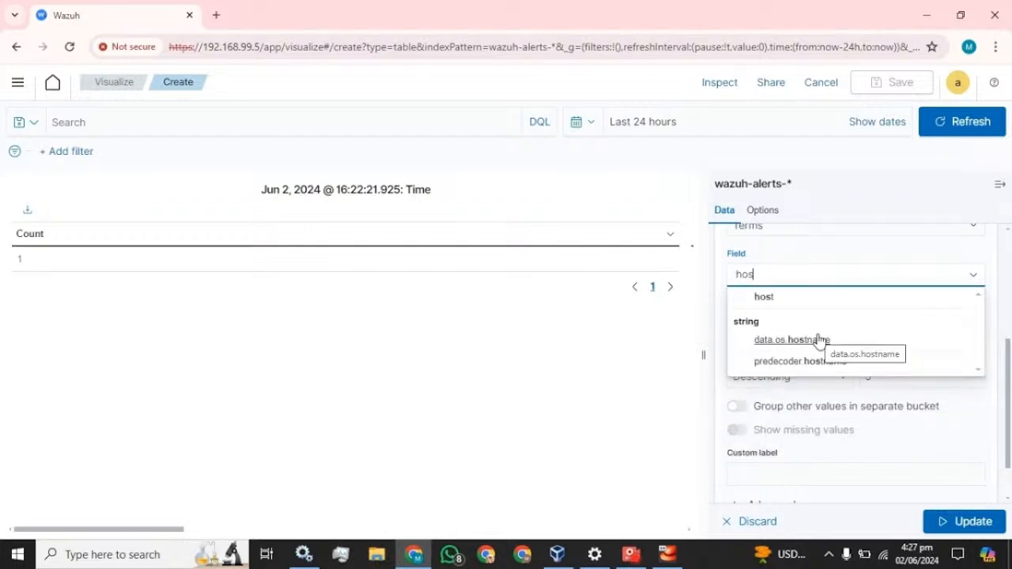
Duplicate the Wazuh tab and open the Security events module in the copy
right_click(100, 24)
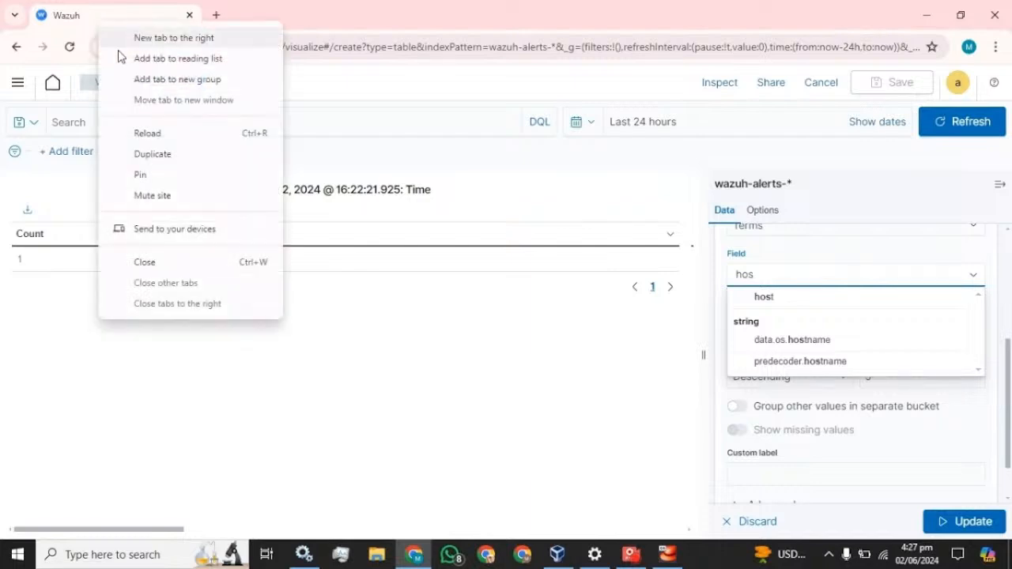
click(150, 154)
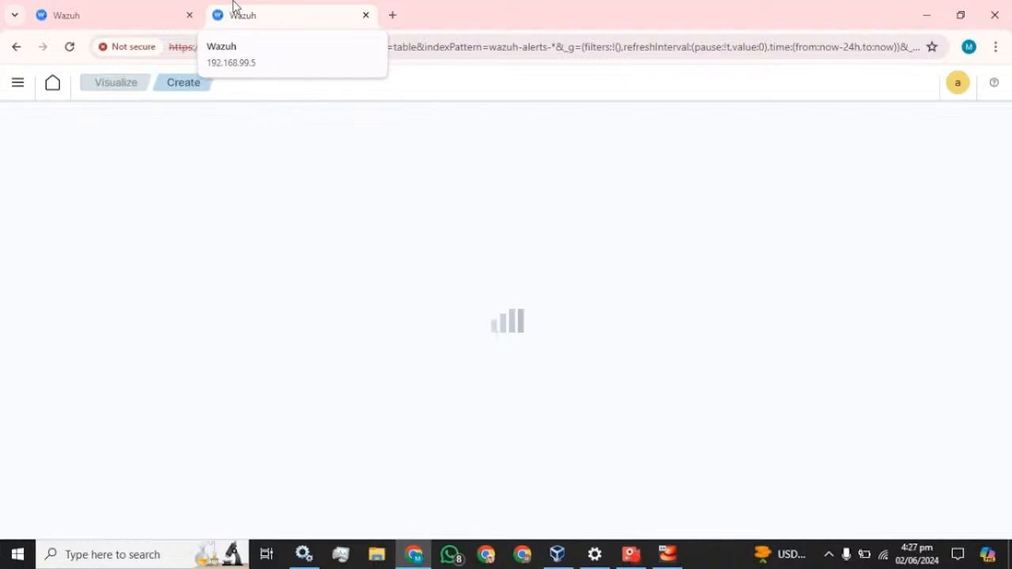
click(16, 86)
click(27, 228)
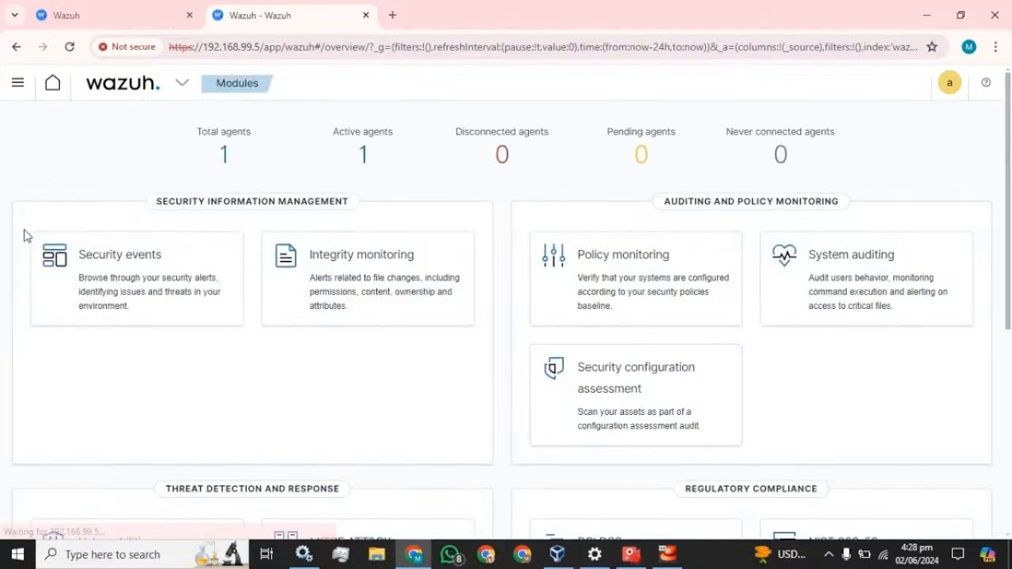
click(110, 256)
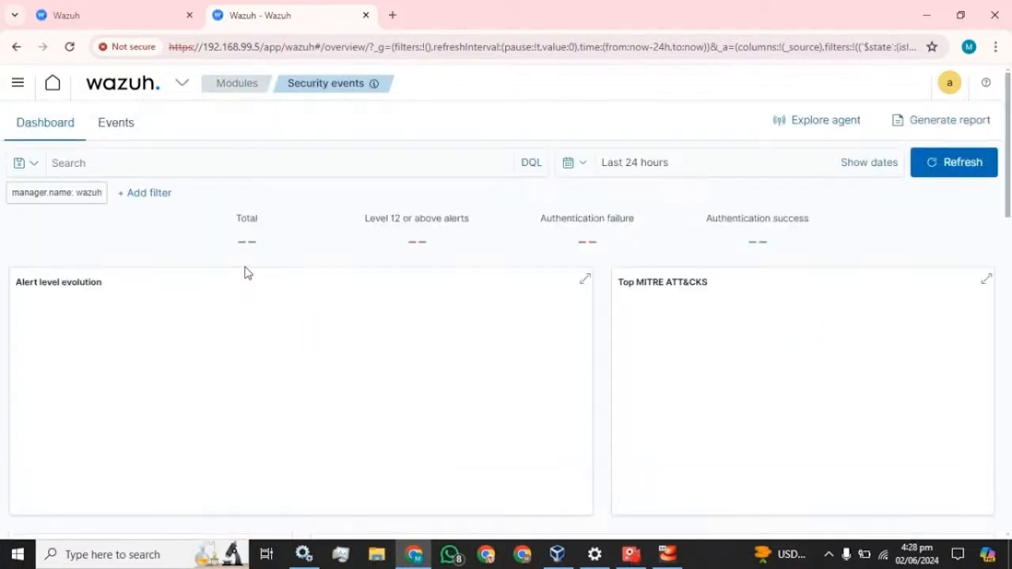
Expand the wazuh netstat alert's details and select the agent.name field label to copy
scroll(246, 273, down, 8)
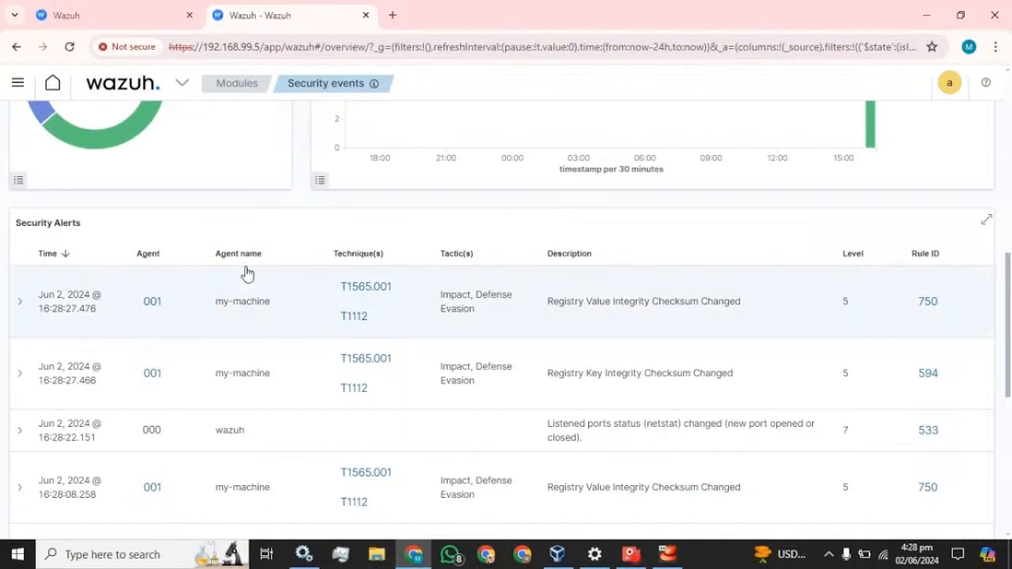
scroll(247, 274, down, 2)
click(19, 284)
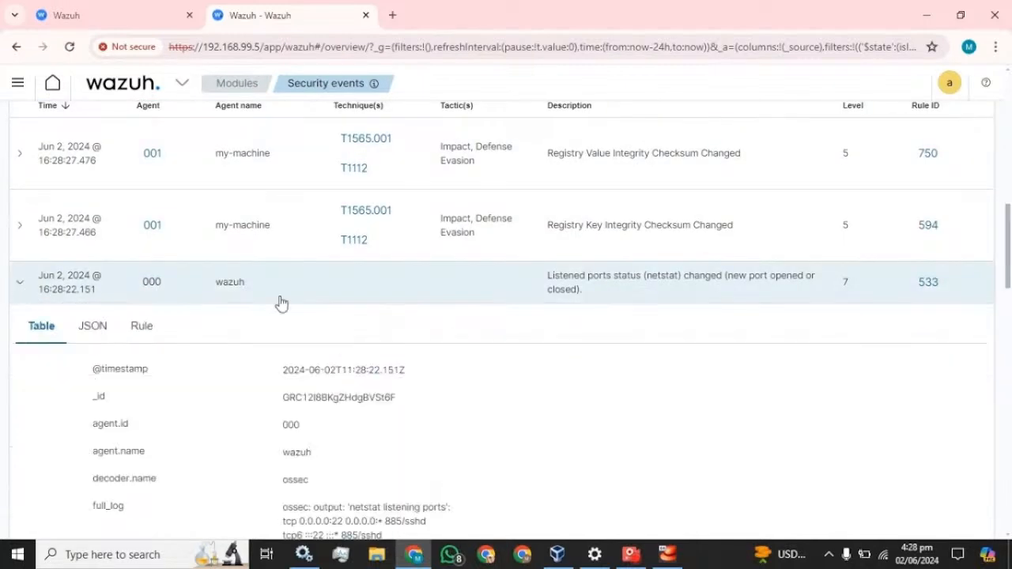
scroll(281, 303, down, 2)
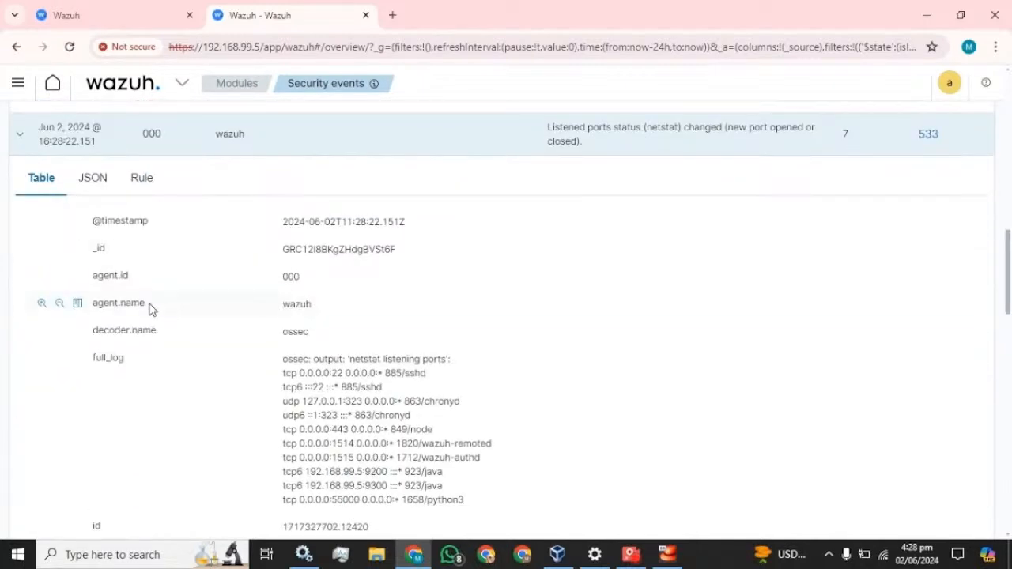
drag(154, 305, 94, 304)
key(ctrl+c)
click(118, 14)
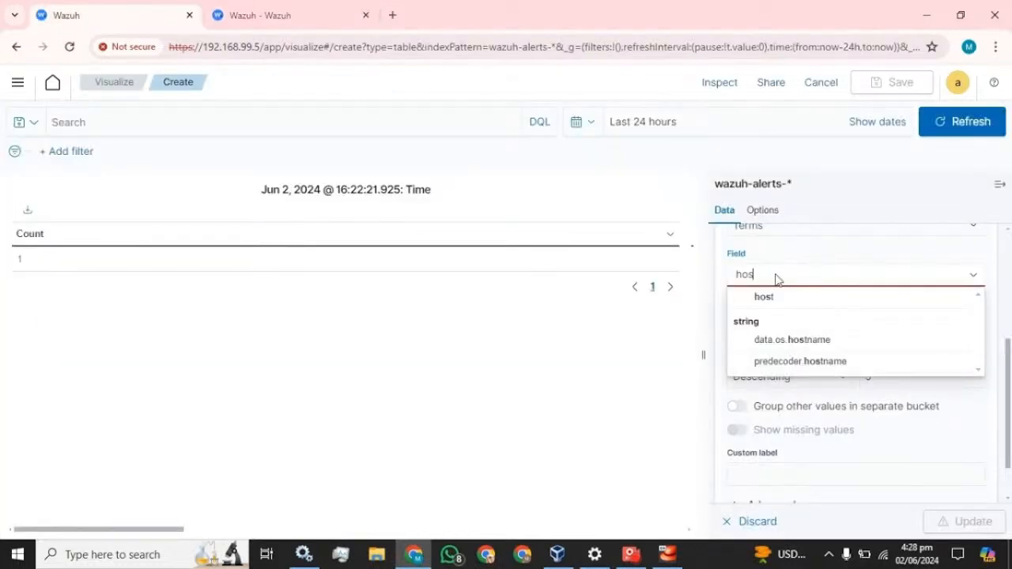
Split rows on agent.name, ascending, size 20, labelled Agent_name, apply, and collapse the bucket
key(BackSpace)
key(BackSpace)
key(BackSpace)
key(ctrl+v)
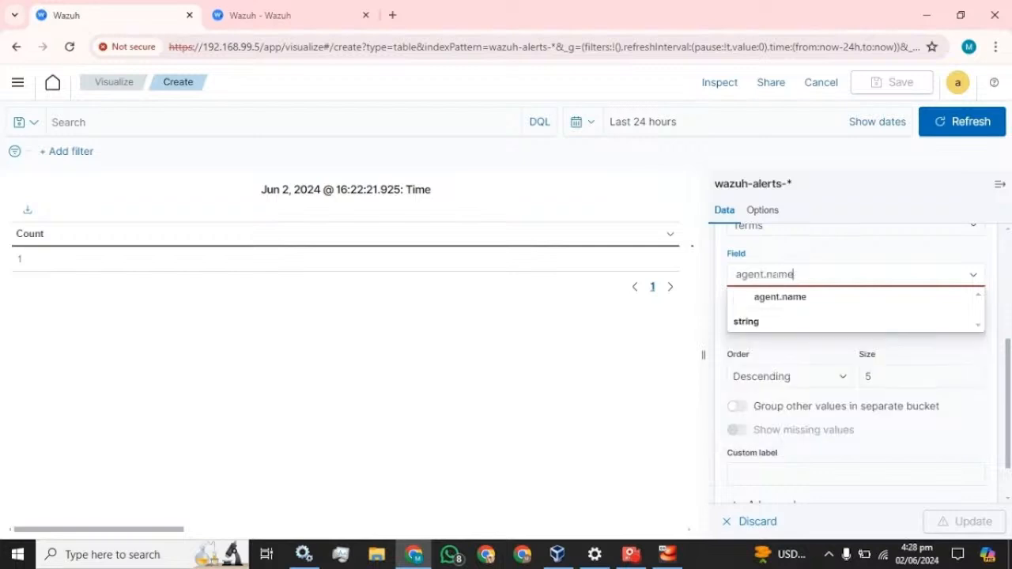
click(774, 303)
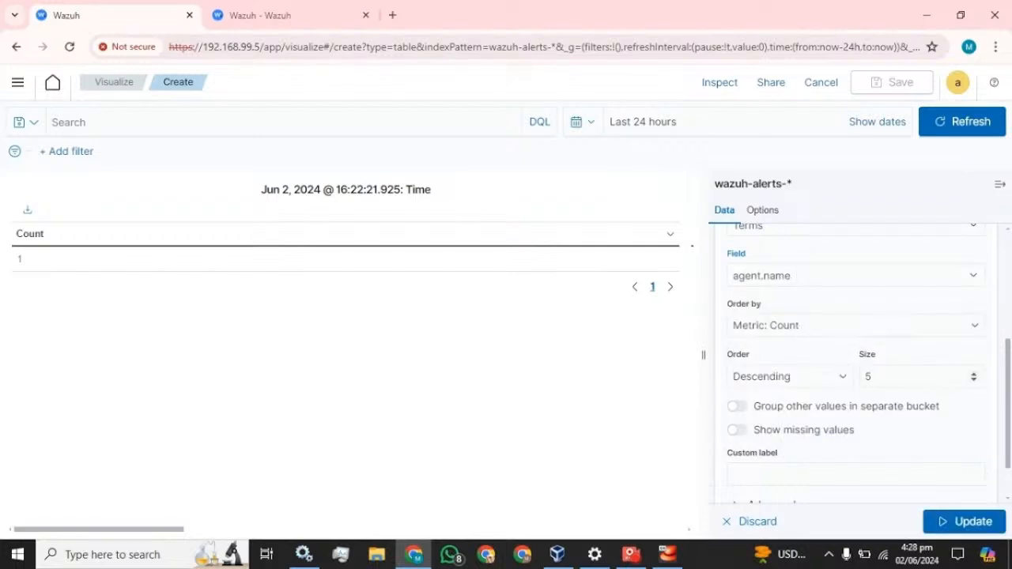
click(811, 383)
click(780, 407)
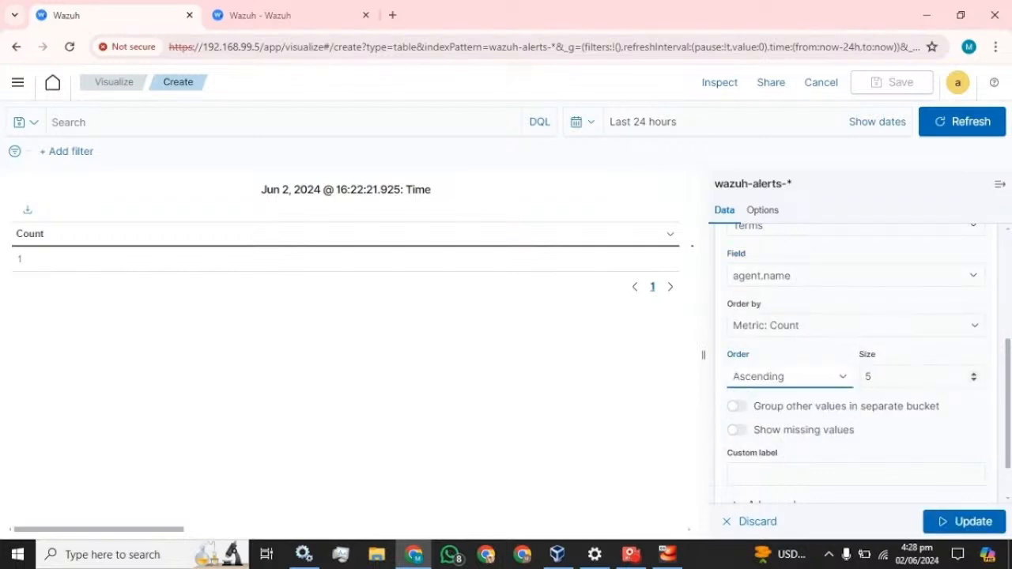
click(892, 377)
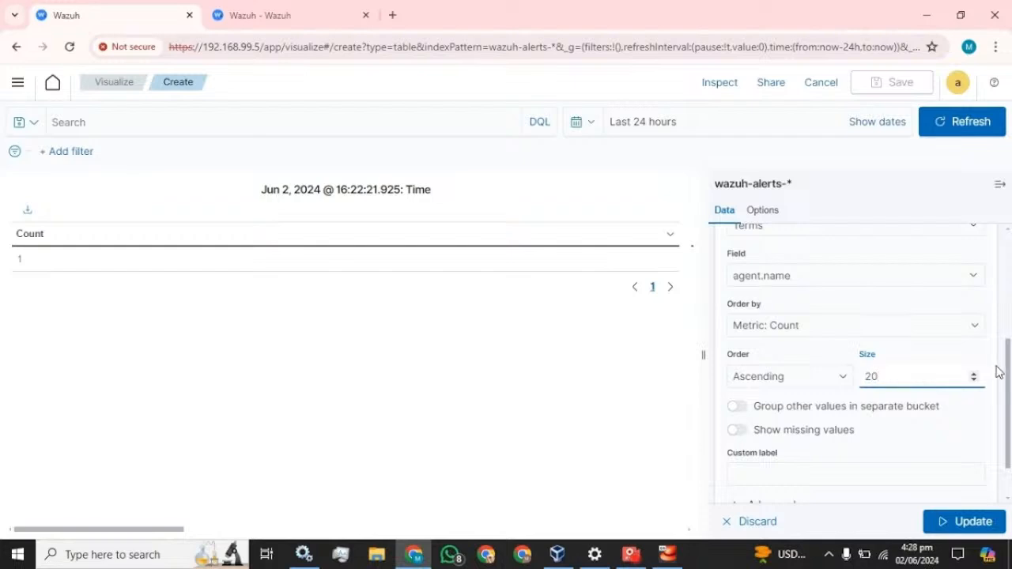
scroll(888, 433, down, 1)
click(870, 418)
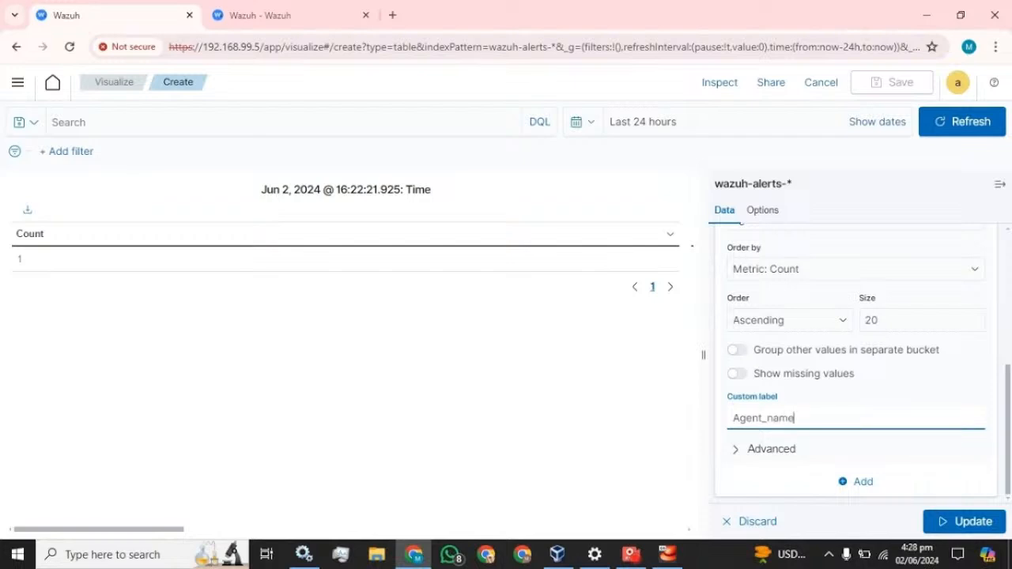
click(961, 521)
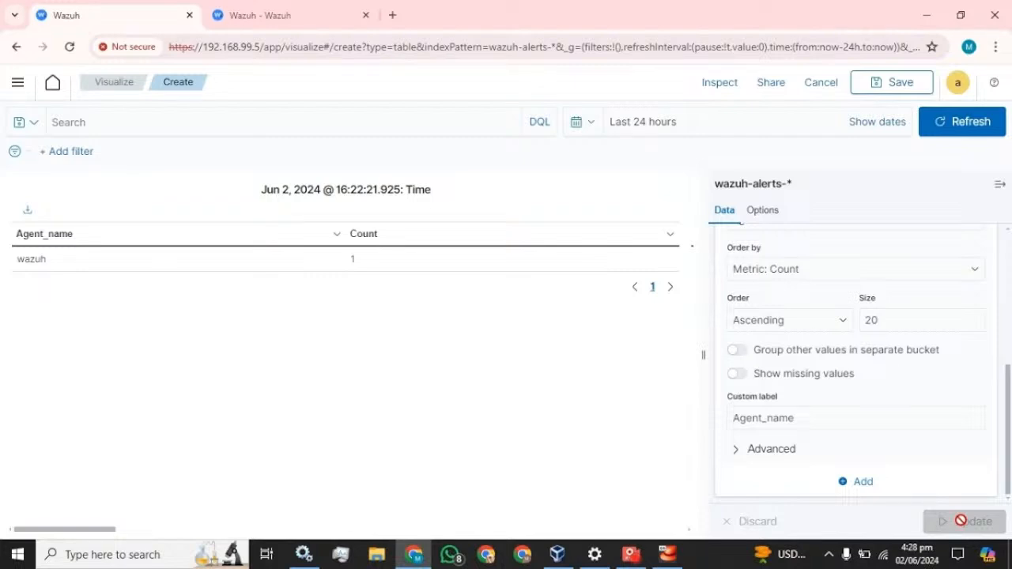
scroll(848, 400, up, 5)
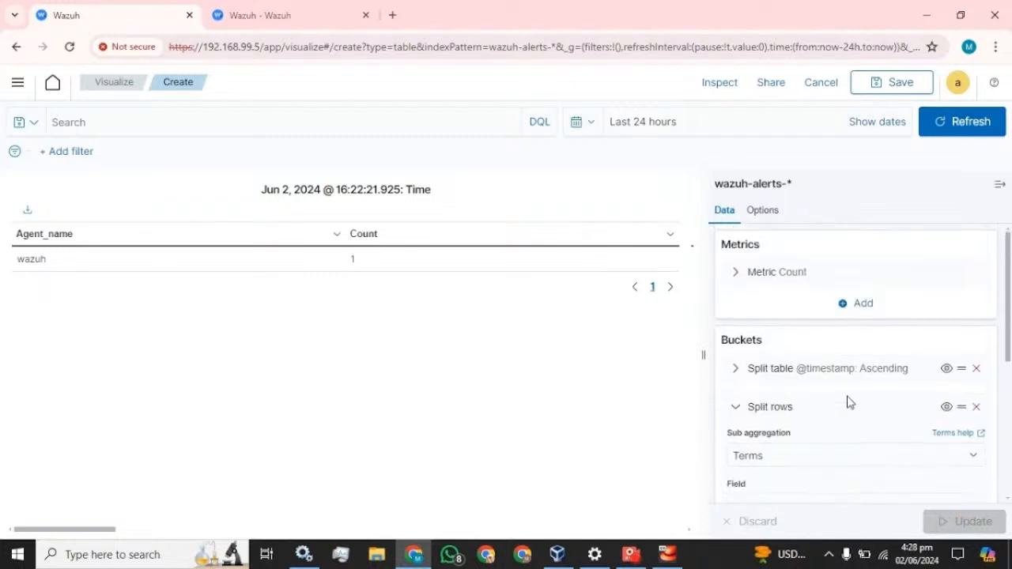
click(736, 409)
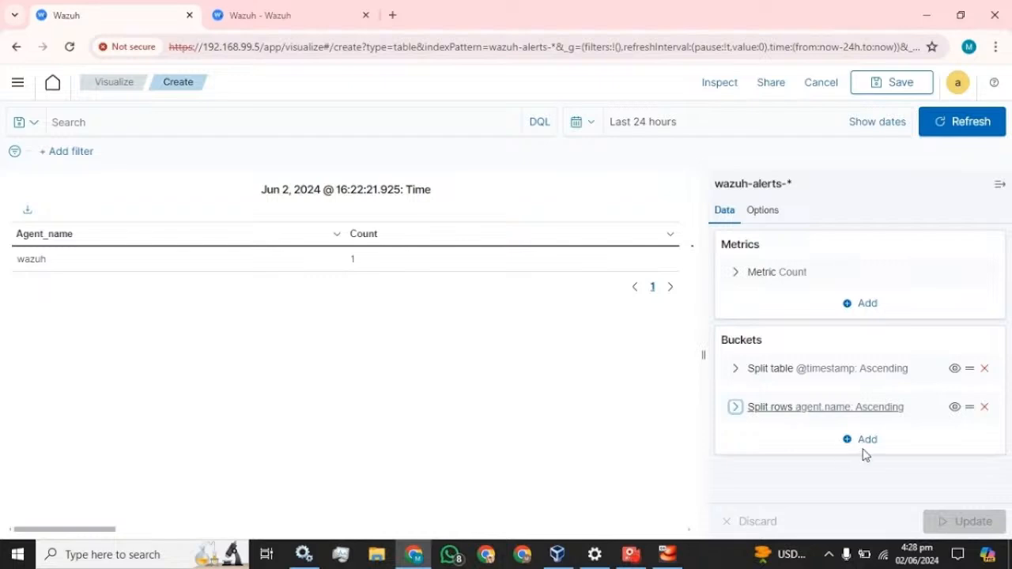
click(868, 442)
click(856, 383)
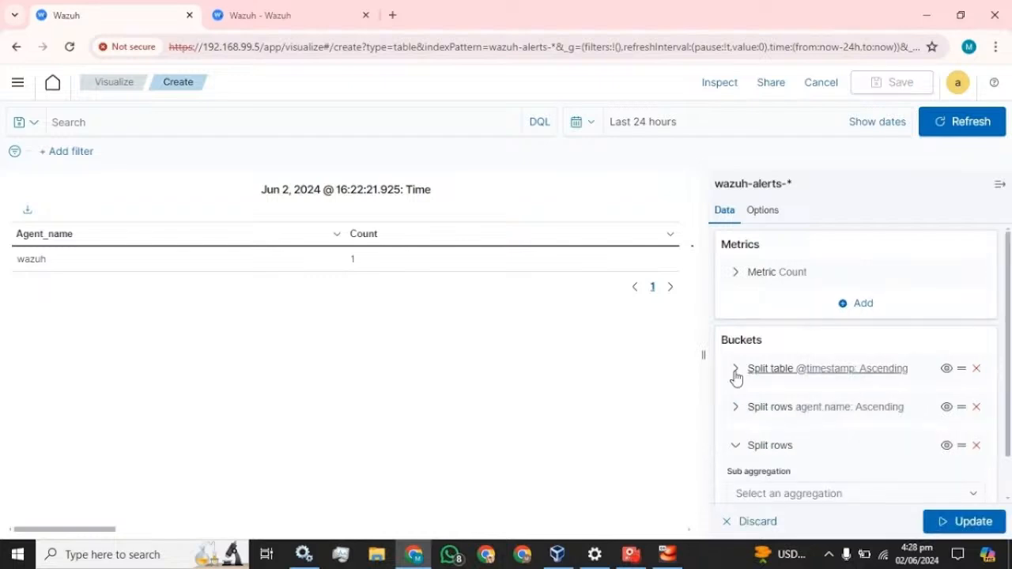
click(977, 369)
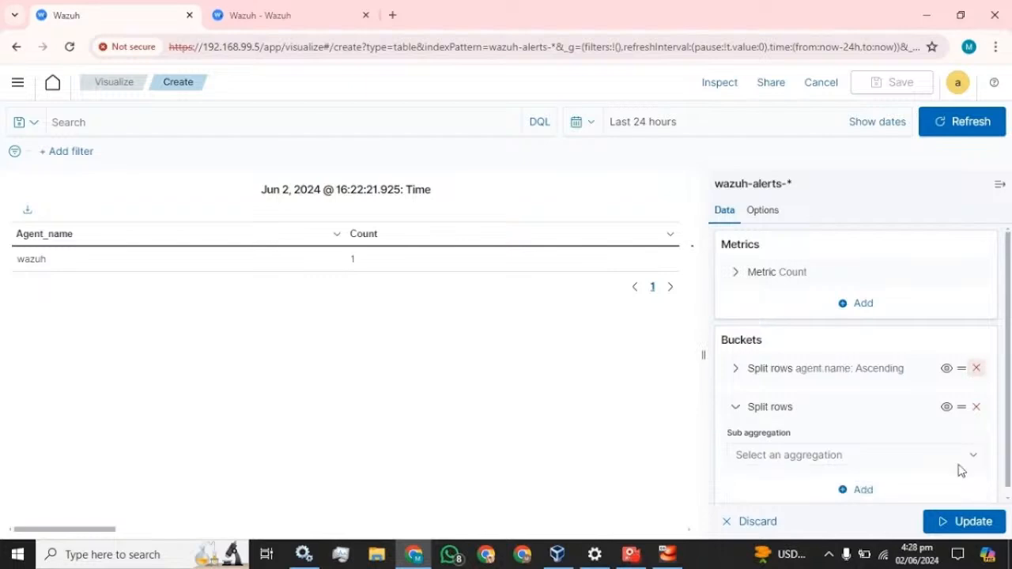
click(964, 524)
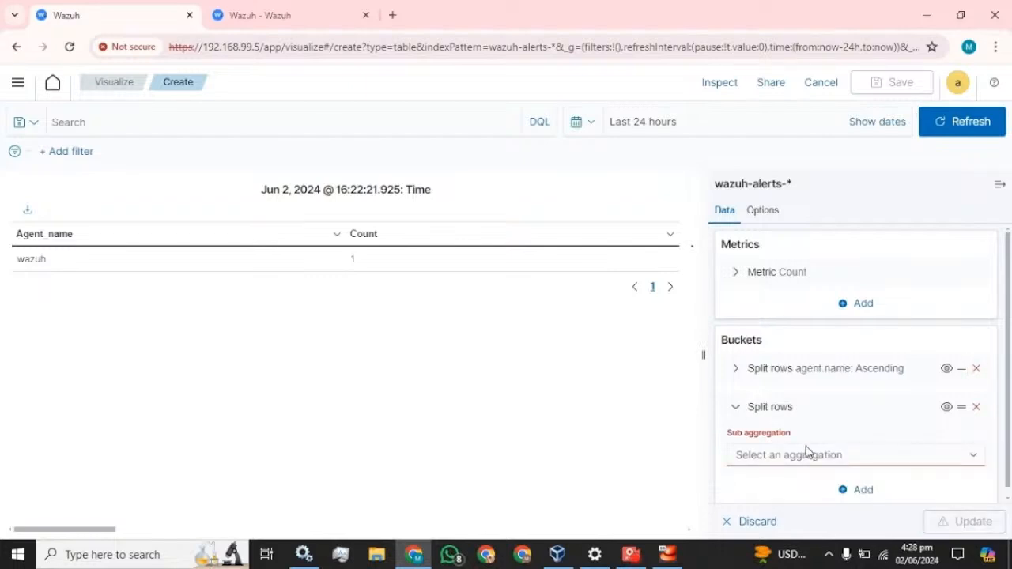
click(830, 453)
scroll(791, 402, down, 2)
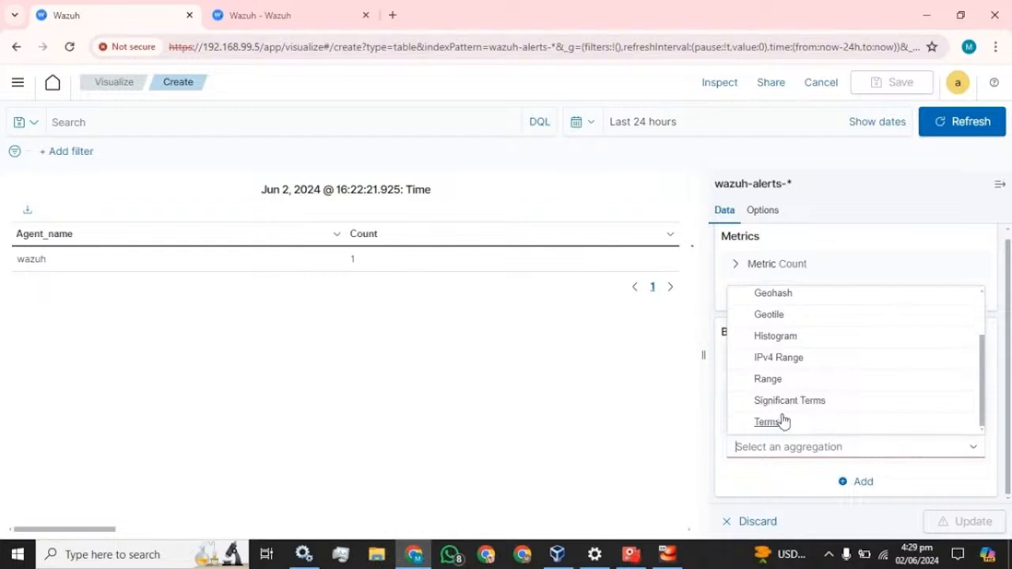
click(782, 420)
scroll(872, 416, down, 2)
scroll(872, 418, down, 2)
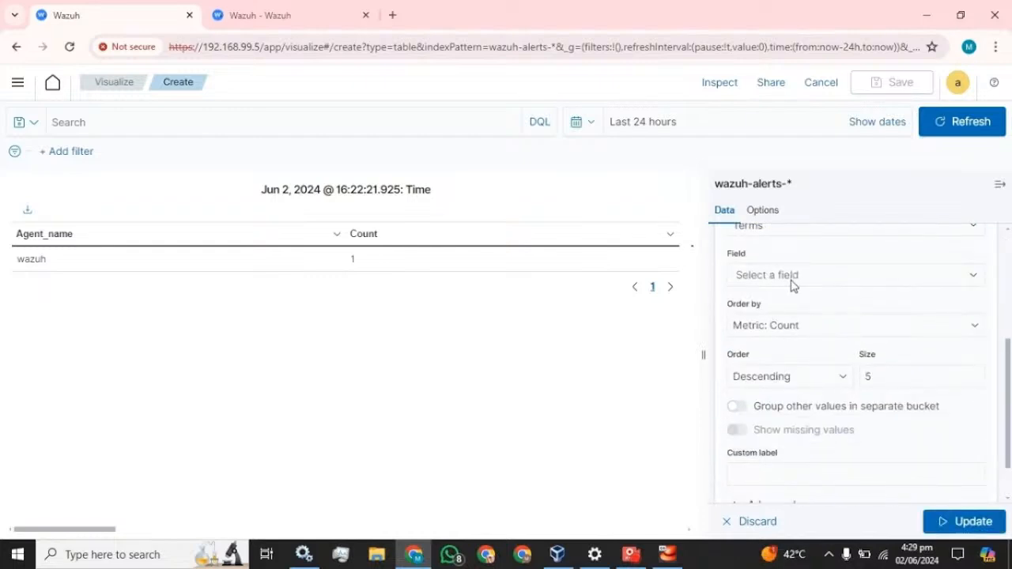
Copy rule.groups from the Security events alert details and paste it into the bucket's field search
click(793, 285)
click(299, 8)
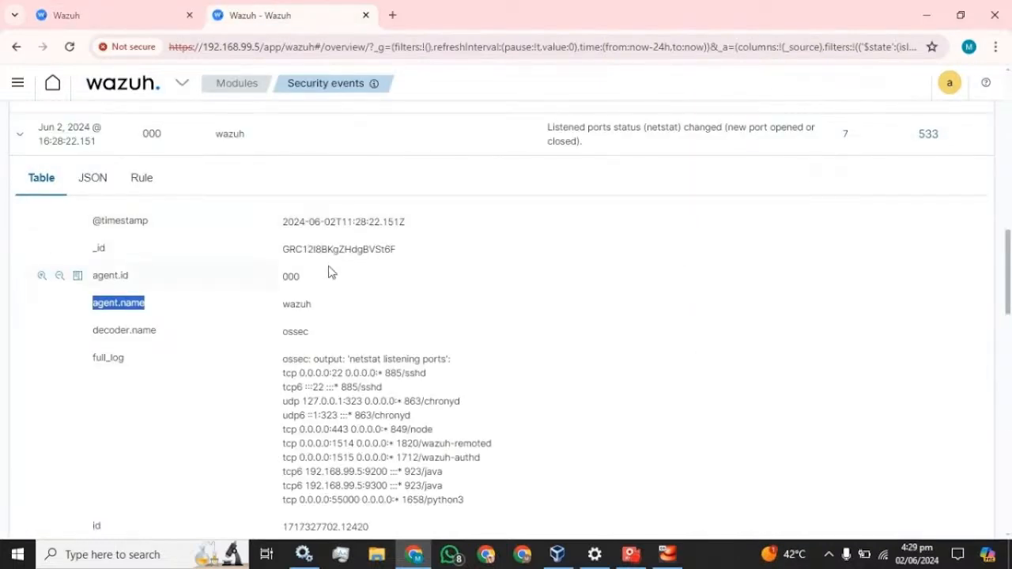
scroll(205, 291, down, 3)
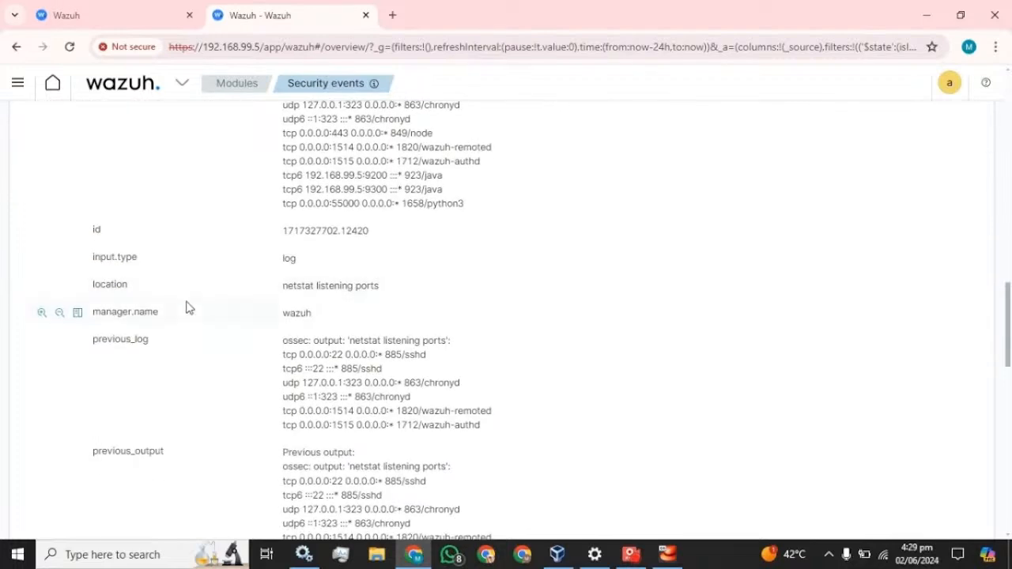
scroll(169, 315, down, 3)
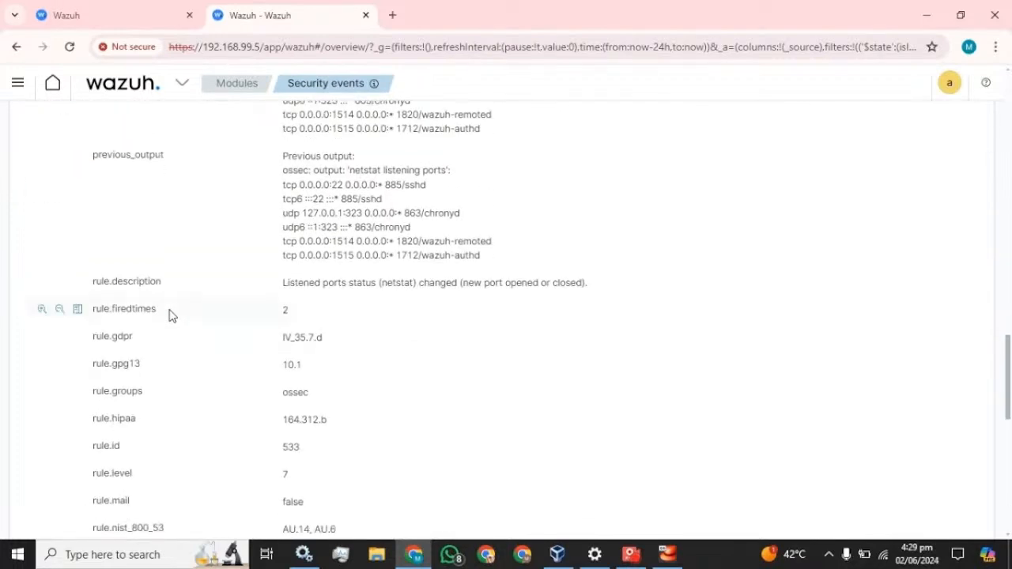
scroll(169, 314, down, 1)
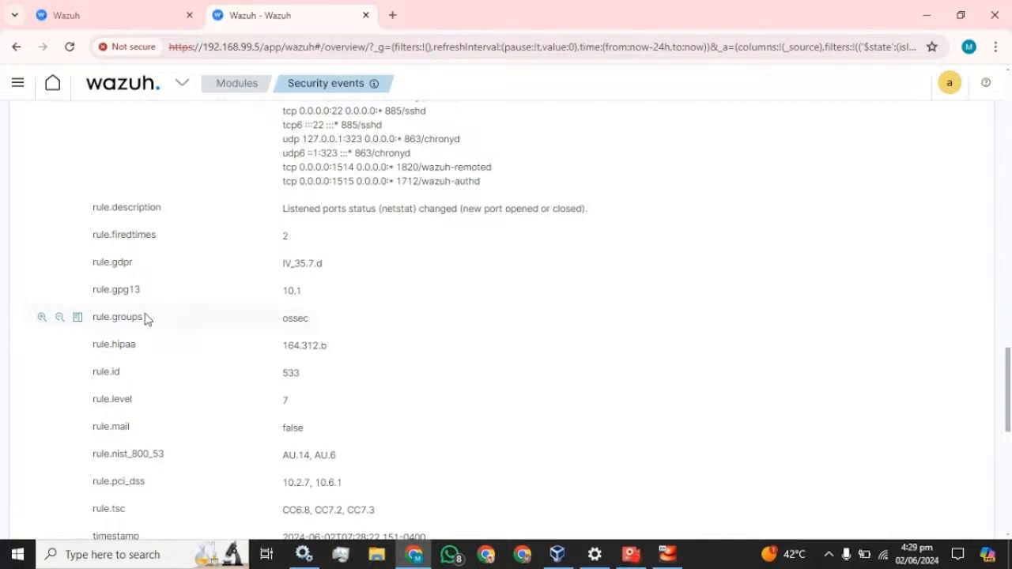
double_click(119, 317)
key(ctrl+c)
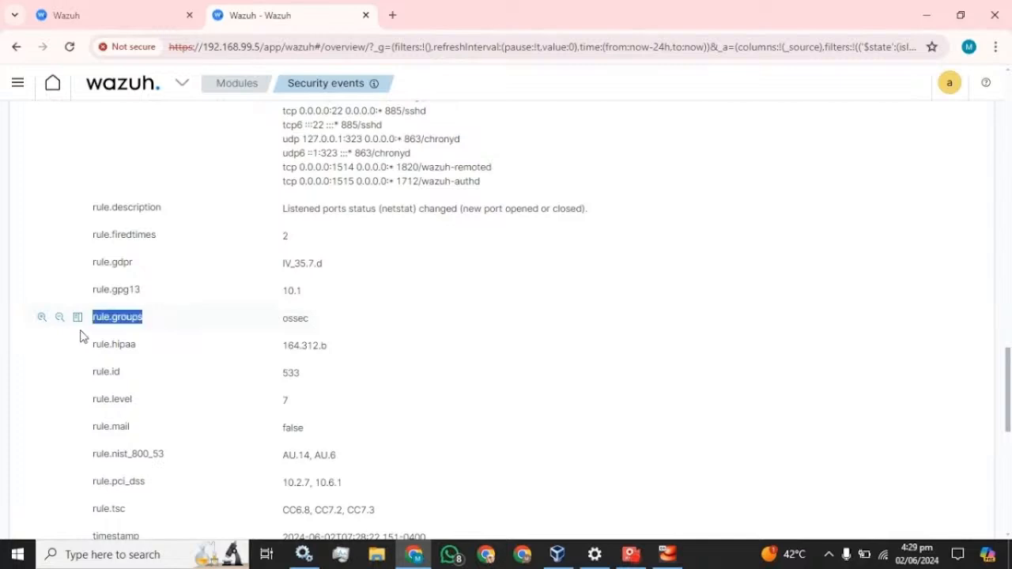
click(140, 9)
key(ctrl+v)
Split on rule.groups, ascending, size 18, labelled Group, apply, and hide the editor sidebar
click(780, 305)
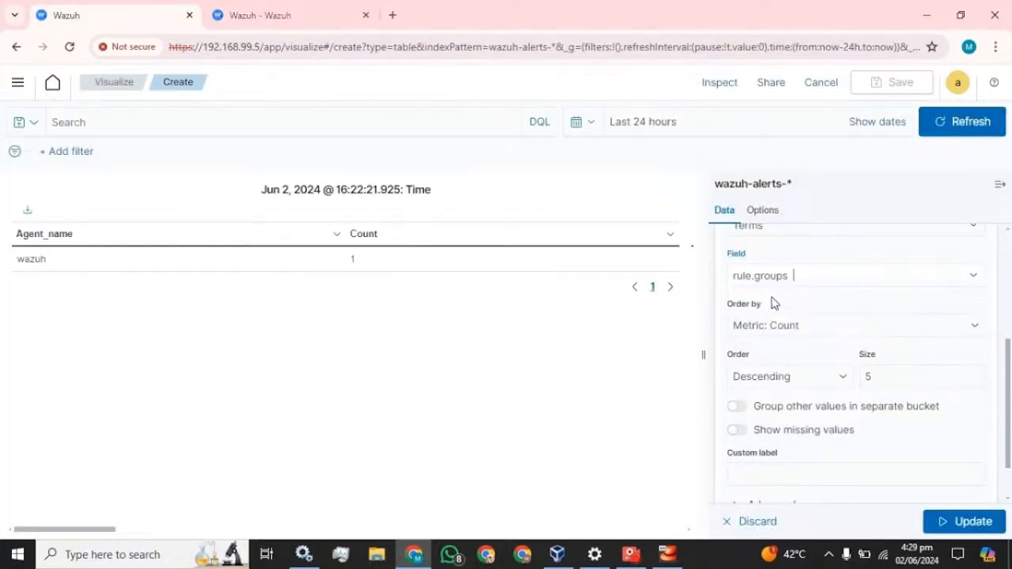
click(818, 386)
click(768, 407)
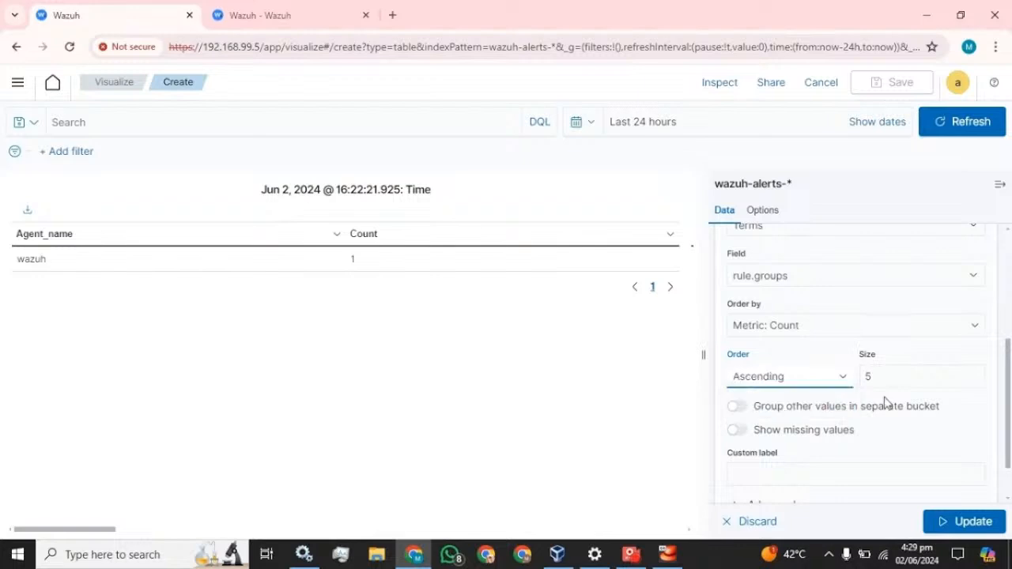
click(902, 377)
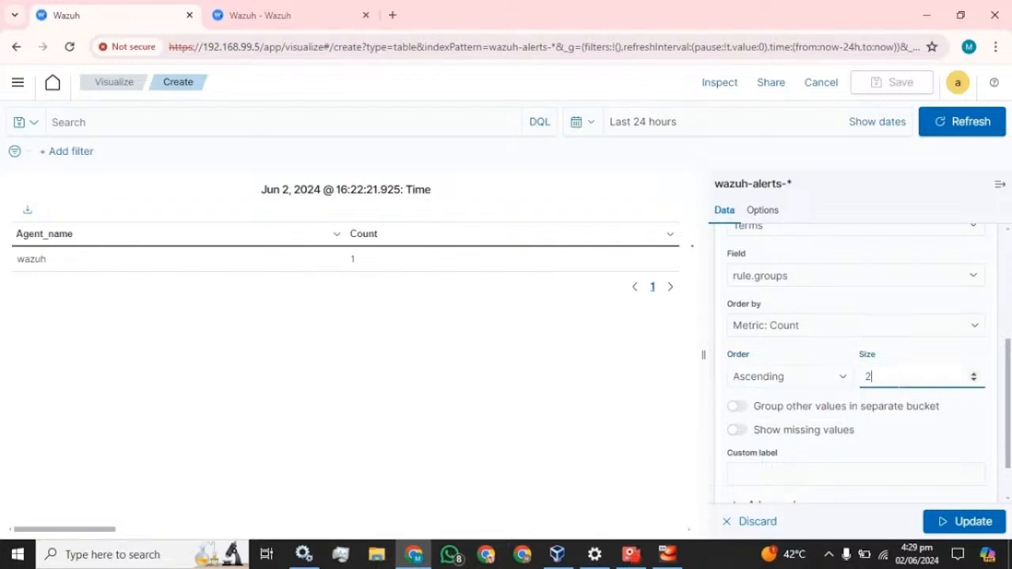
scroll(900, 377, down, 2)
click(853, 417)
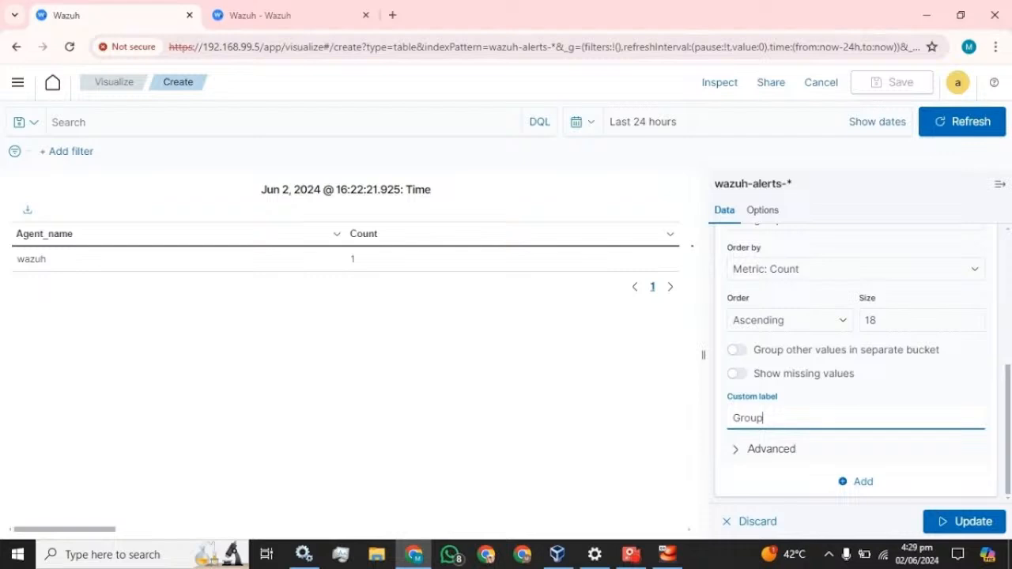
click(966, 522)
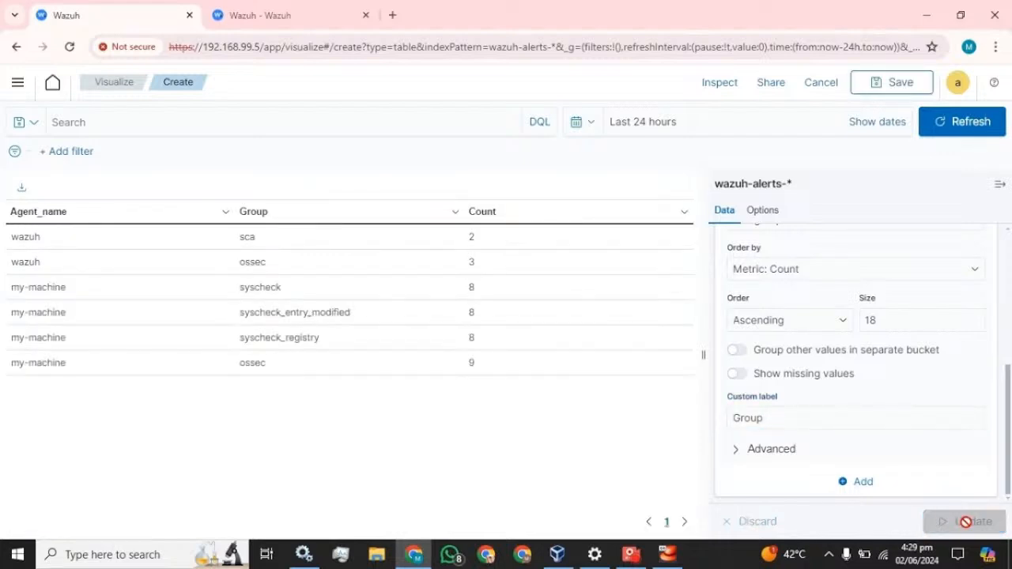
click(1001, 187)
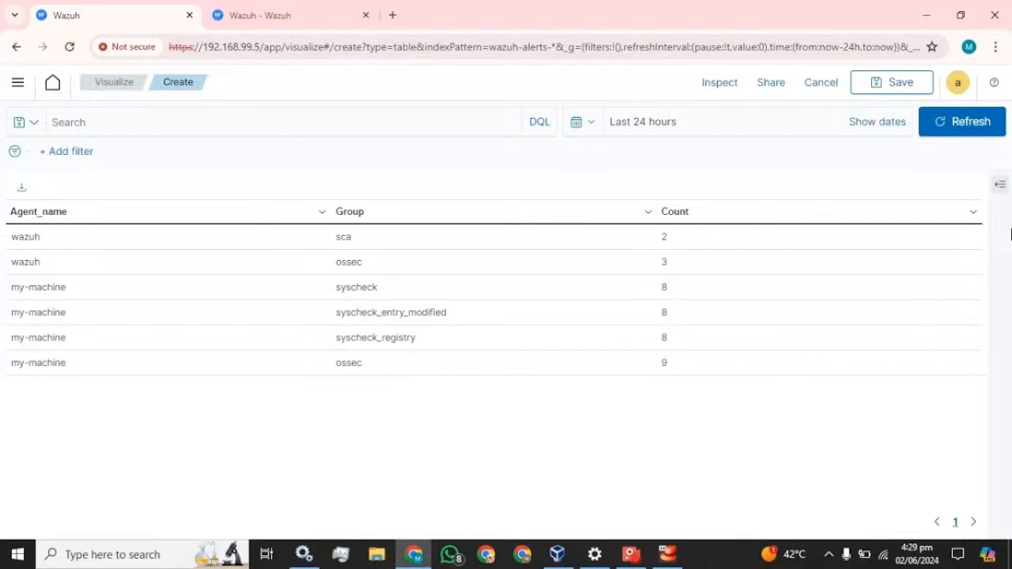
click(1001, 186)
scroll(765, 446, down, 3)
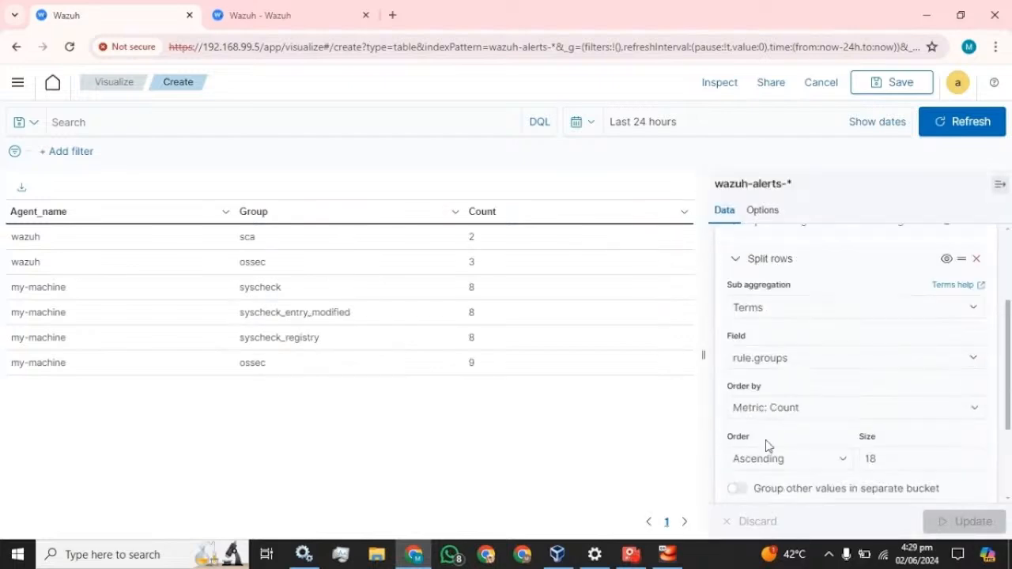
scroll(730, 327, up, 2)
click(736, 333)
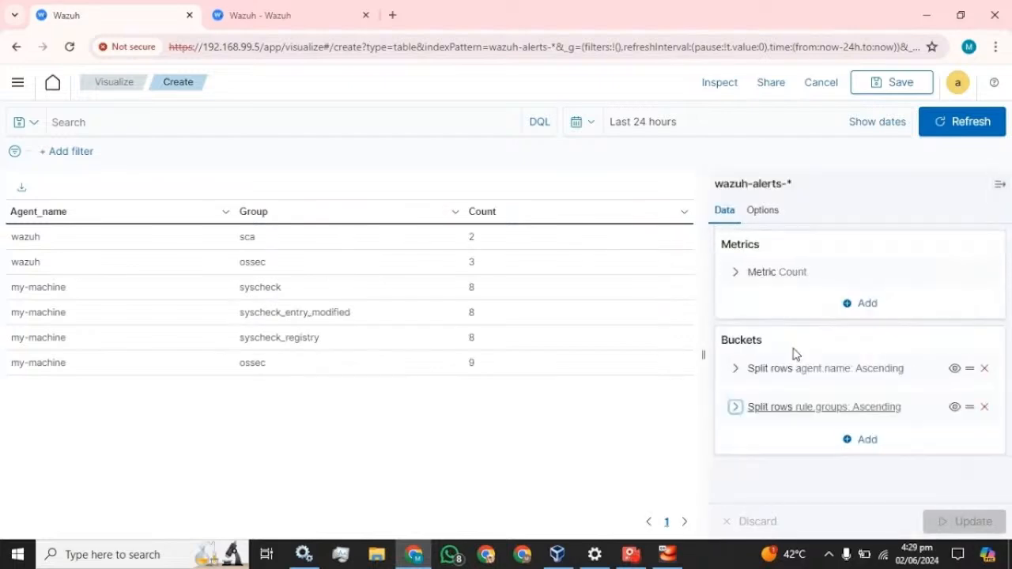
click(867, 440)
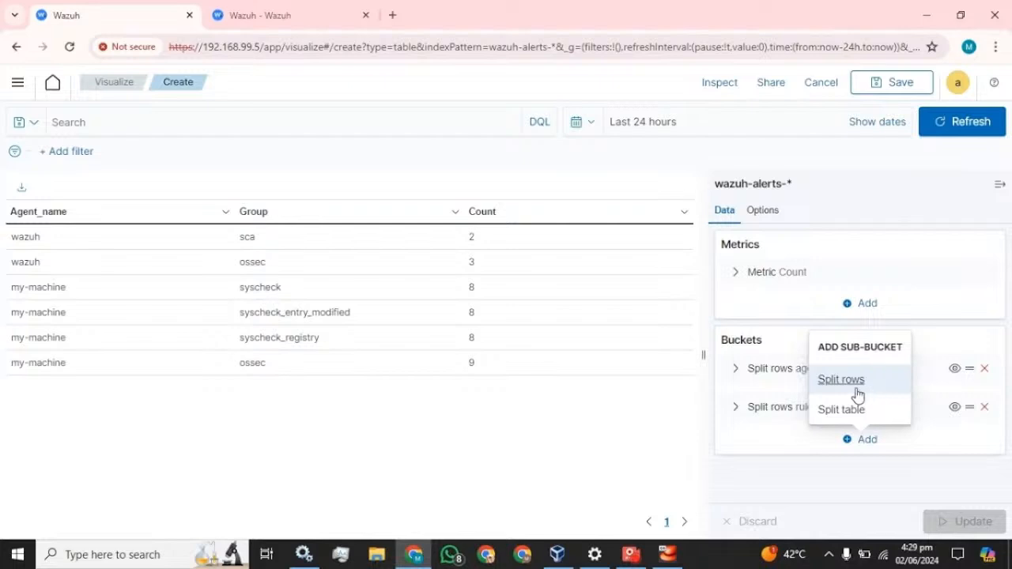
click(862, 388)
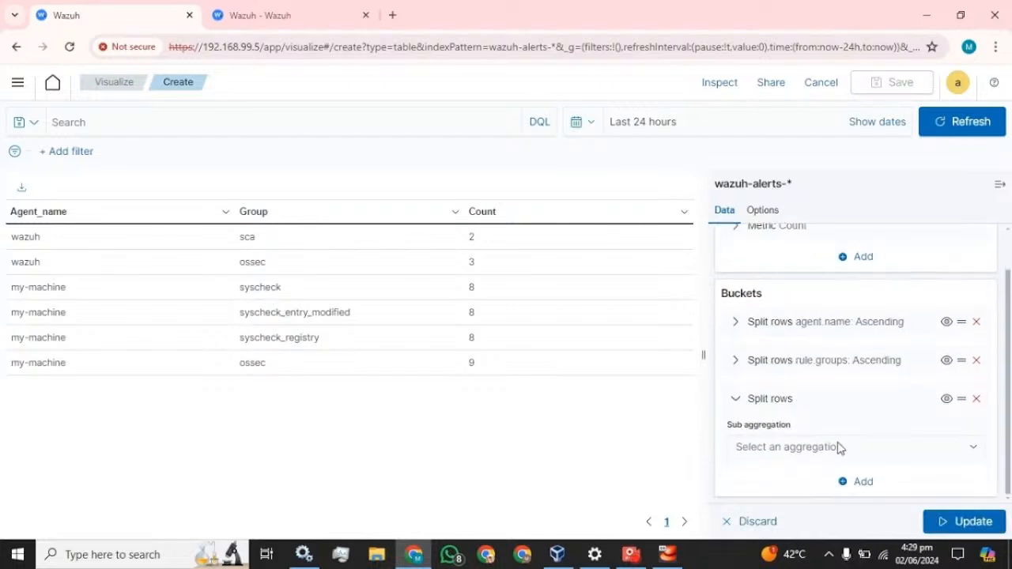
click(840, 447)
scroll(799, 385, down, 1)
click(780, 419)
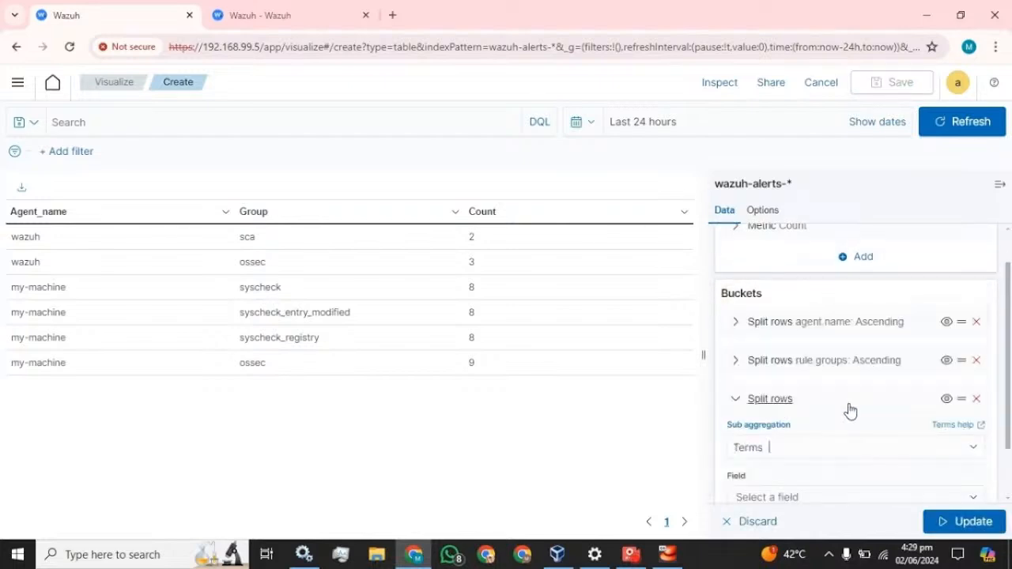
scroll(852, 407, down, 2)
scroll(789, 339, up, 1)
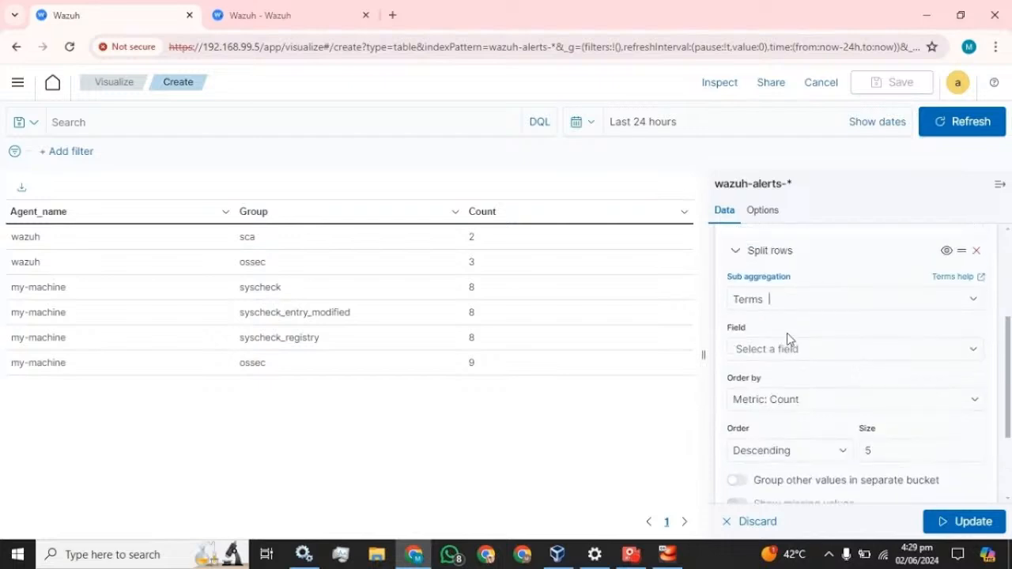
click(788, 349)
click(783, 435)
scroll(818, 384, down, 2)
click(819, 384)
click(801, 400)
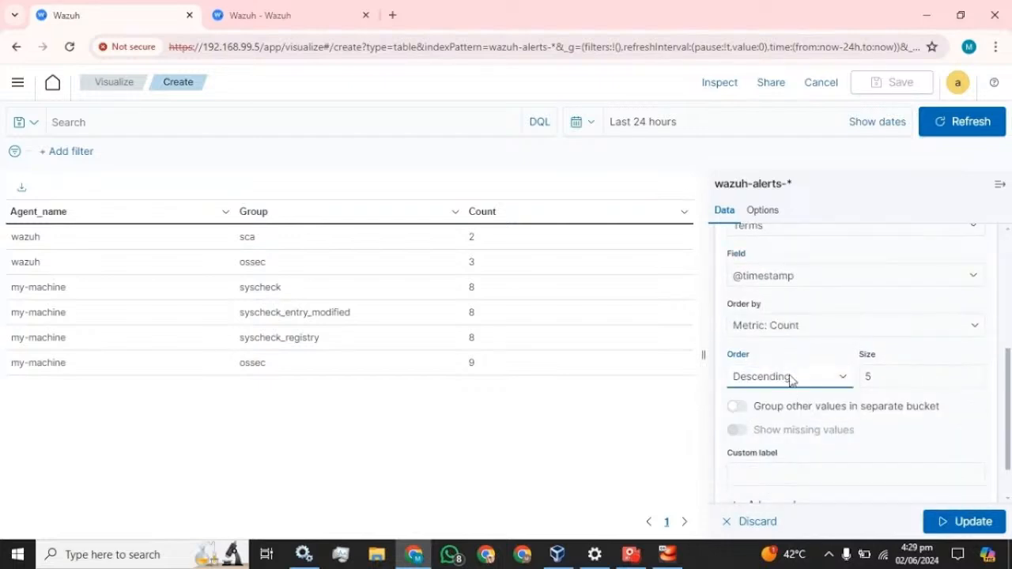
click(793, 379)
click(787, 409)
click(868, 377)
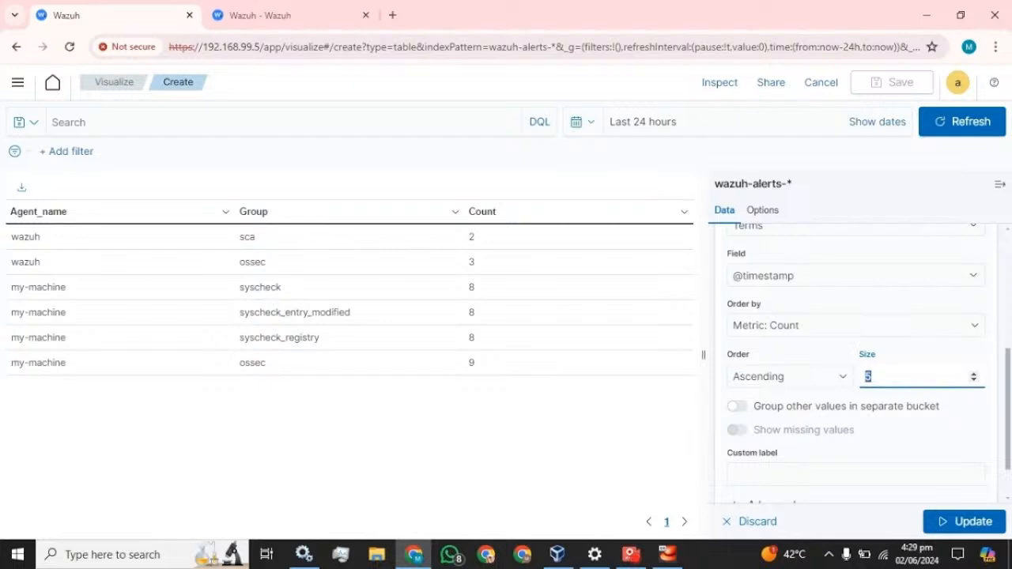
text(20)
scroll(812, 435, down, 1)
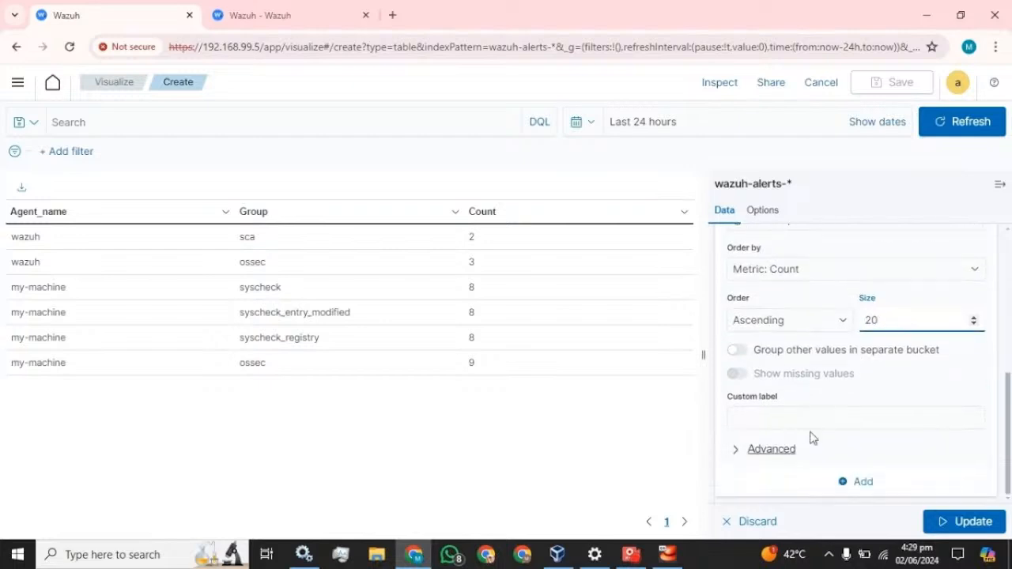
click(813, 419)
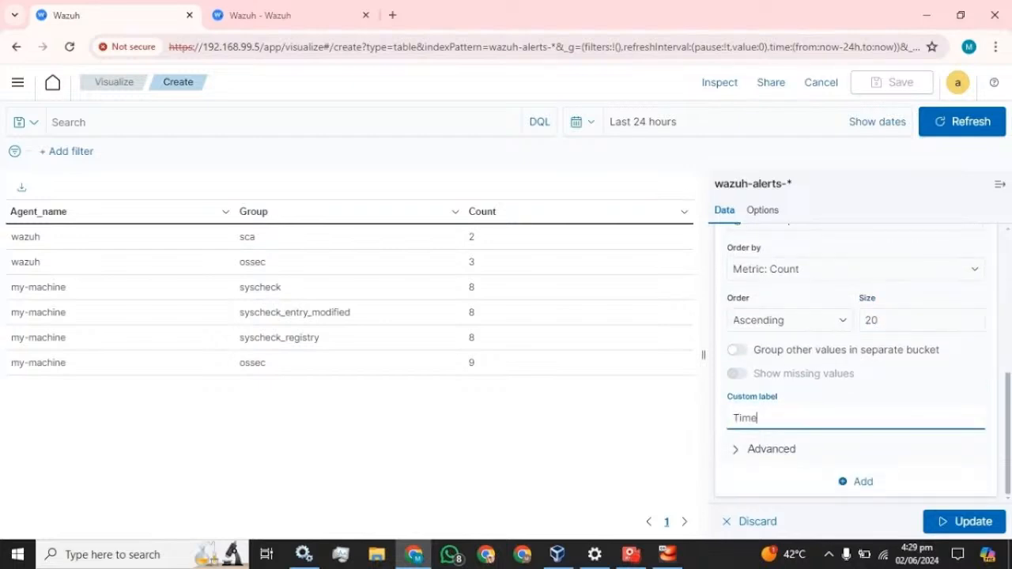
click(960, 521)
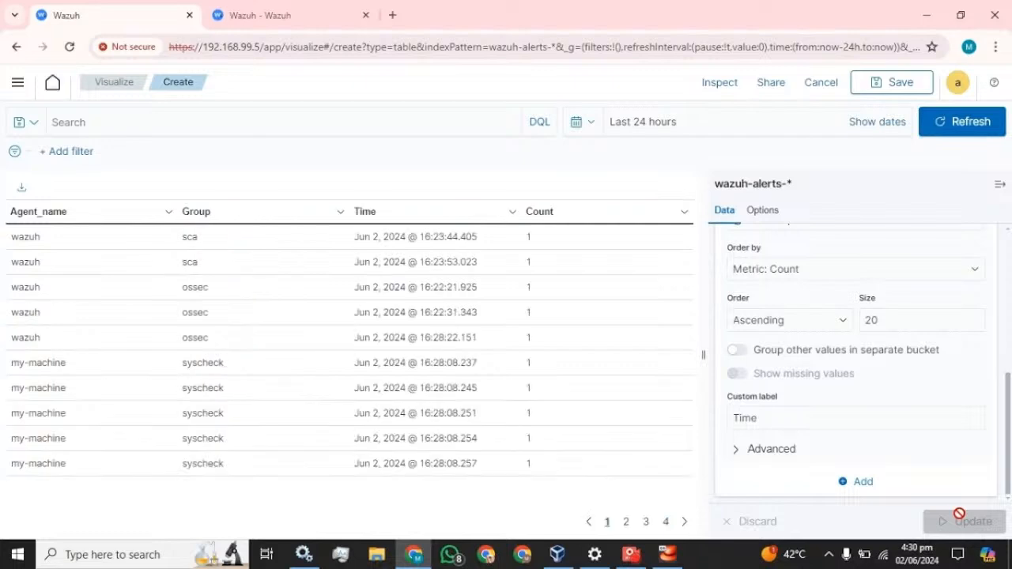
click(1001, 185)
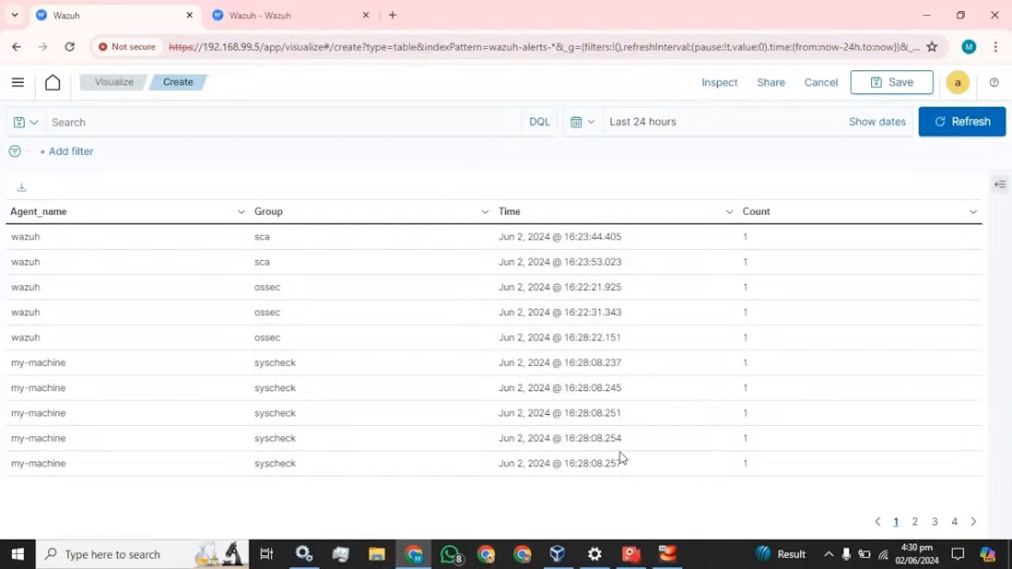
Reopen the editor and add a fourth Terms row split on rule.description
click(999, 186)
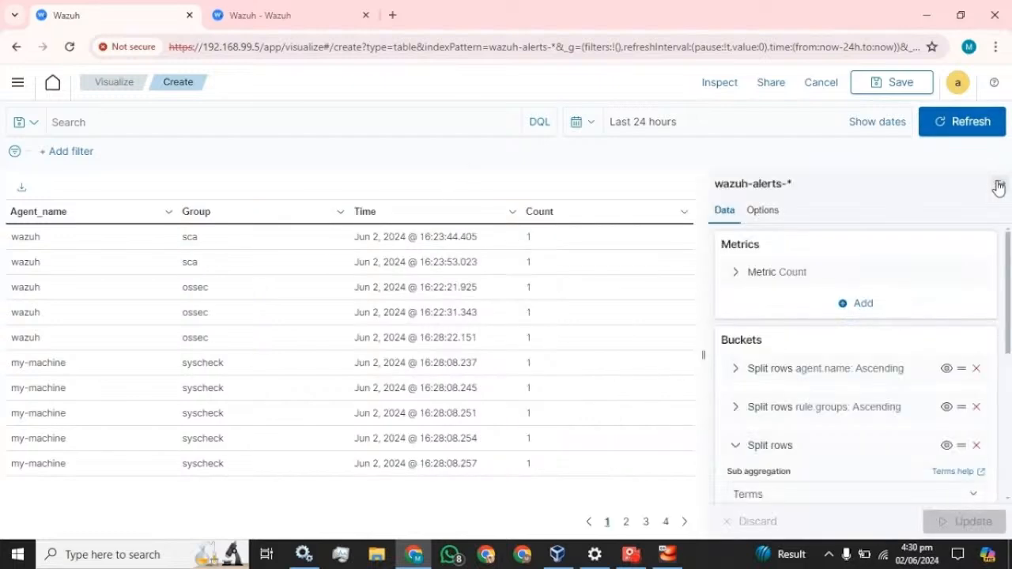
scroll(870, 348, down, 3)
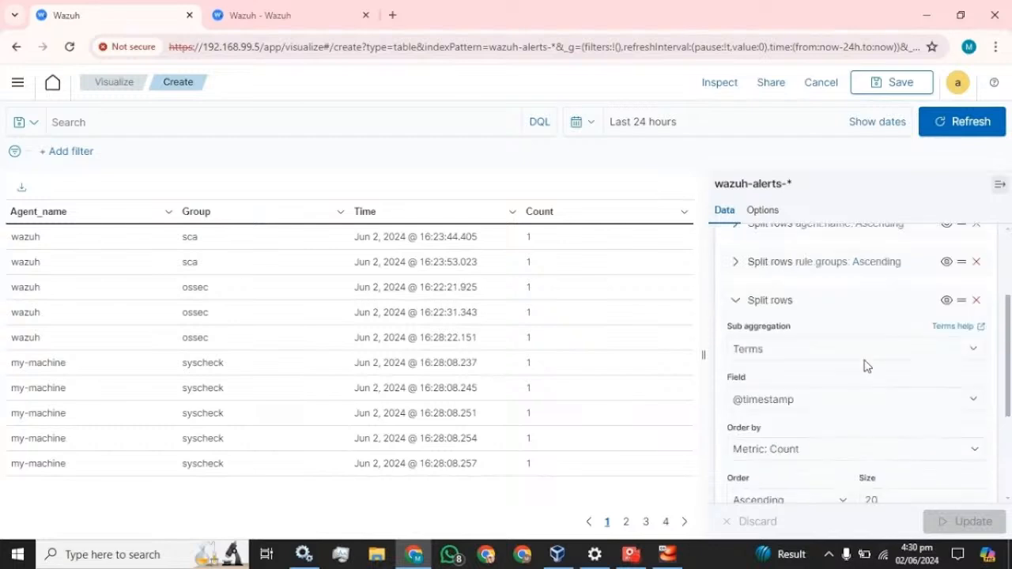
scroll(787, 397, up, 4)
click(737, 370)
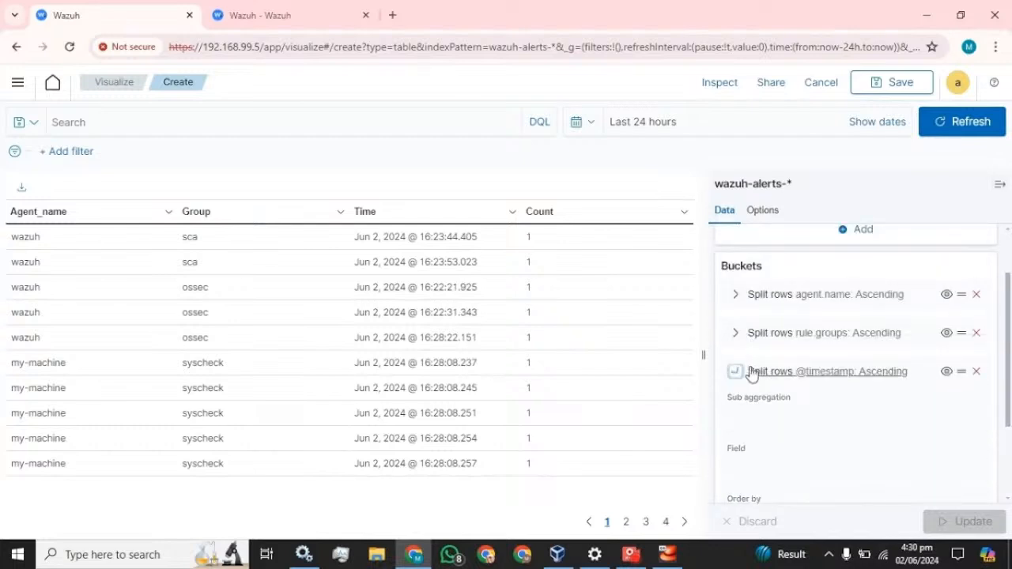
click(868, 479)
click(841, 419)
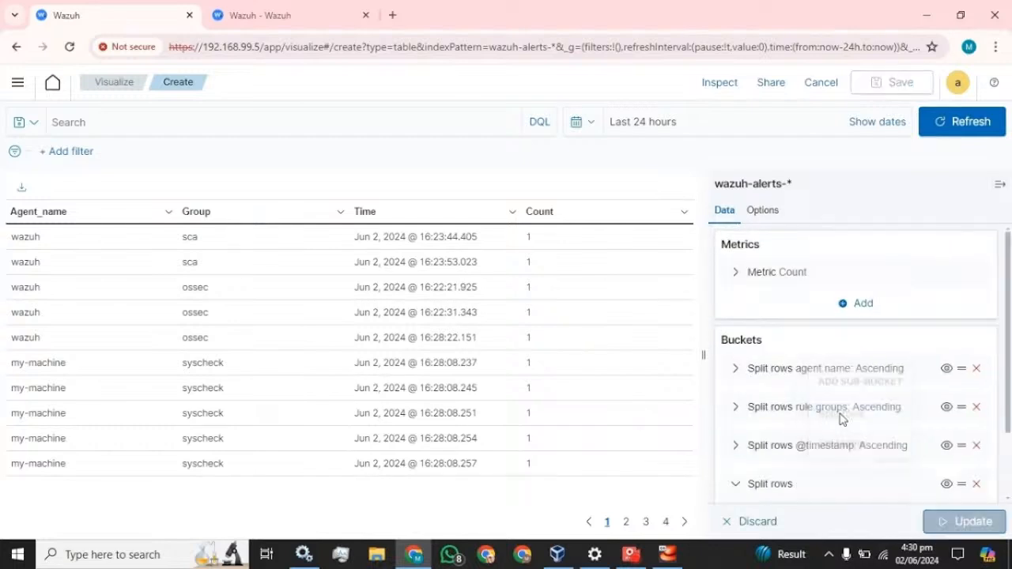
click(811, 448)
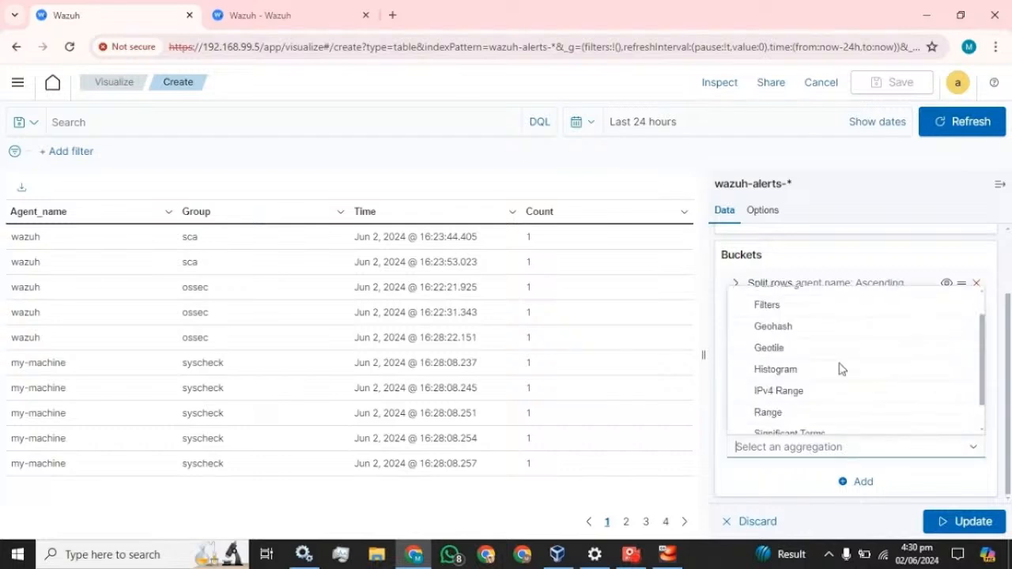
scroll(790, 395, down, 1)
click(761, 427)
scroll(822, 403, down, 2)
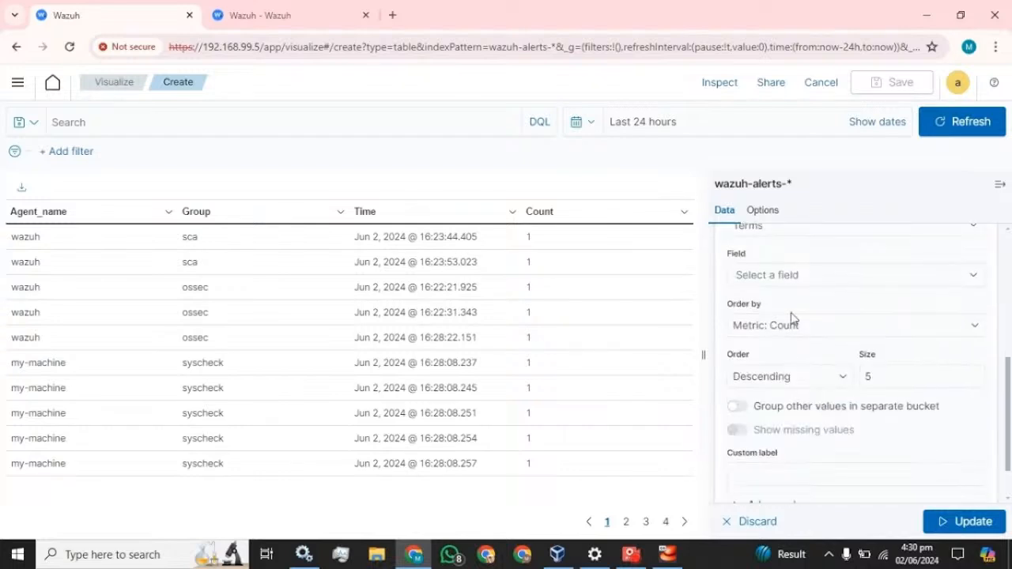
click(796, 274)
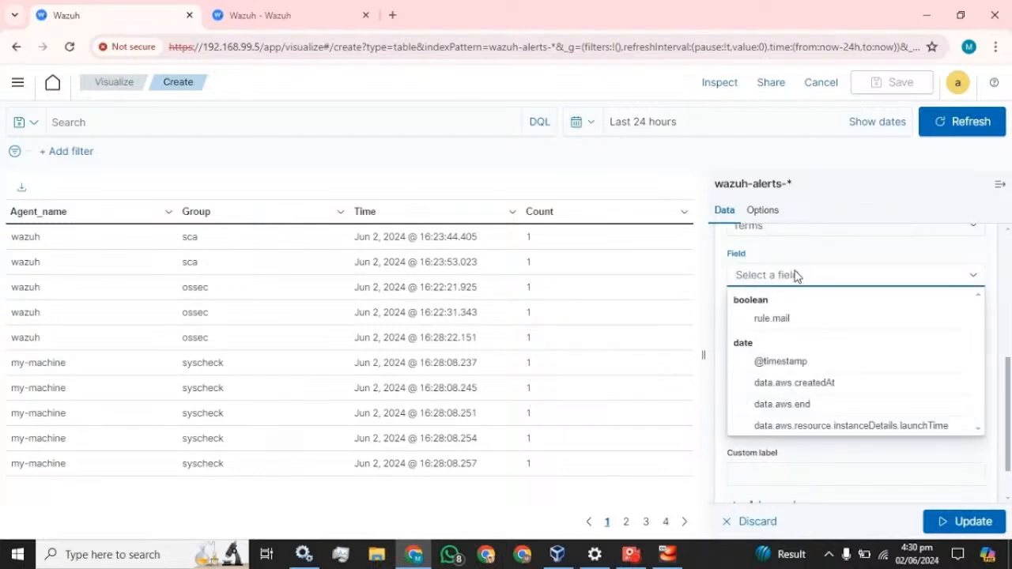
text(des)
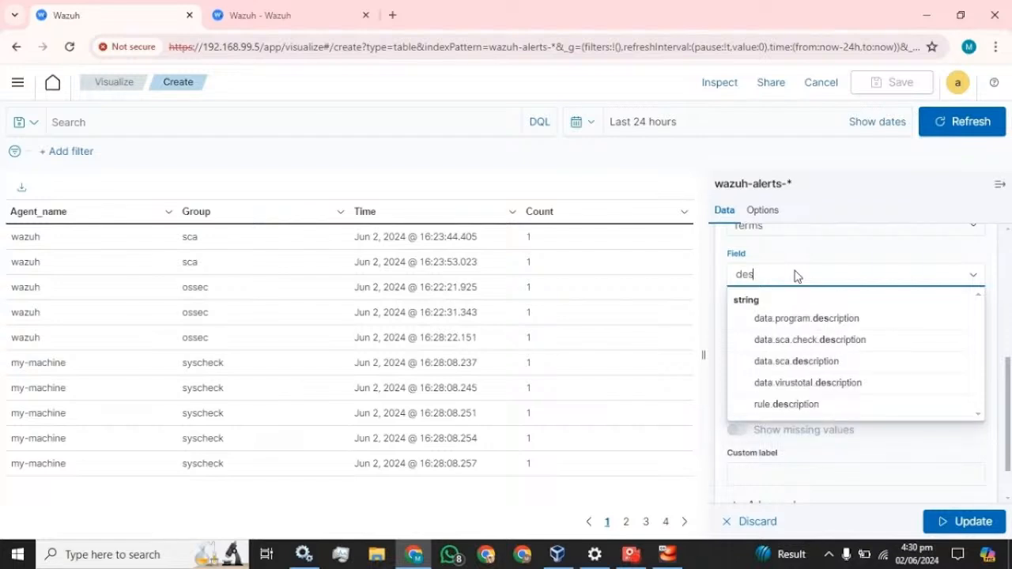
click(784, 406)
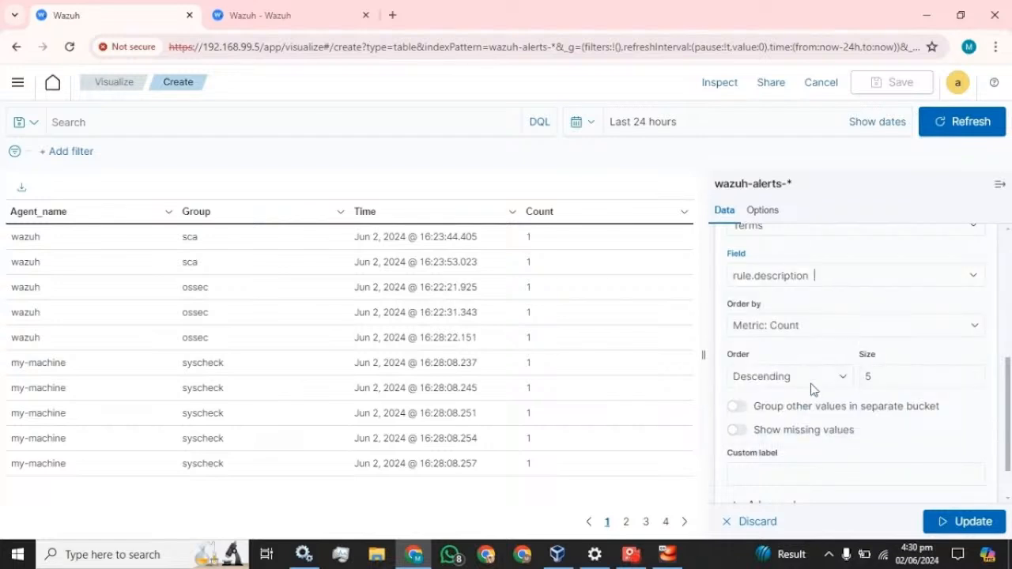
Set the rule.description split to ascending, size 20, labelled Description, apply, and hide the editor
click(810, 384)
click(765, 416)
click(780, 379)
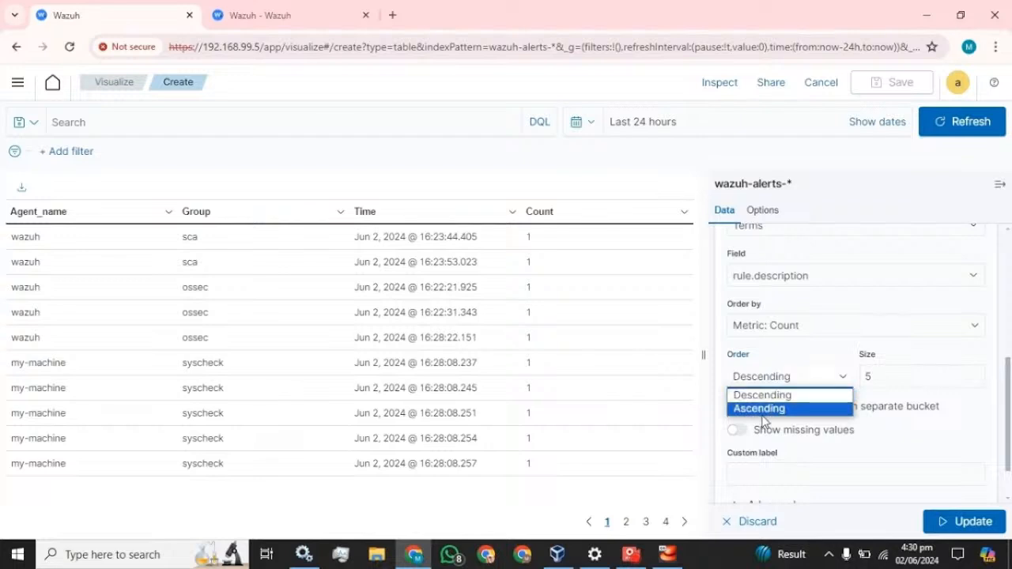
click(764, 413)
click(870, 378)
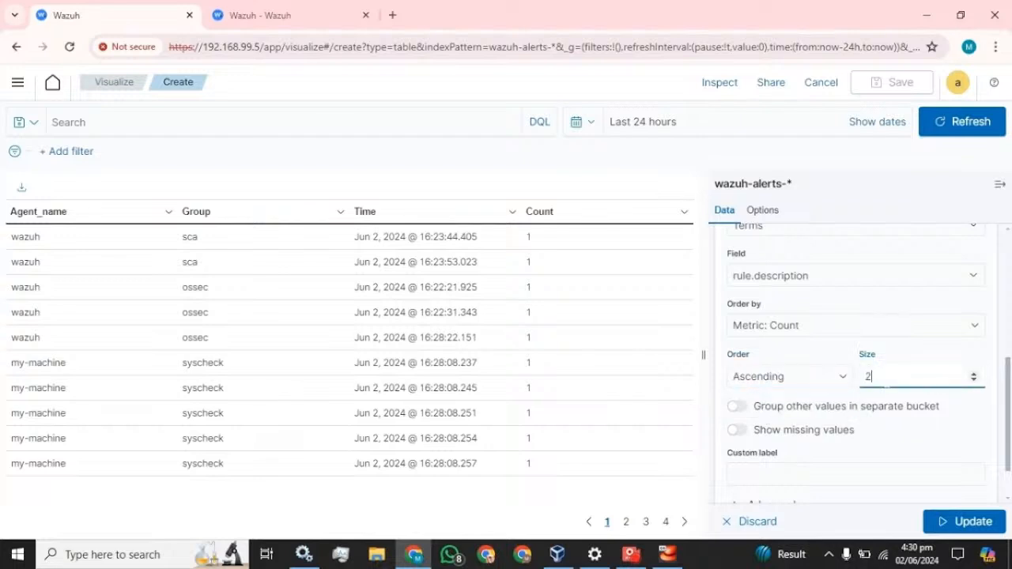
text(20)
click(748, 475)
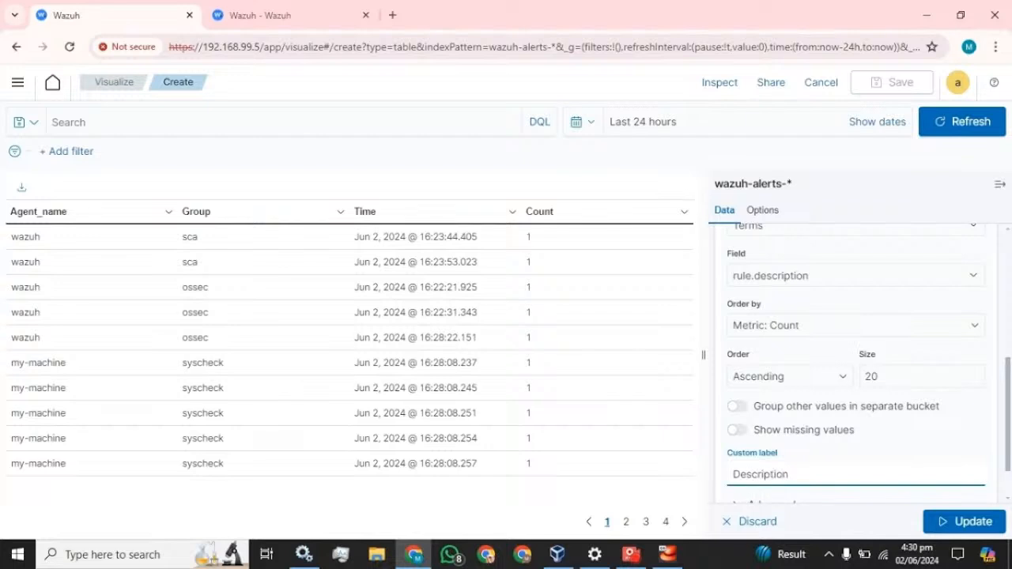
scroll(855, 356, down, 1)
click(953, 518)
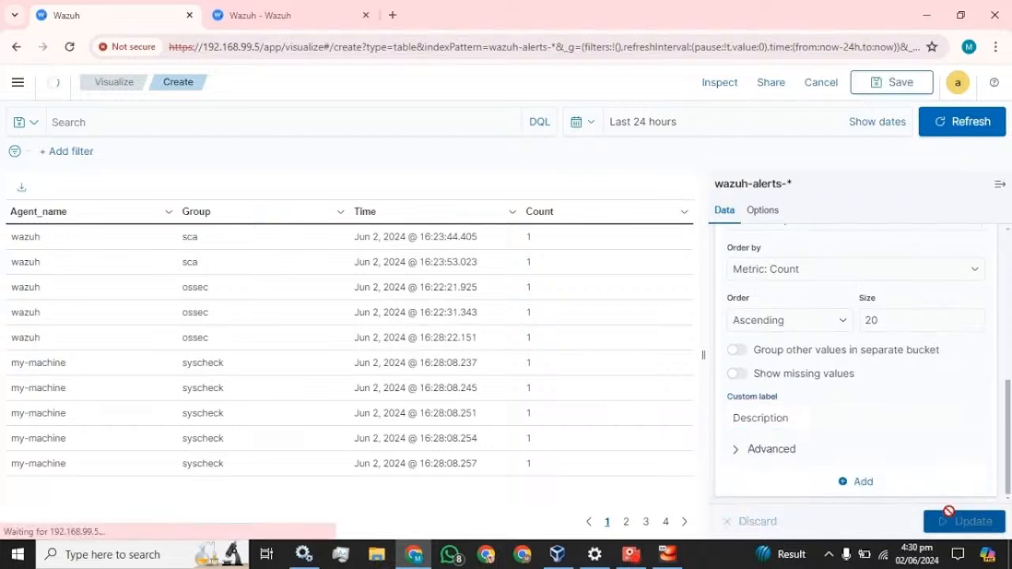
click(1000, 186)
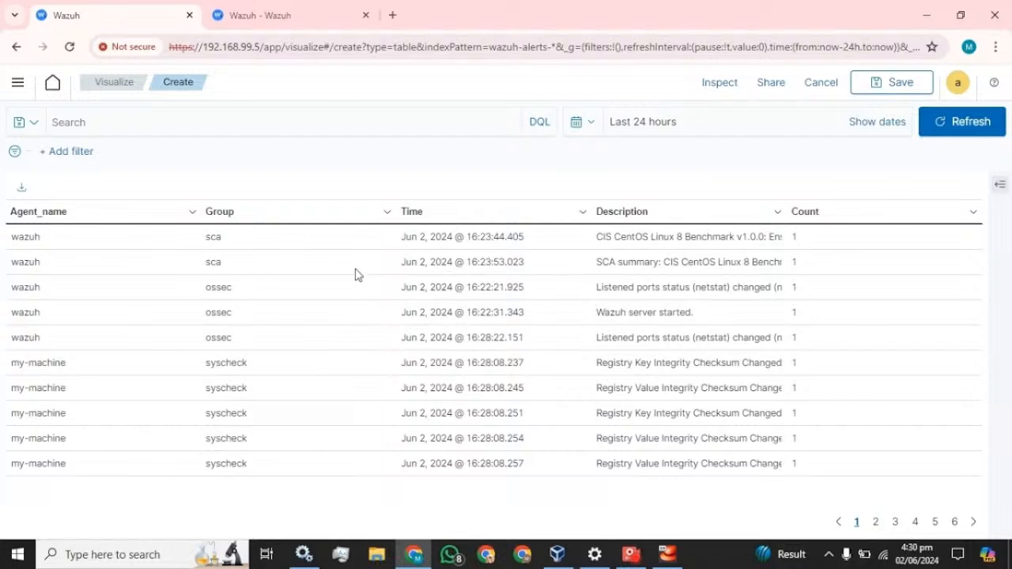
mouse_move(466, 320)
click(1003, 185)
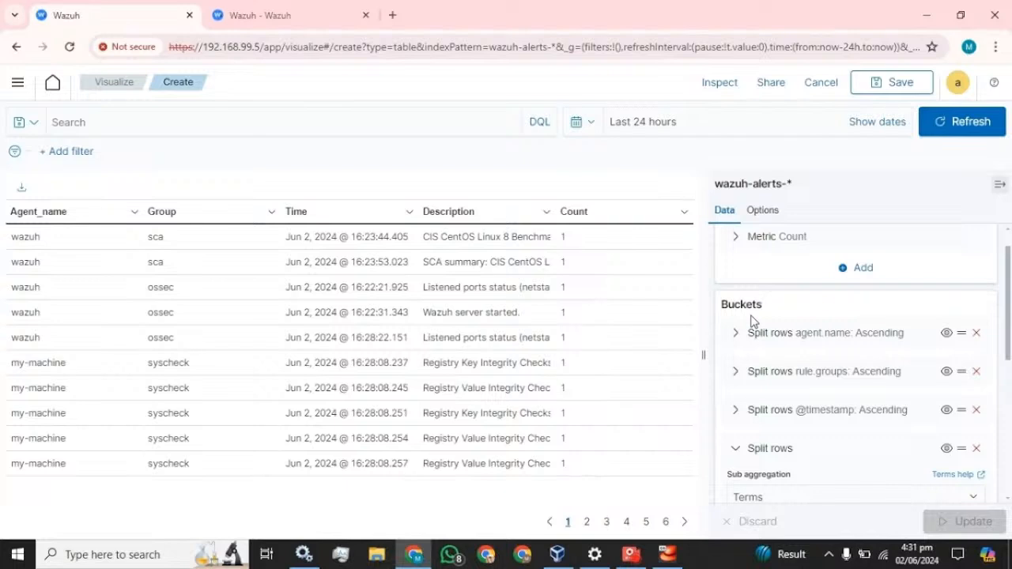
click(1001, 185)
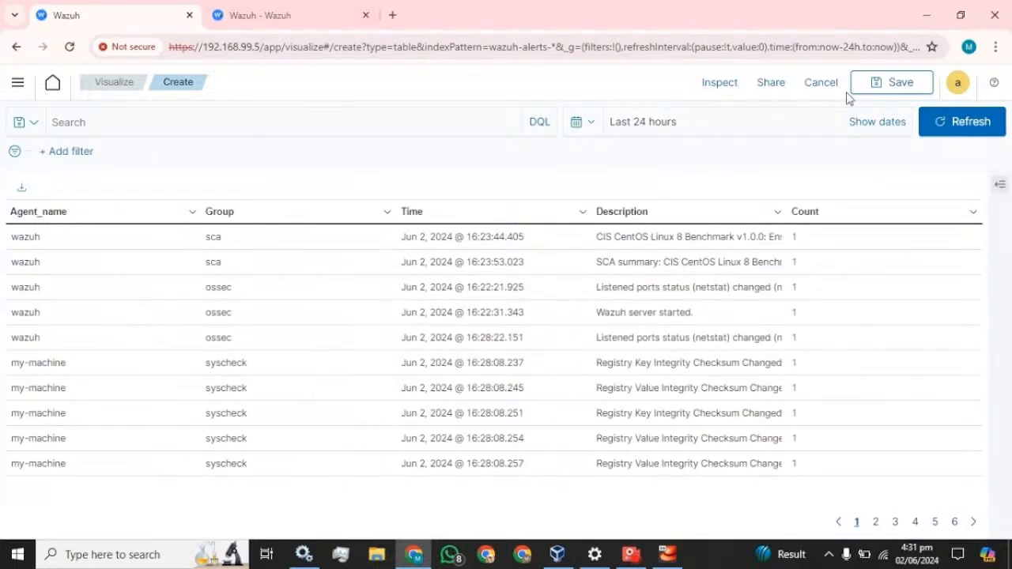
Save the table as visualization 'Table_monitoring' with Add to Dashboard kept on
click(896, 90)
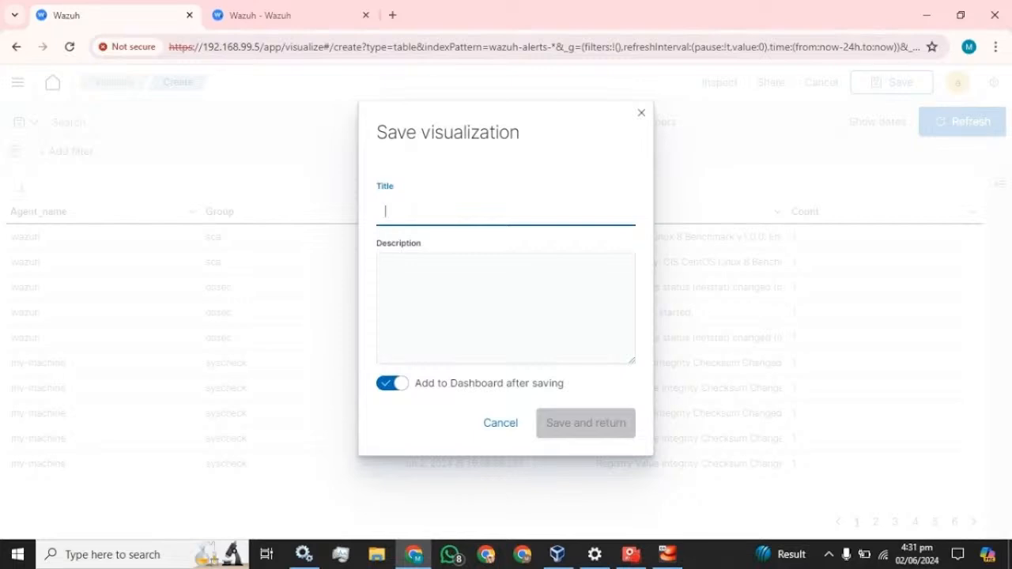
text(Table_monitoring)
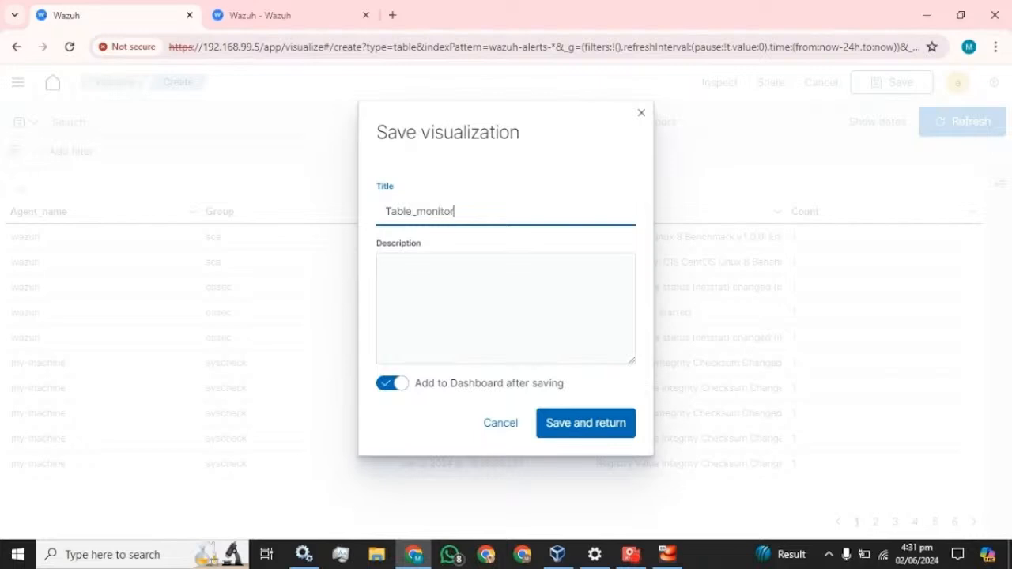
click(590, 422)
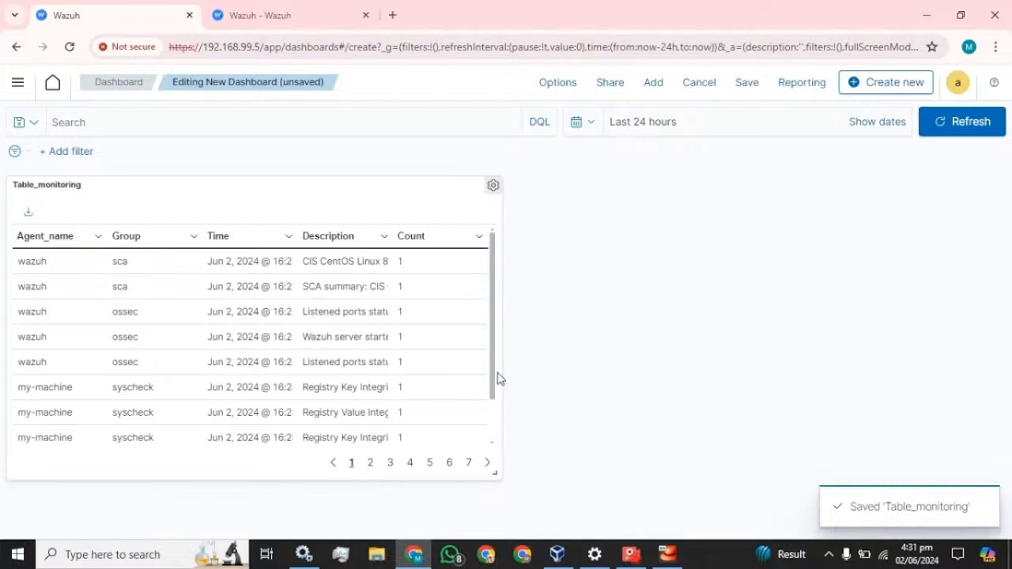
Widen the Table_monitoring panel, cancel saving the dashboard, and go to the Dashboards list
drag(497, 471, 1011, 535)
scroll(596, 343, down, 2)
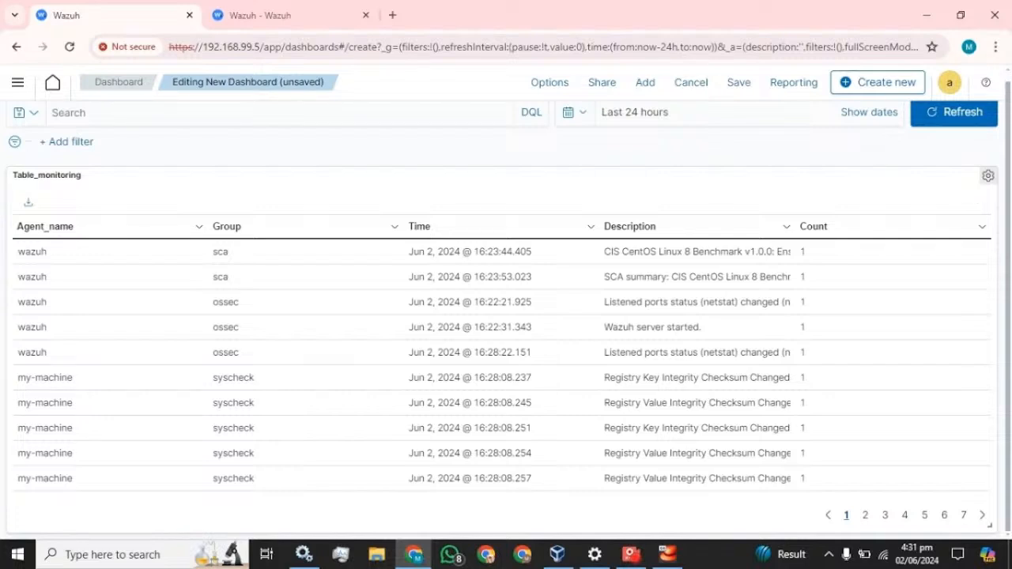
click(735, 85)
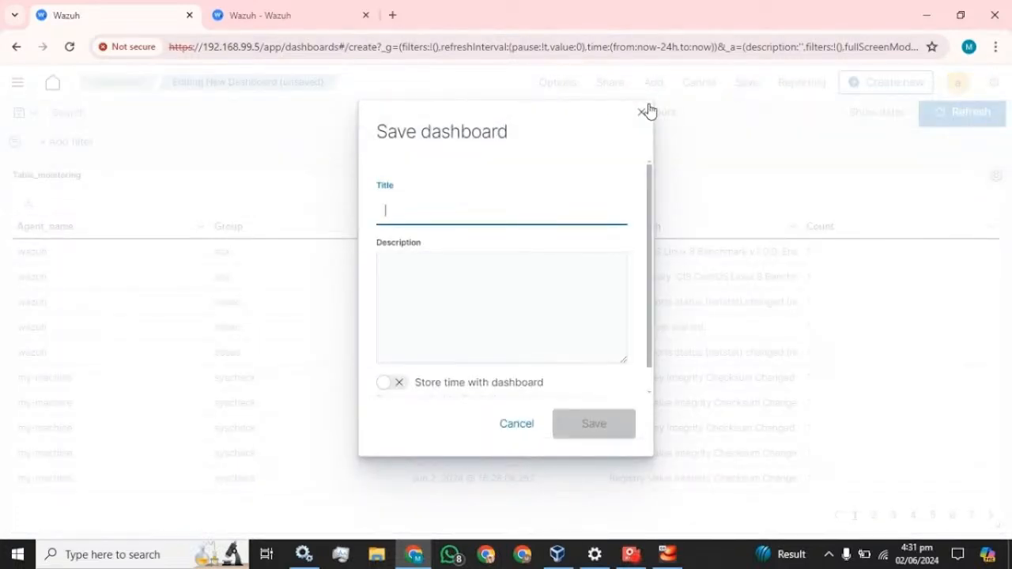
click(642, 112)
click(17, 84)
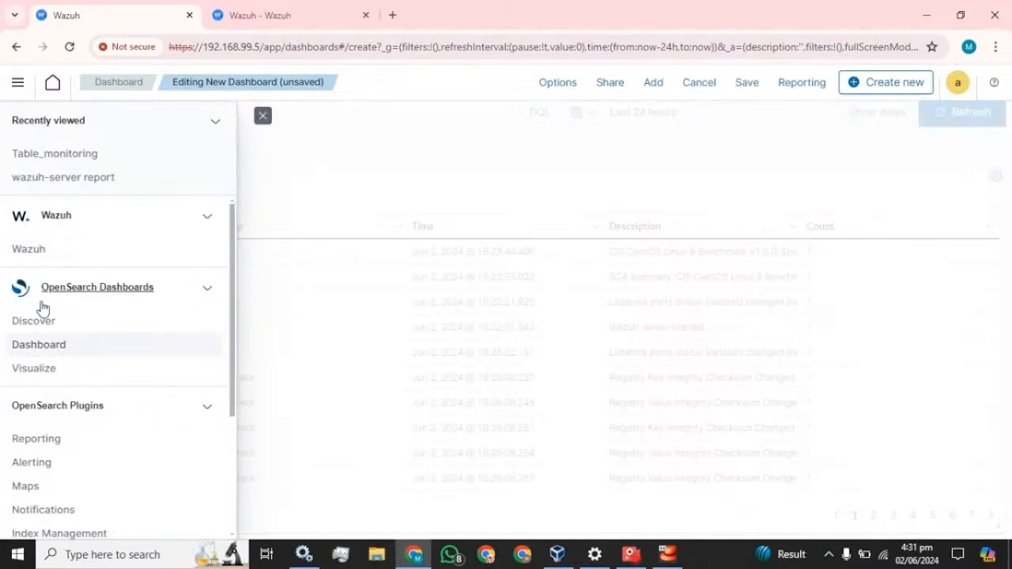
click(37, 346)
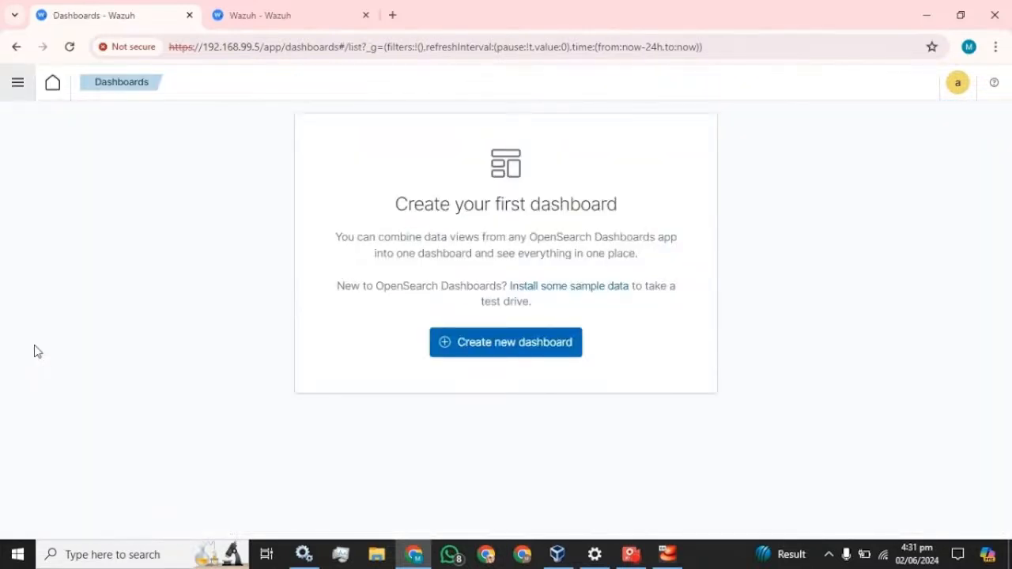
Start then abandon a new dashboard, and reopen Table_monitoring in the Visualize editor
click(17, 84)
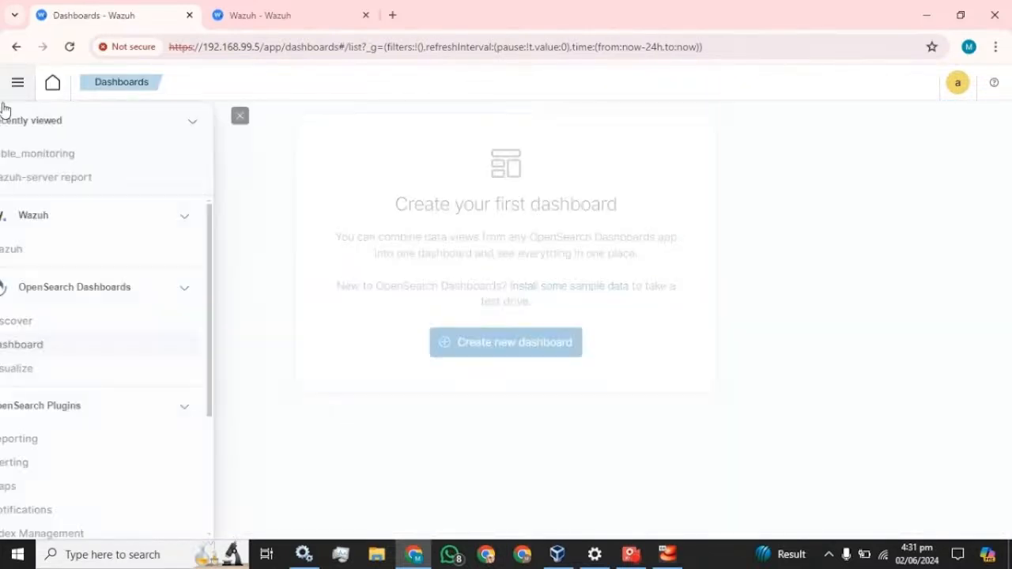
click(38, 346)
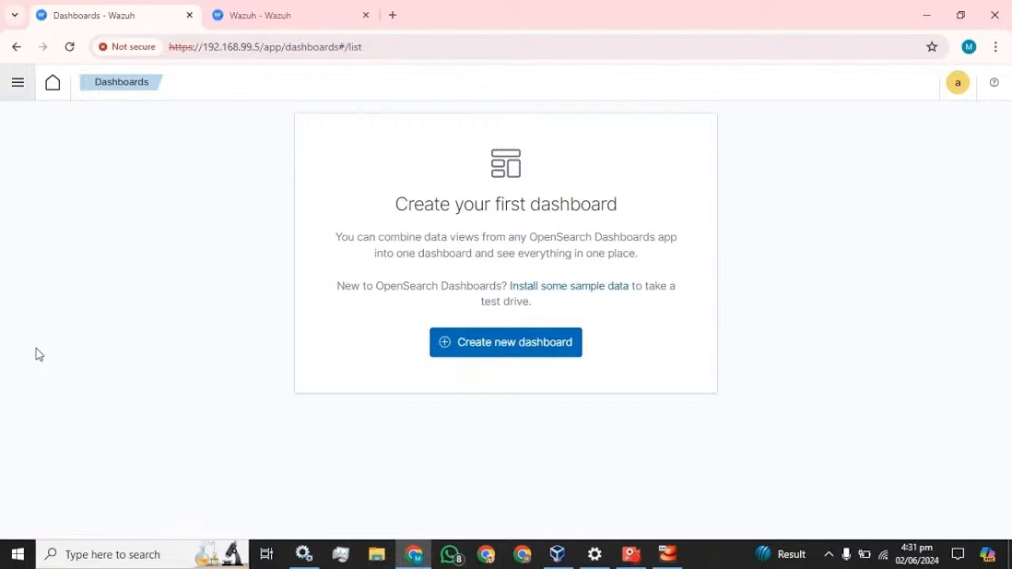
click(519, 343)
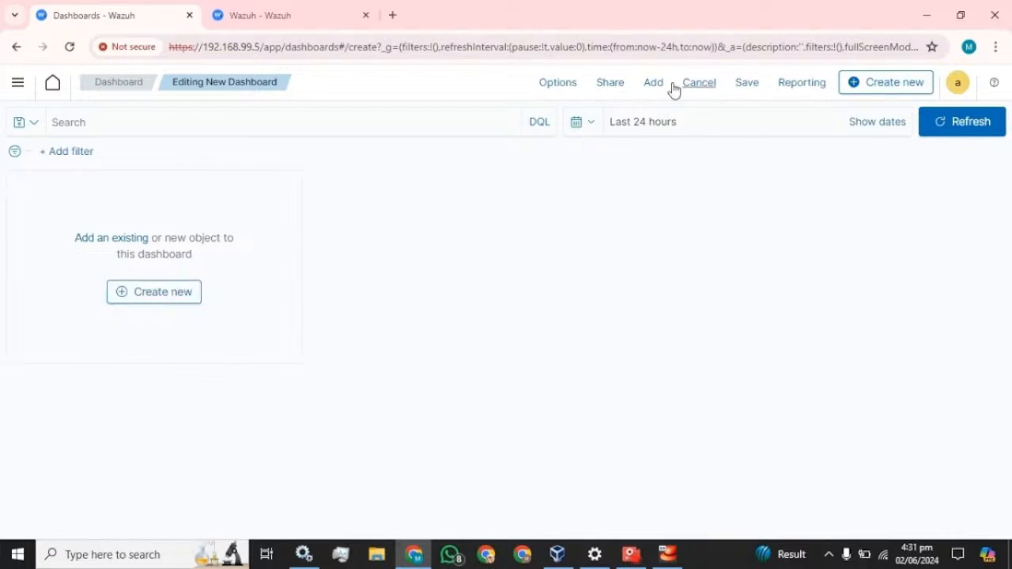
click(709, 87)
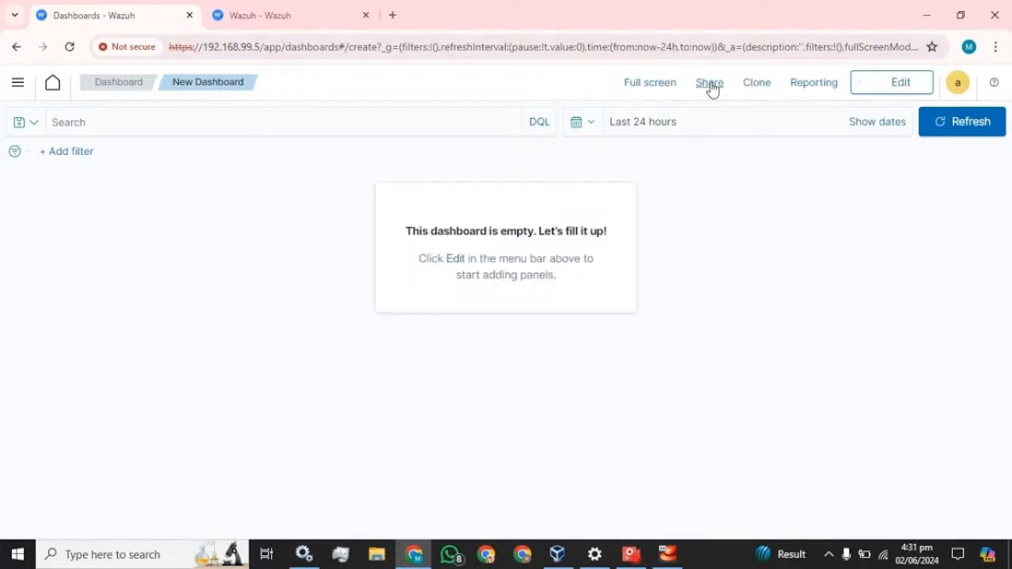
click(17, 83)
click(35, 367)
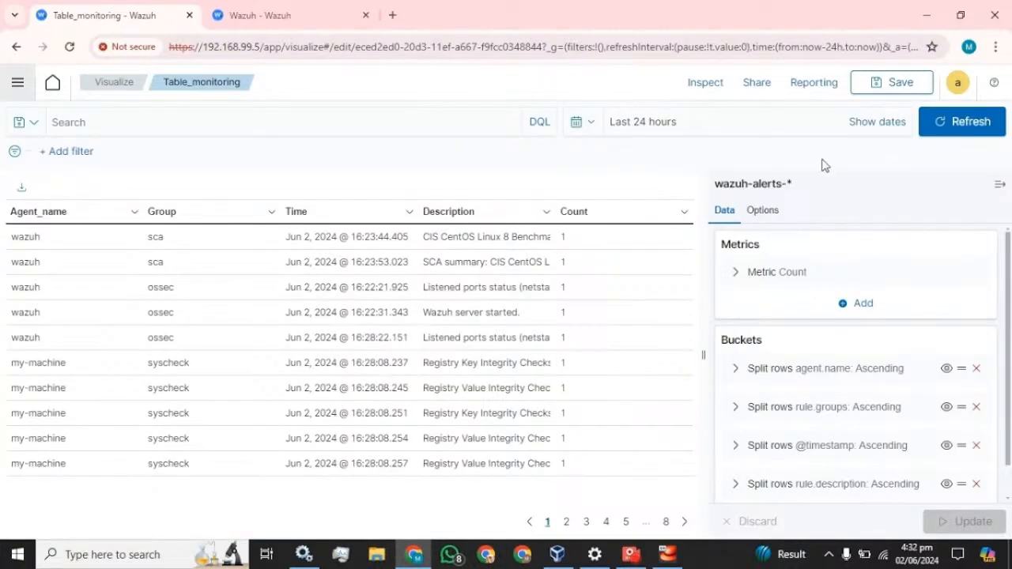
Re-save Table_monitoring, then go through Visualize to Dashboards and start an empty new dashboard
click(895, 86)
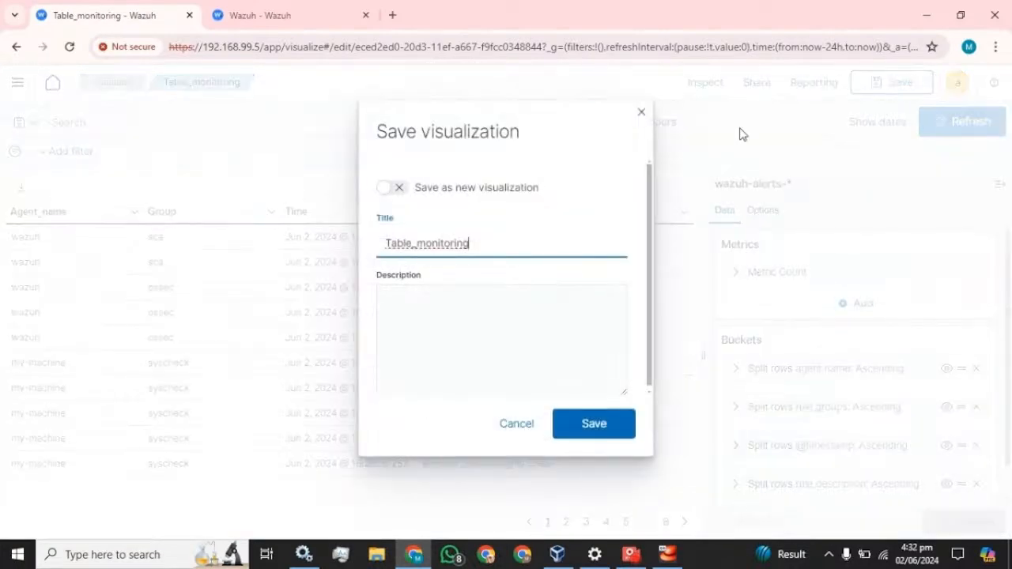
click(616, 422)
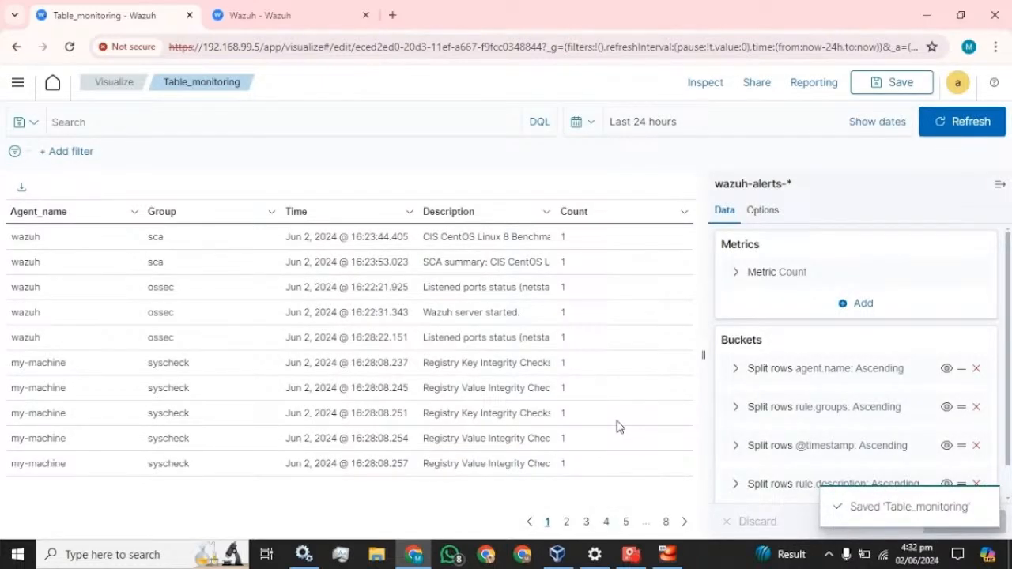
click(17, 84)
click(42, 369)
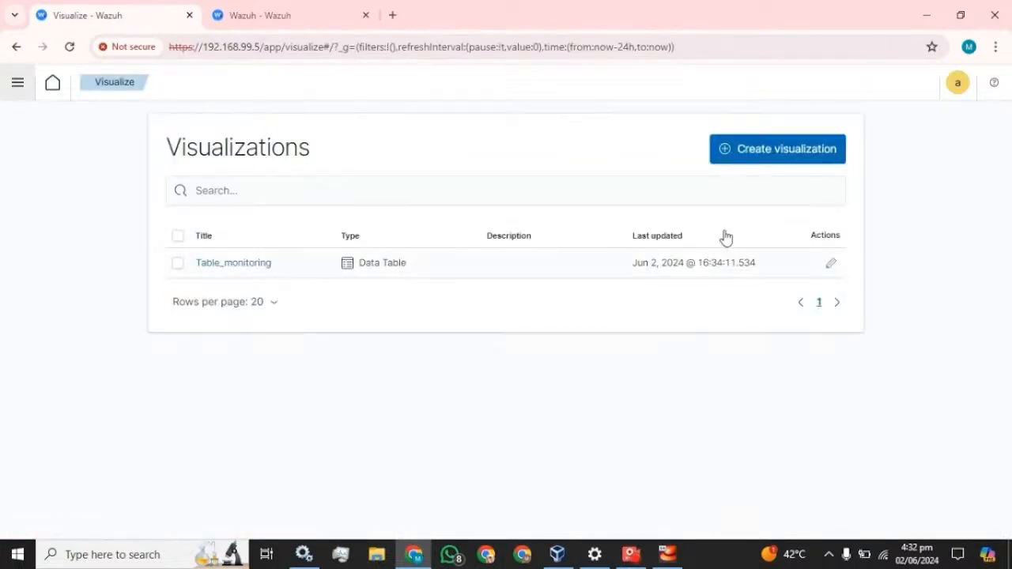
click(18, 84)
click(32, 353)
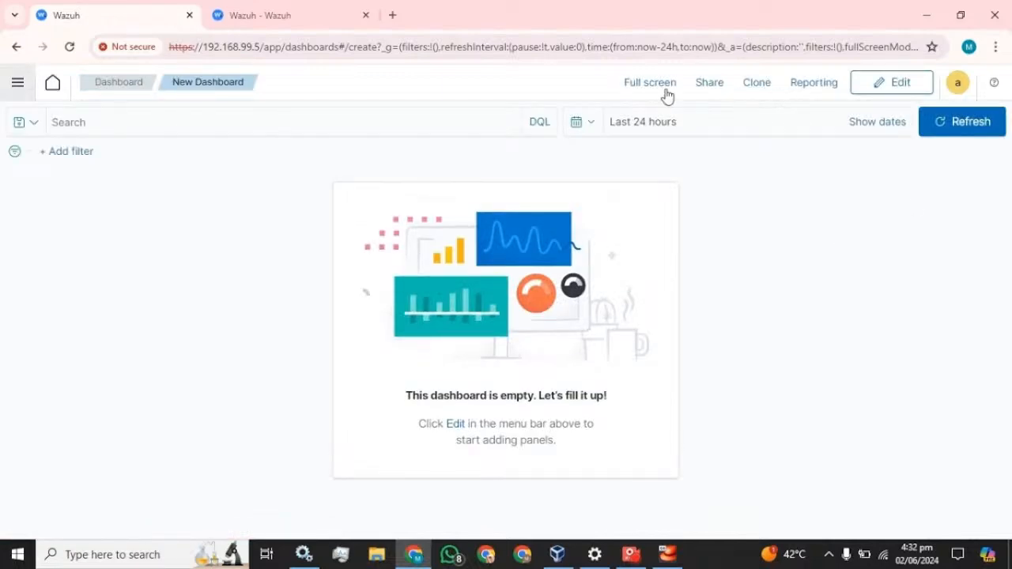
Add the Table_monitoring visualization as a panel on the new dashboard and widen it
click(880, 94)
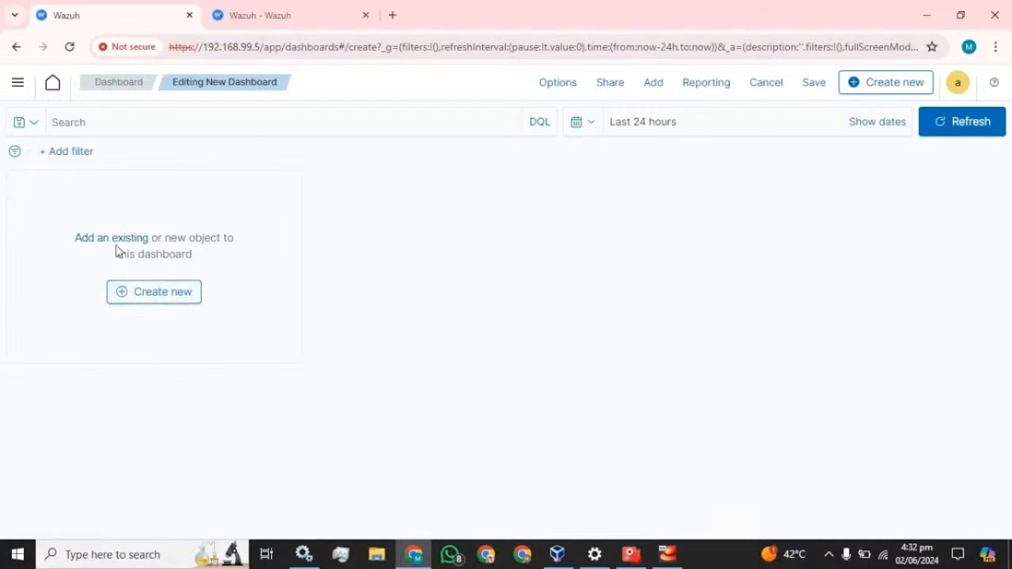
click(113, 244)
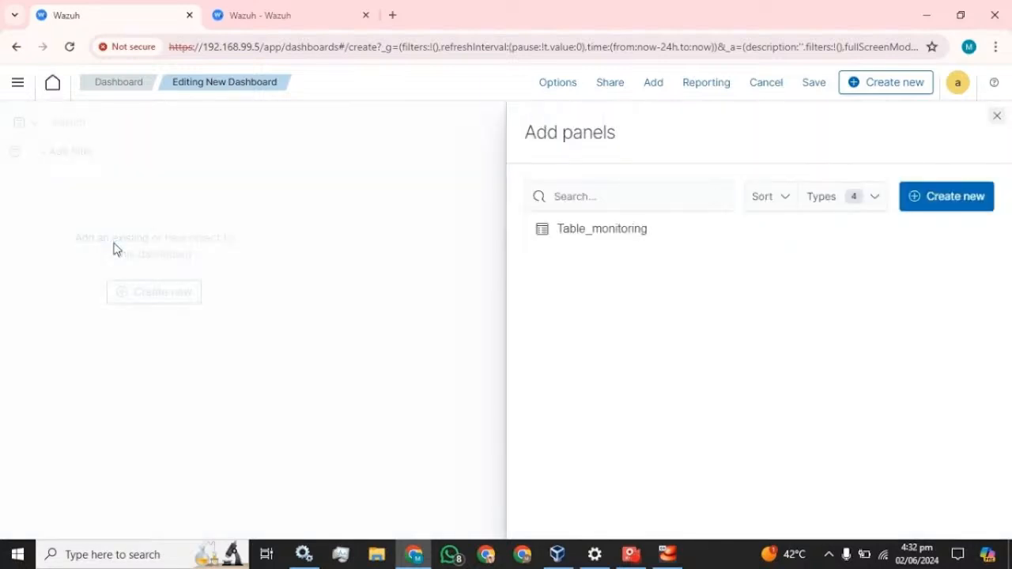
click(593, 229)
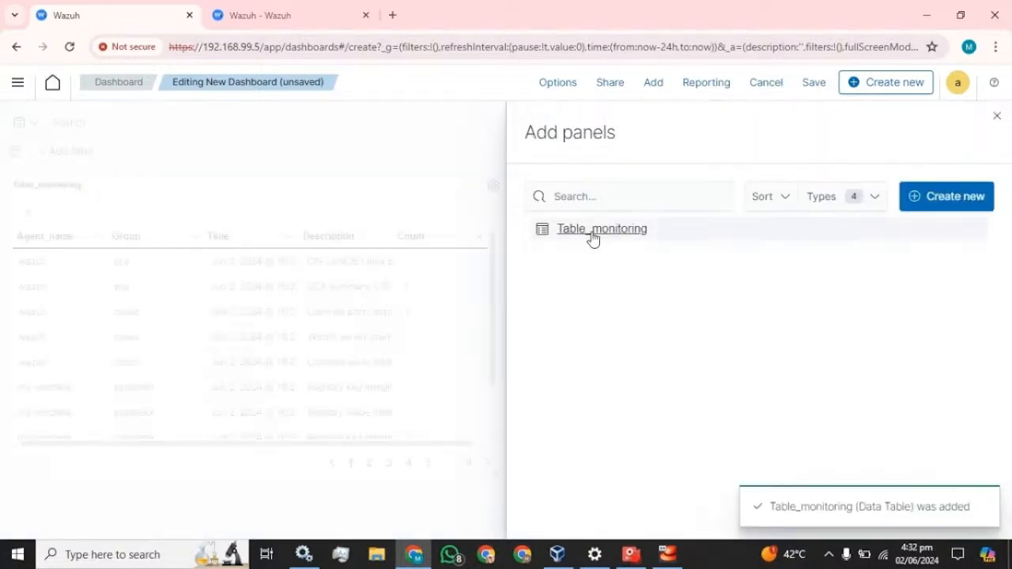
click(997, 116)
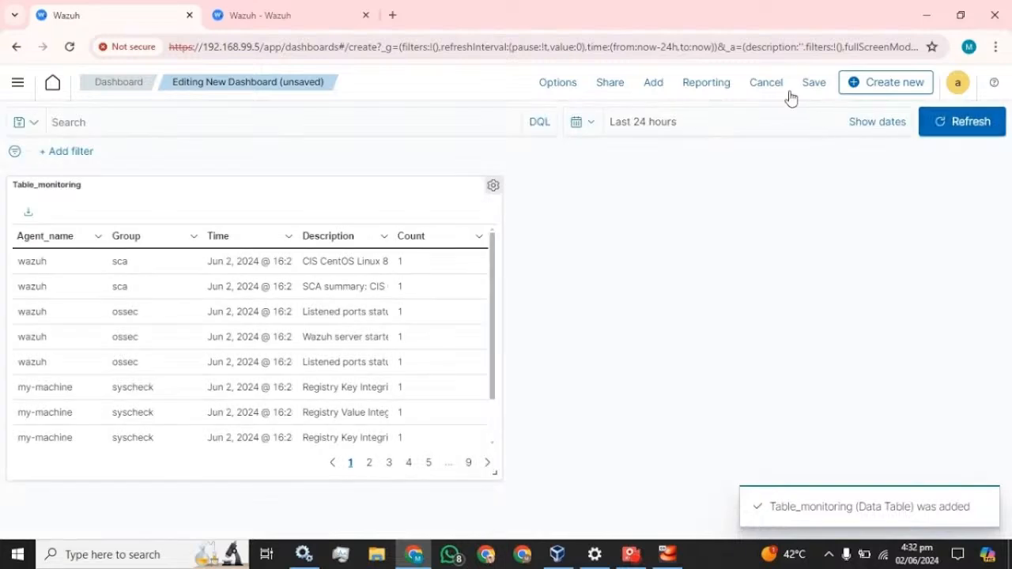
drag(495, 473, 990, 524)
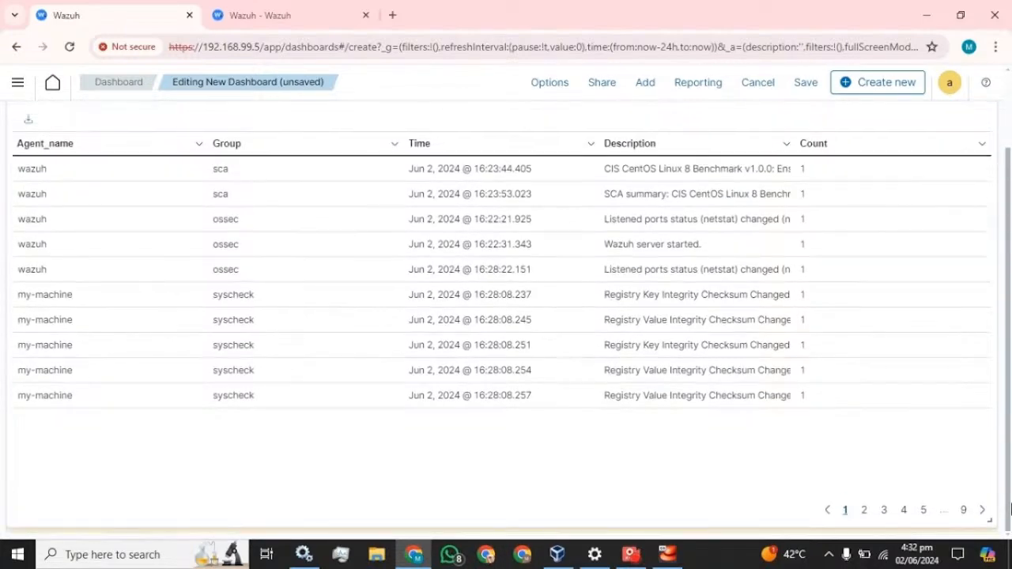
scroll(820, 409, up, 2)
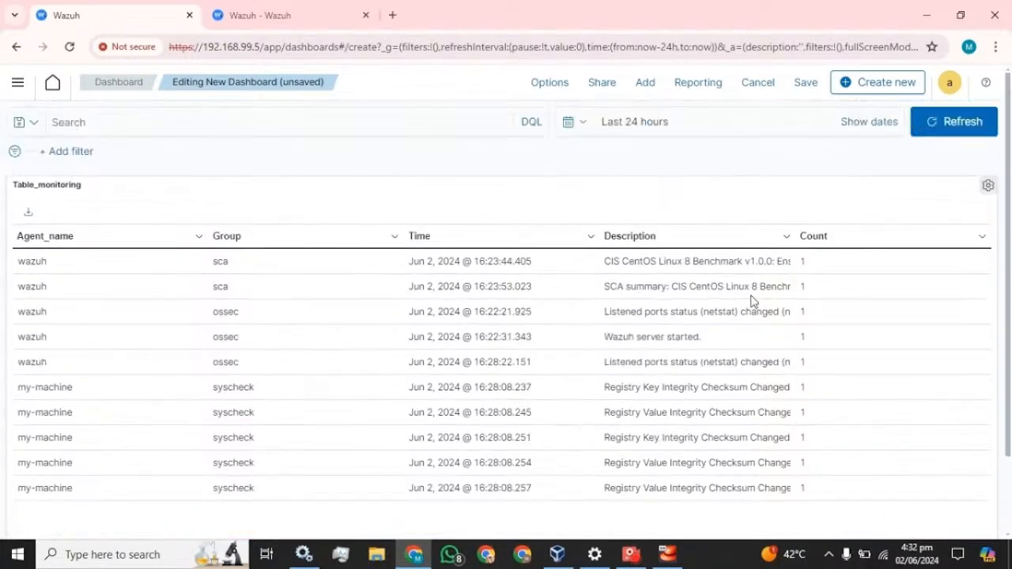
Save the dashboard with the title 'Monitor'
click(805, 83)
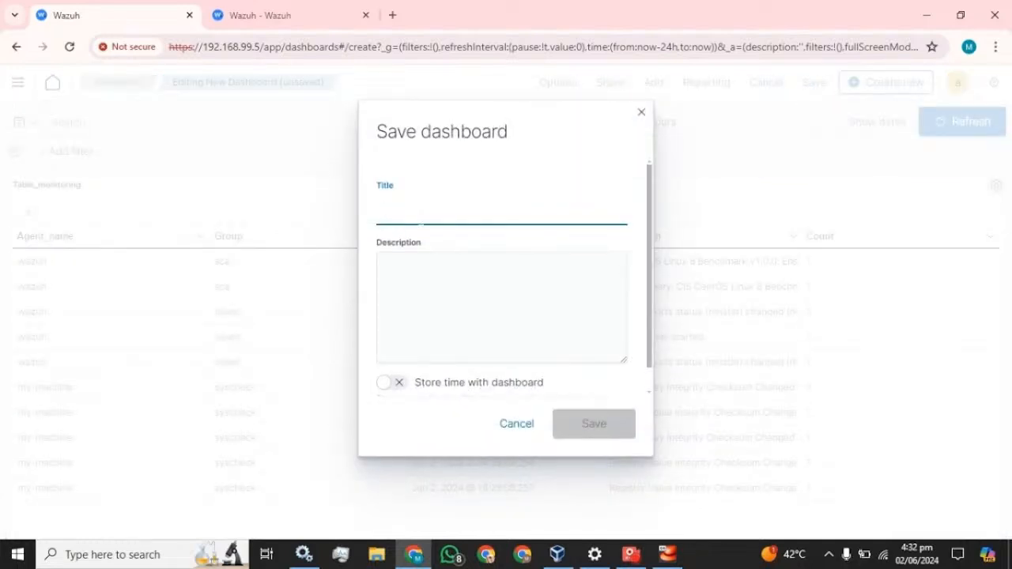
text(Monitor)
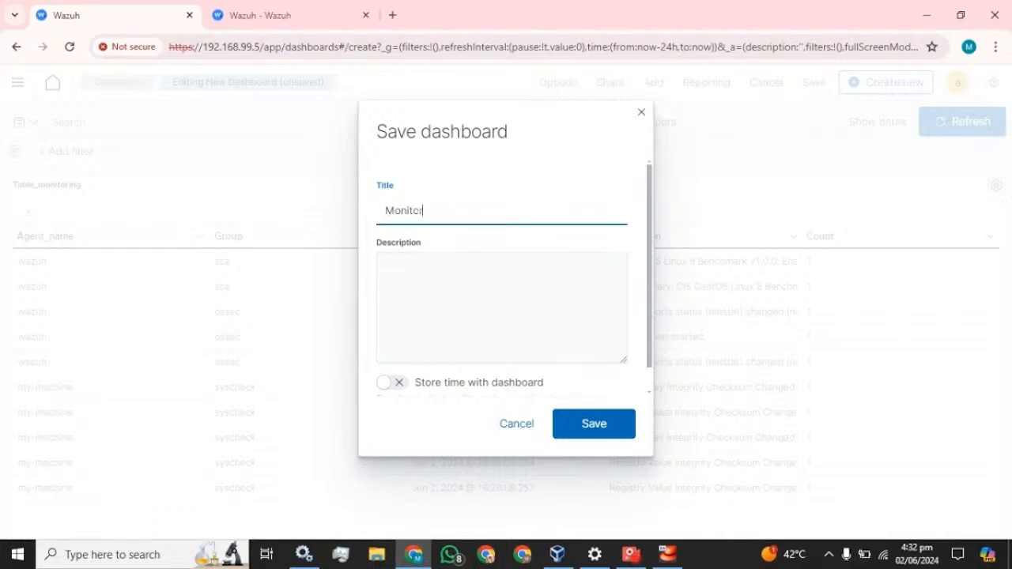
click(611, 421)
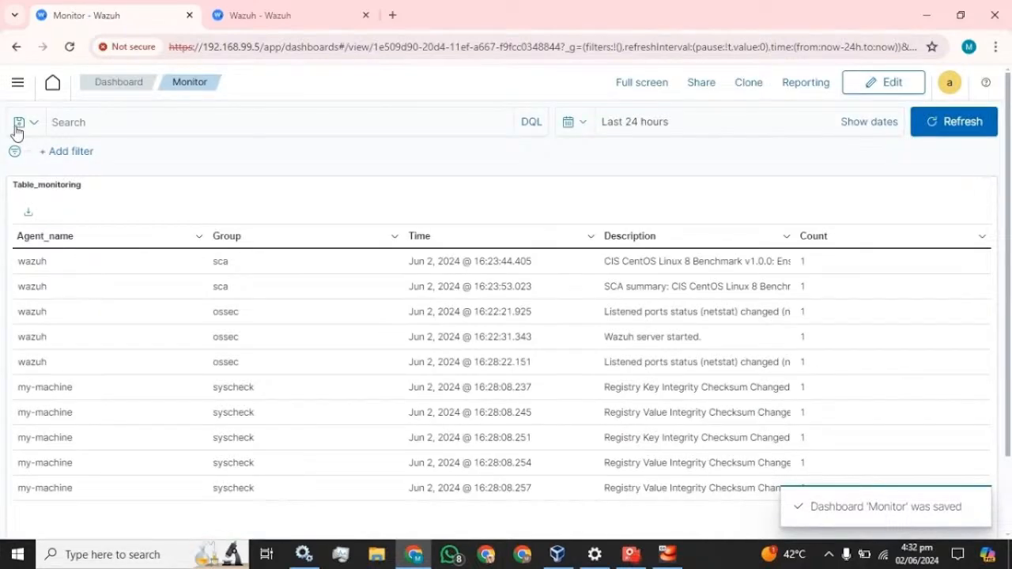
click(17, 82)
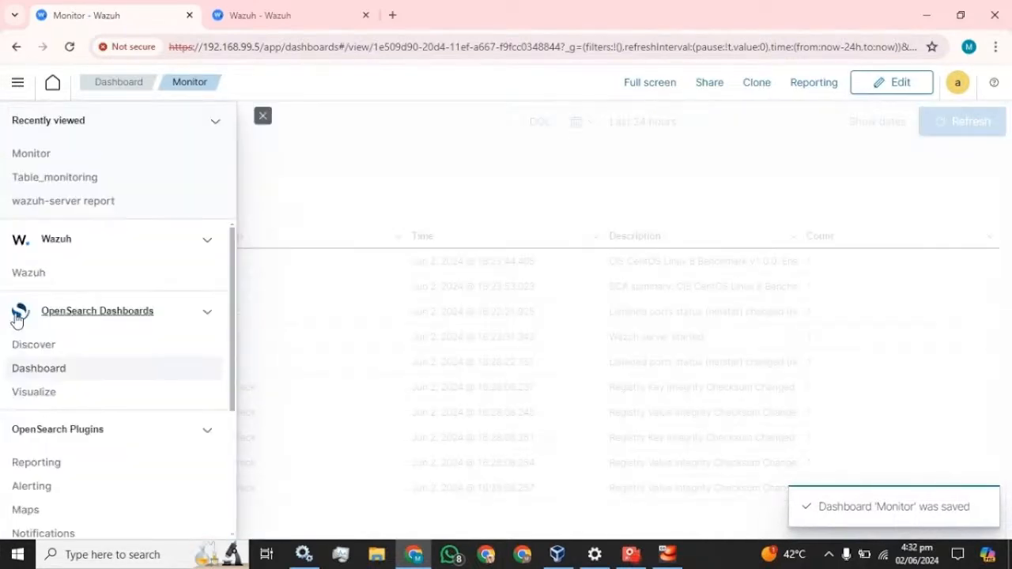
Open the Monitor dashboard from the saved dashboards list and scroll through it
click(35, 372)
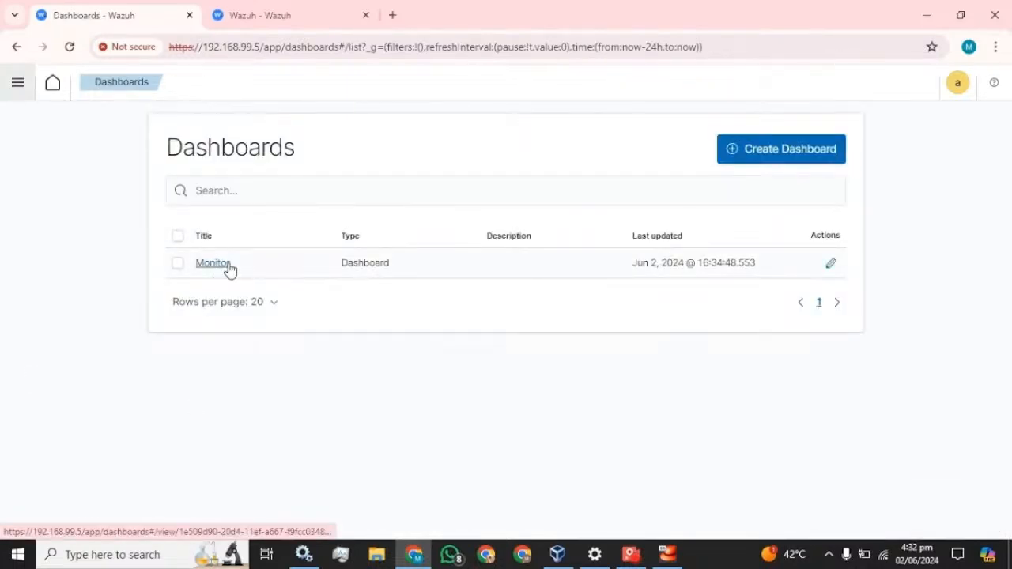
click(213, 263)
scroll(412, 318, down, 1)
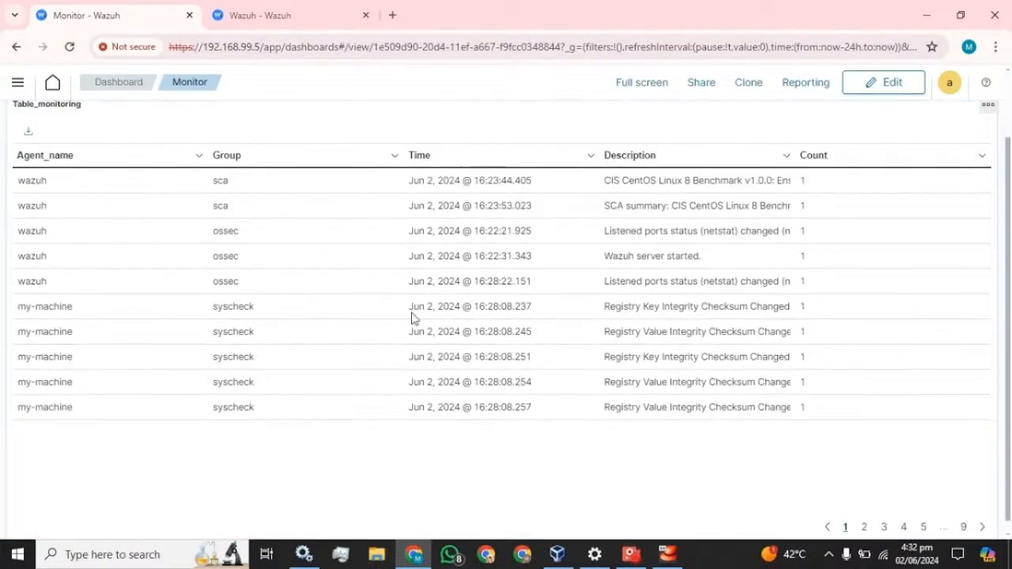
scroll(414, 319, up, 1)
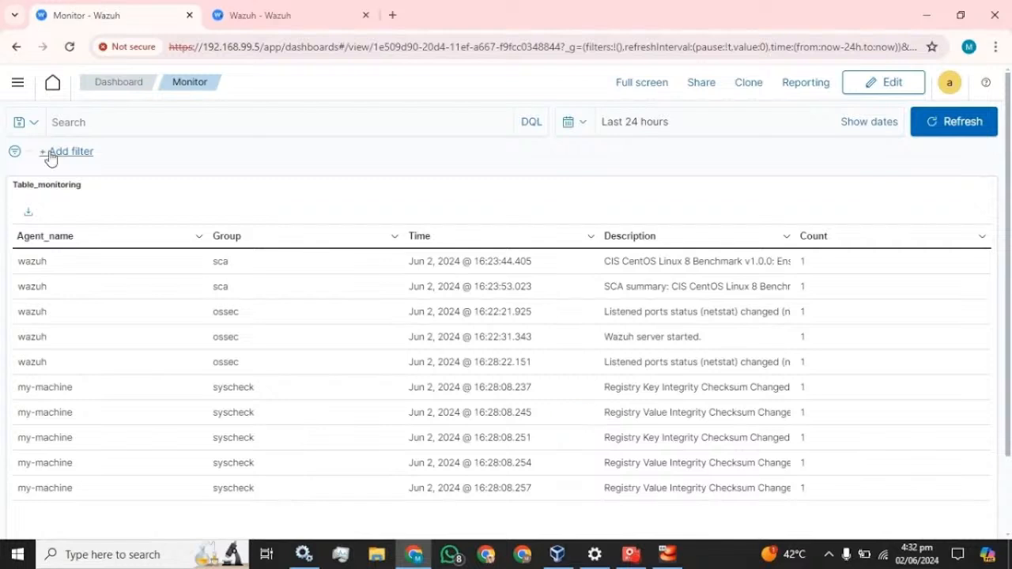
Move between the Visualizations list and the Monitor dashboard, ending on the Visualizations list
click(16, 84)
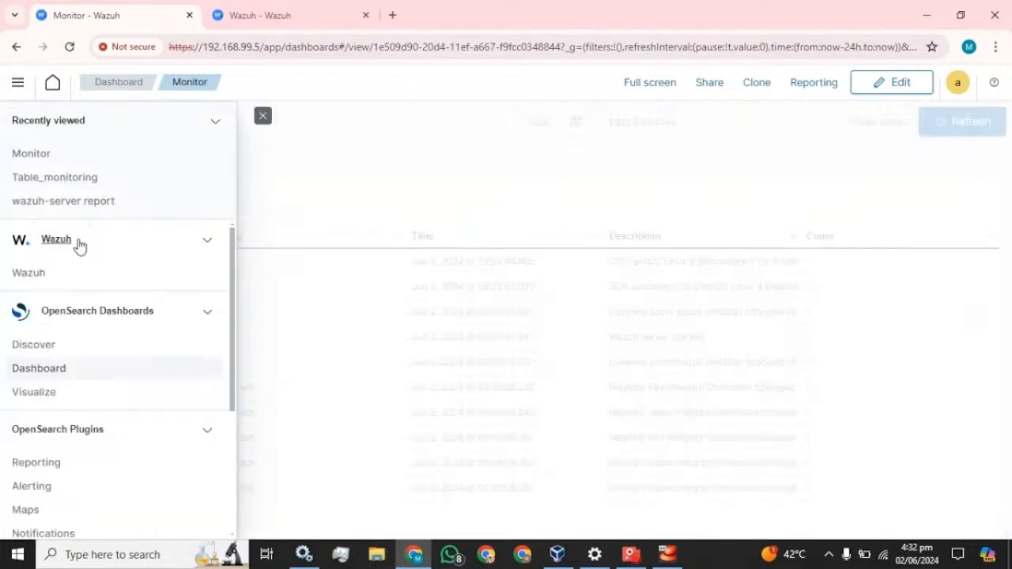
click(34, 393)
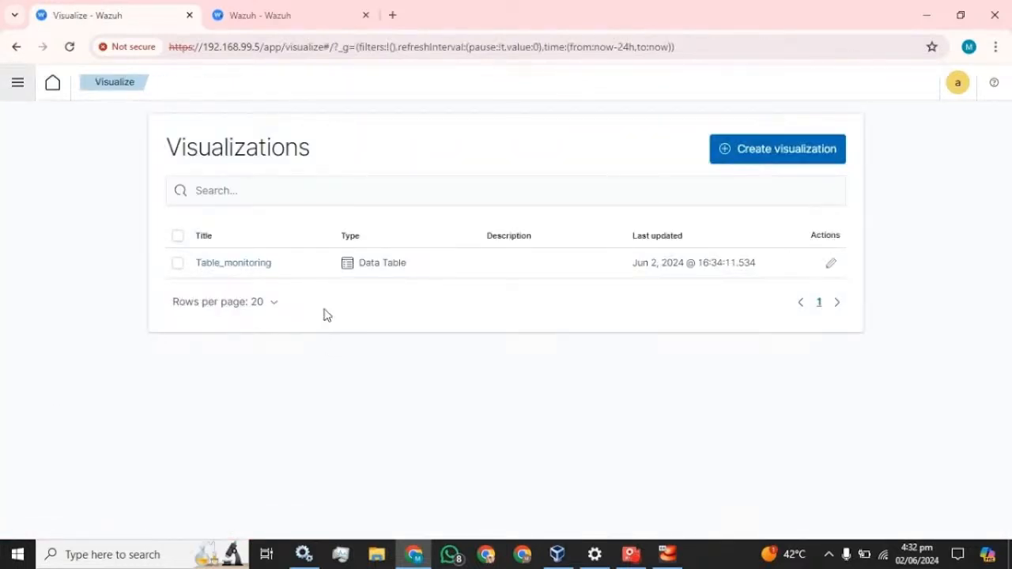
click(12, 95)
click(38, 378)
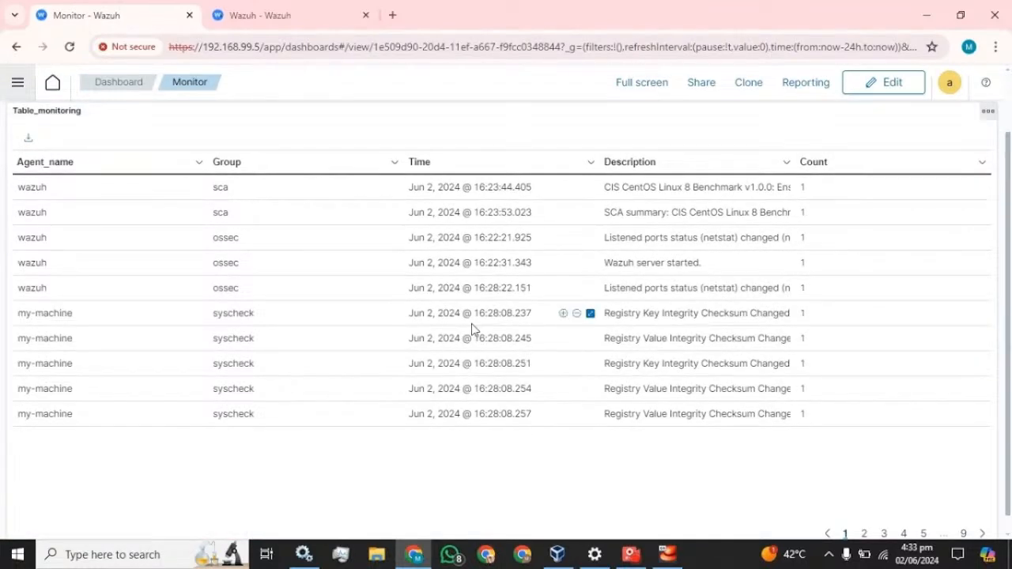
click(18, 84)
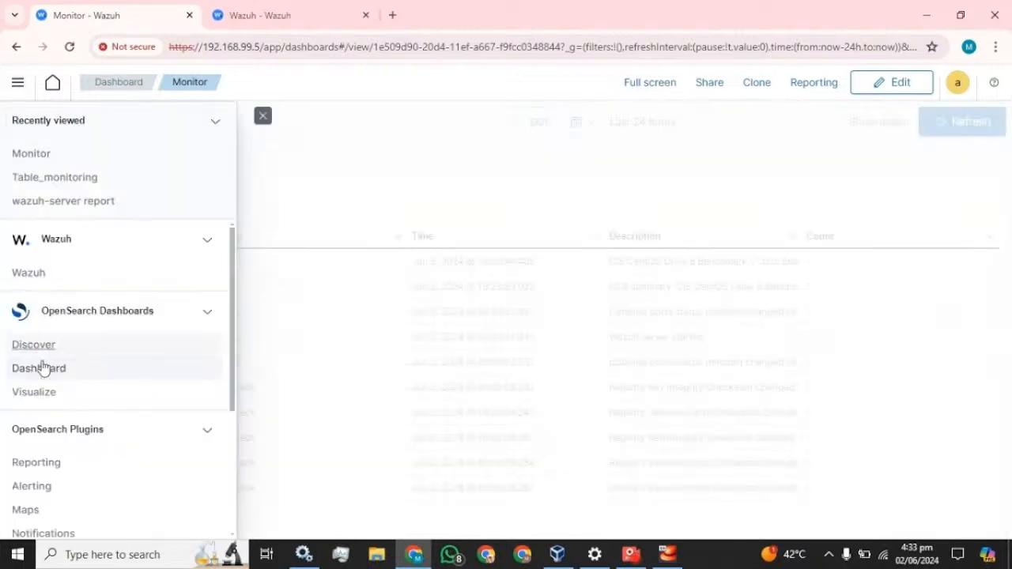
click(43, 391)
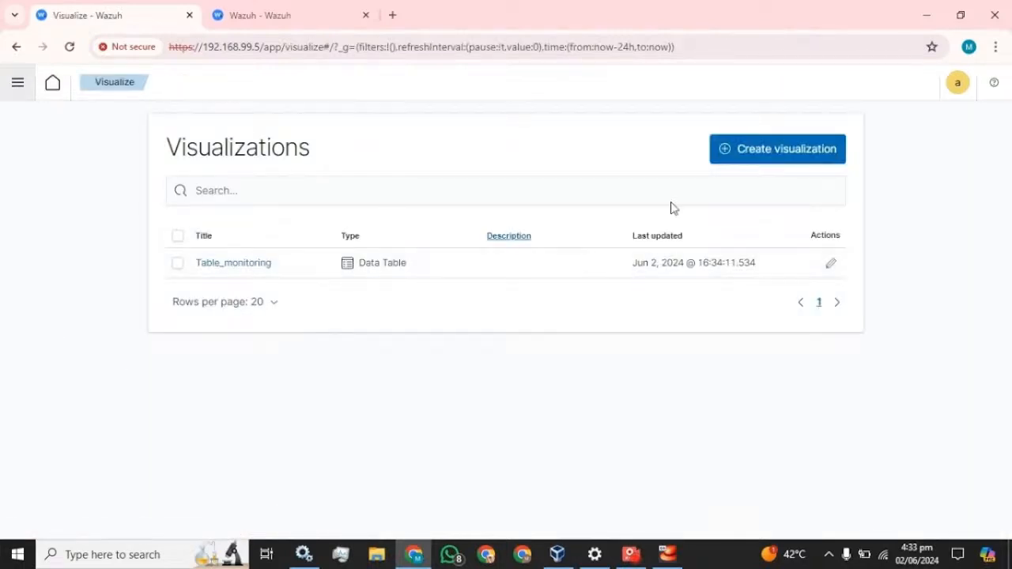
Create a new Pie visualization using wazuh-alerts-* as its data source
click(757, 158)
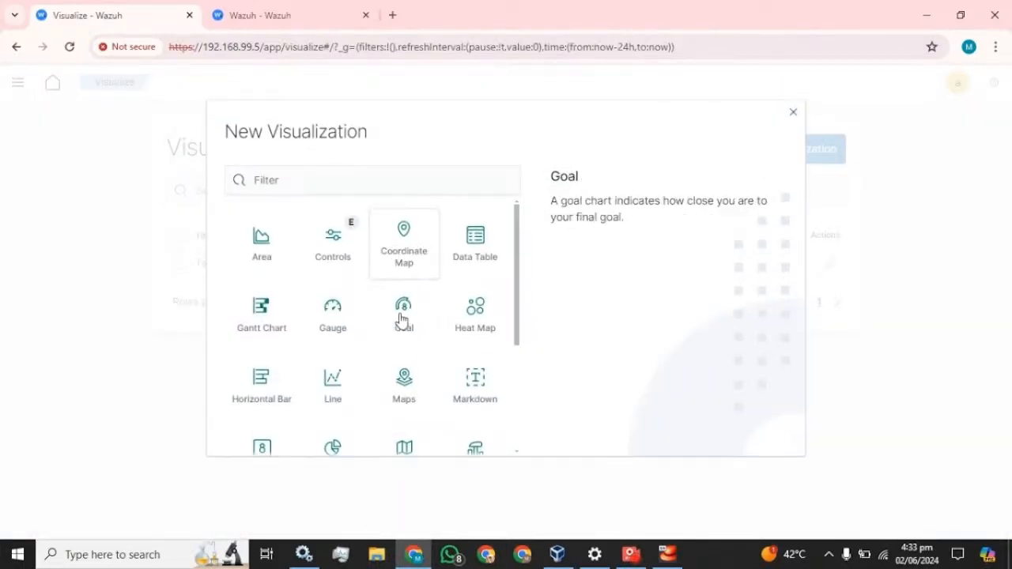
scroll(415, 360, down, 2)
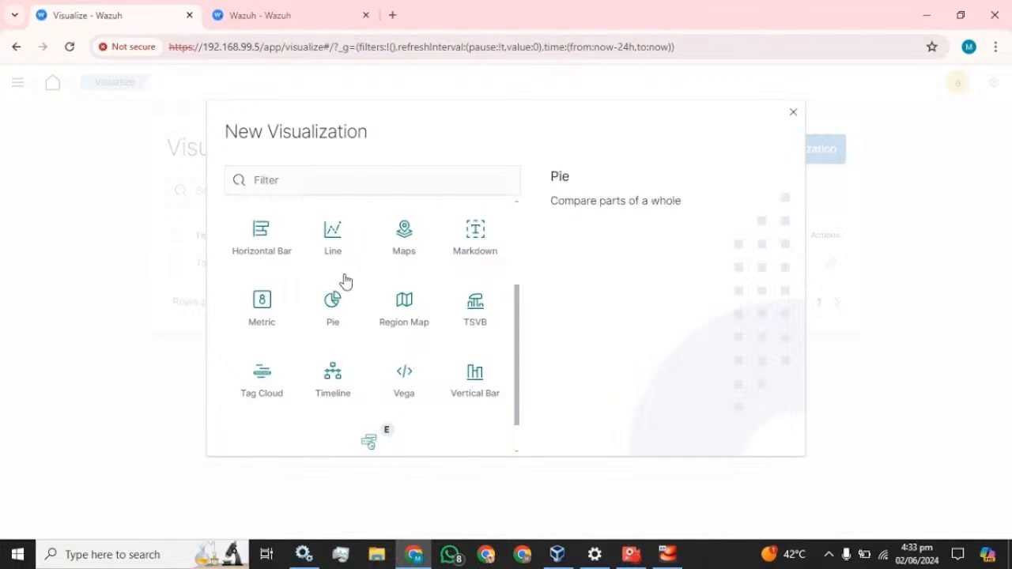
click(328, 307)
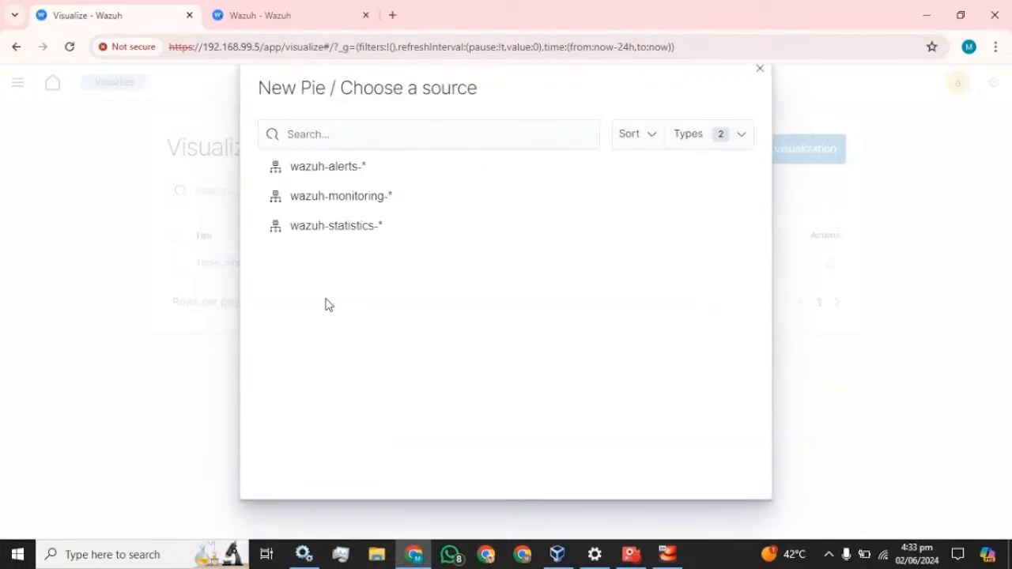
click(320, 167)
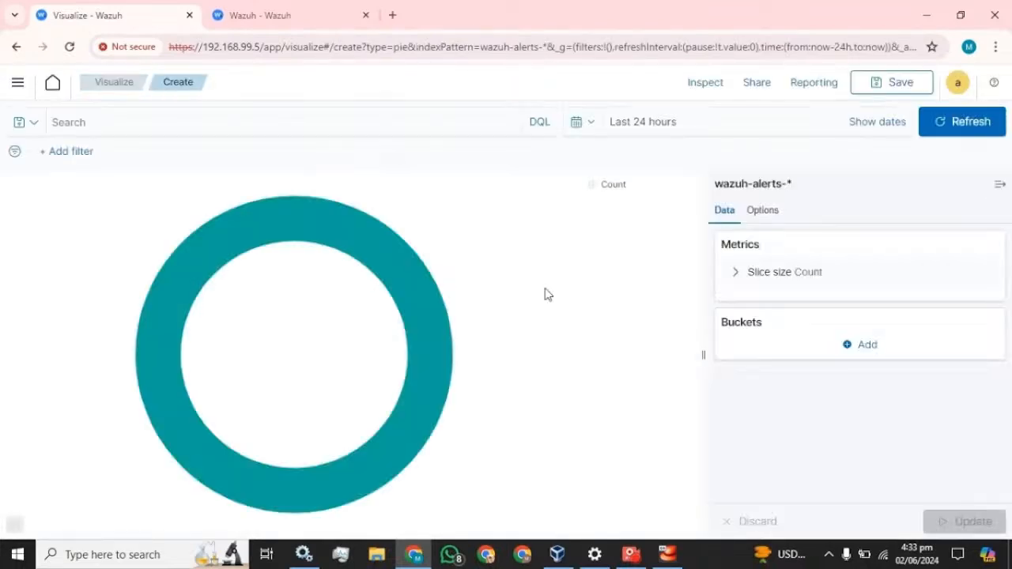
click(845, 348)
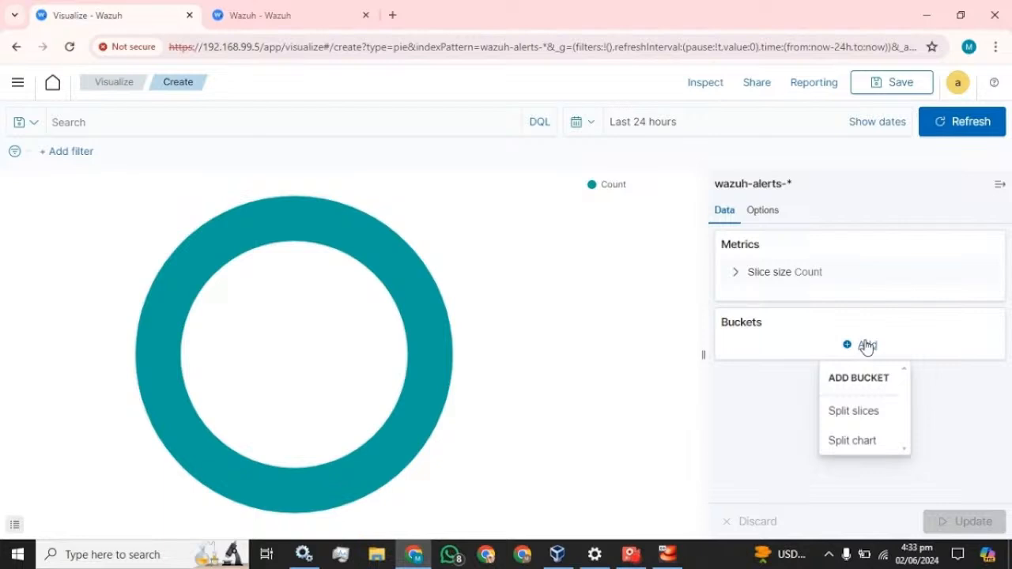
click(862, 412)
click(906, 405)
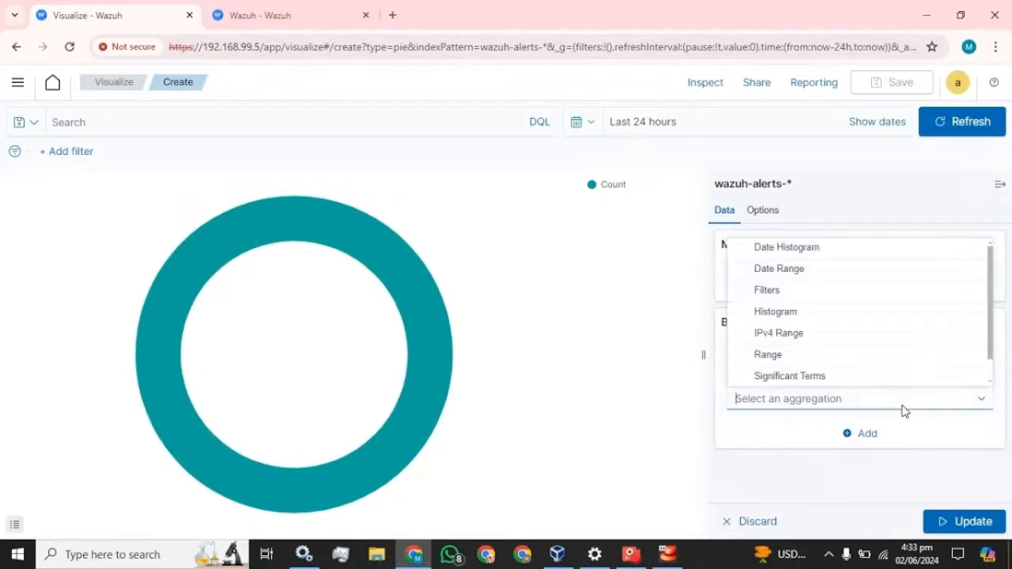
scroll(771, 341, down, 1)
click(764, 374)
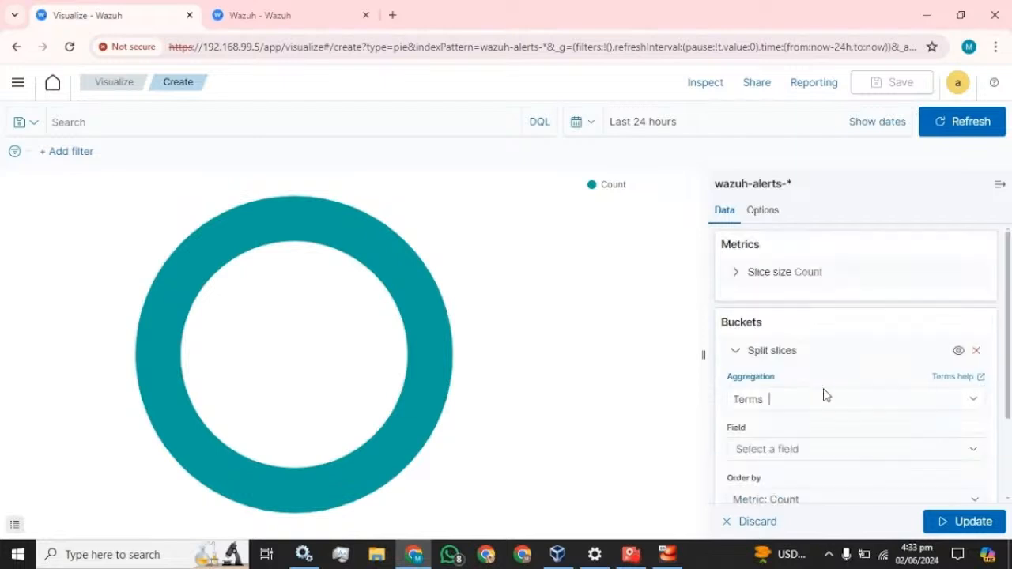
scroll(830, 391, down, 3)
scroll(807, 323, up, 2)
click(830, 367)
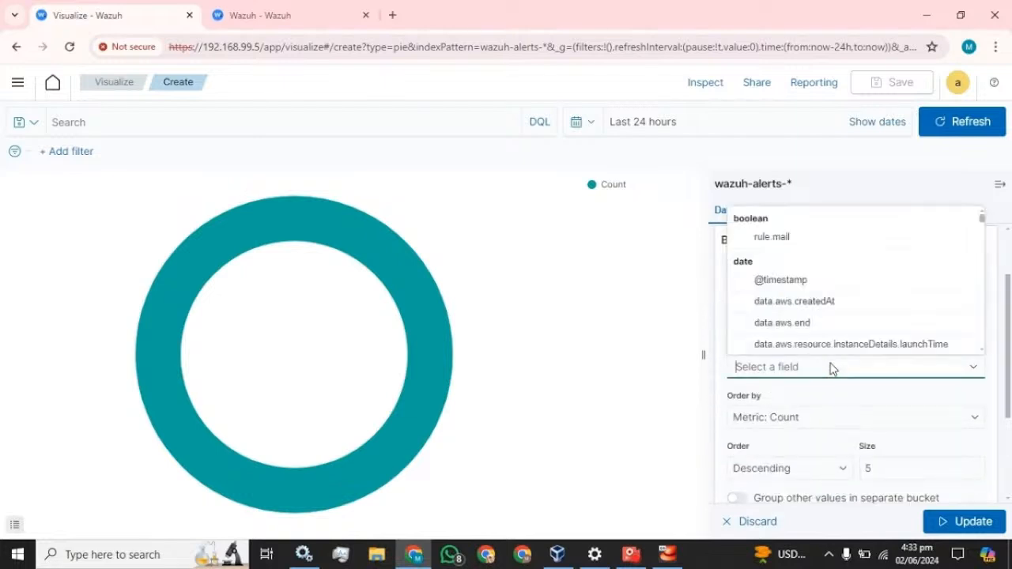
click(790, 282)
scroll(818, 406, down, 1)
click(818, 406)
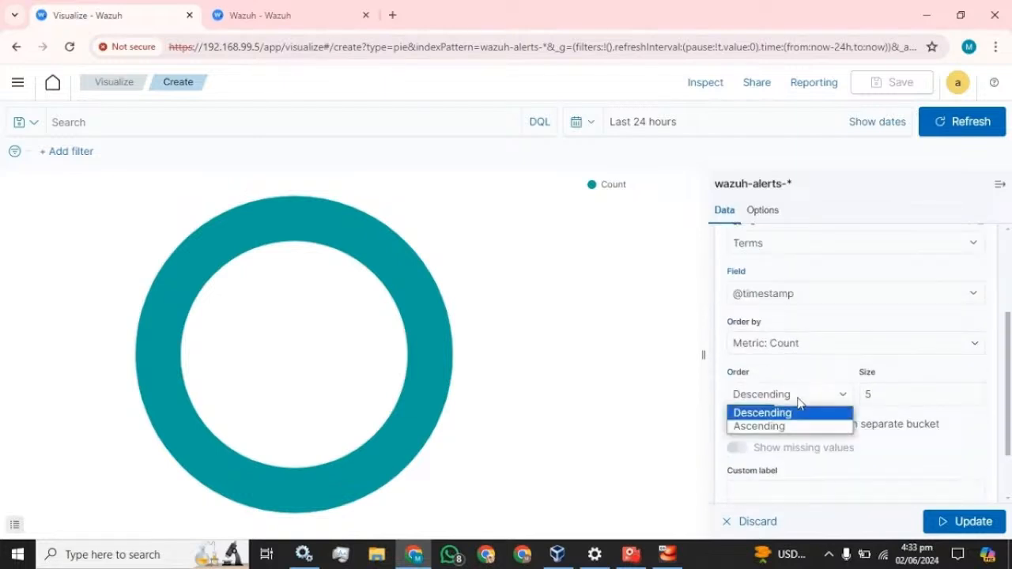
click(780, 427)
Set the bucket size to 20 and custom label Time, then update the chart
double_click(868, 394)
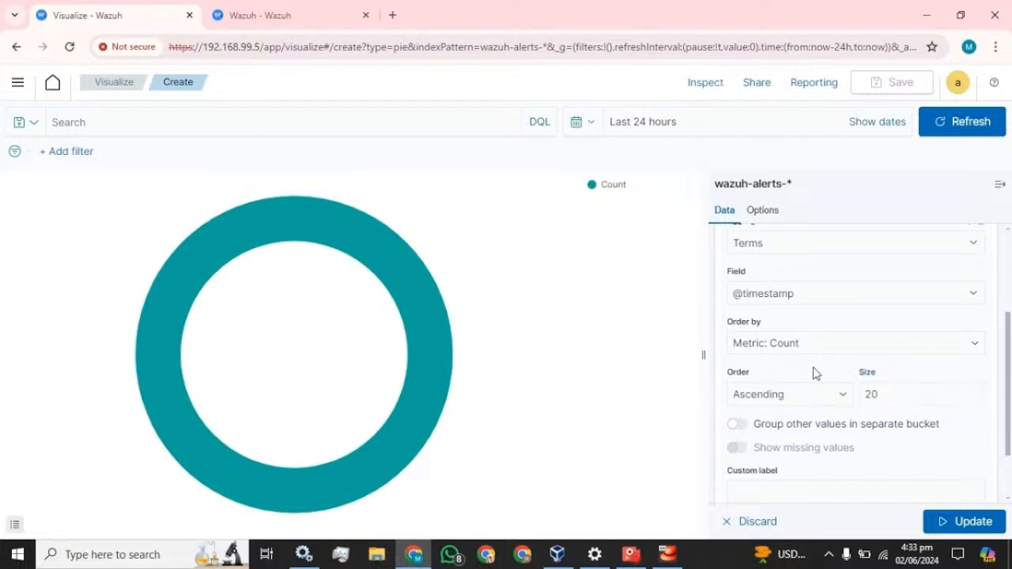
scroll(815, 371, down, 1)
click(791, 417)
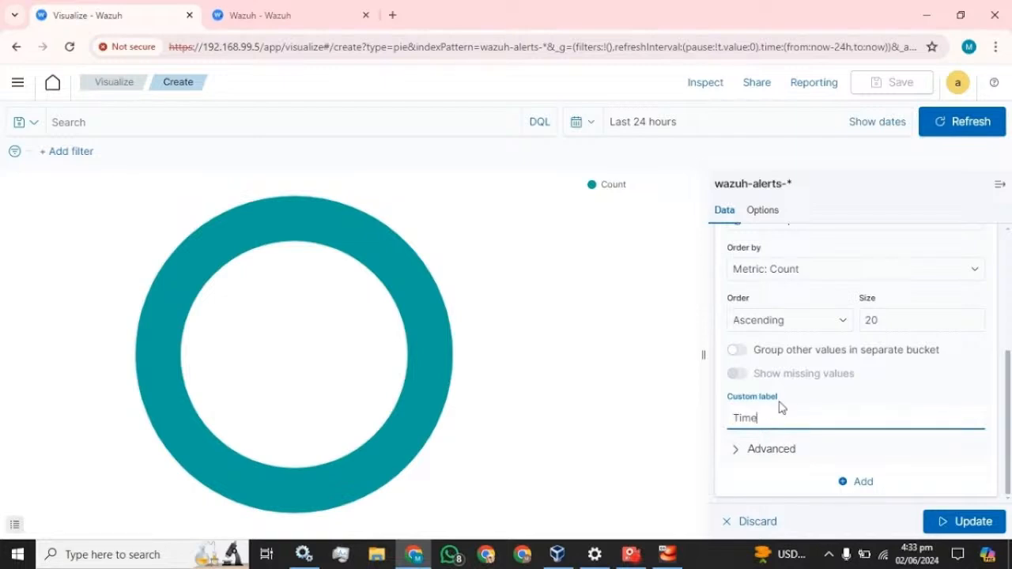
click(981, 522)
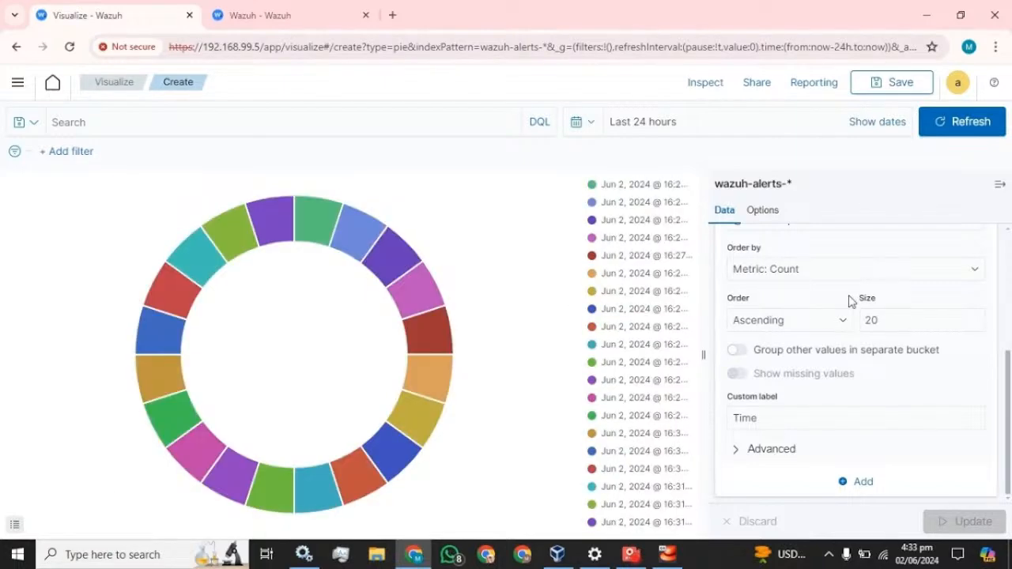
scroll(847, 297, up, 2)
scroll(850, 308, up, 3)
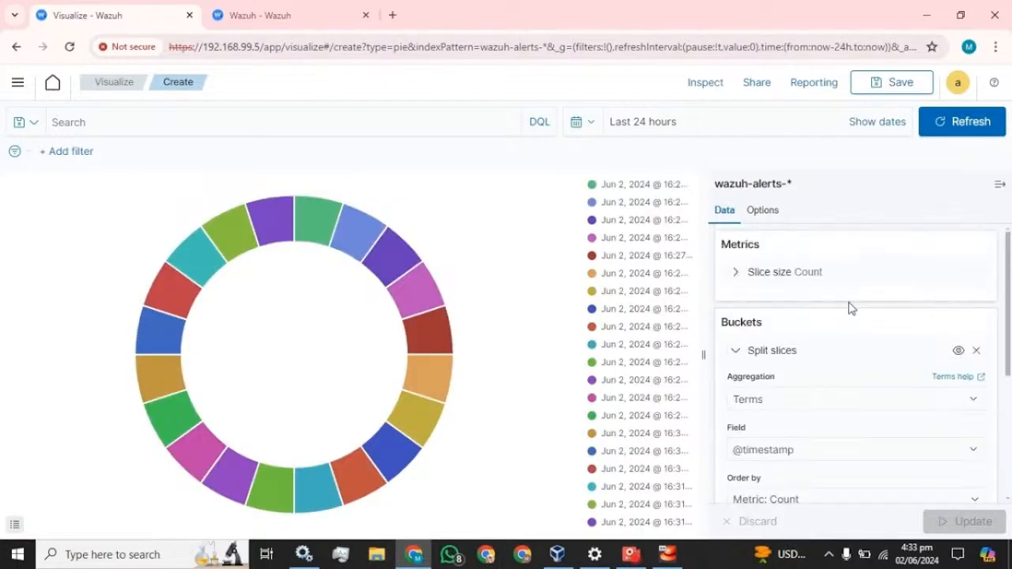
click(735, 353)
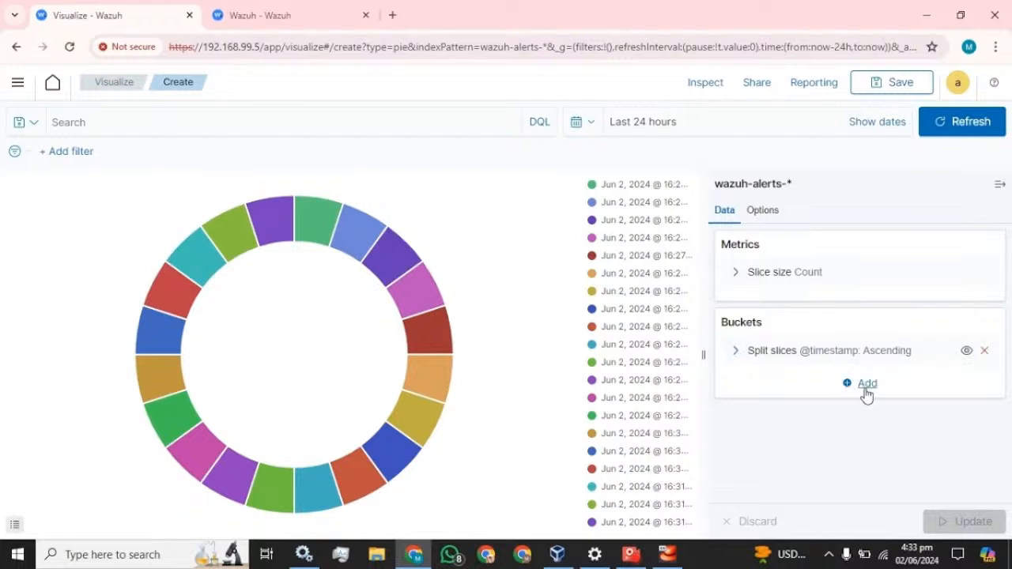
Add a second Split slices sub-bucket using Terms on agent.name
click(866, 388)
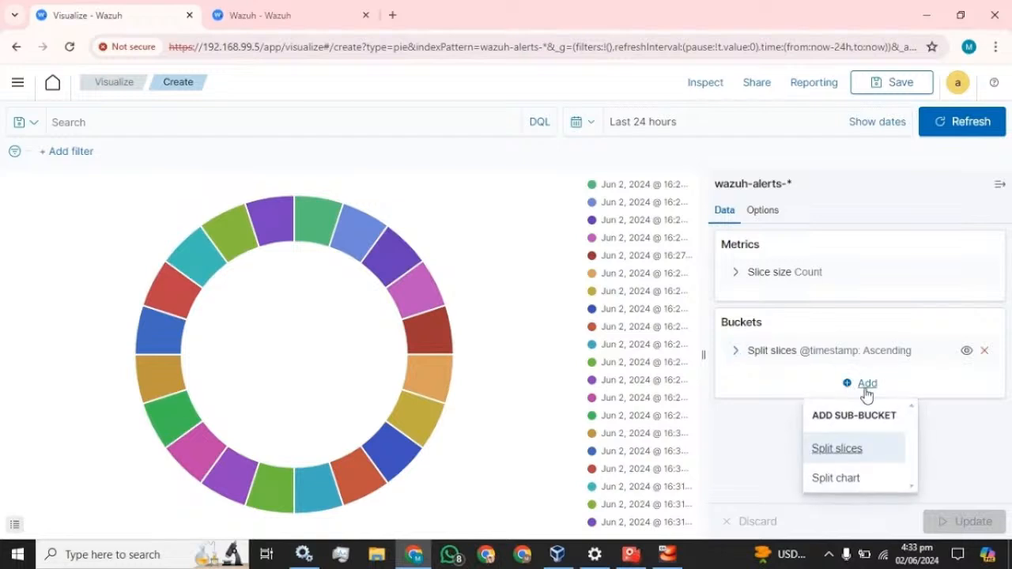
click(845, 454)
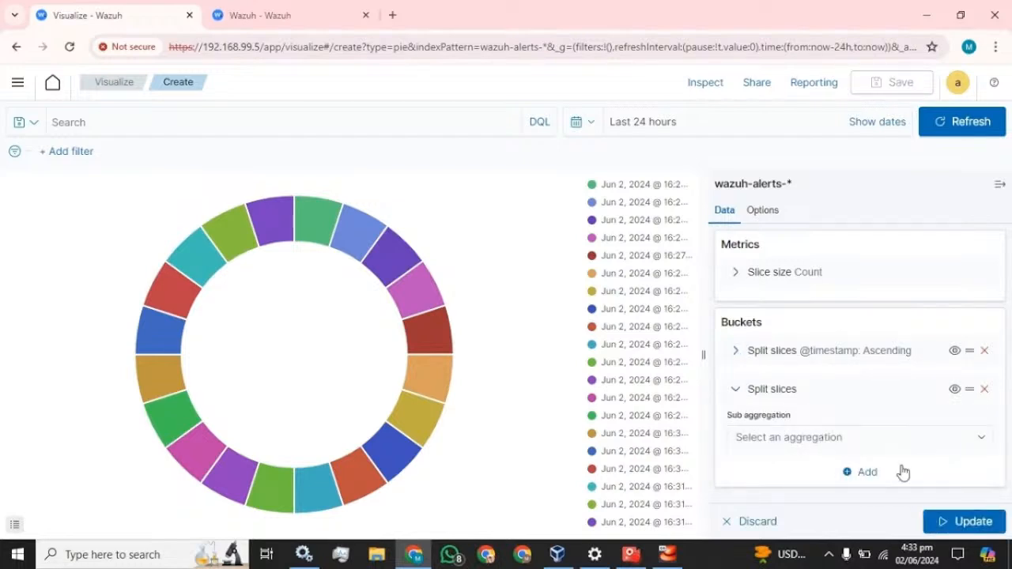
click(894, 438)
scroll(829, 378, down, 1)
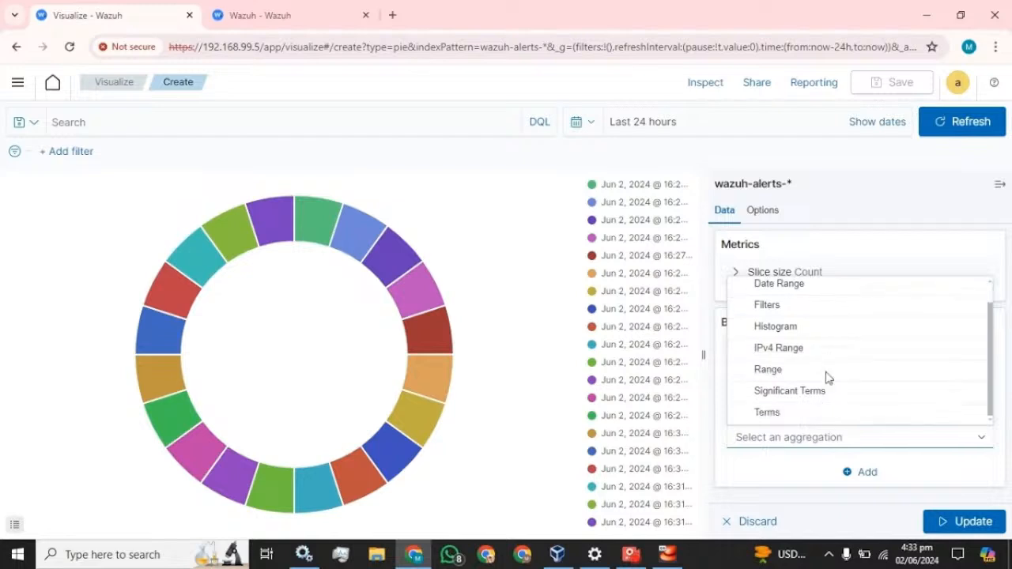
click(768, 413)
scroll(815, 378, down, 3)
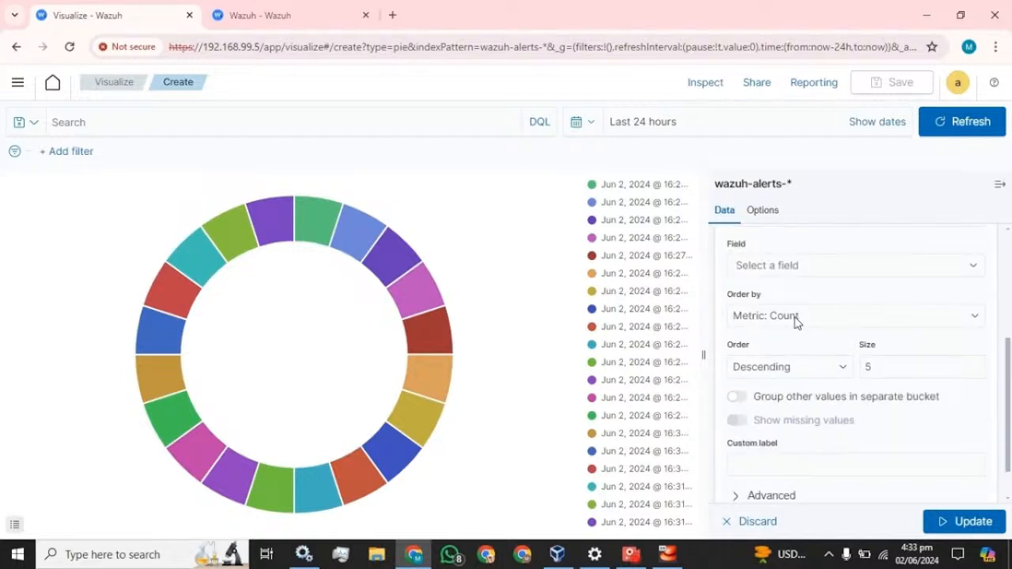
click(787, 268)
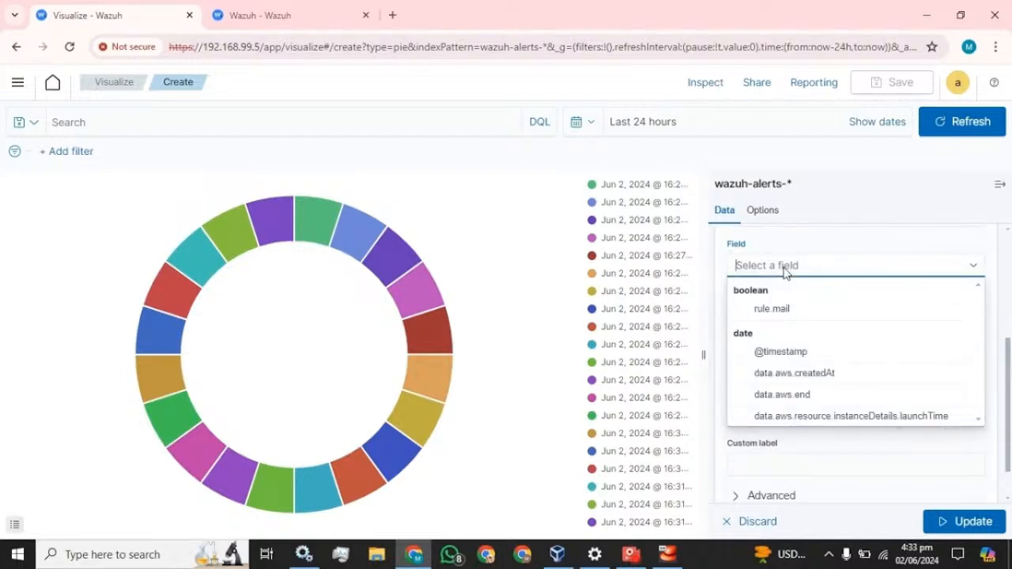
text(agent)
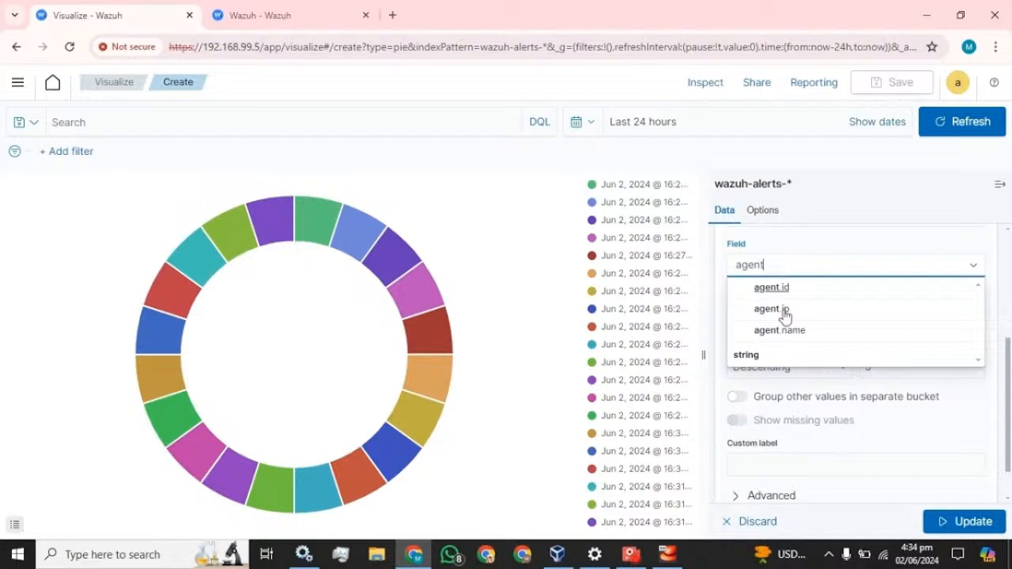
click(783, 330)
Order the agent.name slices Ascending, size 20, label Agent-Name, and update the chart
click(770, 362)
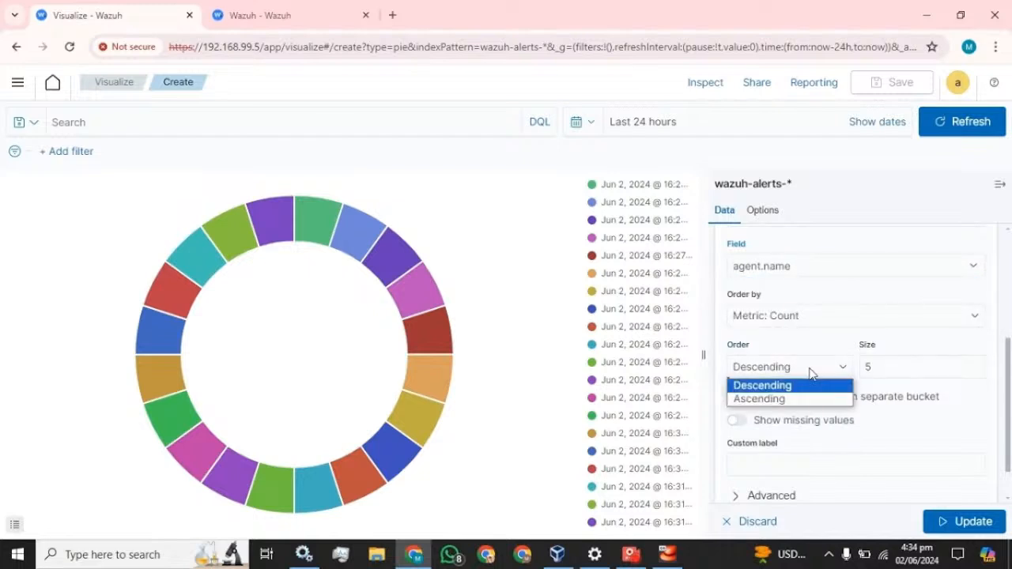
click(771, 401)
key(Tab)
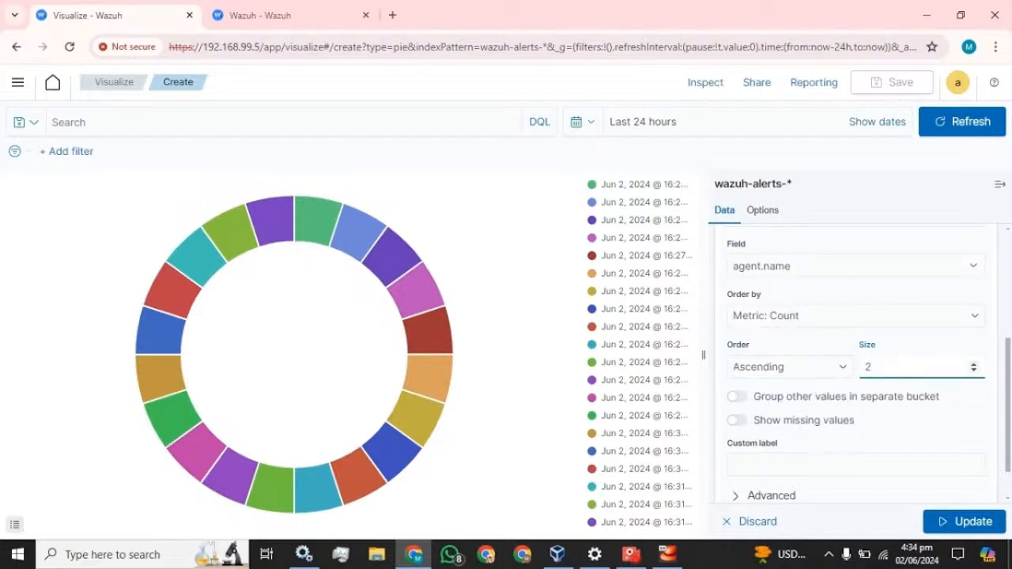
scroll(837, 424, down, 1)
click(836, 423)
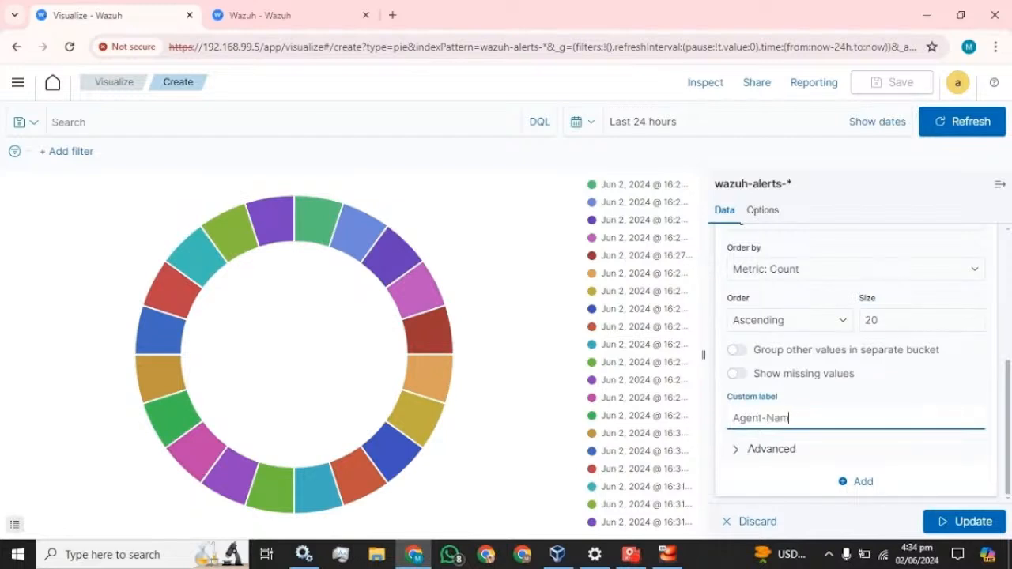
click(970, 521)
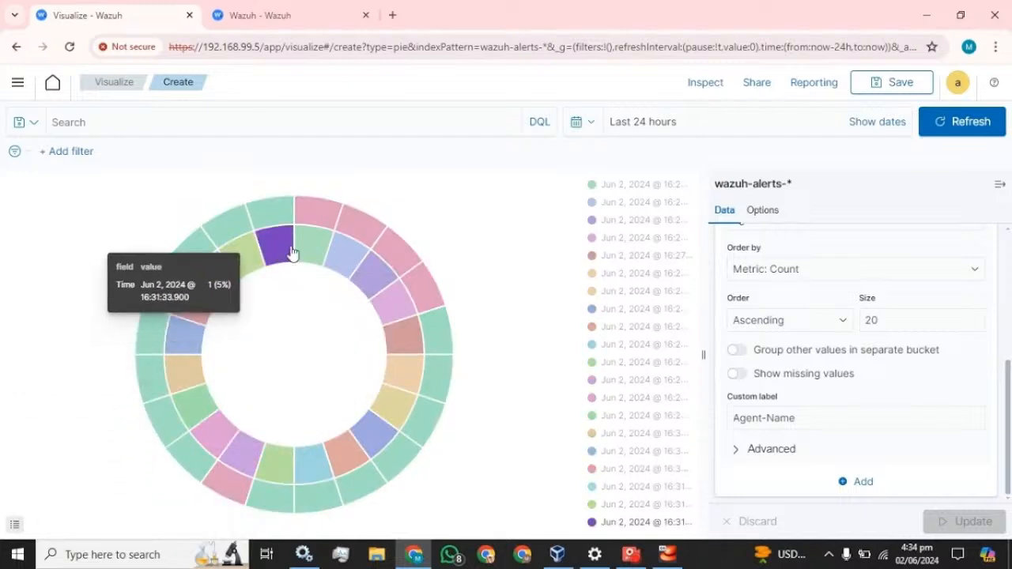
scroll(771, 325, up, 5)
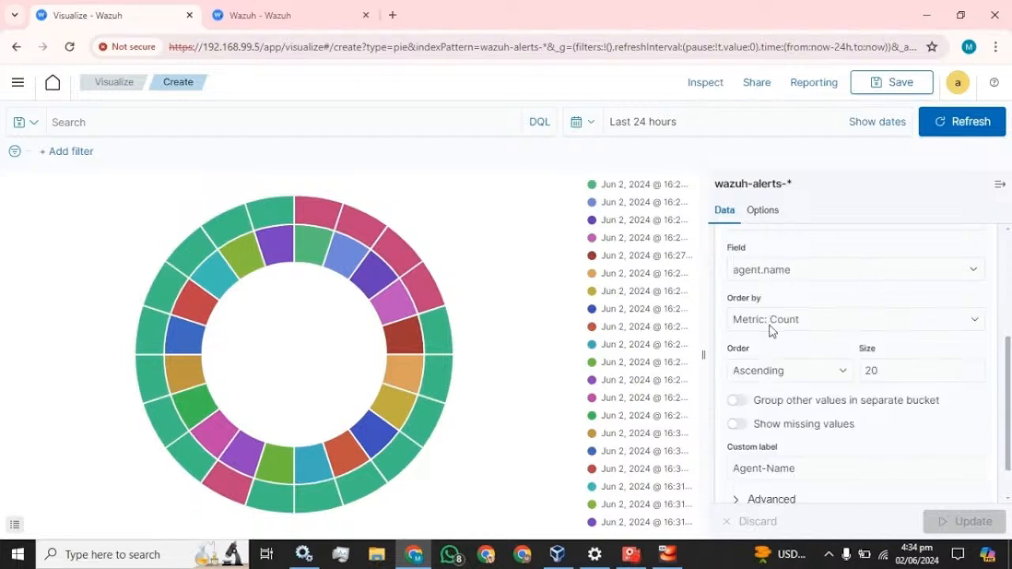
Add a third Split slices sub-bucket using Terms on rule.description
click(738, 393)
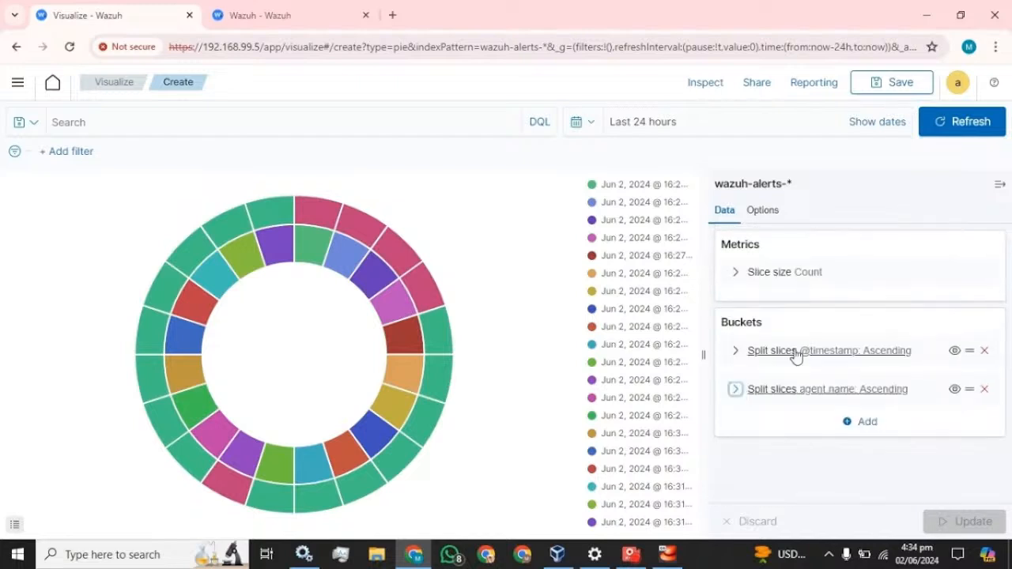
click(865, 423)
click(856, 373)
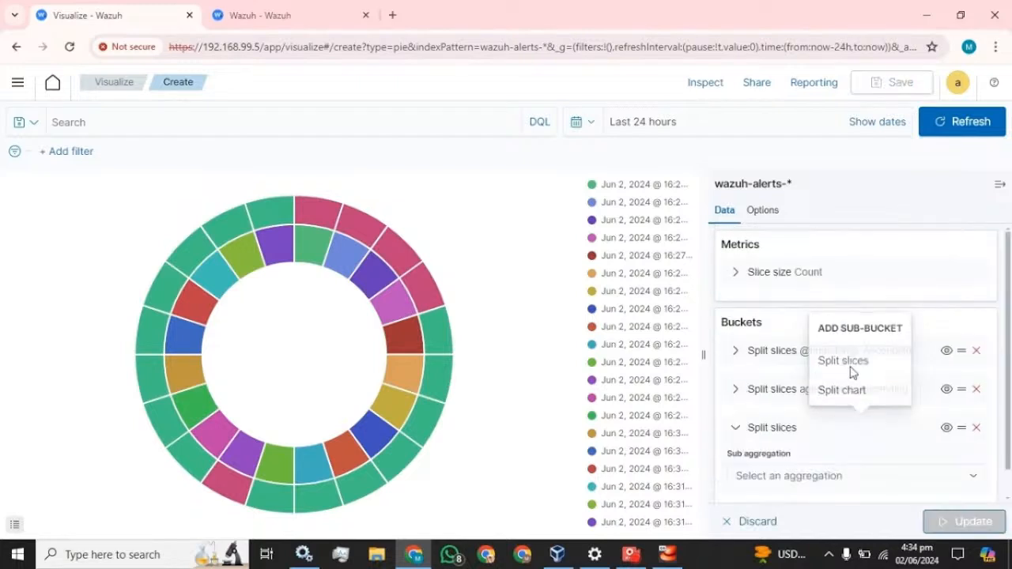
click(836, 448)
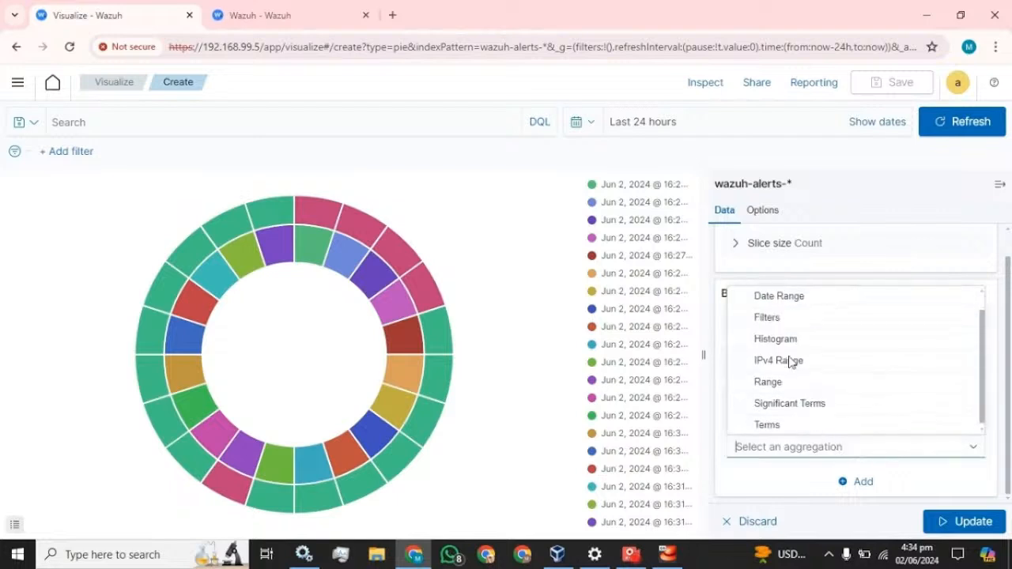
click(768, 422)
scroll(830, 355, down, 5)
scroll(799, 332, up, 1)
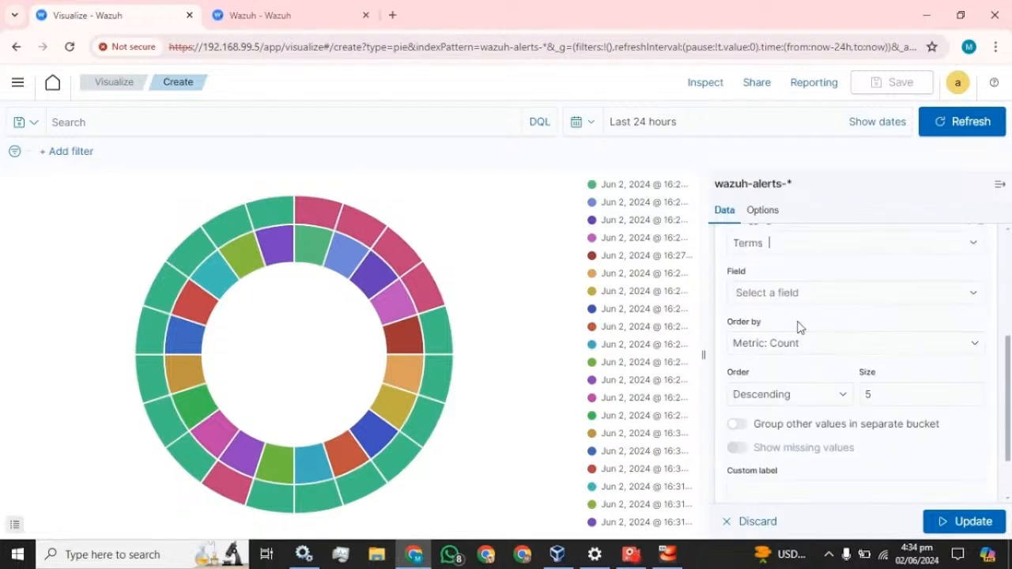
click(794, 292)
text(desc)
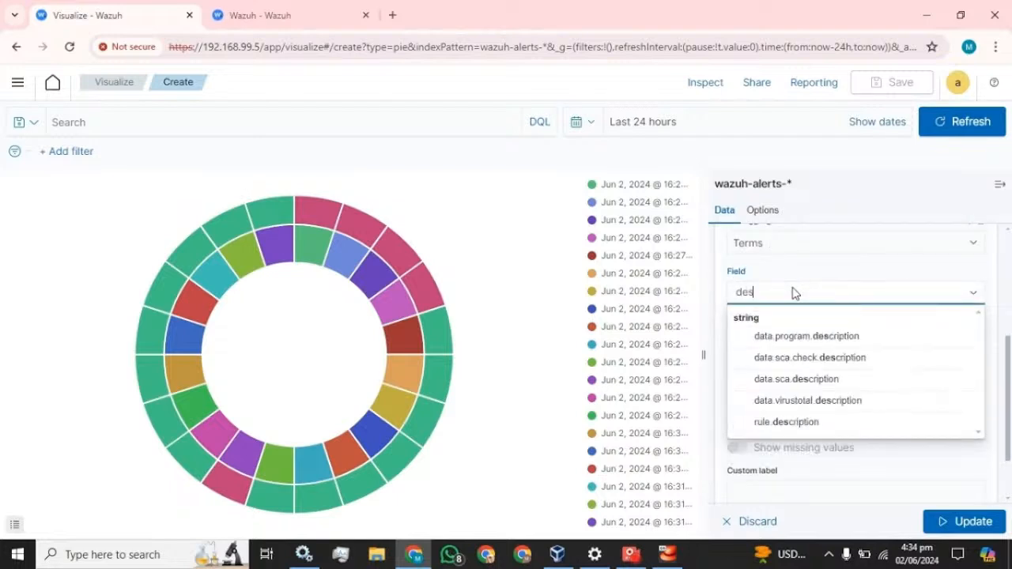
click(783, 422)
Order the rule.description slices Ascending, size 20, label Description, and update the chart
click(781, 400)
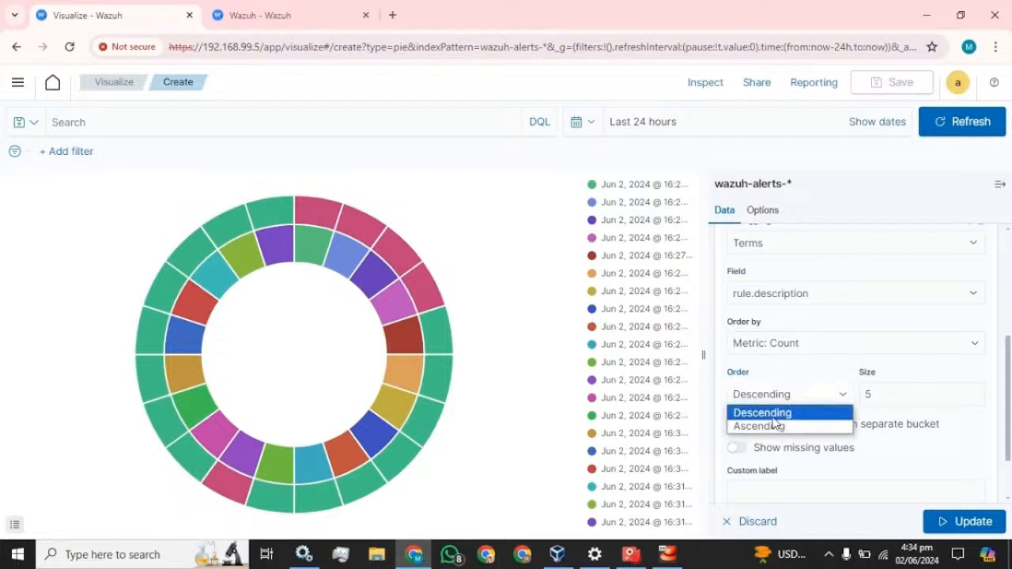
click(751, 426)
double_click(868, 395)
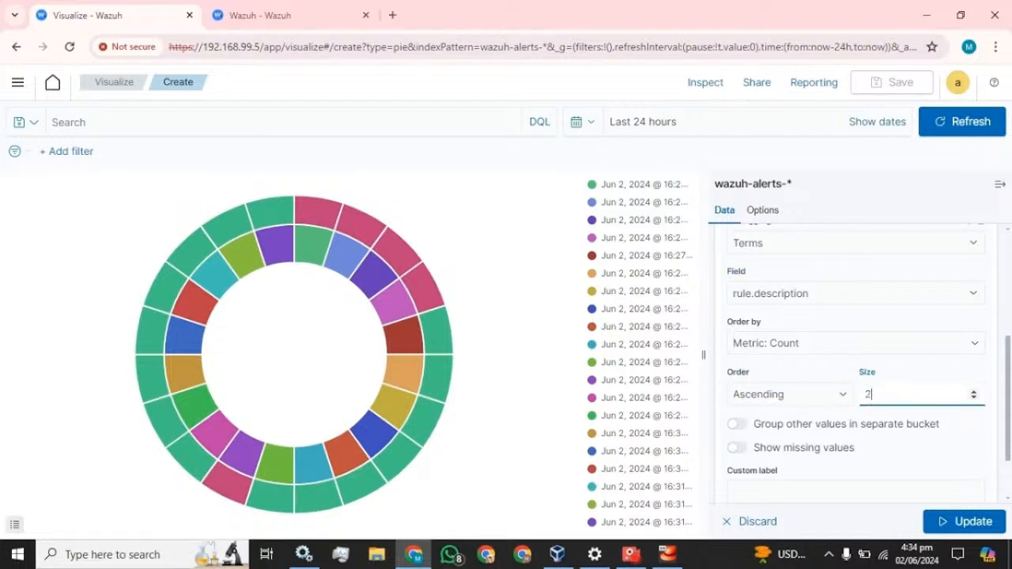
click(807, 494)
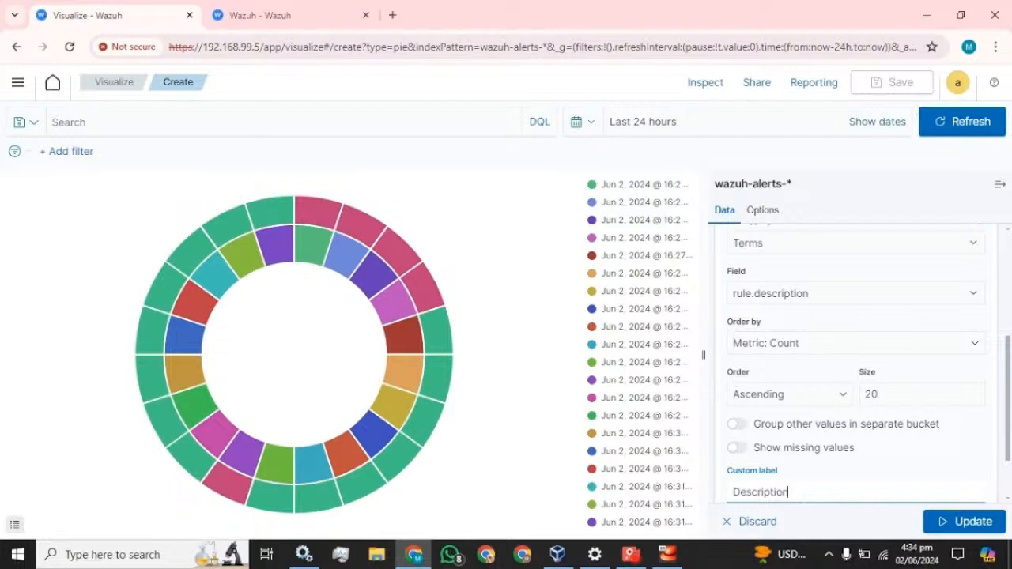
scroll(832, 420, down, 2)
click(977, 521)
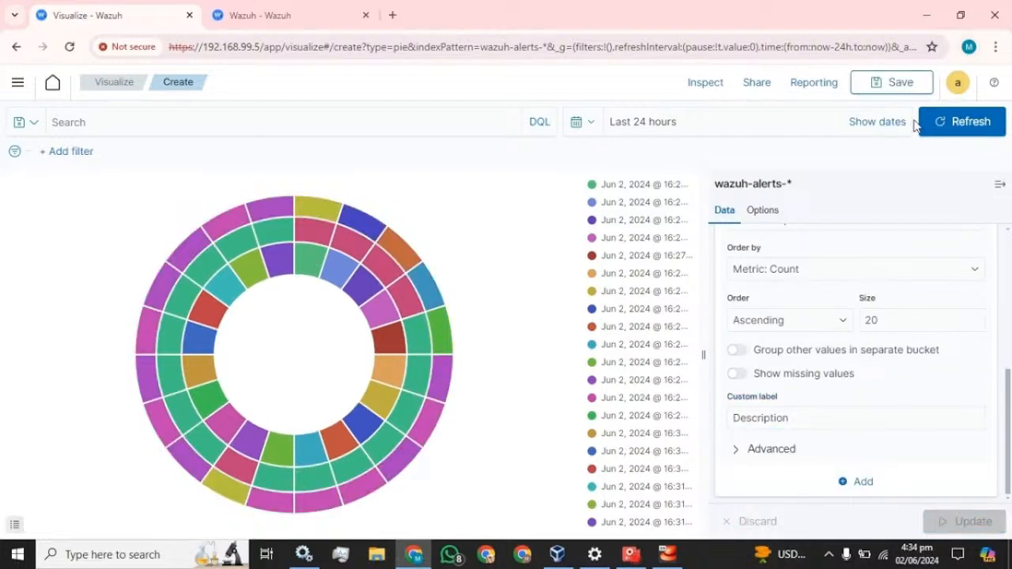
Save the pie visualization as 'Pie_chart' and go to the Dashboards section
click(891, 87)
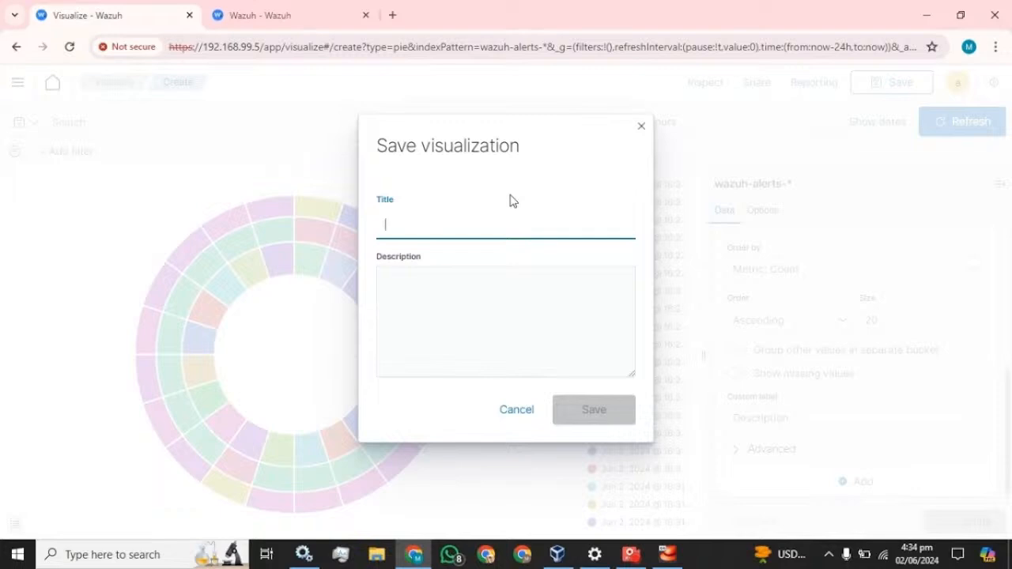
text(Pie_chart)
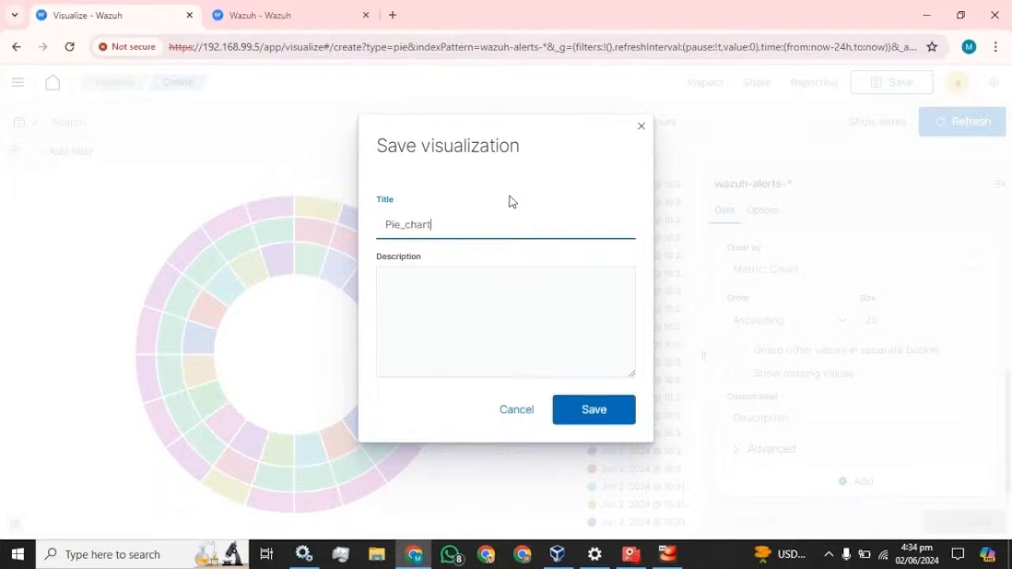
click(592, 411)
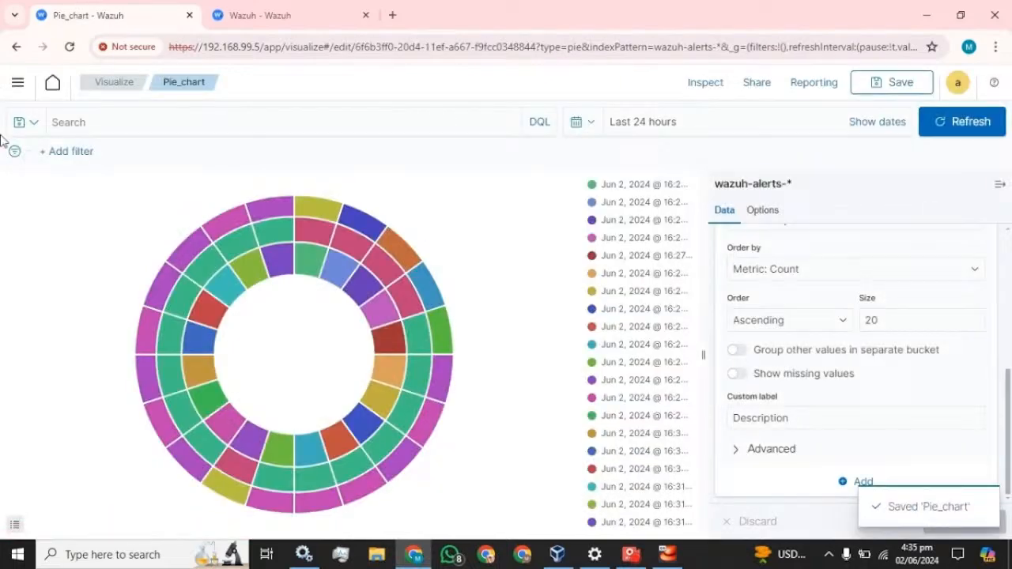
click(17, 82)
click(37, 391)
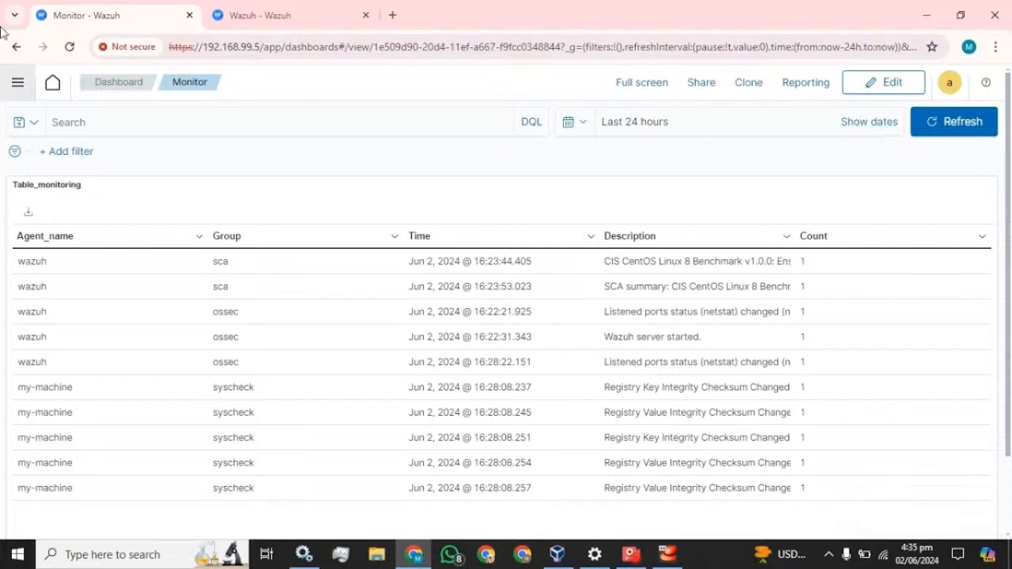
Open the Monitor dashboard in edit mode and shorten the Table_monitoring panel
click(123, 82)
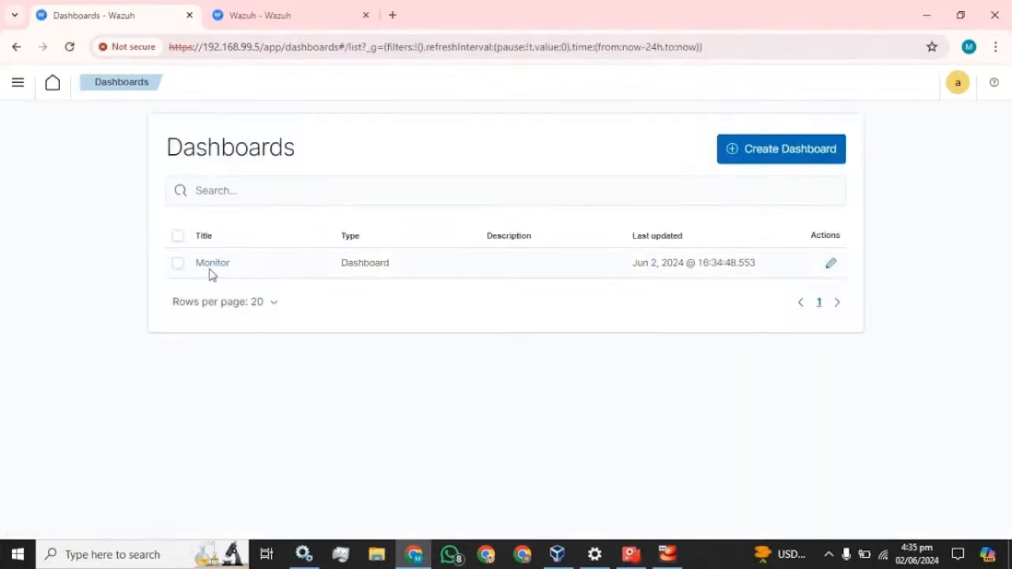
click(215, 266)
click(883, 82)
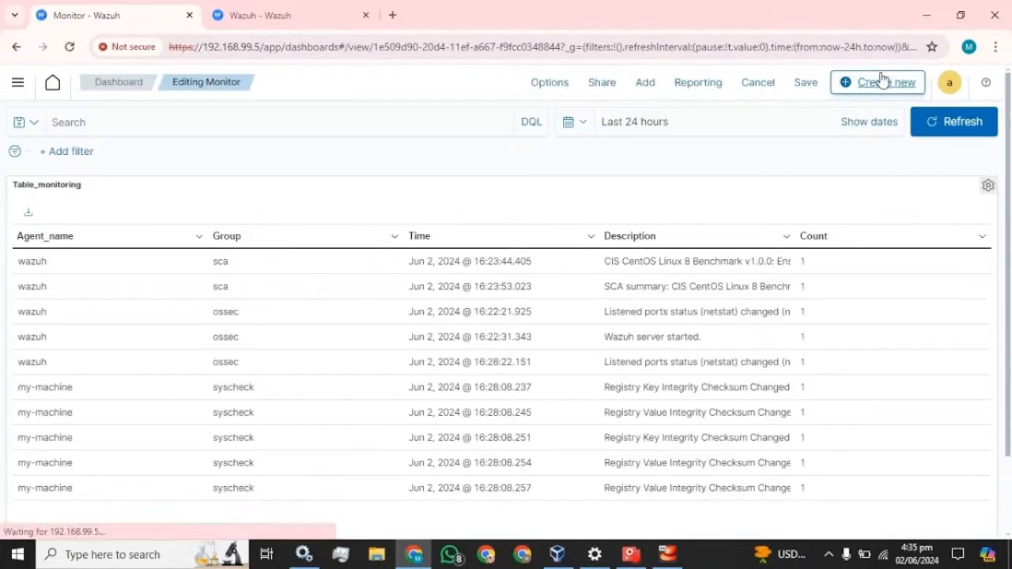
scroll(838, 253, down, 2)
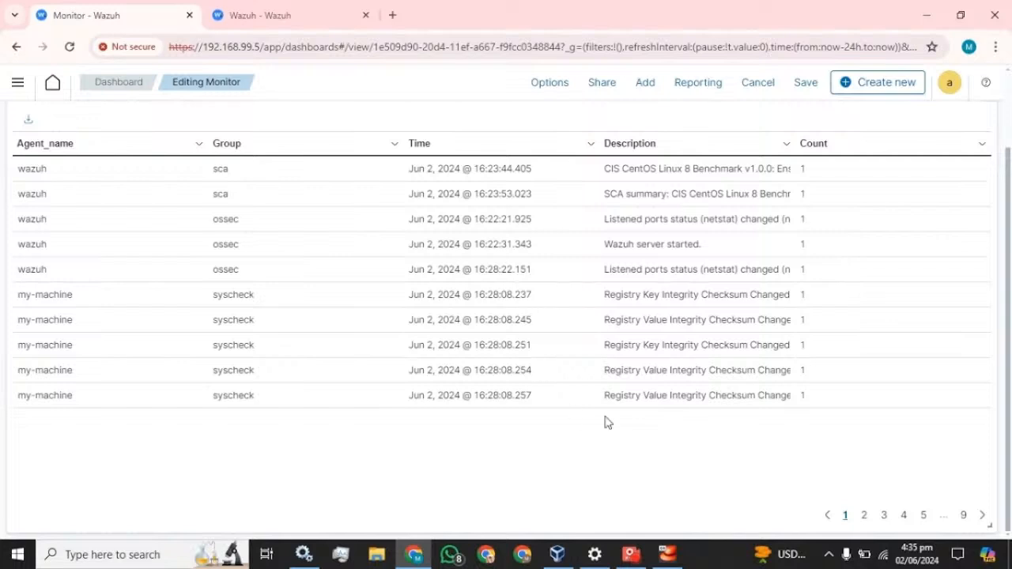
drag(990, 526, 986, 378)
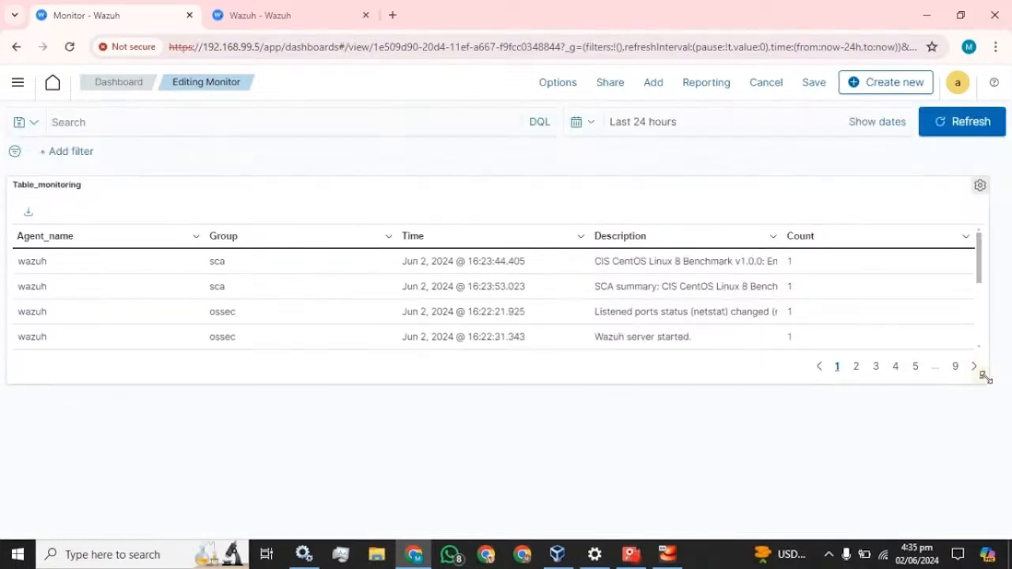
Add Pie_chart as a panel, resize it and Table_monitoring, and begin saving the dashboard
click(655, 82)
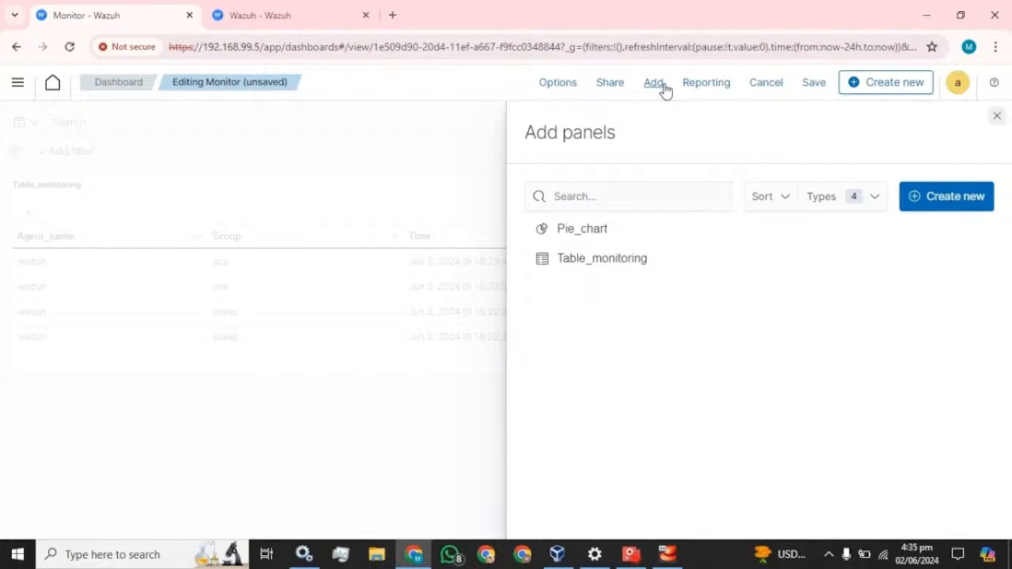
click(583, 234)
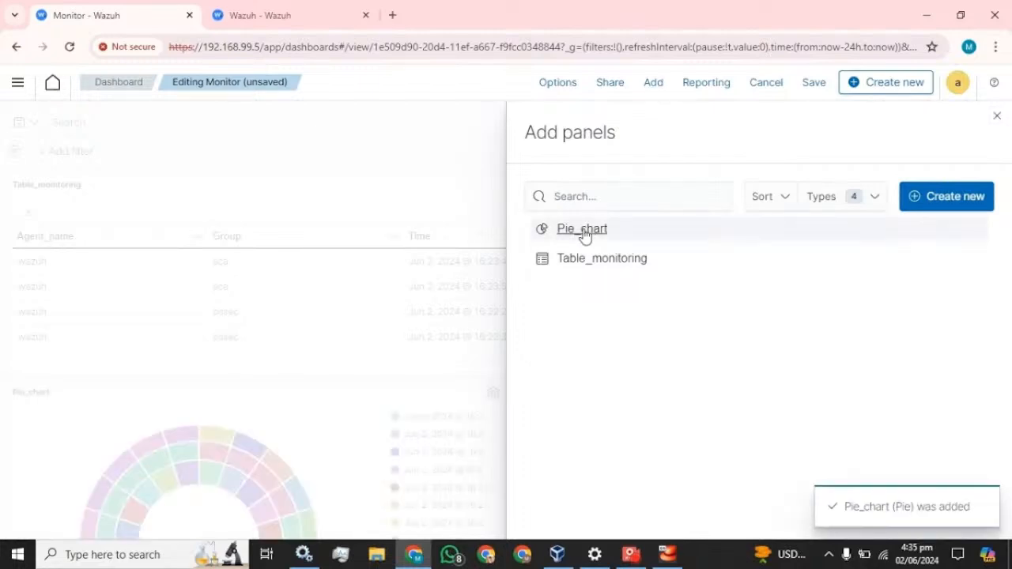
click(998, 117)
scroll(480, 316, down, 5)
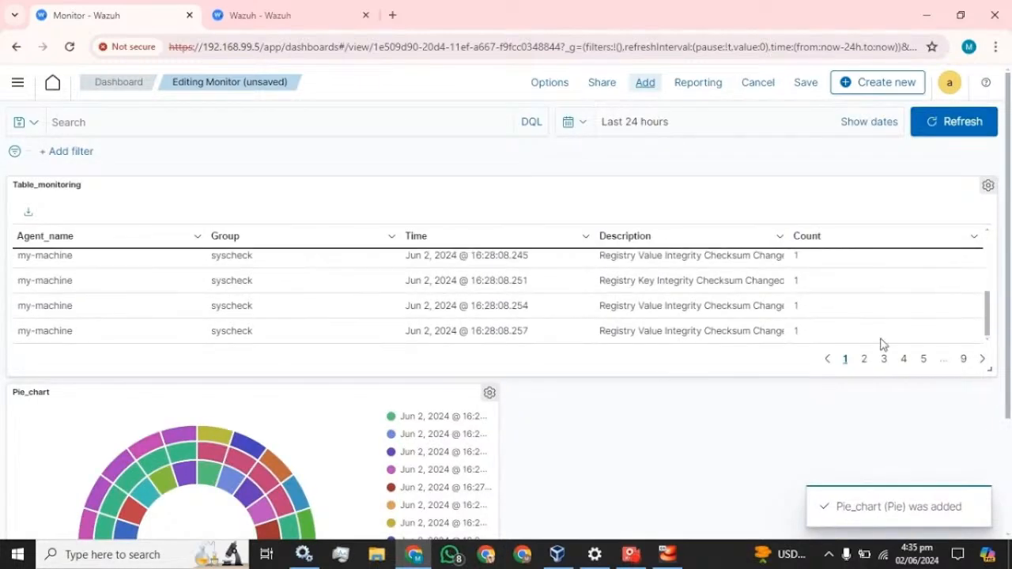
drag(987, 371, 999, 463)
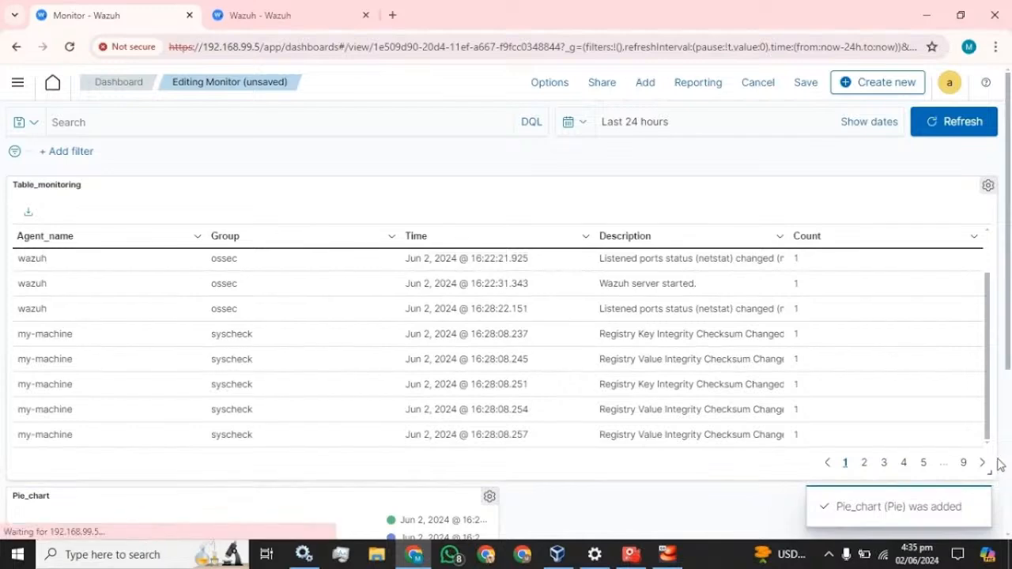
scroll(1009, 352, down, 3)
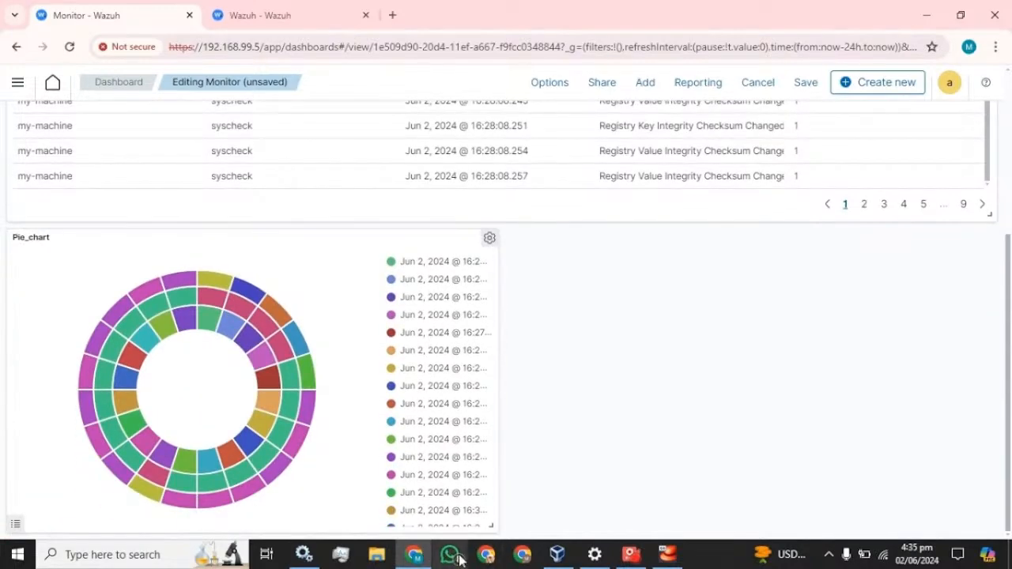
drag(492, 523, 989, 517)
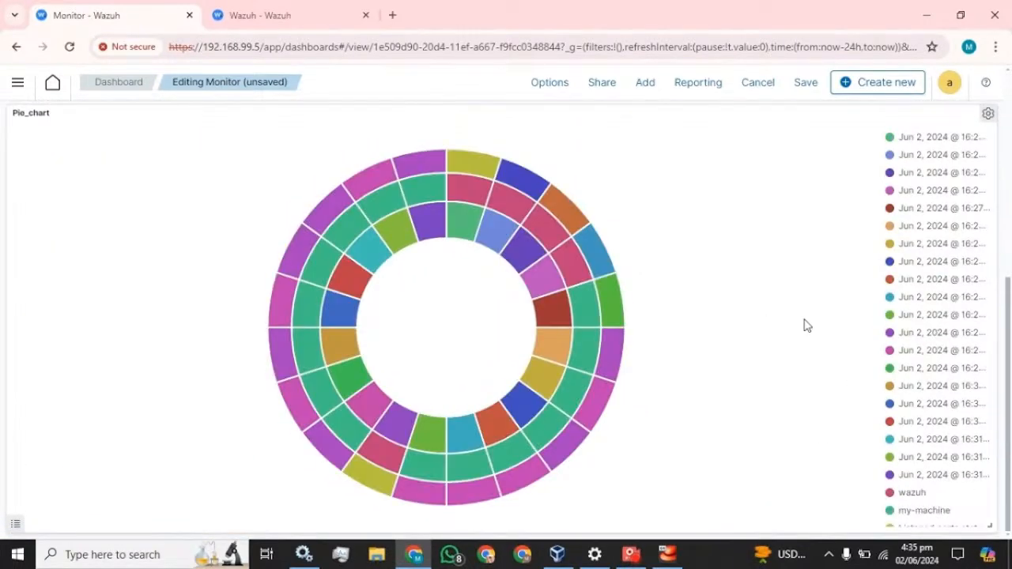
scroll(698, 287, up, 5)
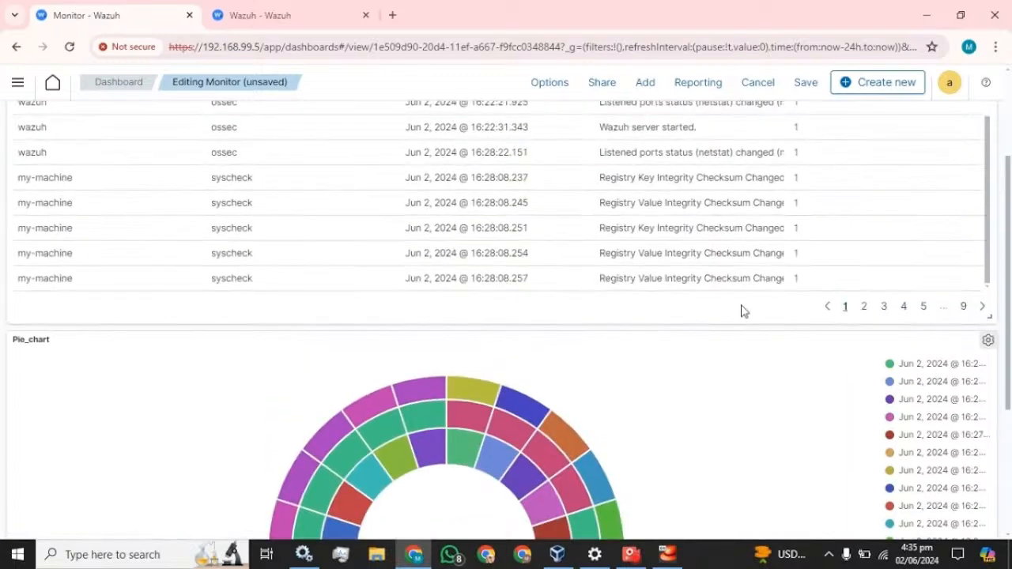
click(795, 85)
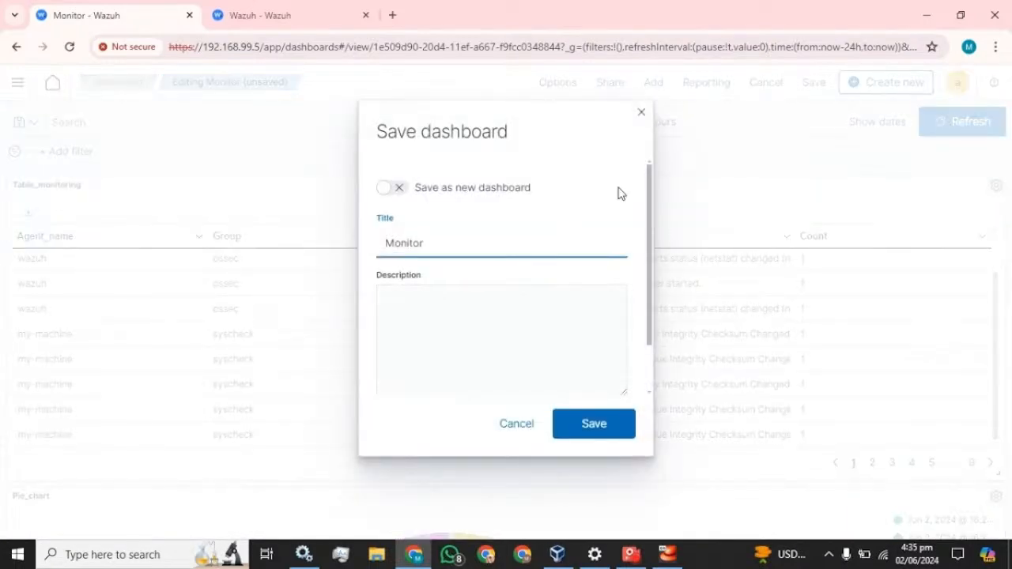
Save the Monitor dashboard and scroll through its panels
click(594, 425)
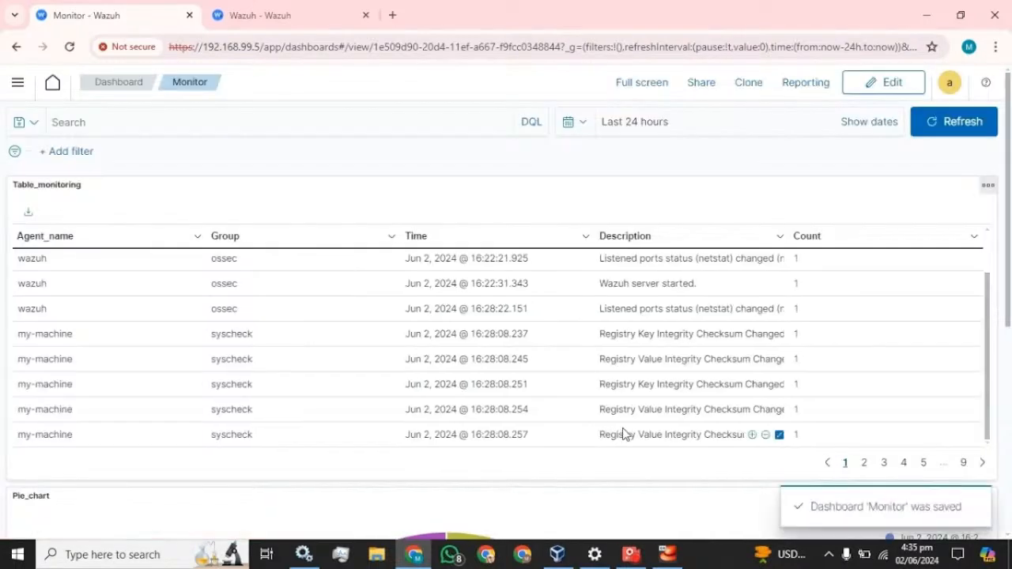
scroll(491, 322, down, 2)
scroll(491, 323, down, 3)
scroll(490, 323, up, 5)
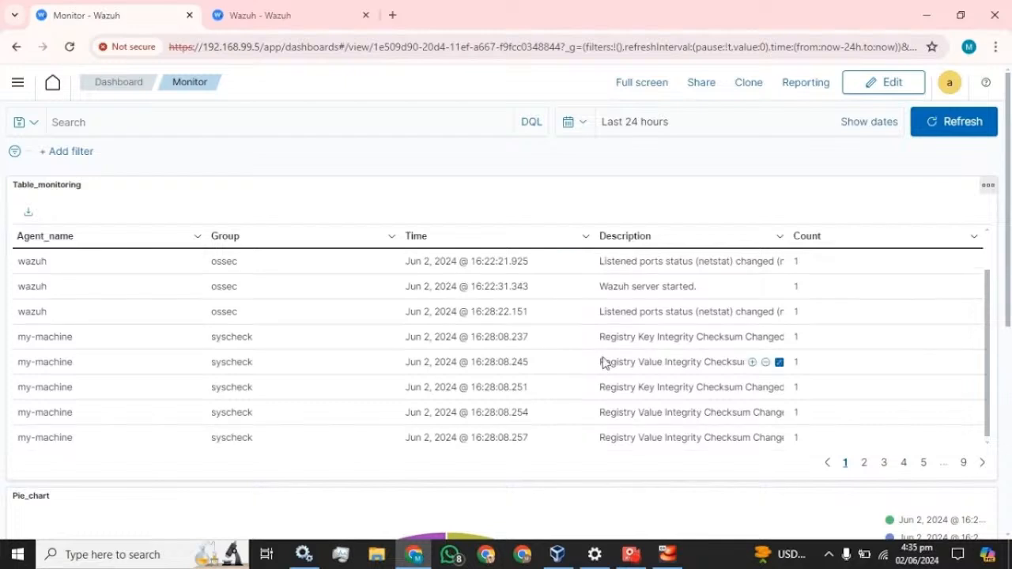
scroll(604, 361, up, 2)
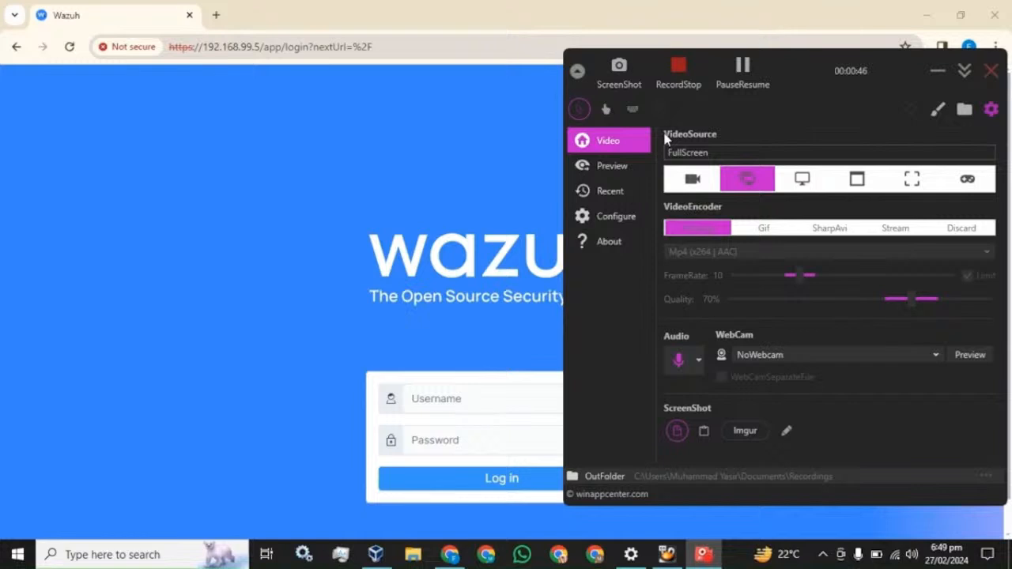
Sign in with the administrator username and password, dismissing Chrome's password breach warning
click(314, 15)
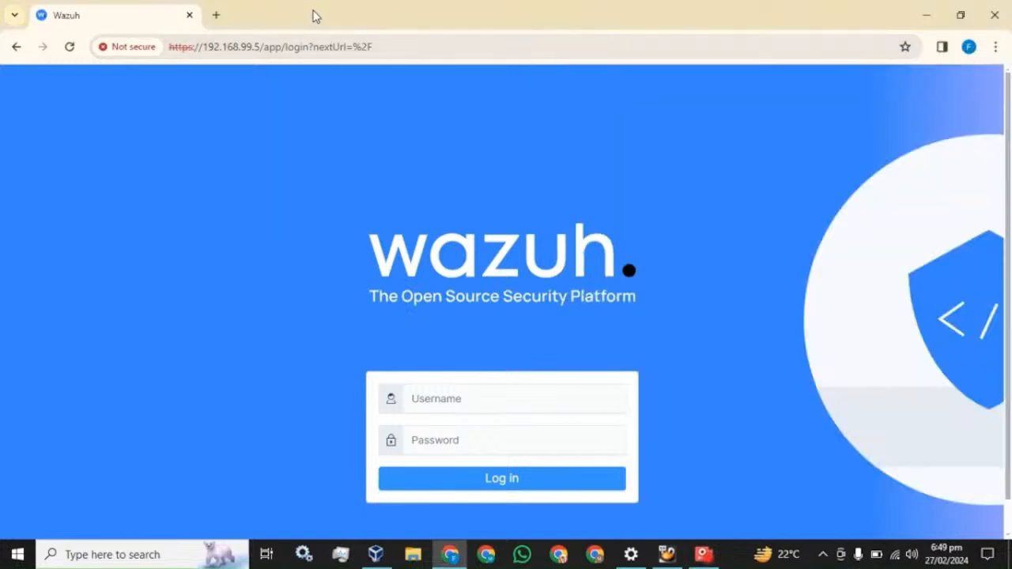
click(474, 399)
text(a)
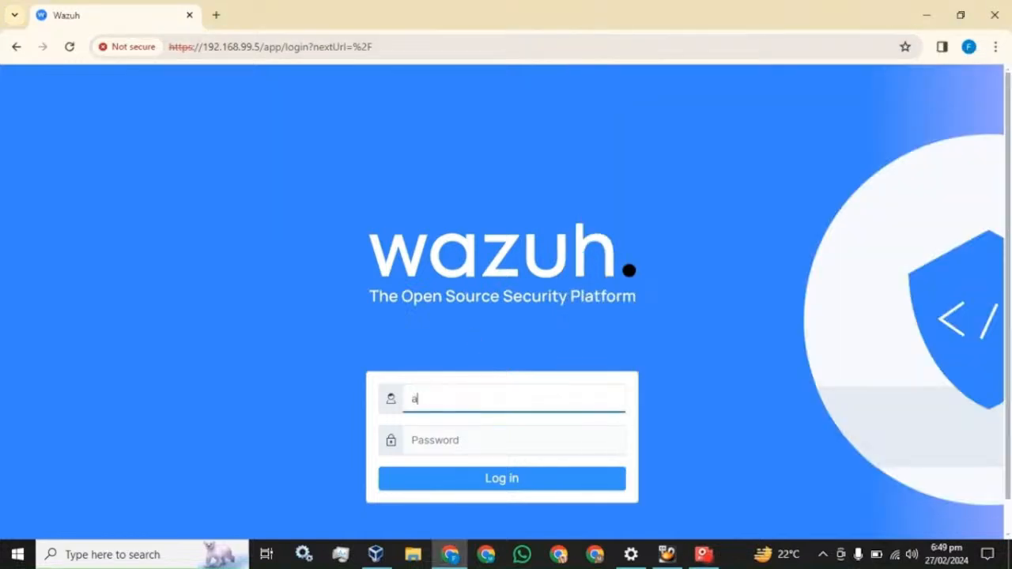
text(dmin)
key(Tab)
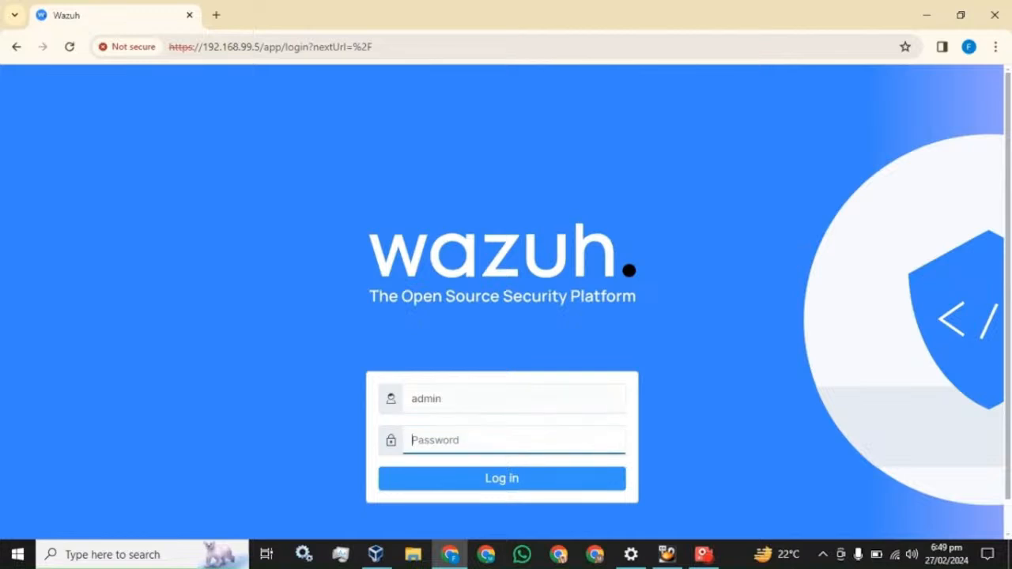
text(admin)
key(Return)
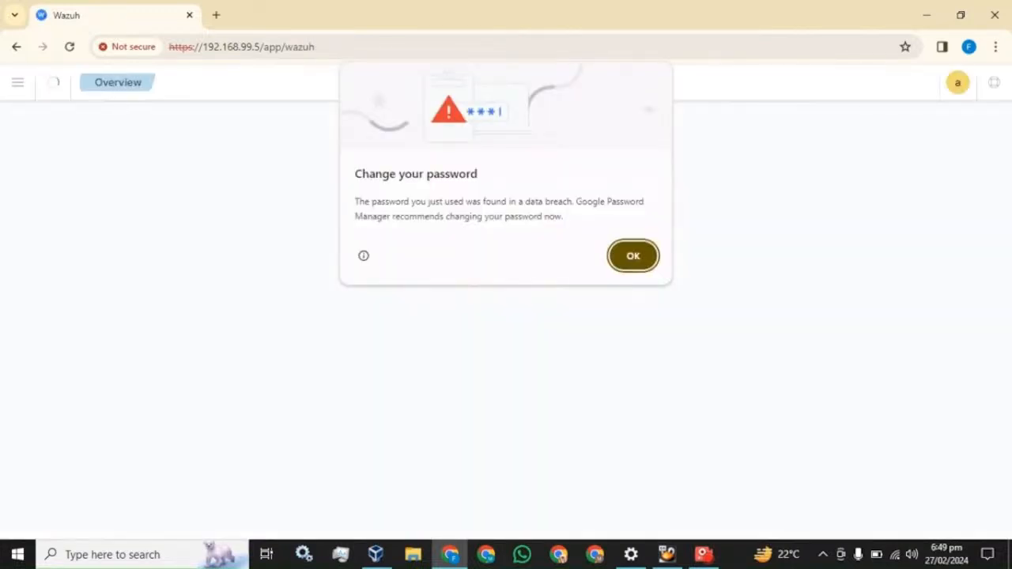
click(634, 258)
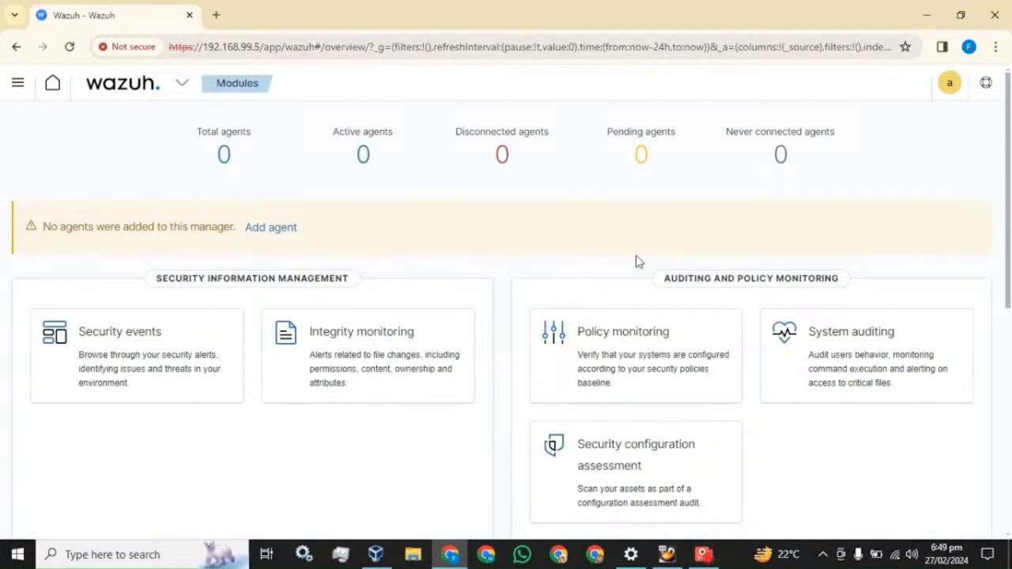
Start a new Windows agent deployment with server address 192.168.99.5
click(276, 229)
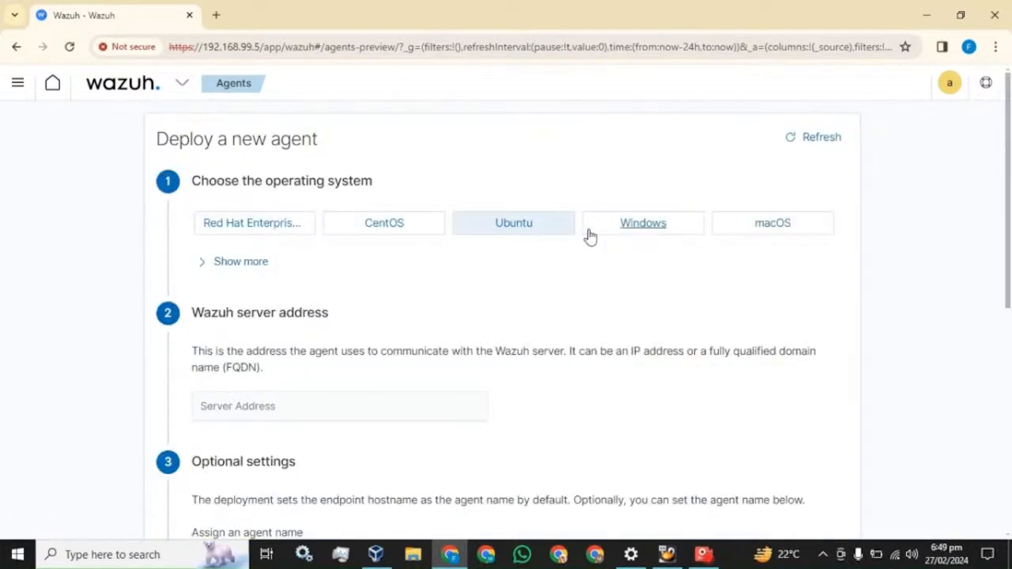
click(638, 232)
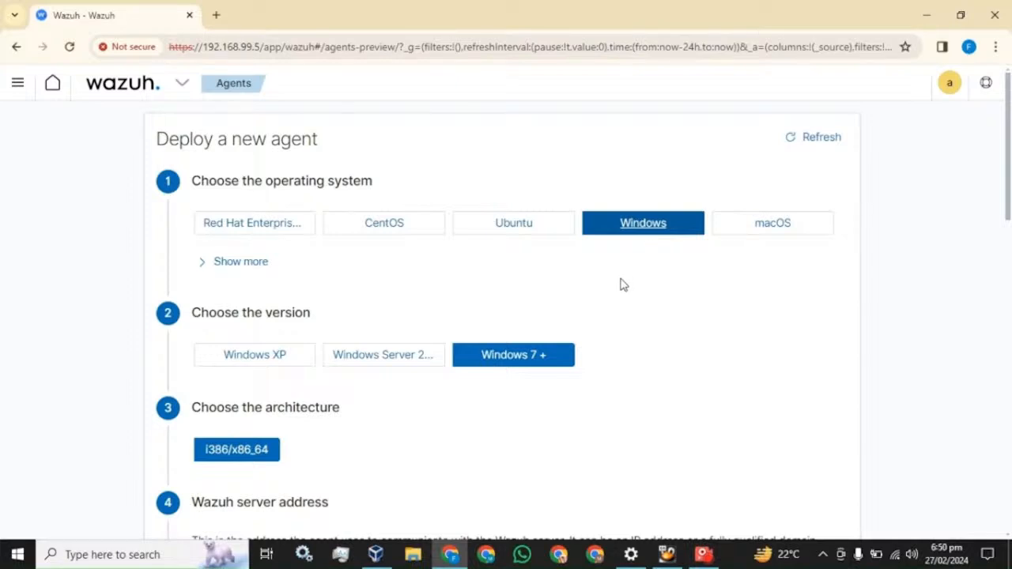
scroll(423, 368, down, 1)
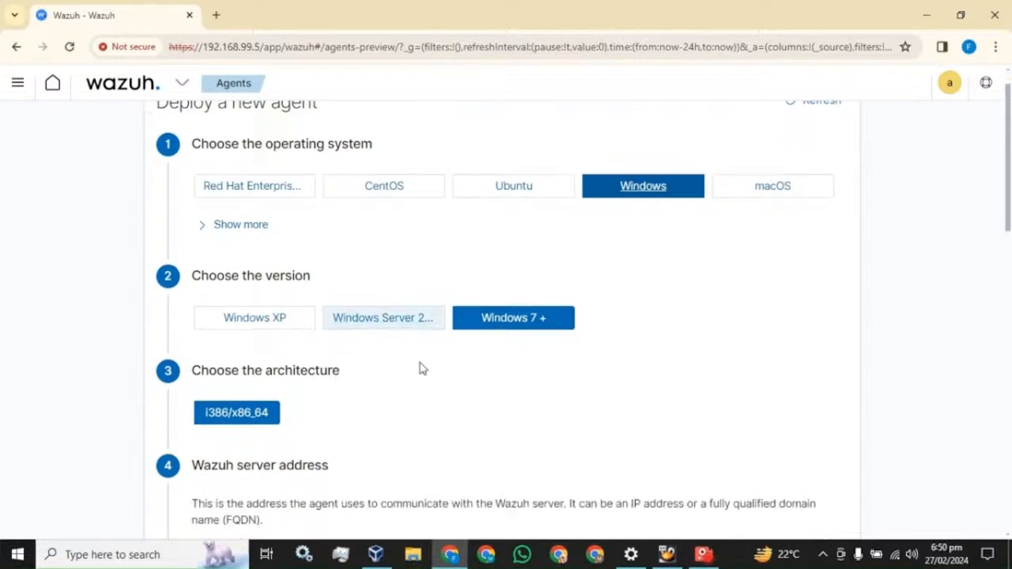
scroll(271, 368, down, 5)
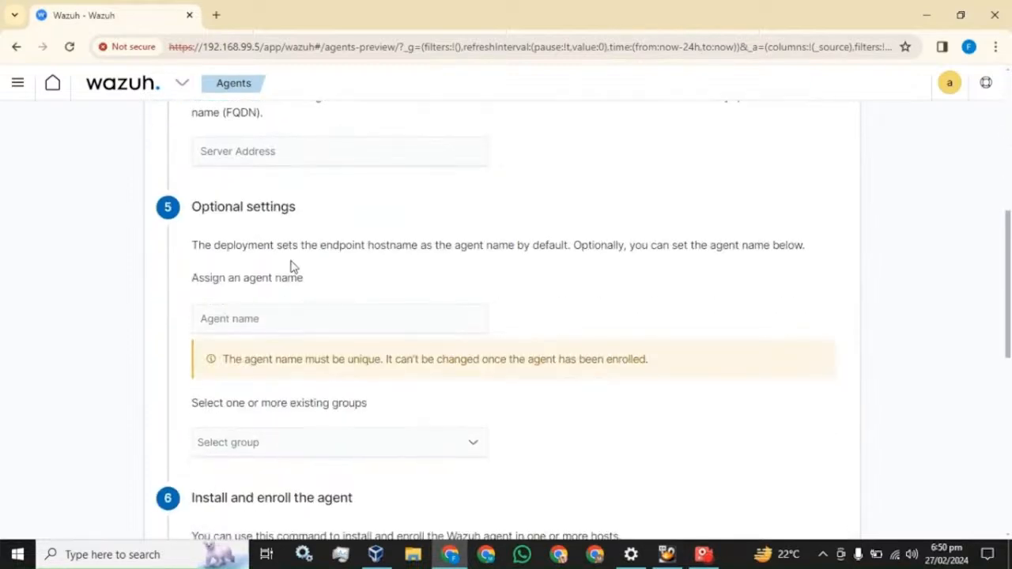
click(264, 162)
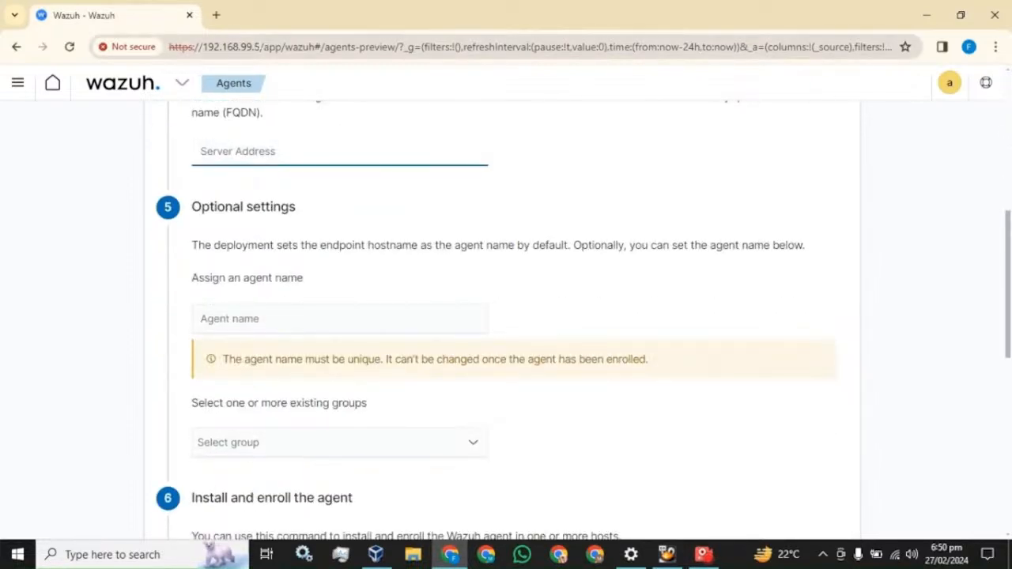
drag(262, 48, 203, 48)
key(ctrl+c)
click(255, 152)
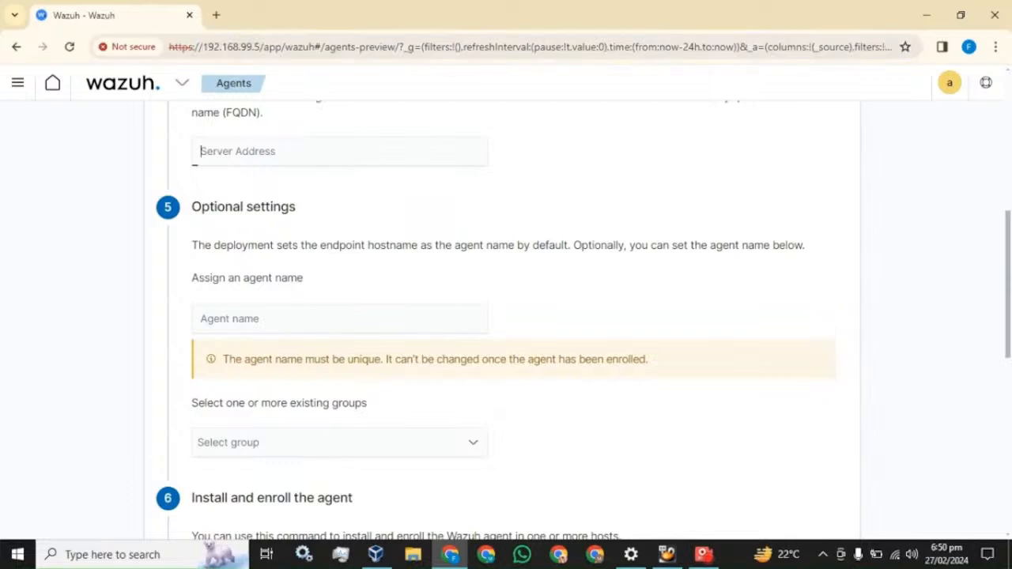
key(ctrl+v)
Name the agent 'my-machine' and copy the generated Windows install command
click(318, 319)
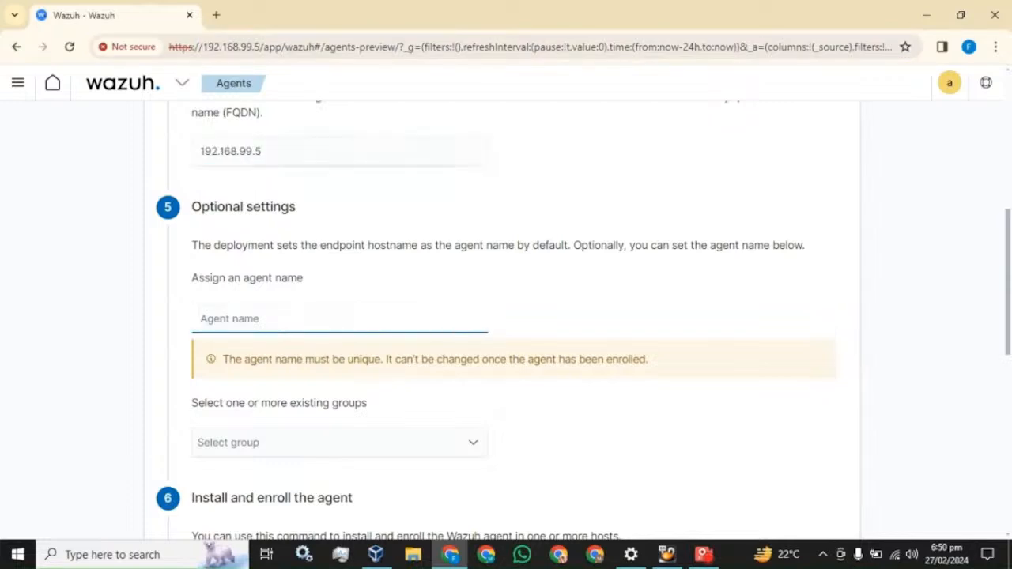
text(my)
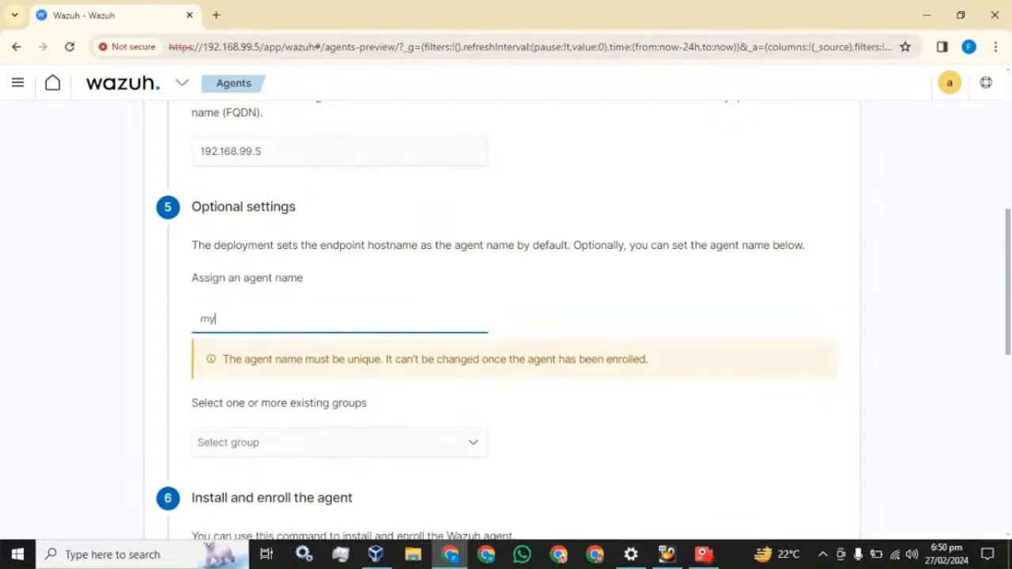
text(-machine)
scroll(266, 296, down, 2)
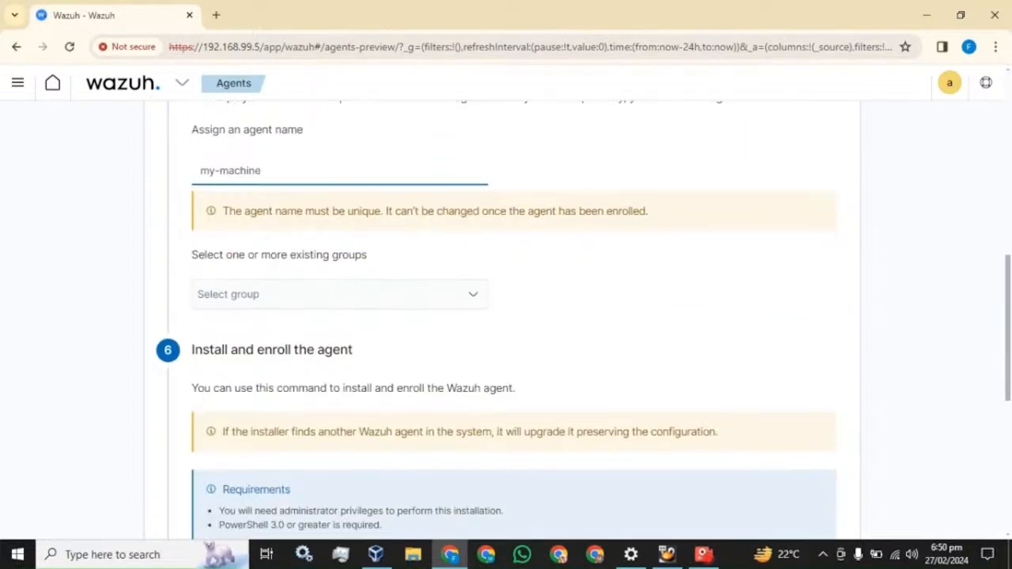
scroll(269, 300, down, 1)
scroll(267, 303, down, 2)
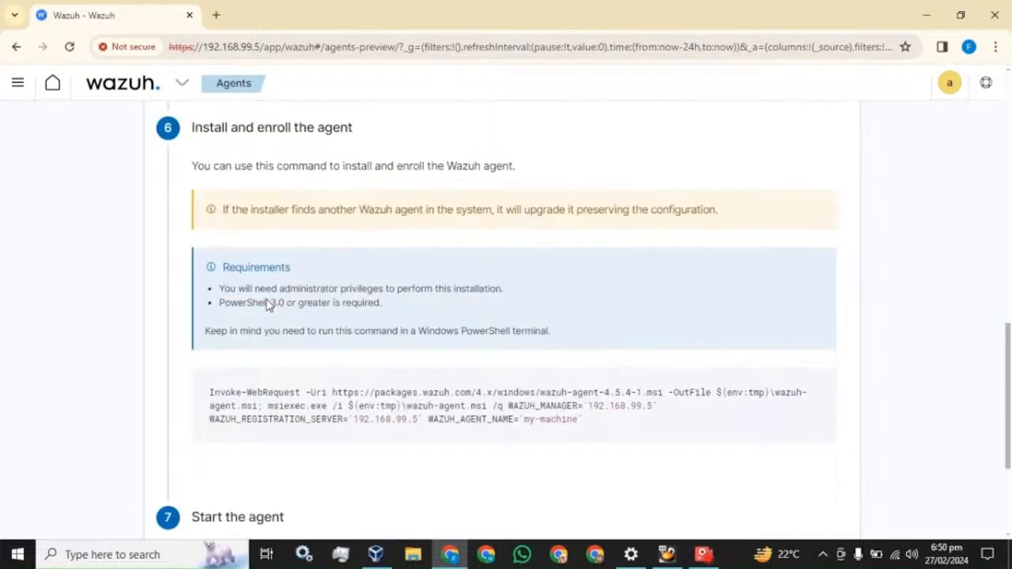
scroll(546, 277, down, 2)
mouse_move(547, 274)
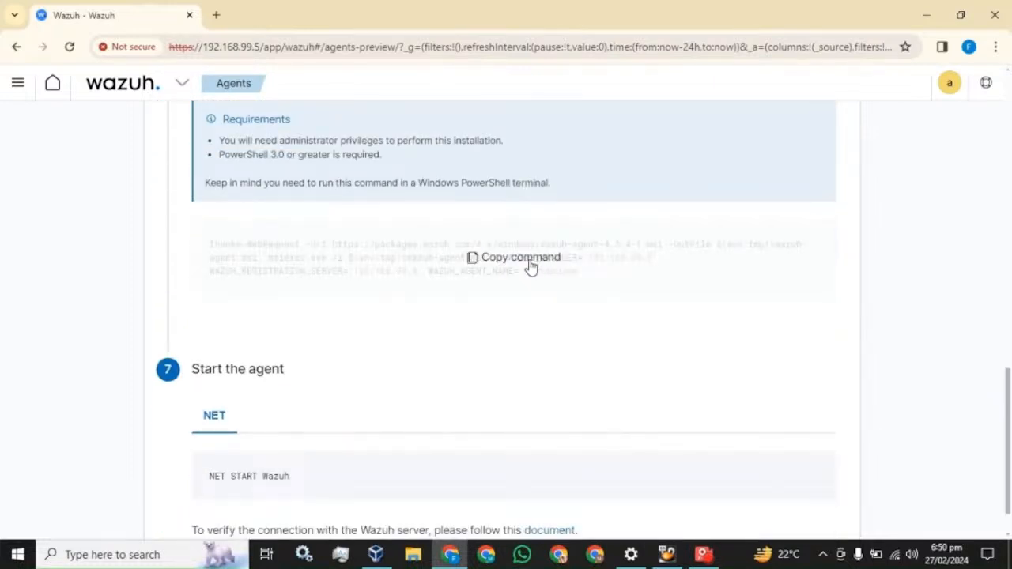
click(528, 261)
Launch PowerShell as administrator and run the pasted Wazuh agent install command
click(142, 555)
text(power)
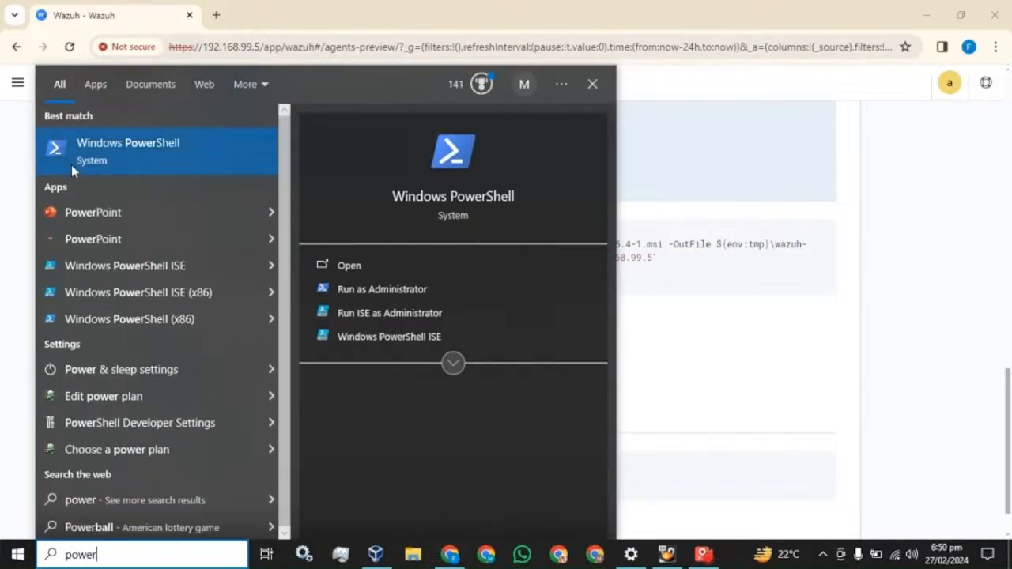
right_click(90, 149)
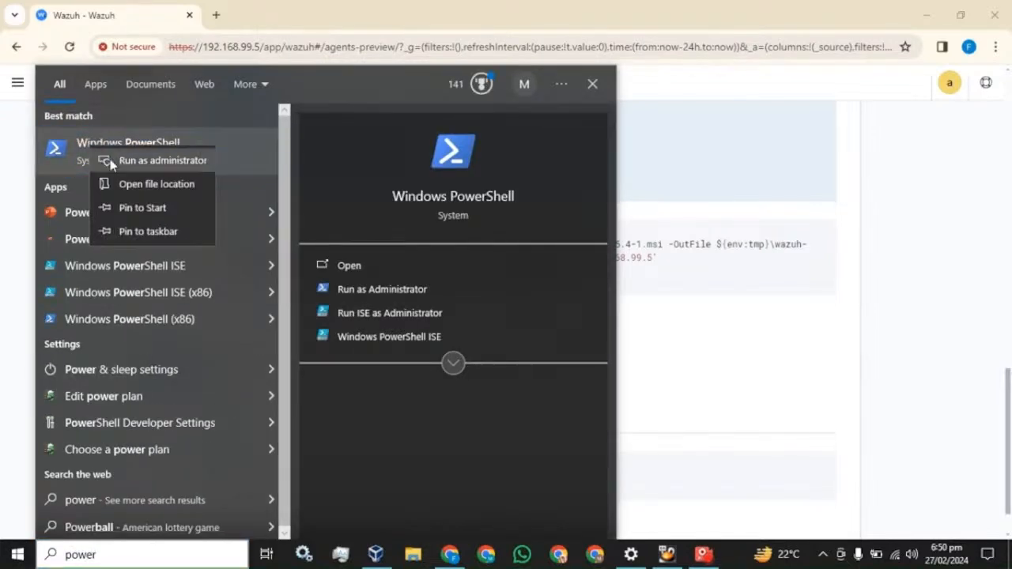
click(103, 161)
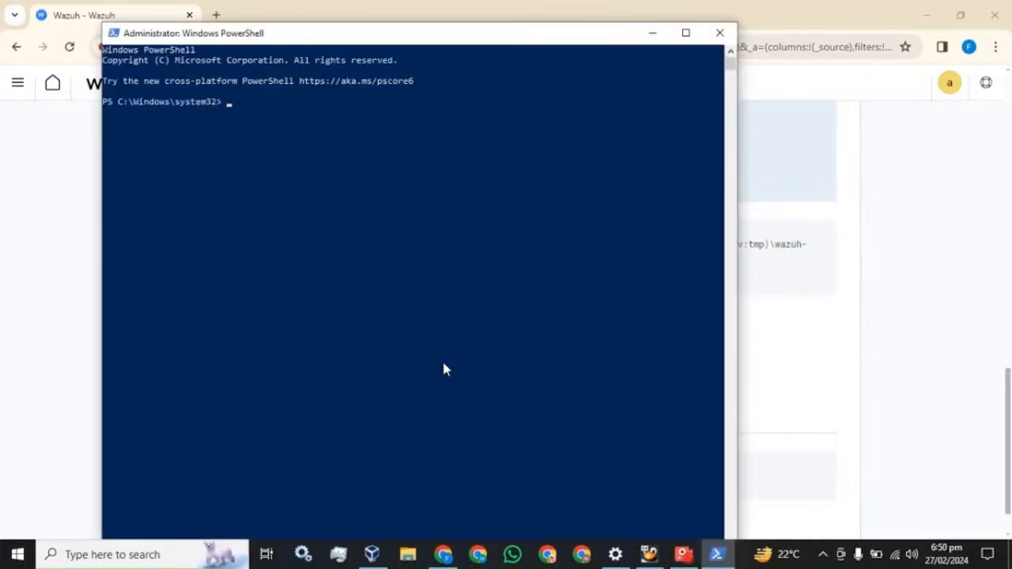
right_click(327, 150)
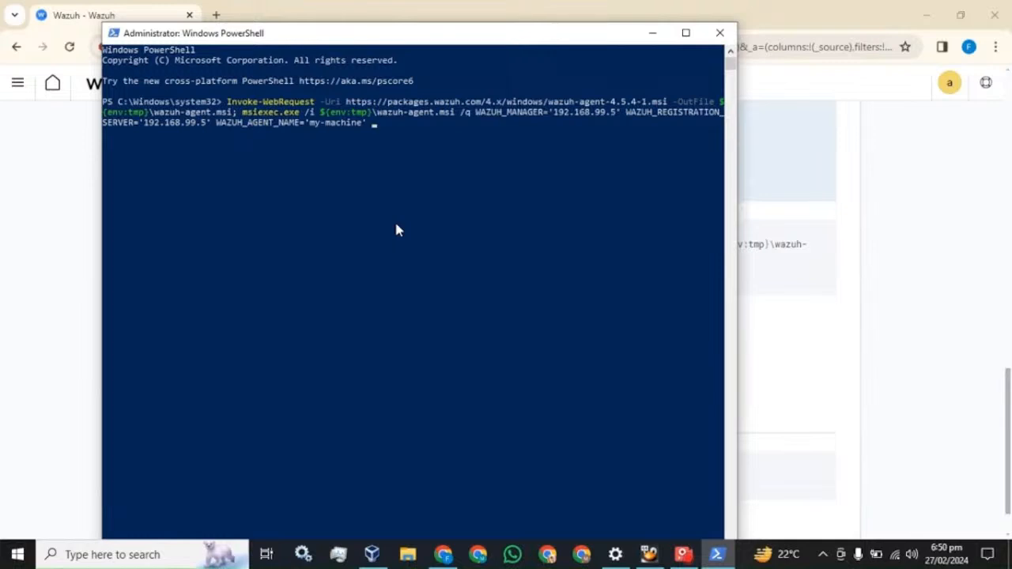
key(Return)
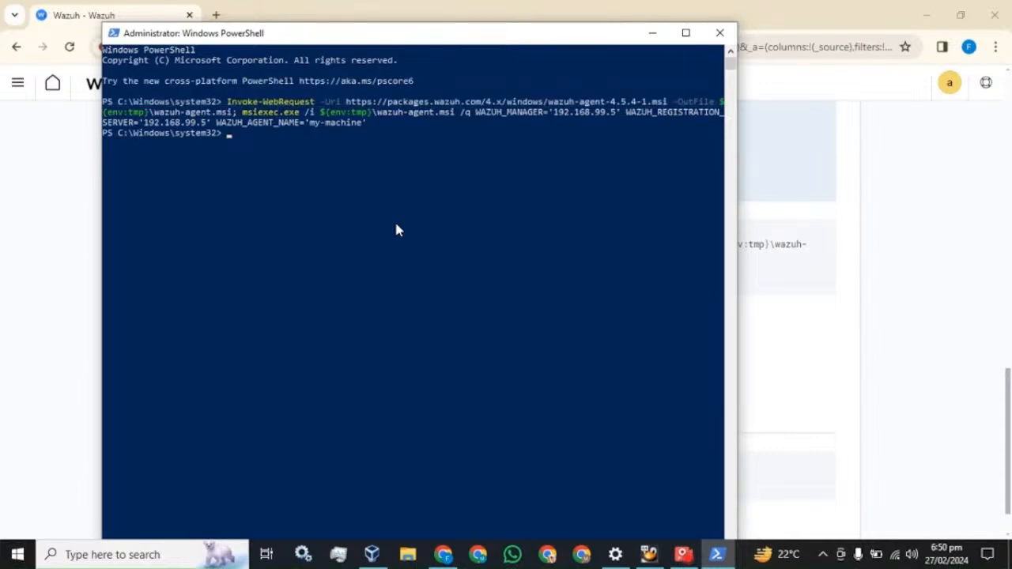
Copy the NET START Wazuh command from the setup page and run it in PowerShell
click(434, 7)
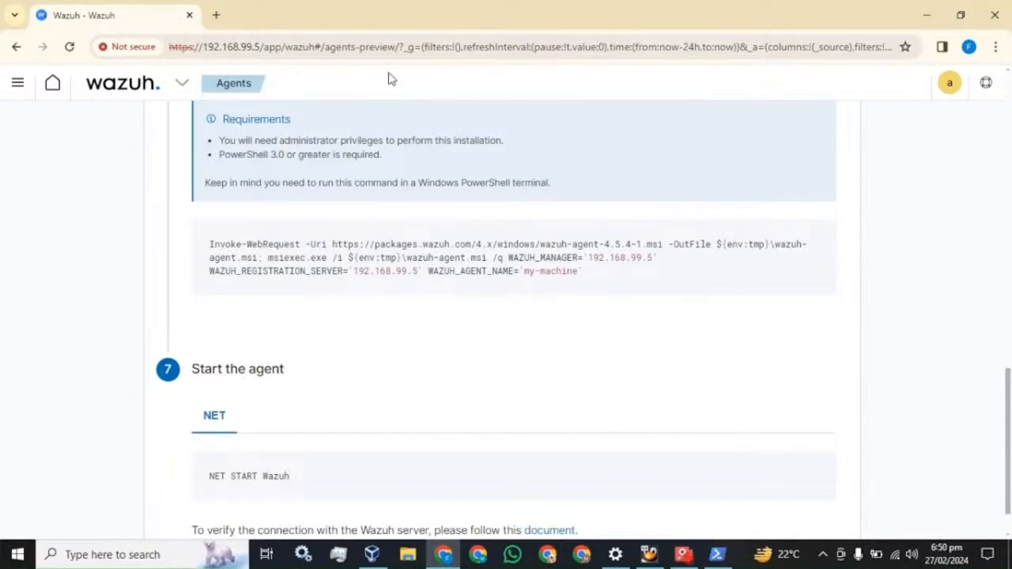
scroll(371, 276, down, 2)
click(513, 422)
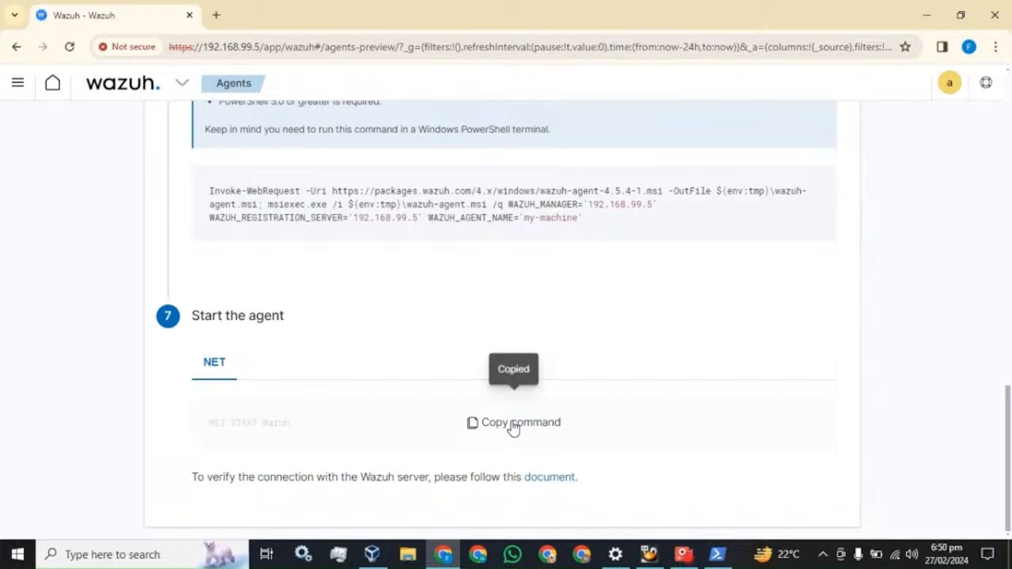
click(717, 555)
right_click(432, 277)
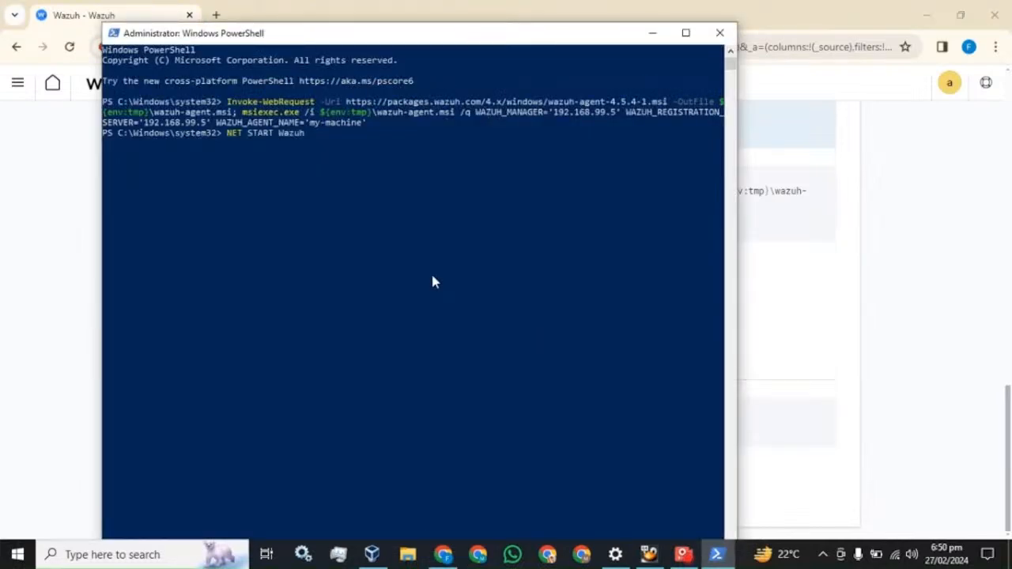
key(Return)
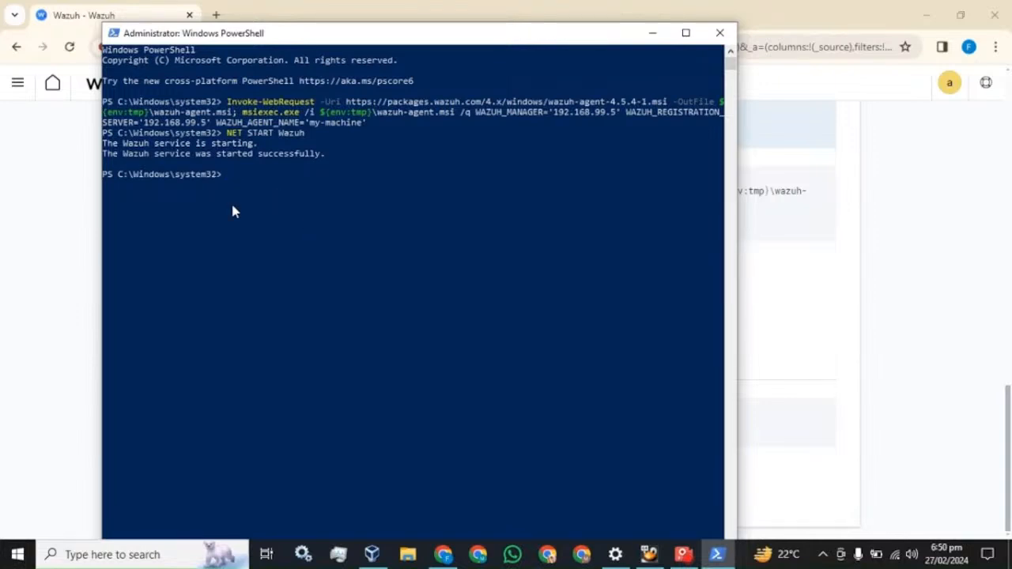
click(152, 554)
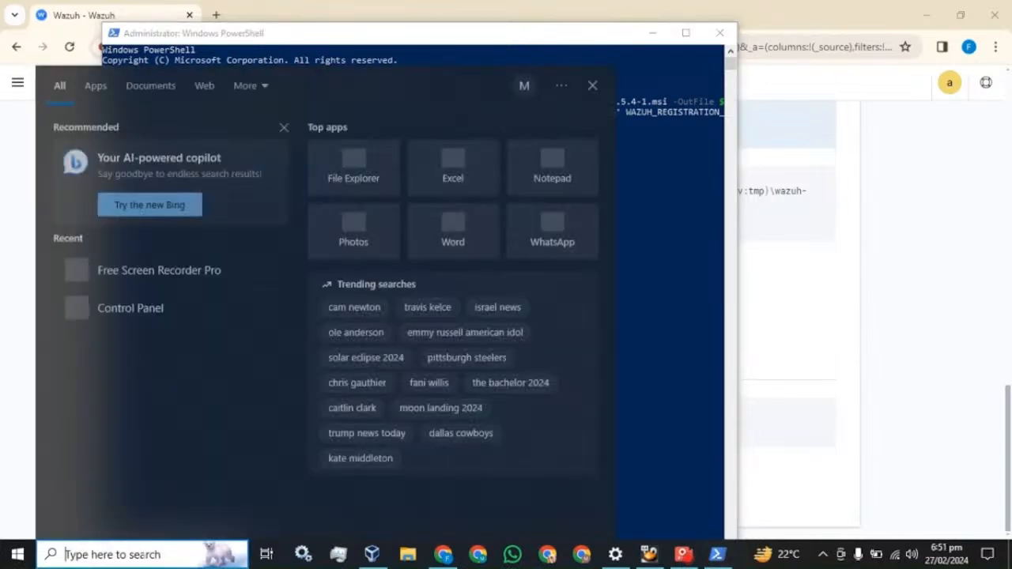
Check in the Services console that the Wazuh Windows Agent is Running, then close it
text(services)
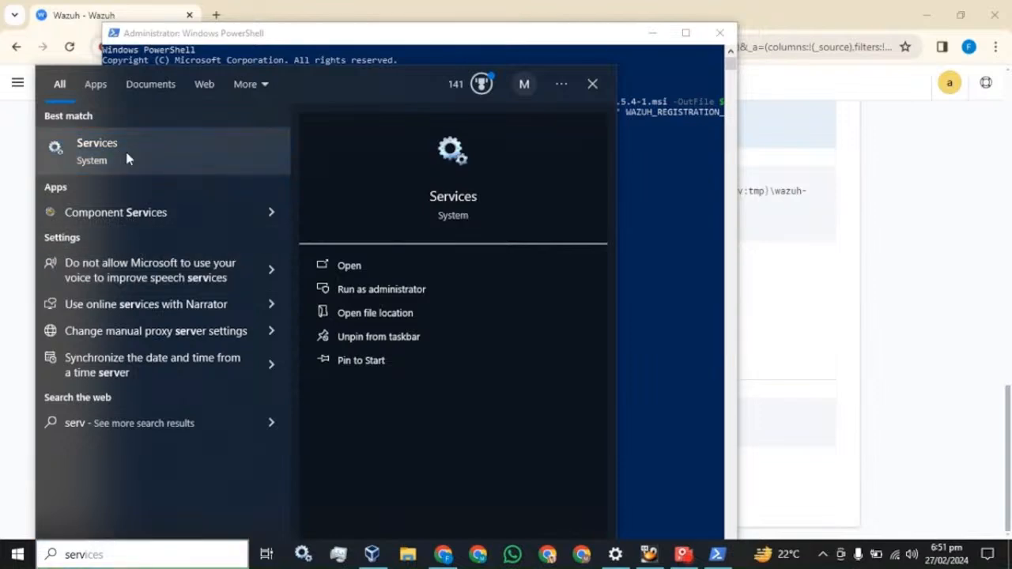
click(126, 155)
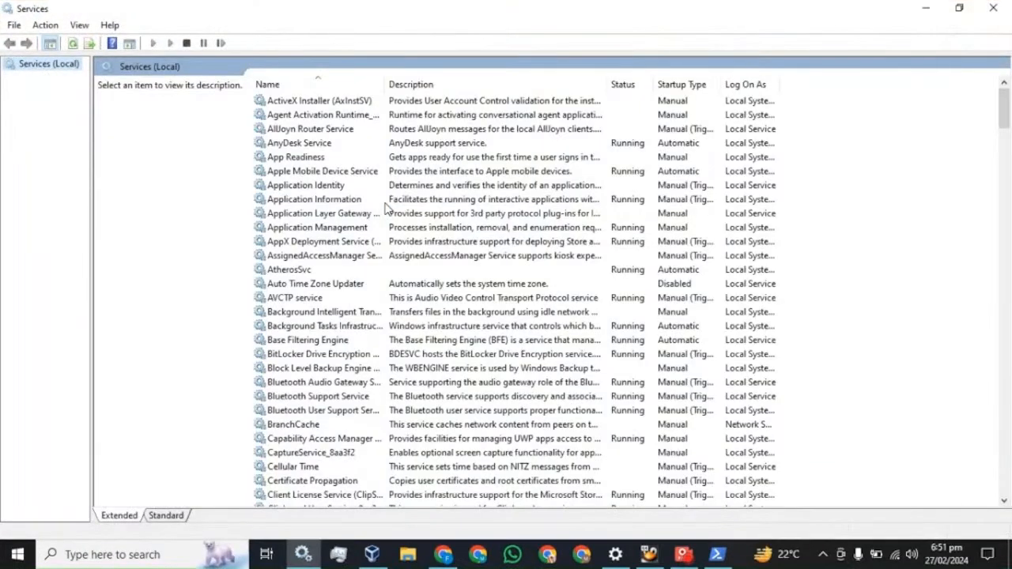
click(324, 228)
key(w)
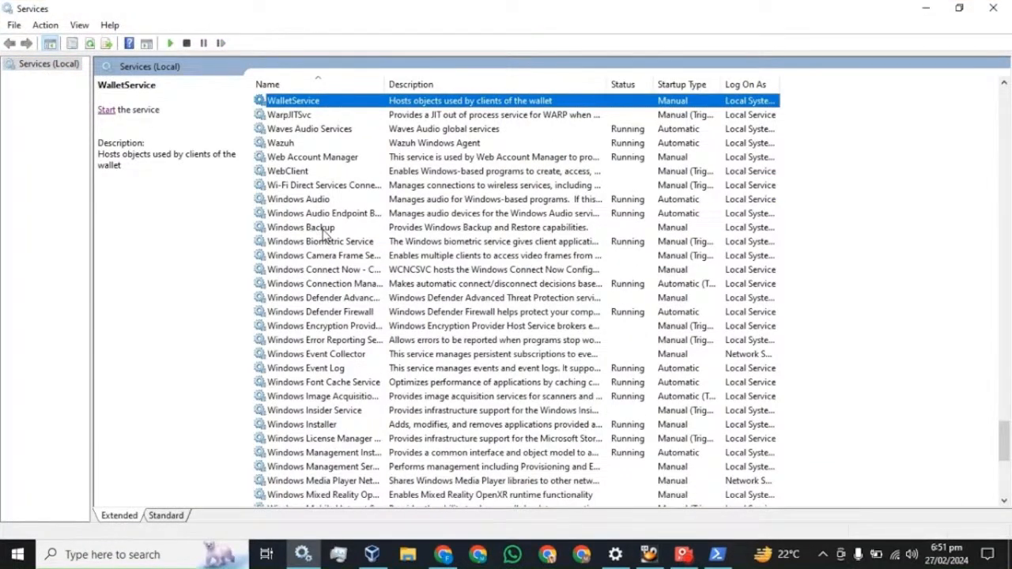
click(296, 147)
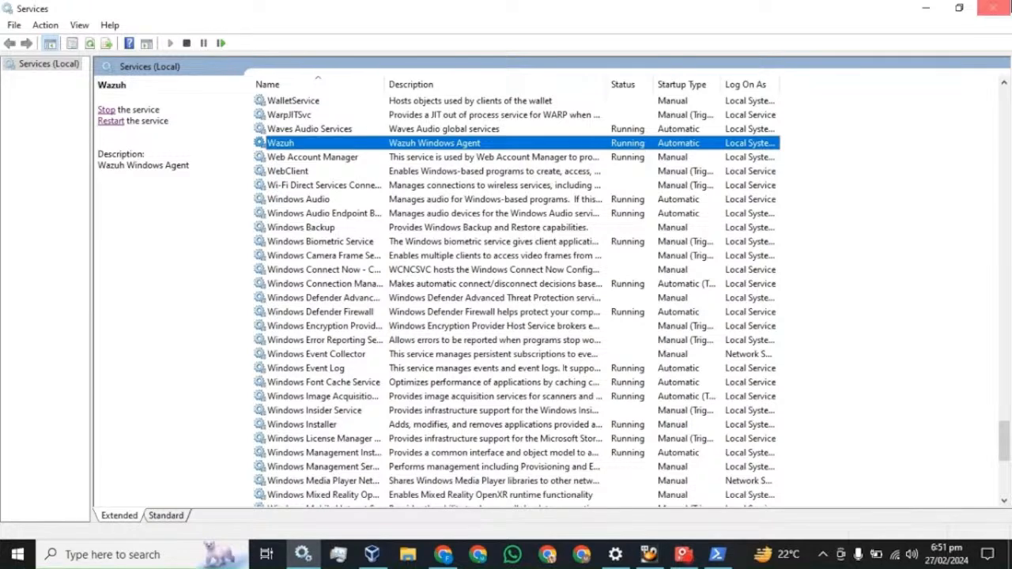
click(994, 8)
Return to the Wazuh modules overview and reload it so it shows 1 active agent
click(799, 9)
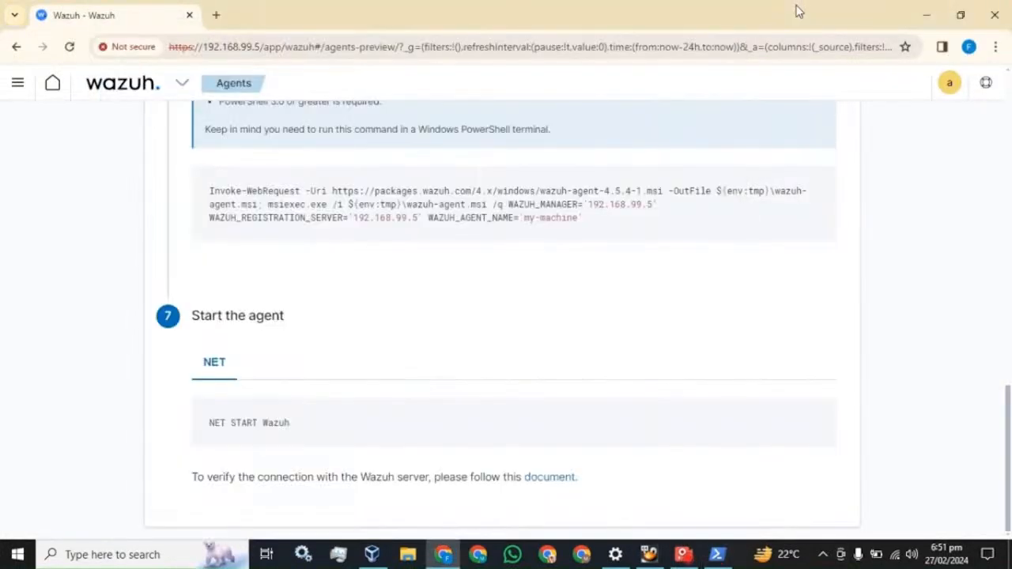
click(19, 84)
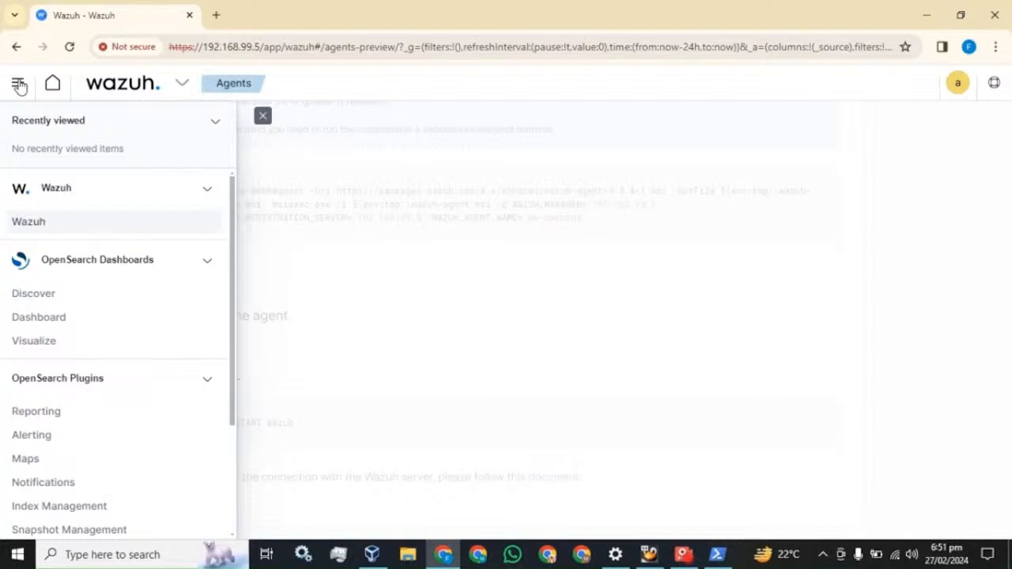
click(35, 225)
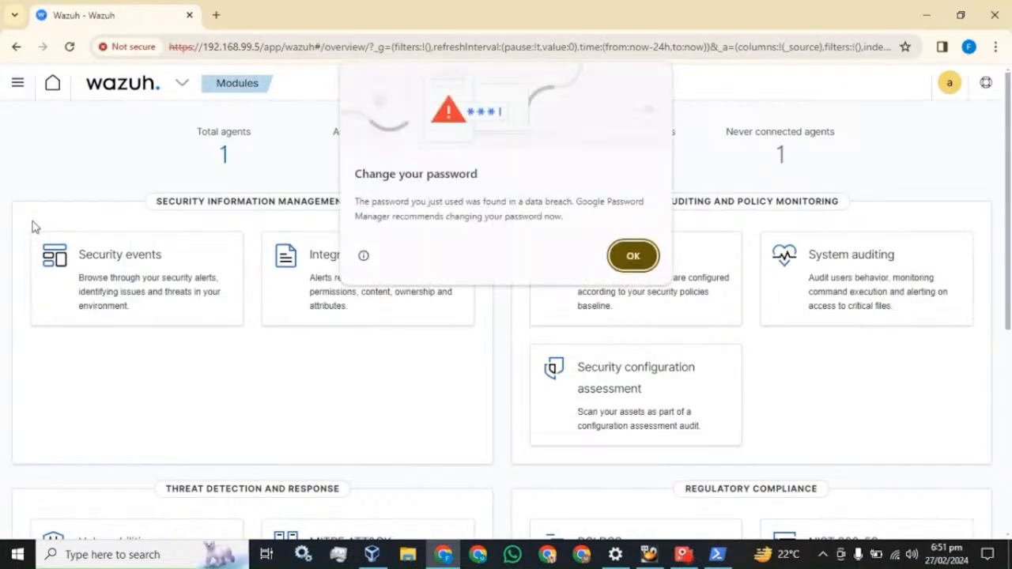
click(638, 255)
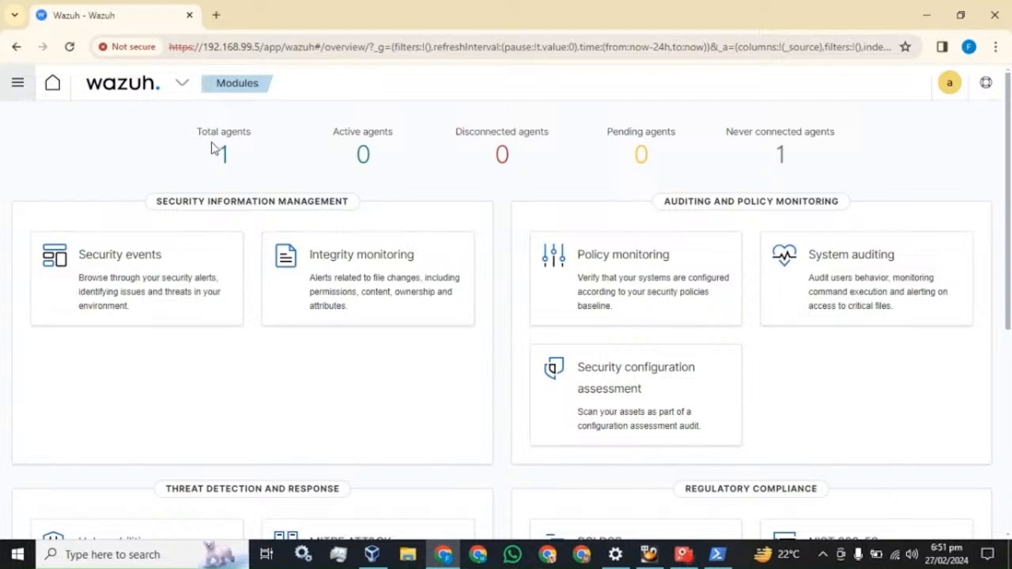
click(69, 47)
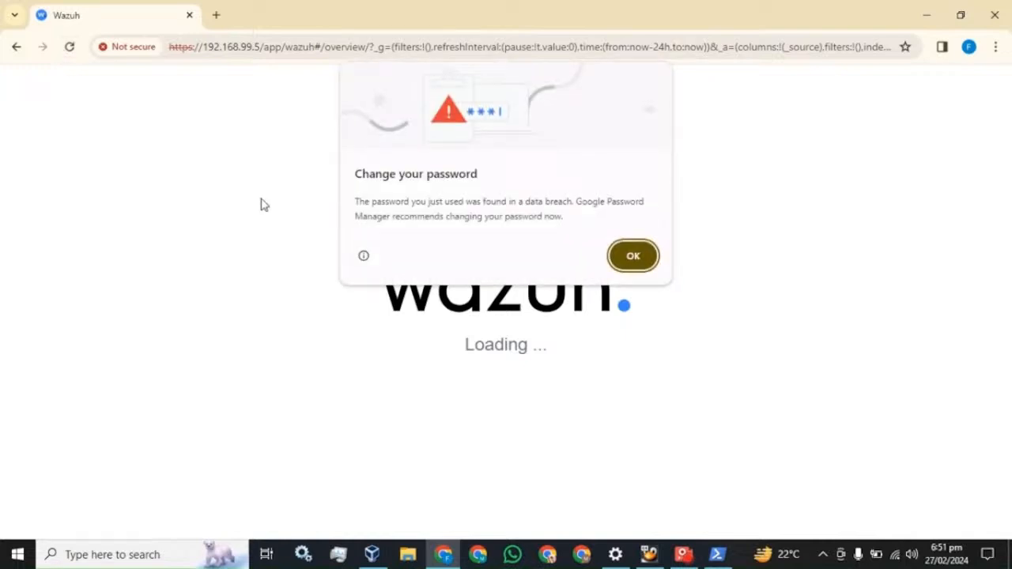
click(630, 257)
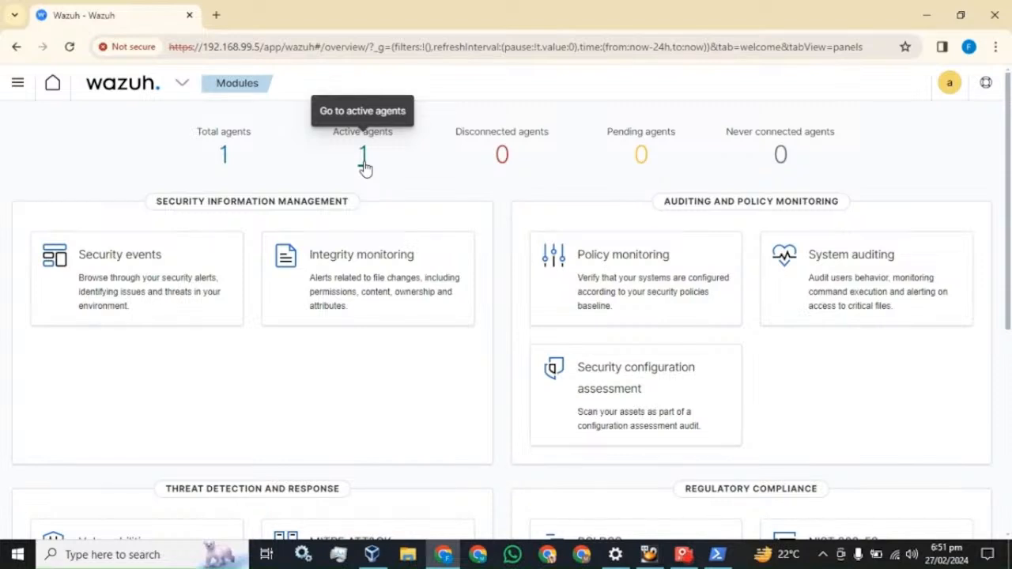
Open the Security events dashboard and show 50 alerts per page
click(107, 269)
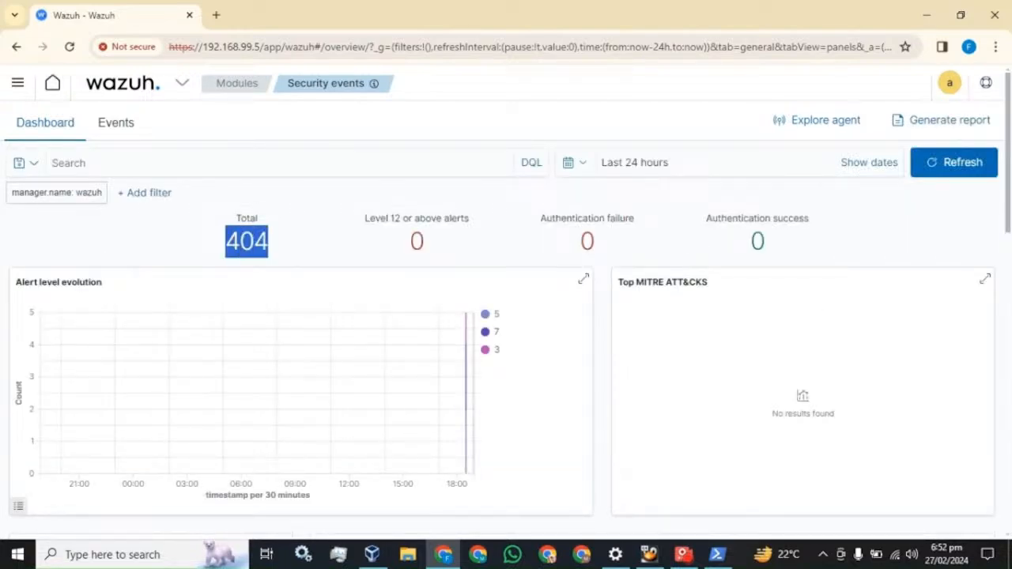
scroll(356, 251, down, 7)
scroll(423, 279, down, 1)
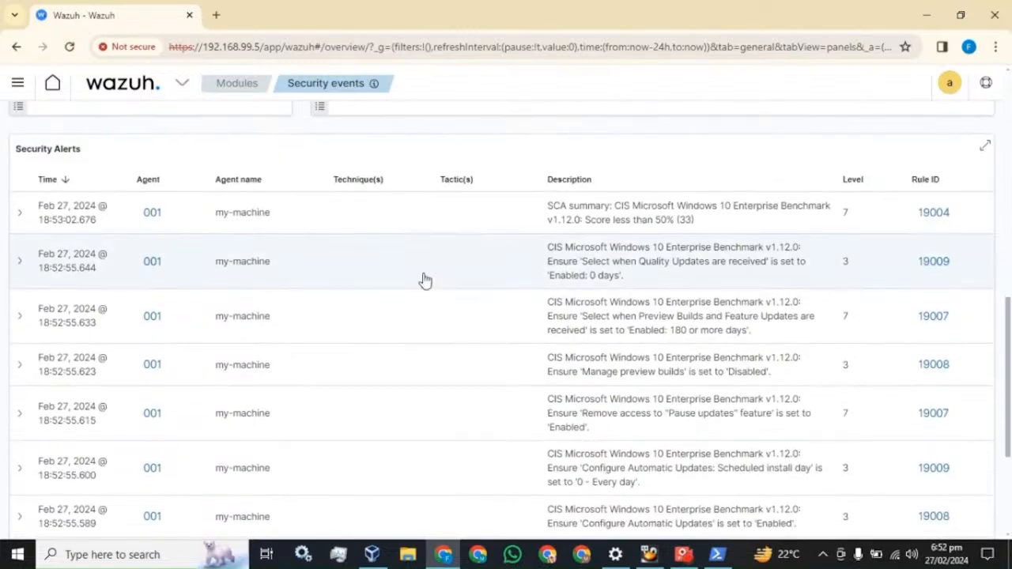
scroll(637, 232, down, 3)
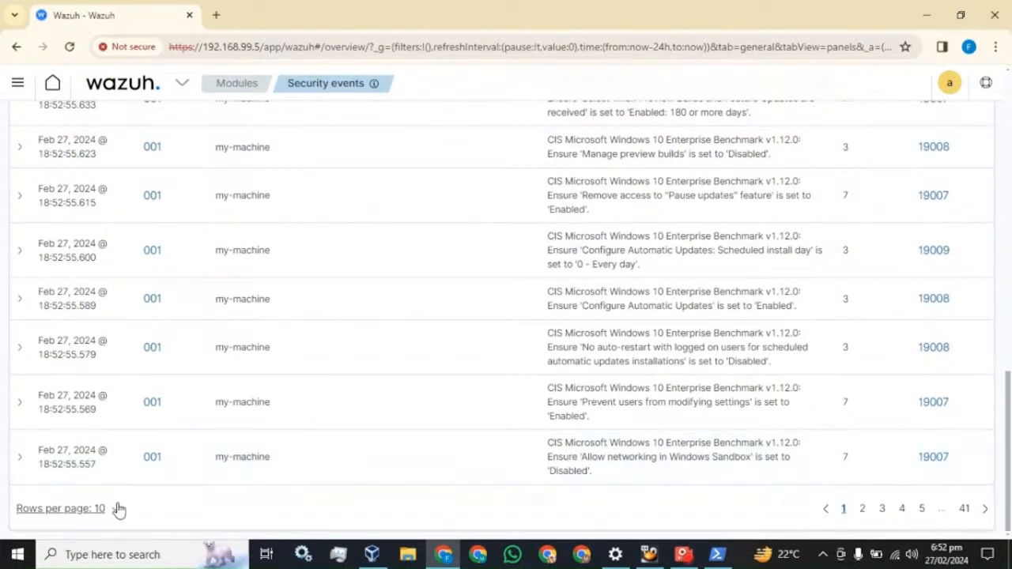
click(114, 509)
click(90, 481)
Refresh the Security events dashboard twice so the alert total updates to 405
scroll(339, 381, down, 15)
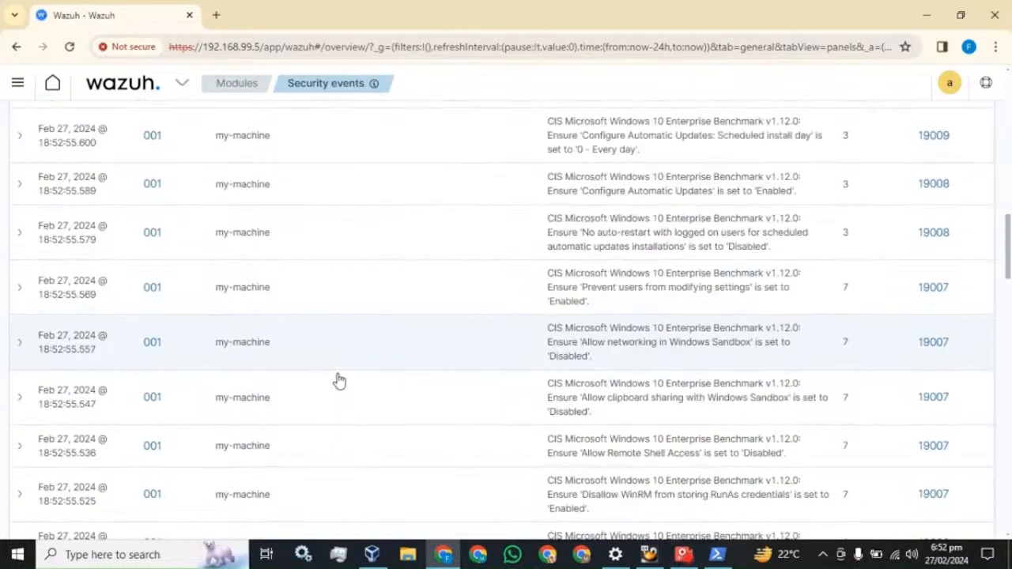
scroll(349, 381, down, 10)
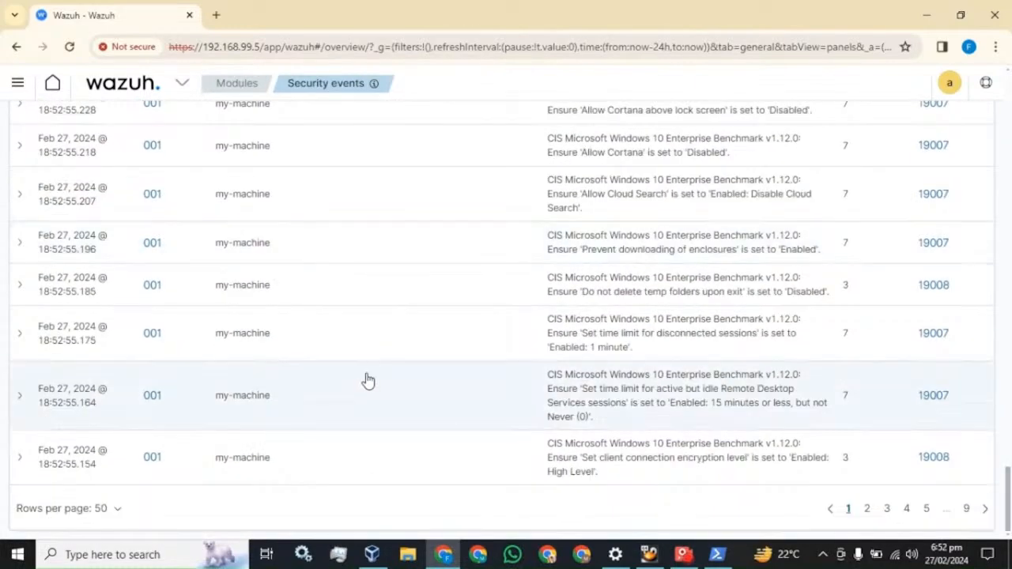
scroll(366, 379, up, 18)
scroll(422, 403, up, 20)
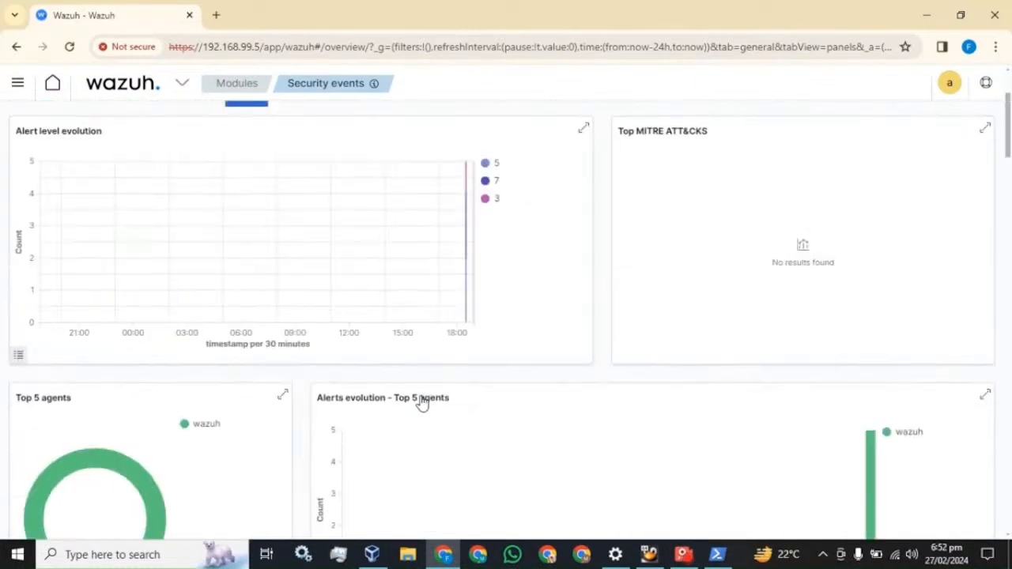
click(942, 168)
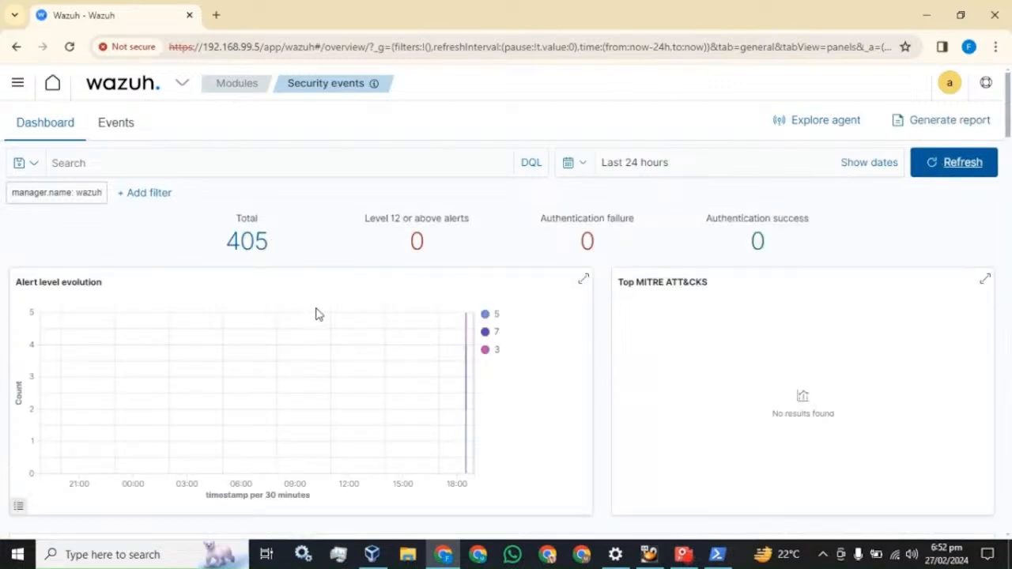
scroll(316, 314, down, 6)
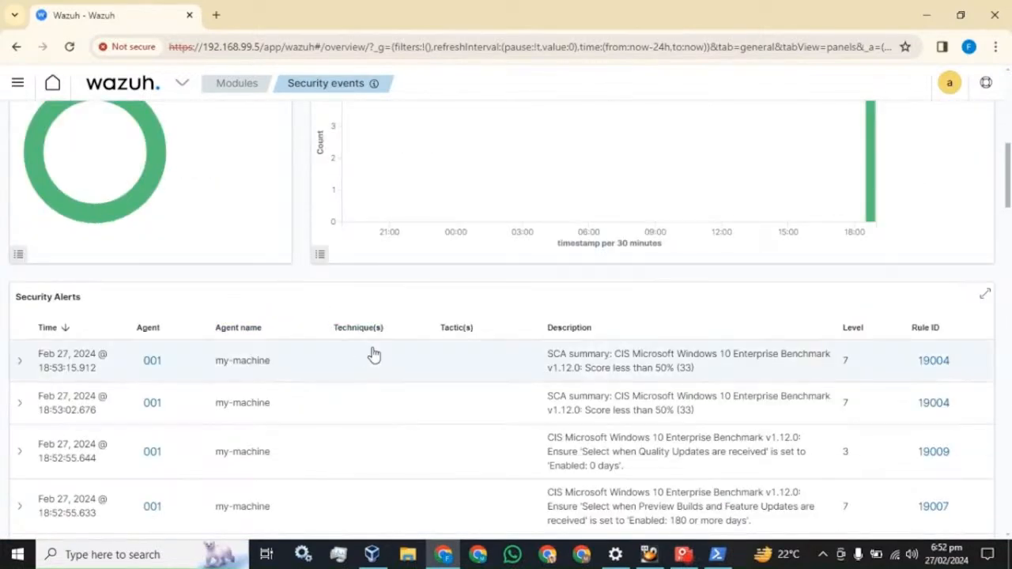
scroll(375, 356, up, 8)
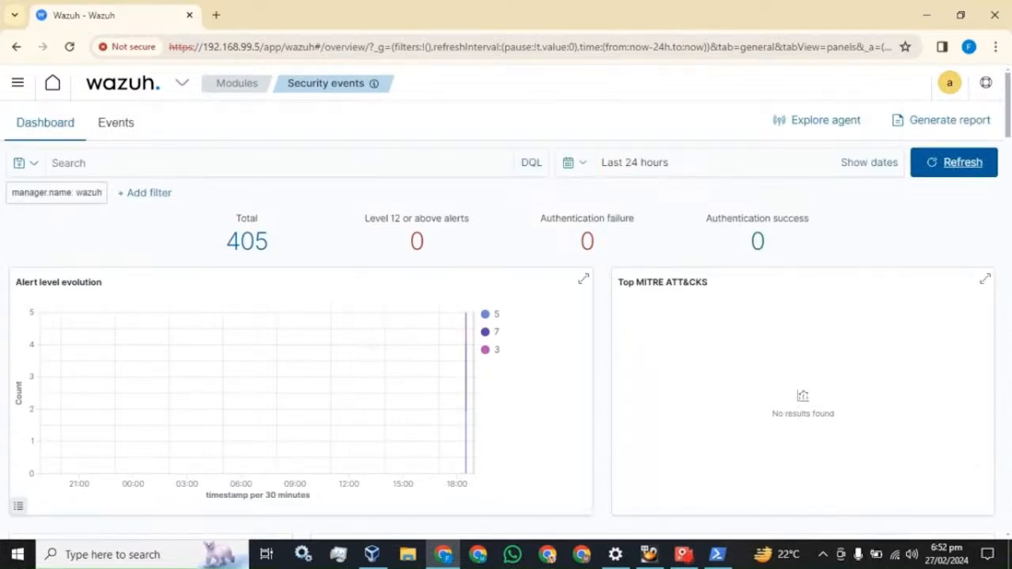
scroll(385, 383, down, 7)
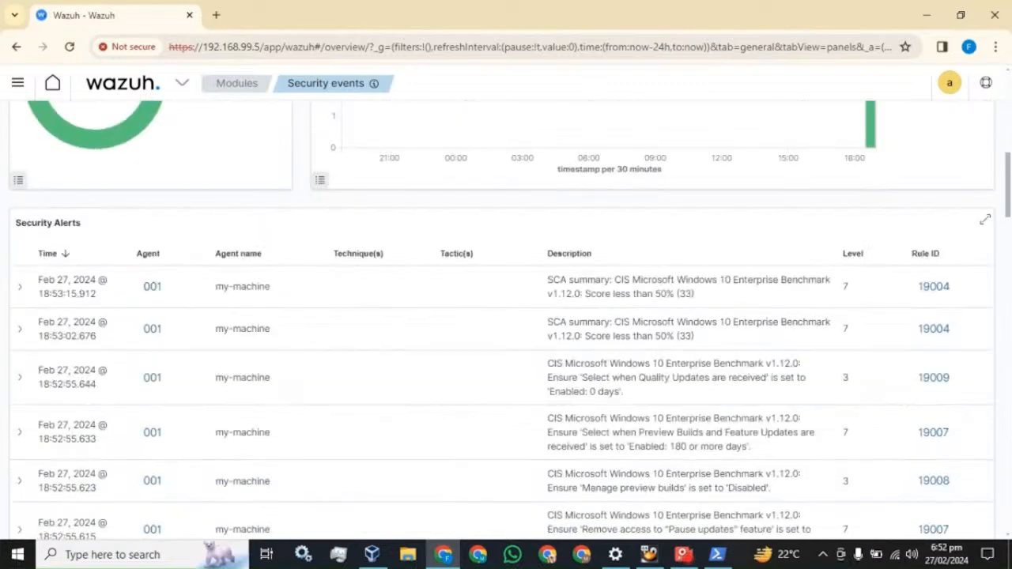
scroll(386, 383, up, 7)
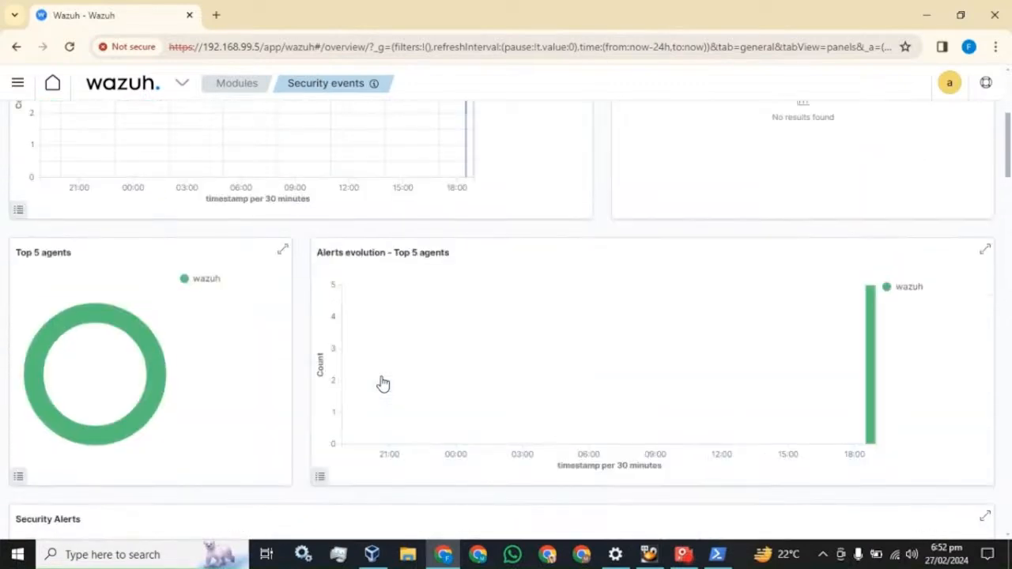
click(927, 167)
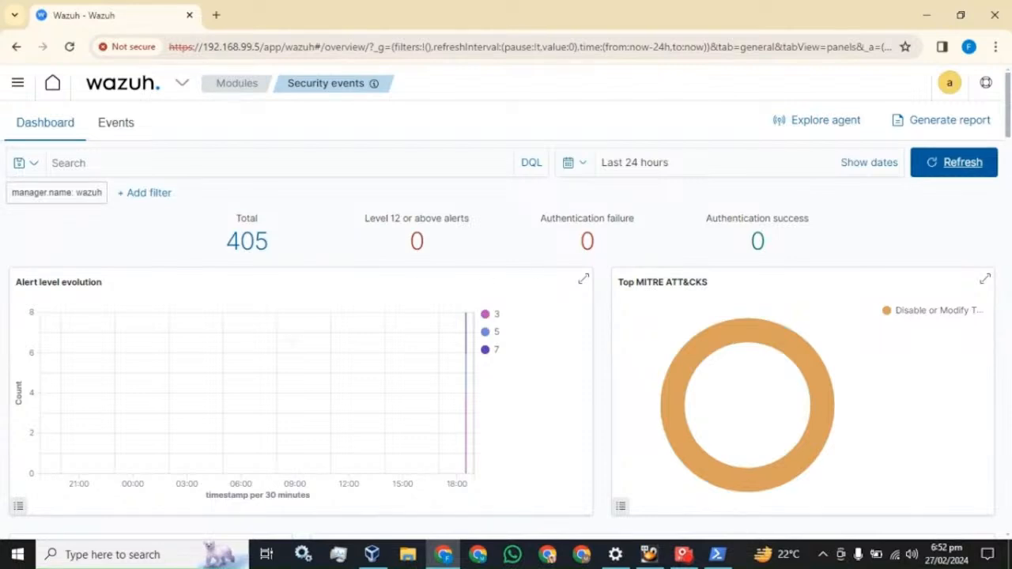
scroll(293, 348, down, 6)
scroll(292, 348, down, 2)
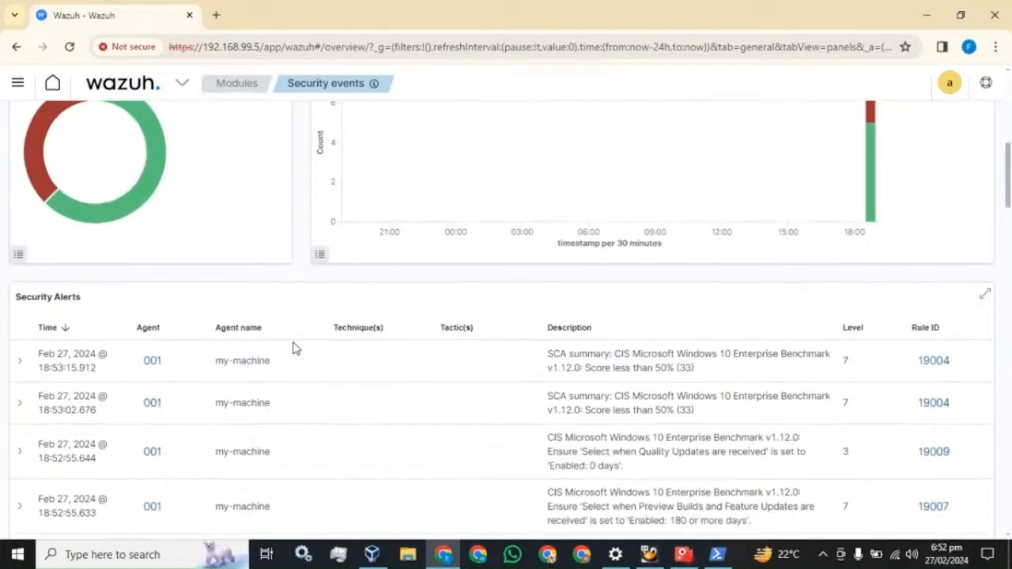
scroll(293, 349, down, 3)
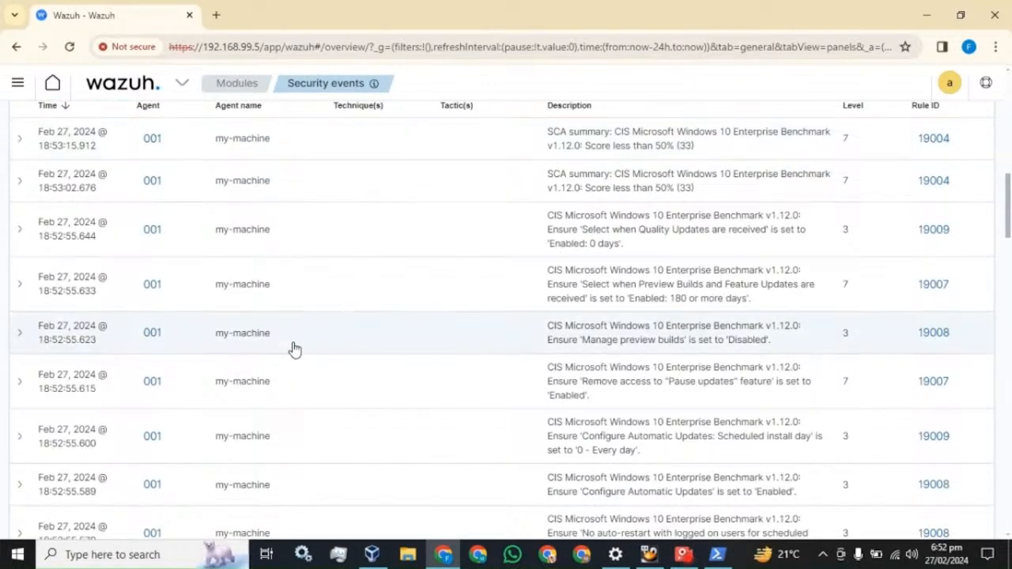
scroll(293, 349, up, 10)
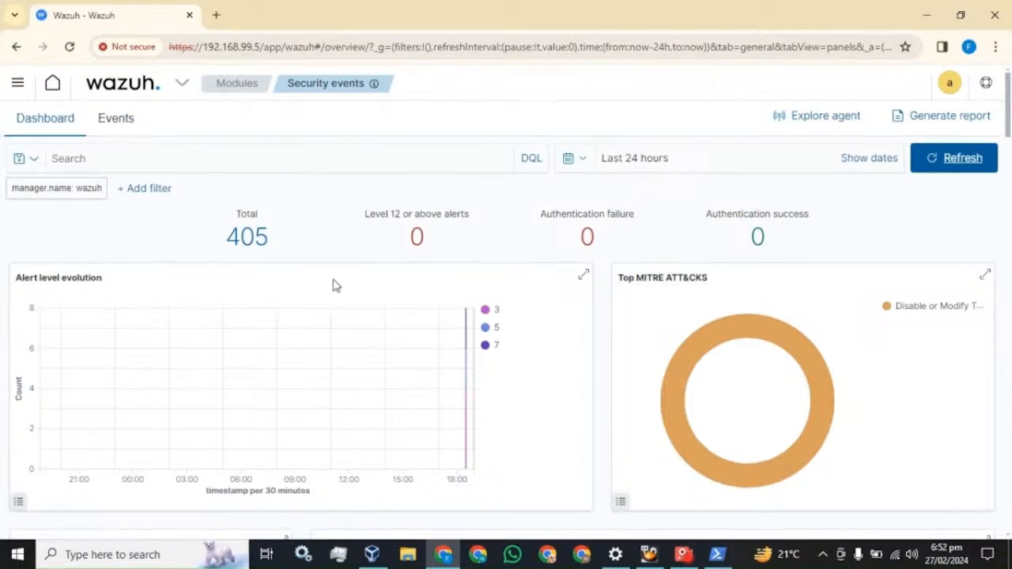
scroll(335, 285, down, 6)
scroll(334, 285, down, 1)
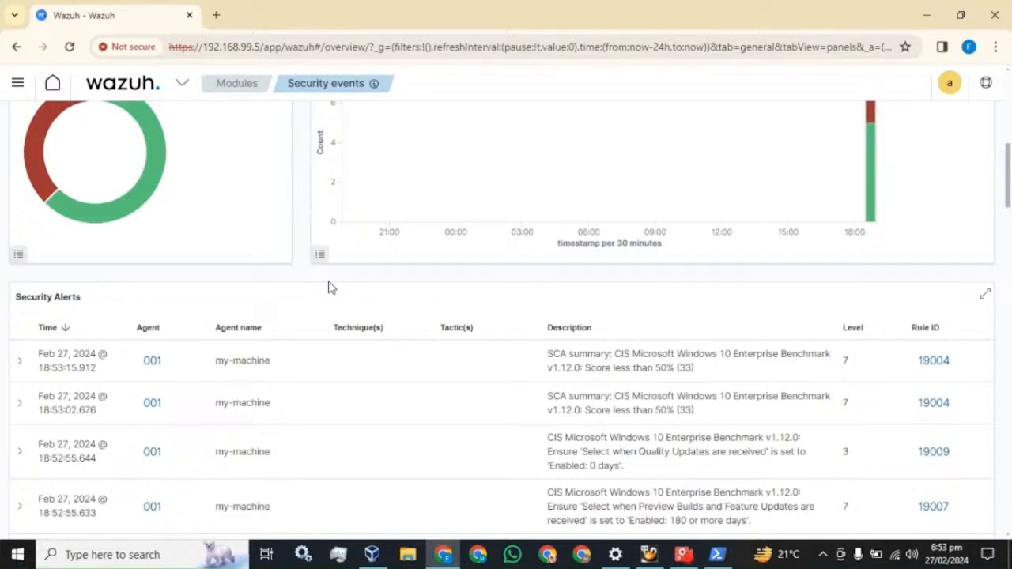
click(18, 85)
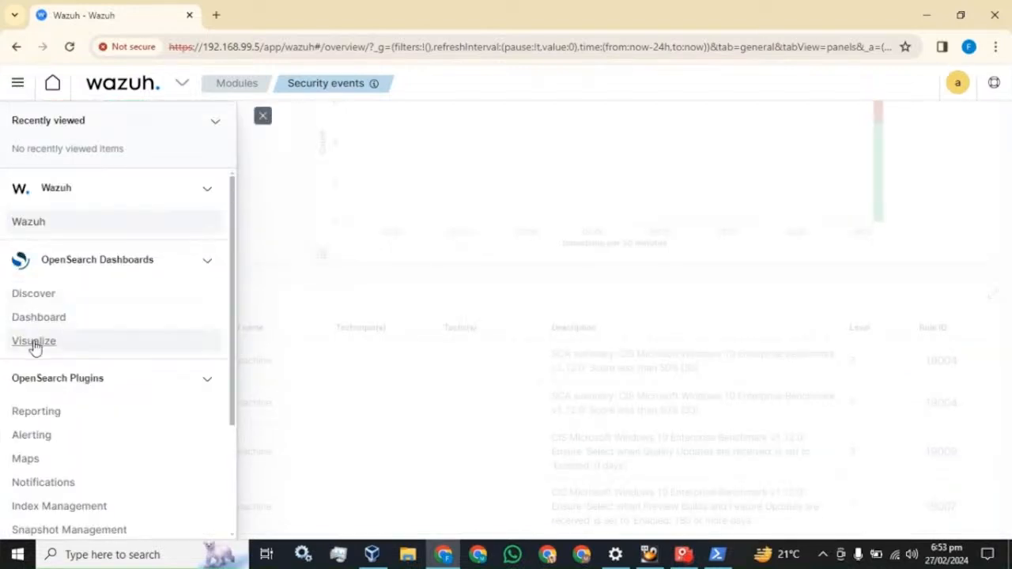
In Discover, add a new filter on the agent.name field and open its operator list
click(36, 295)
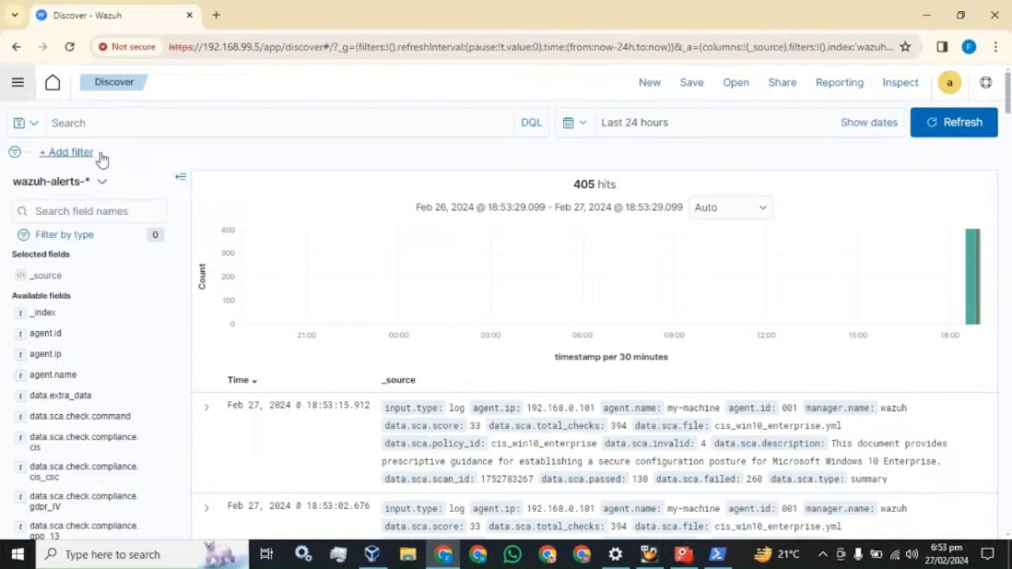
click(77, 158)
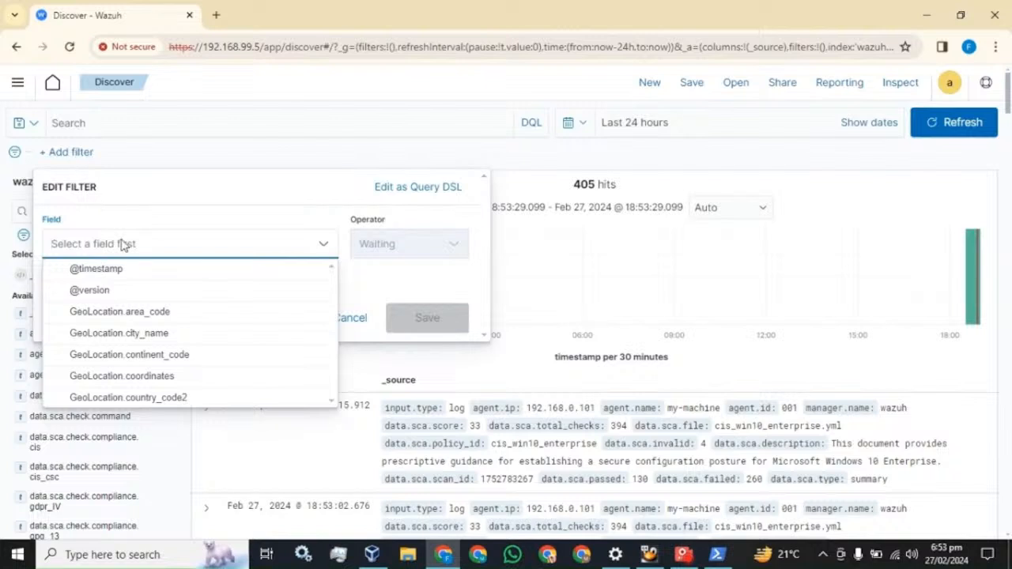
text(age)
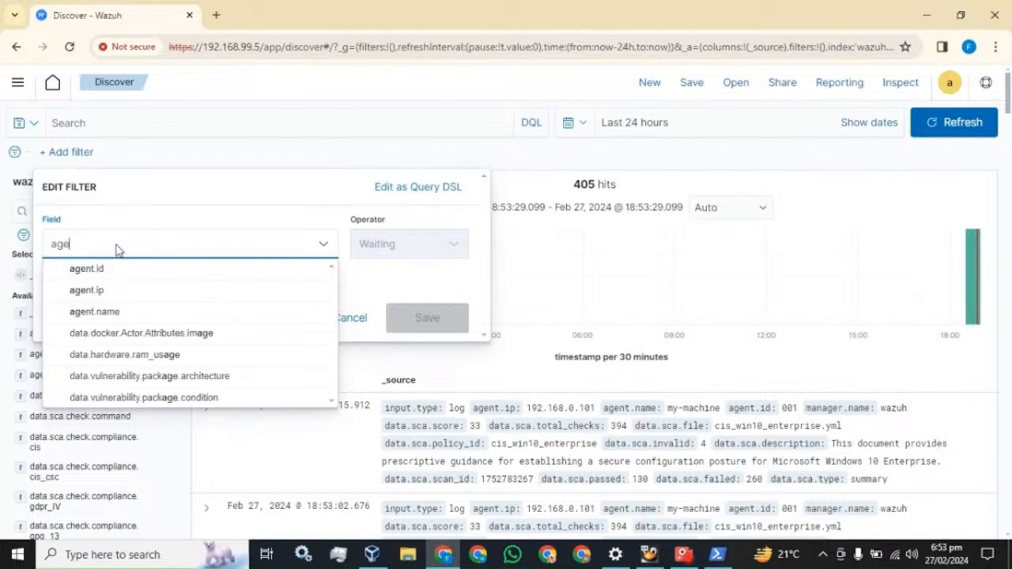
click(103, 318)
click(423, 245)
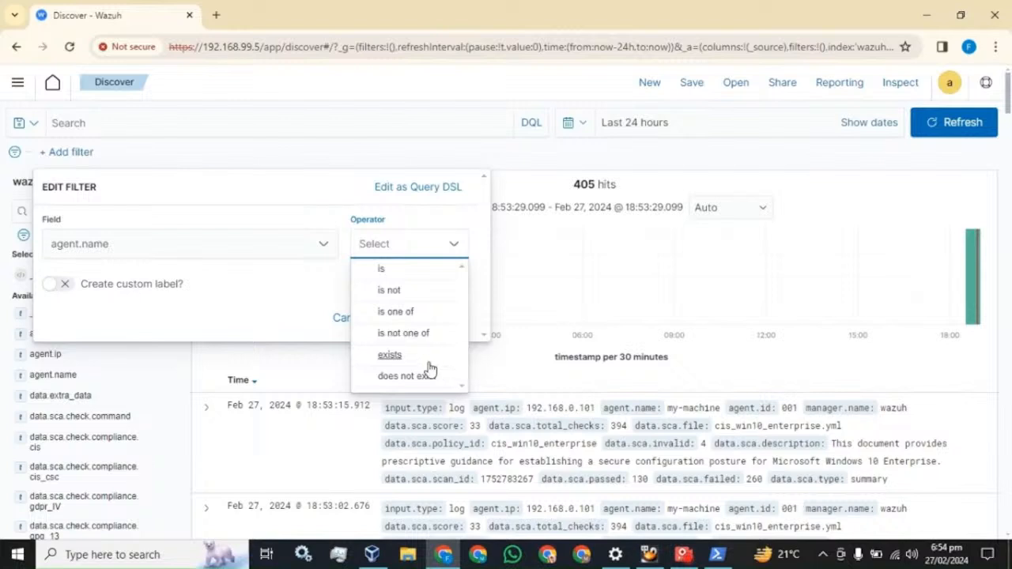
Filter the Discover alerts to agent.name is my-machine
click(387, 270)
click(238, 296)
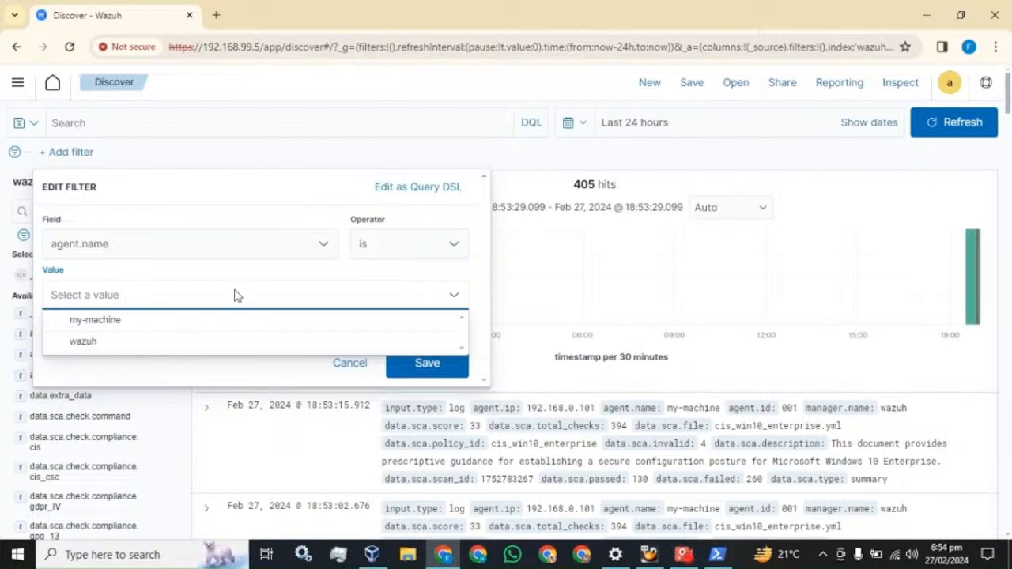
click(95, 320)
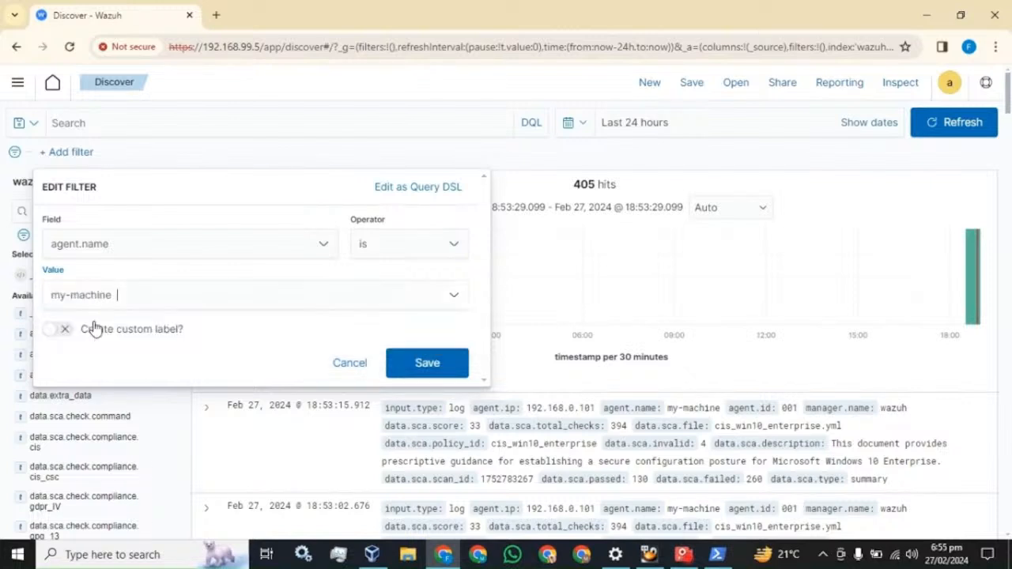
click(428, 364)
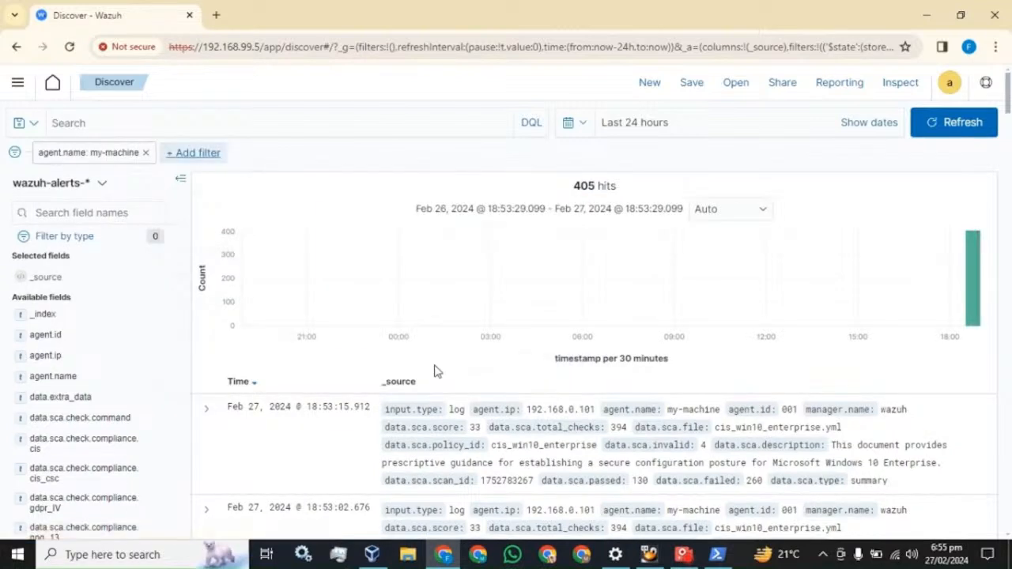
Dismiss Chrome's password warning and check the time-range quick-select before searching field names
click(636, 252)
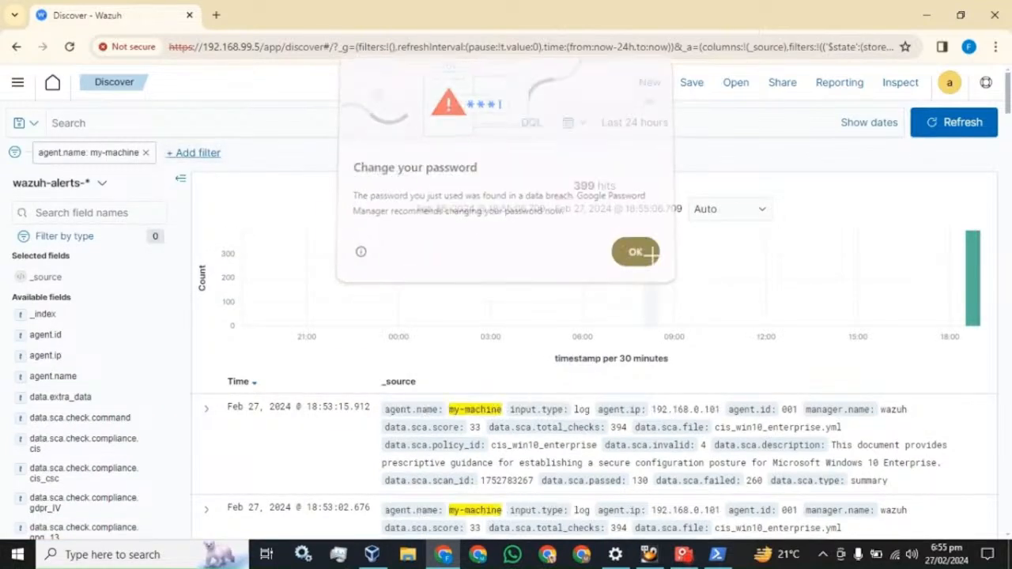
click(583, 125)
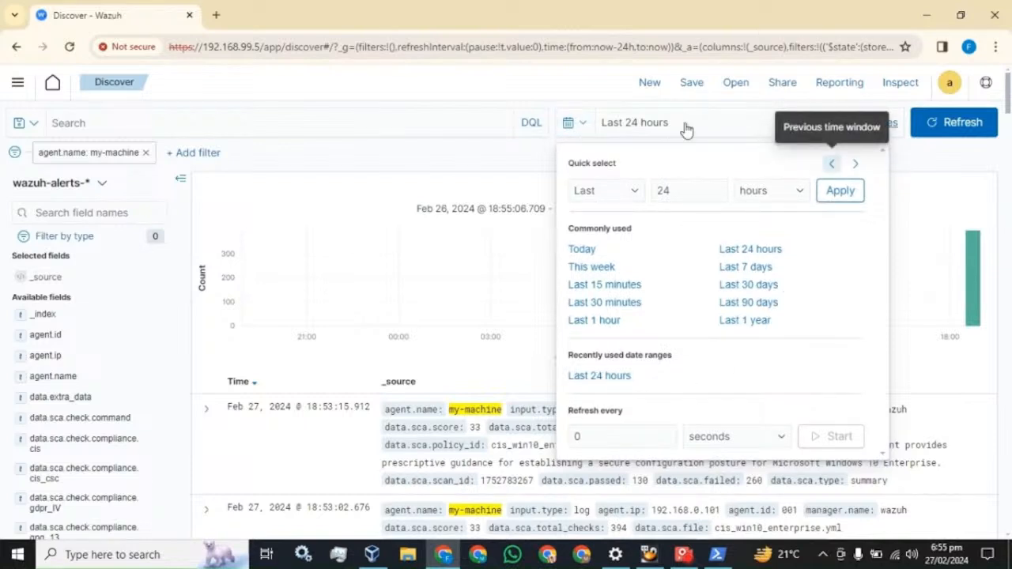
click(601, 140)
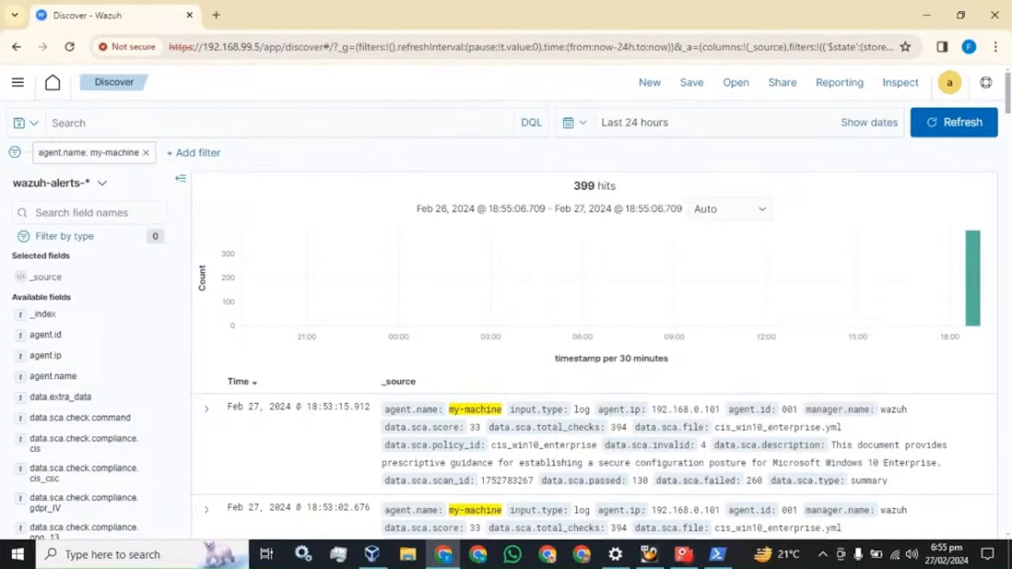
scroll(465, 443, down, 2)
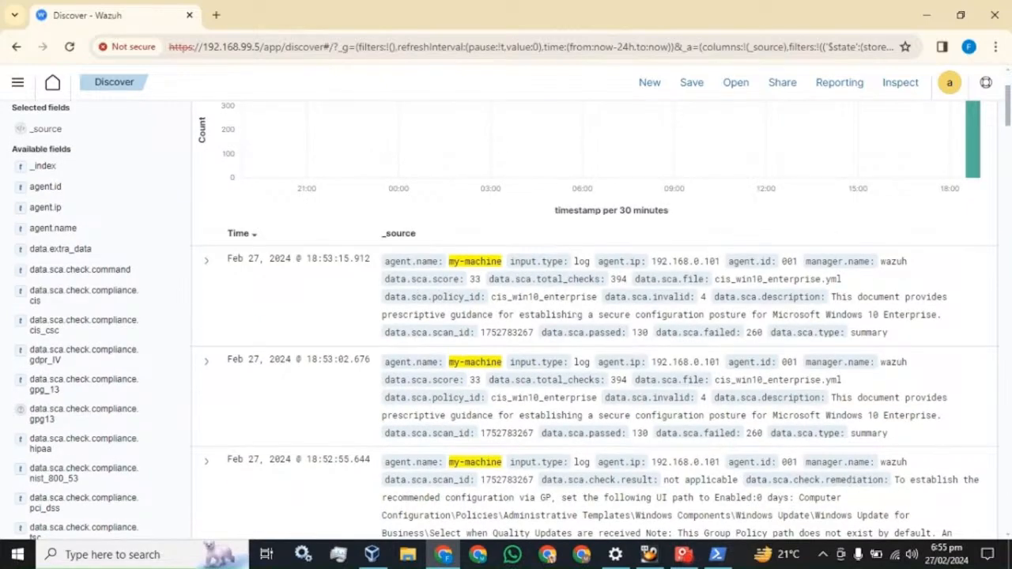
scroll(361, 329, up, 2)
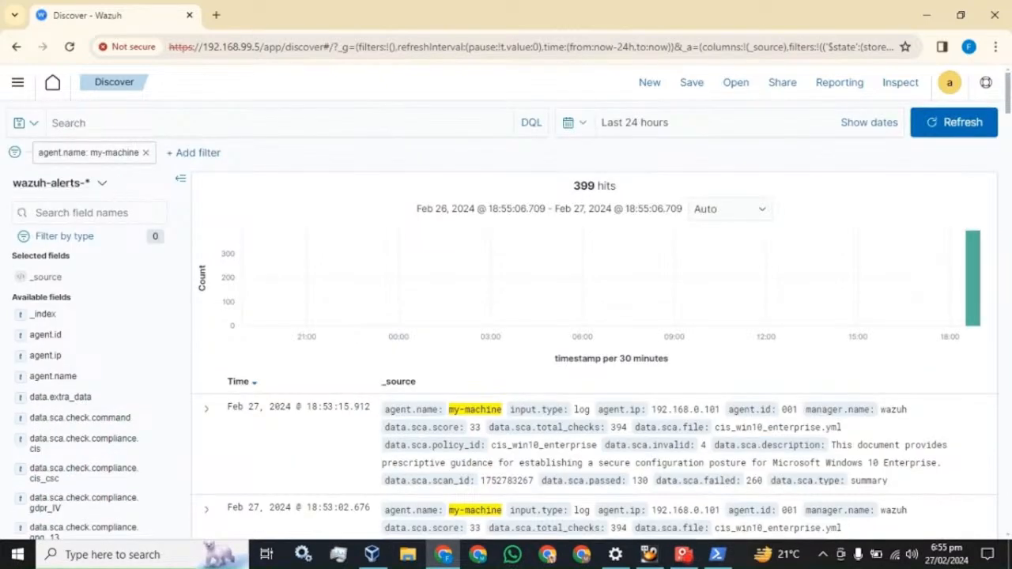
click(89, 213)
Search fields for 'agent' and add agent.name as a table column
text(agent)
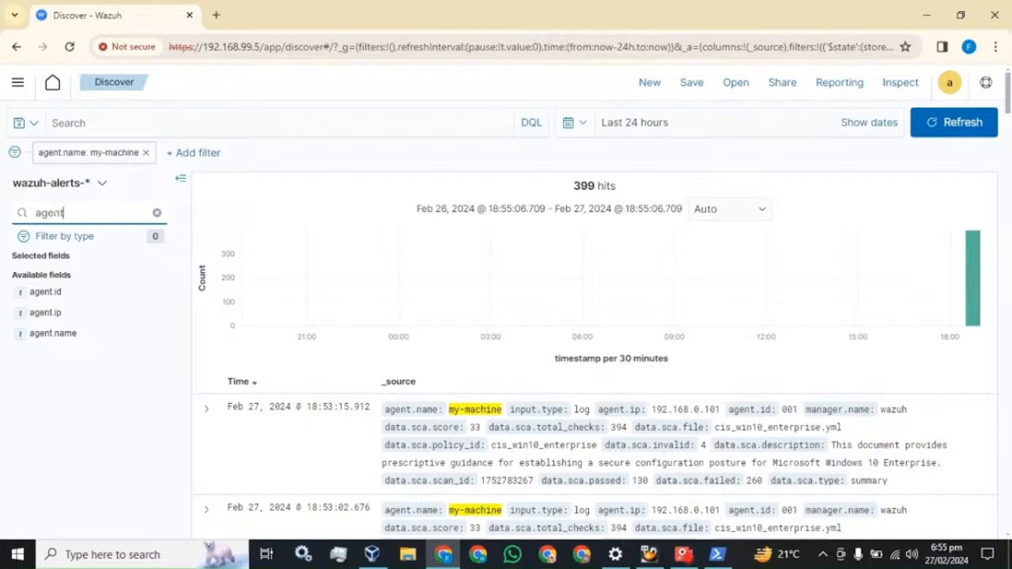
click(49, 334)
click(154, 335)
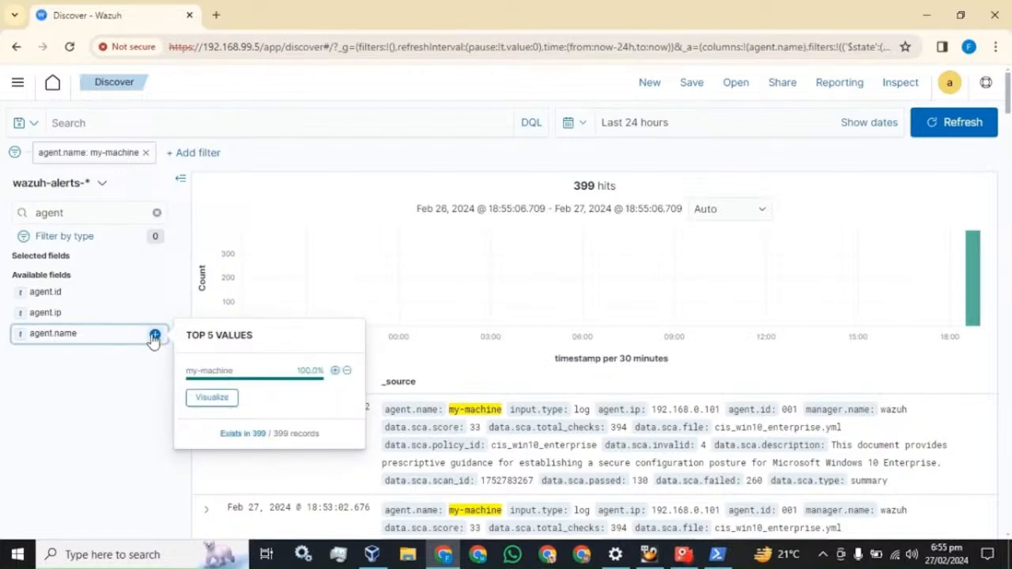
scroll(450, 457, down, 2)
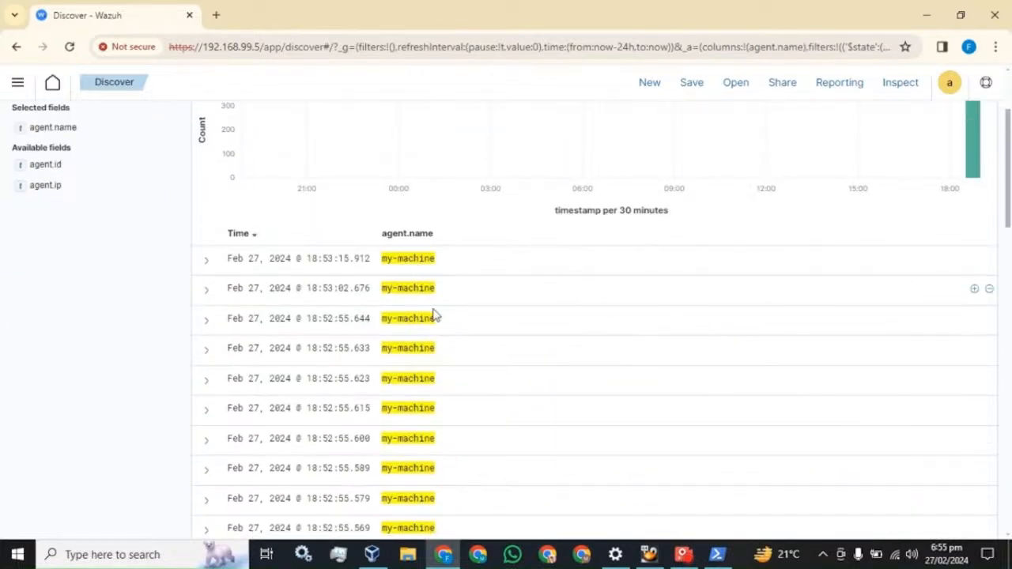
scroll(438, 362, up, 2)
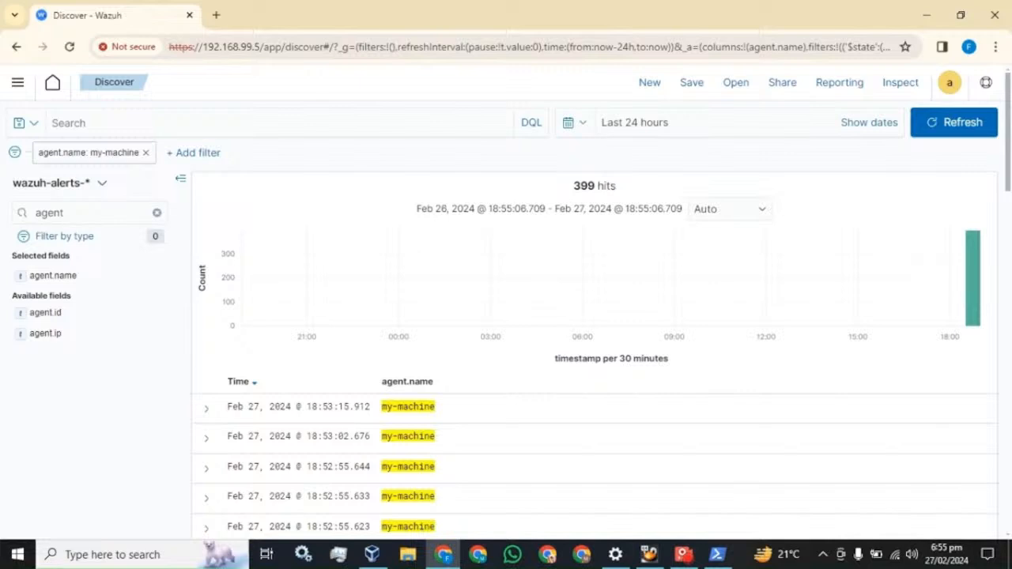
Add rule.description and rule.id as table columns via field searches 'des' and 'rul'
click(156, 213)
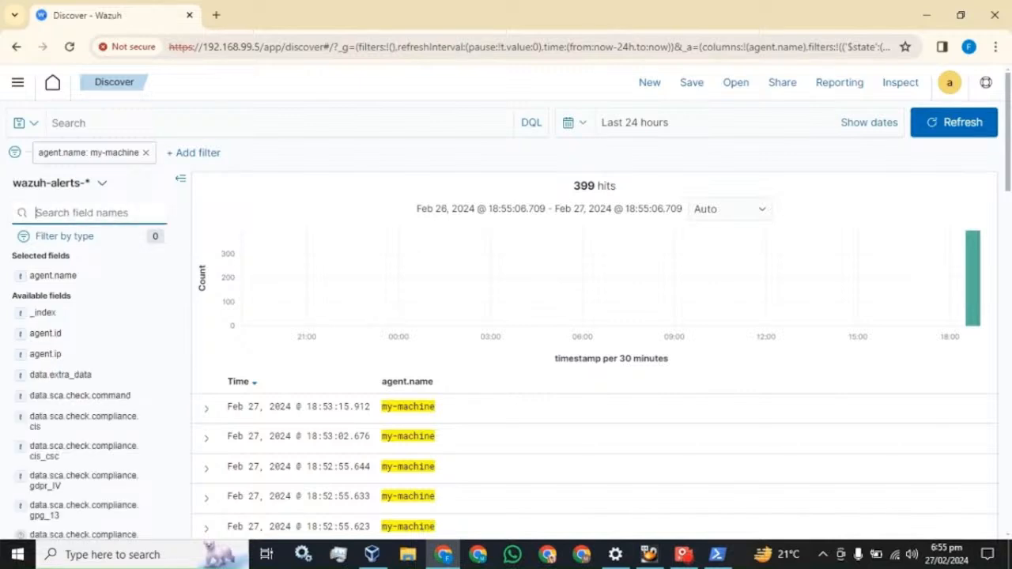
text(des)
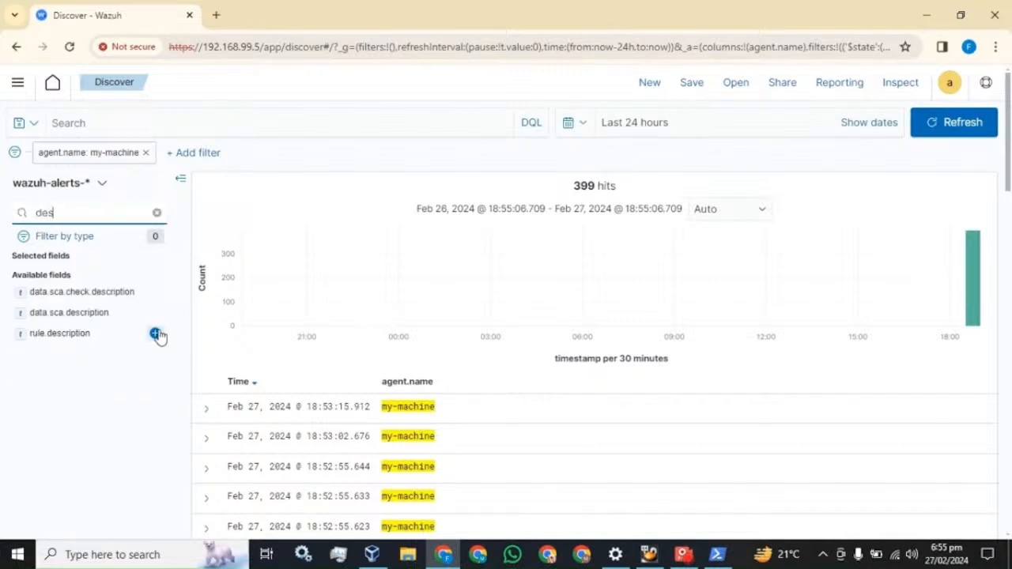
click(156, 334)
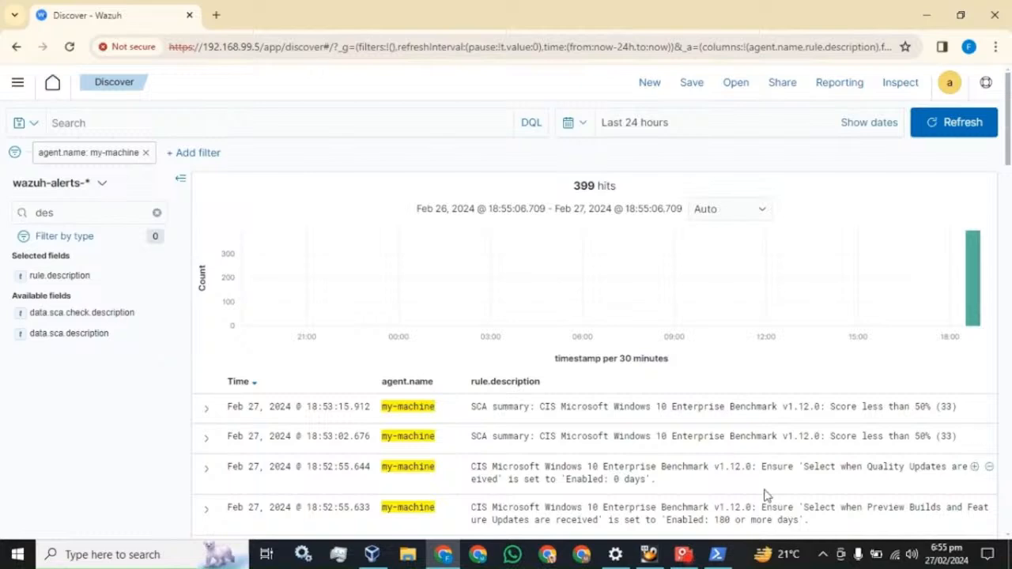
scroll(740, 478, down, 2)
scroll(739, 478, up, 2)
click(157, 213)
text(rul)
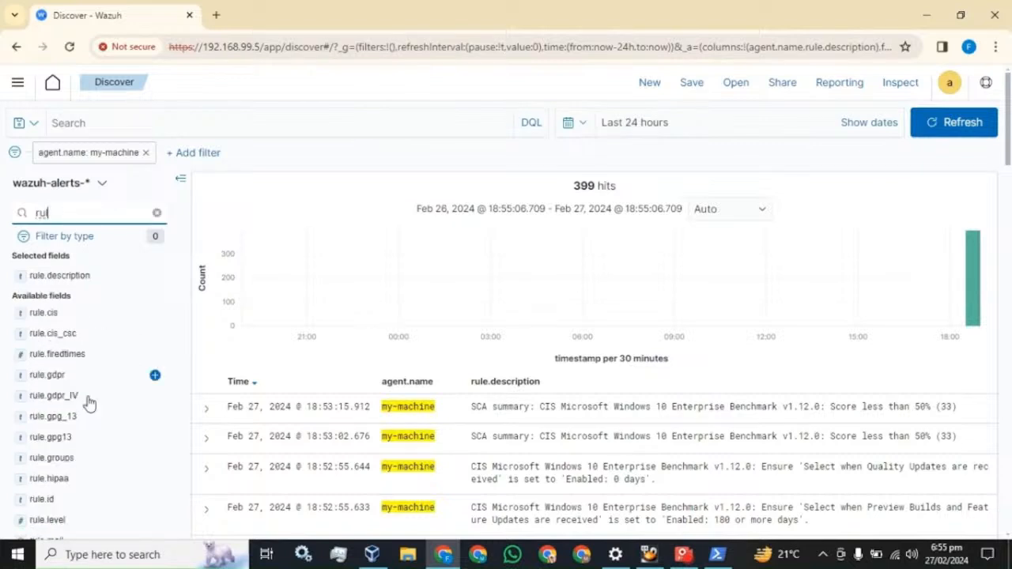
click(155, 503)
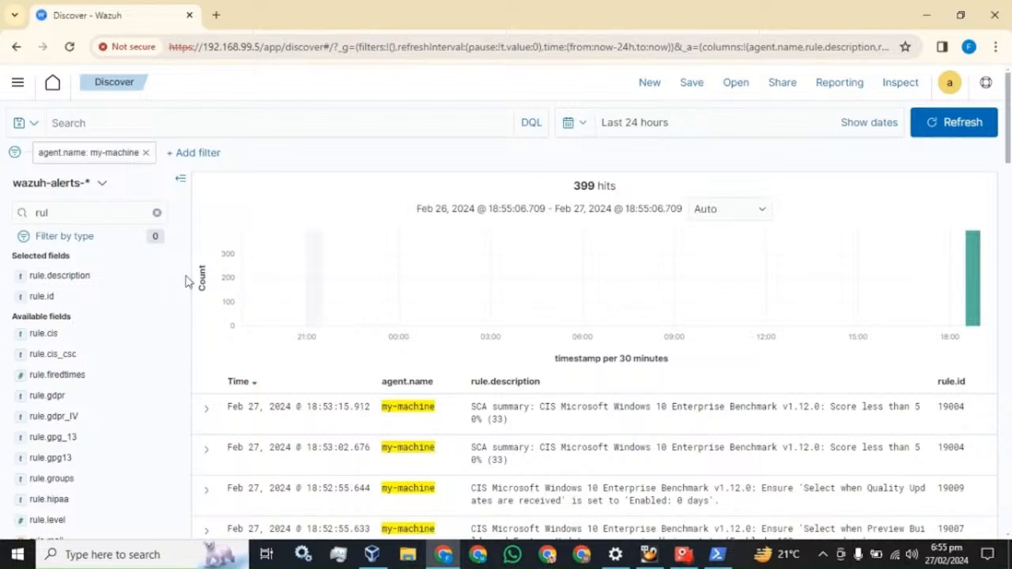
Try searching fields for 'event', find no match, and clear the search
click(157, 212)
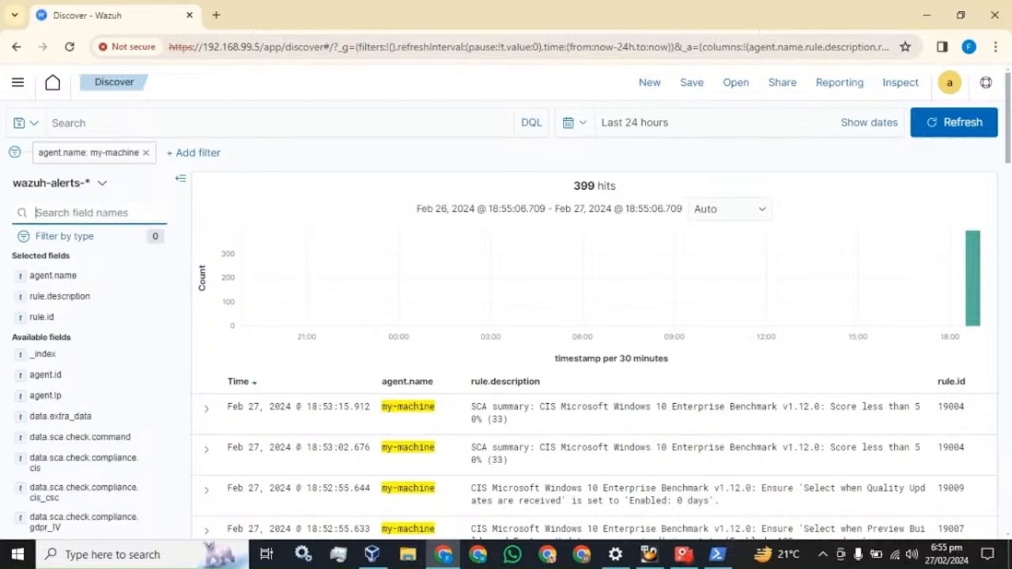
text(even)
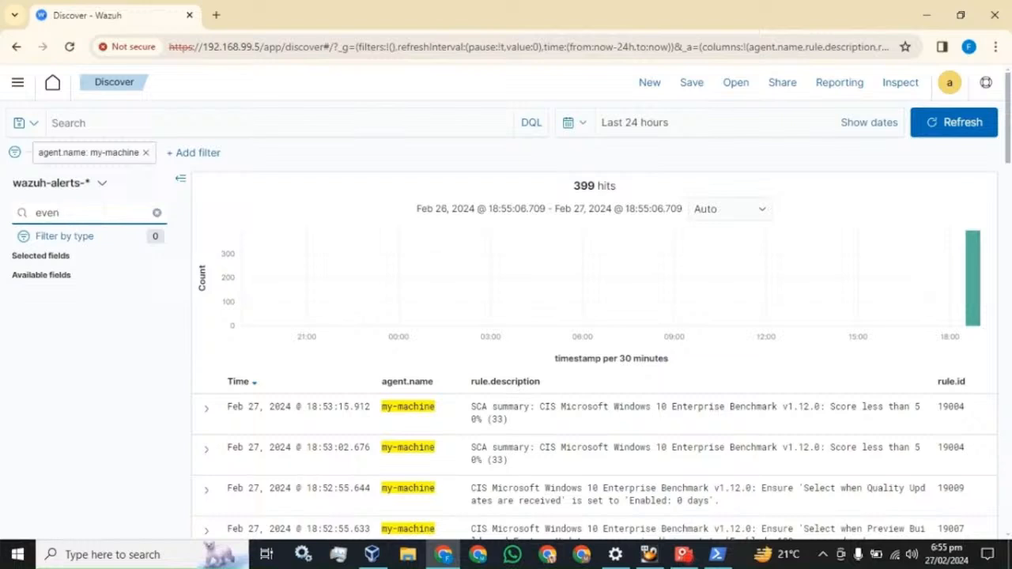
text(tIS)
key(BackSpace)
key(BackSpace)
key(BackSpace)
key(BackSpace)
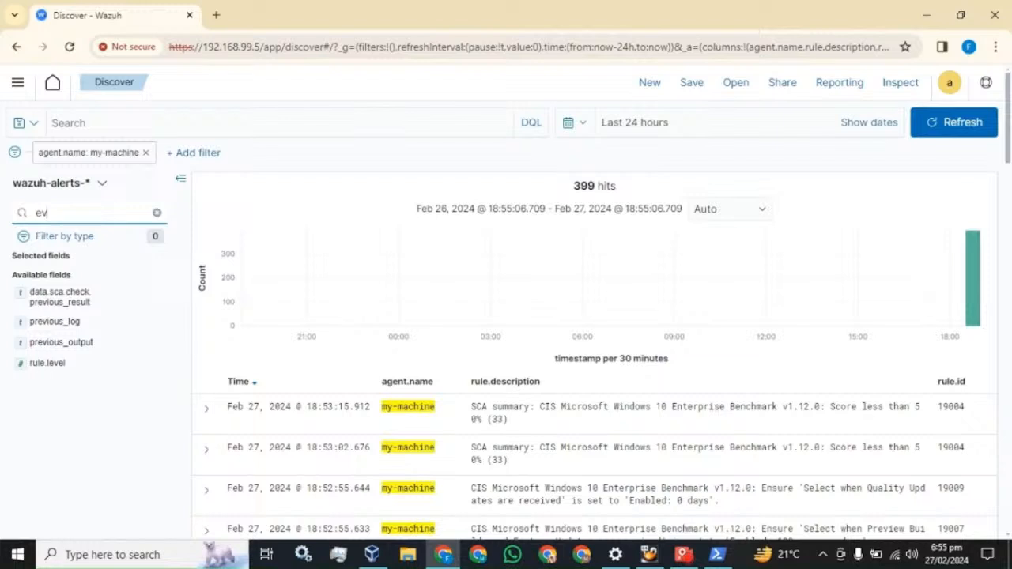
key(BackSpace)
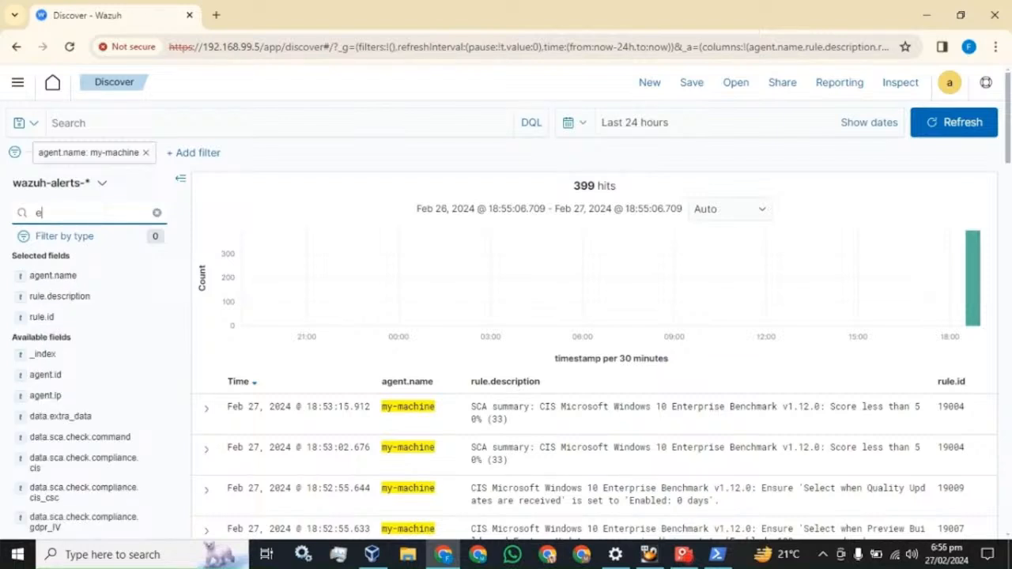
key(BackSpace)
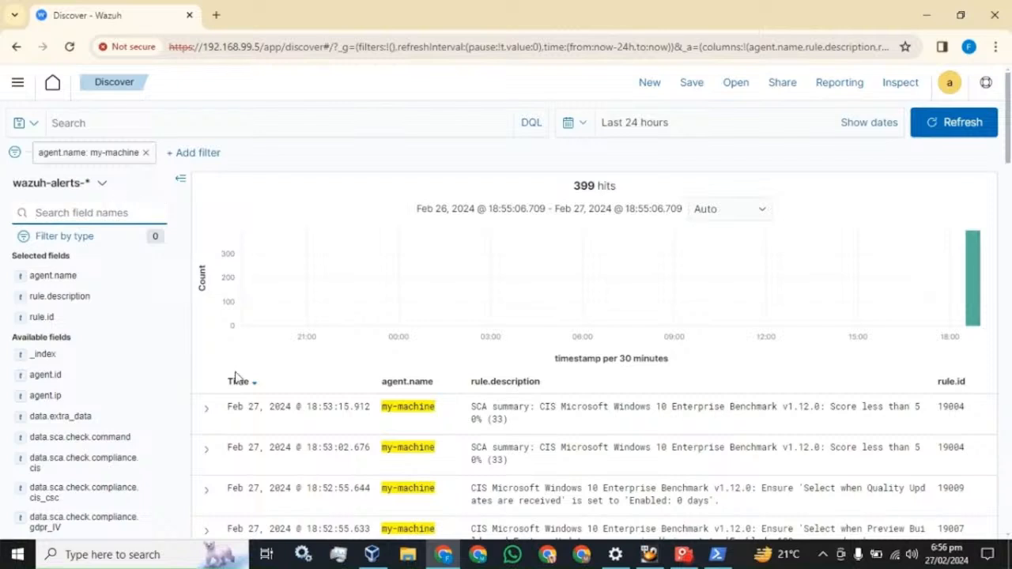
click(208, 408)
scroll(320, 396, down, 3)
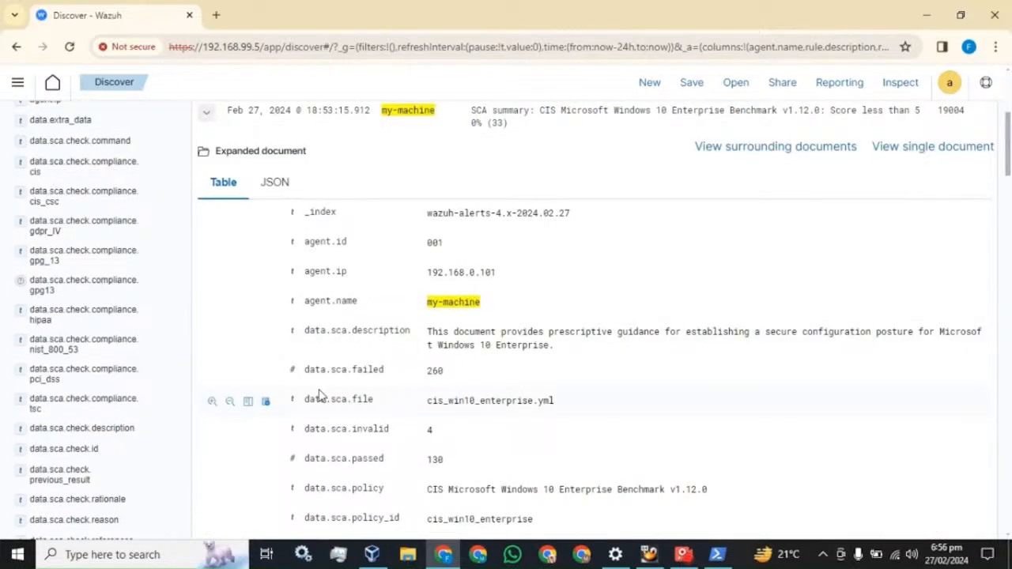
scroll(320, 396, down, 3)
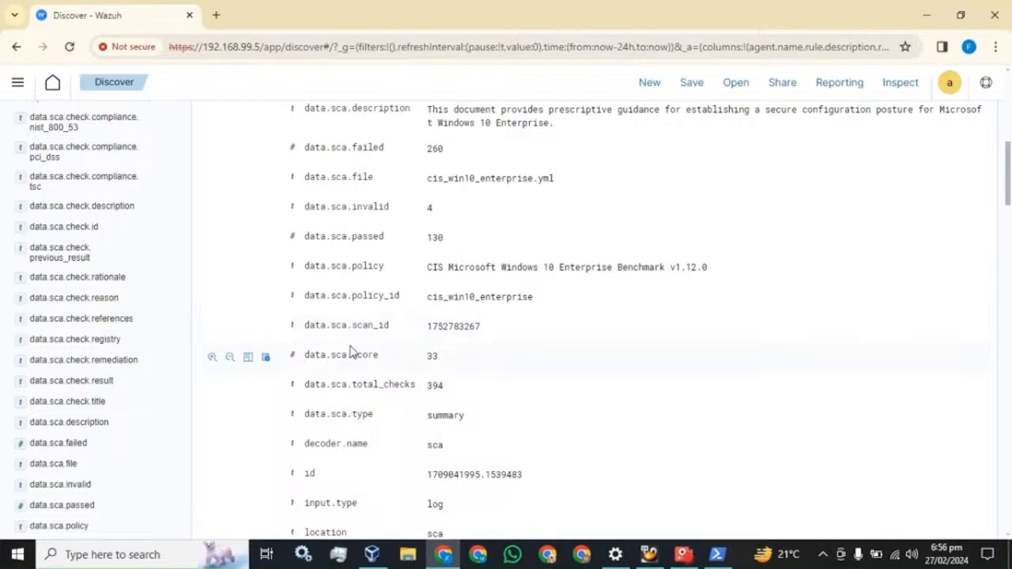
scroll(351, 354, down, 3)
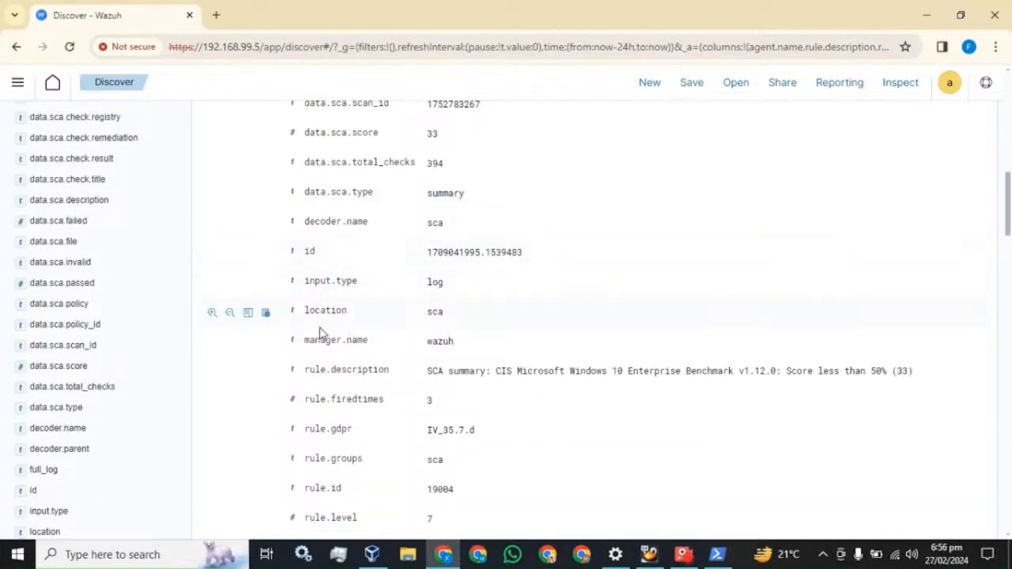
scroll(335, 372, down, 3)
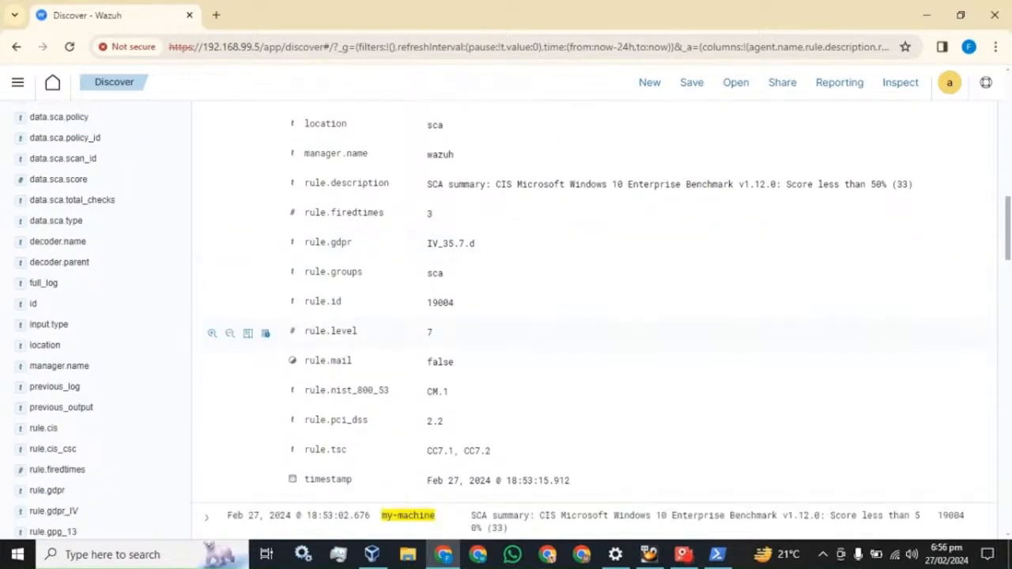
scroll(336, 372, up, 3)
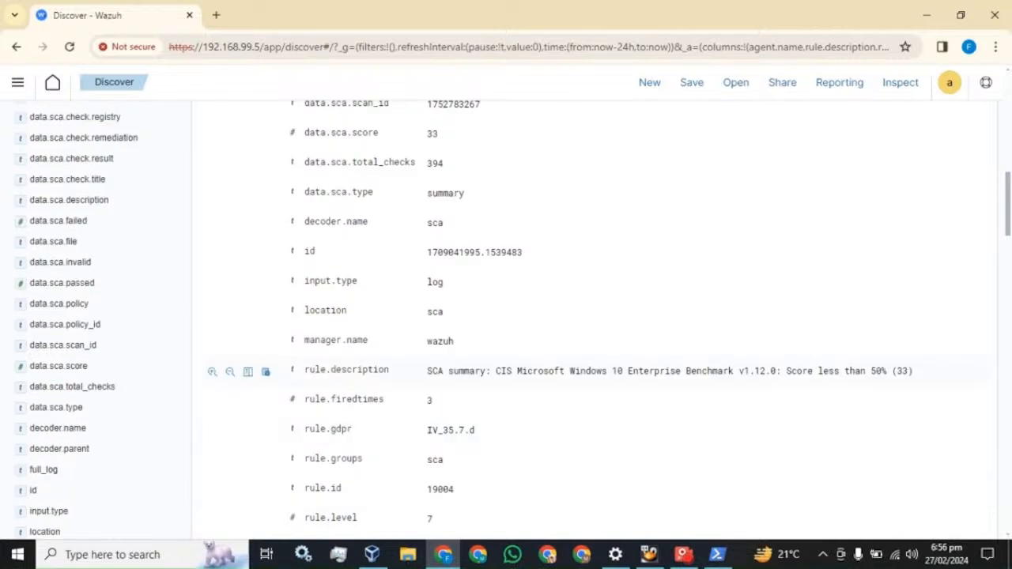
scroll(334, 380, up, 8)
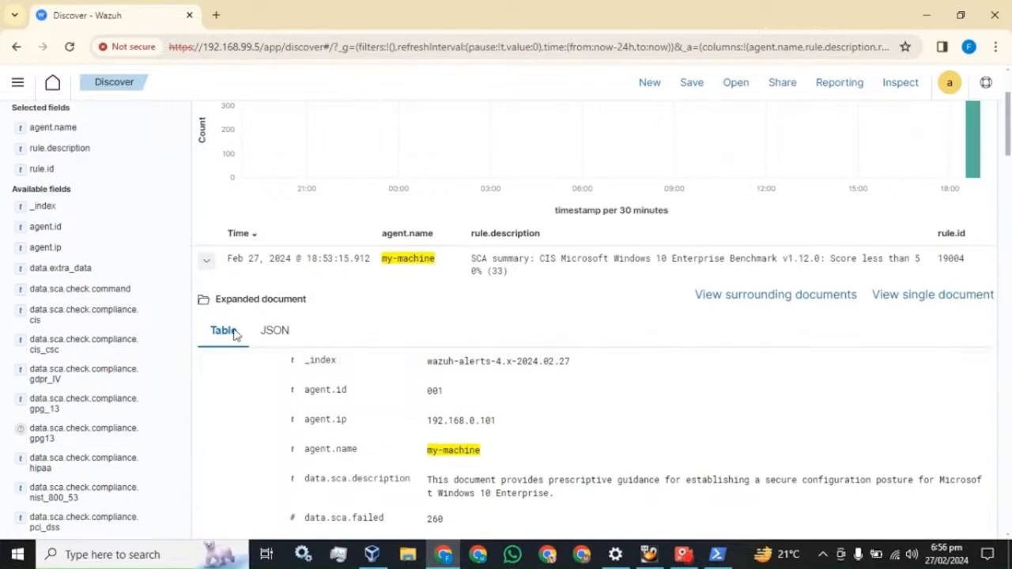
click(205, 261)
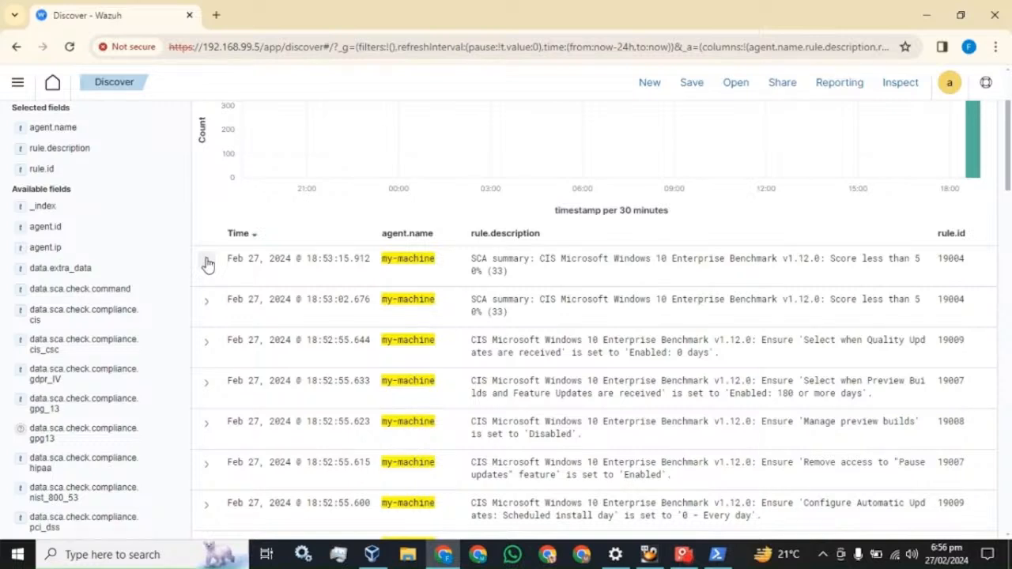
scroll(205, 263, up, 3)
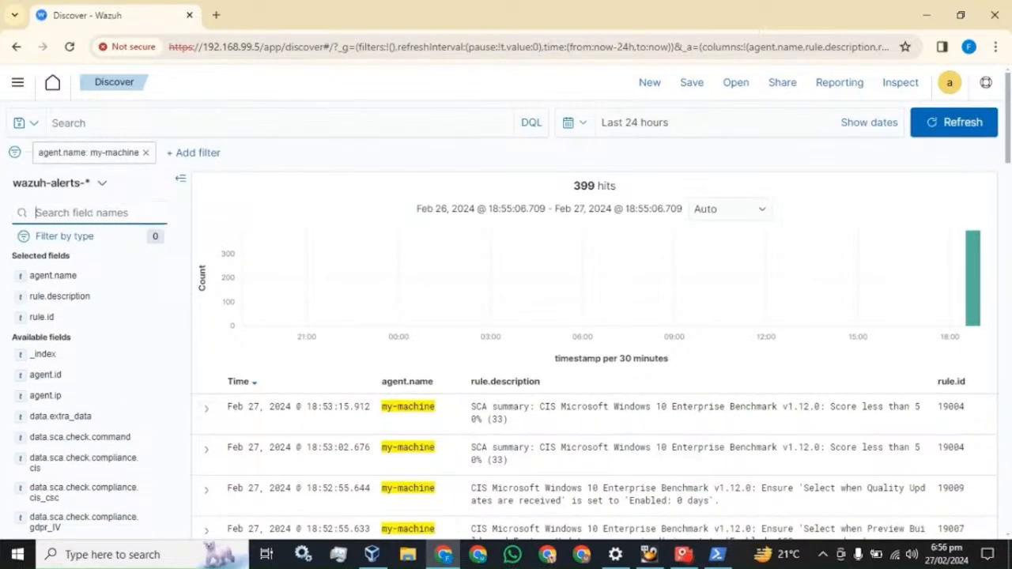
text(rule)
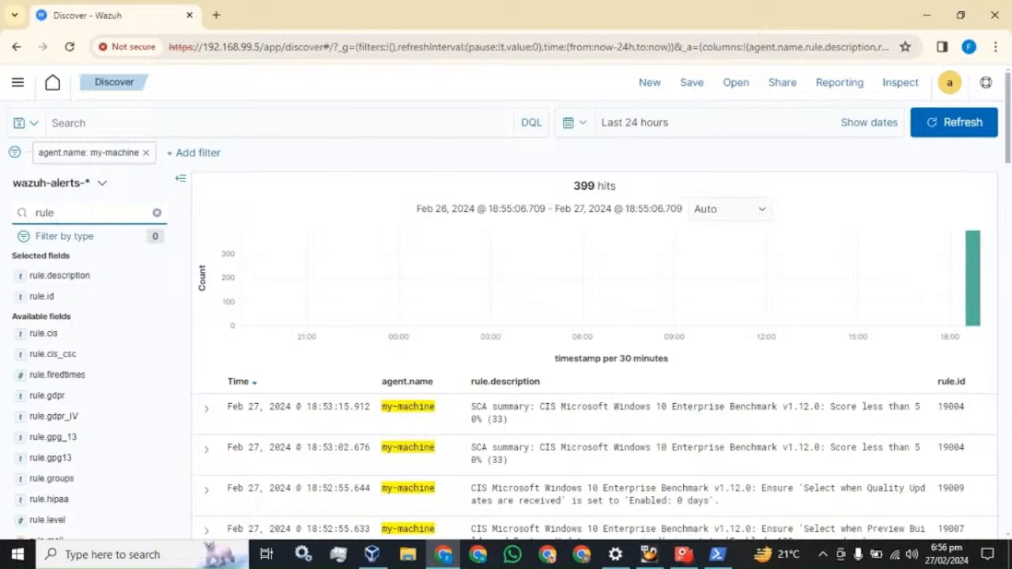
text(.)
scroll(102, 292, down, 4)
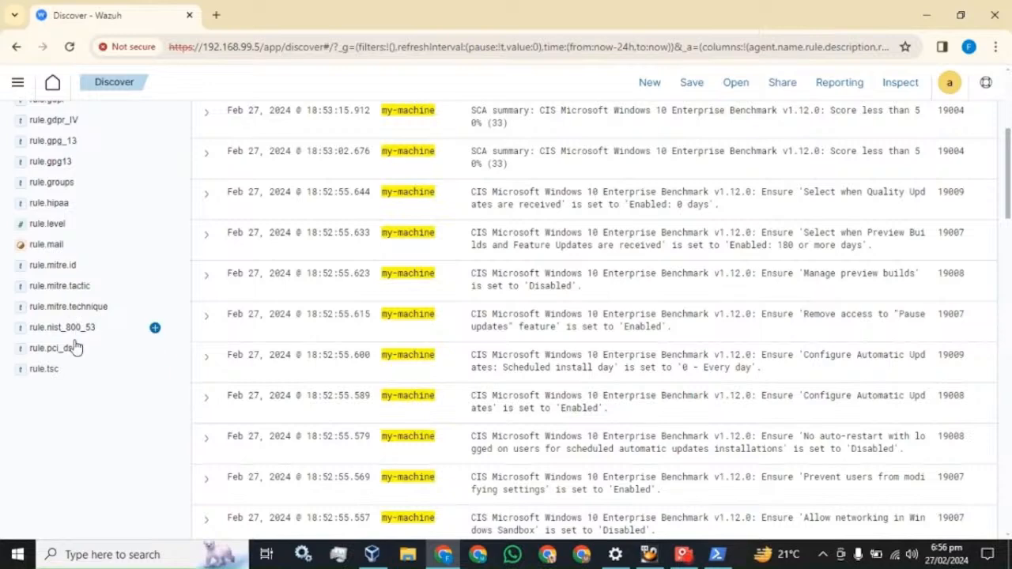
scroll(77, 375, up, 5)
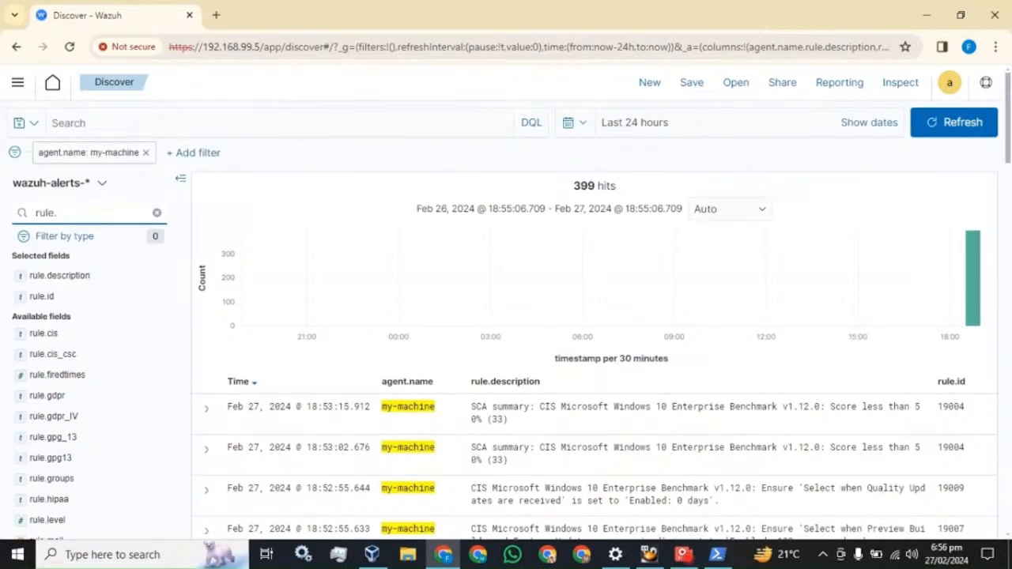
click(157, 213)
text(eve)
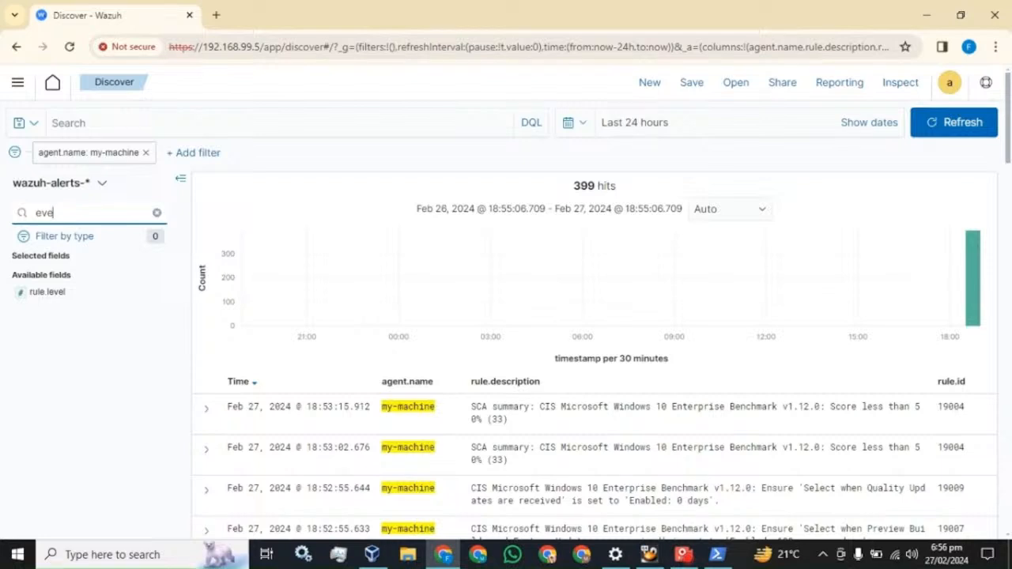
key(BackSpace)
key(BackSpace)
key(BackSpace)
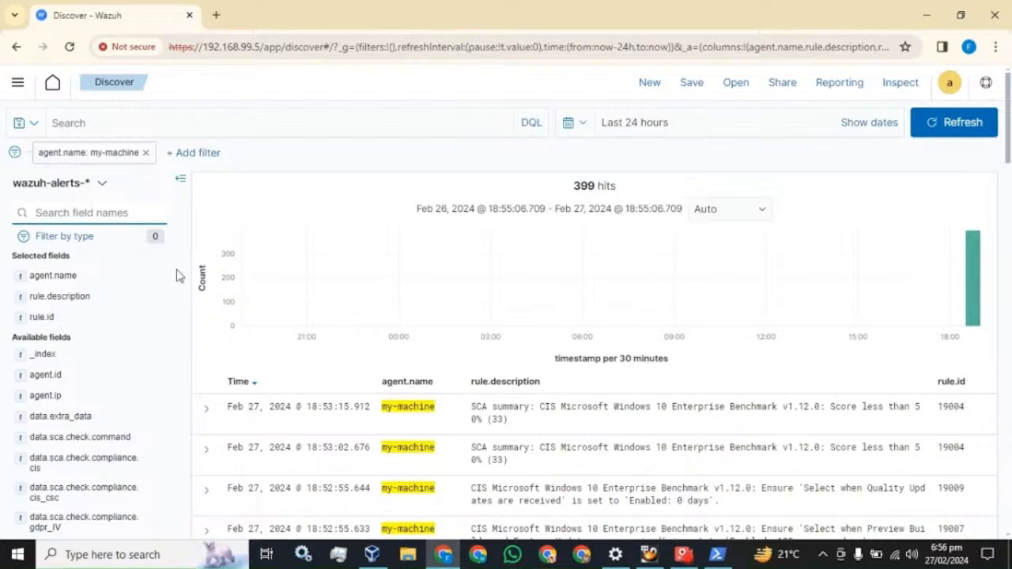
Browse to C:\Program Files (x86)\ossec-agent and open the ossec configuration file in Notepad
click(408, 556)
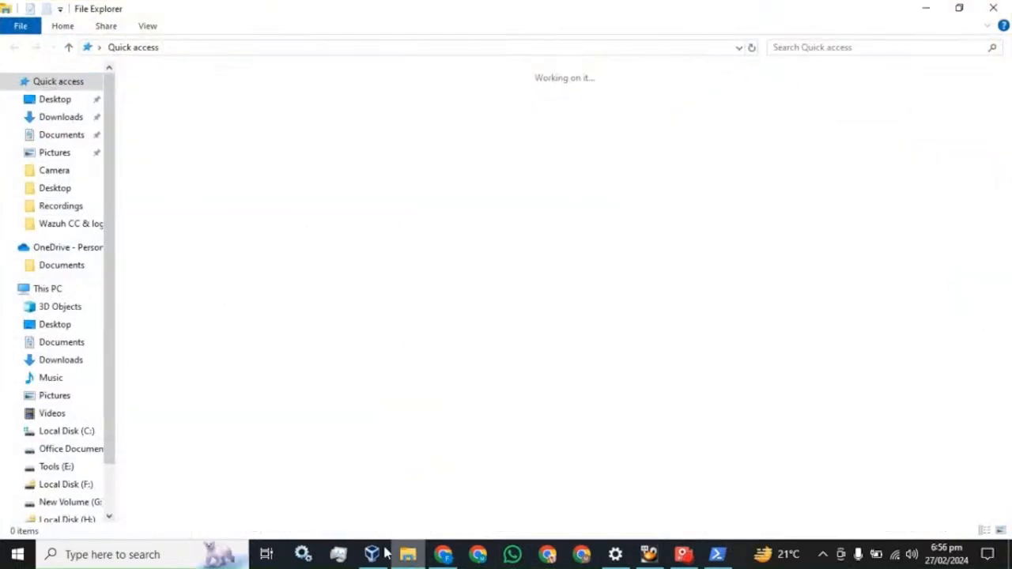
click(46, 289)
click(8, 289)
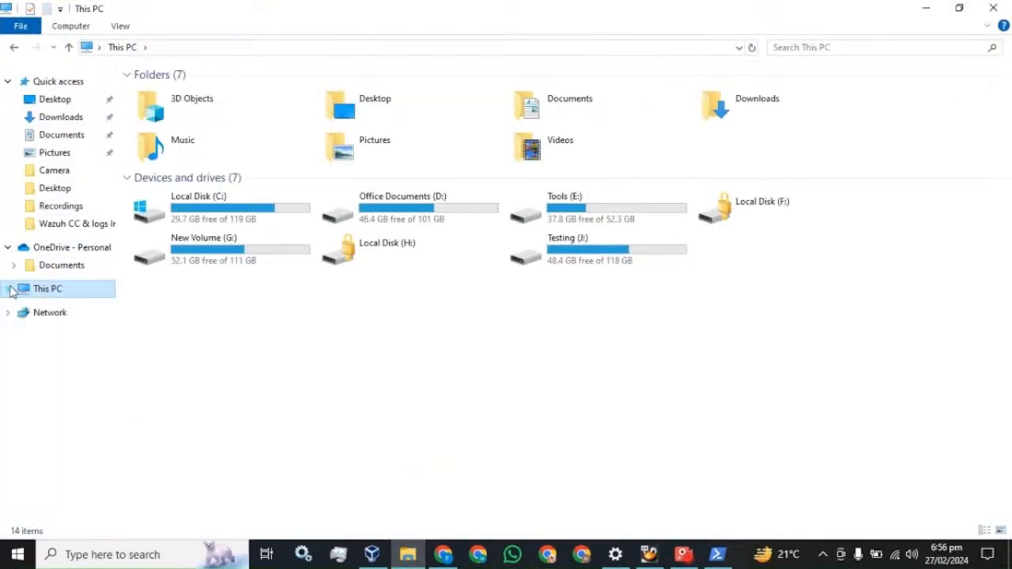
click(8, 82)
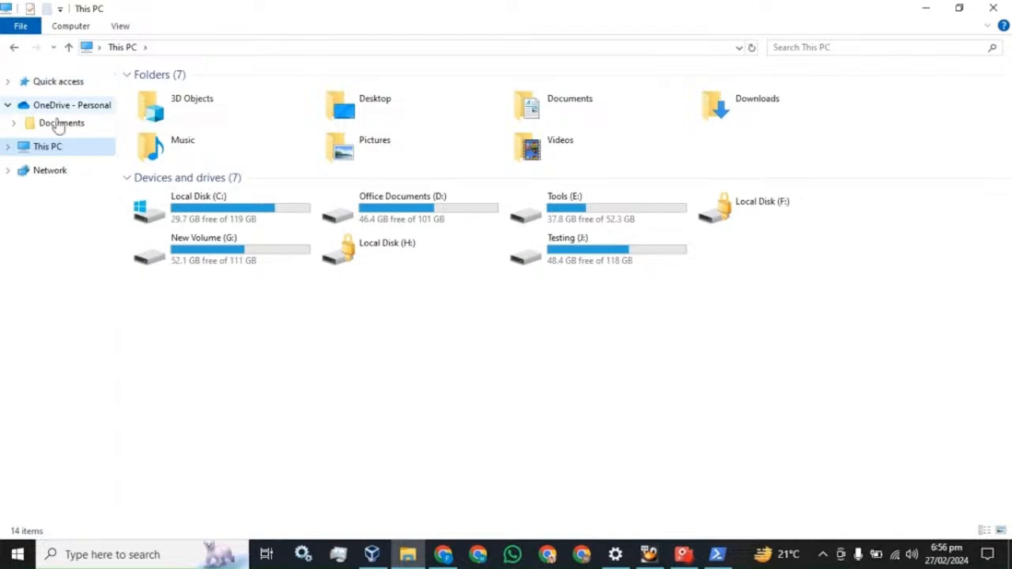
double_click(199, 218)
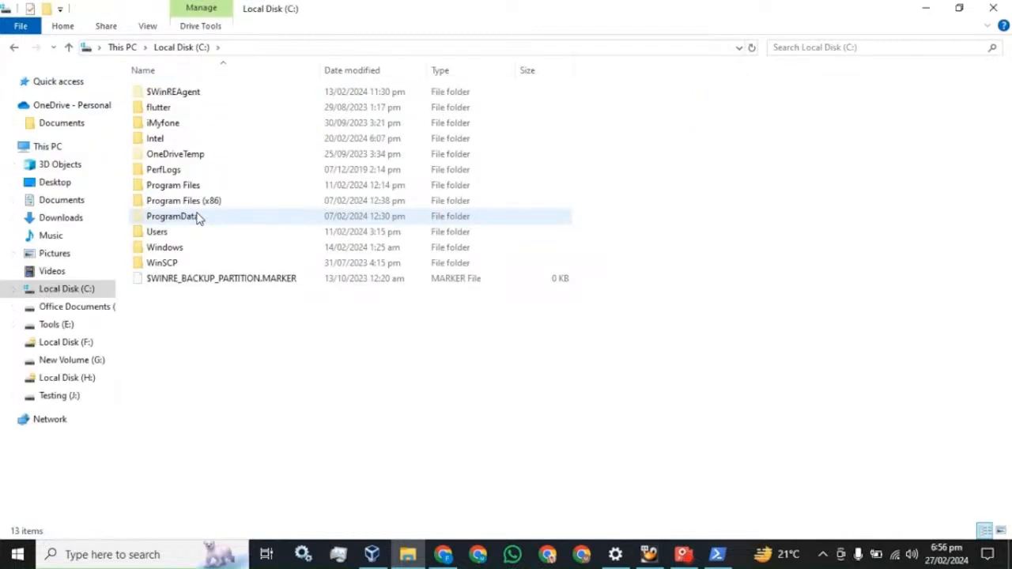
double_click(211, 203)
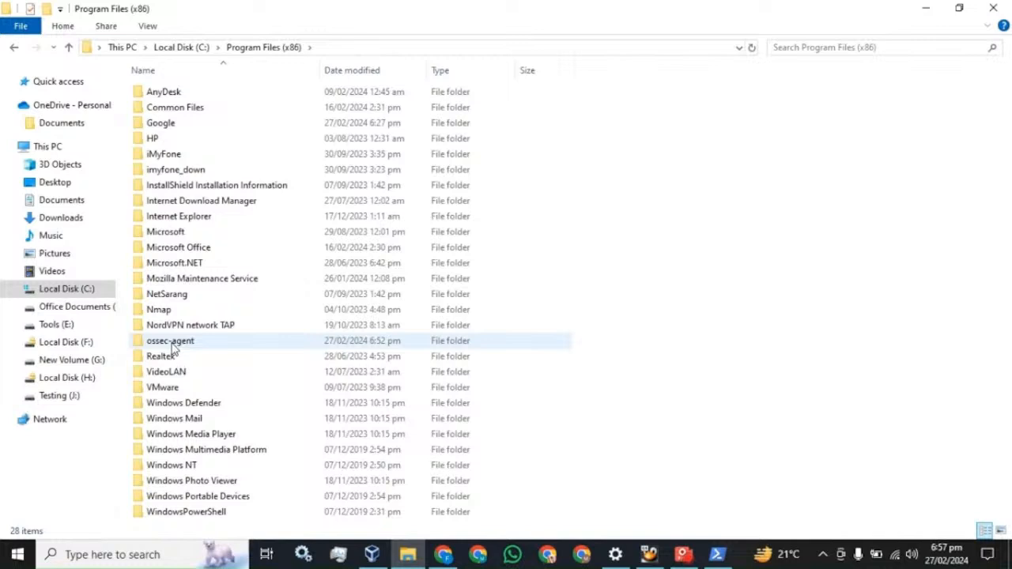
mouse_move(173, 349)
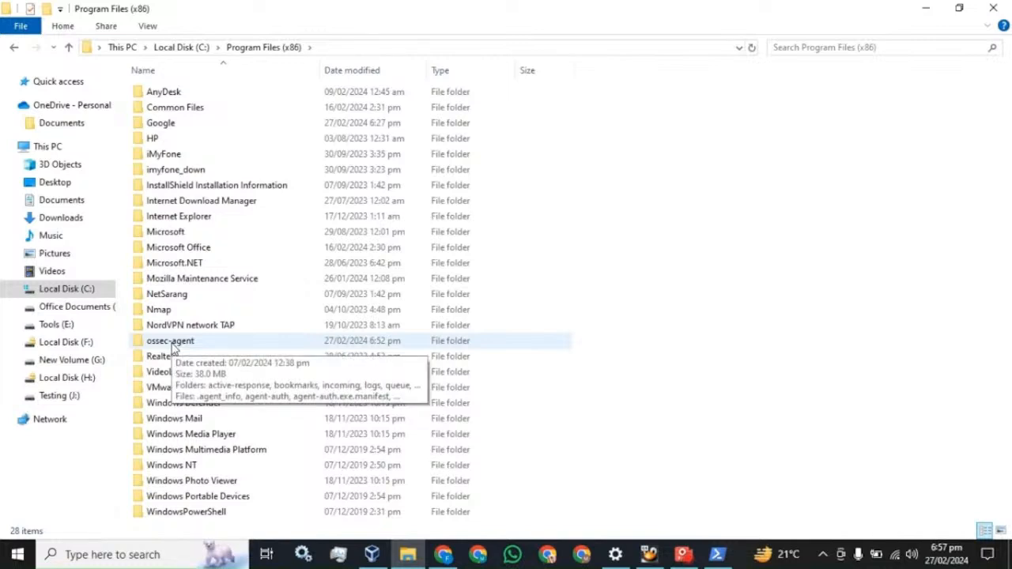
double_click(172, 344)
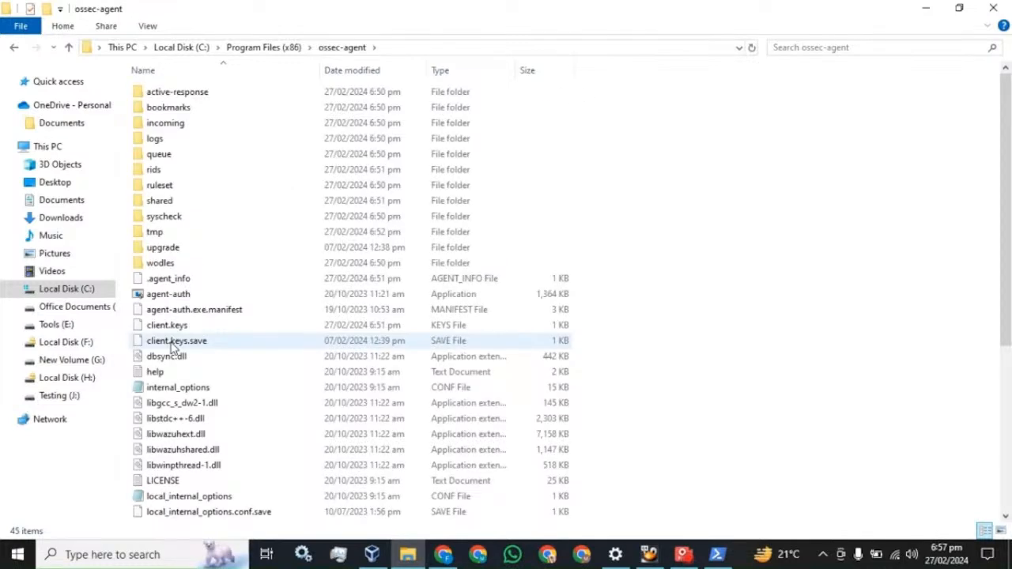
scroll(167, 356, down, 4)
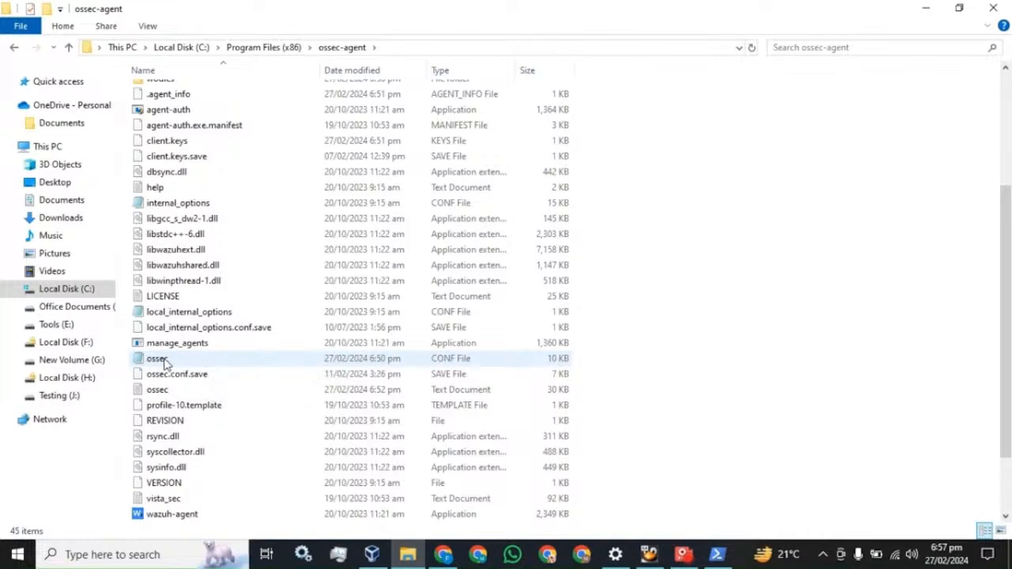
double_click(165, 360)
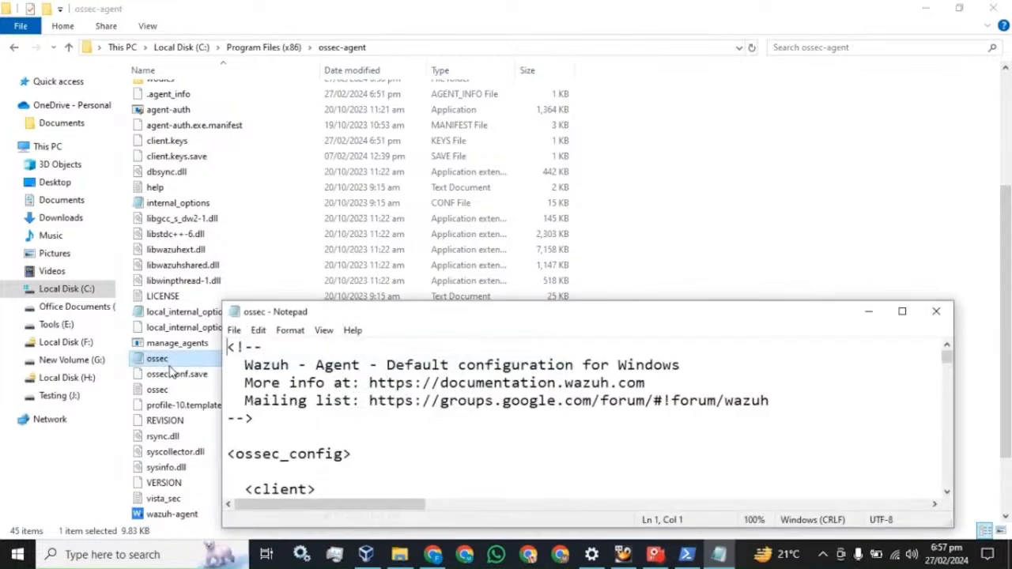
Maximize Notepad and select the Security eventchannel <localfile> block under Log analysis
click(902, 311)
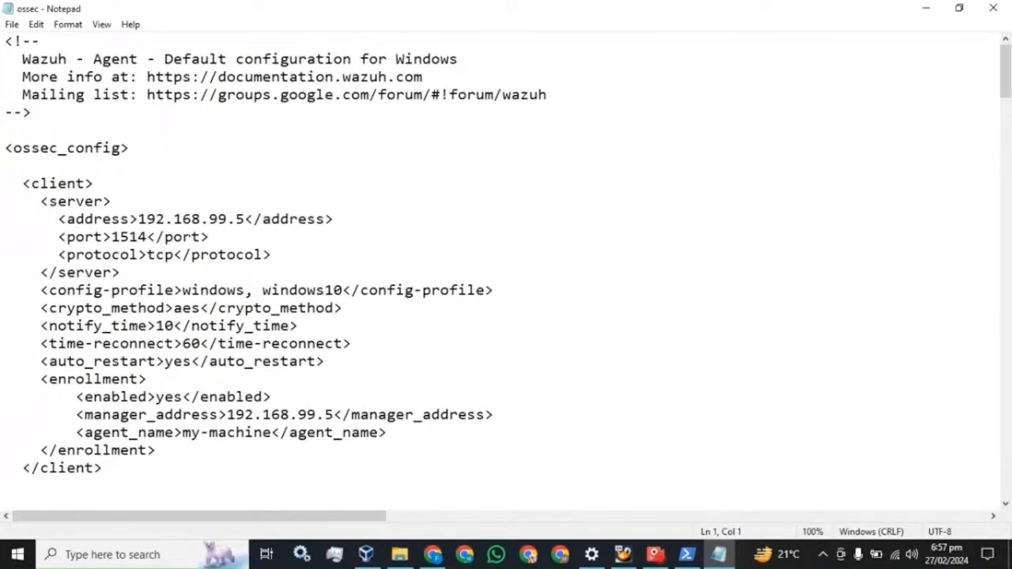
scroll(506, 269, down, 6)
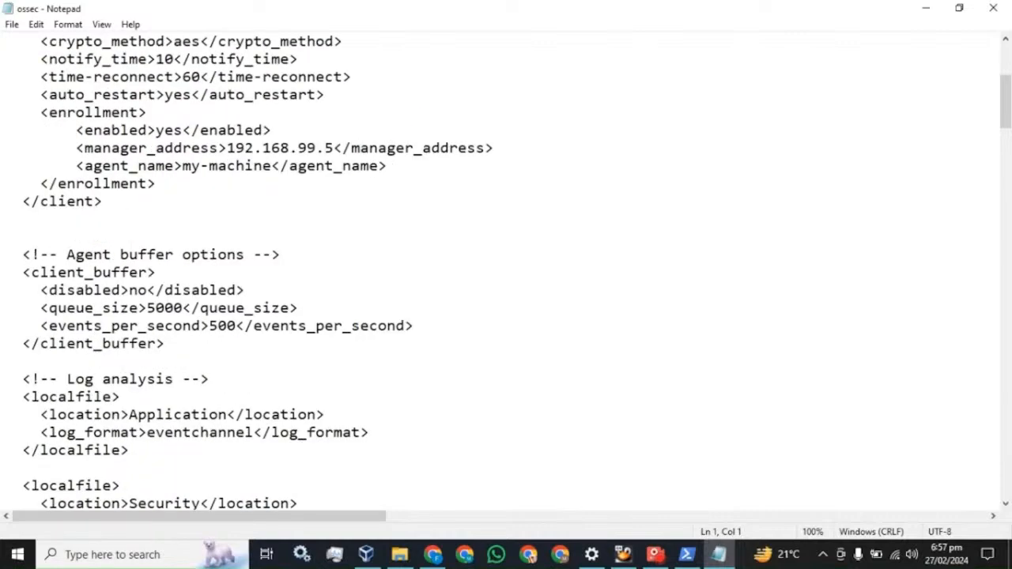
scroll(506, 269, down, 1)
scroll(506, 269, down, 1)
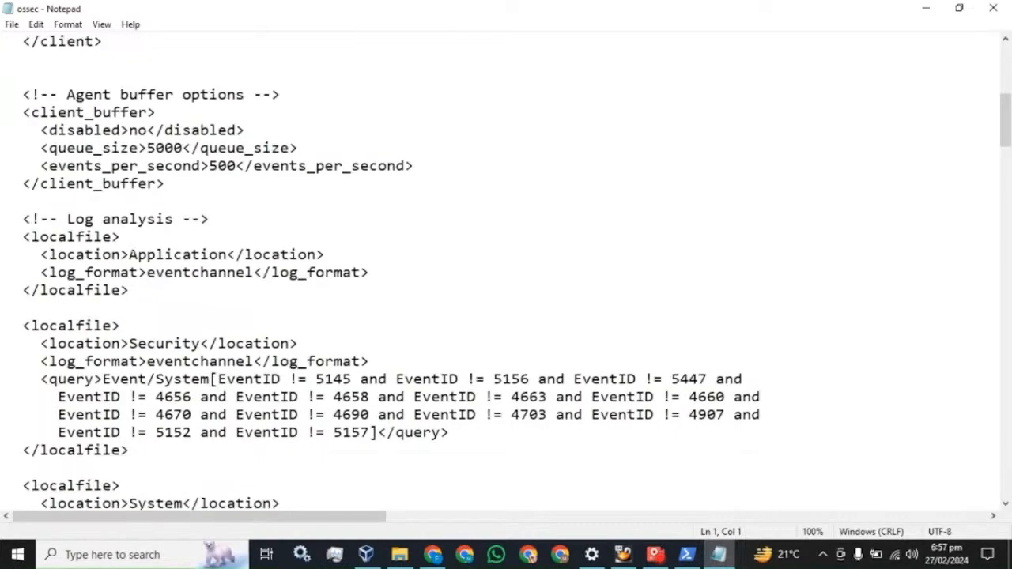
scroll(507, 269, down, 1)
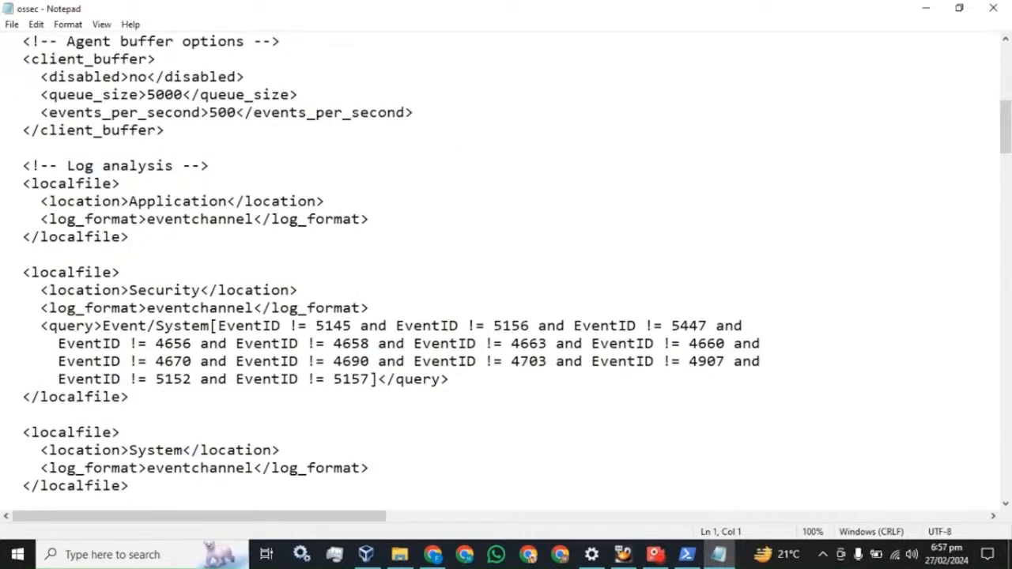
drag(23, 272, 130, 397)
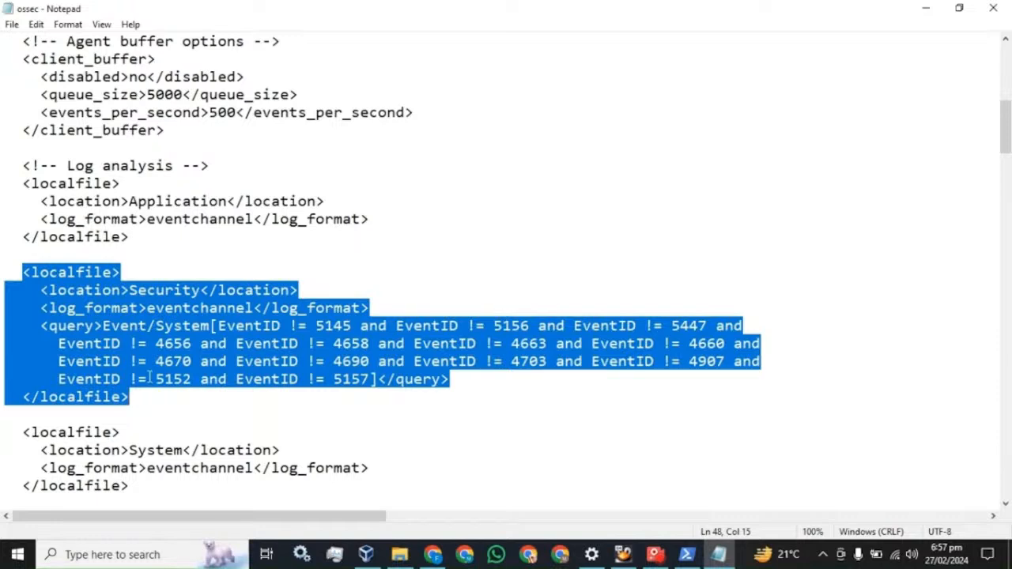
Return to Wazuh Discover, search fields for 'even', and mark rule ID 19004 on the top alert
click(434, 557)
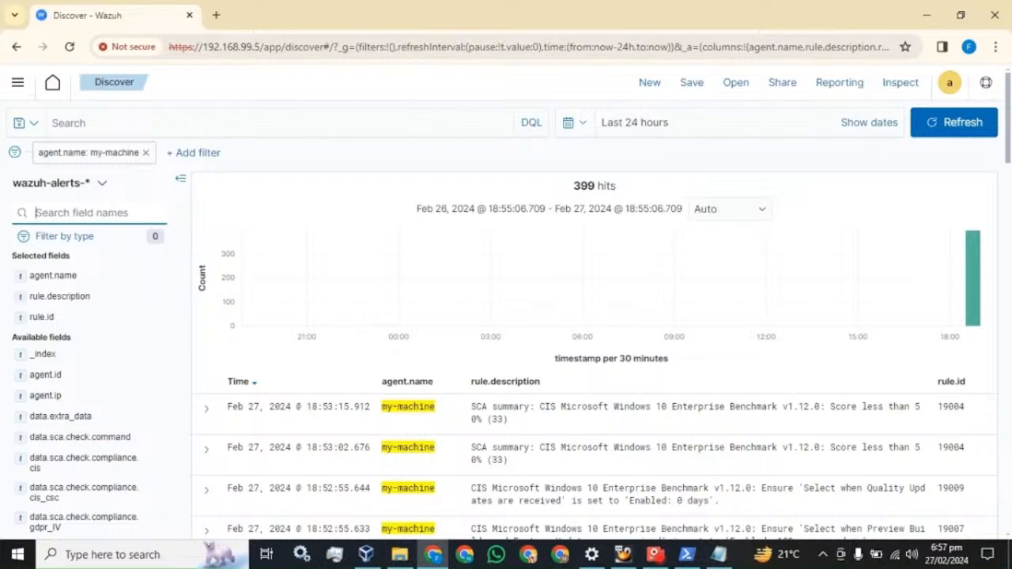
text(even)
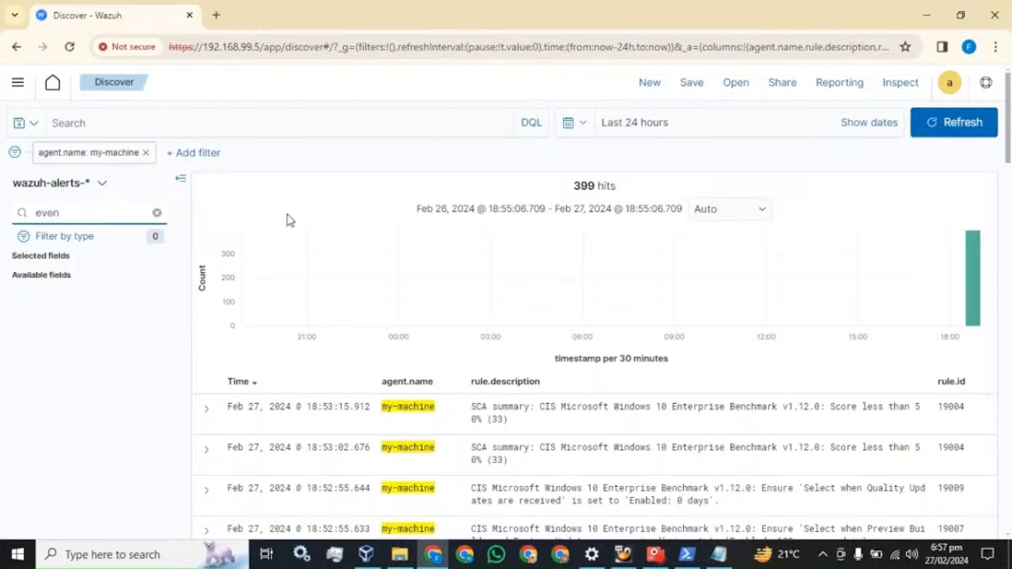
scroll(923, 407, down, 3)
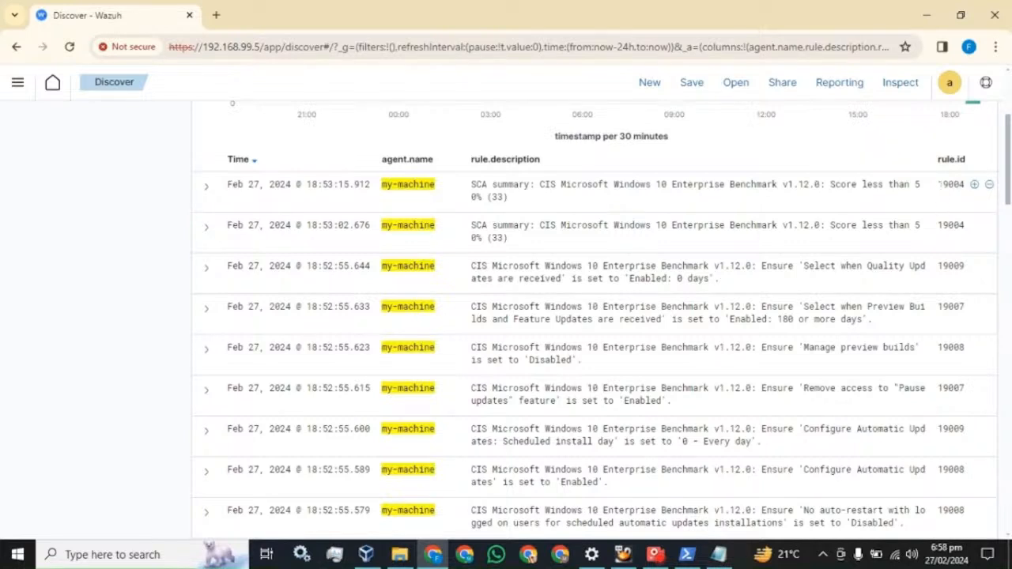
drag(938, 184, 964, 184)
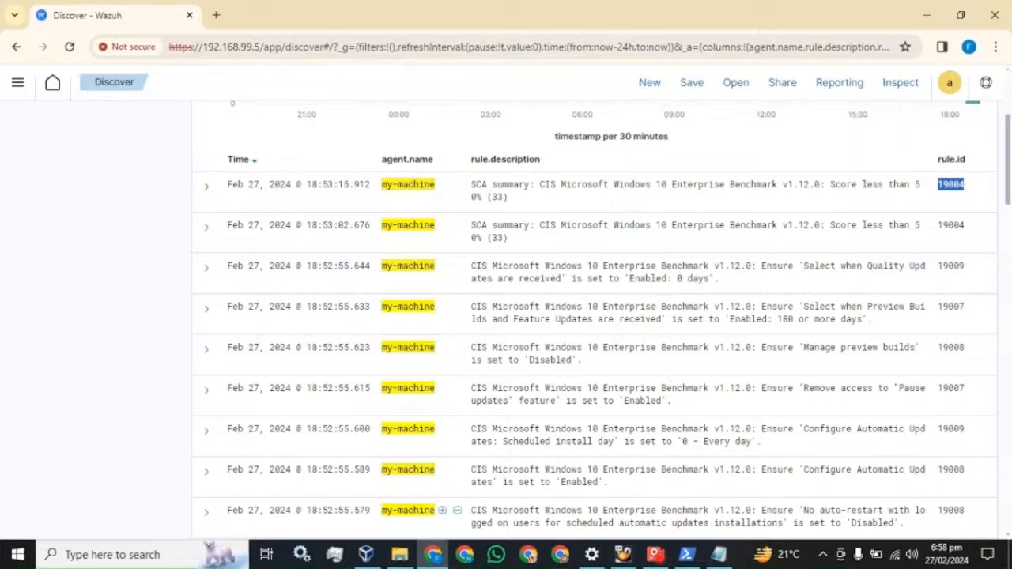
Copy the final EventID != 5157 exclusion clause and paste a duplicate into the query
click(726, 559)
click(370, 380)
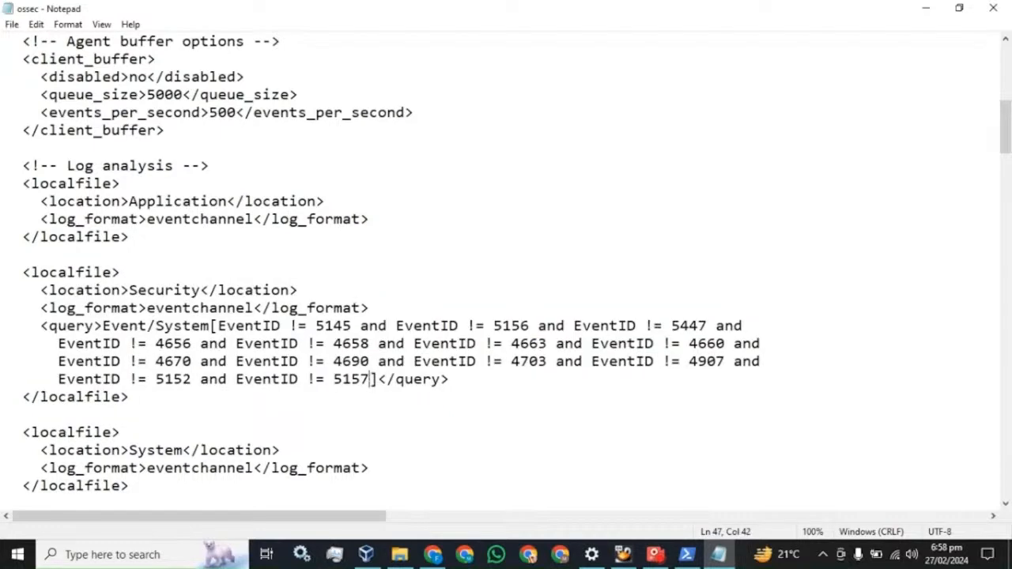
drag(374, 380, 196, 379)
key(ctrl+c)
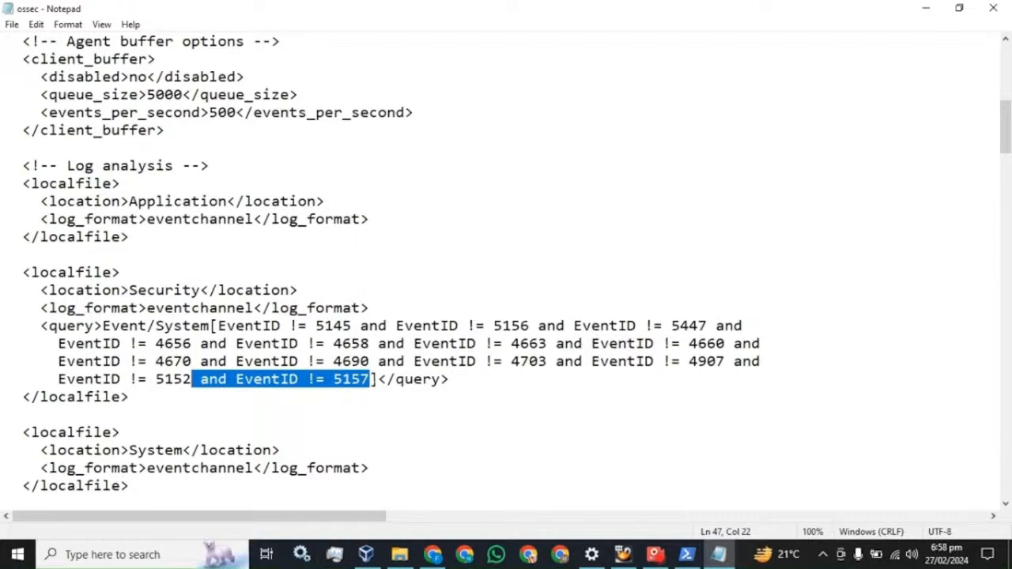
key(Right)
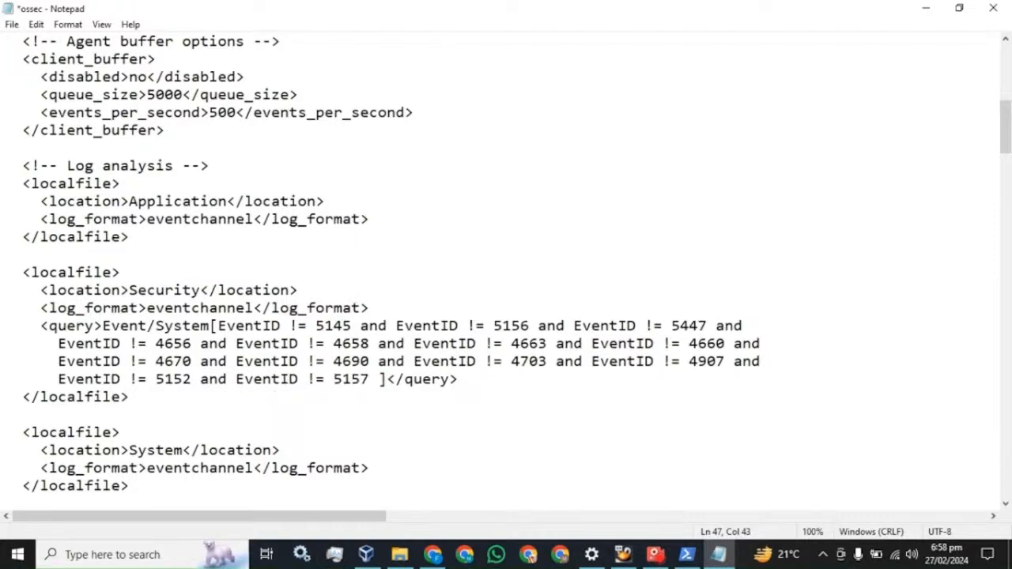
key(ctrl+v)
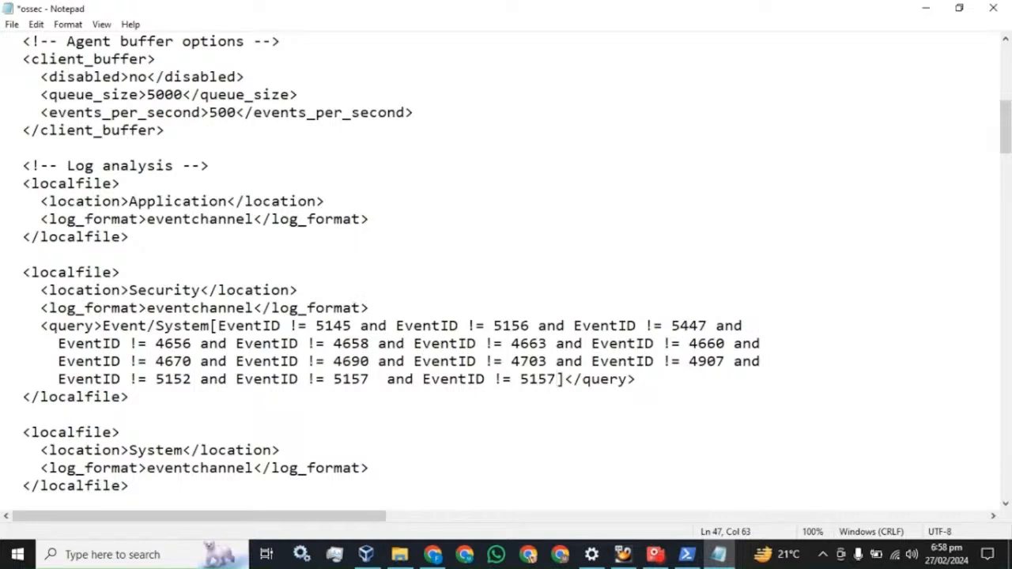
key(shift+Left)
key(shift+Left)
key(shift+Left)
key(shift+Left)
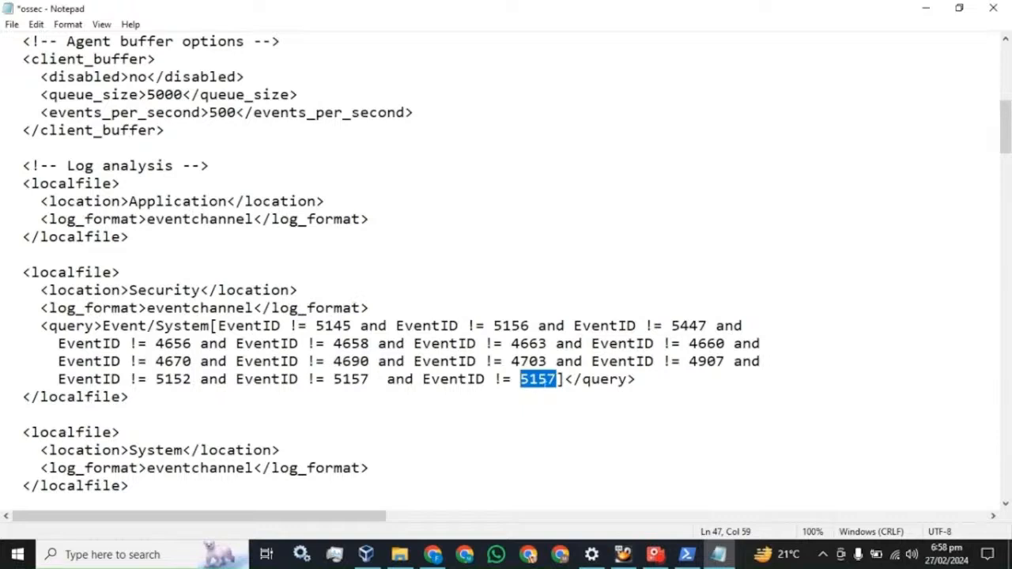
key(Right)
Delete the duplicated 5157 clause, save the ossec configuration, and close Notepad
double_click(556, 379)
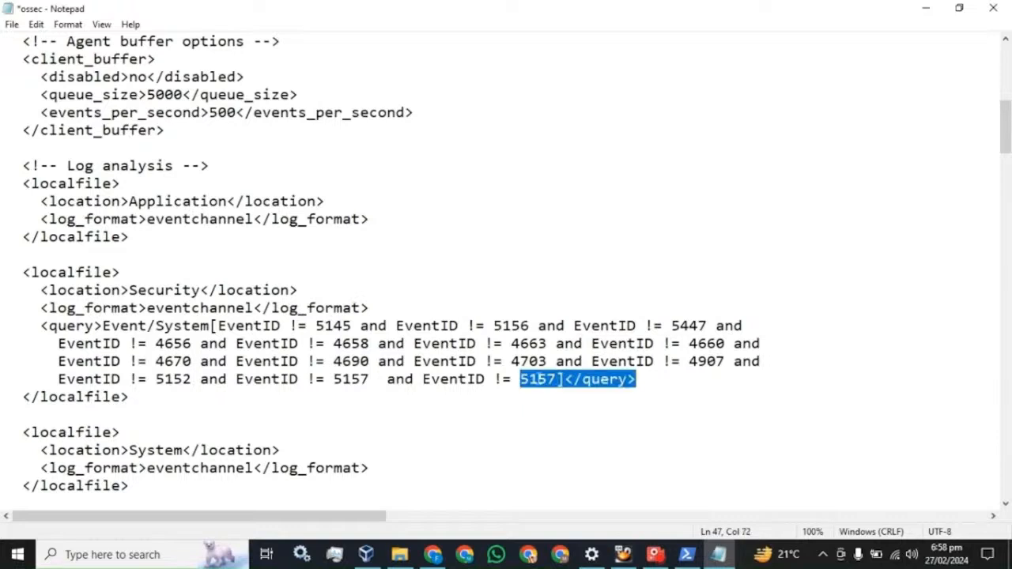
click(544, 398)
drag(557, 381, 370, 381)
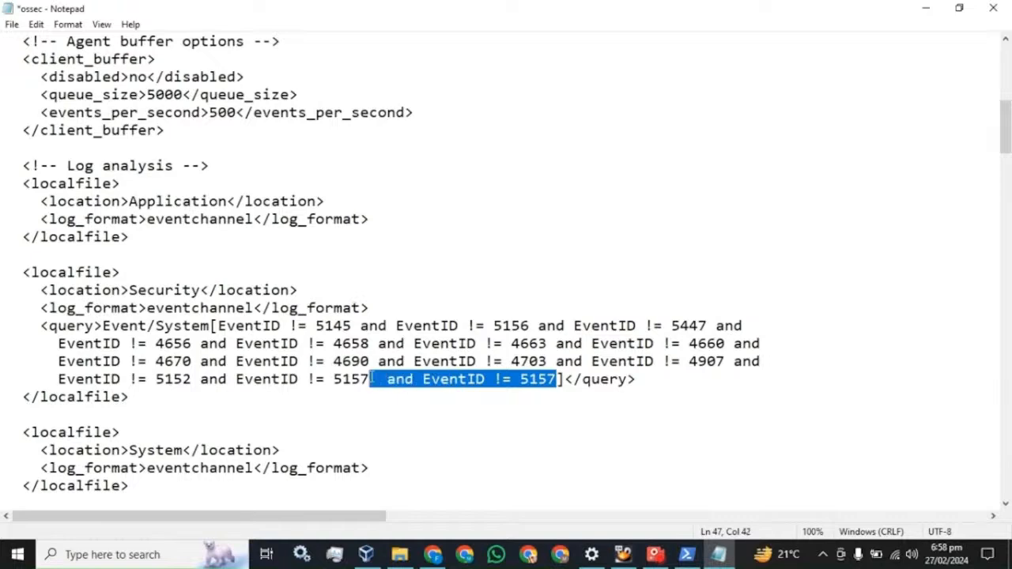
key(Delete)
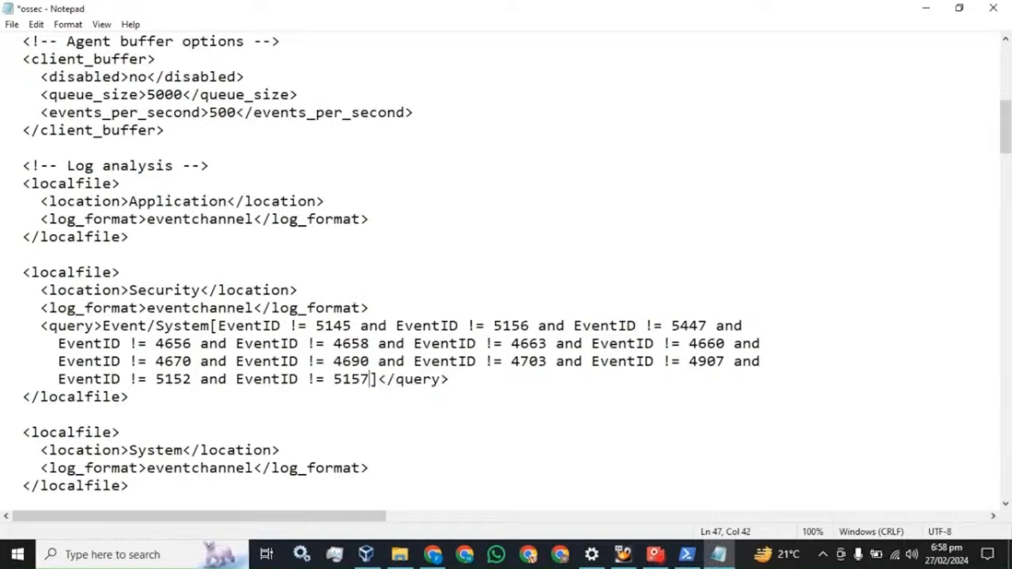
key(ctrl+s)
click(1009, 14)
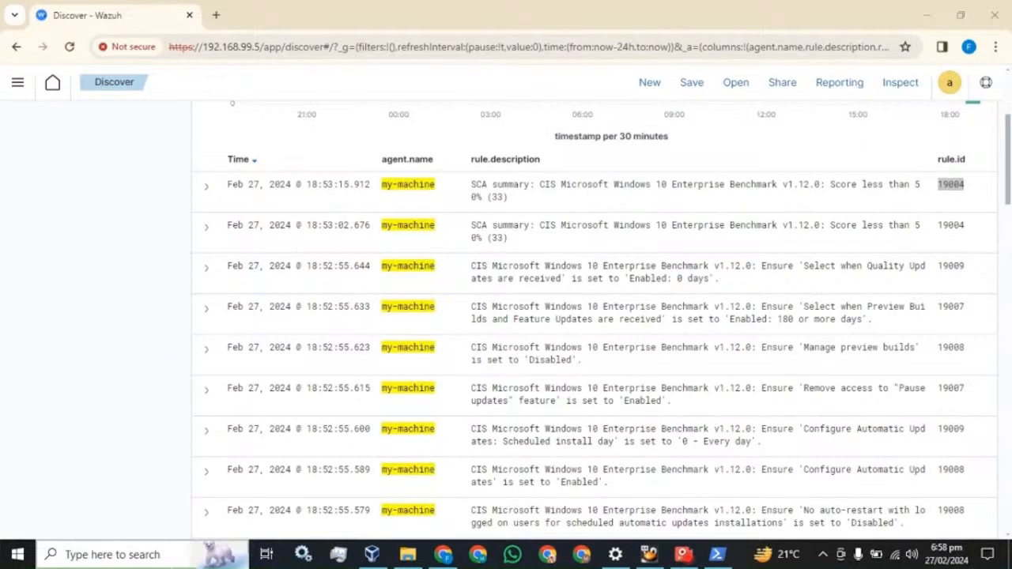
Close Bluetooth settings, launch Services via 'serv' search, and jump to the Wazuh Windows Agent service
click(615, 555)
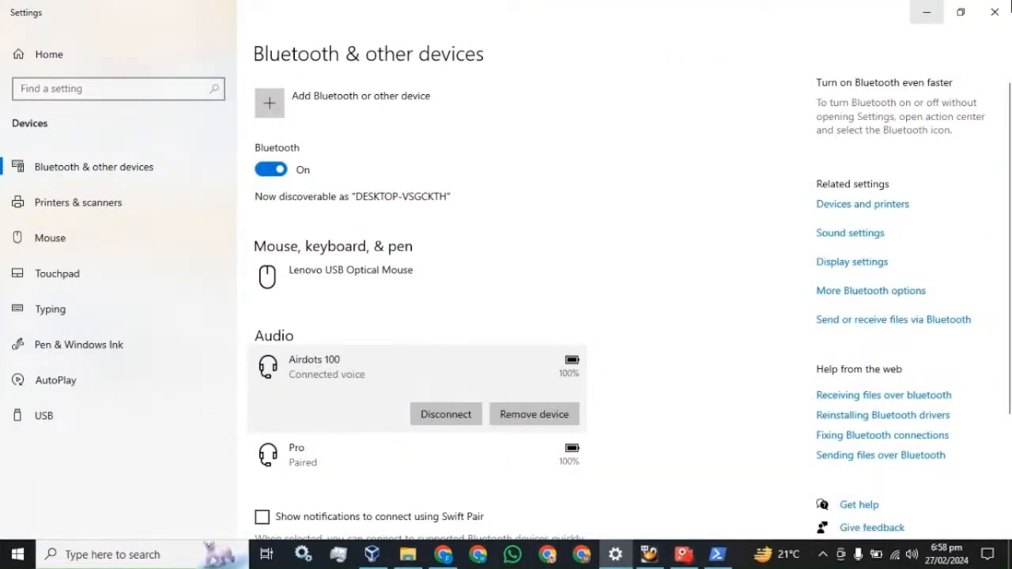
click(1007, 8)
click(168, 561)
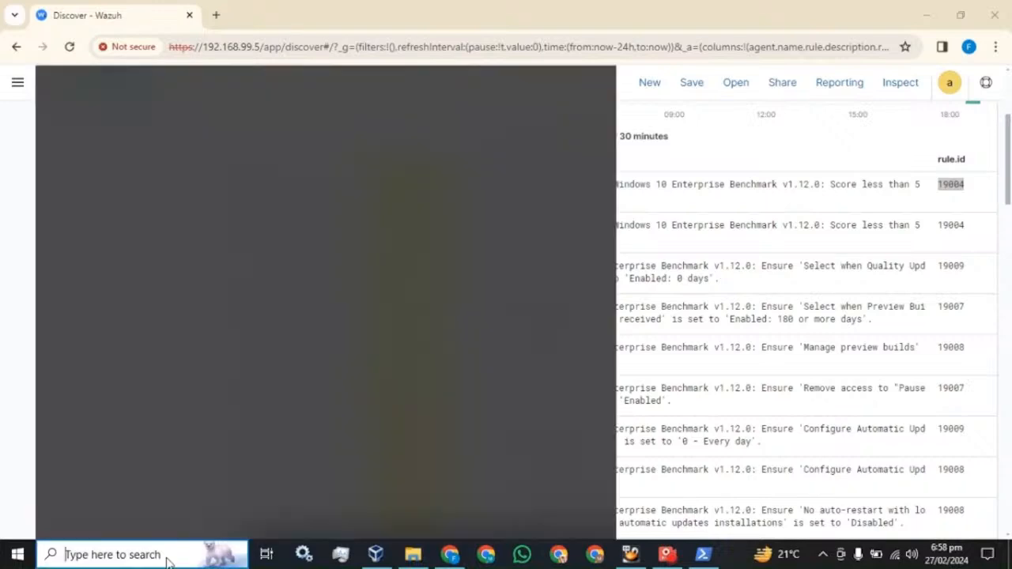
text(ser)
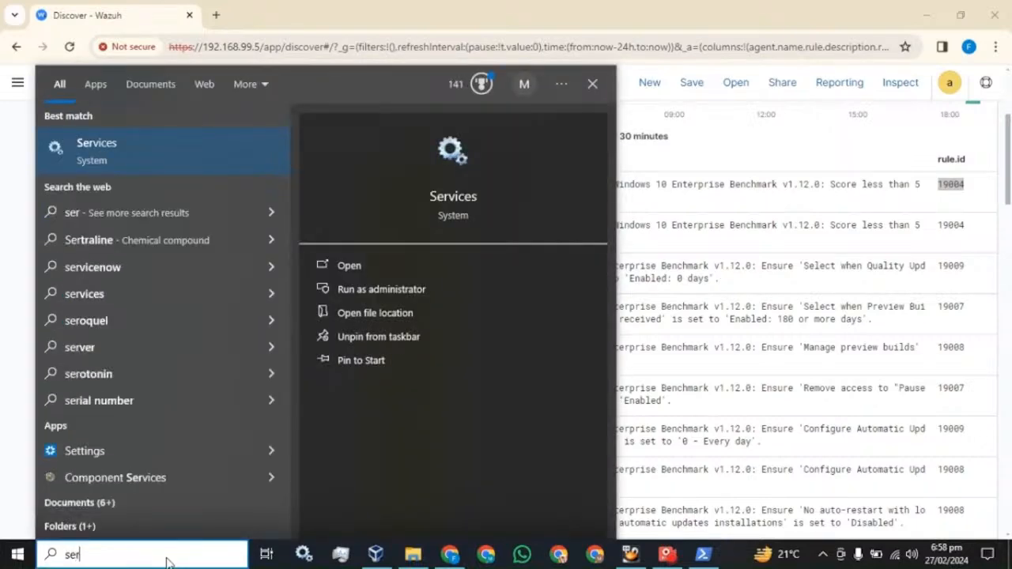
text(v)
click(107, 163)
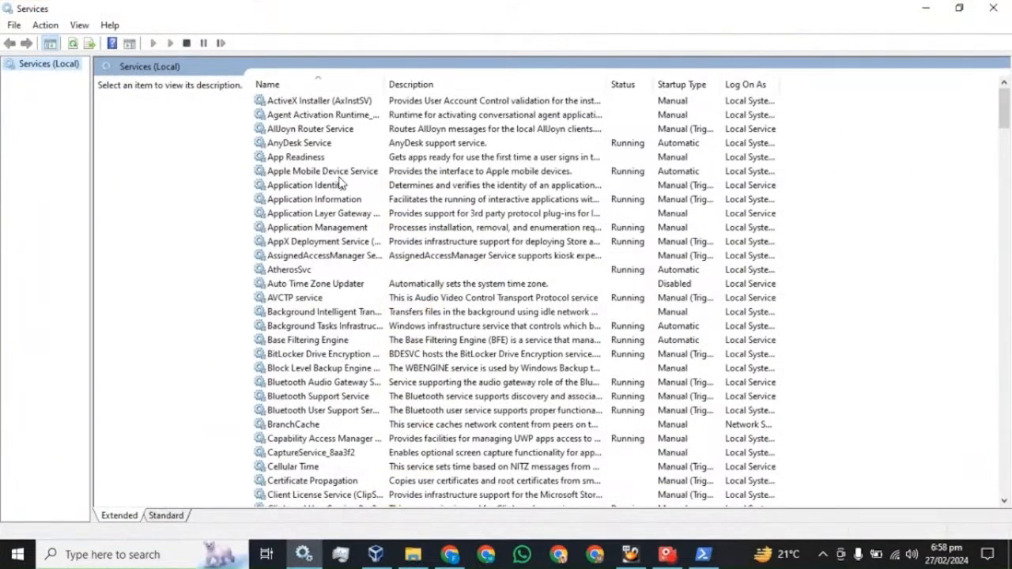
click(340, 176)
key(w)
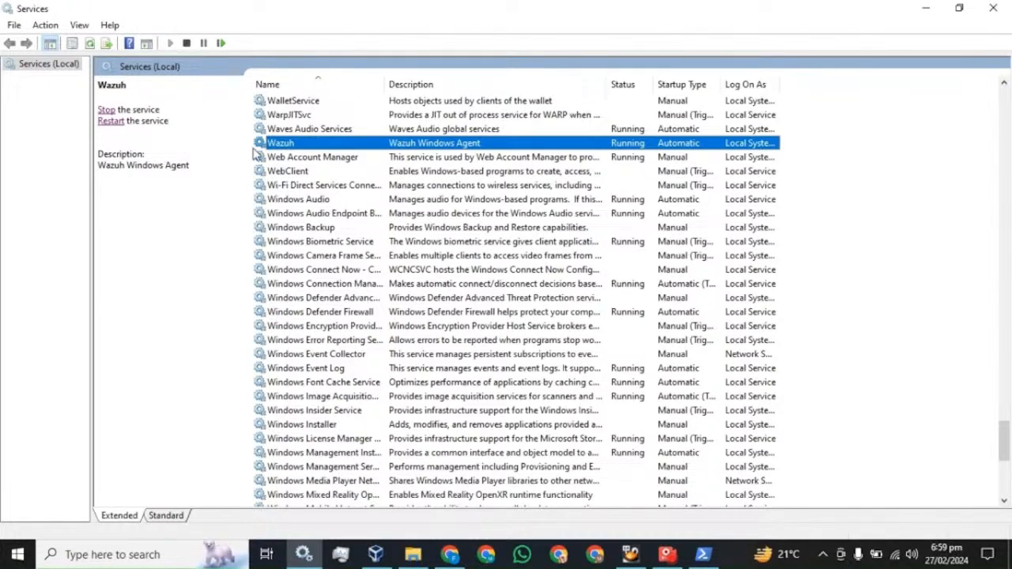
Close Services, refresh Discover, and search the field list for eventID
click(993, 8)
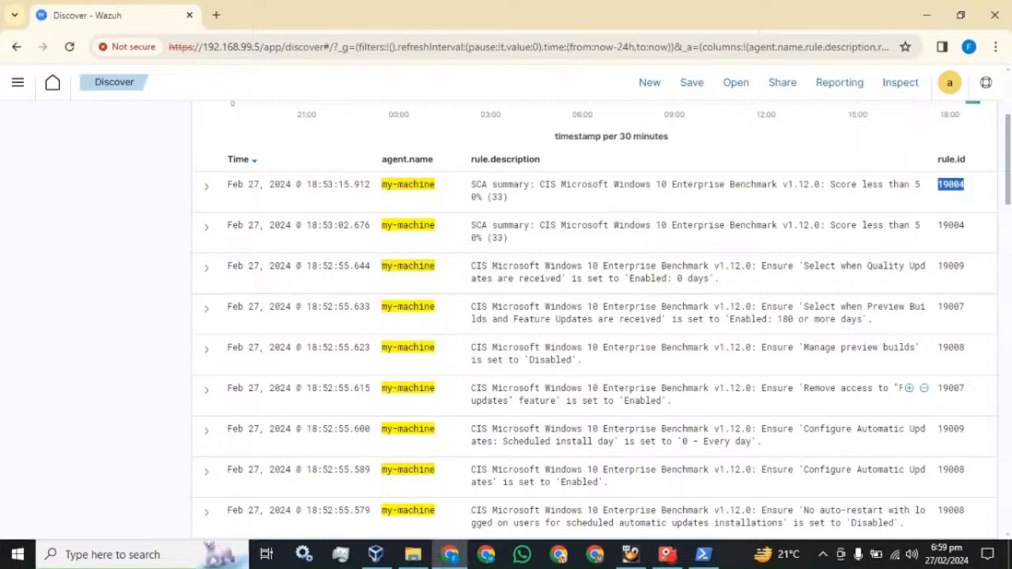
scroll(521, 419, up, 3)
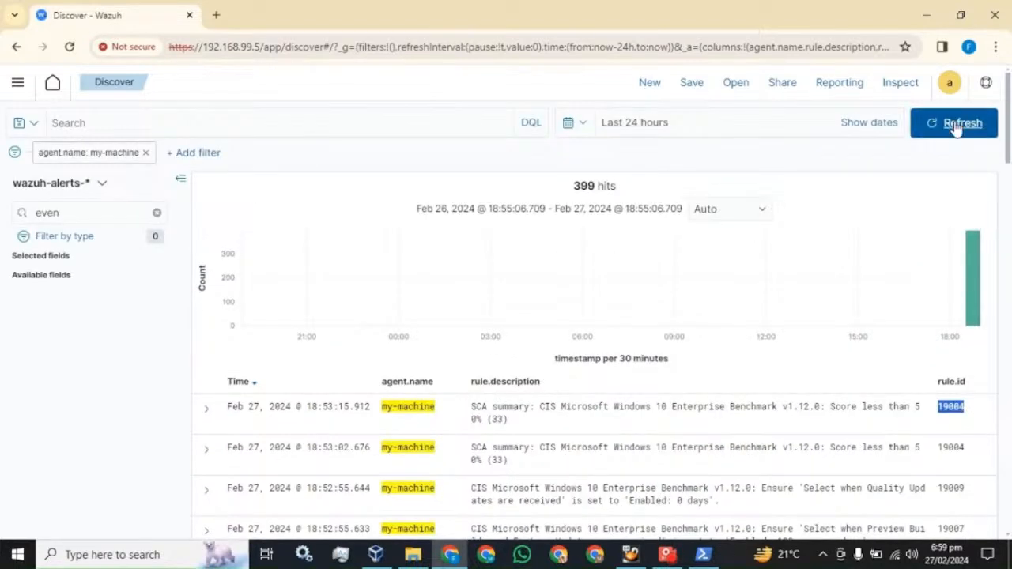
click(957, 124)
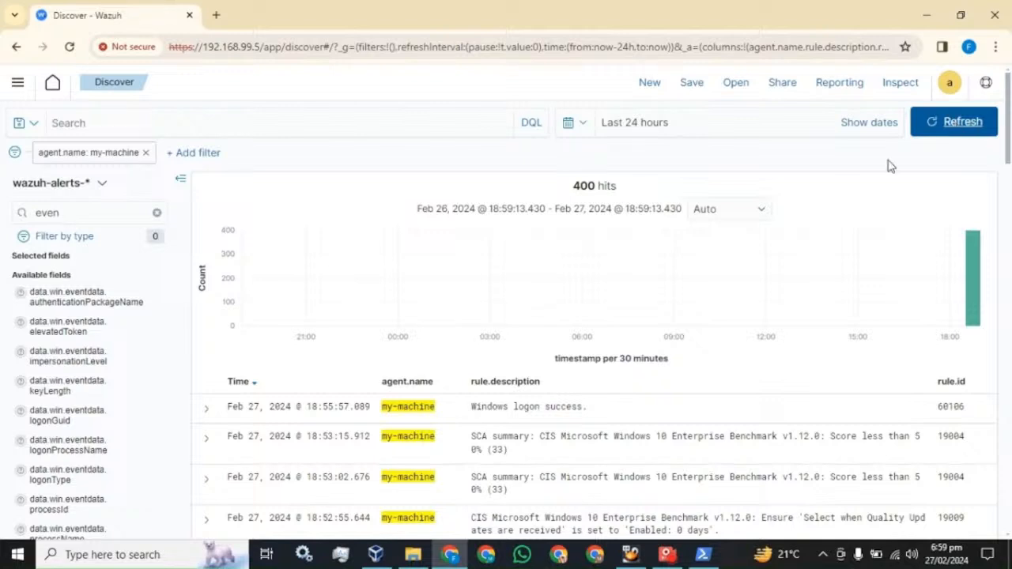
click(85, 213)
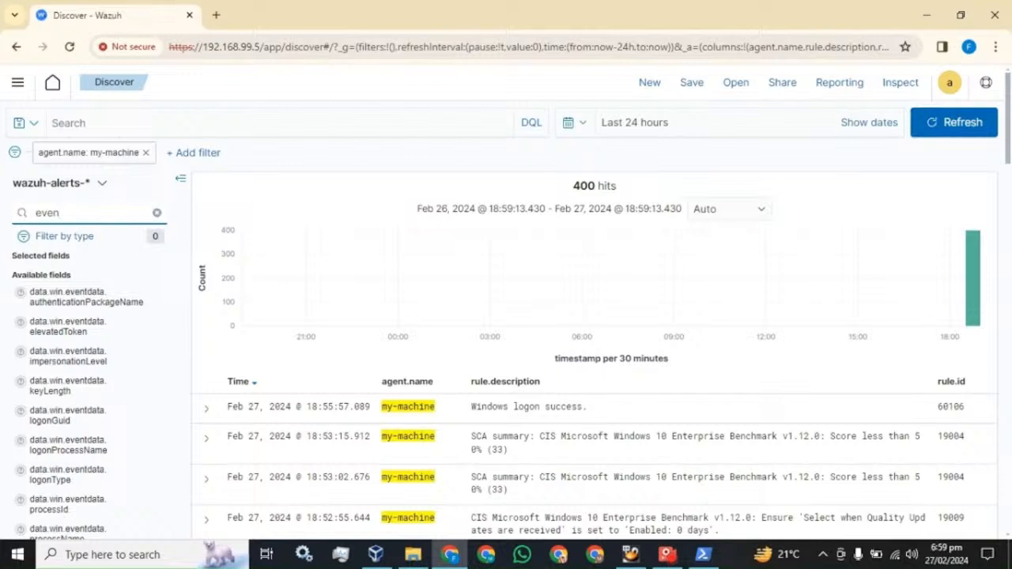
text(n)
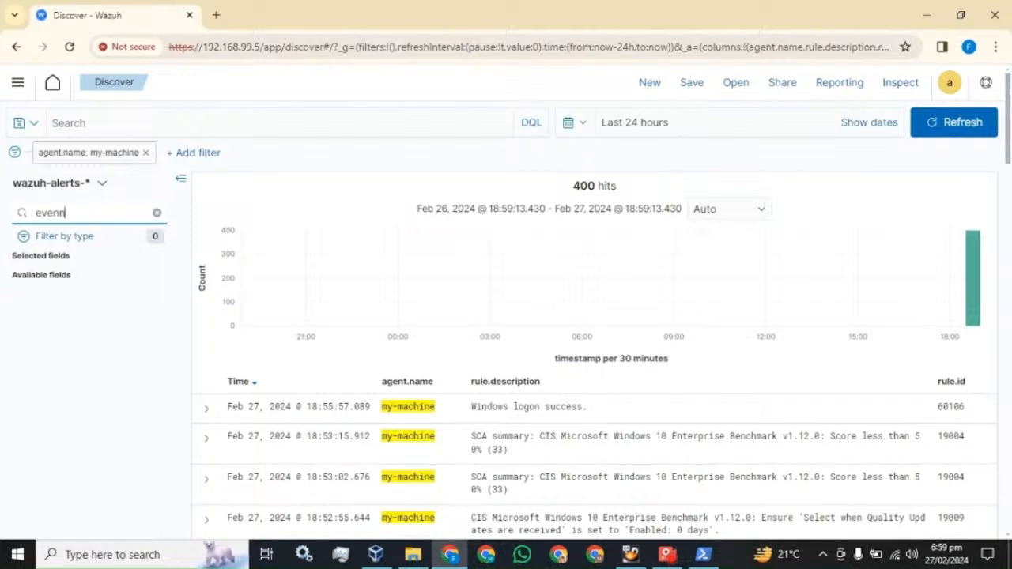
key(BackSpace)
text(t)
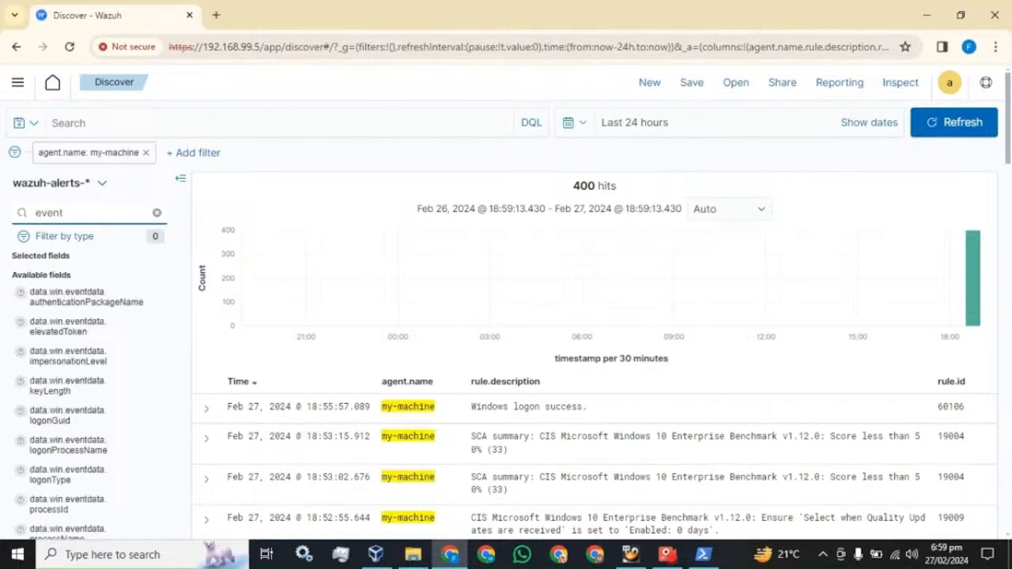
text(.ID)
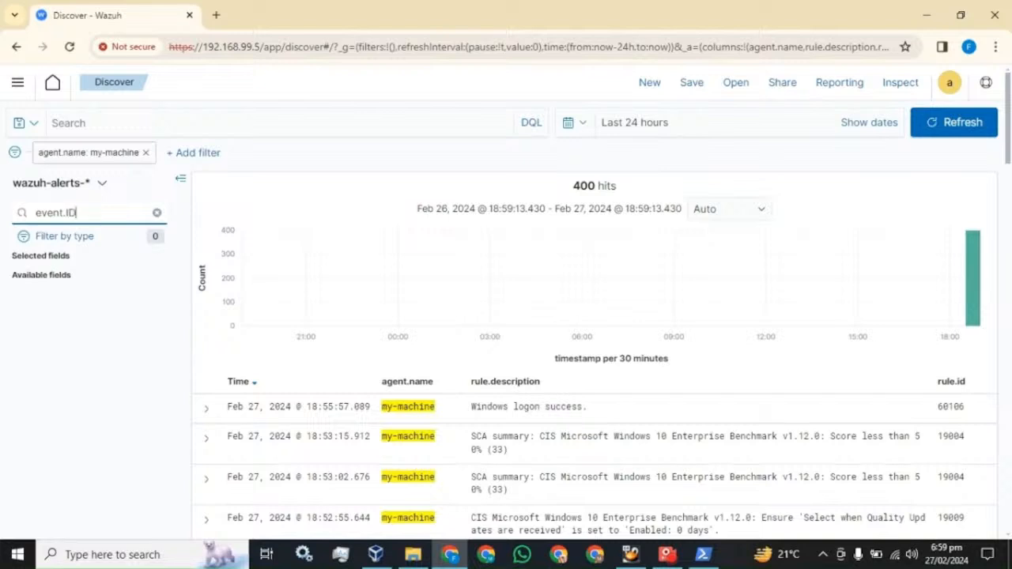
key(BackSpace)
key(BackSpace)
key(BackSpace)
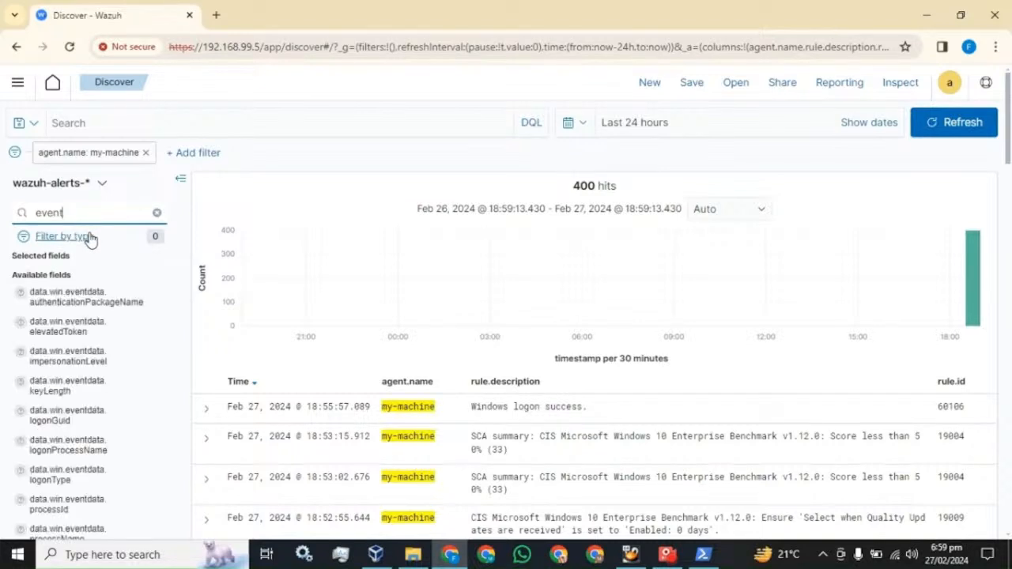
text(ID)
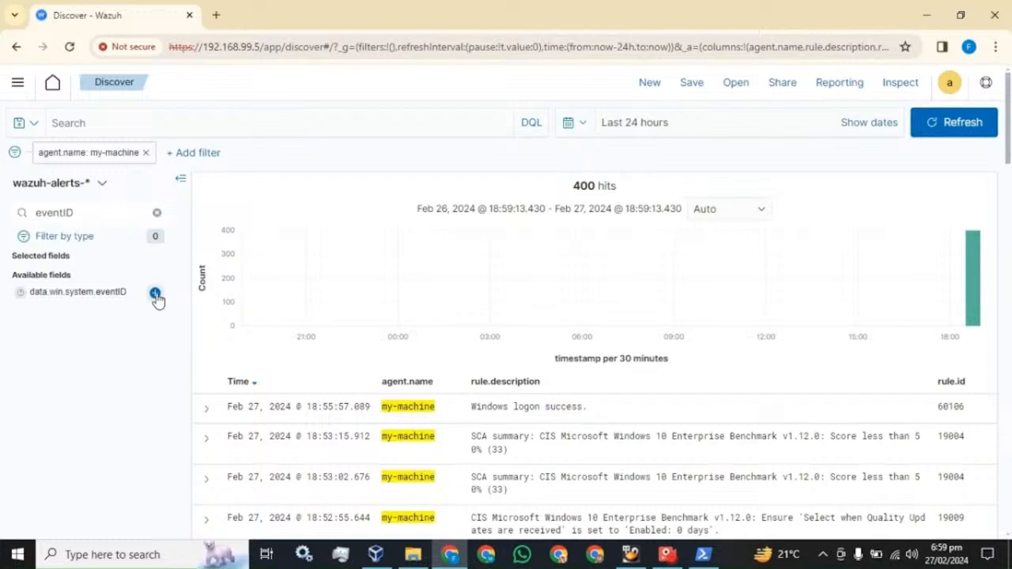
Add data.win.system.eventID as a column, note the 4624 logon success alert, and refresh
click(156, 293)
scroll(554, 308, down, 1)
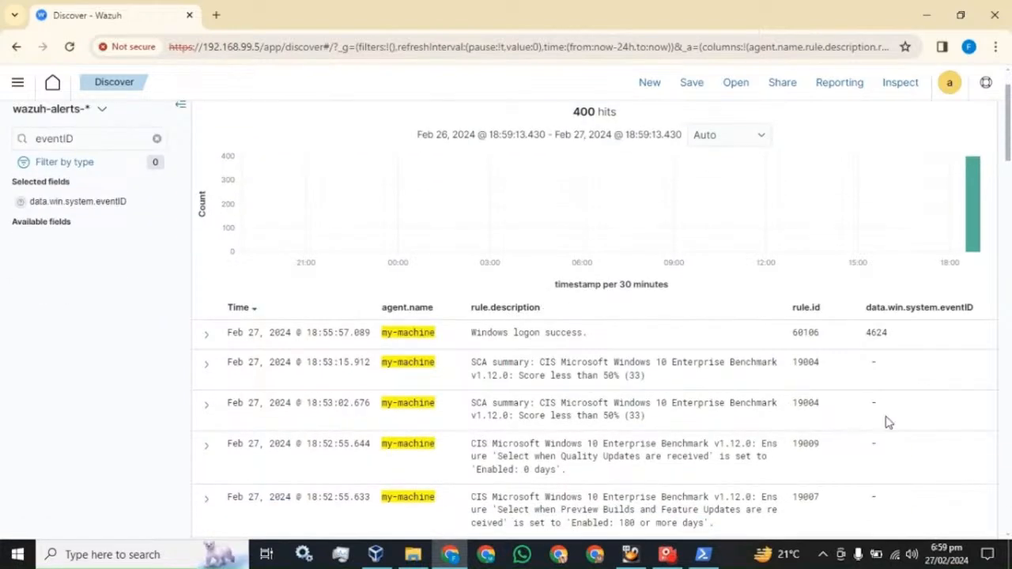
drag(889, 336, 867, 333)
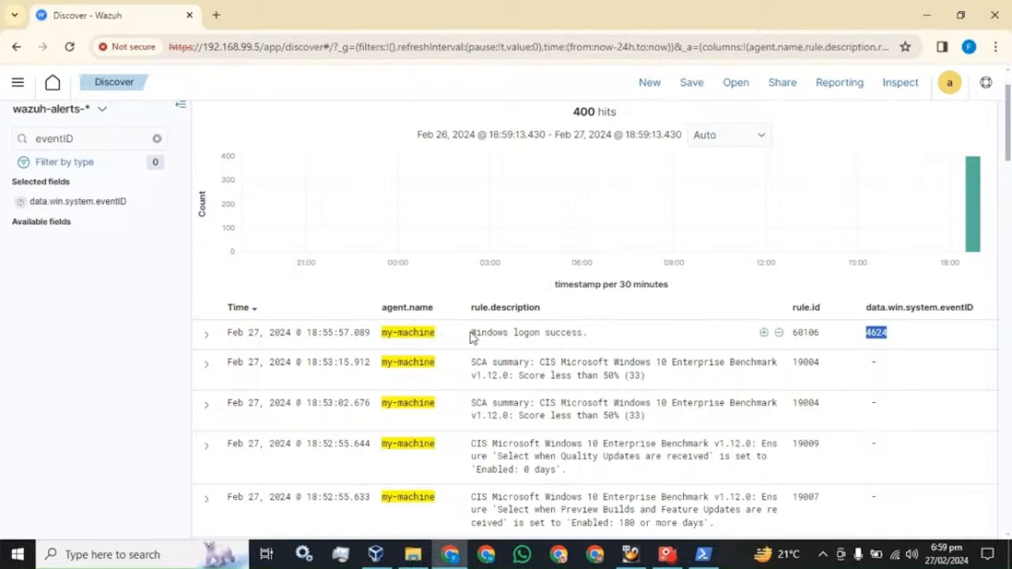
drag(471, 336, 576, 345)
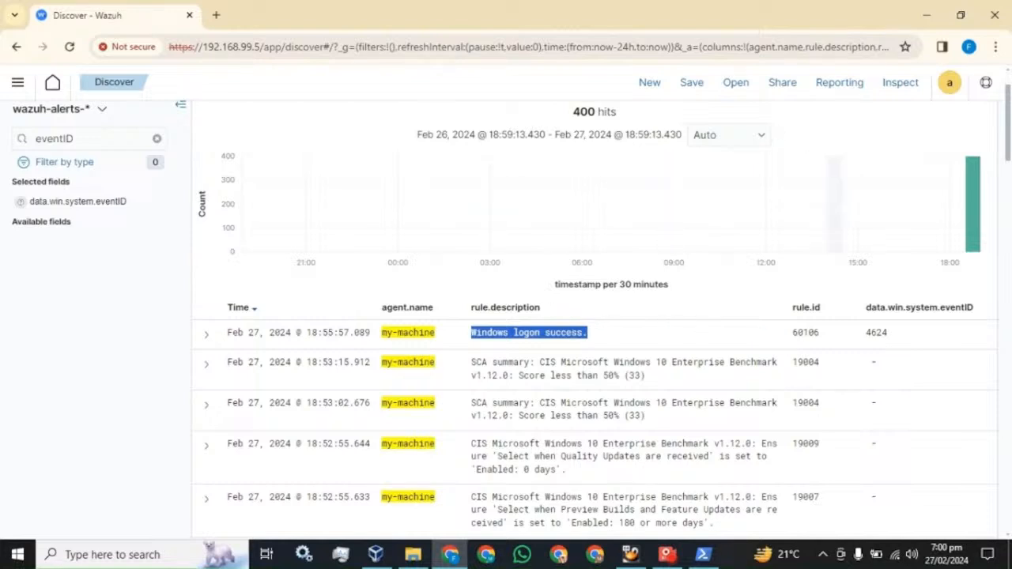
scroll(840, 226, up, 1)
click(964, 121)
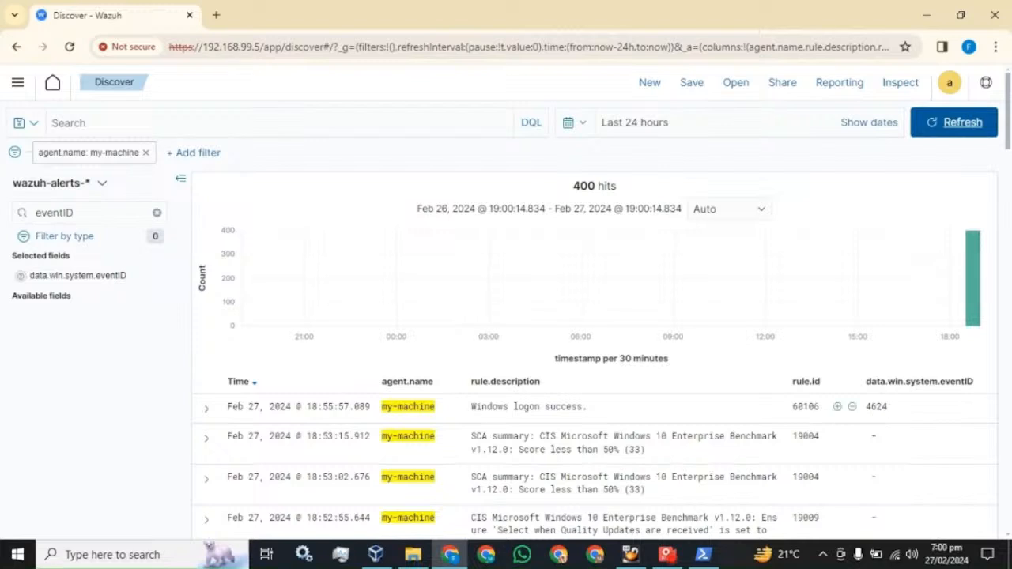
Highlight rule ID 60106 on the Windows logon success alert
drag(821, 410, 791, 409)
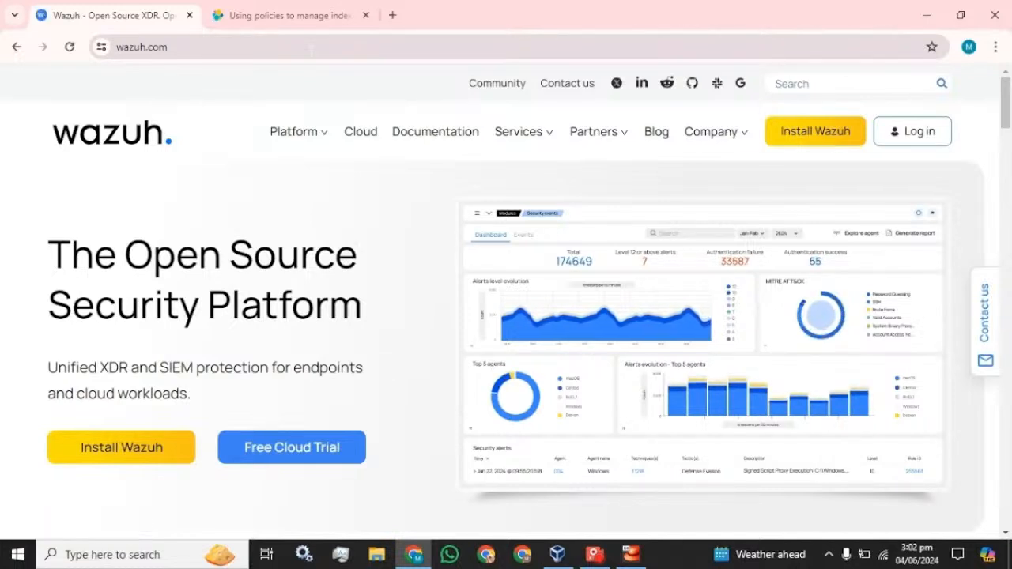
Search for 'wazuh index management' from the address bar
click(313, 43)
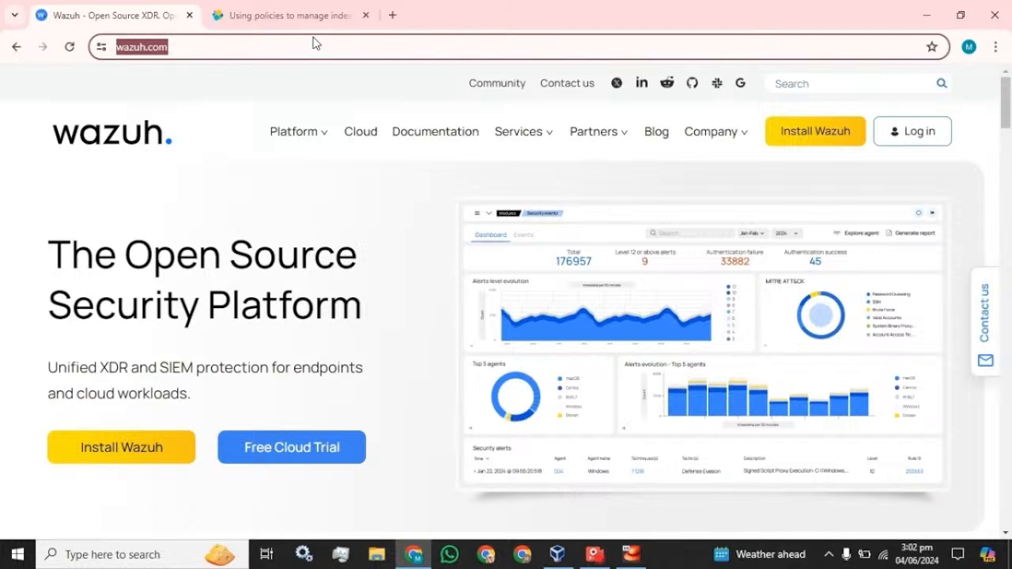
text(w)
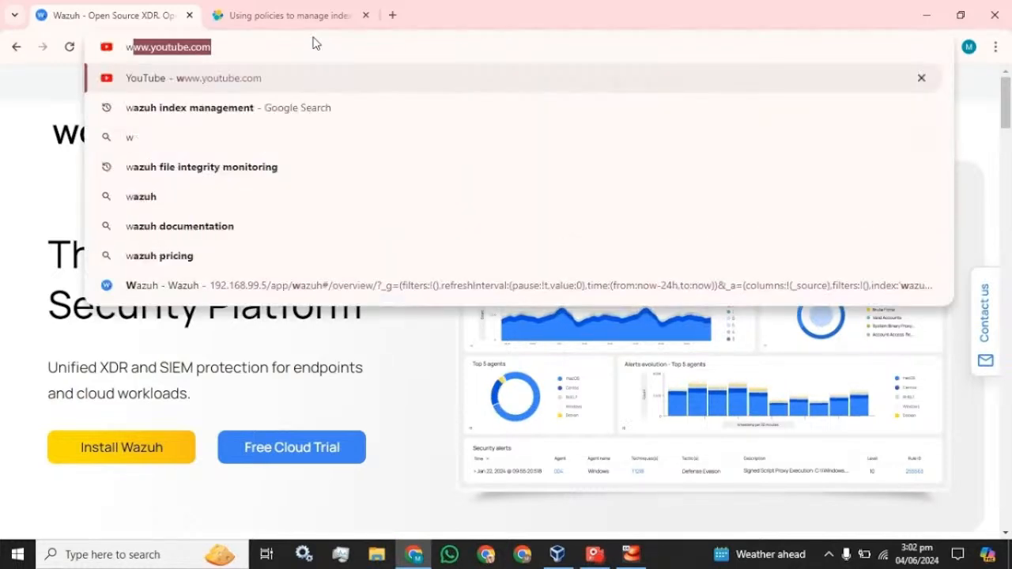
key(Down)
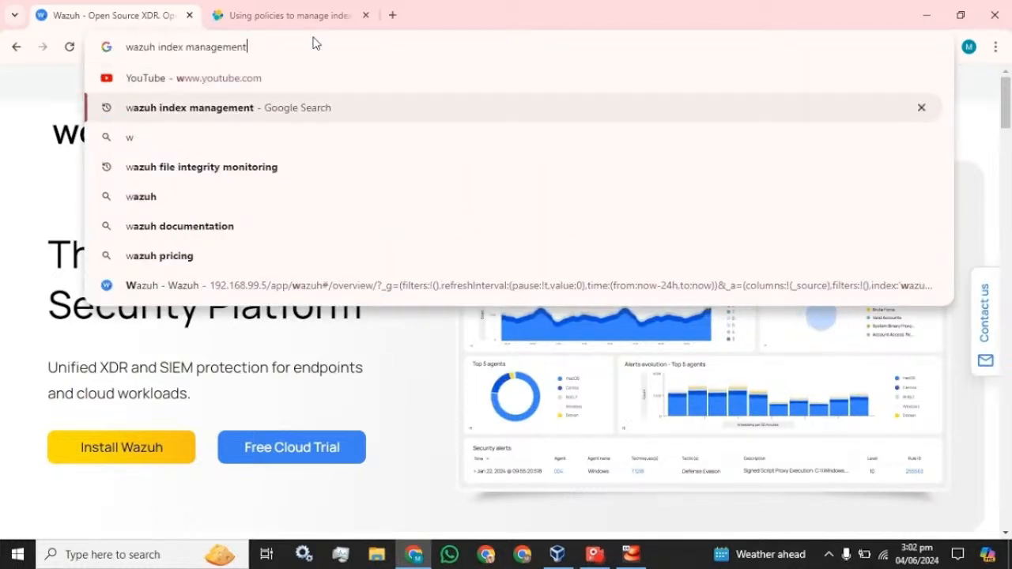
key(Return)
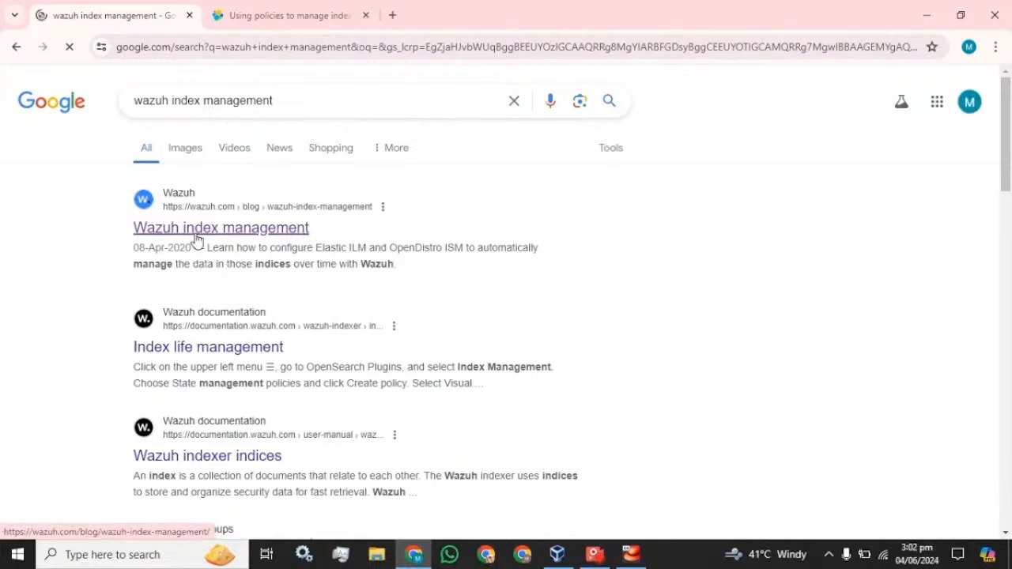
Open the Wazuh blog post at Create a policy, then start an https address in a new tab
click(197, 237)
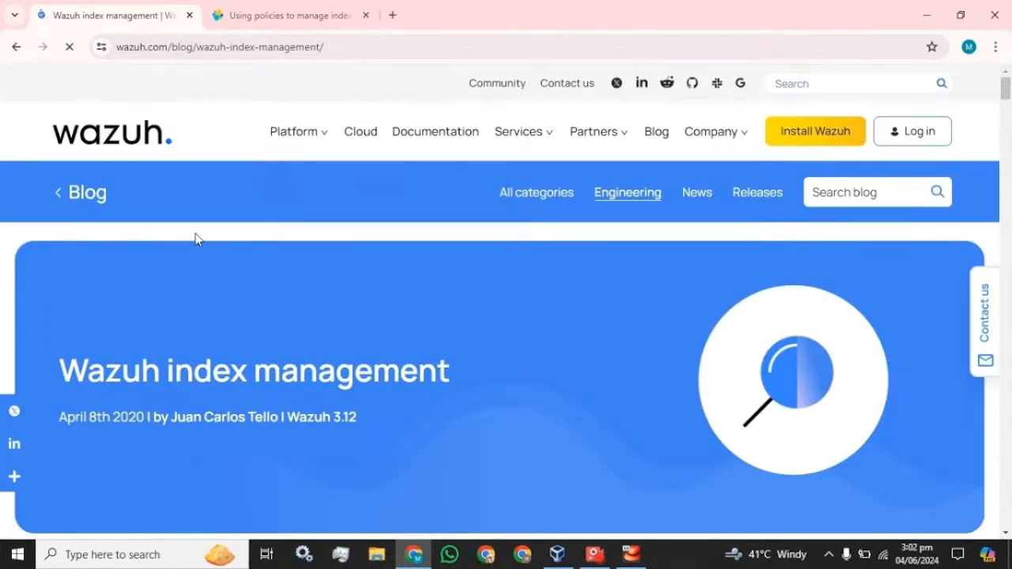
scroll(198, 237, down, 8)
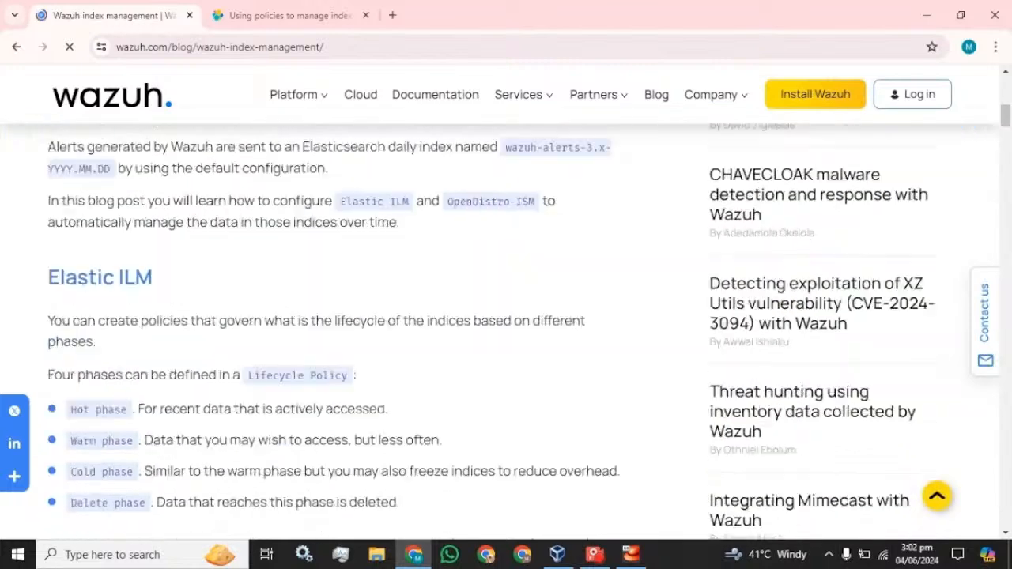
scroll(198, 238, down, 1)
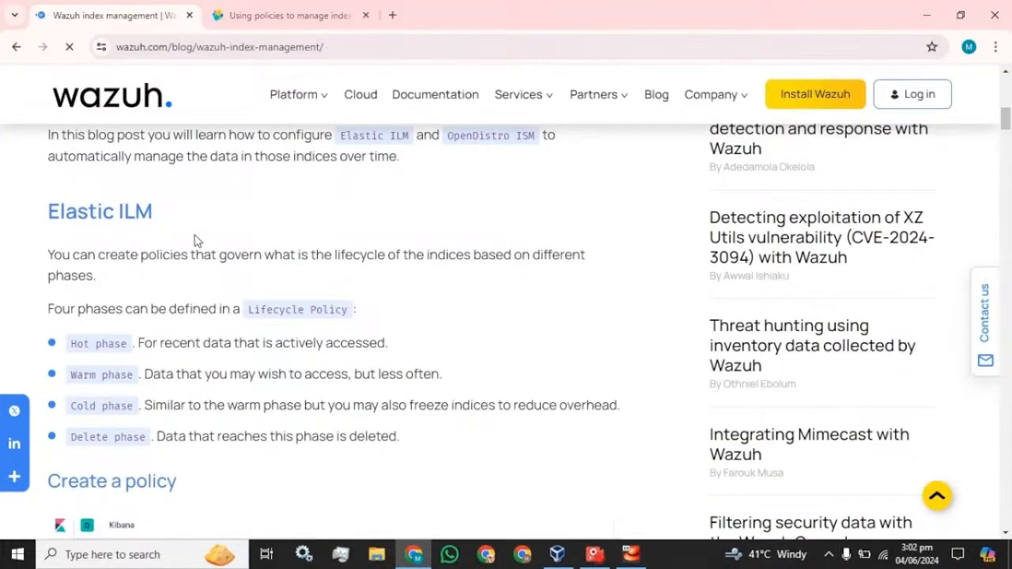
scroll(194, 238, down, 1)
scroll(150, 242, down, 3)
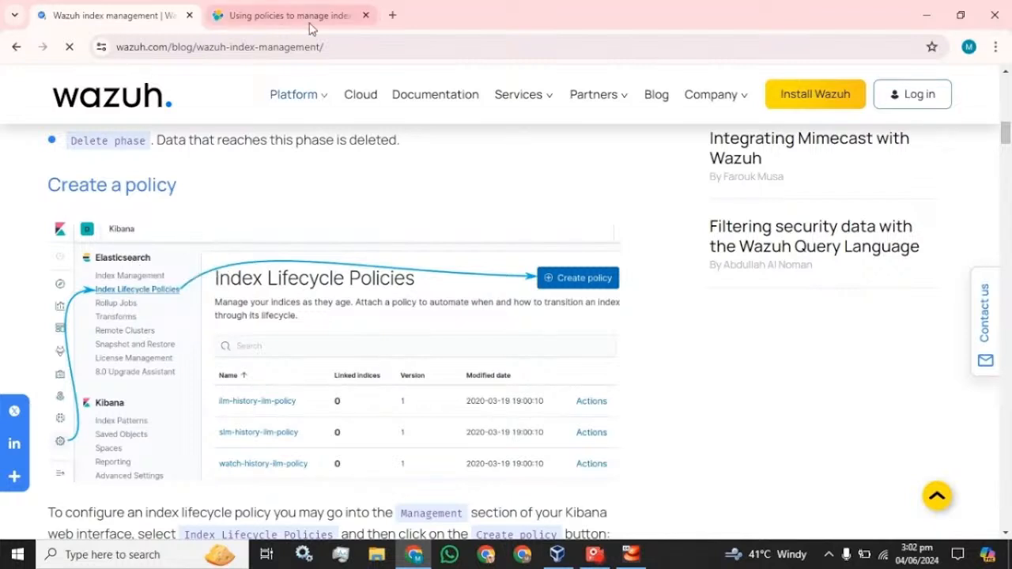
click(393, 16)
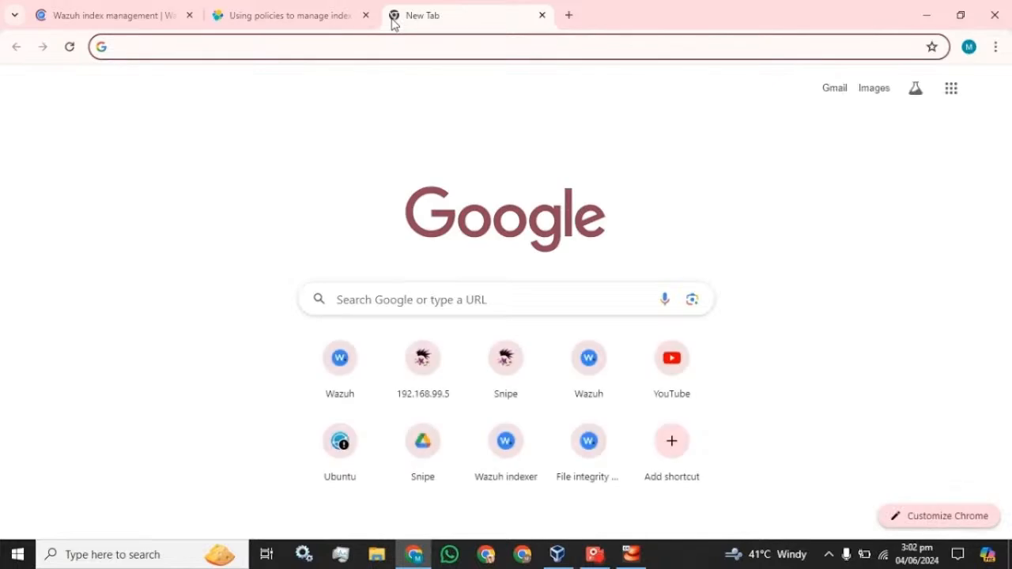
text(ht)
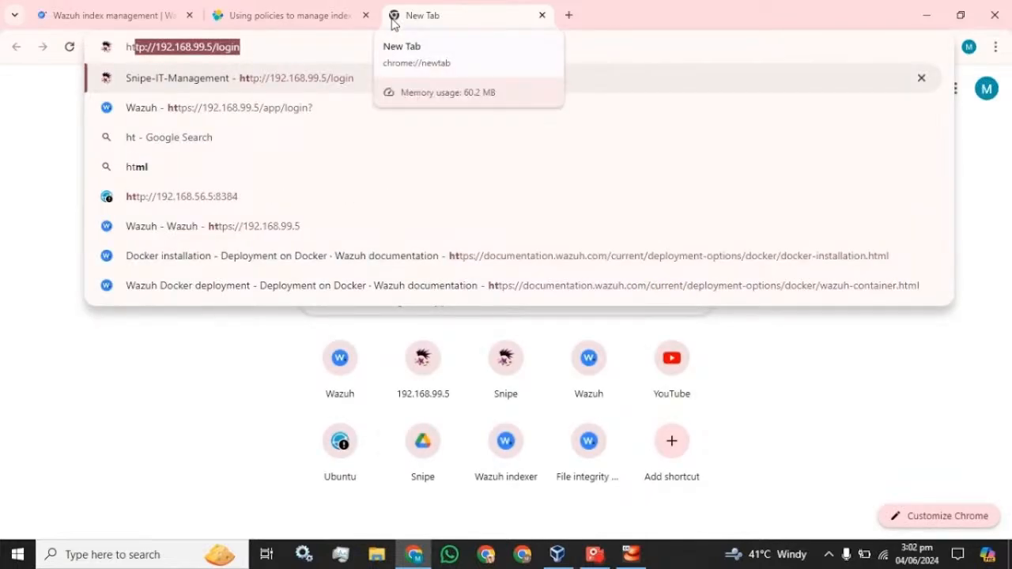
text(tps:)
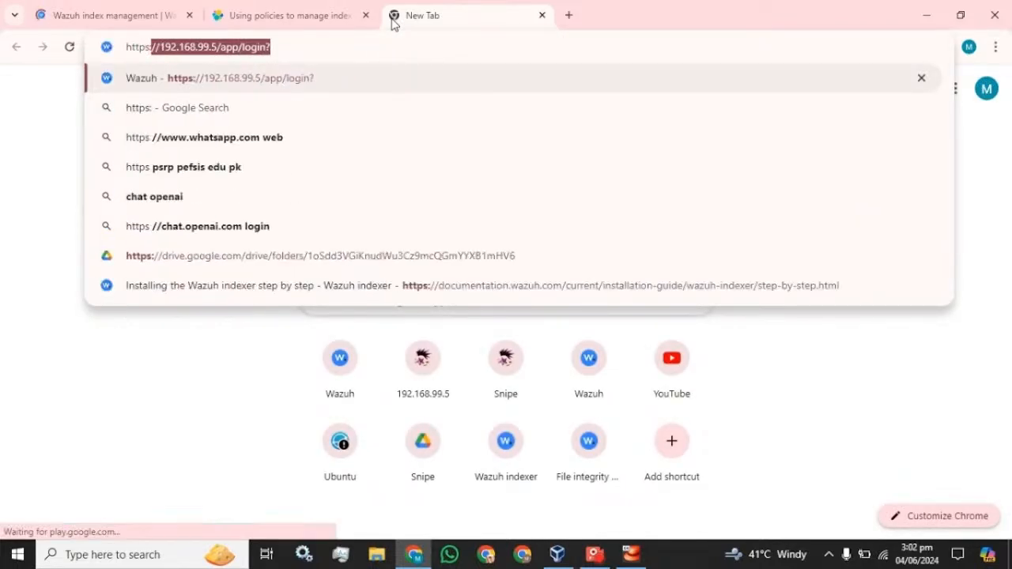
Sign in to the Wazuh dashboard as admin and dismiss Chrome's breached-password warning
key(Return)
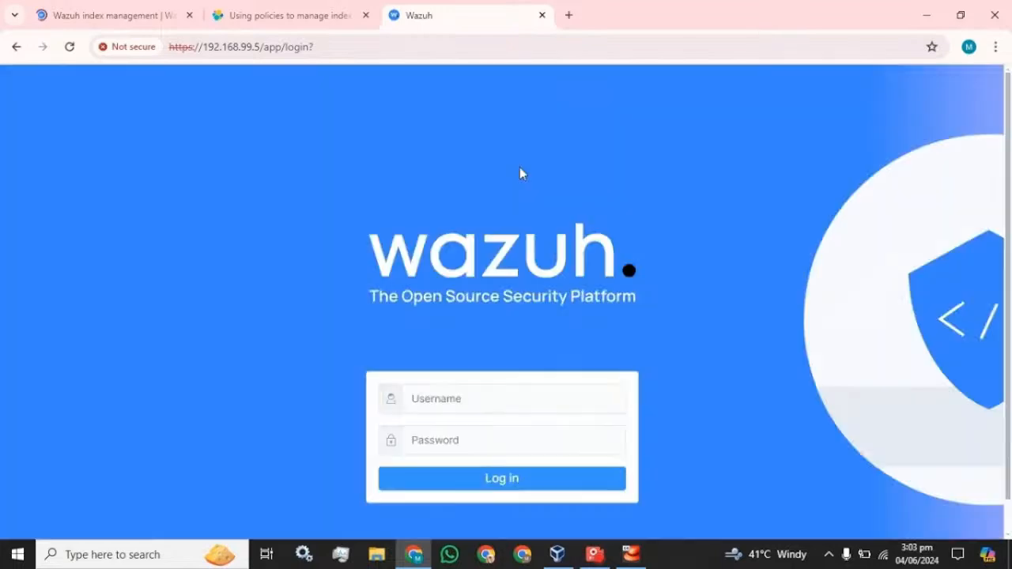
click(474, 399)
text(admin)
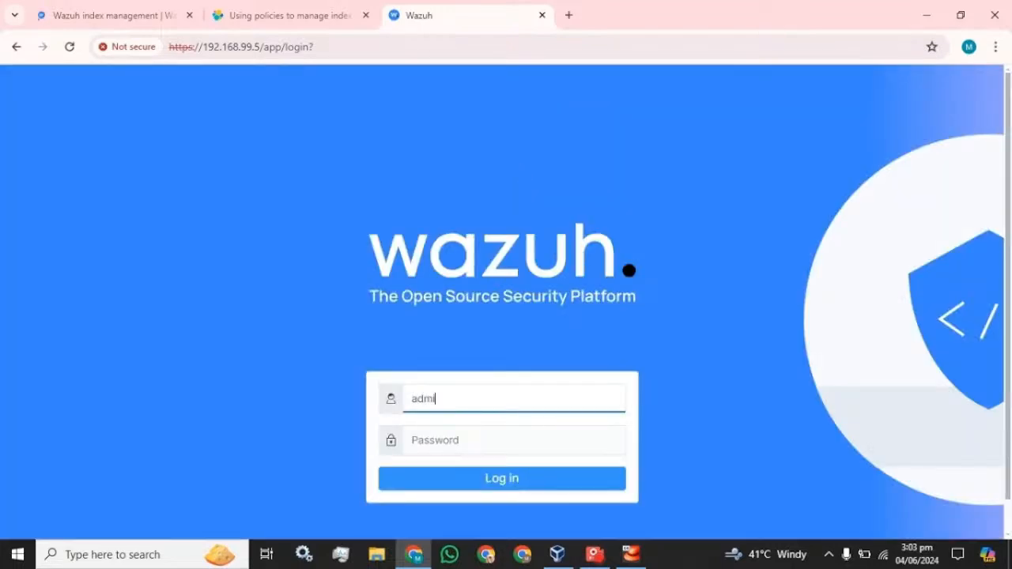
key(Tab)
text(admin)
key(Return)
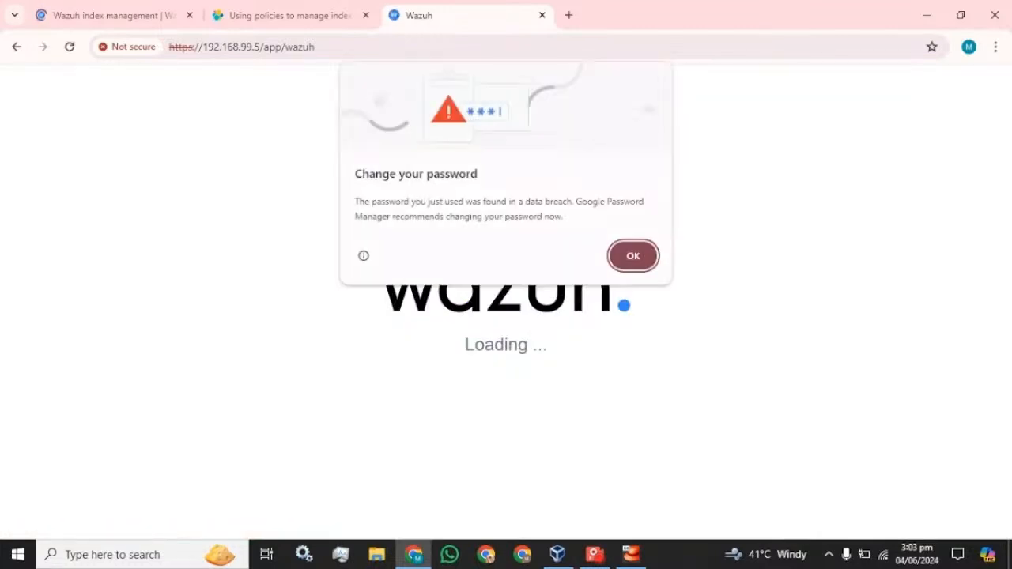
click(626, 268)
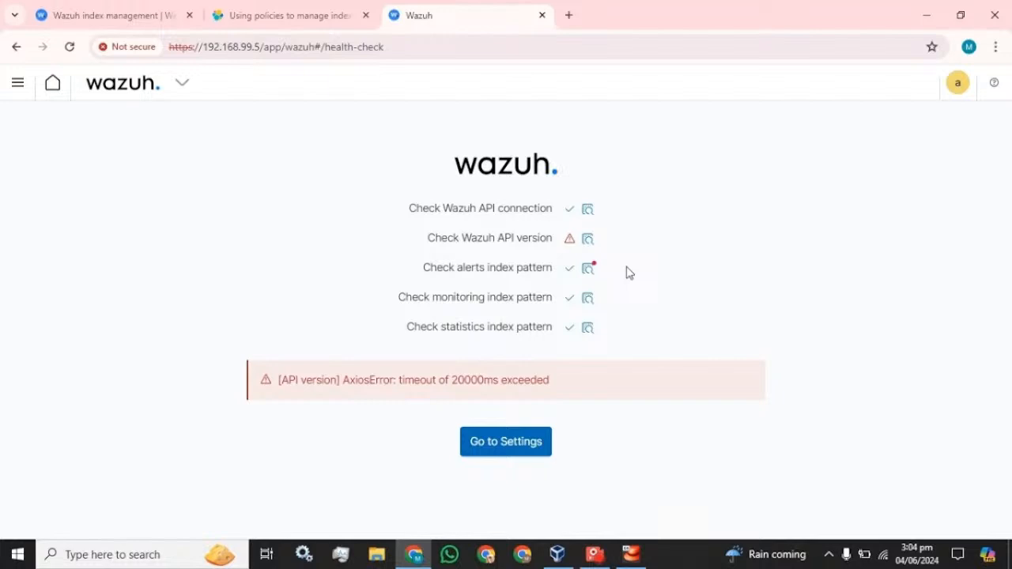
Reload and retry past the health-check error to reach the Modules overview
click(70, 47)
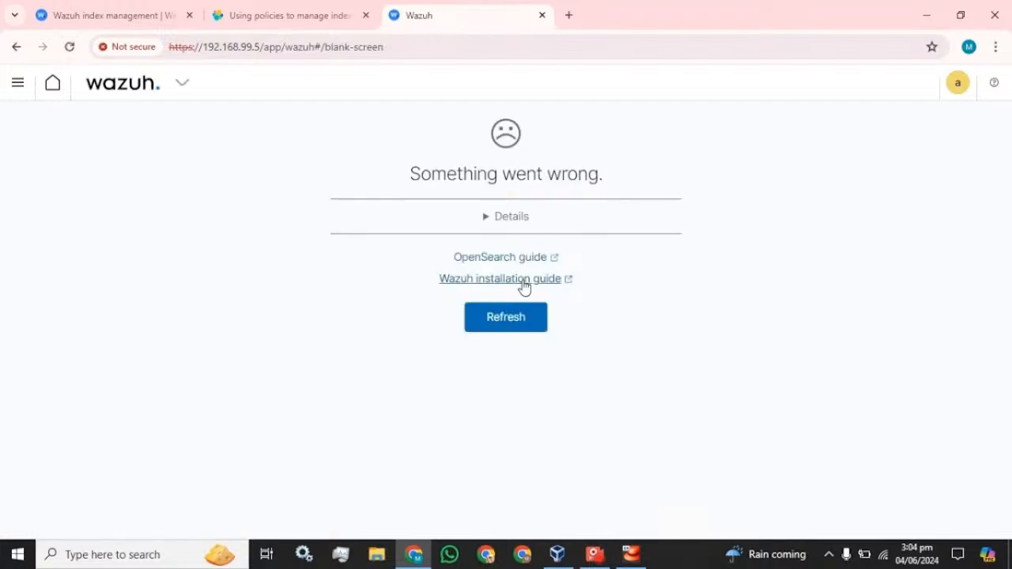
click(522, 324)
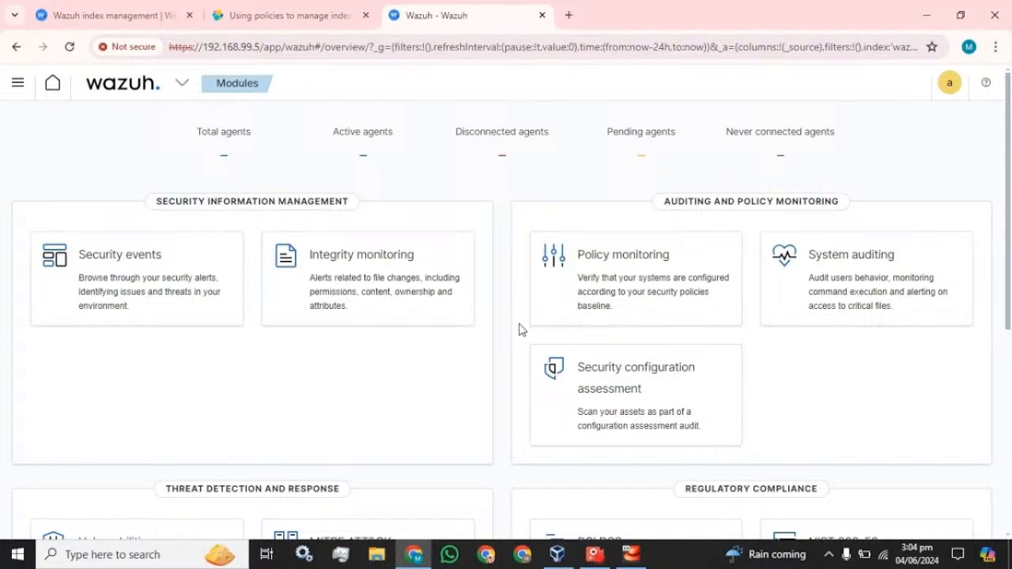
Go through OpenSearch Plugins to Index Management's Policy managed indices page
click(17, 82)
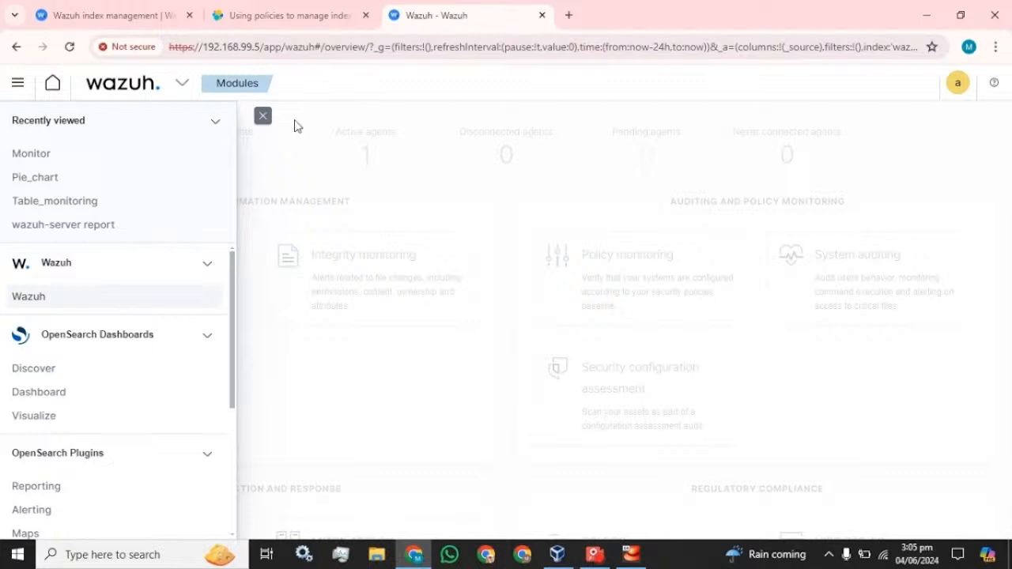
click(264, 119)
click(17, 88)
scroll(43, 269, down, 3)
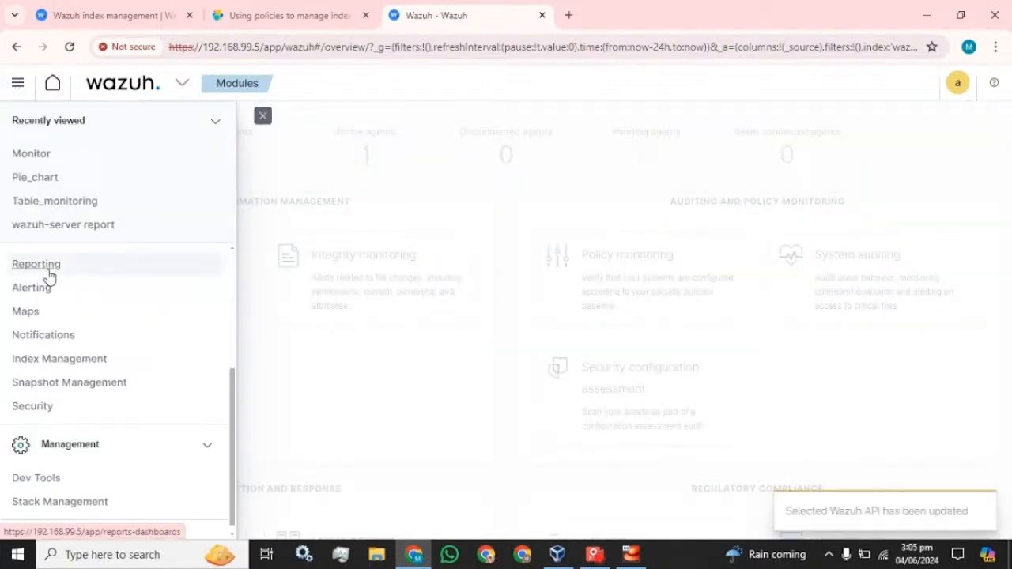
click(60, 349)
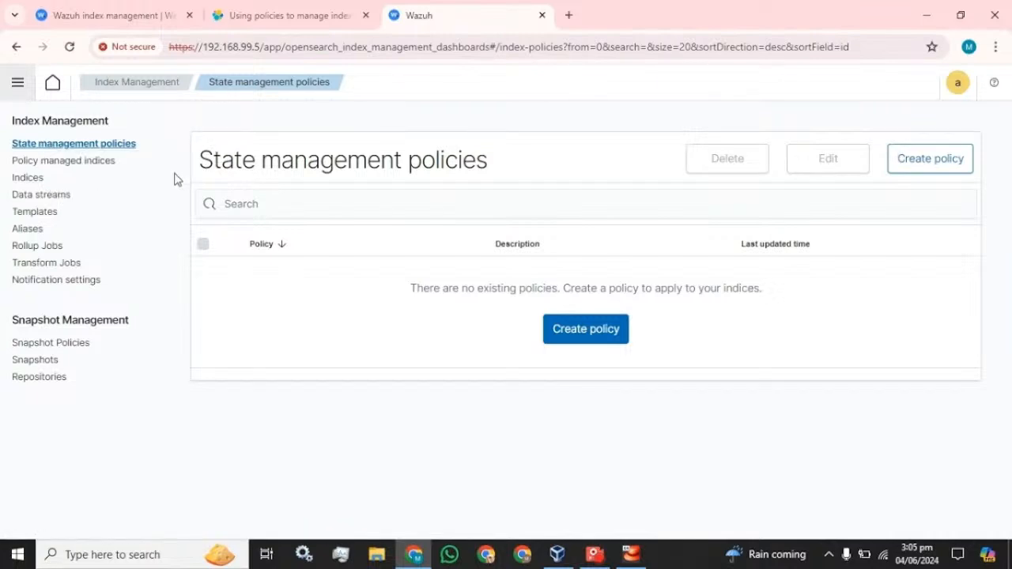
click(46, 164)
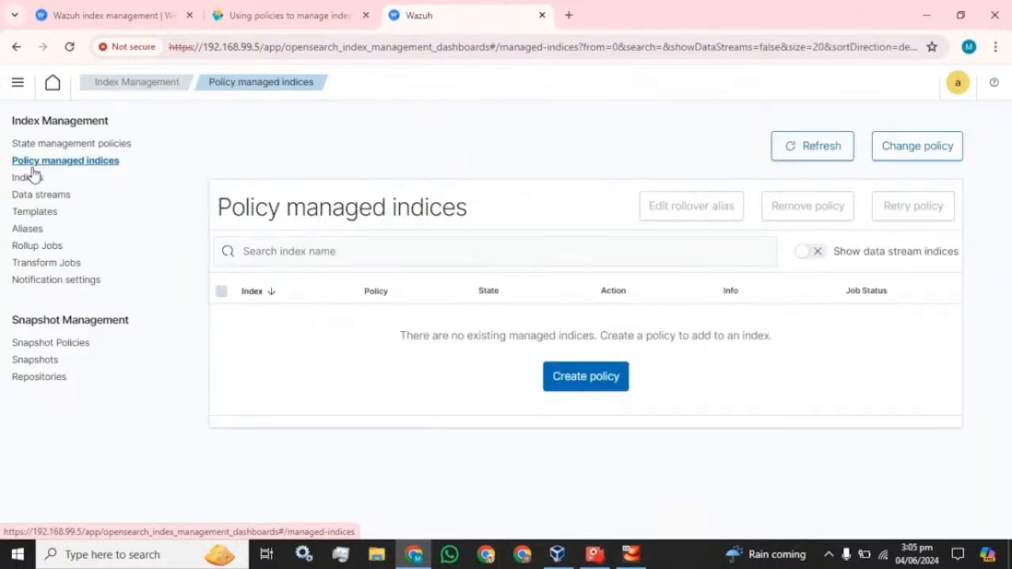
In the Indices list, select wazuh-alerts-4.x-2024.05.30 and open its Actions menu
click(20, 182)
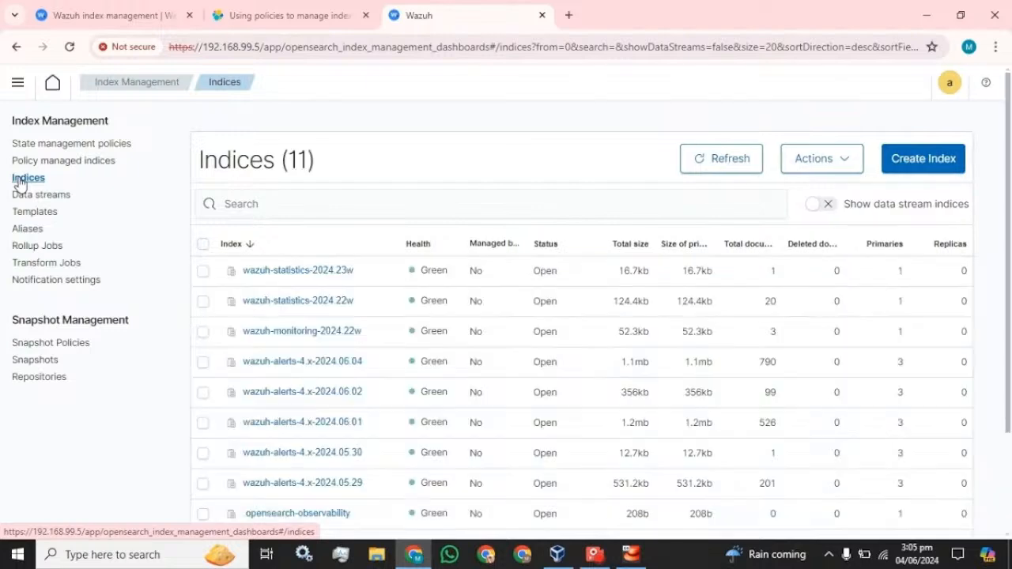
scroll(377, 418, down, 2)
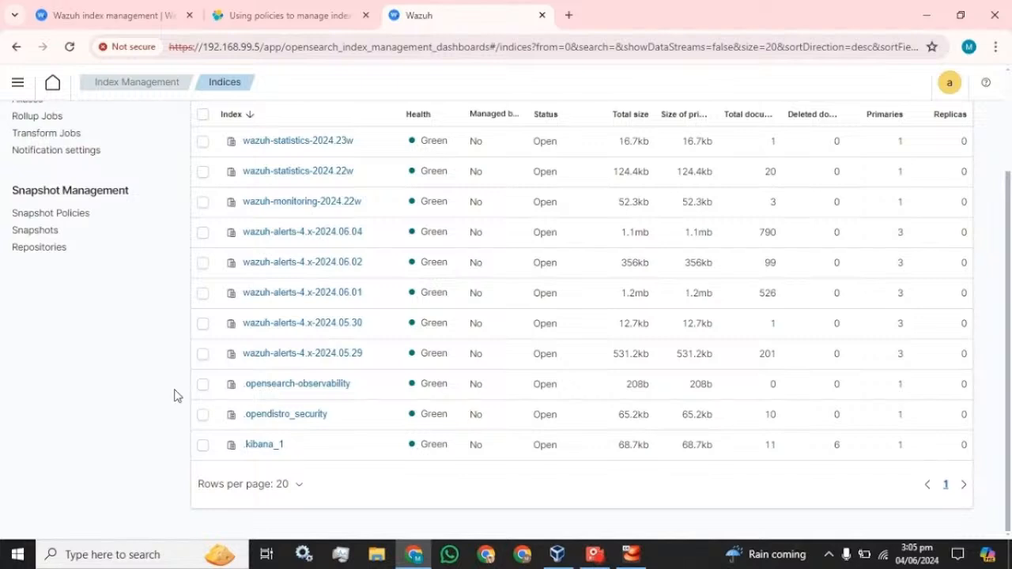
scroll(212, 485, up, 3)
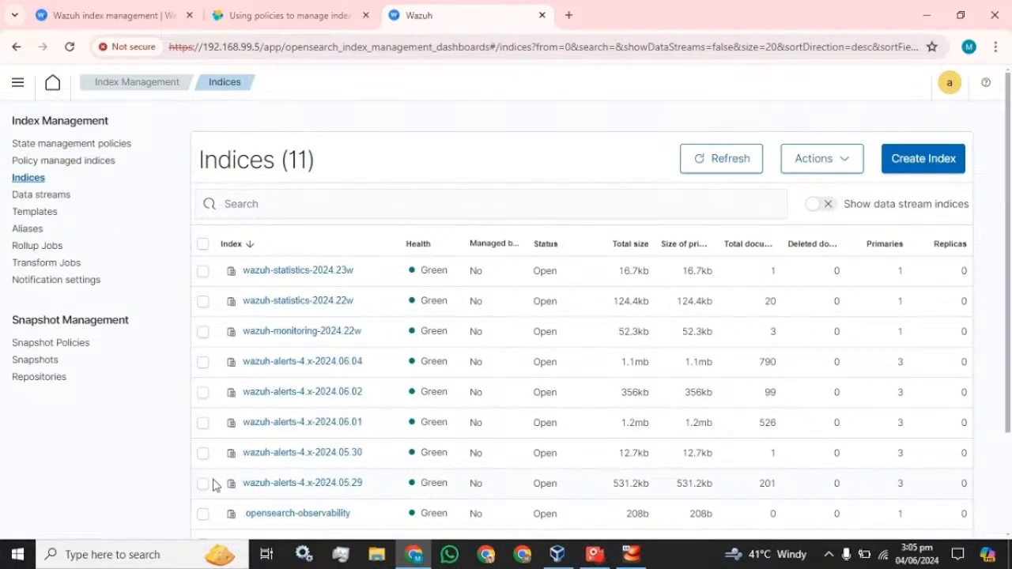
scroll(212, 485, down, 1)
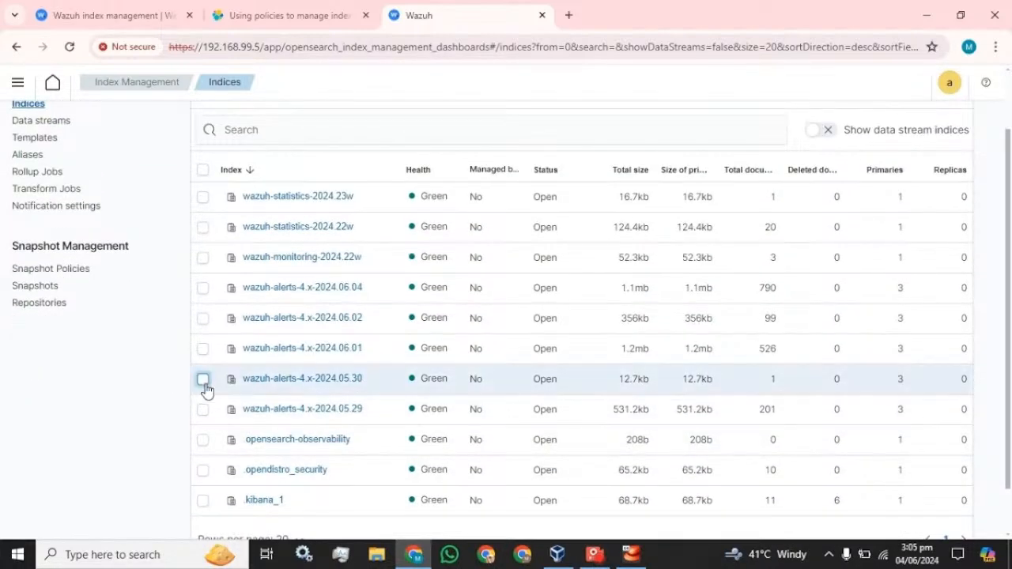
click(204, 381)
scroll(201, 385, up, 1)
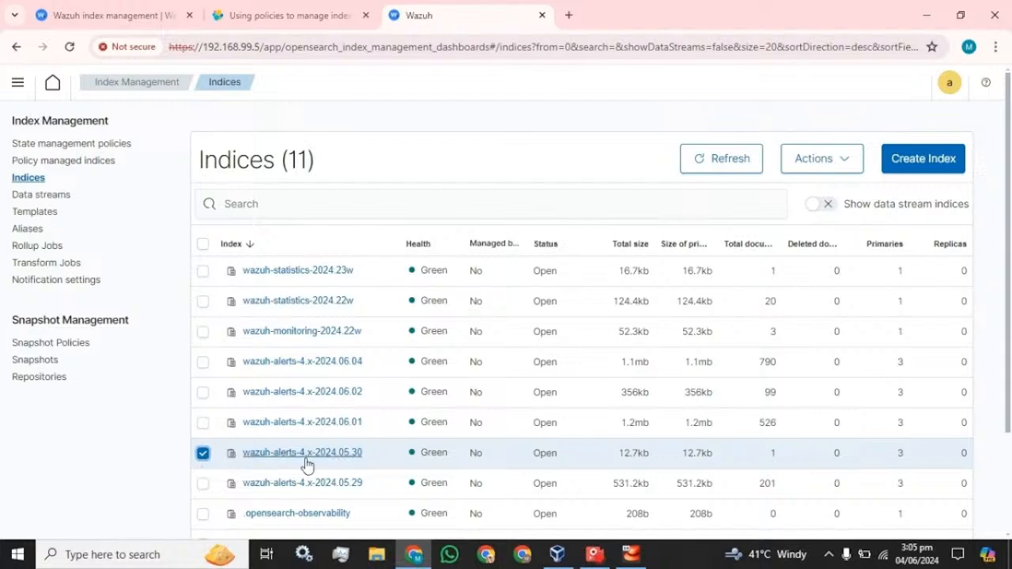
click(829, 164)
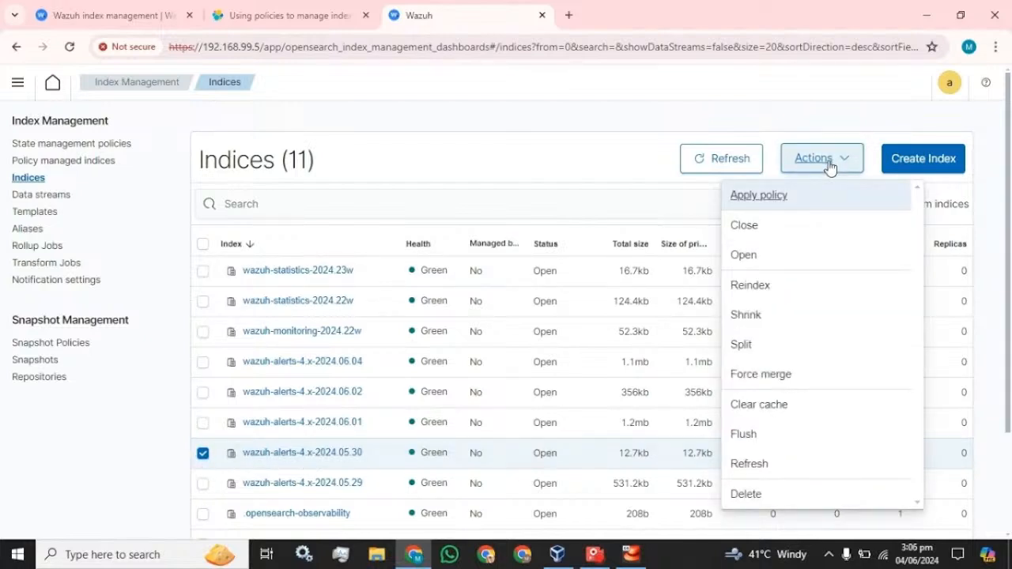
Begin deleting wazuh-alerts-4.x-2024.05.30 with 'delete' confirmation, then cancel and open State management policies
click(747, 495)
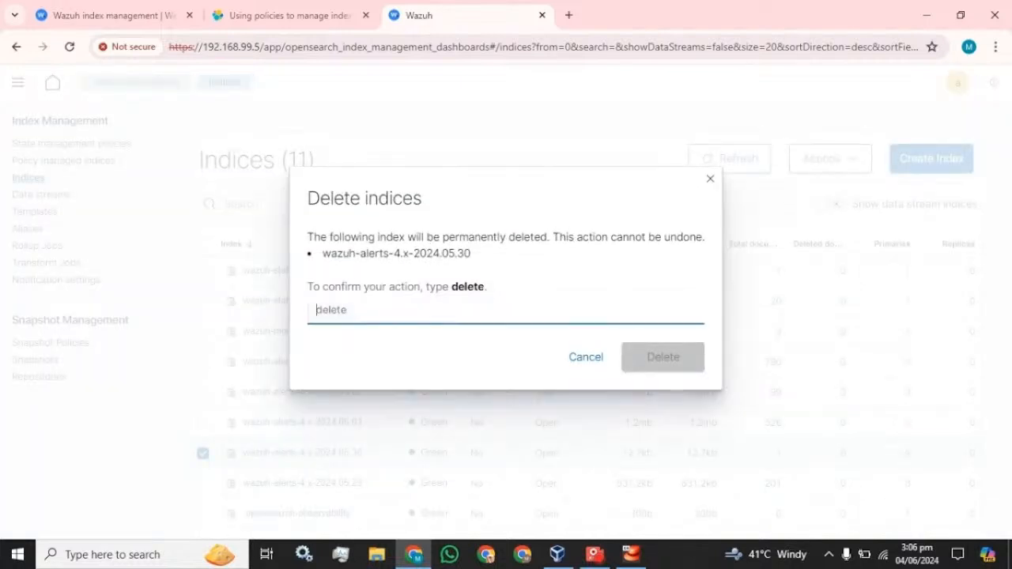
drag(485, 288, 442, 298)
click(458, 310)
drag(478, 287, 456, 282)
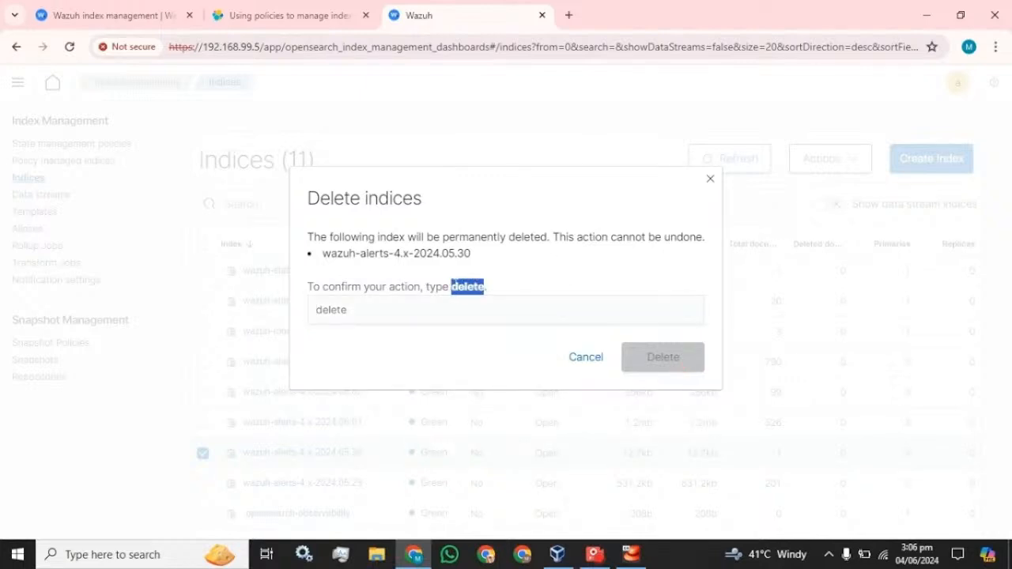
key(ctrl+c)
click(457, 309)
key(ctrl+v)
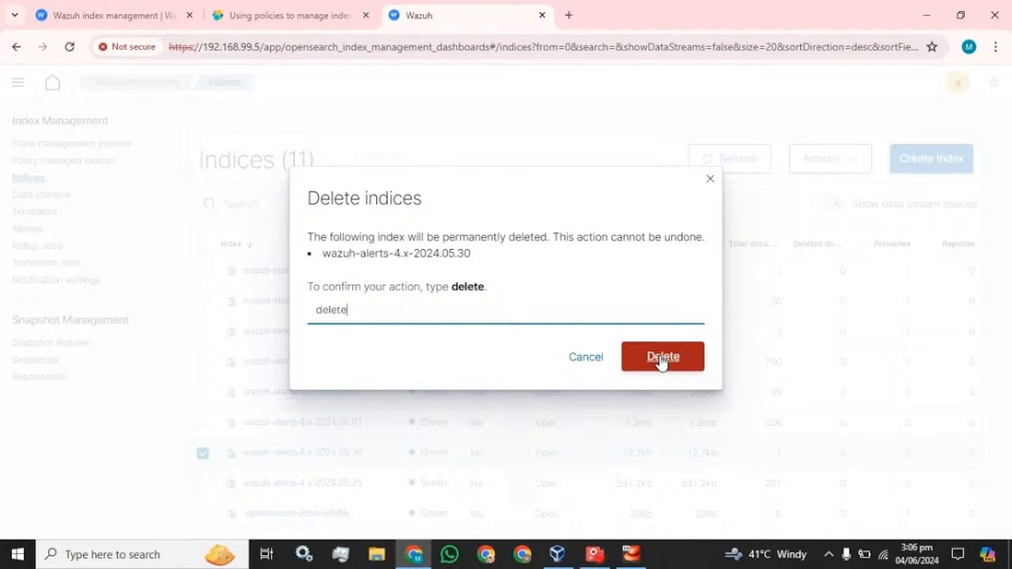
click(710, 181)
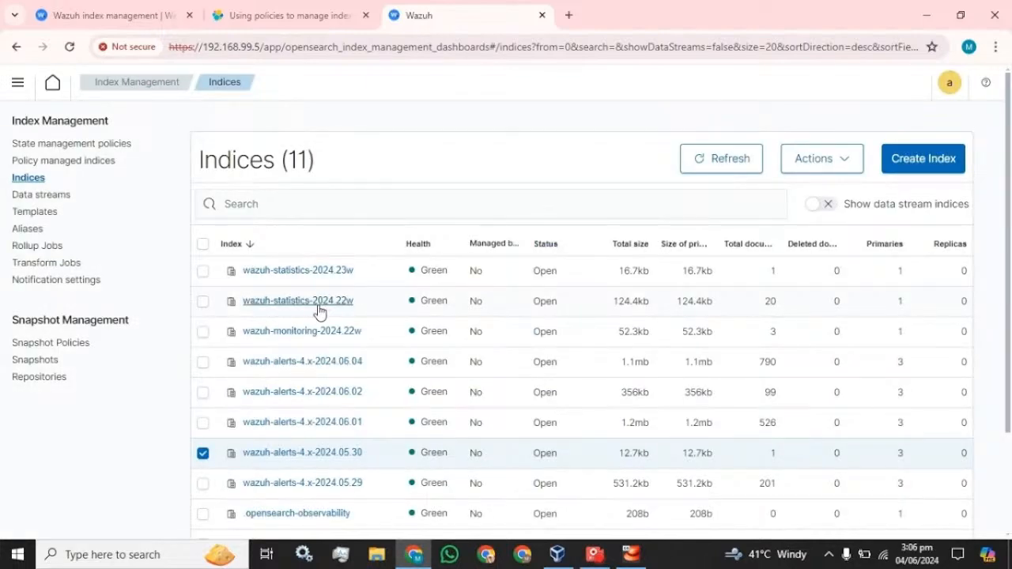
click(67, 151)
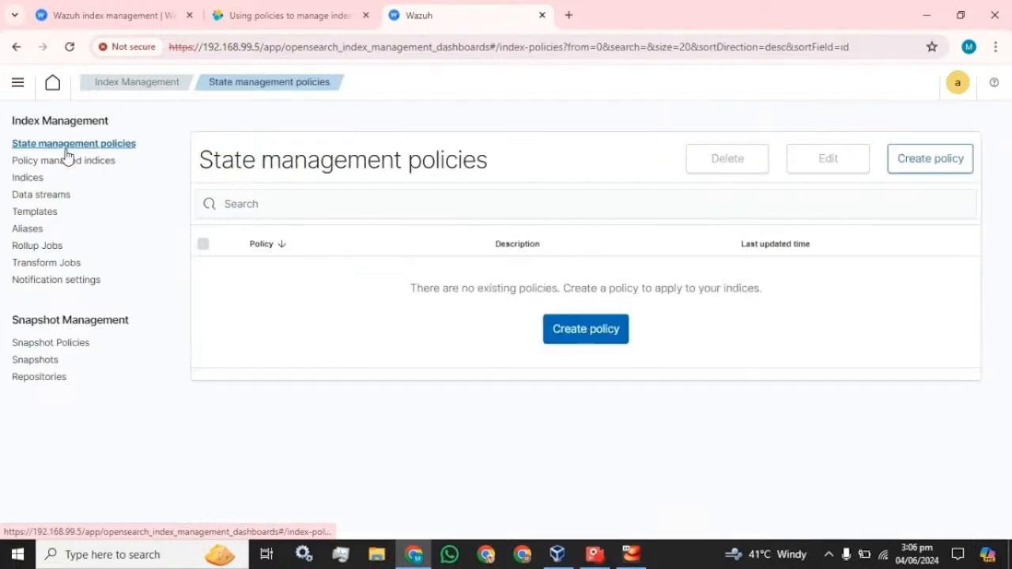
Start a new policy using the Visual editor configuration method
click(589, 335)
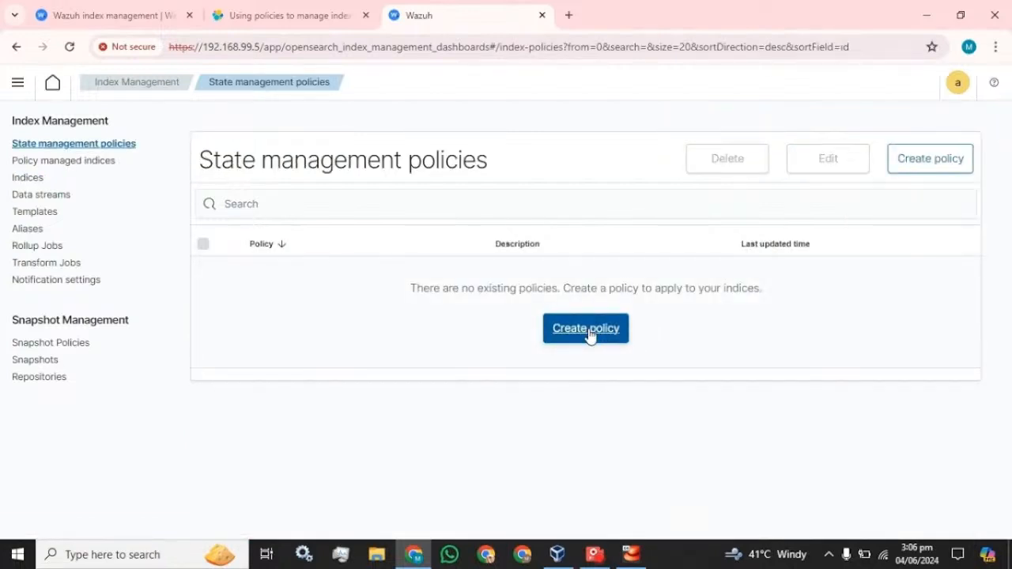
click(589, 335)
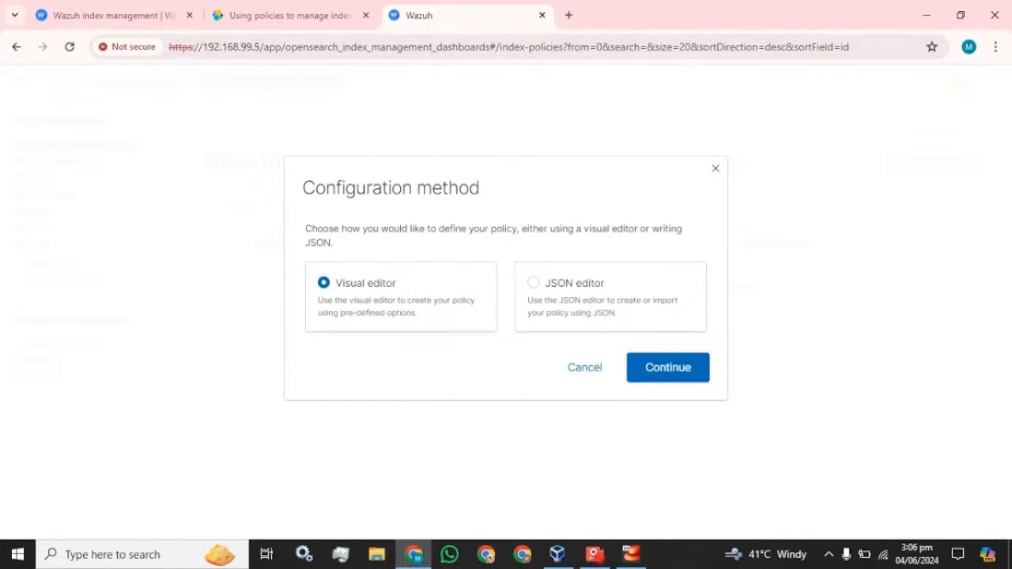
click(651, 366)
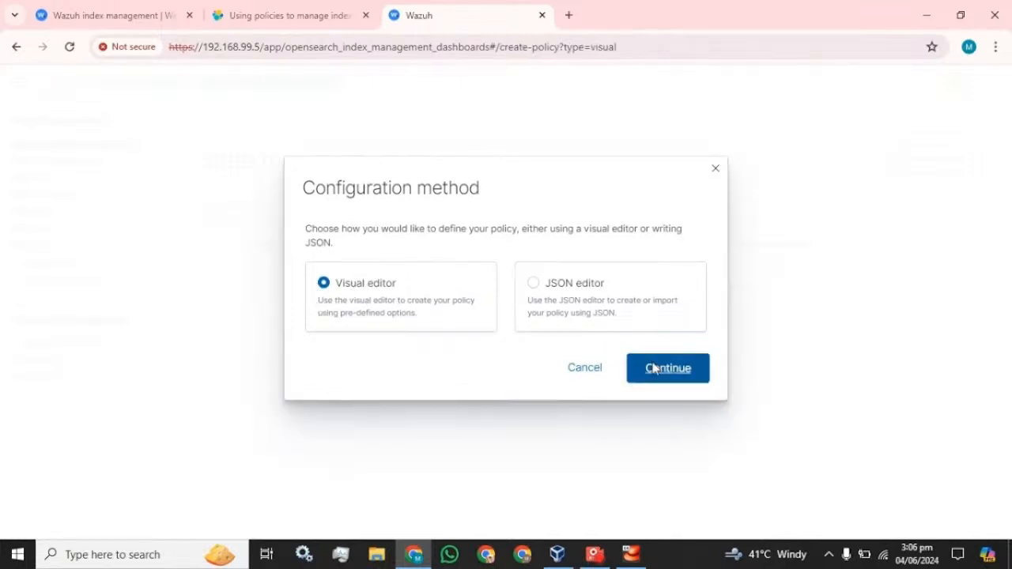
scroll(366, 329, down, 3)
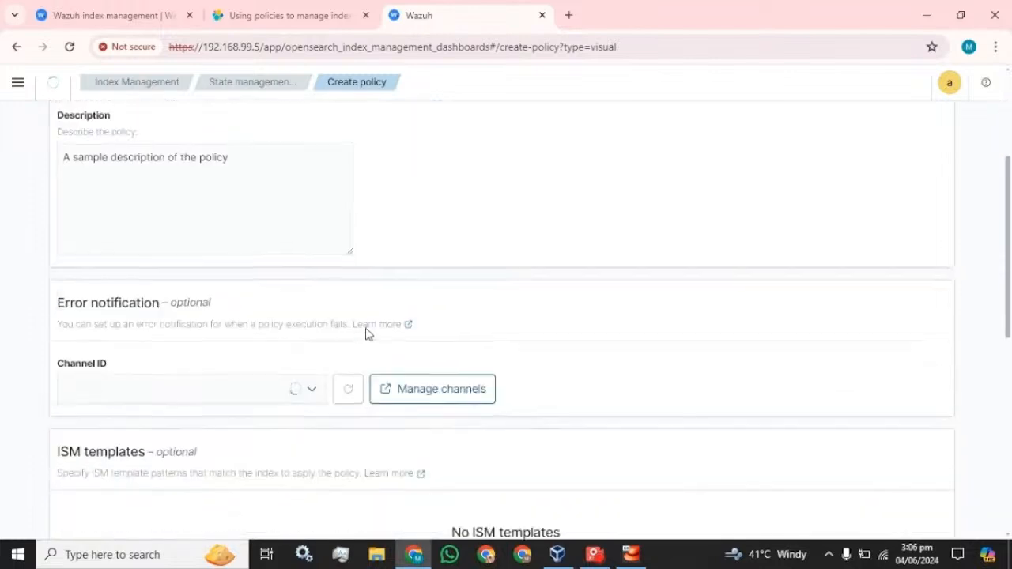
scroll(366, 334, down, 1)
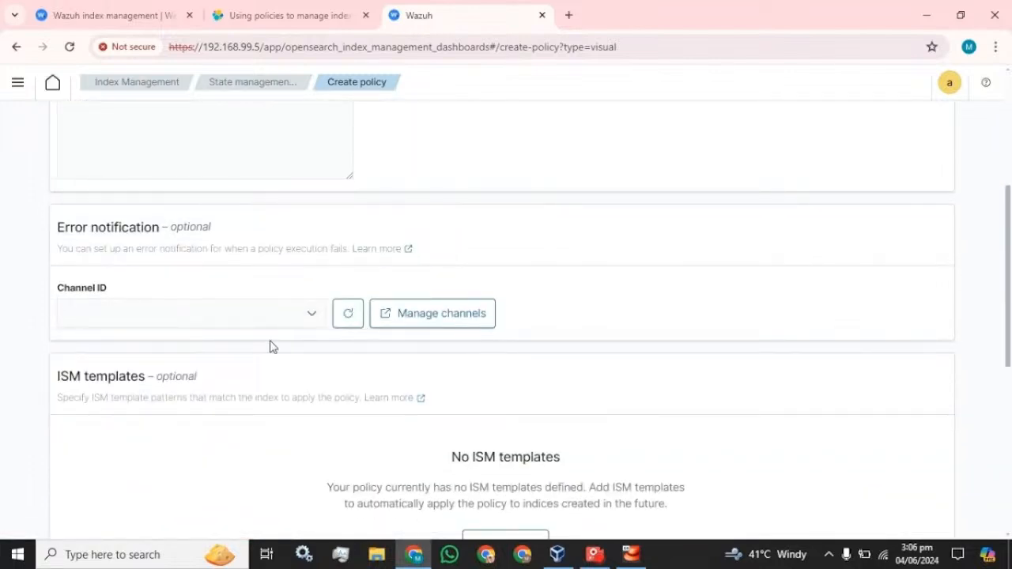
scroll(269, 346, up, 4)
Set Policy ID to Policy_01 and make Policy_01 the description
click(202, 302)
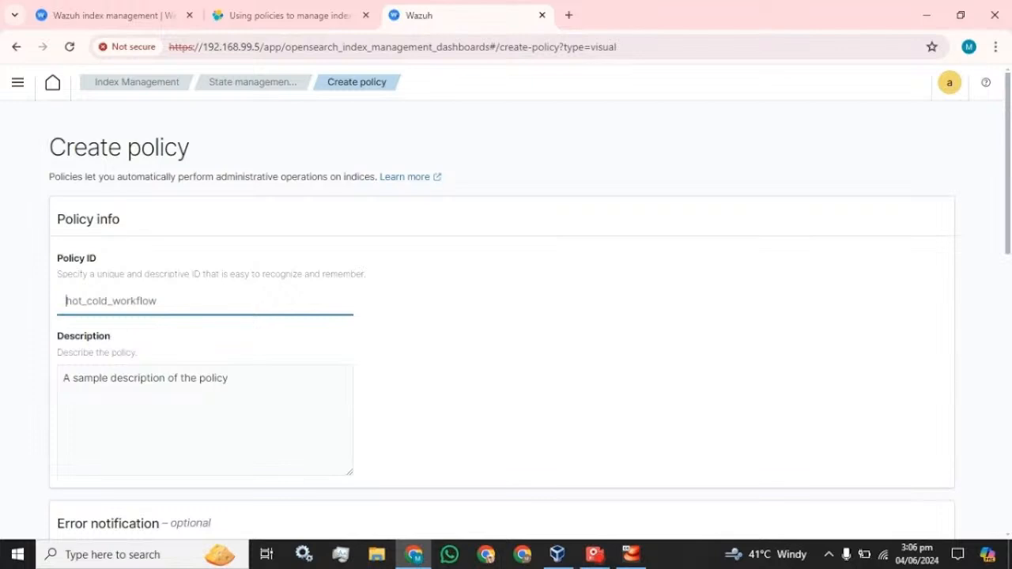
text(Pol)
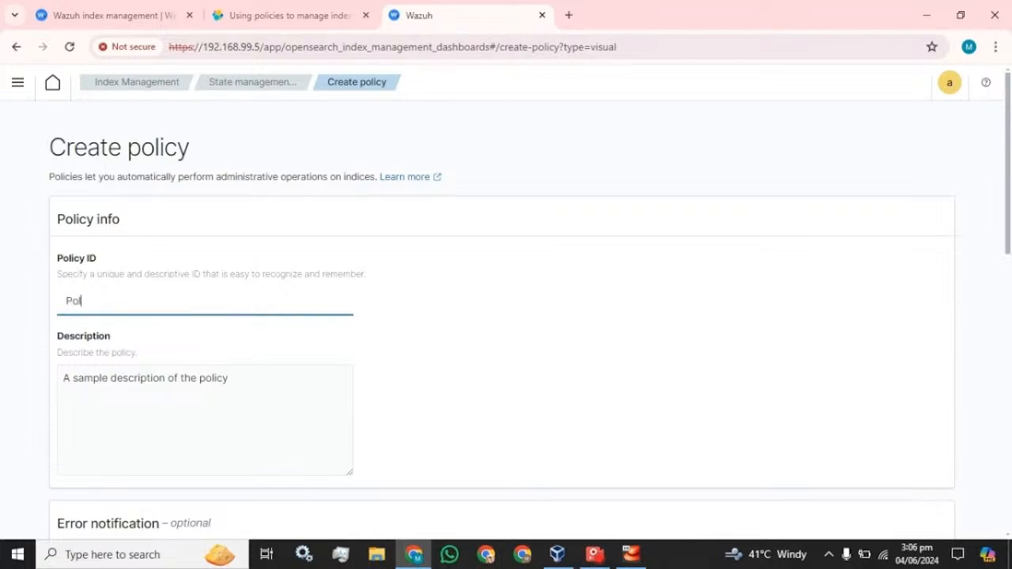
text(icy_)
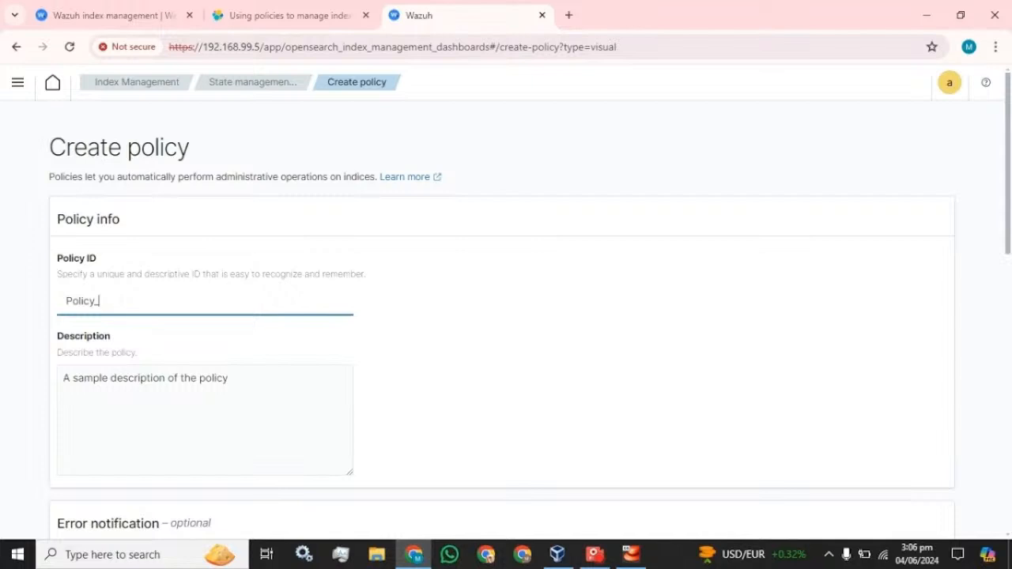
text(01)
key(ctrl+a)
click(109, 378)
key(ctrl+v)
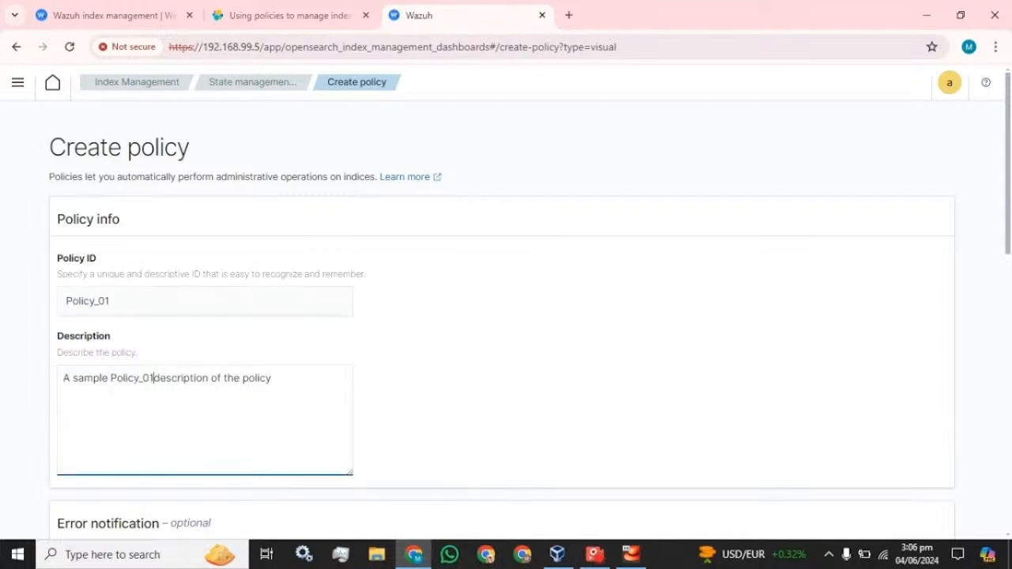
key(ctrl+a)
key(ctrl+v)
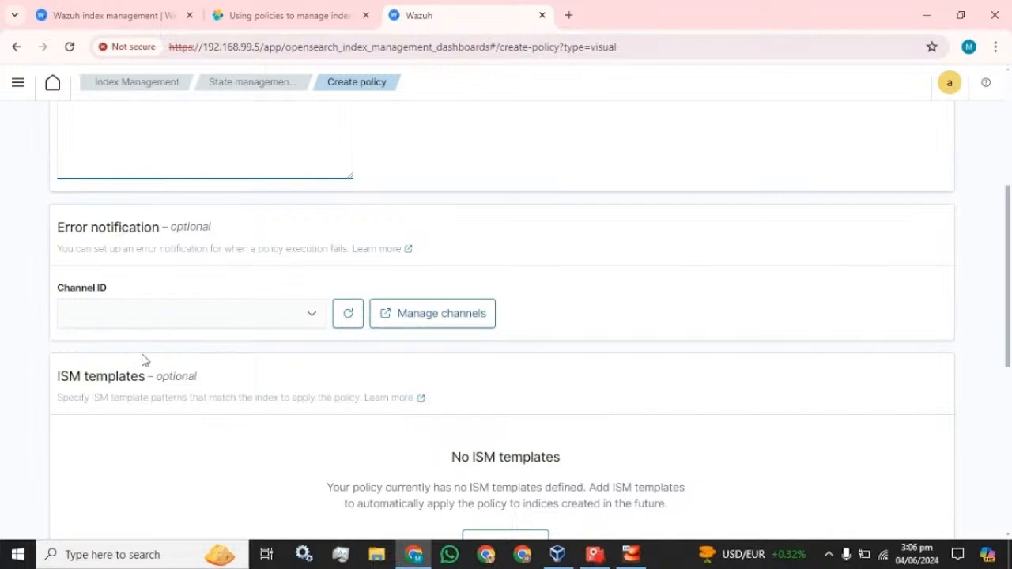
Check the empty initial state list and the note about missing ISM templates
scroll(142, 360, down, 5)
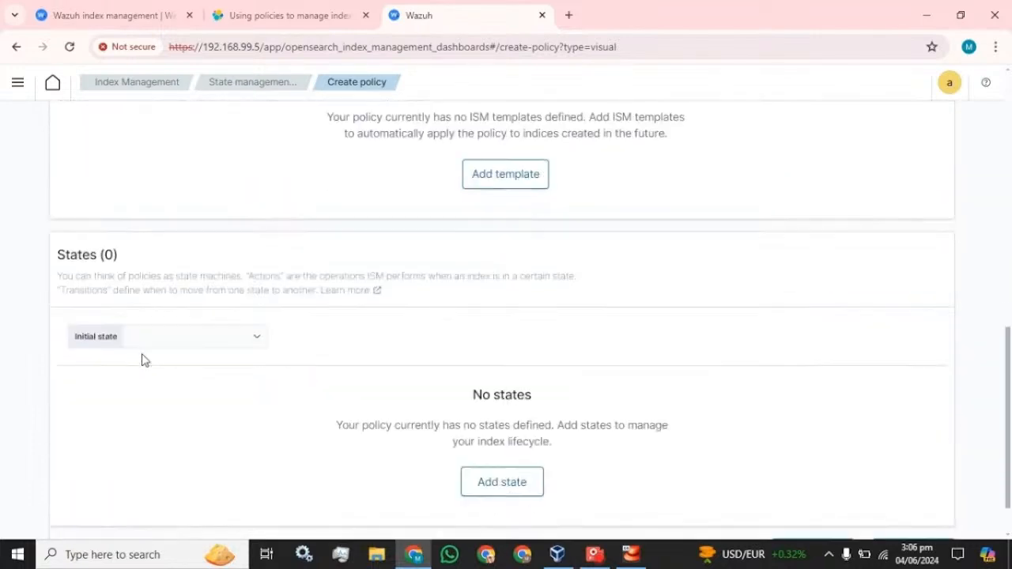
scroll(143, 360, down, 1)
click(192, 285)
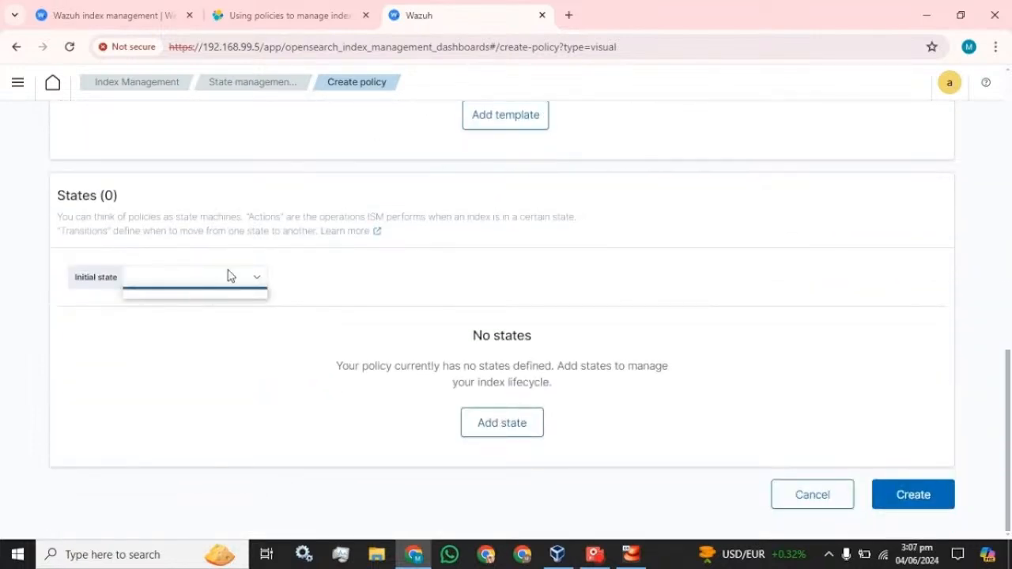
click(228, 272)
click(84, 278)
click(214, 277)
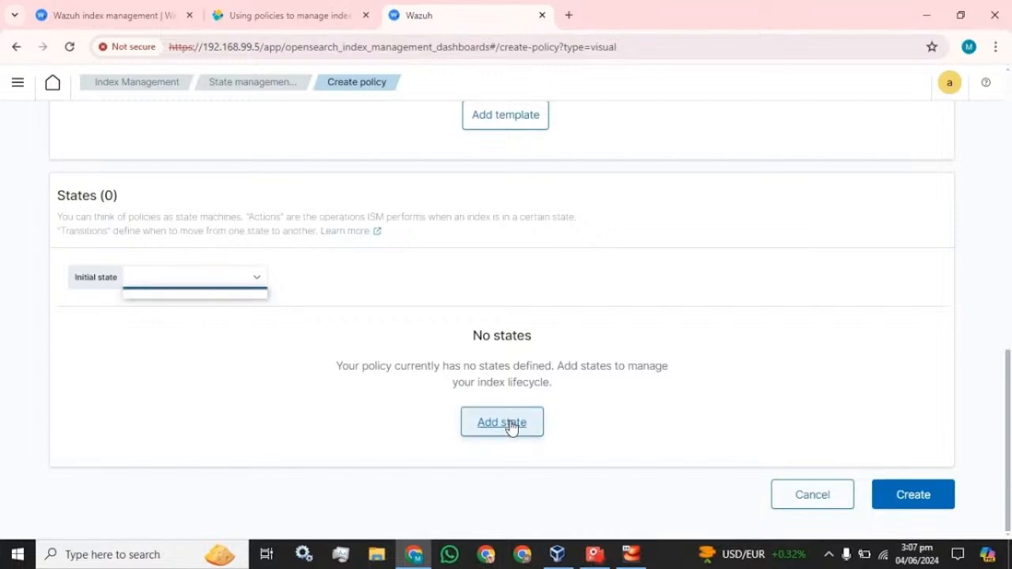
scroll(417, 366, up, 3)
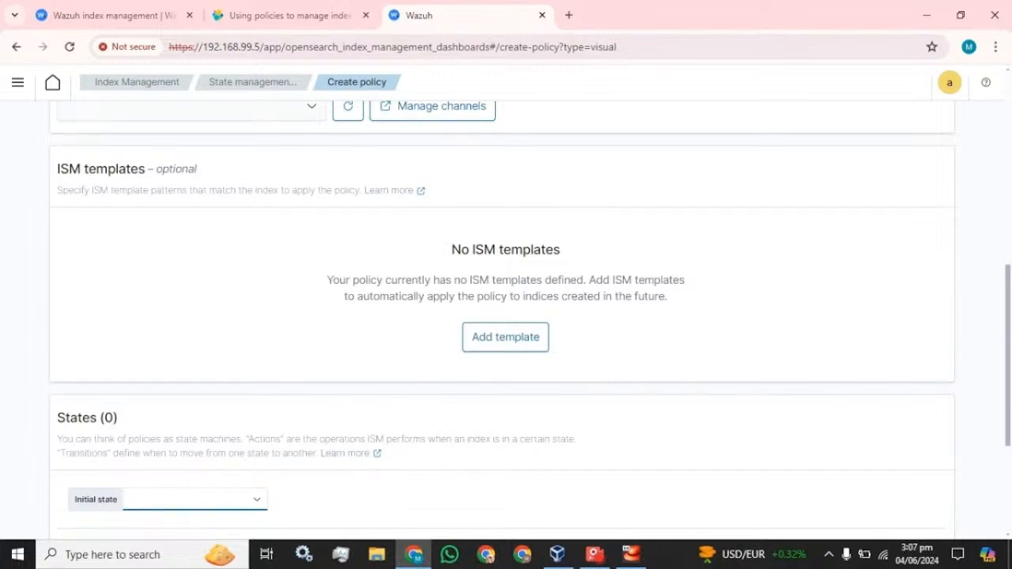
drag(327, 280, 598, 280)
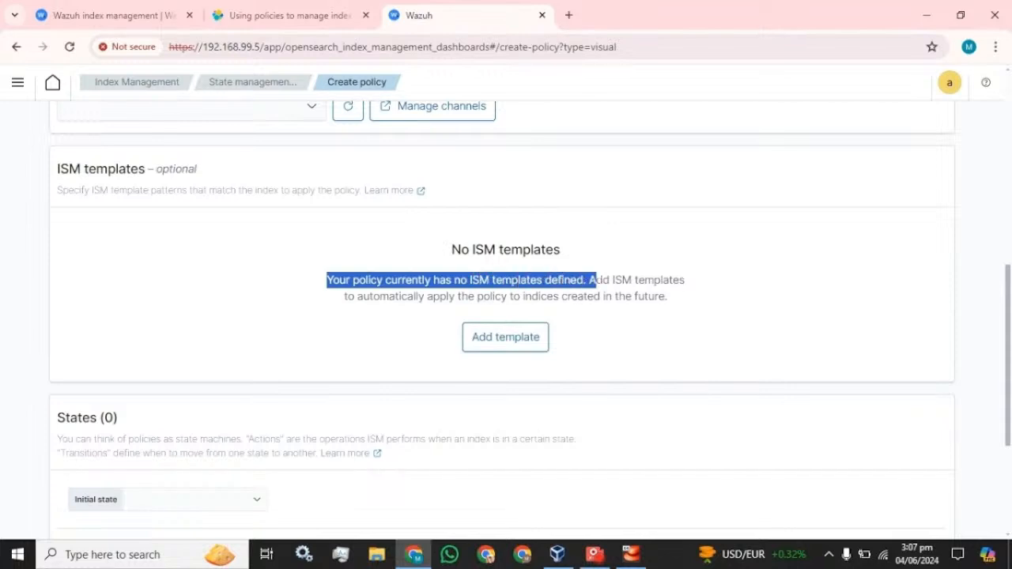
click(695, 273)
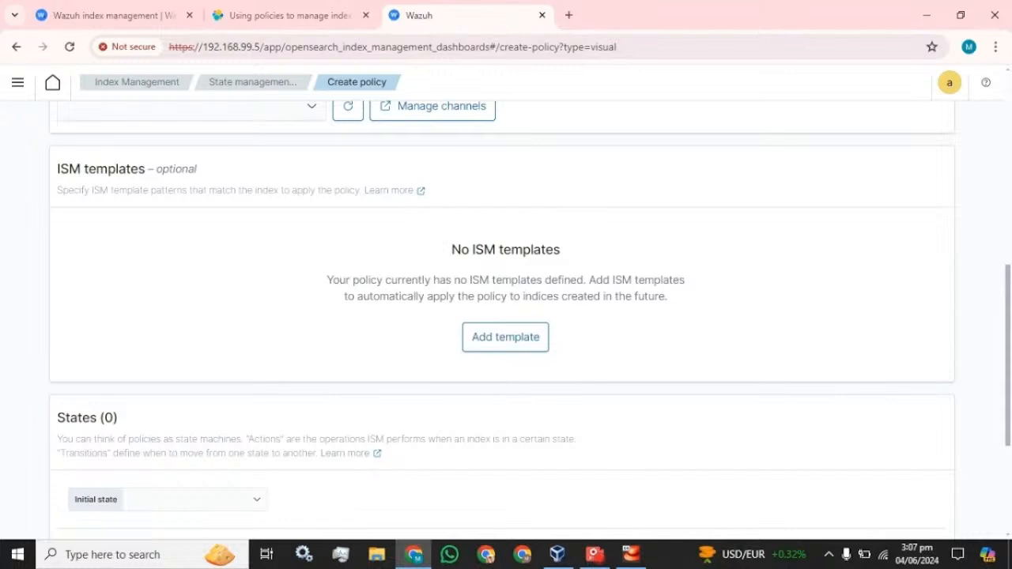
Add an ISM template row, recheck initial states, then cancel the policy draft
scroll(340, 253, up, 3)
scroll(339, 253, down, 3)
click(501, 336)
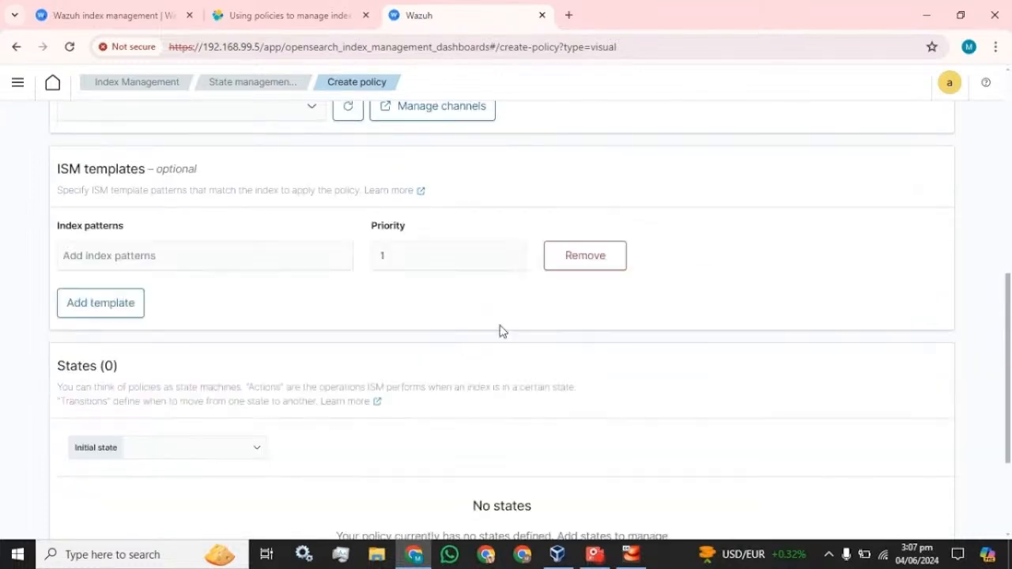
click(205, 256)
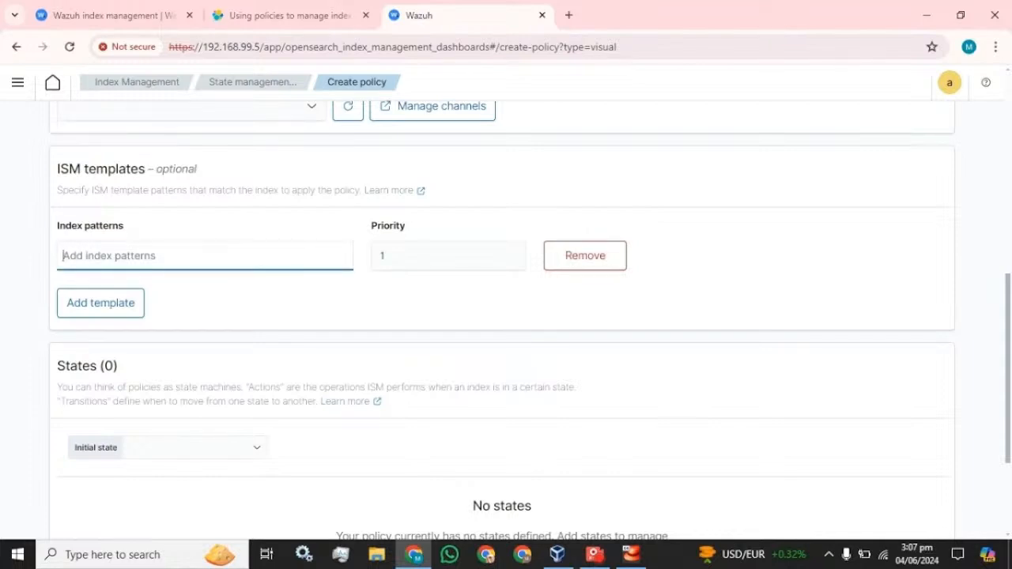
scroll(267, 329, down, 2)
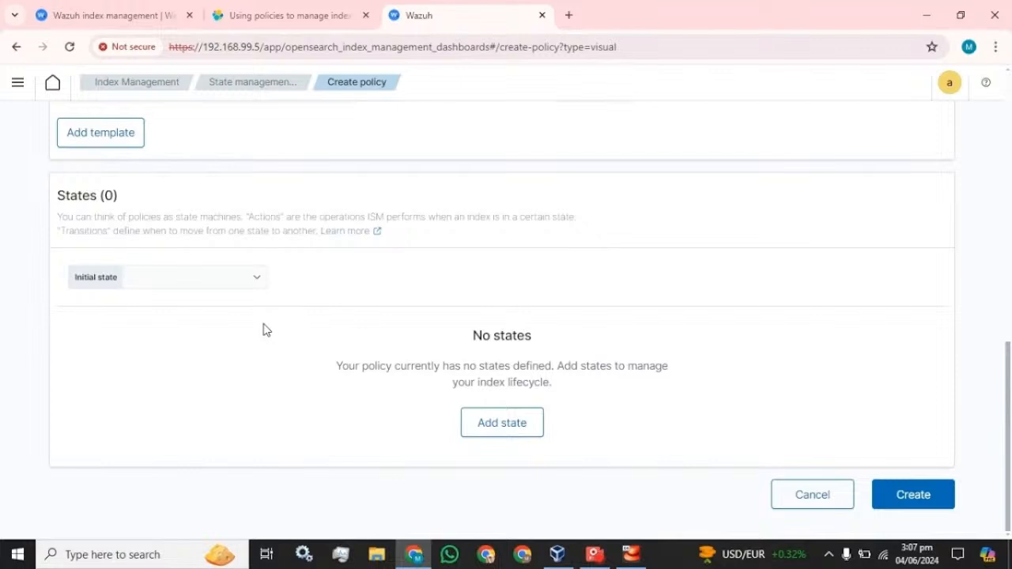
click(225, 286)
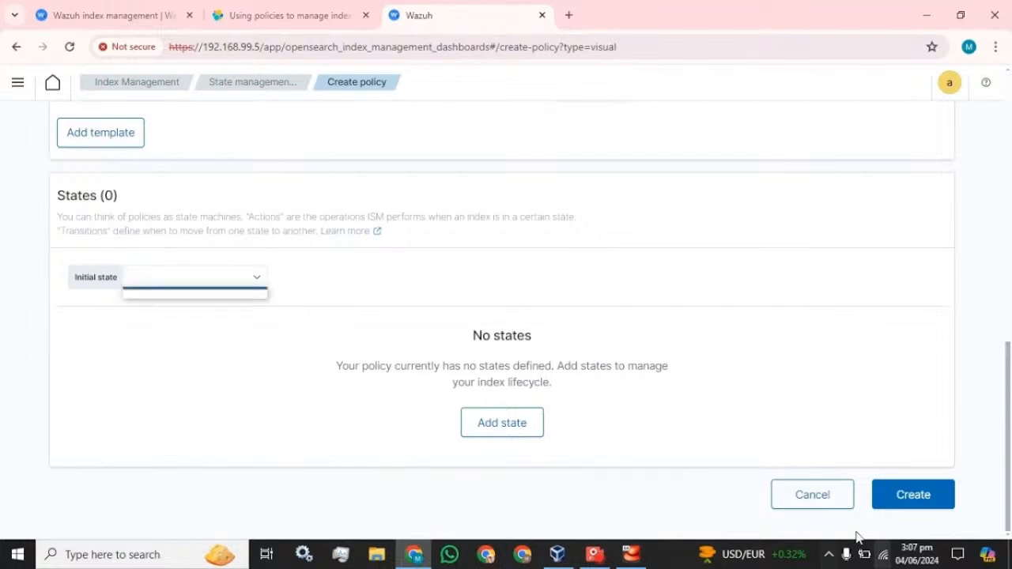
click(811, 495)
Start a visual-editor policy with Policy ID Policy_01 and description Policy_01
click(606, 349)
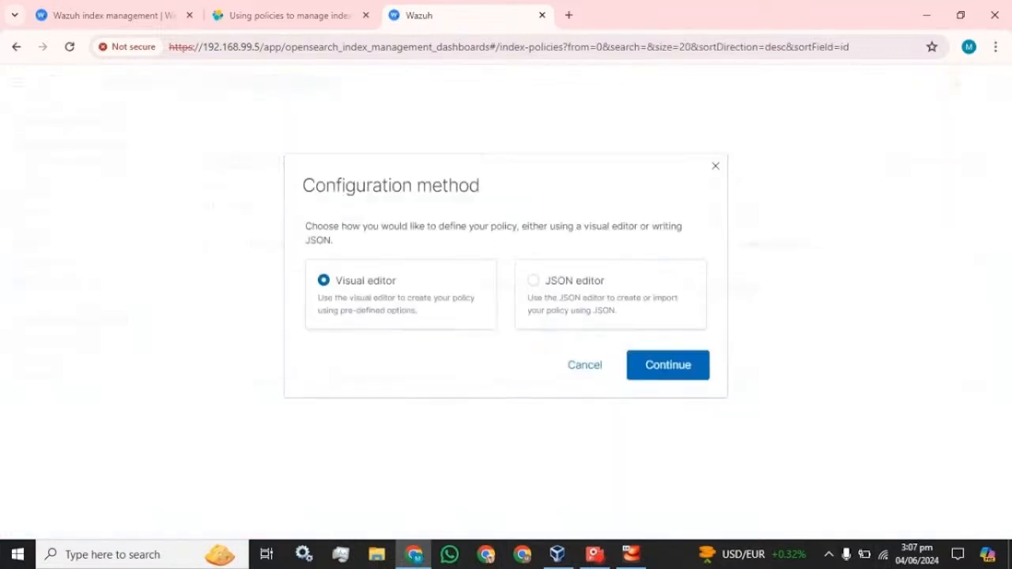
click(653, 369)
click(174, 302)
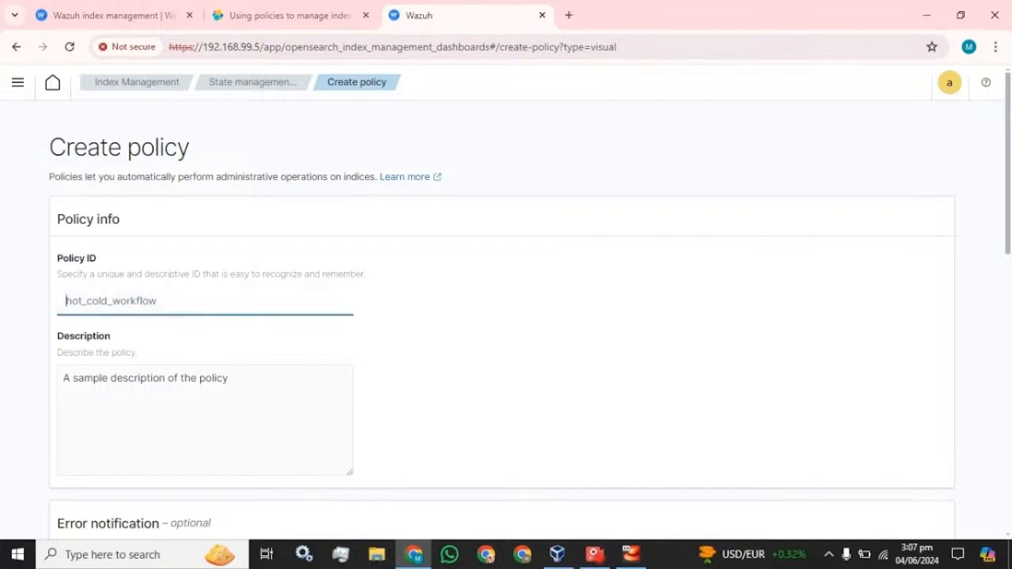
text(Policy)
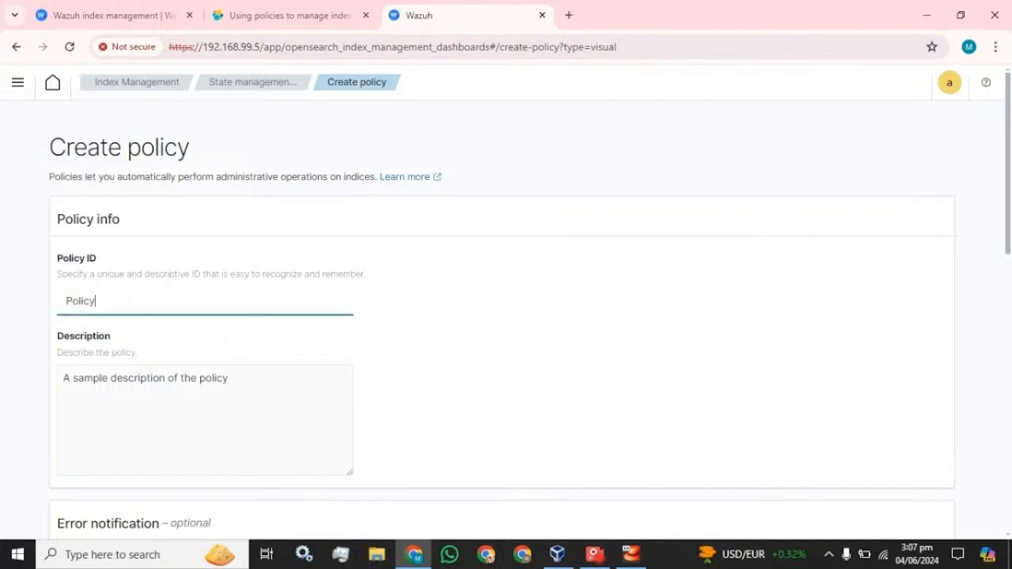
text(_01)
key(ctrl+a)
key(ctrl+c)
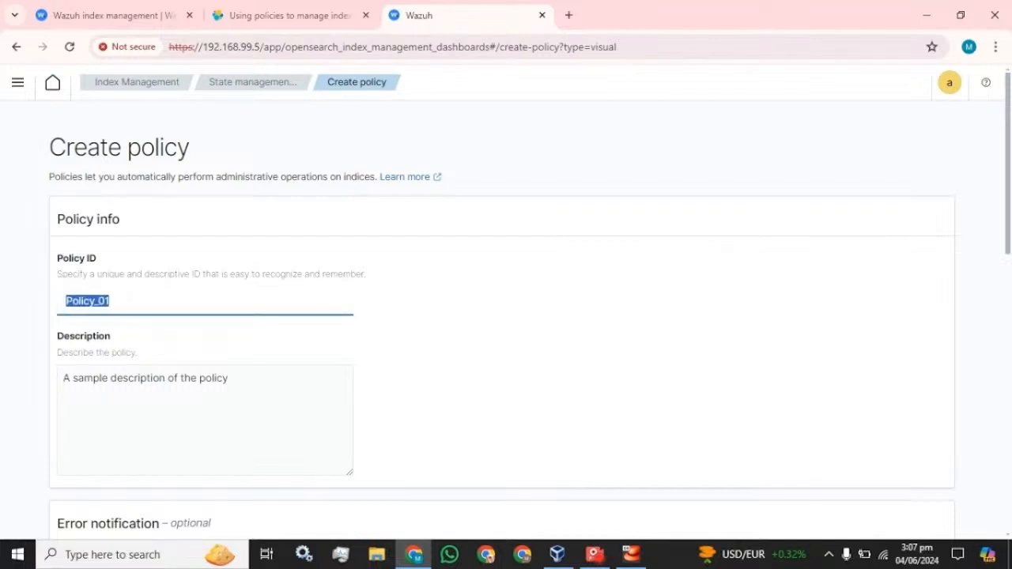
double_click(139, 378)
key(ctrl+a)
key(ctrl+v)
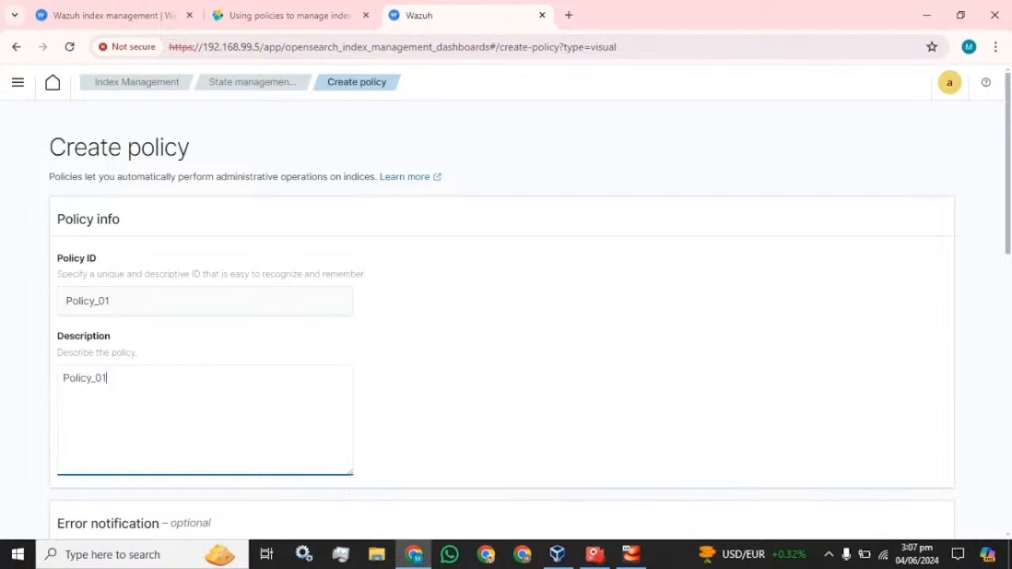
scroll(344, 354, down, 9)
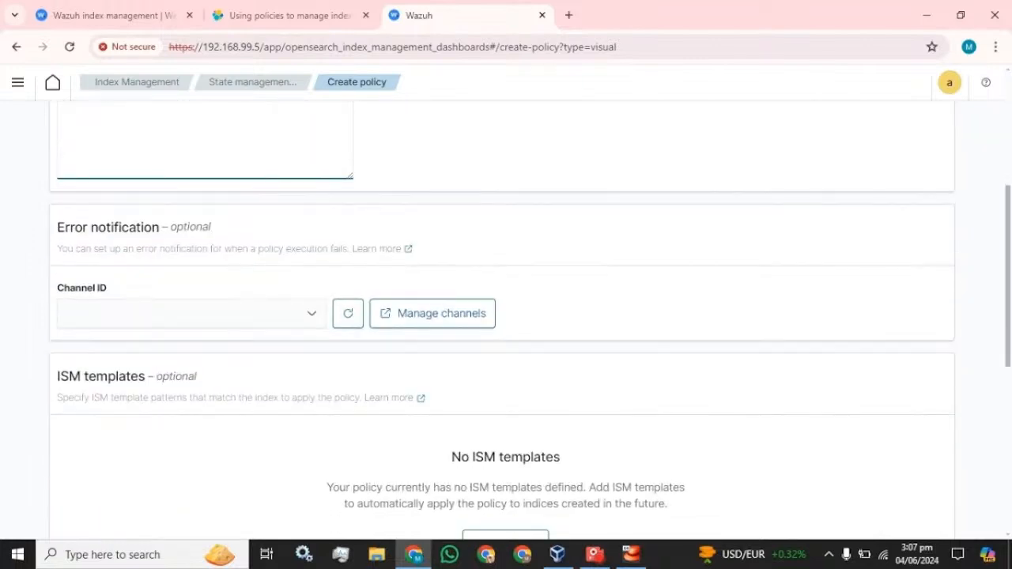
Add a state named State_01 containing a Delete action
click(510, 427)
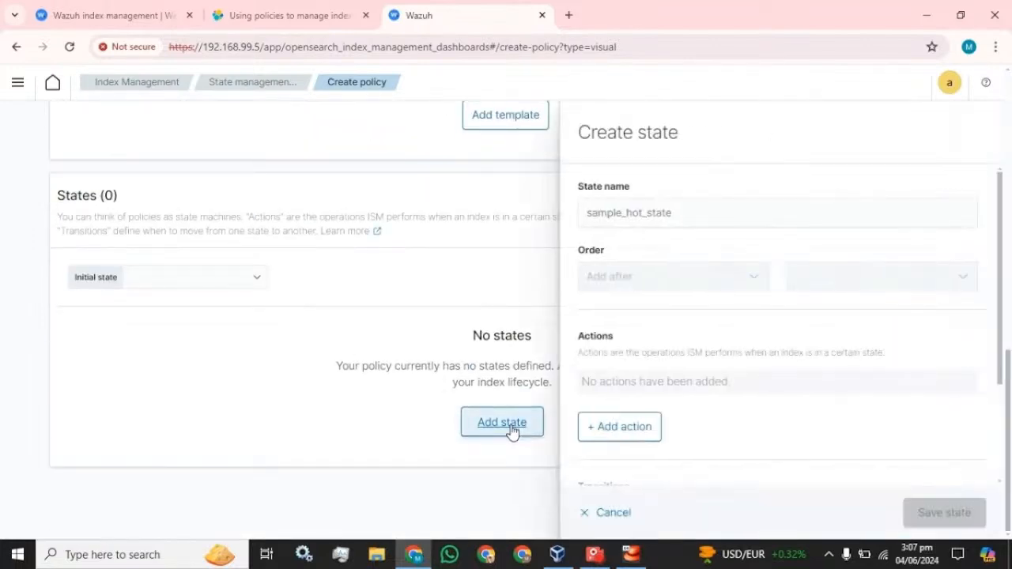
click(586, 213)
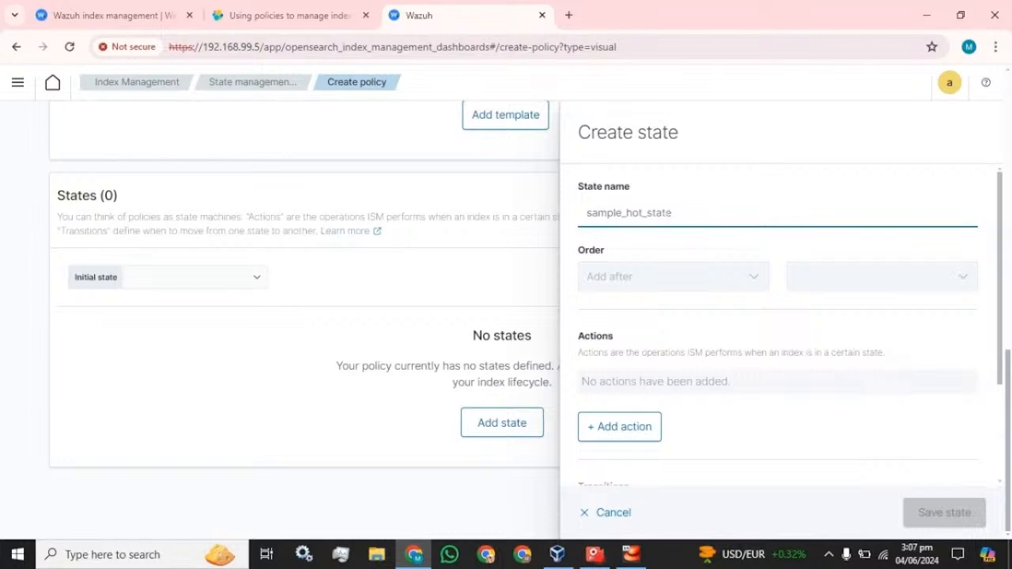
text(State)
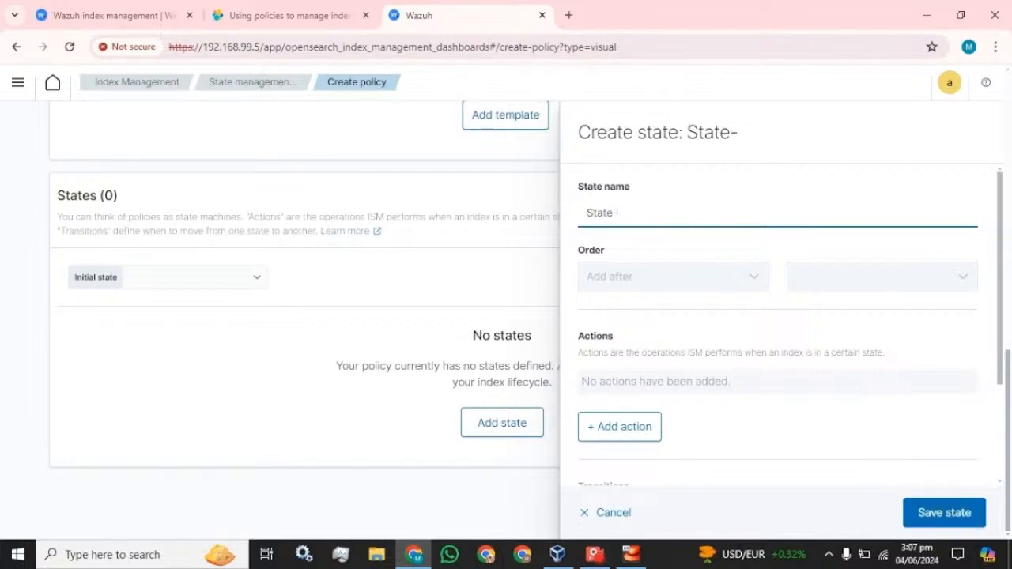
text(_01)
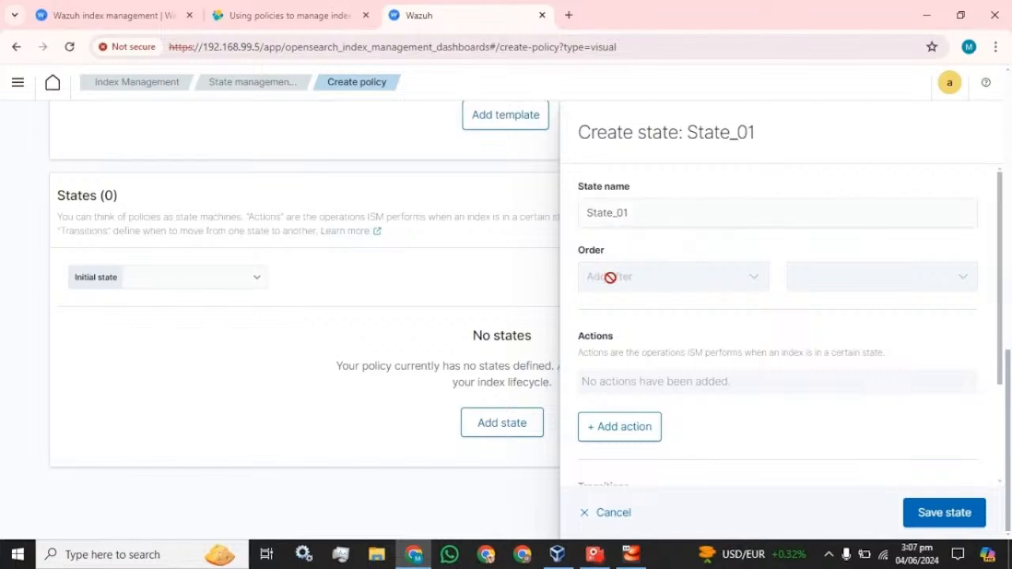
scroll(621, 288, down, 1)
click(635, 362)
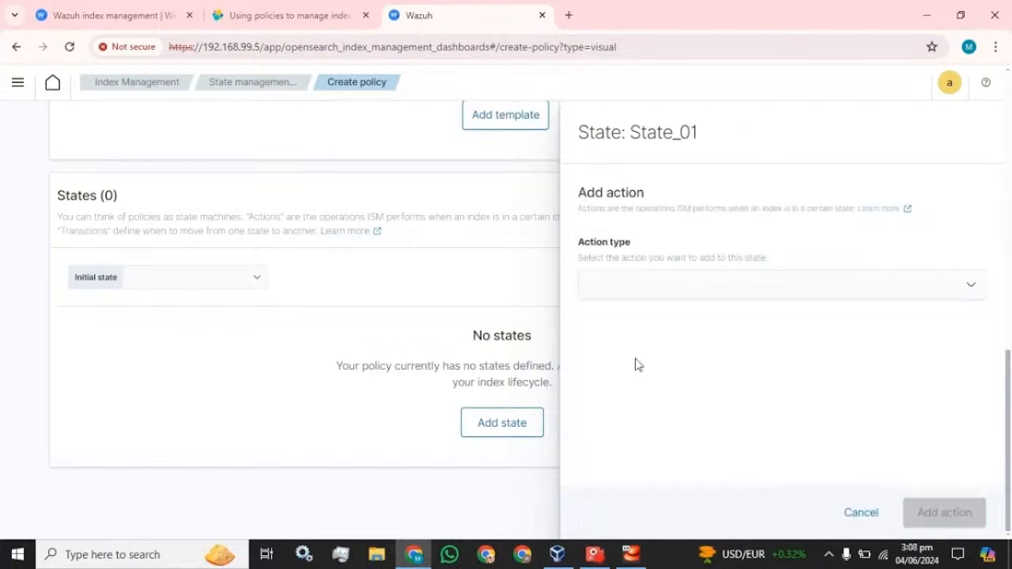
click(680, 298)
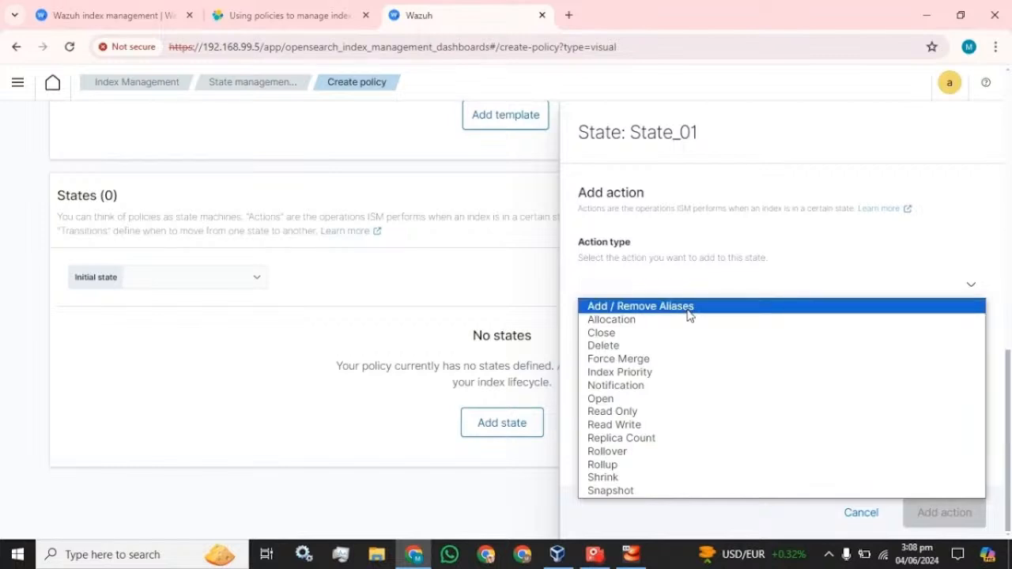
click(624, 352)
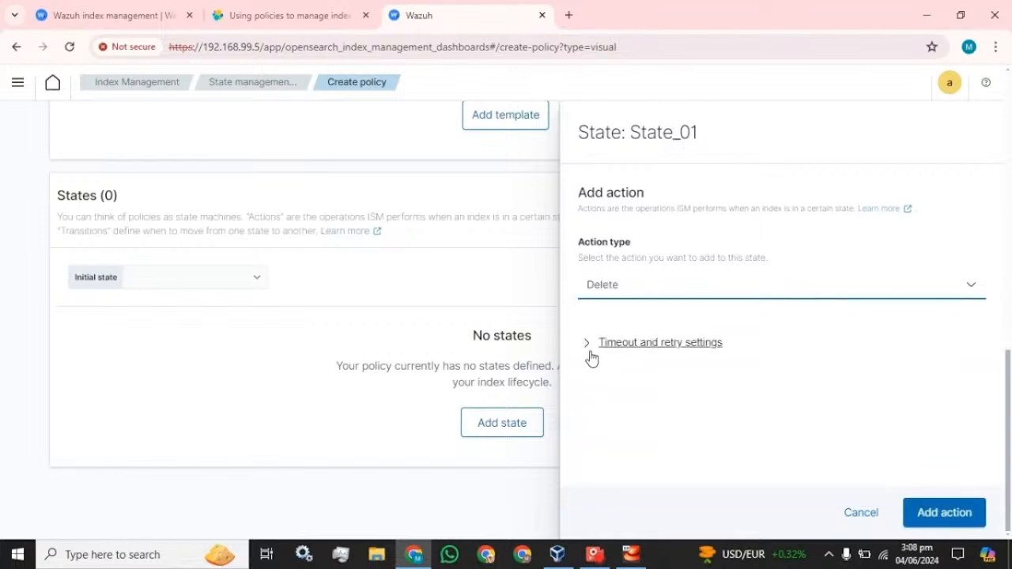
click(943, 516)
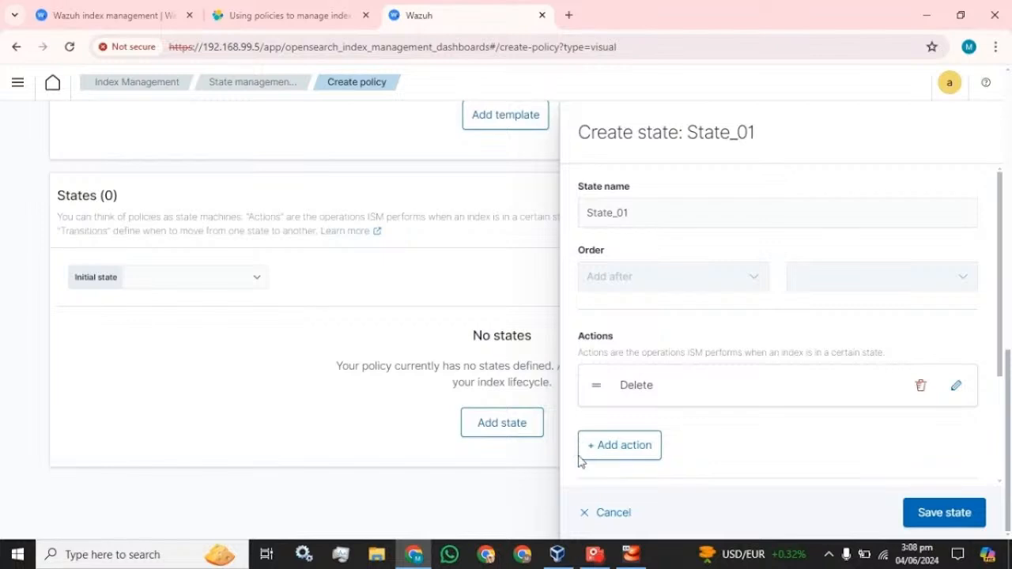
Add a Shrink action to State_01 and save the state
click(606, 450)
click(631, 290)
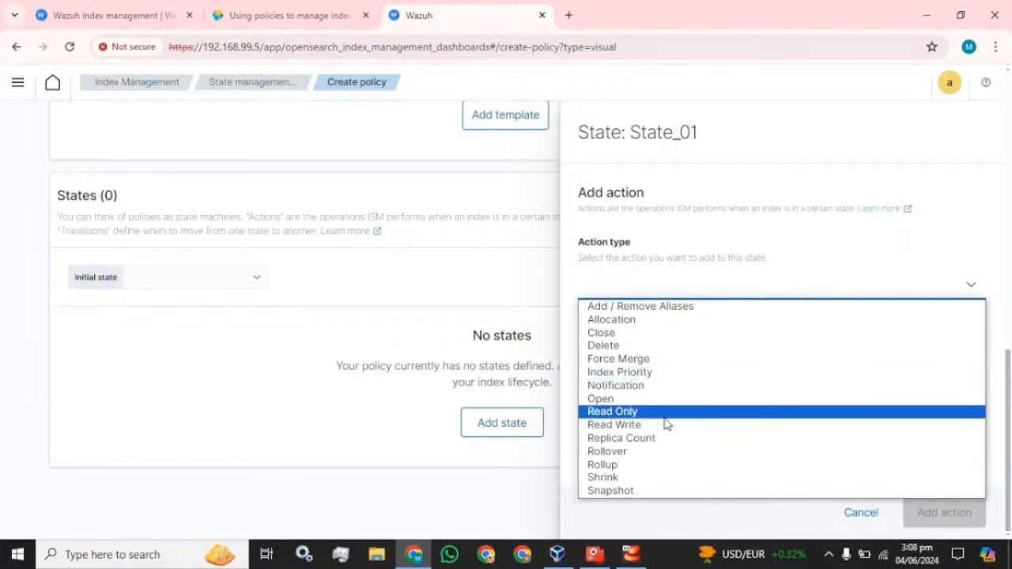
click(602, 478)
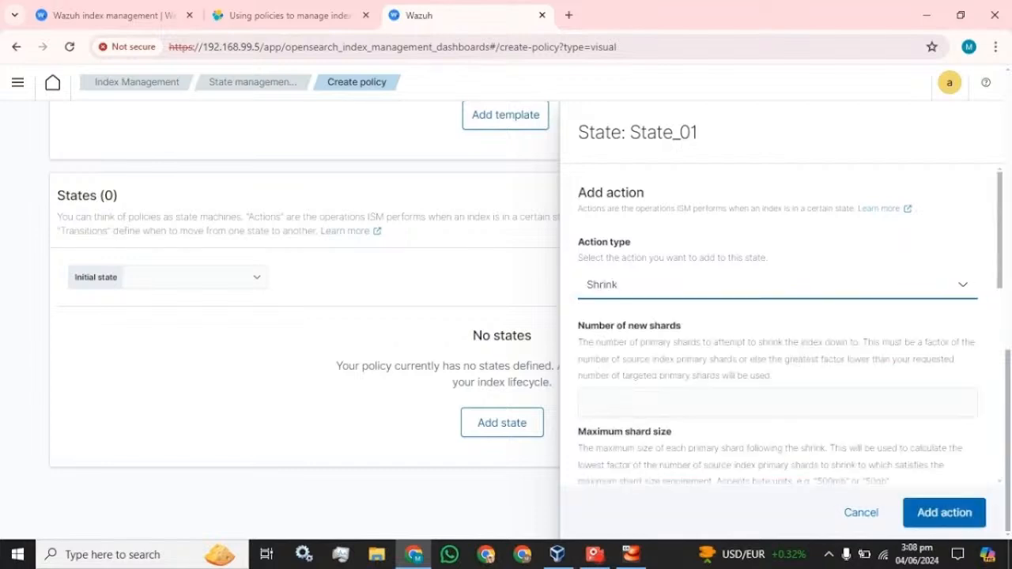
scroll(704, 430, down, 3)
scroll(704, 430, up, 3)
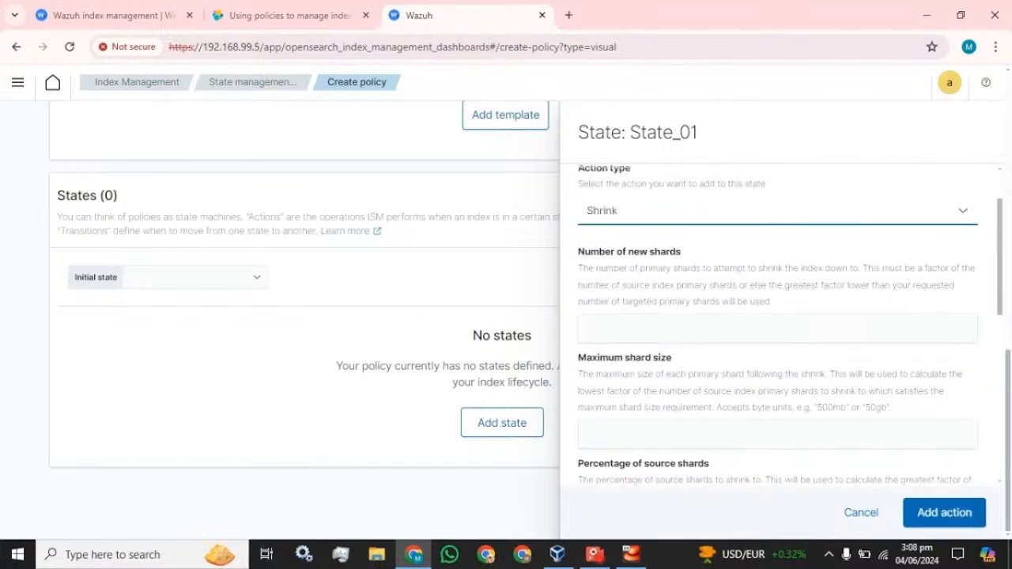
scroll(704, 430, down, 3)
scroll(775, 356, down, 3)
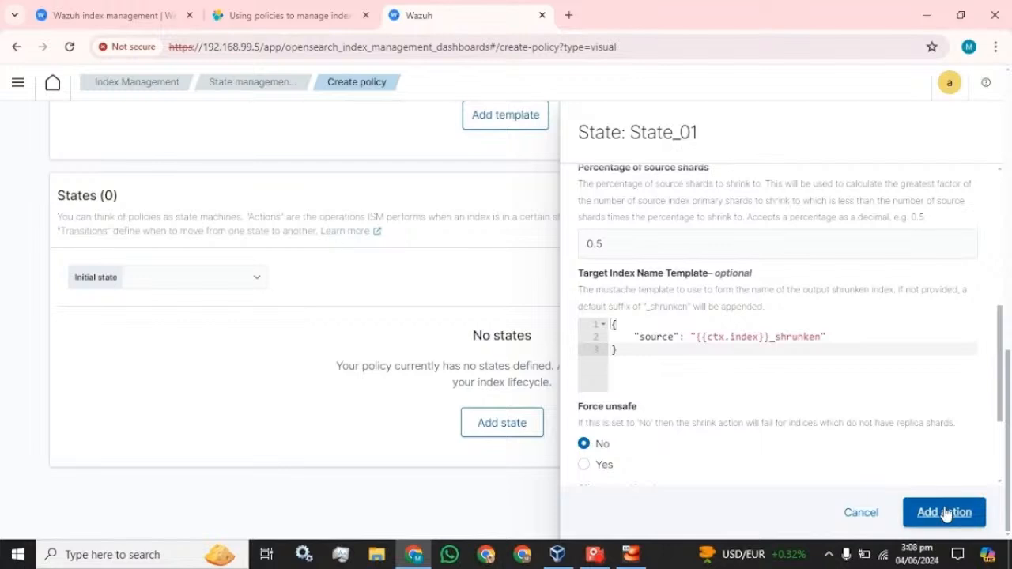
click(944, 512)
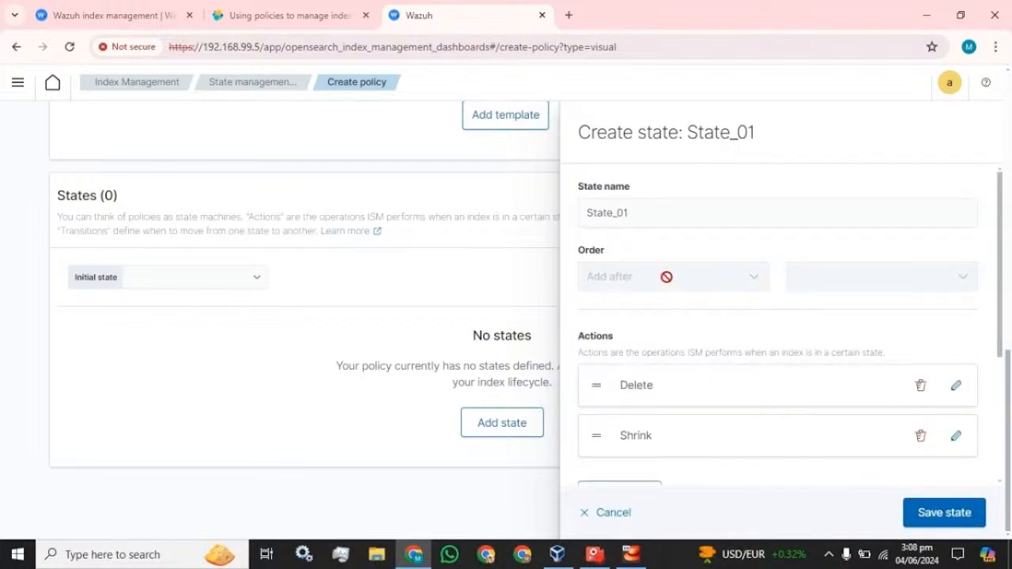
scroll(731, 331, down, 1)
scroll(731, 330, down, 1)
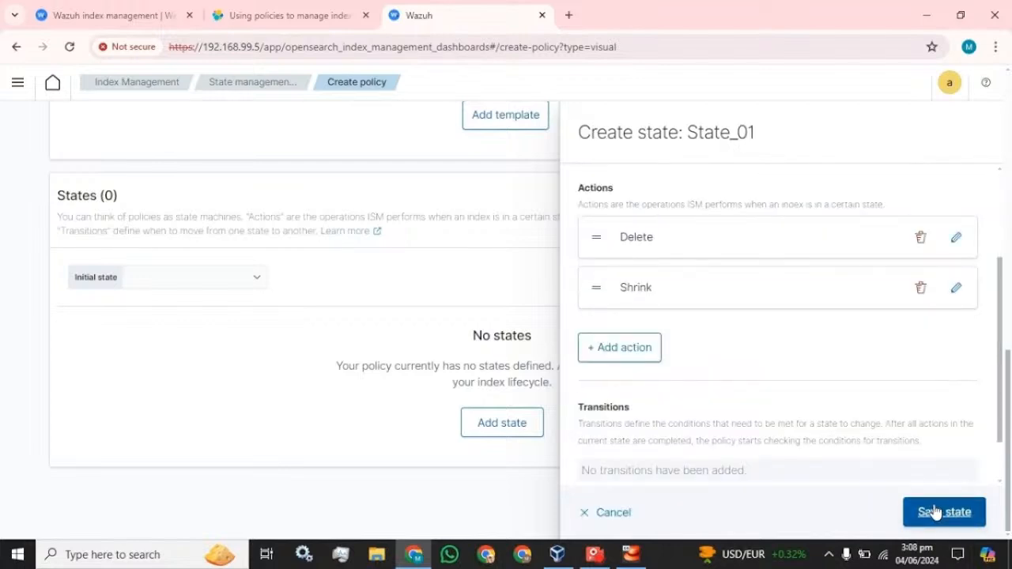
click(934, 512)
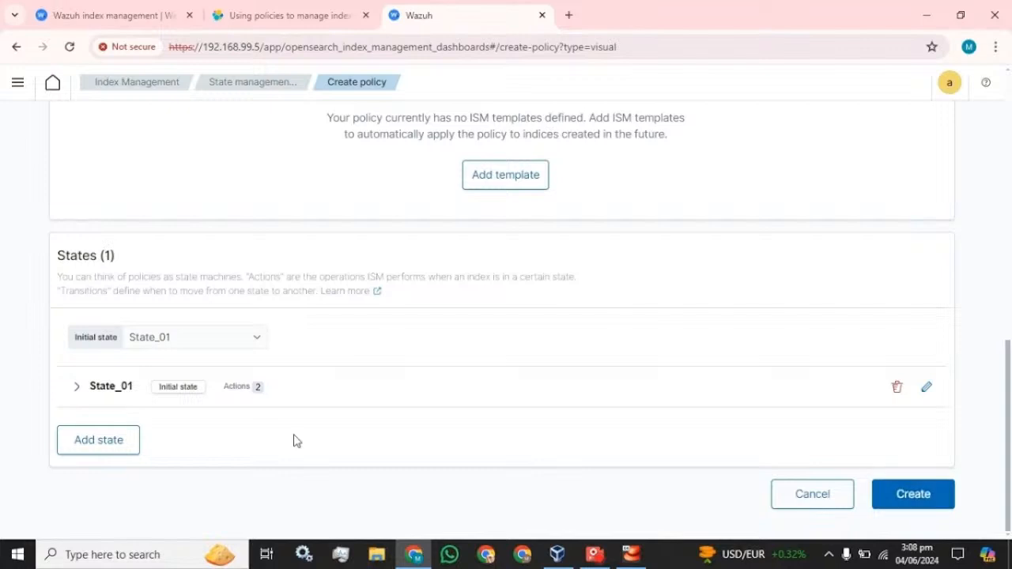
Add an empty ISM template row and duplicate the Wazuh browser tab
scroll(298, 435, up, 3)
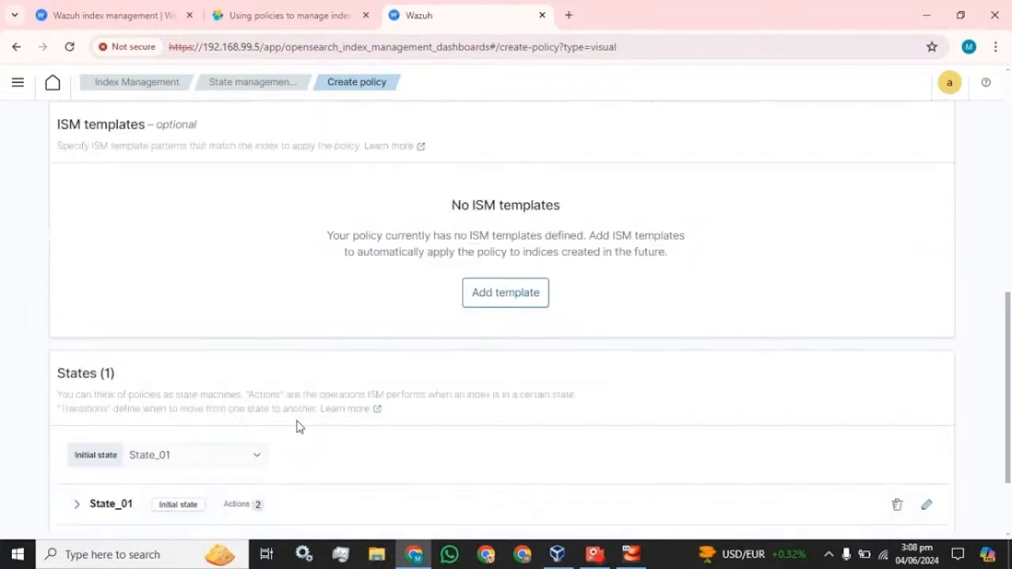
click(510, 398)
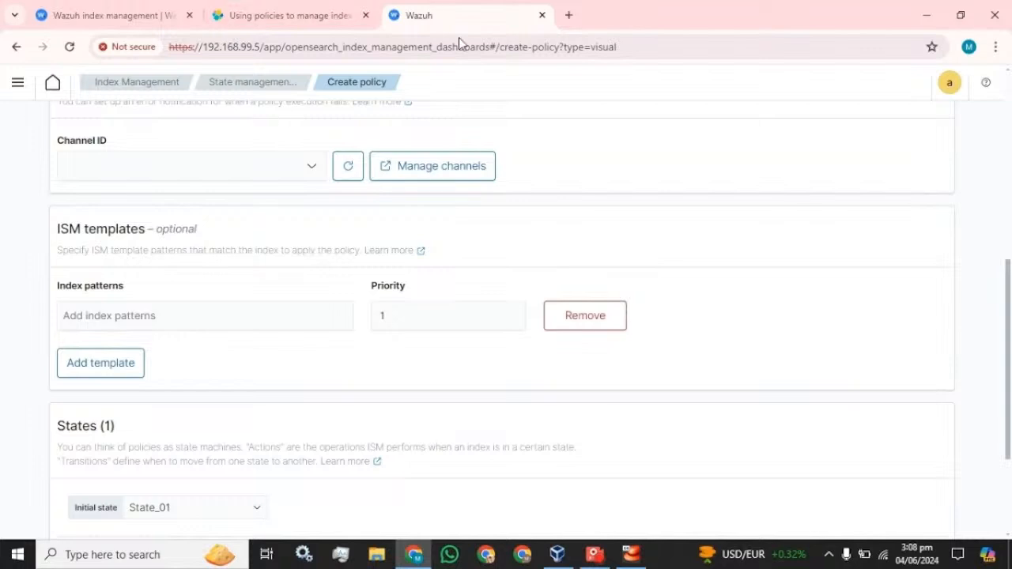
right_click(492, 15)
click(544, 145)
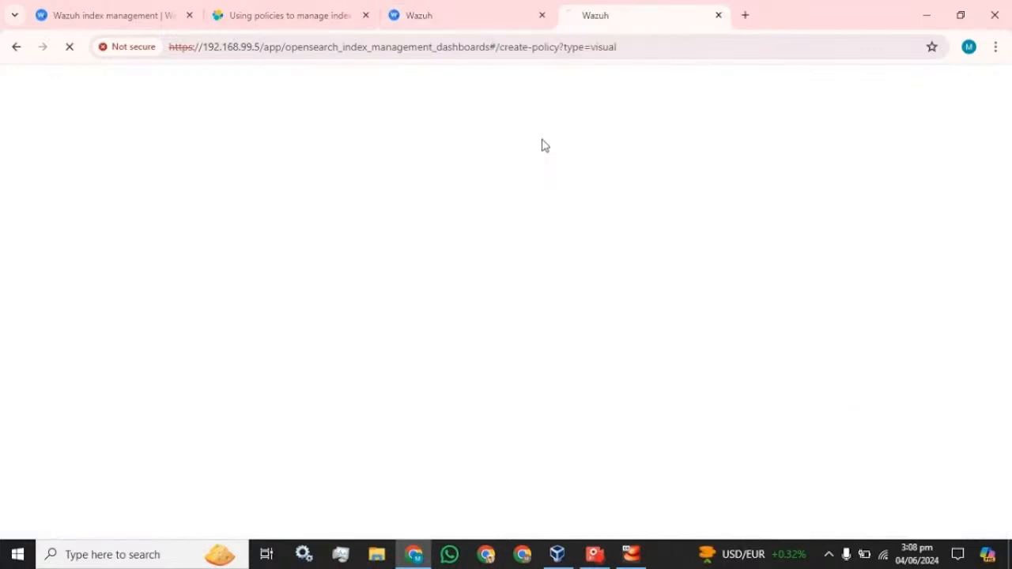
click(467, 13)
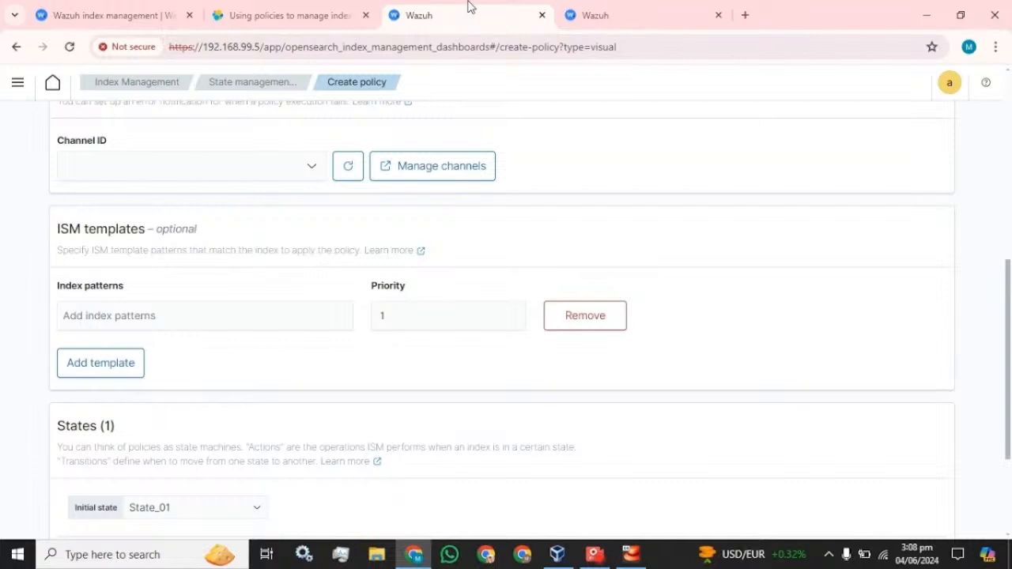
click(647, 12)
click(536, 8)
click(610, 9)
click(511, 8)
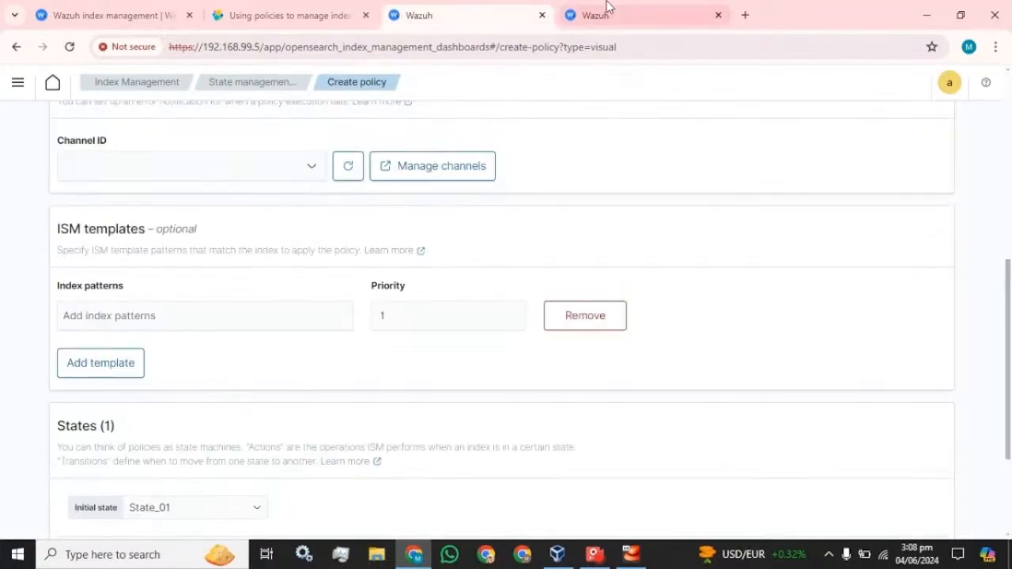
In the duplicate tab, open index wazuh-statistics-2024.23w and select its 'wazuh-statistics-' prefix
click(606, 9)
click(17, 82)
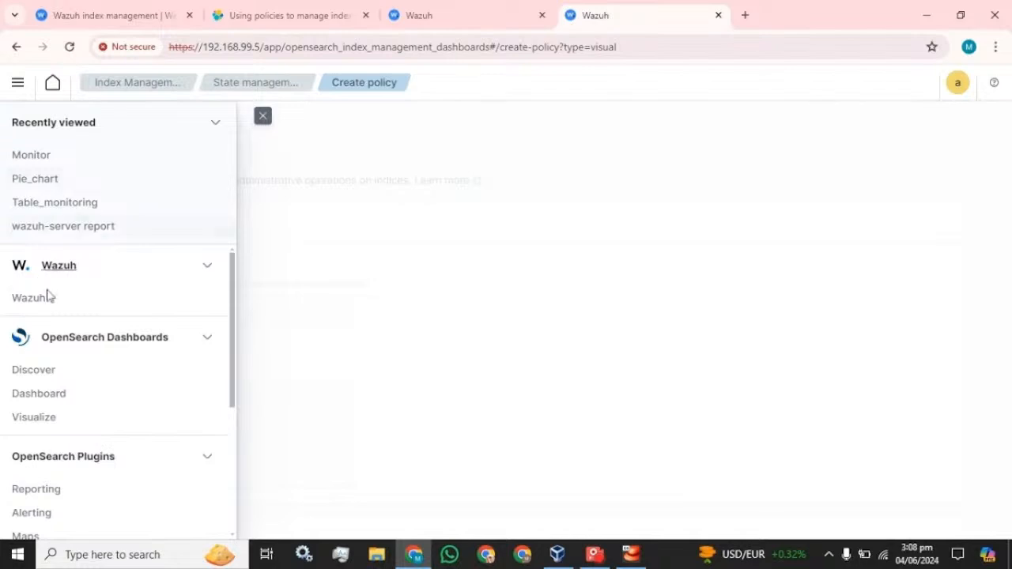
scroll(68, 343, down, 3)
click(57, 352)
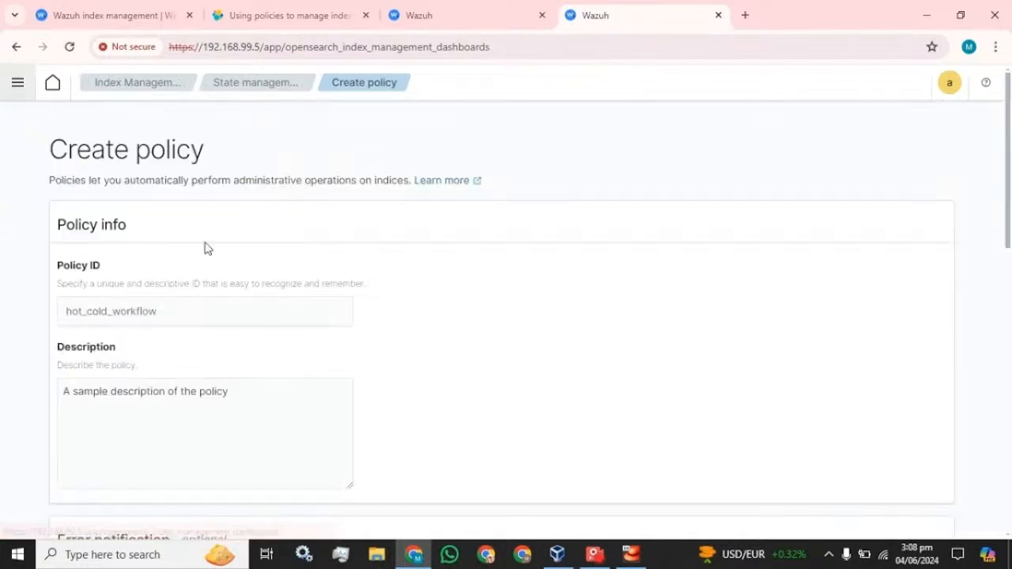
click(8, 95)
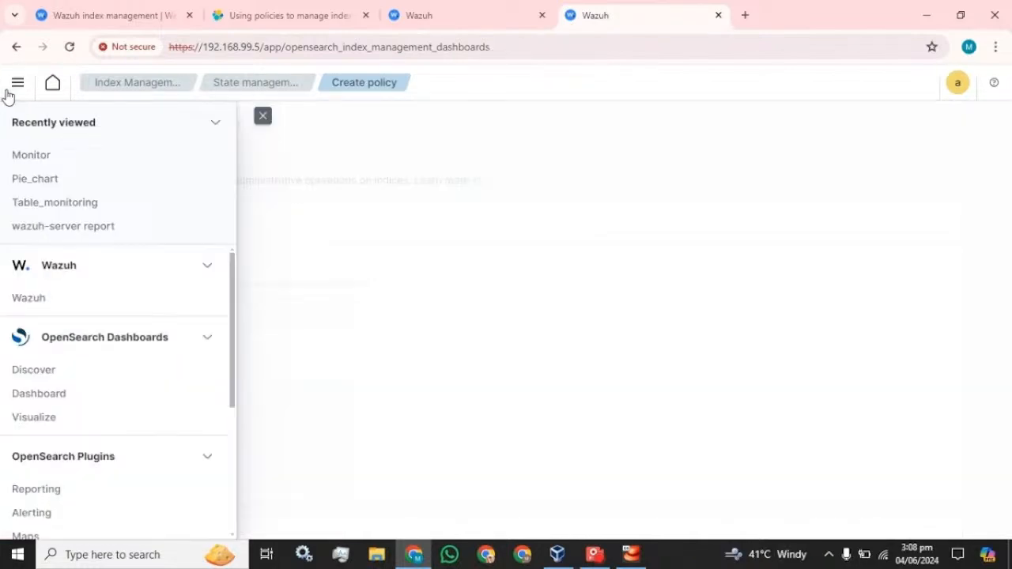
click(133, 86)
click(263, 116)
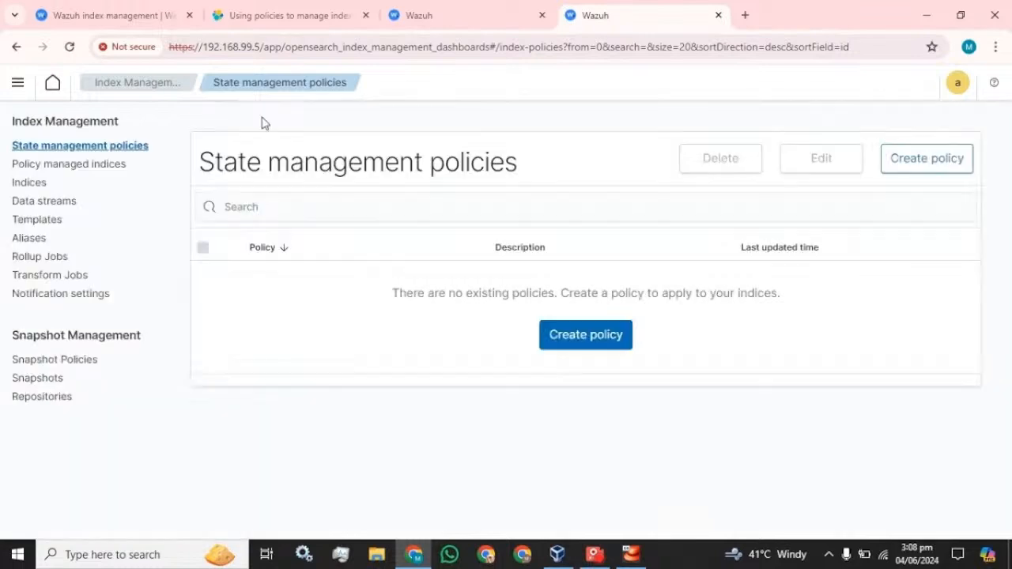
click(31, 182)
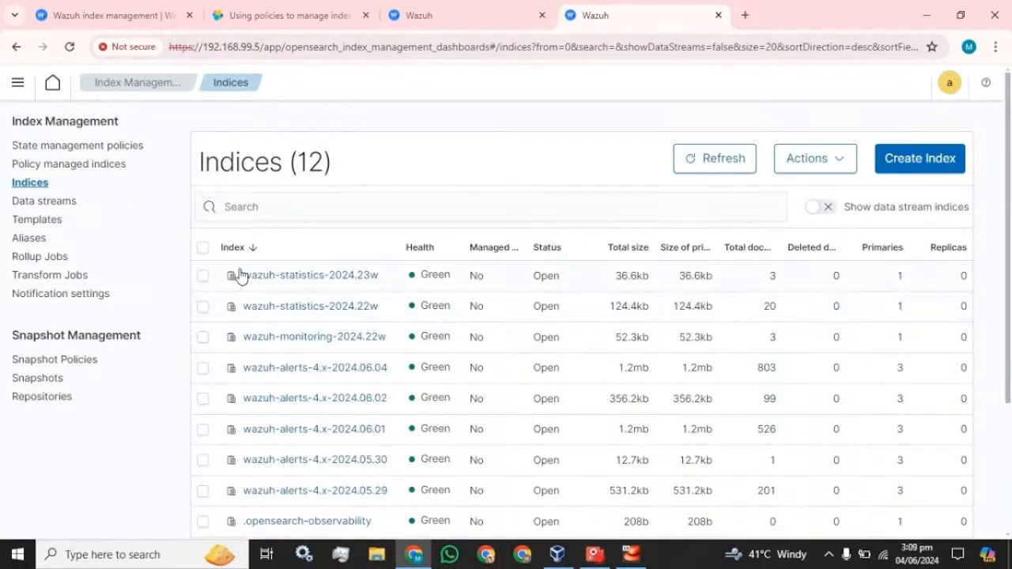
drag(244, 283, 325, 287)
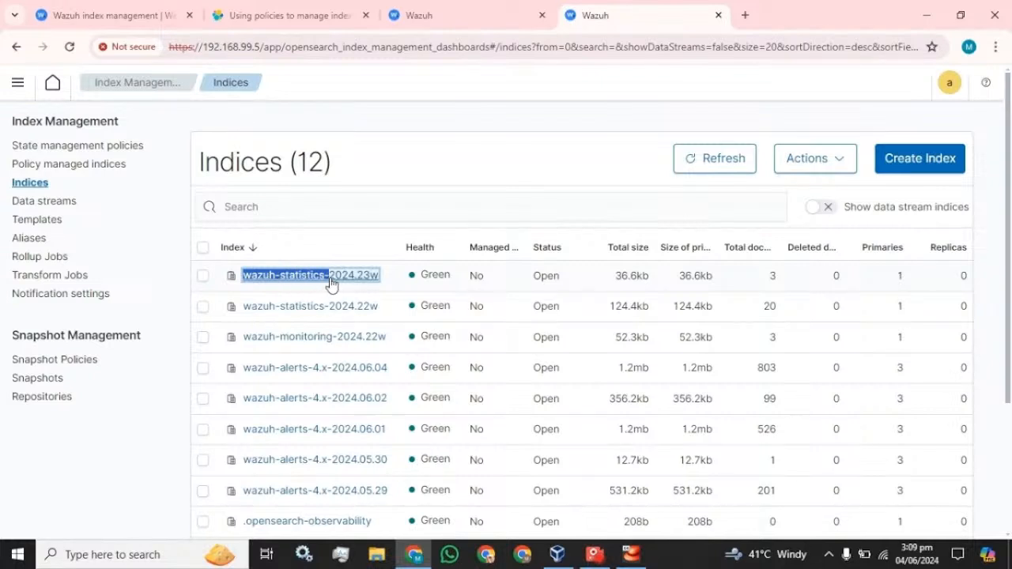
click(330, 282)
drag(30, 147, 185, 147)
key(ctrl+c)
Set the policy's ISM template index pattern to wazuh-statistics- and try creating the policy
click(502, 14)
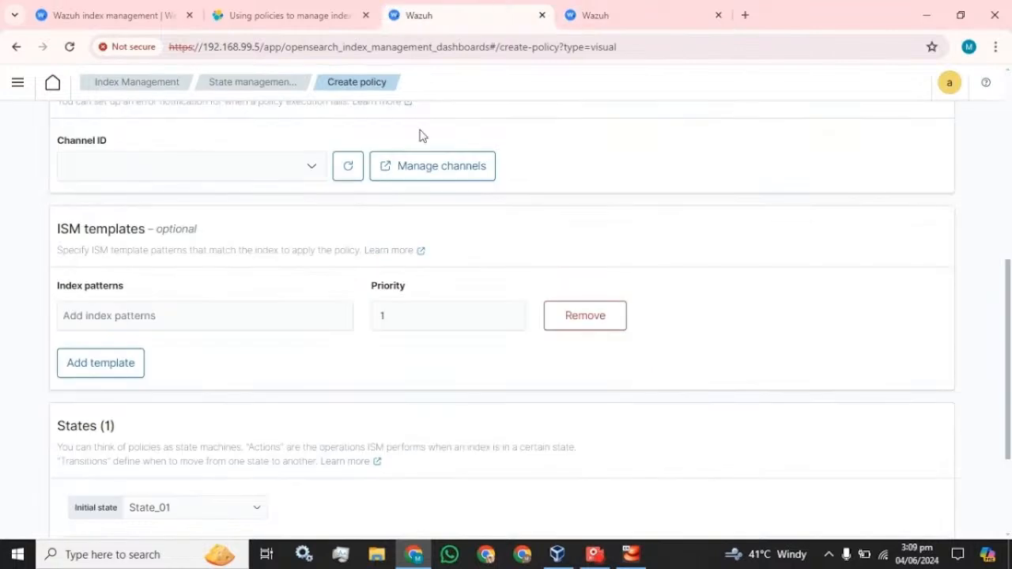
click(238, 315)
key(ctrl+v)
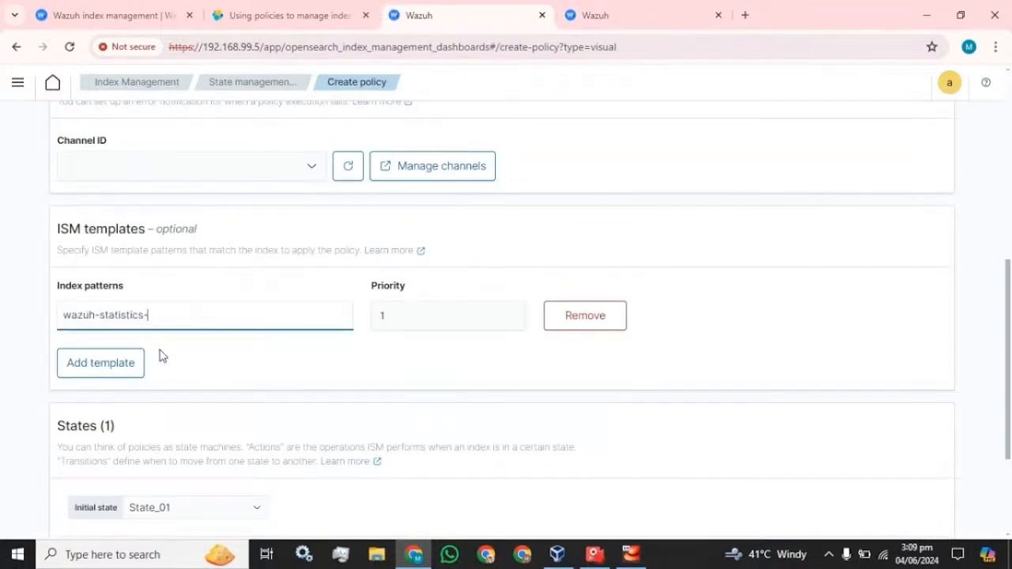
click(138, 373)
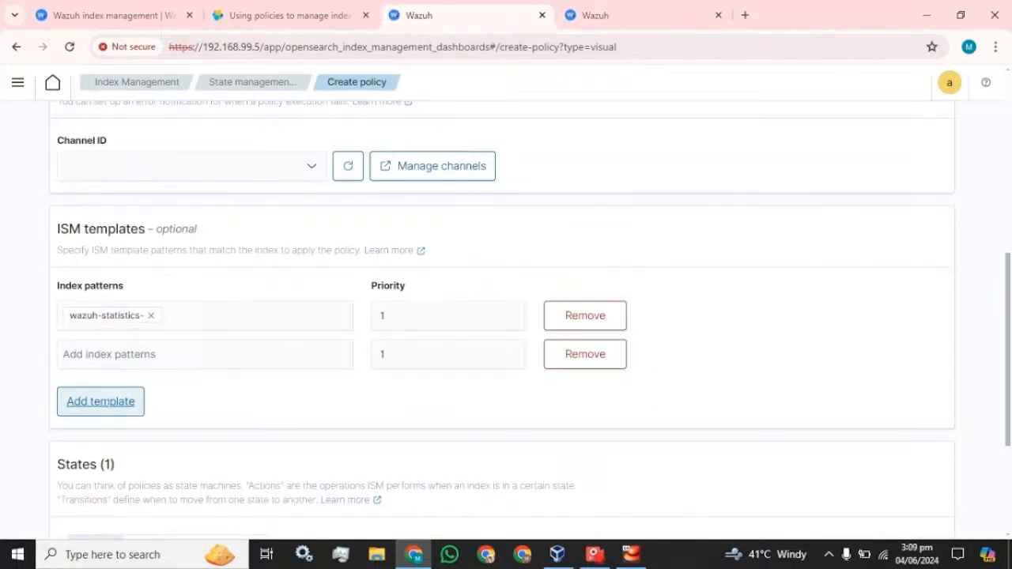
click(621, 361)
scroll(323, 317, down, 3)
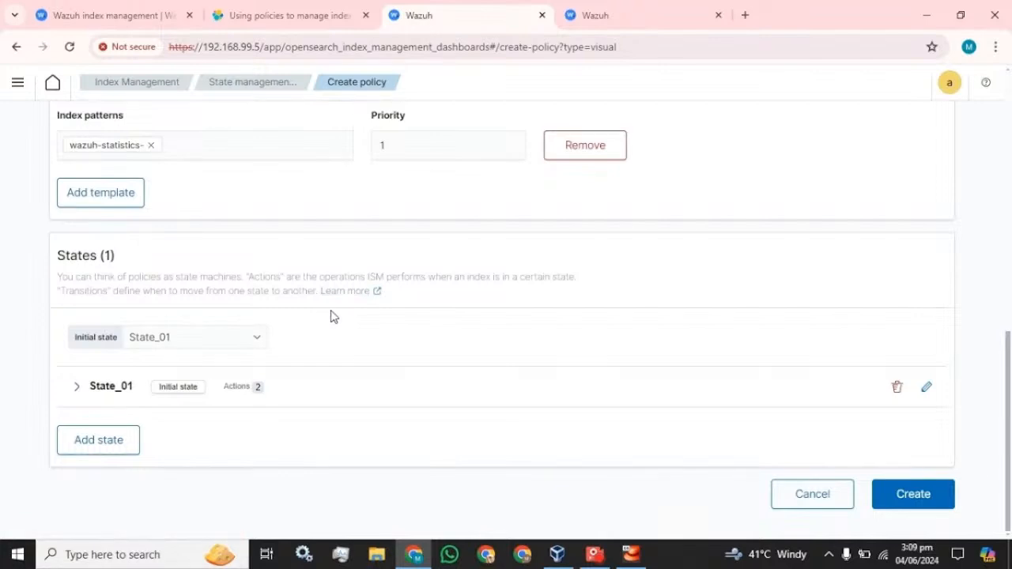
click(918, 498)
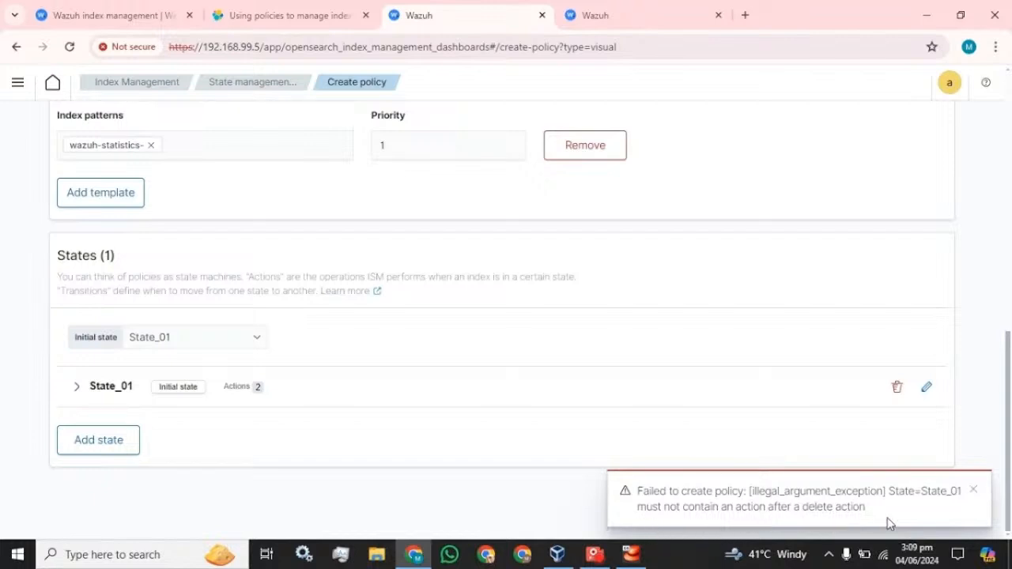
Delete the Shrink action from State_01 so only Delete remains, and update the state
click(378, 387)
scroll(364, 402, down, 2)
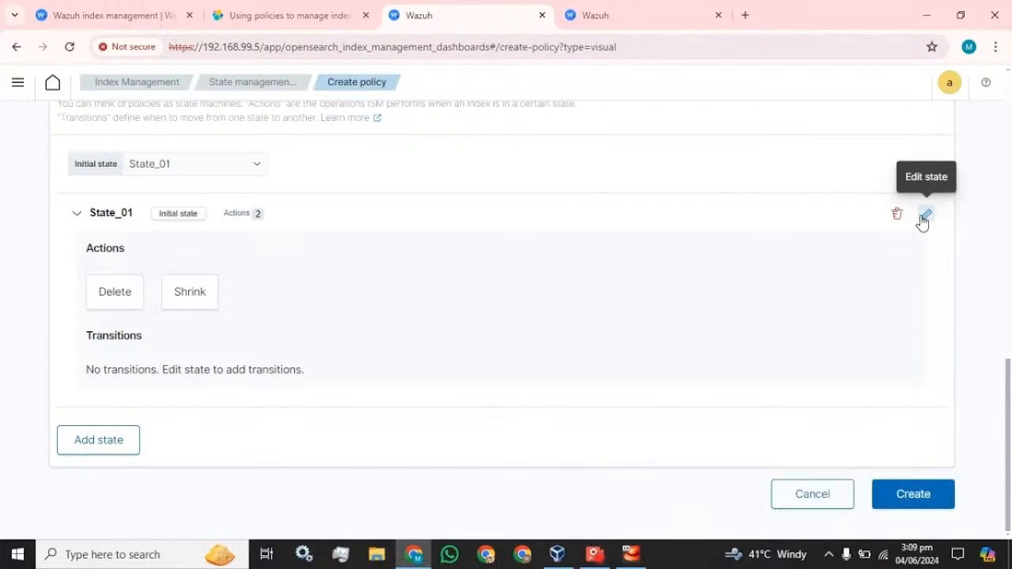
click(925, 215)
scroll(918, 368, down, 2)
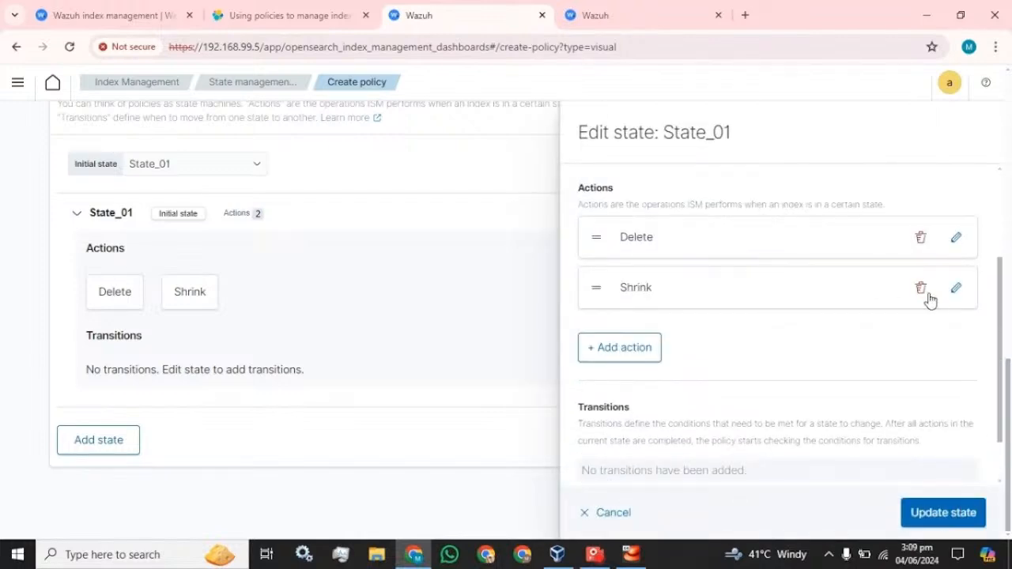
click(921, 289)
click(938, 515)
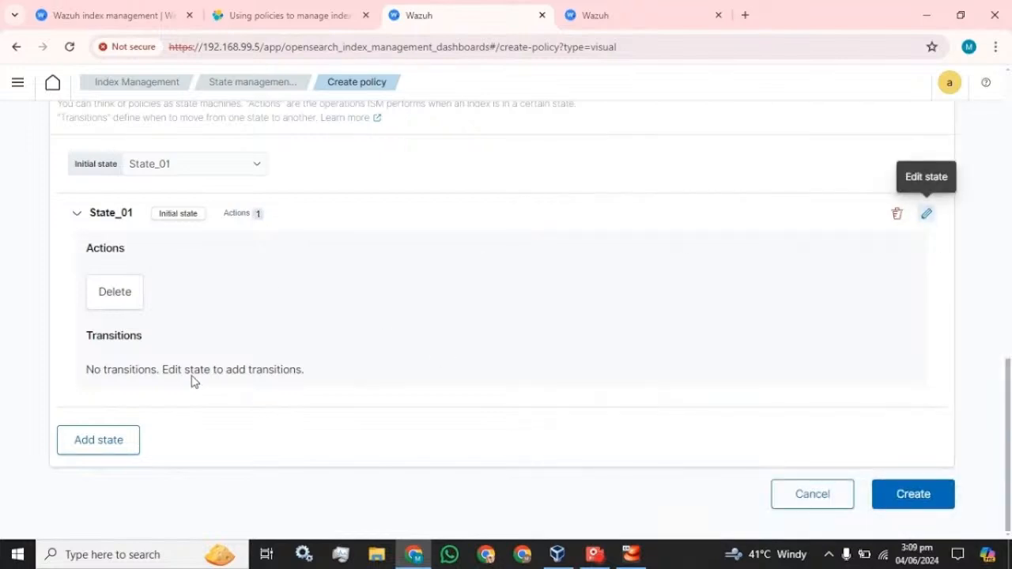
Add a new state named Shrink_02, ordered before State_01
click(66, 447)
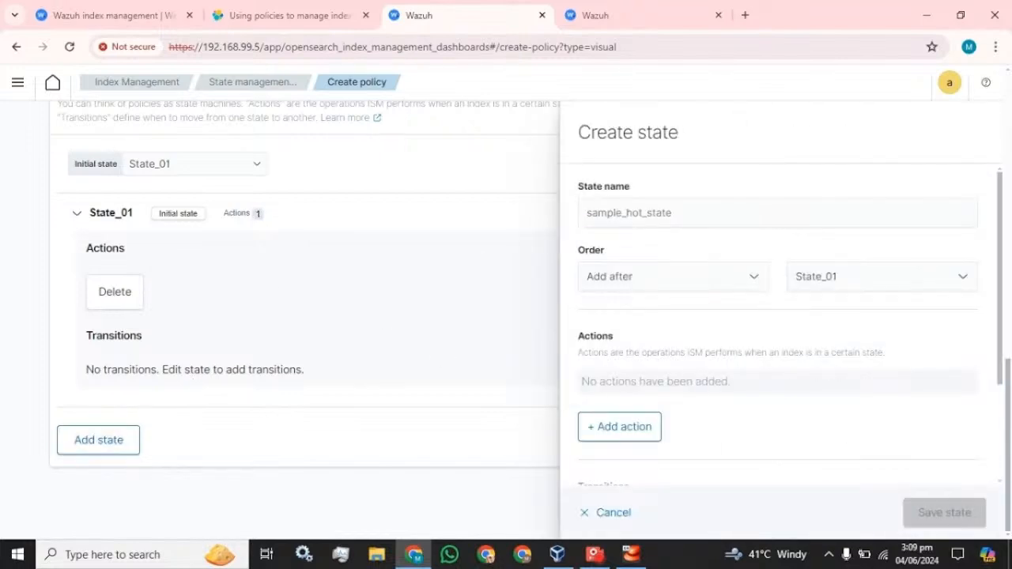
click(682, 214)
text(Shrink)
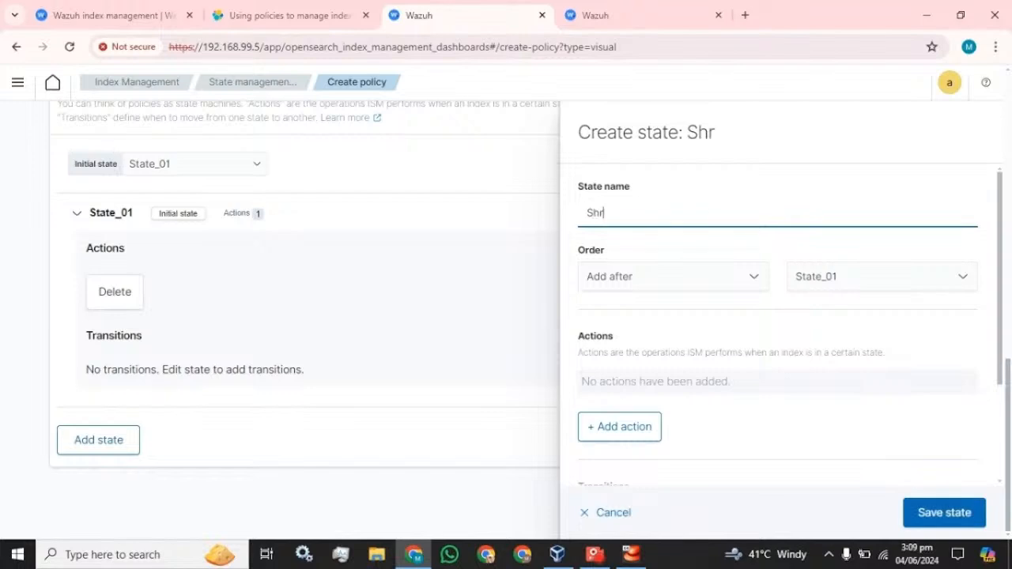
click(704, 277)
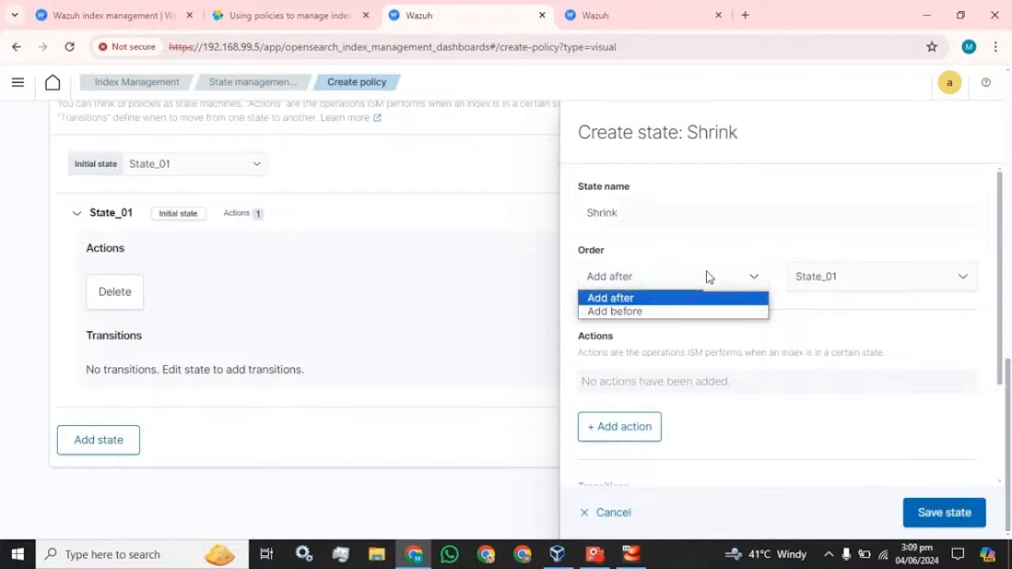
click(707, 277)
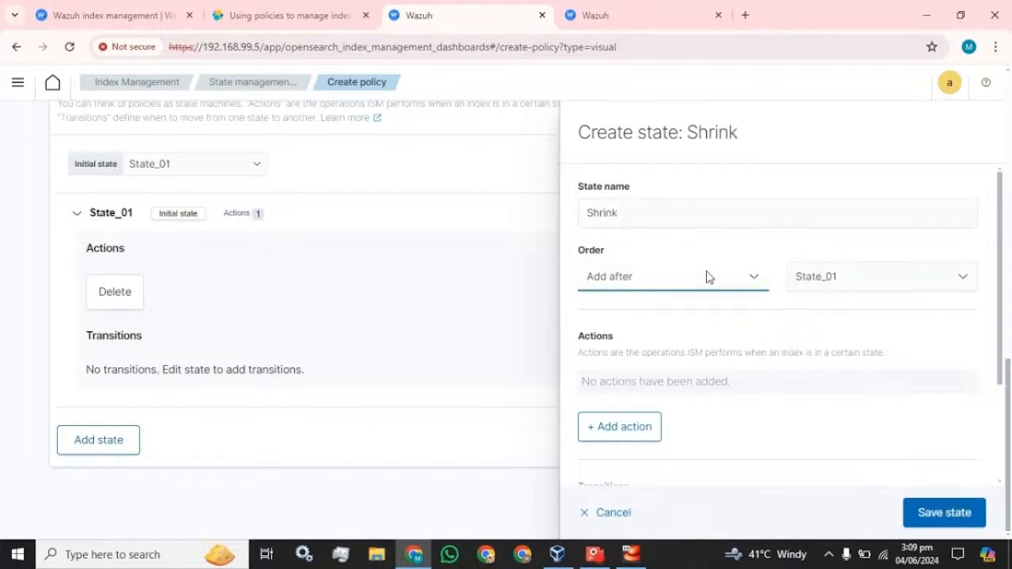
click(709, 277)
click(630, 302)
click(643, 277)
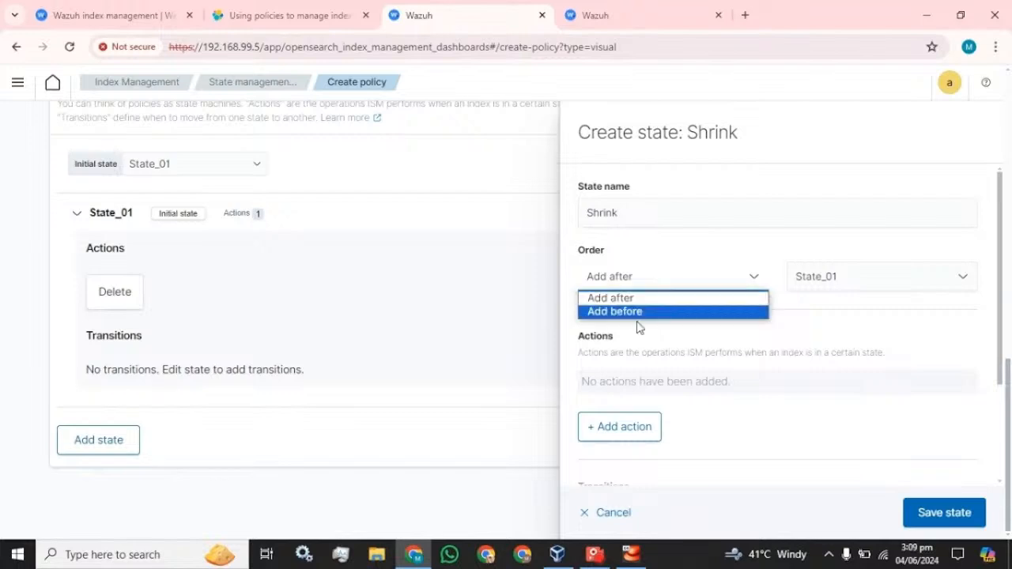
click(624, 314)
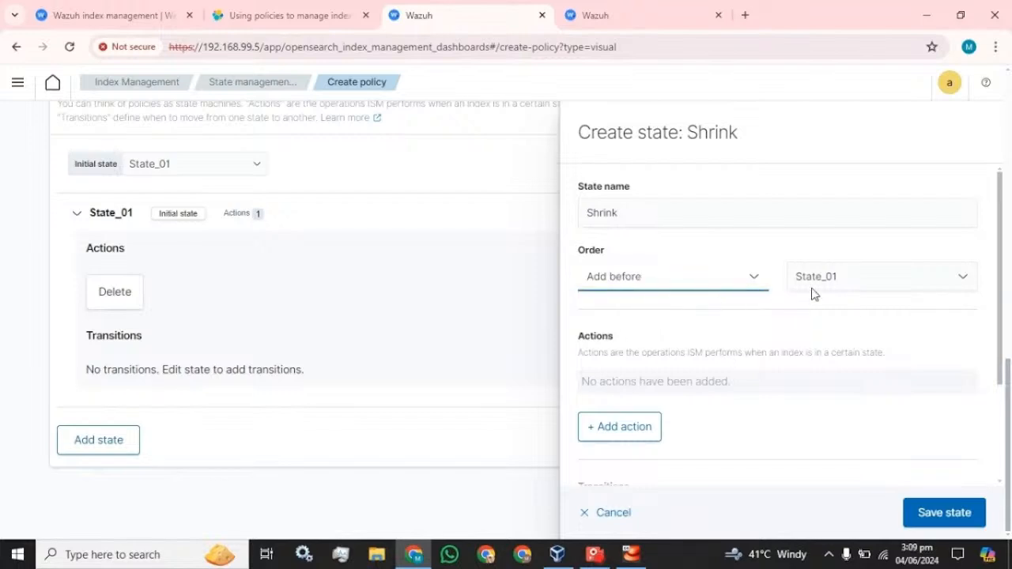
click(619, 213)
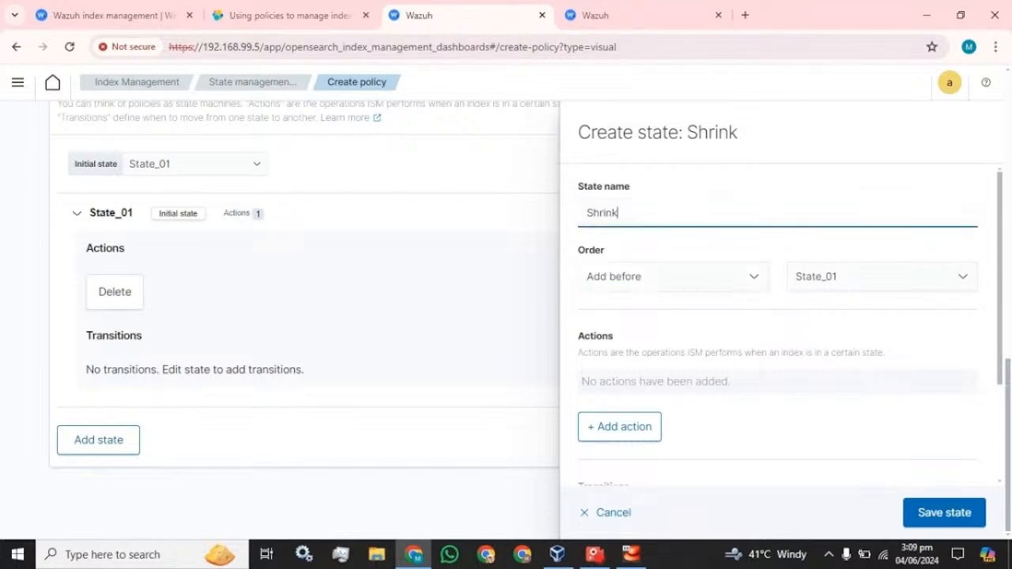
text(_02)
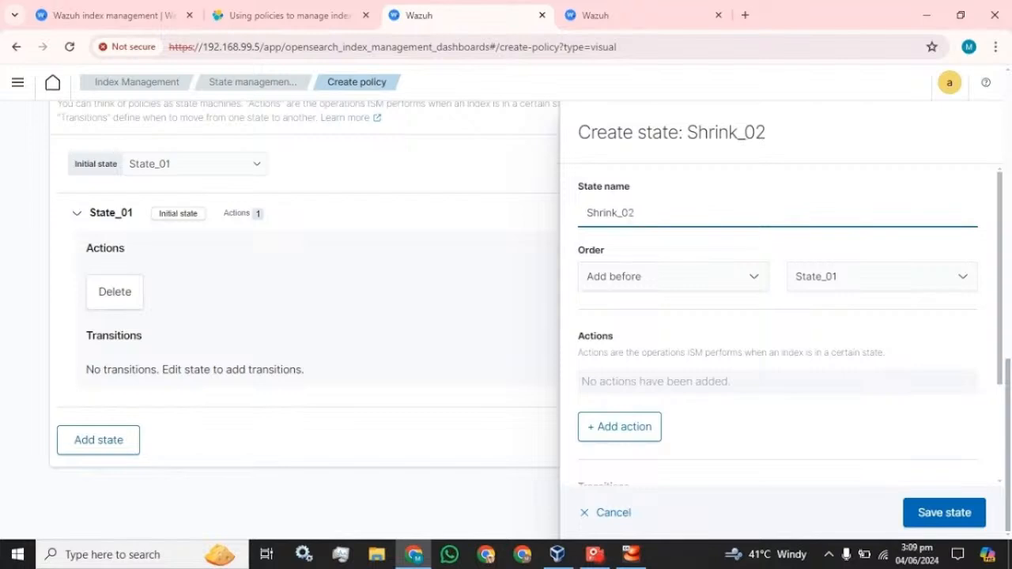
Give Shrink_02 a Shrink action, save the state, and create the policy
scroll(676, 432, down, 2)
click(612, 291)
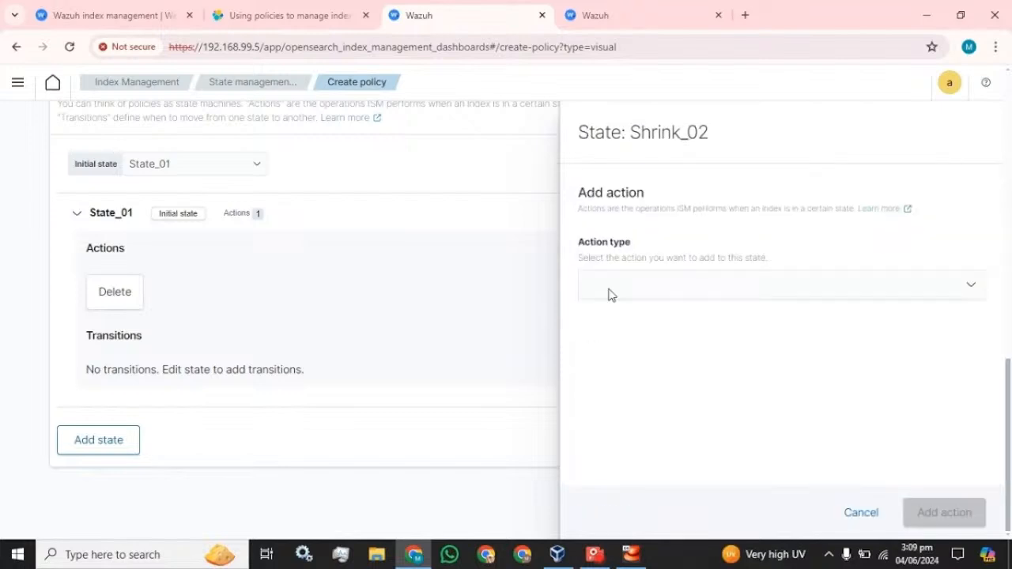
click(704, 289)
click(641, 479)
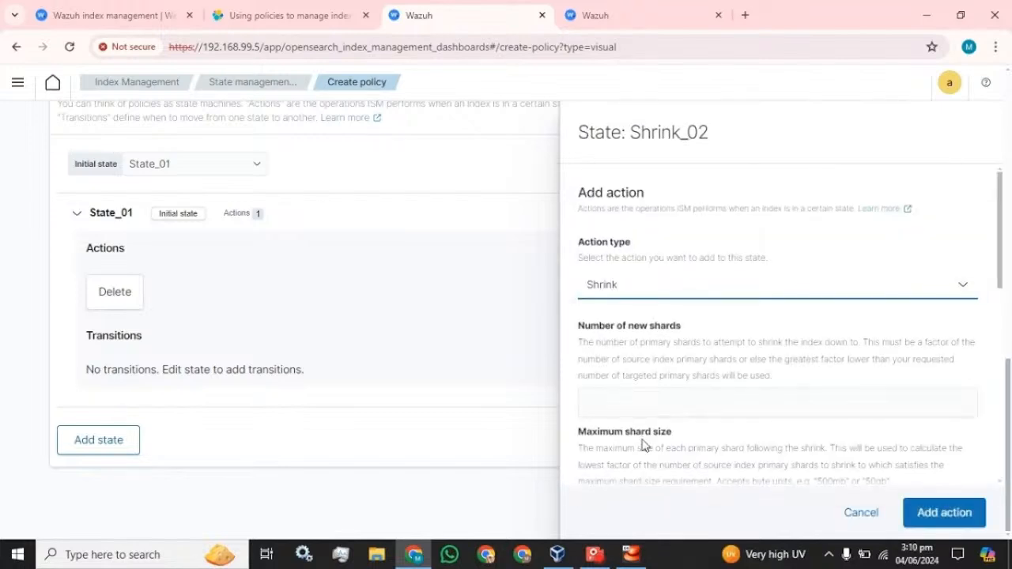
scroll(642, 445, down, 5)
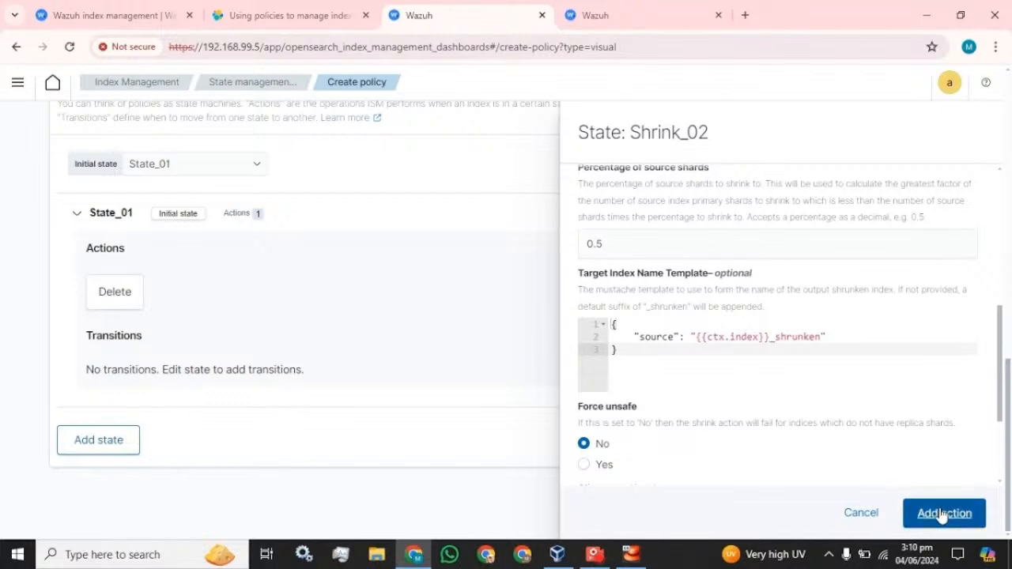
click(943, 515)
click(940, 514)
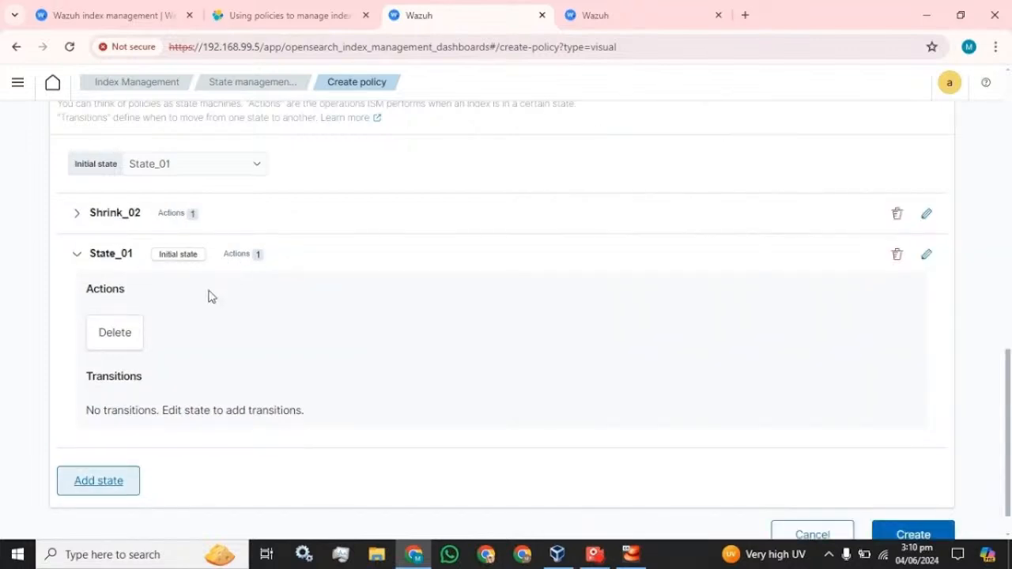
click(77, 254)
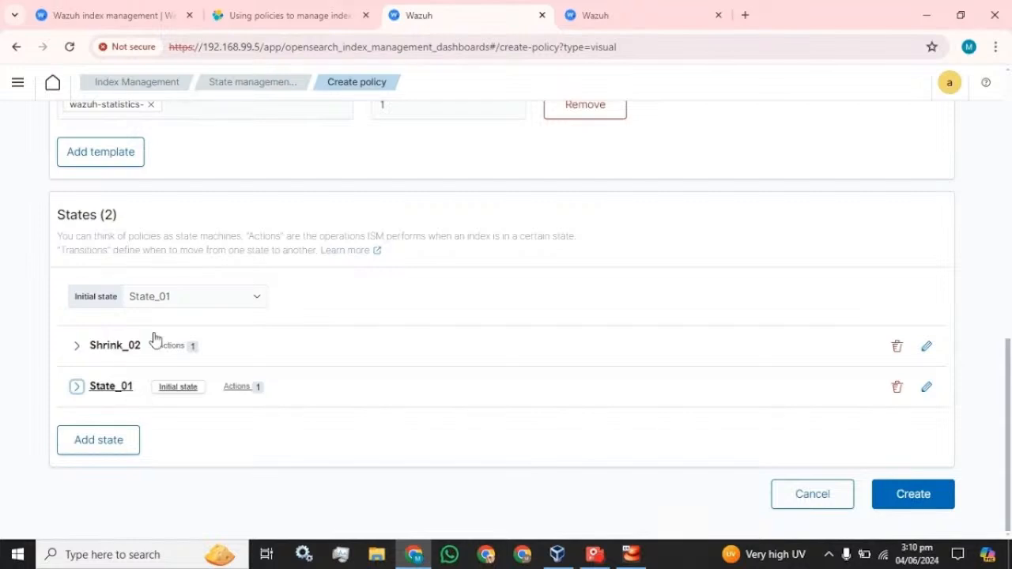
click(918, 496)
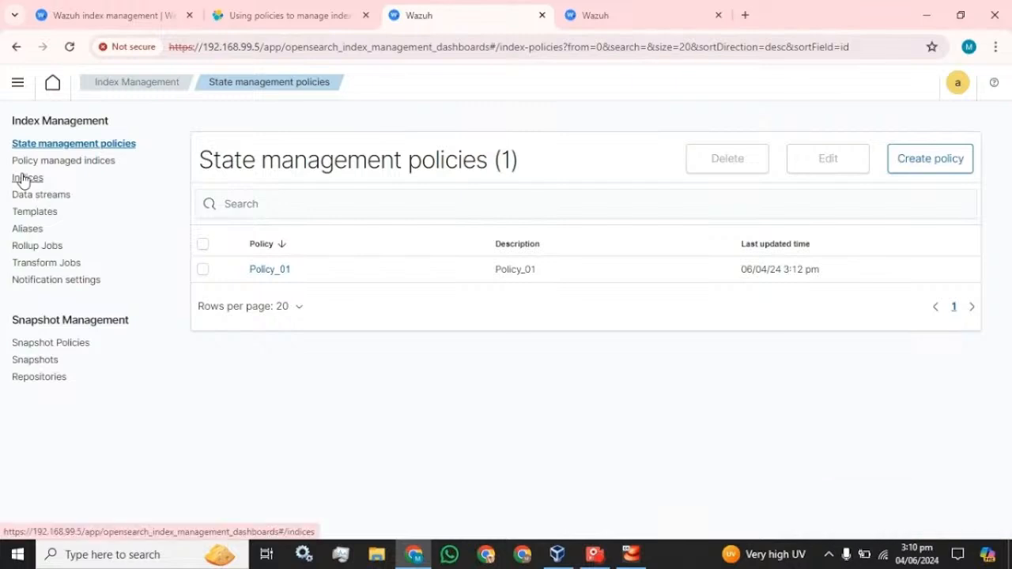
Start a new policy from the policy-managed indices page, then cancel the draft
click(53, 160)
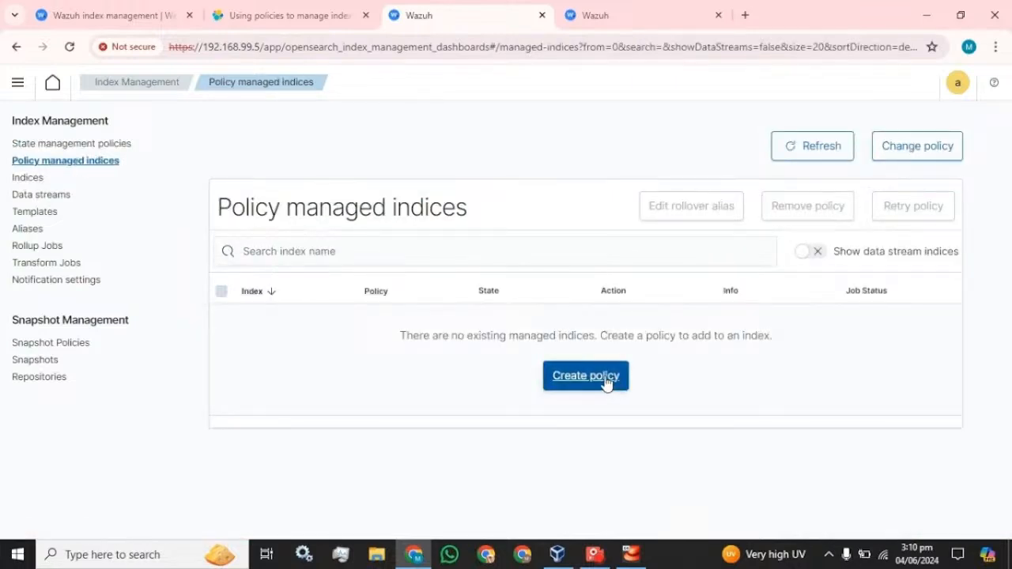
click(606, 385)
click(637, 368)
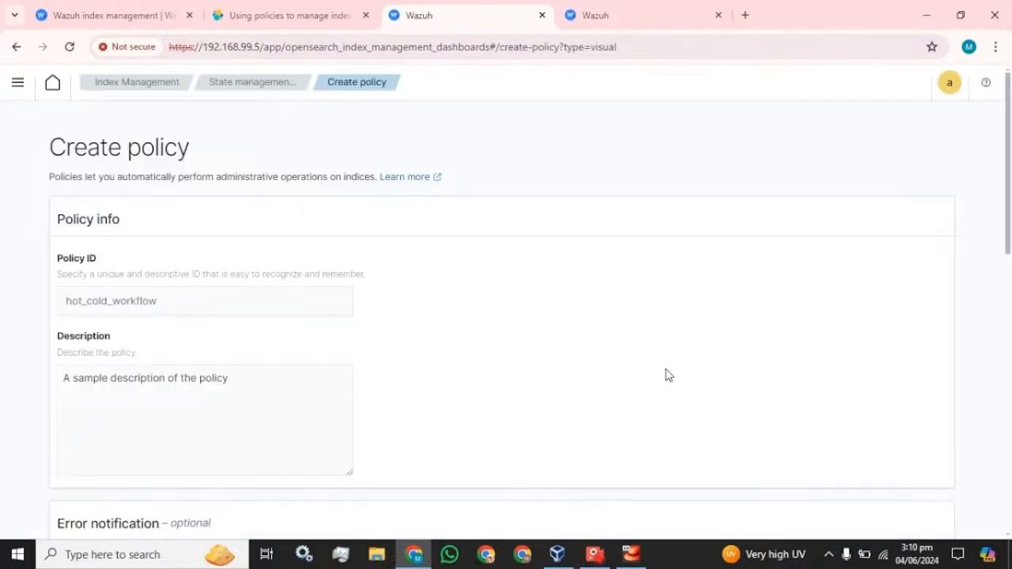
scroll(380, 335, down, 3)
scroll(380, 336, down, 6)
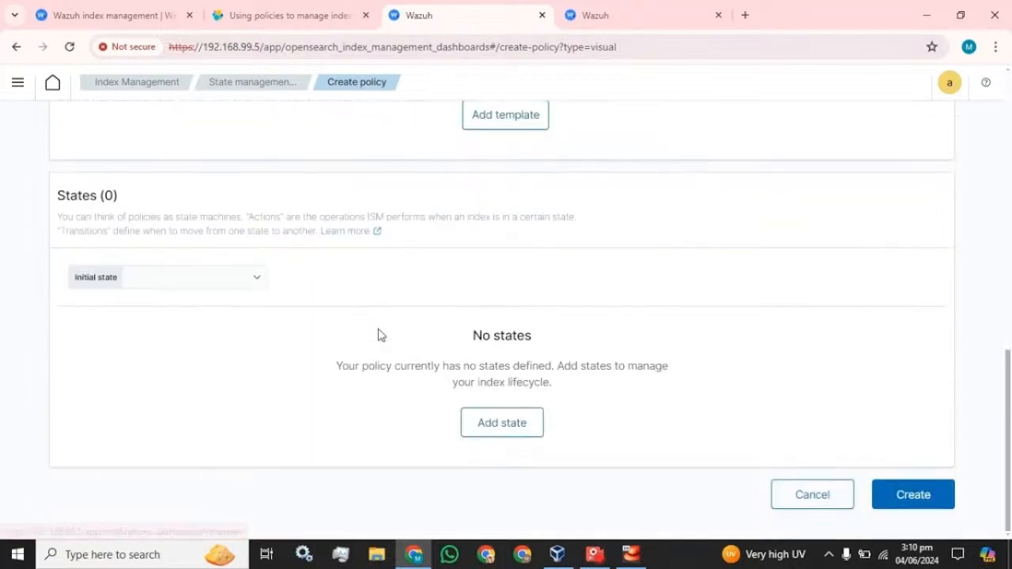
click(818, 501)
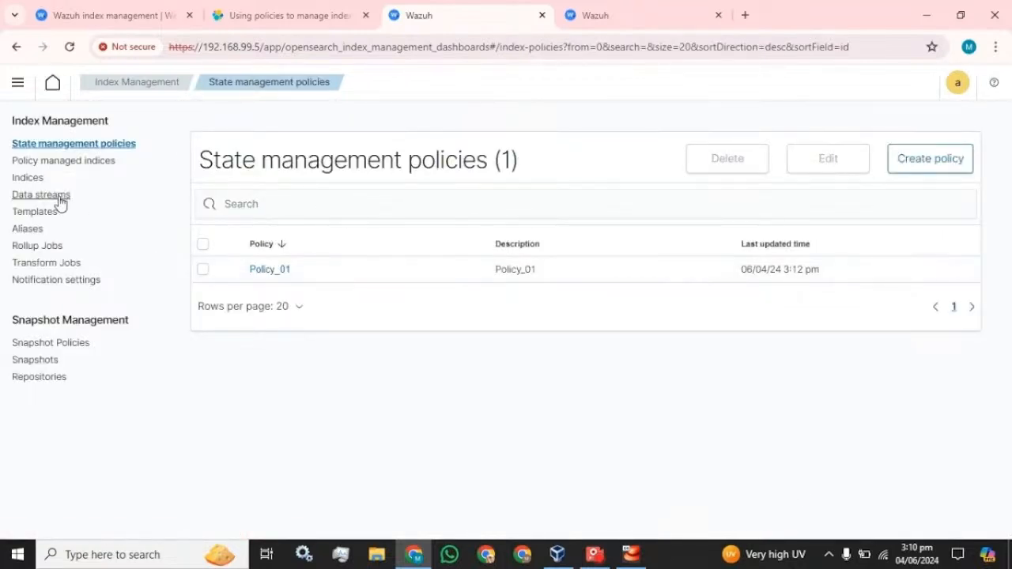
Apply Policy_01 to the wazuh-statistics-2024.23w index from the Indices list
click(32, 178)
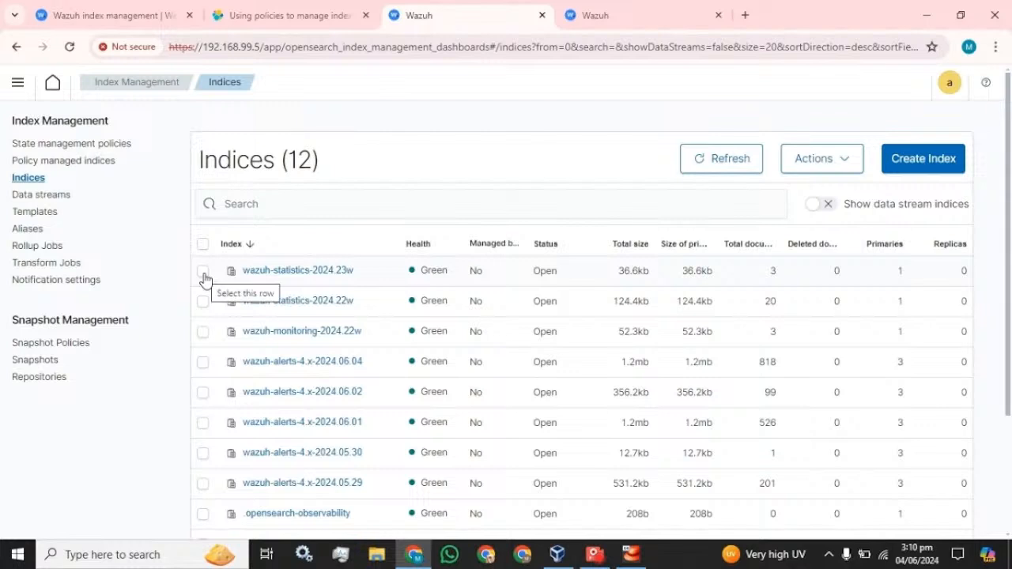
click(203, 273)
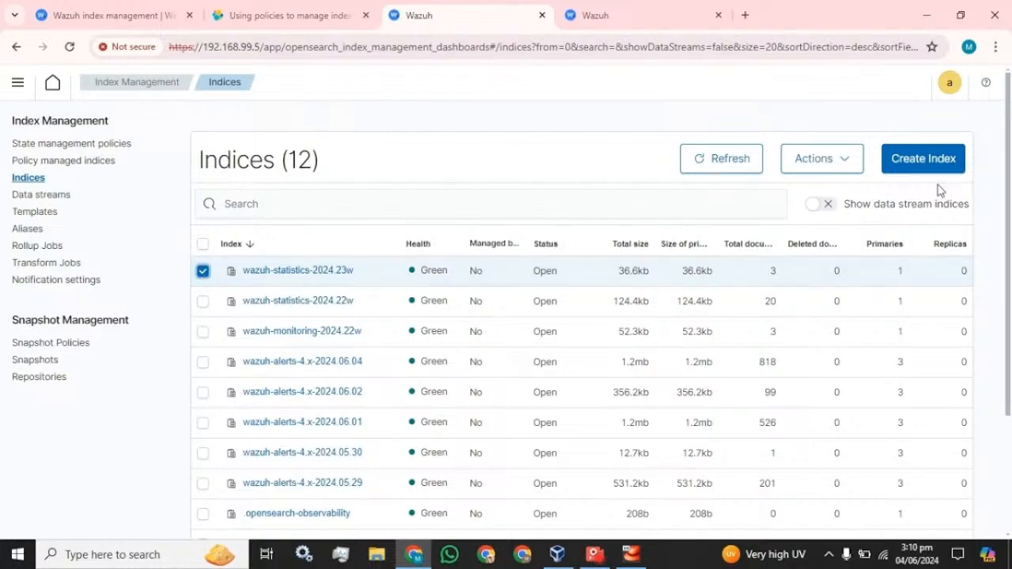
click(858, 160)
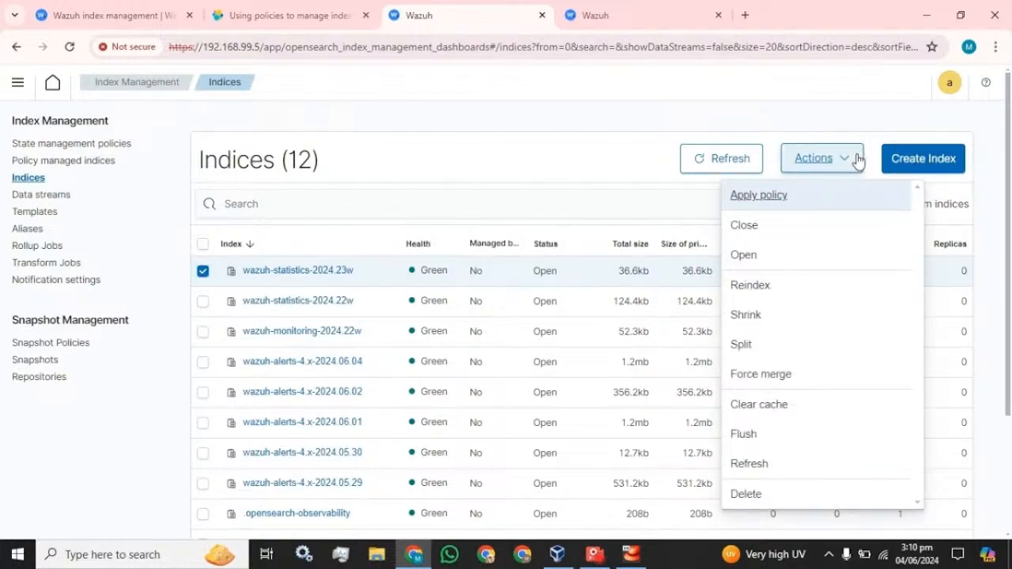
click(773, 202)
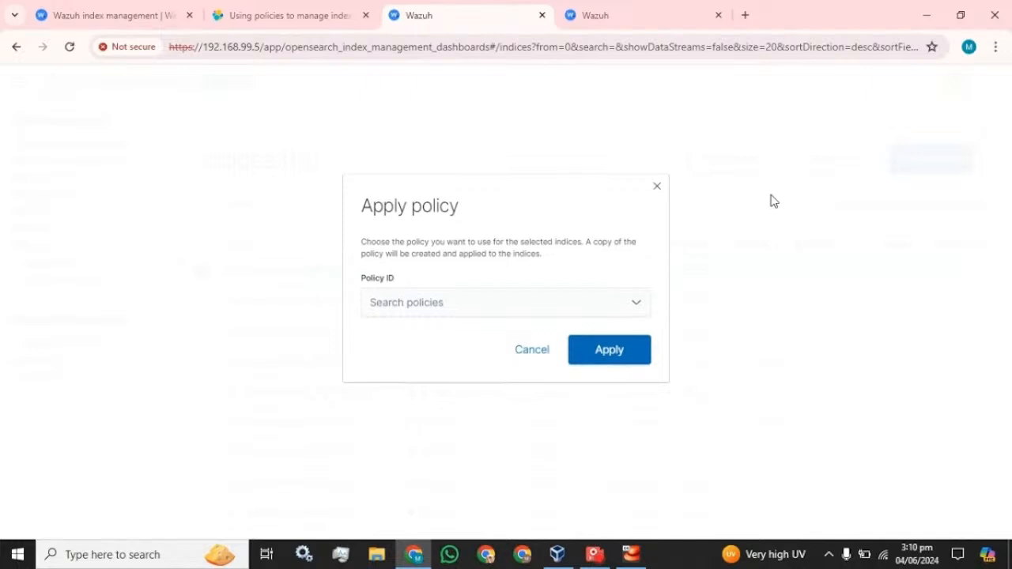
click(619, 312)
click(435, 330)
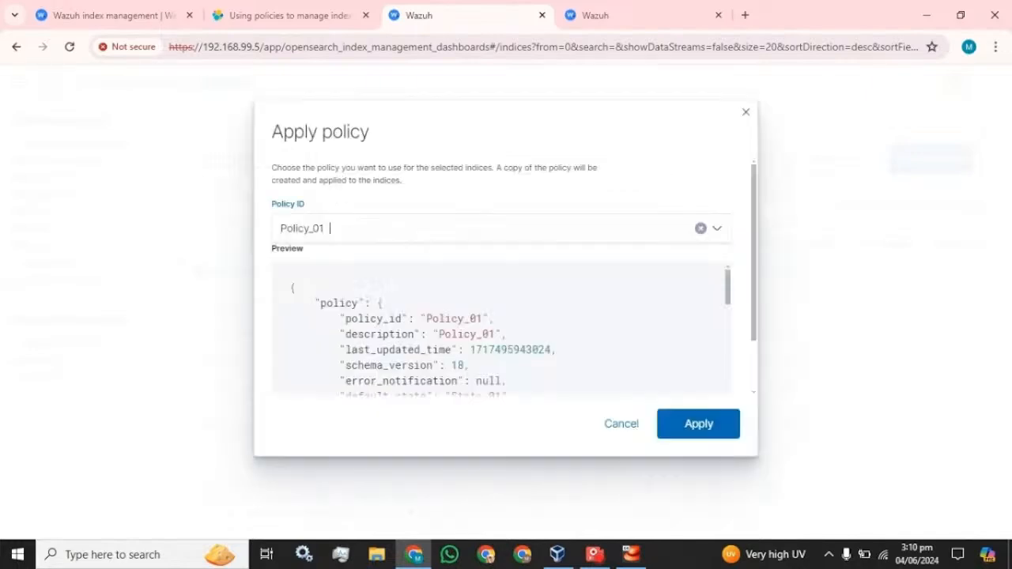
click(701, 425)
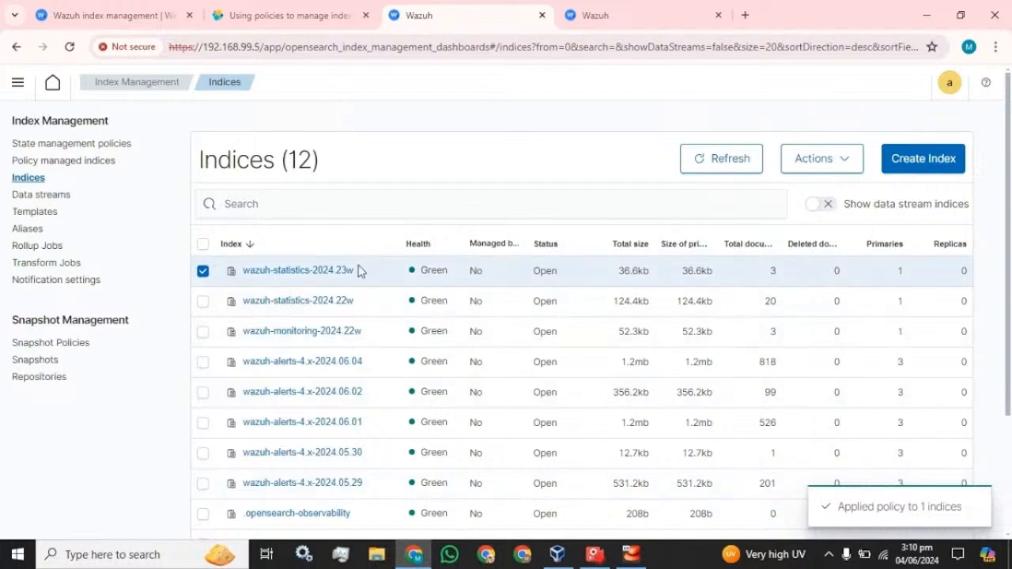
click(205, 274)
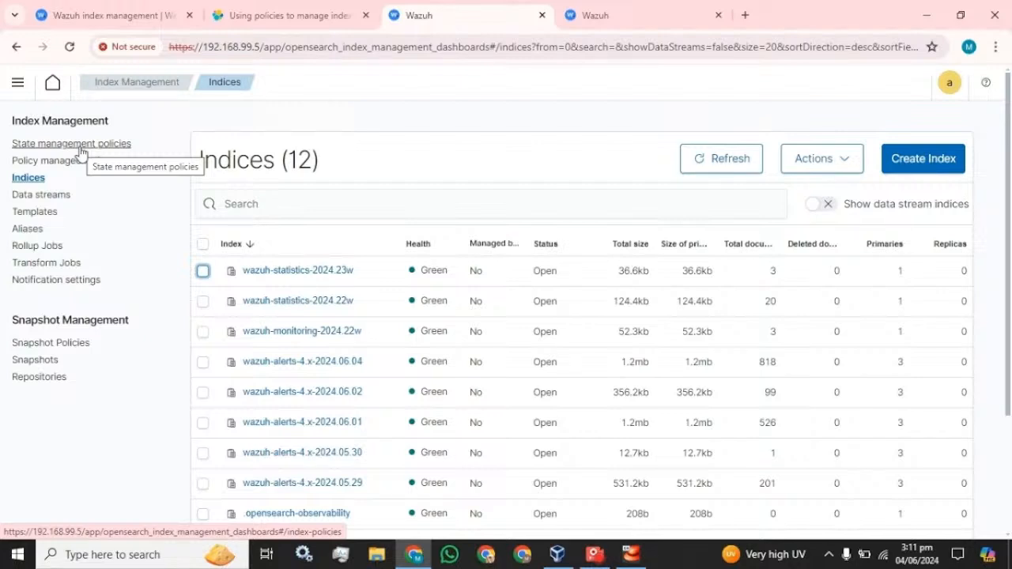
click(203, 303)
click(836, 171)
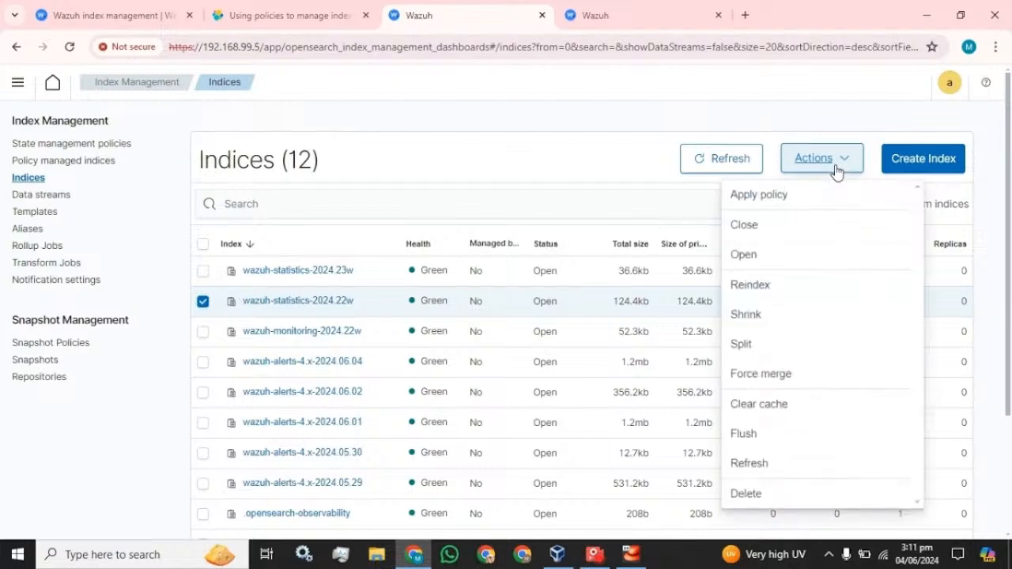
click(788, 206)
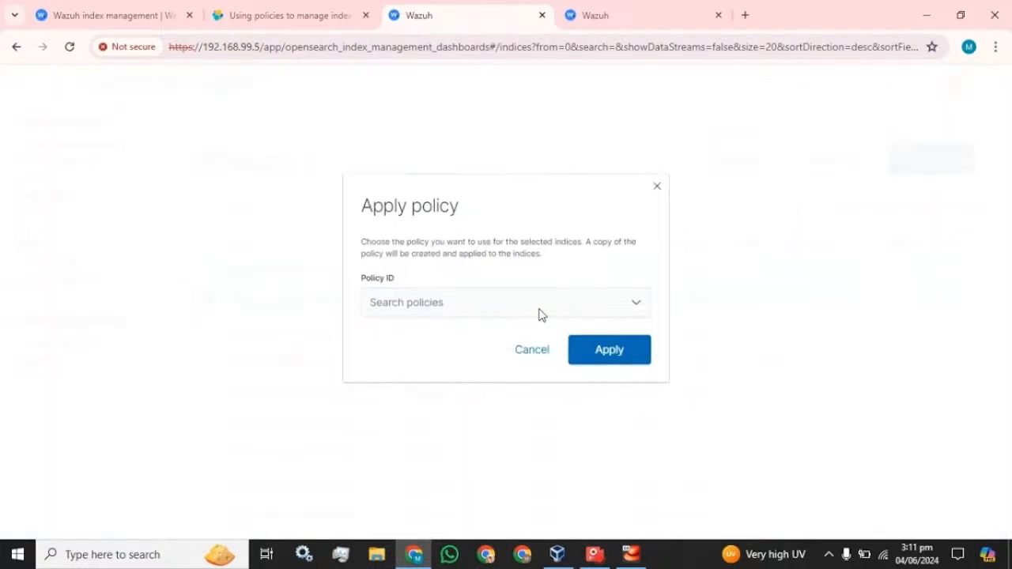
click(539, 313)
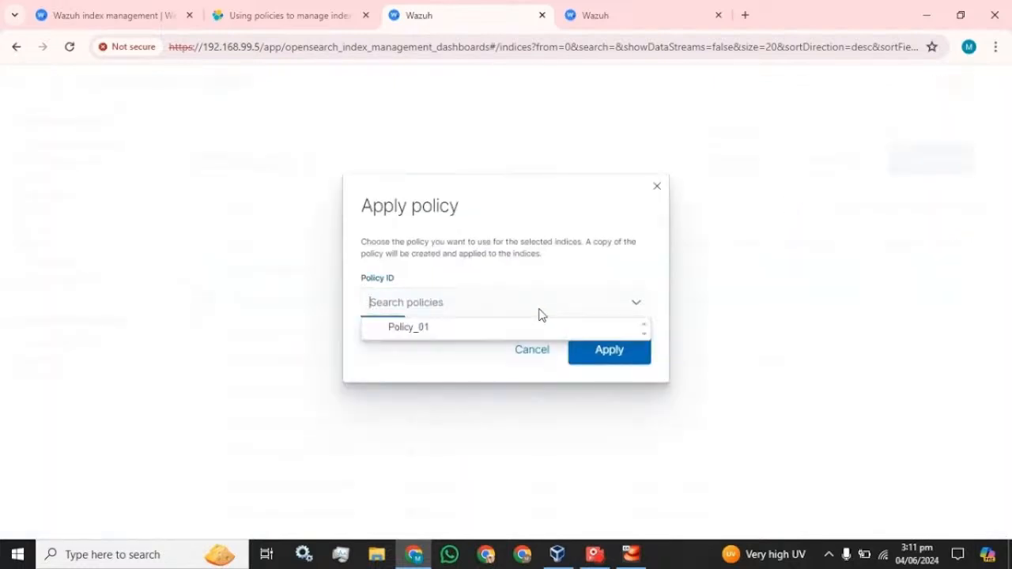
click(490, 329)
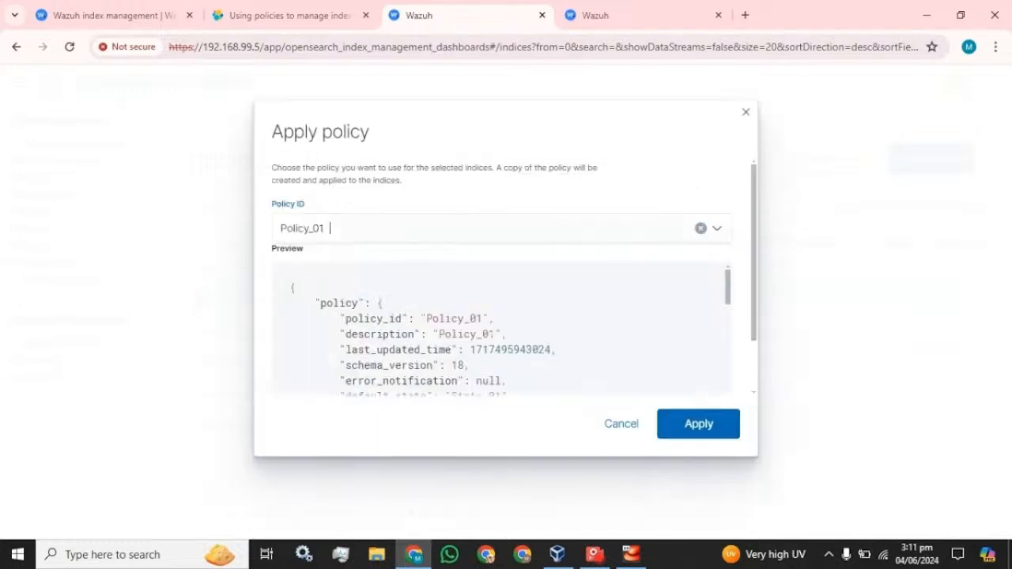
click(618, 424)
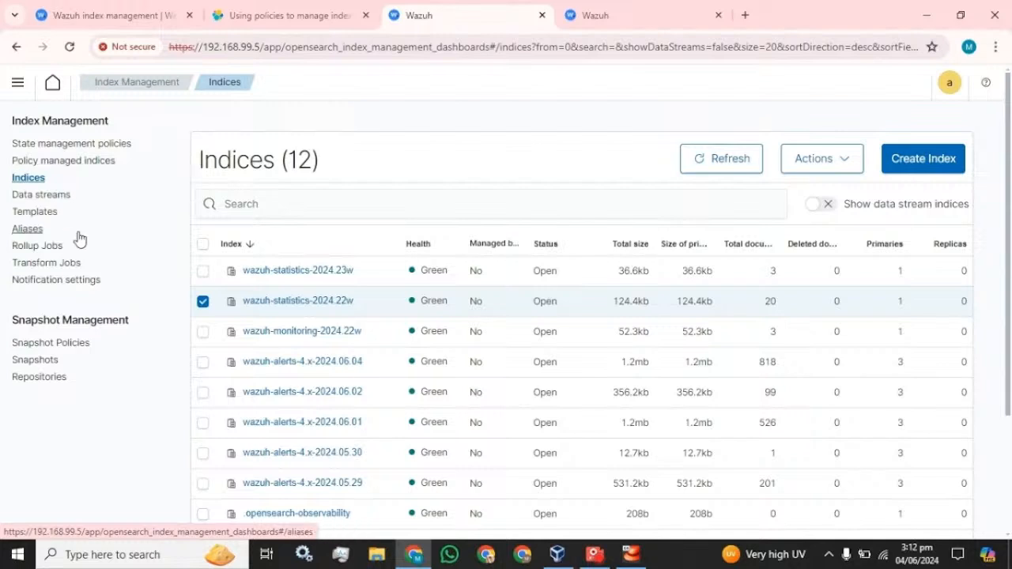
Look over Notification settings, then reload Indices showing wazuh-statistics-2024.23w as policy-managed
click(83, 280)
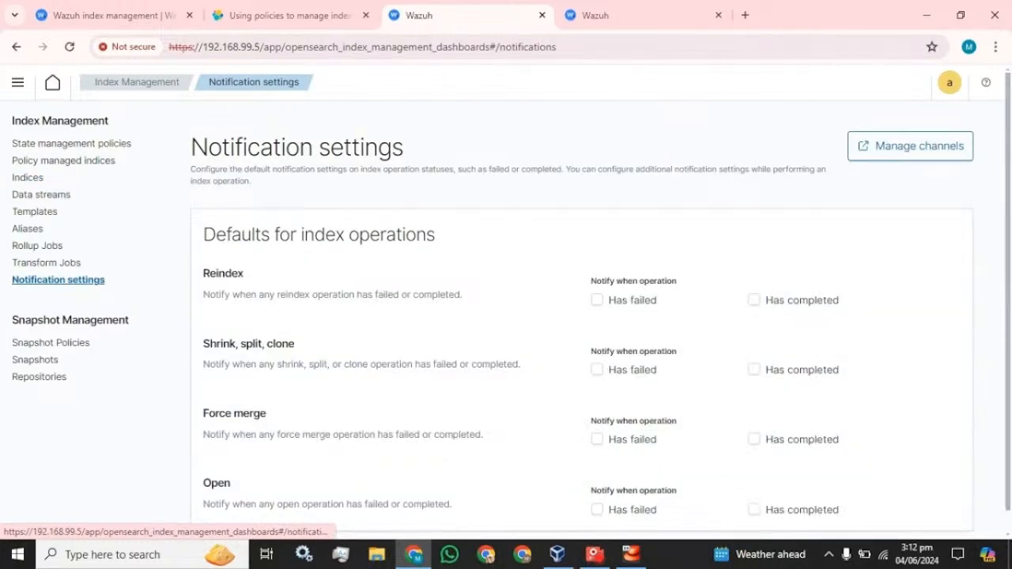
scroll(212, 307, down, 1)
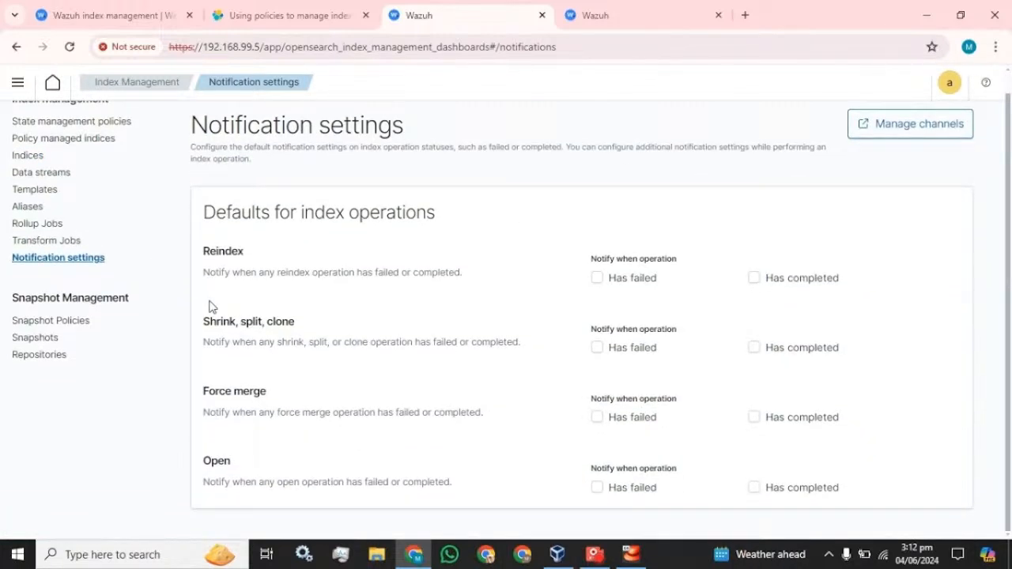
scroll(210, 307, up, 1)
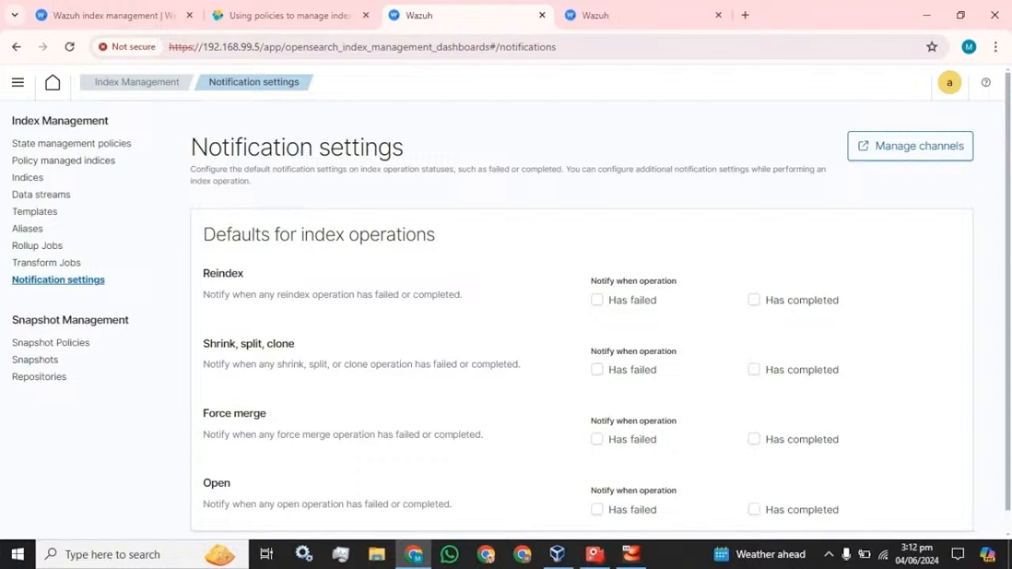
click(24, 179)
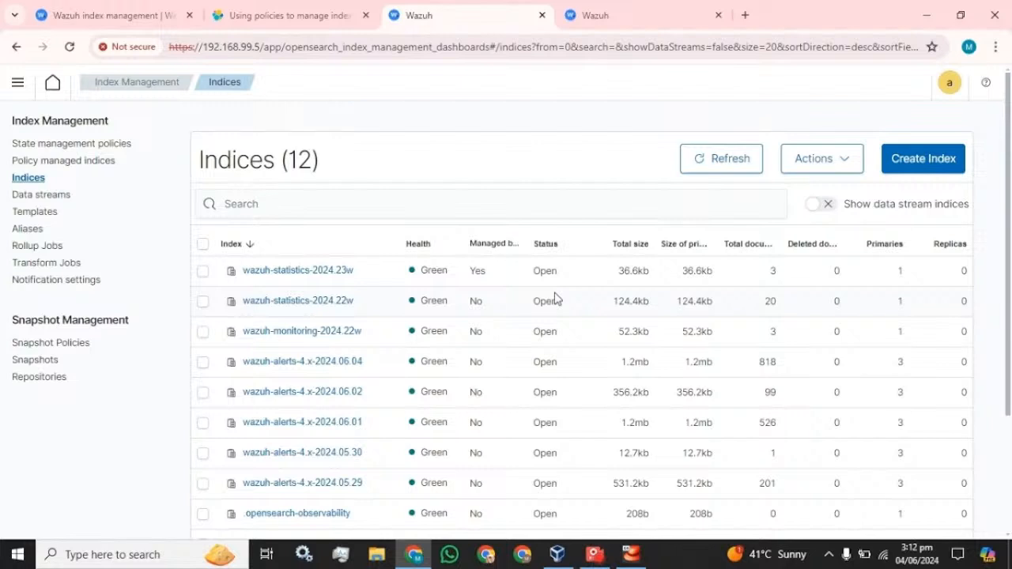
Scroll down the Indices list to review every index
scroll(486, 300, down, 1)
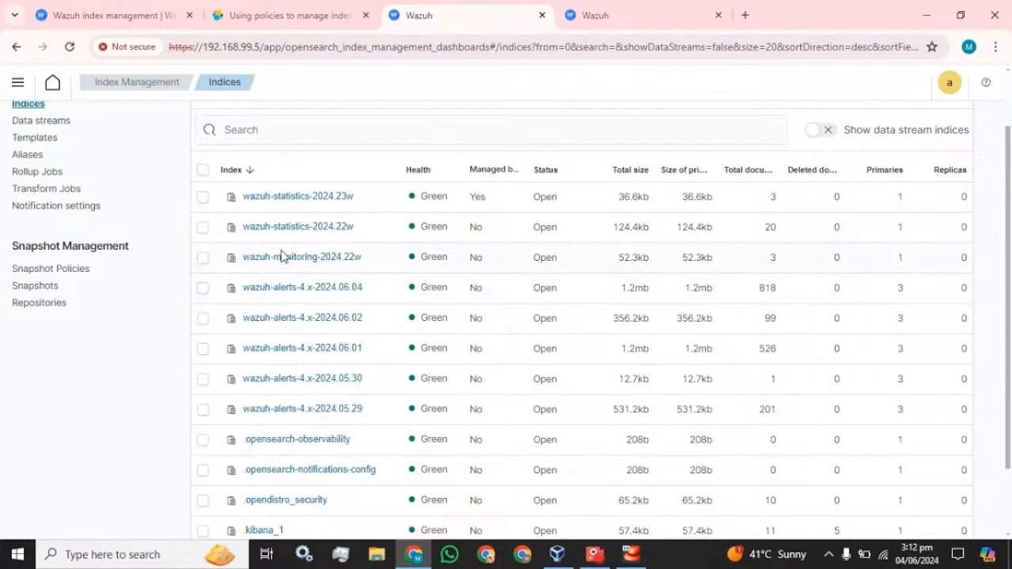
scroll(286, 271, down, 2)
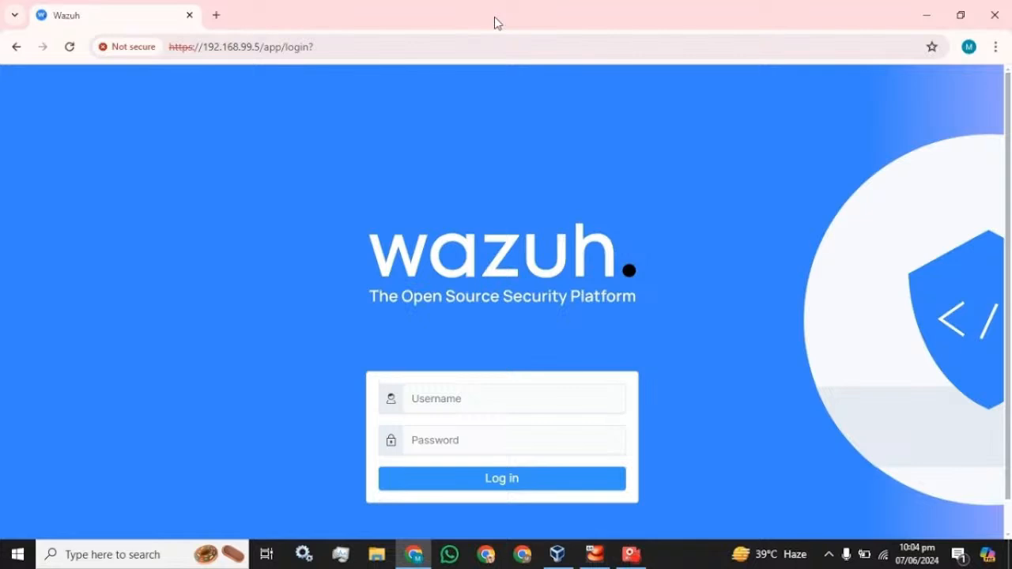
Sign in with the dashboard username and password, dismissing Chrome's password breach warning
click(453, 395)
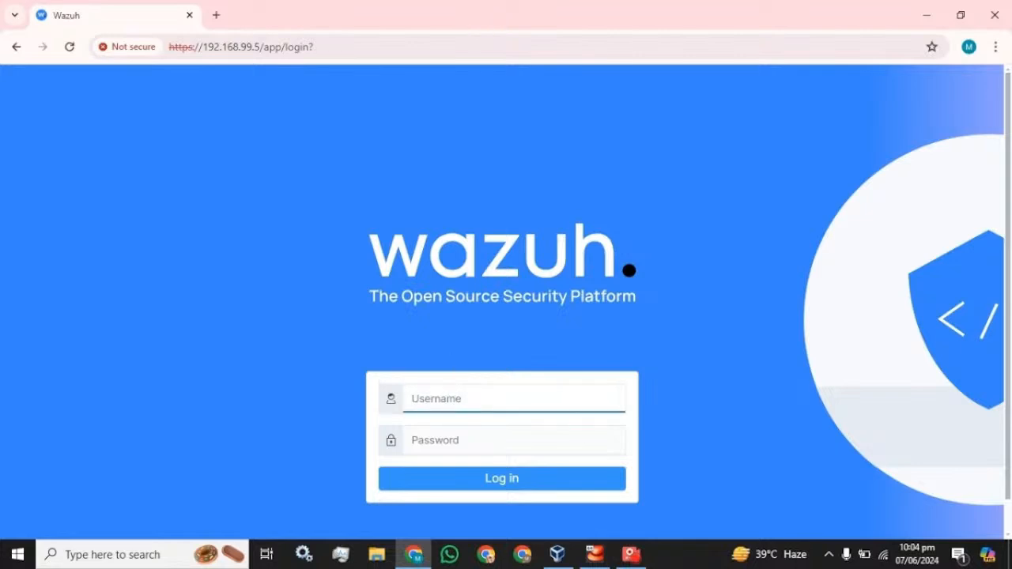
text(admin)
key(Tab)
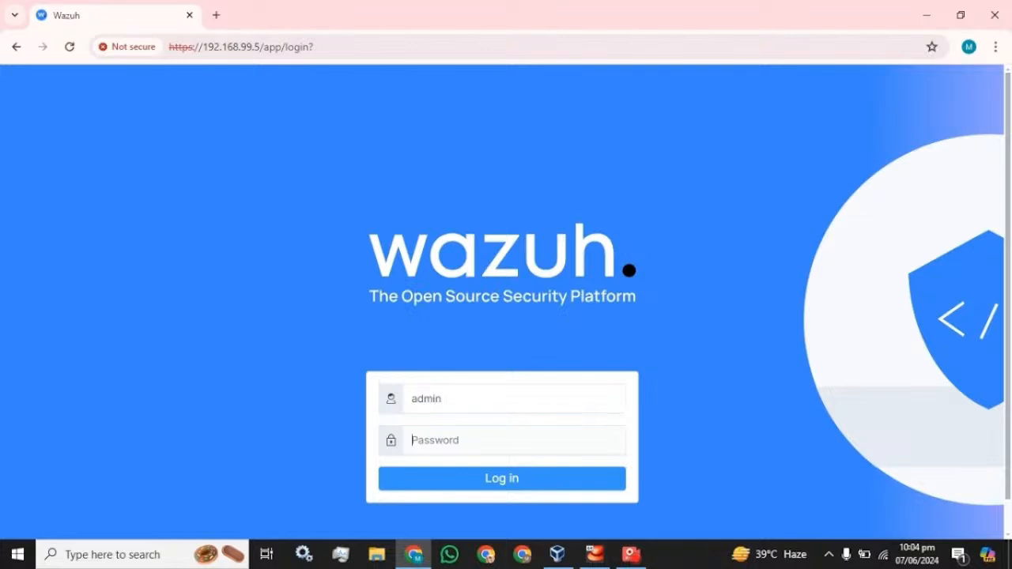
text(admin)
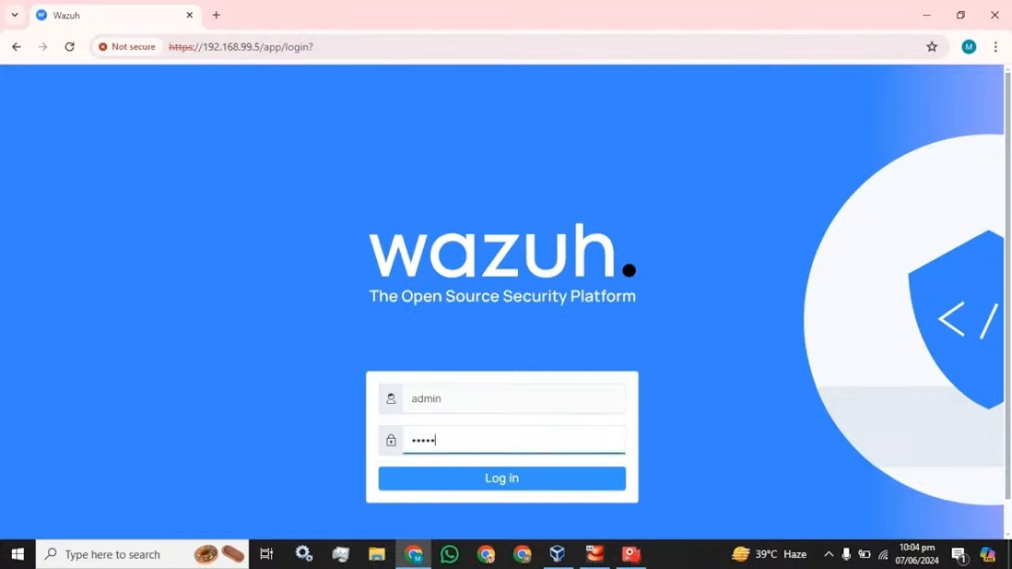
key(Return)
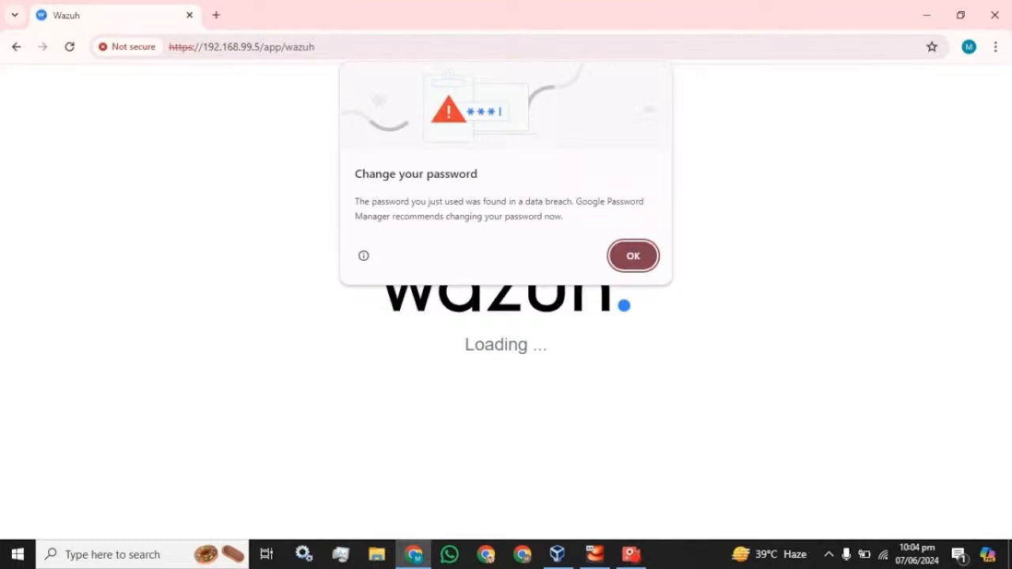
click(632, 261)
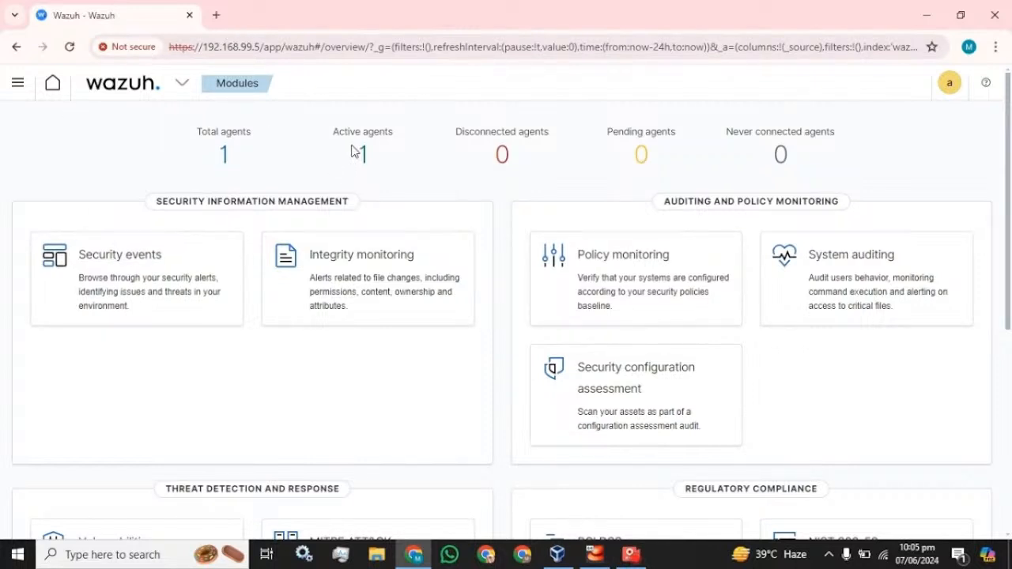
Browse the Security events dashboard, then go to Snapshot Management from the navigation menu
click(146, 258)
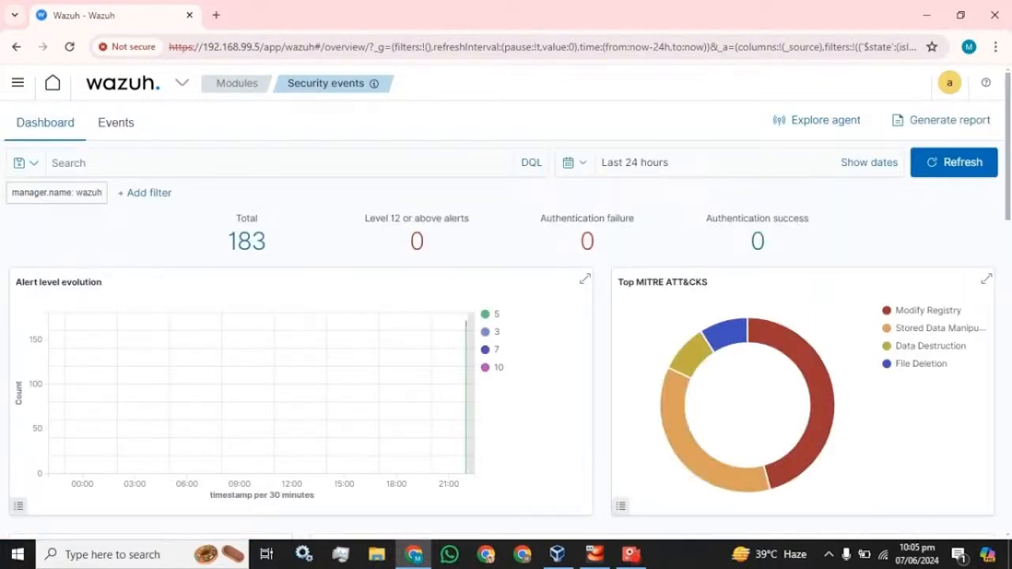
scroll(308, 326, down, 10)
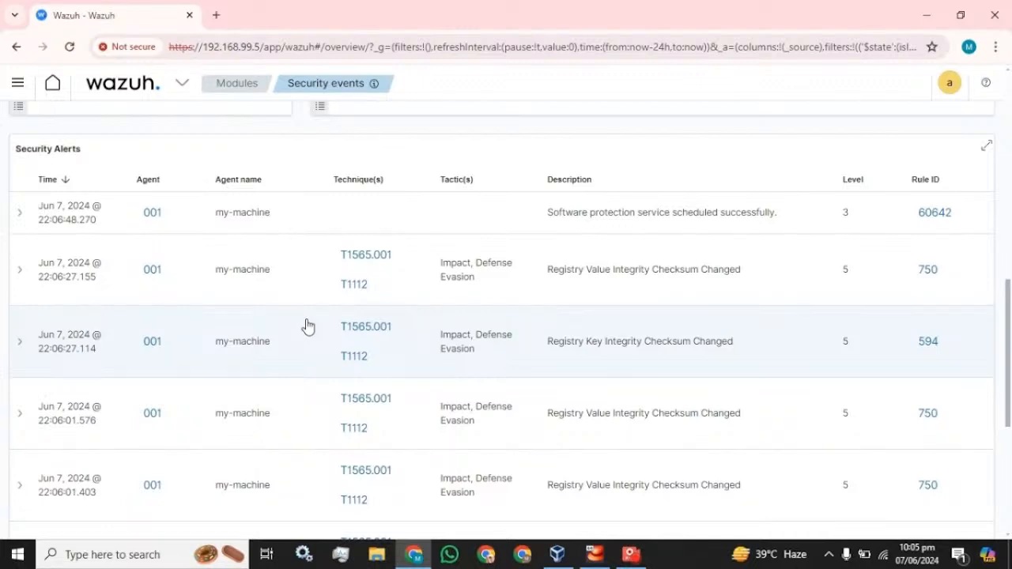
scroll(308, 327, down, 5)
scroll(308, 327, up, 15)
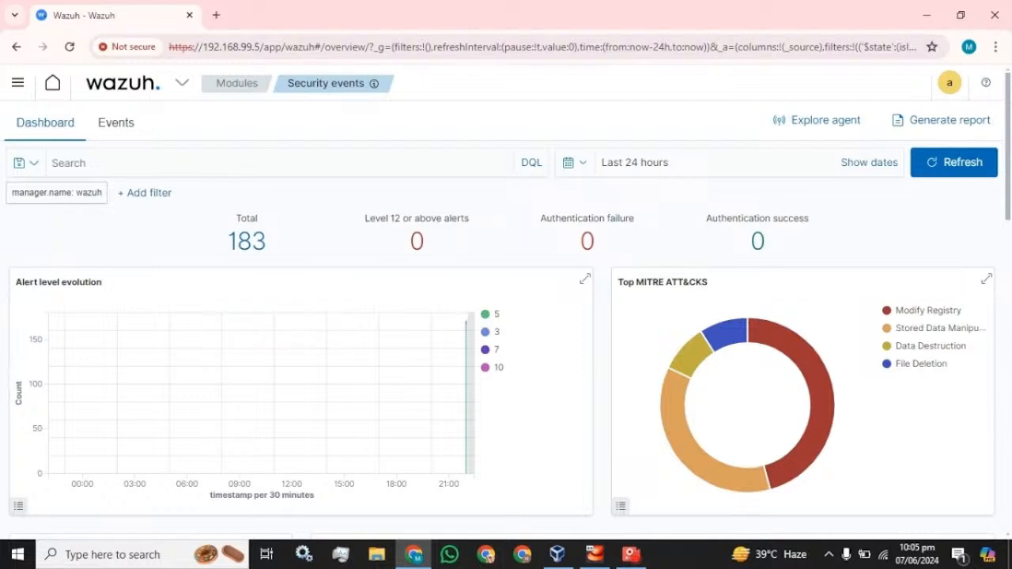
click(7, 87)
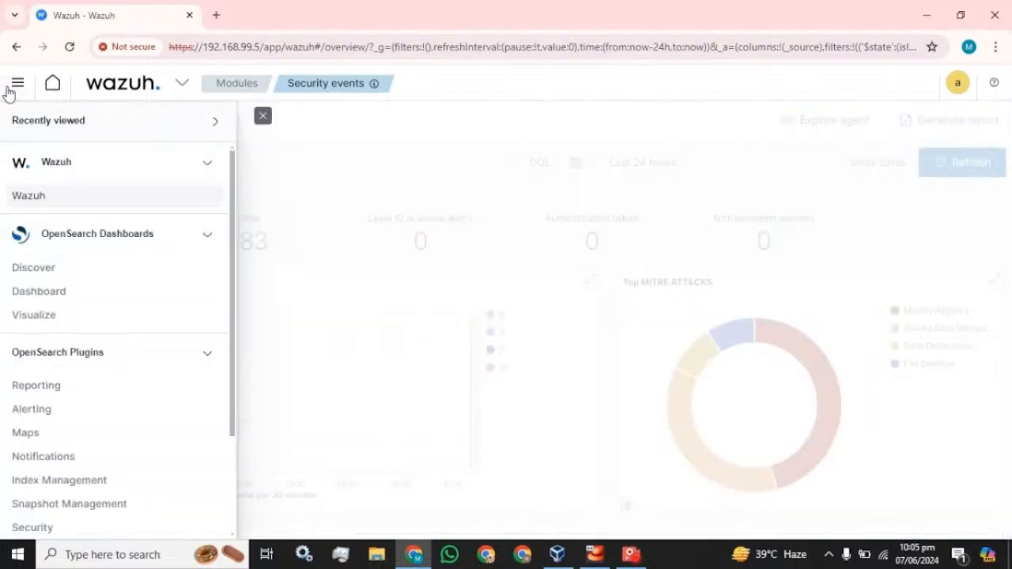
scroll(82, 264, down, 3)
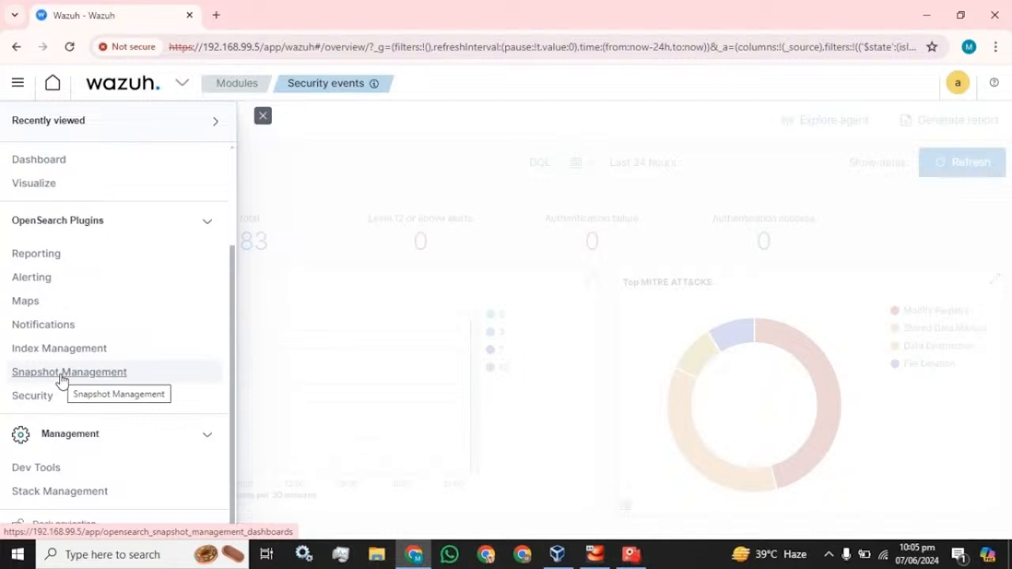
click(62, 373)
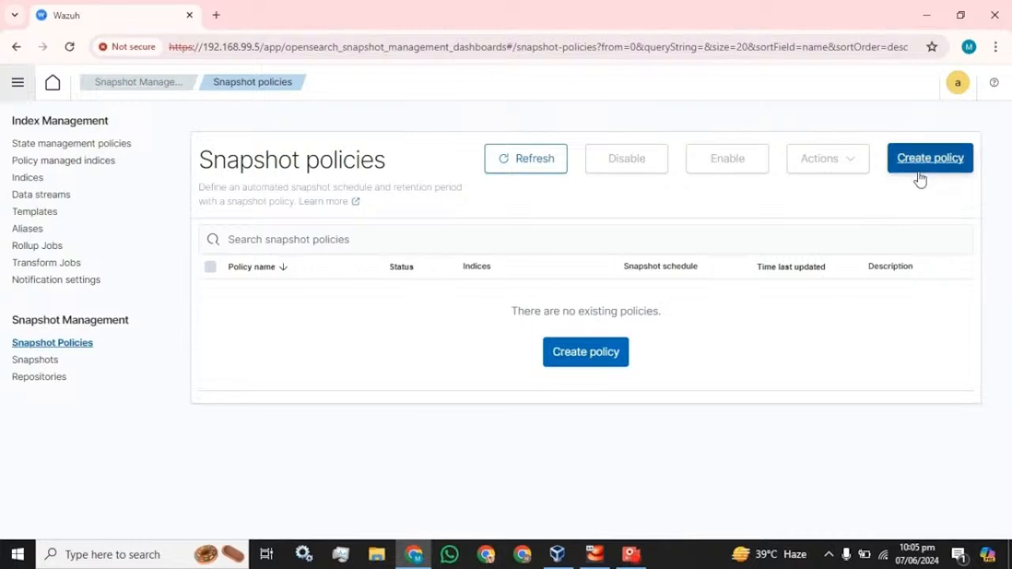
Open the Repositories and Indices pages in new browser tabs and switch to Indices
right_click(46, 377)
click(92, 212)
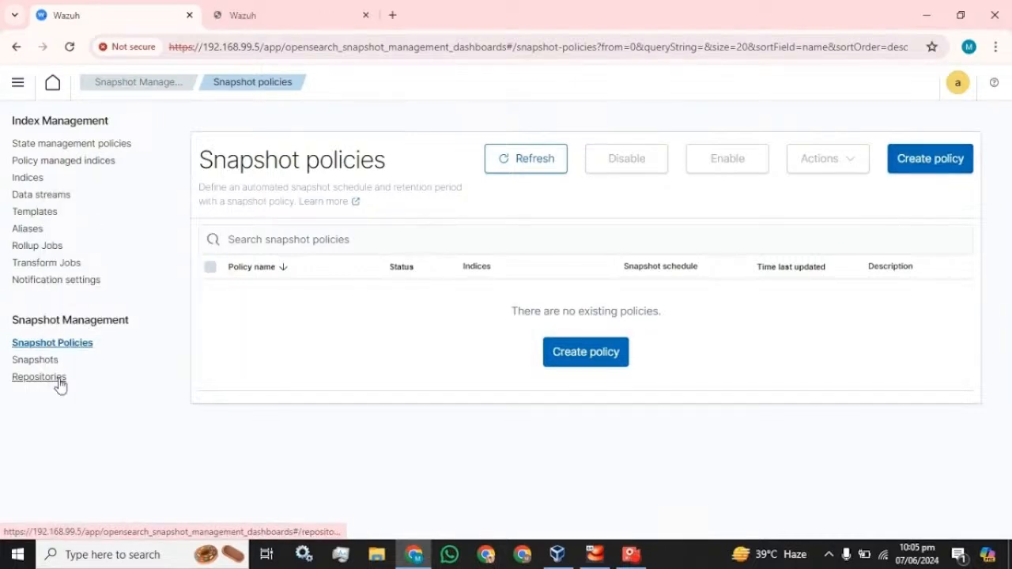
click(239, 10)
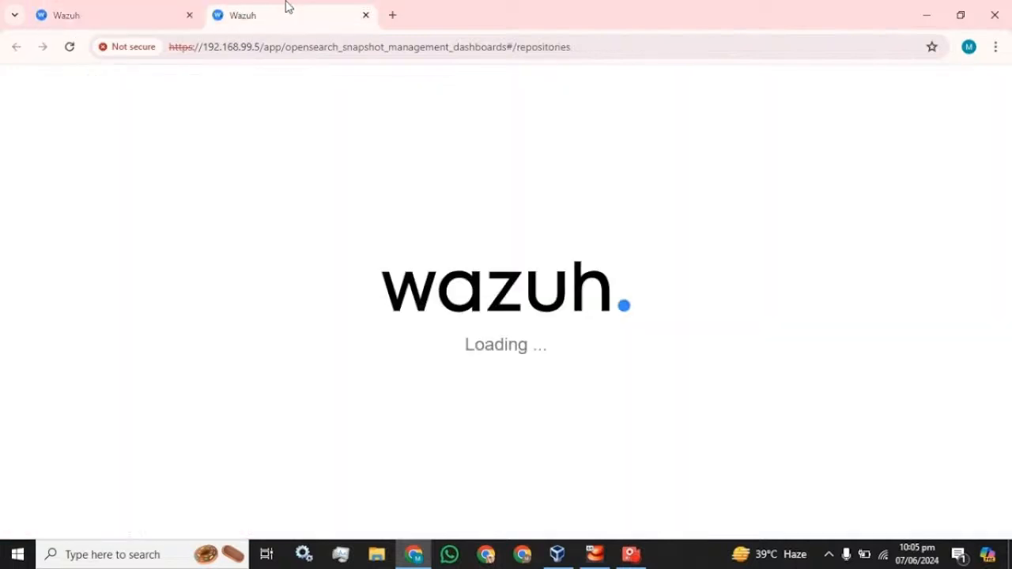
click(136, 7)
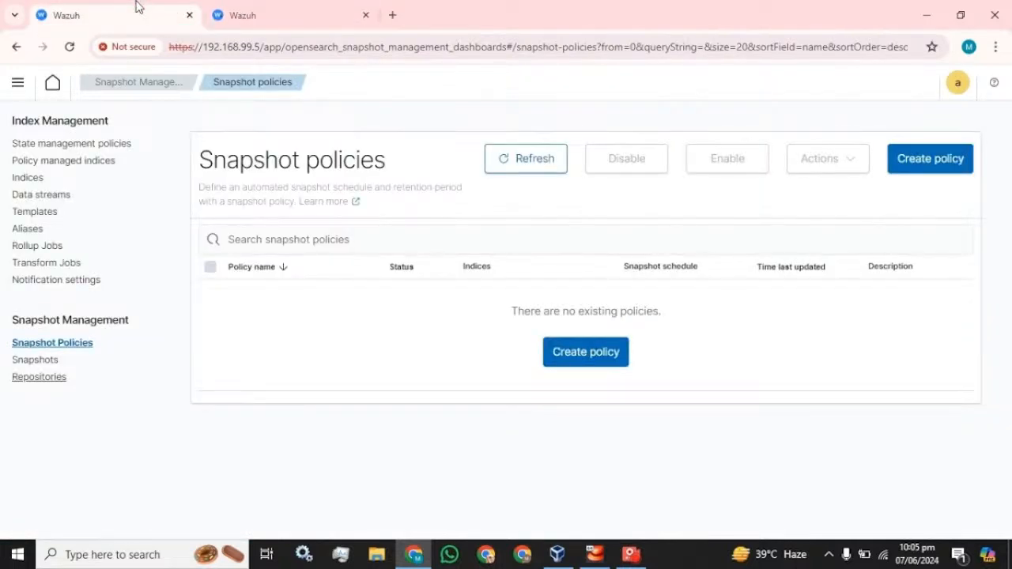
right_click(28, 181)
click(51, 190)
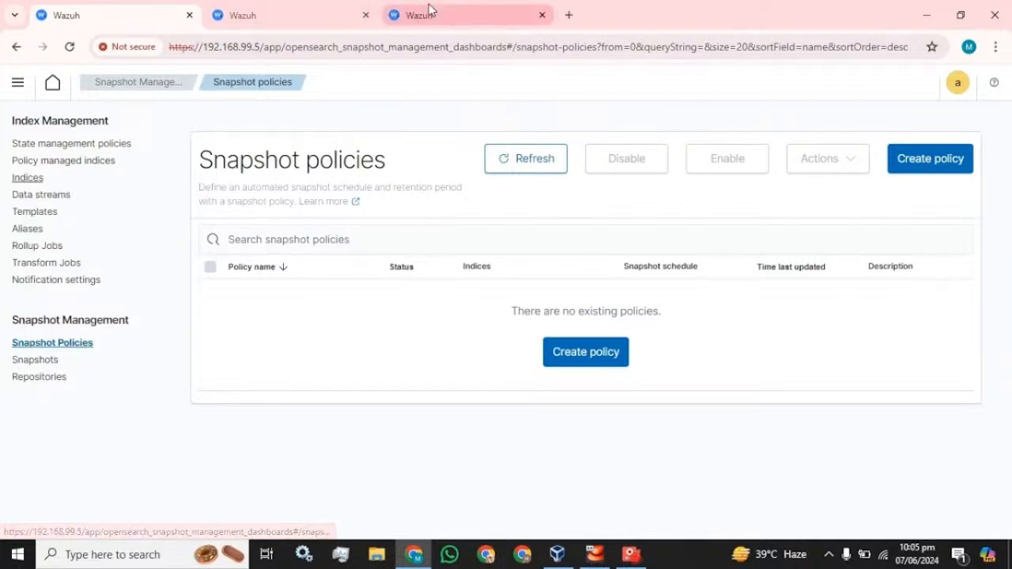
click(430, 8)
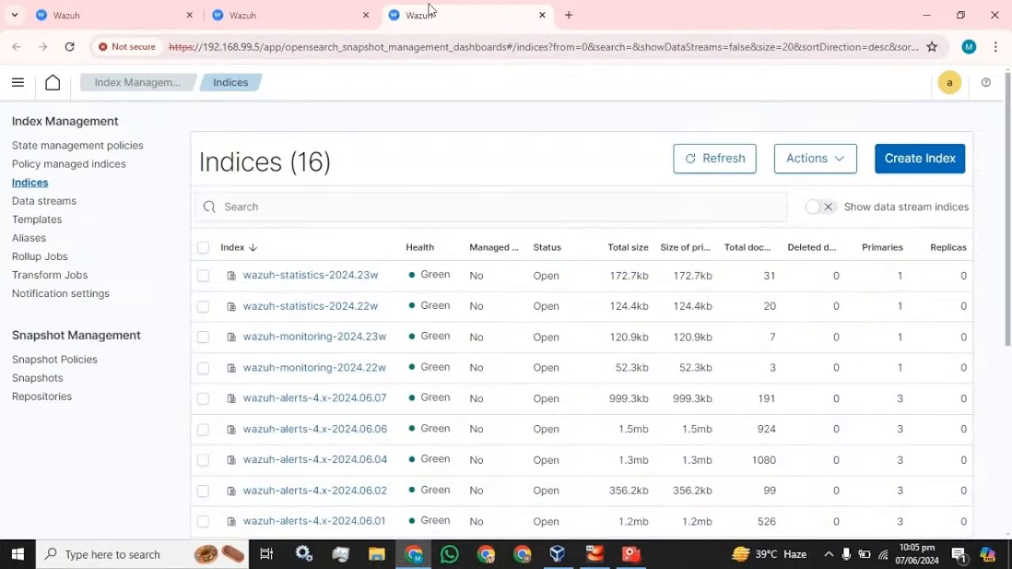
Review the 16 indices, then start a new repository from the Repositories tab
scroll(361, 249, down, 2)
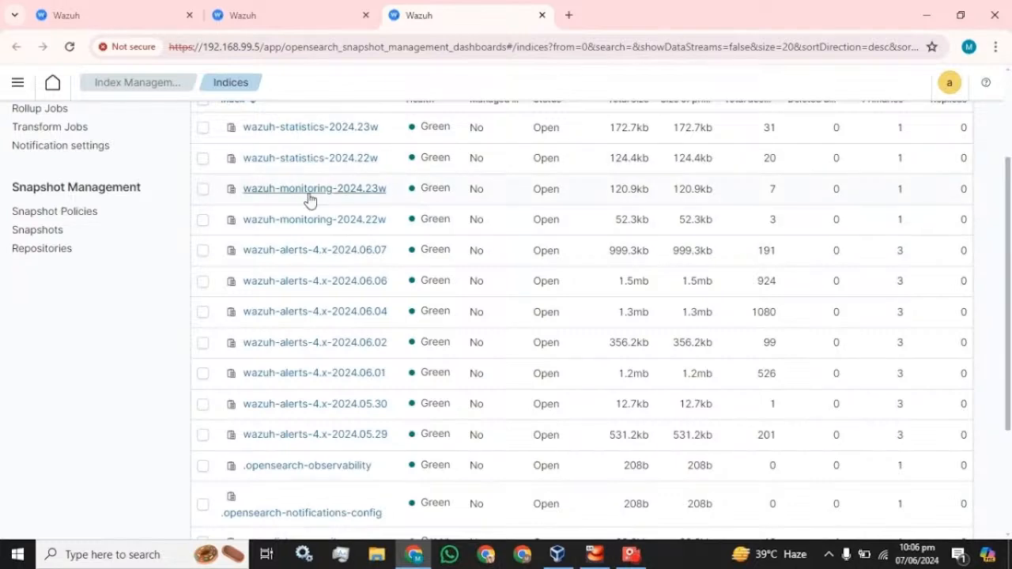
scroll(297, 266, down, 2)
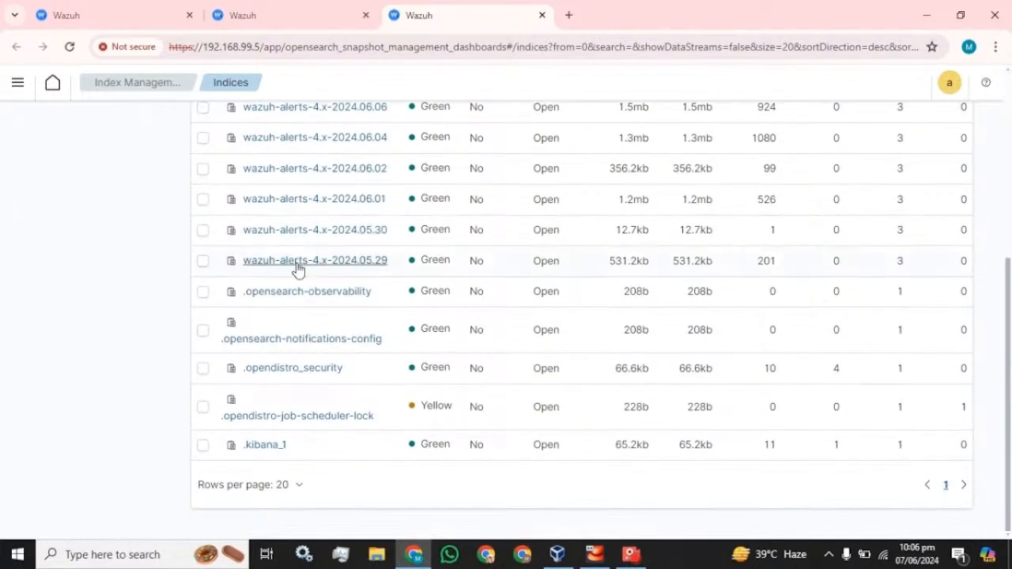
scroll(297, 269, up, 4)
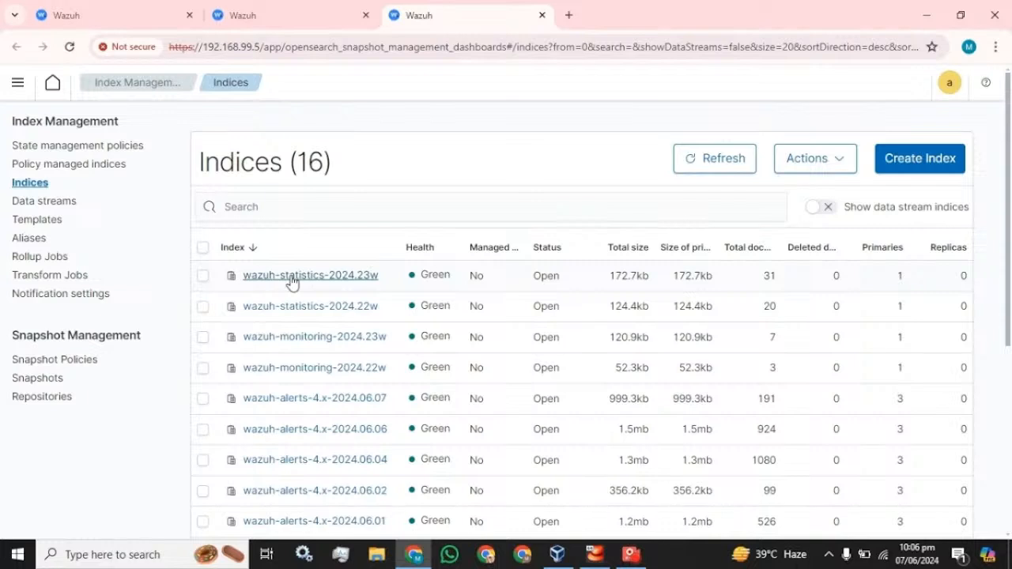
click(287, 8)
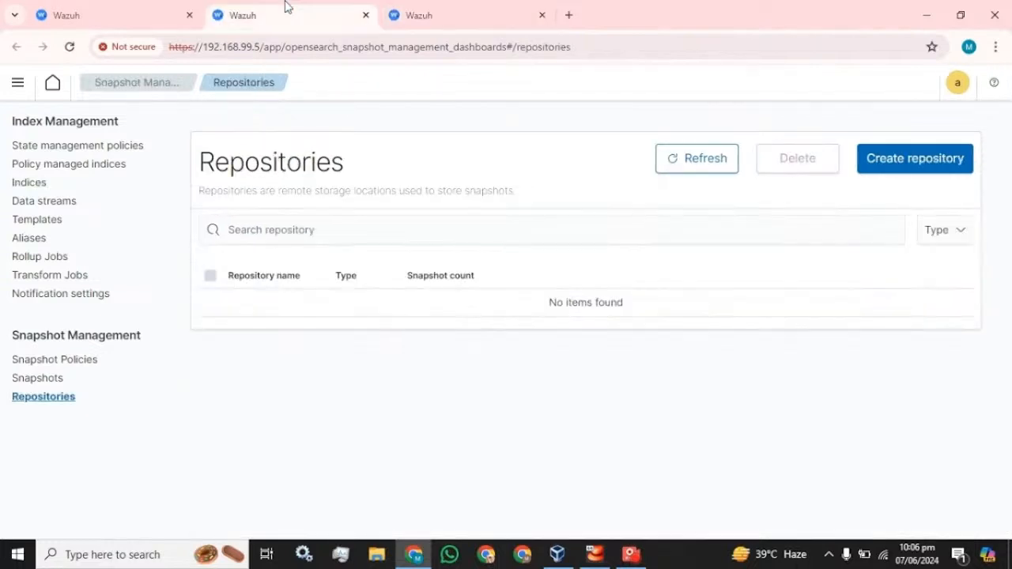
click(898, 163)
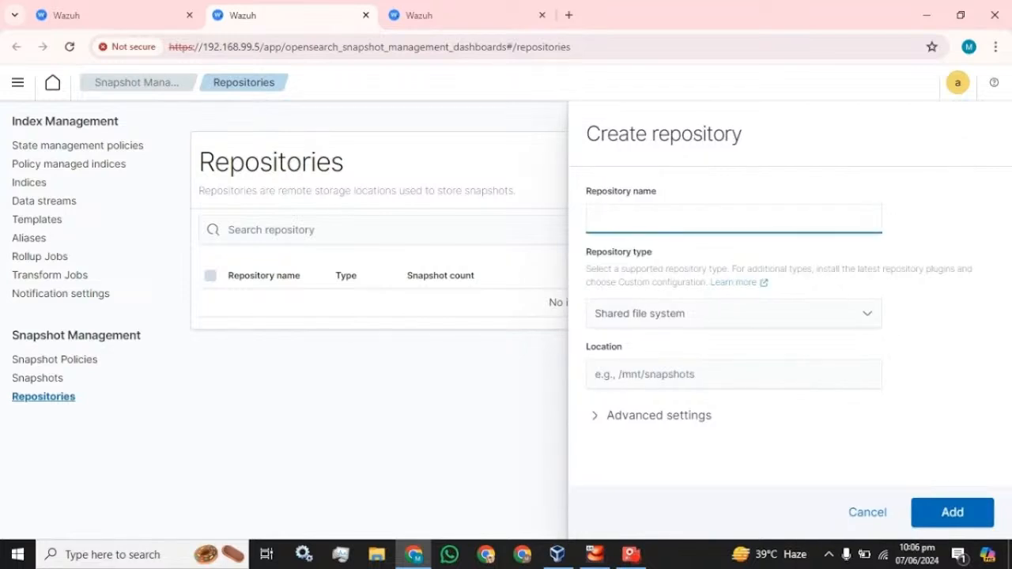
click(657, 321)
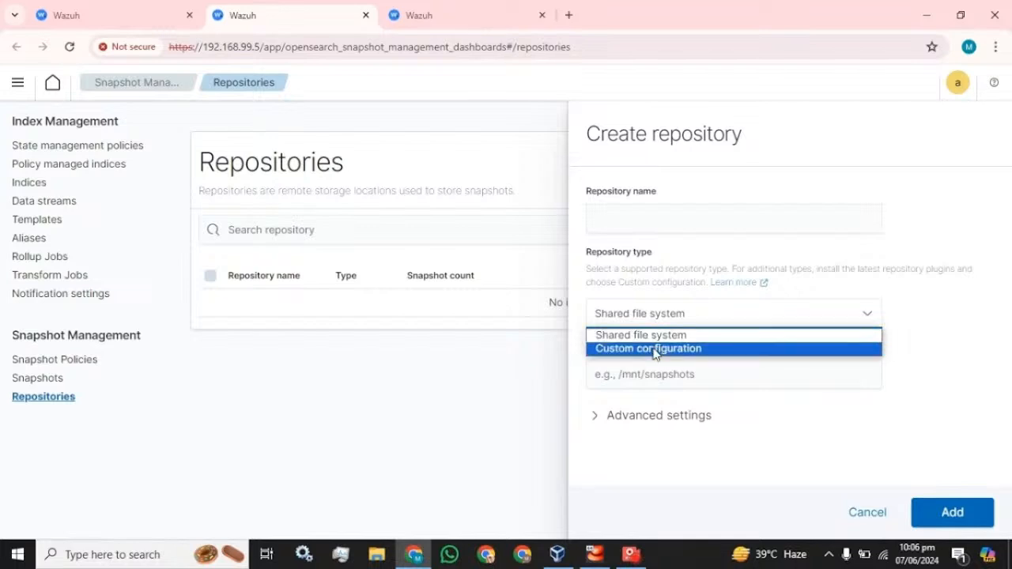
click(654, 349)
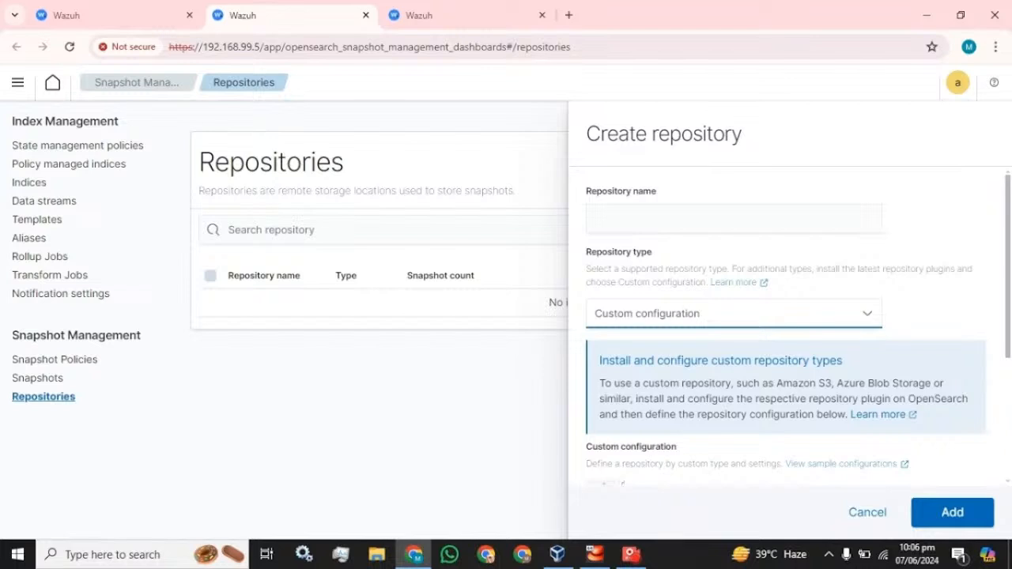
scroll(791, 316, down, 5)
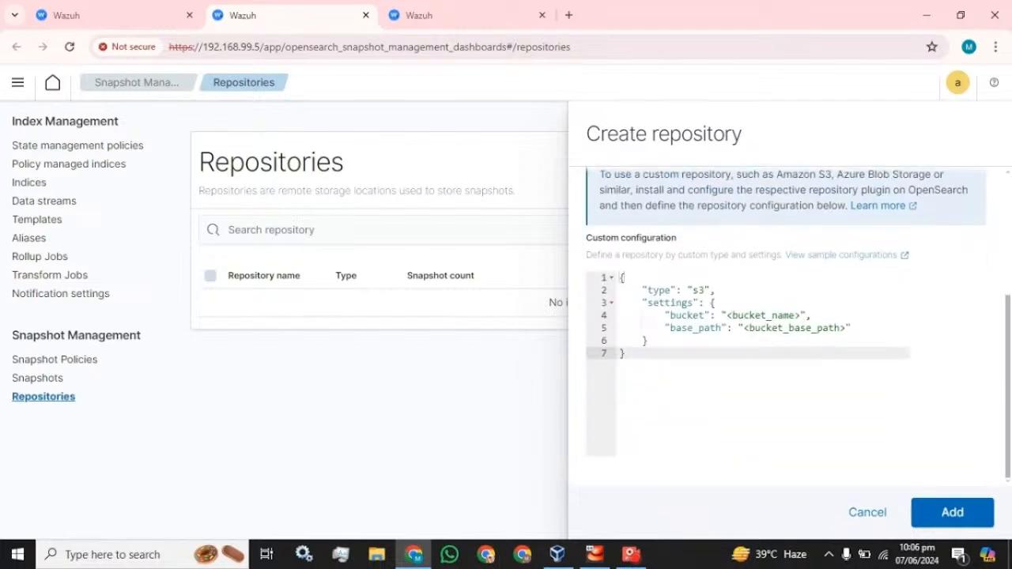
scroll(680, 352, up, 3)
click(699, 325)
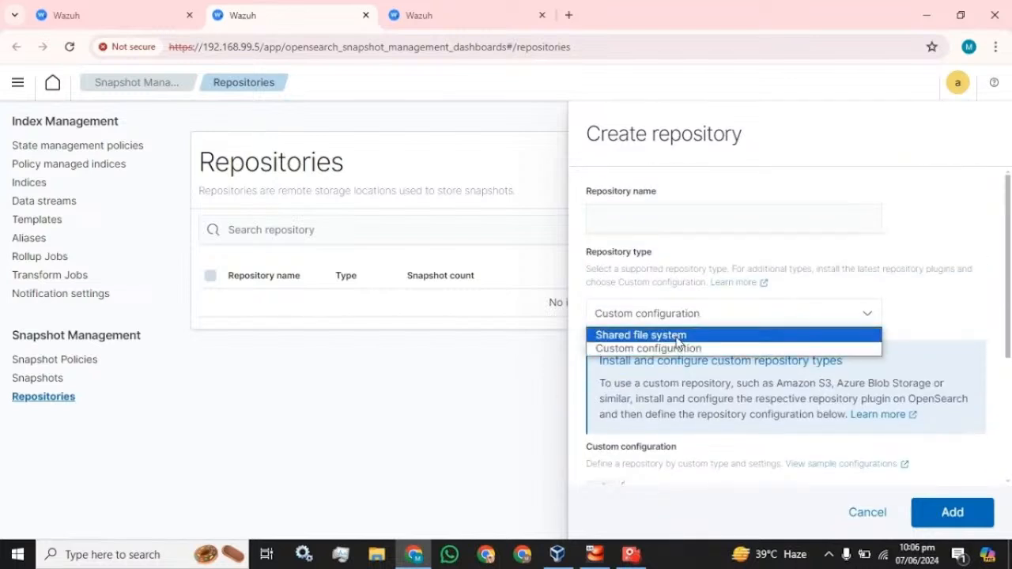
click(677, 338)
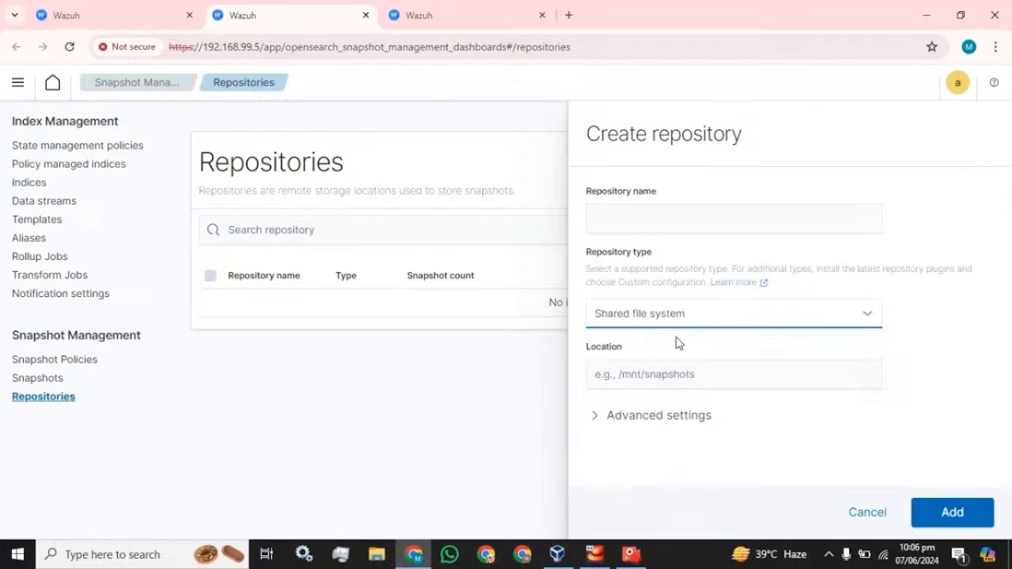
Name the repository Weekly_backup and set its location to /mnt
key(Tab)
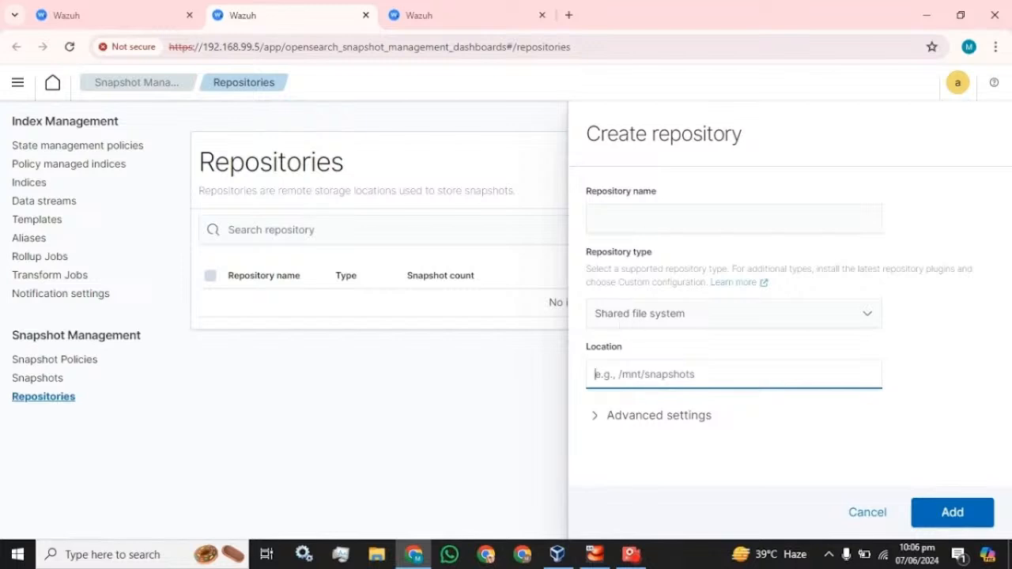
click(633, 219)
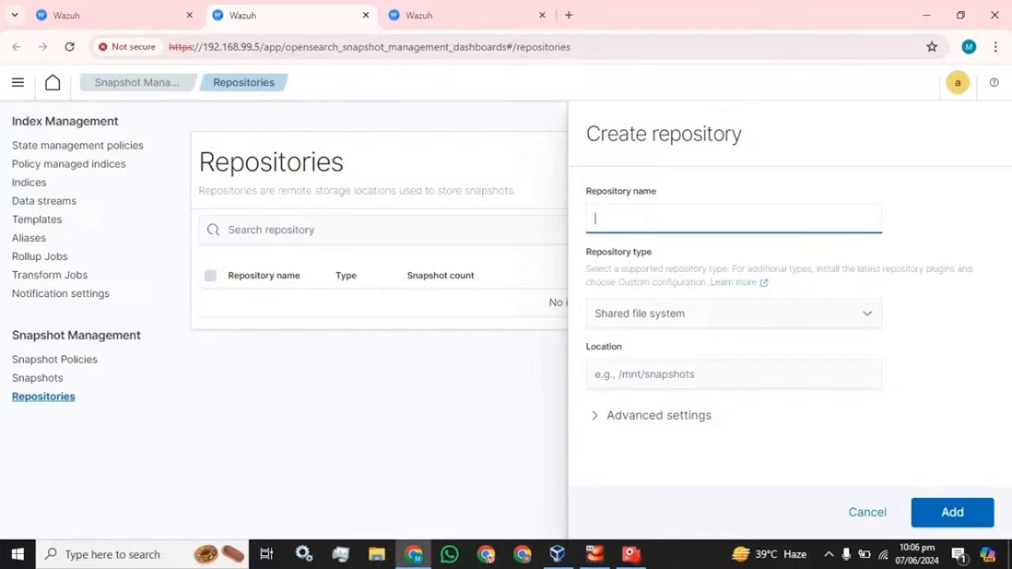
text(Weekly_backup)
click(707, 371)
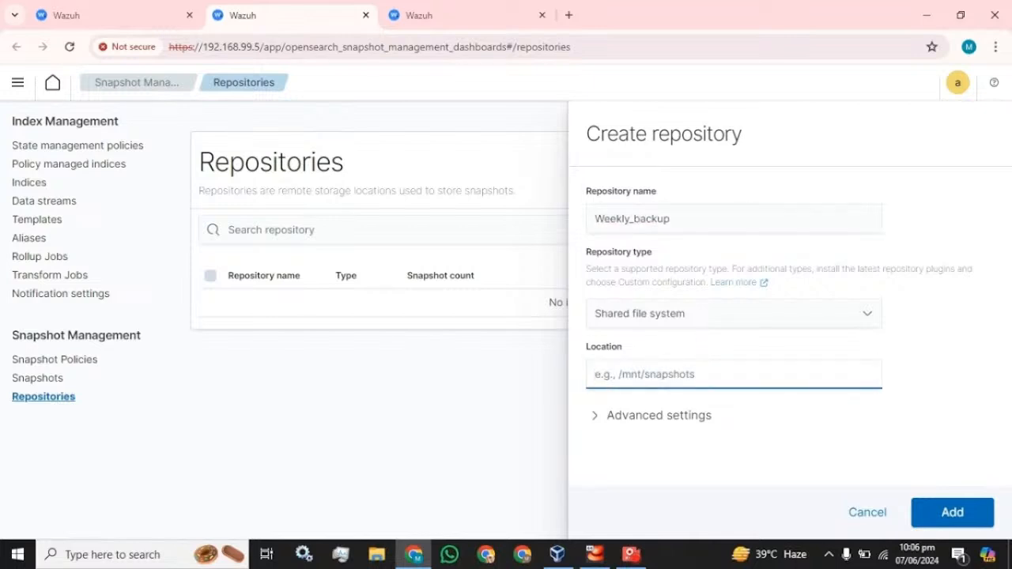
text(/mnt)
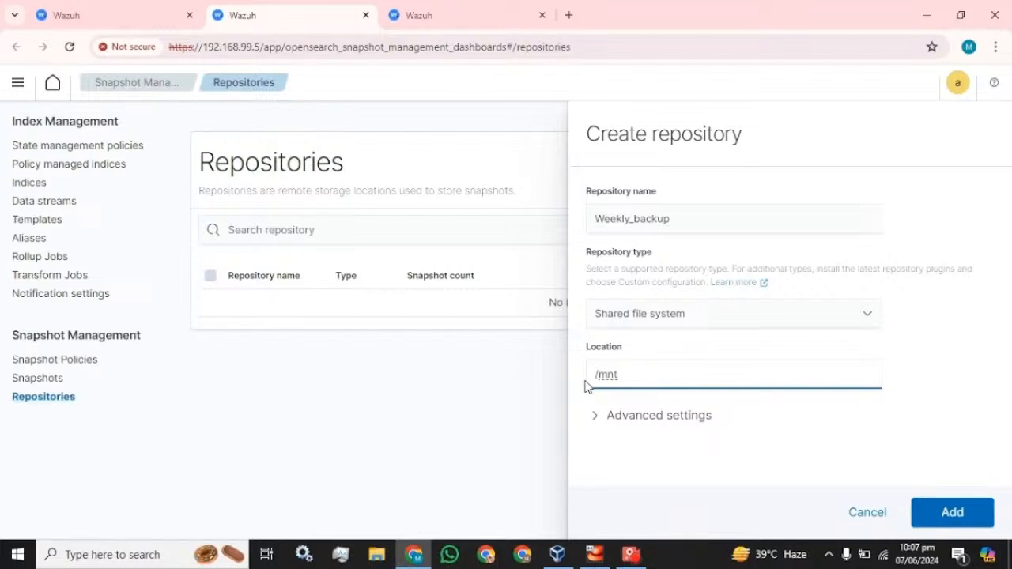
click(957, 513)
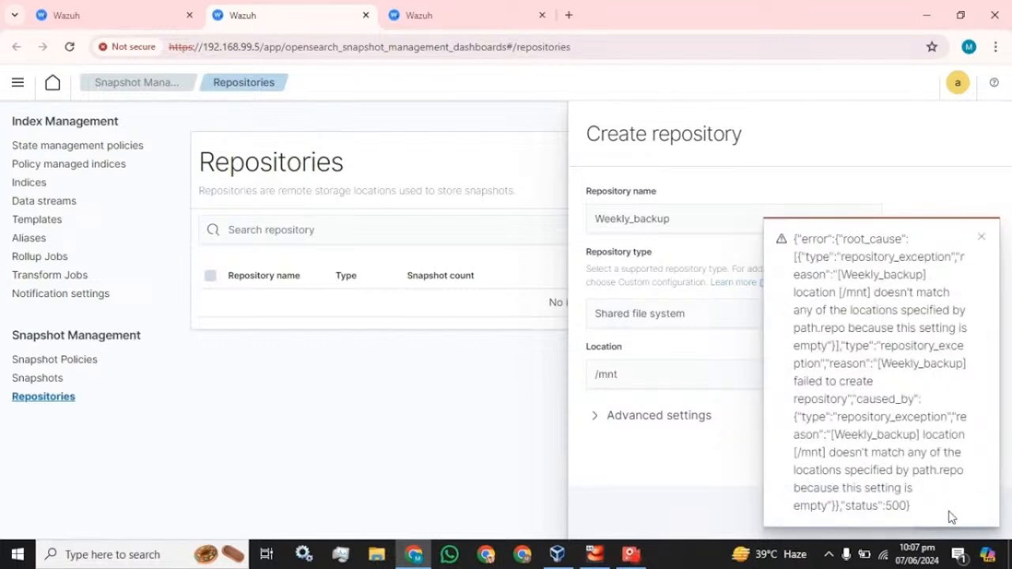
click(982, 240)
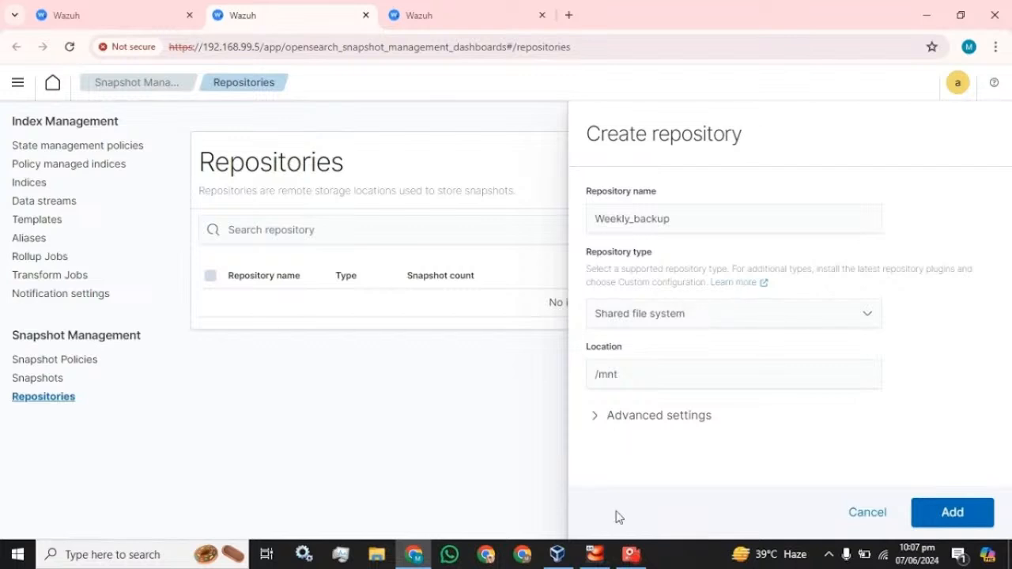
mouse_move(624, 560)
click(621, 470)
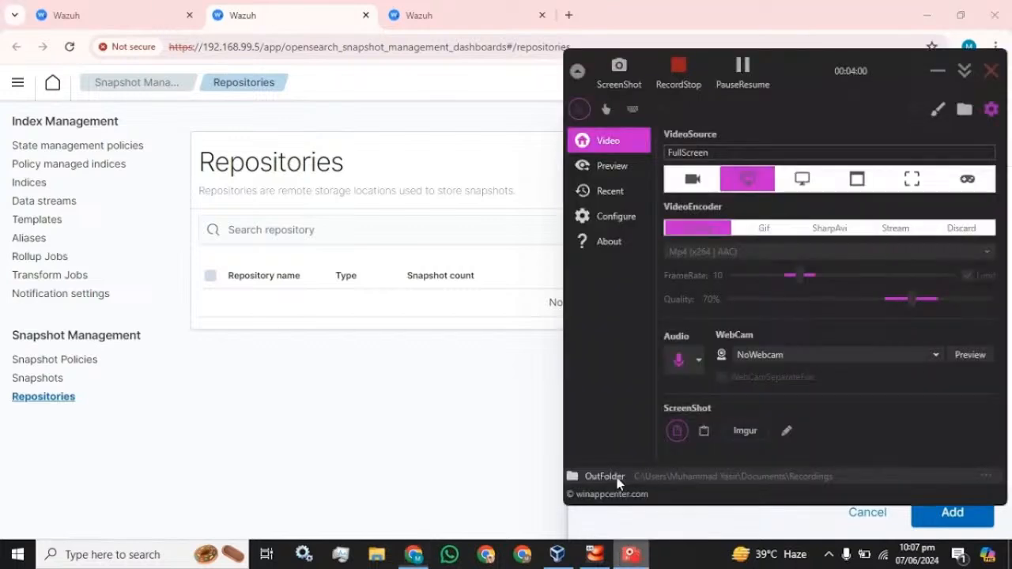
Select the /mnt value in the repository Location field and bring the SSH Command Prompt forward
click(741, 72)
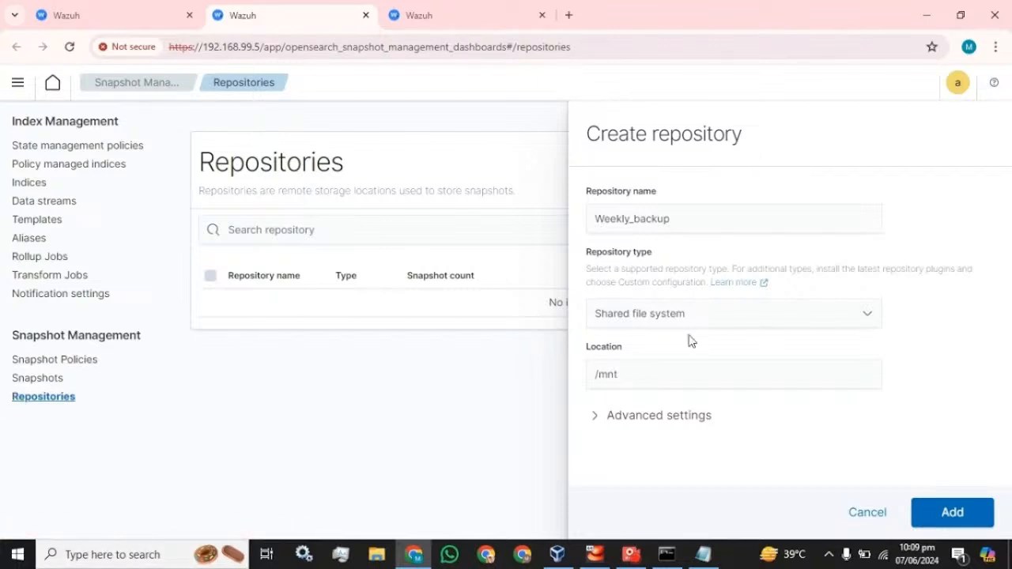
key(Tab)
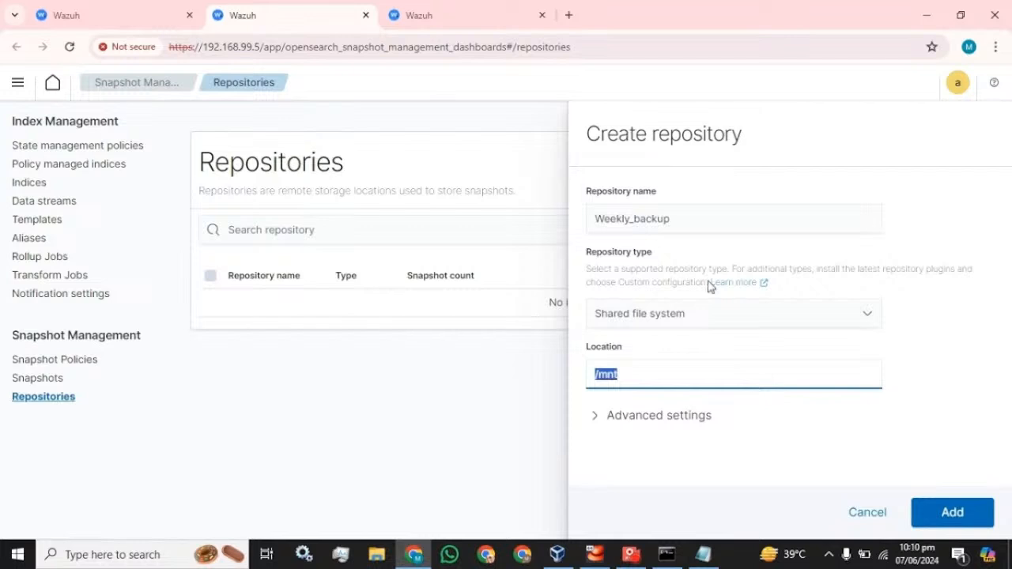
click(667, 554)
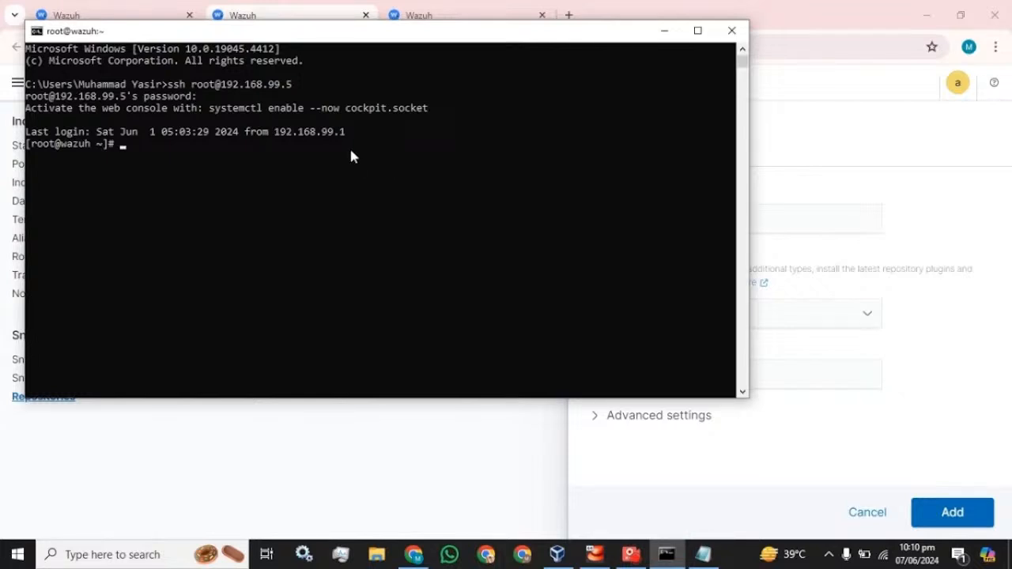
Create the /mnt/Data directory on the server and list /mnt to confirm it
click(703, 554)
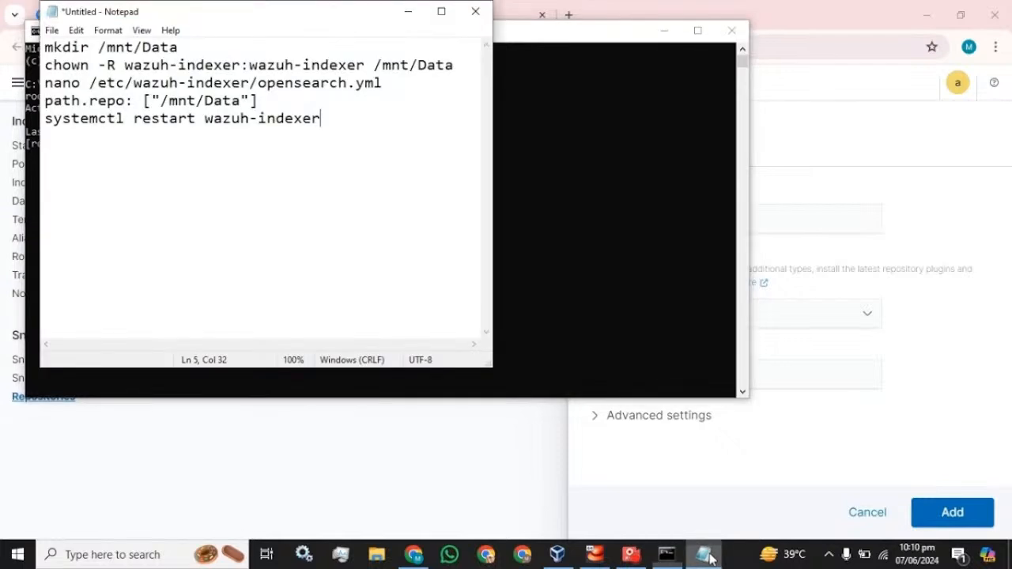
drag(291, 16, 793, 59)
drag(680, 91, 545, 90)
key(super+c)
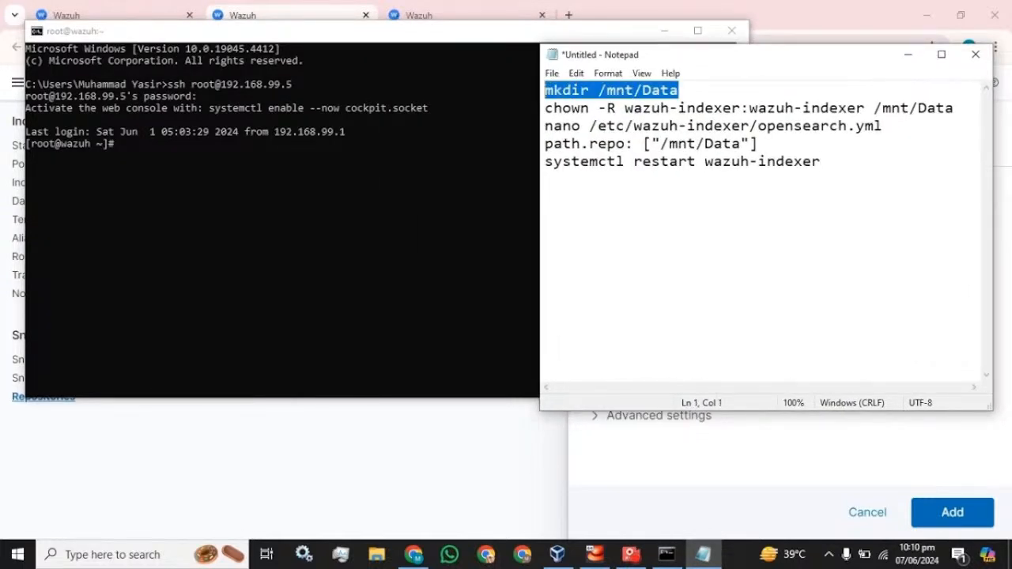
click(212, 173)
right_click(212, 173)
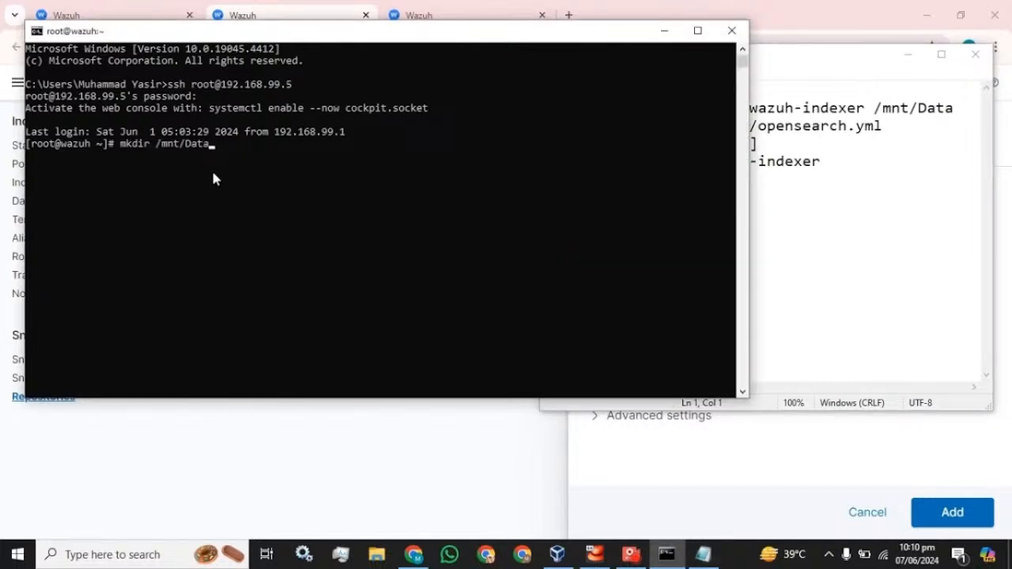
key(Return)
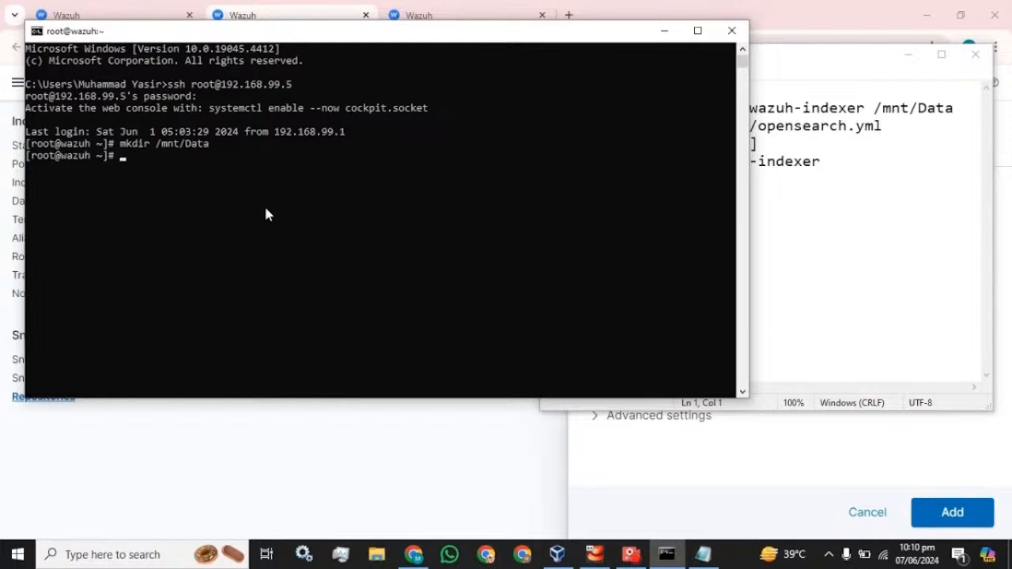
text(cd /mnt)
key(Return)
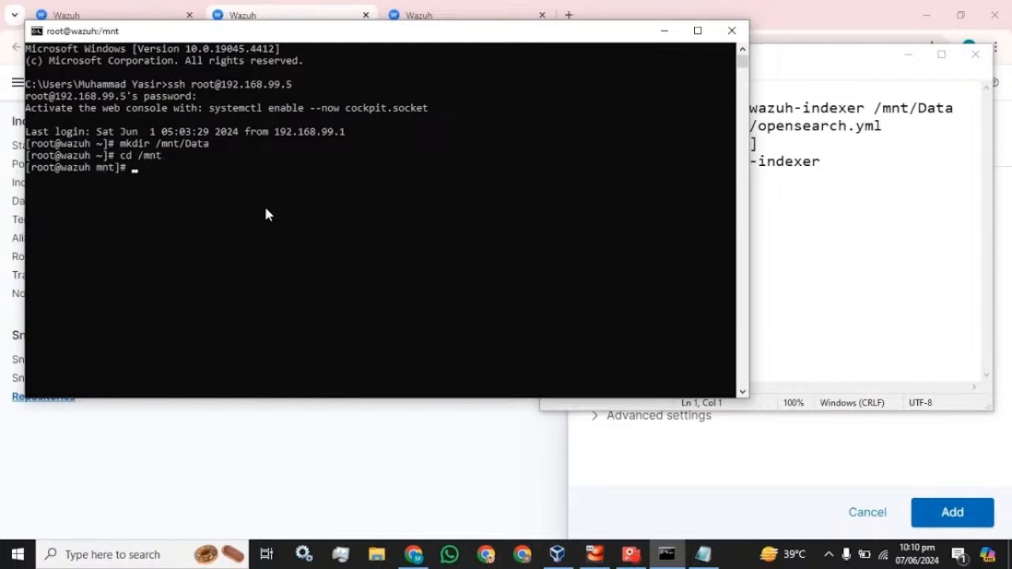
text(ls)
key(Return)
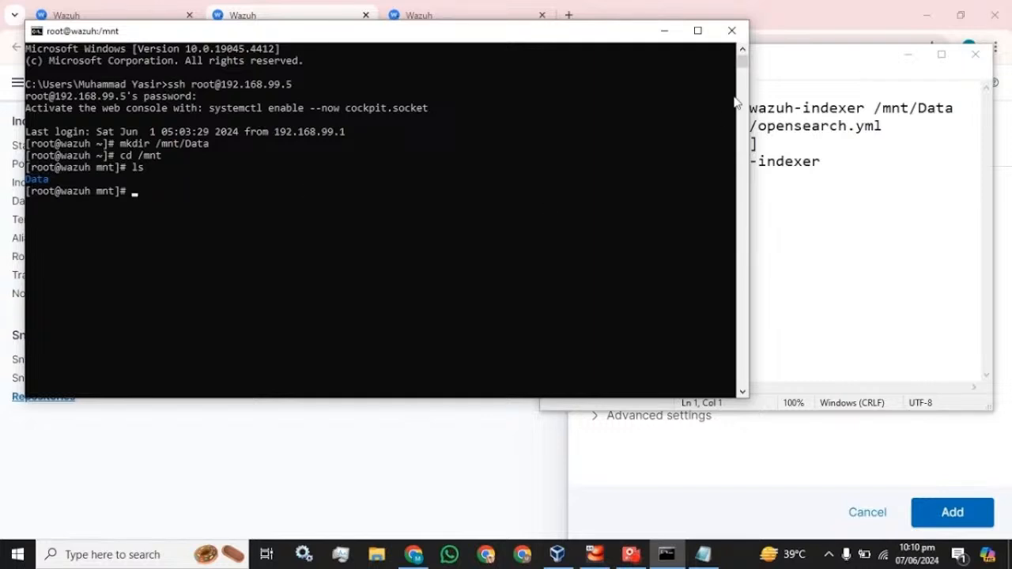
Recursively give wazuh-indexer:wazuh-indexer ownership of /mnt/Data and return to the home directory
click(802, 63)
drag(545, 109, 954, 108)
key(super+c)
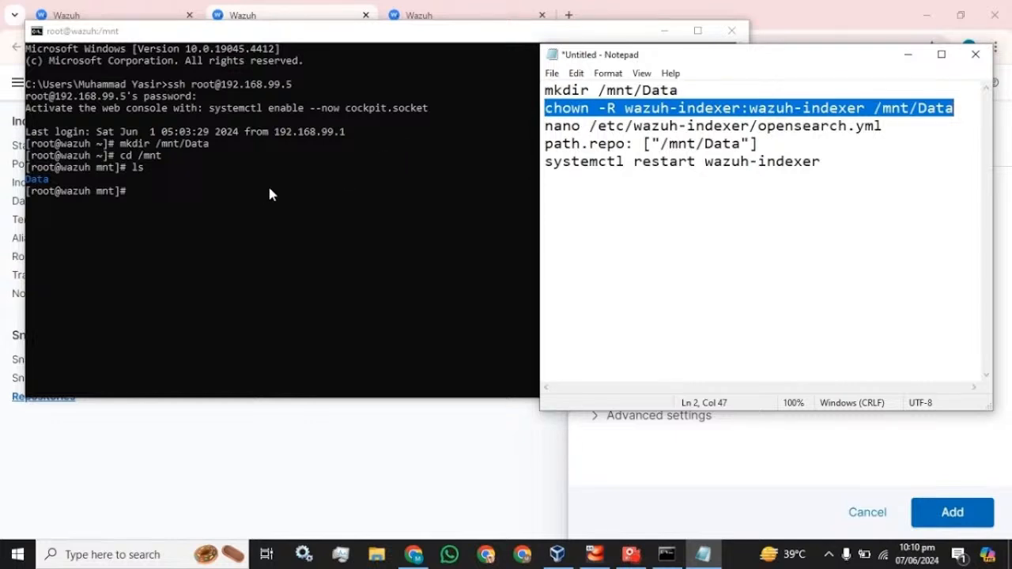
click(216, 195)
right_click(216, 195)
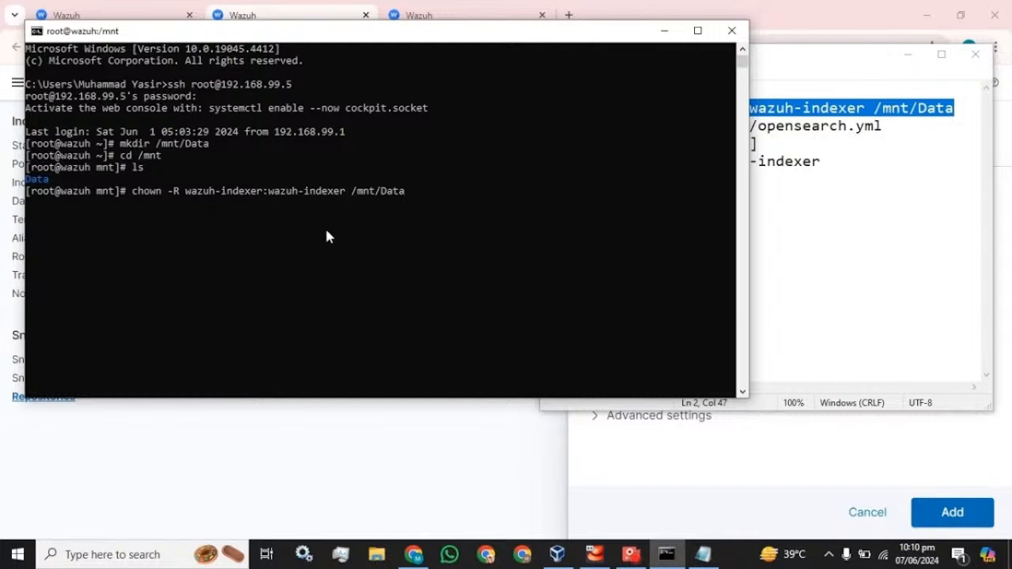
key(Return)
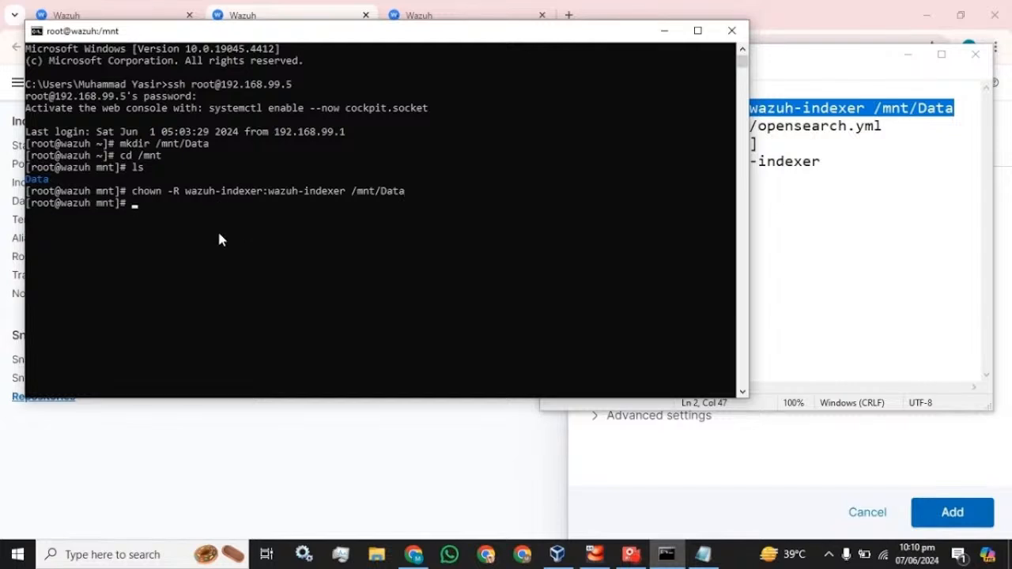
text(cd)
key(Return)
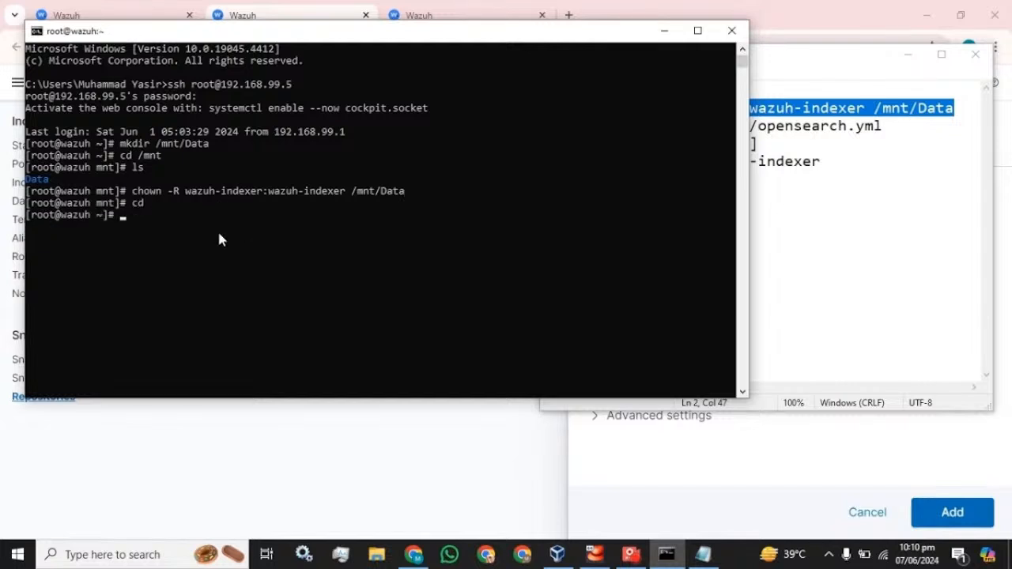
click(822, 54)
drag(883, 126, 545, 126)
key(super+c)
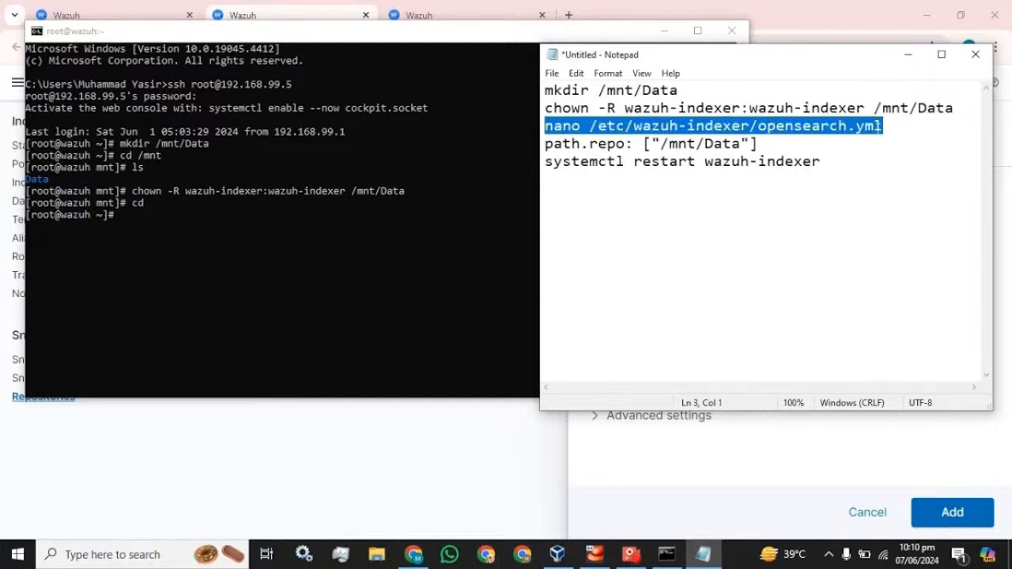
Open /etc/wazuh-indexer/opensearch.yml in nano and add an empty line after path.logs
click(200, 236)
right_click(200, 236)
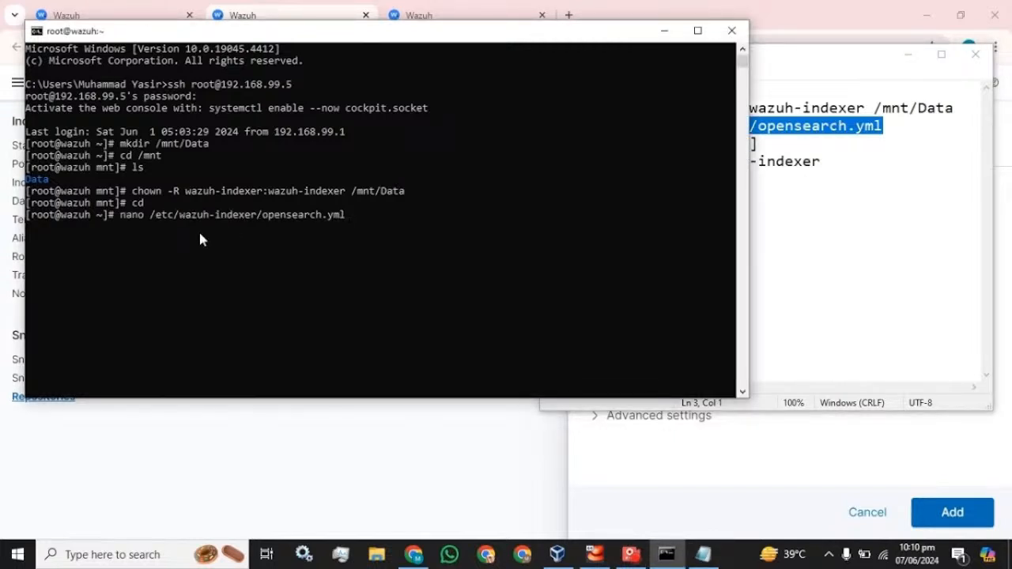
key(Return)
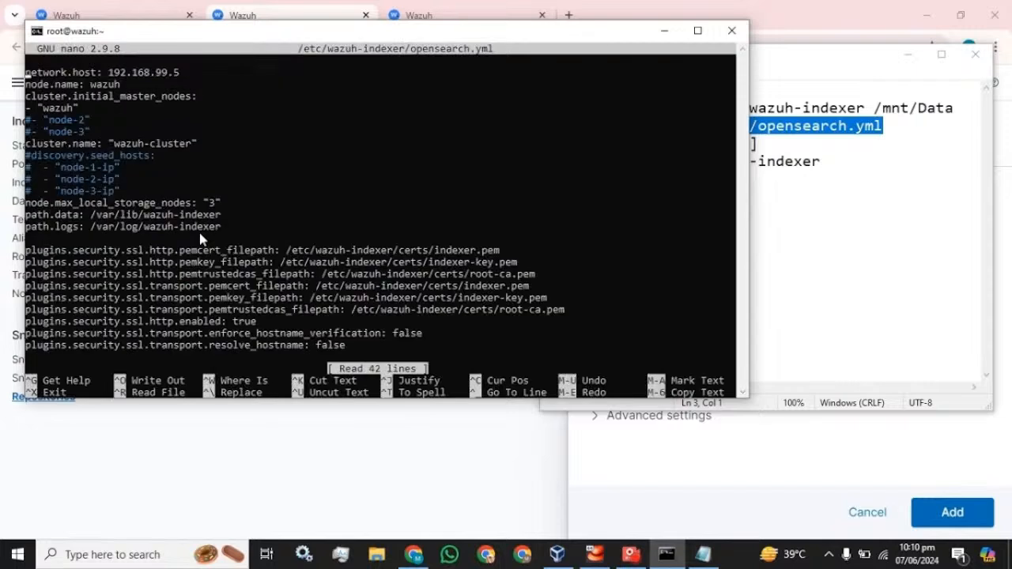
key(Down)
key(Down)
key(Down)
key(Down)
key(Down)
key(Down)
key(Down)
key(Down)
key(Down)
key(Down)
key(Down)
key(Down)
key(Down)
key(Down)
key(Return)
key(Up)
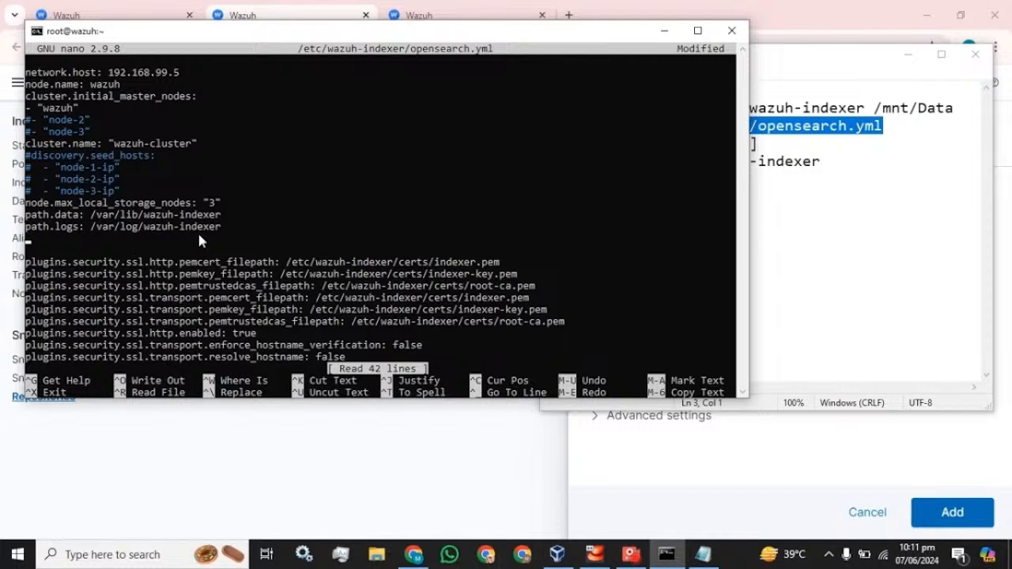
Insert path.repo: ["/mnt/Data"] after path.logs and save opensearch.yml
click(793, 162)
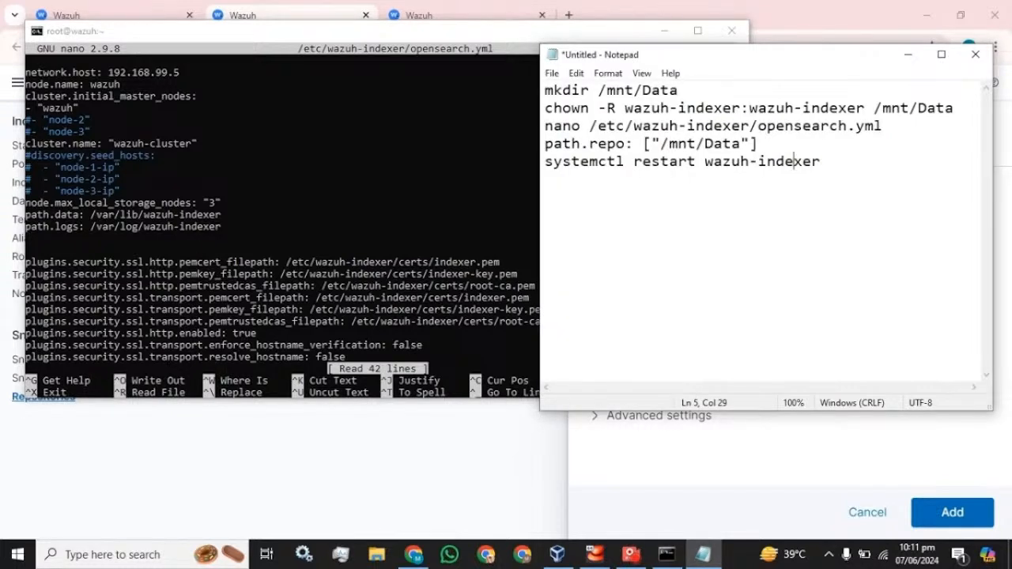
drag(758, 144, 545, 144)
key(super+c)
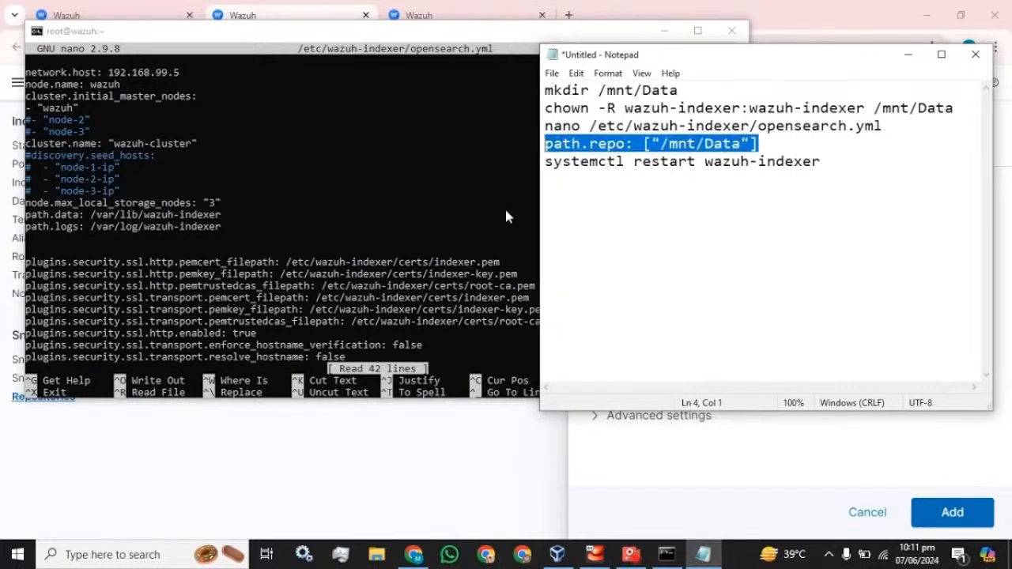
click(194, 239)
right_click(194, 239)
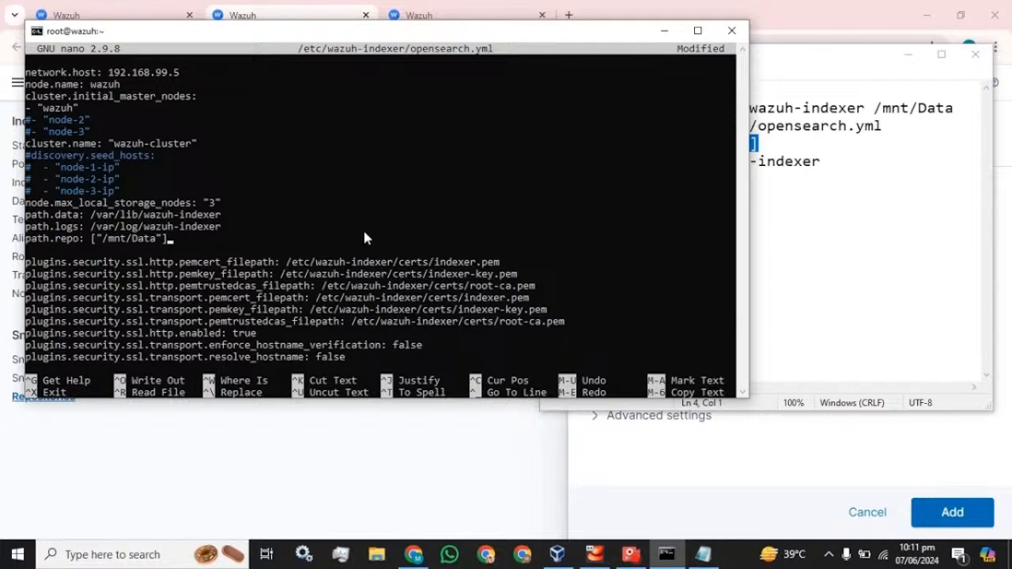
key(ctrl+x)
key(y)
key(Return)
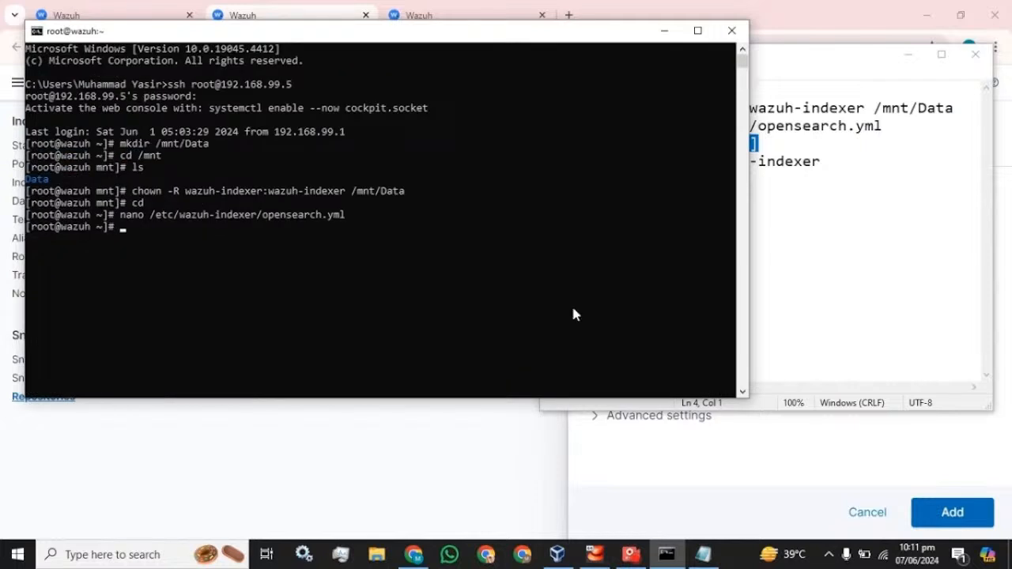
Copy the wazuh-indexer restart command from the notes
click(776, 162)
drag(824, 162, 546, 162)
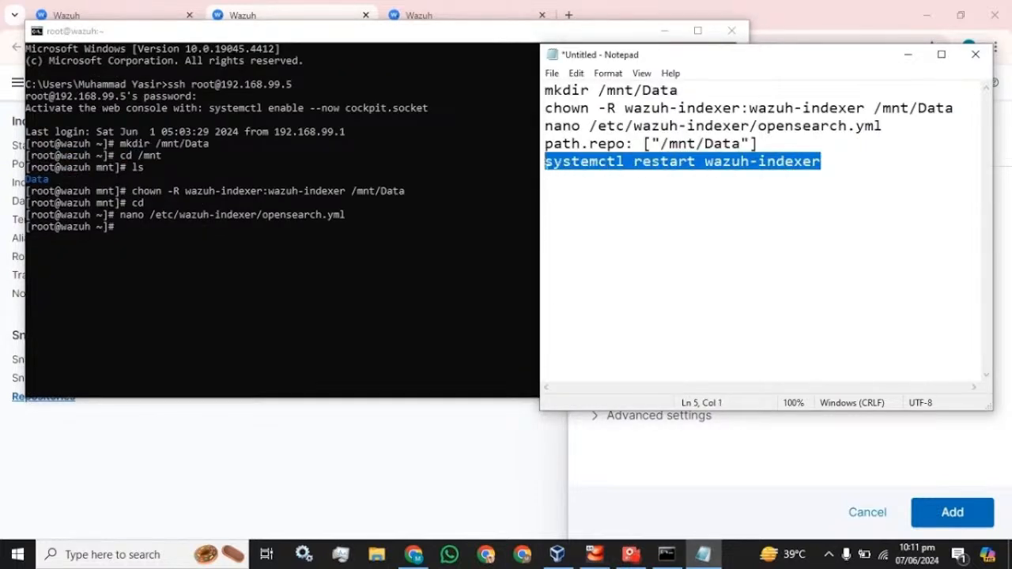
key(ctrl+c)
Enter systemctl restart wazuh-indexer at the root prompt, then review the chown and path.repo lines in the notes
click(234, 252)
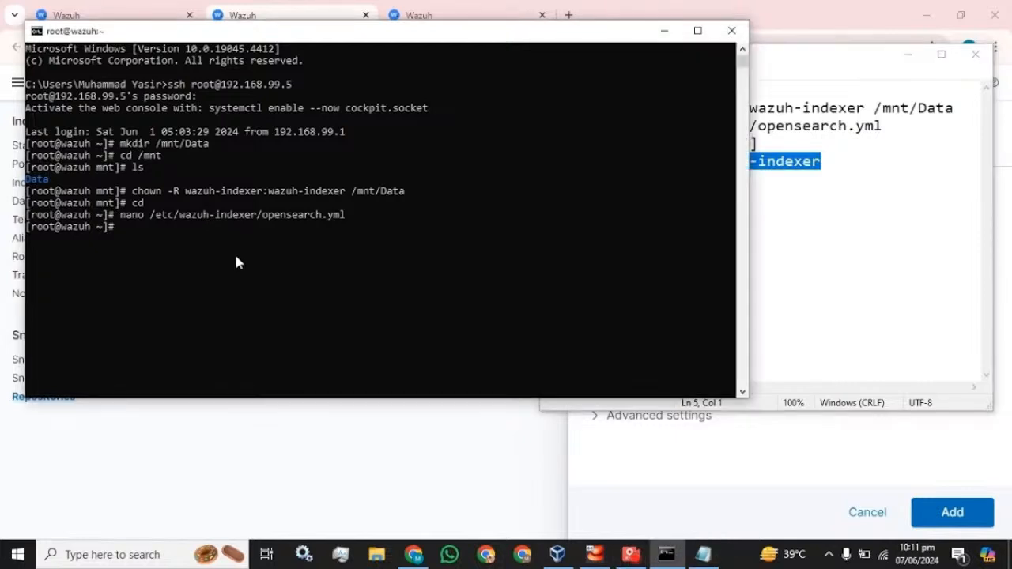
right_click(235, 252)
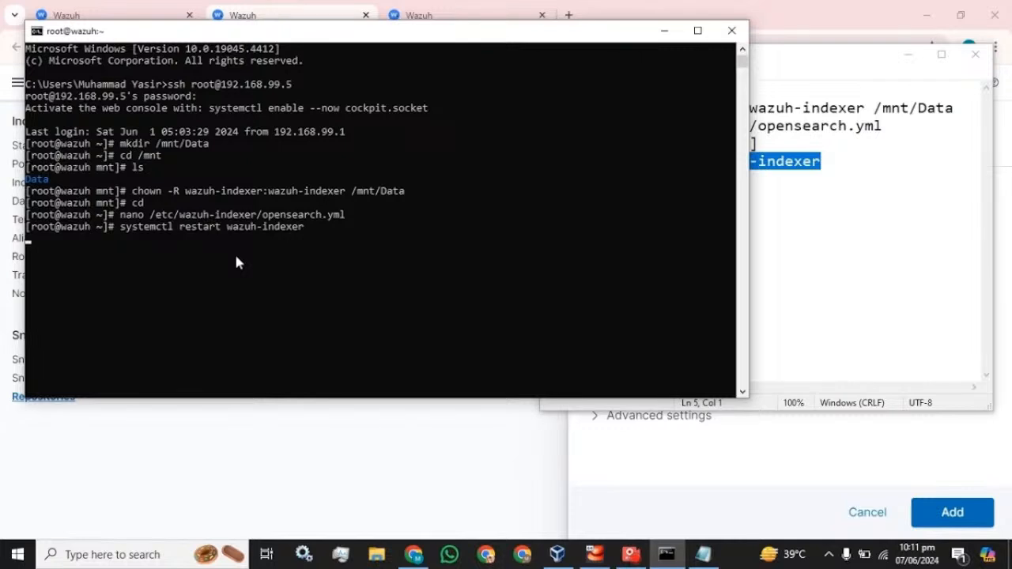
click(809, 60)
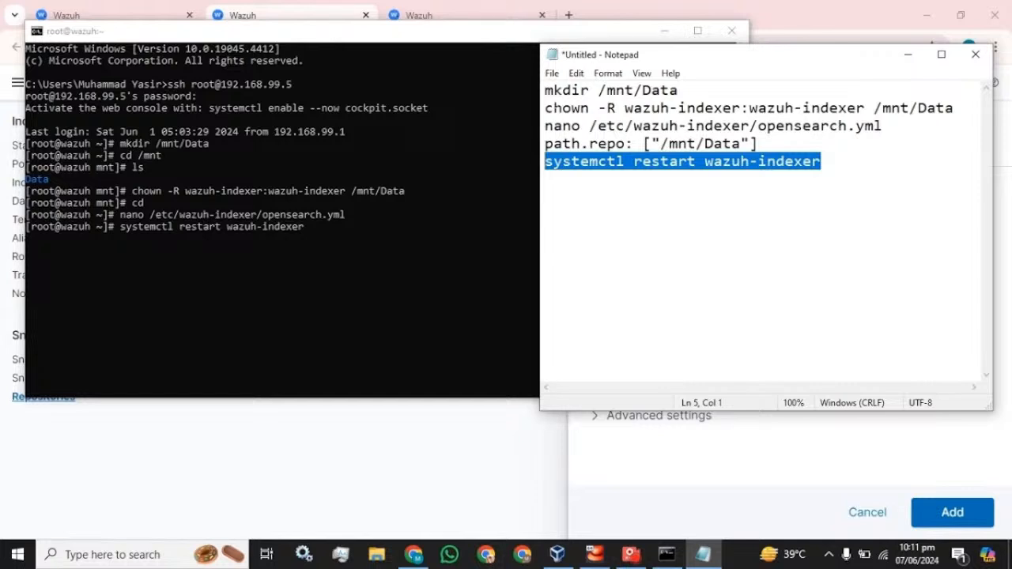
drag(545, 108, 767, 109)
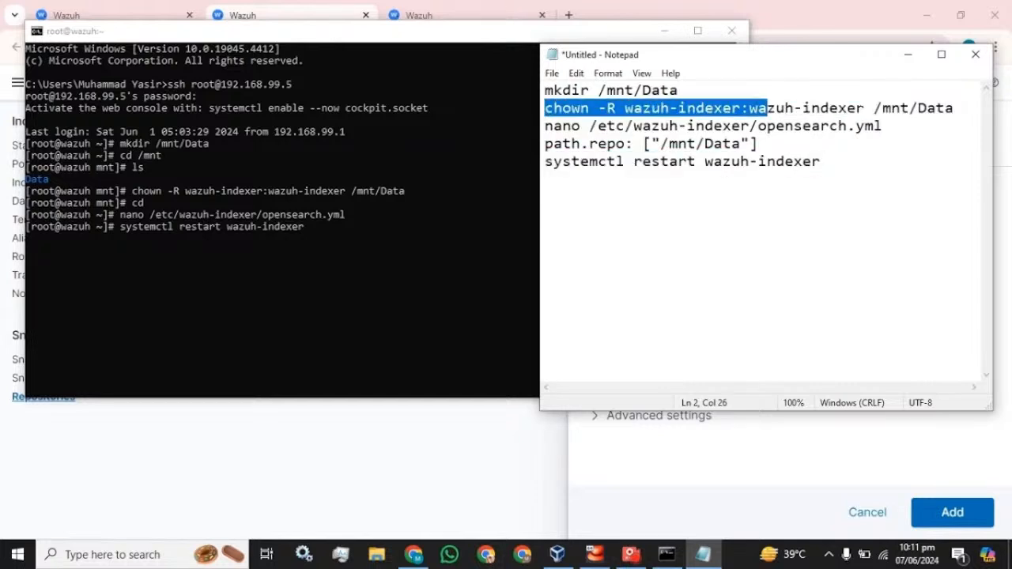
drag(866, 108, 634, 109)
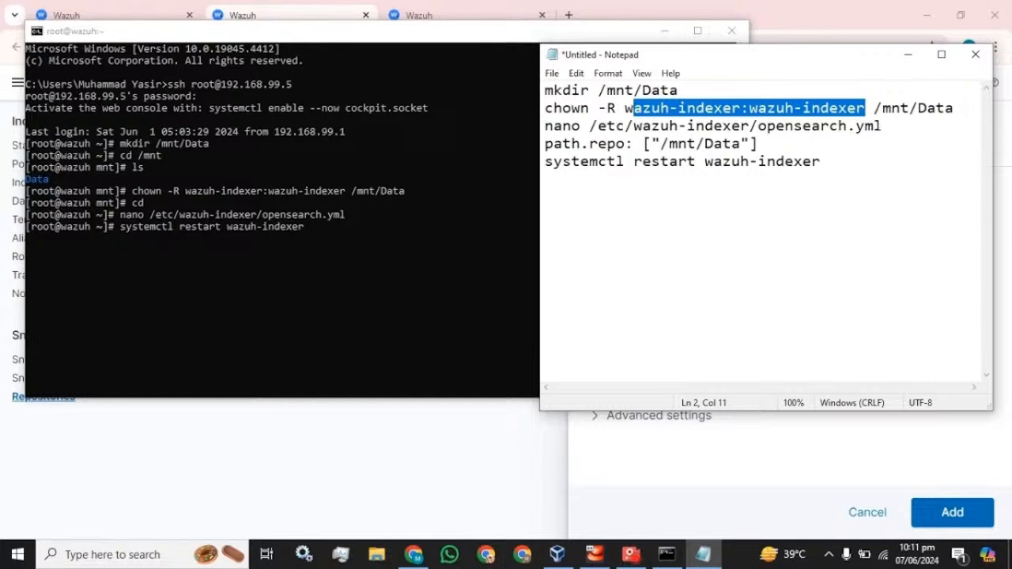
drag(758, 143, 544, 143)
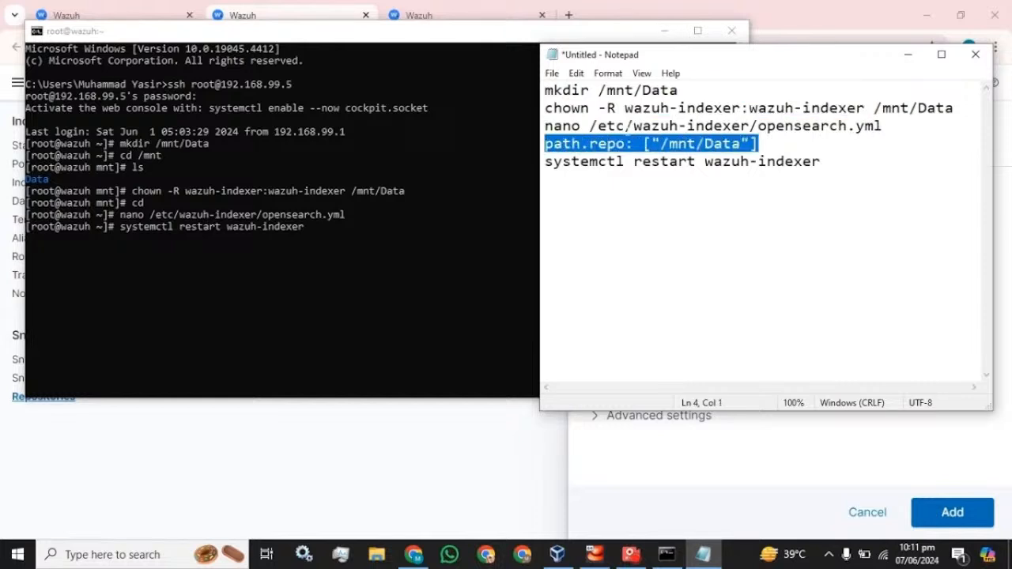
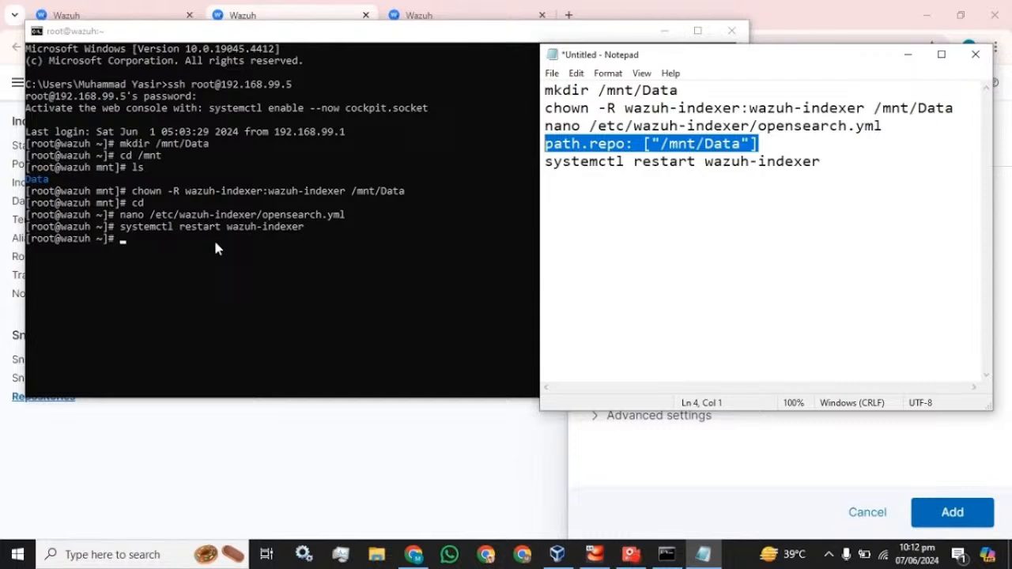
Edit the recalled restart command into systemctl status wazuh-indexer
key(alt+Tab)
key(Up)
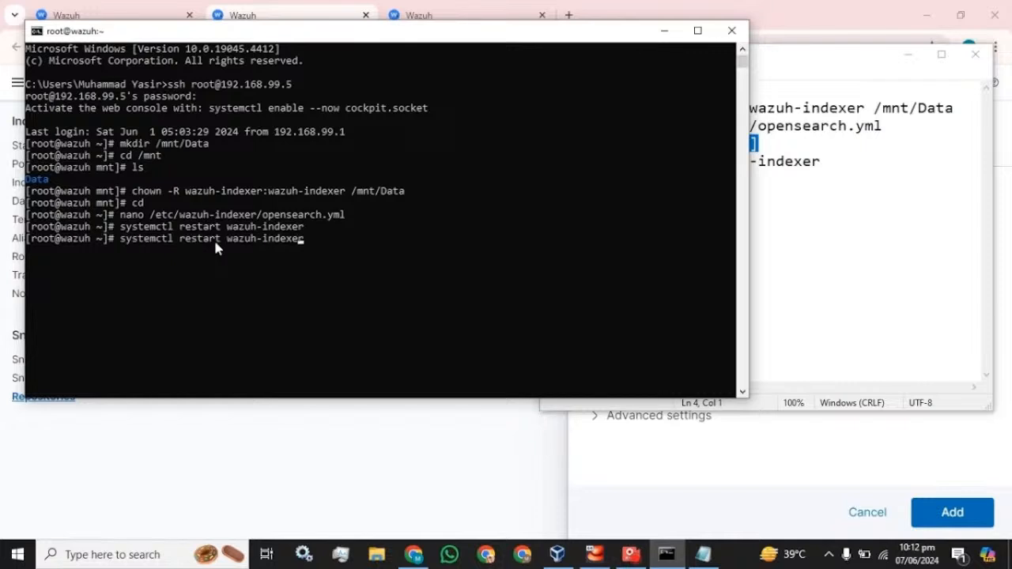
key(Left)
key(Left)
key(Left)
key(Left)
key(Left)
key(Left)
key(Left)
key(Left)
key(Left)
key(Left)
key(Left)
key(Left)
key(Left)
key(Left)
key(BackSpace)
key(BackSpace)
key(BackSpace)
key(BackSpace)
key(BackSpace)
key(BackSpace)
key(BackSpace)
text(s)
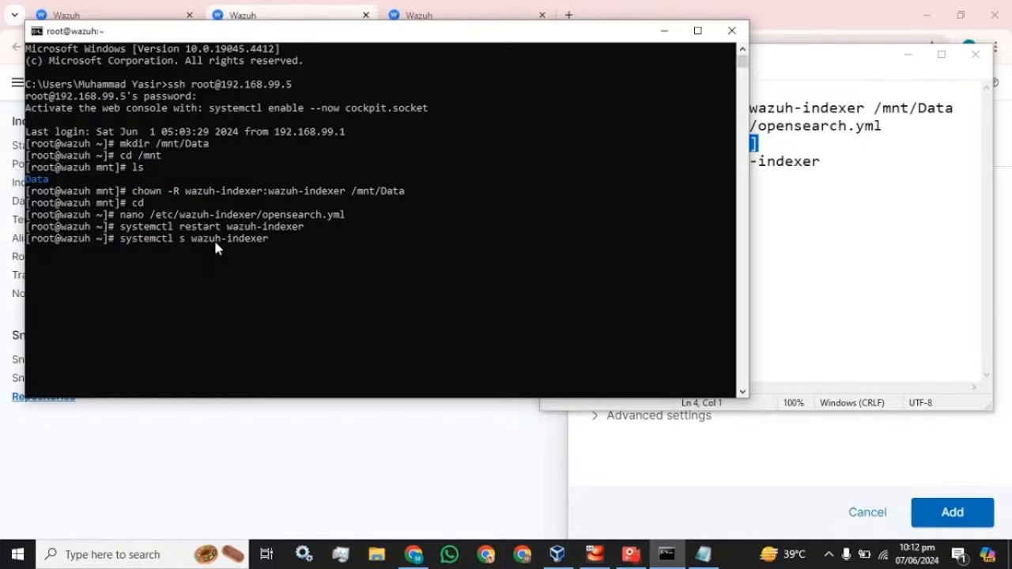
text(tatus)
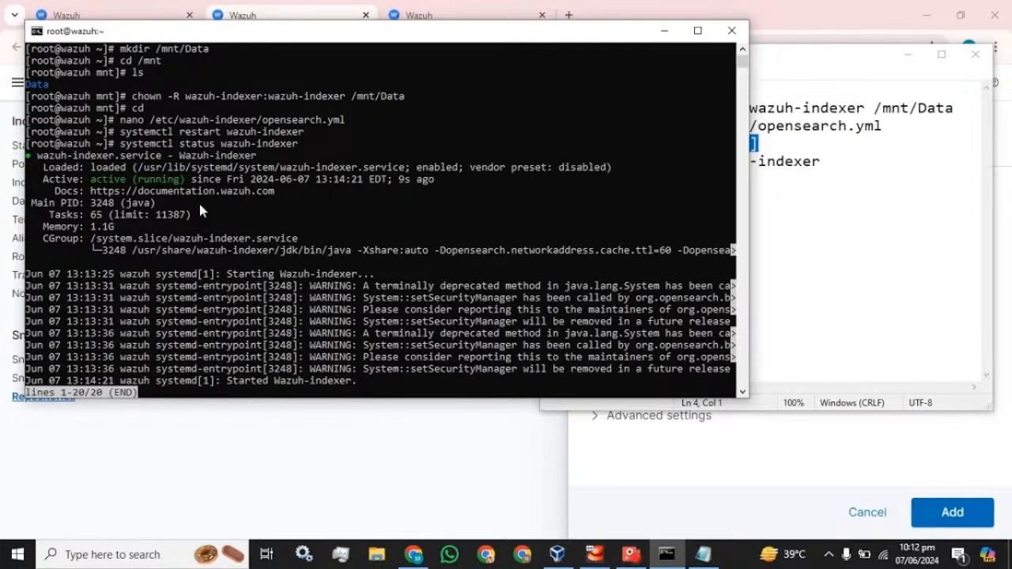
text(q)
Reload the repositories, Snapshot policies and Indices browser tabs
click(327, 7)
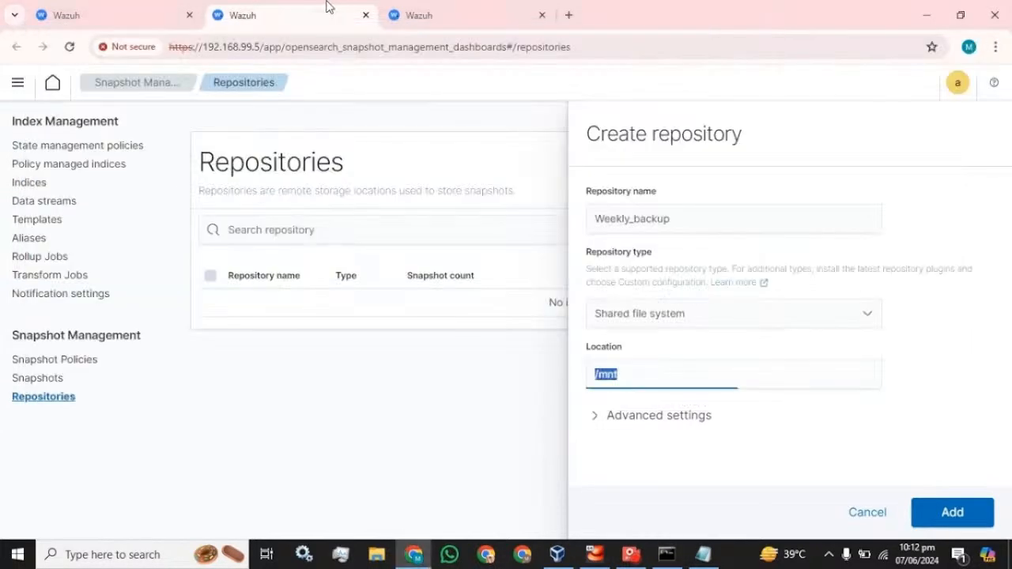
click(70, 47)
click(72, 8)
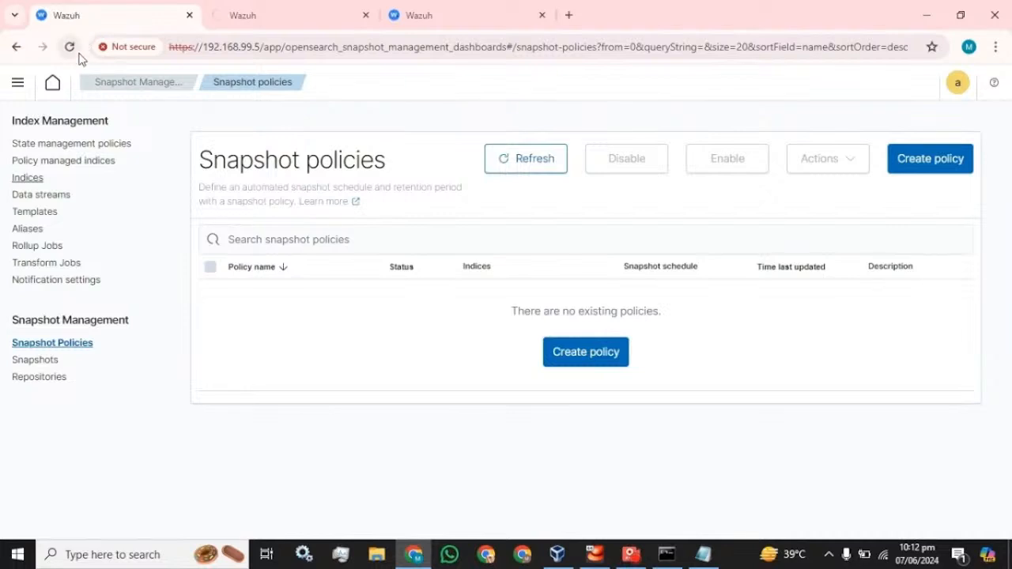
click(69, 47)
click(427, 14)
click(70, 47)
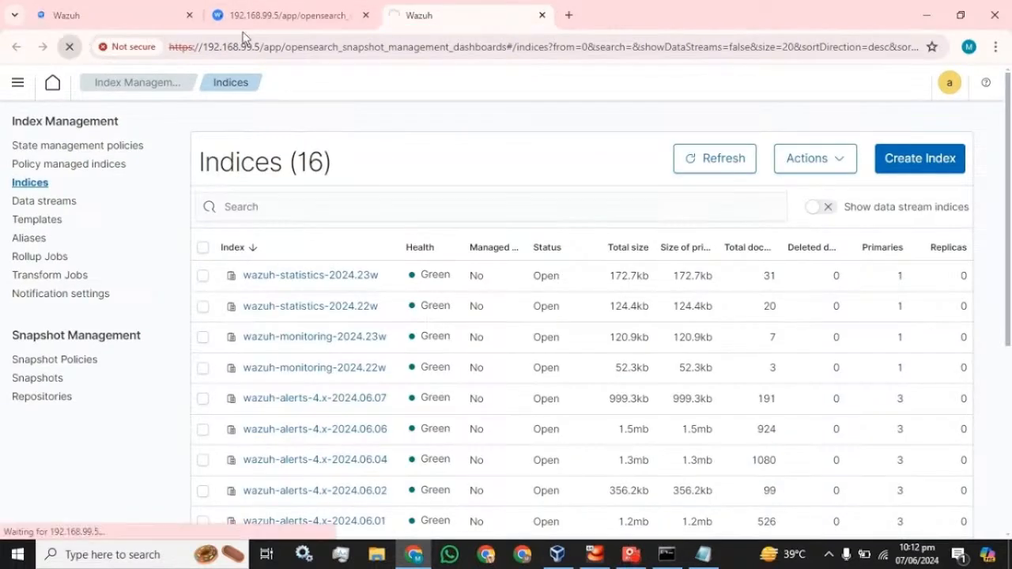
click(287, 14)
click(70, 47)
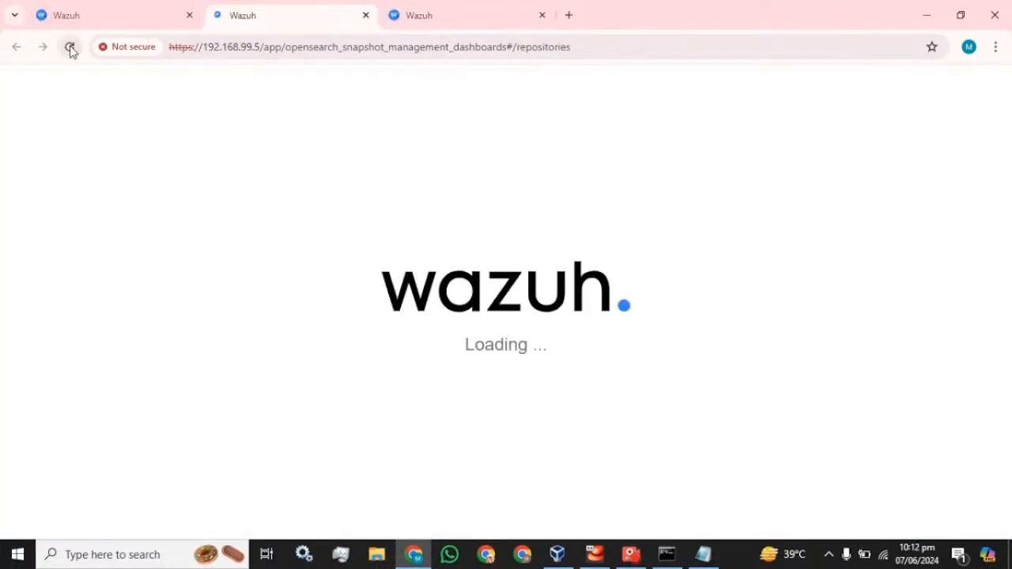
click(125, 8)
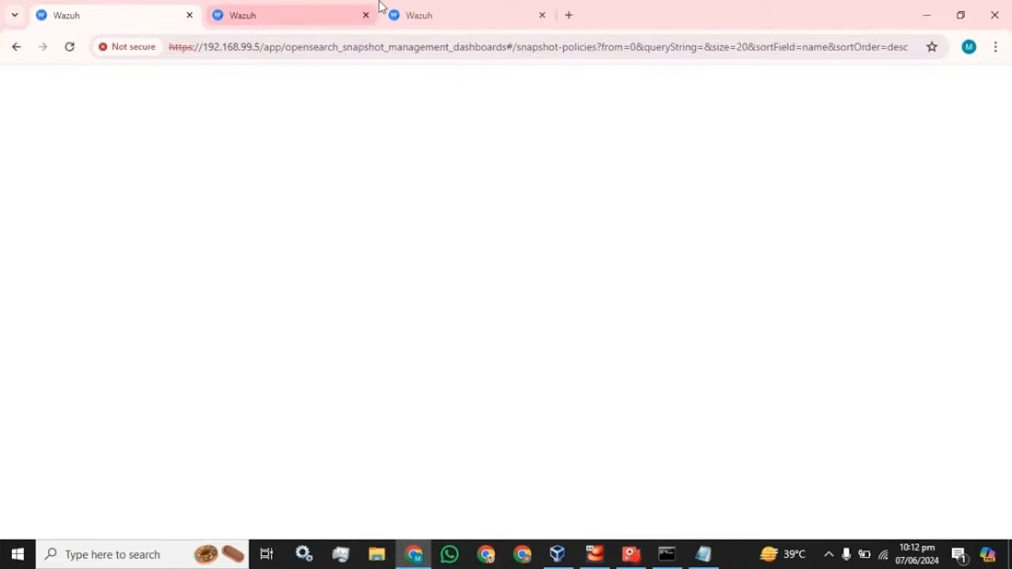
click(404, 5)
click(288, 6)
click(110, 5)
click(311, 8)
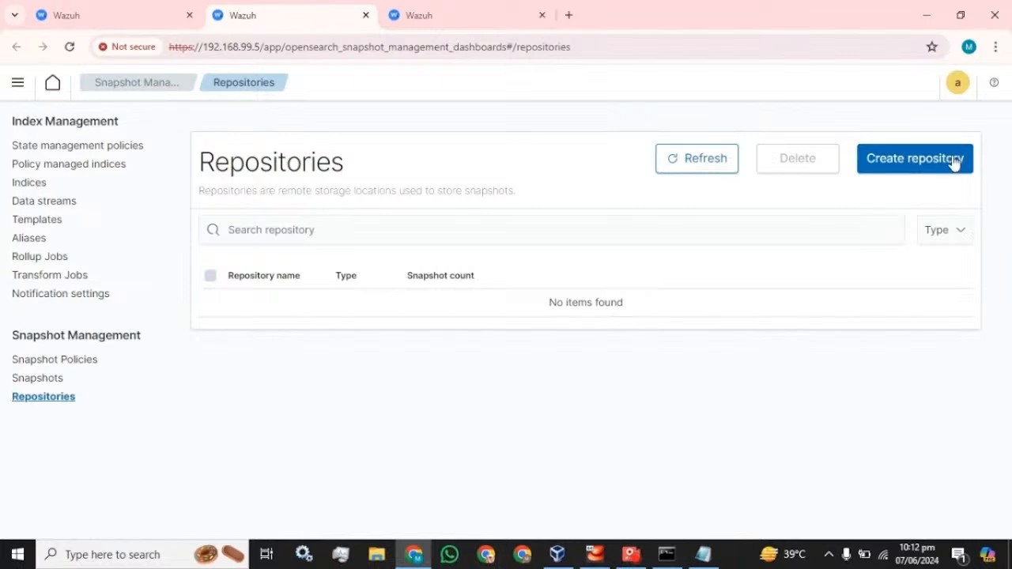
Create a repository named Weekly-backup with location /mnt/Data copied from the notes
click(911, 164)
click(734, 219)
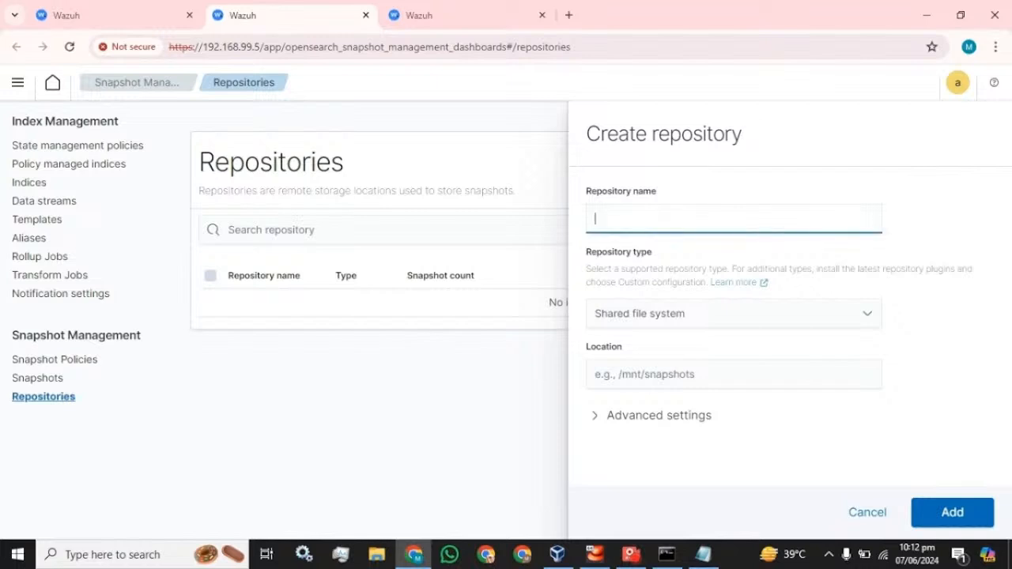
text(Weekly-backup)
click(671, 374)
click(696, 553)
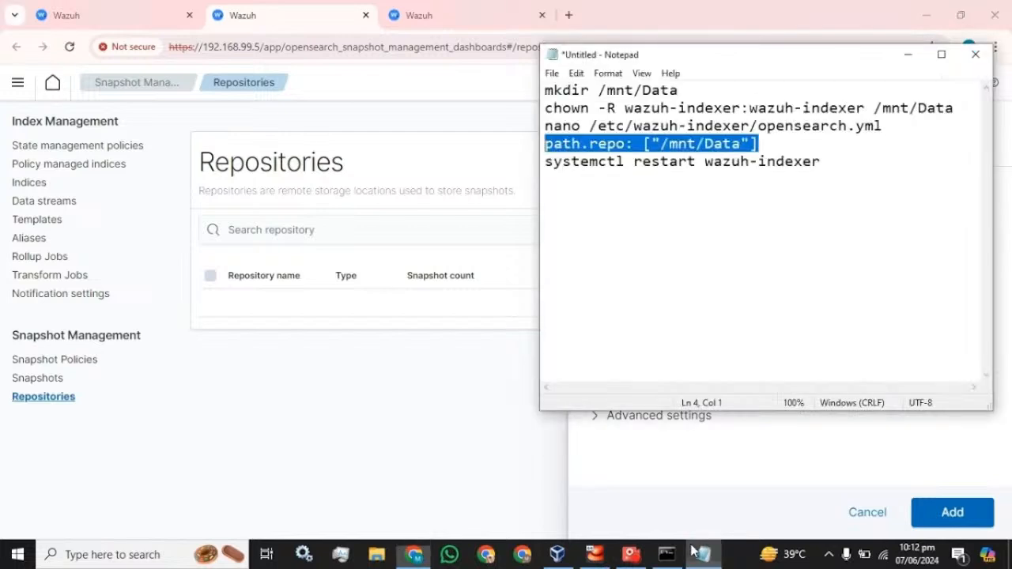
drag(678, 91, 597, 91)
key(ctrl+c)
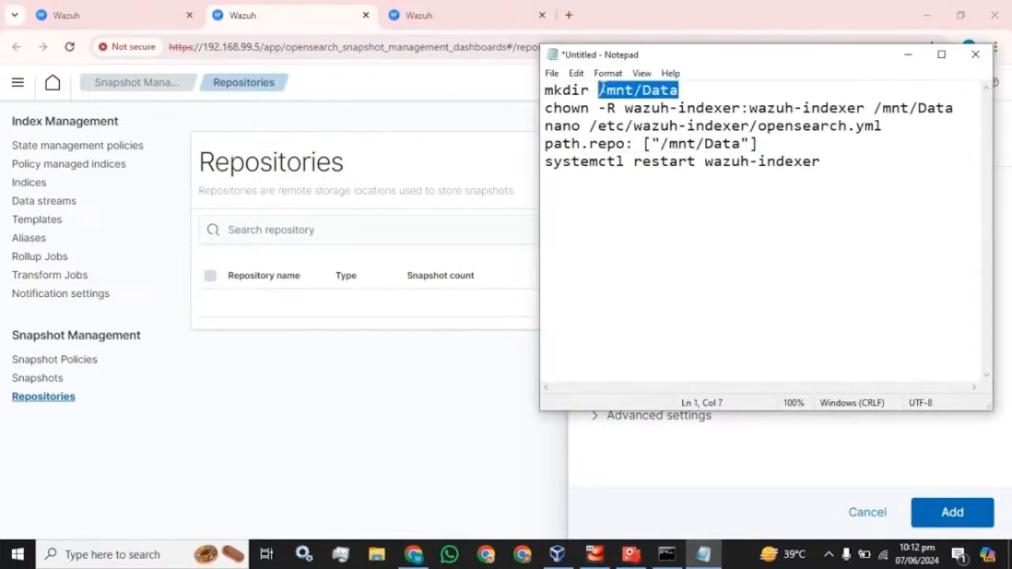
click(635, 466)
click(663, 374)
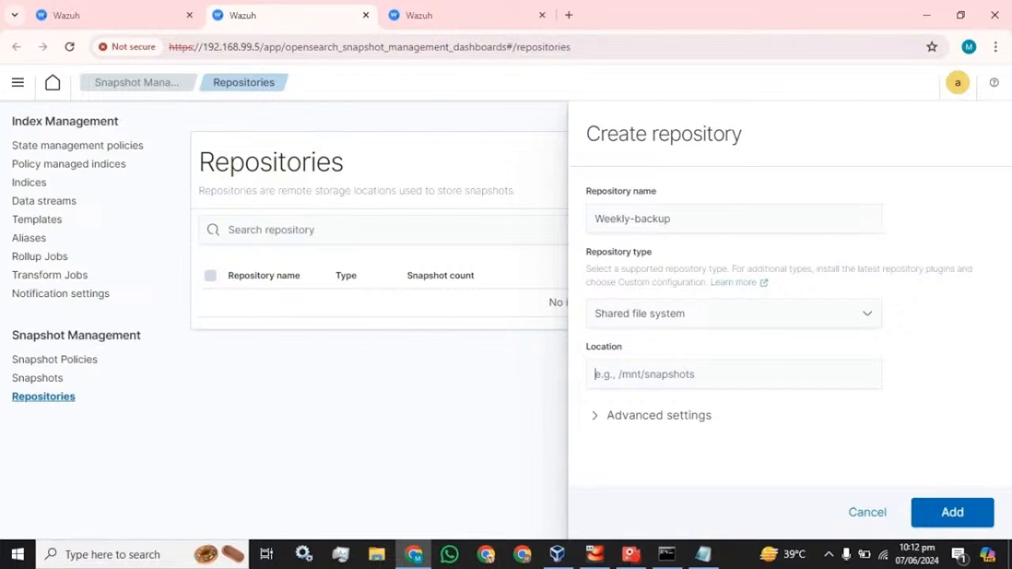
key(ctrl+v)
click(952, 512)
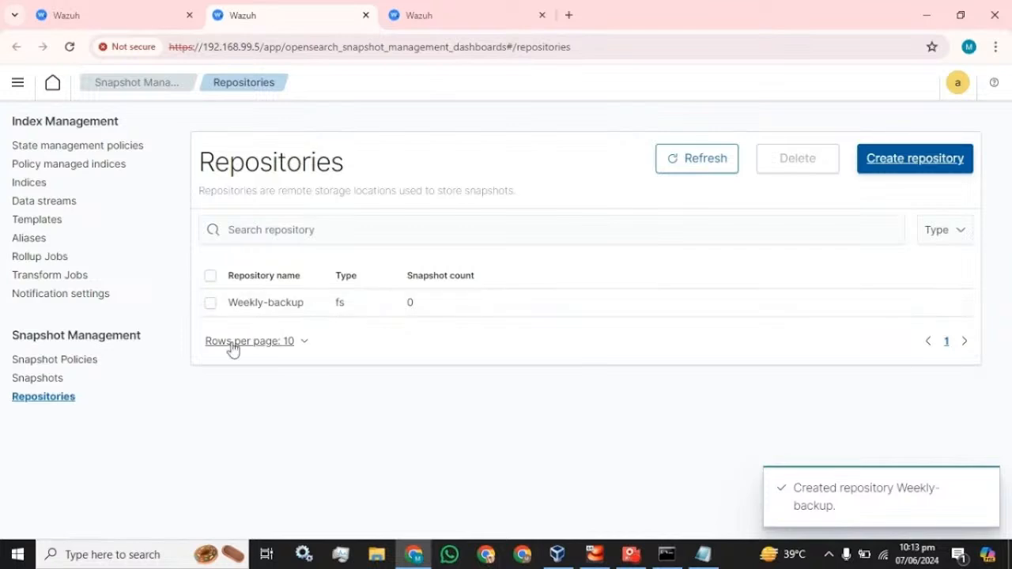
Review the command notes, then go to the Snapshot policies page
click(703, 554)
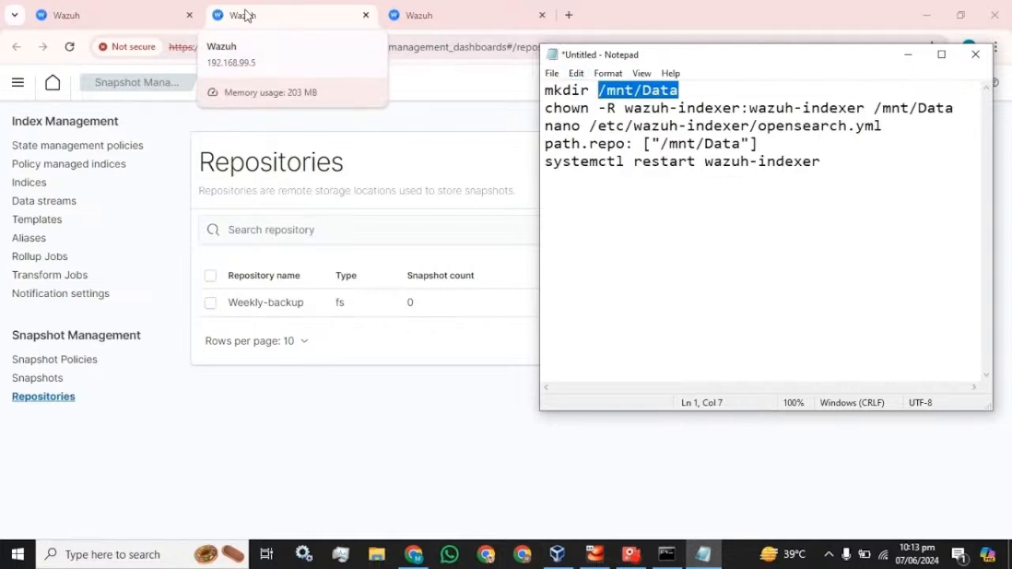
click(208, 414)
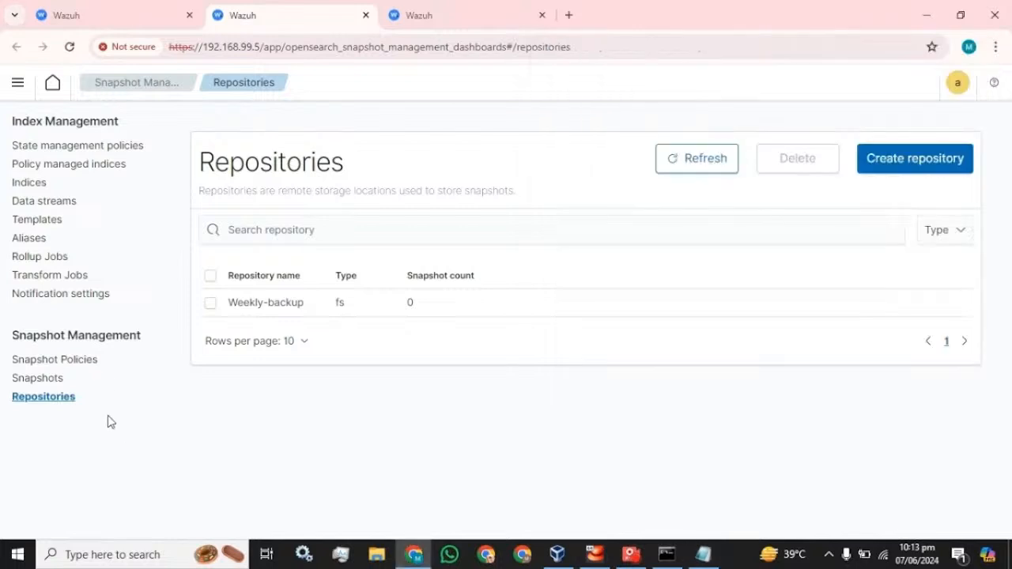
click(53, 360)
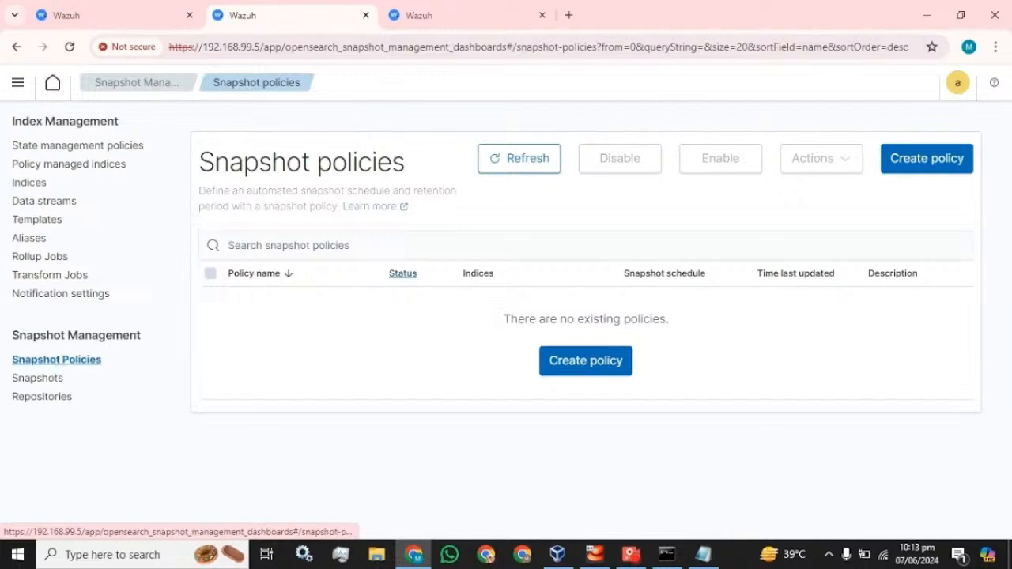
Start a new snapshot policy named Weekly_backup_policy, reusing the name as its description
click(914, 158)
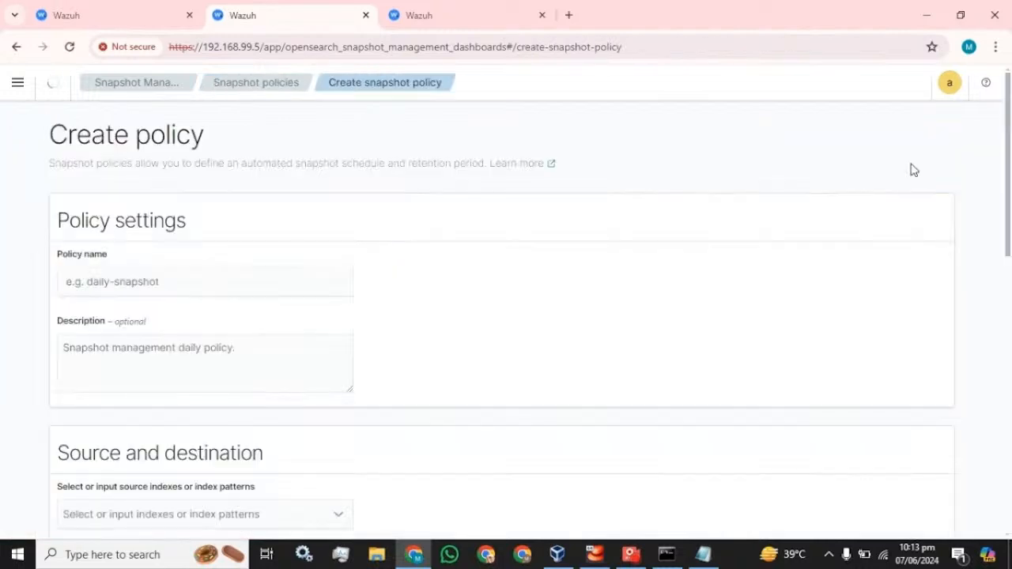
click(79, 282)
text(W)
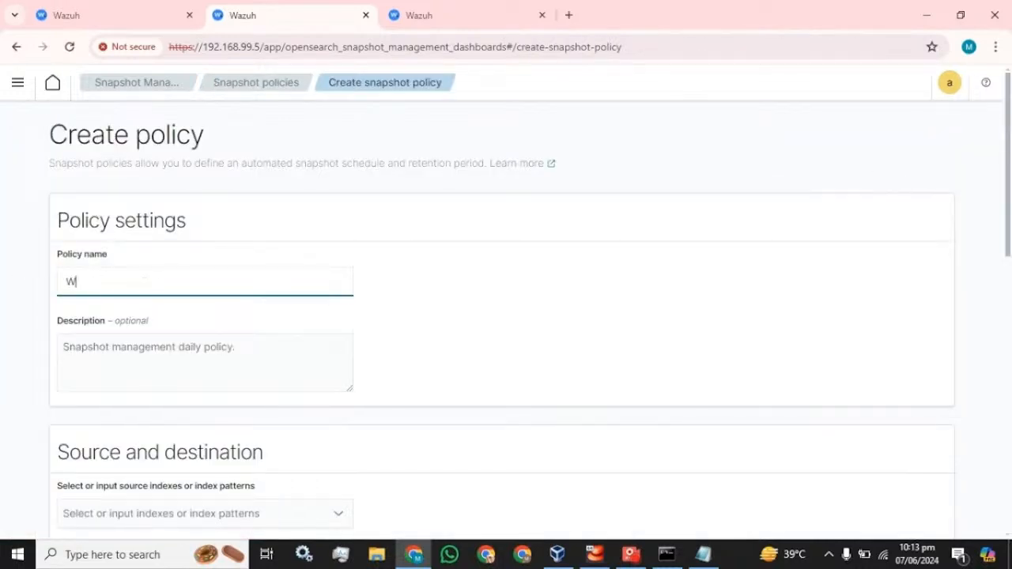
text(eekly_backup_policy)
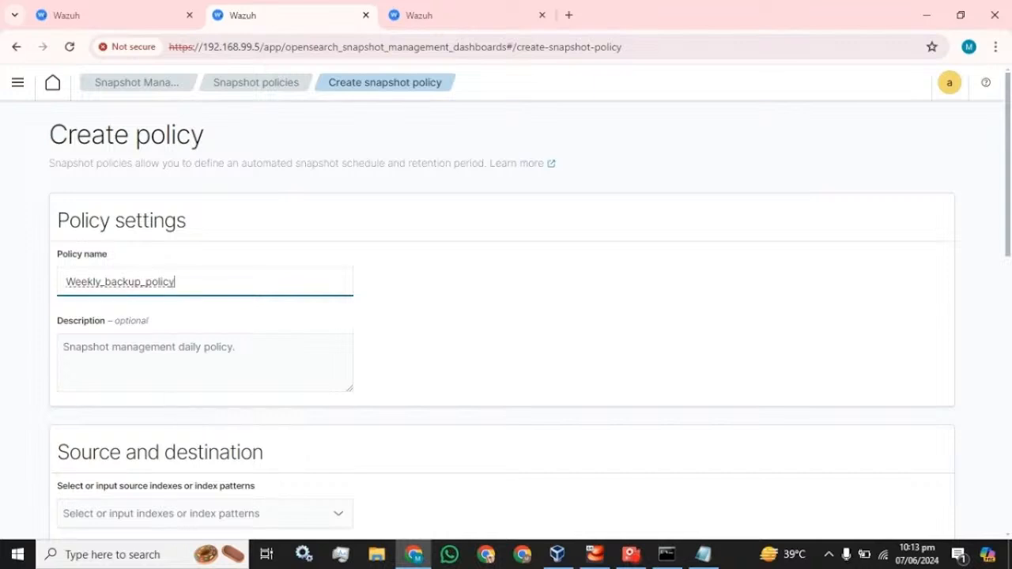
key(ctrl+a)
key(ctrl+c)
key(Tab)
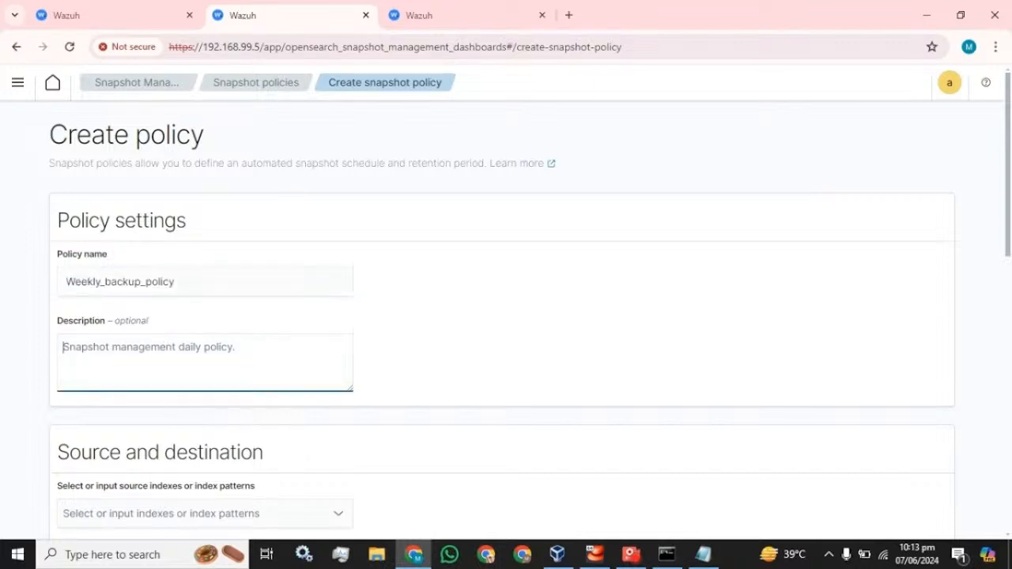
key(ctrl+v)
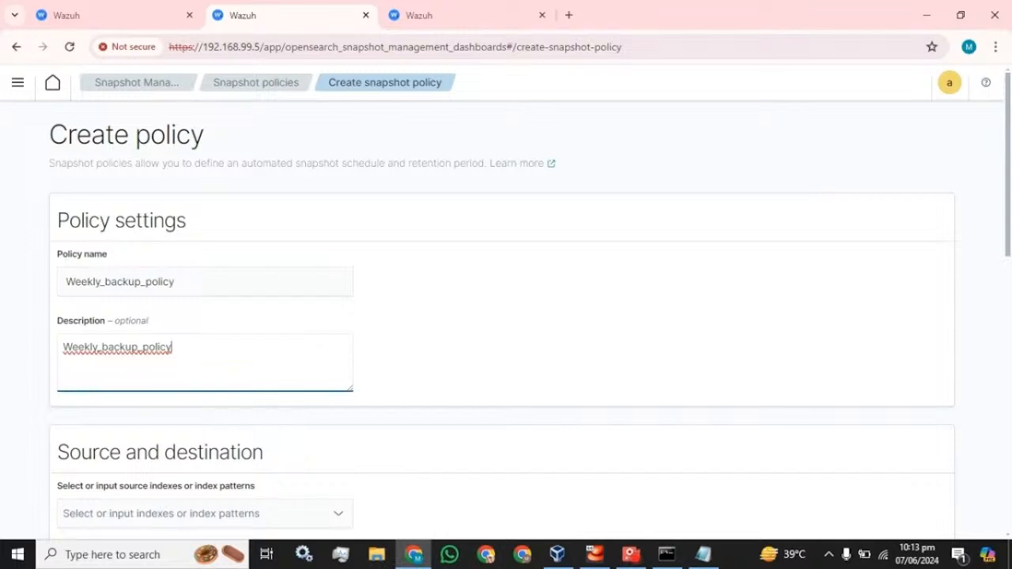
click(631, 555)
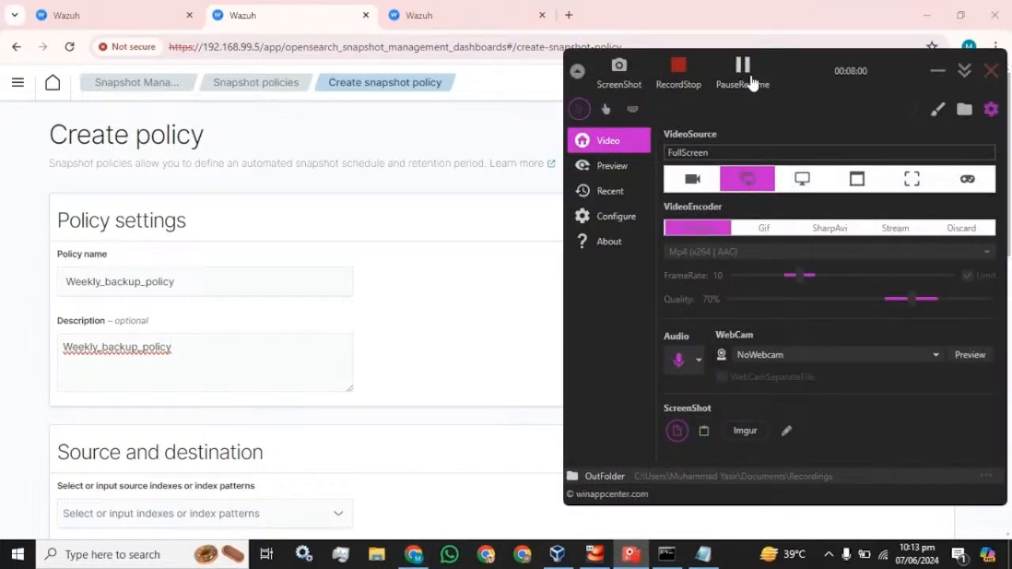
click(751, 82)
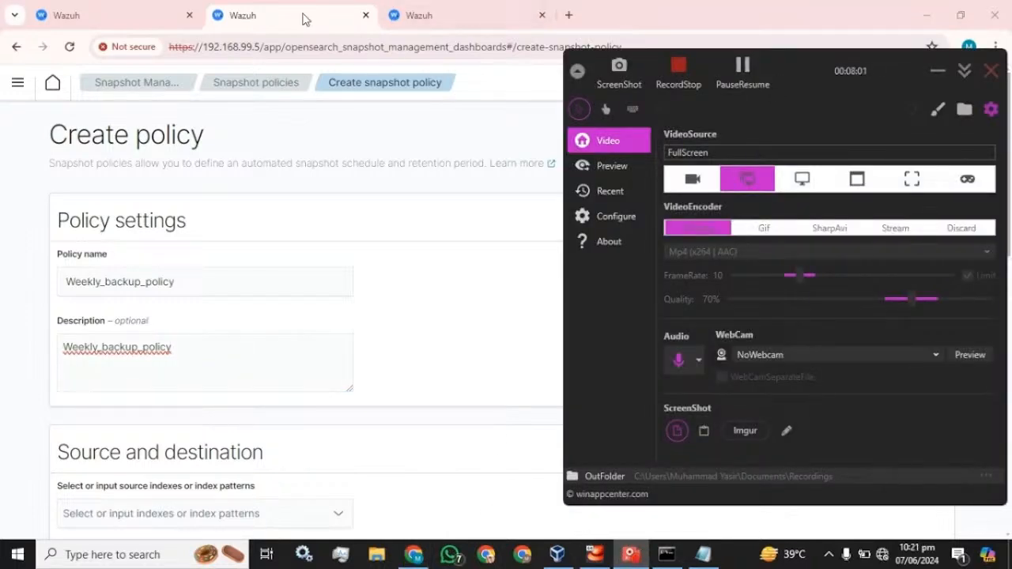
click(303, 15)
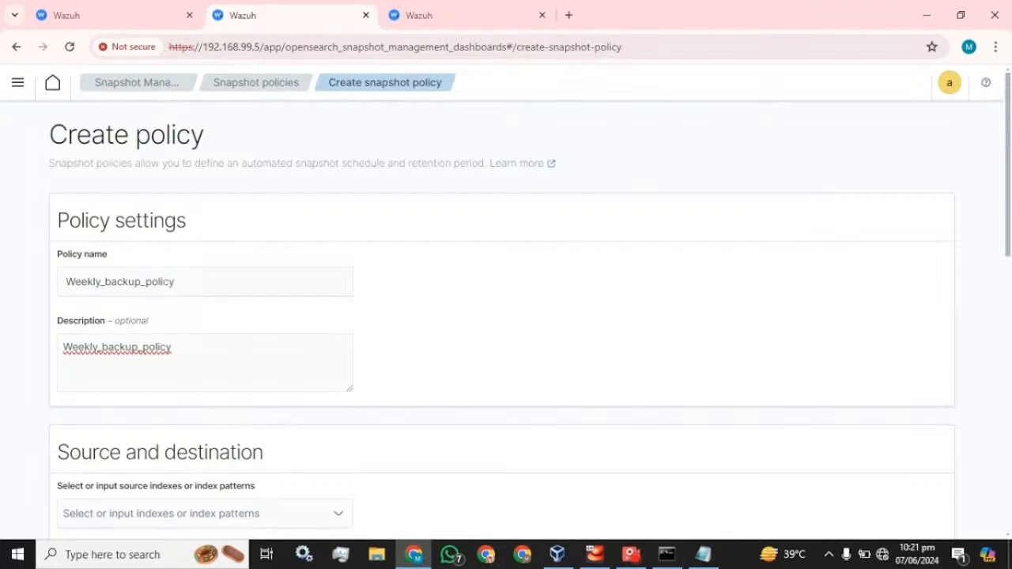
Choose * as the policy's source indexes
scroll(507, 317, down, 1)
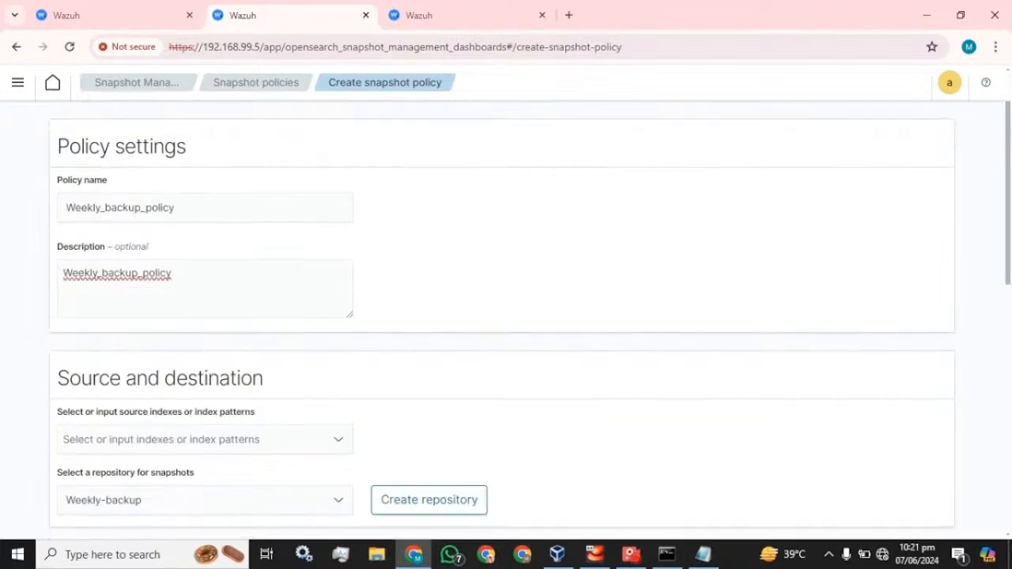
scroll(173, 281, down, 2)
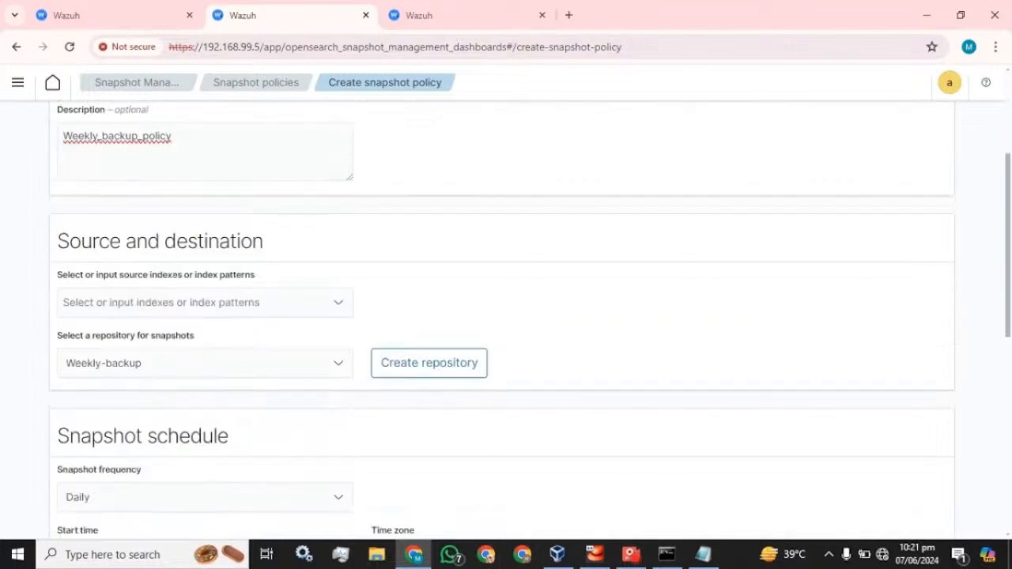
scroll(173, 281, up, 1)
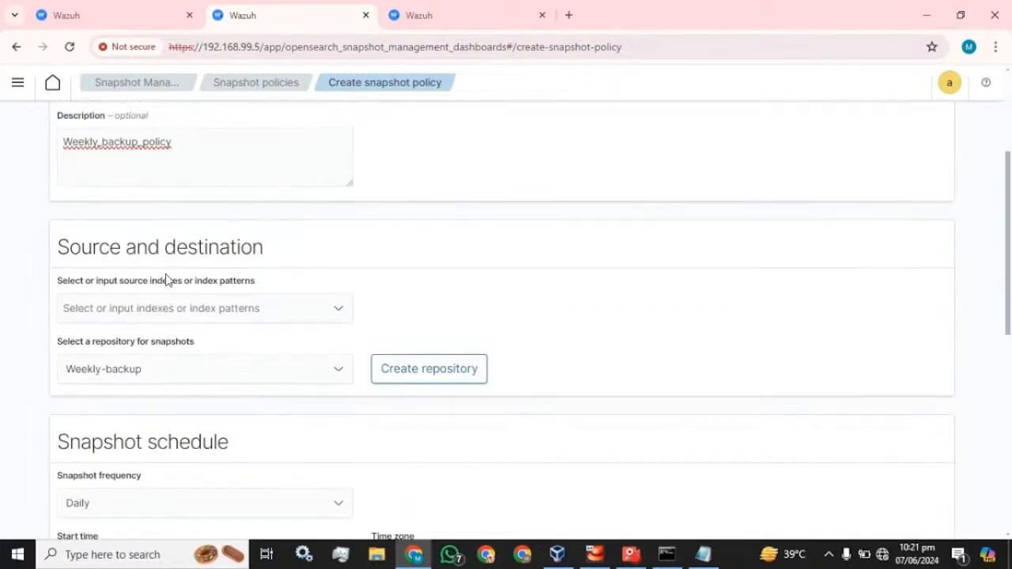
click(173, 366)
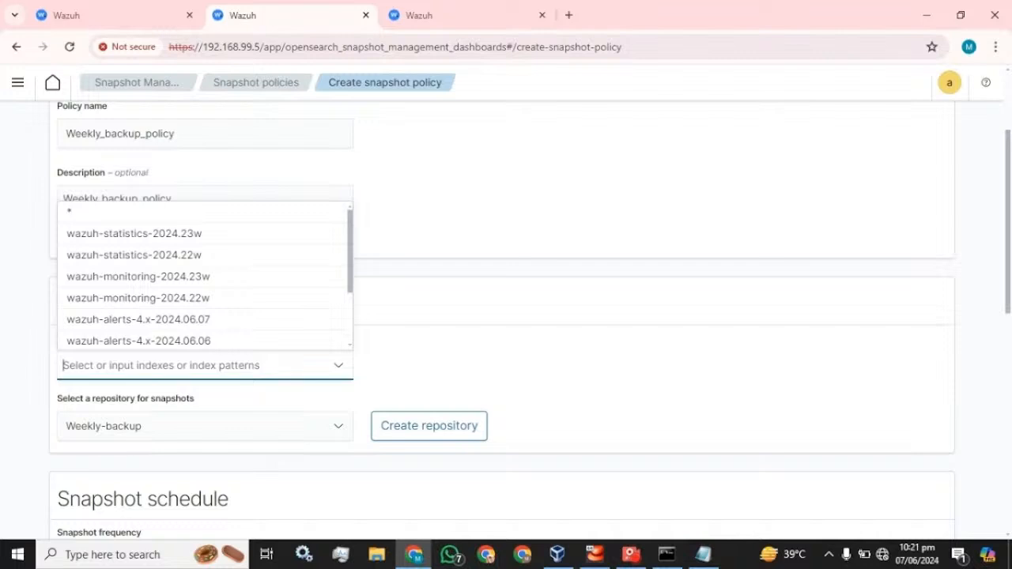
click(74, 215)
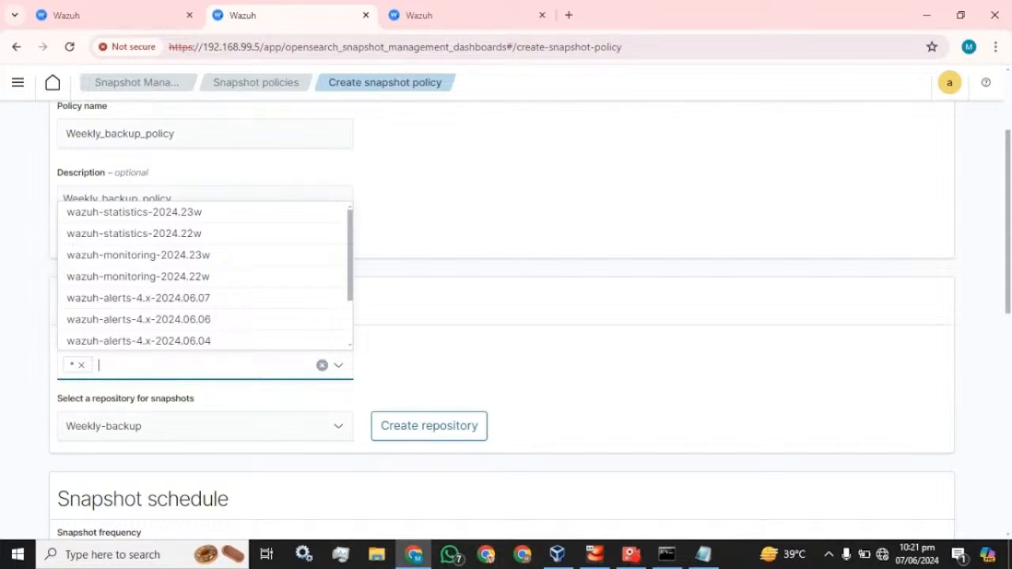
click(405, 11)
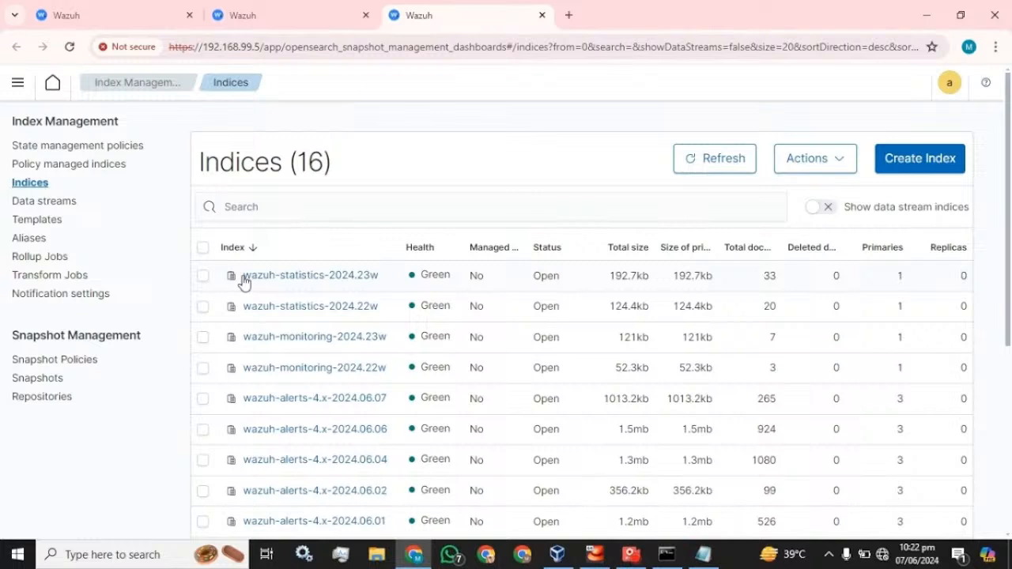
Add wazuh-statistics* as a source index pattern and remove the * pattern
click(303, 277)
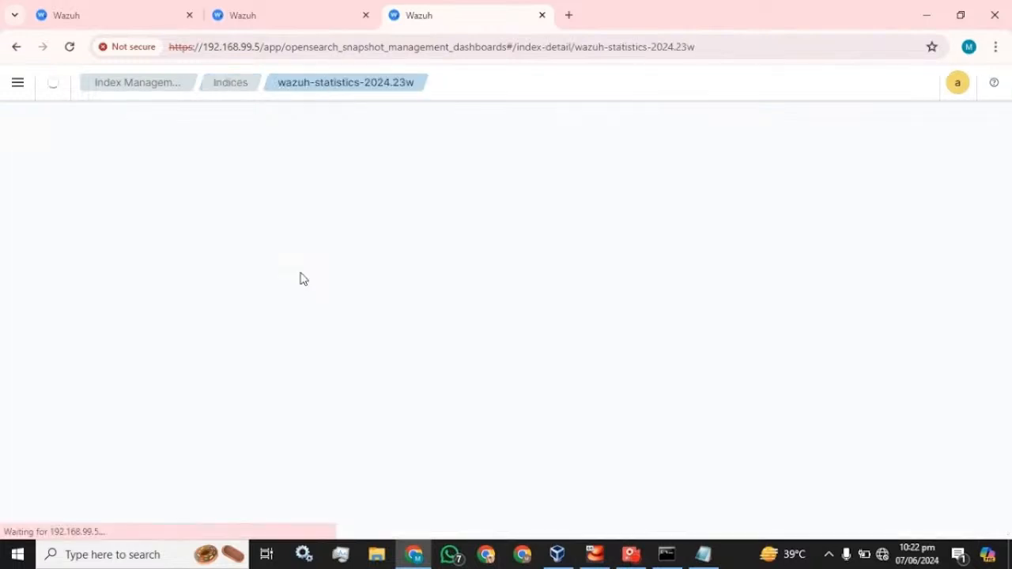
drag(48, 271, 128, 270)
key(ctrl+c)
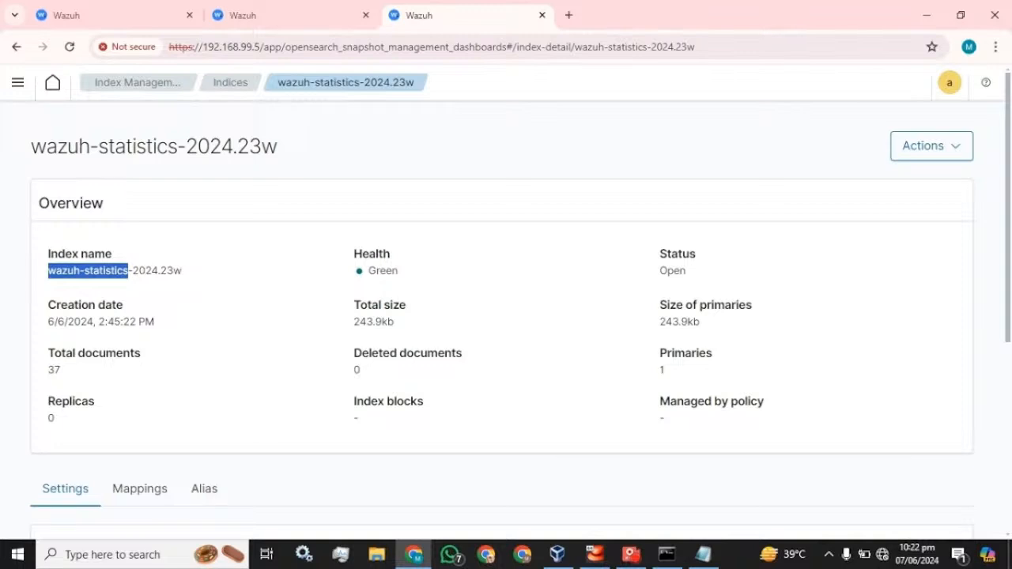
click(234, 13)
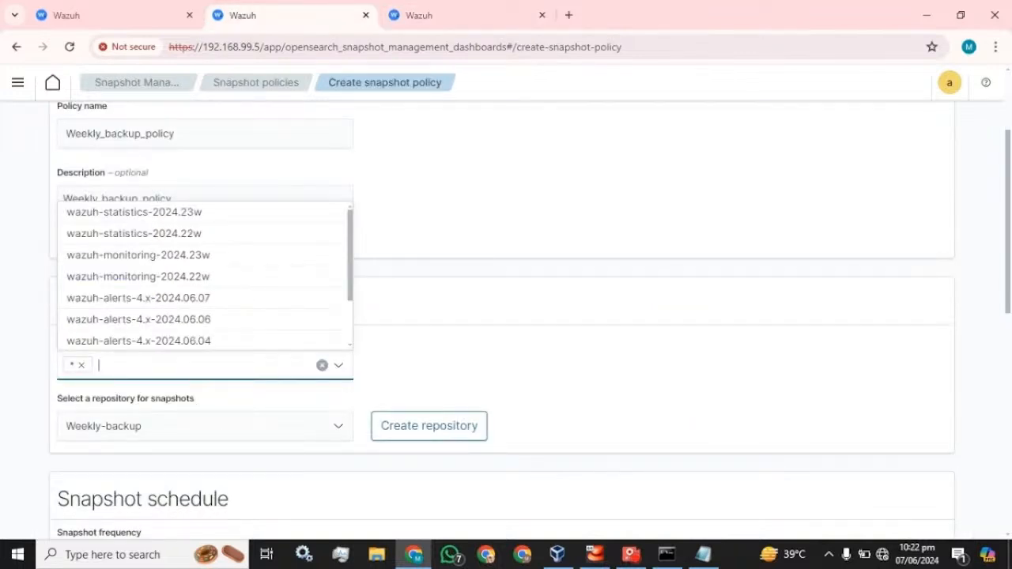
key(ctrl+v)
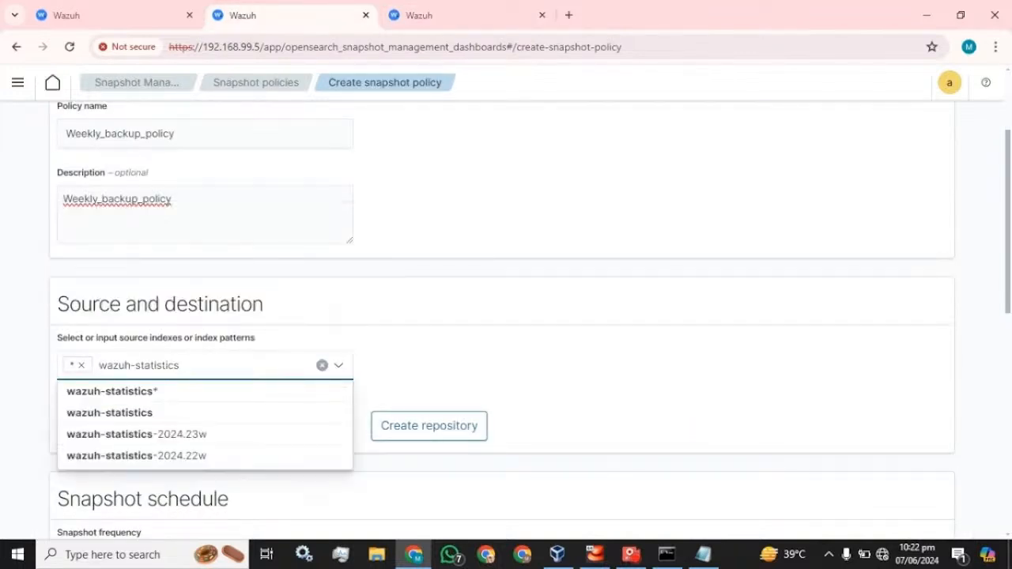
click(153, 393)
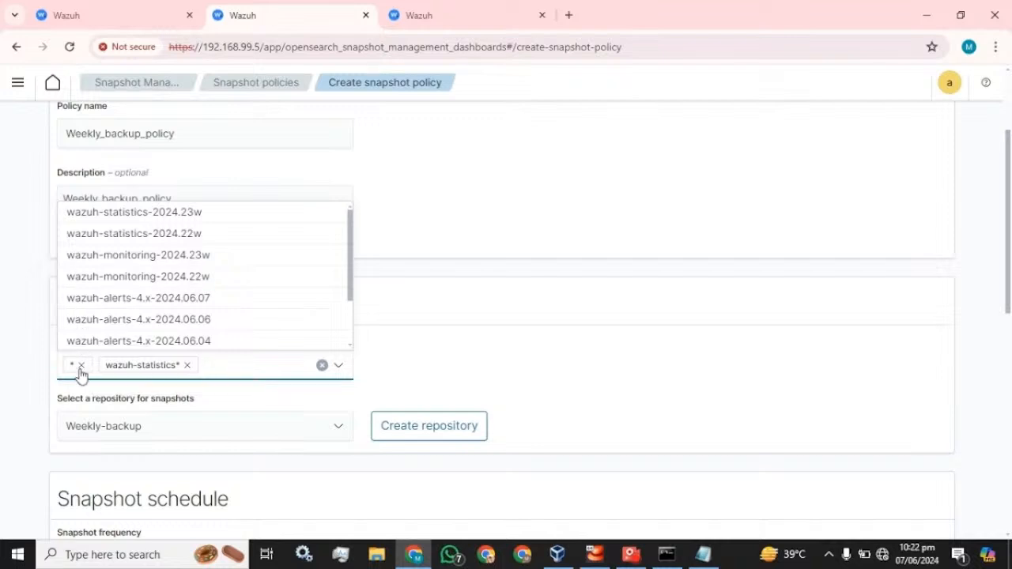
click(80, 366)
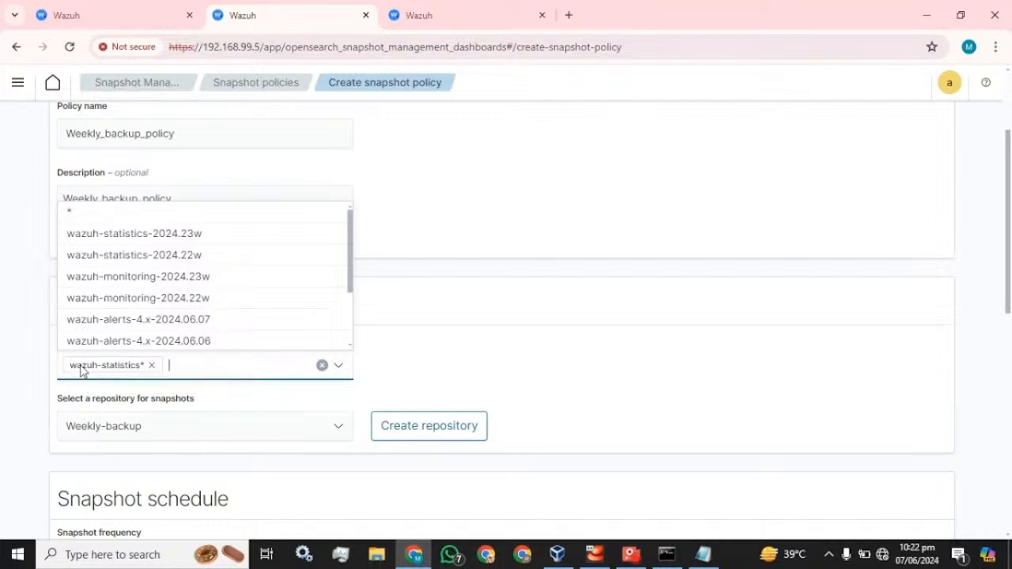
Add wazuh-monitoring* as a second source index pattern
click(439, 8)
click(11, 56)
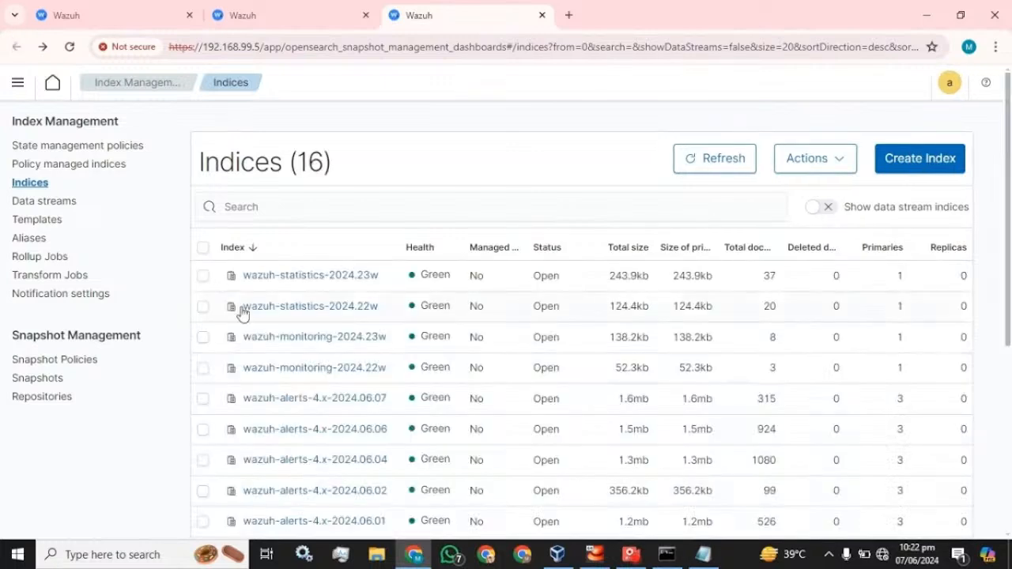
click(282, 368)
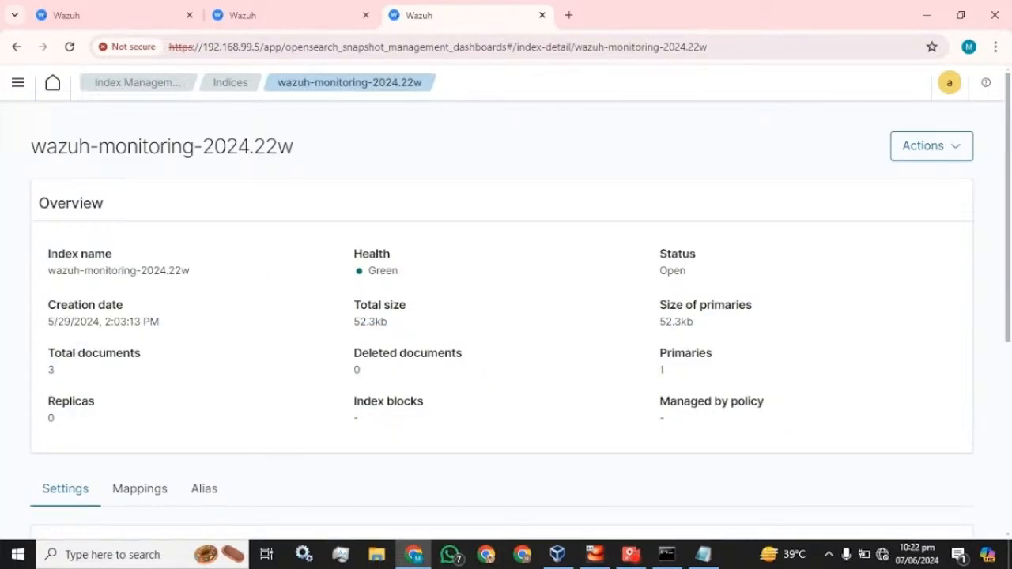
drag(137, 271, 48, 270)
key(ctrl+c)
click(322, 9)
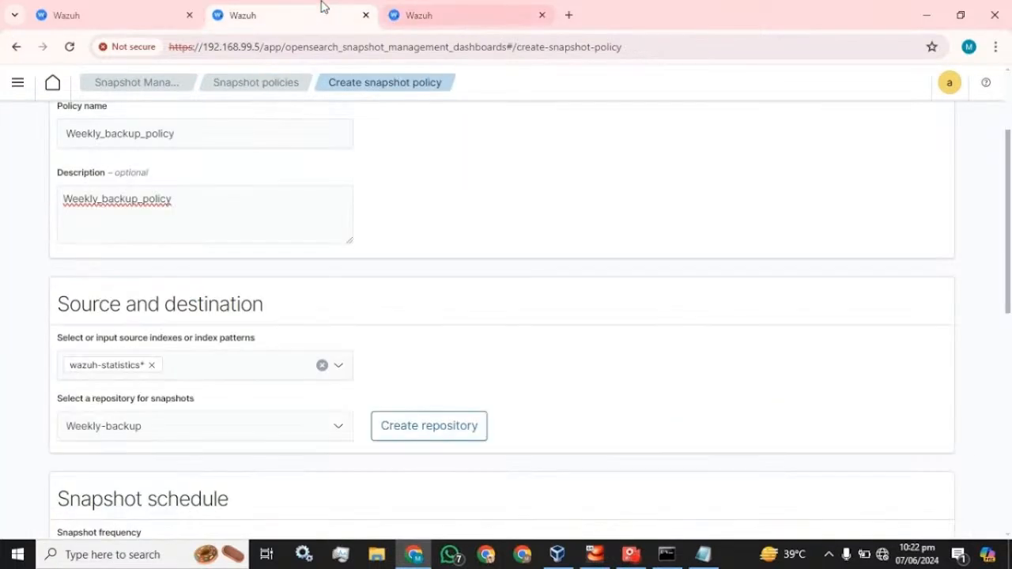
click(166, 365)
key(ctrl+v)
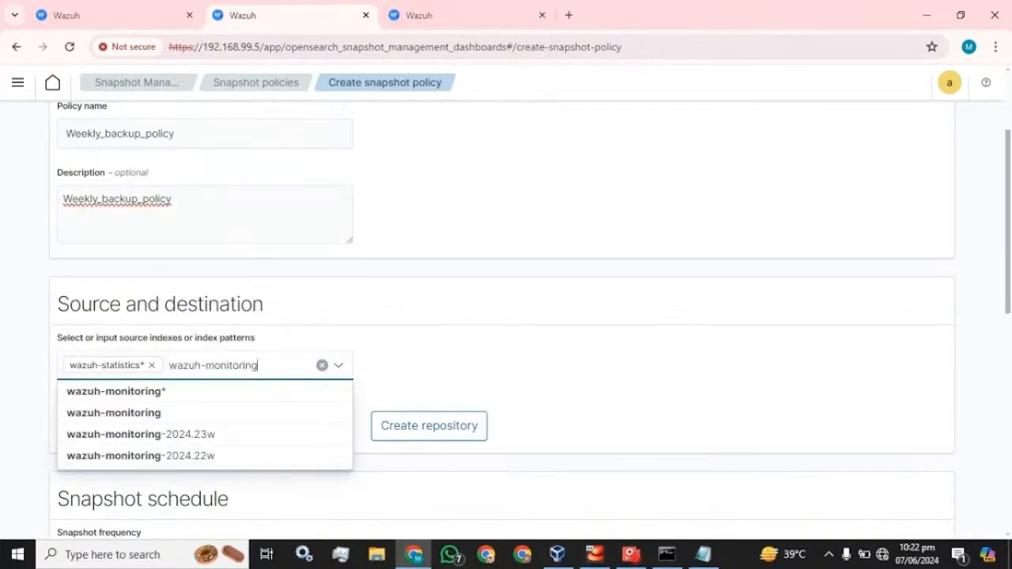
click(172, 391)
click(449, 345)
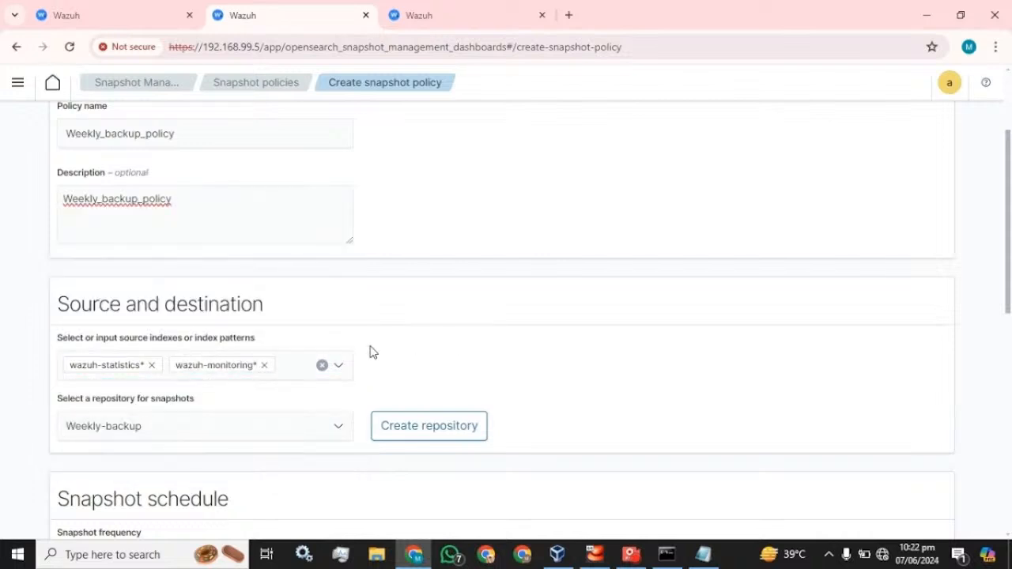
scroll(372, 351, down, 4)
scroll(312, 282, up, 2)
click(312, 279)
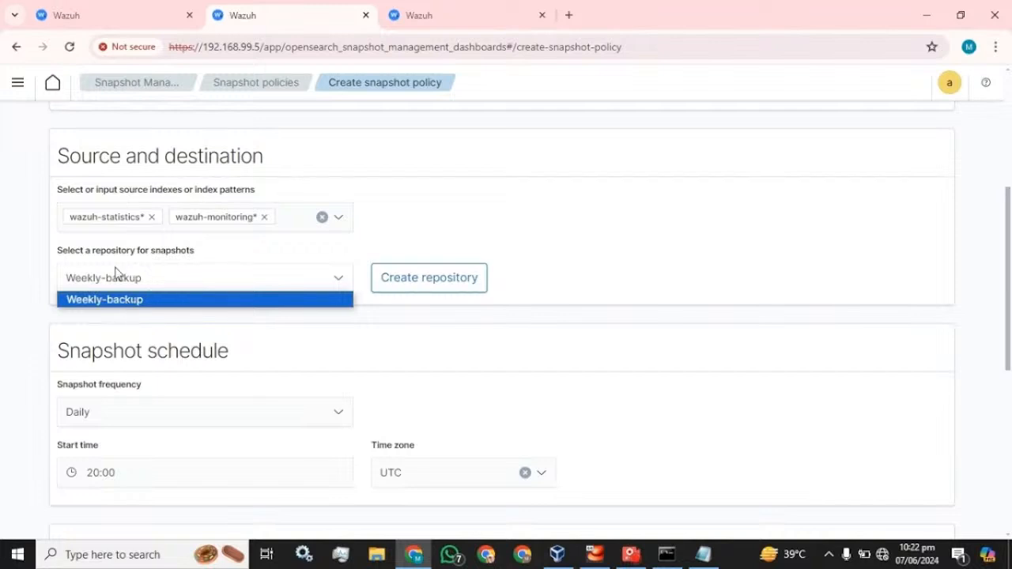
click(125, 301)
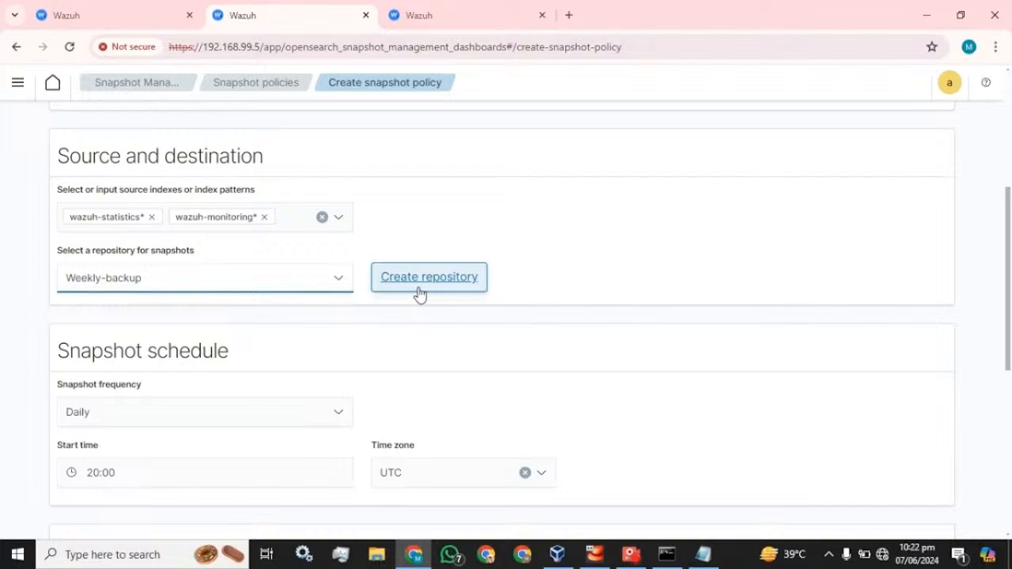
scroll(419, 294, down, 1)
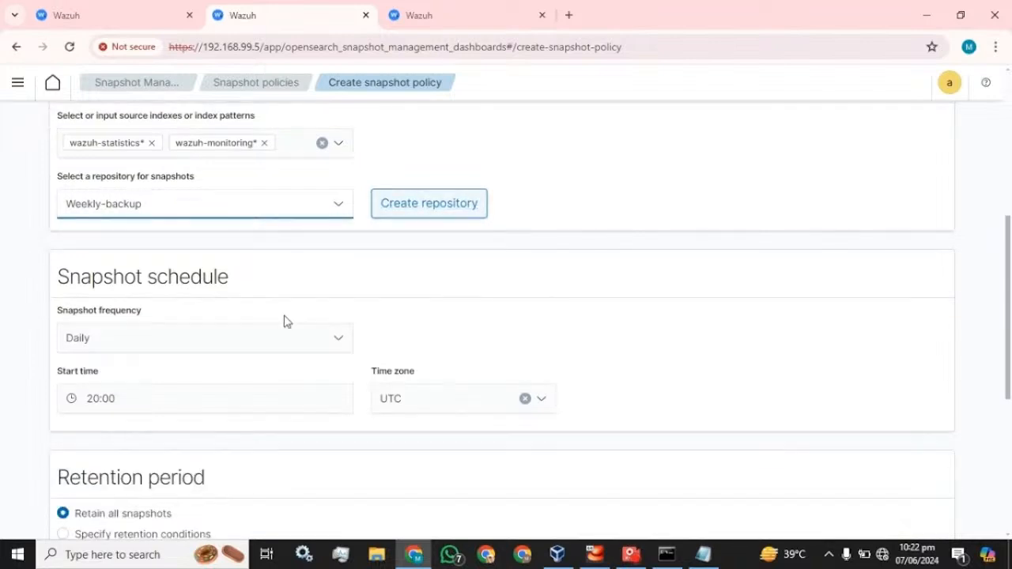
click(234, 342)
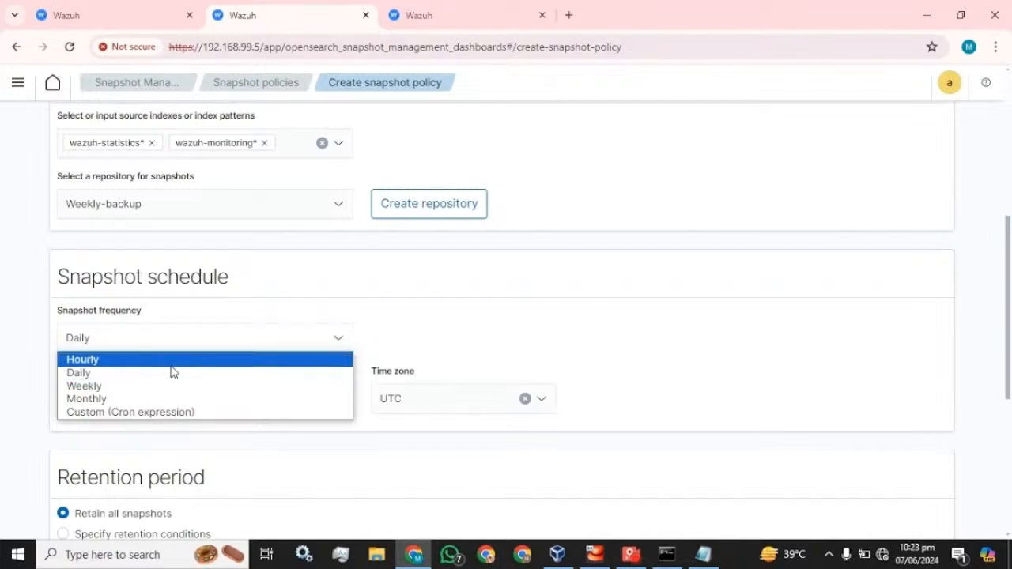
click(151, 388)
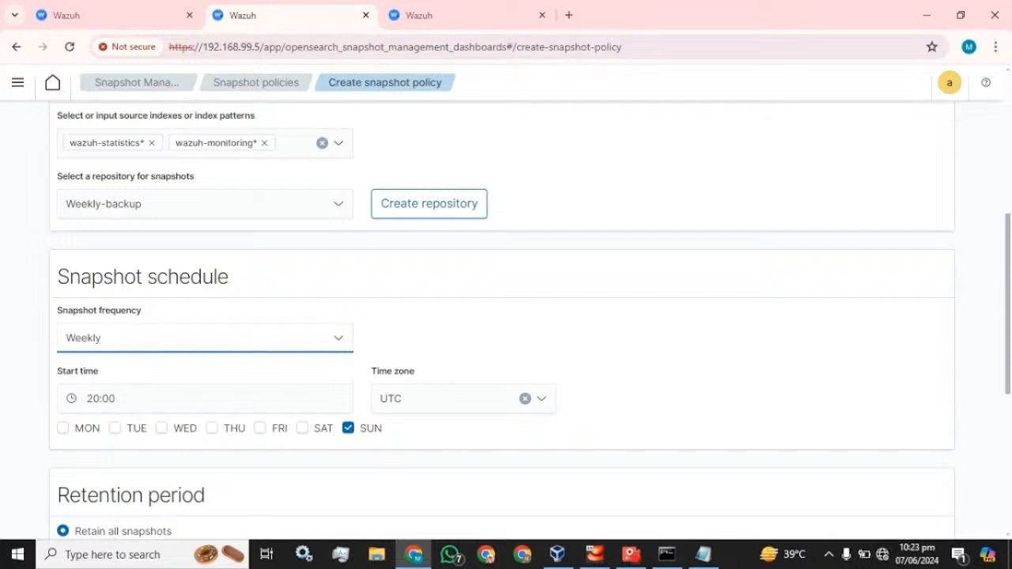
click(67, 430)
click(160, 432)
click(212, 431)
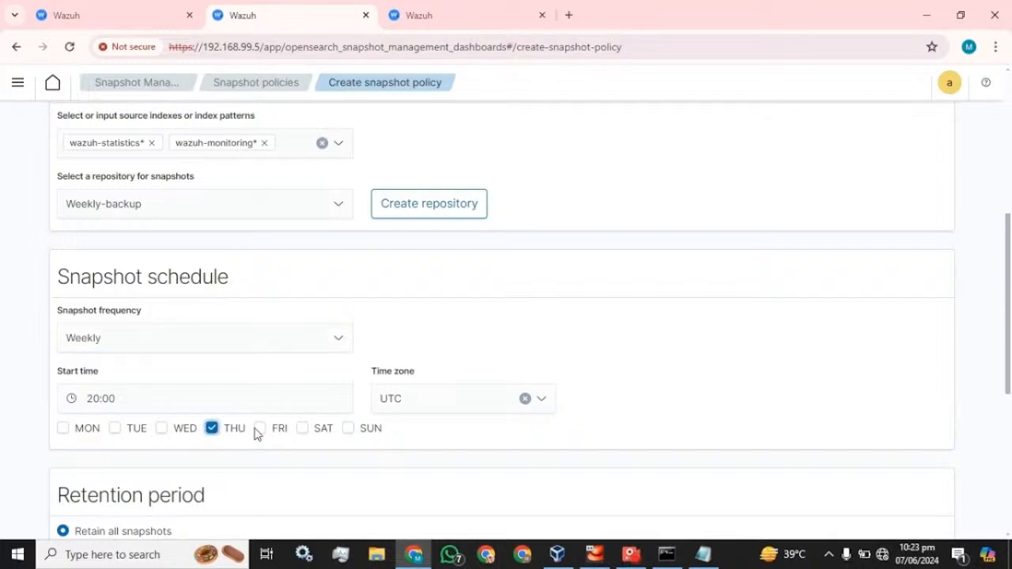
click(260, 431)
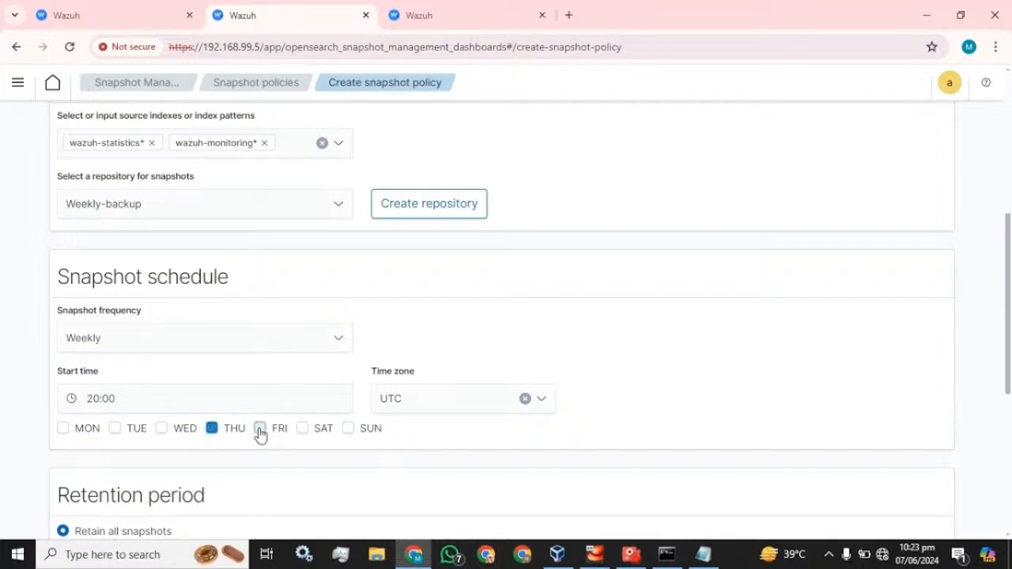
click(462, 399)
click(653, 347)
click(210, 344)
click(83, 372)
scroll(264, 349, down, 4)
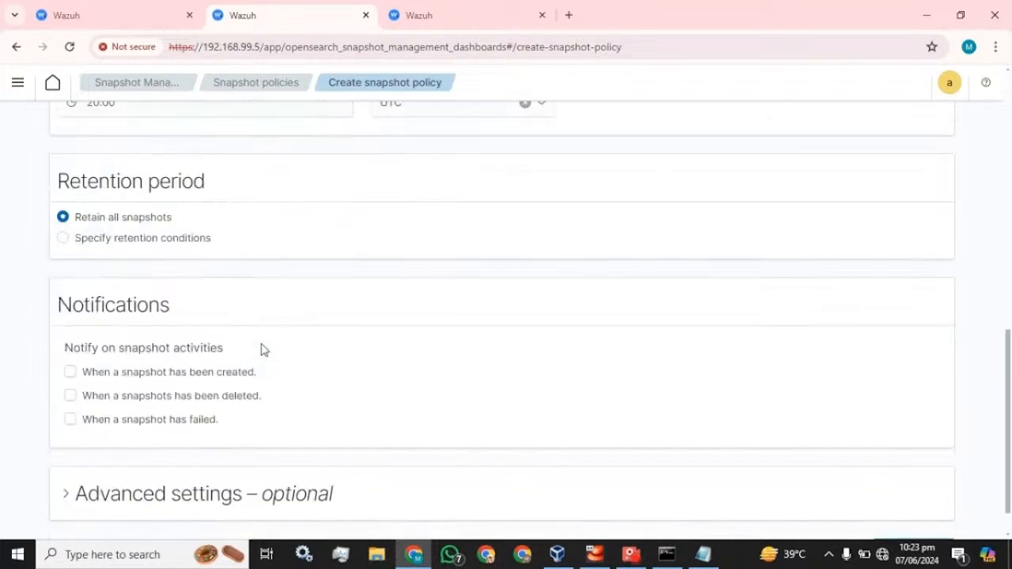
scroll(264, 349, up, 3)
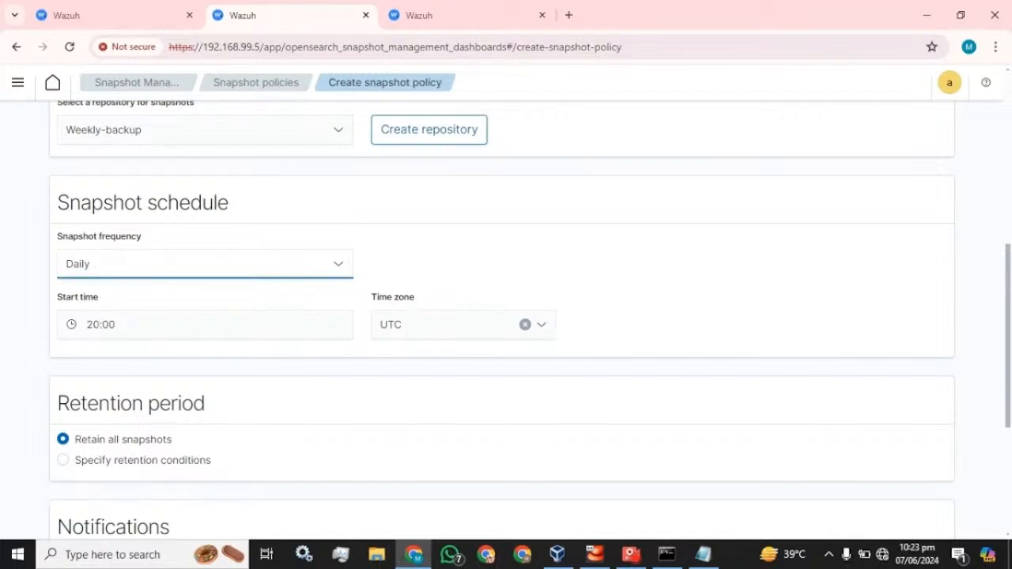
scroll(102, 357, down, 1)
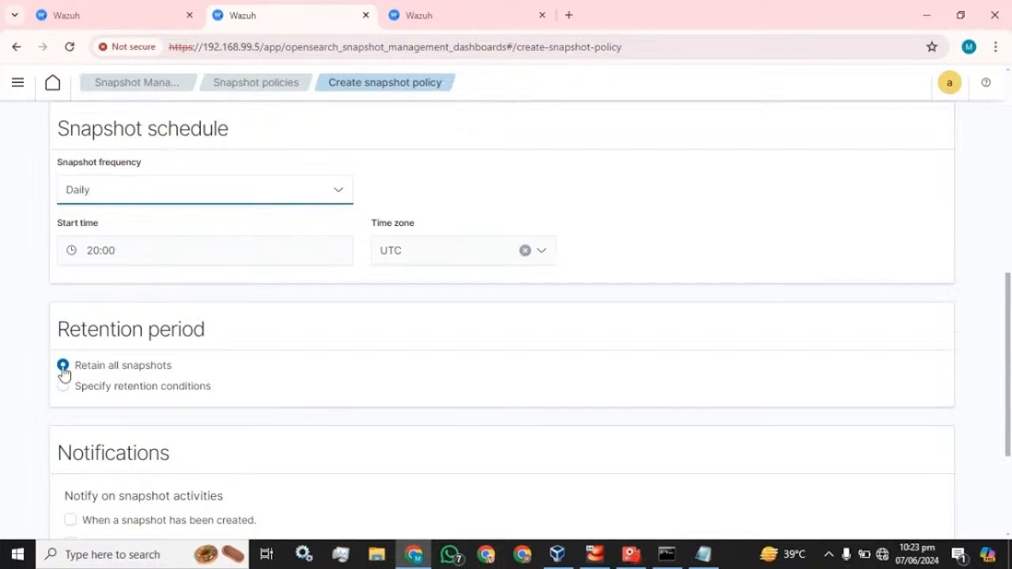
scroll(64, 374, down, 2)
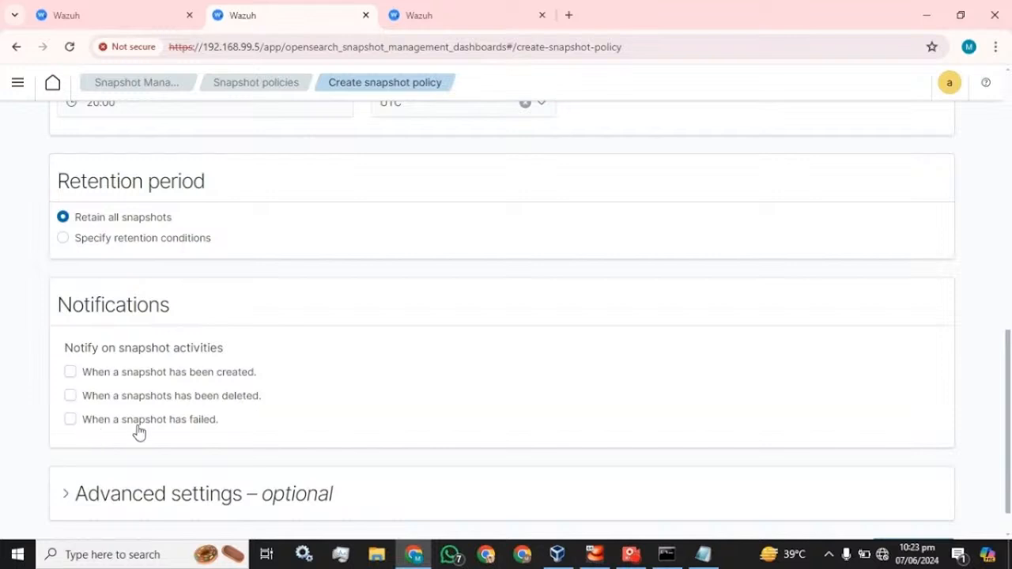
scroll(199, 427, up, 3)
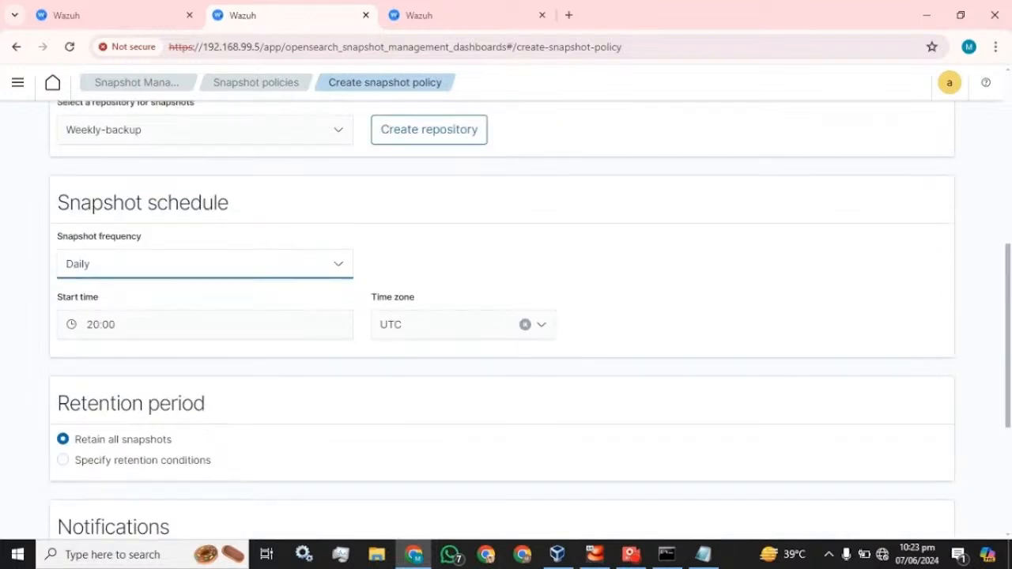
Set the snapshot schedule's start time to 22:25
drag(100, 325, 87, 325)
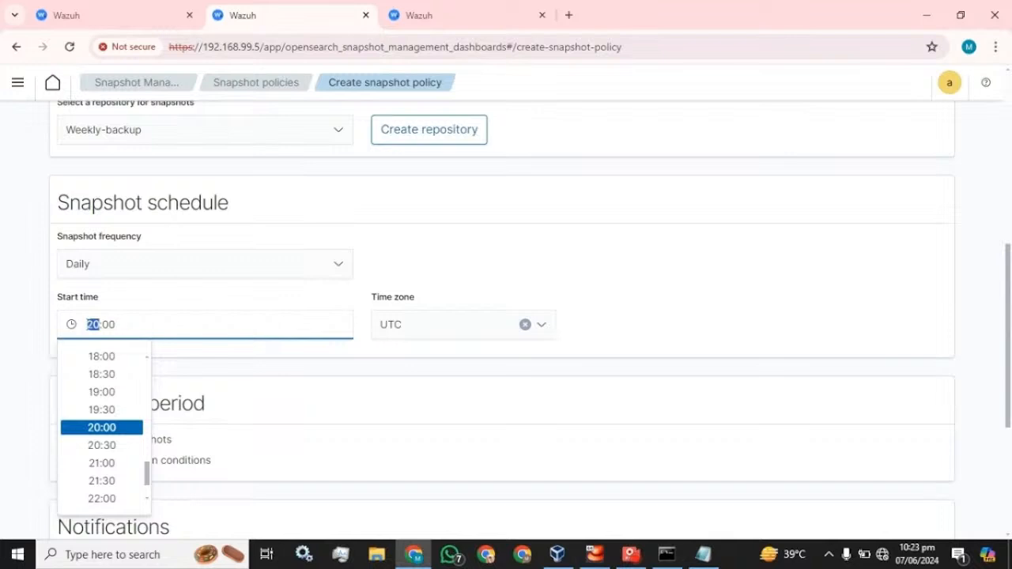
text(22)
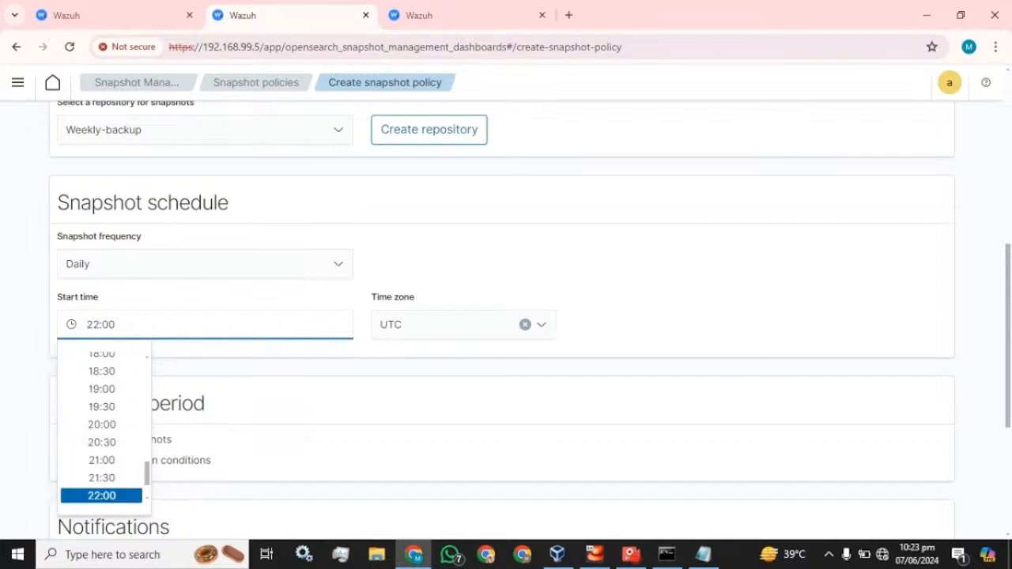
key(BackSpace)
key(shift+Left)
text(25)
click(656, 297)
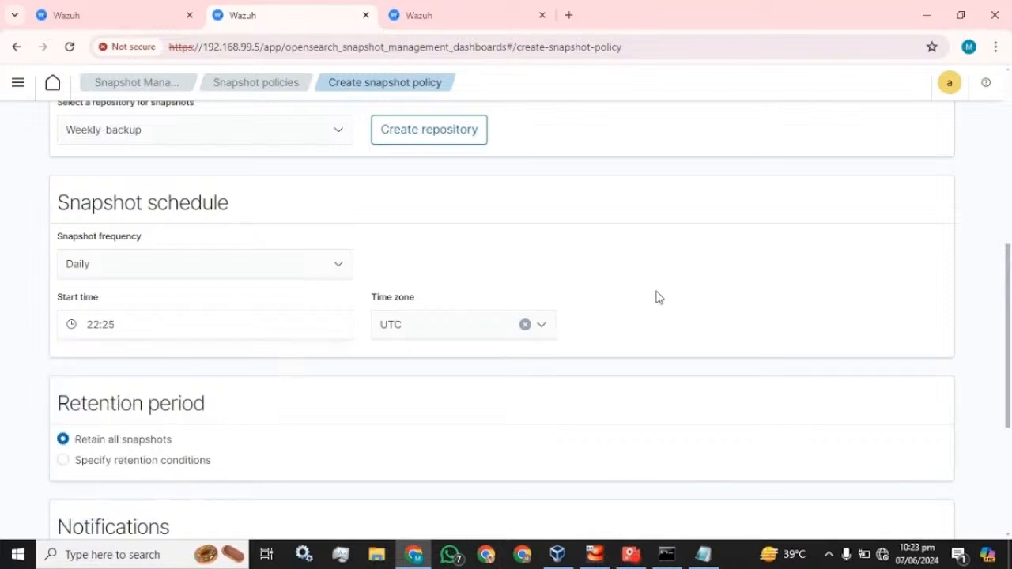
Browse the time zone list and close it, keeping UTC
click(434, 330)
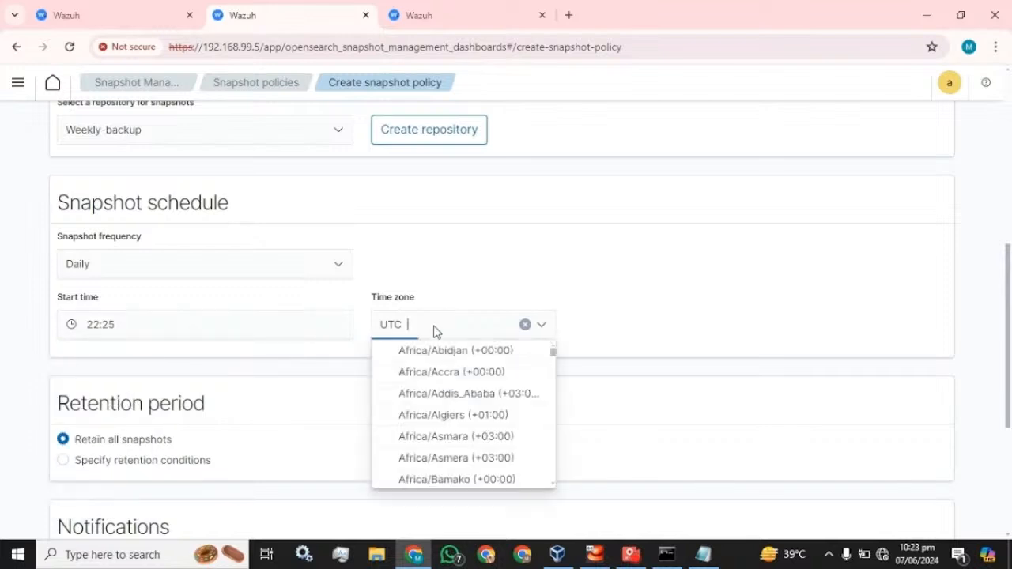
scroll(458, 370, down, 15)
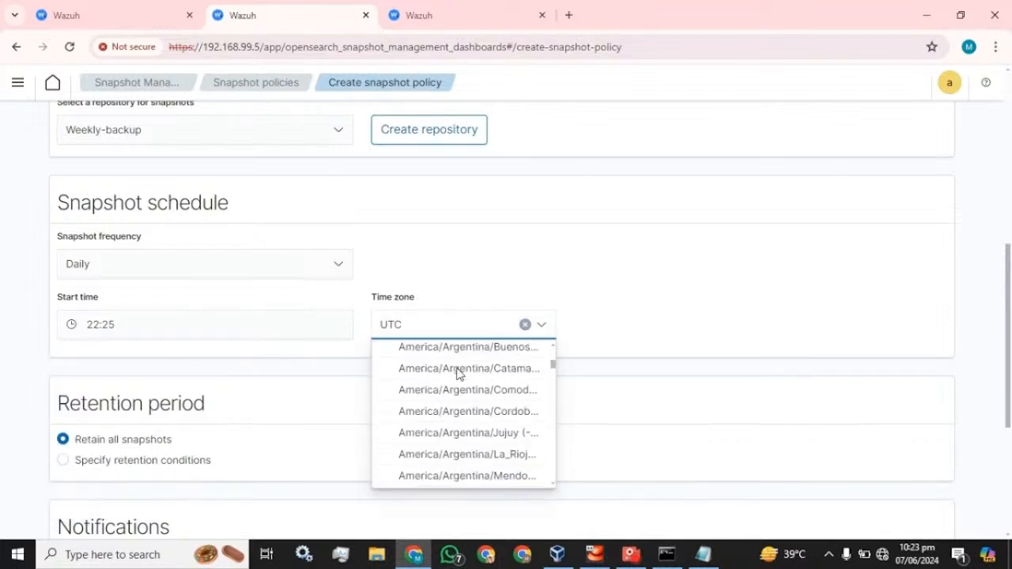
scroll(459, 373, down, 20)
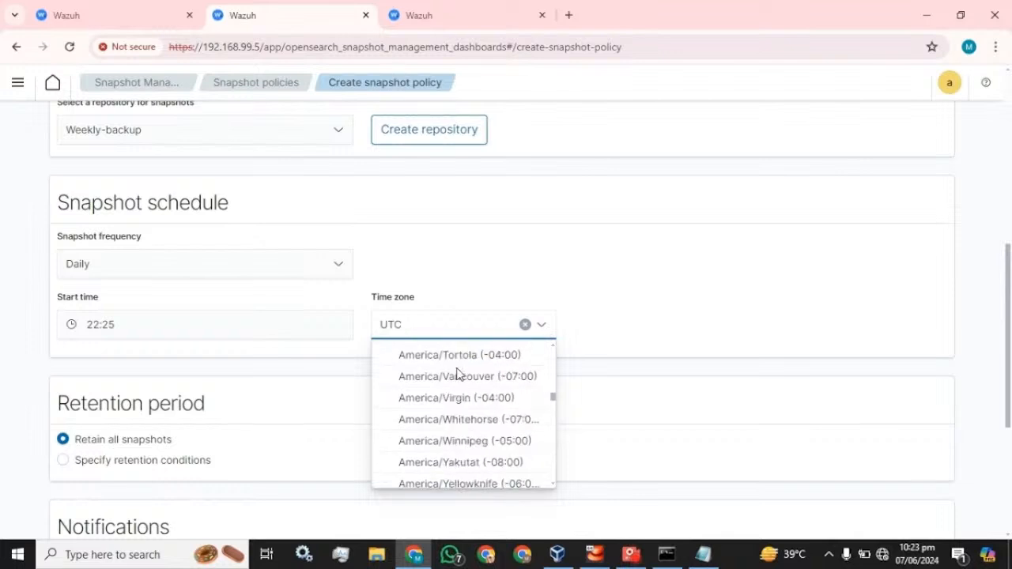
scroll(455, 372, down, 5)
scroll(455, 383, up, 2)
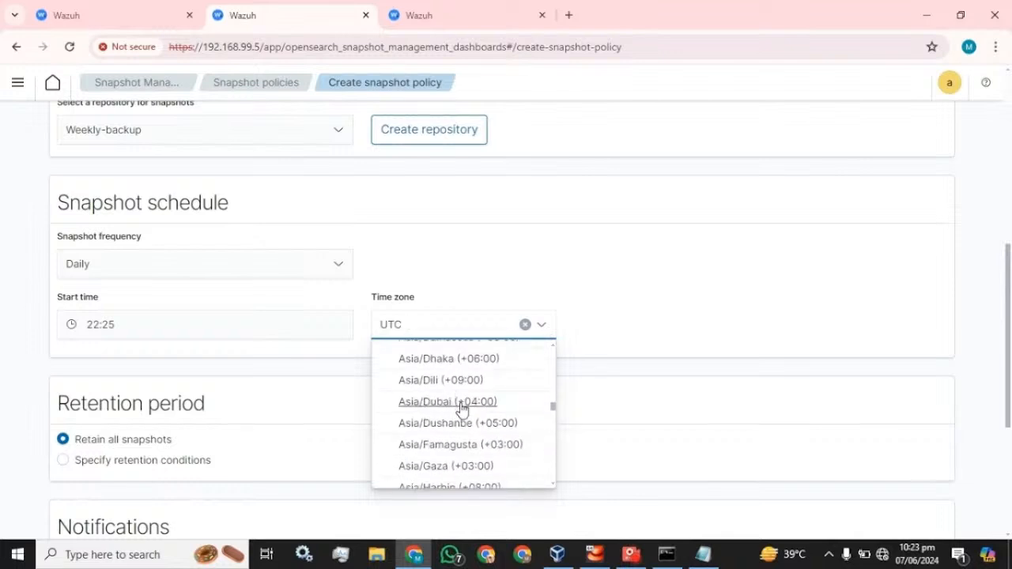
scroll(463, 408, down, 5)
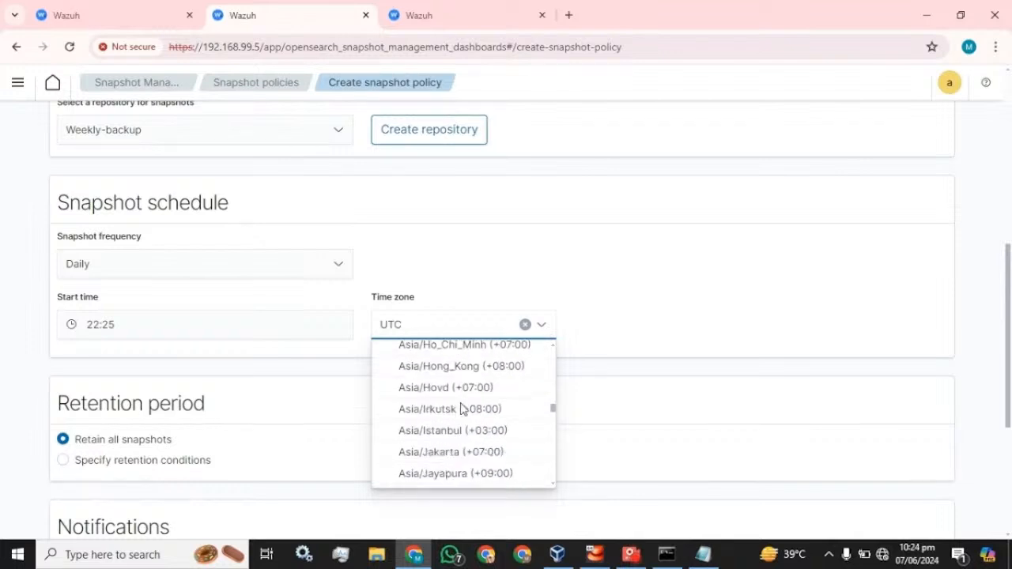
scroll(463, 409, down, 5)
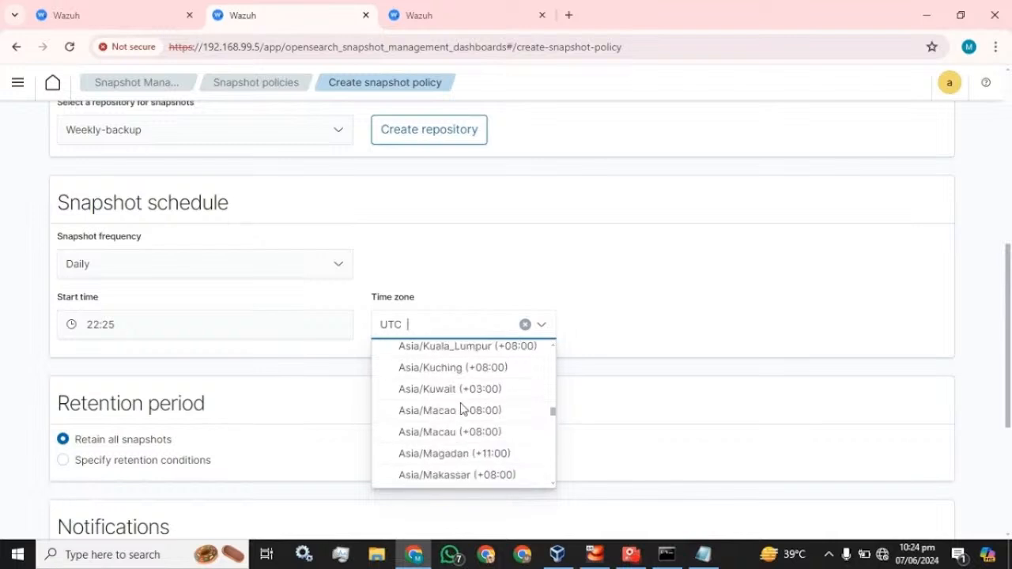
scroll(462, 408, down, 5)
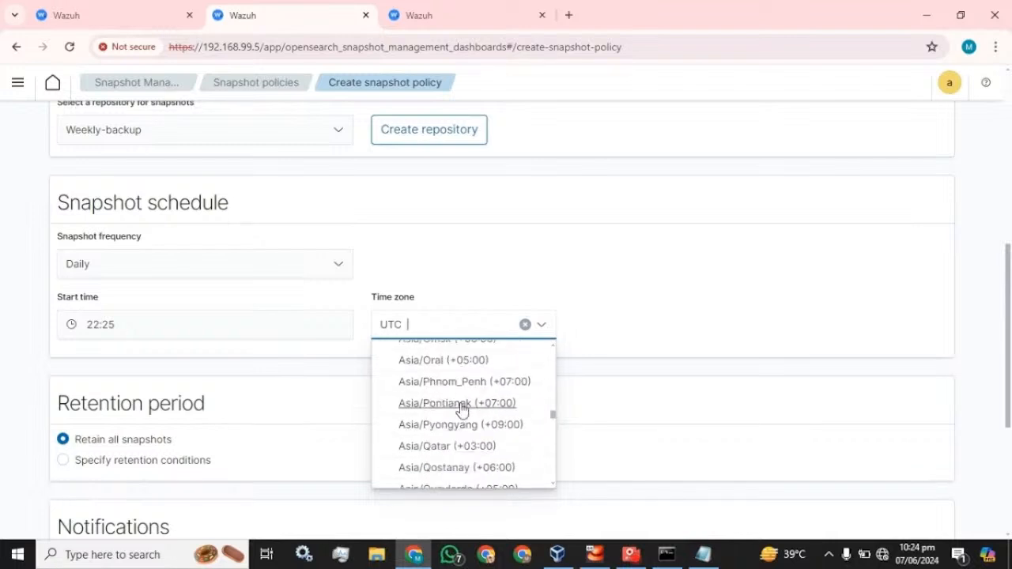
scroll(461, 409, down, 3)
click(585, 282)
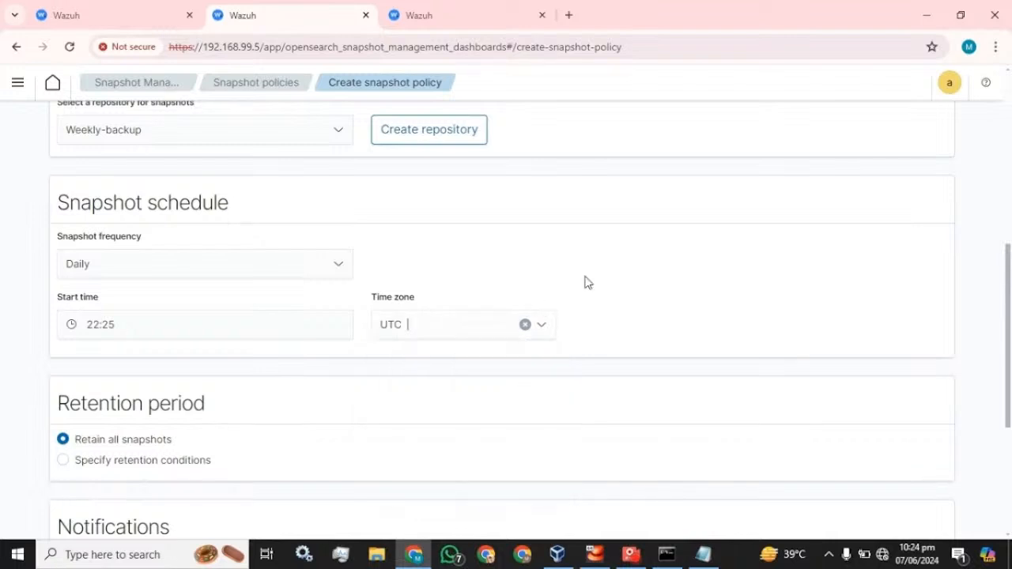
scroll(409, 324, down, 4)
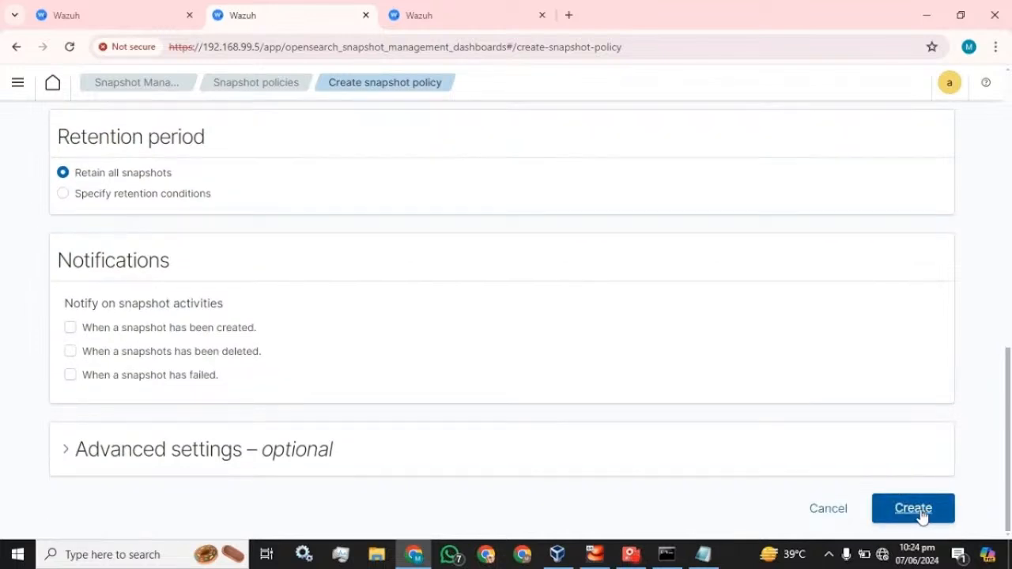
Try creating the snapshot policy with the current settings
scroll(248, 301, up, 3)
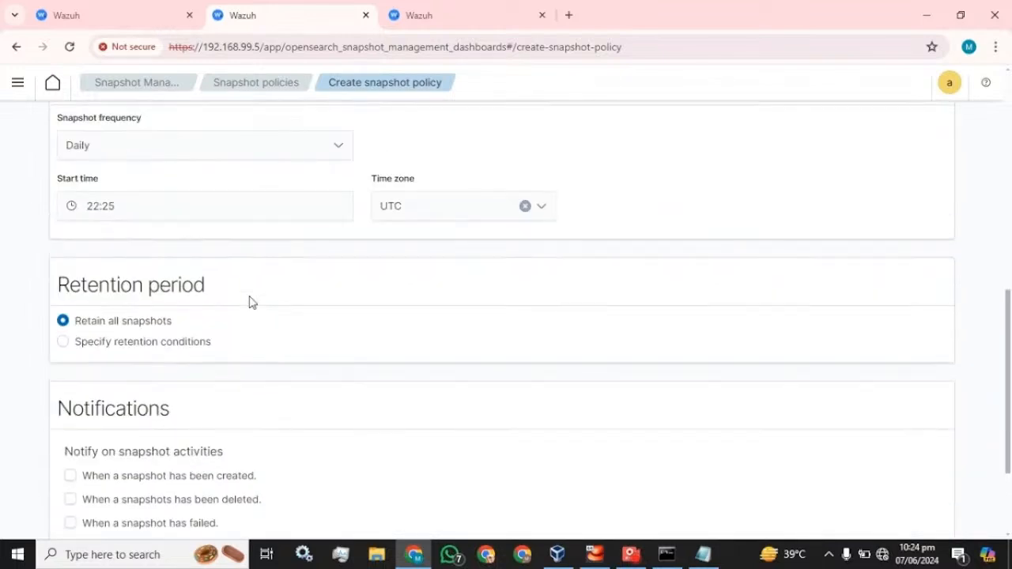
scroll(876, 469, down, 3)
click(900, 503)
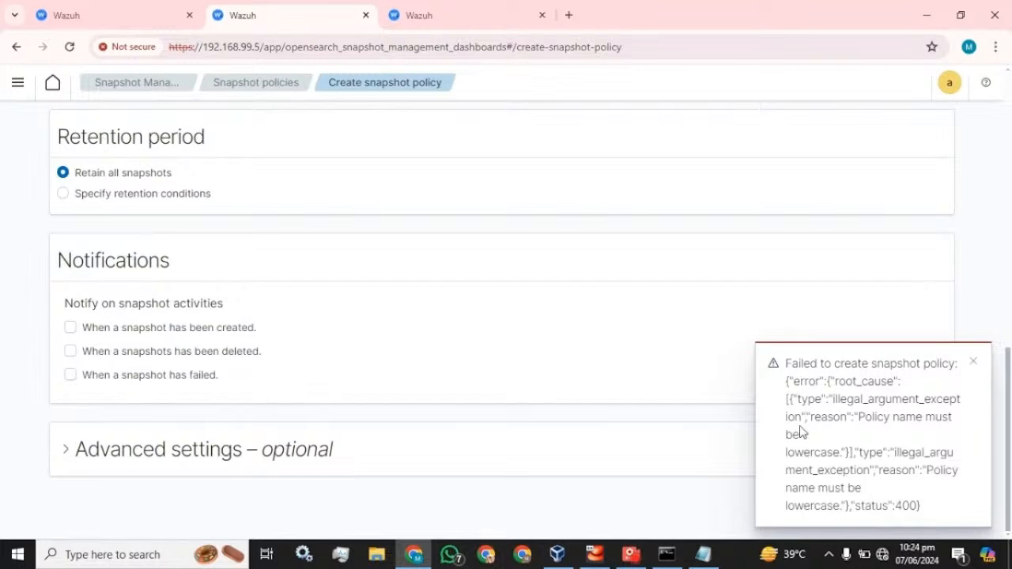
Rename the policy to lowercase weekly_backup_policy and dismiss the name error
scroll(473, 391, up, 10)
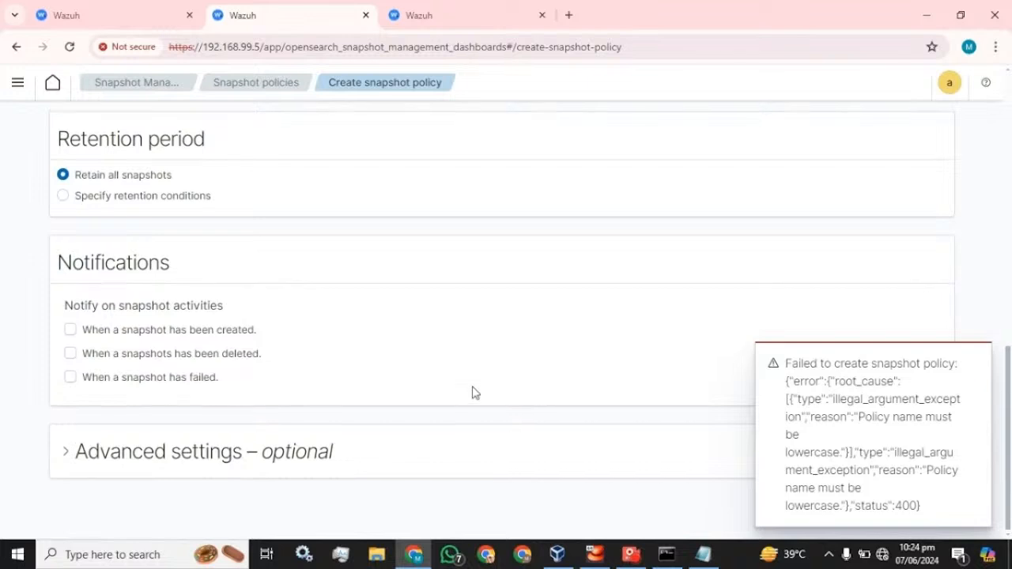
click(76, 281)
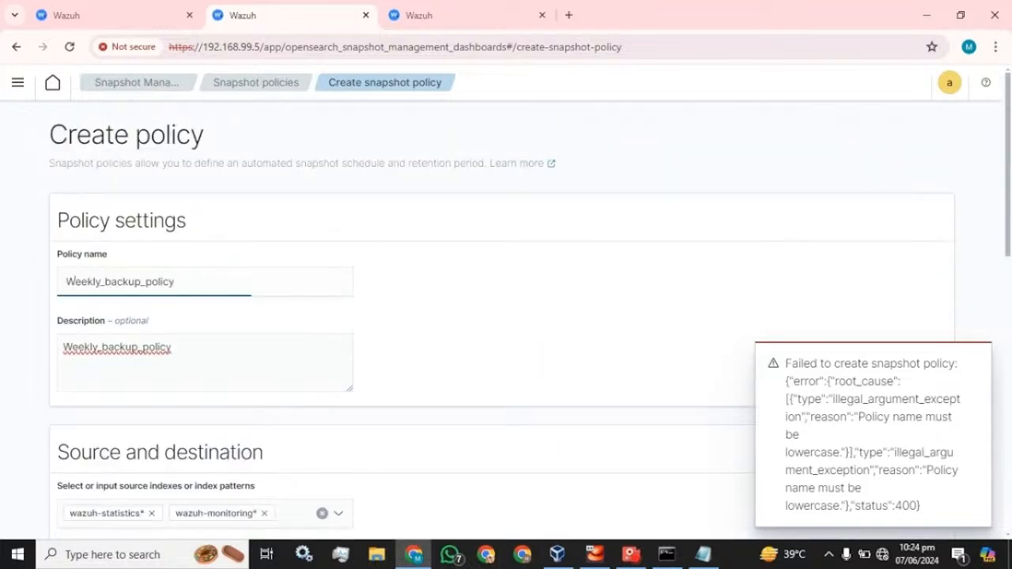
key(BackSpace)
text(2)
key(BackSpace)
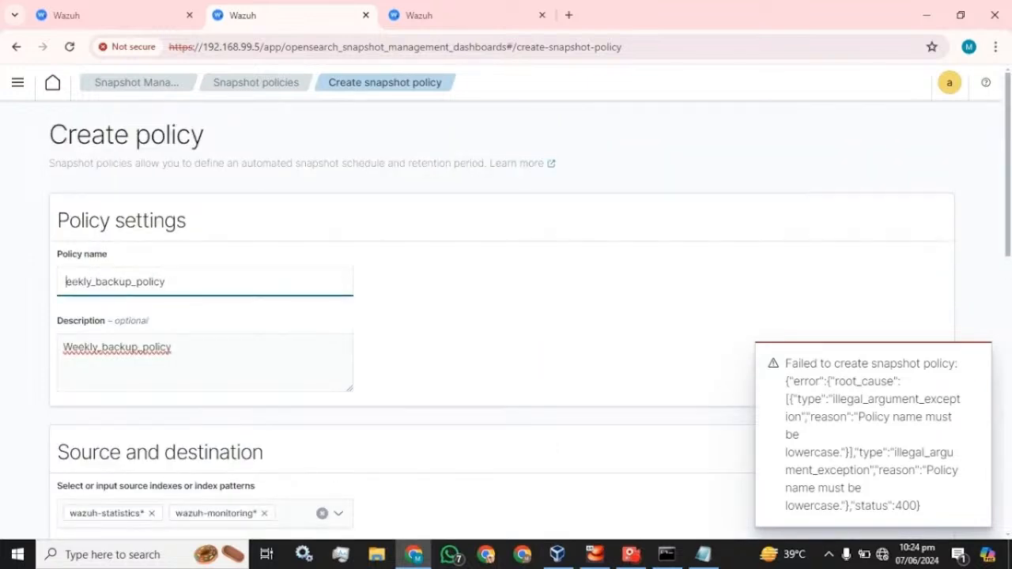
text(w)
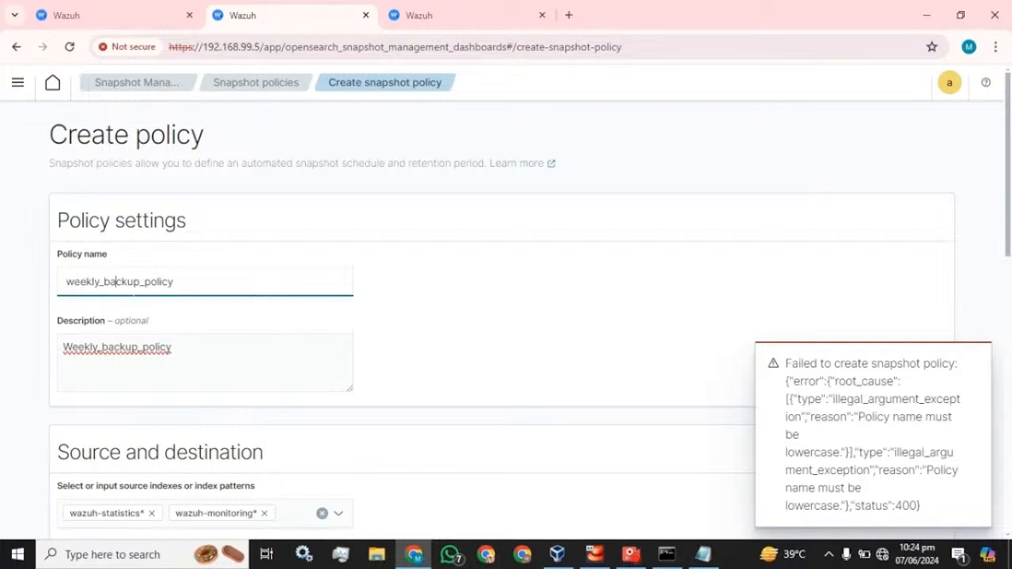
click(431, 294)
scroll(448, 292, down, 10)
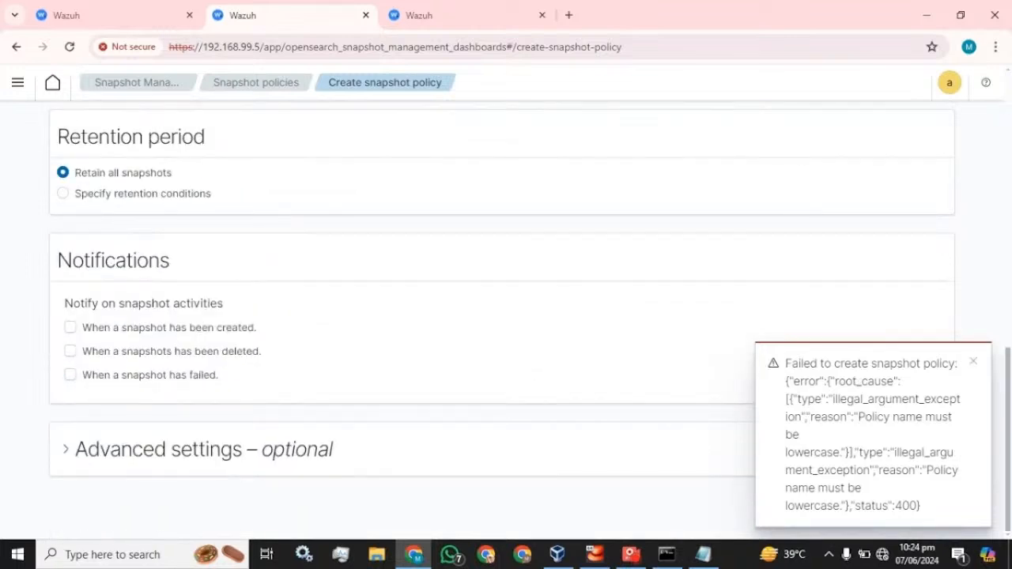
click(974, 362)
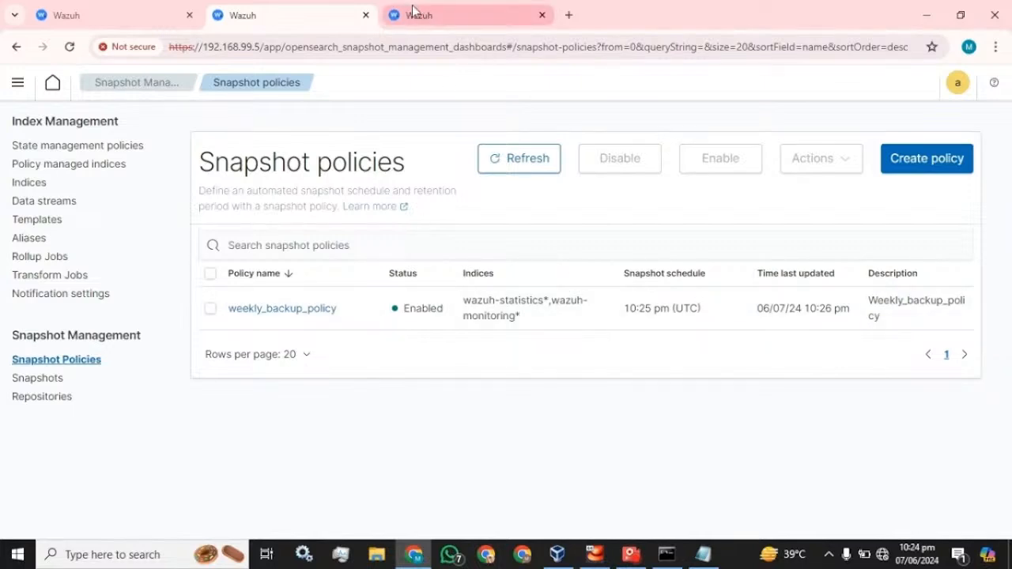
Check the Snapshots list, then Snapshot Policies, then Snapshots again
click(36, 378)
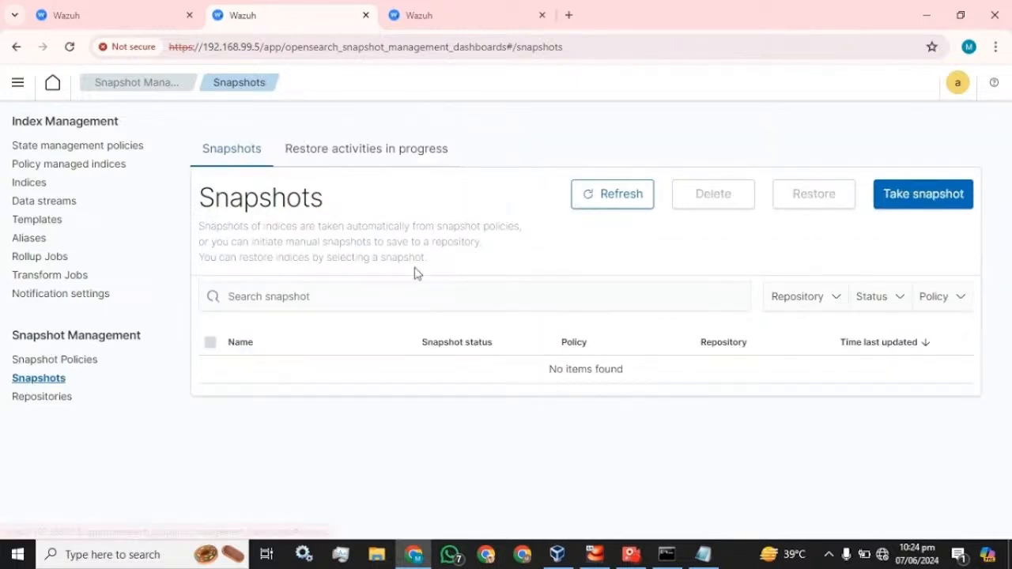
click(50, 359)
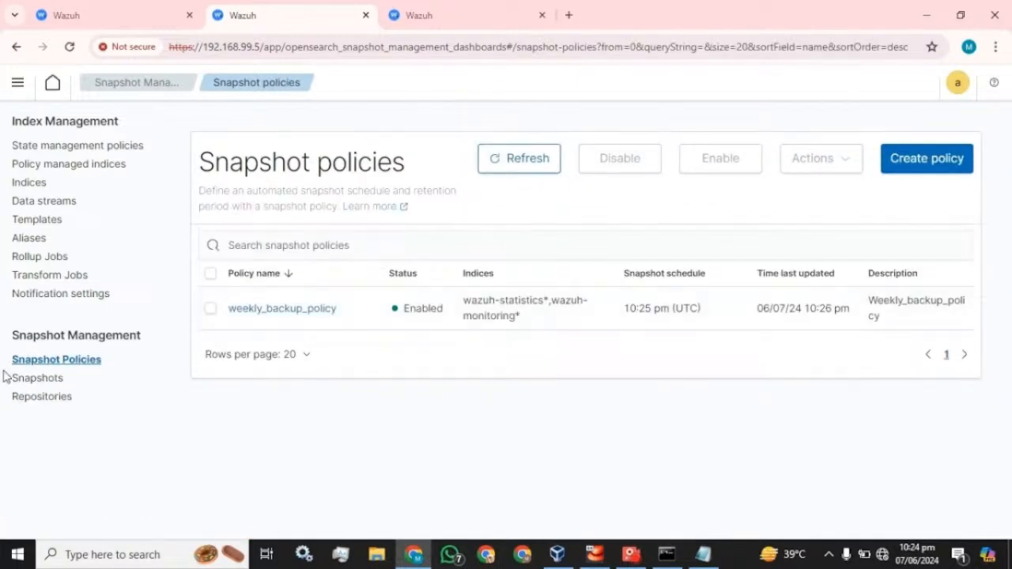
click(38, 380)
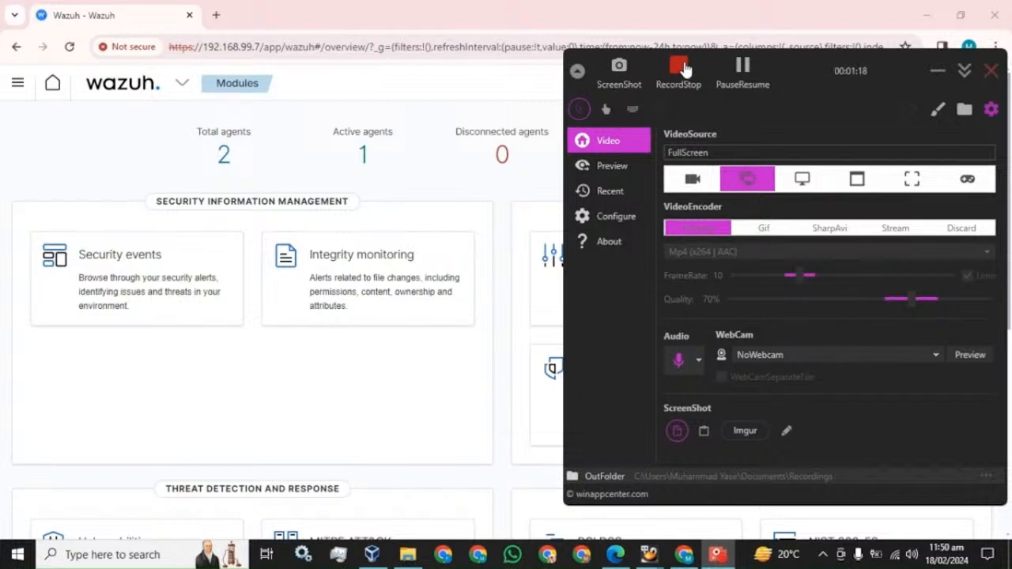
Launch Command Prompt via Windows search for cmd
click(438, 23)
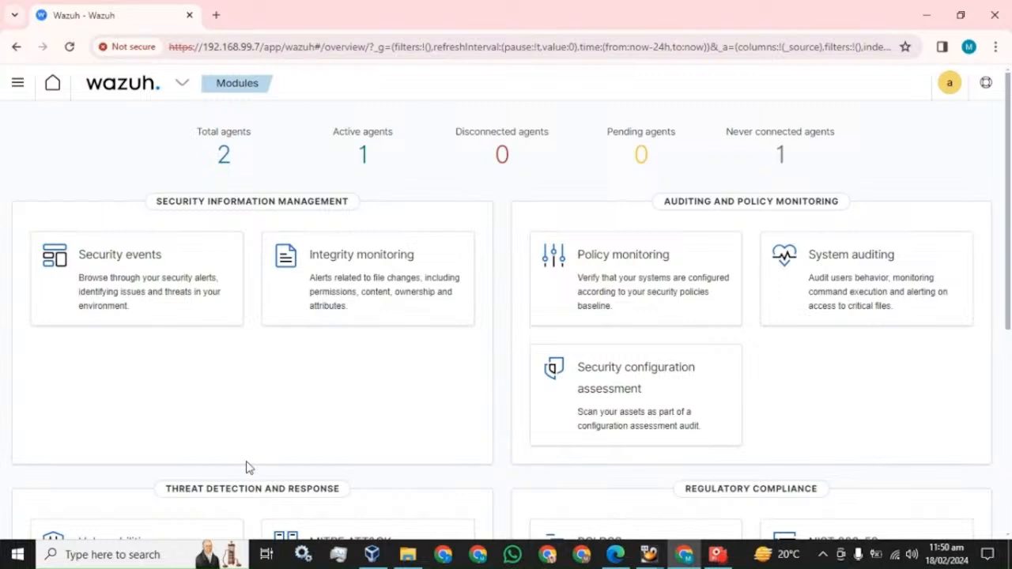
click(164, 546)
text(cmd)
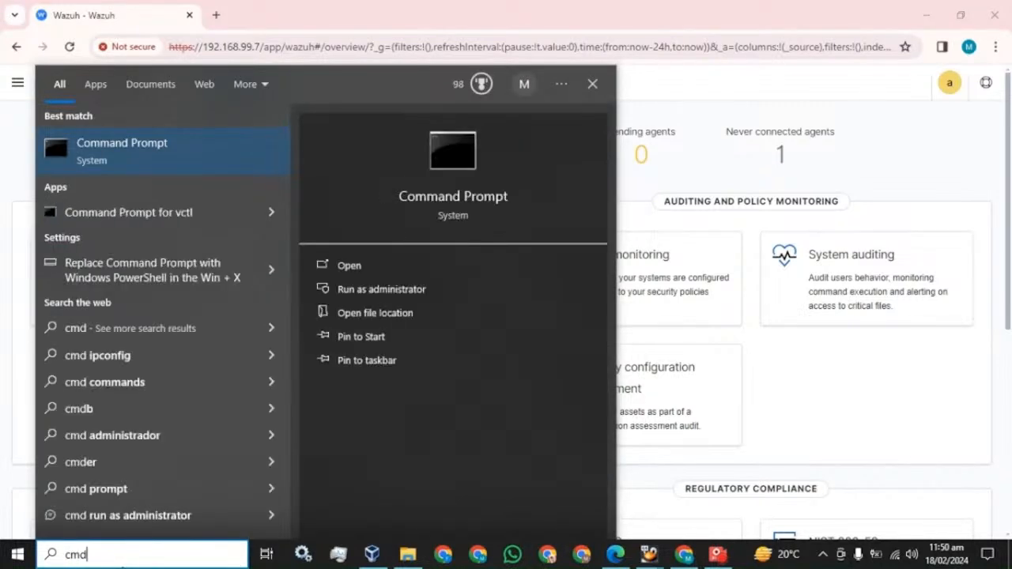
key(Return)
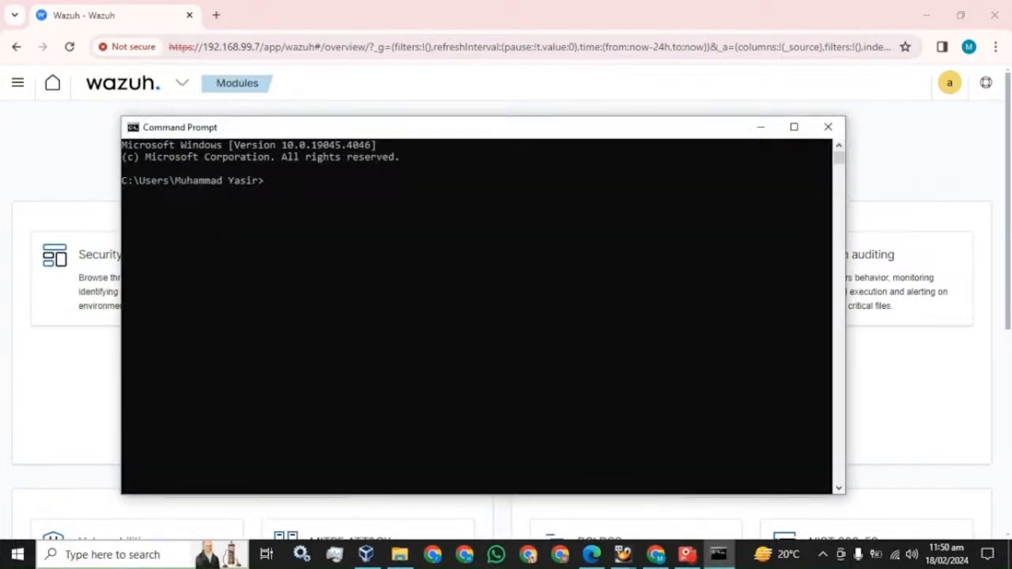
Log in as root to 192.168.99.5 over SSH, clear the screen, and bring up the PDF
text(ssh root@192.168.99.5)
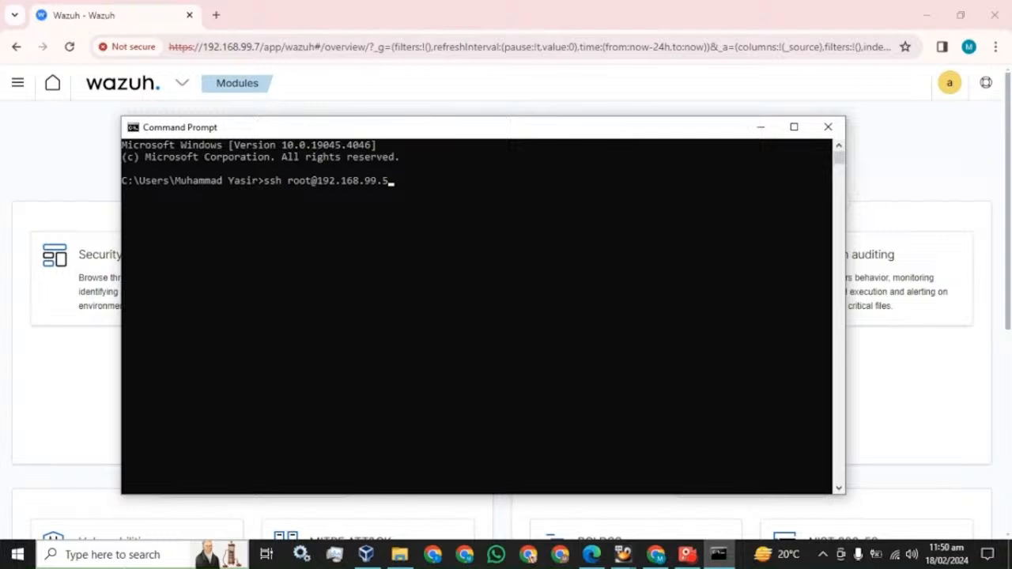
key(Return)
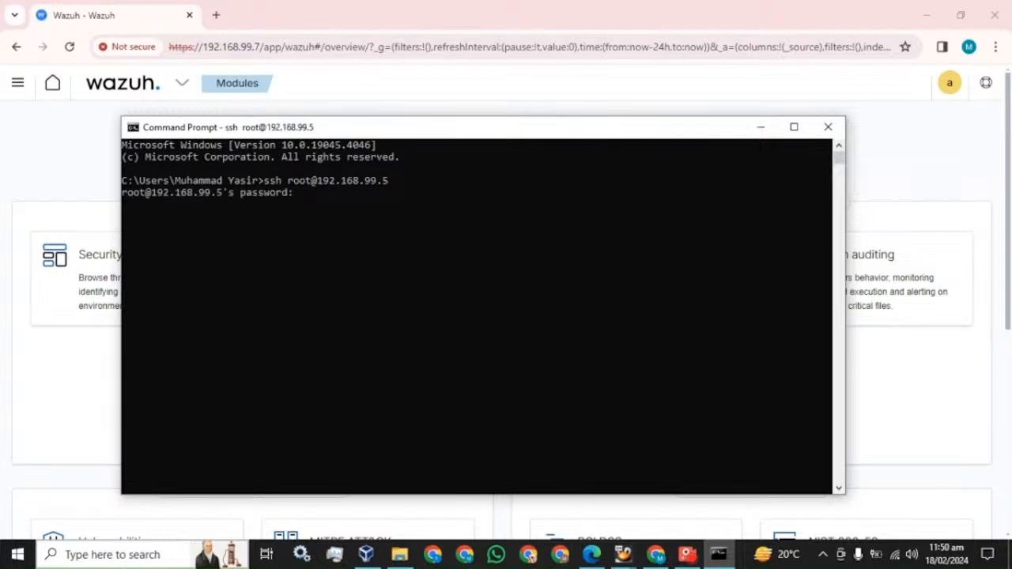
key(Return)
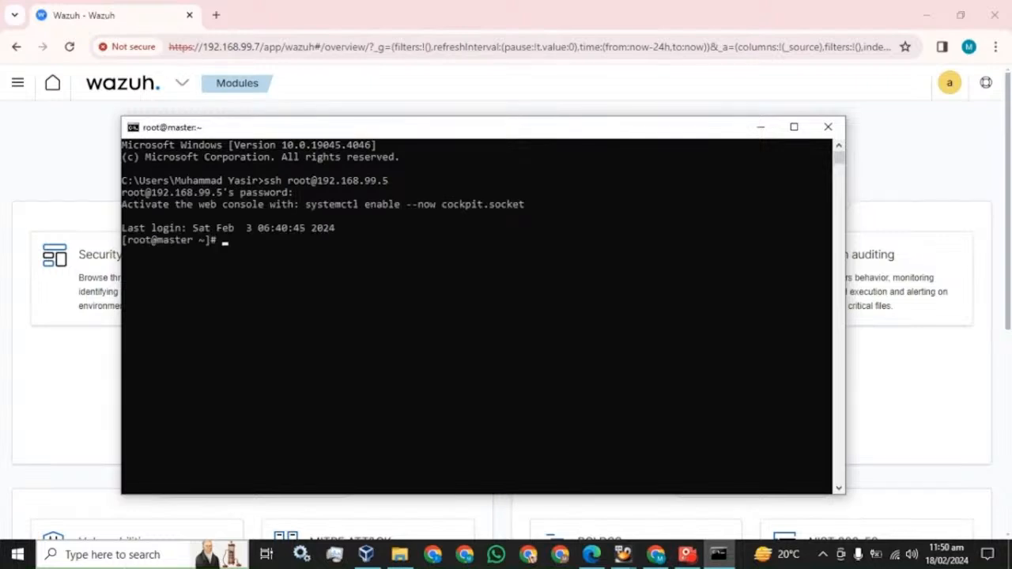
text(clear)
key(Return)
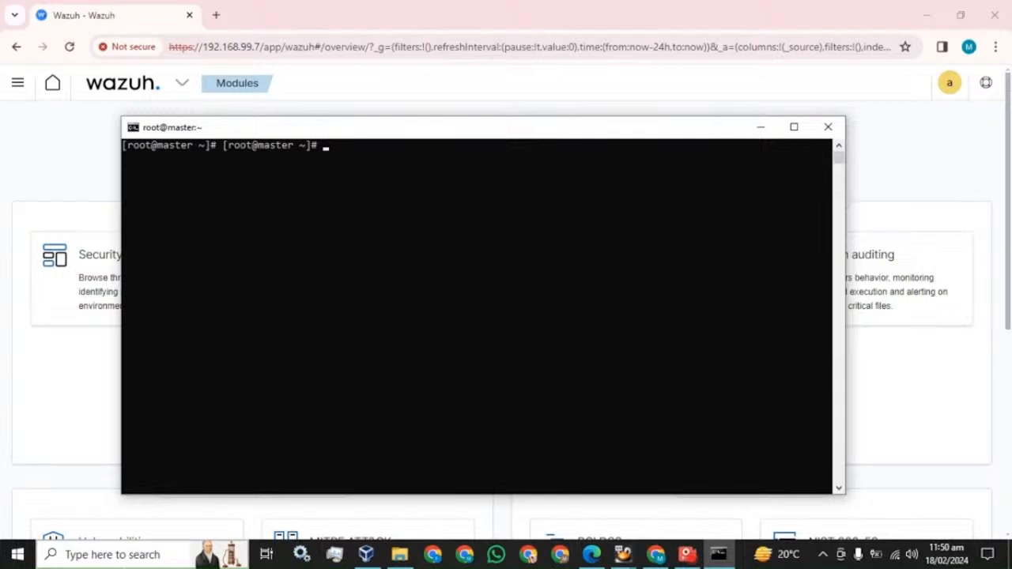
key(Return)
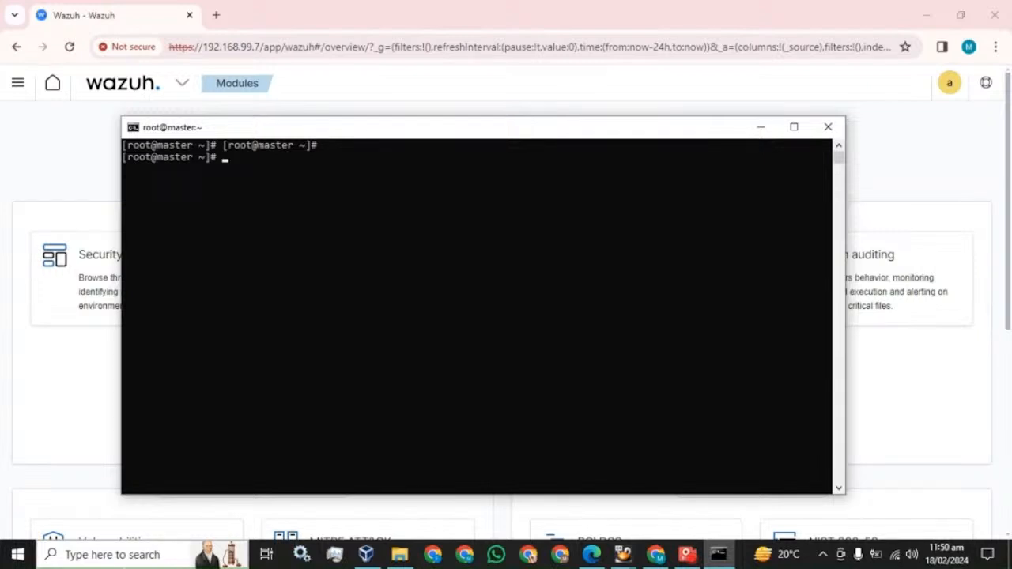
click(592, 554)
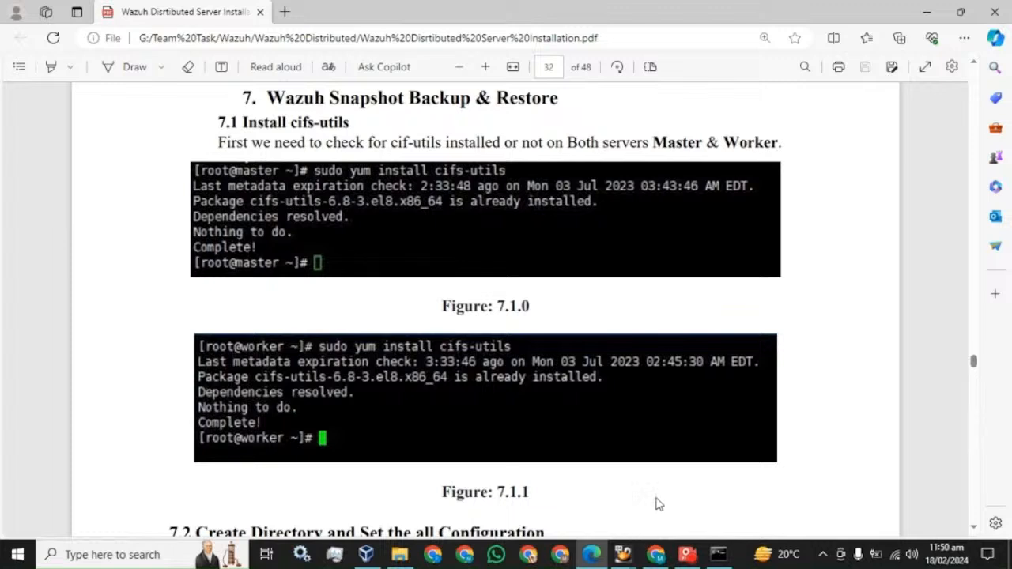
Run sudo yum install cifs-utils on the master node
click(718, 555)
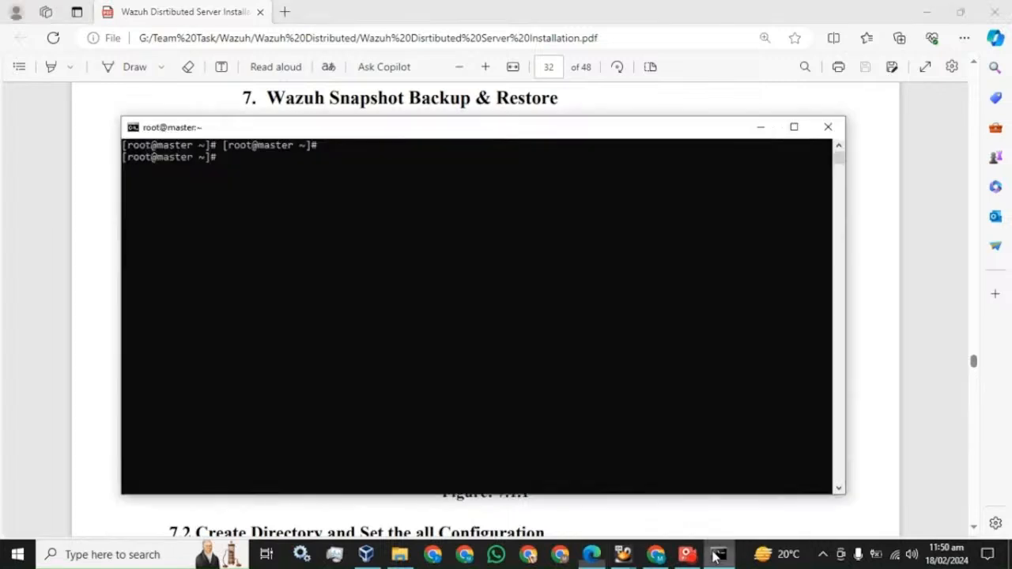
drag(558, 131, 567, 210)
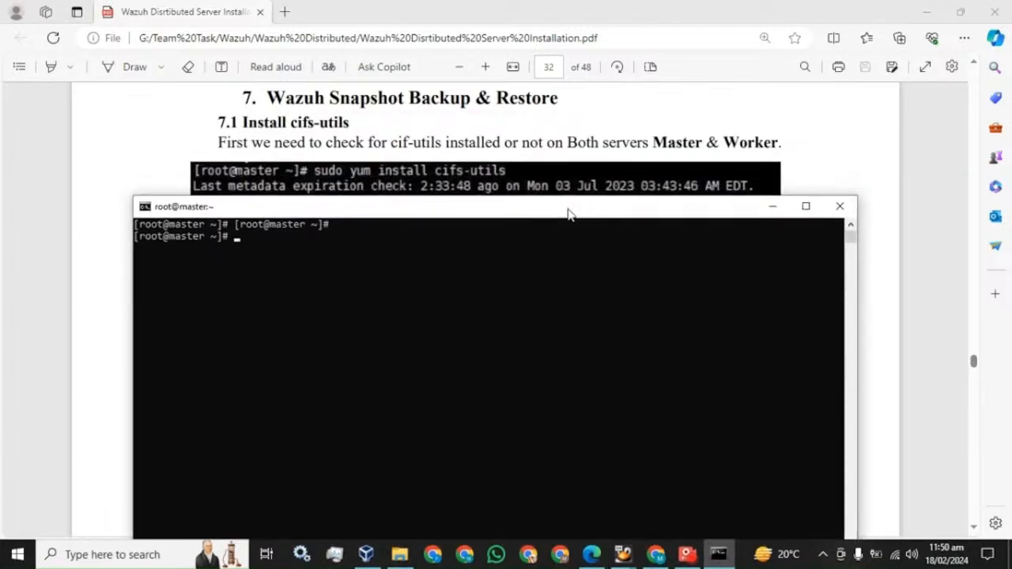
click(379, 263)
key(Escape)
text(sudo yum install cifs-u)
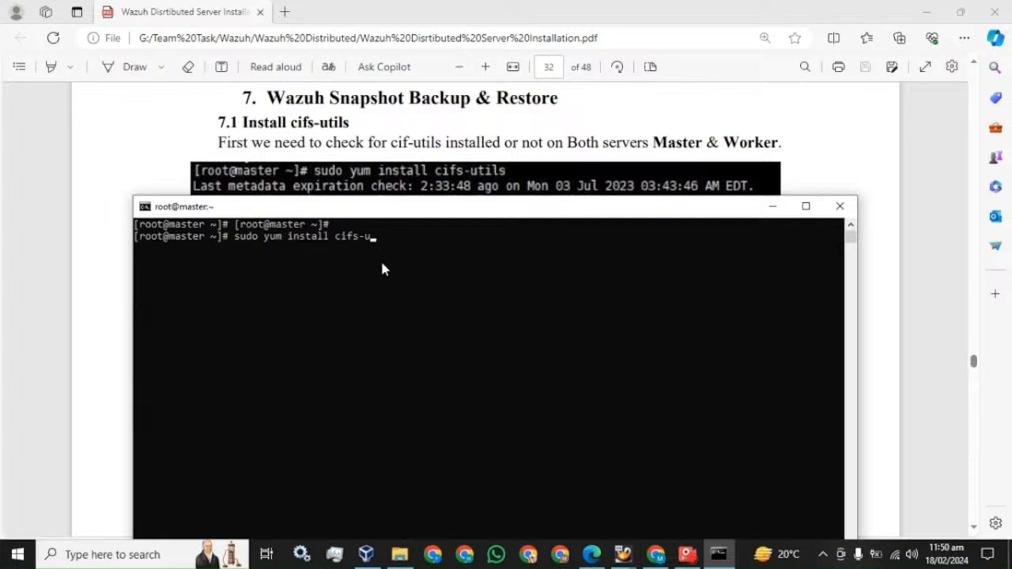
text(tils)
key(Return)
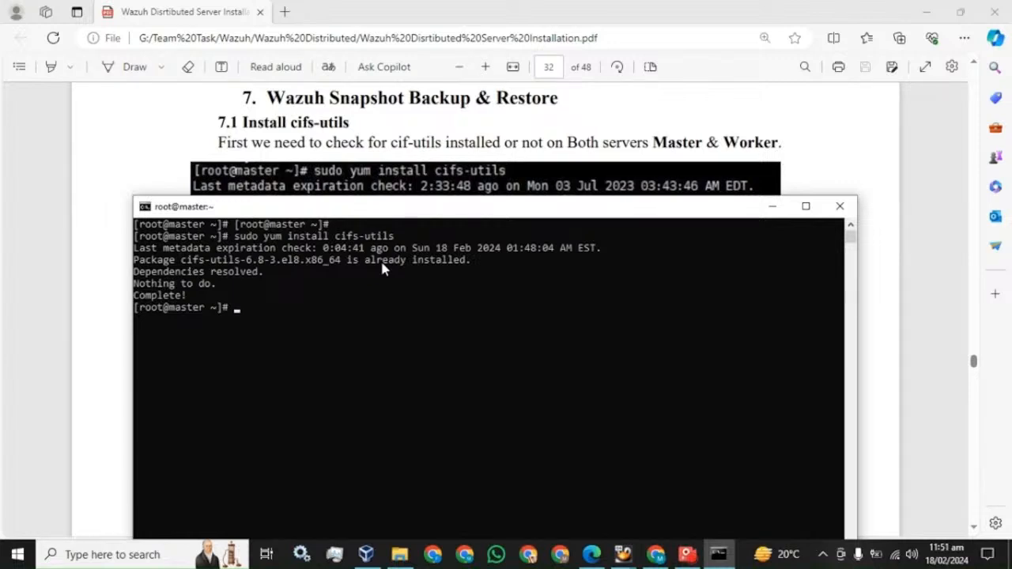
Highlight section 7.2's heading and its paragraph about the snapshot folder in the PDF guide
click(144, 136)
scroll(276, 228, down, 4)
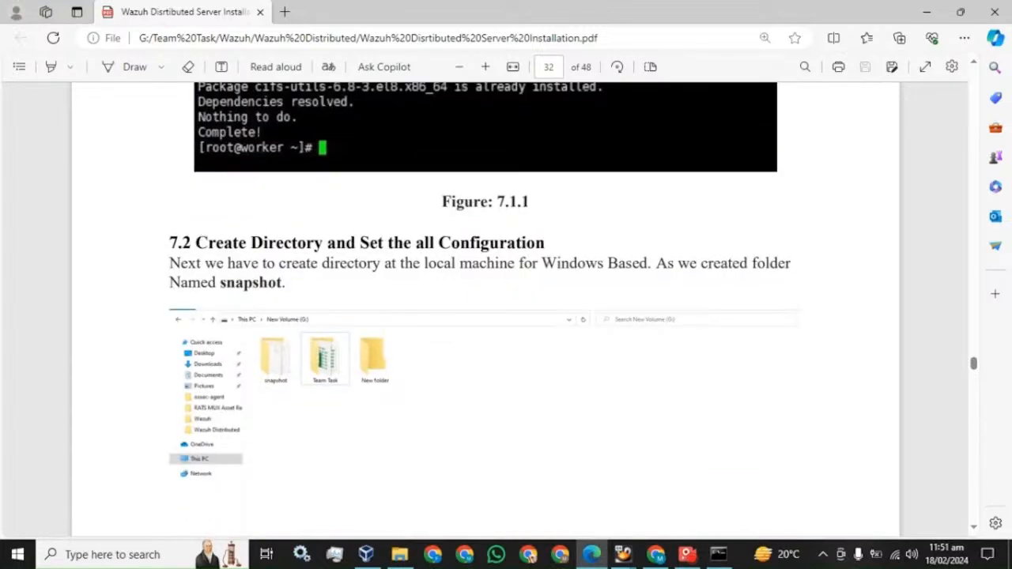
drag(195, 243, 562, 264)
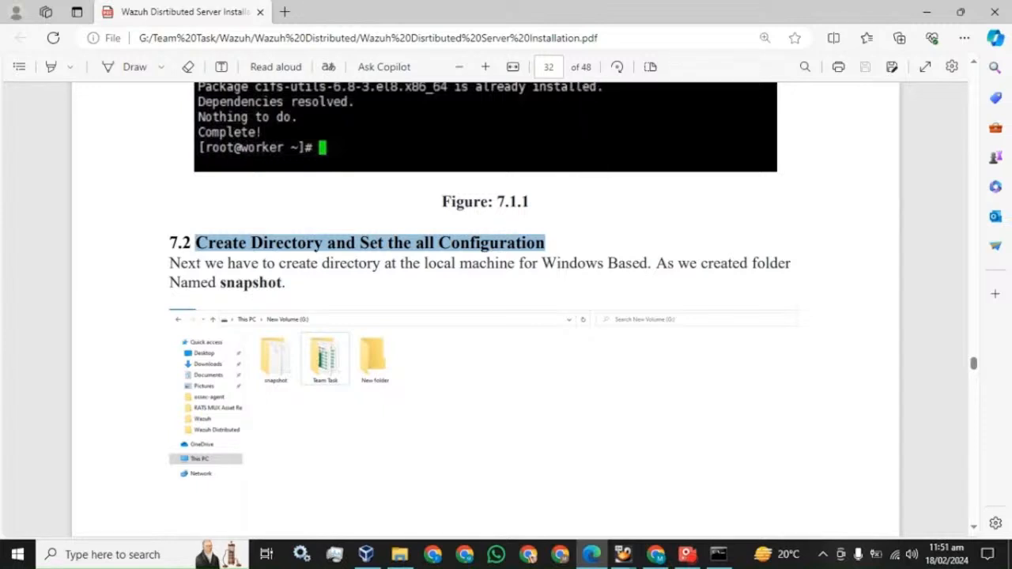
drag(170, 263, 279, 283)
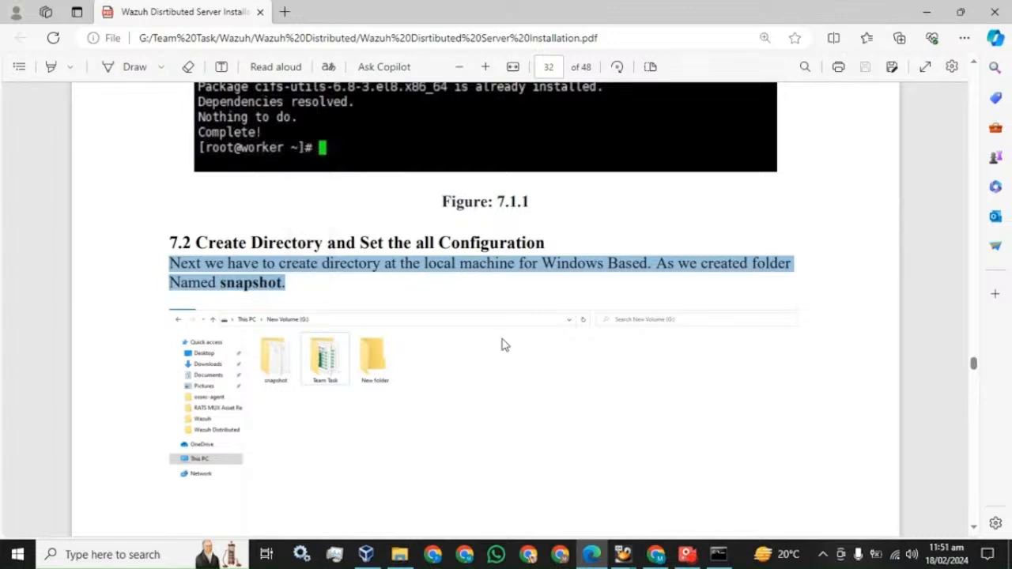
Create a new folder named snapshot on the Testing (J:) drive
click(400, 554)
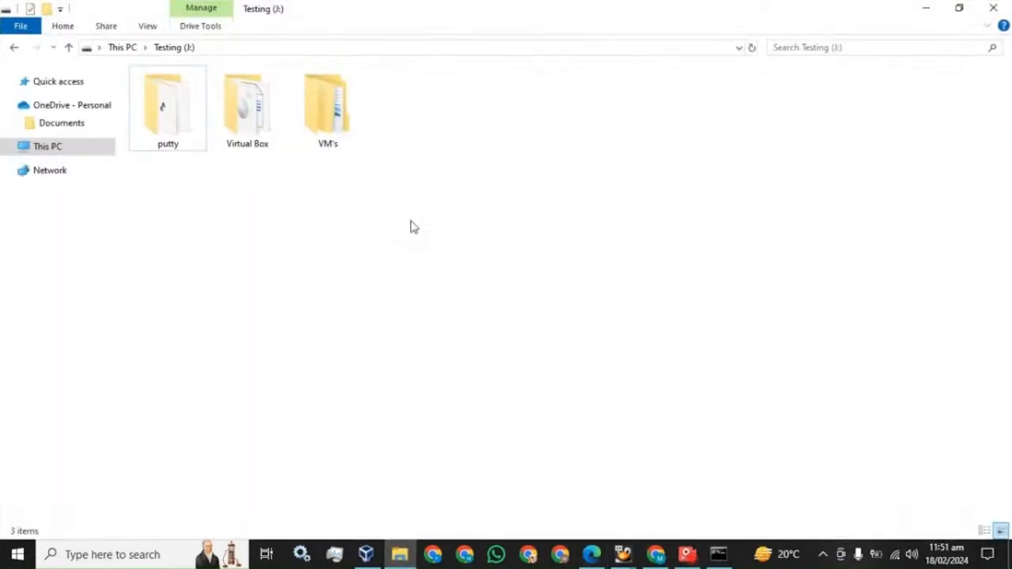
right_click(411, 227)
mouse_move(530, 390)
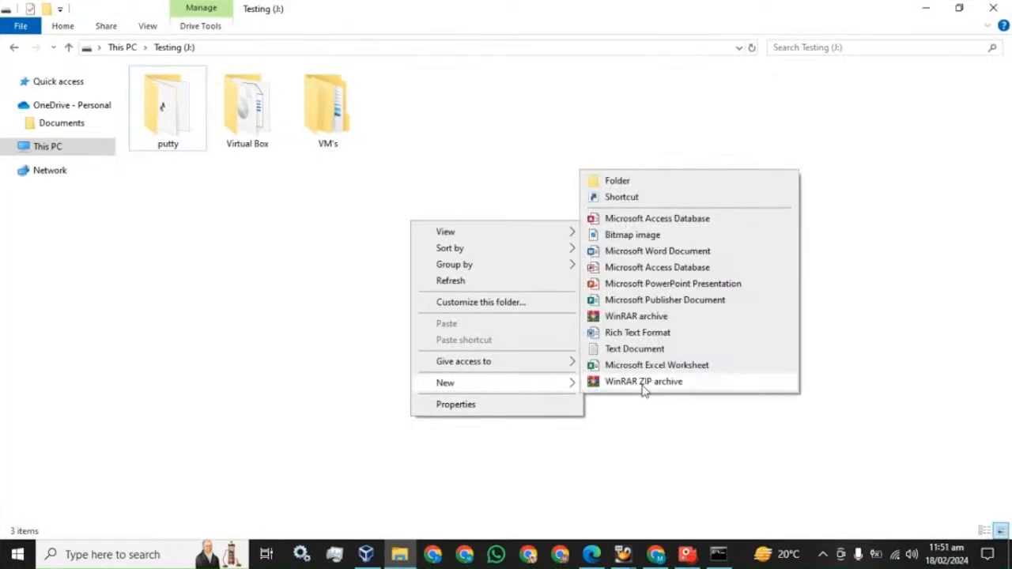
click(617, 181)
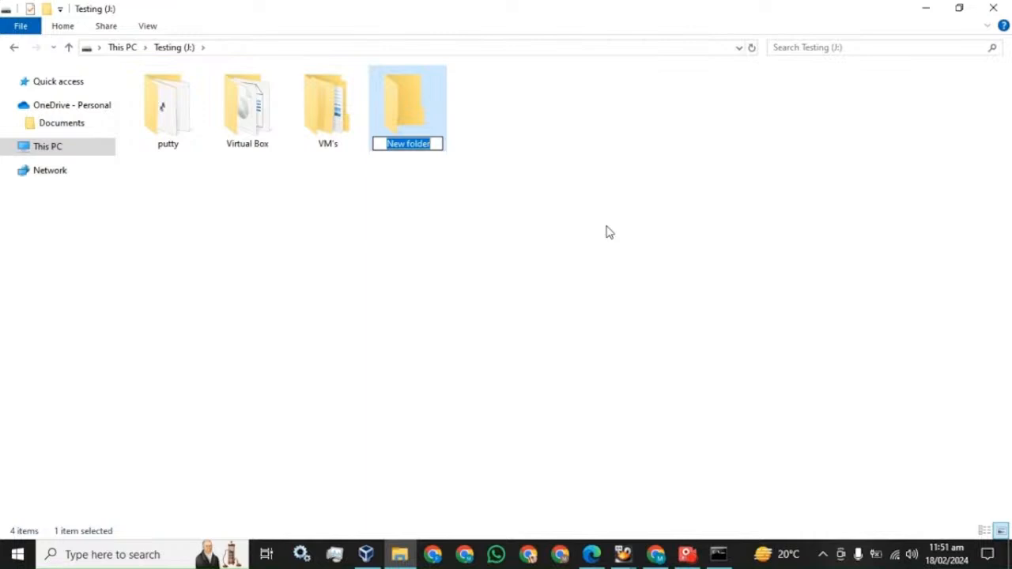
text(snapshot)
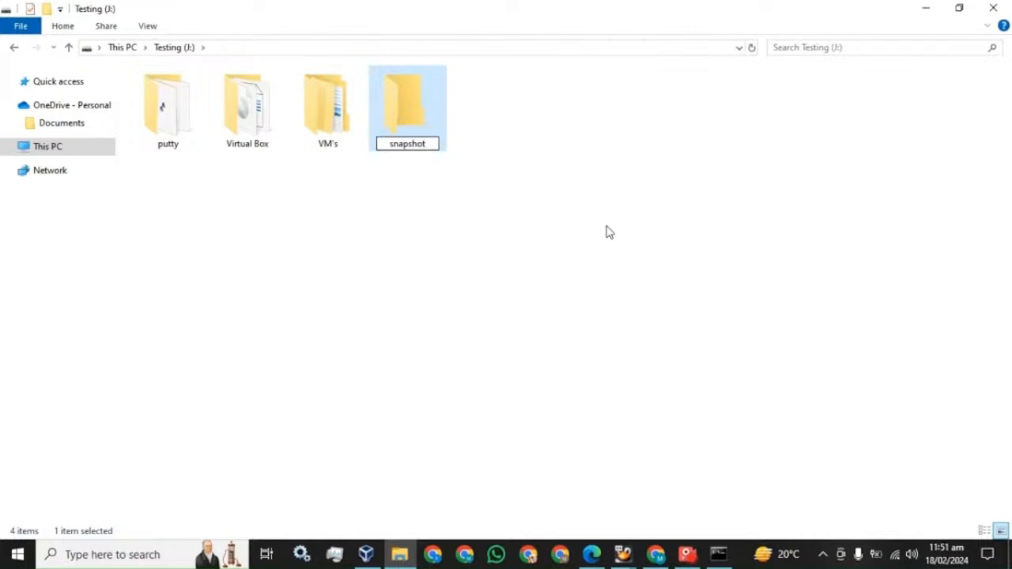
key(Return)
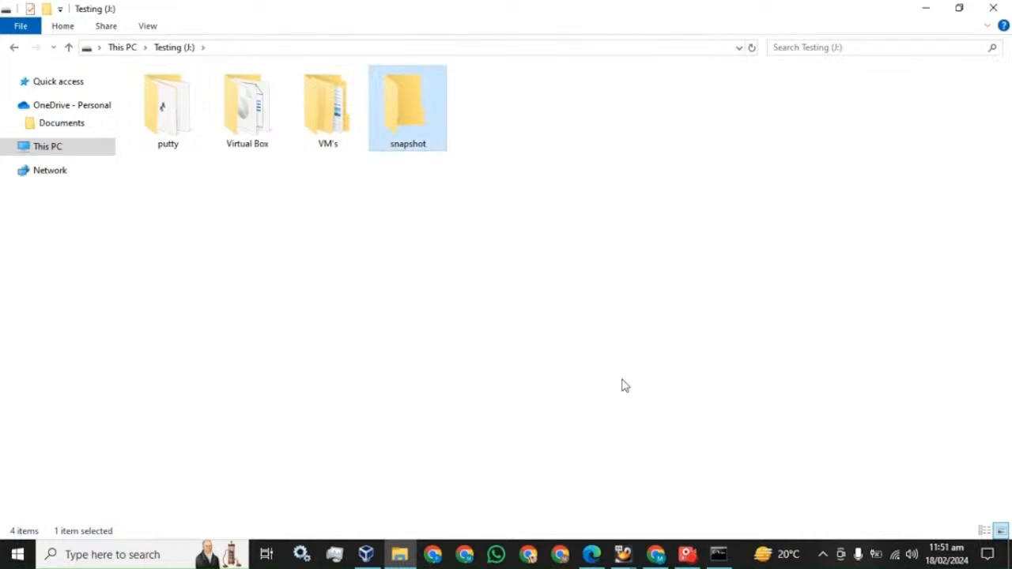
Scroll the PDF guide to the folder-sharing page, then return to the Testing drive
click(594, 553)
scroll(484, 356, down, 10)
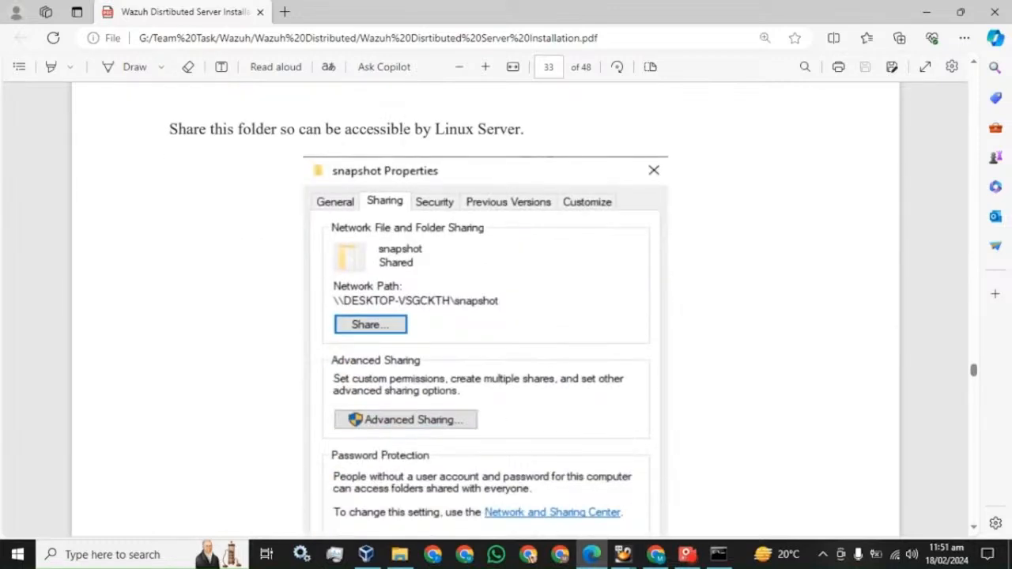
click(400, 555)
Add the other local user to the snapshot folder's sharing list with Read/Write permission
right_click(403, 113)
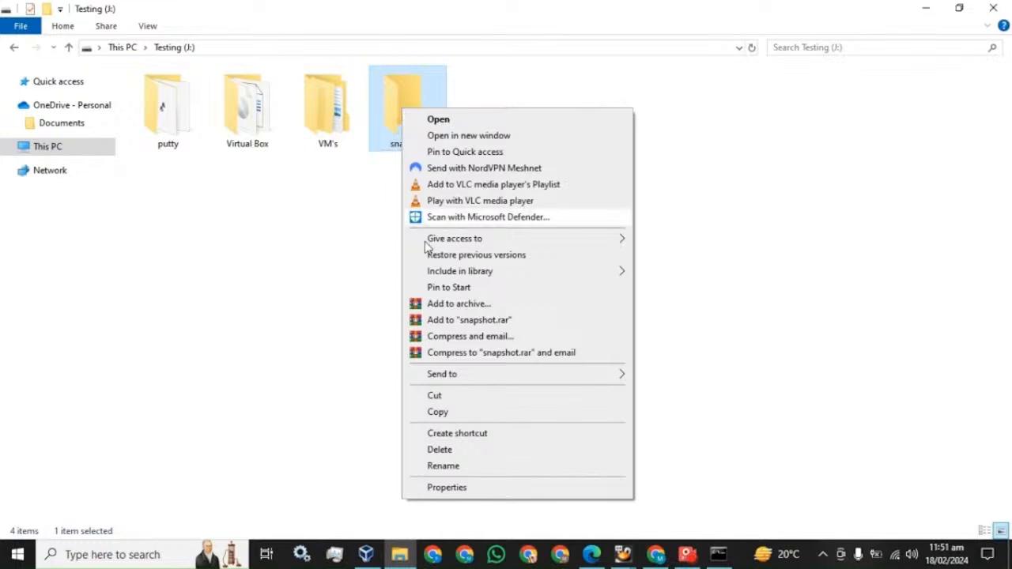
click(440, 487)
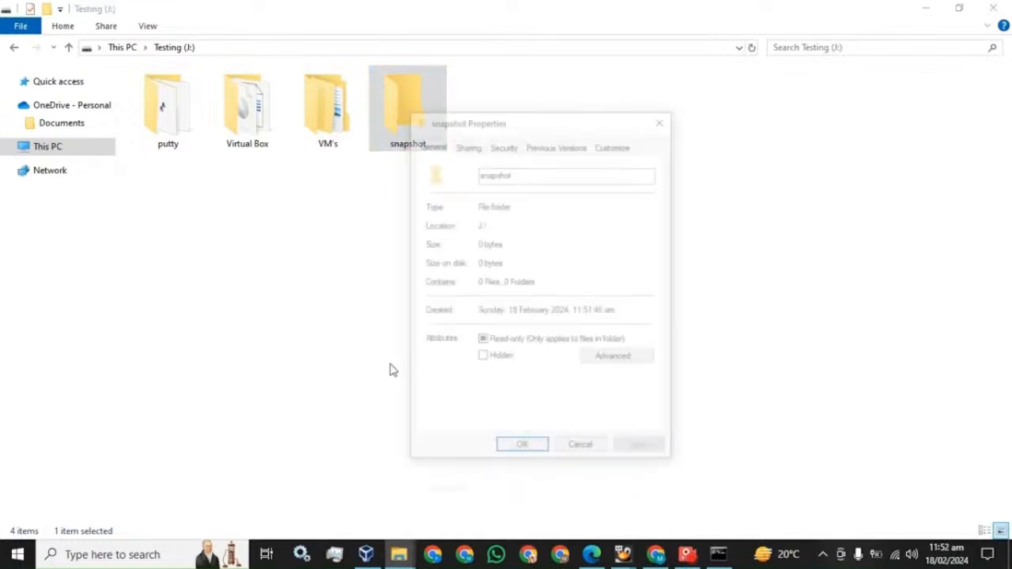
click(469, 145)
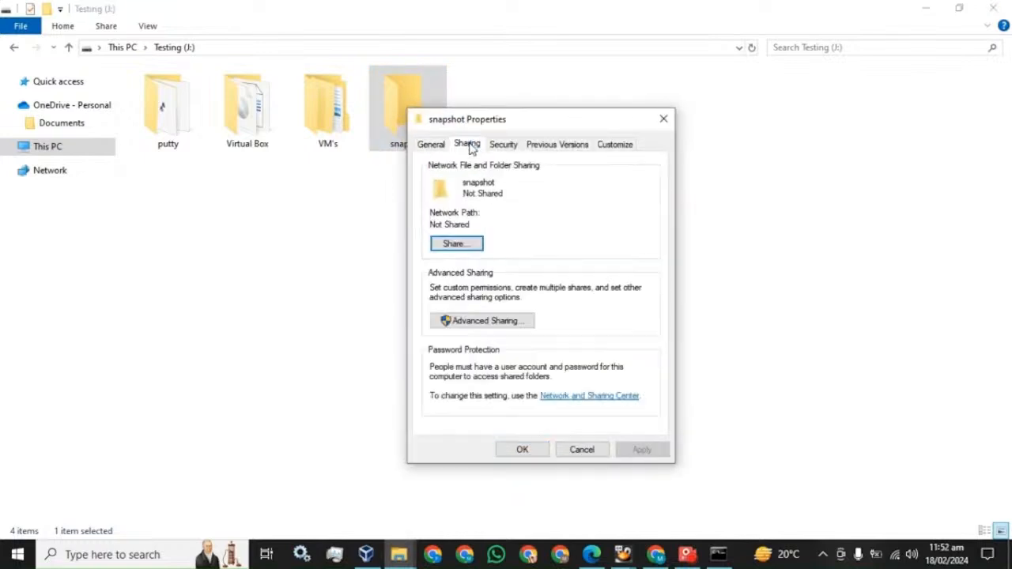
click(456, 245)
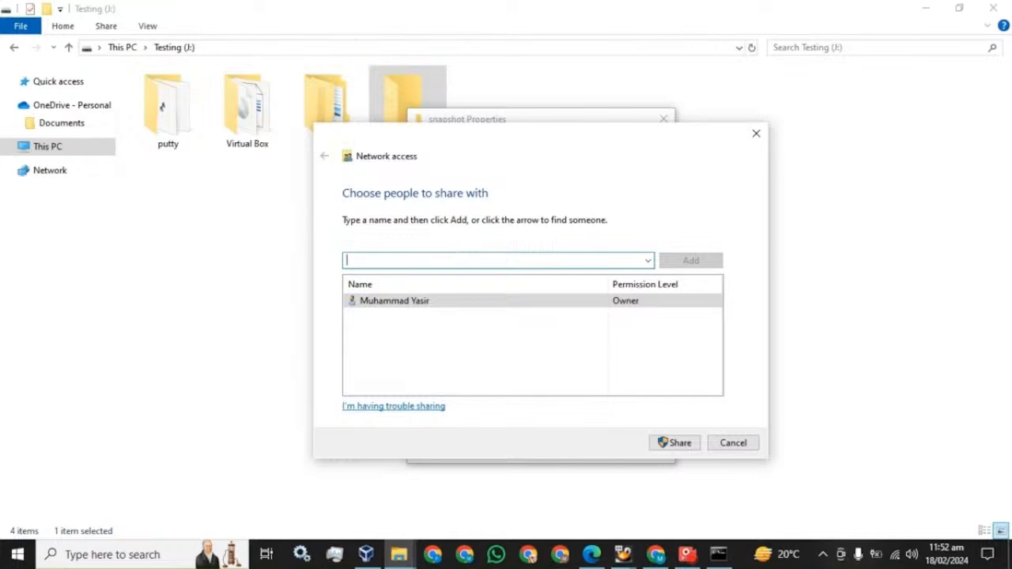
click(648, 260)
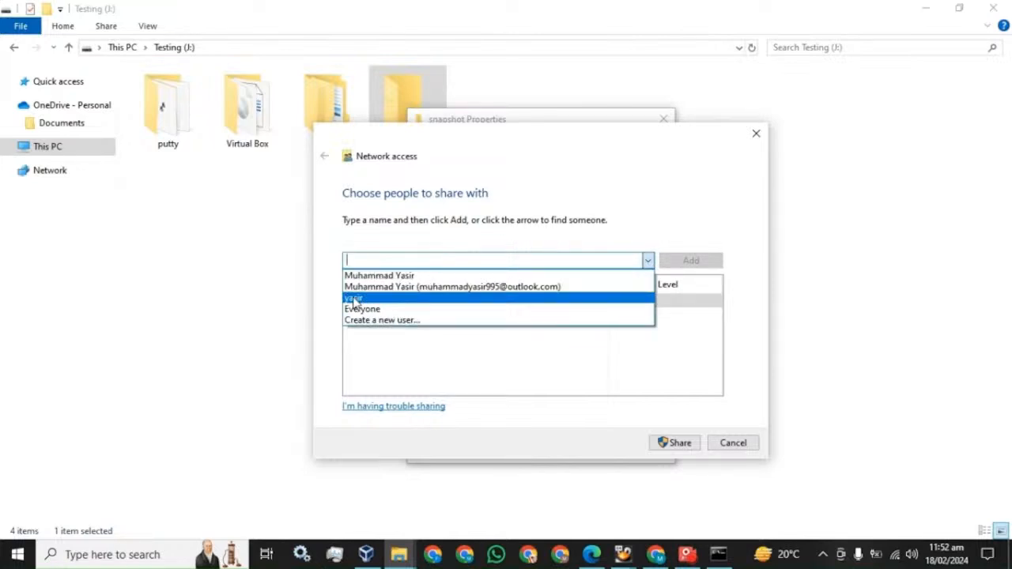
click(354, 299)
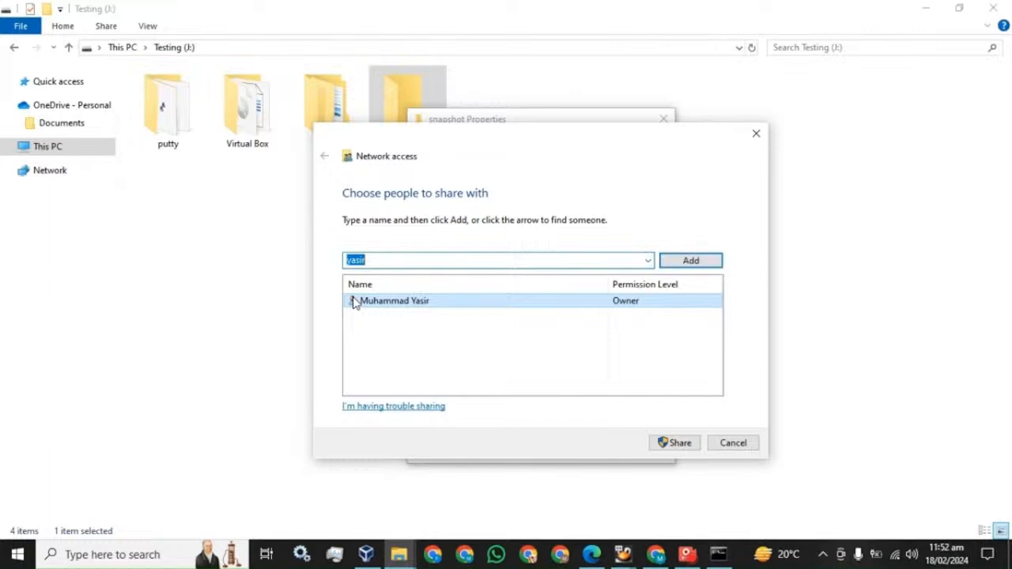
click(700, 264)
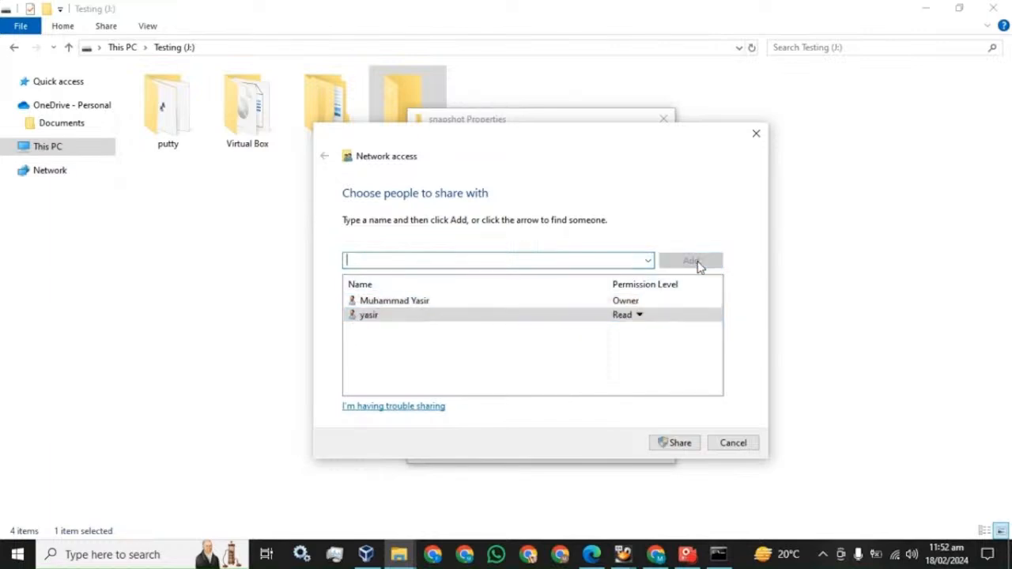
click(641, 316)
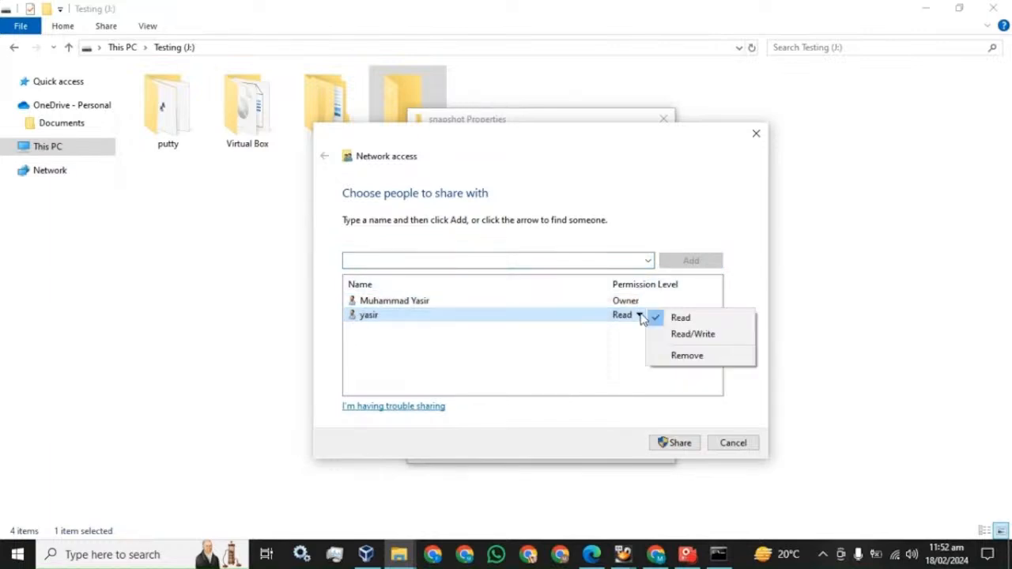
click(685, 334)
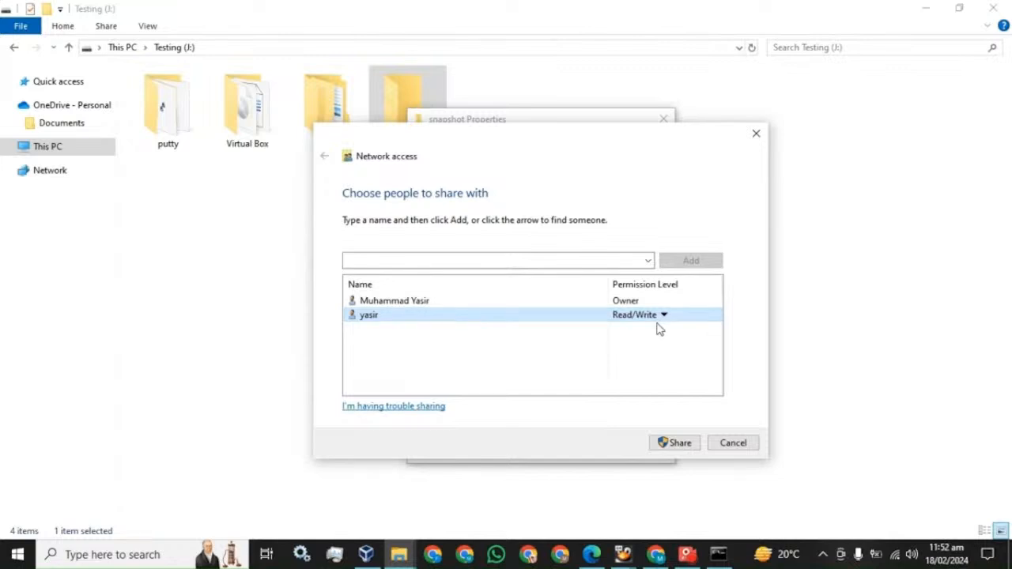
Share the folder, then close the sharing confirmation and the Properties window
click(672, 443)
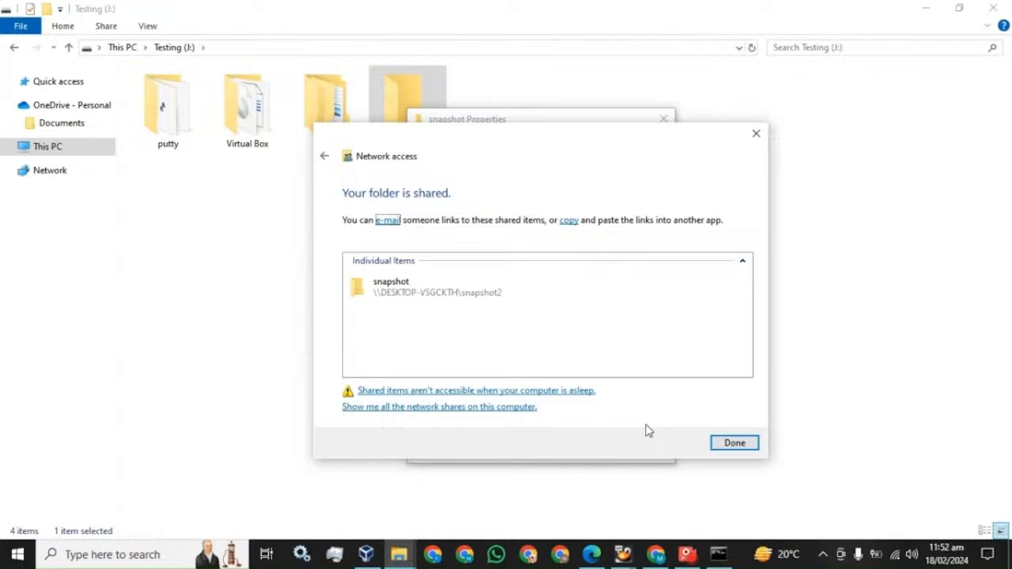
click(503, 299)
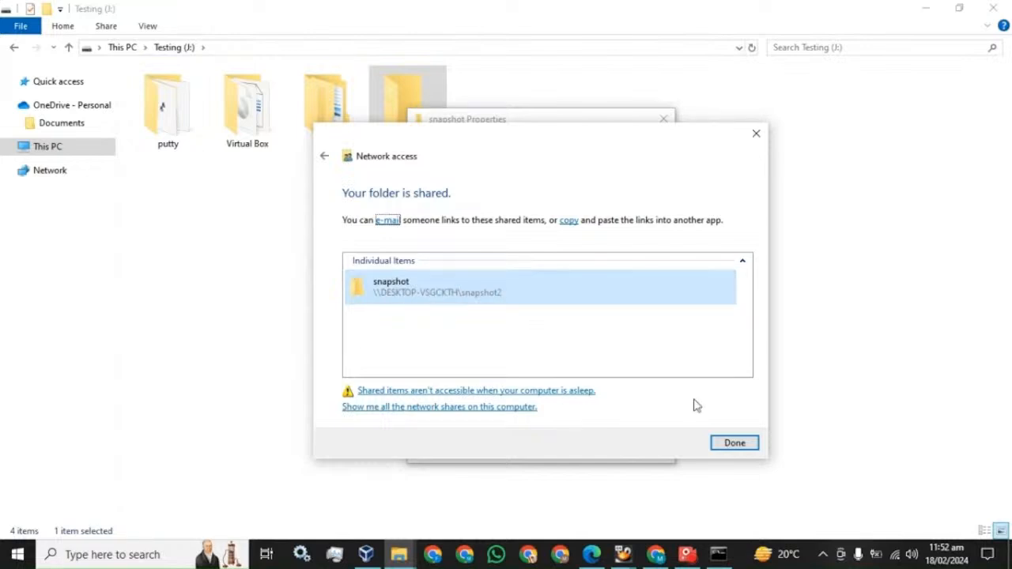
click(734, 443)
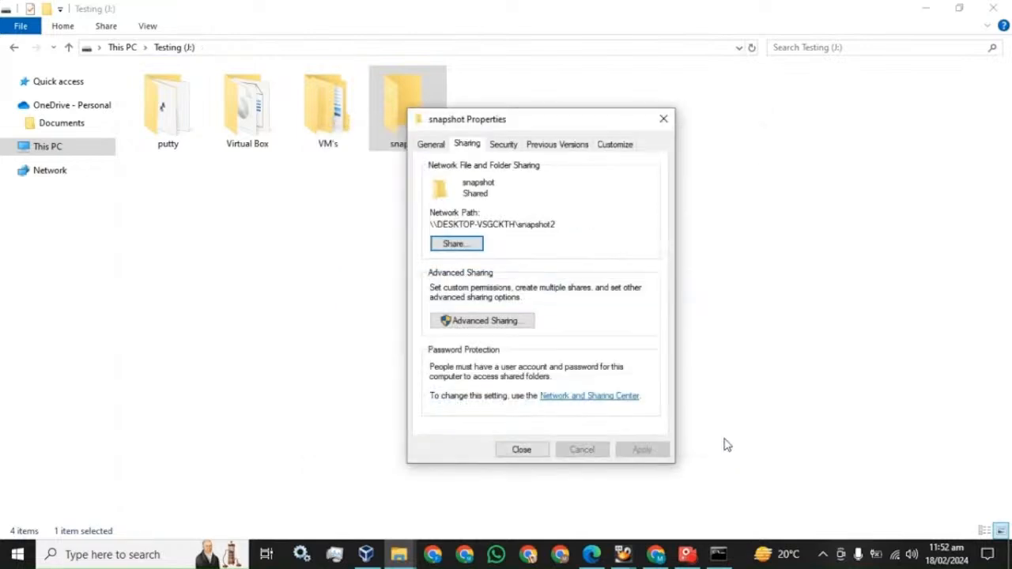
click(520, 450)
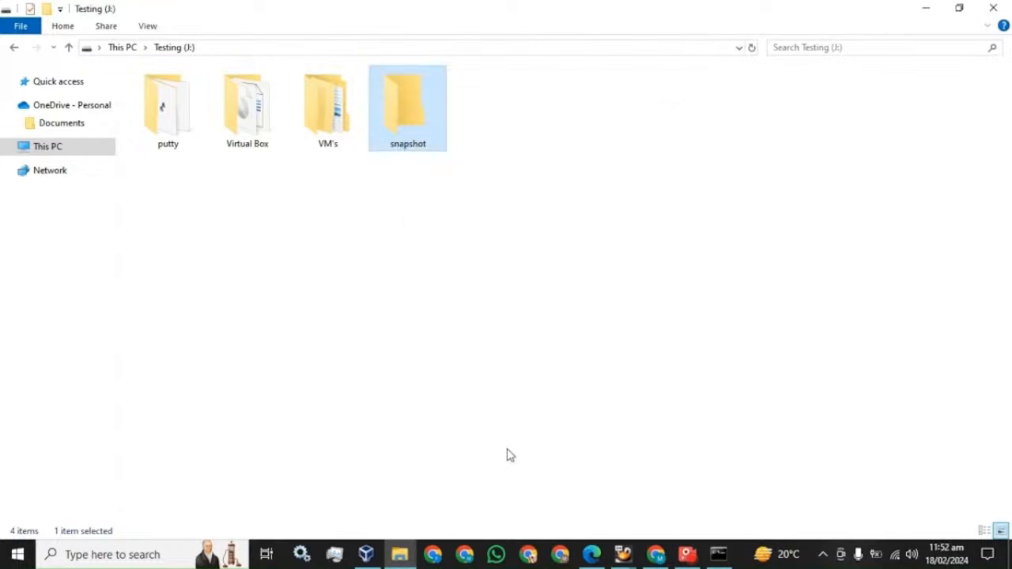
Rename the snapshot folder to snapshot2
right_click(421, 131)
click(468, 480)
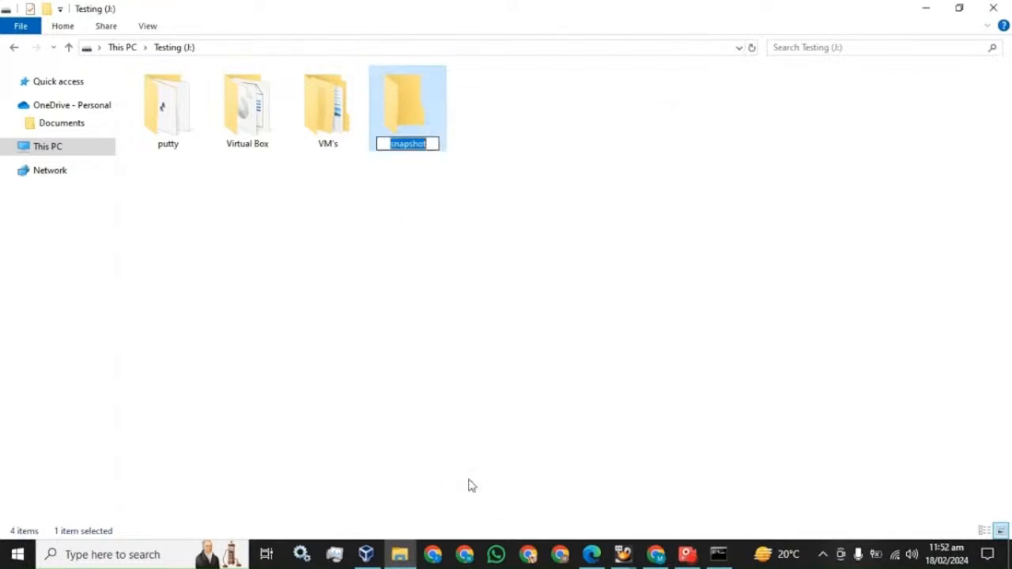
key(End)
text(2)
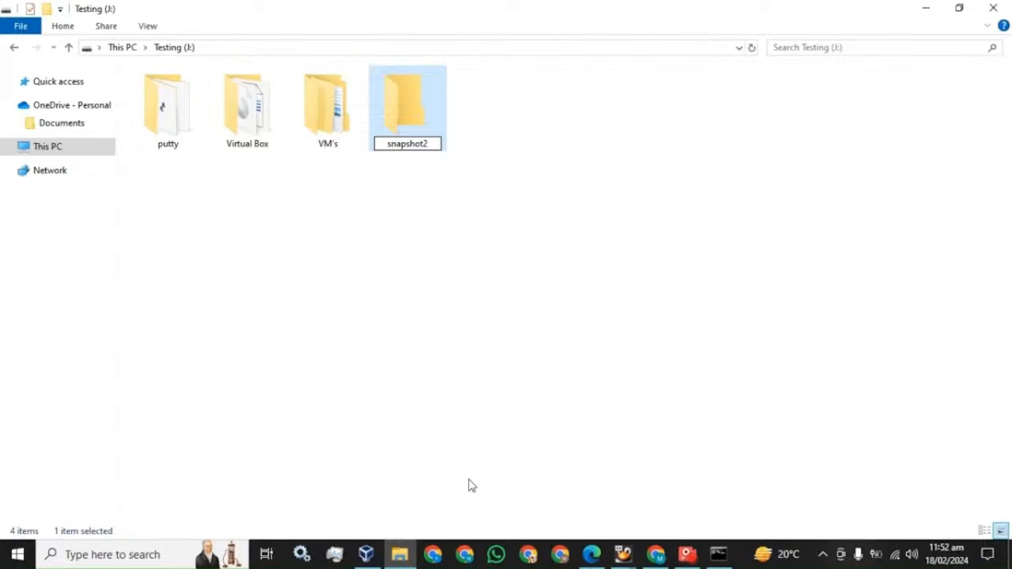
key(Return)
Share snapshot2 with the other local user at Read/Write and close its Properties
right_click(415, 82)
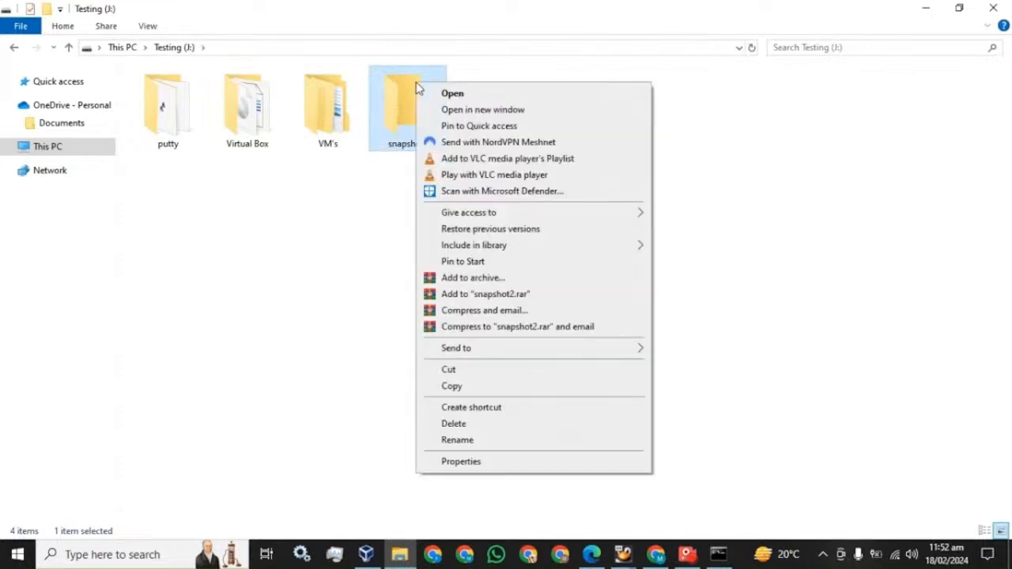
click(446, 465)
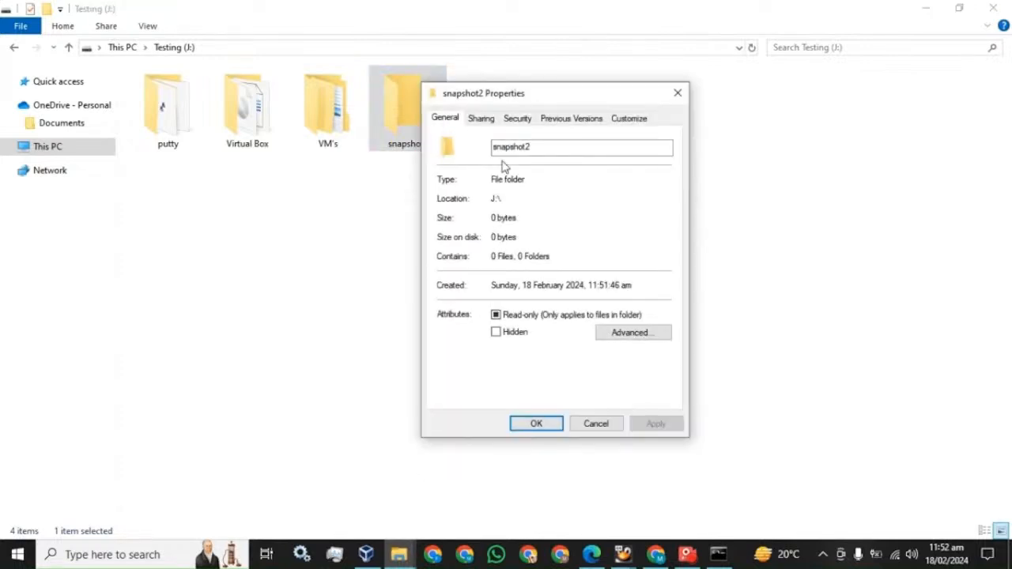
click(484, 118)
click(482, 225)
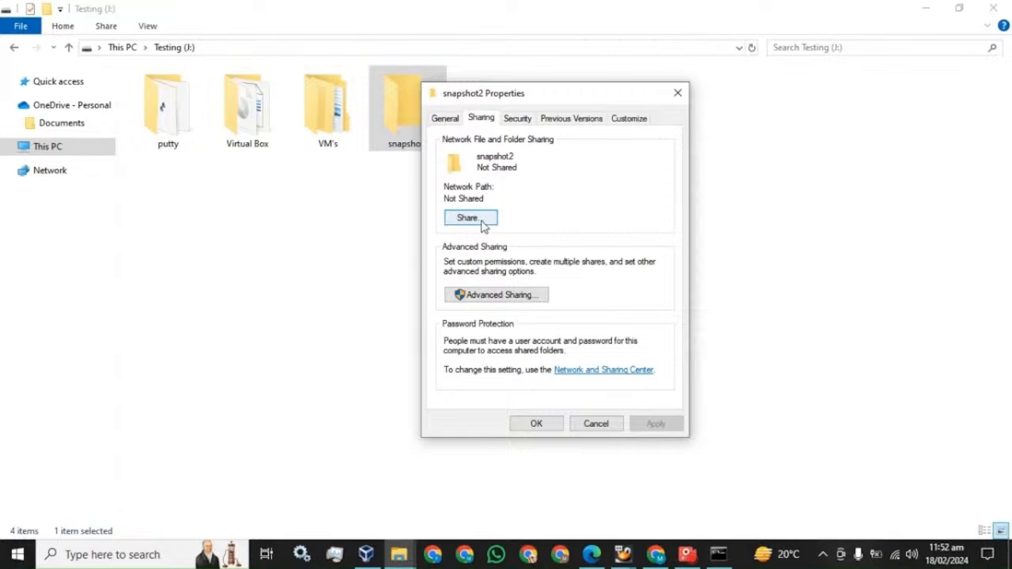
click(662, 234)
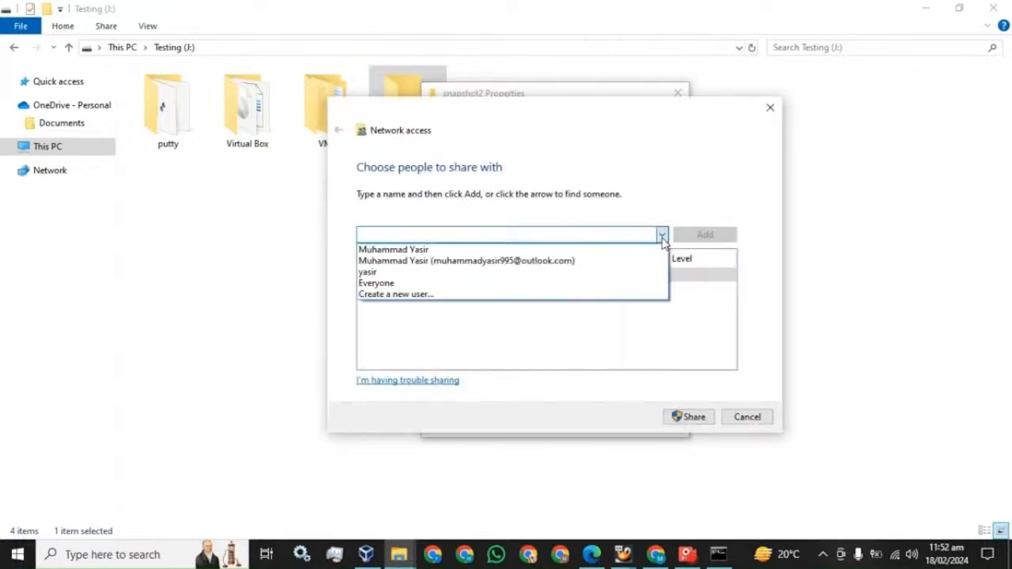
click(427, 272)
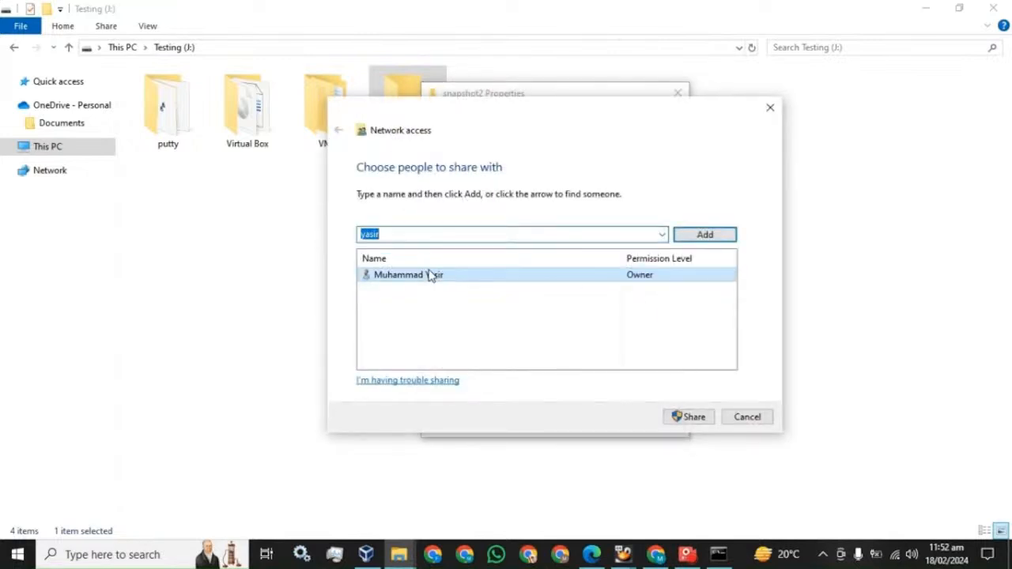
click(710, 235)
click(652, 290)
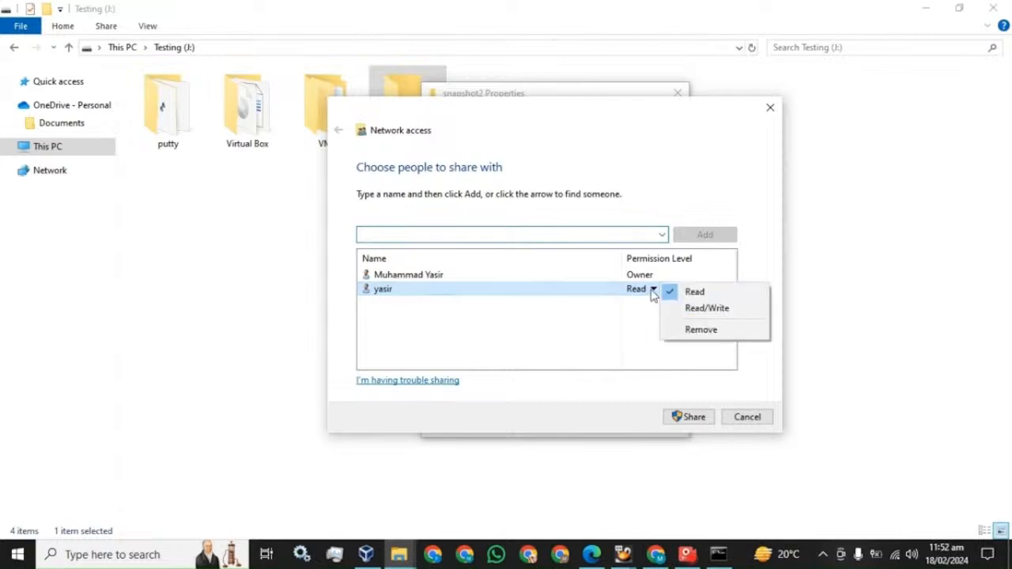
click(682, 309)
click(699, 419)
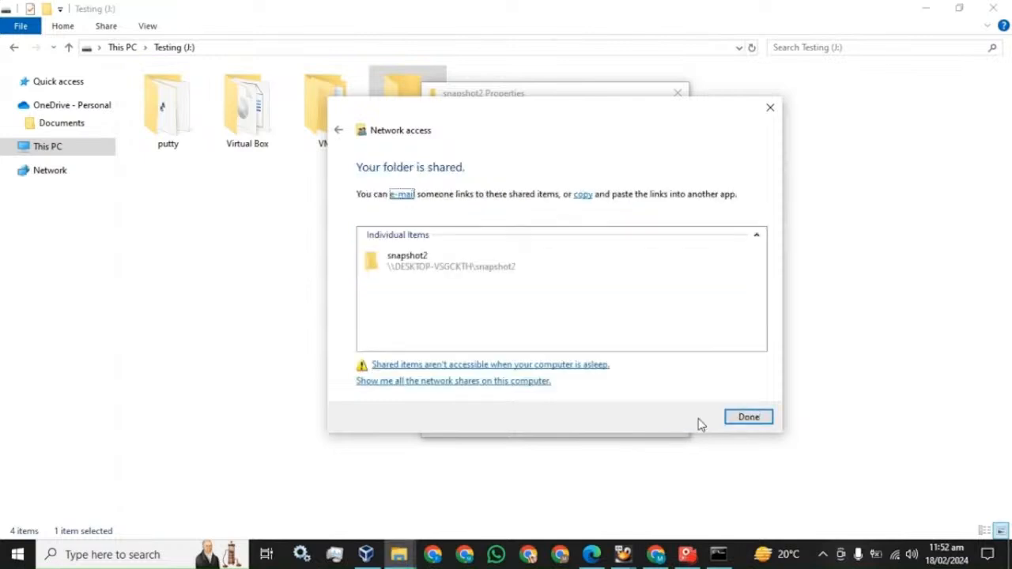
click(750, 418)
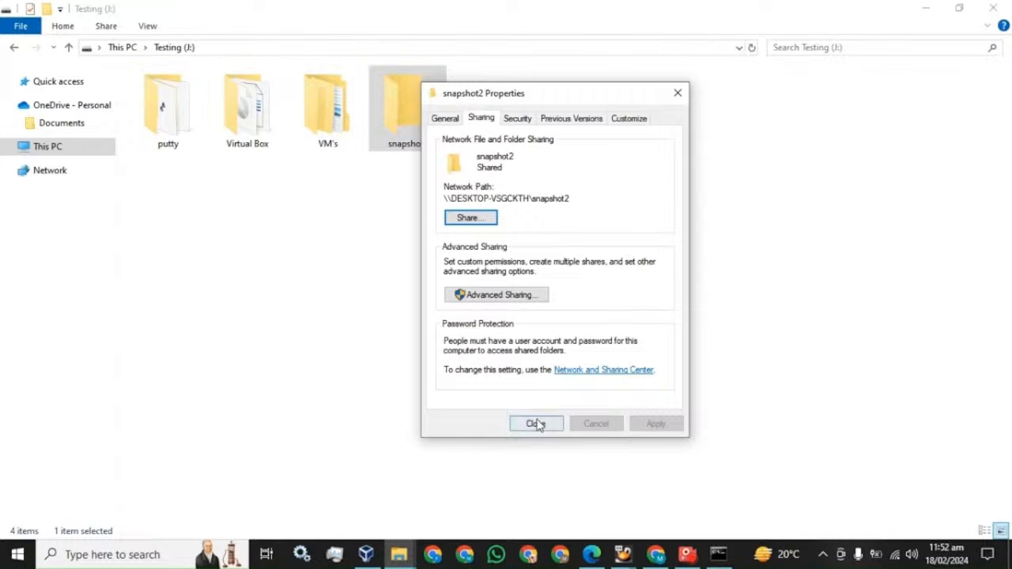
click(536, 423)
Scroll the PDF guide to the Advanced Sharing step, then return to the Testing drive
click(592, 554)
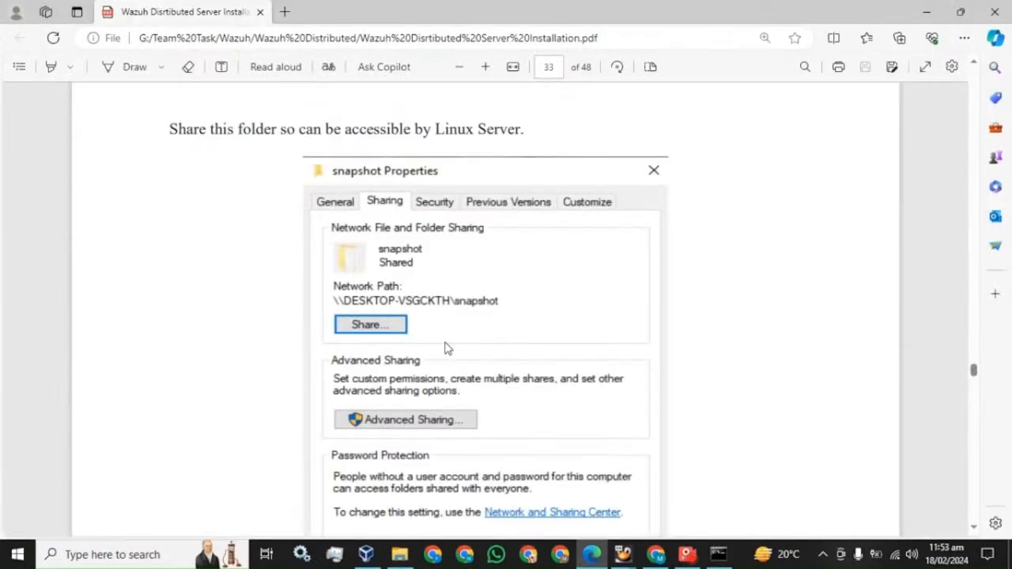
scroll(445, 345, down, 4)
scroll(393, 276, down, 2)
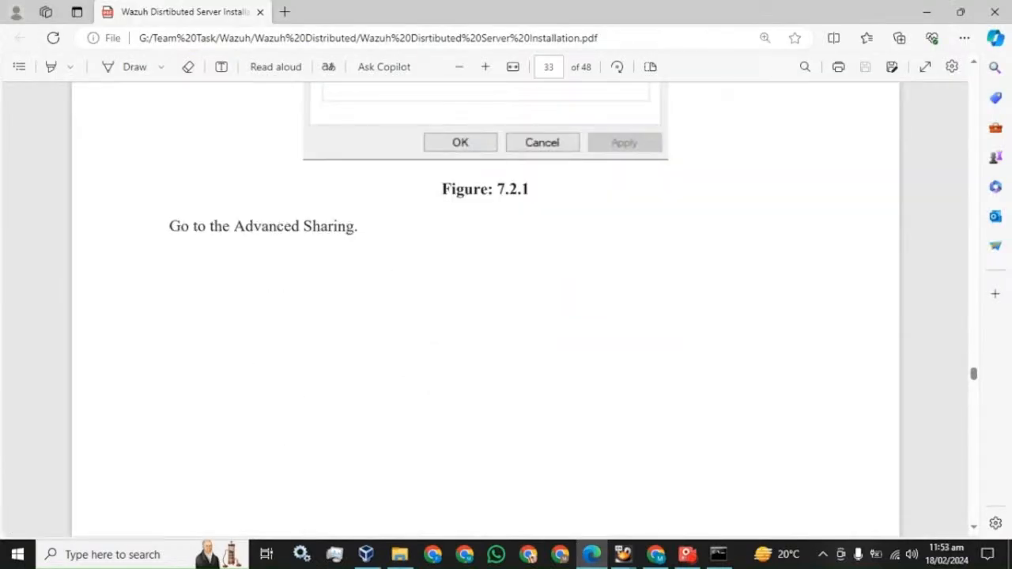
scroll(461, 215, down, 8)
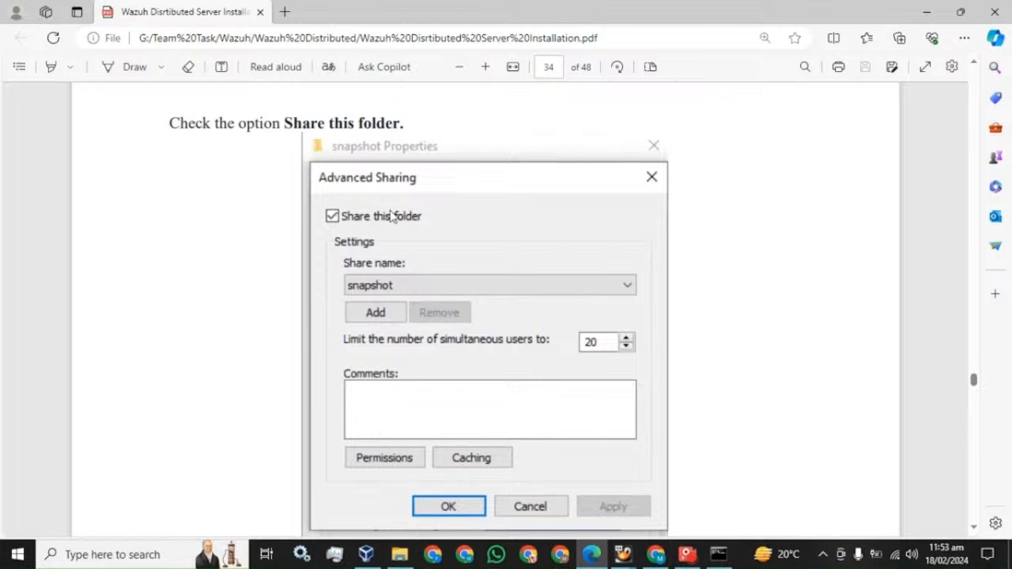
click(400, 554)
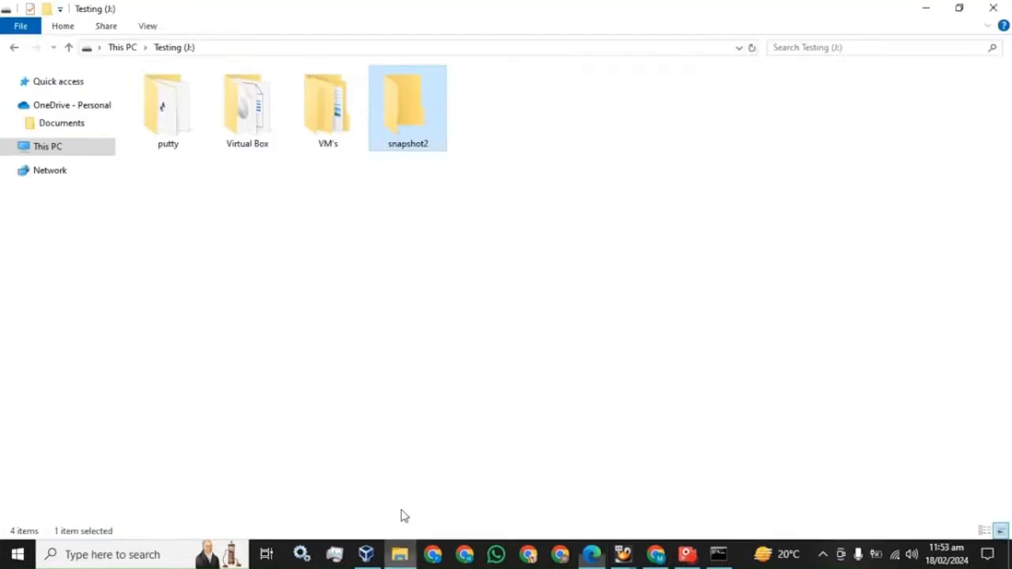
Open the Advanced Sharing settings from snapshot2's Properties Sharing tab
right_click(396, 125)
click(466, 499)
click(463, 156)
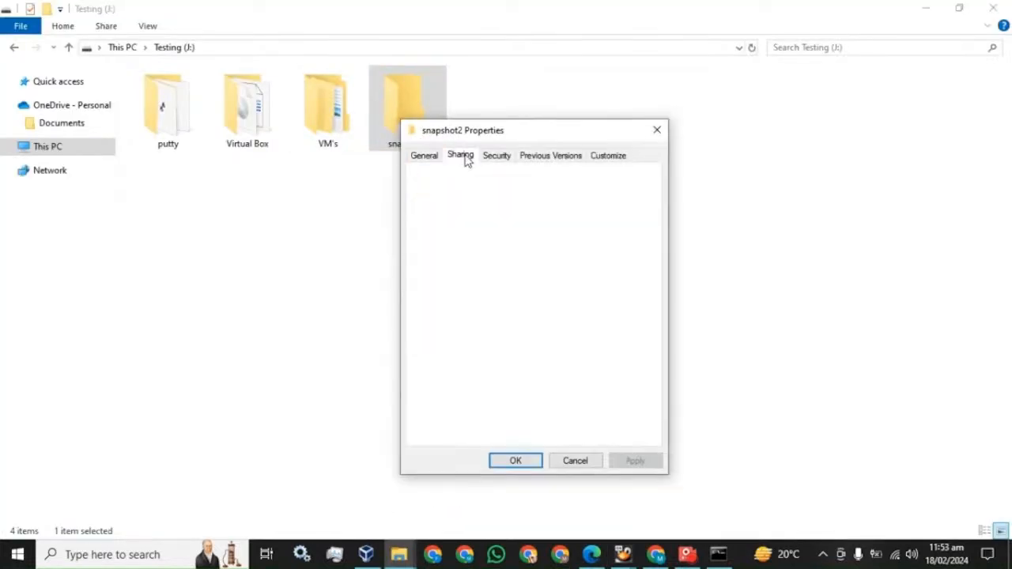
click(478, 332)
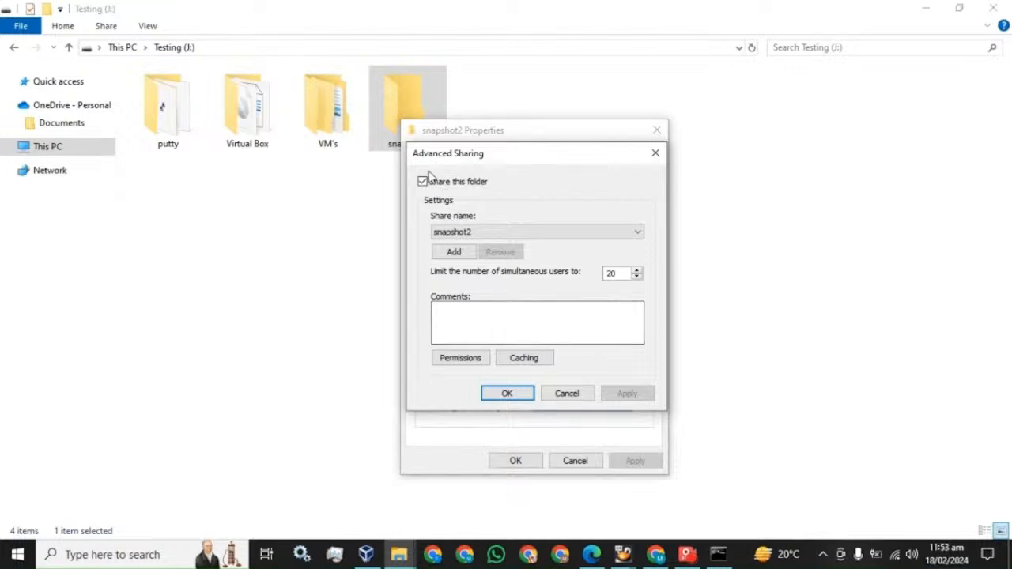
Check the next step in the PDF guide, then return to snapshot2's Advanced Sharing dialog
click(592, 554)
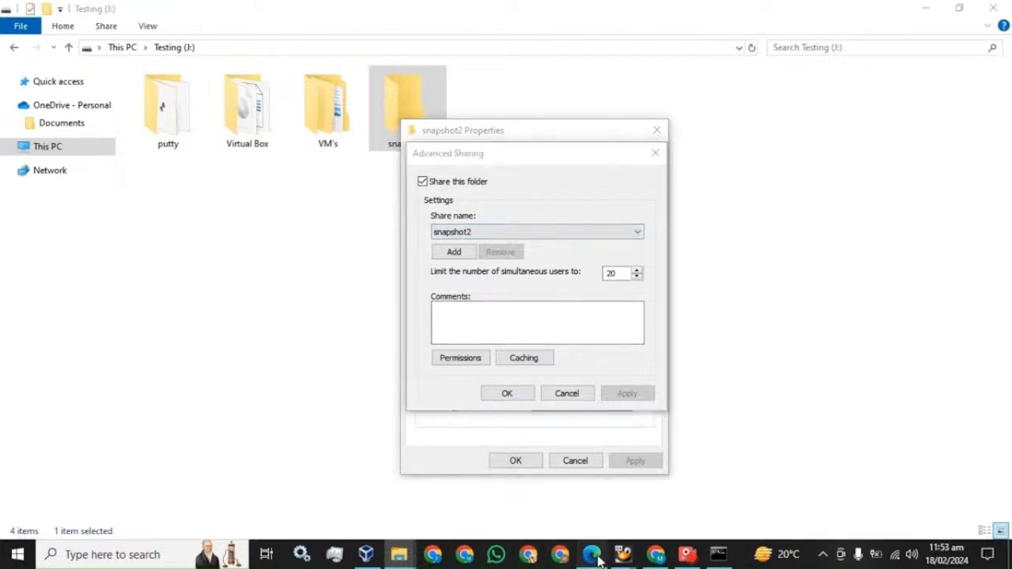
scroll(388, 343, down, 5)
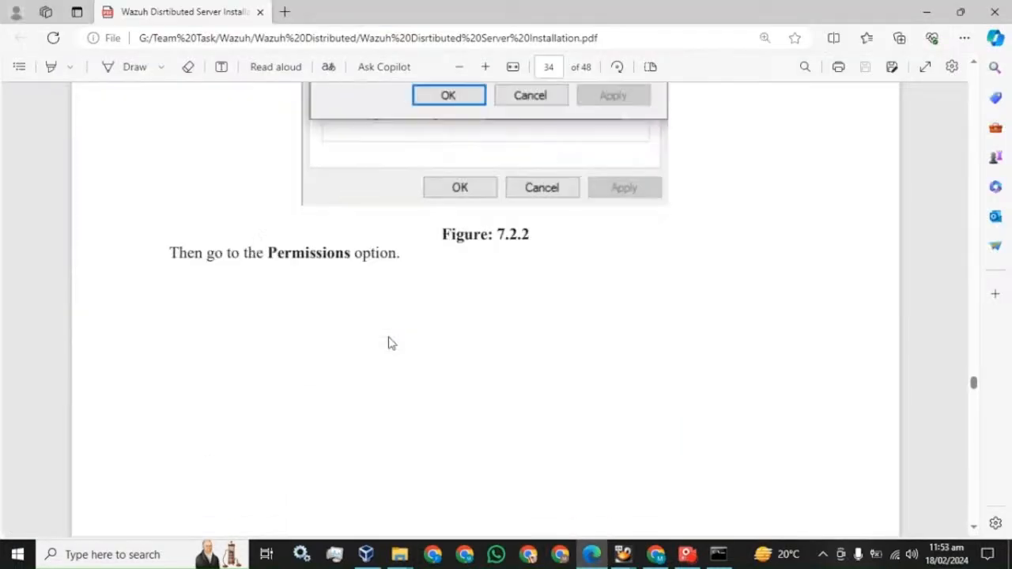
scroll(412, 257, up, 3)
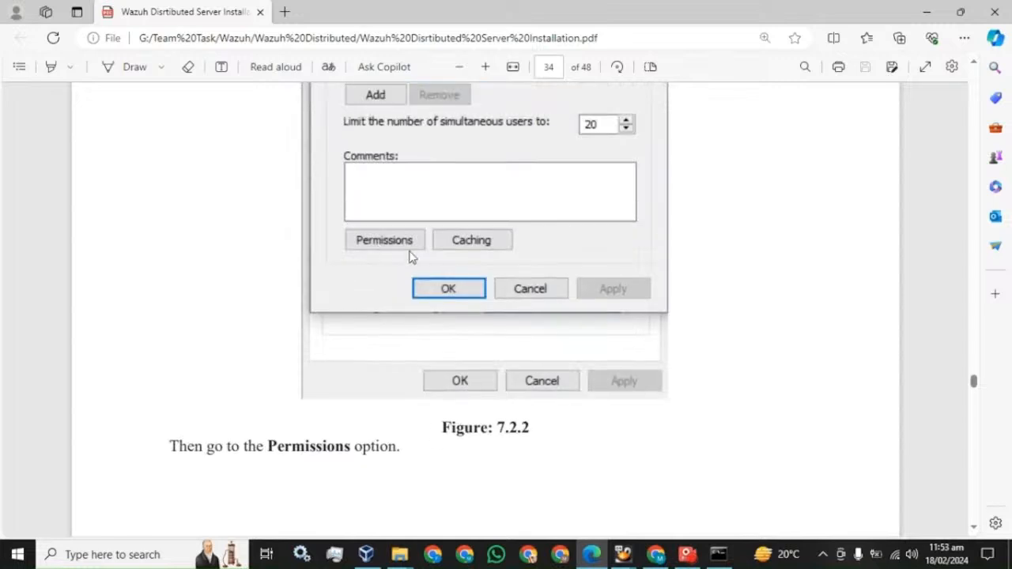
click(399, 554)
click(489, 502)
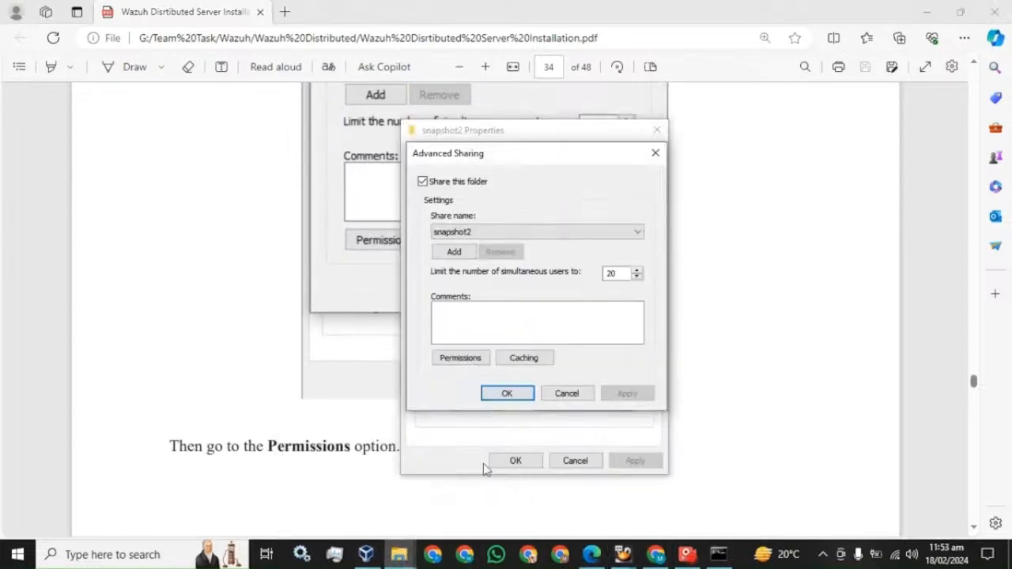
Open snapshot2's share permissions and review the guide's permission instructions
click(459, 360)
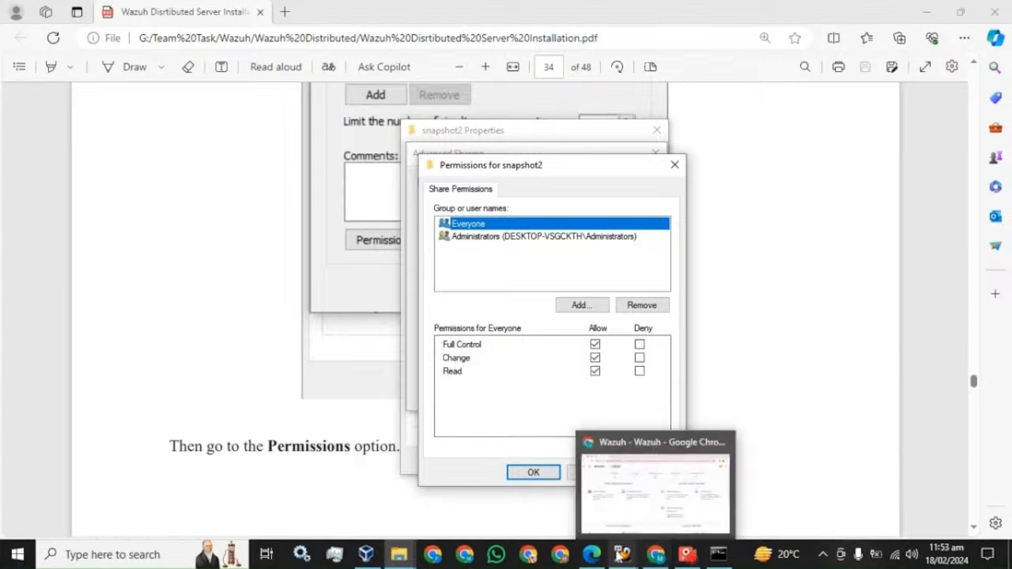
click(457, 459)
scroll(409, 391, down, 5)
scroll(413, 391, down, 5)
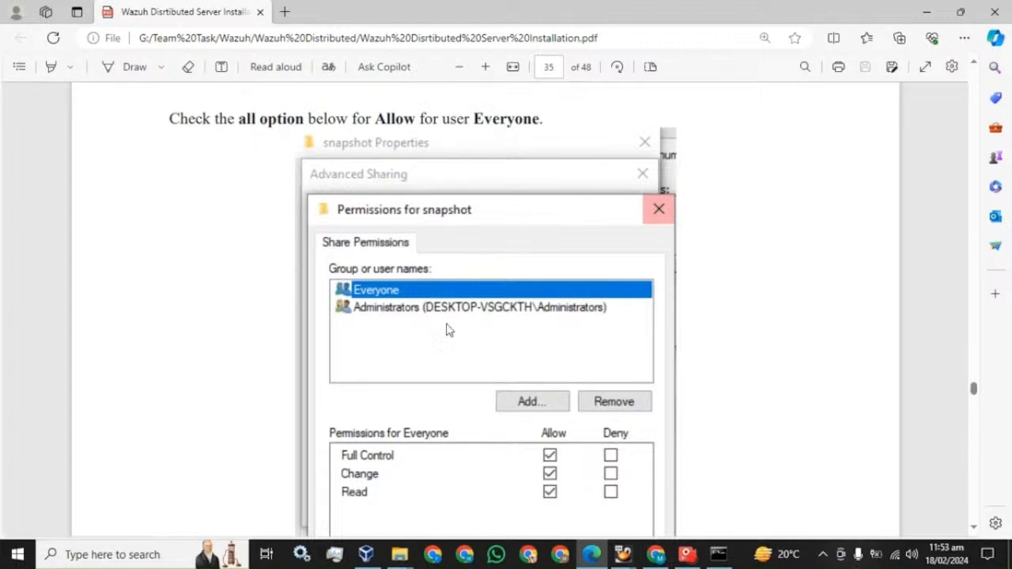
scroll(446, 330, down, 10)
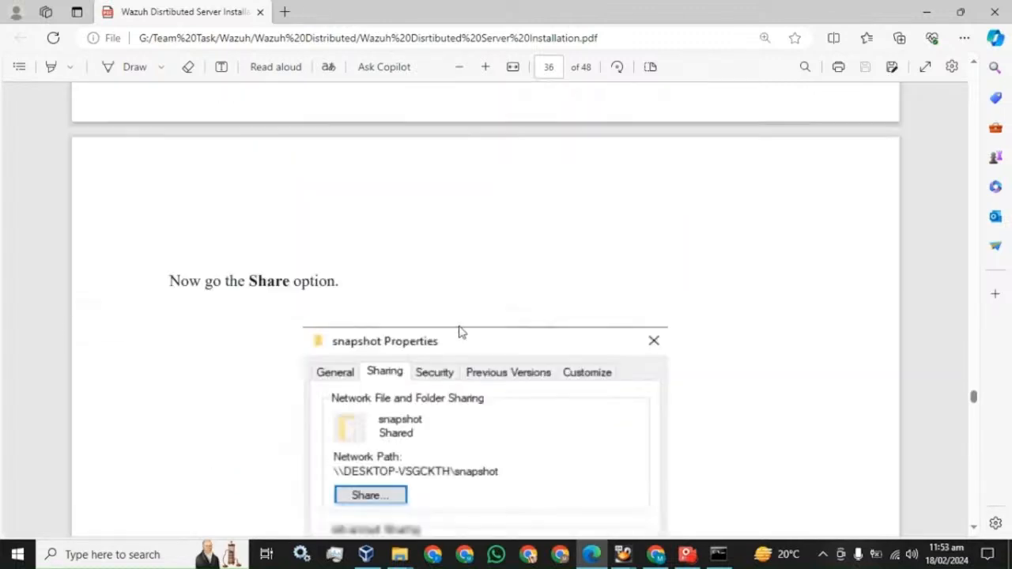
scroll(461, 333, down, 2)
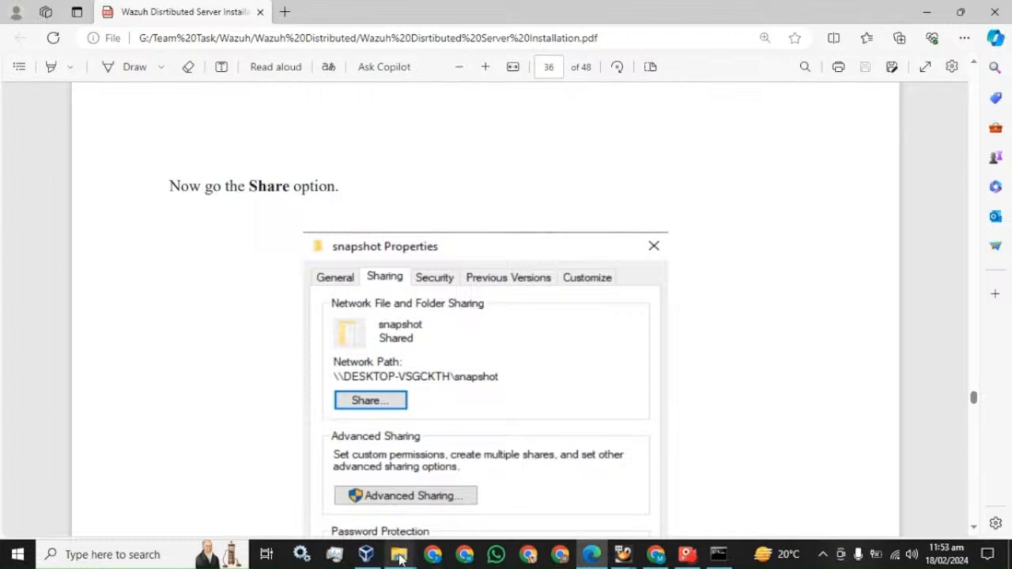
click(474, 487)
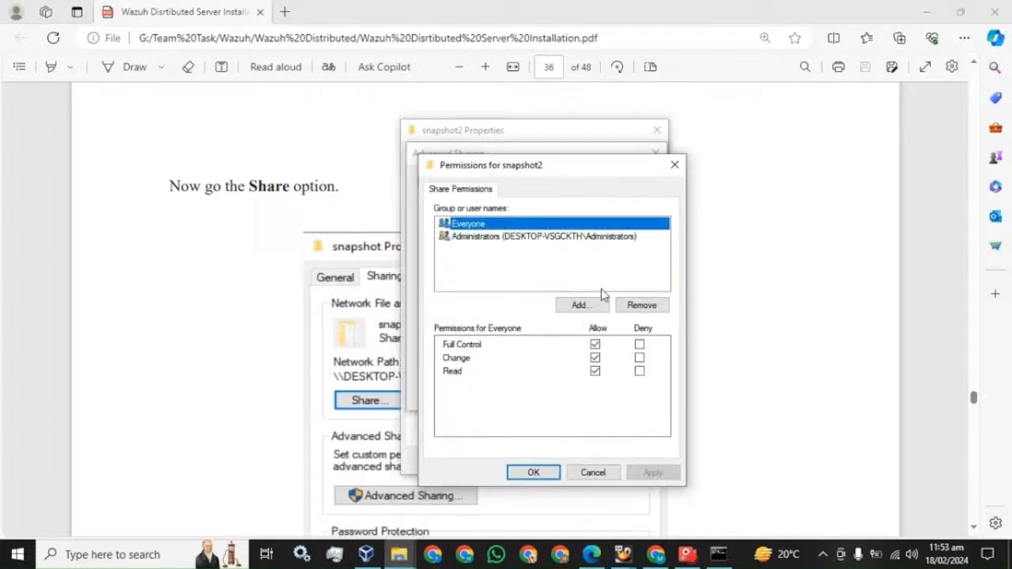
Add the local user account to the share permissions via Advanced search and Find Now
click(582, 304)
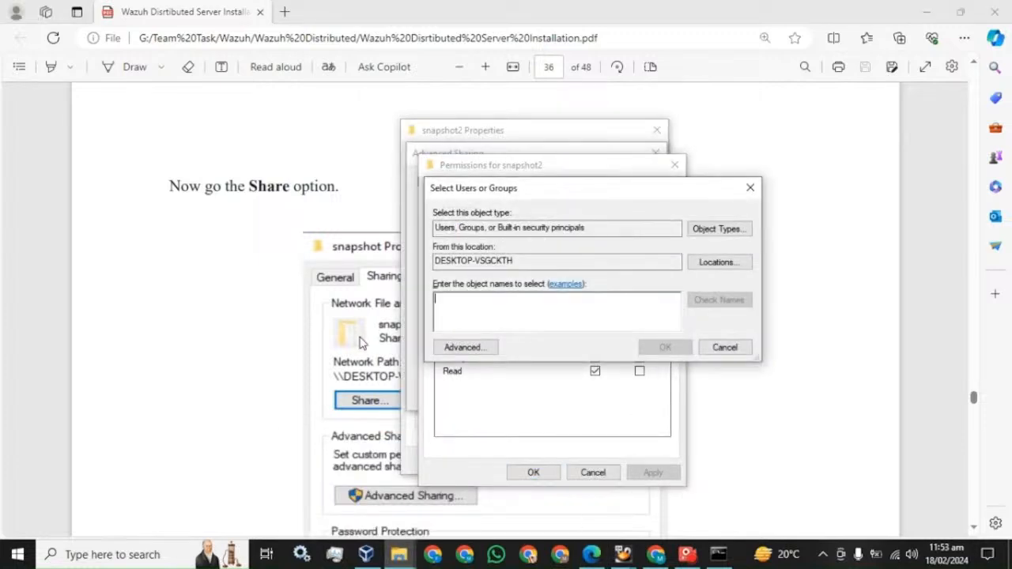
click(469, 348)
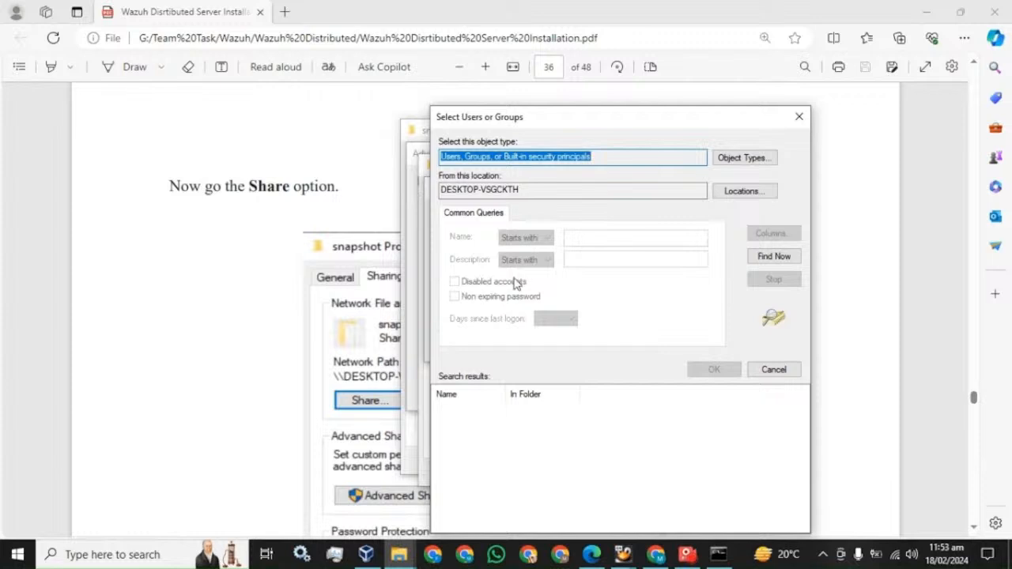
click(774, 258)
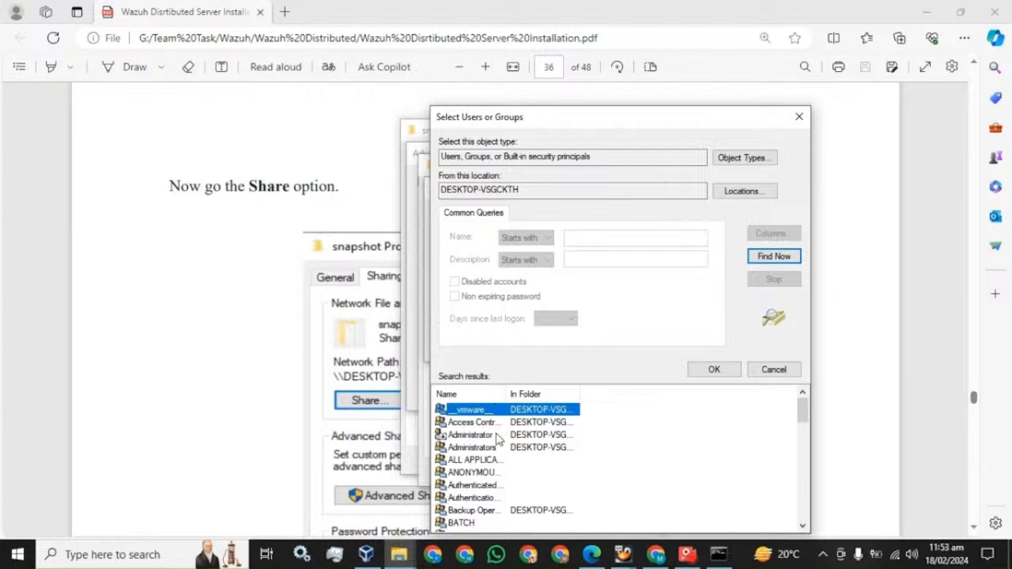
scroll(496, 436, down, 7)
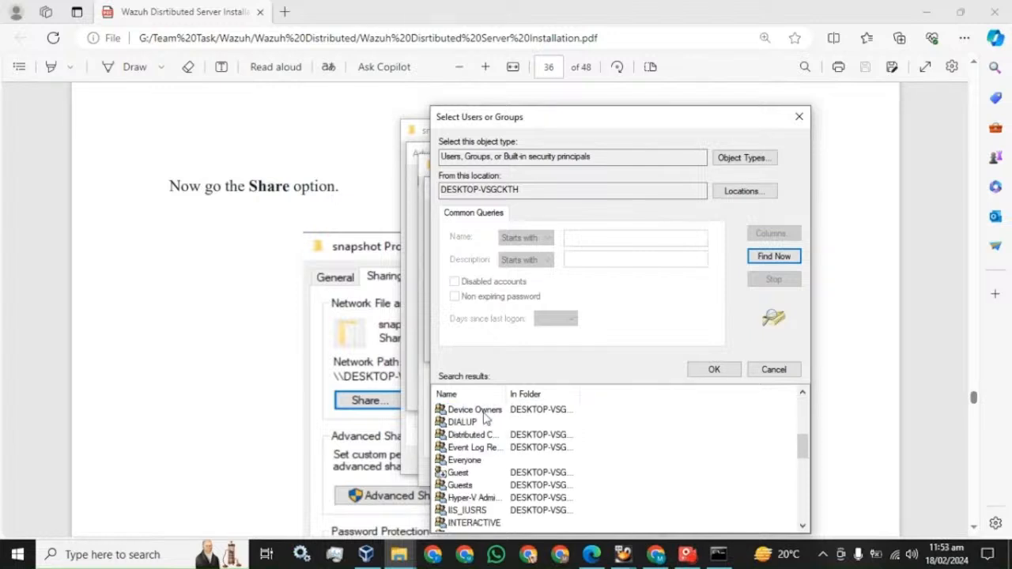
scroll(485, 419, down, 7)
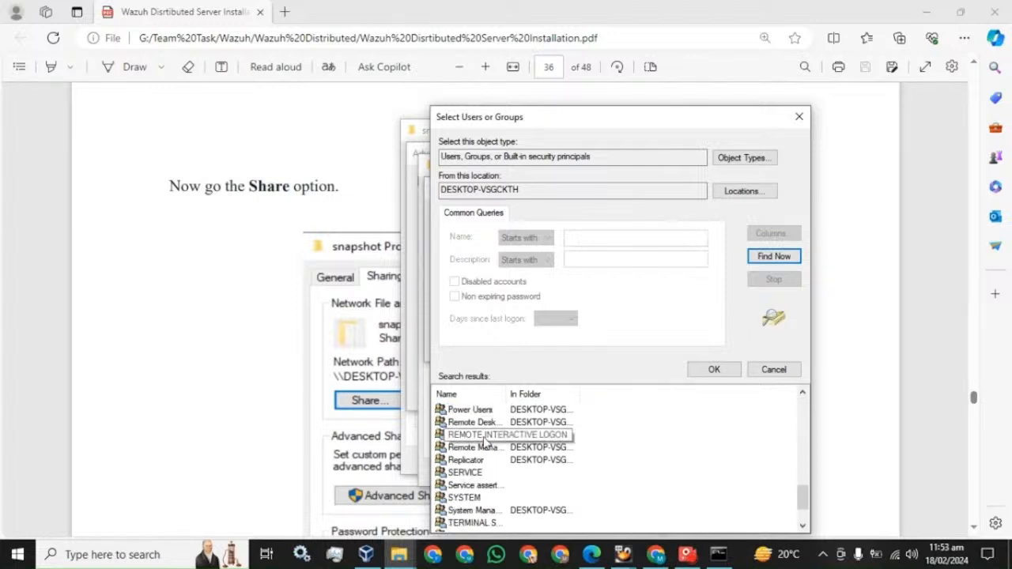
click(457, 524)
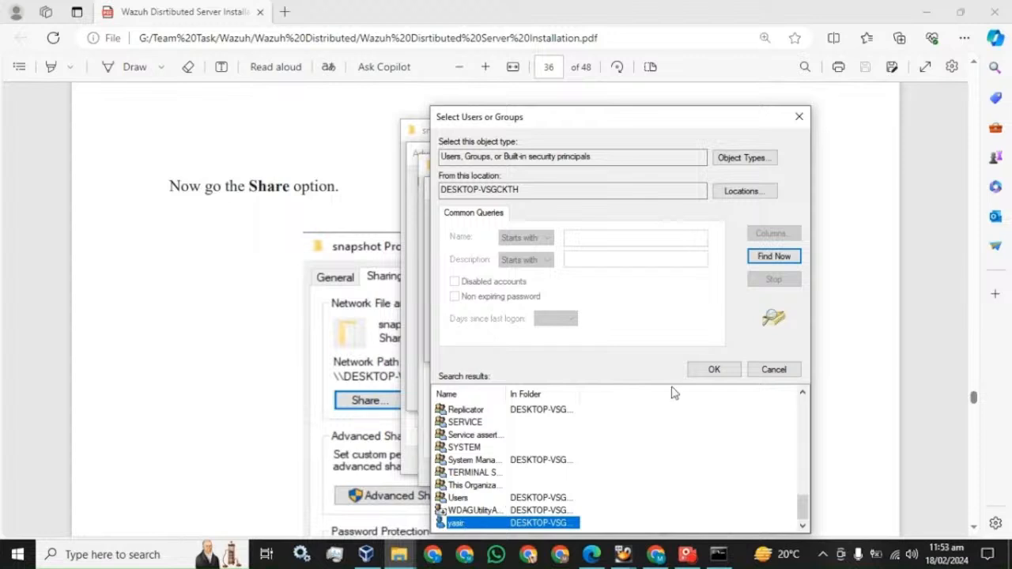
click(711, 371)
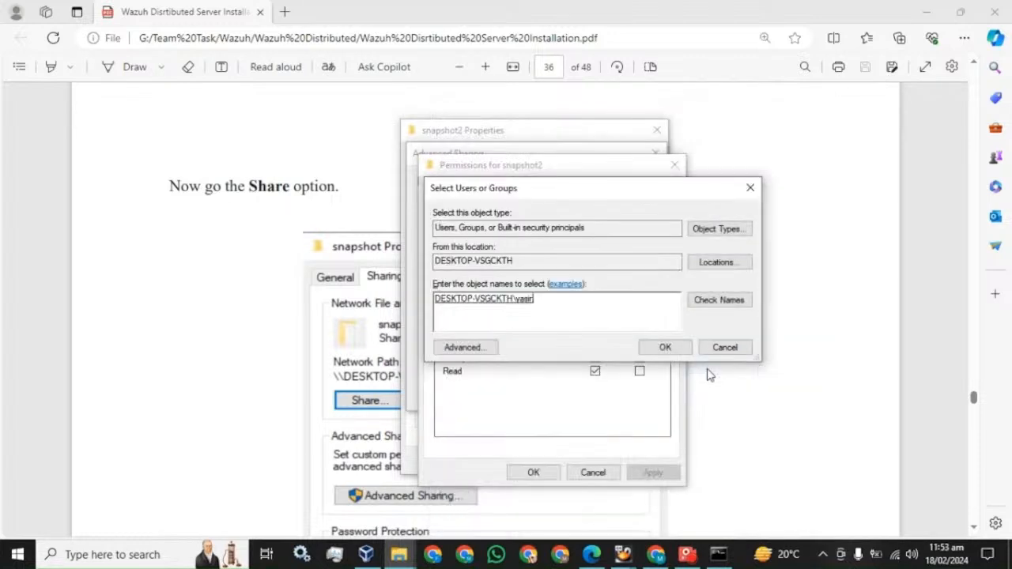
click(665, 347)
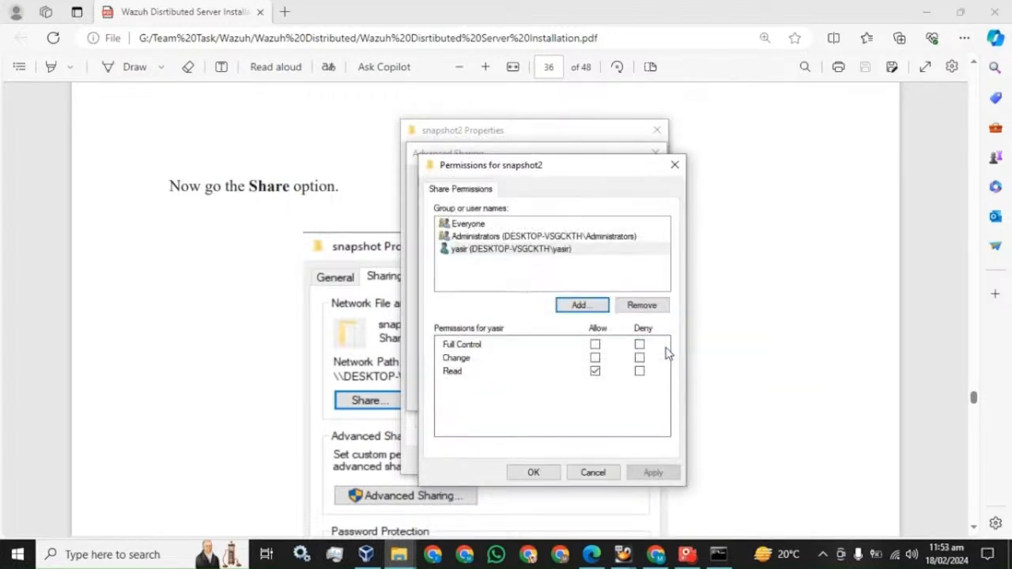
Allow Full Control for the added user, apply, and close all snapshot2 dialogs
click(492, 249)
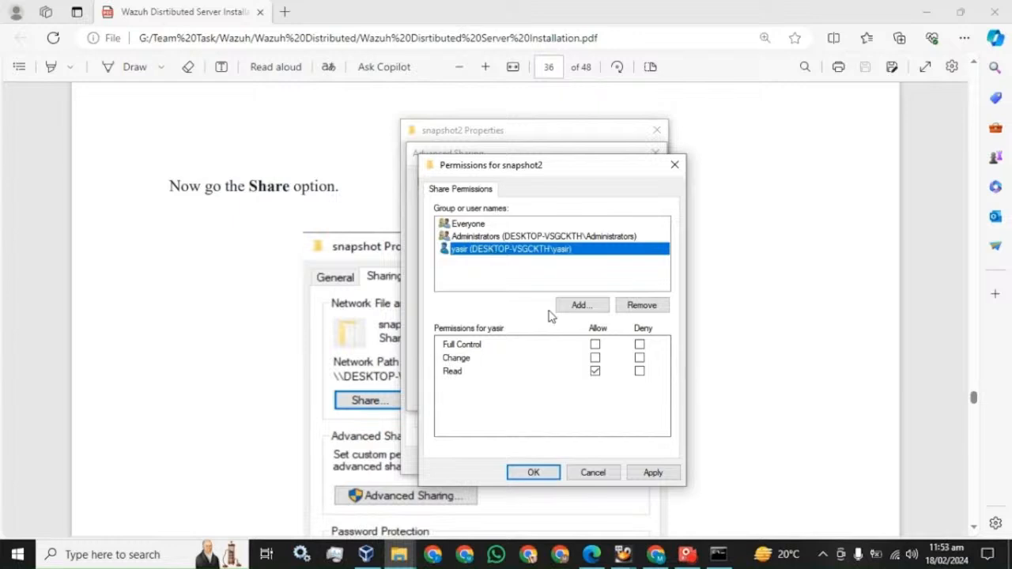
click(595, 345)
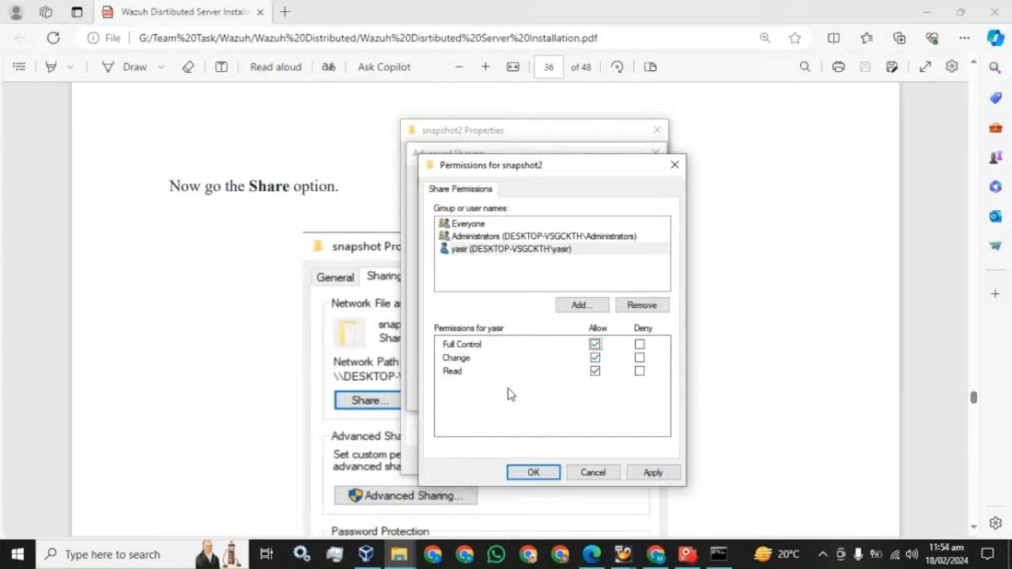
click(649, 473)
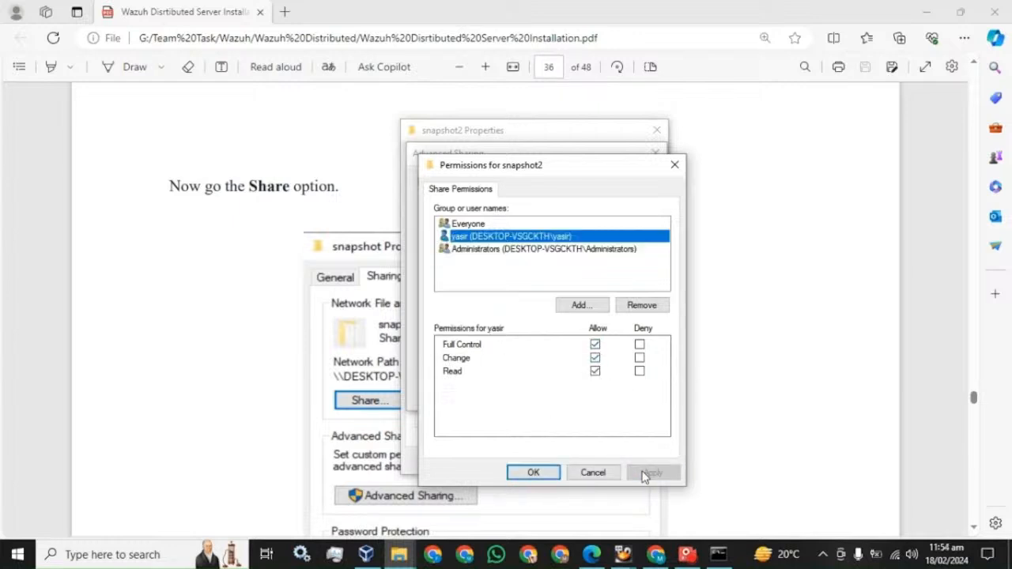
click(542, 473)
click(510, 394)
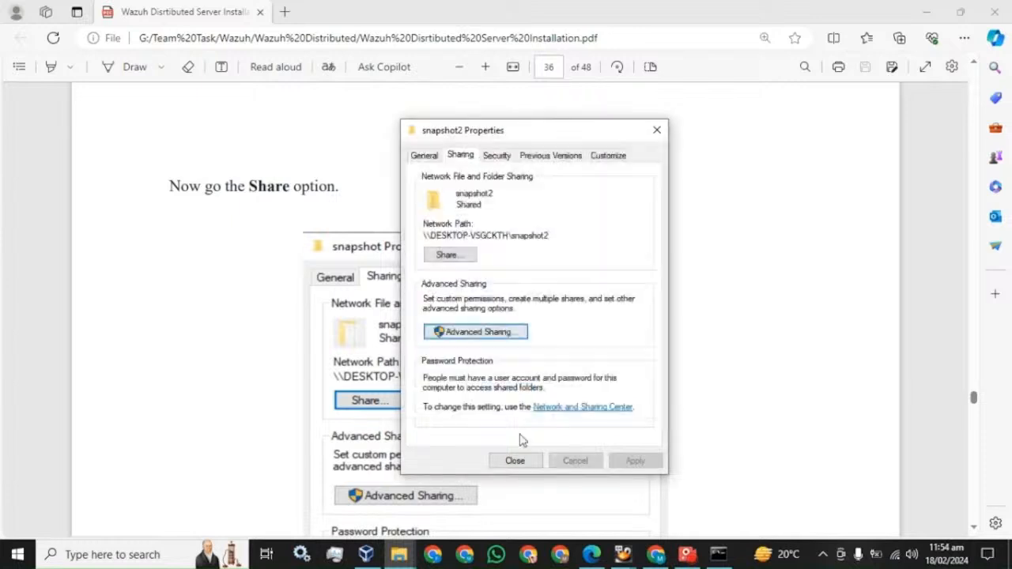
click(515, 461)
Scroll the PDF guide to section 7.3, Create Directory
scroll(501, 355, down, 10)
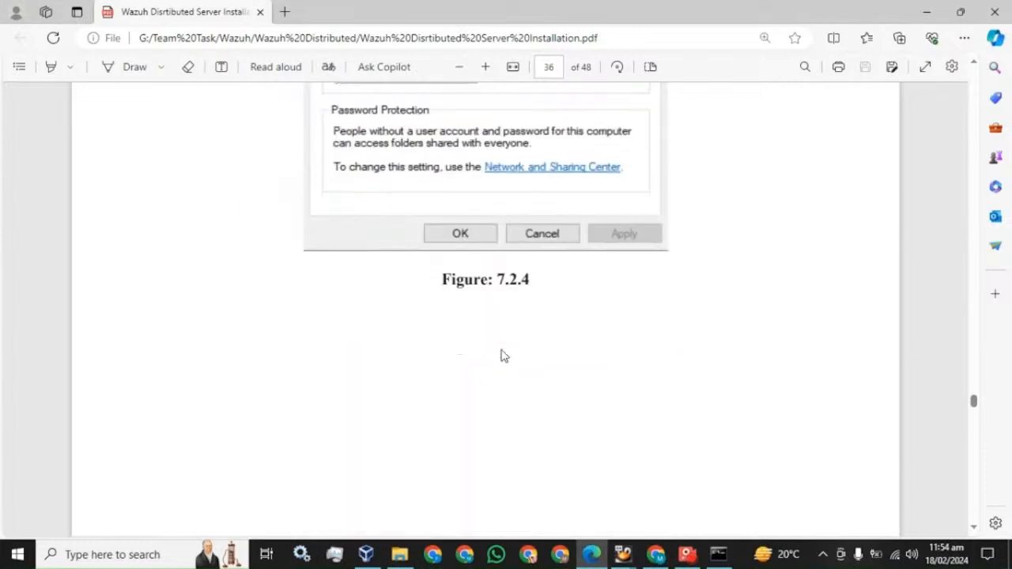
scroll(502, 355, down, 4)
scroll(335, 294, down, 10)
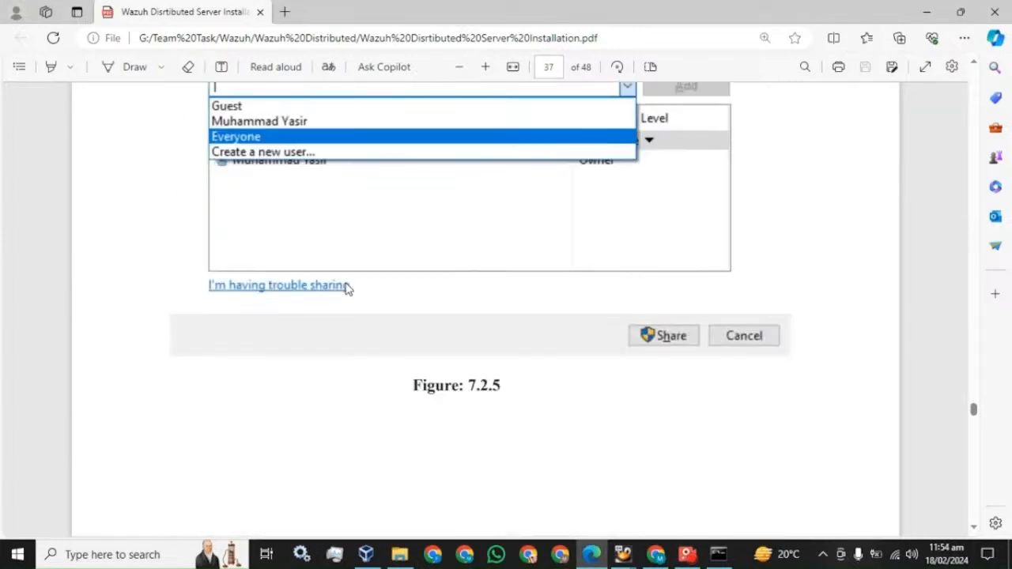
scroll(355, 288, down, 6)
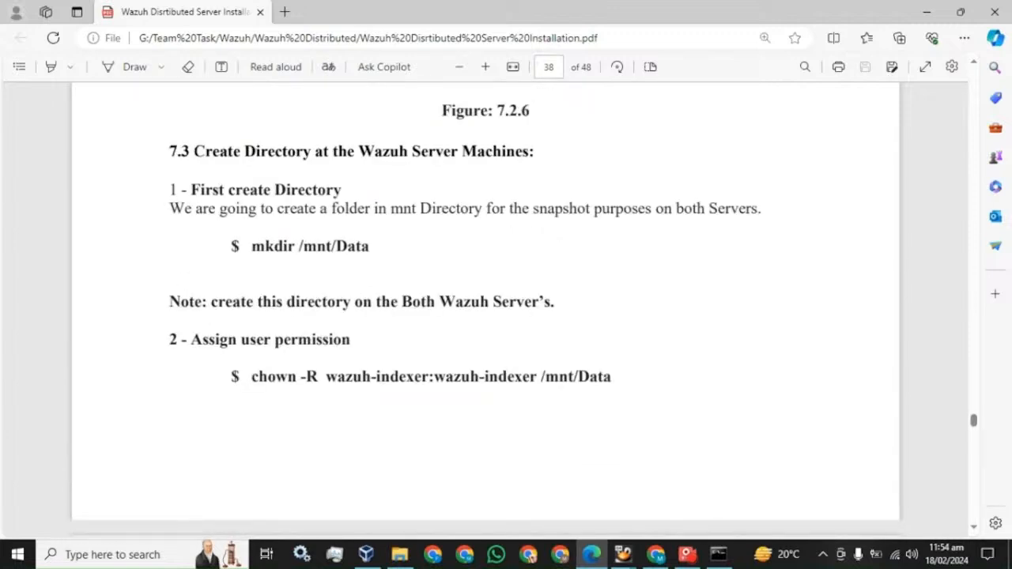
drag(192, 151, 530, 159)
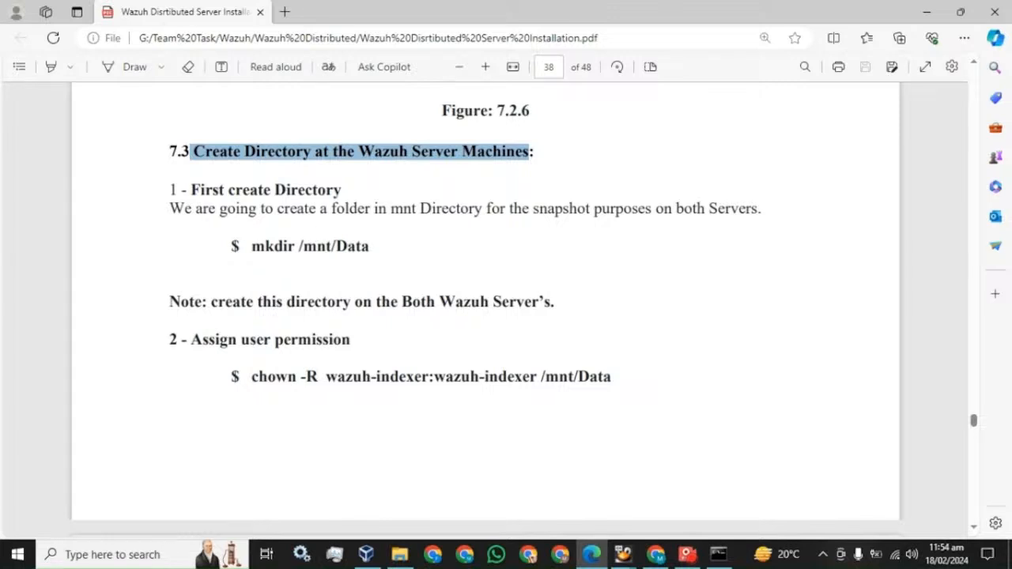
drag(370, 247, 297, 247)
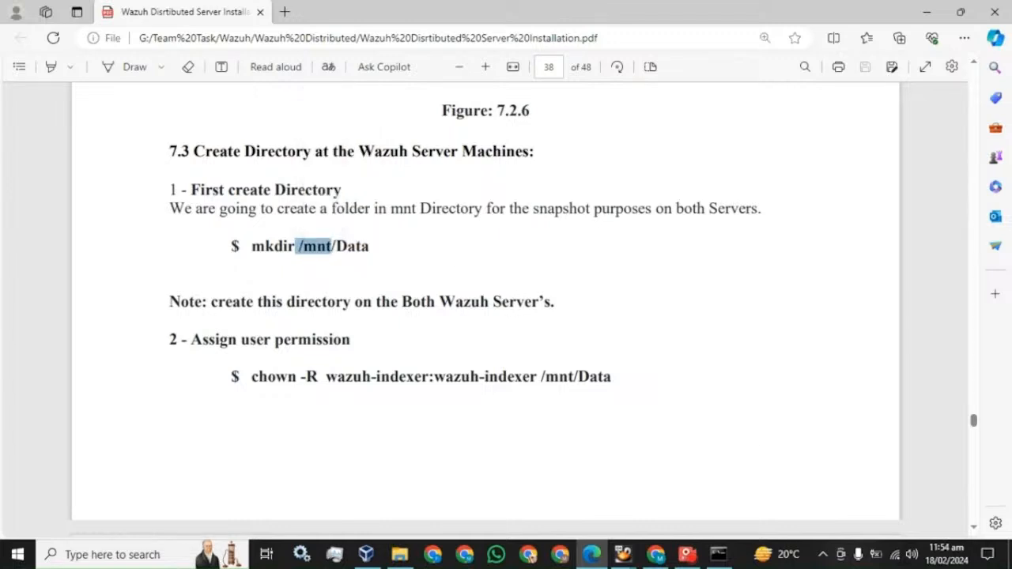
Copy the mkdir /mnt/Data command from the guide for the master terminal
click(718, 554)
drag(319, 209, 316, 277)
click(369, 248)
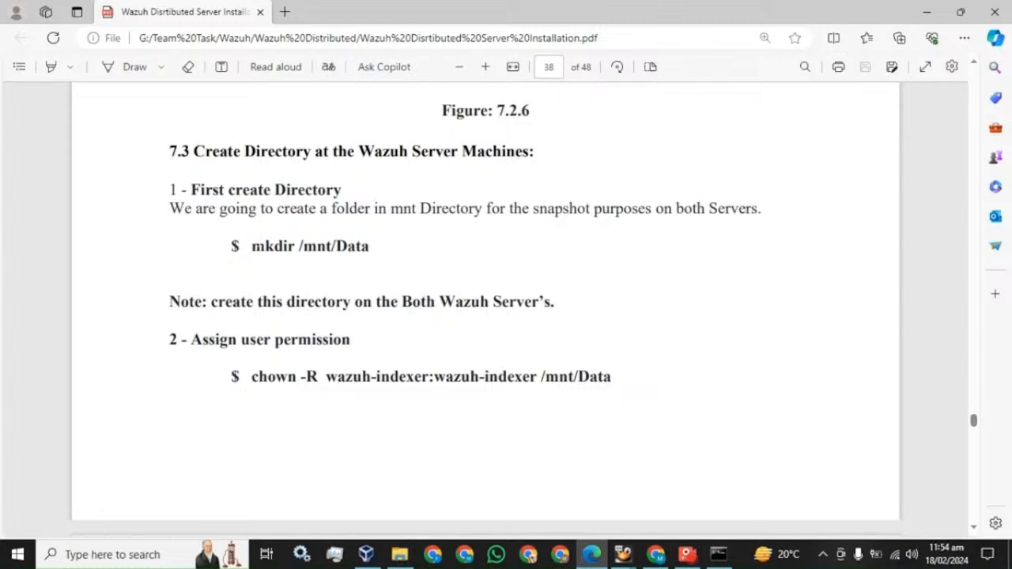
drag(252, 246, 369, 247)
key(super+c)
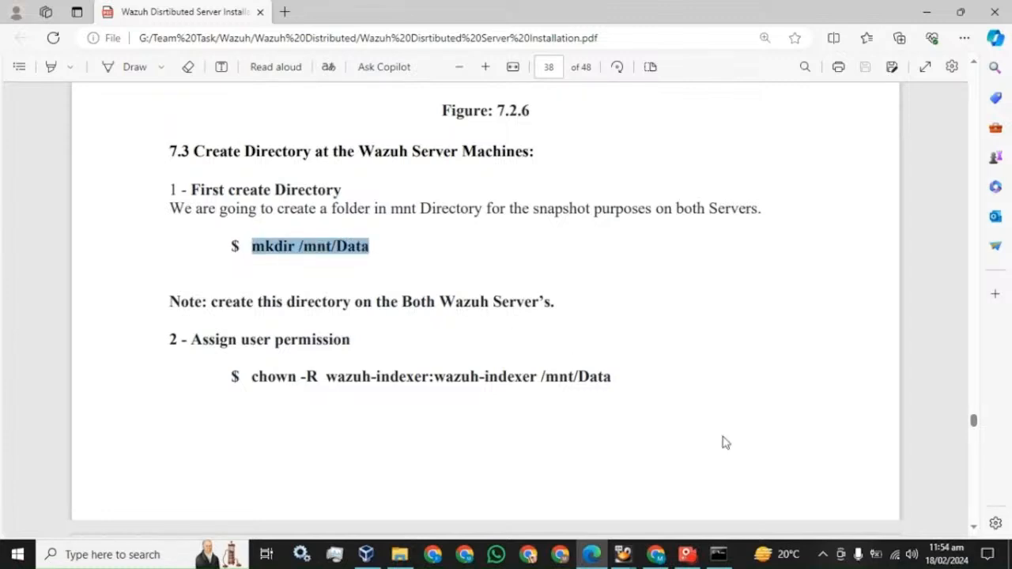
click(718, 554)
Run mkdir /mnt/Data on the master and confirm Data appears in /mnt with ls
right_click(498, 341)
key(Return)
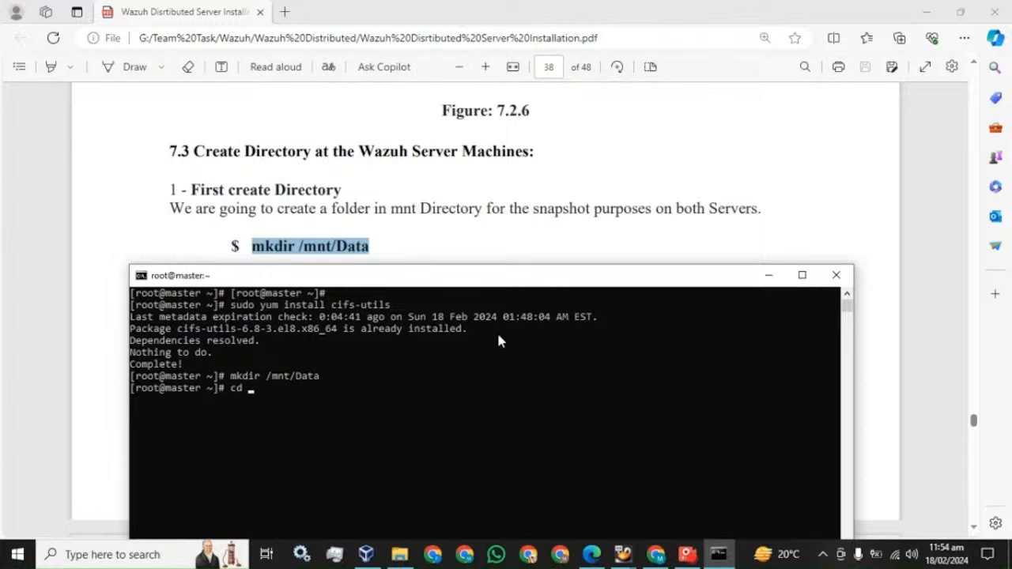
text(cd /mnt)
key(Return)
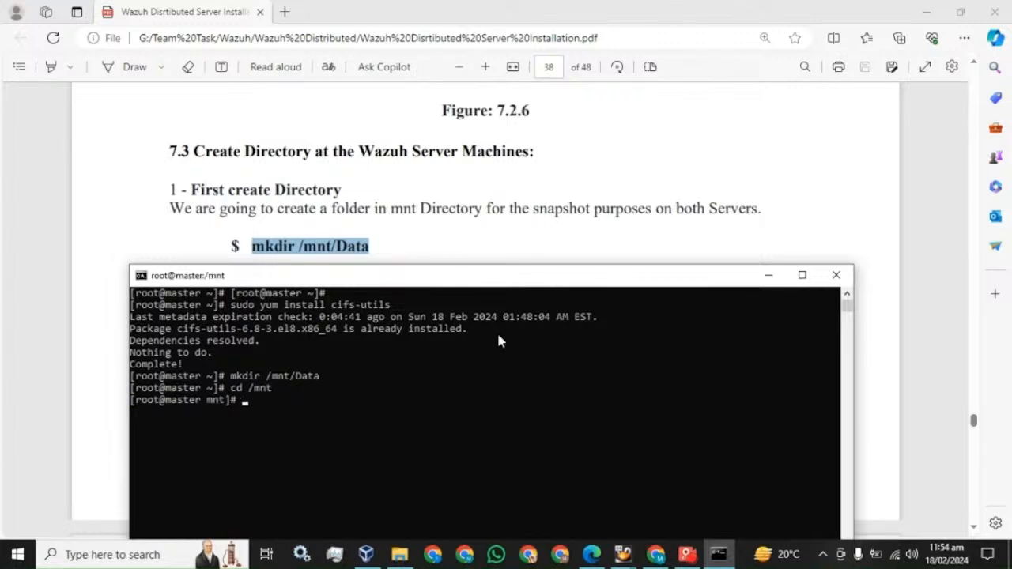
text(ls)
key(Return)
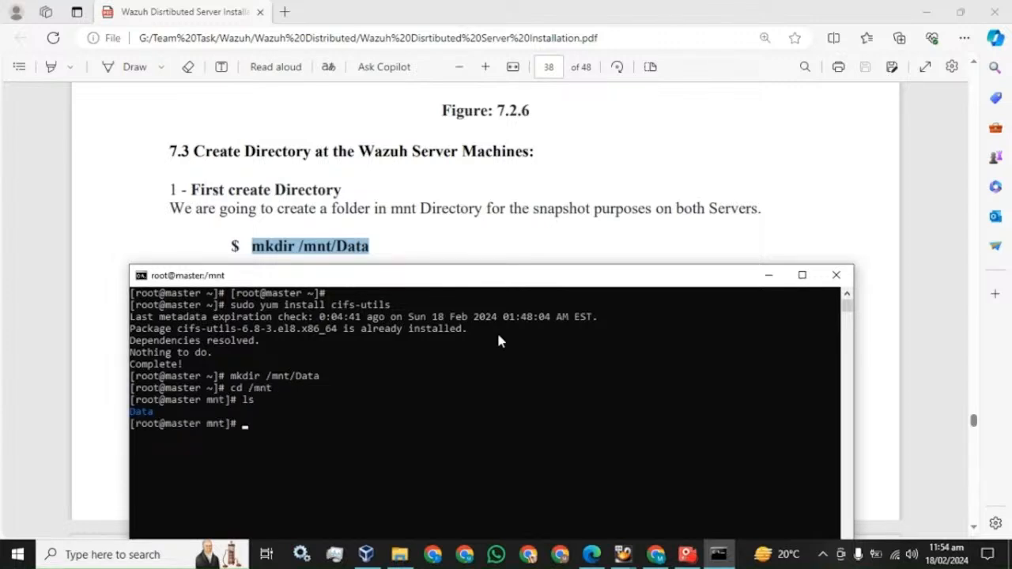
text(cd)
key(Return)
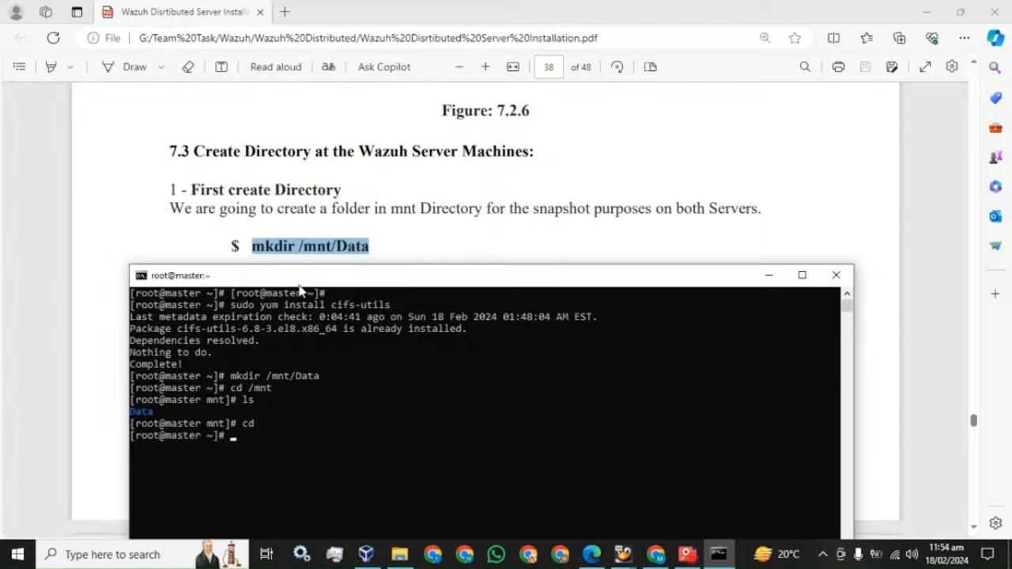
click(166, 555)
text(c)
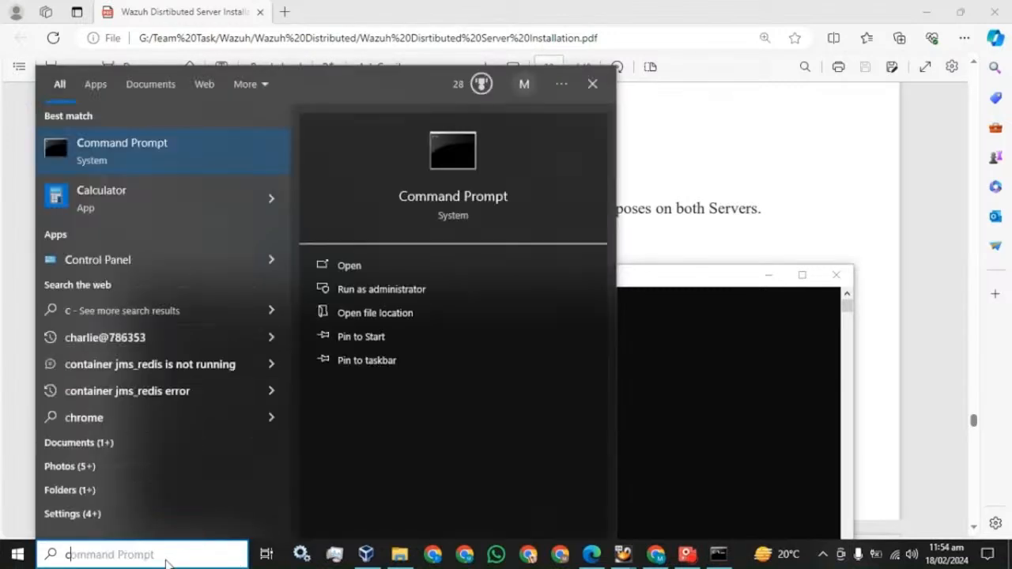
key(Return)
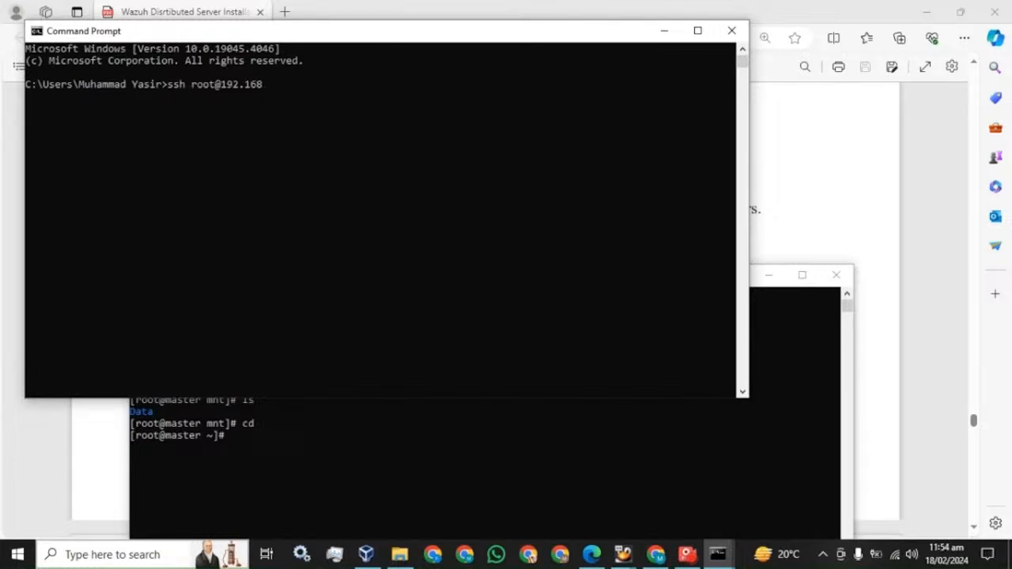
key(Return)
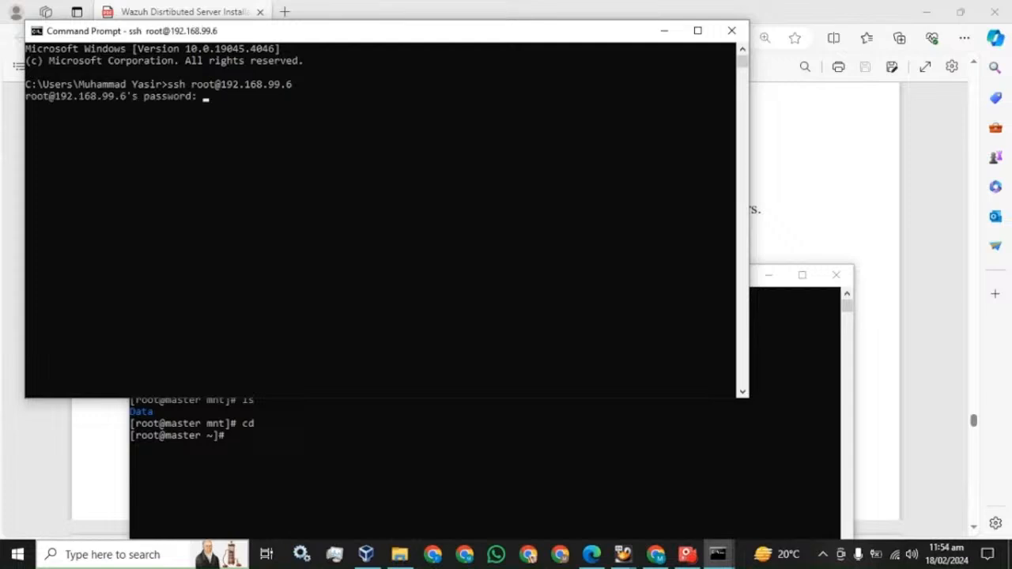
key(Return)
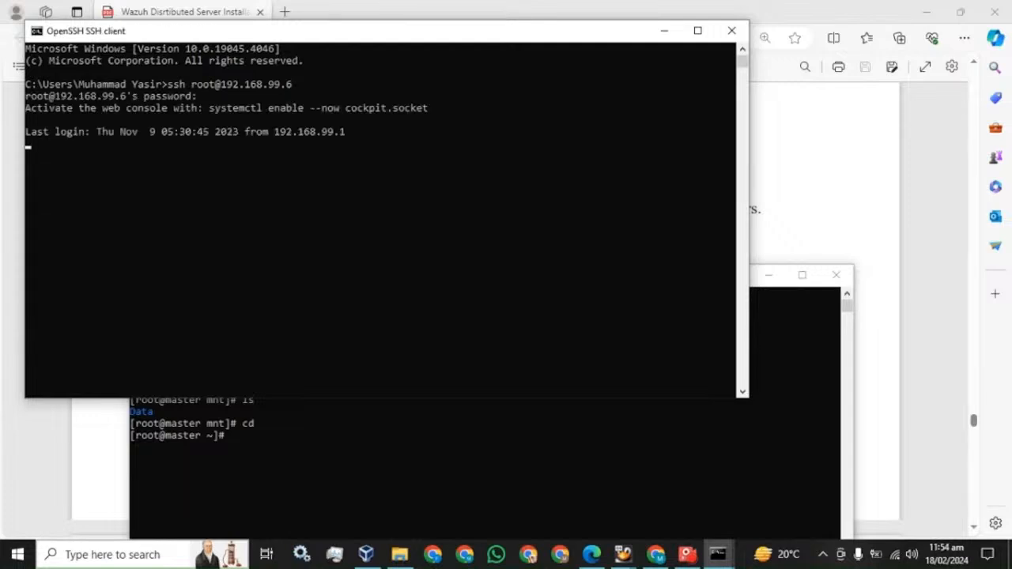
text(c)
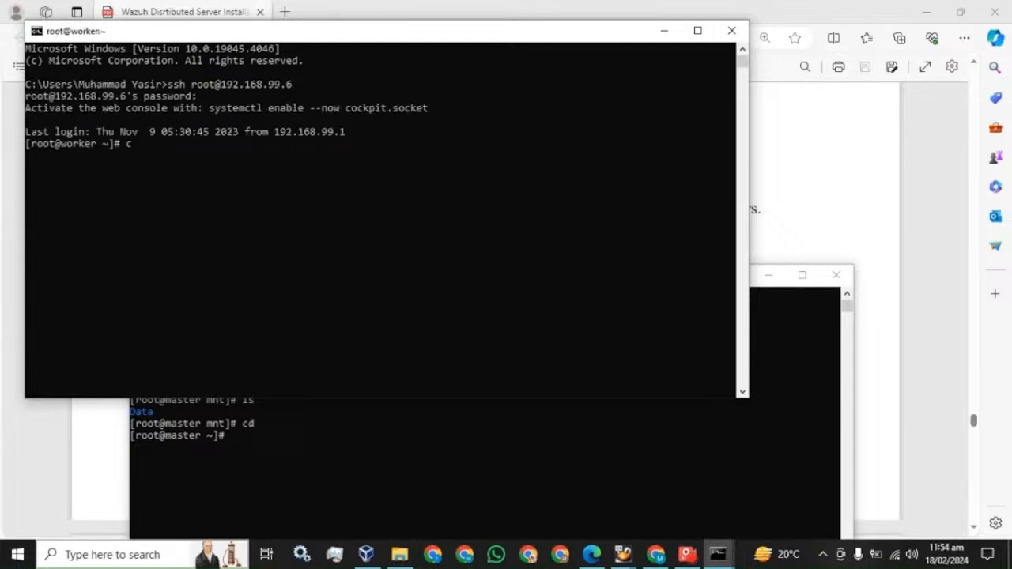
text(lear)
key(Return)
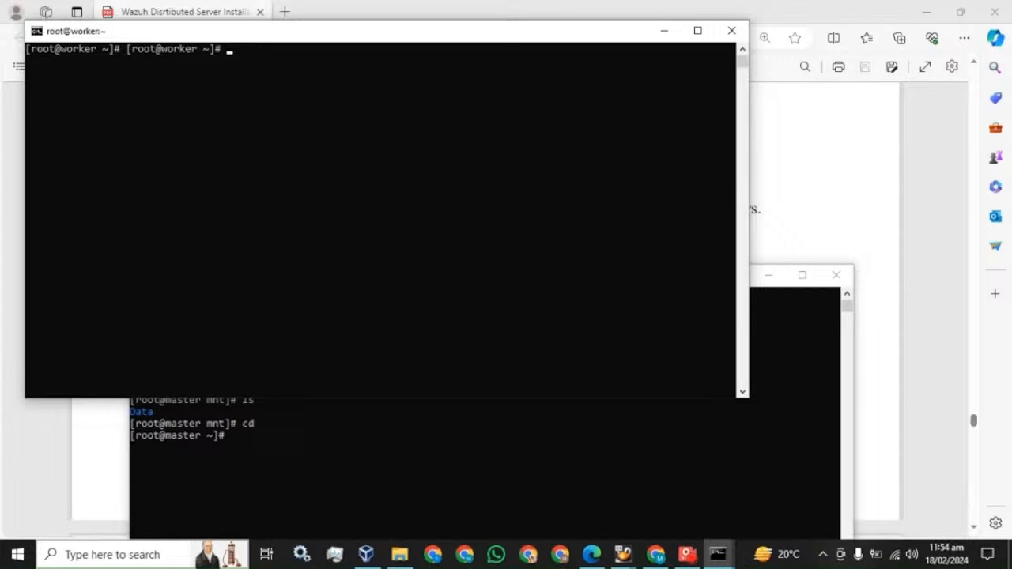
key(Return)
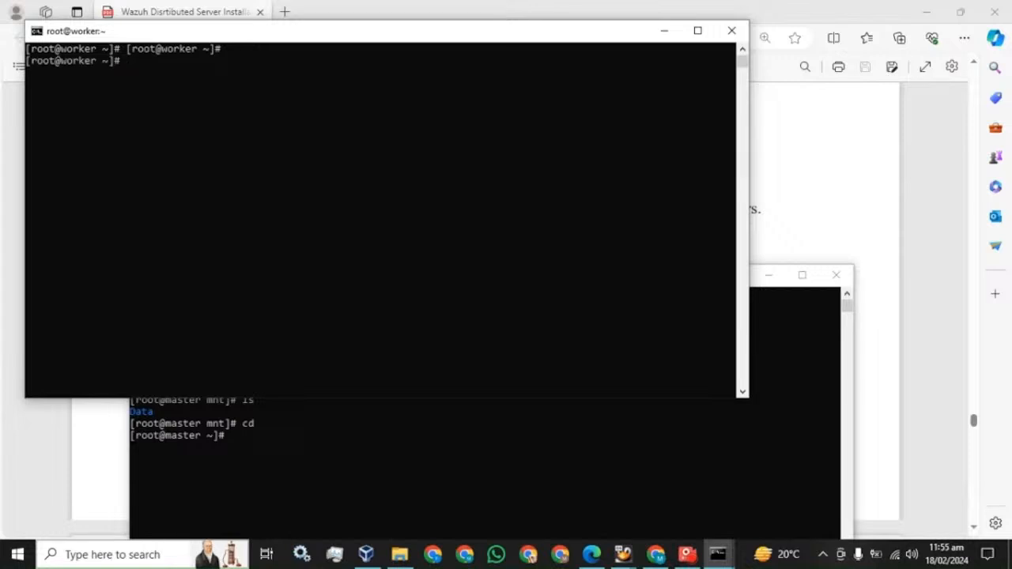
Run mkdir /mnt/Data on the worker node, then scroll the guide to the chown step
click(332, 11)
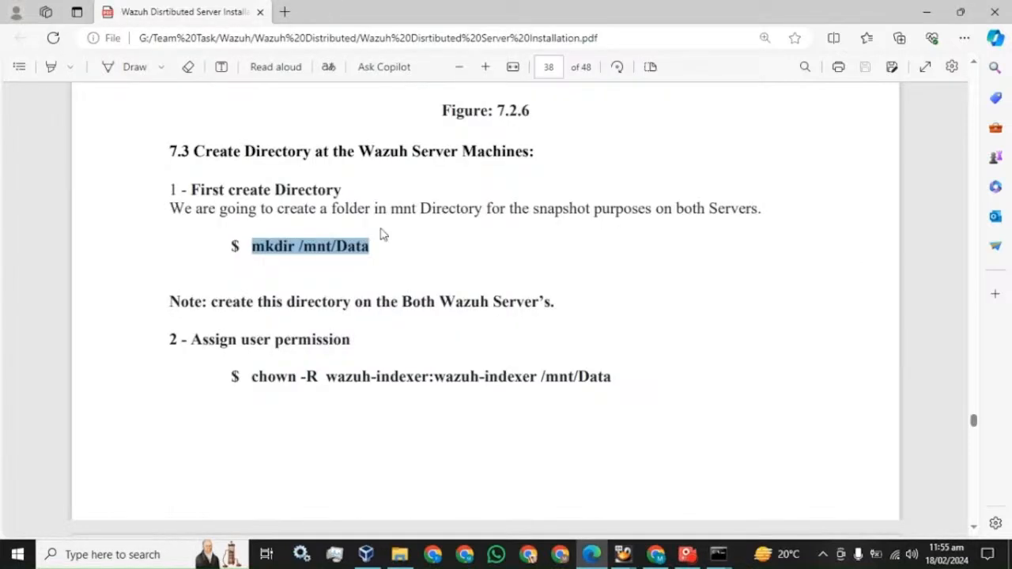
mouse_move(718, 554)
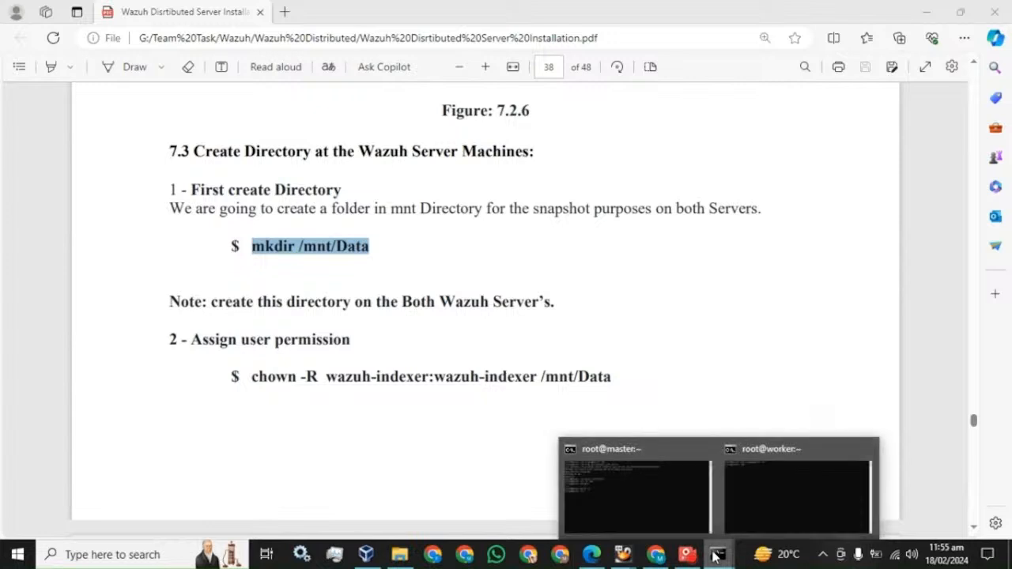
click(624, 482)
right_click(313, 168)
key(Return)
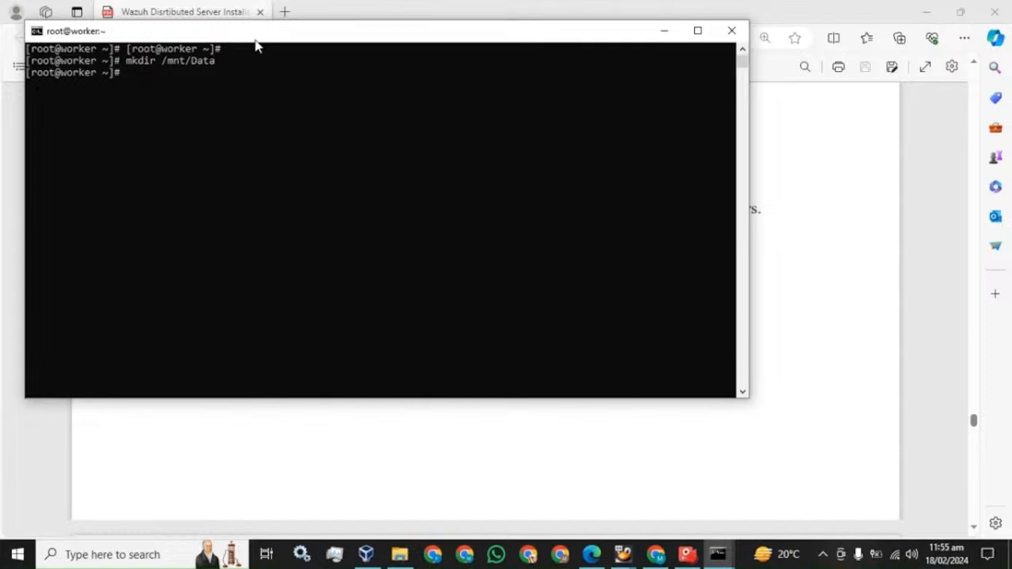
click(224, 16)
scroll(245, 328, down, 1)
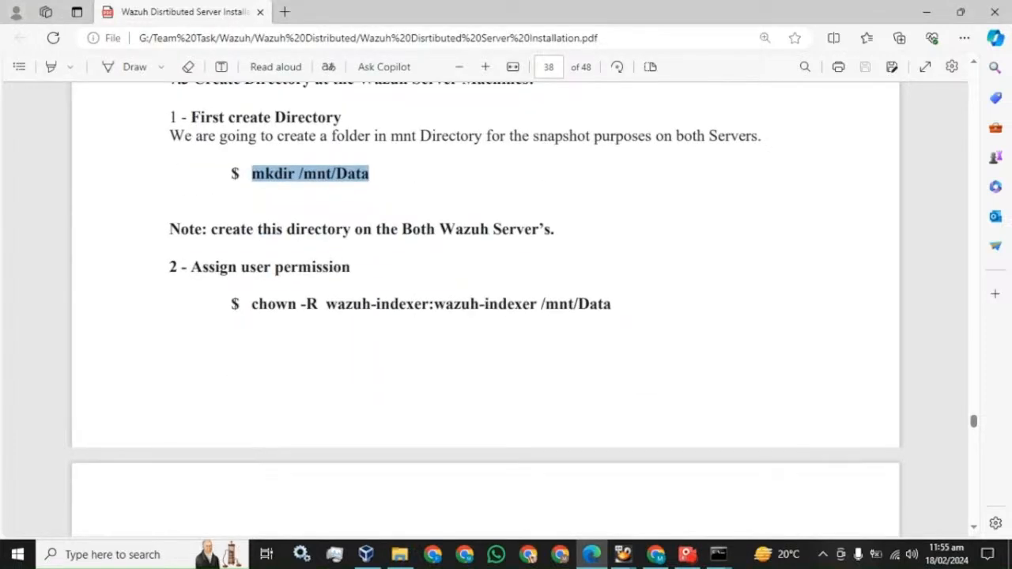
Run chown -R wazuh-indexer:wazuh-indexer /mnt/Data on the master node
click(574, 239)
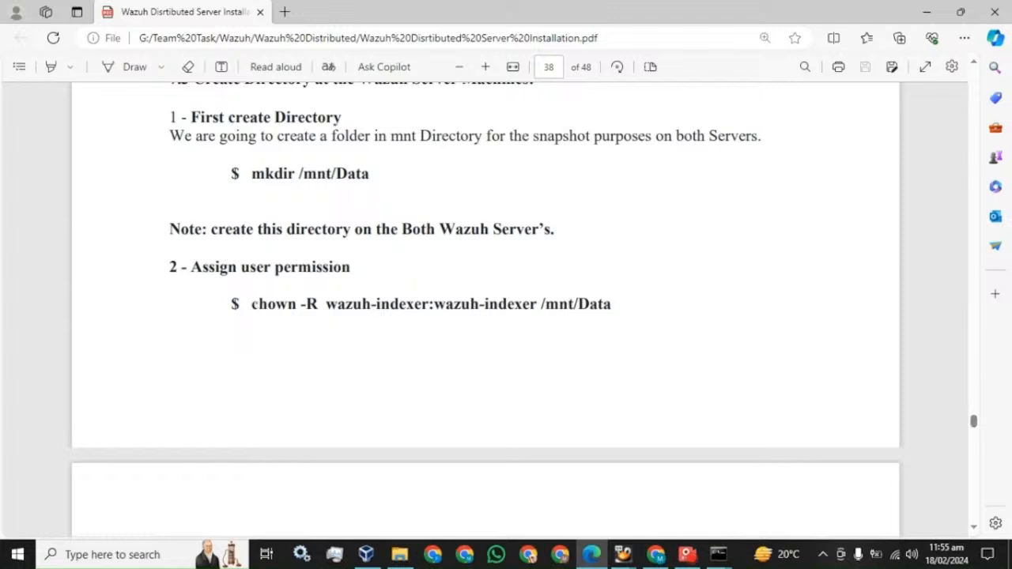
drag(252, 304, 613, 304)
key(super+c)
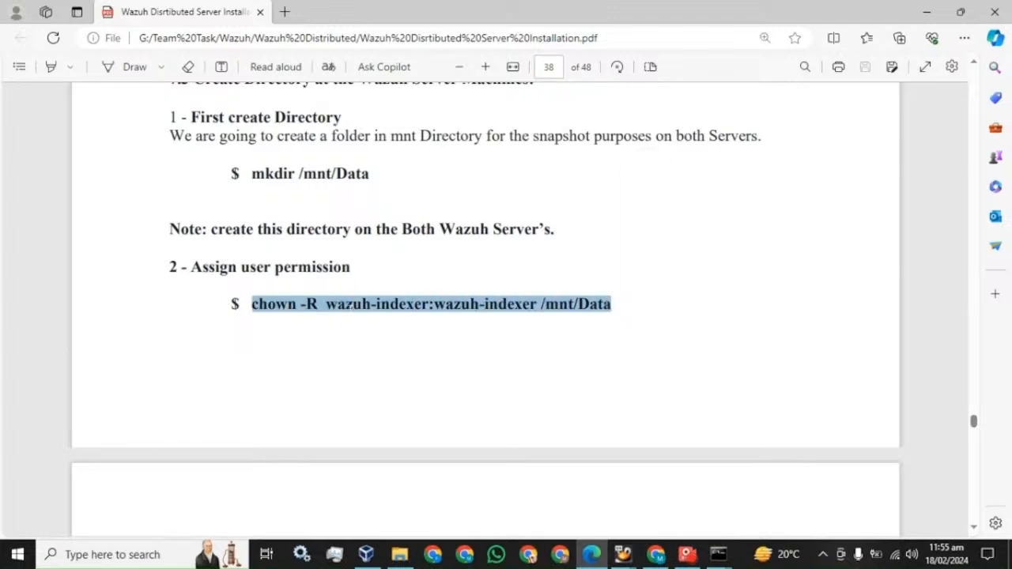
click(718, 554)
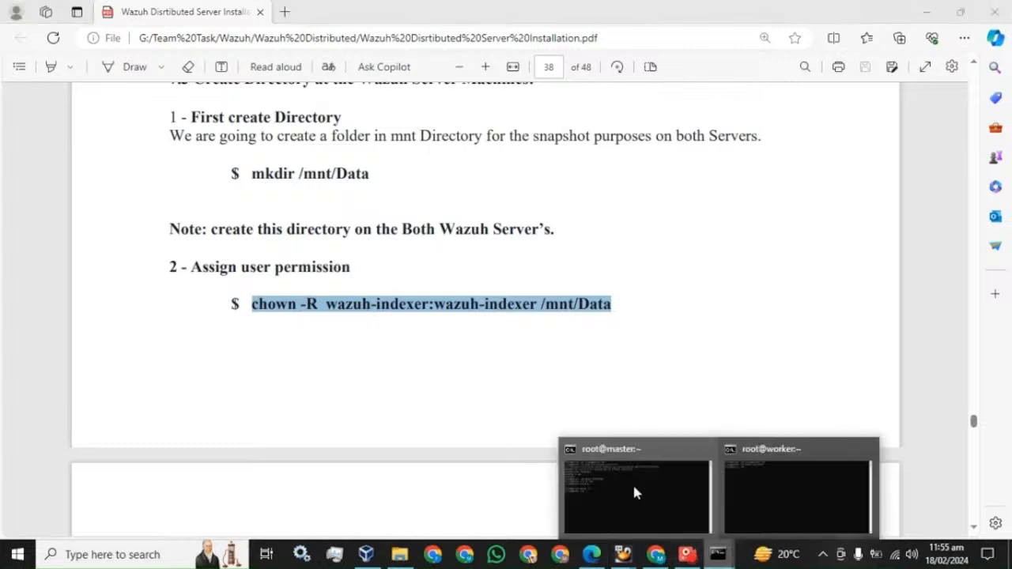
click(635, 493)
right_click(401, 403)
key(Return)
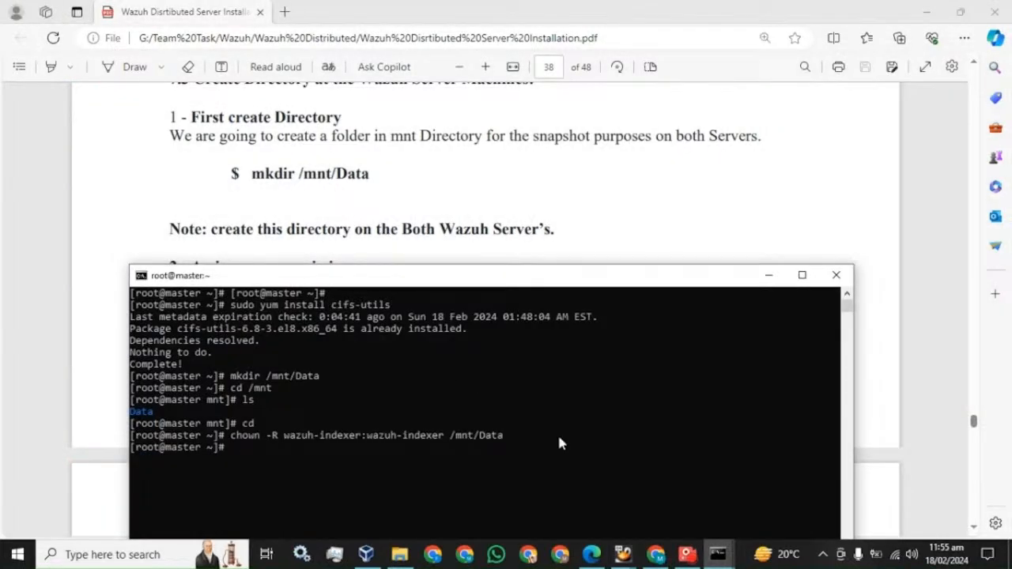
Run the same chown command on the worker node, then scroll the guide onward
click(718, 554)
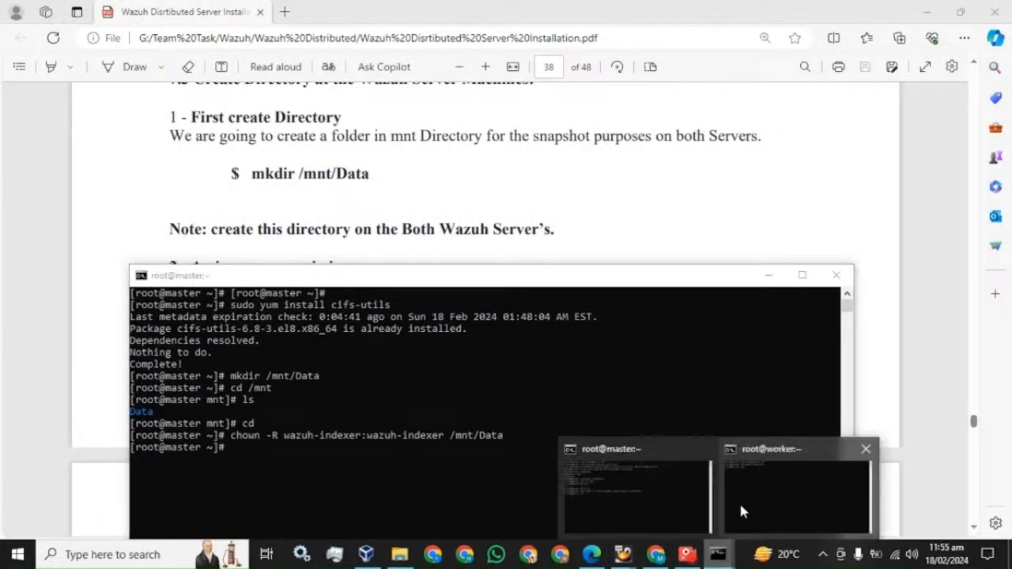
click(741, 512)
right_click(385, 243)
key(Return)
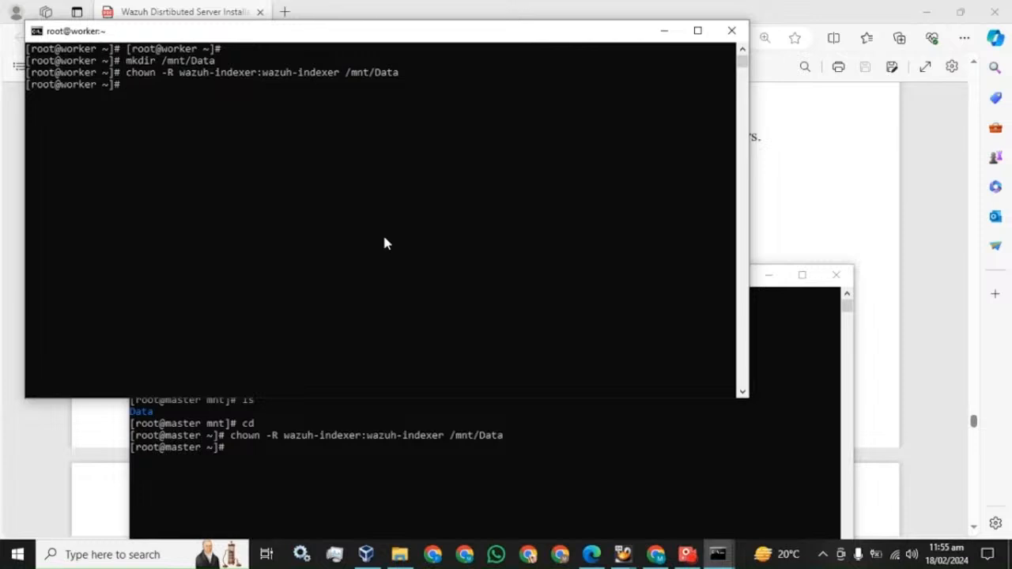
click(182, 8)
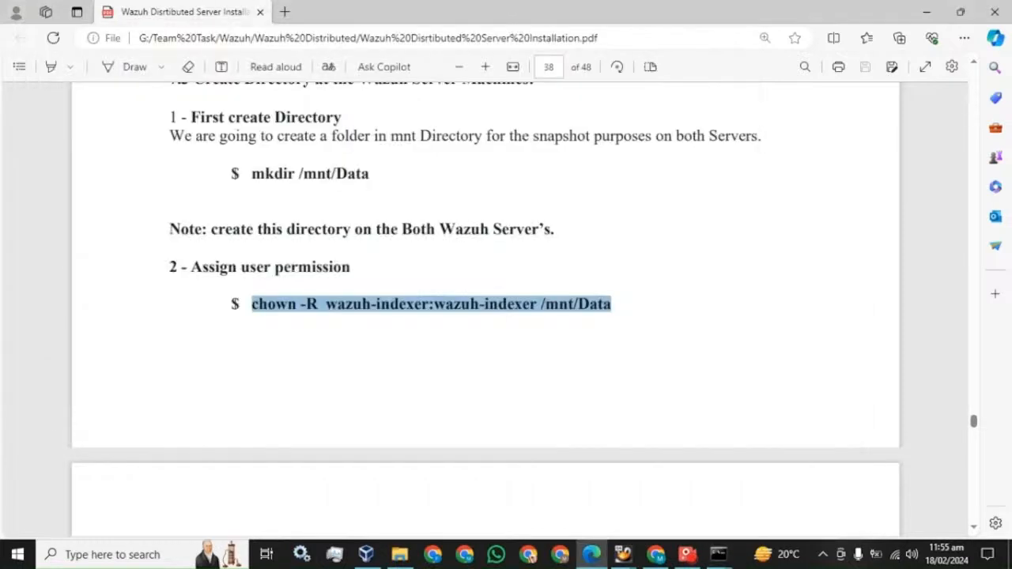
scroll(486, 310, down, 10)
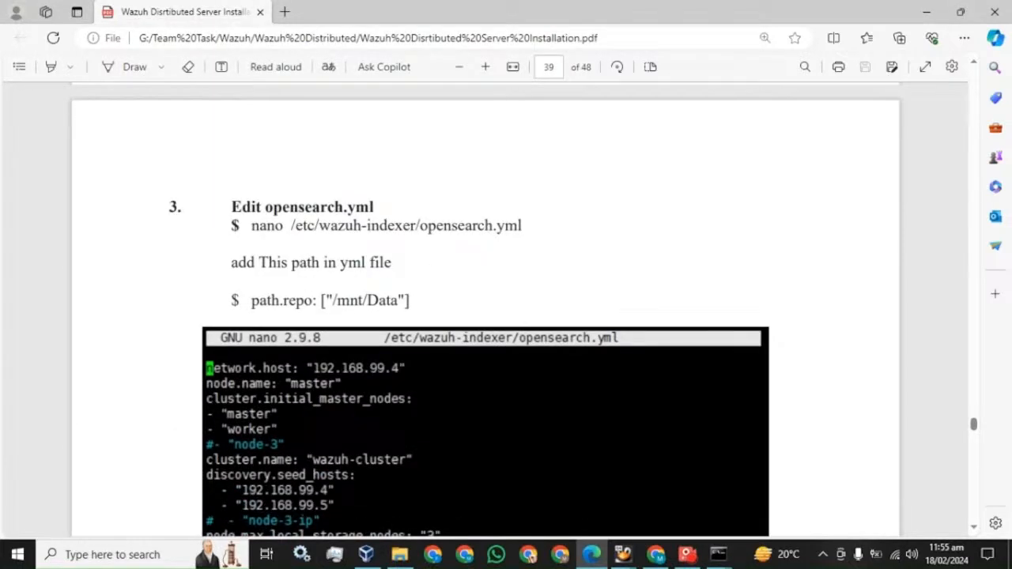
Copy nano /etc/wazuh-indexer/opensearch.yml from the guide into the master terminal
mouse_move(523, 226)
mouse_down()
mouse_move(251, 226)
mouse_move(523, 226)
mouse_up()
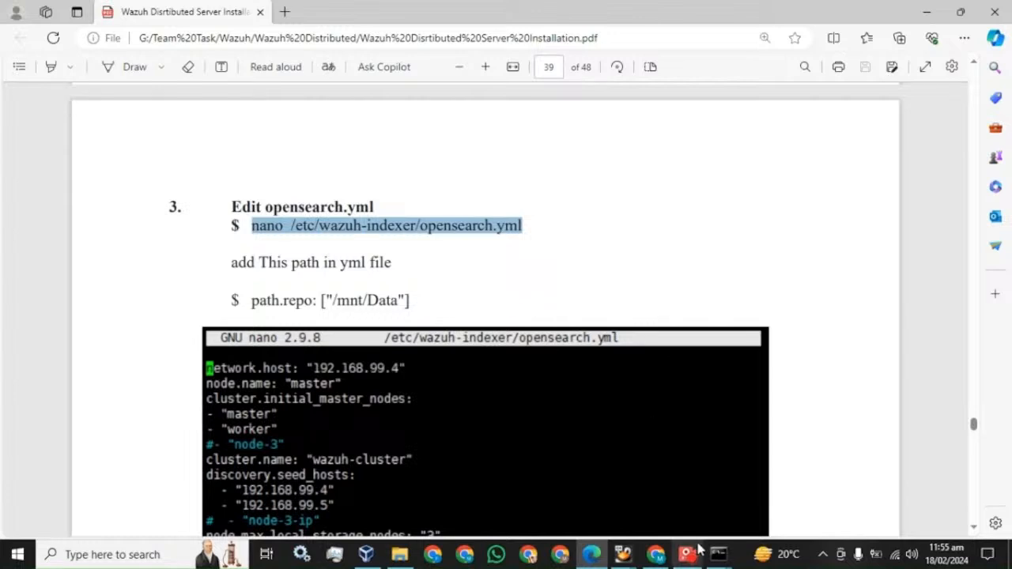
mouse_move(722, 560)
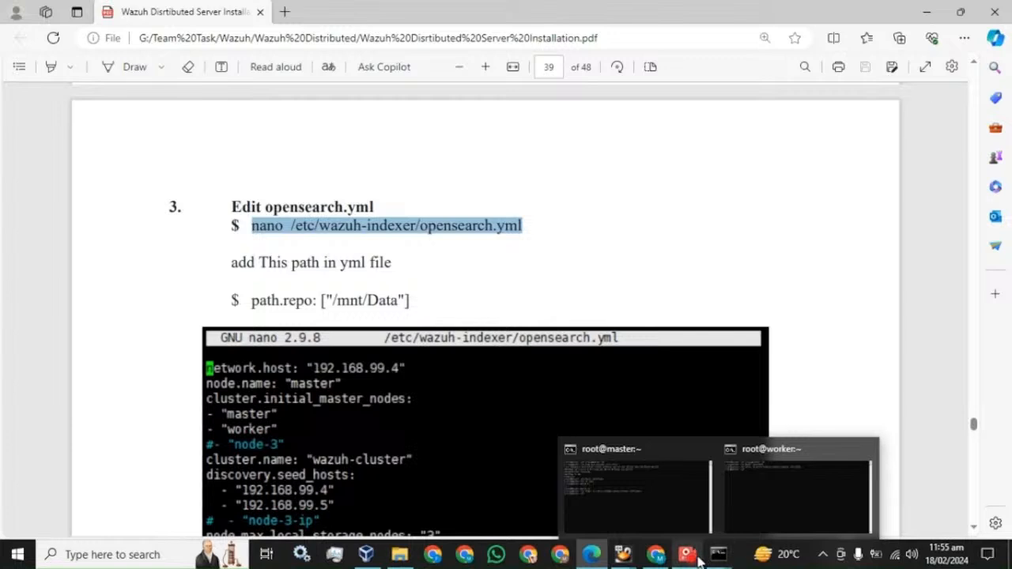
click(691, 558)
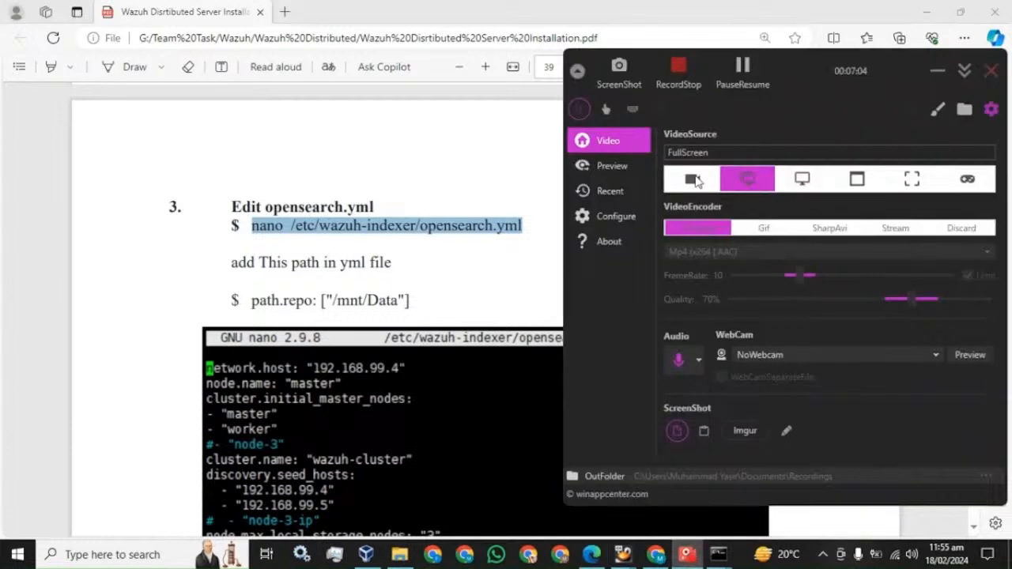
click(744, 67)
click(437, 272)
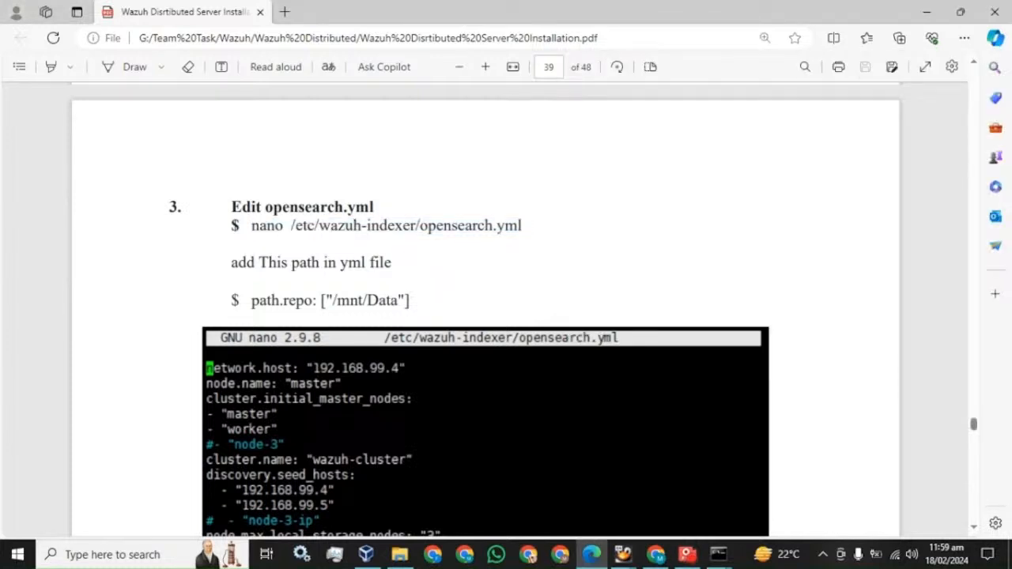
drag(251, 225, 521, 228)
key(ctrl+c)
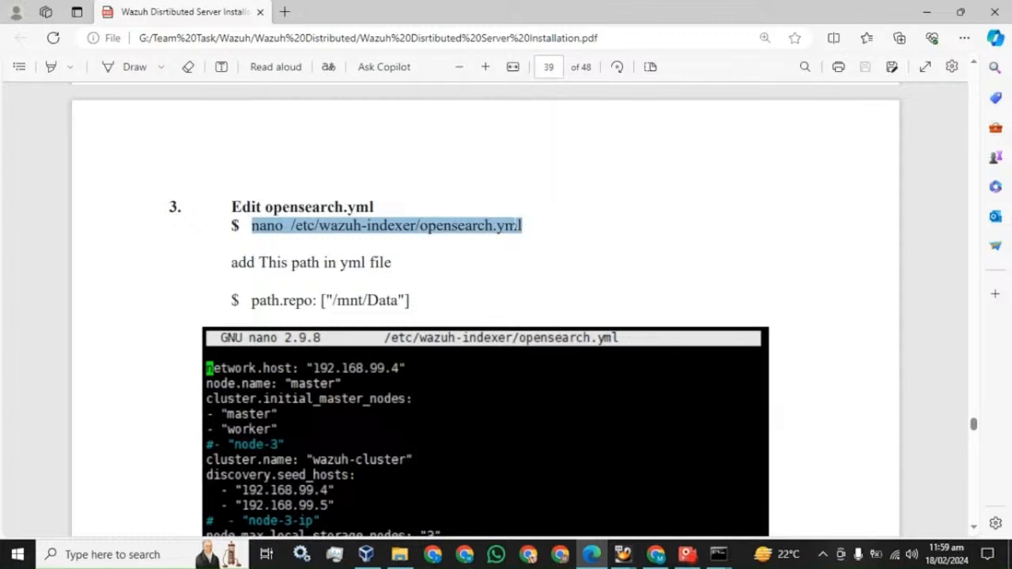
scroll(487, 227, down, 2)
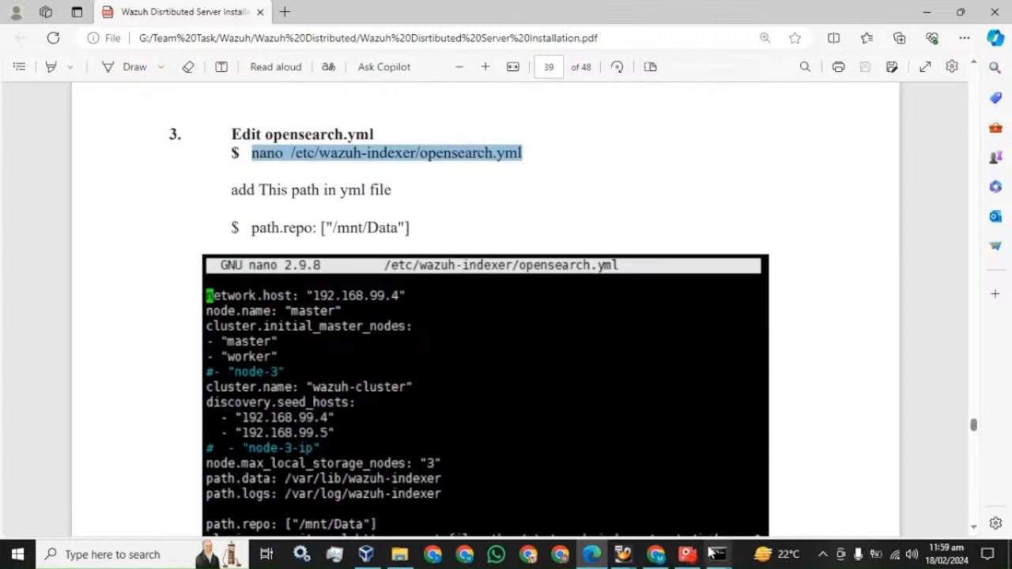
mouse_move(716, 555)
click(632, 499)
Open opensearch.yml in nano on the master node, with the terminal maximized
key(ctrl+v)
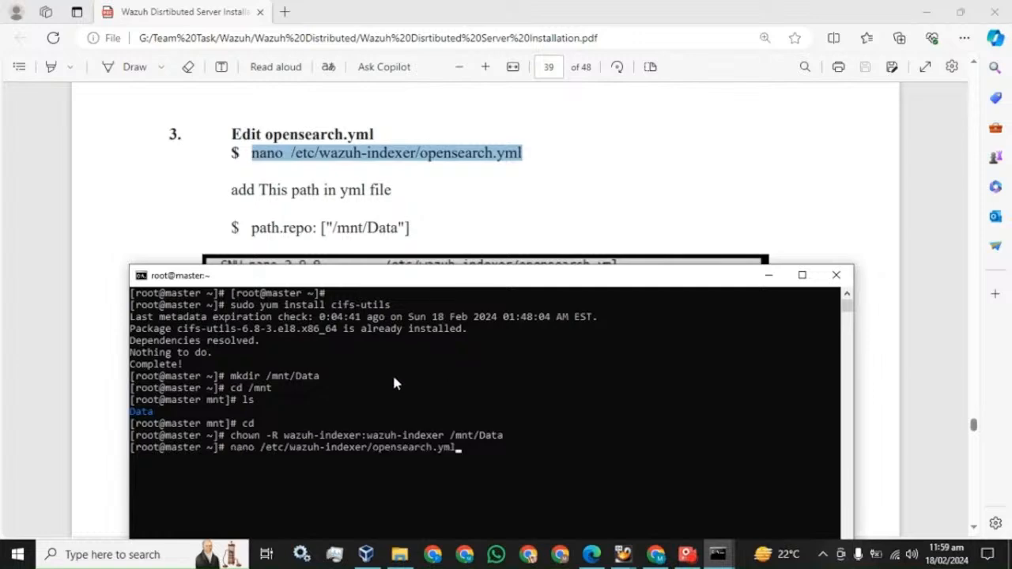
key(Return)
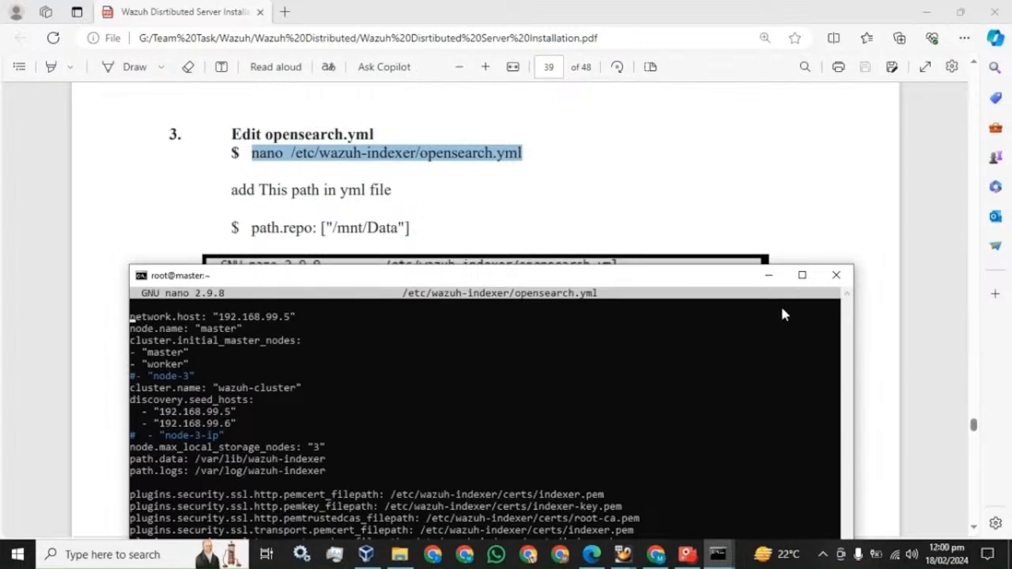
click(802, 275)
click(688, 555)
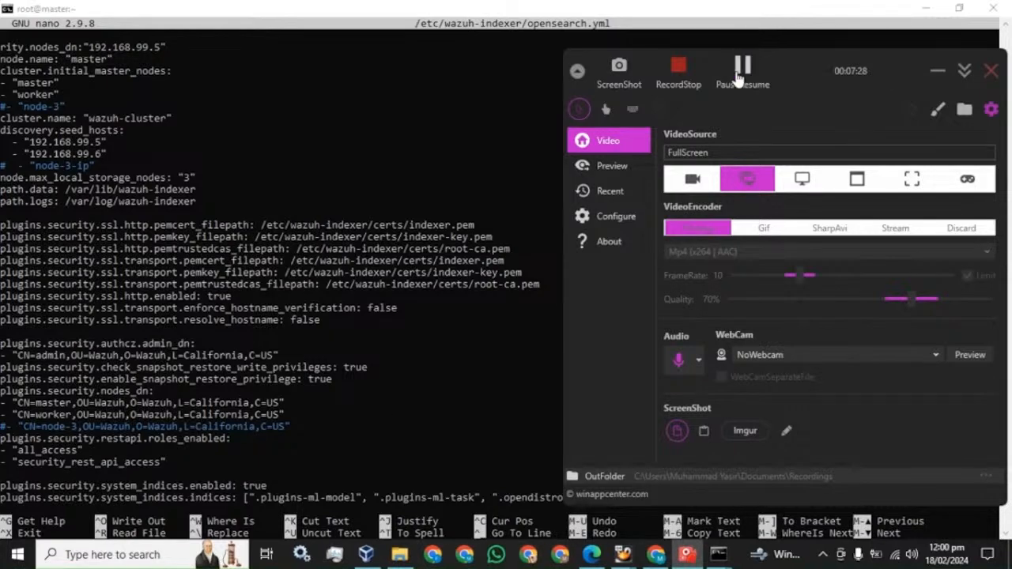
Copy path.repo: ["/mnt/Data"] from the guide under path.logs and save the file
click(587, 556)
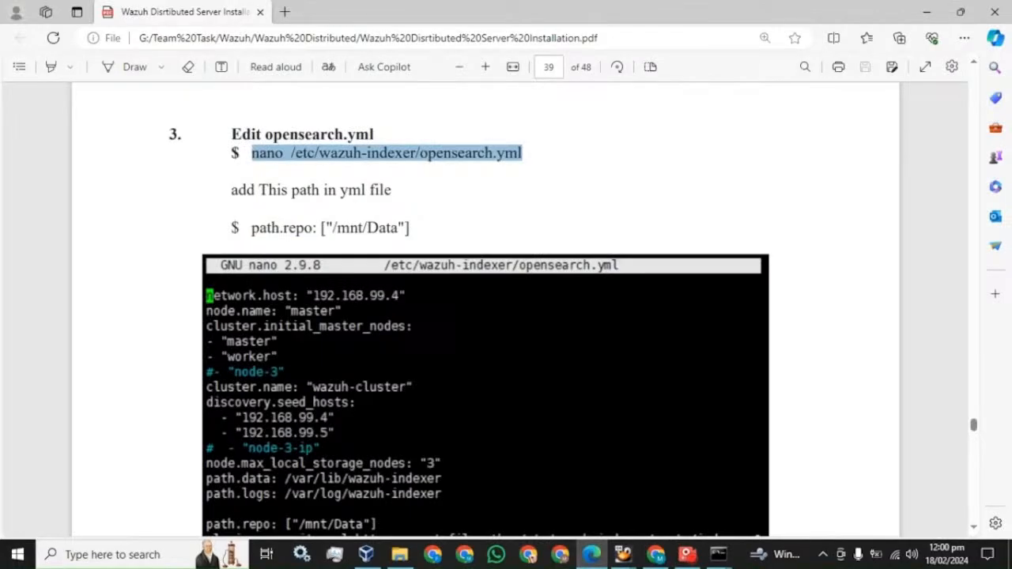
drag(250, 228, 412, 229)
key(super+c)
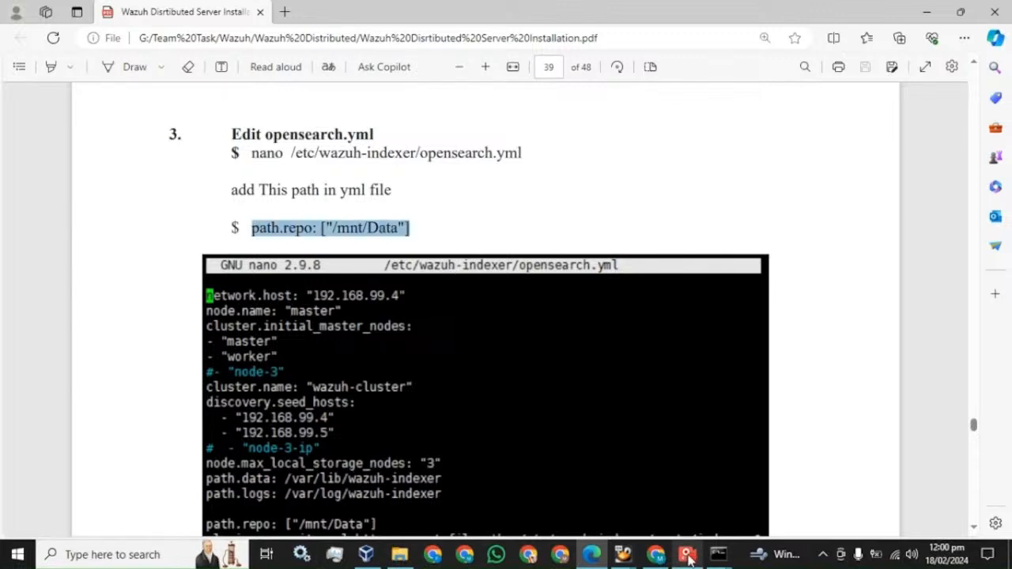
click(716, 556)
click(637, 490)
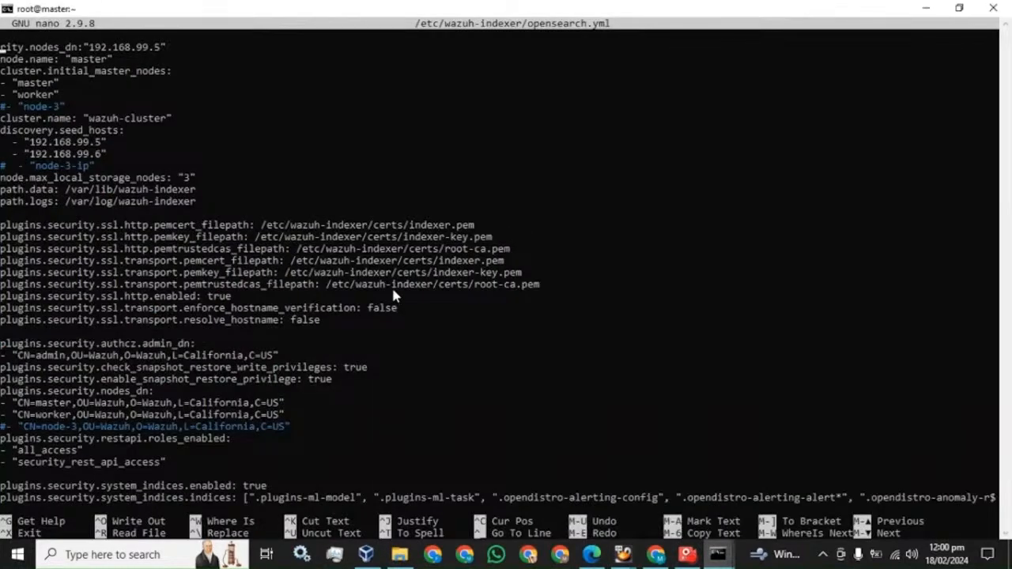
key(Down)
key(Down)
key(Down)
key(Down)
key(Down)
key(Down)
key(Down)
key(Down)
key(Down)
key(Down)
key(Down)
key(Down)
key(Down)
key(Down)
right_click(284, 196)
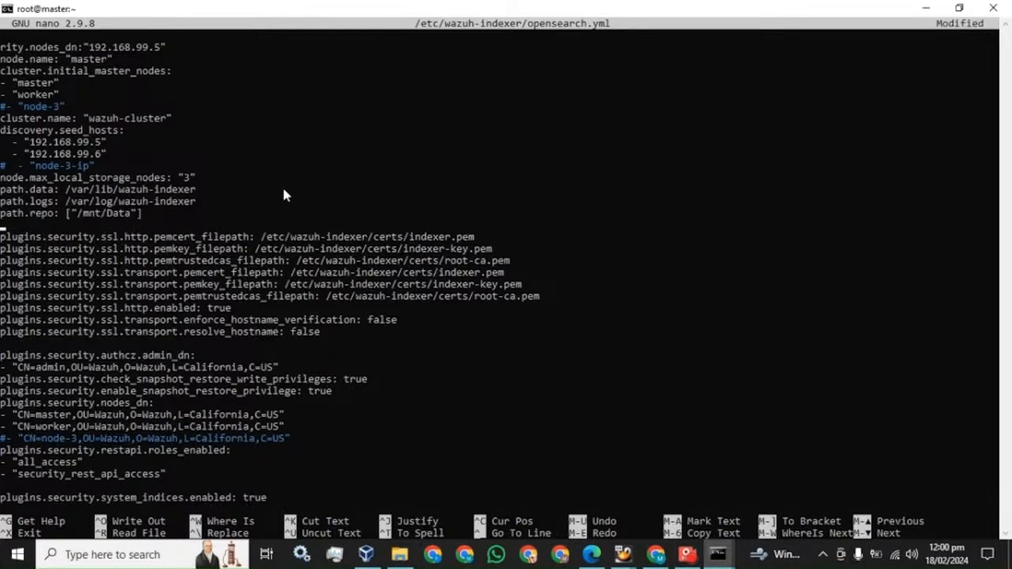
key(BackSpace)
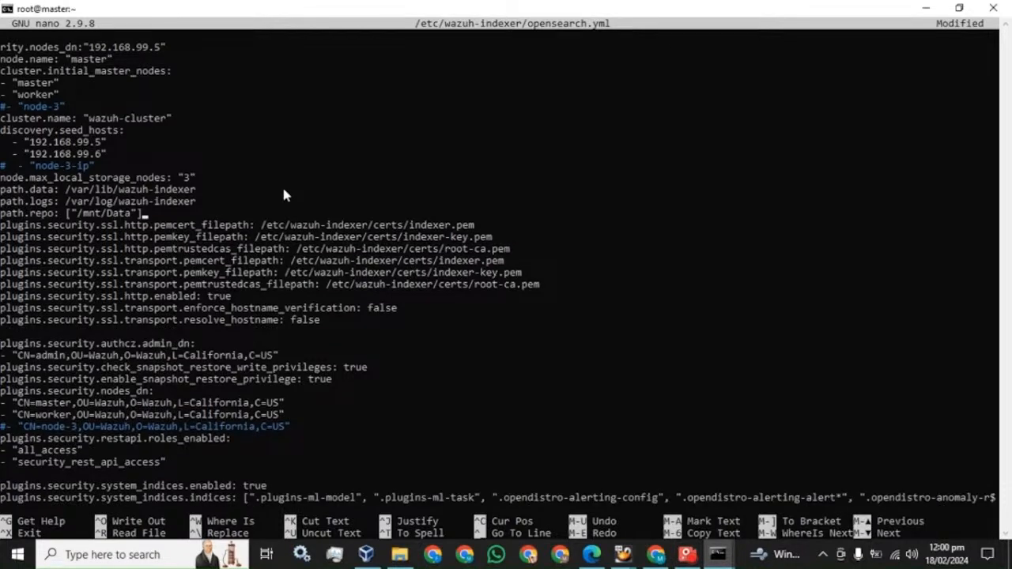
key(ctrl+x)
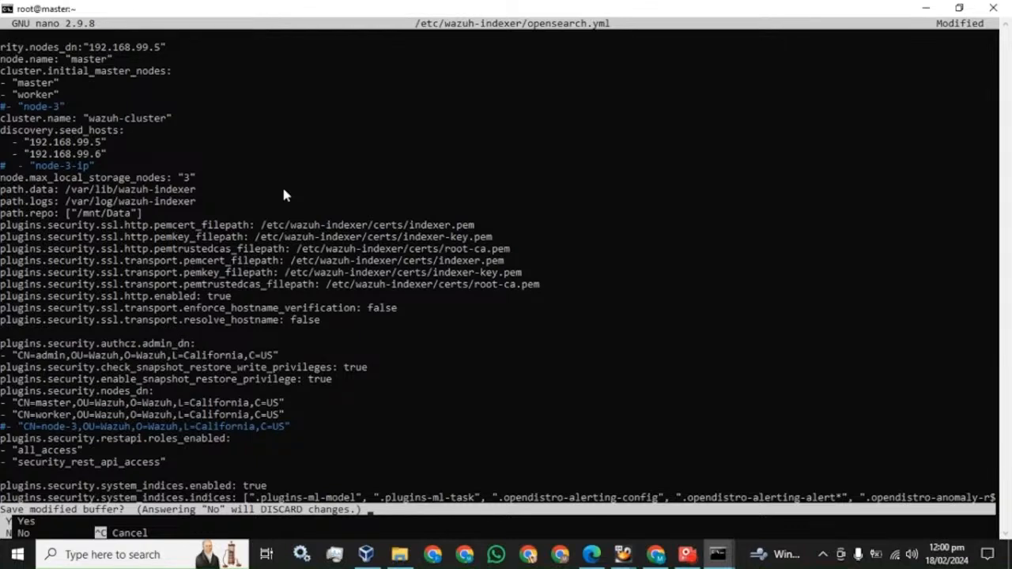
key(y)
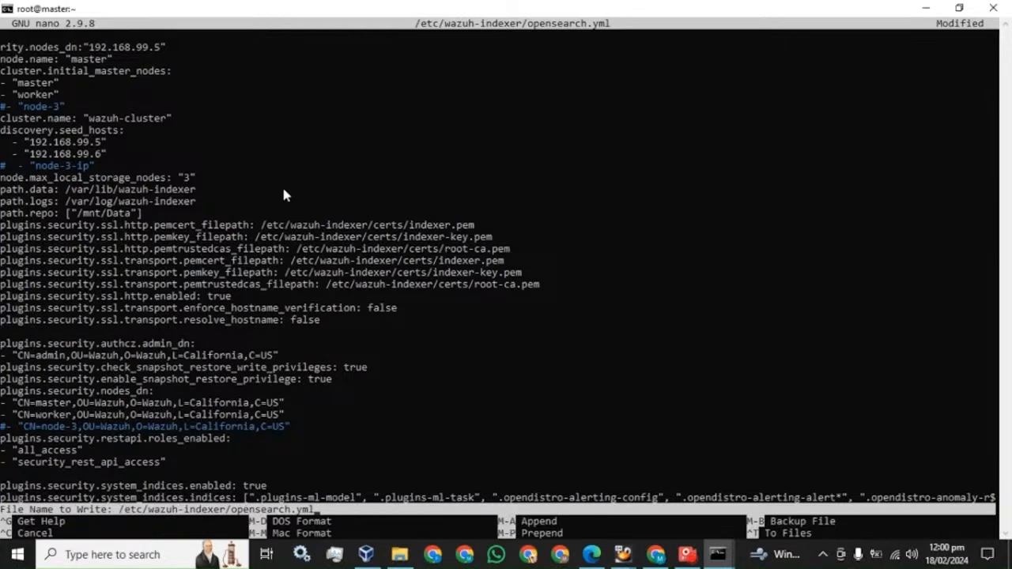
key(Return)
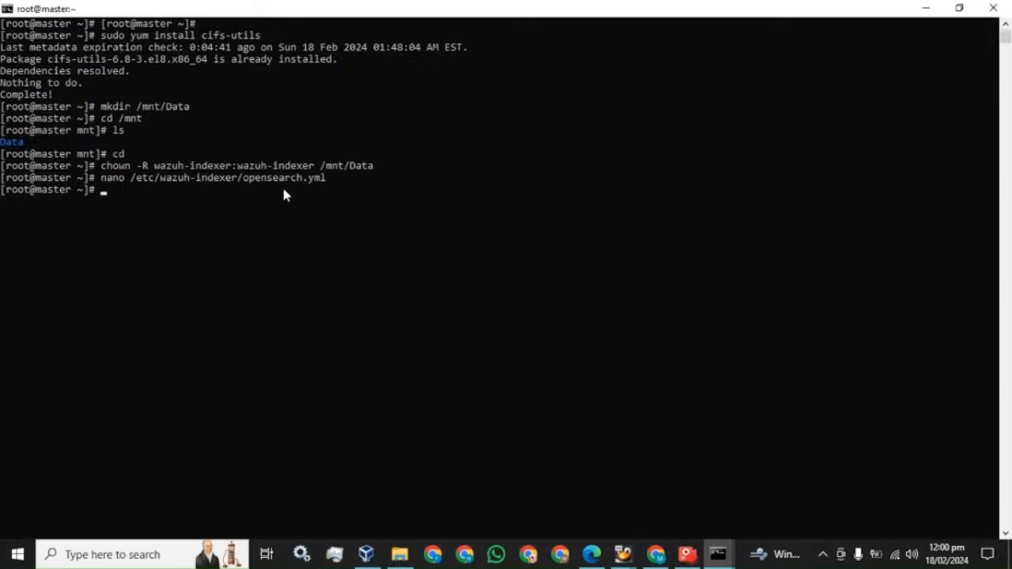
Open opensearch.yml in nano on the worker using the nano command copied from the guide
click(593, 553)
click(420, 191)
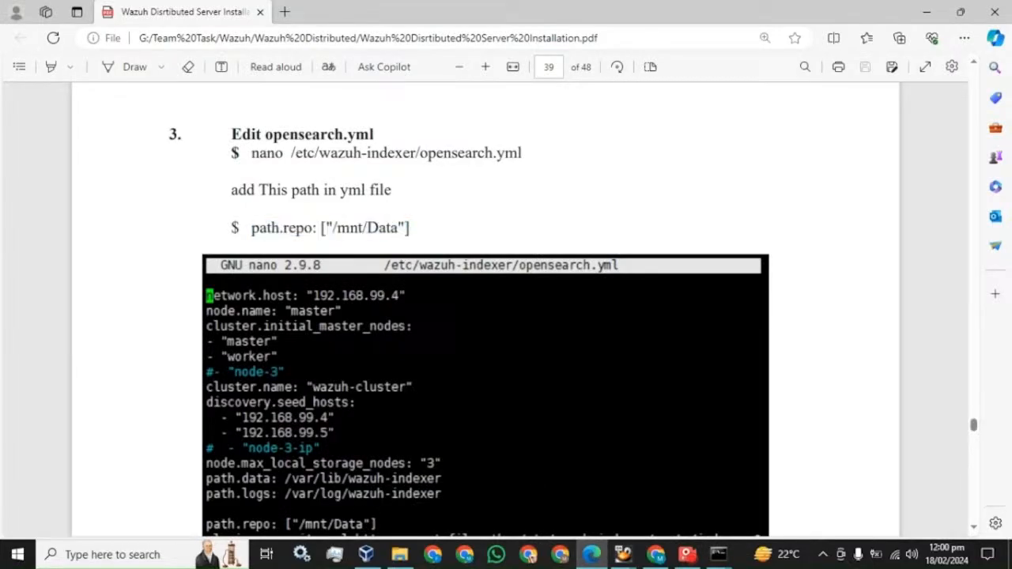
drag(252, 153, 522, 153)
mouse_move(718, 554)
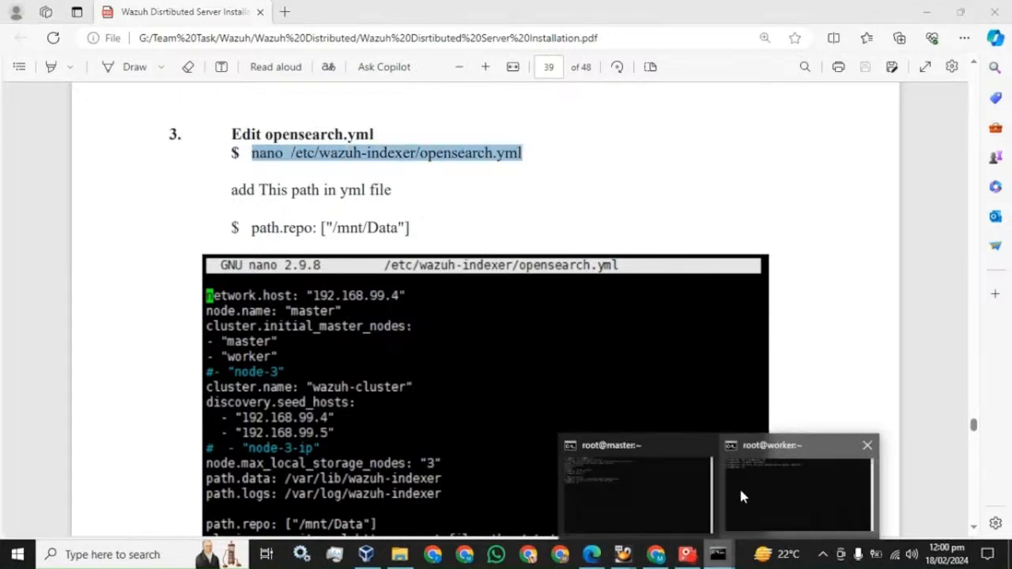
click(739, 485)
right_click(405, 236)
key(Return)
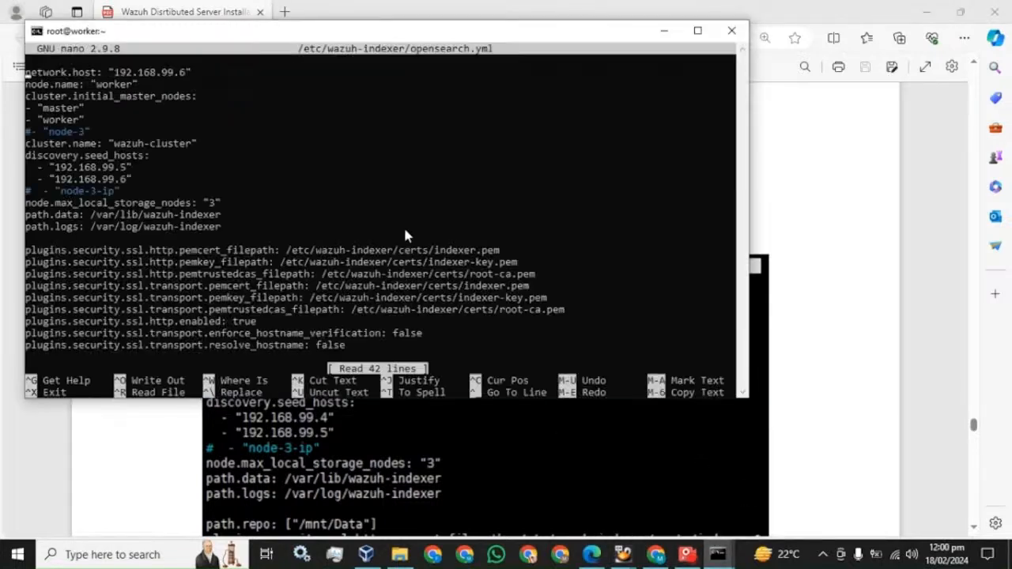
key(Down)
key(Down)
key(Down)
key(Down)
key(Down)
key(Down)
key(Down)
key(Down)
key(Down)
key(Down)
key(Down)
key(Down)
key(Down)
key(Down)
Paste path.repo: ["/mnt/Data"] below path.logs on the worker and save the file
click(590, 563)
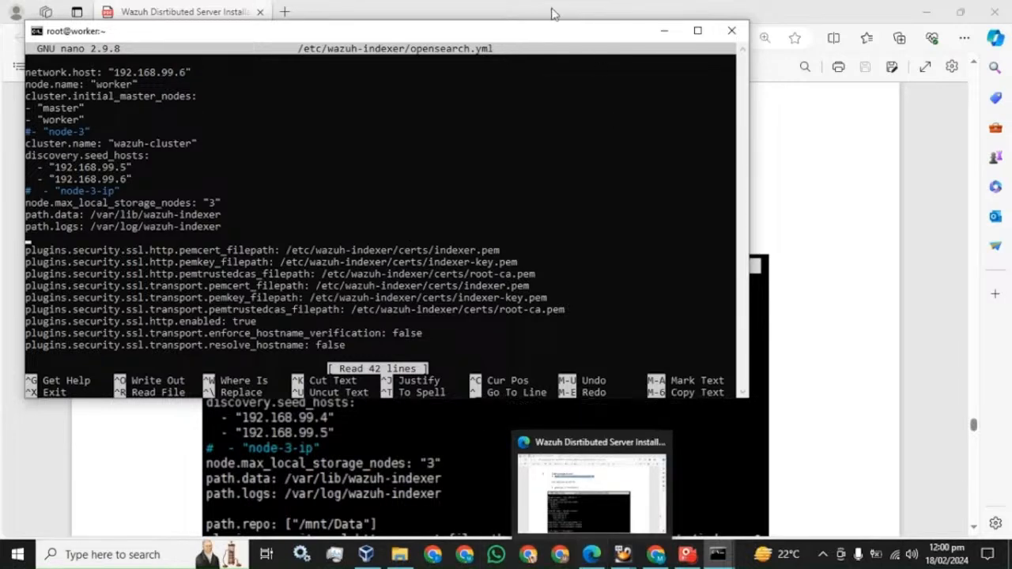
drag(251, 228, 410, 230)
click(430, 234)
click(253, 230)
click(720, 554)
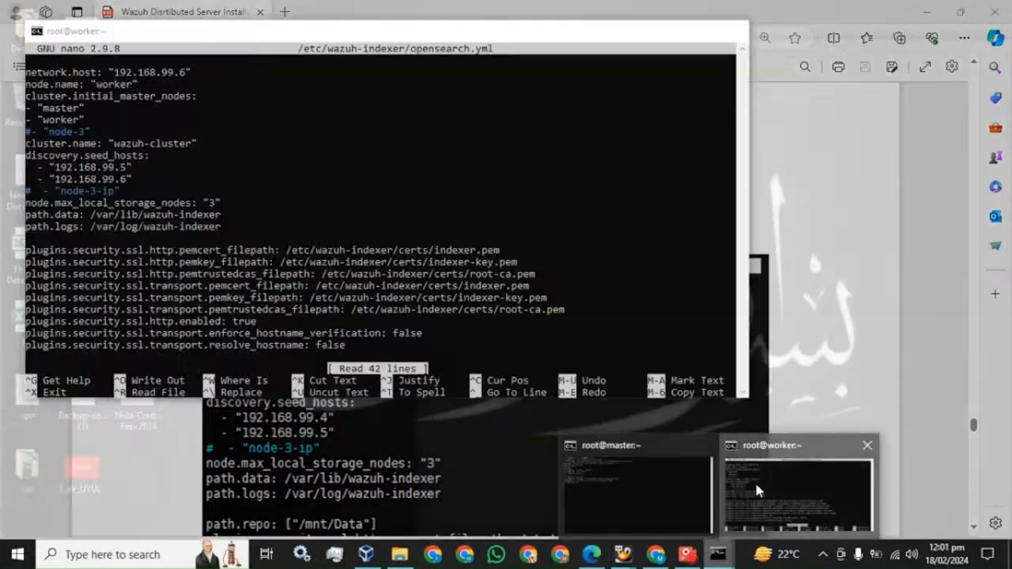
click(755, 480)
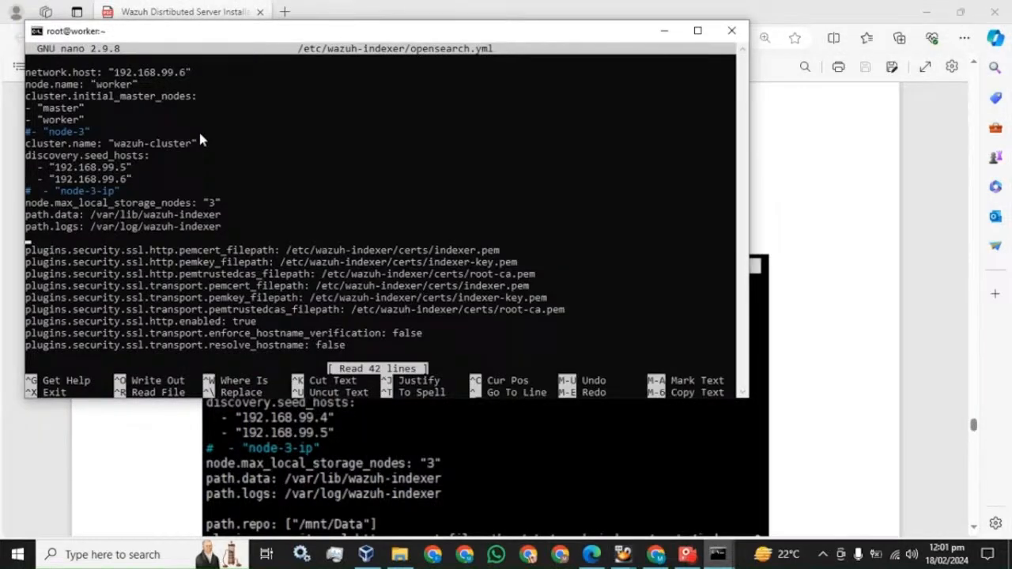
right_click(200, 139)
key(BackSpace)
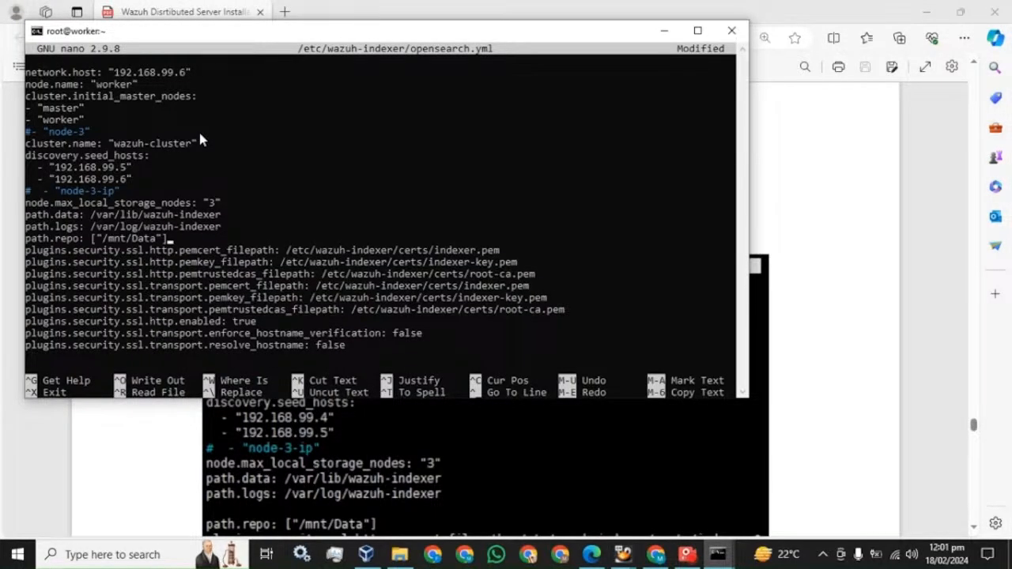
key(ctrl+x)
key(y)
key(Return)
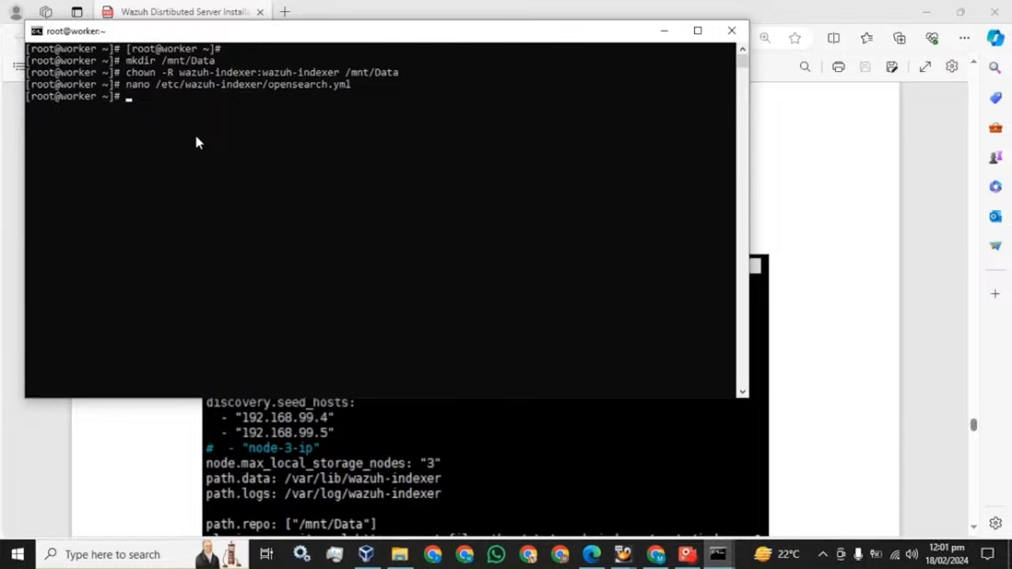
click(402, 8)
Run systemctl restart wazuh-indexer on the master, copied from the guide
scroll(411, 191, down, 4)
scroll(411, 191, down, 2)
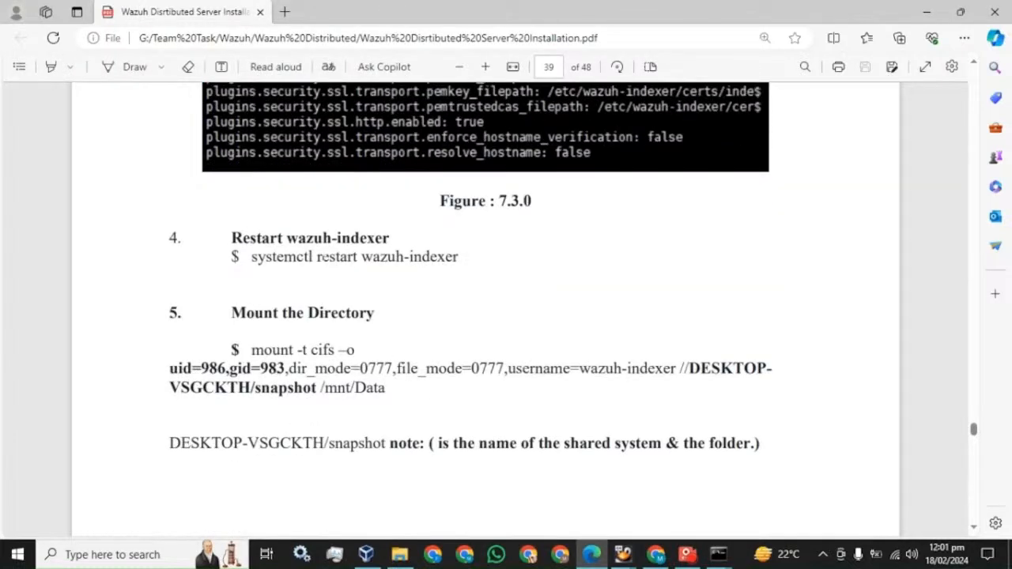
drag(250, 256, 458, 258)
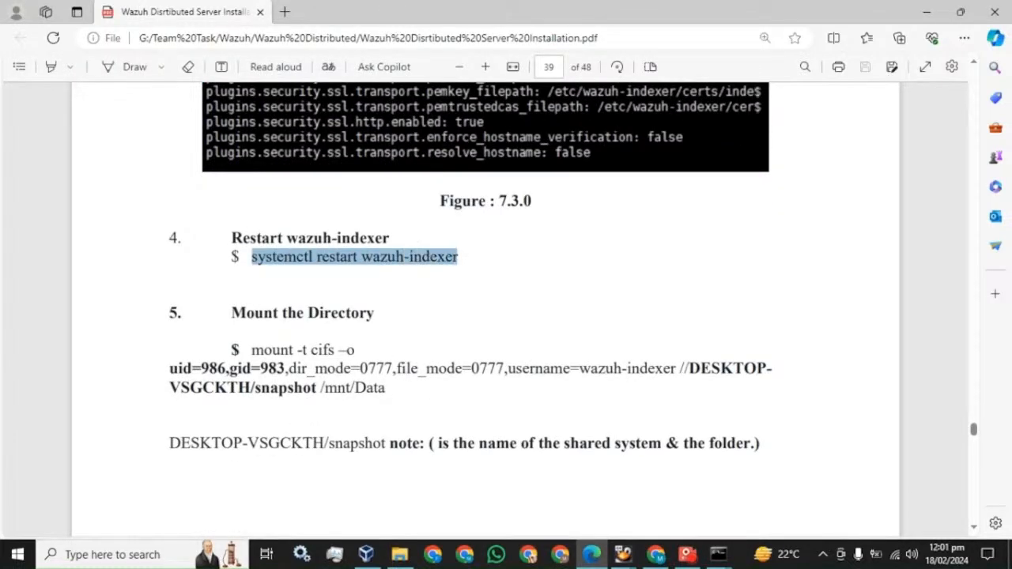
click(715, 551)
click(635, 500)
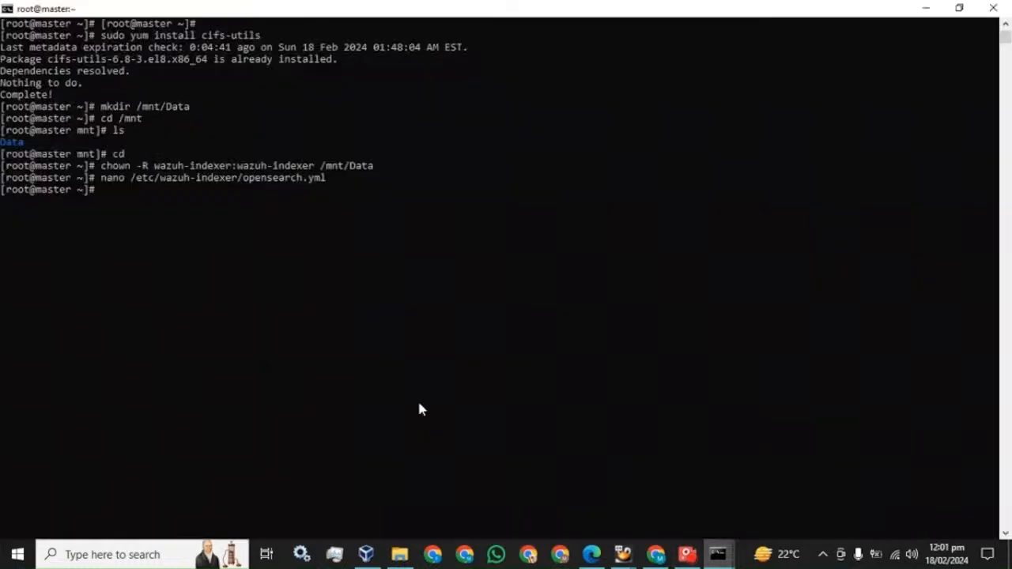
right_click(328, 333)
key(Return)
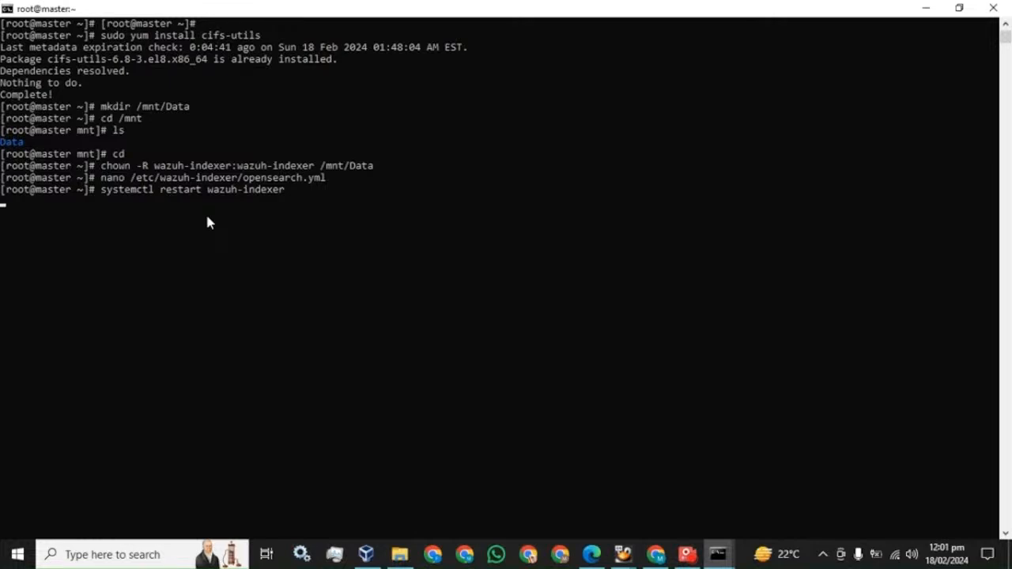
Arrange the master terminal at the top-left and the worker terminal on the right
click(960, 8)
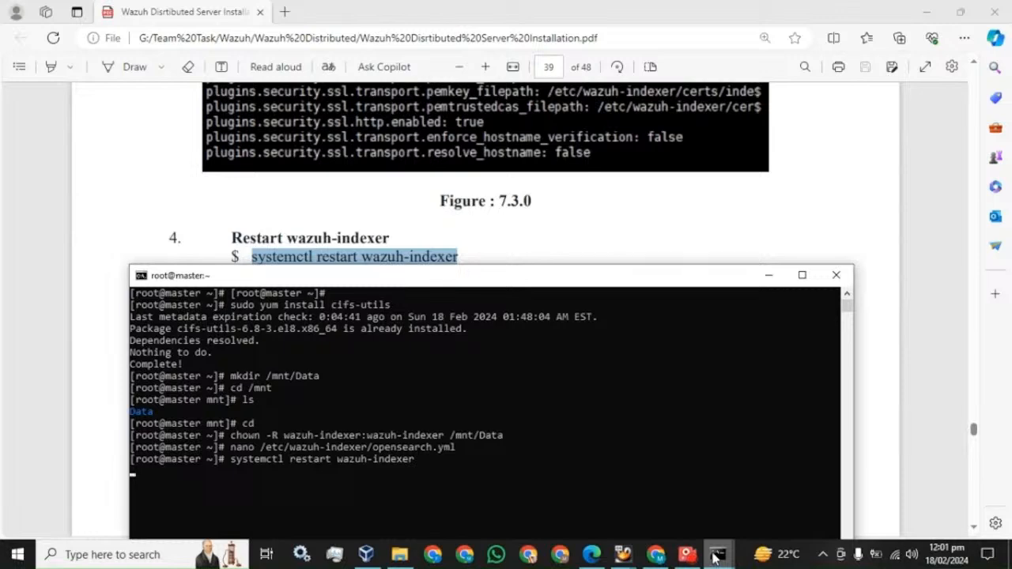
drag(418, 285, 289, 66)
mouse_move(719, 554)
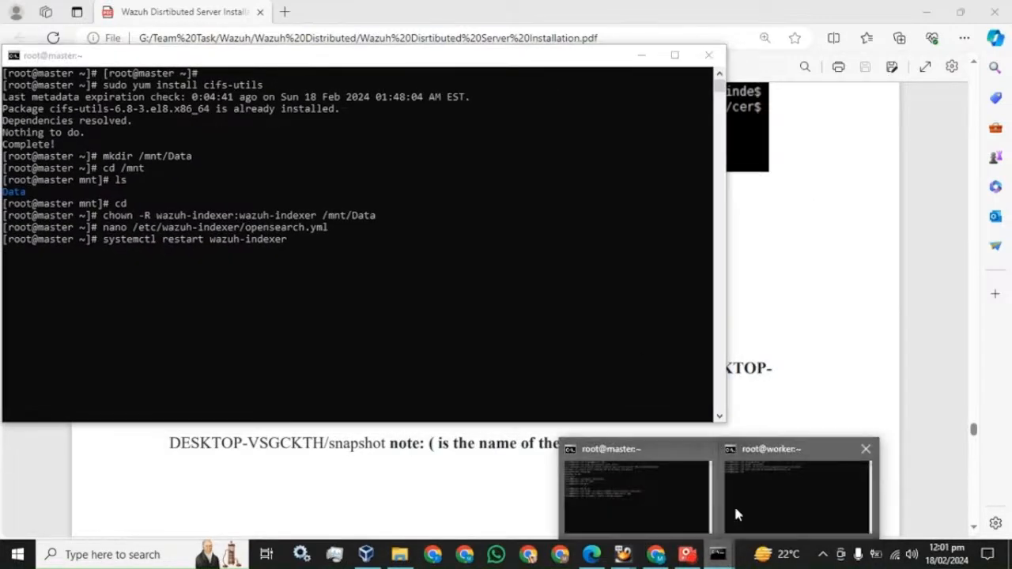
click(734, 504)
drag(384, 39, 710, 74)
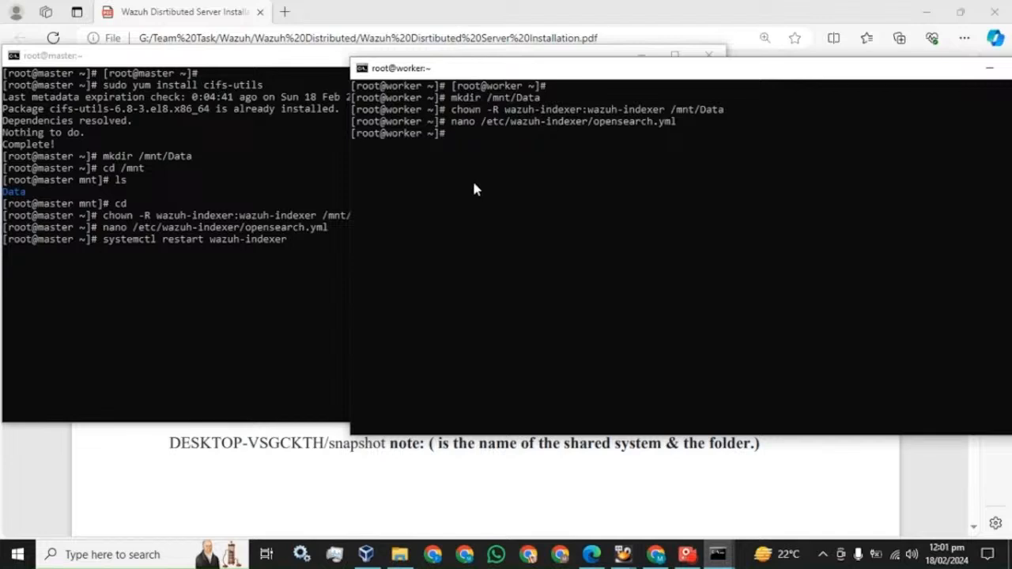
click(99, 61)
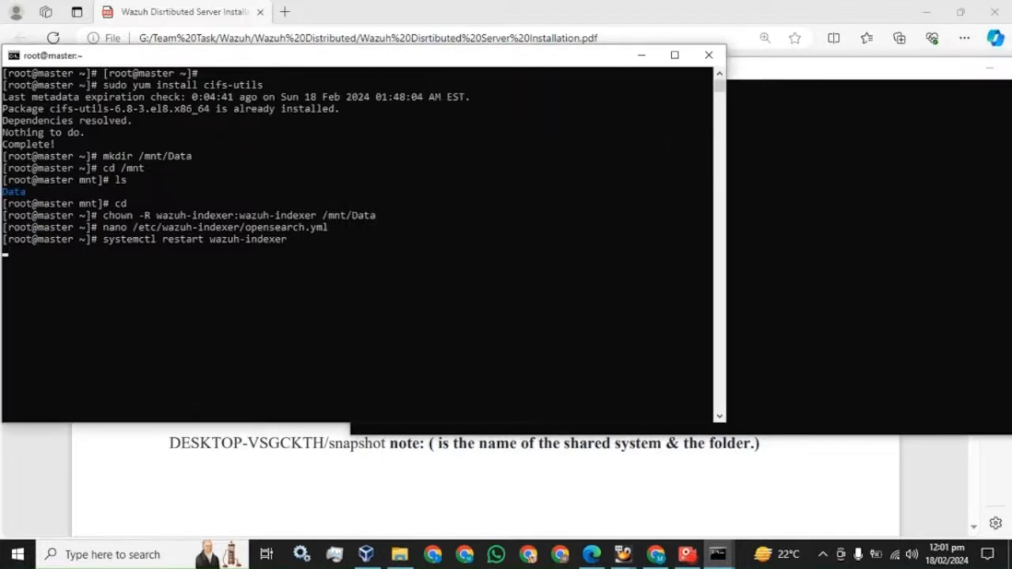
Check the master's service with systemctl status wazuh-indexer
mouse_move(685, 557)
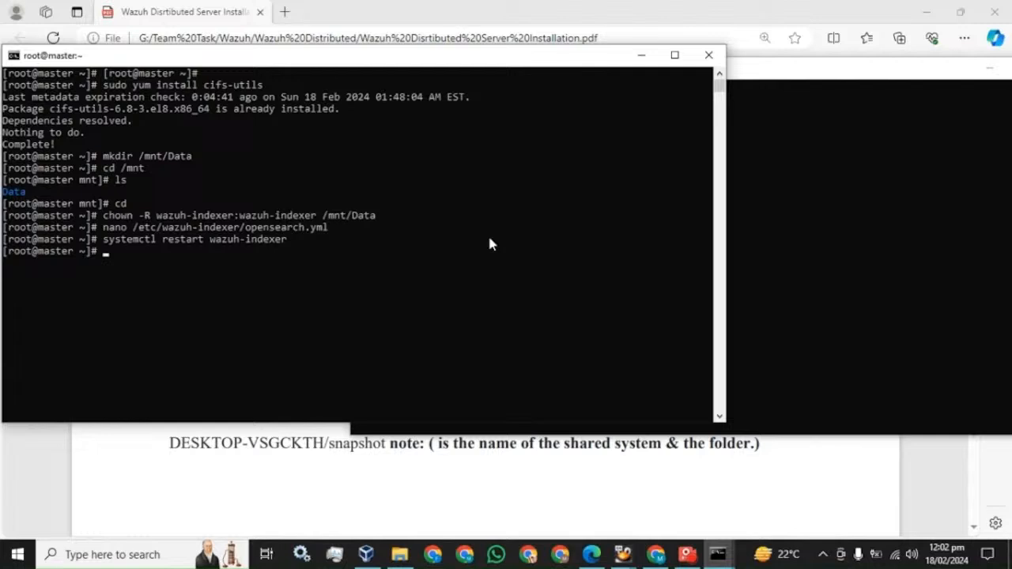
key(Up)
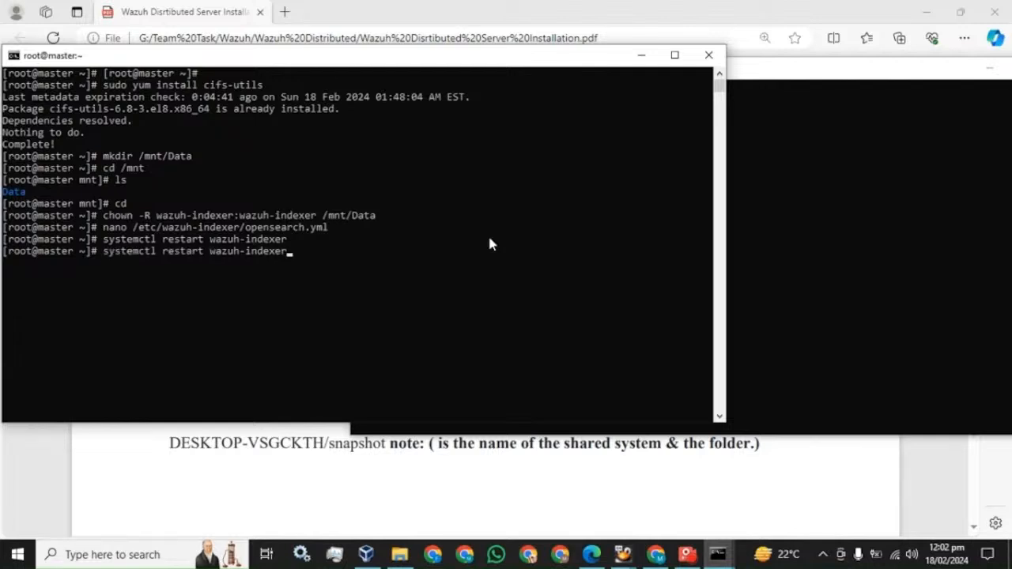
key(Left)
key(Left)
key(Left)
key(Left)
key(Left)
key(Left)
key(Left)
key(Left)
key(Left)
key(Left)
key(Left)
key(Left)
key(BackSpace)
key(BackSpace)
key(BackSpace)
key(BackSpace)
key(BackSpace)
key(BackSpace)
key(BackSpace)
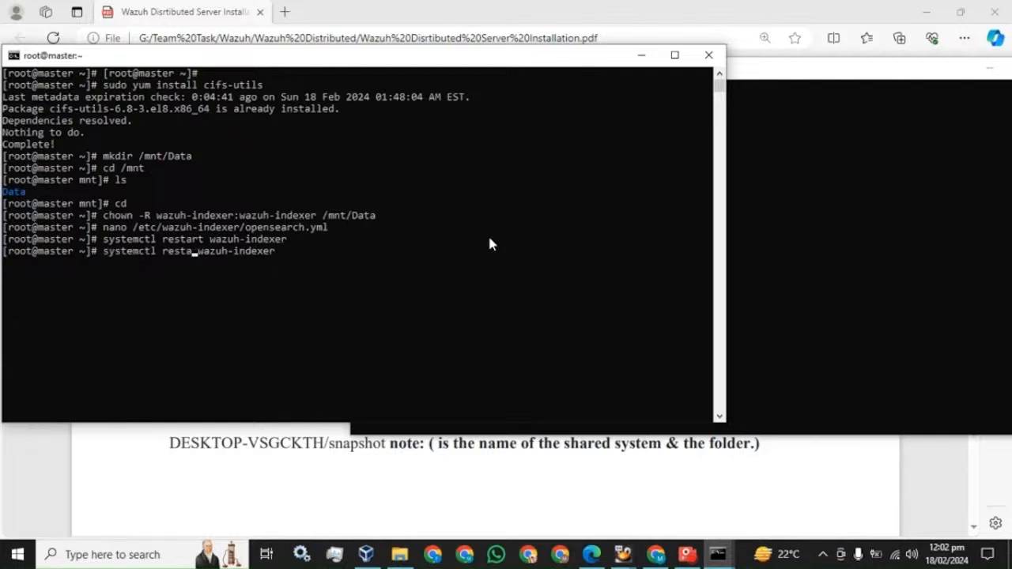
text(status)
key(Return)
Close the master status output and run systemctl restart wazuh-indexer on the worker
key(q)
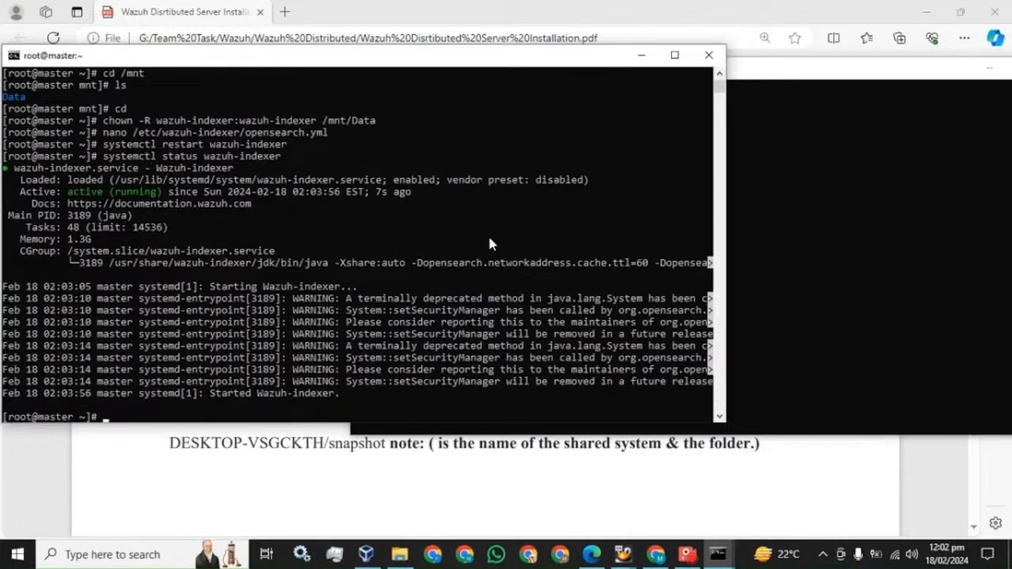
click(784, 84)
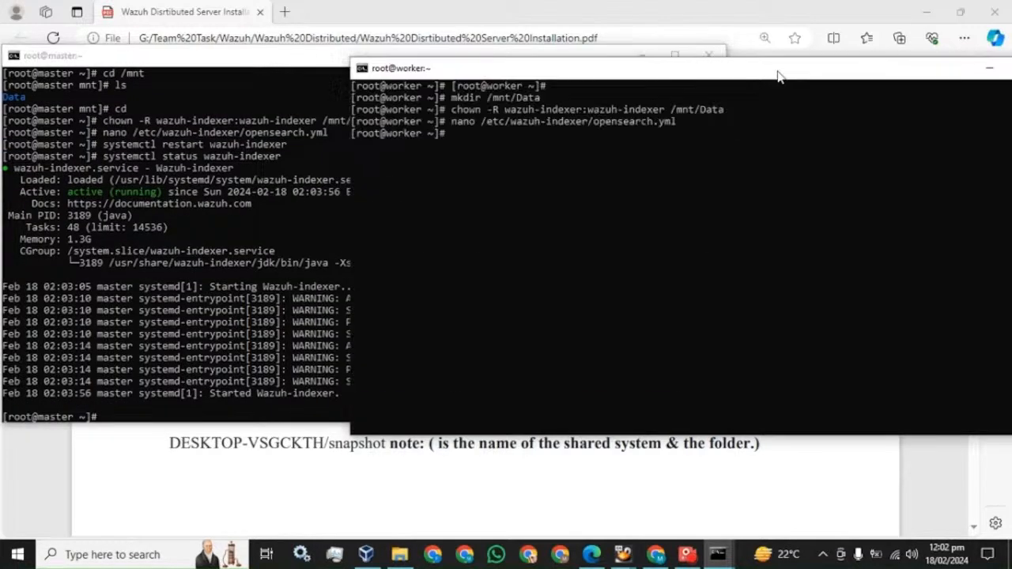
text(systemctl restart wazuh-indexer)
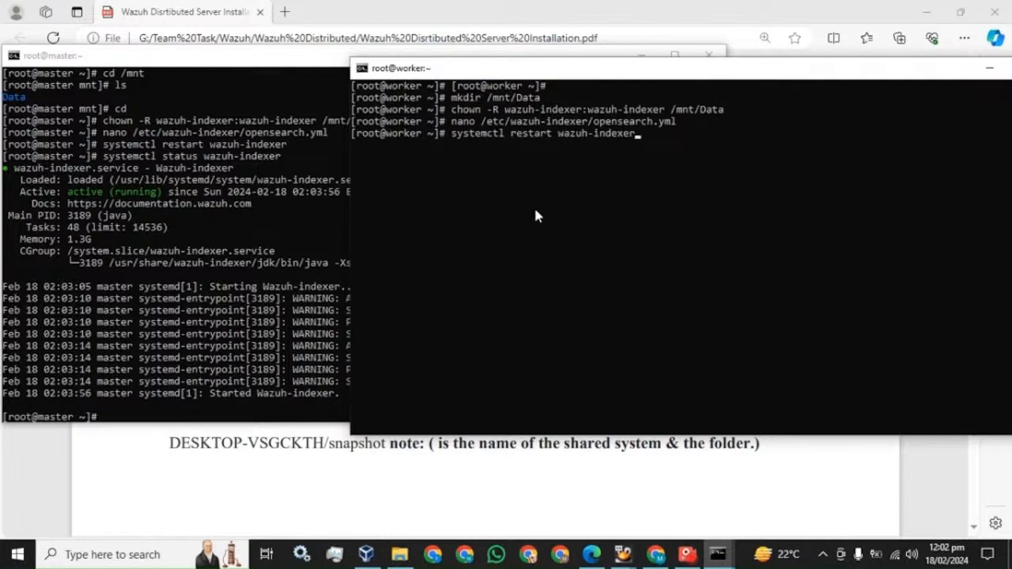
key(Return)
Check the worker's service with systemctl status wazuh-indexer
click(687, 554)
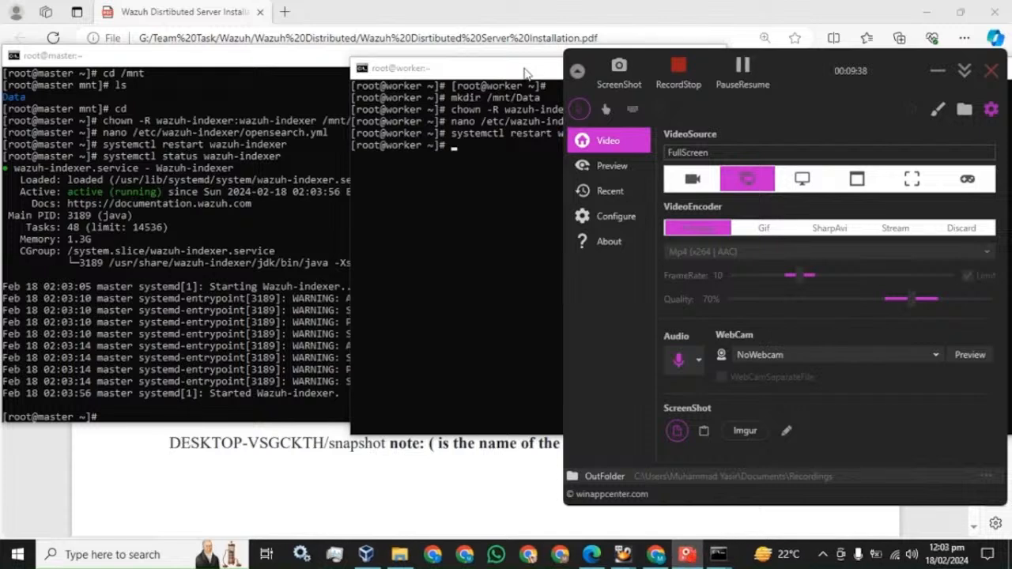
click(477, 74)
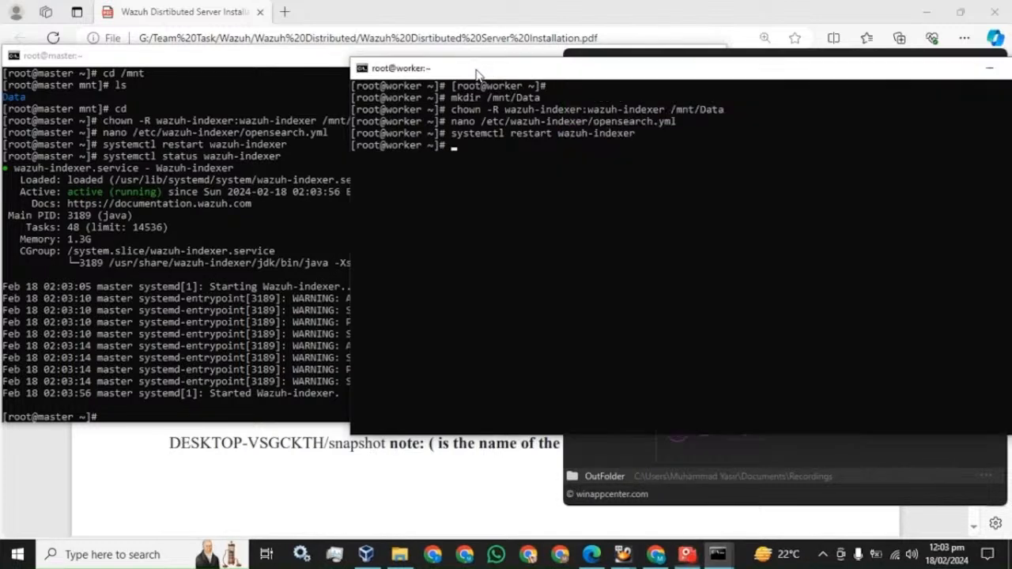
key(Up)
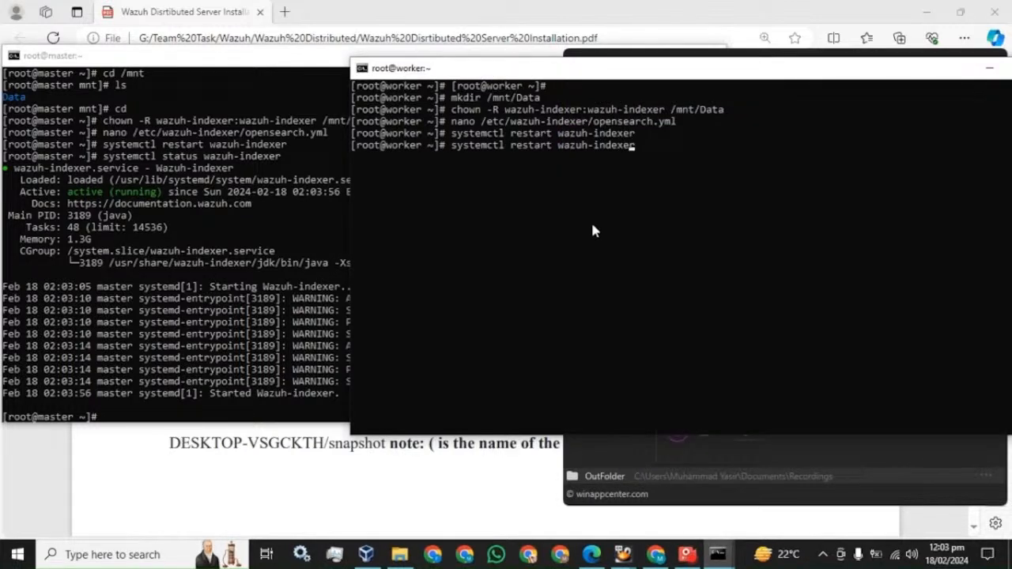
key(Left)
key(Left)
key(Left)
key(Left)
key(Left)
key(Left)
key(Left)
key(Left)
key(Left)
key(Left)
key(Left)
key(Left)
key(Left)
key(Left)
key(BackSpace)
key(BackSpace)
key(BackSpace)
key(BackSpace)
key(BackSpace)
key(BackSpace)
key(BackSpace)
text(status)
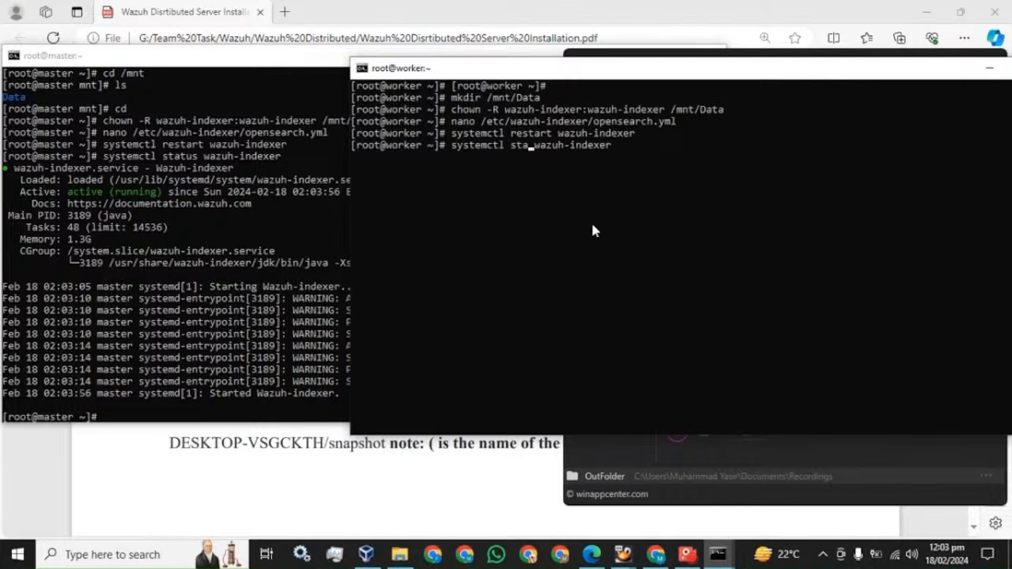
key(Return)
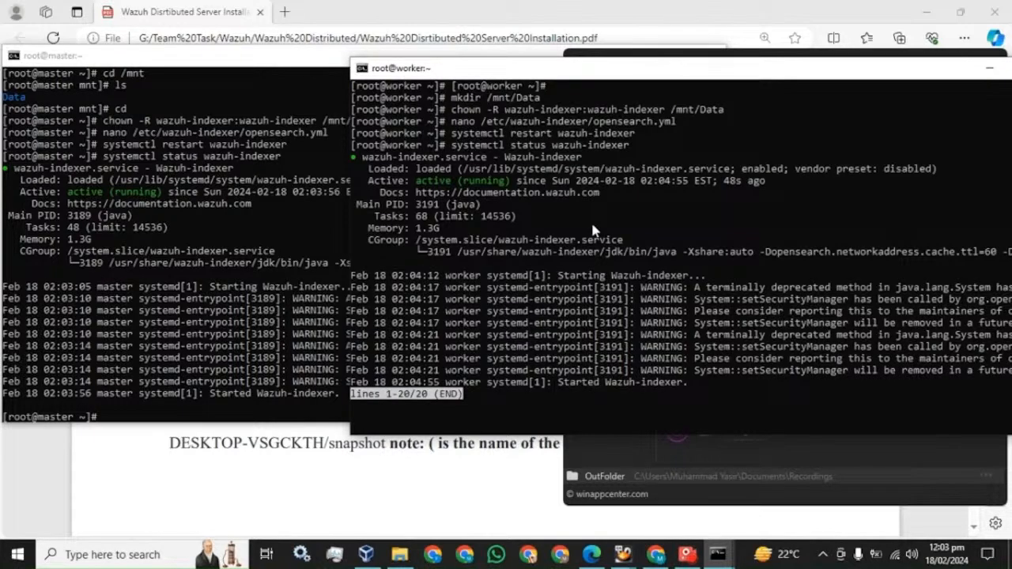
Close the worker status output and select the ["/mnt/Data"] path.repo value in the guide
key(q)
click(373, 10)
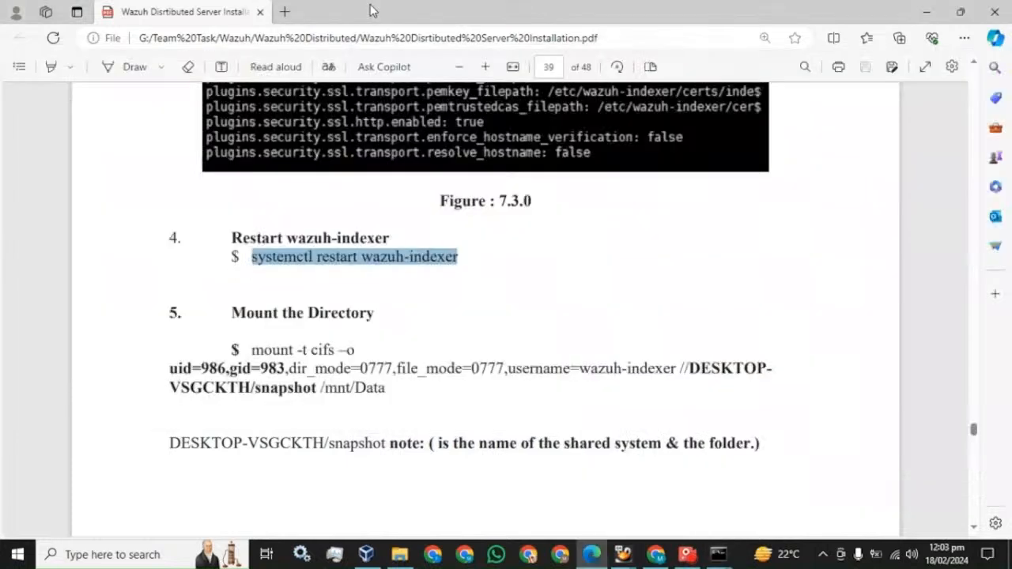
scroll(382, 257, down, 2)
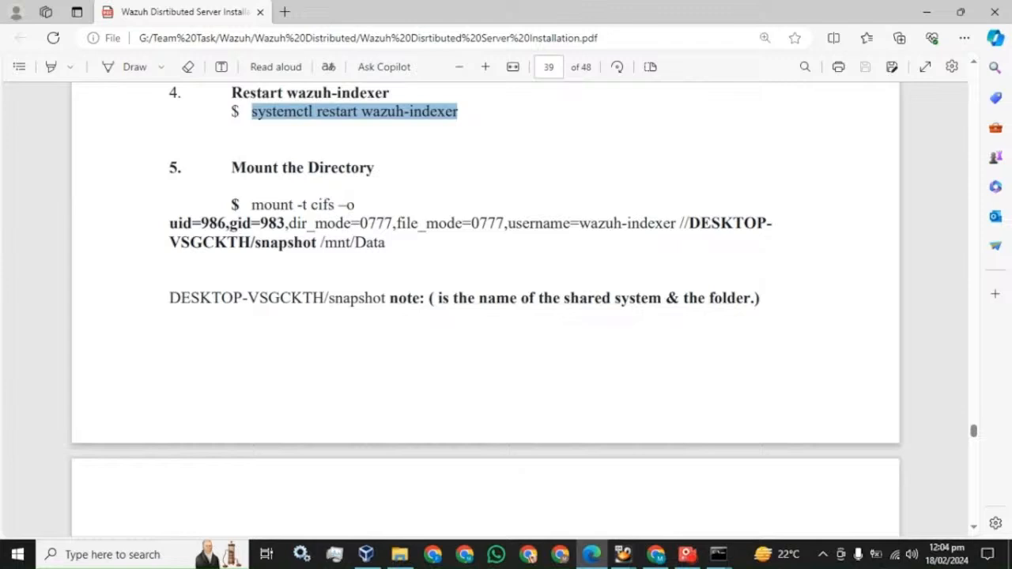
scroll(367, 206, up, 8)
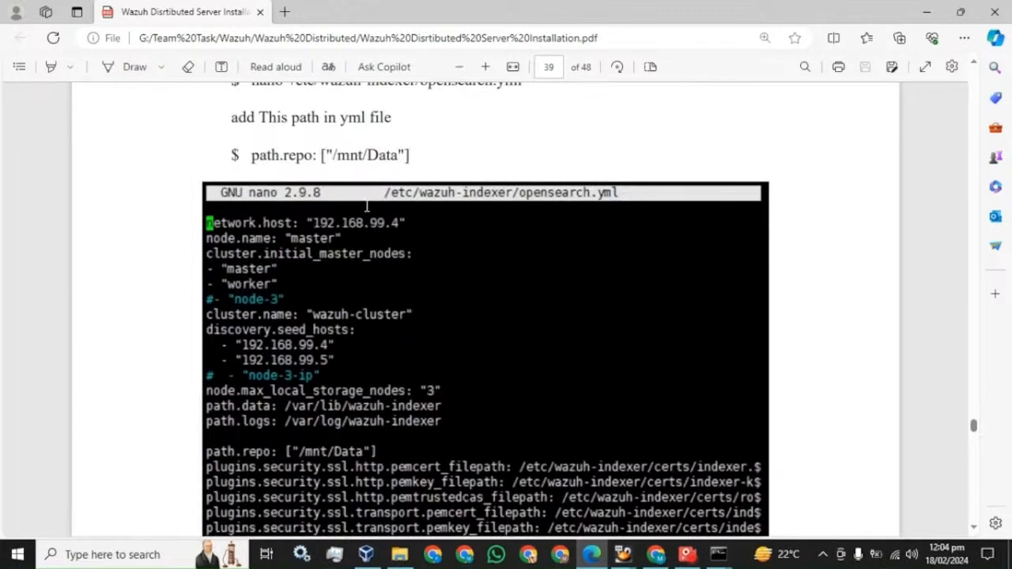
scroll(367, 206, up, 1)
drag(410, 228, 319, 230)
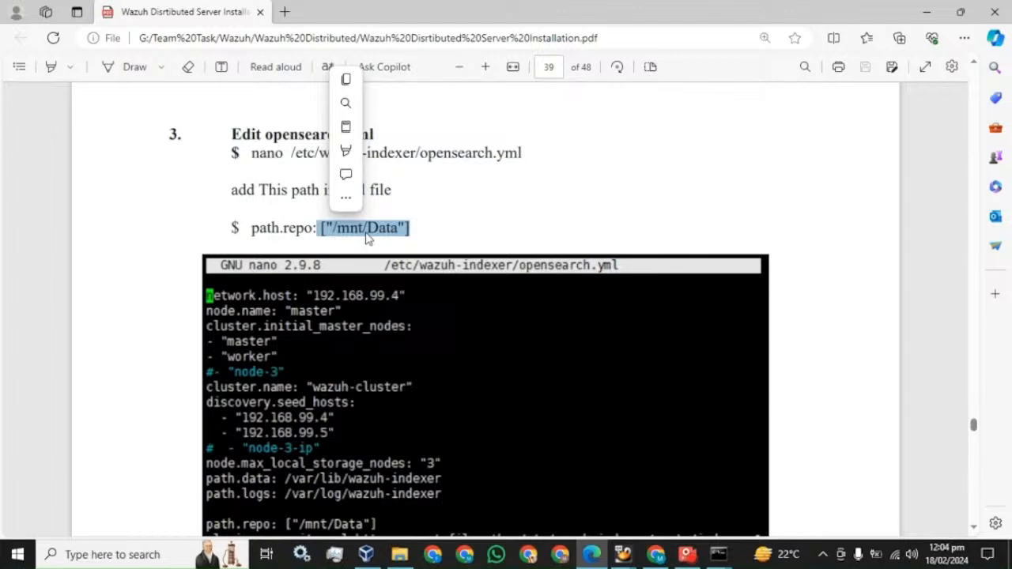
scroll(366, 237, down, 5)
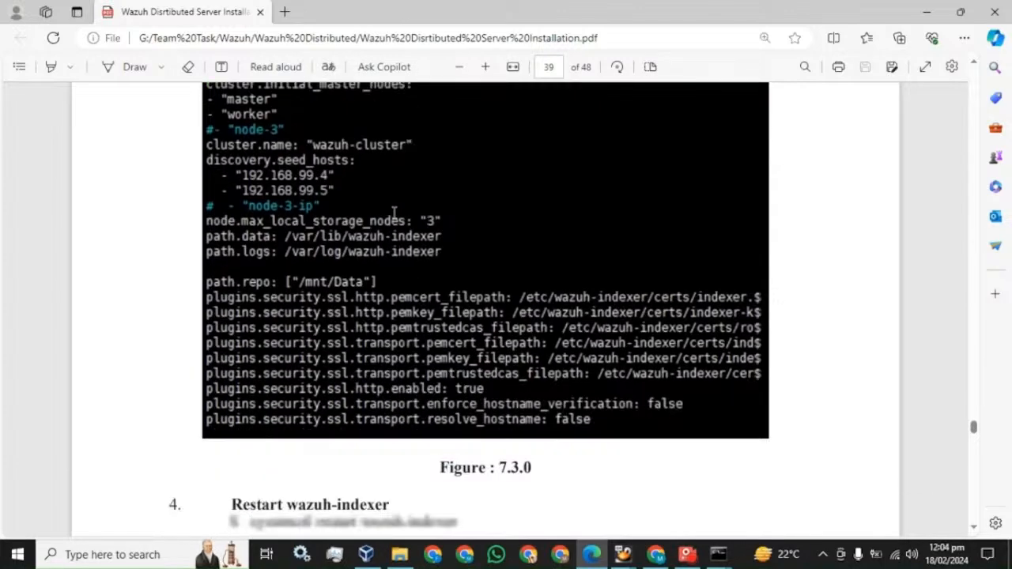
scroll(393, 212, down, 1)
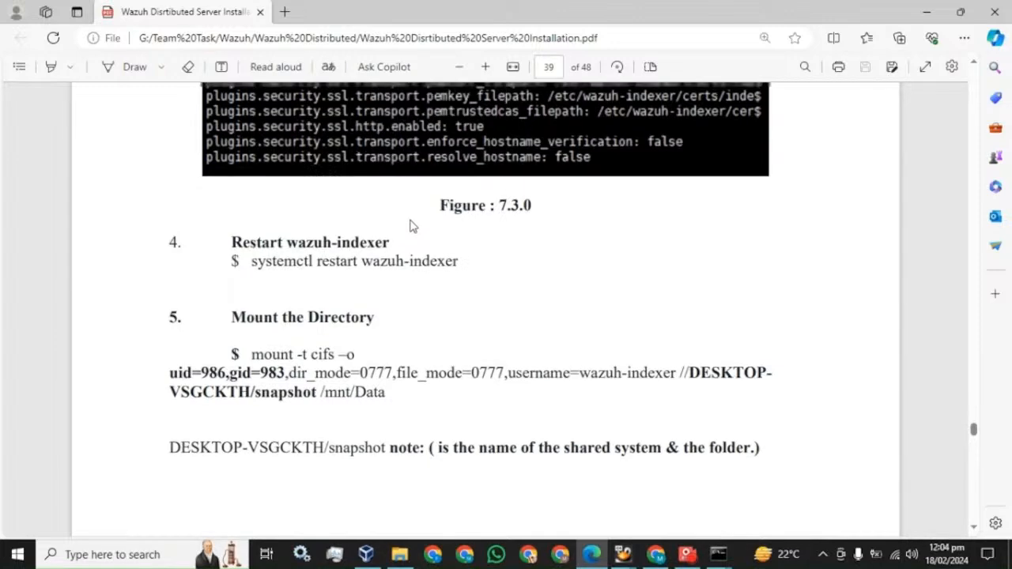
scroll(410, 226, up, 7)
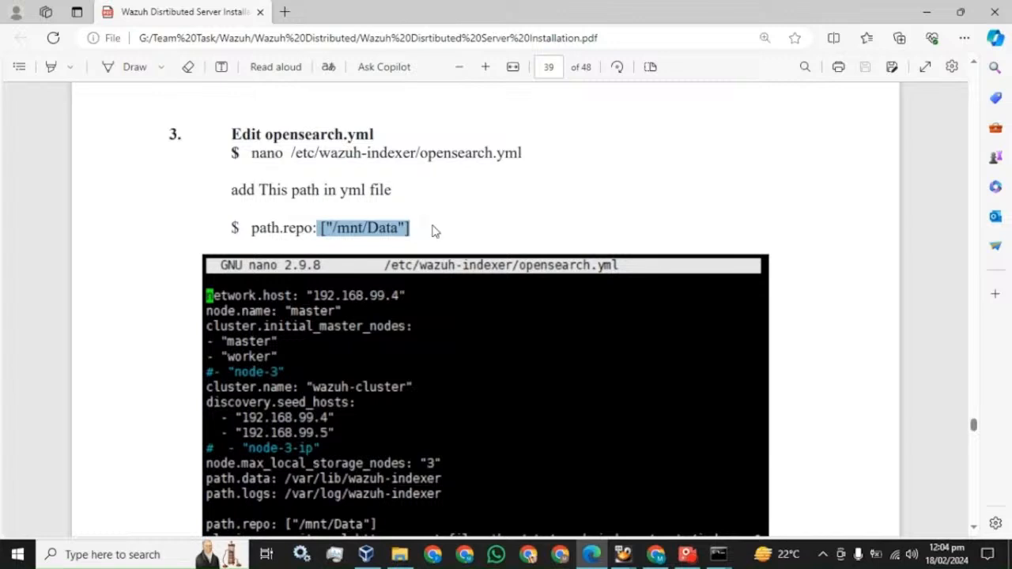
click(345, 229)
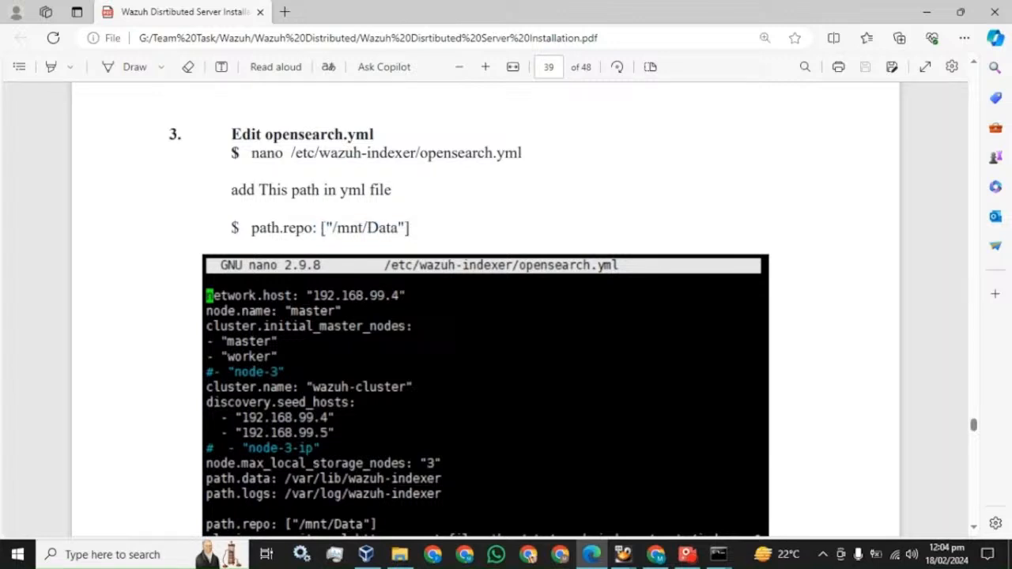
drag(321, 228, 410, 230)
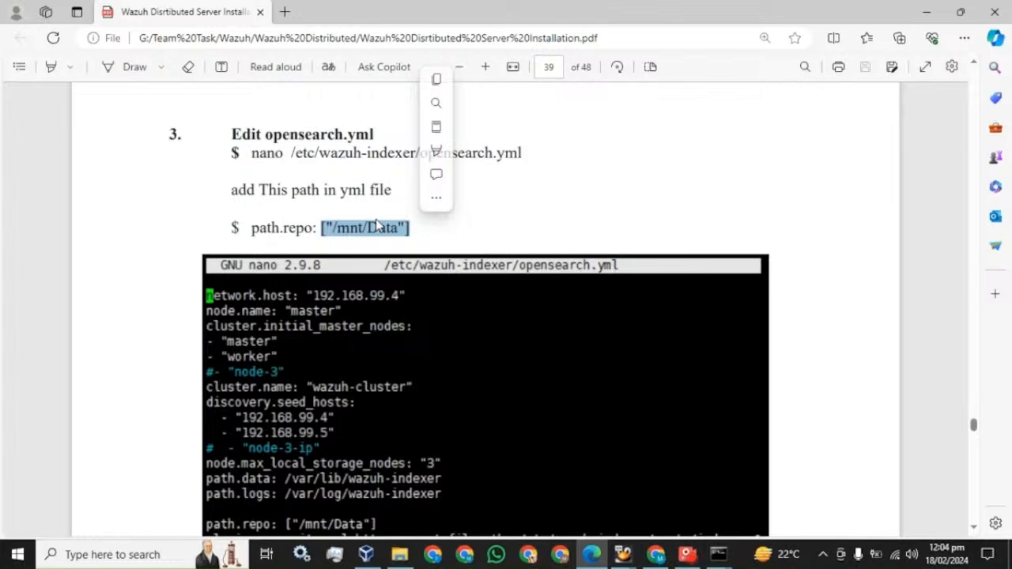
Select the full CIFS mount command from step 5 of the guide
scroll(423, 233, down, 8)
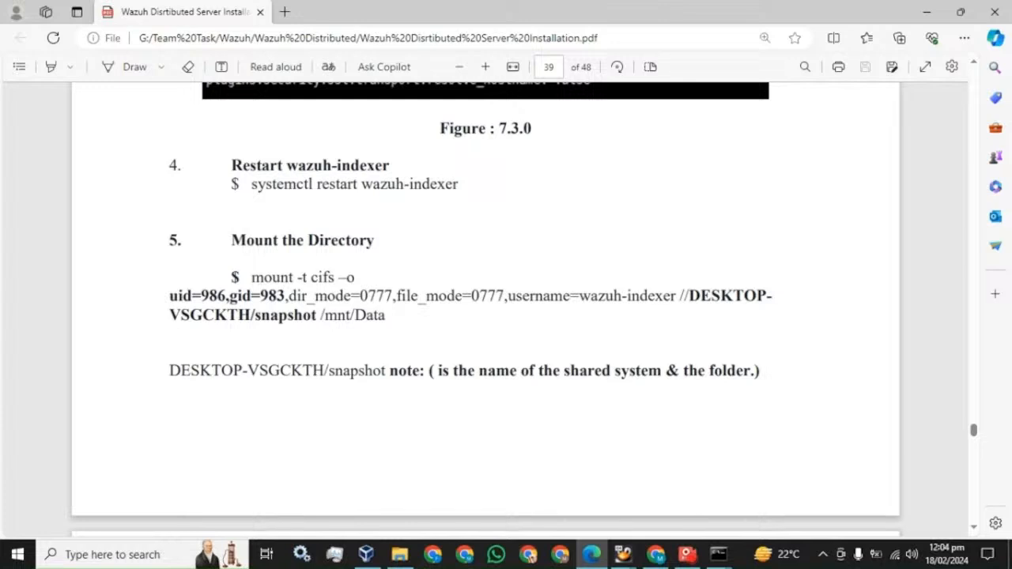
drag(251, 277, 386, 316)
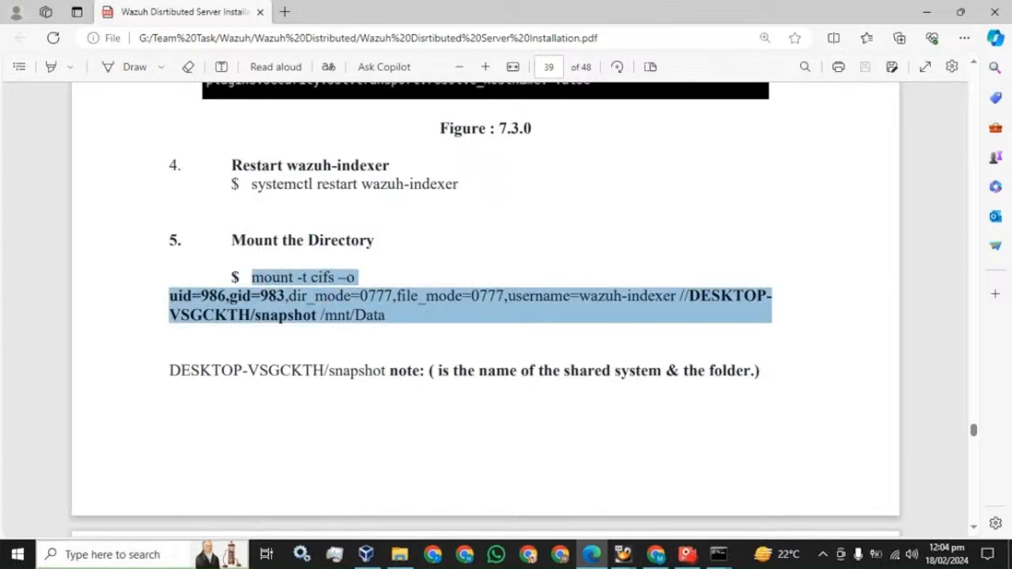
key(super+s)
Paste the CIFS mount command into a new Notepad note and check uid 986 and gid 983
text(not)
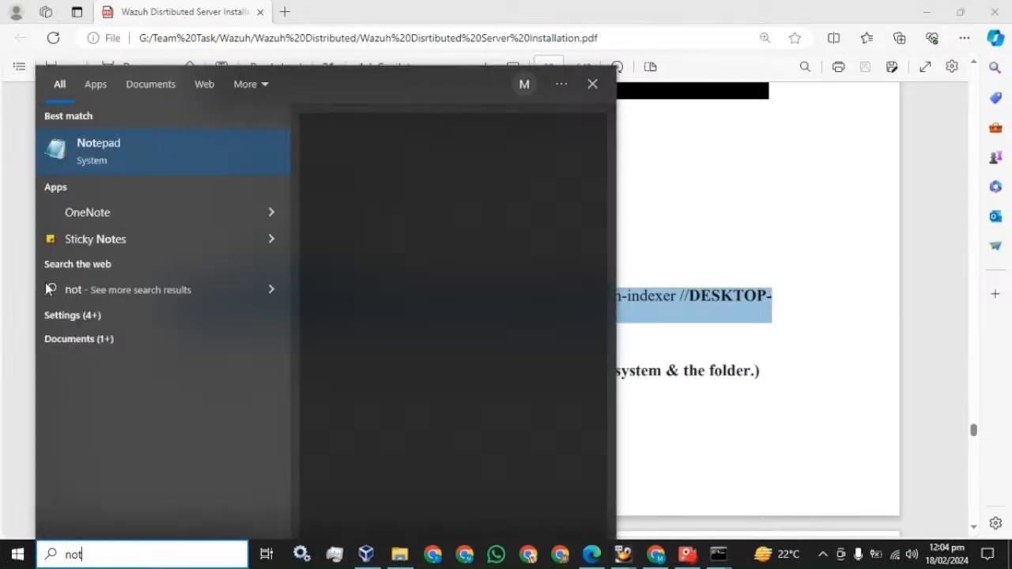
click(92, 152)
text(mount -t cifs –o uid=986,gid=983,dir_mode=0777,file_mode=0777,username=wazuh-indexer //DESKTOP VSGCKTH/snapshot /mnt/Data)
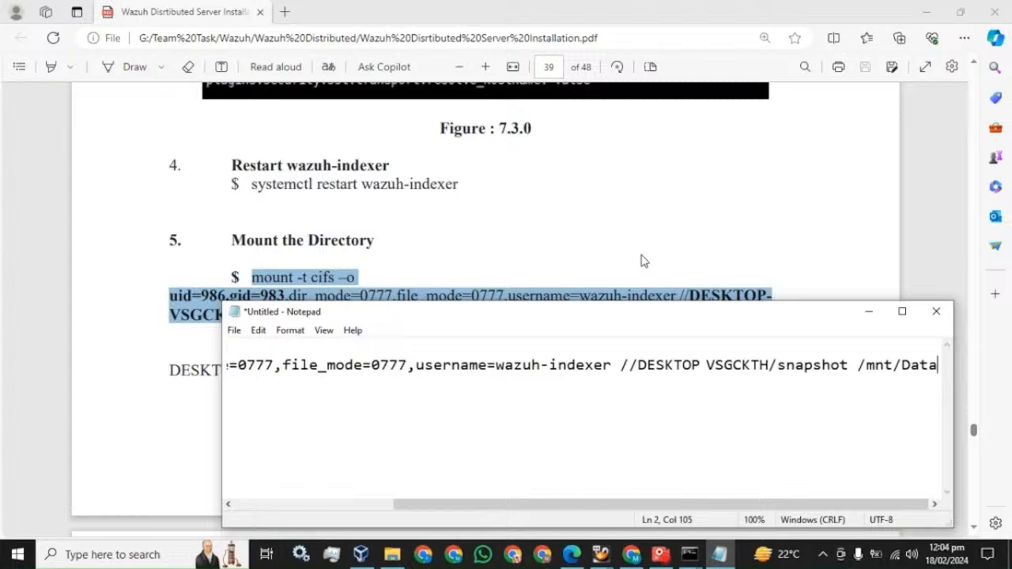
click(902, 312)
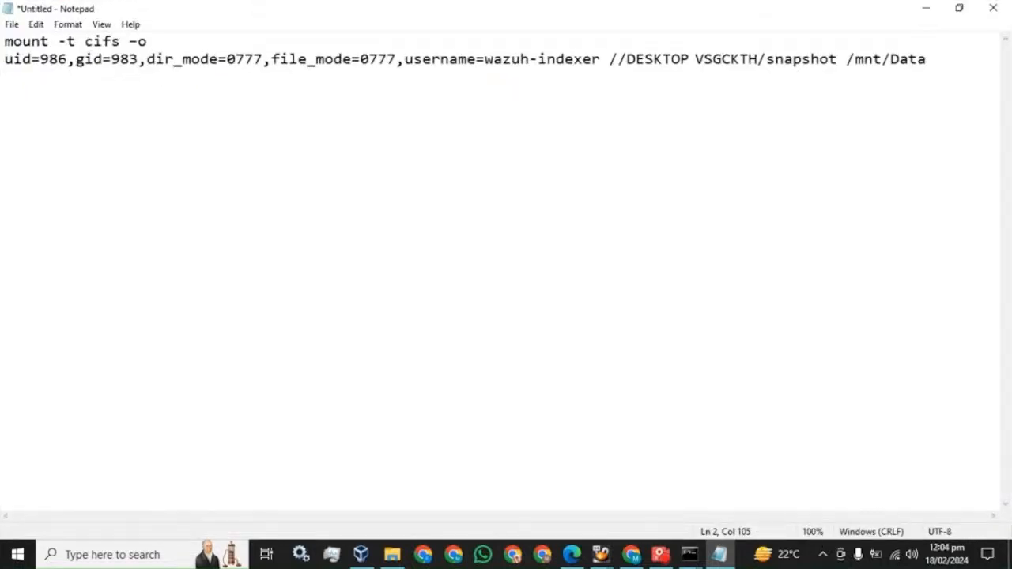
drag(68, 59, 42, 59)
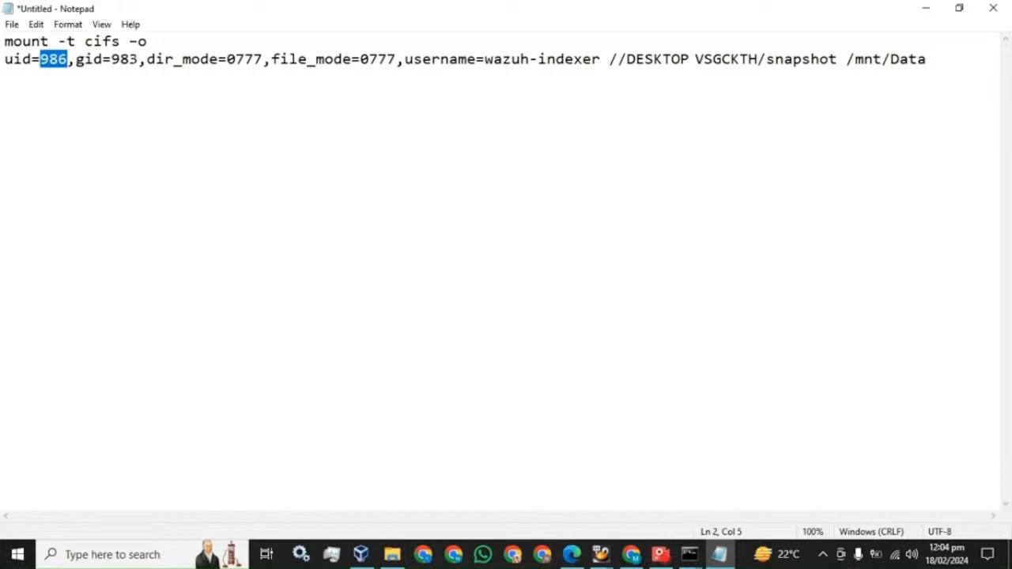
drag(139, 59, 112, 59)
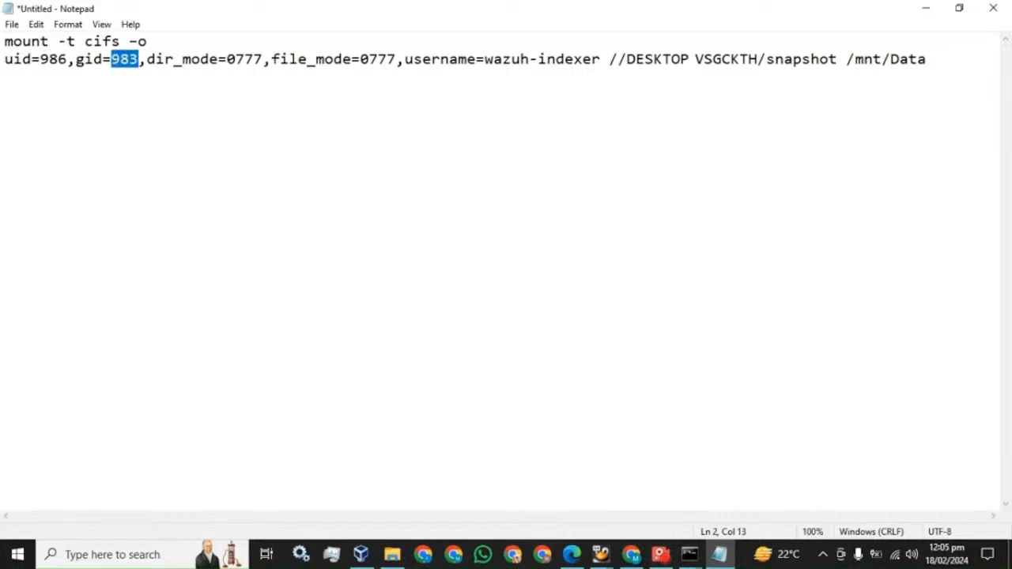
Copy cat /etc/passwd from the guide and run it on the master node
click(571, 555)
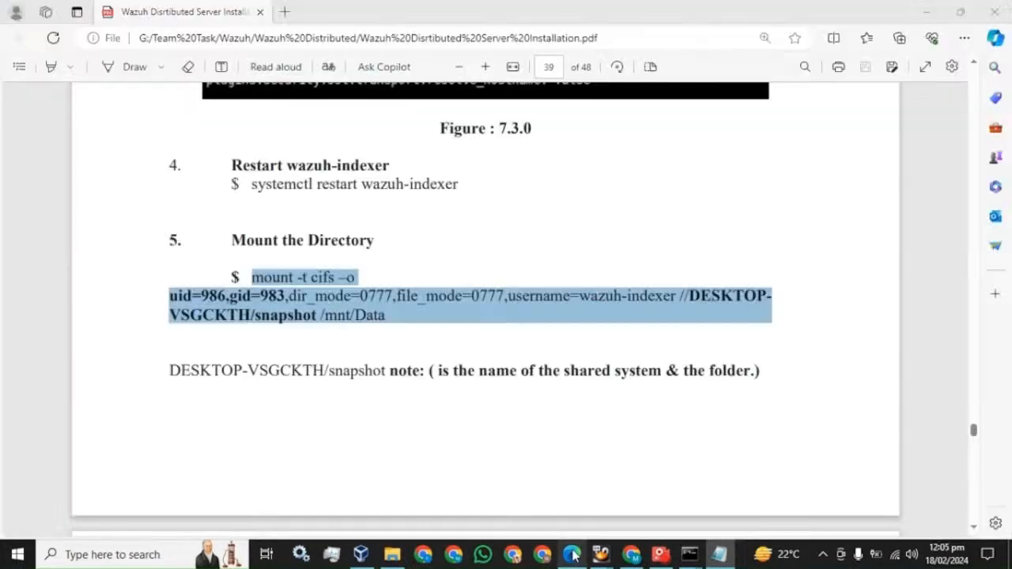
scroll(412, 287, down, 6)
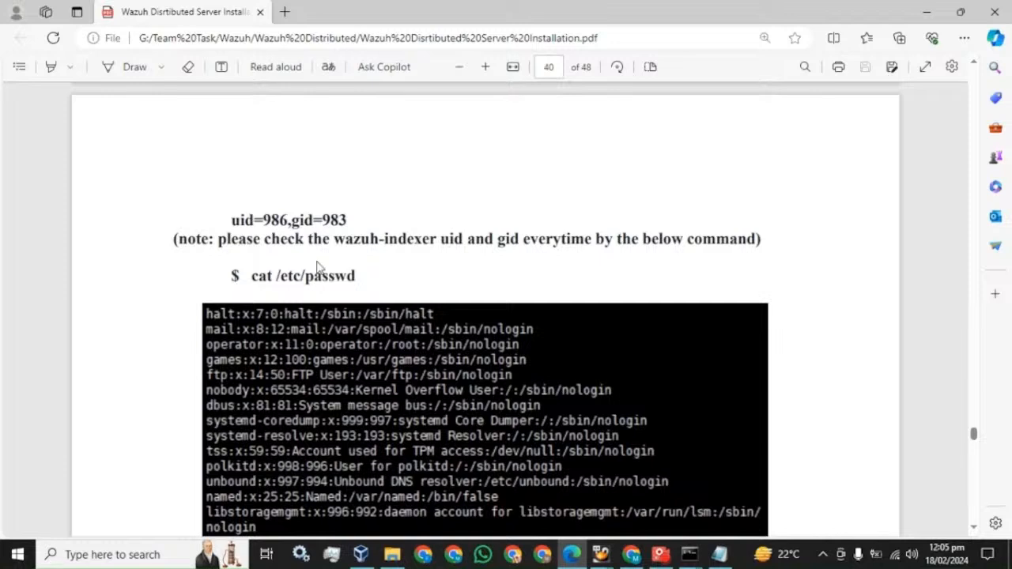
mouse_move(355, 275)
mouse_down()
mouse_move(251, 275)
mouse_move(356, 276)
mouse_up()
key(super+c)
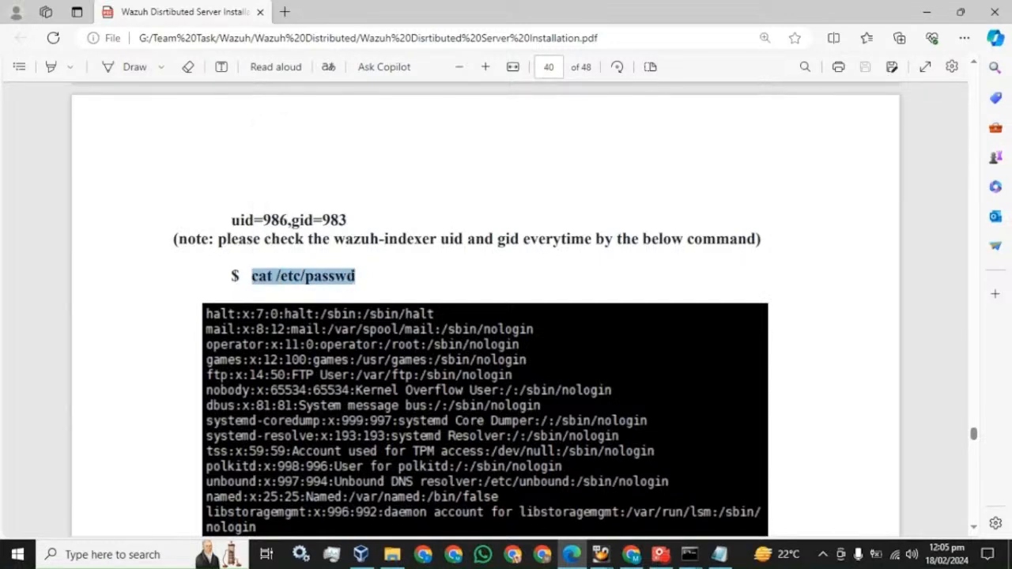
click(690, 554)
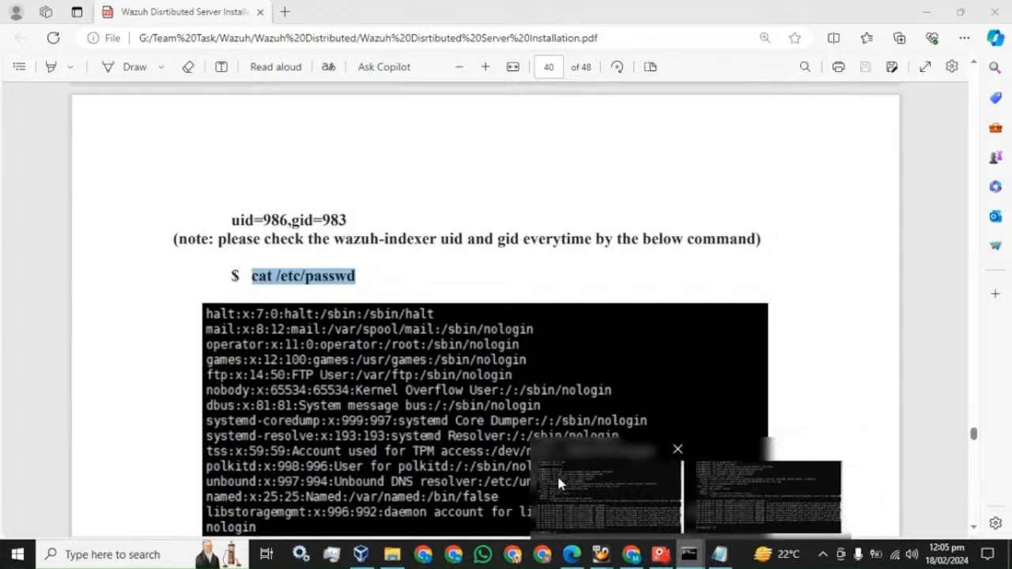
click(558, 484)
right_click(305, 267)
key(Return)
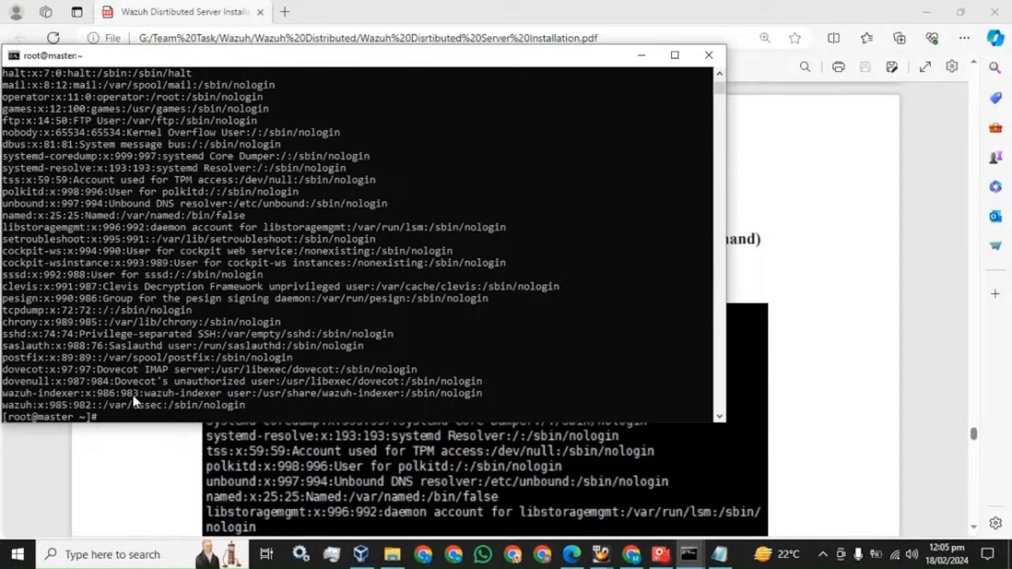
Run cat /etc/passwd on the worker node as well
click(721, 556)
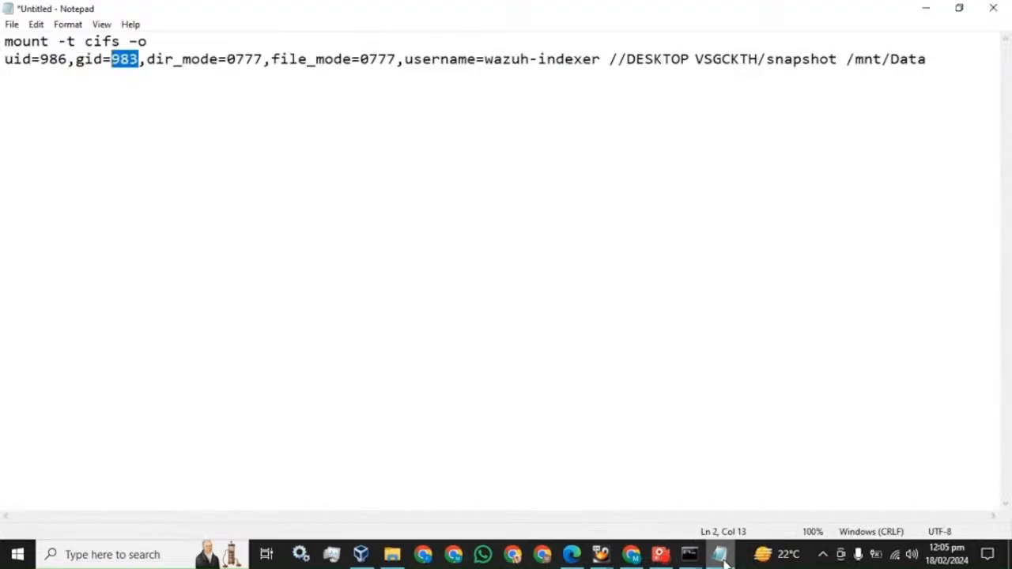
click(723, 557)
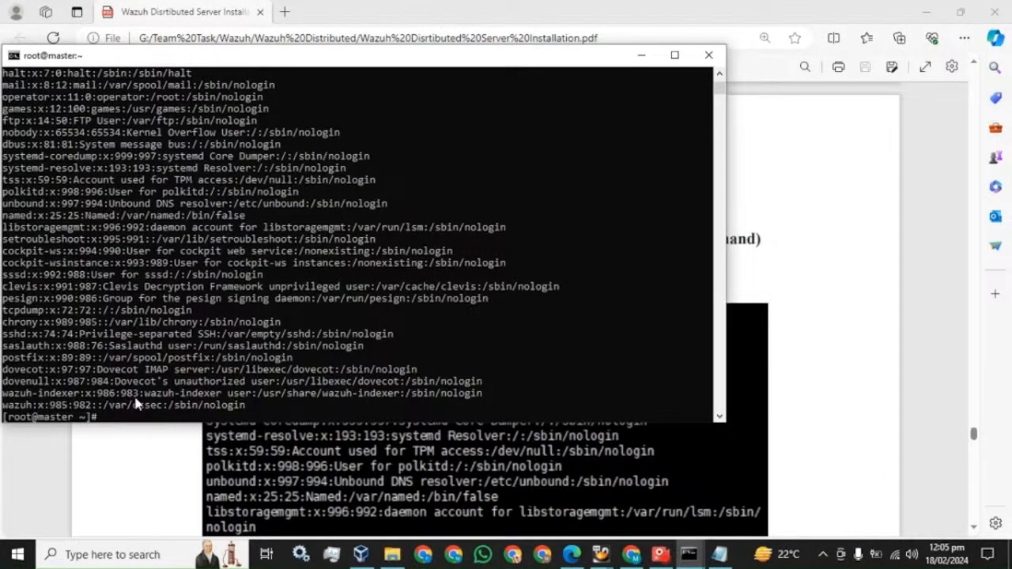
click(689, 553)
click(720, 481)
right_click(436, 303)
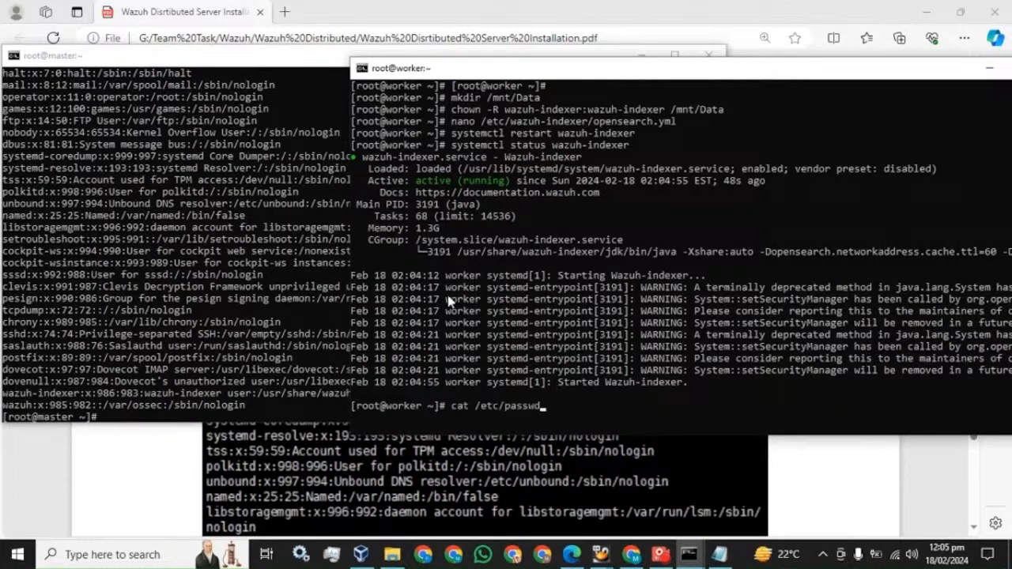
key(Return)
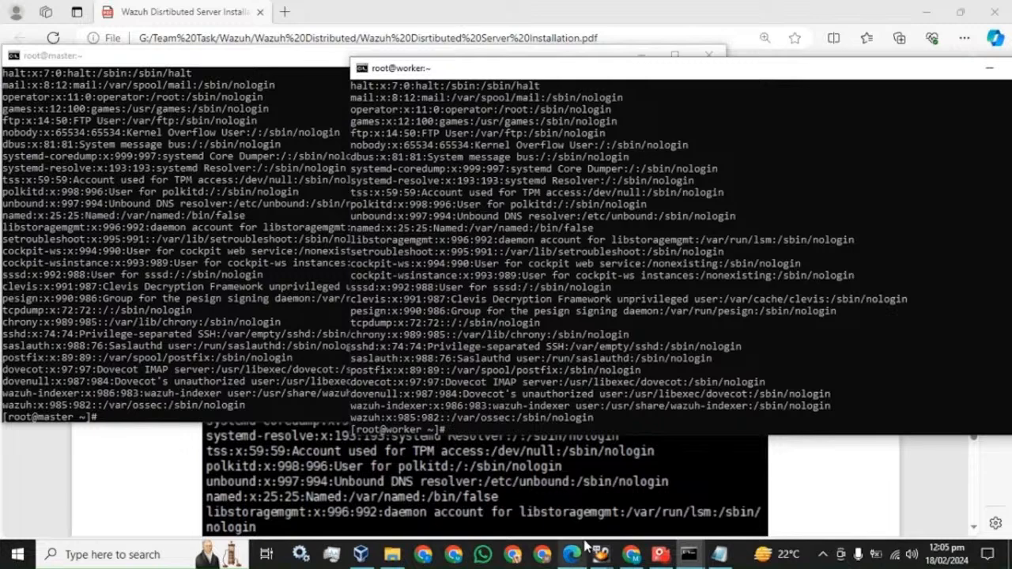
Copy the snapshot2 folder's network path from its Sharing properties
click(393, 554)
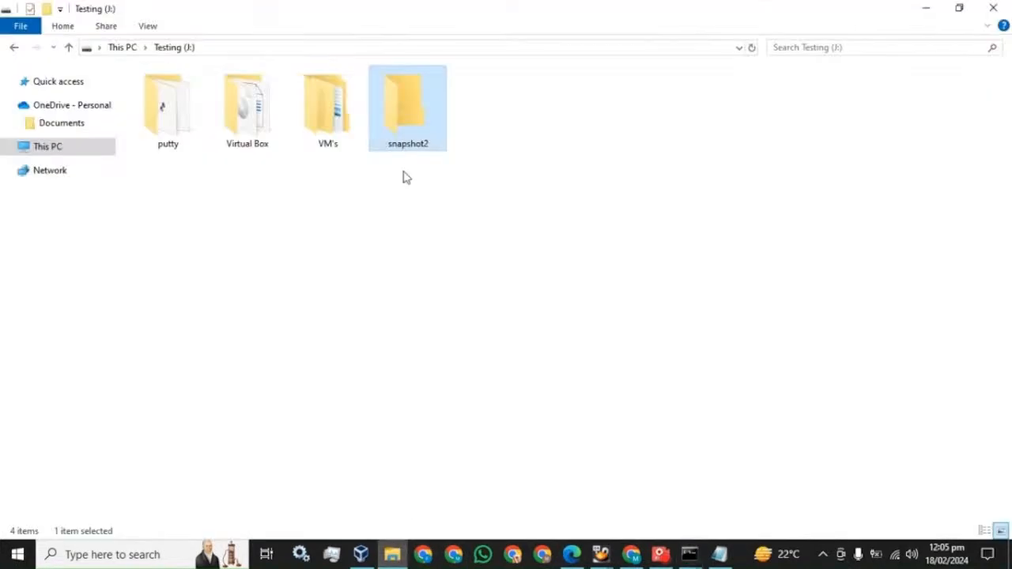
right_click(403, 94)
click(445, 471)
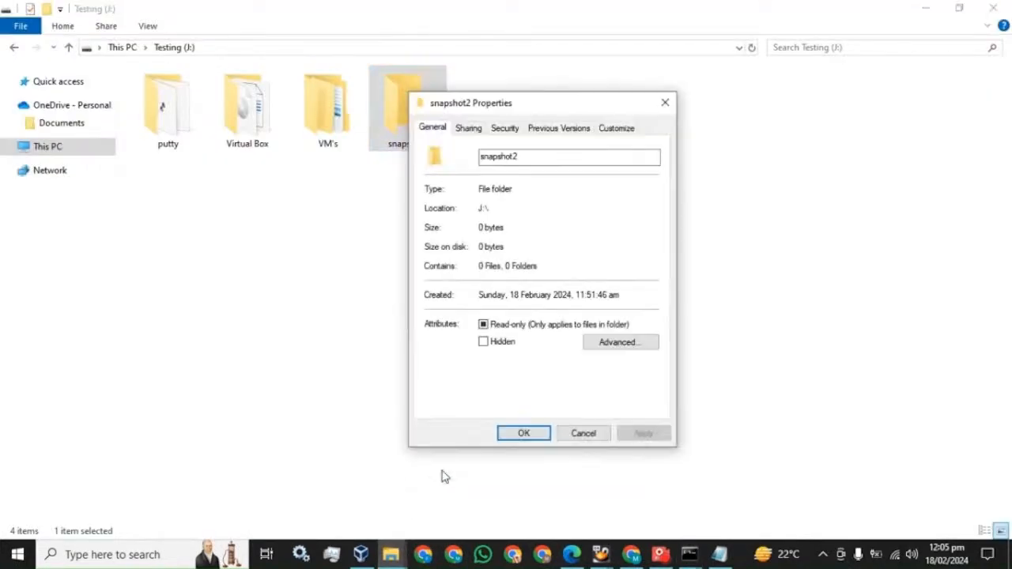
click(468, 128)
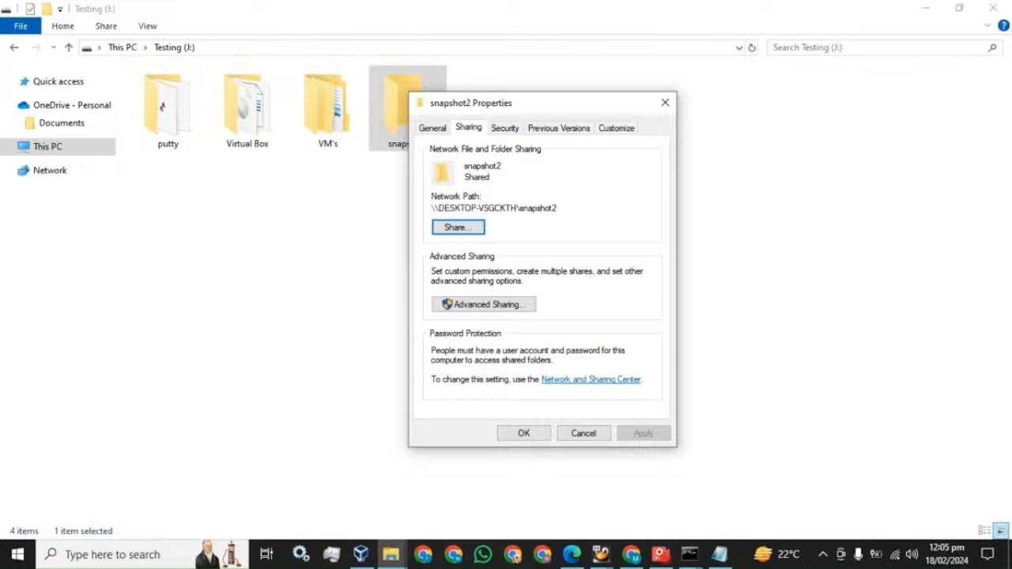
drag(431, 208, 557, 208)
key(ctrl+c)
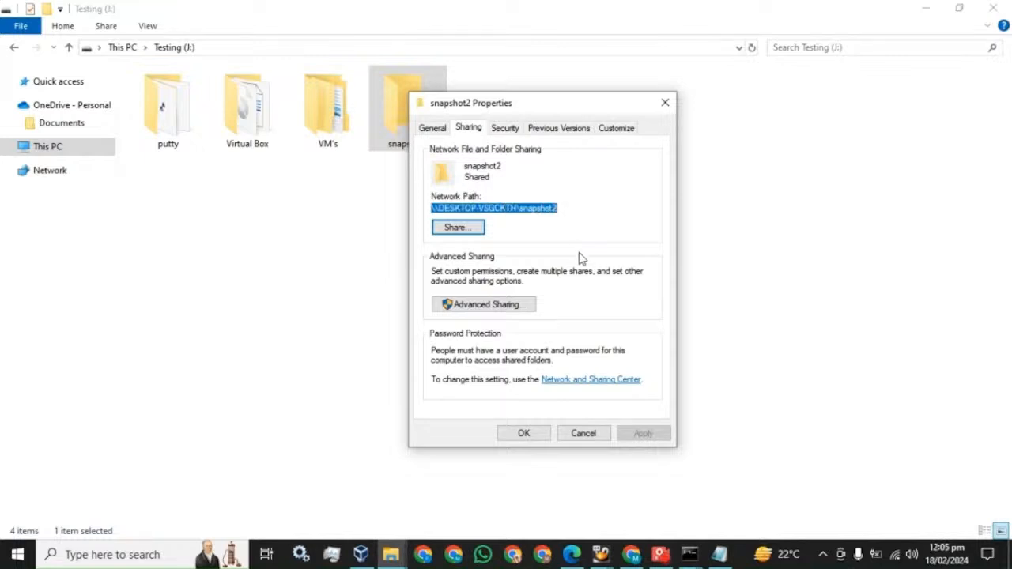
Change the mount command's share to snapshot2, join it onto one line, and select it all
click(719, 554)
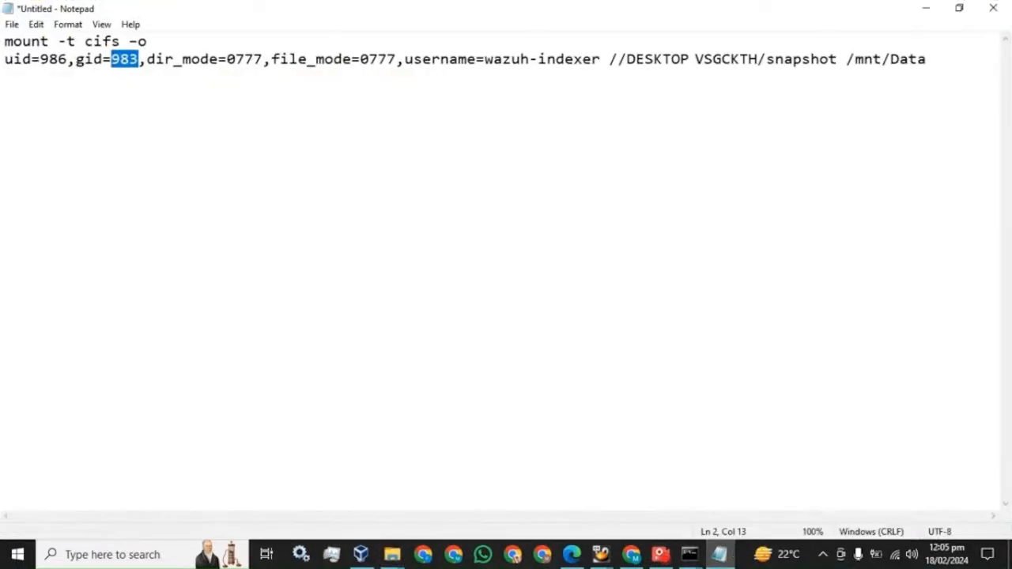
click(927, 60)
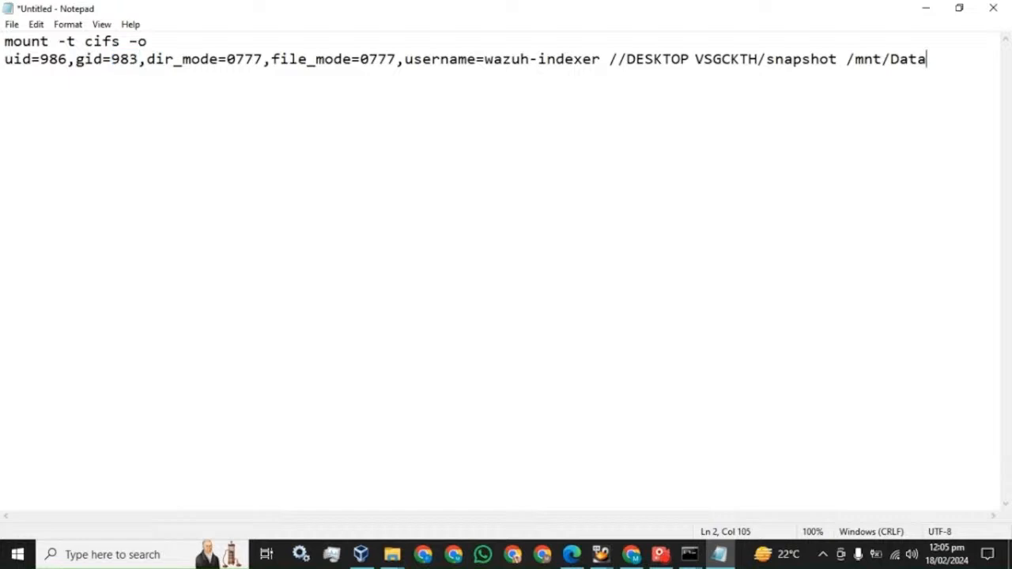
key(Return)
key(ctrl+v)
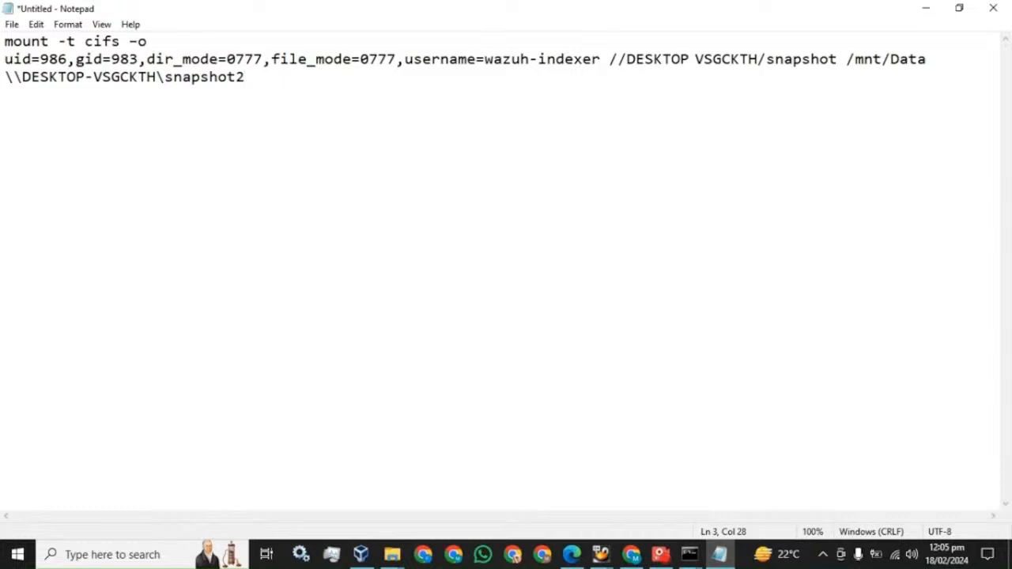
click(838, 60)
text(2)
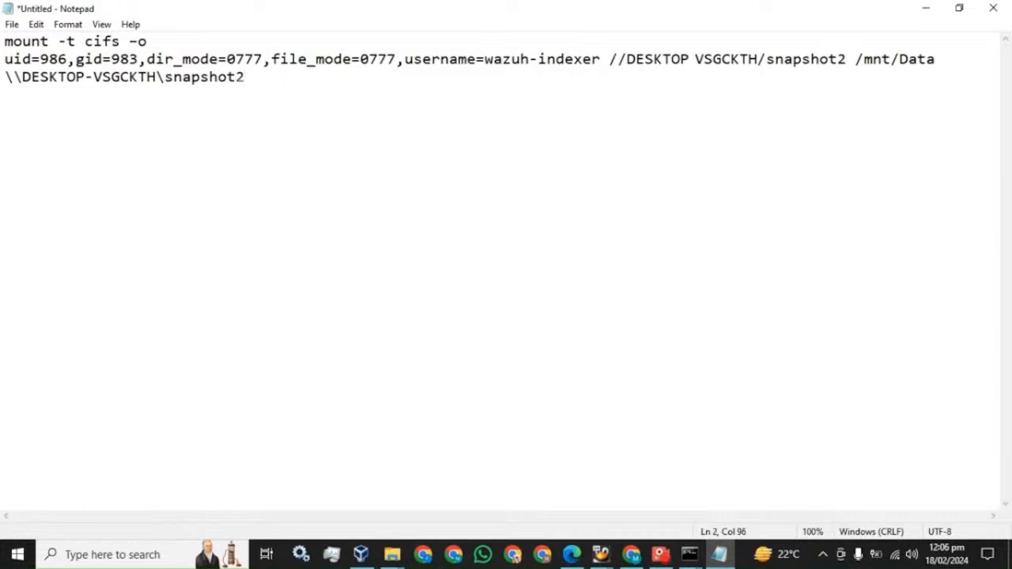
drag(245, 77, 6, 78)
key(Delete)
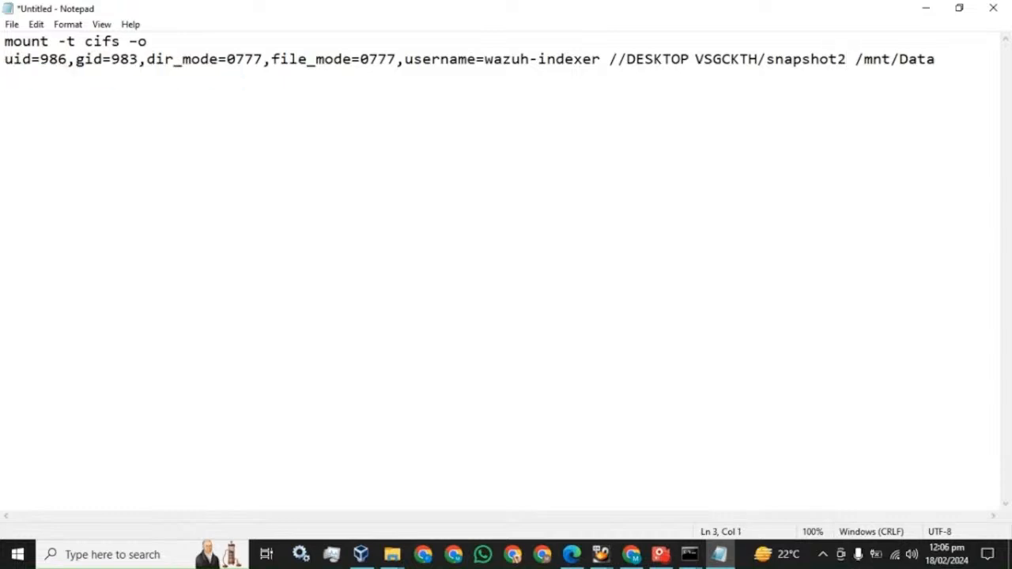
key(Up)
key(BackSpace)
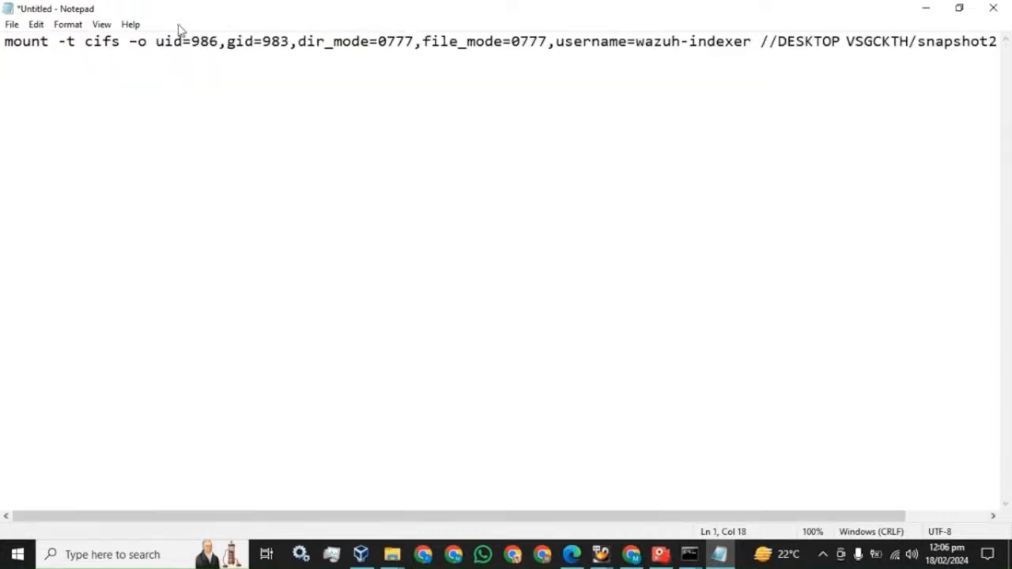
key(ctrl+a)
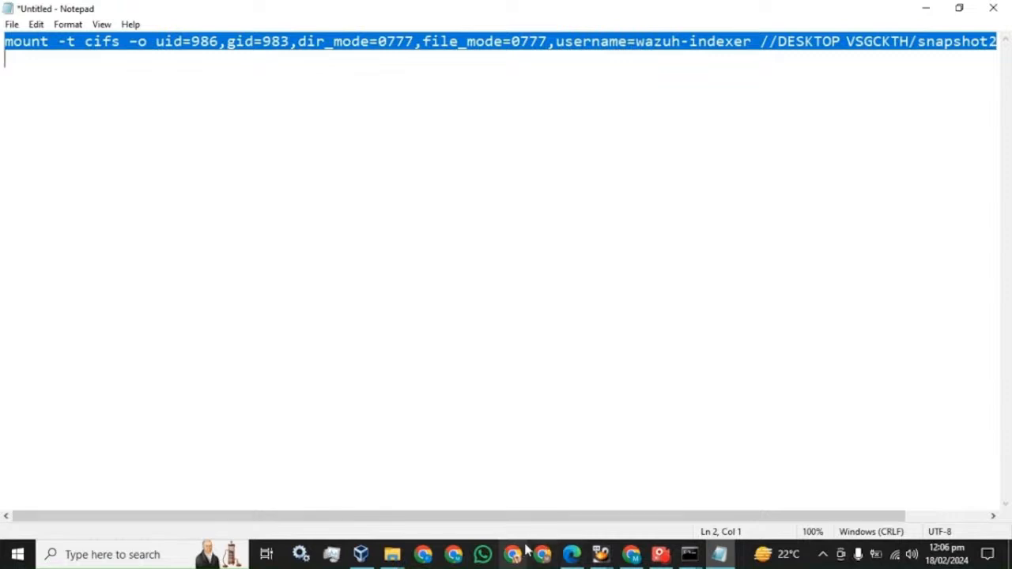
Paste and run the mount command in the maximized master terminal
mouse_move(688, 556)
click(573, 502)
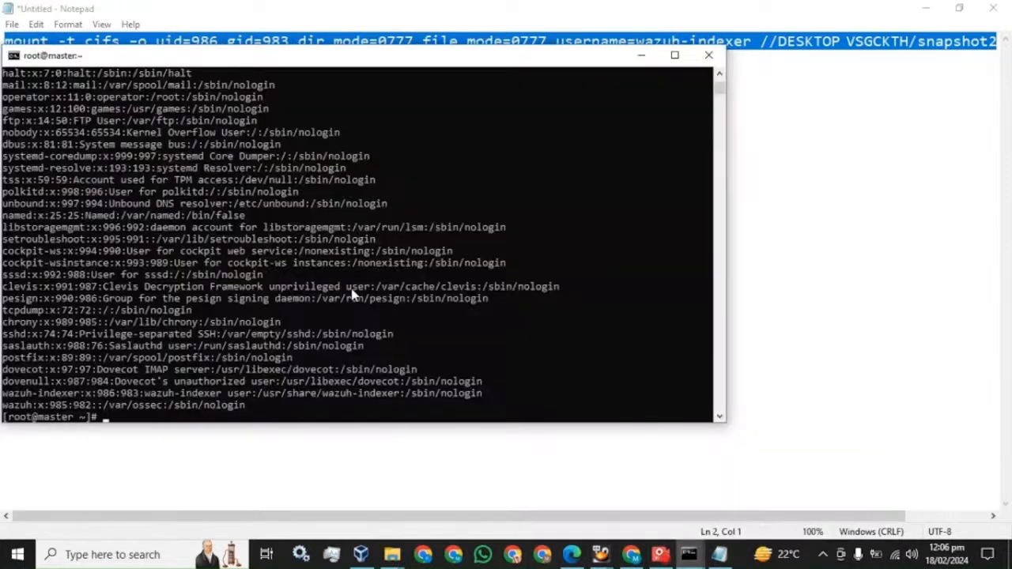
click(673, 57)
right_click(381, 266)
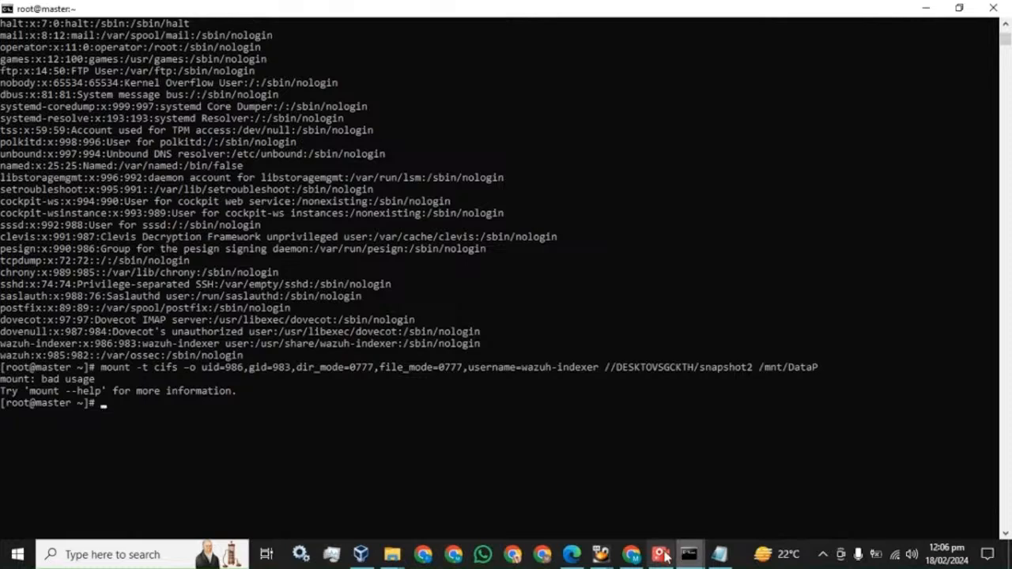
Recopy the single-line mount command from Notepad and run it on master, removing a stray P
click(719, 555)
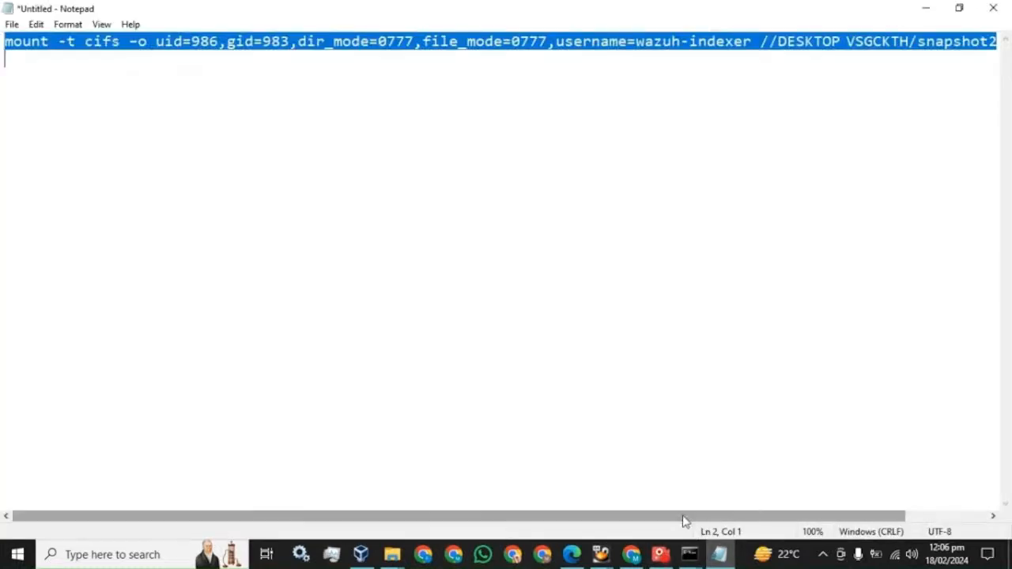
drag(684, 518, 870, 520)
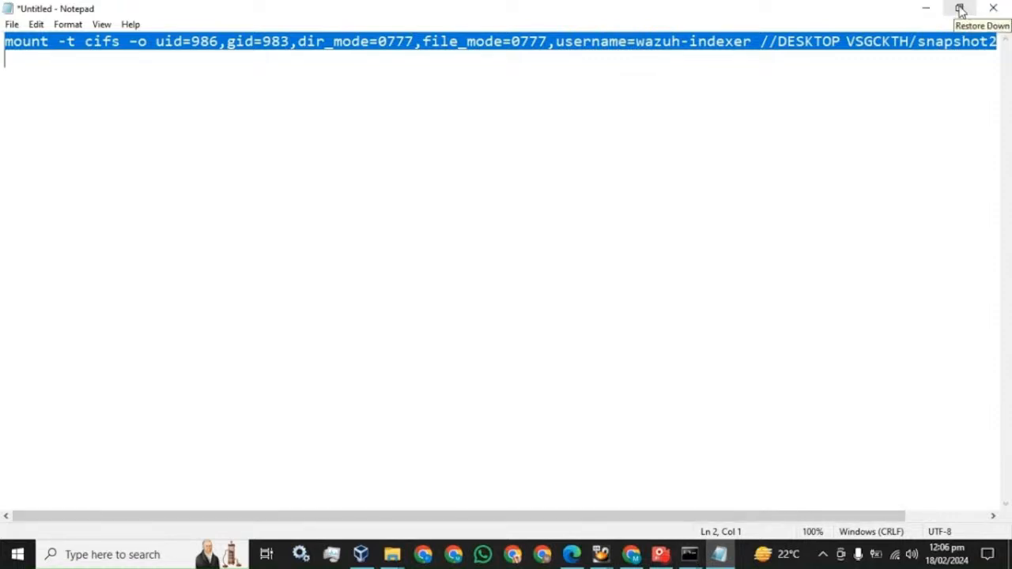
click(601, 135)
drag(4, 41, 995, 42)
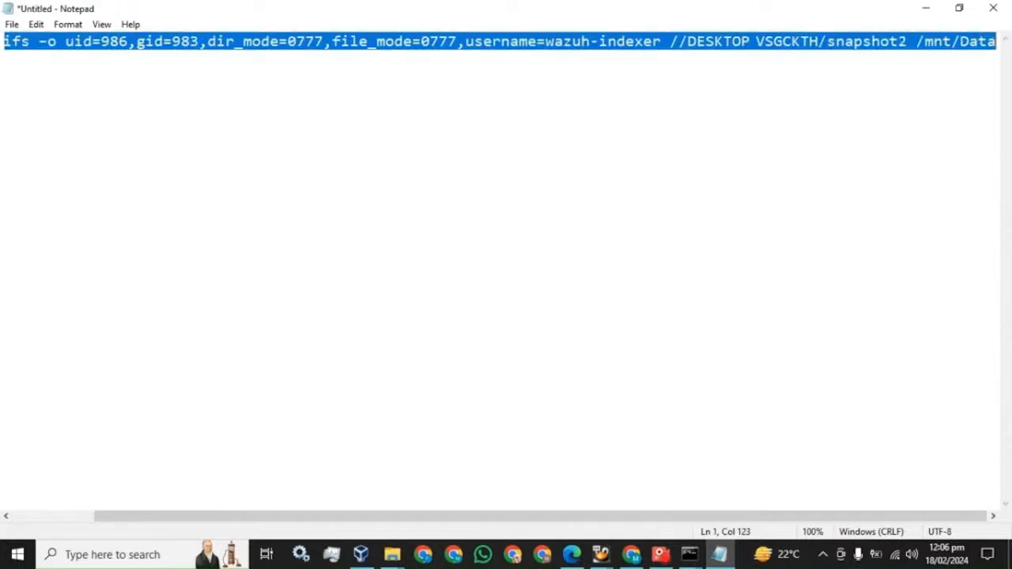
click(691, 558)
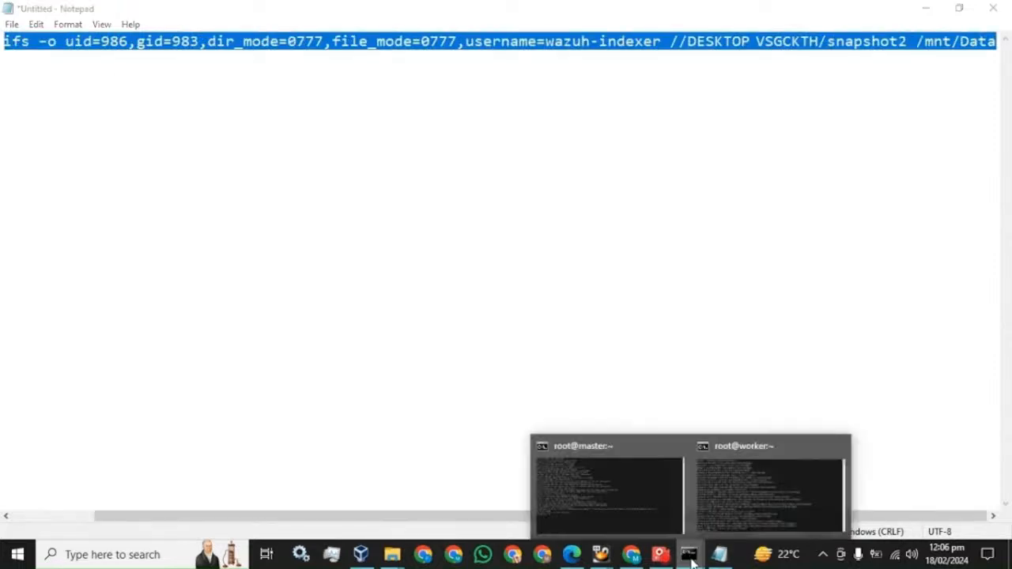
click(584, 476)
right_click(311, 289)
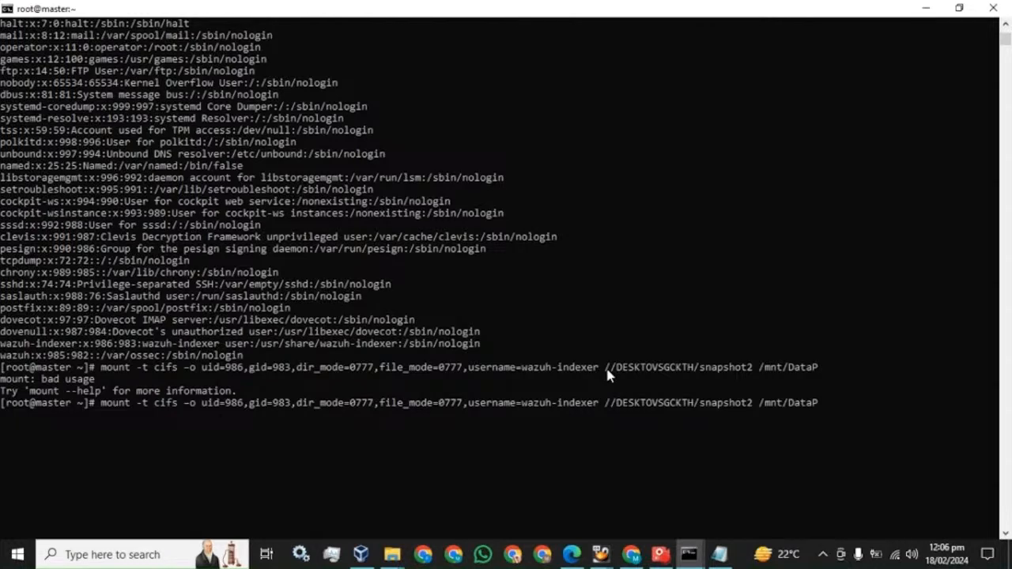
key(BackSpace)
key(Return)
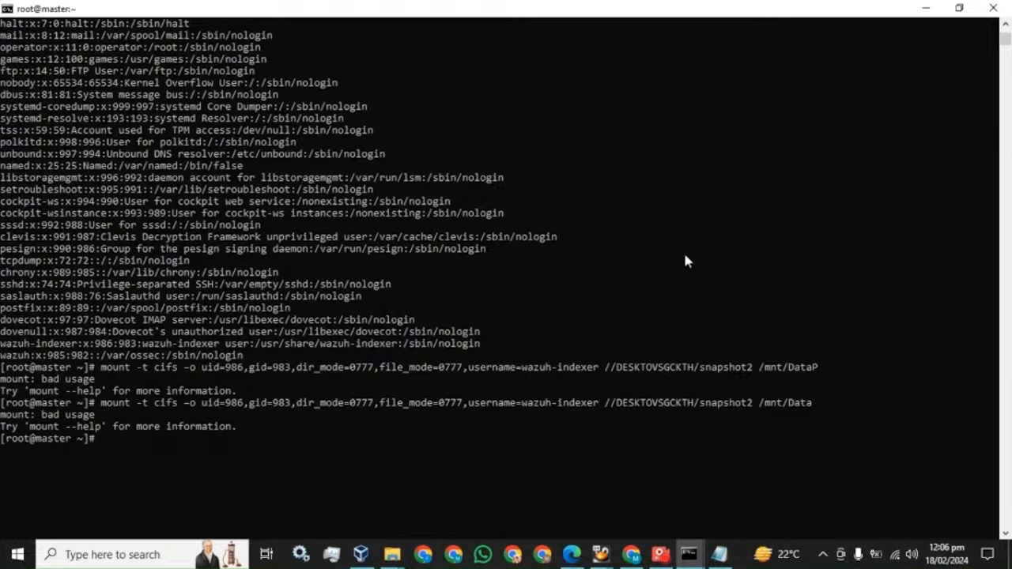
Switch between windows and return focus to the master terminal
mouse_move(662, 558)
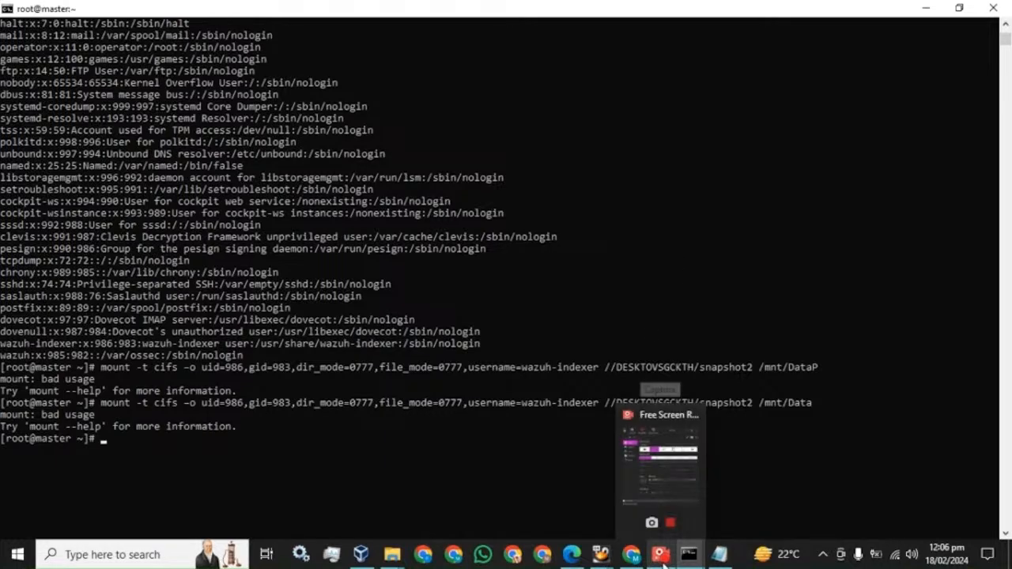
click(519, 449)
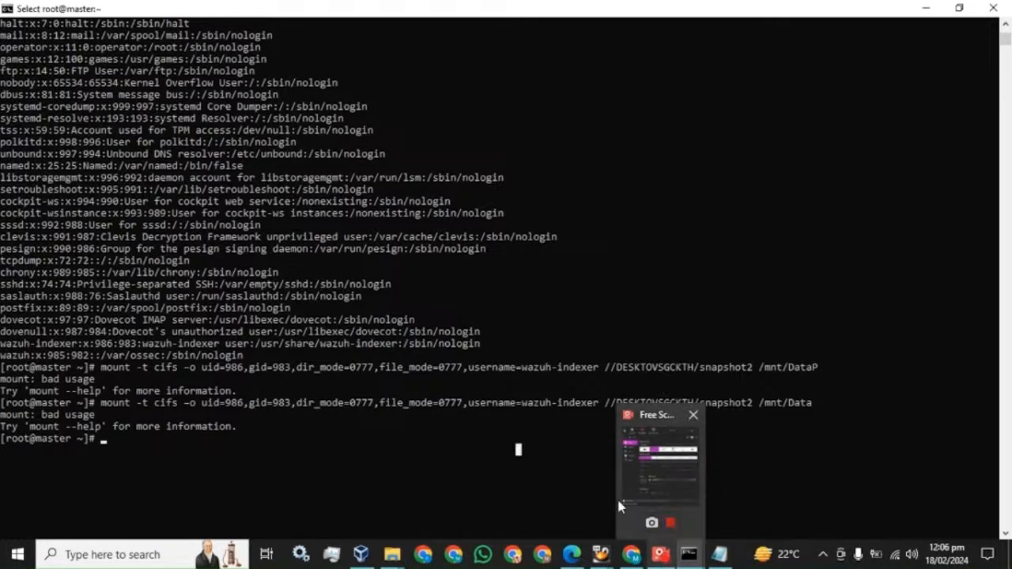
click(661, 556)
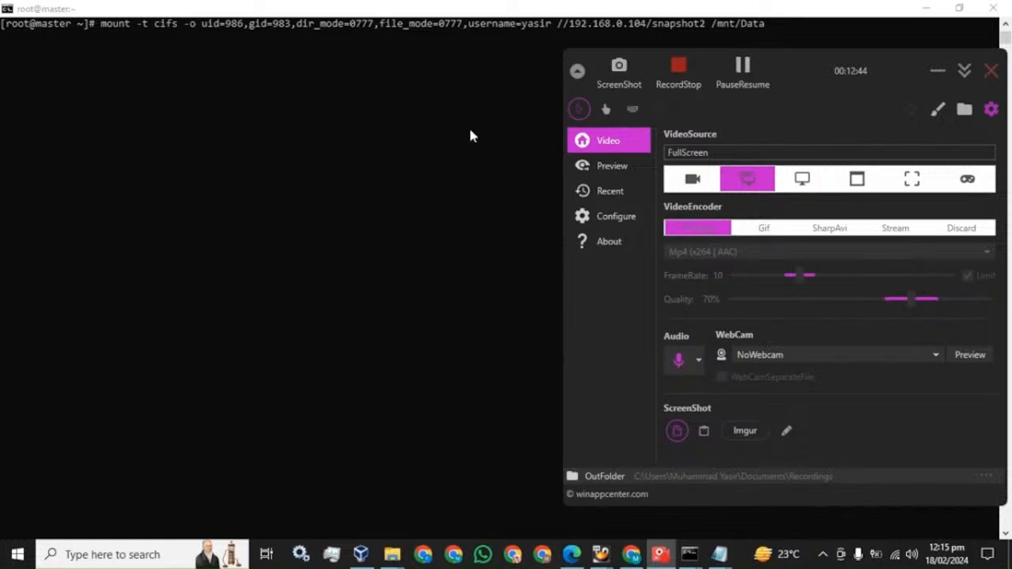
click(470, 136)
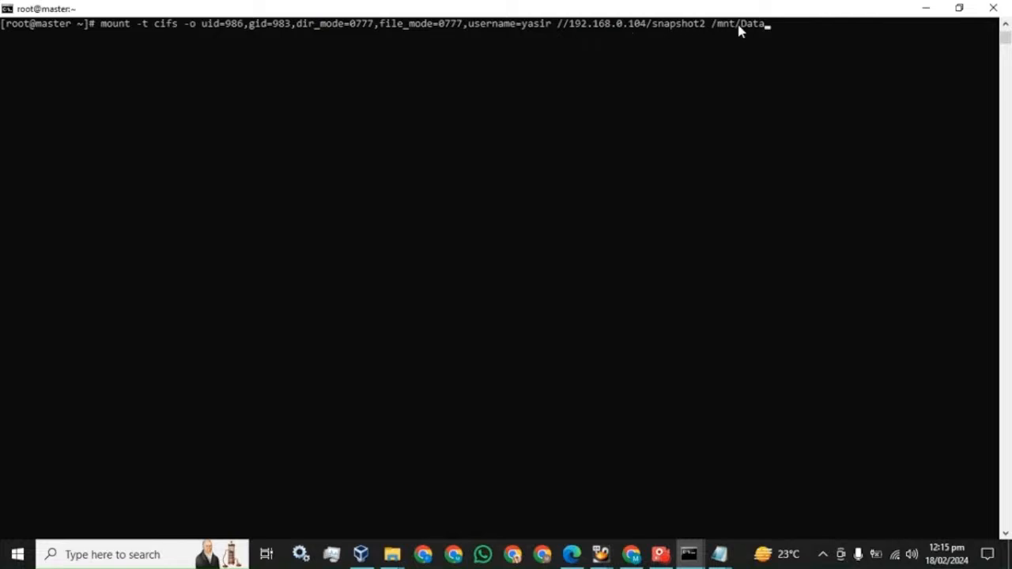
Clear the master terminal and run df -h to confirm snapshot2 is mounted on /mnt/Data
key(ctrl+u)
text(clear)
key(Return)
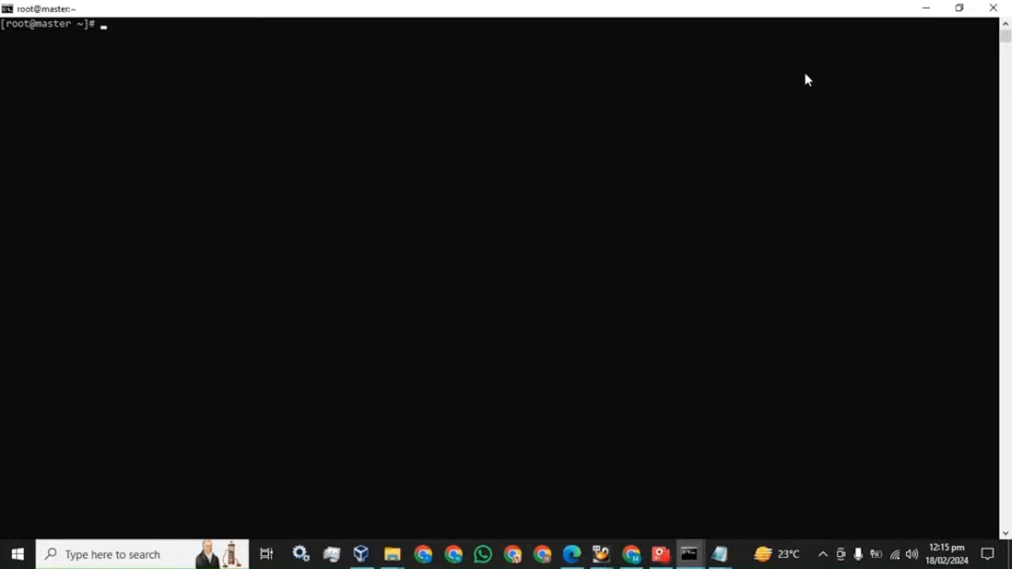
text(df -h)
key(Return)
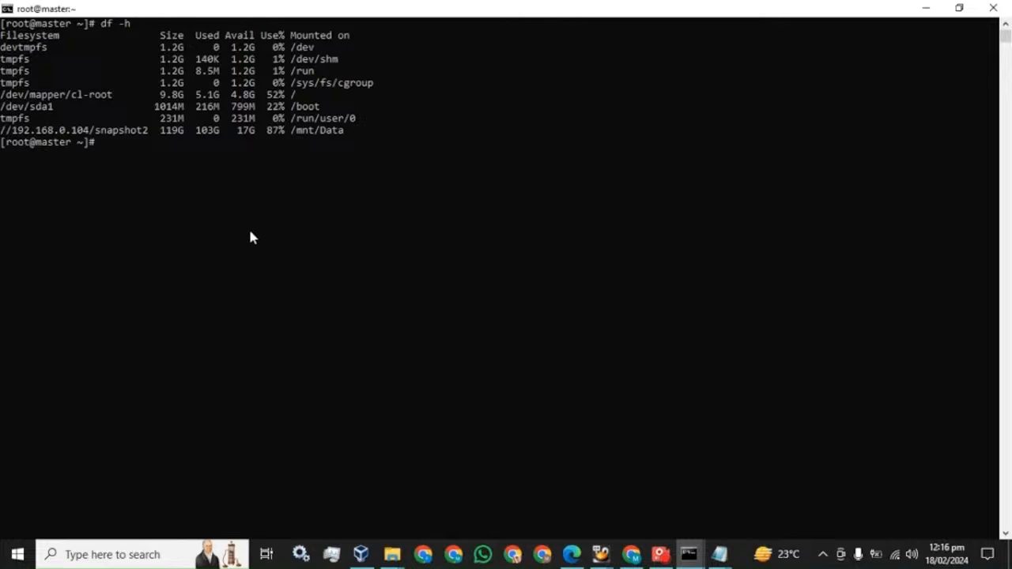
Recall the CIFS mount command from history and copy it
key(Up)
key(Up)
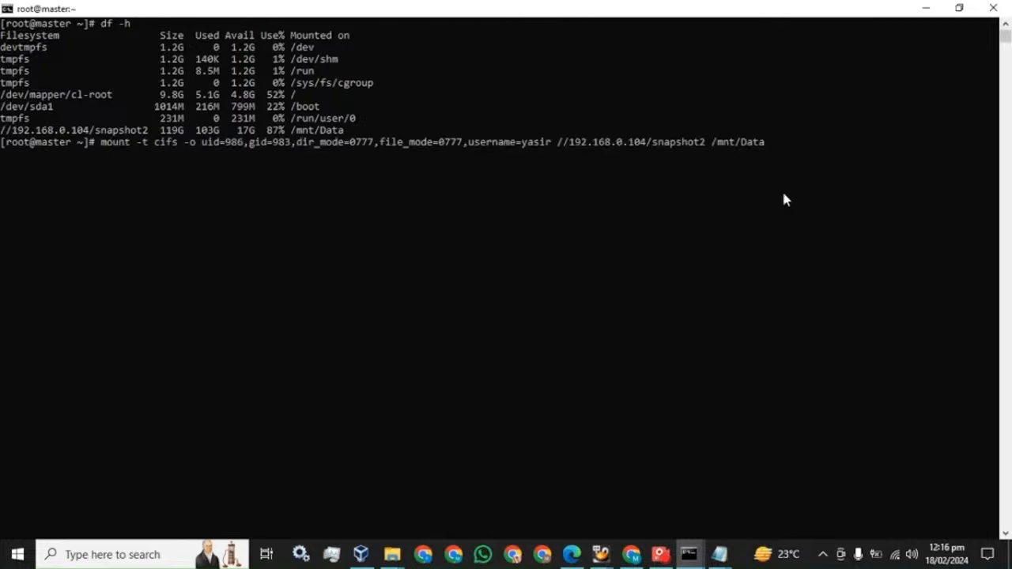
drag(764, 145, 117, 147)
key(super+c)
right_click(118, 148)
Run the snapshot2 mount command on the worker node, entering the share password
mouse_move(693, 556)
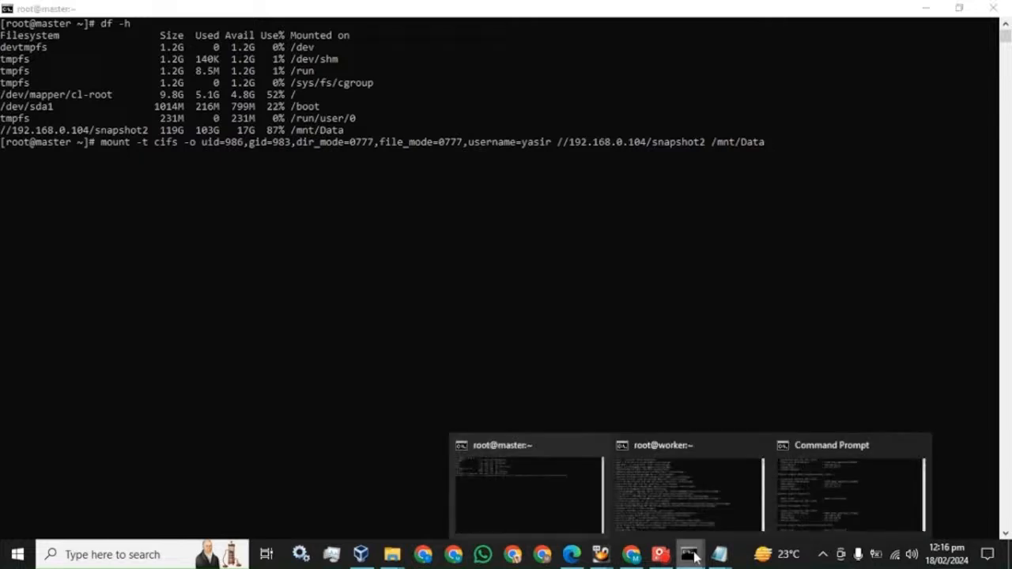
click(673, 487)
right_click(637, 332)
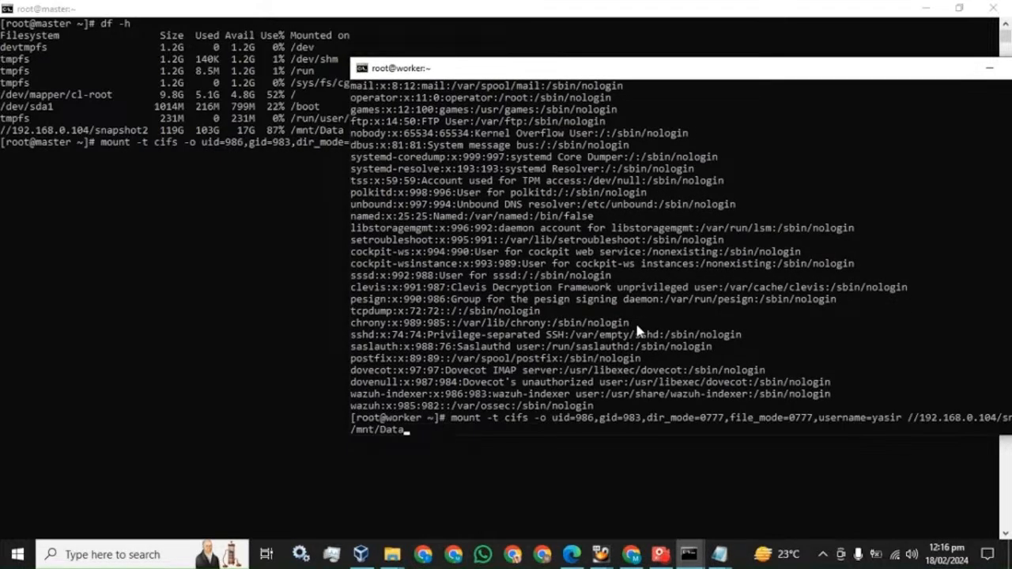
key(Return)
text(*******)
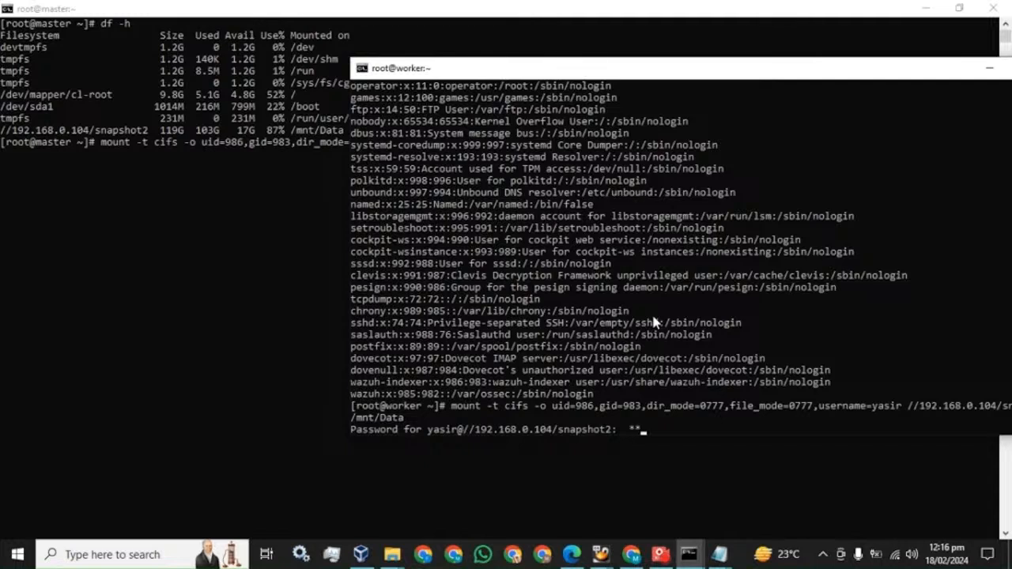
text(**)
key(Return)
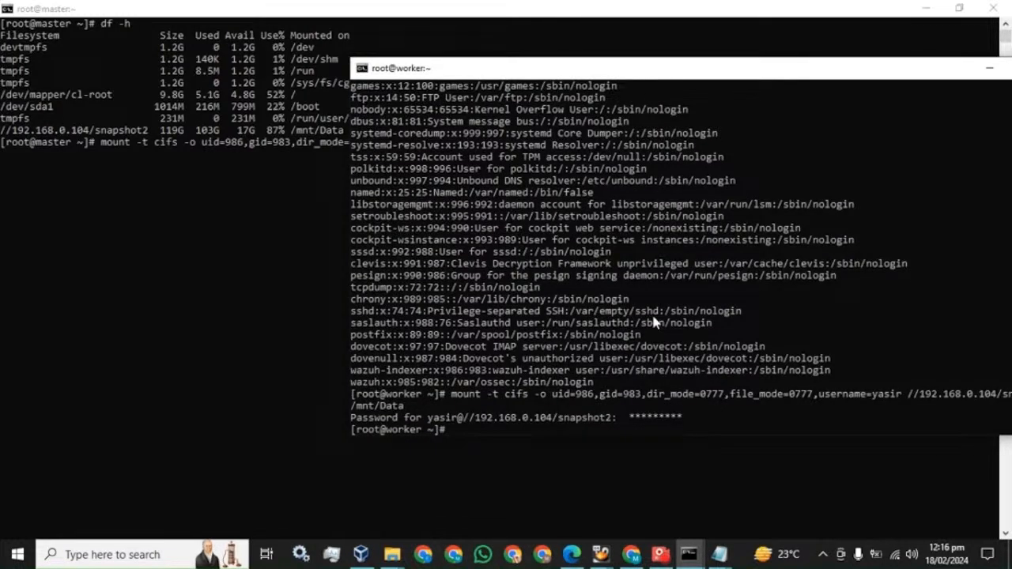
Verify the worker's /mnt/Data mount with df -h, then leave the master prompt empty
text(df -h)
key(Return)
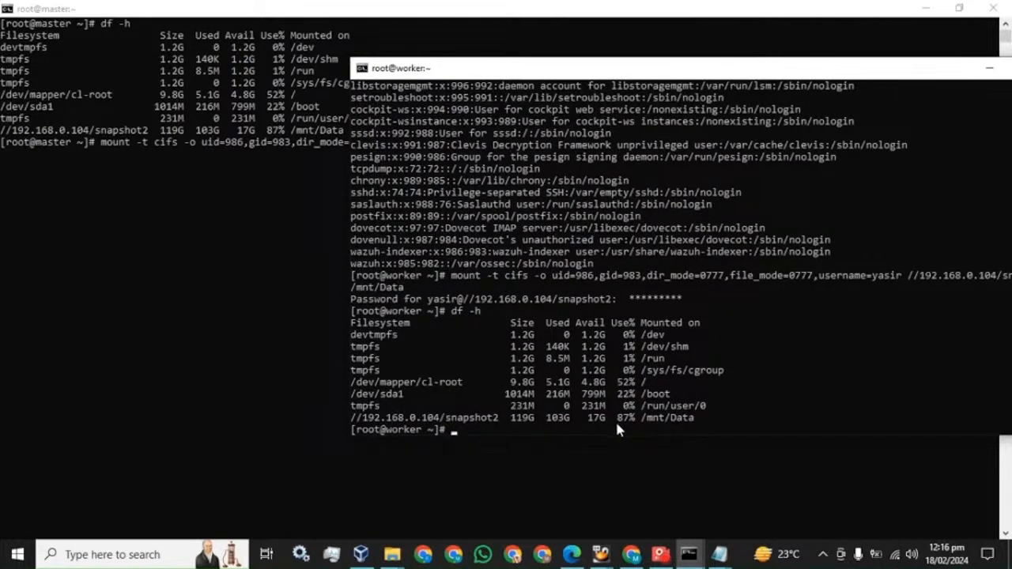
click(269, 330)
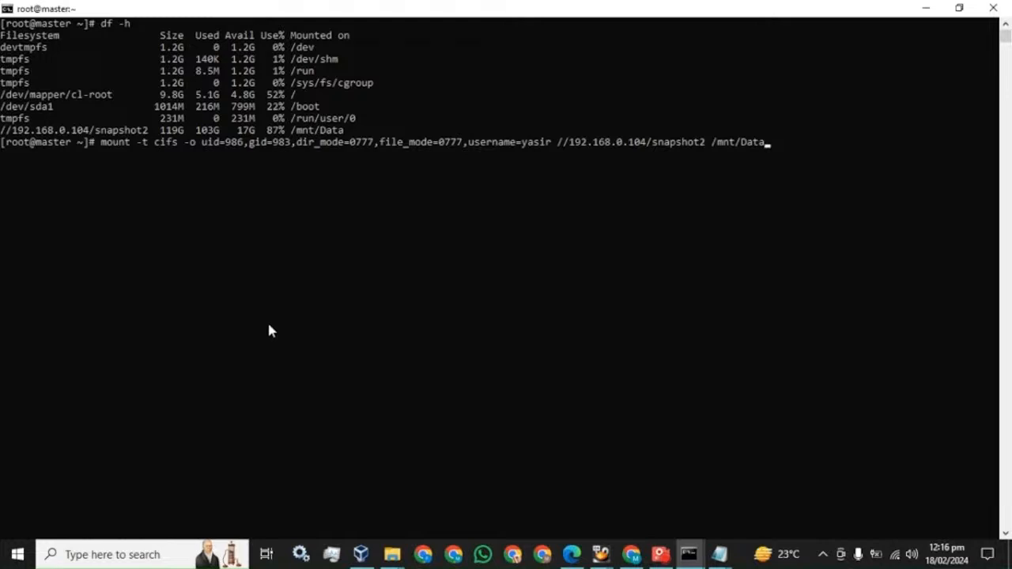
key(Up)
key(Up)
key(BackSpace)
key(BackSpace)
key(BackSpace)
key(BackSpace)
key(BackSpace)
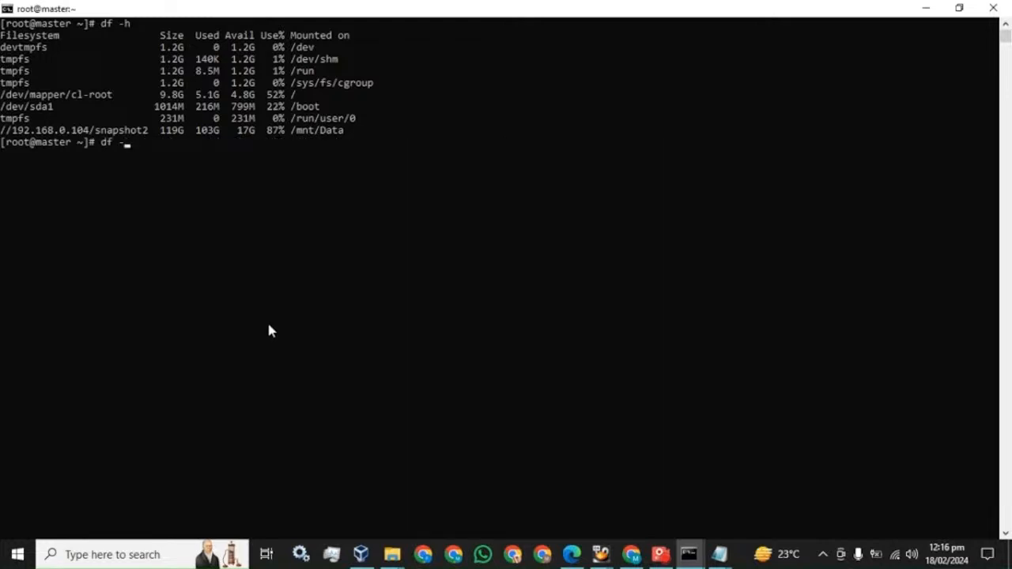
Find section 7.4 on creating a repository and snapshots in the PDF guide and highlight its heading
click(571, 554)
scroll(455, 365, down, 5)
scroll(456, 366, down, 5)
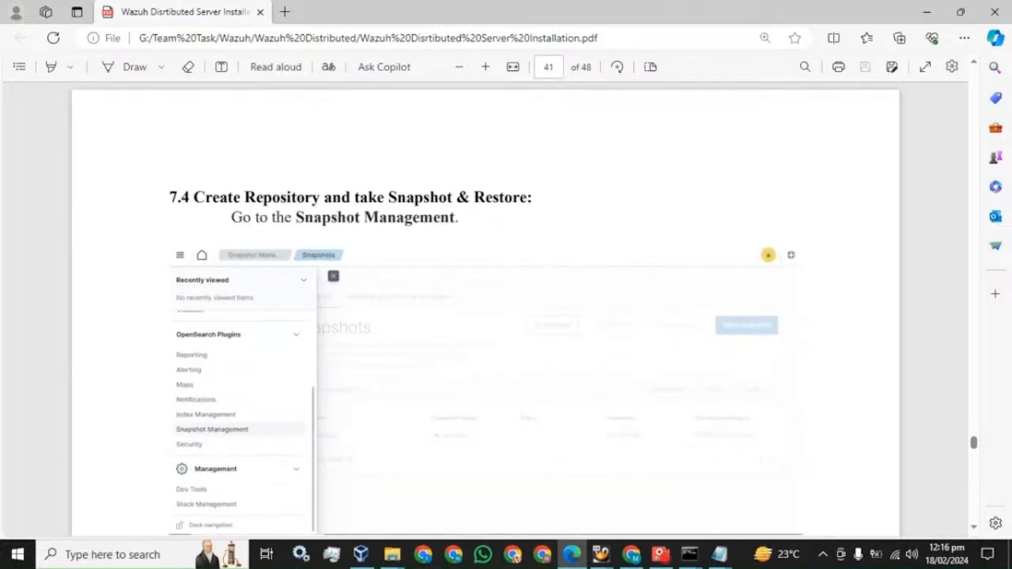
drag(193, 197, 533, 203)
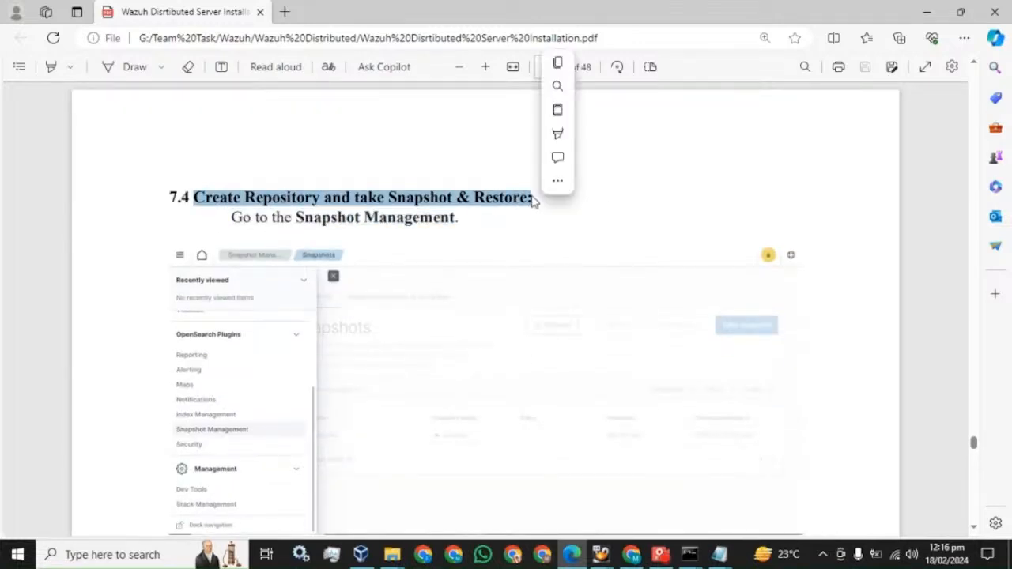
click(631, 555)
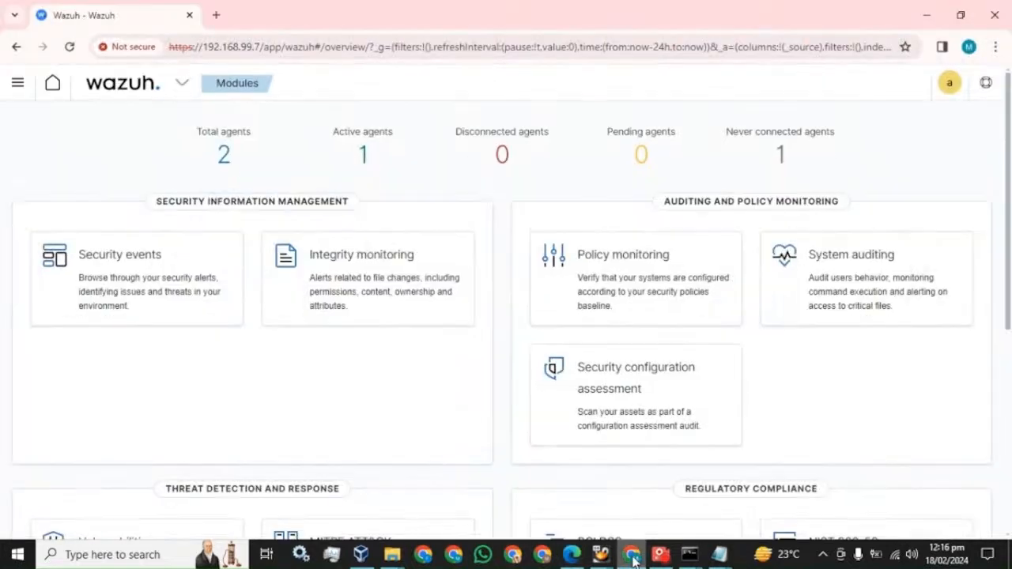
Go to Snapshot Management, reload past the certificate warning, and view the empty Repositories list
click(17, 87)
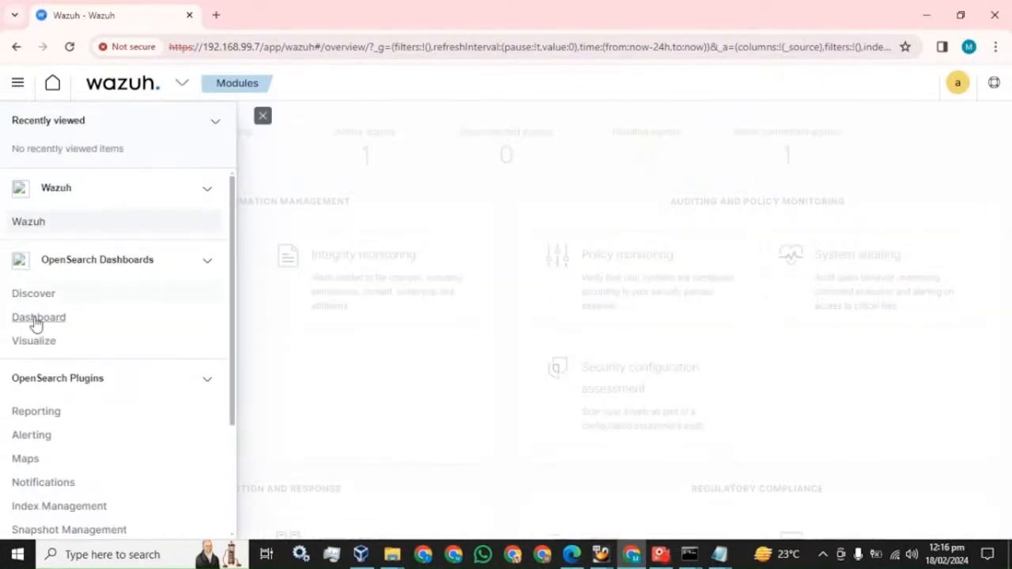
scroll(87, 380, down, 2)
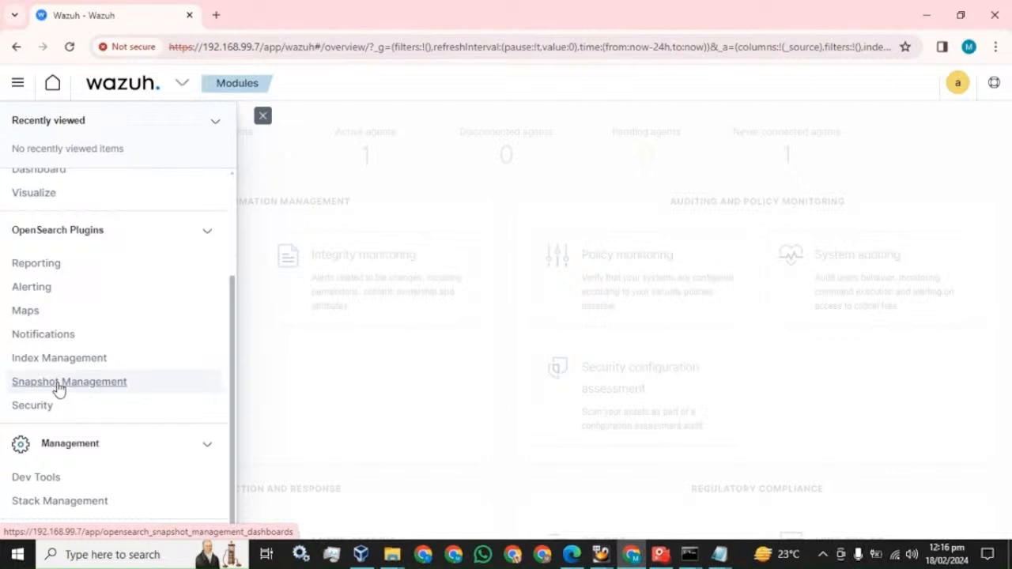
click(59, 387)
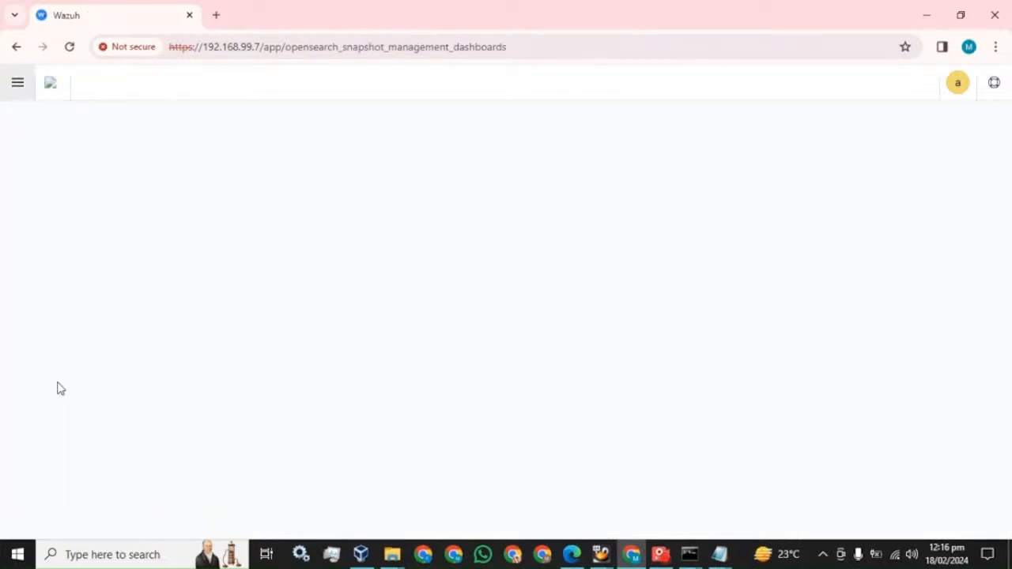
click(69, 47)
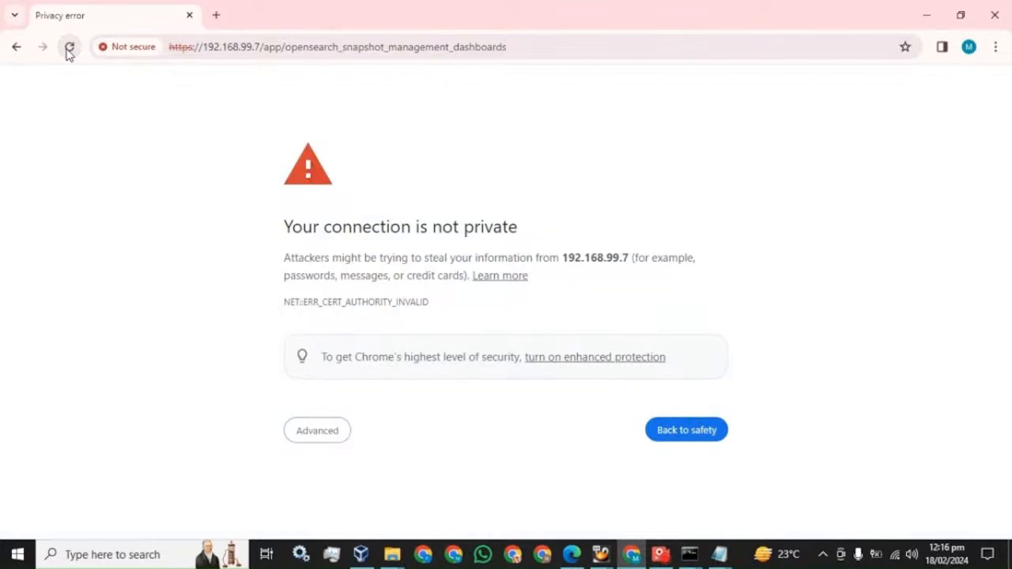
click(317, 432)
scroll(317, 443, down, 1)
click(304, 496)
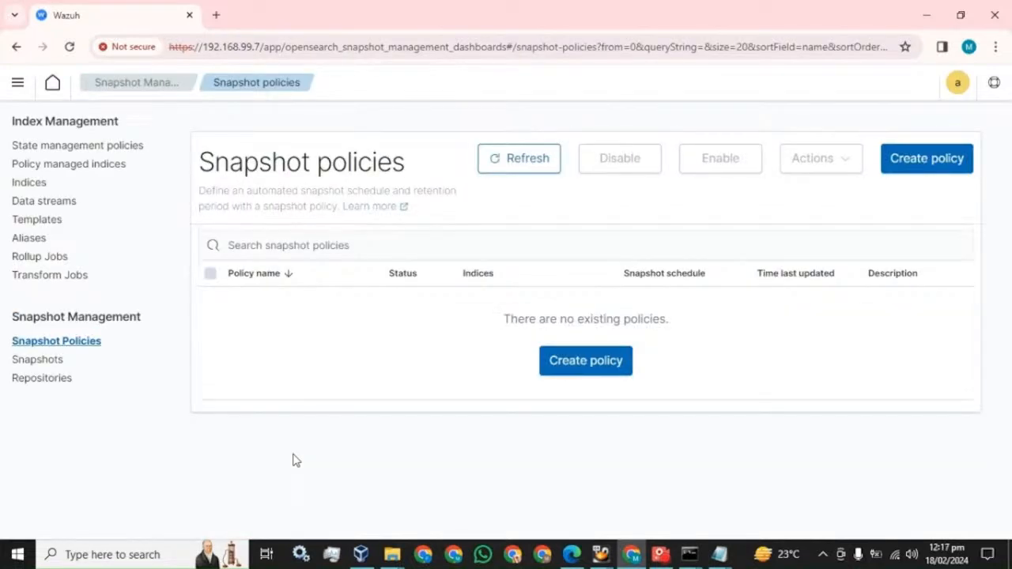
click(29, 383)
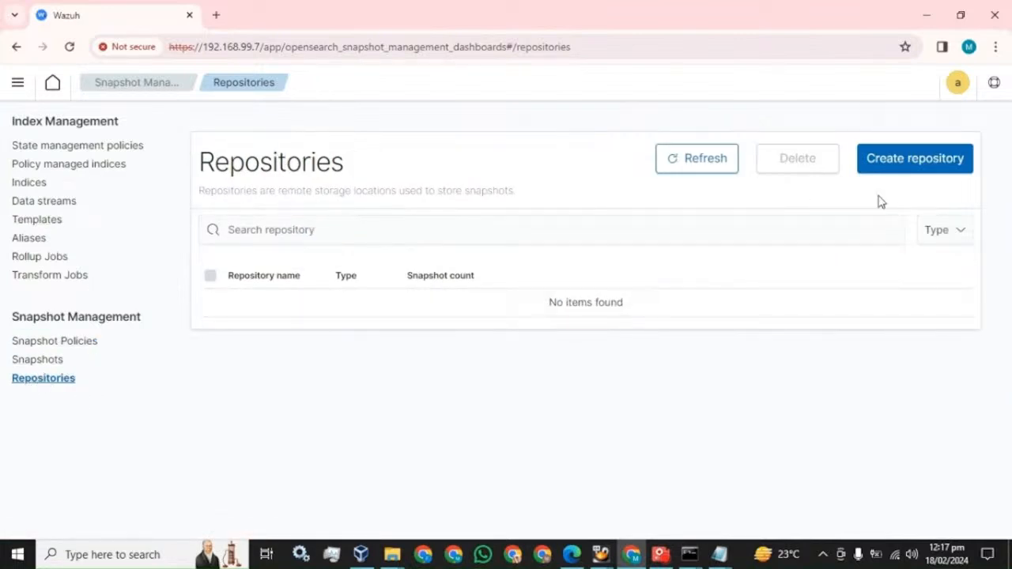
Start a repository named Backup-Feb of type Shared file system, checking the PDF guide
click(897, 161)
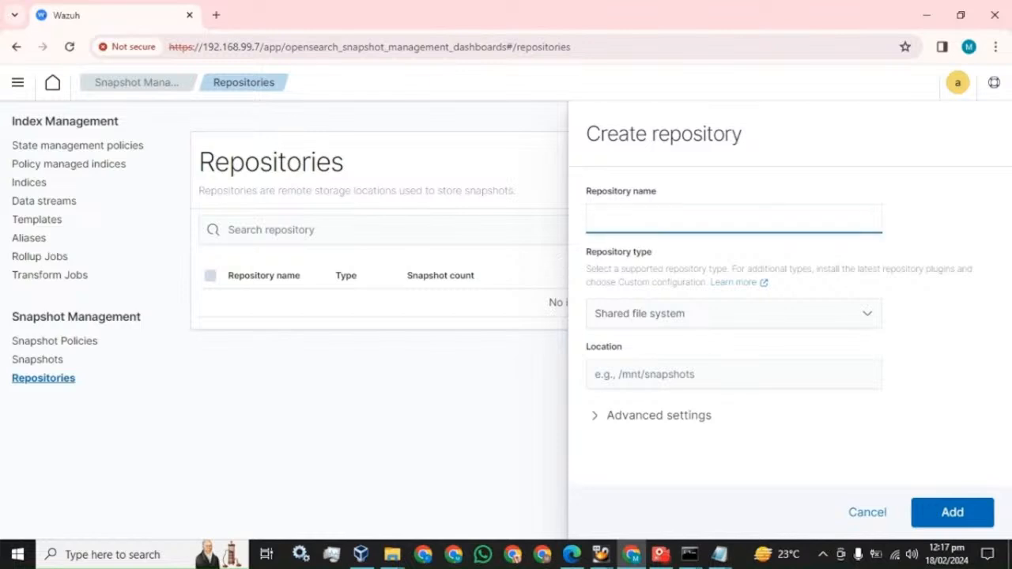
text(Backup-Feb)
click(683, 315)
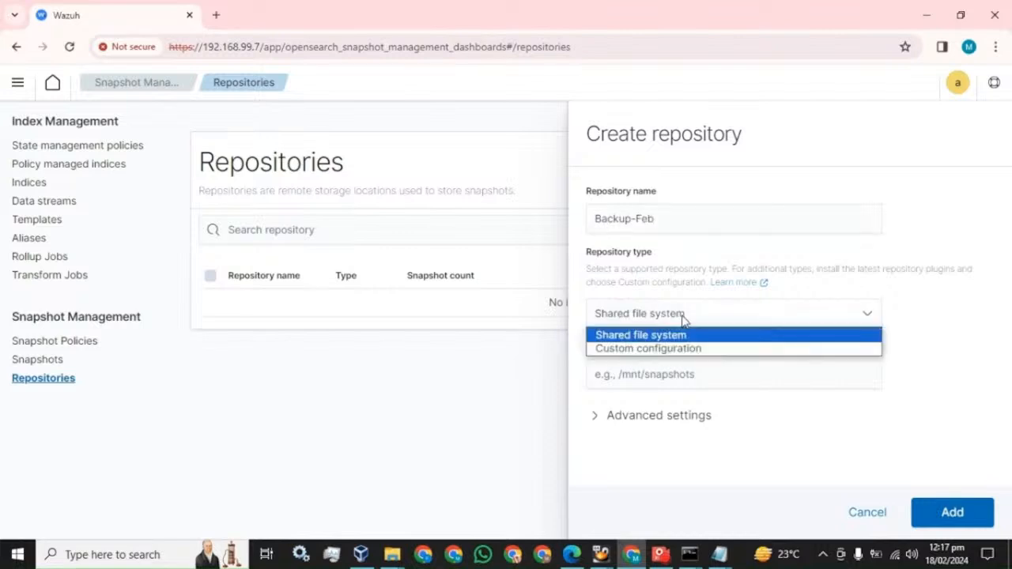
click(577, 299)
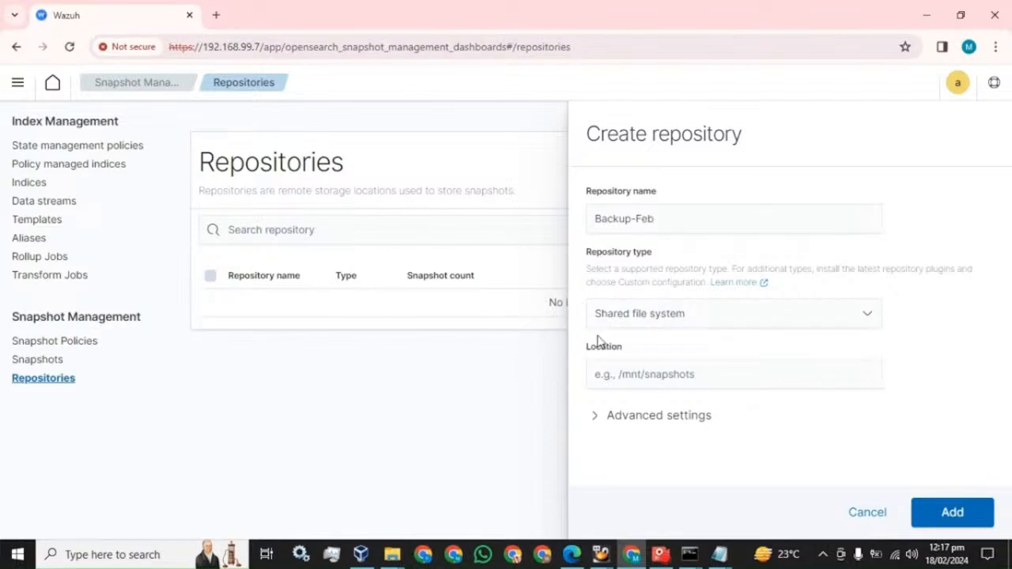
click(571, 555)
scroll(376, 291, down, 5)
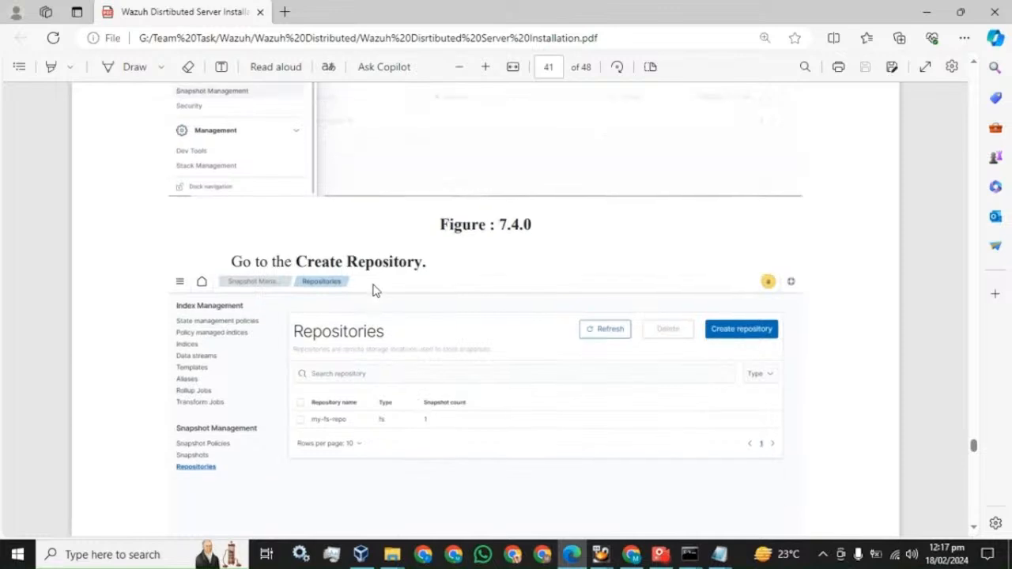
scroll(376, 291, down, 6)
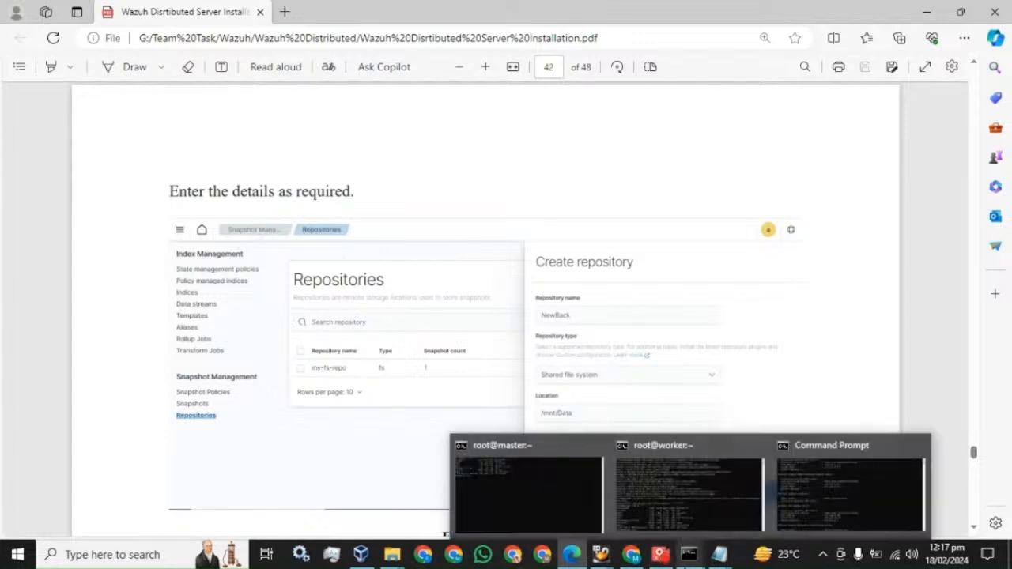
click(631, 554)
Set the repository location to /mnt/Data after checking the mount path on the worker
click(623, 375)
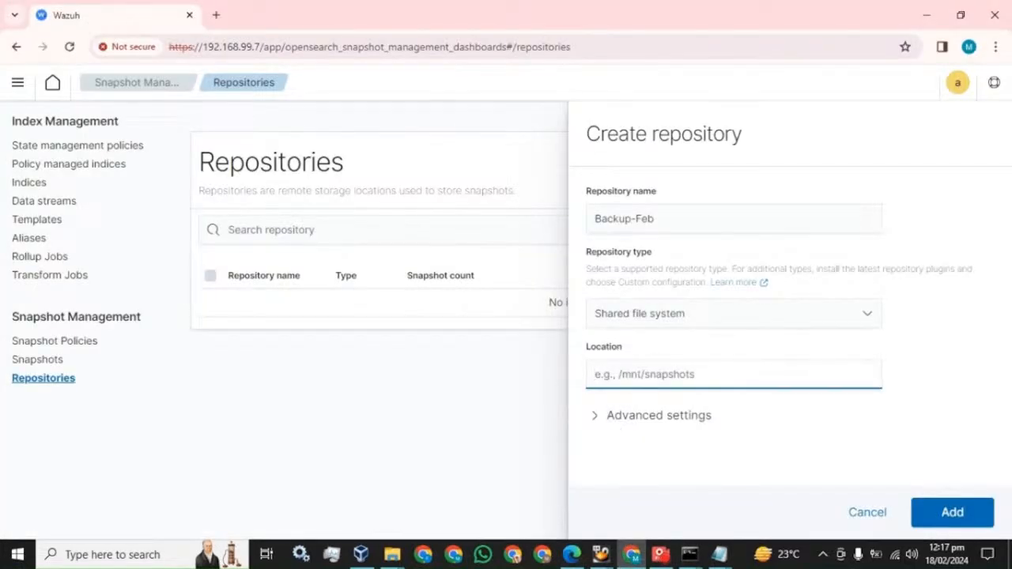
text(/mnt)
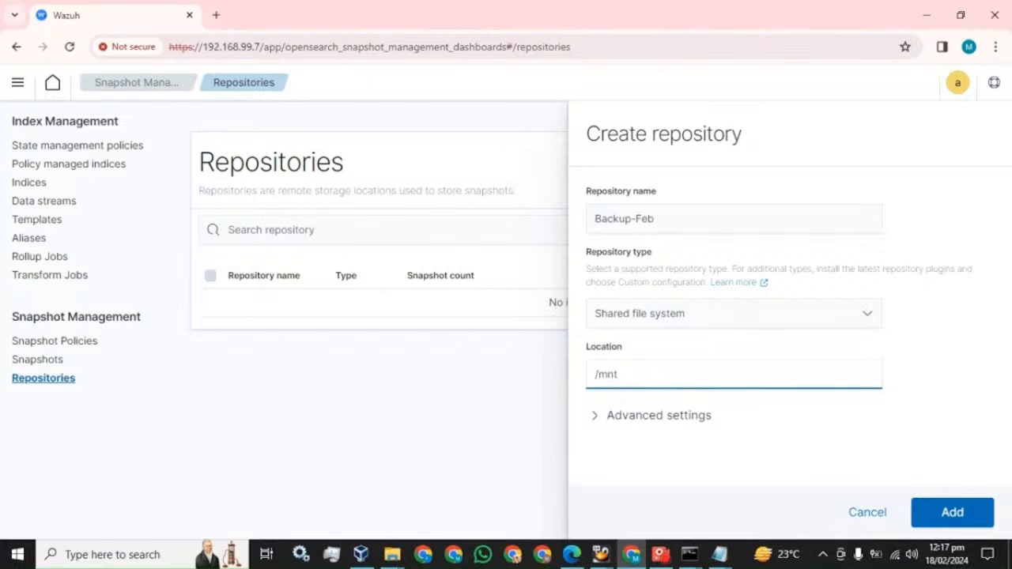
text(/)
mouse_move(689, 553)
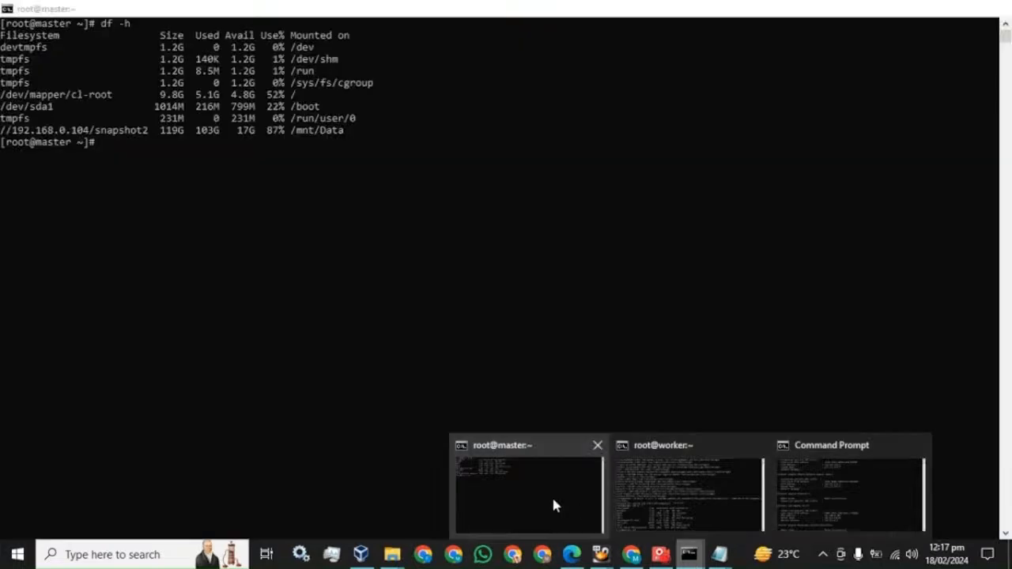
click(721, 505)
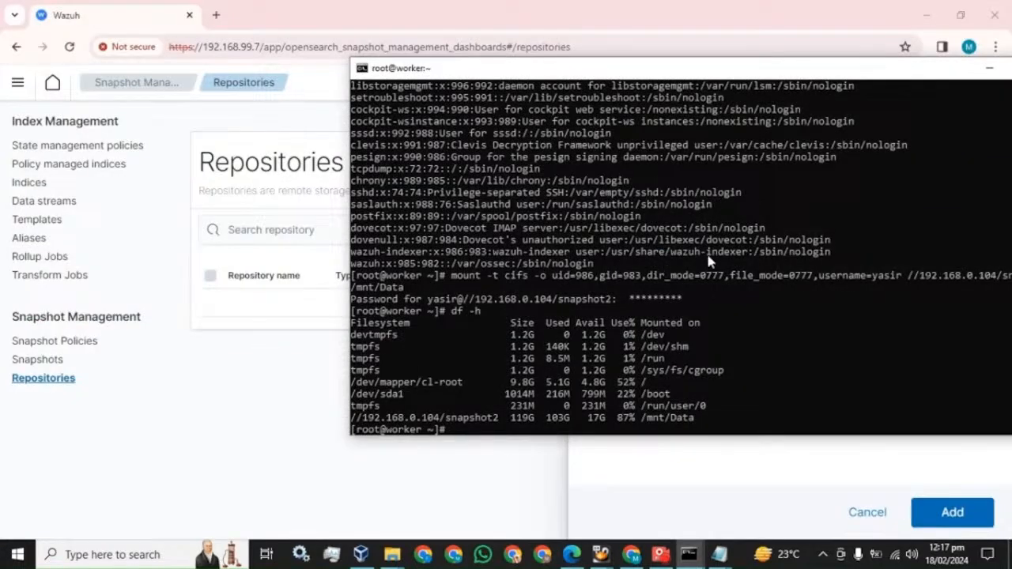
double_click(914, 69)
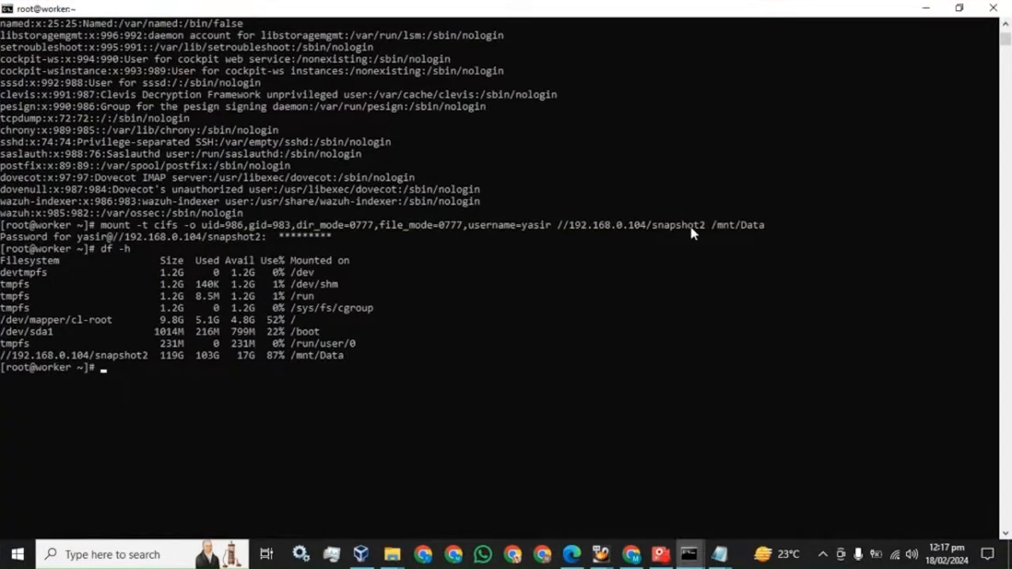
click(631, 554)
text(Data)
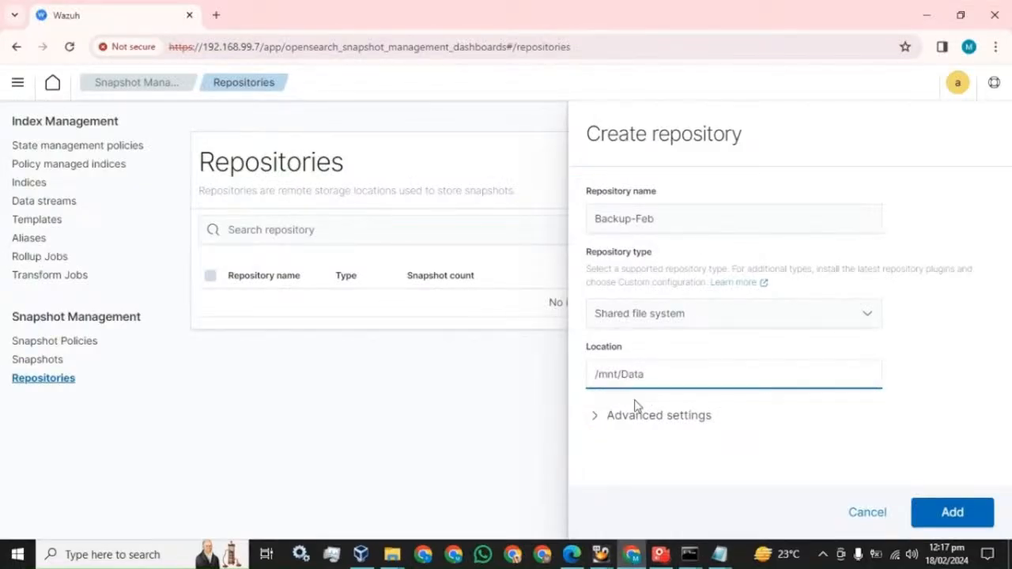
Review the advanced settings and create the Backup-Feb repository
click(596, 417)
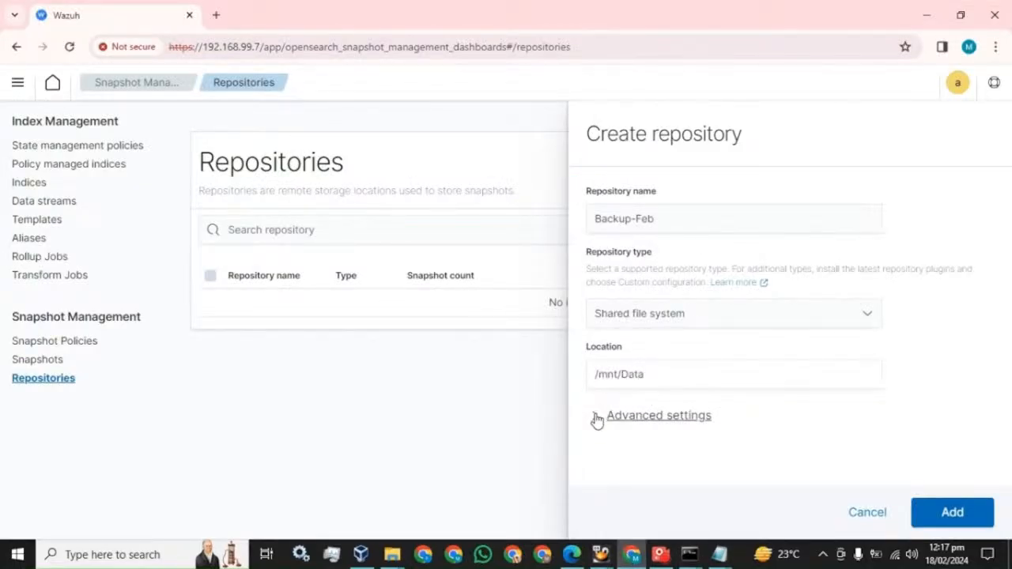
scroll(746, 362, down, 2)
scroll(620, 361, up, 1)
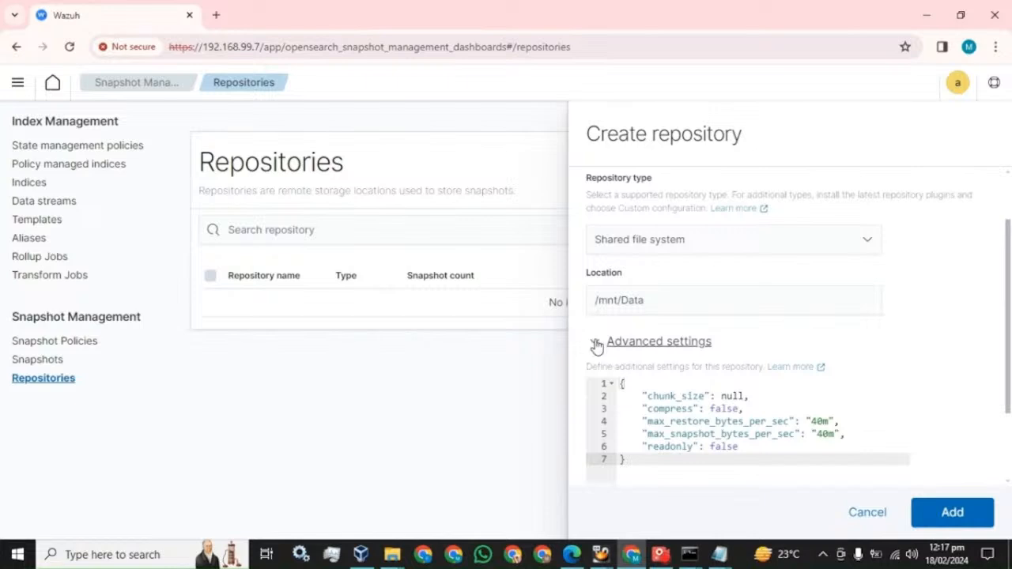
click(595, 341)
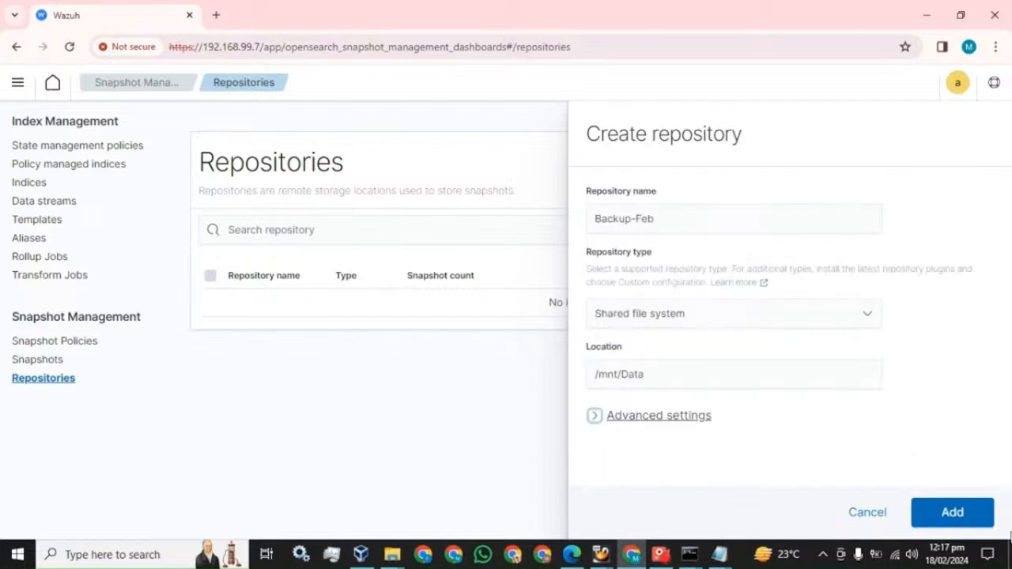
click(952, 516)
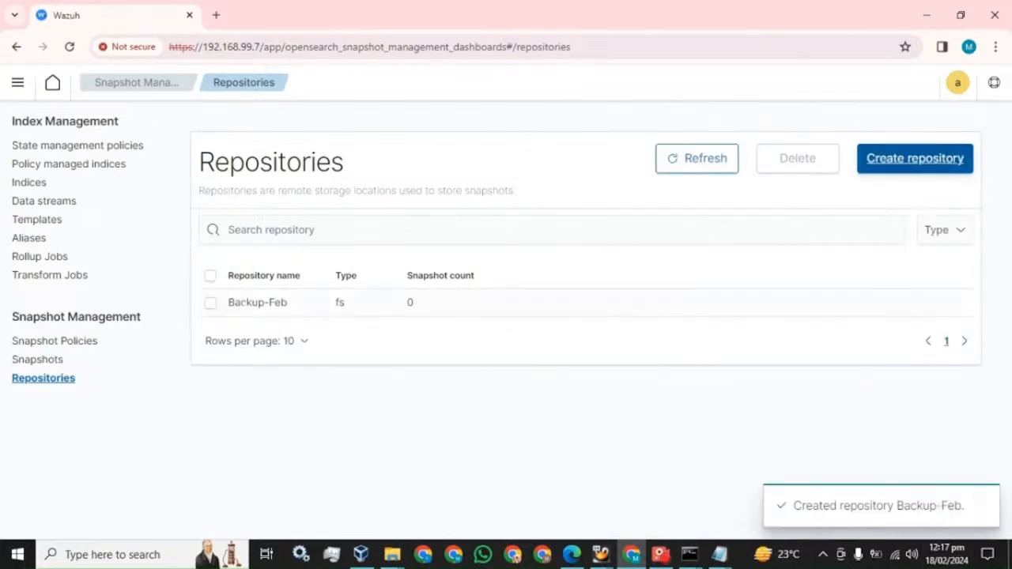
click(571, 555)
scroll(465, 352, down, 4)
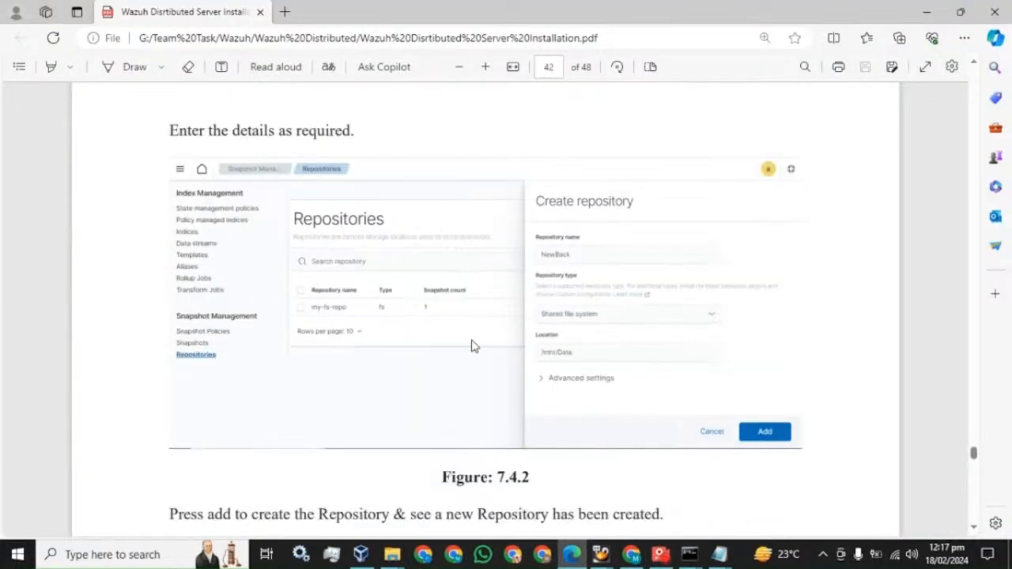
scroll(485, 308, down, 2)
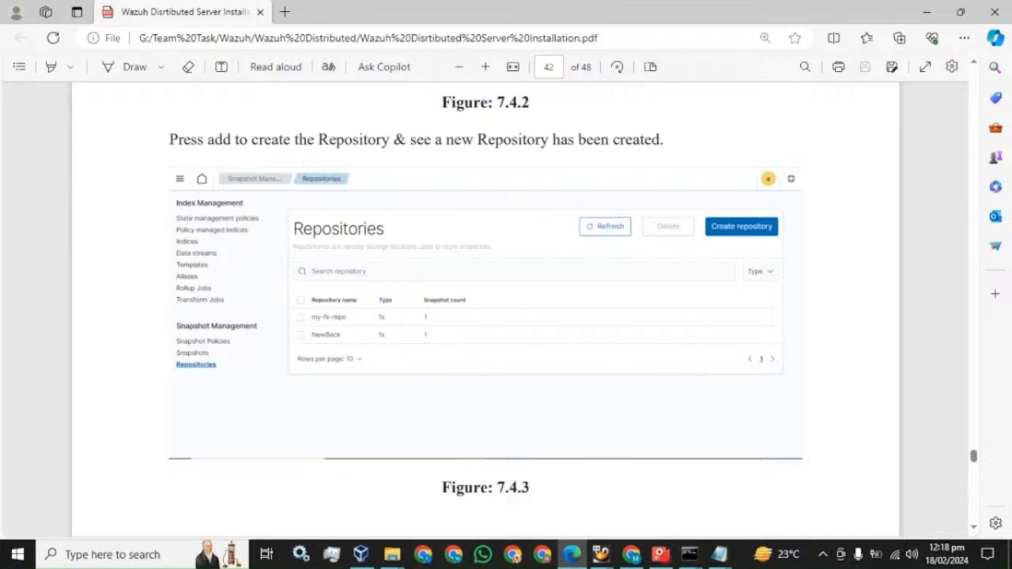
scroll(353, 298, down, 8)
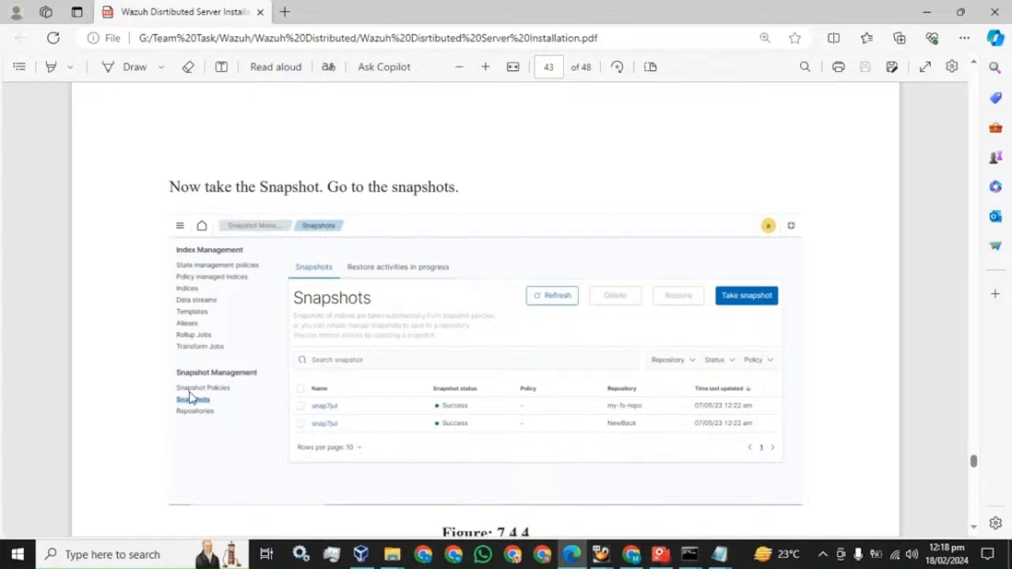
click(632, 553)
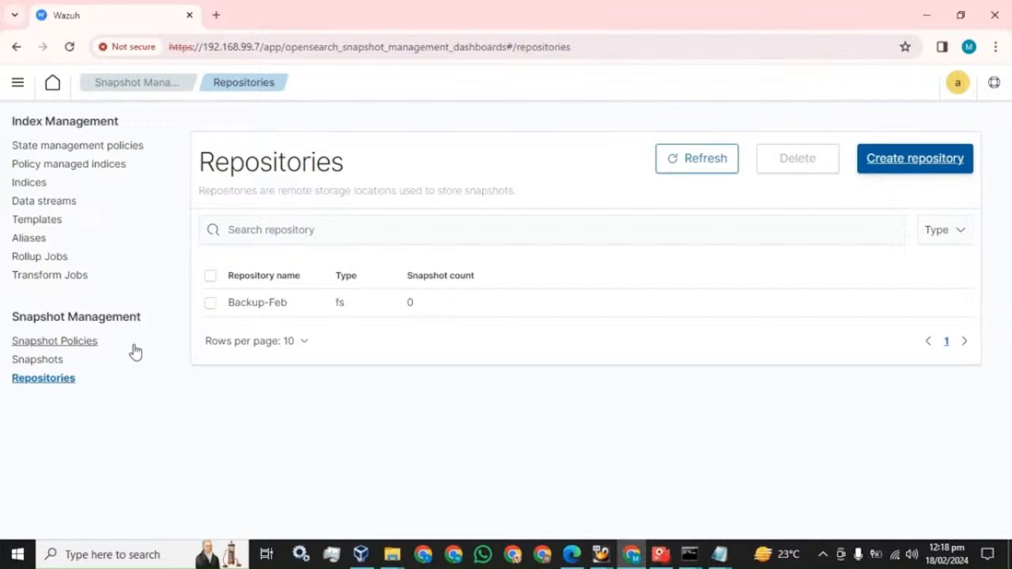
Start a new snapshot named Feb-first
click(38, 359)
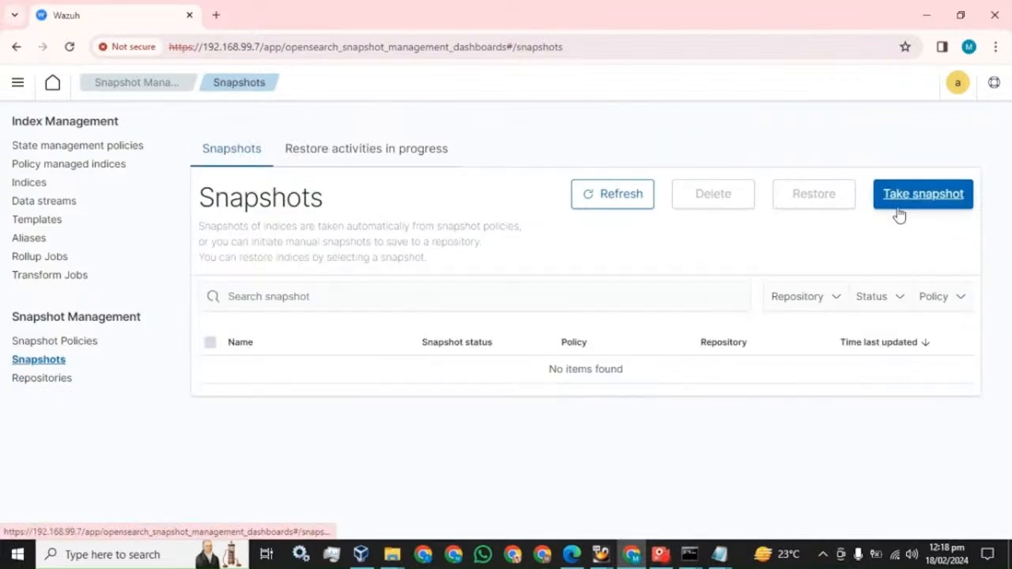
click(900, 209)
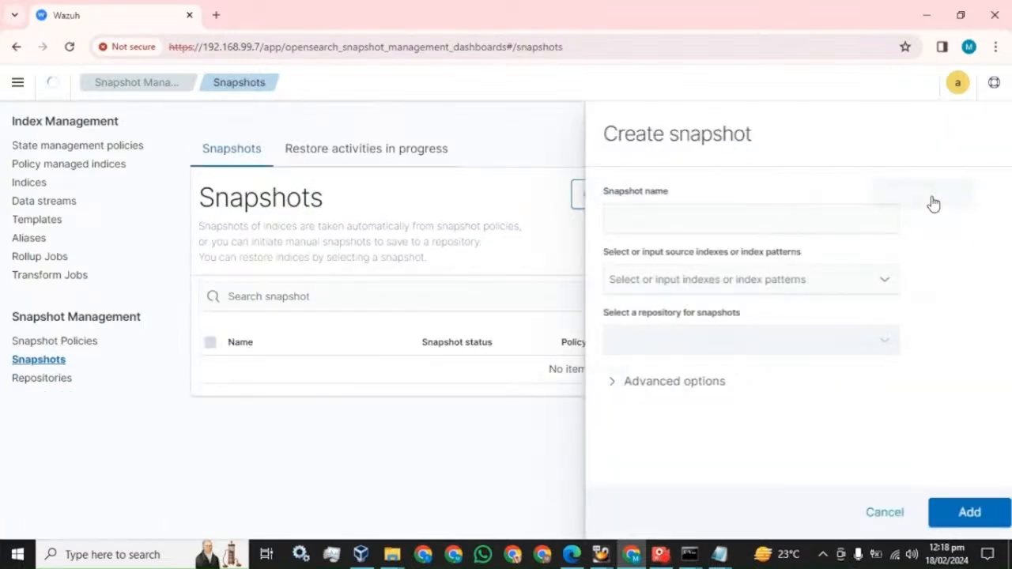
text(Feb)
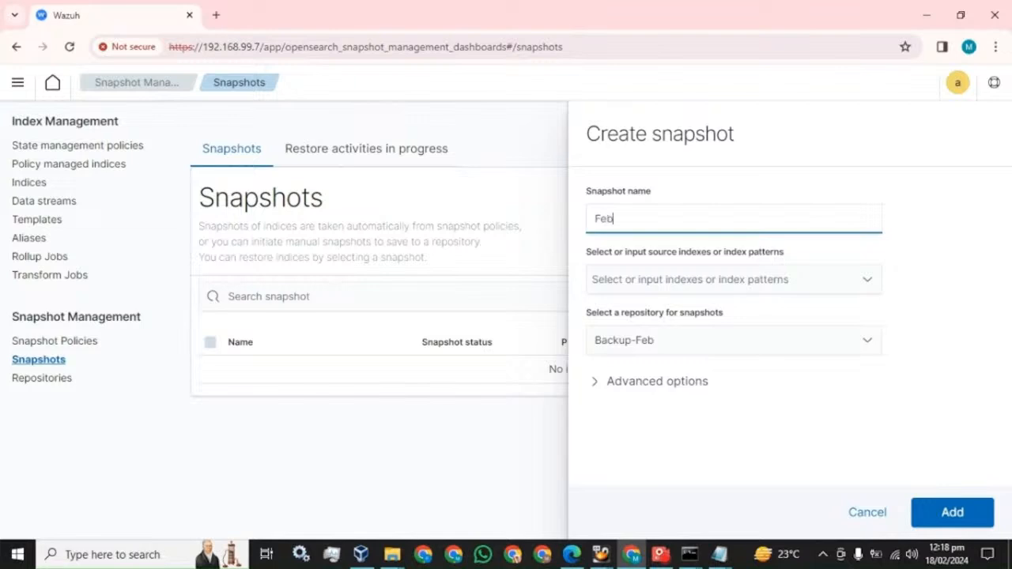
text(-f)
key(BackSpace)
key(BackSpace)
key(BackSpace)
text(rst)
Set the snapshot's source indices to the * pattern instead of individual Wazuh indices
click(712, 279)
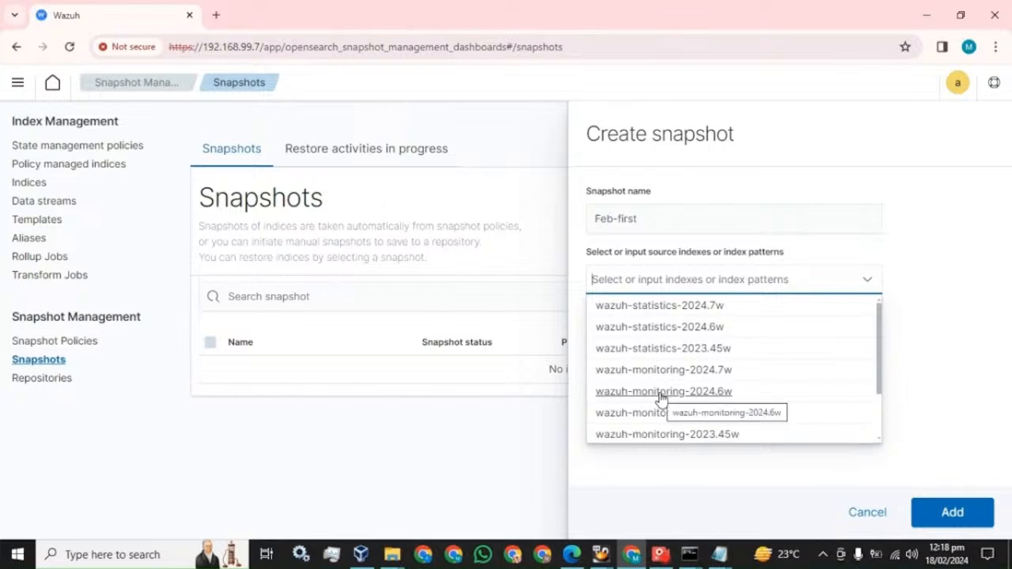
click(653, 349)
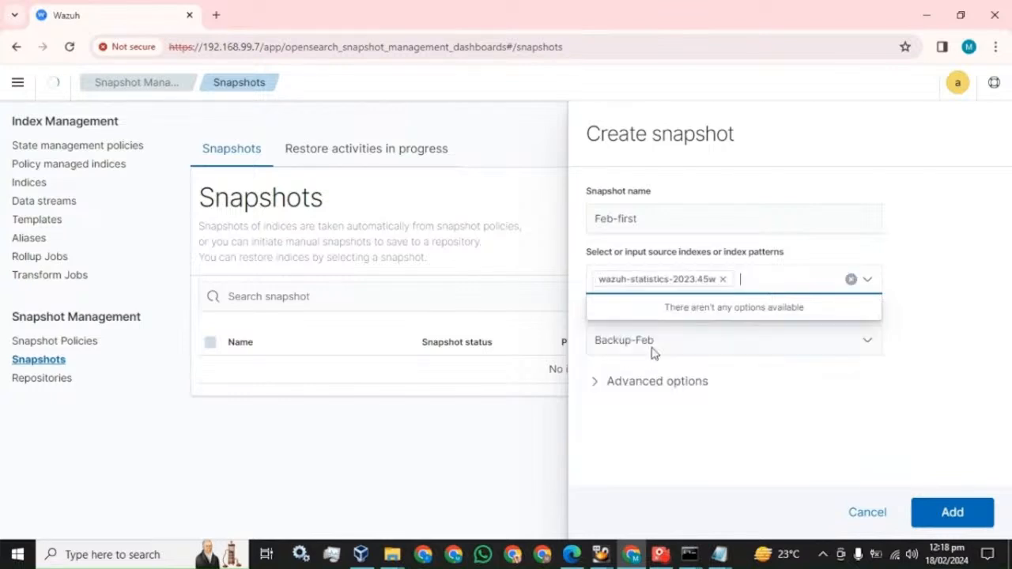
click(659, 372)
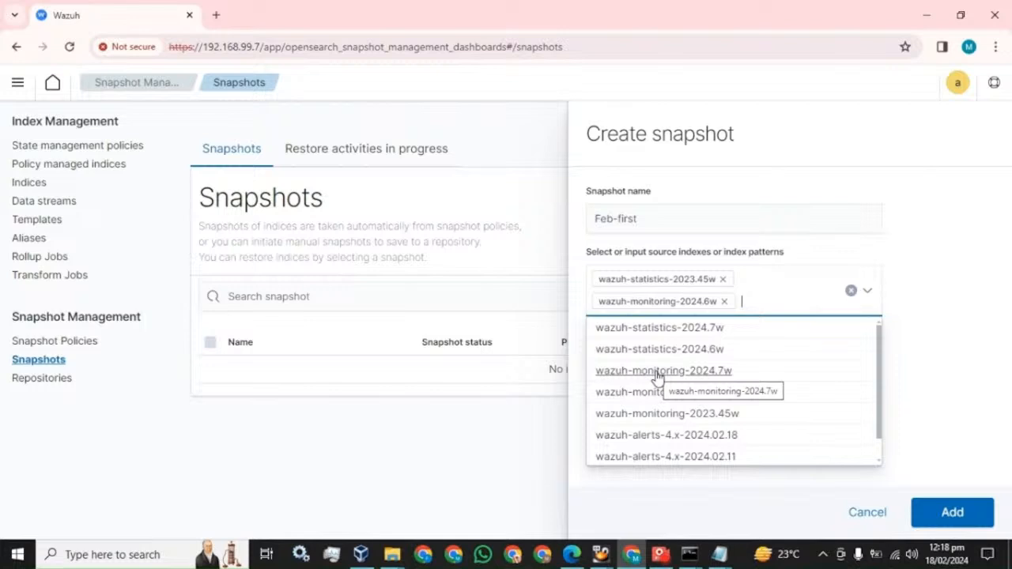
click(724, 302)
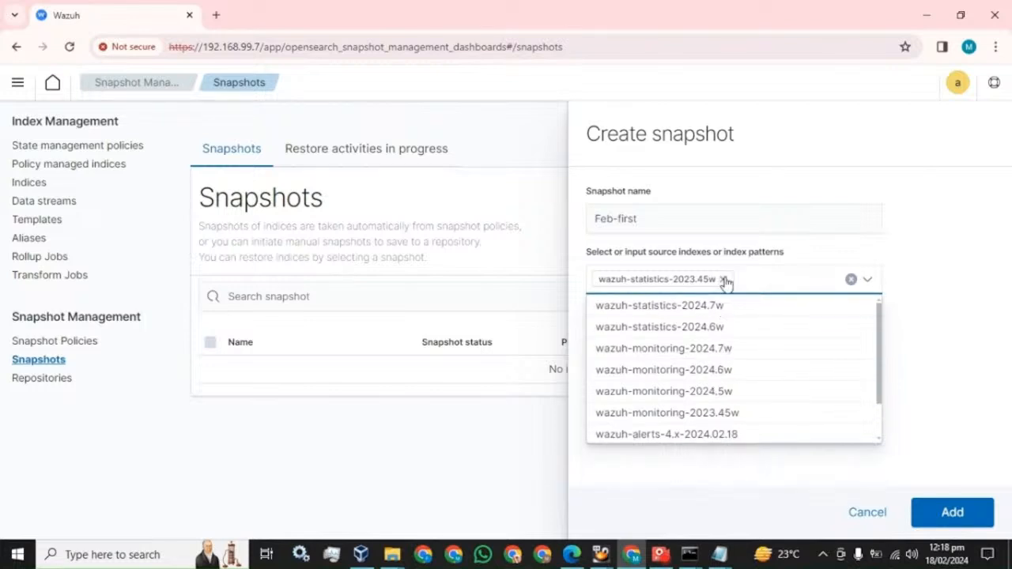
click(722, 280)
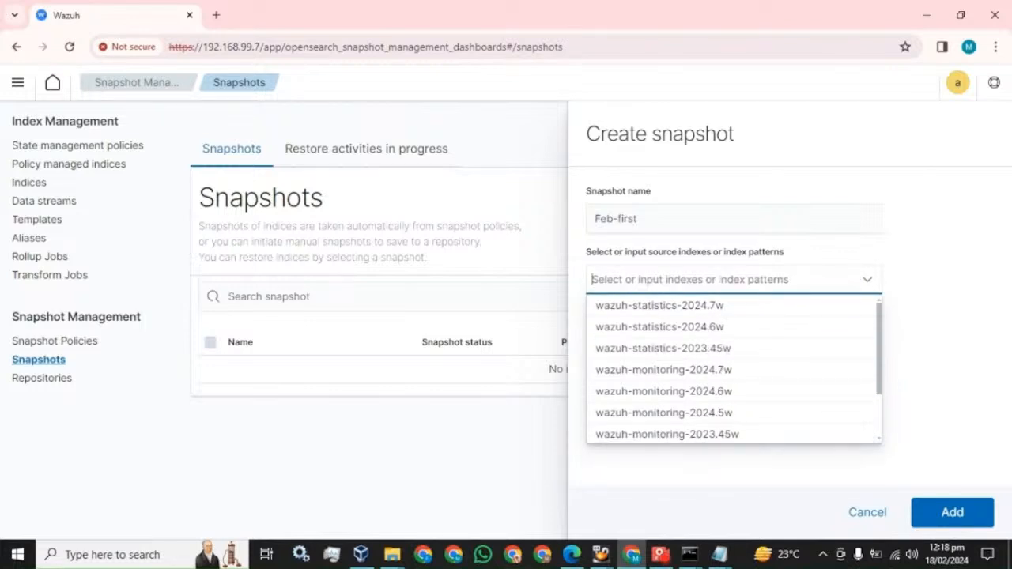
text(*)
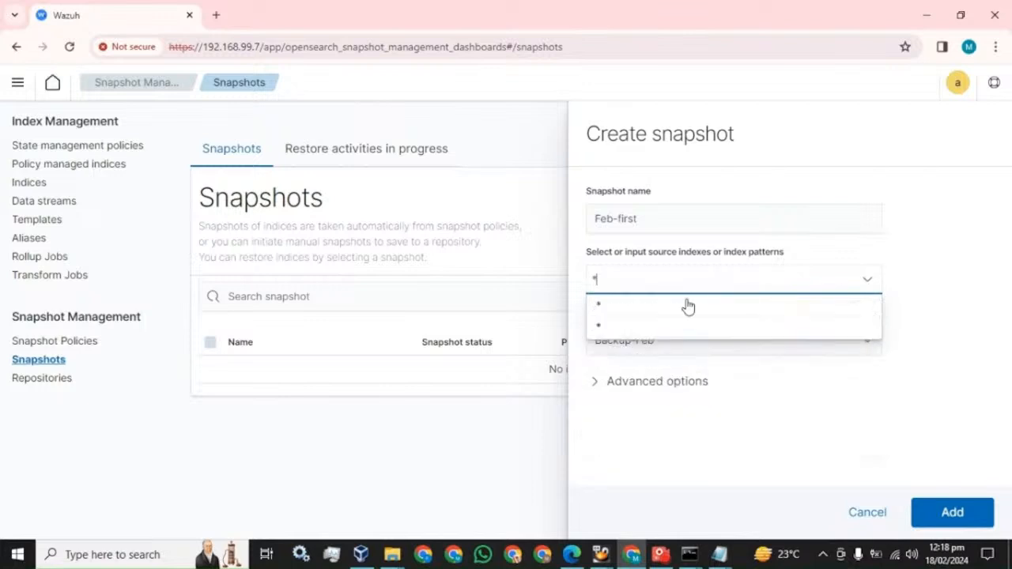
click(685, 305)
click(921, 265)
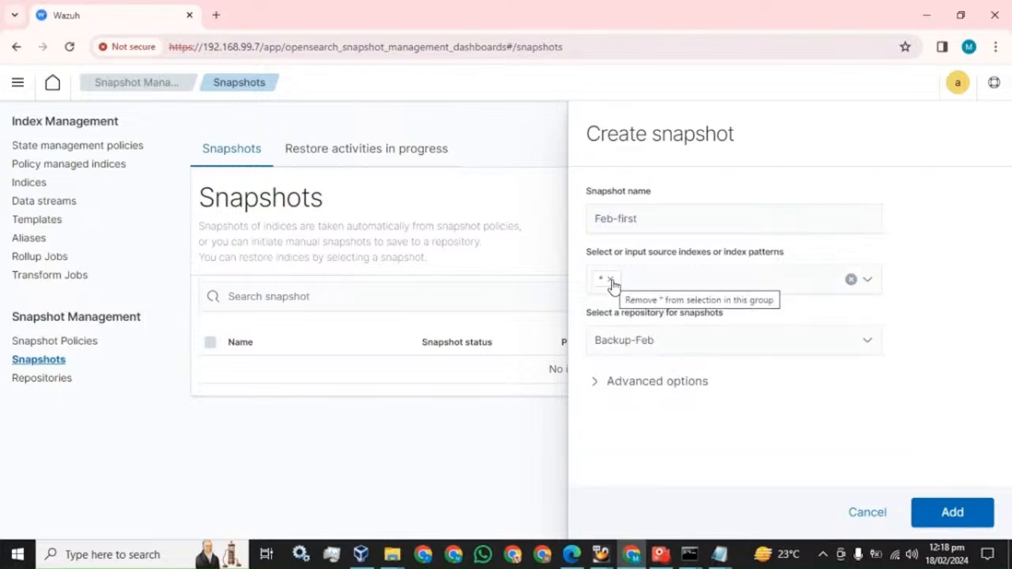
Enable Ignore unavailable indices and submit the Feb-first snapshot
click(596, 388)
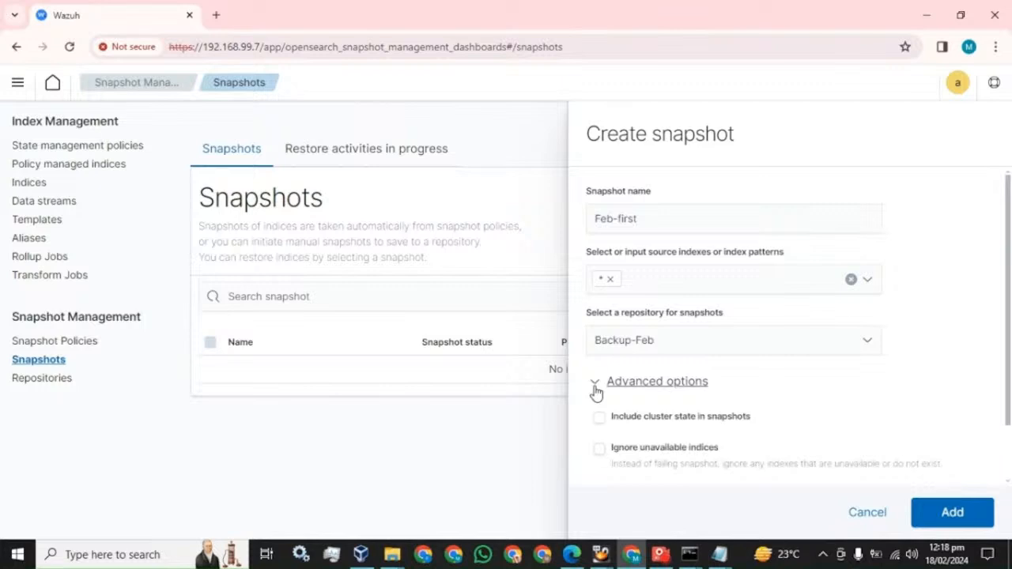
scroll(596, 392, down, 1)
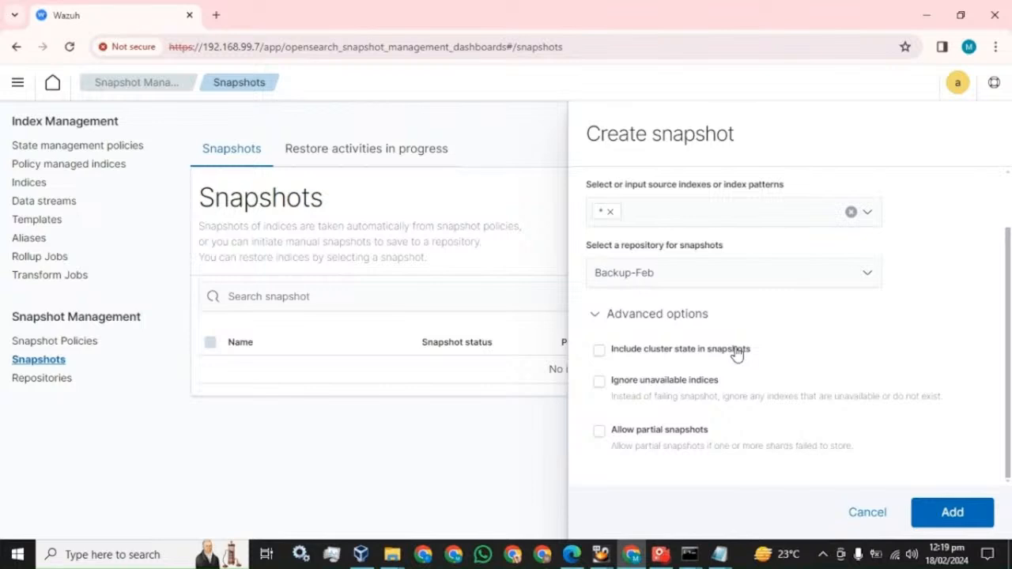
click(601, 383)
click(954, 514)
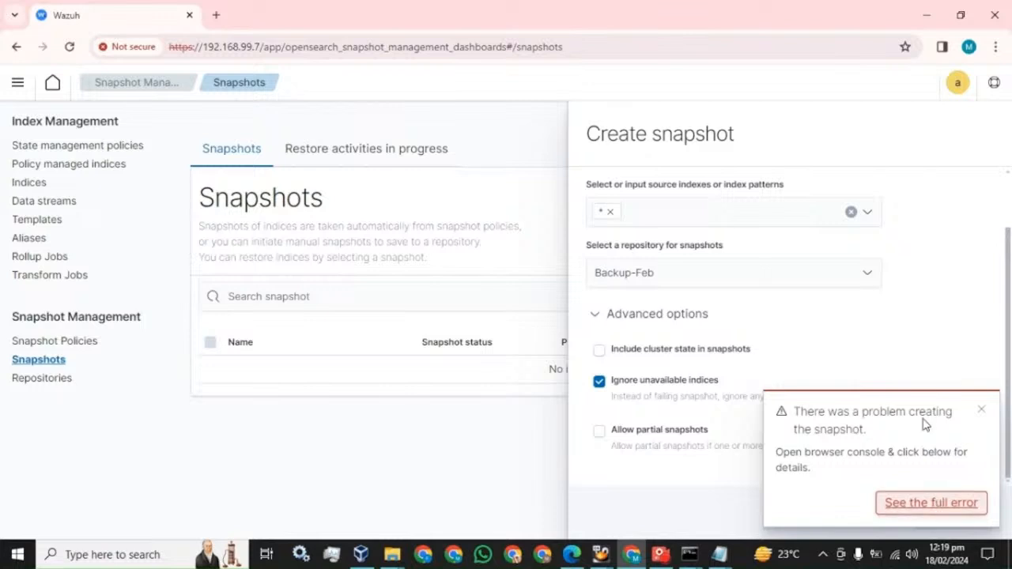
Replace * with wazuh-statistics-2024.7w and wazuh-monitoring-2024.7w and resubmit the snapshot
click(981, 410)
click(609, 212)
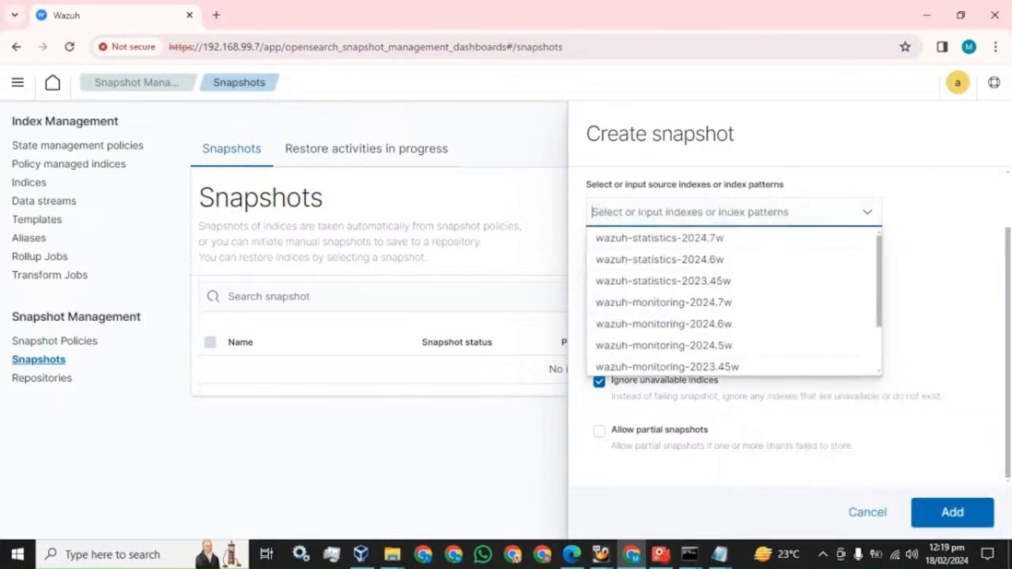
click(682, 237)
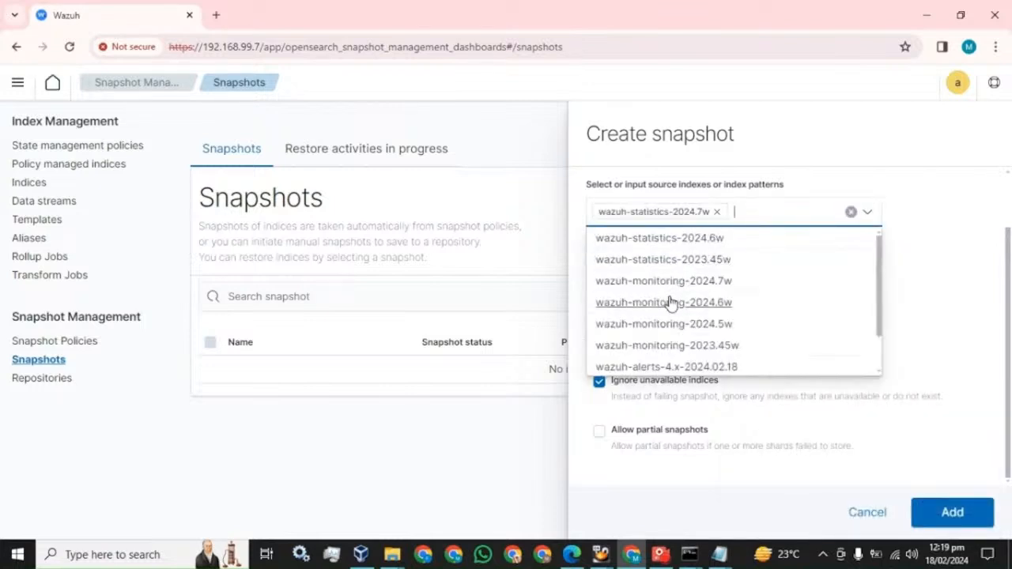
click(656, 281)
click(940, 331)
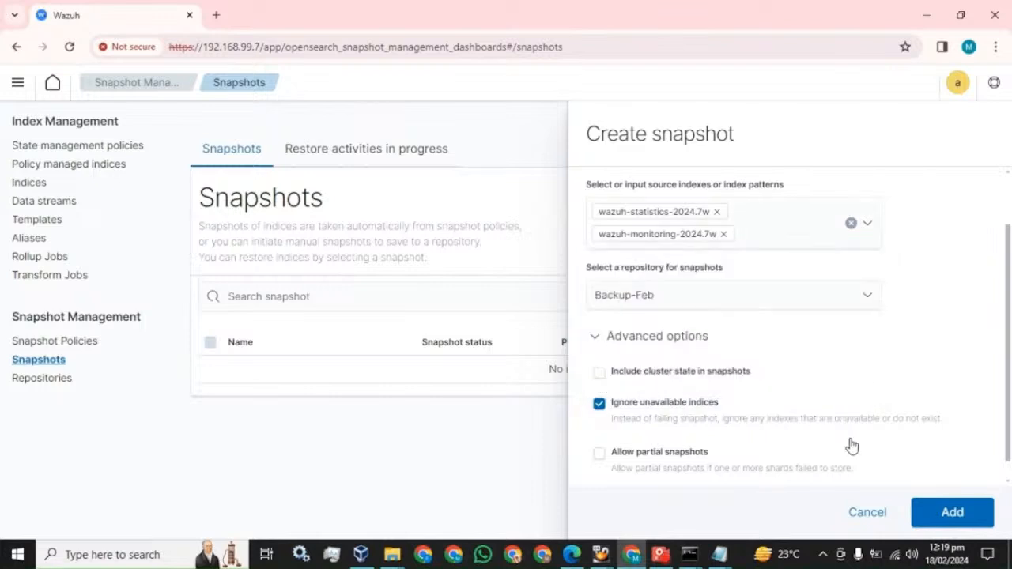
click(954, 514)
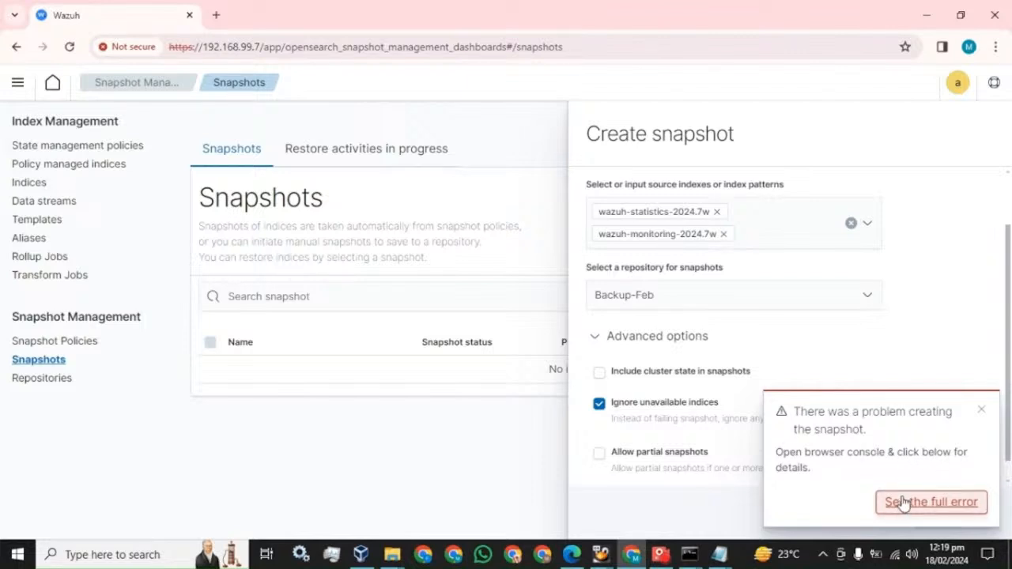
click(660, 555)
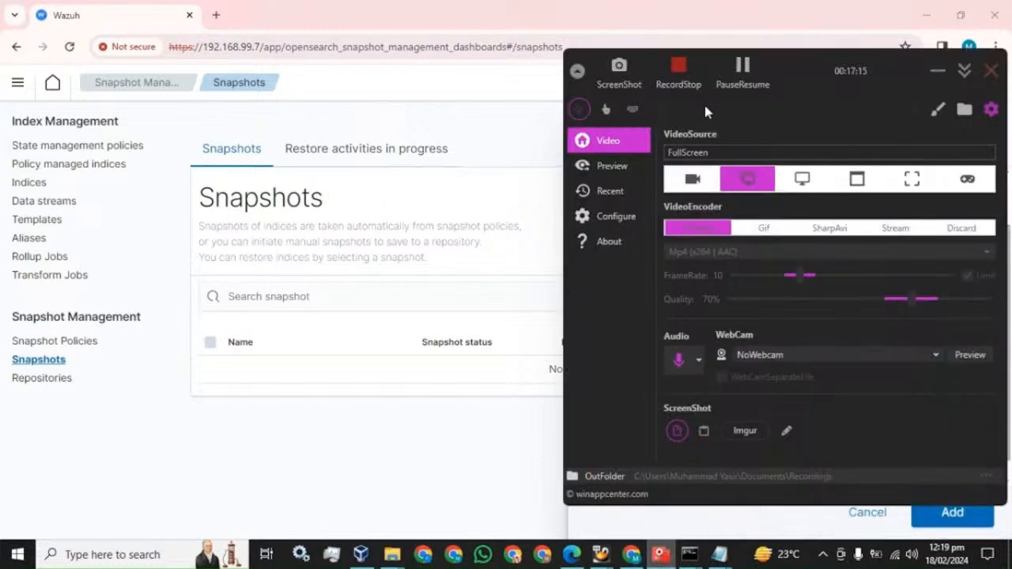
click(742, 72)
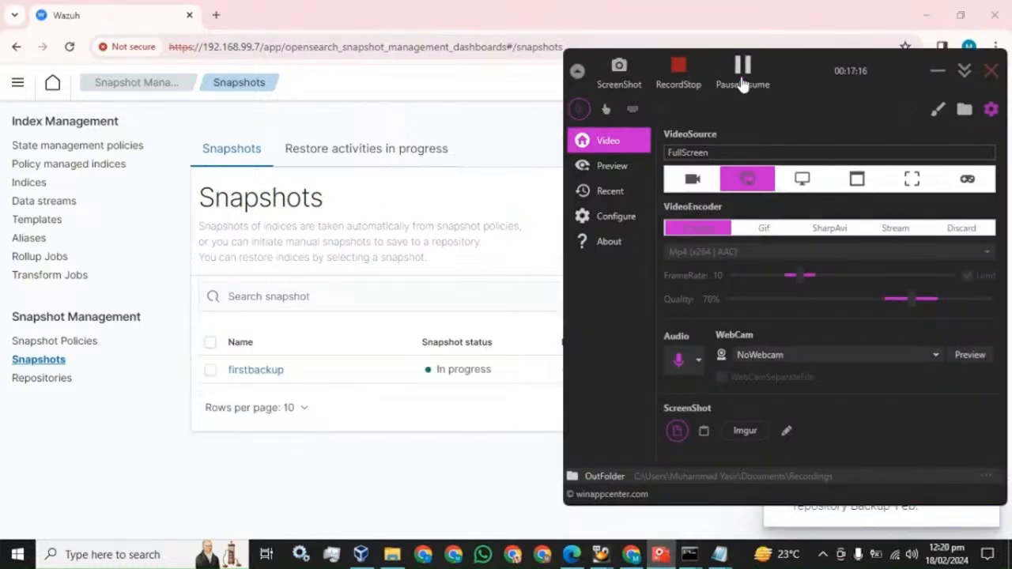
Reload Snapshots and confirm firstbackup shows Success, last updated 02/18/24 12:22 pm
click(419, 16)
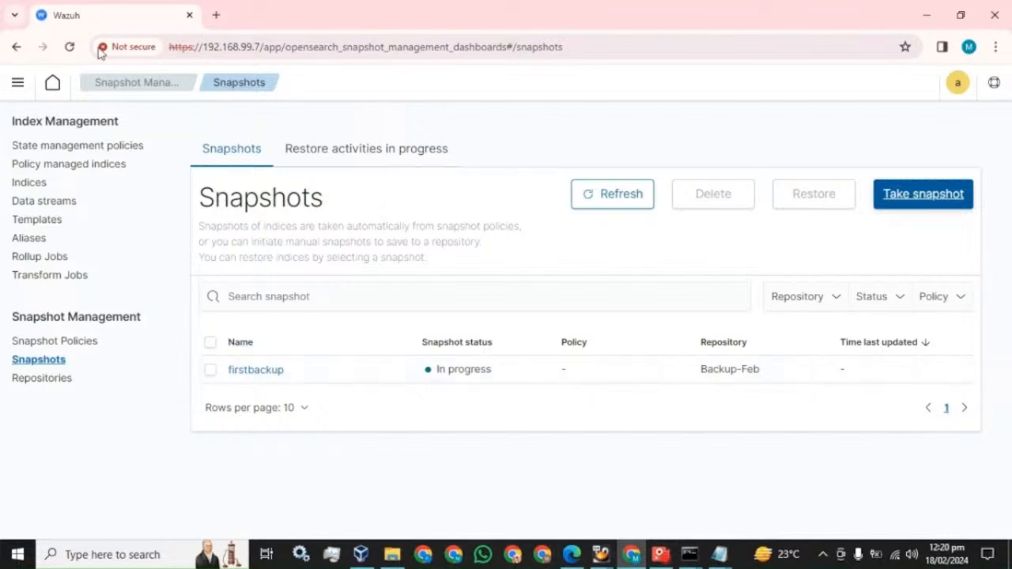
click(70, 46)
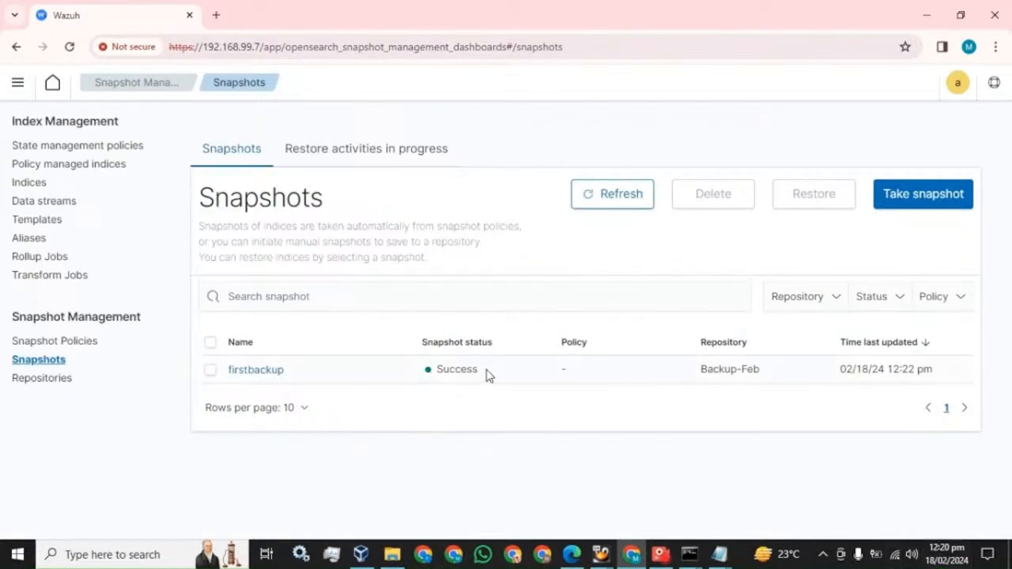
drag(488, 374, 437, 370)
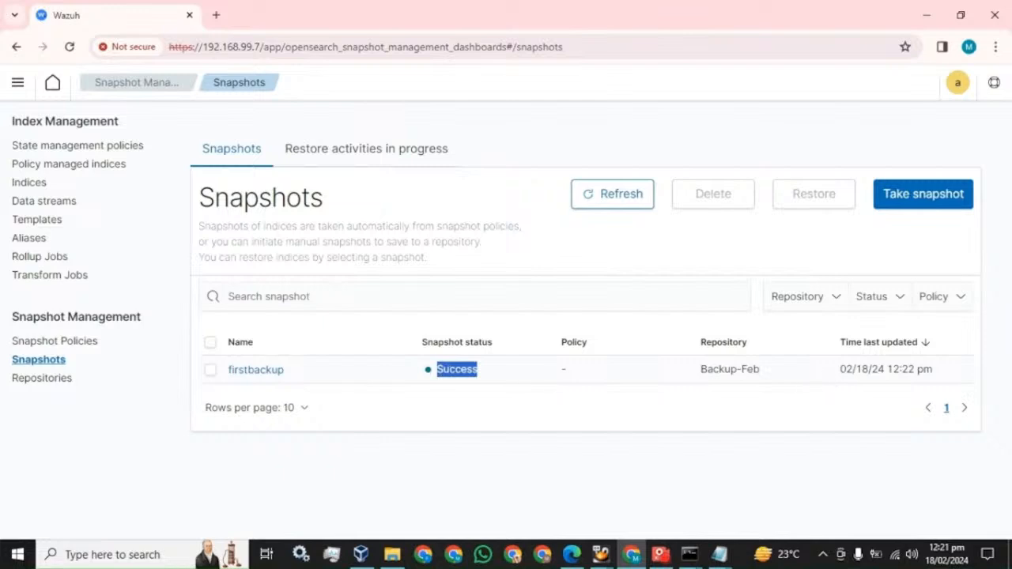
drag(841, 370, 942, 377)
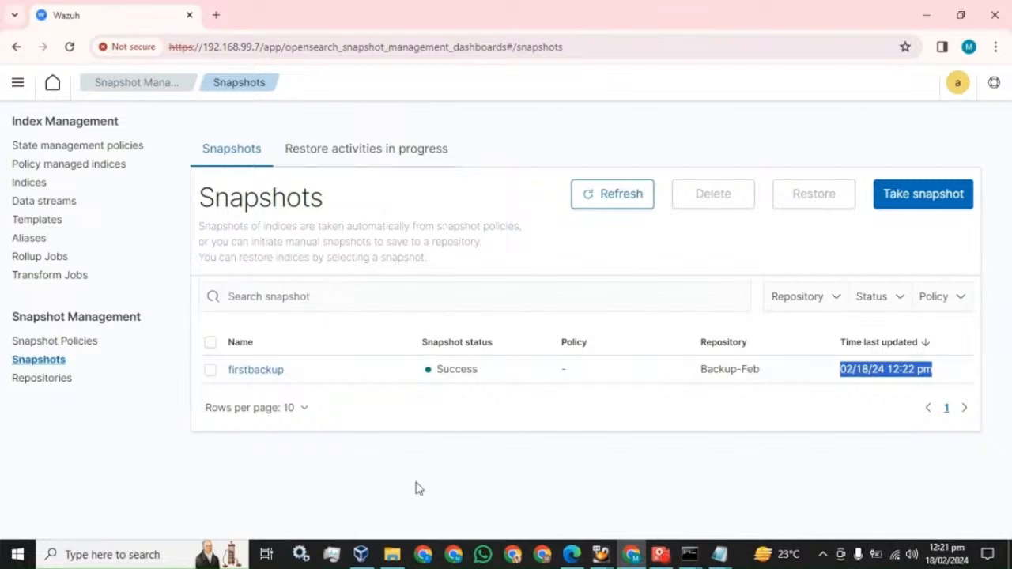
Open the snapshot2 folder on Testing (J:) in File Explorer to see the snapshot files
click(398, 560)
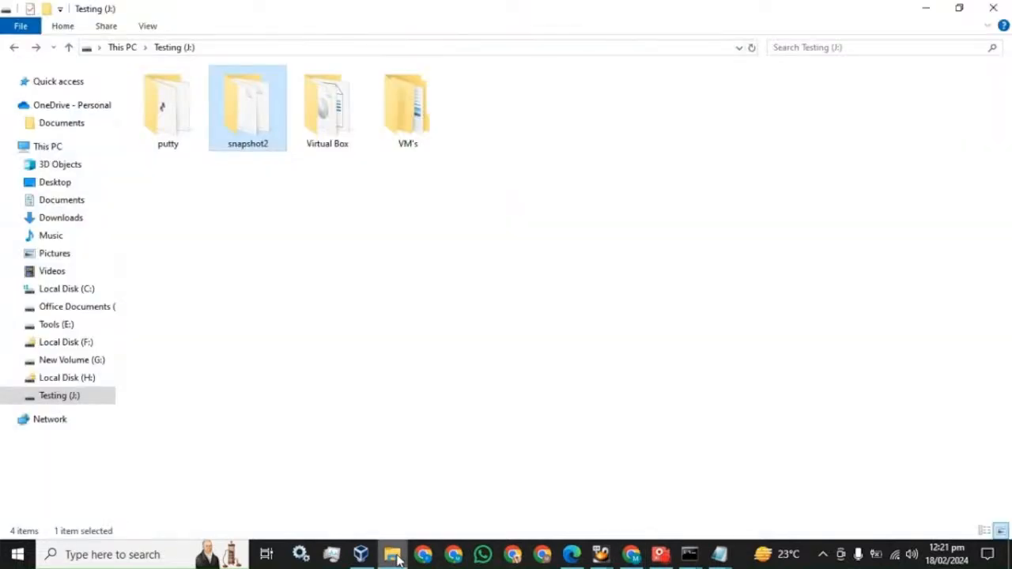
double_click(253, 131)
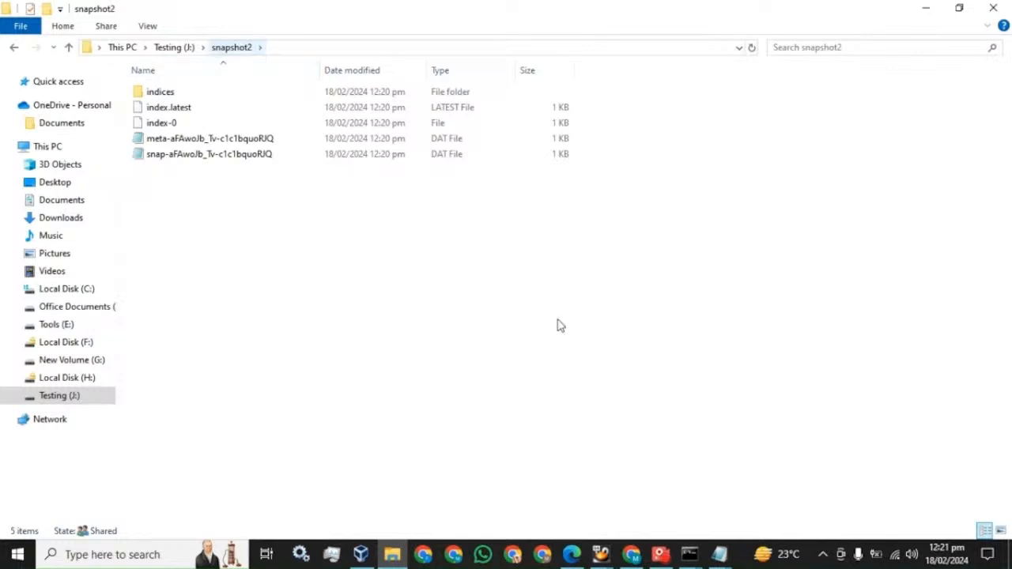
click(689, 555)
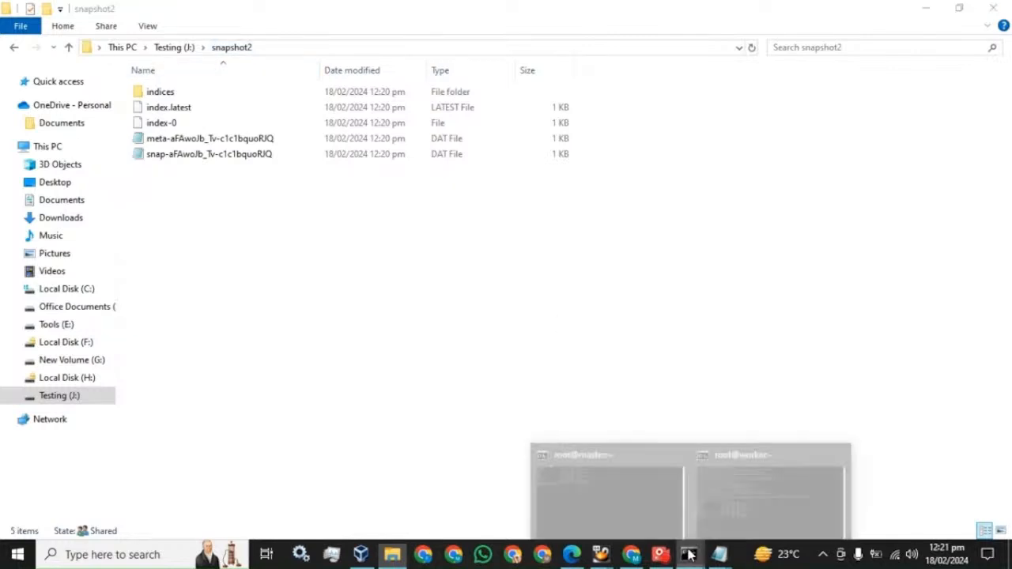
On the master terminal, cd into /mnt/Data and list the snapshot files with ls
click(651, 498)
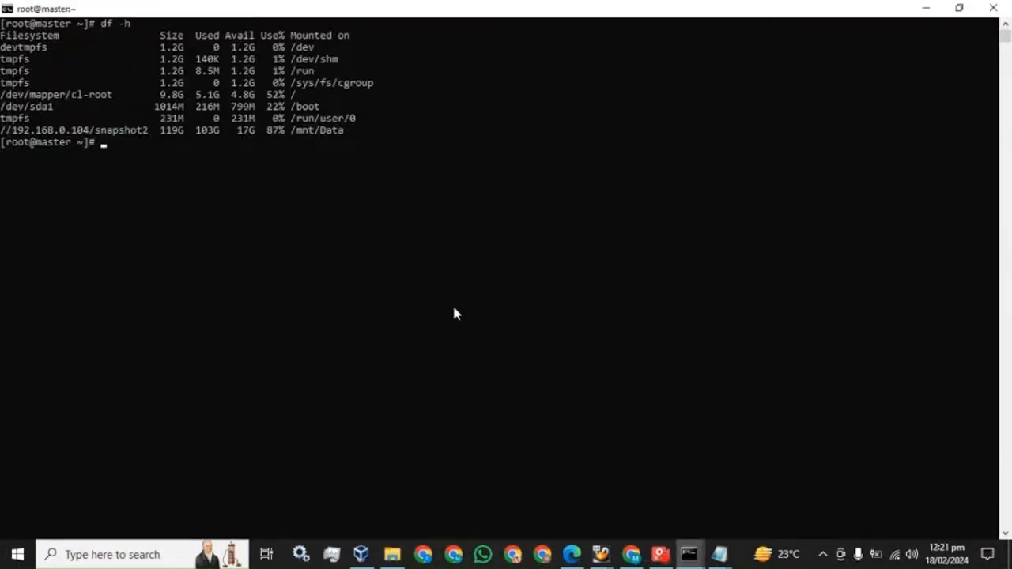
text(cd /mnt/Data)
key(Return)
text(ls)
key(Return)
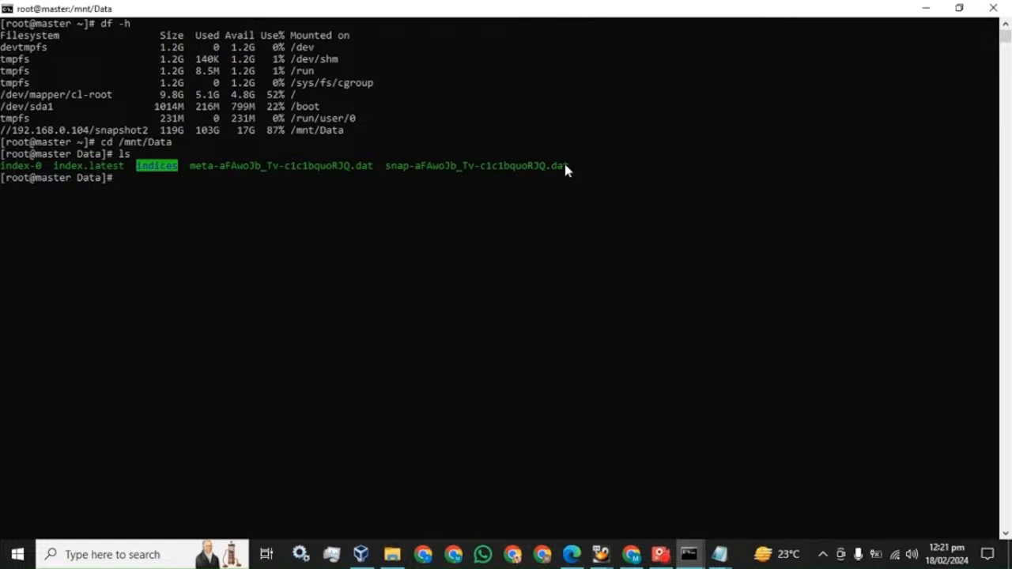
click(632, 558)
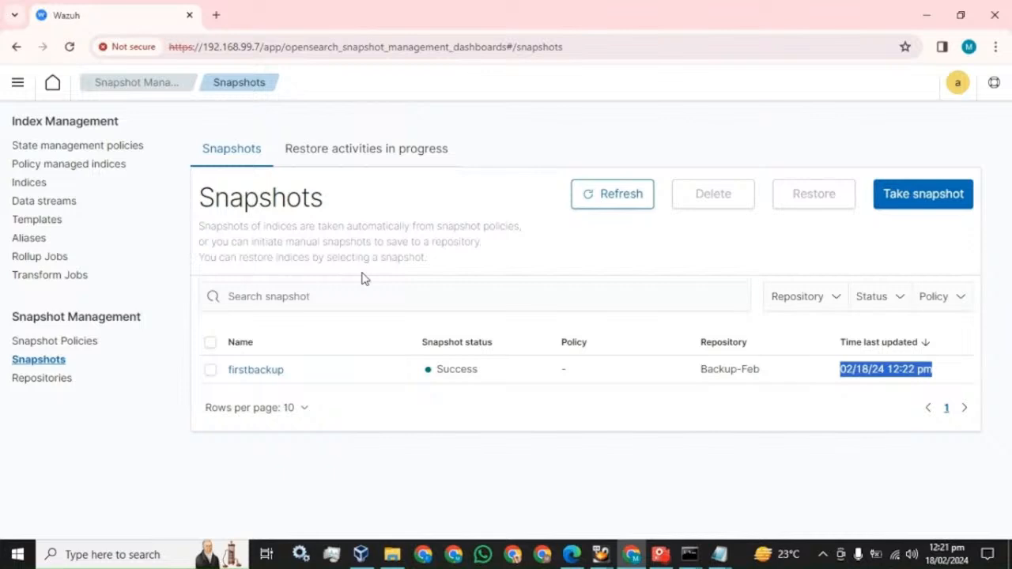
Create snapshot secondbackup of index wazuh-alerts-4.x-2024.02.11 in the Backup-Feb repository
click(939, 195)
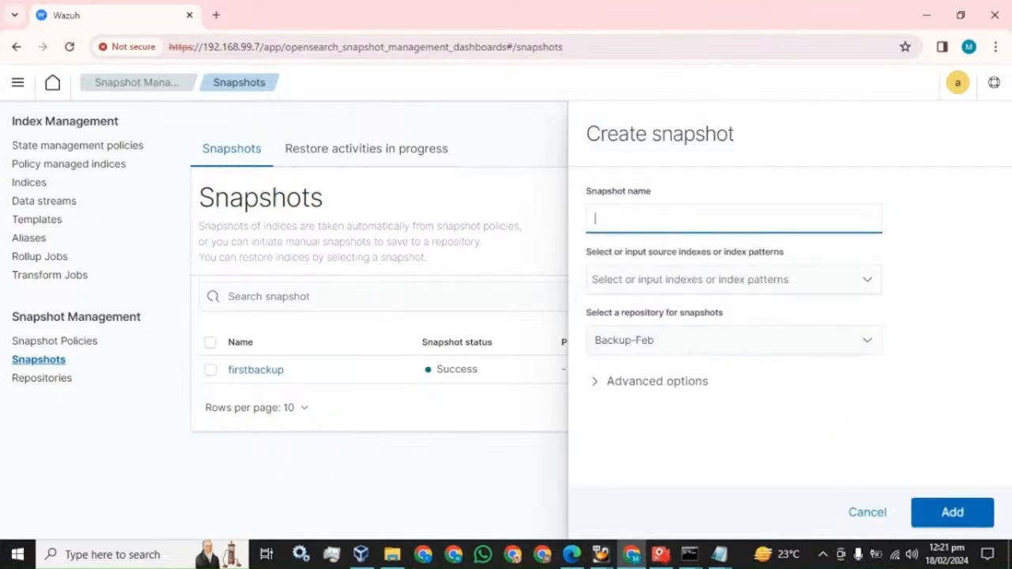
text(secondbackup)
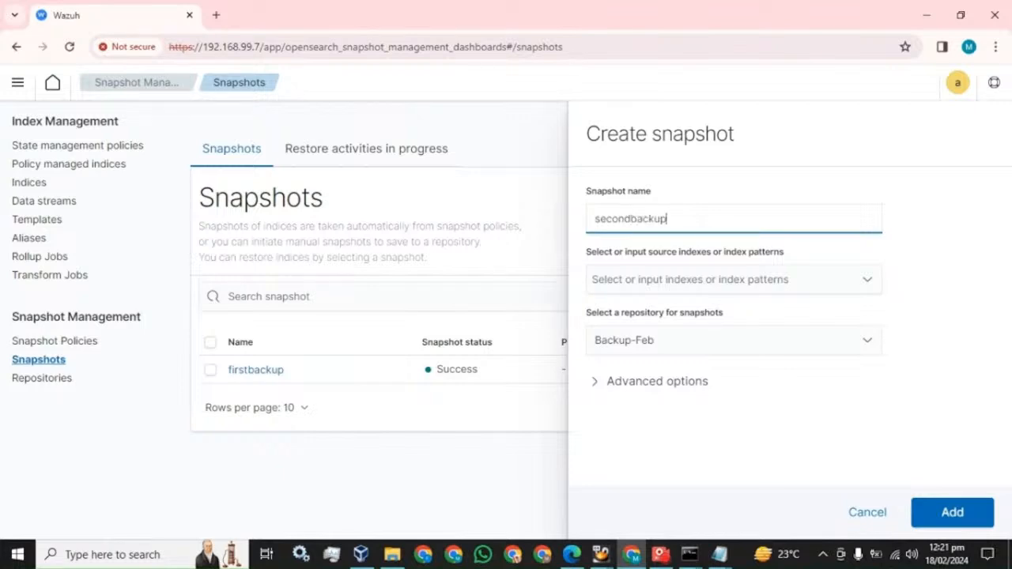
click(757, 286)
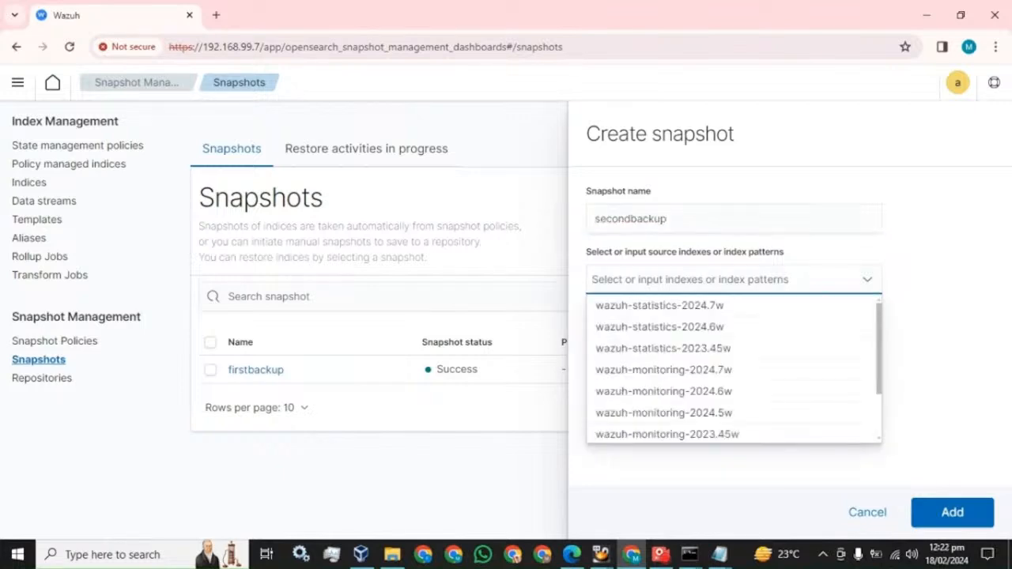
scroll(743, 420, down, 1)
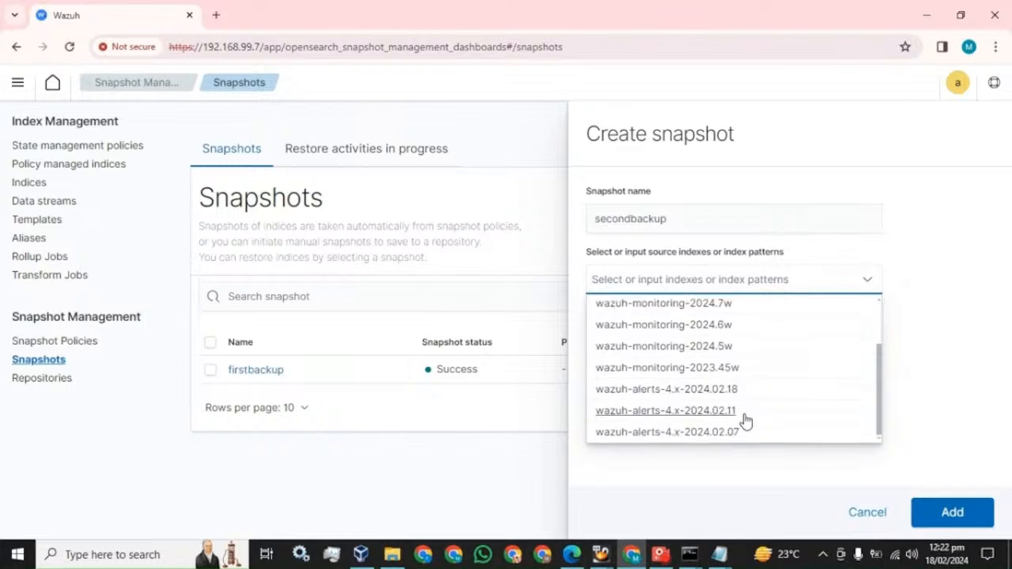
click(714, 413)
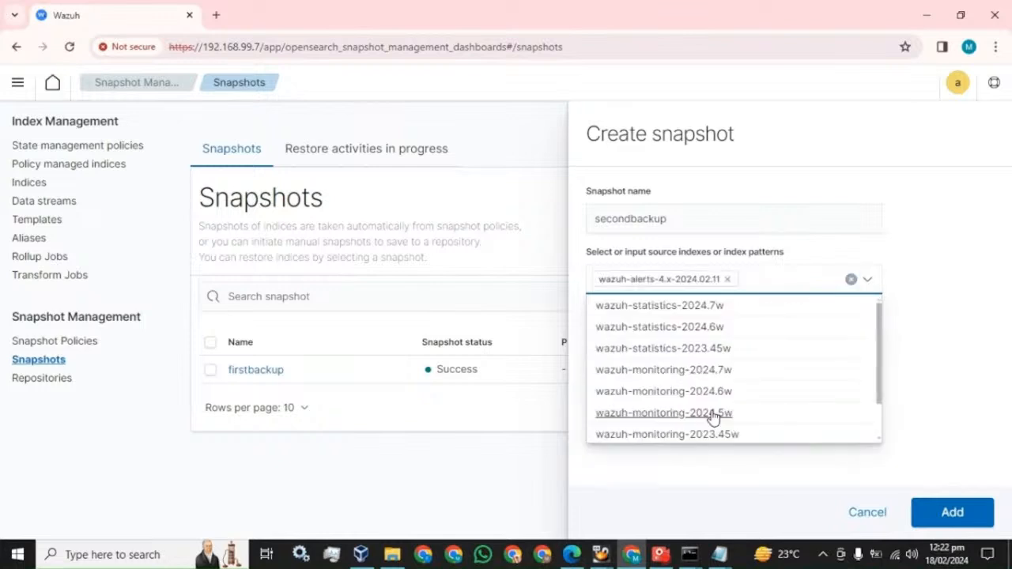
click(991, 317)
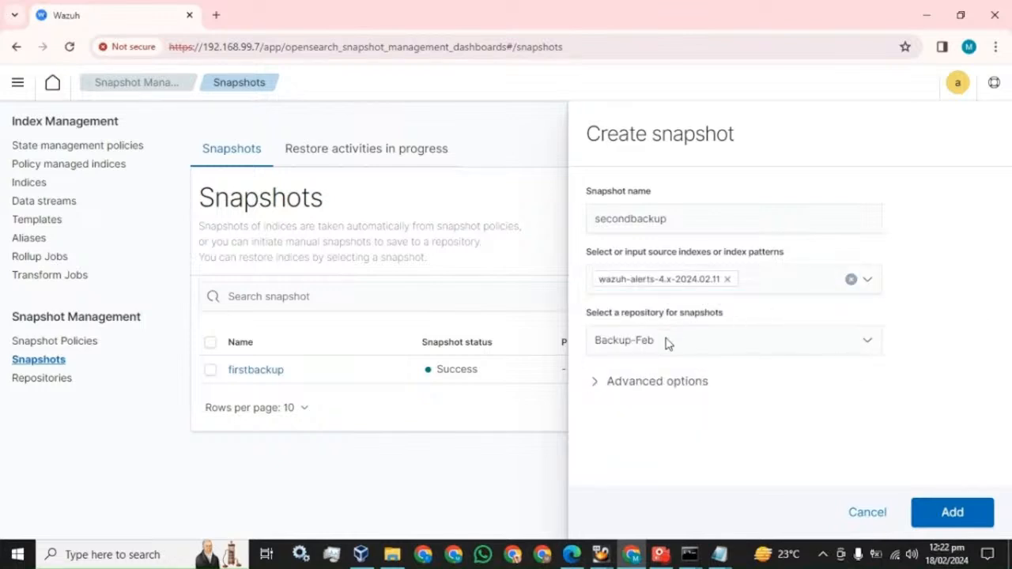
click(953, 514)
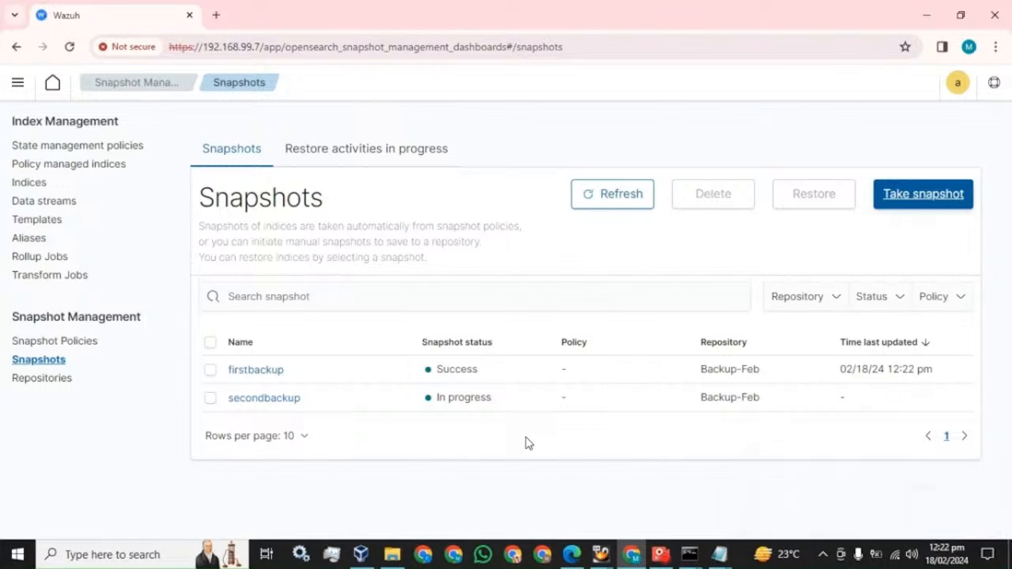
Reload to confirm secondbackup shows Success, then bring File Explorer forward
click(70, 49)
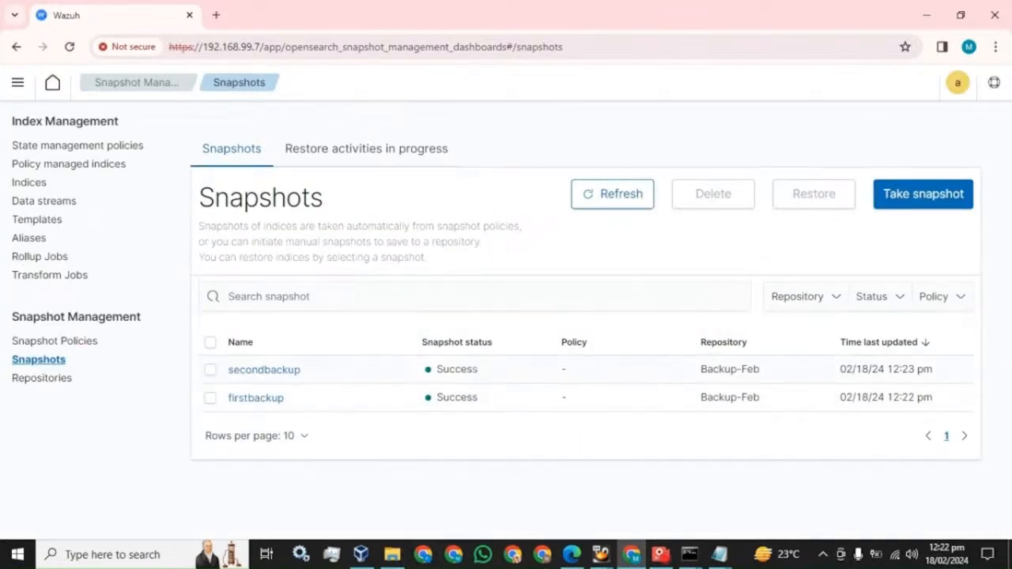
drag(478, 370, 439, 369)
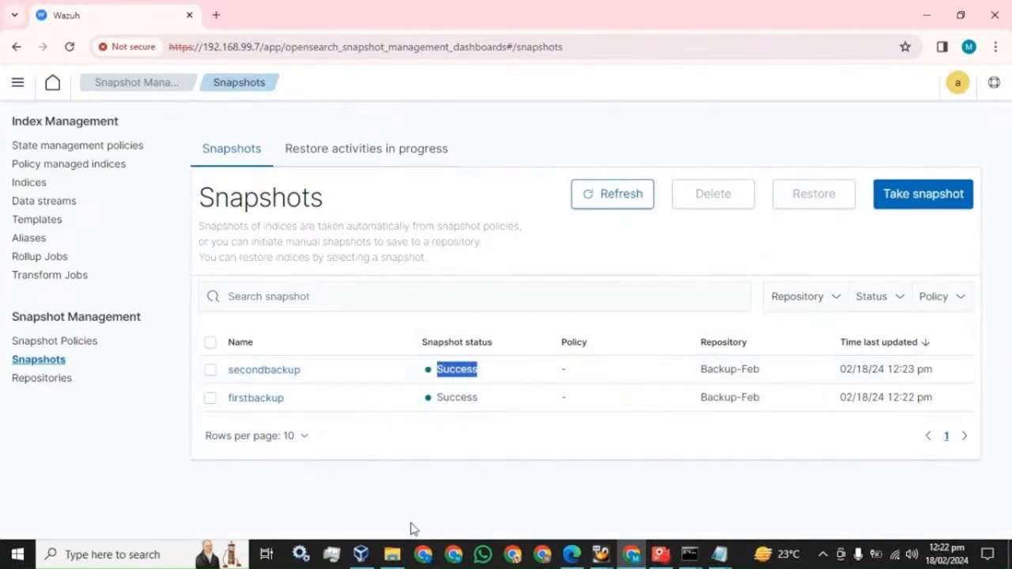
click(392, 554)
Refresh the snapshot2 folder, compare the new and older snap files, and return to Chrome
right_click(324, 283)
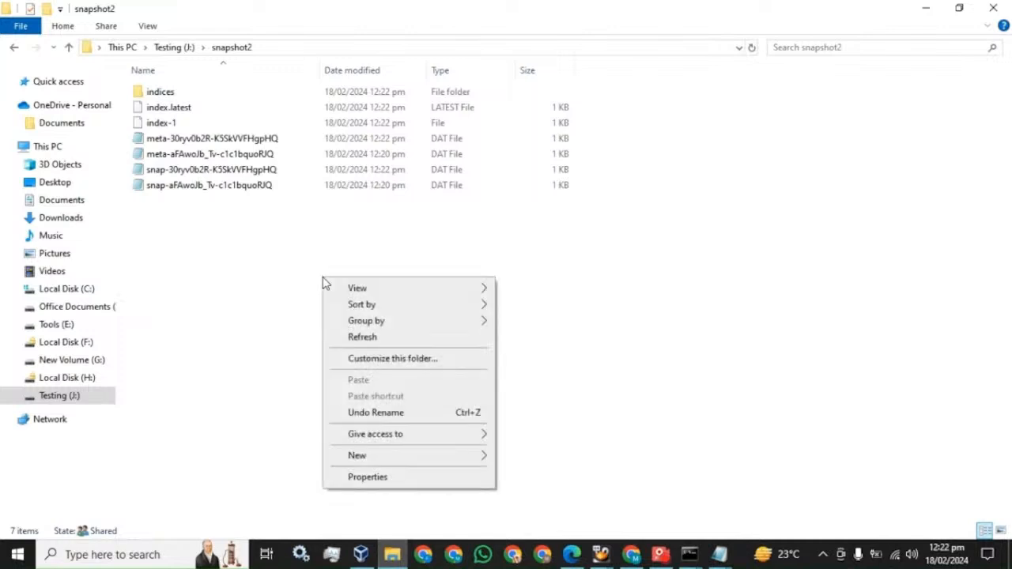
click(365, 338)
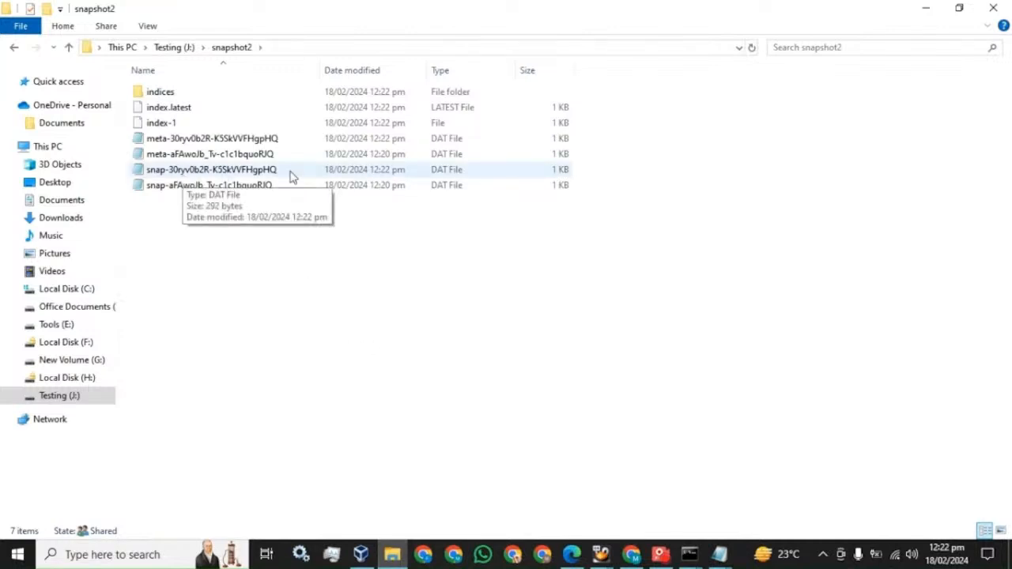
click(185, 173)
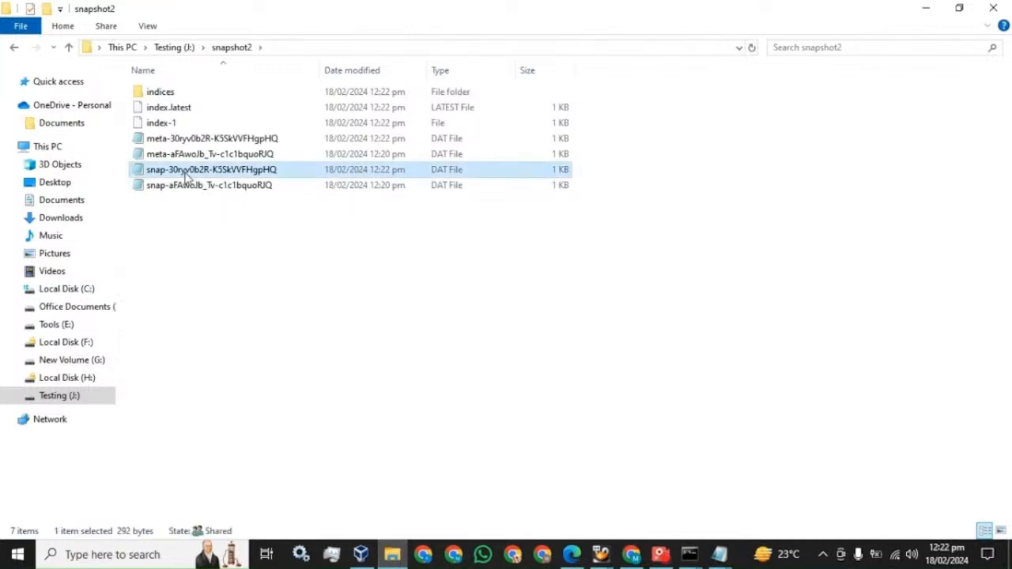
click(351, 188)
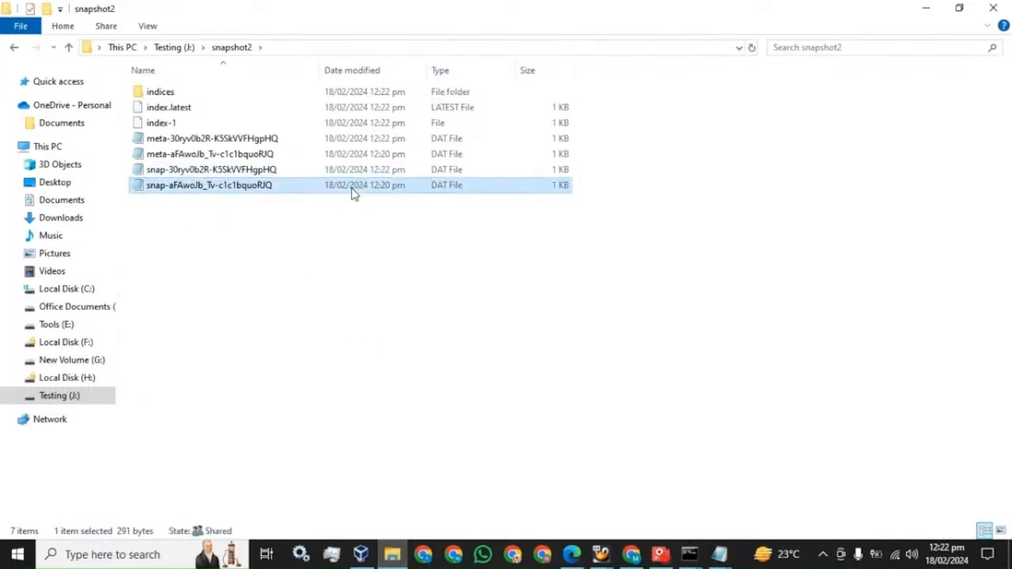
click(387, 170)
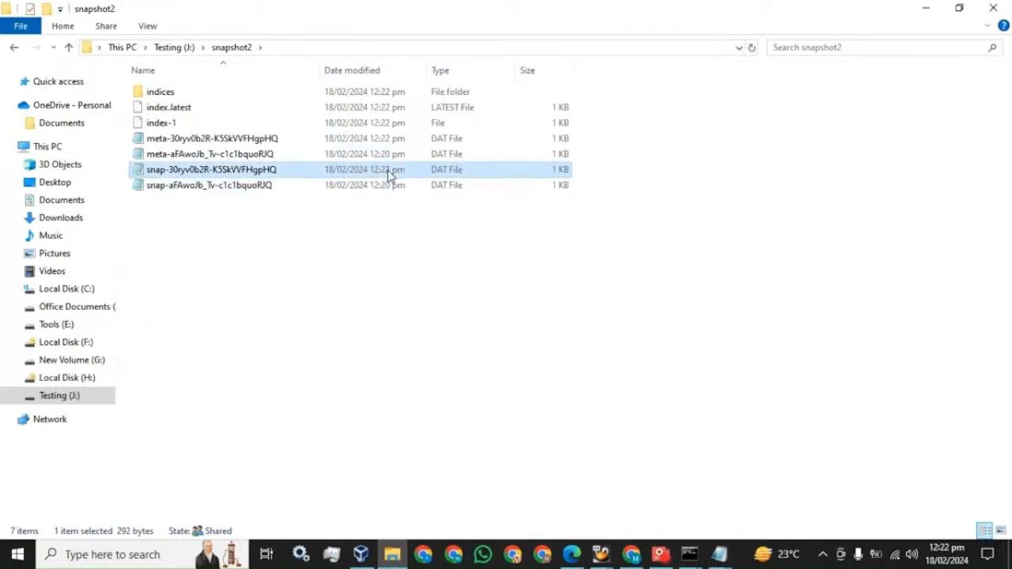
click(632, 555)
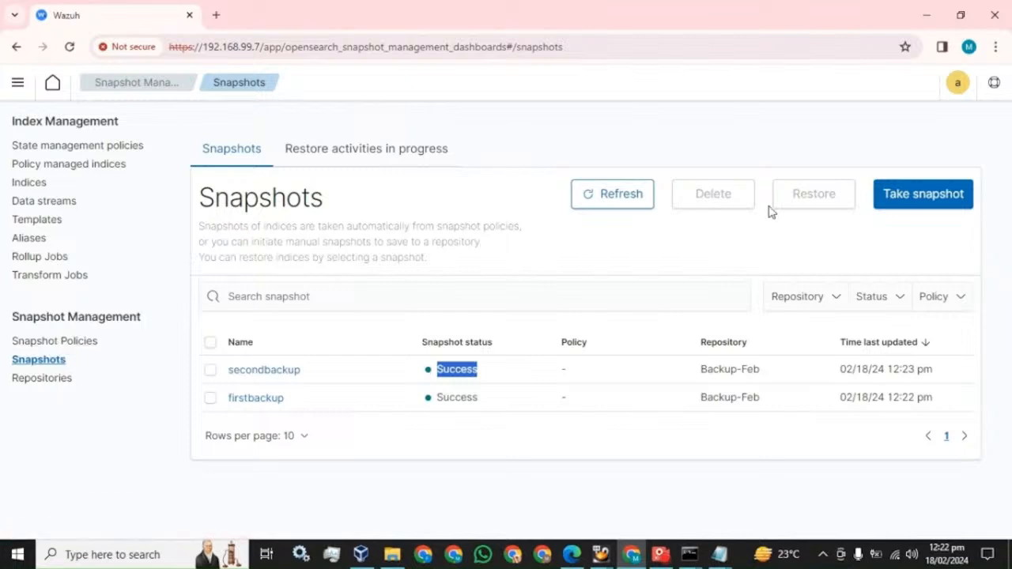
Restore all indices of firstbackup with the restored_ name prefix
click(210, 399)
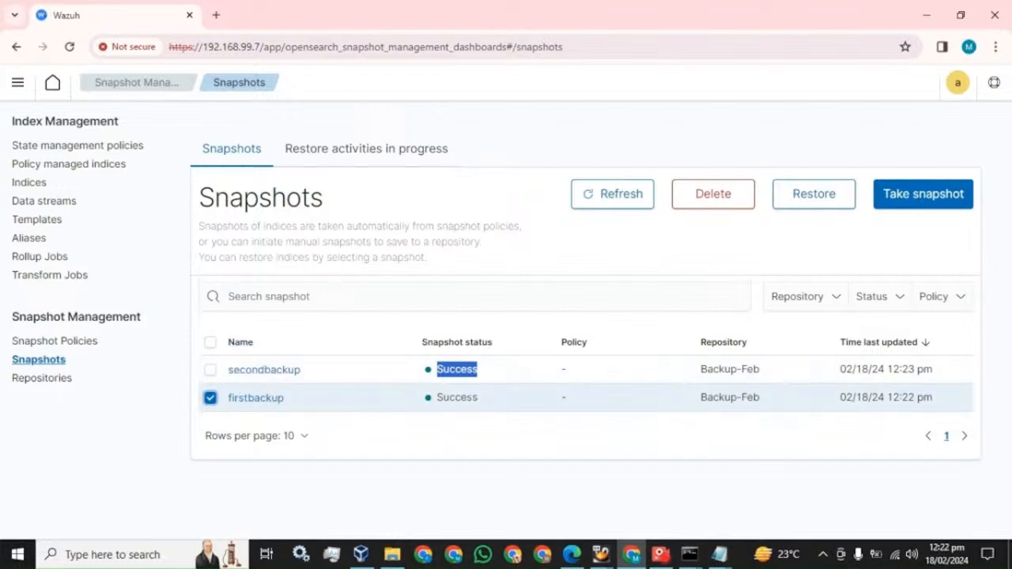
click(817, 202)
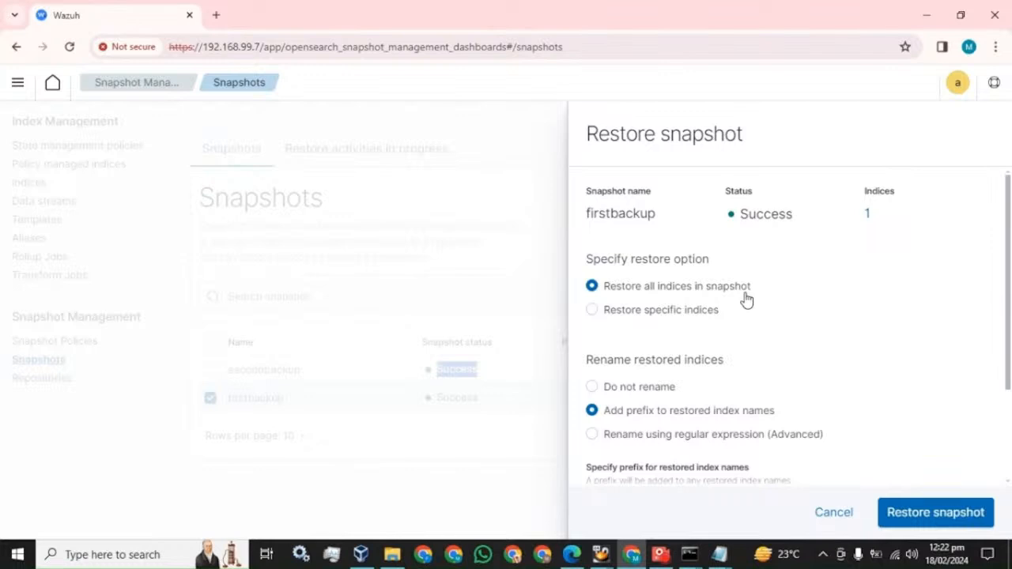
scroll(748, 299, down, 3)
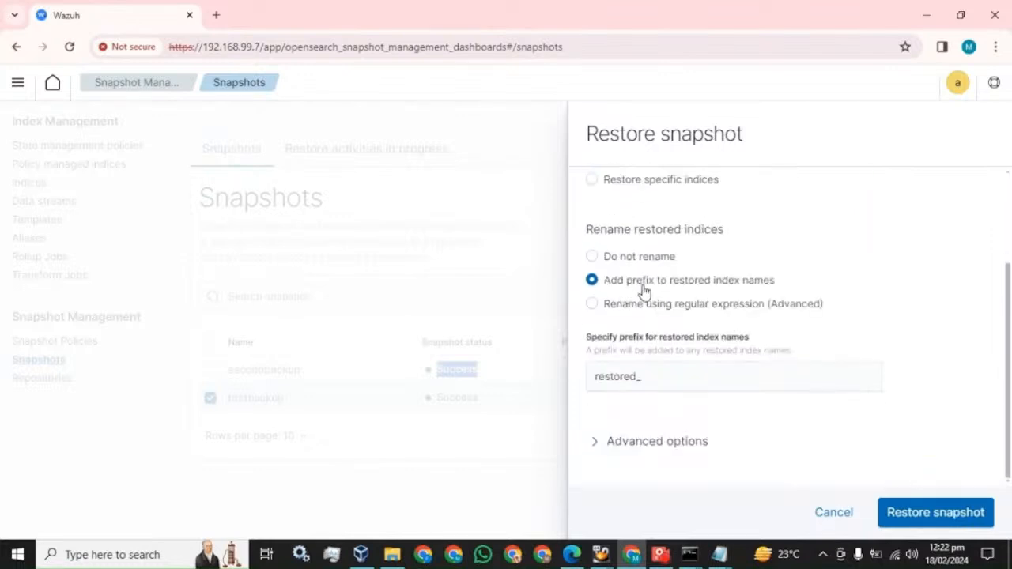
drag(642, 377, 590, 378)
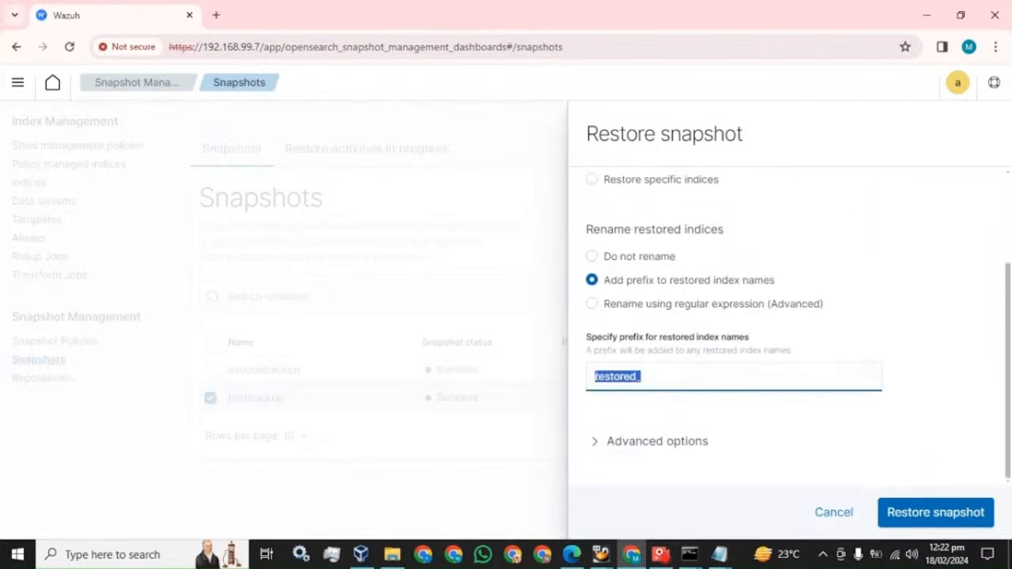
click(930, 514)
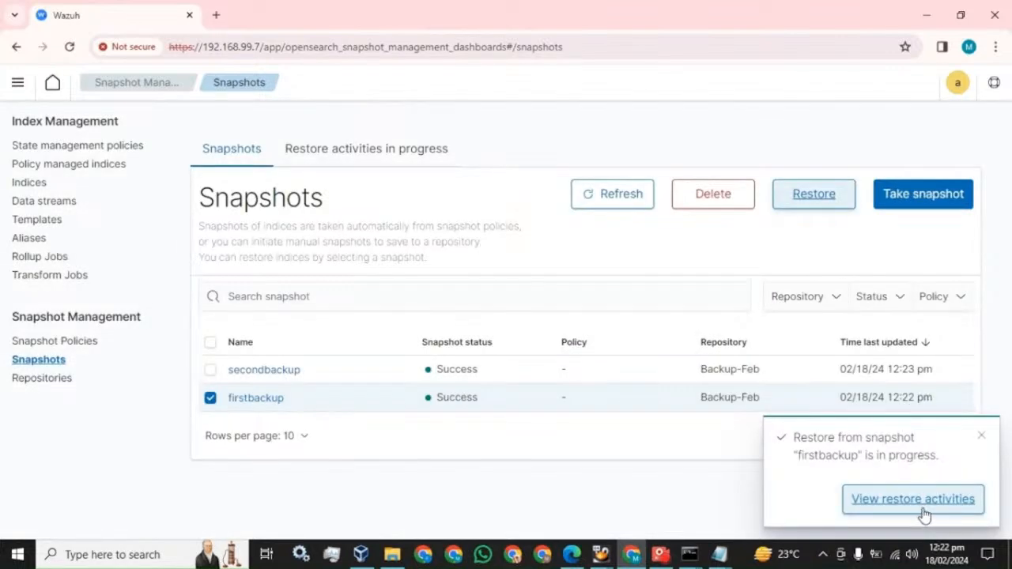
Reload, visit Snapshot Policies and Repositories, and come back to the Snapshots list
click(69, 47)
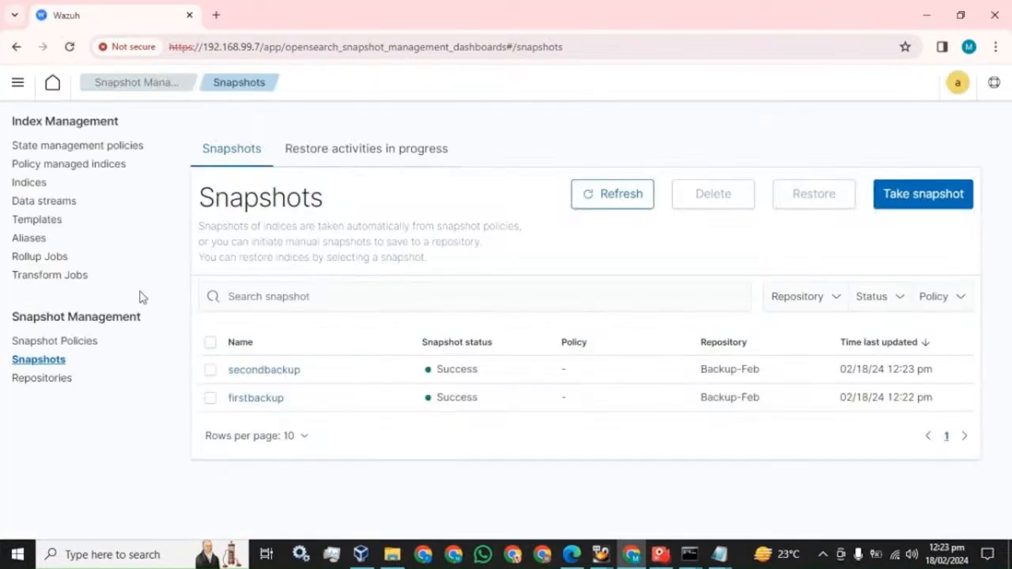
click(49, 344)
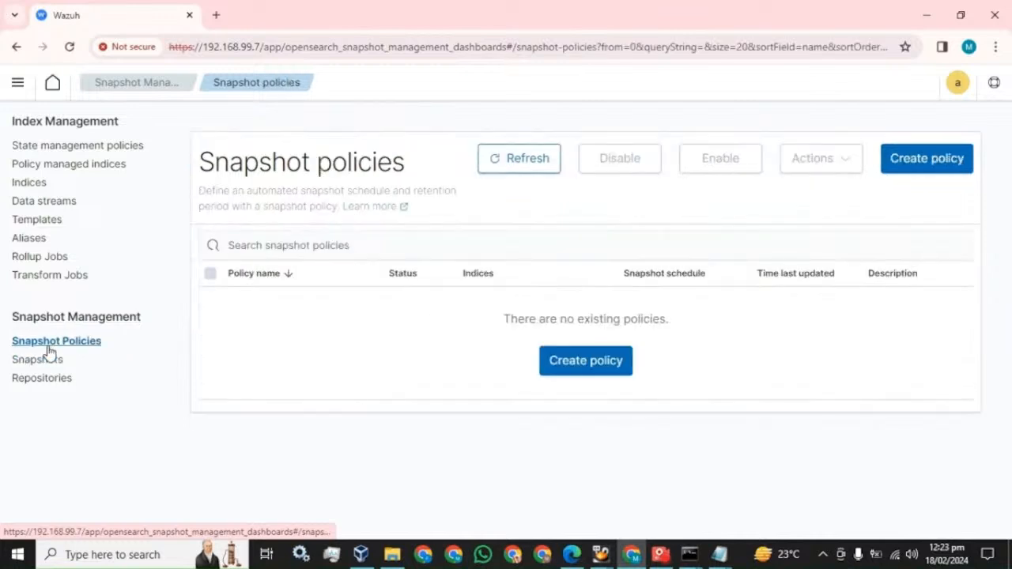
click(43, 381)
click(41, 362)
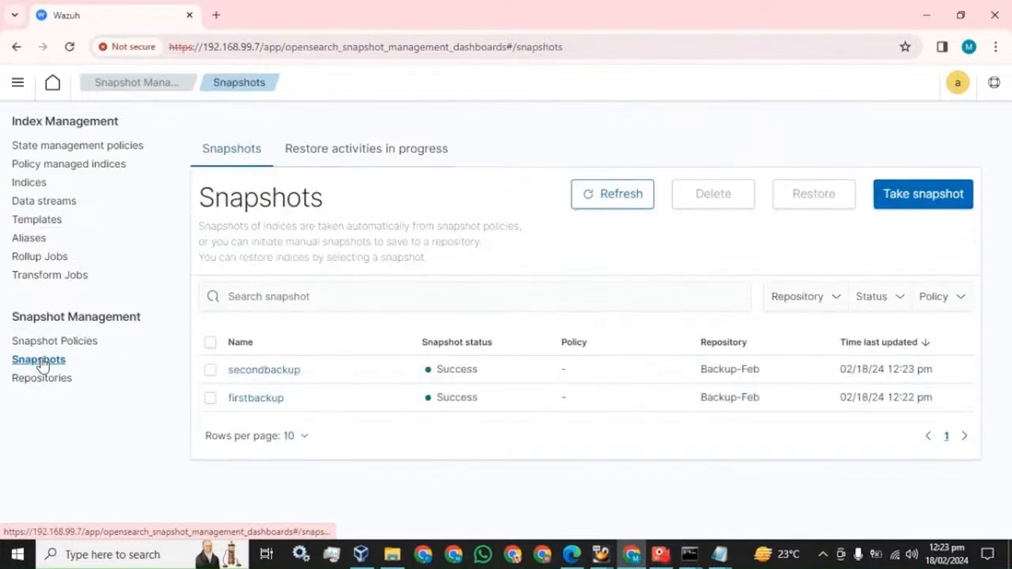
Search Indices for 'rest' to find restored_wazuh-alerts-4.x-2024.02.18, Green and Open
click(30, 184)
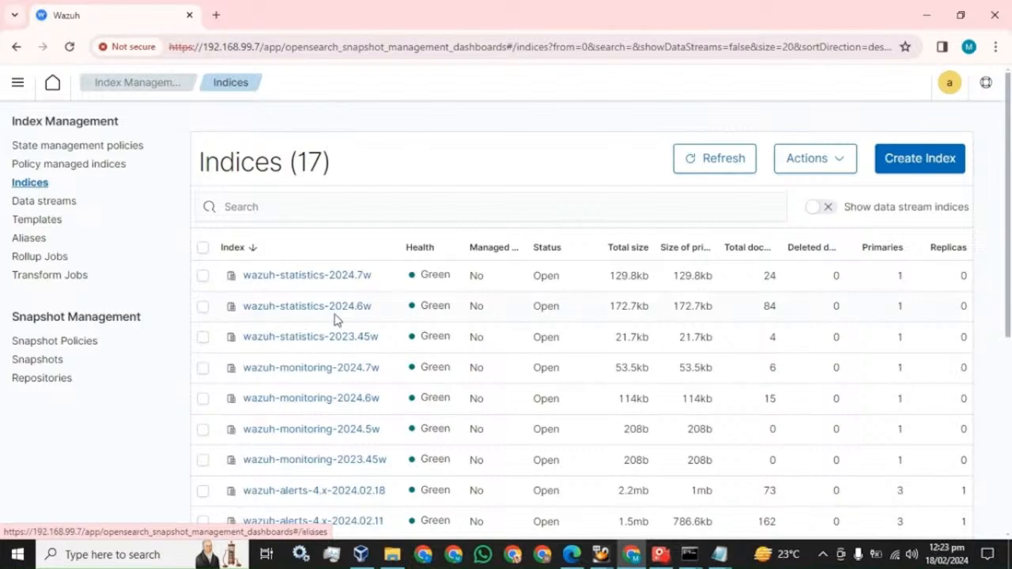
click(296, 207)
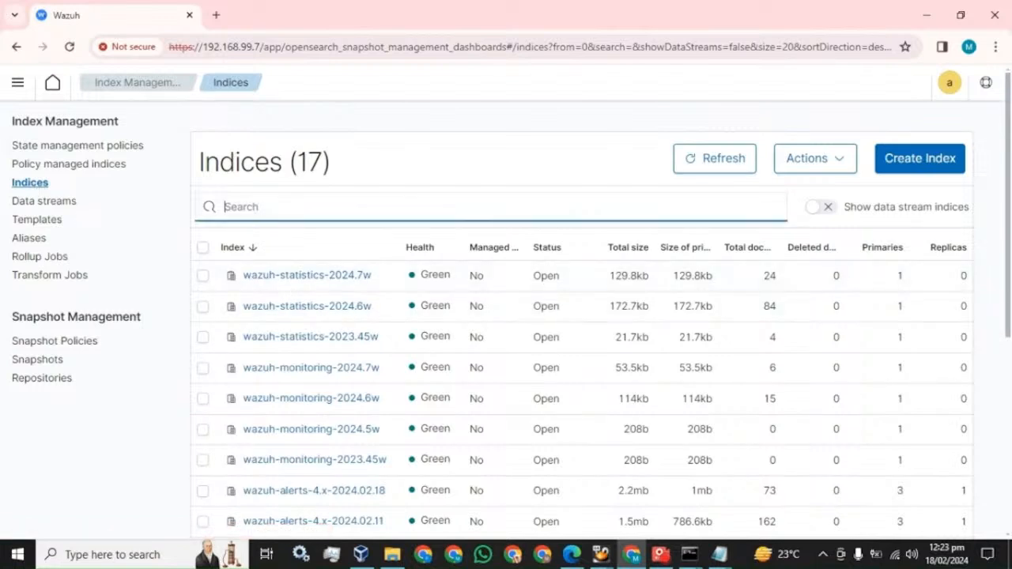
text(rest)
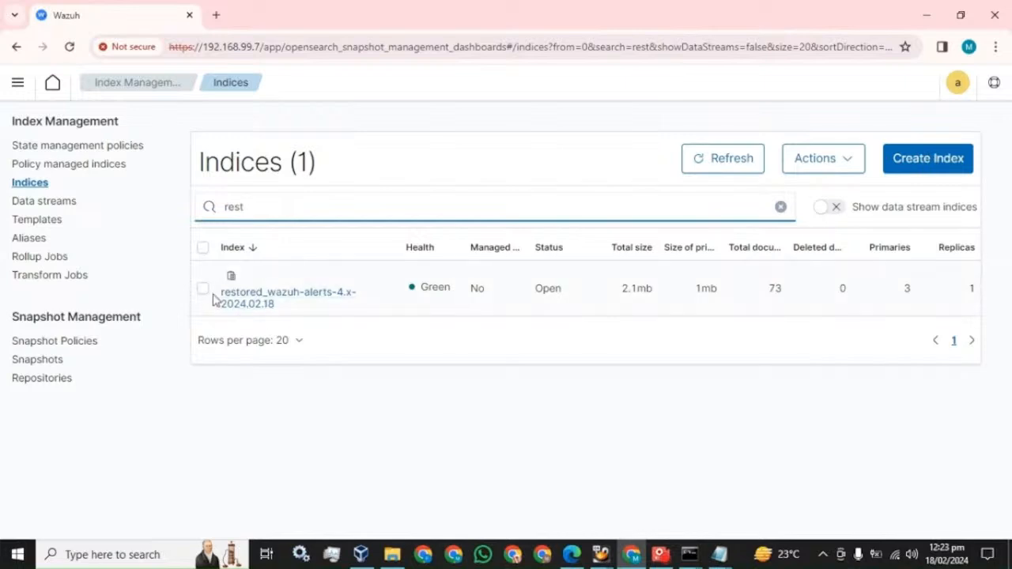
drag(219, 297, 290, 316)
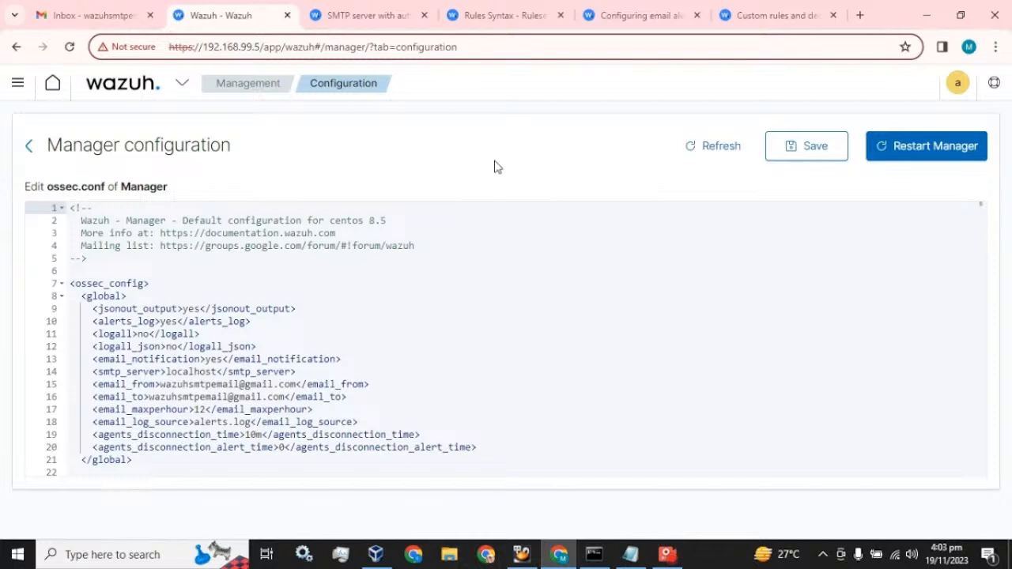
Open Security events and scroll to the Security Alerts table of Postfix and port-change alerts
click(183, 87)
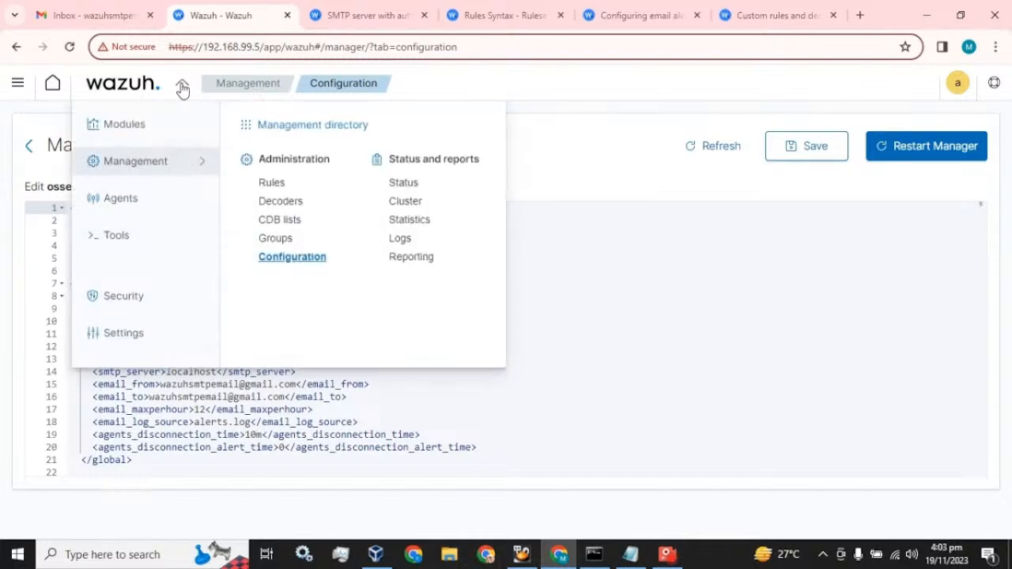
mouse_move(148, 126)
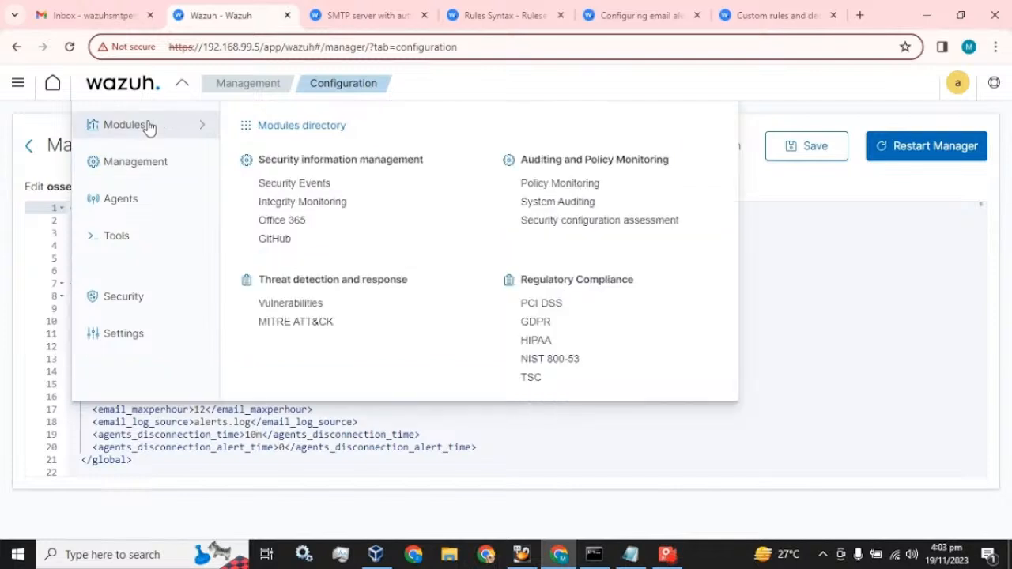
click(286, 192)
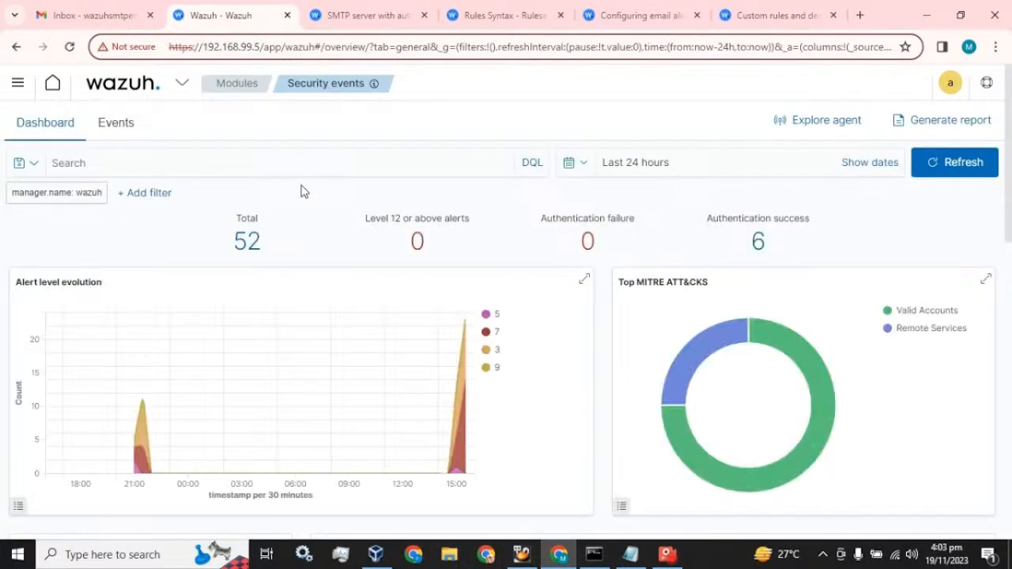
scroll(552, 365, down, 8)
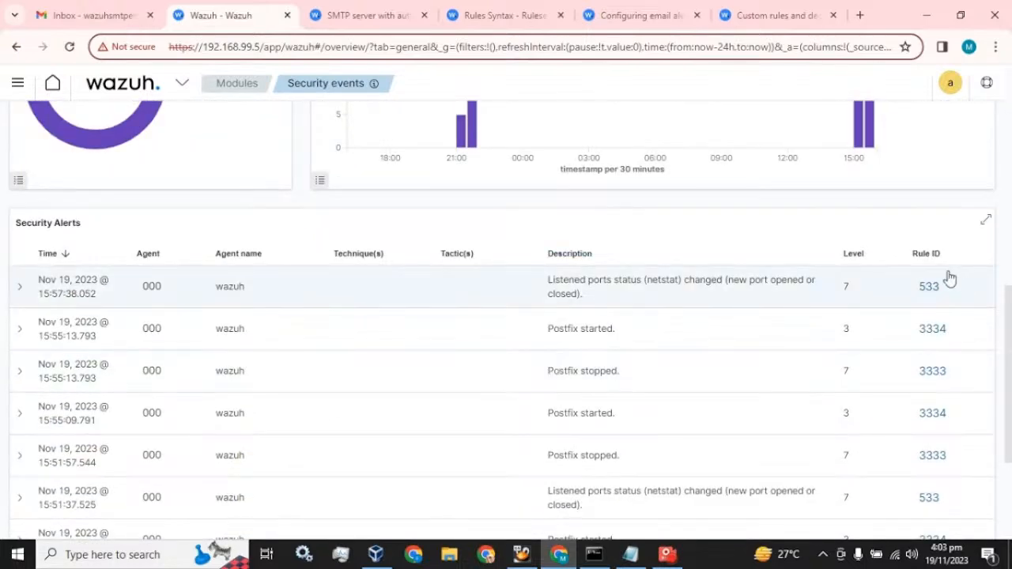
scroll(935, 334, down, 2)
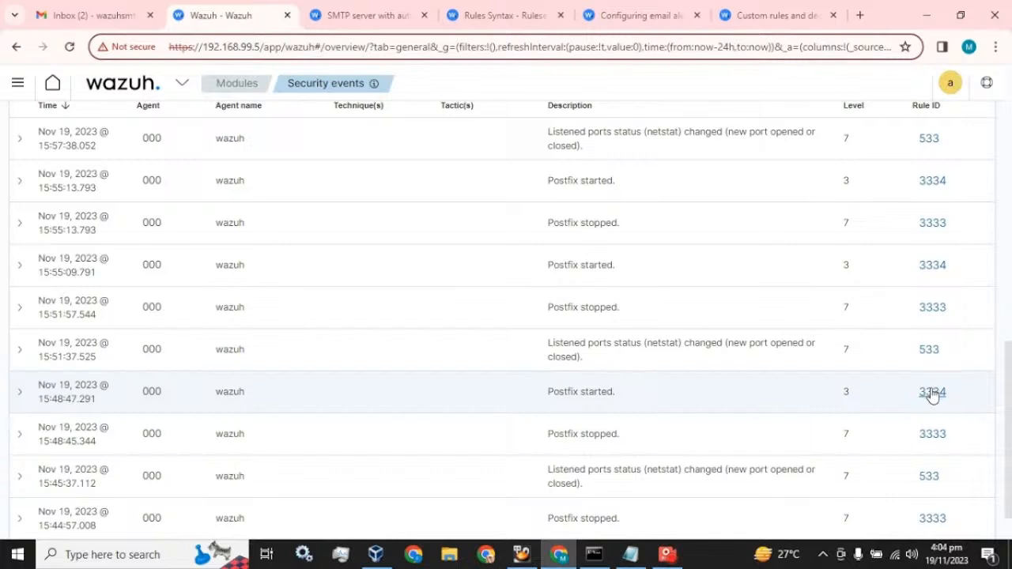
In Gmail, read the Wazuh Alert level 7 notification and both Test Postfix emails, then return to Wazuh
click(63, 14)
click(323, 235)
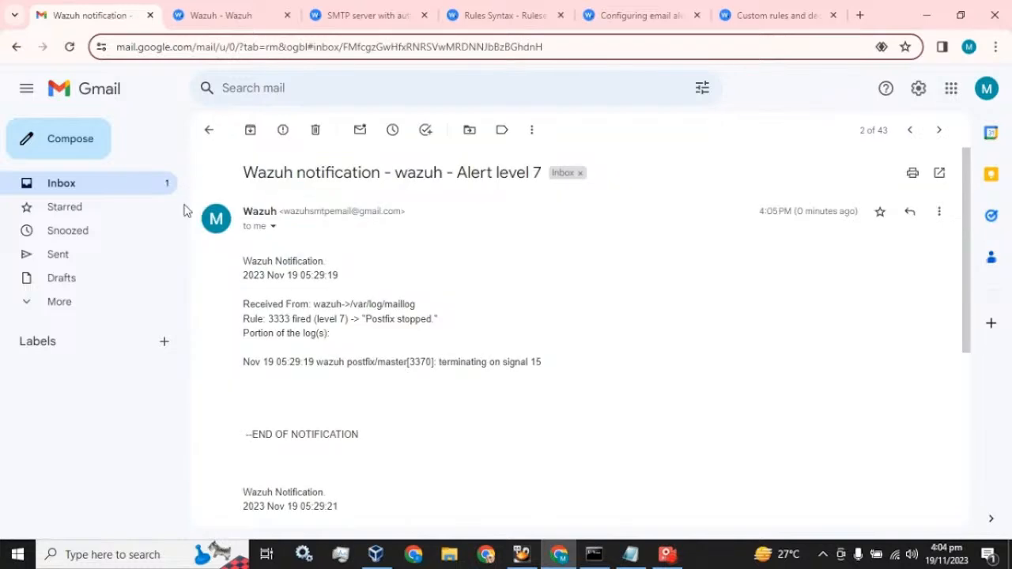
click(124, 192)
click(327, 232)
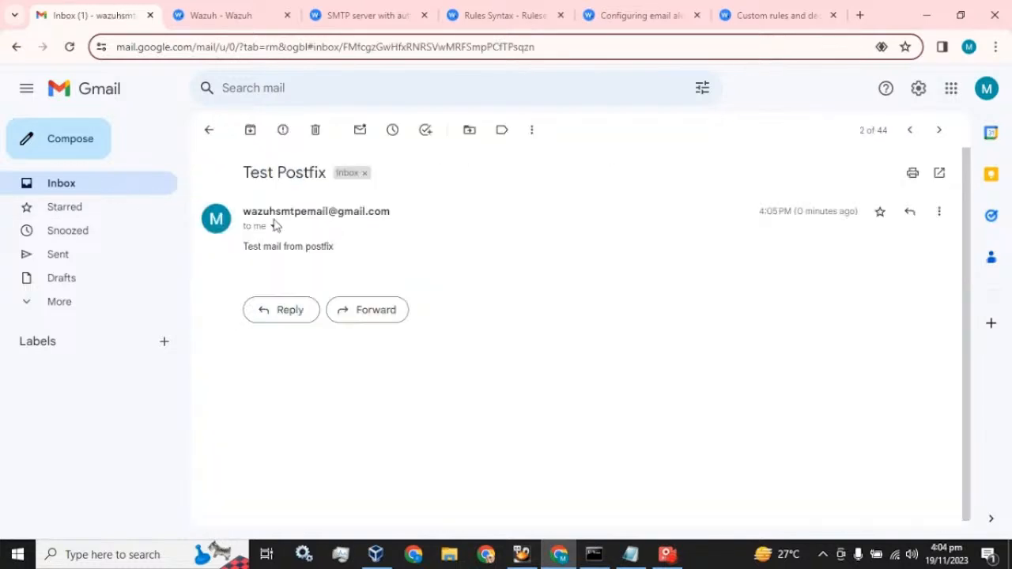
click(103, 188)
click(316, 206)
click(108, 188)
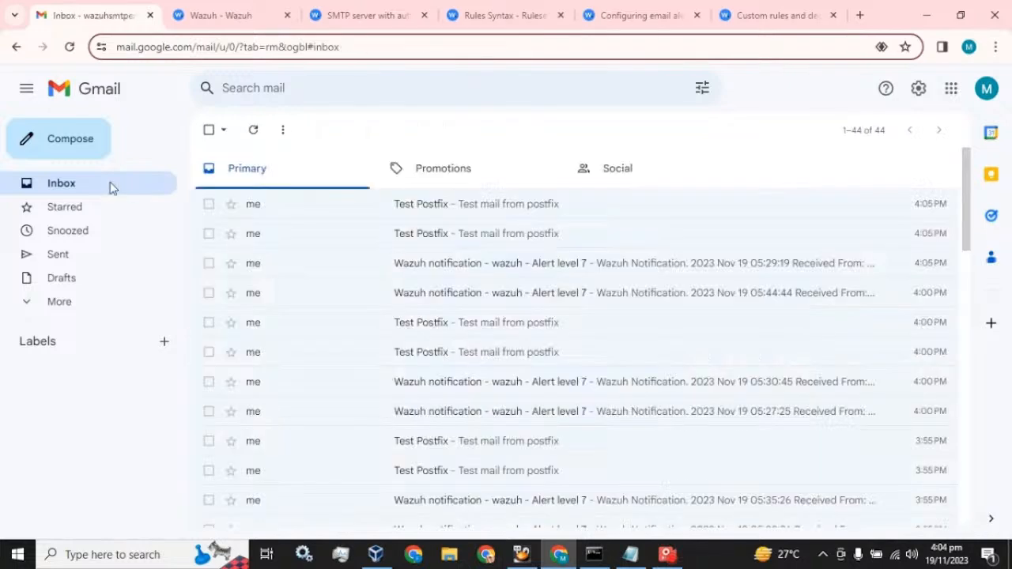
click(183, 19)
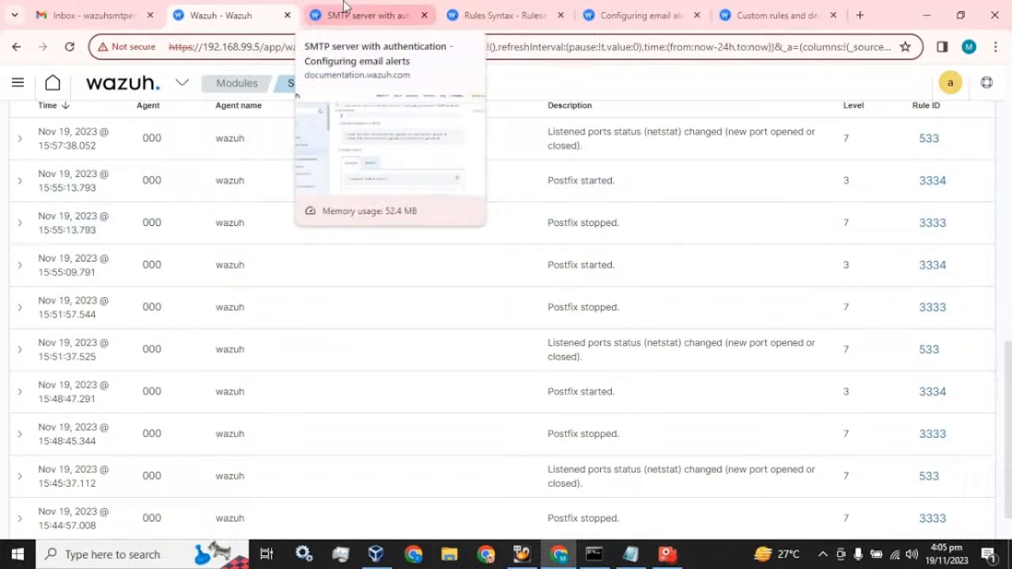
click(345, 8)
scroll(794, 253, up, 10)
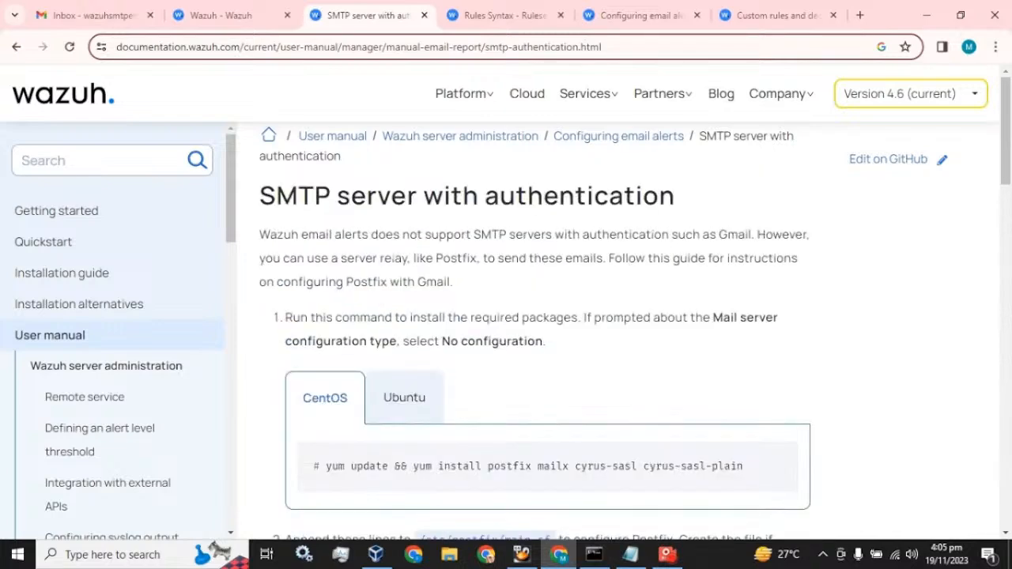
drag(260, 195, 675, 196)
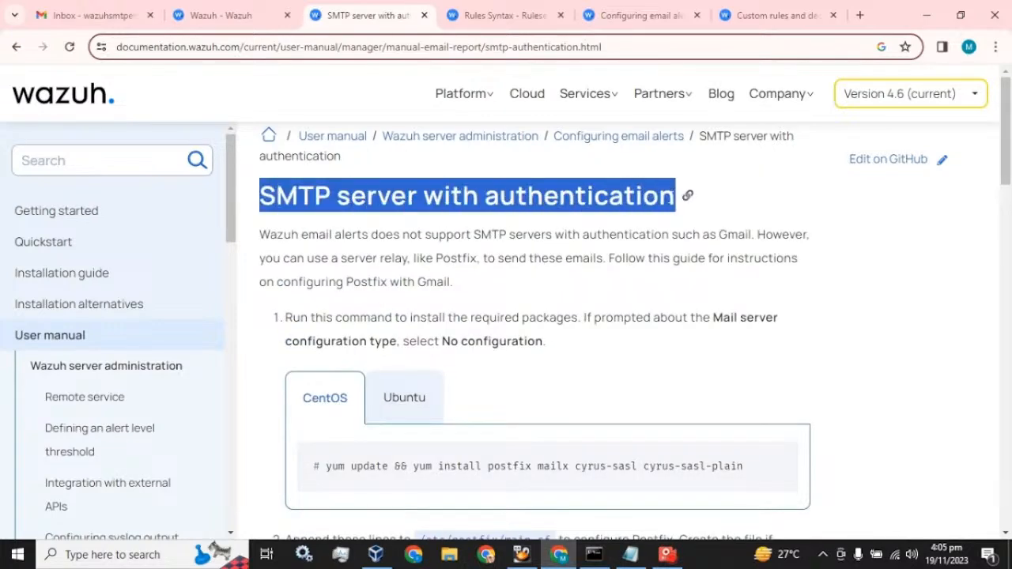
scroll(467, 369, down, 4)
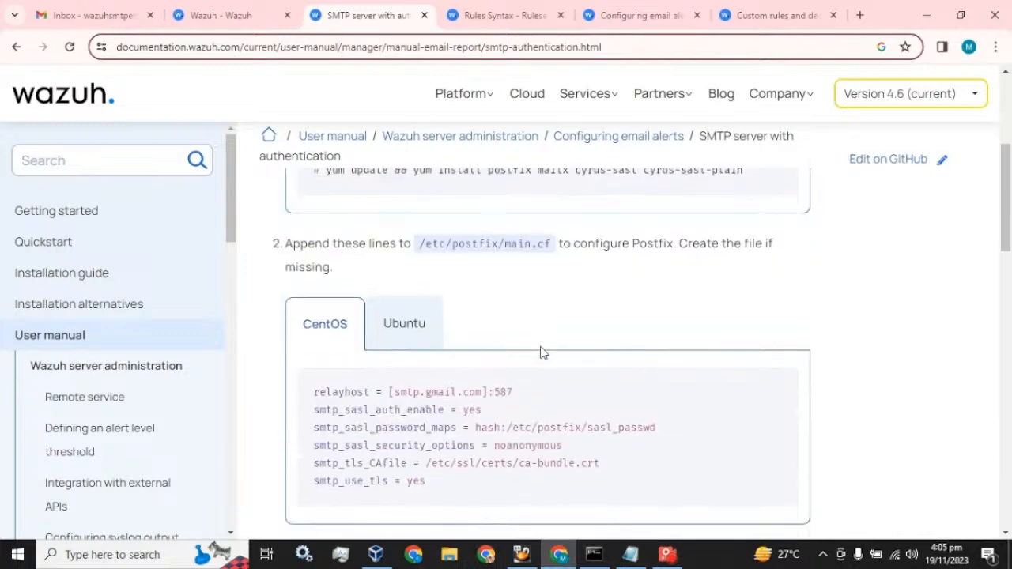
scroll(542, 353, down, 2)
scroll(542, 352, down, 1)
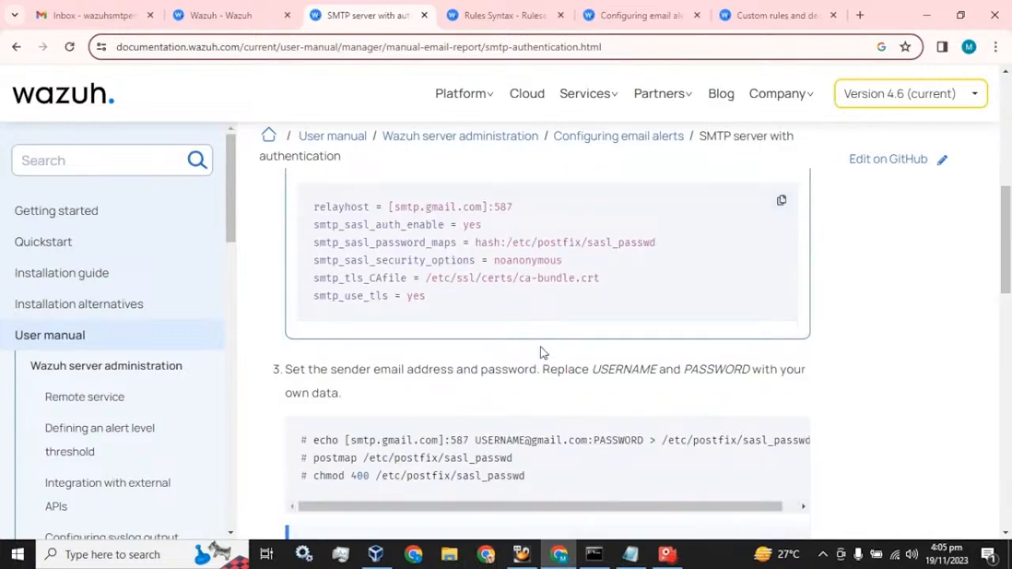
scroll(542, 353, down, 1)
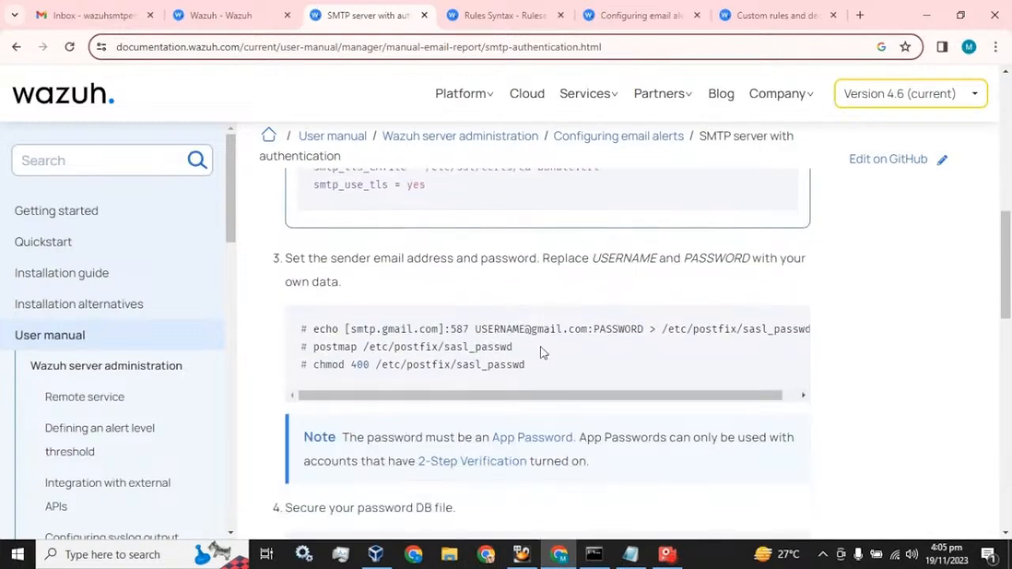
scroll(542, 353, down, 1)
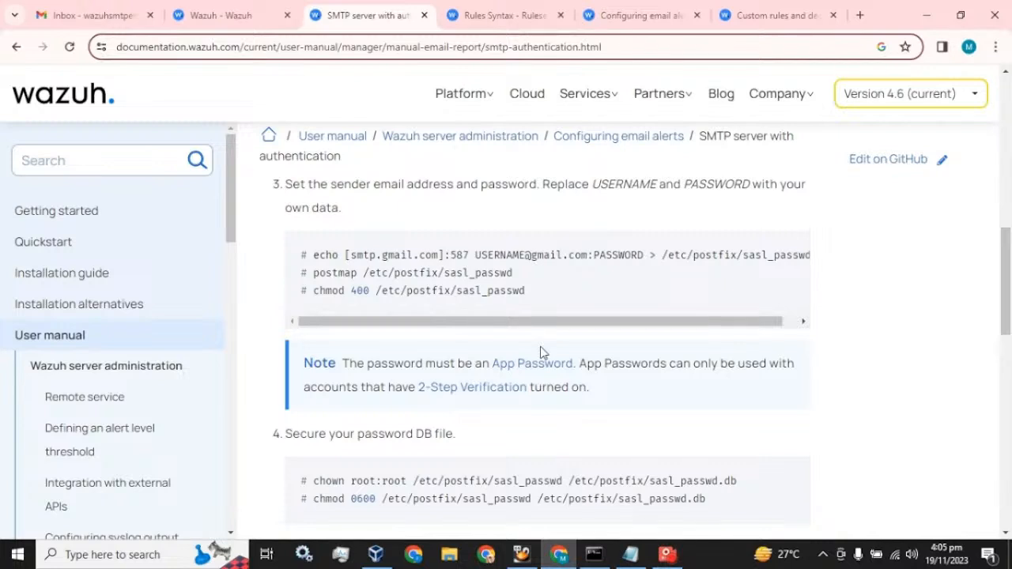
click(204, 10)
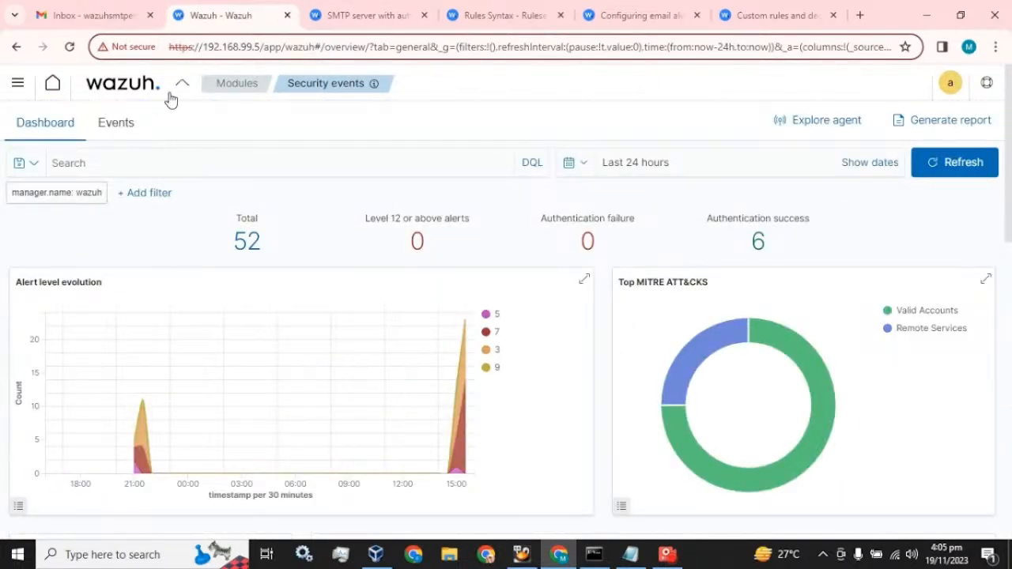
Open Management > Configuration and start editing the manager's ossec.conf
click(167, 94)
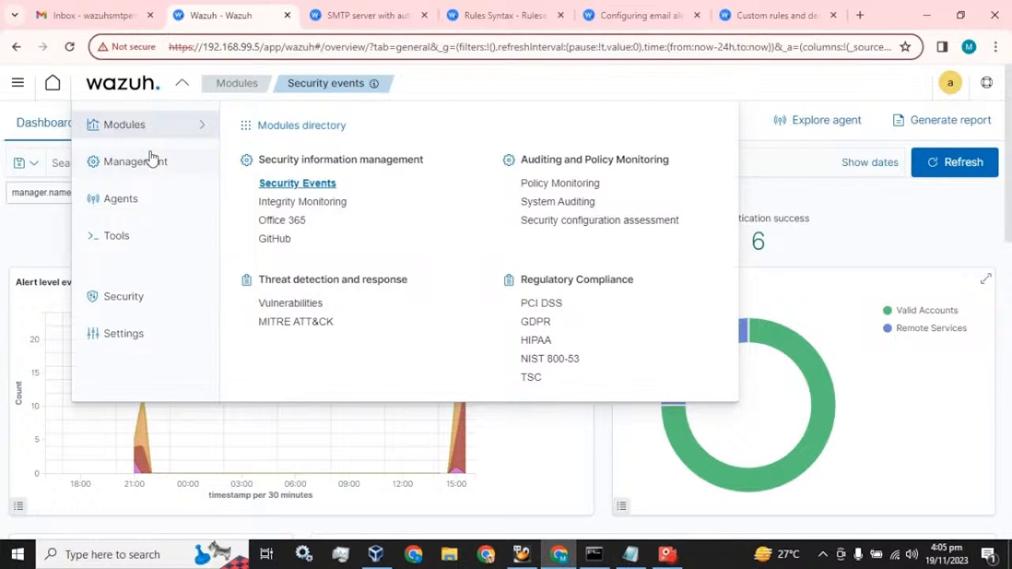
mouse_move(153, 160)
click(281, 264)
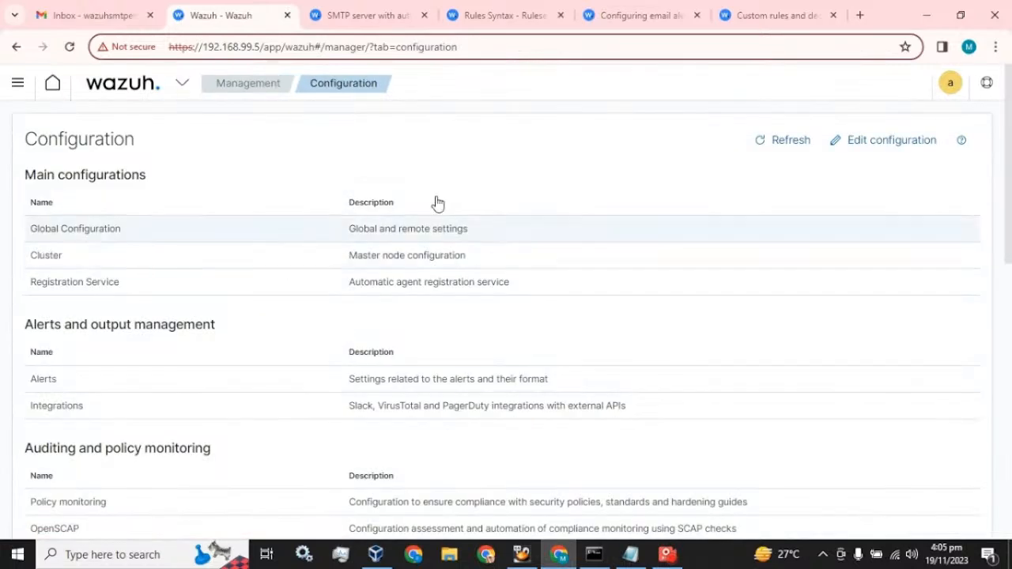
click(873, 142)
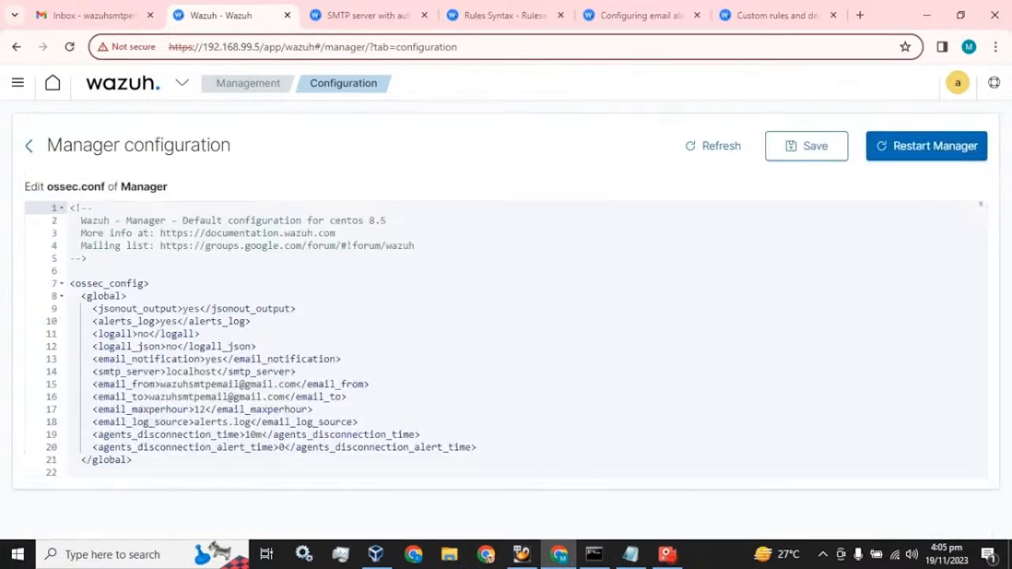
scroll(506, 340, down, 1)
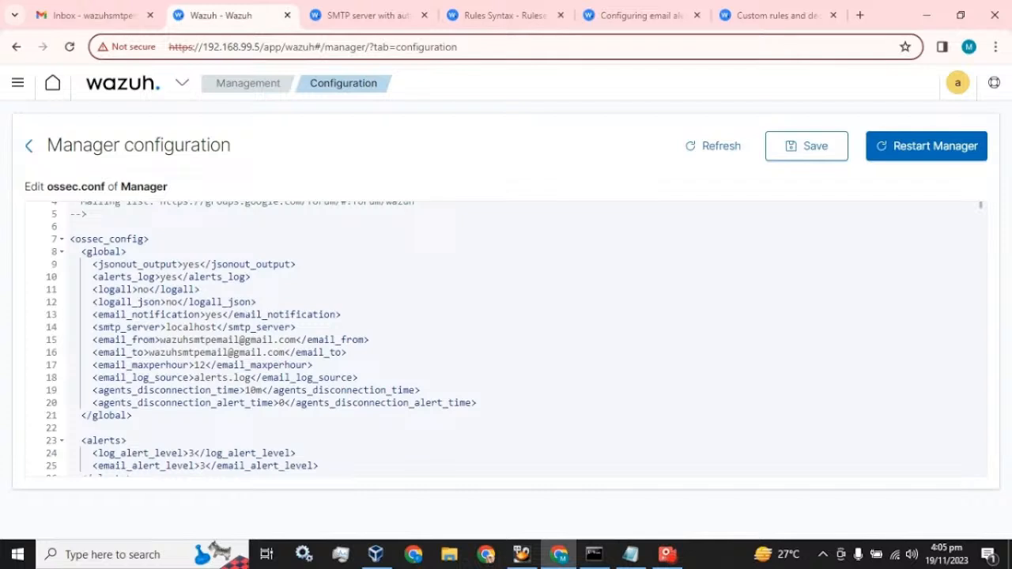
Review the email settings: email_notification, localhost smtp_server, sender address and hourly limit 12
drag(97, 315, 341, 315)
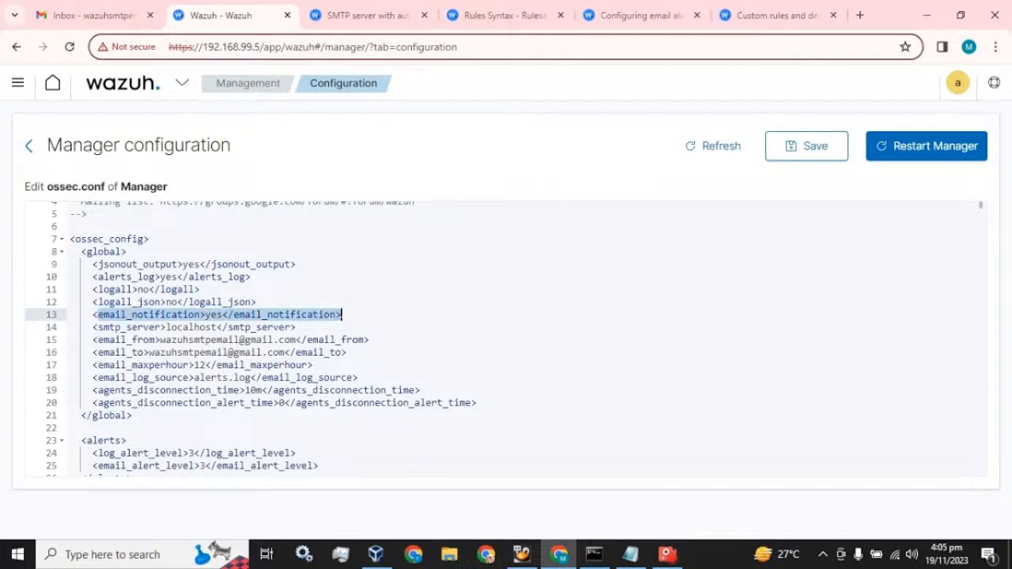
click(211, 315)
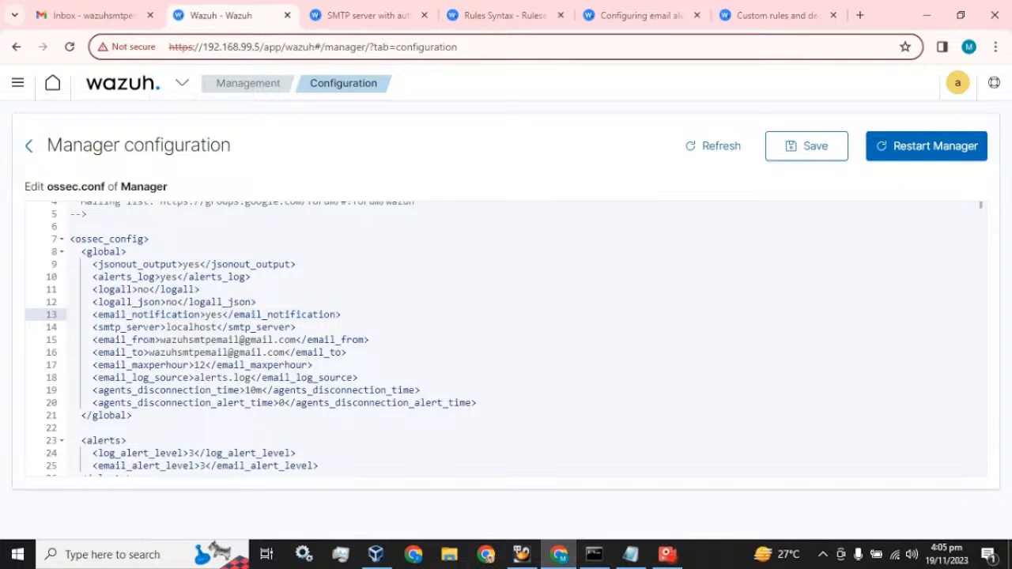
drag(166, 327, 213, 327)
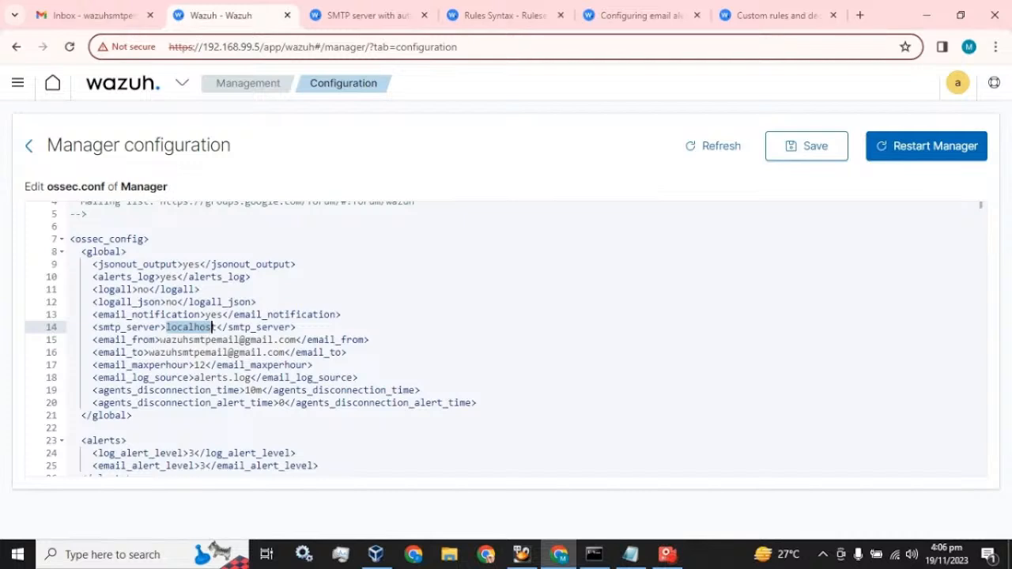
drag(161, 340, 296, 340)
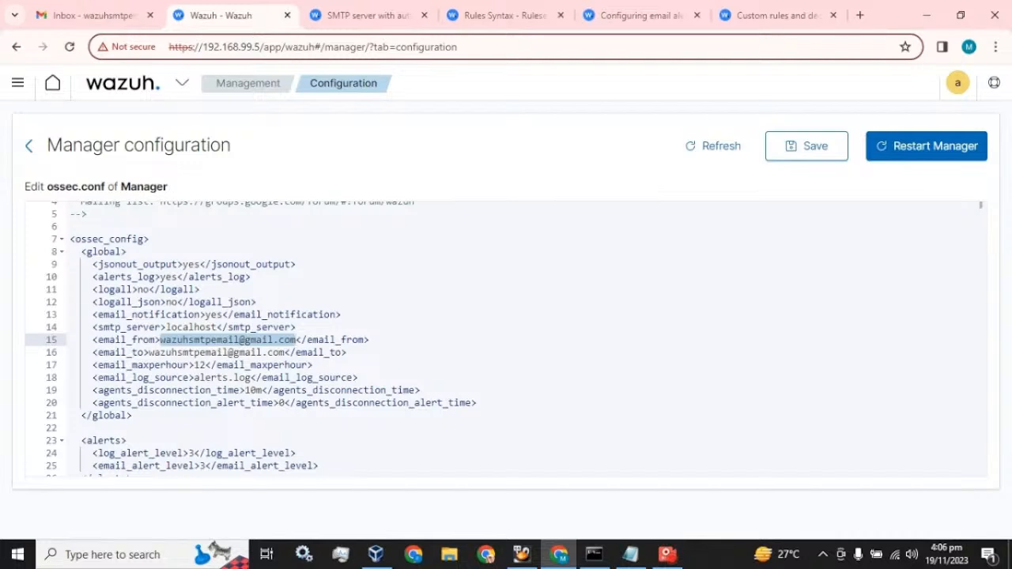
double_click(199, 365)
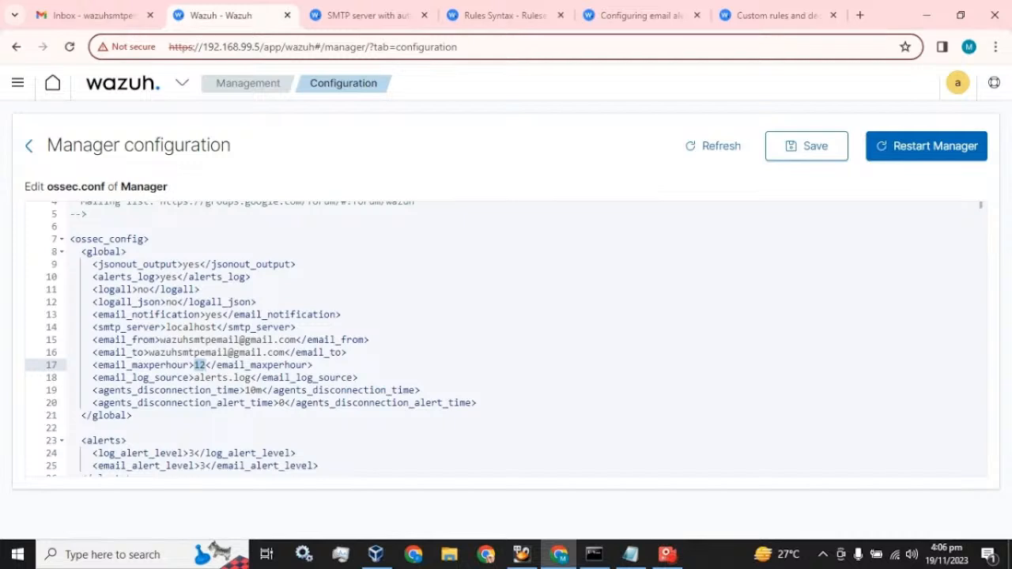
Change email_maxperhour to 120 and email_alert_level from 3 to 12
scroll(506, 339, down, 3)
scroll(506, 339, down, 1)
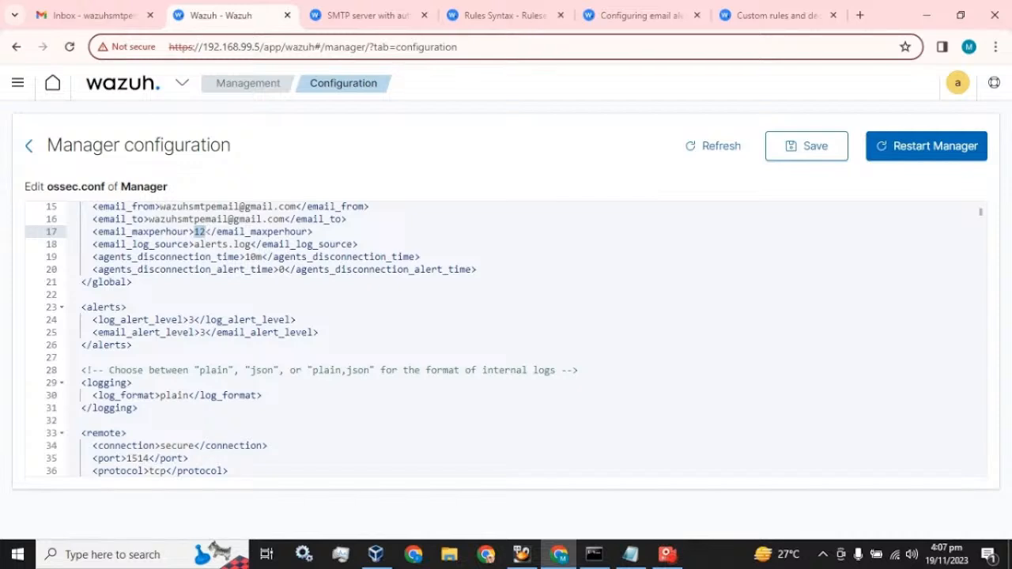
key(Right)
text(0)
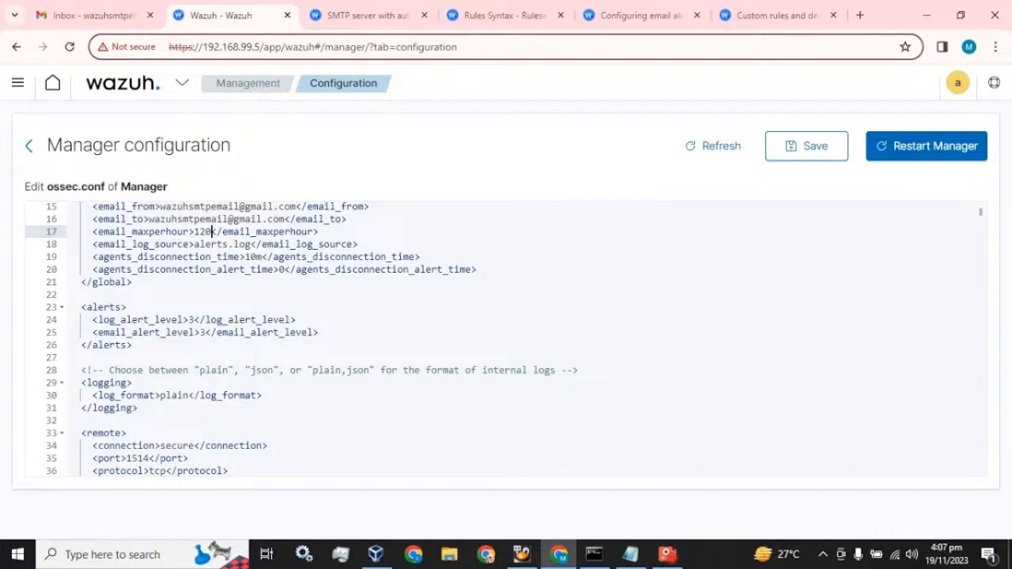
drag(206, 333, 200, 333)
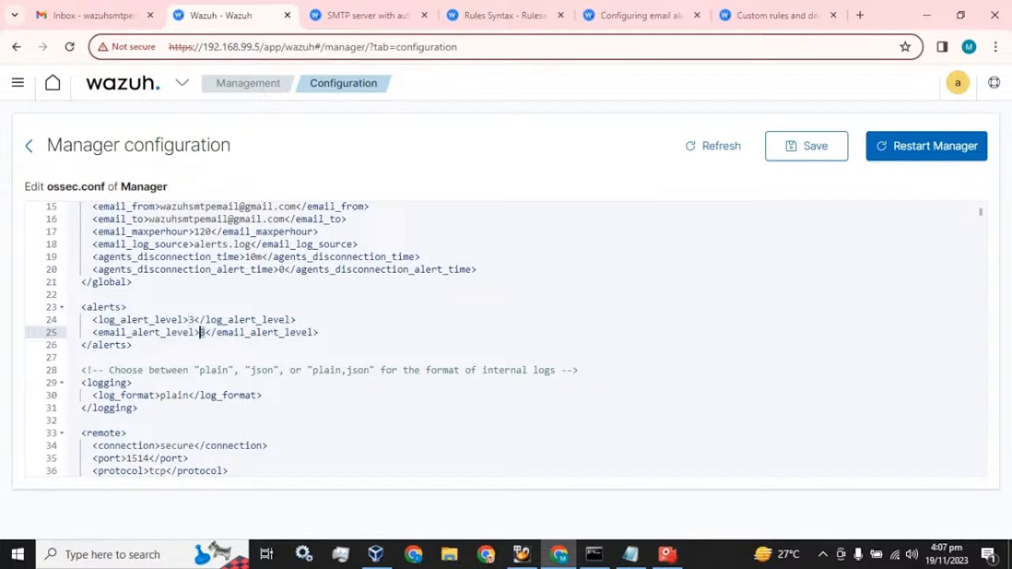
text(12)
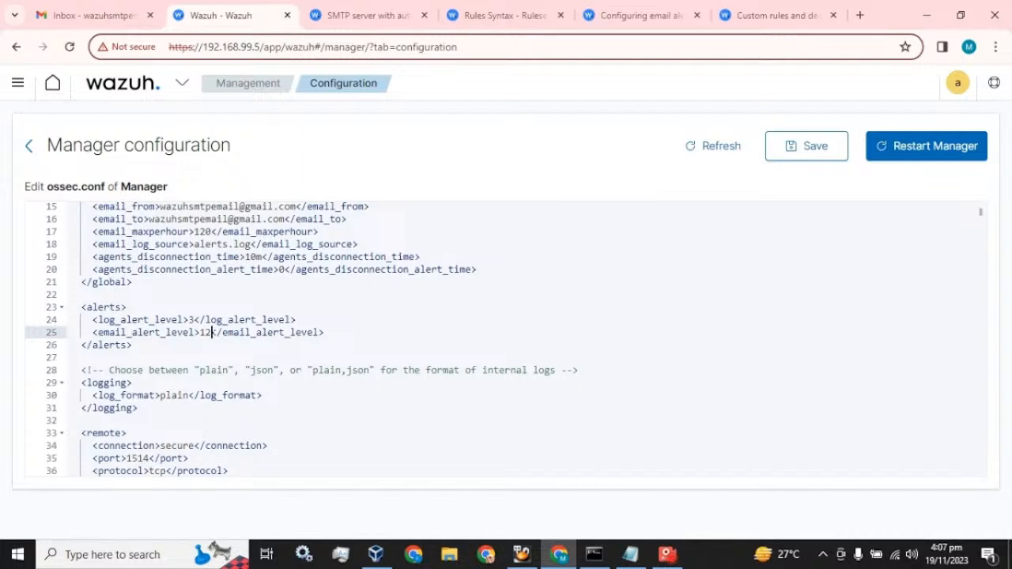
Delete the email_to recipient line from the global section
scroll(506, 339, up, 1)
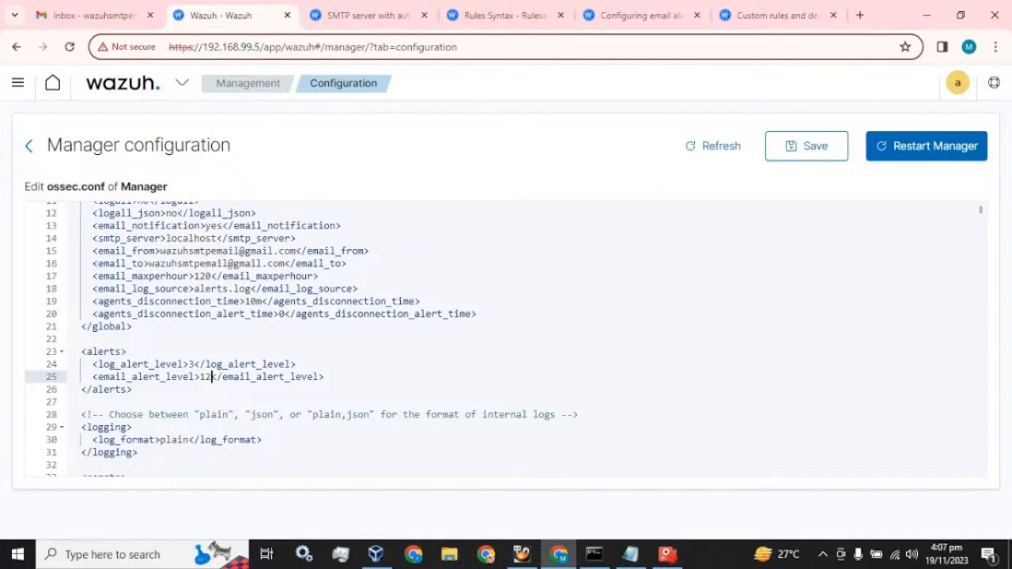
drag(347, 264, 93, 263)
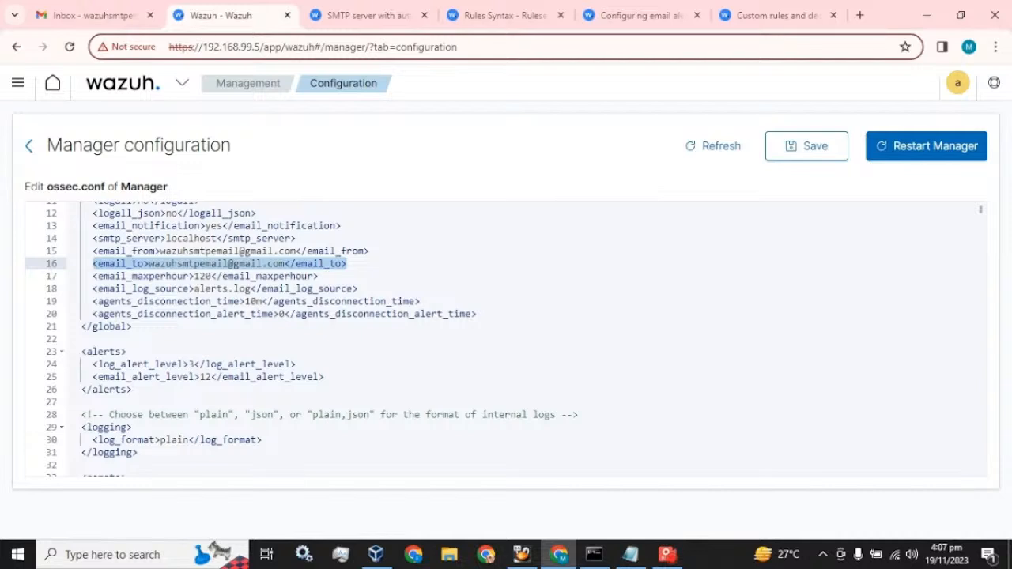
key(BackSpace)
key(BackSpace)
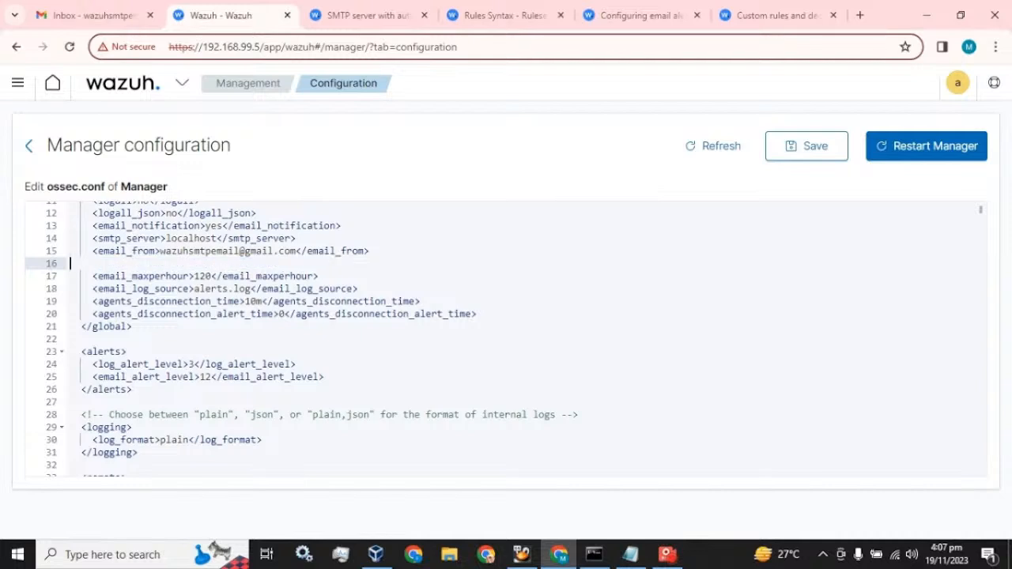
key(BackSpace)
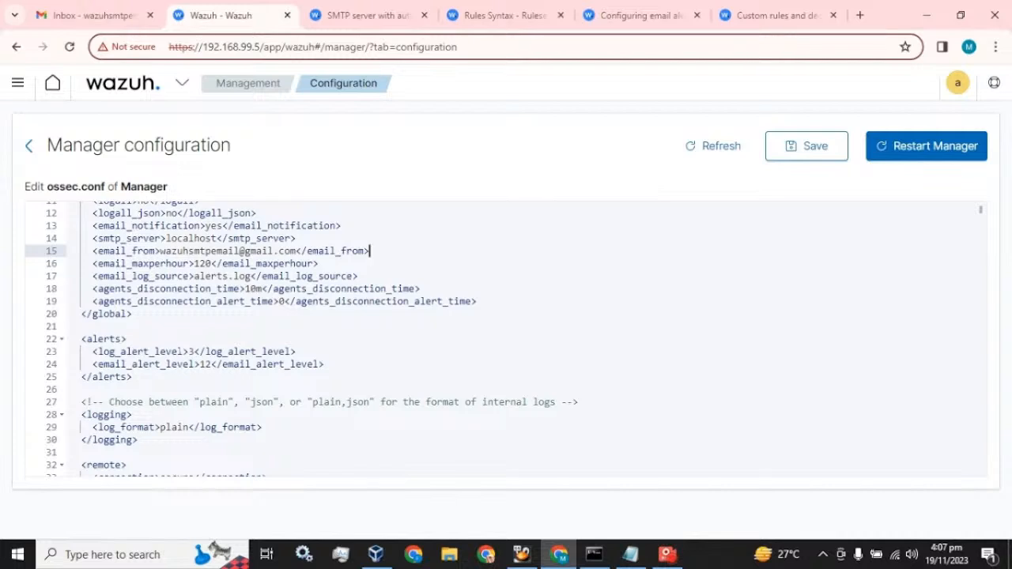
Go through the documentation tabs to the Custom rules and decoders page
click(370, 11)
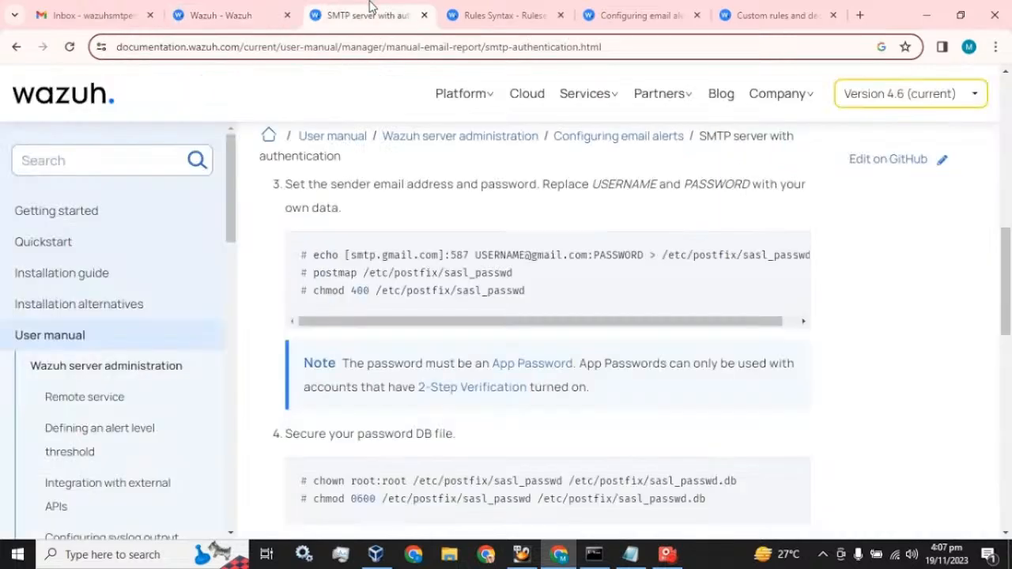
click(467, 10)
click(601, 8)
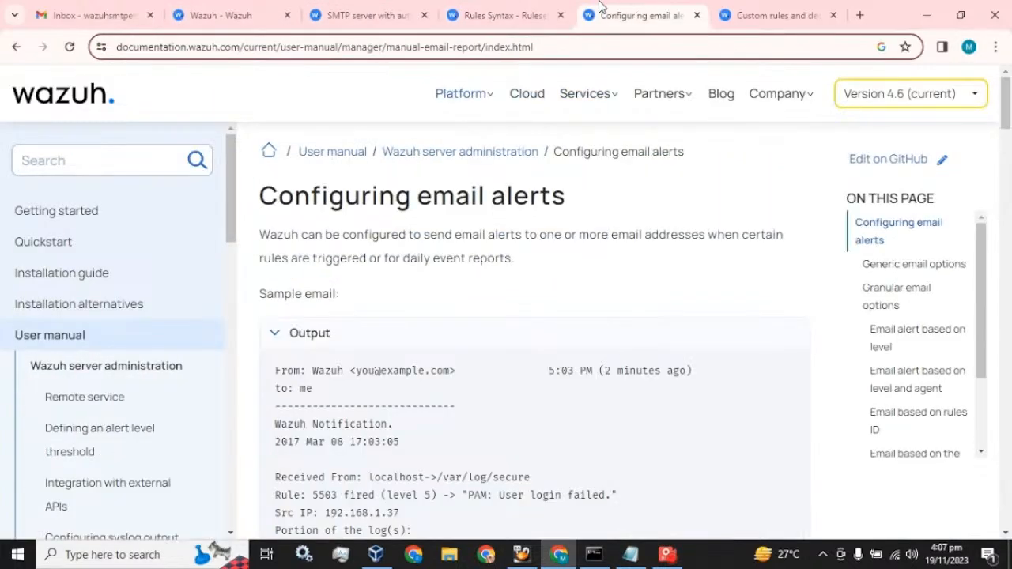
click(747, 9)
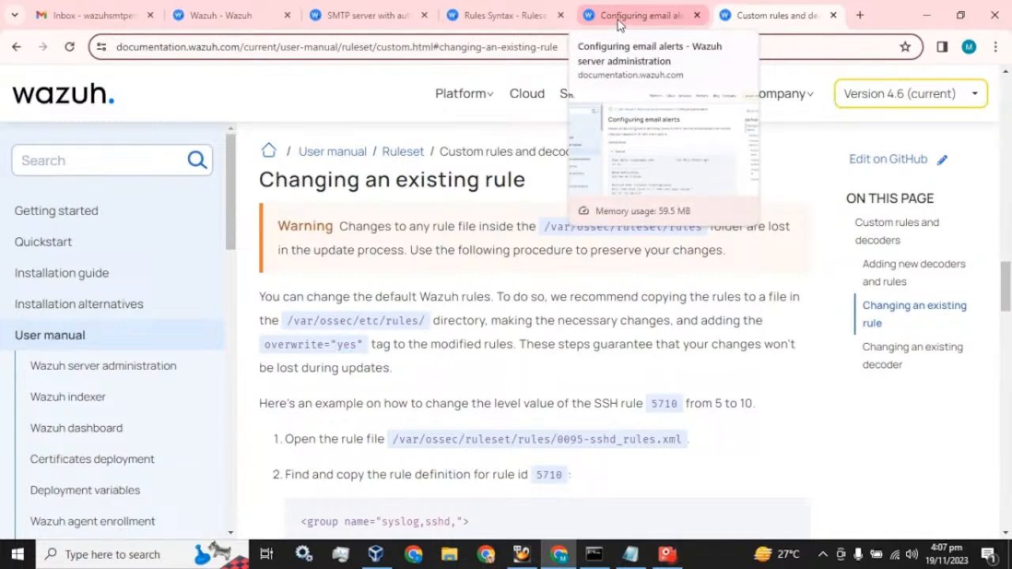
Save the edited ossec.conf and open the Wazuh page in a duplicated tab
click(229, 13)
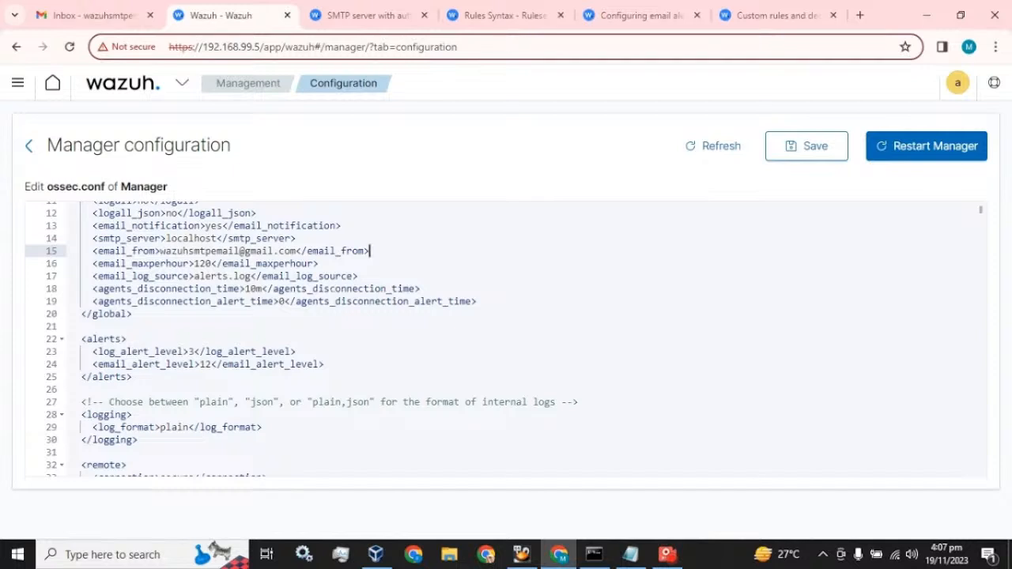
click(806, 152)
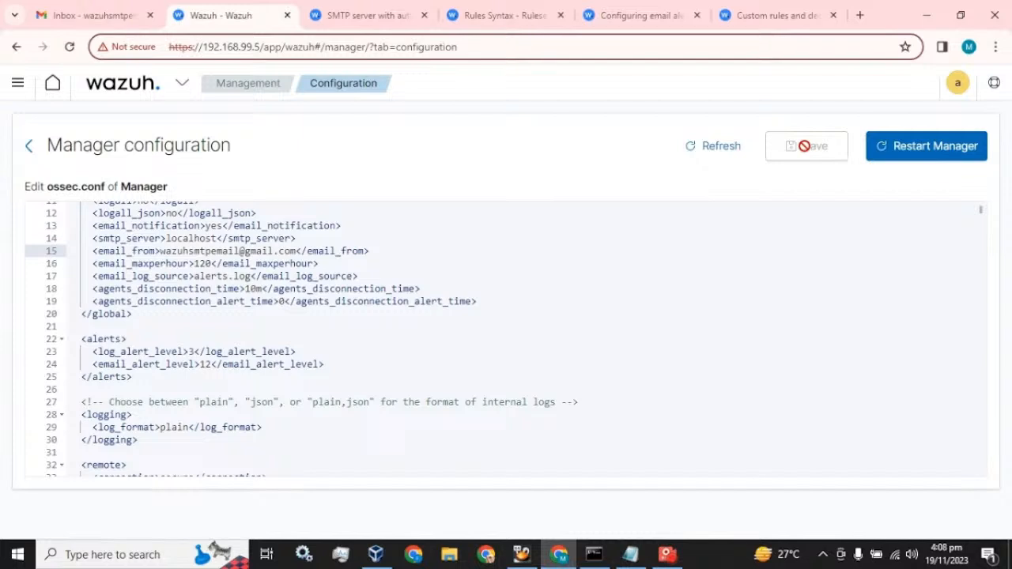
right_click(232, 16)
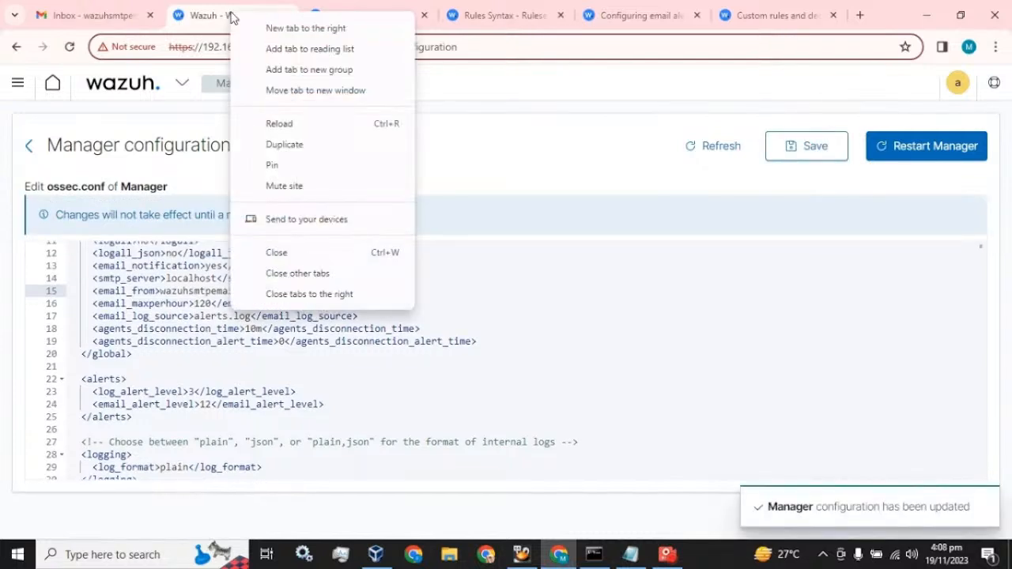
click(284, 145)
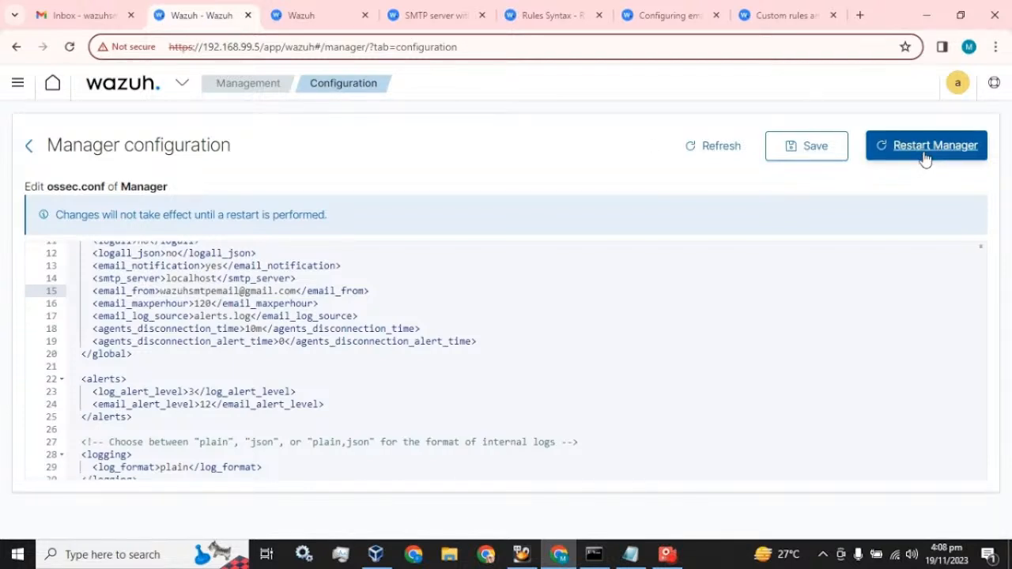
click(293, 15)
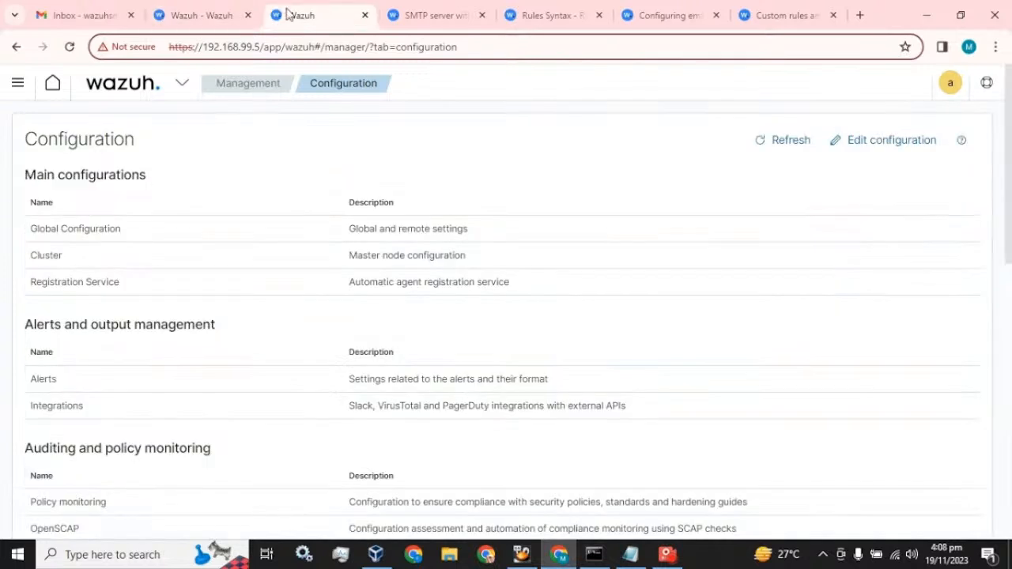
Open Modules > Security events, show more rows per page, and scroll the 52 alerts
click(146, 93)
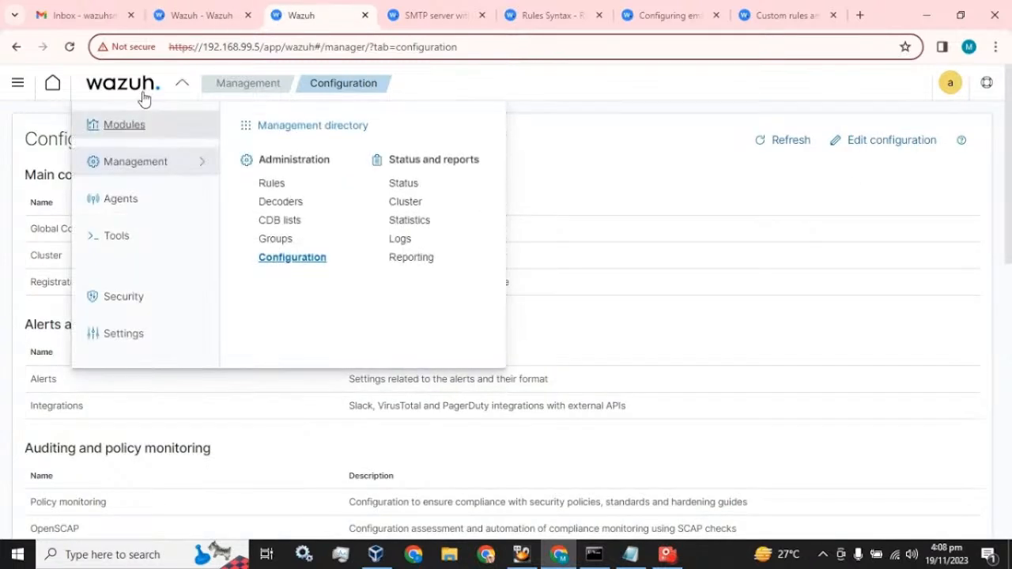
click(134, 128)
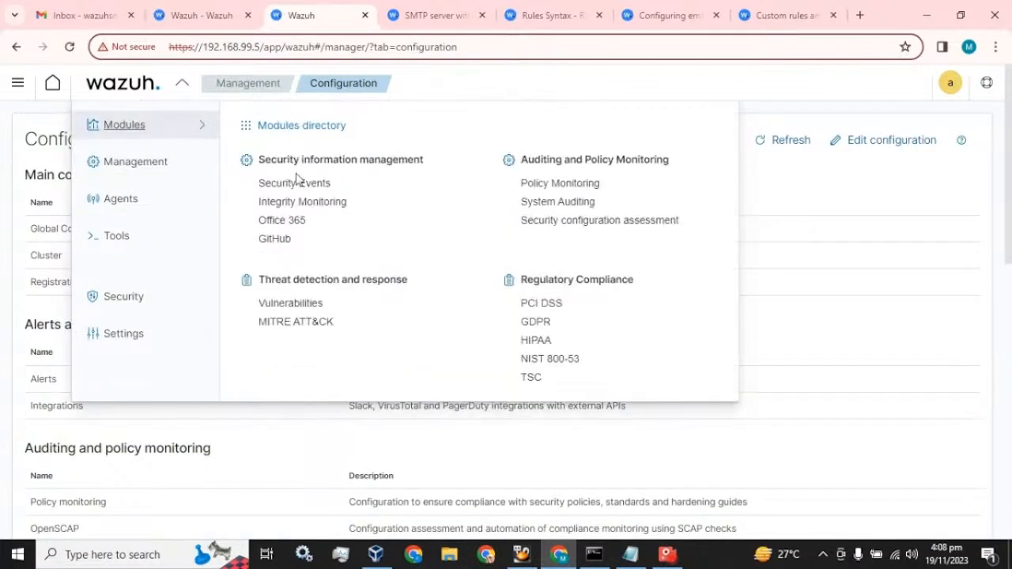
click(294, 183)
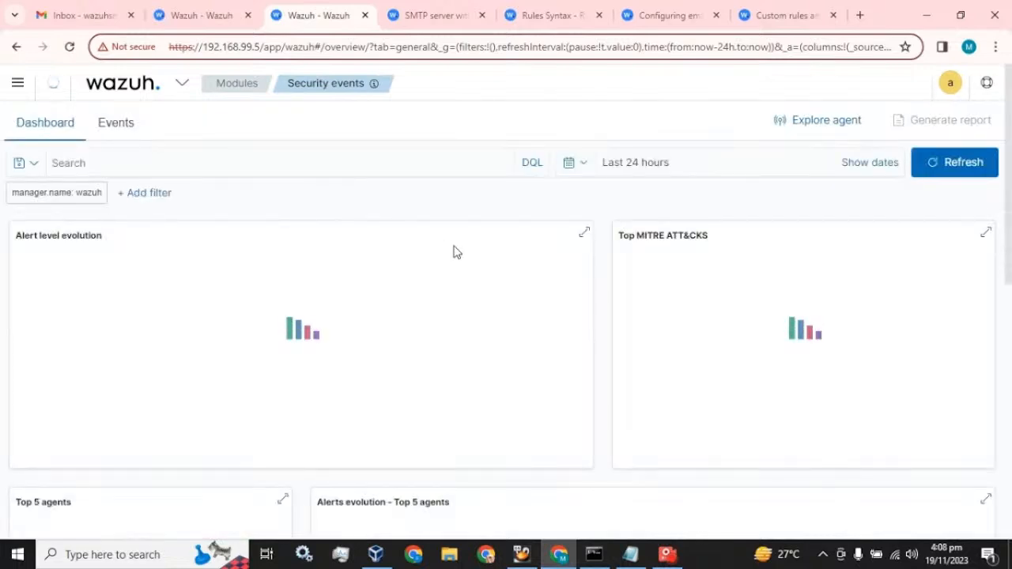
scroll(455, 251, down, 10)
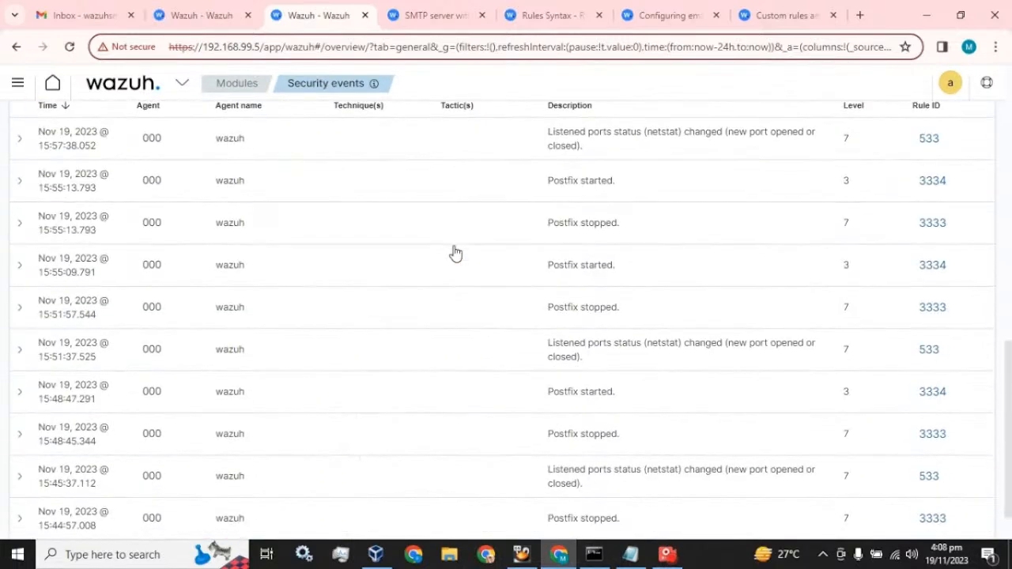
scroll(620, 400, down, 2)
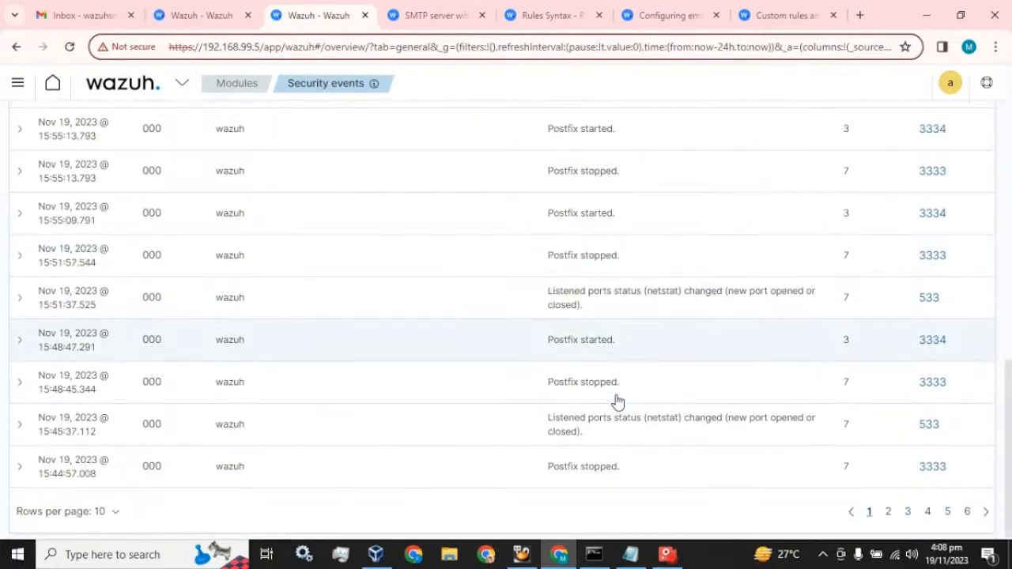
click(122, 510)
click(97, 480)
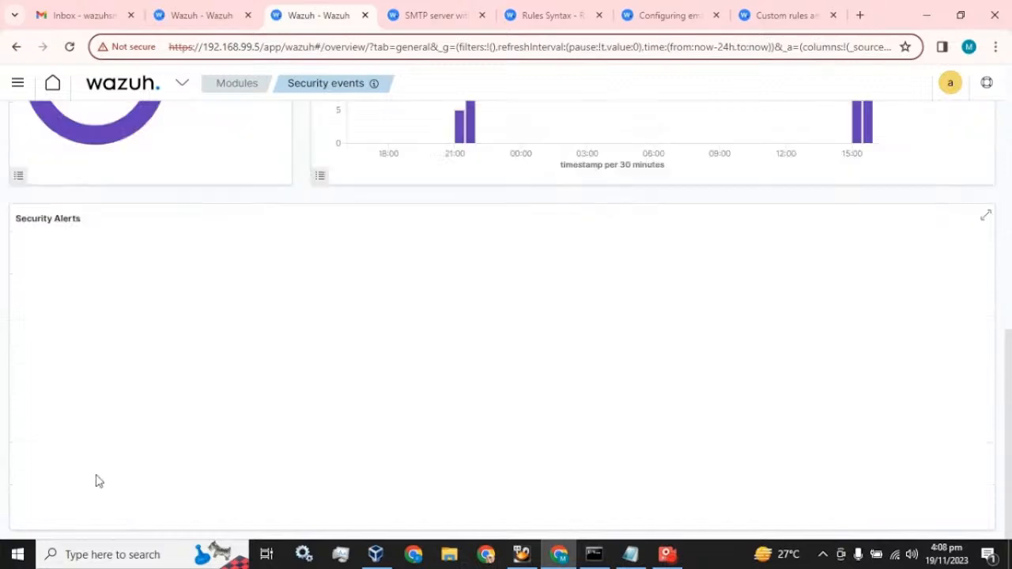
scroll(376, 357, down, 4)
scroll(376, 358, down, 12)
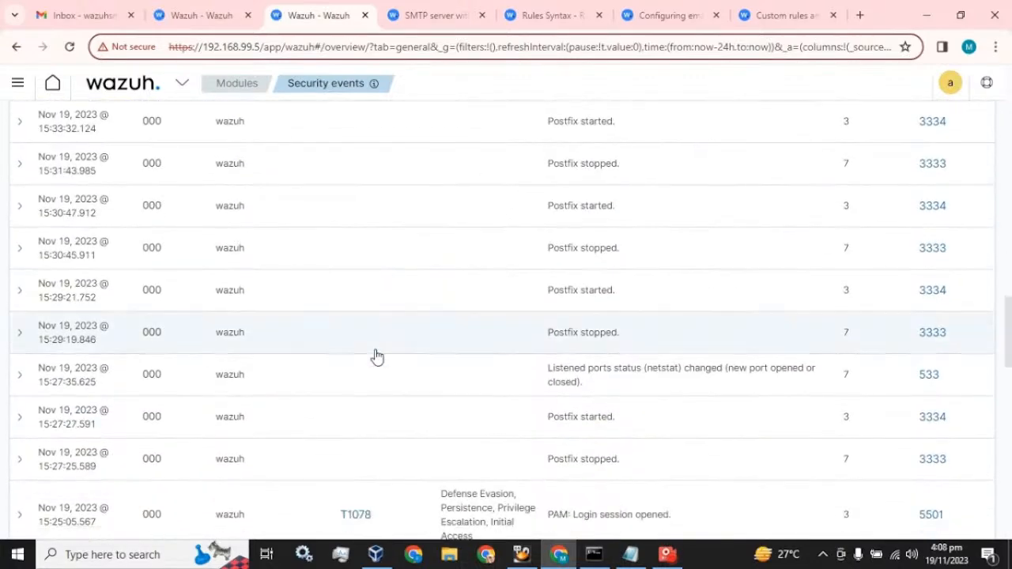
scroll(376, 357, down, 2)
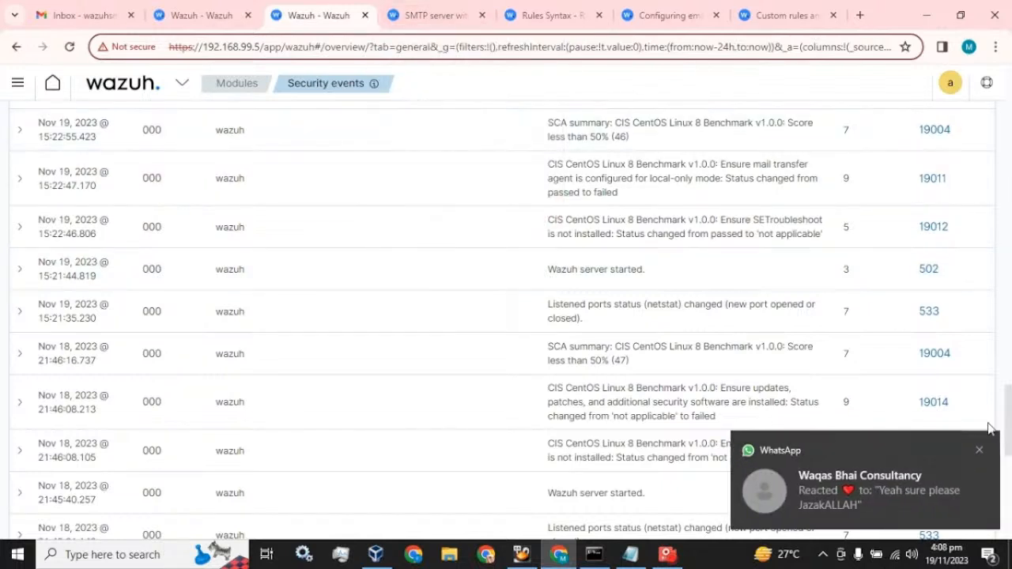
Dismiss a notification, glance at other tabs, then open the Management menu from Security events
click(980, 450)
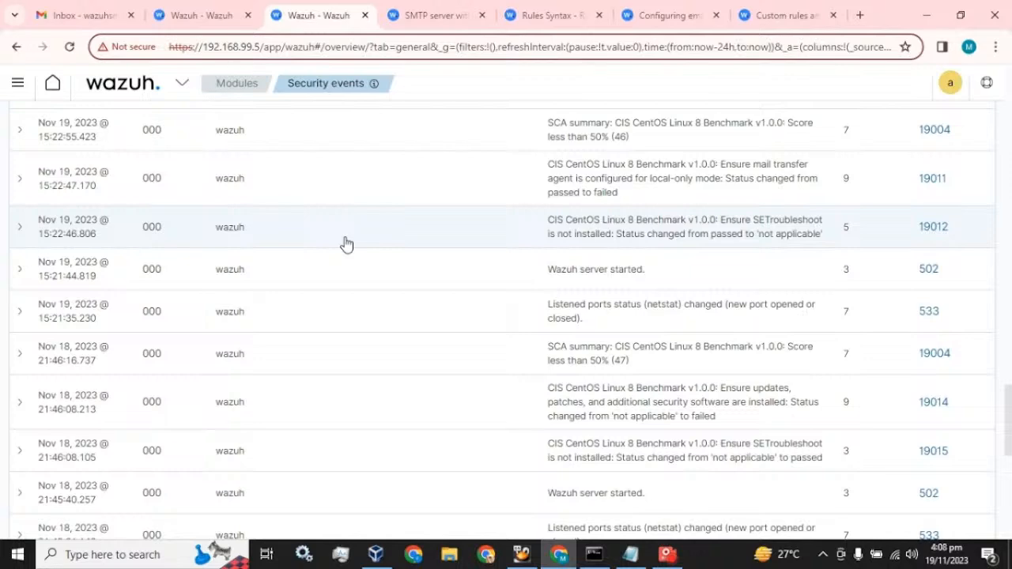
click(435, 15)
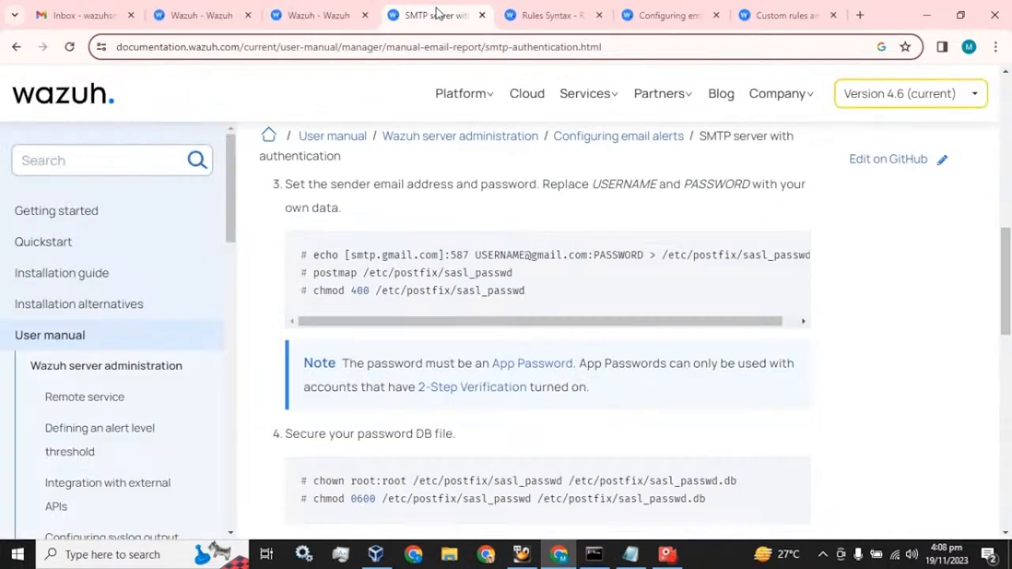
click(321, 11)
click(241, 9)
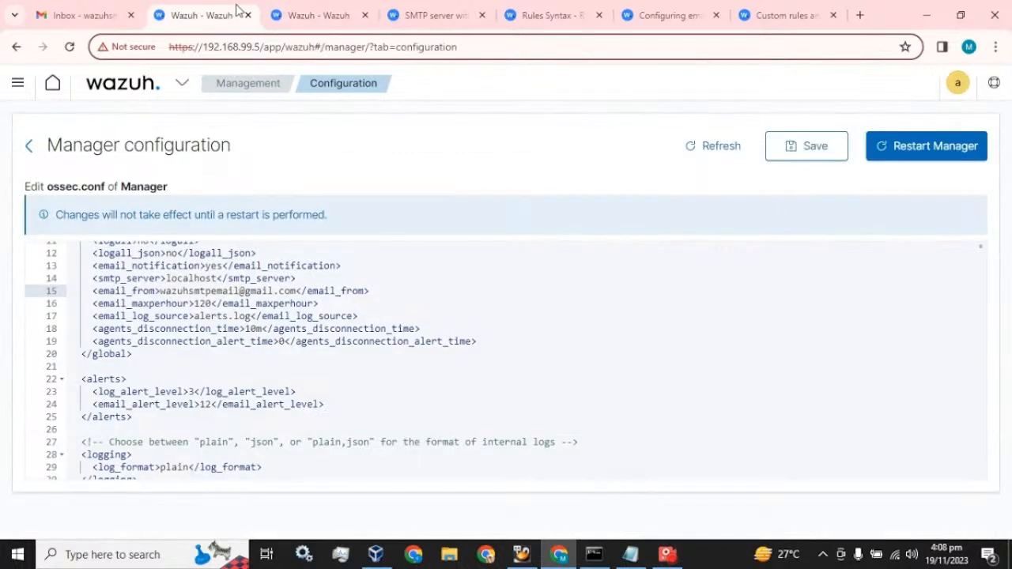
key(ctrl+Tab)
scroll(200, 212, up, 4)
scroll(200, 212, up, 15)
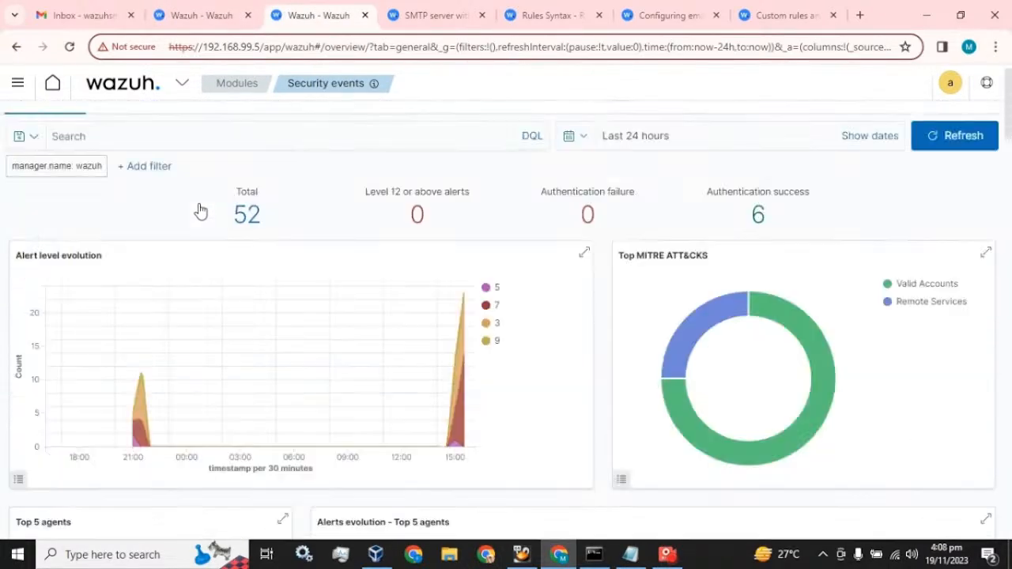
click(133, 91)
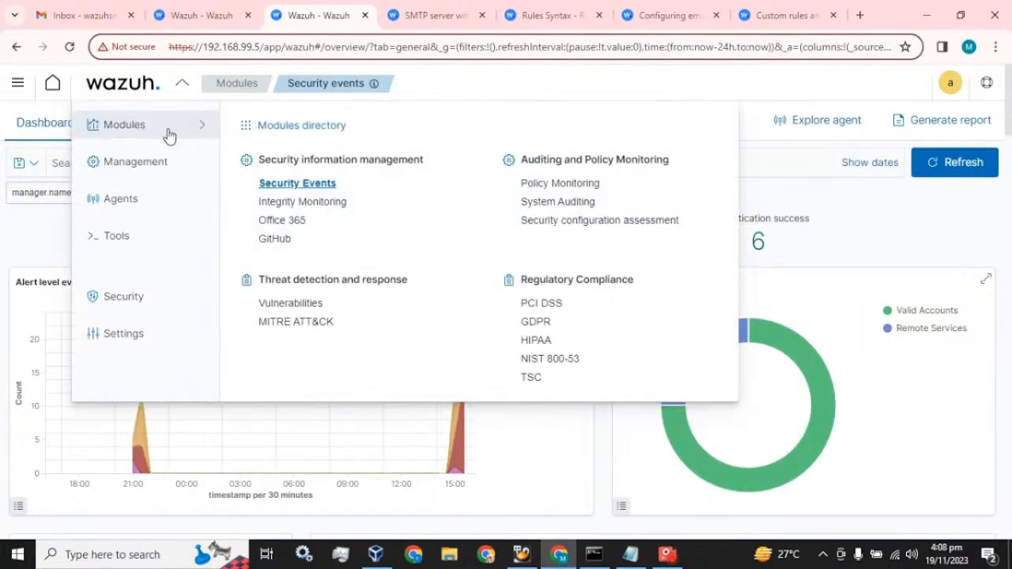
click(153, 172)
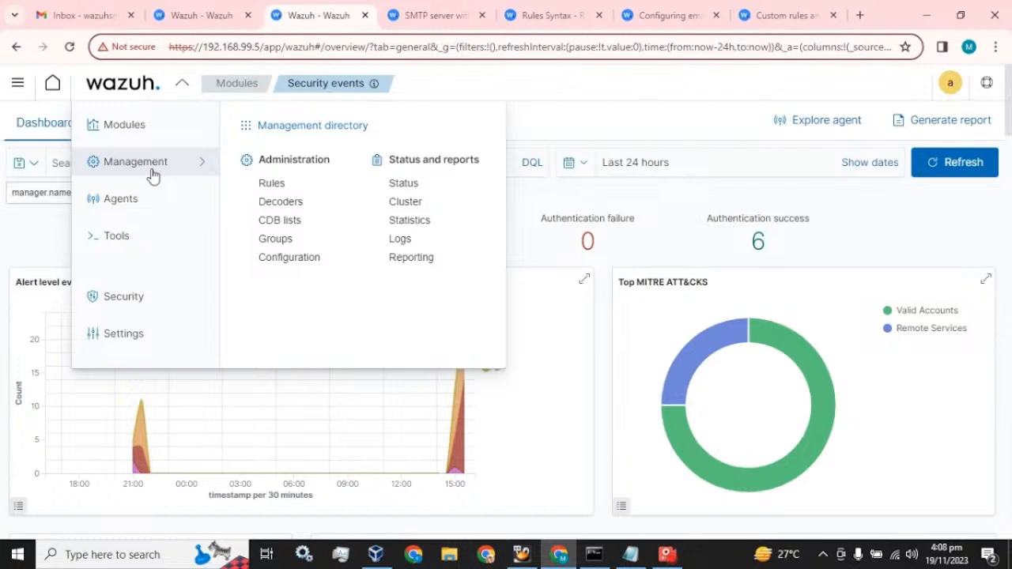
Filter the Management > Rules list by 502
click(273, 184)
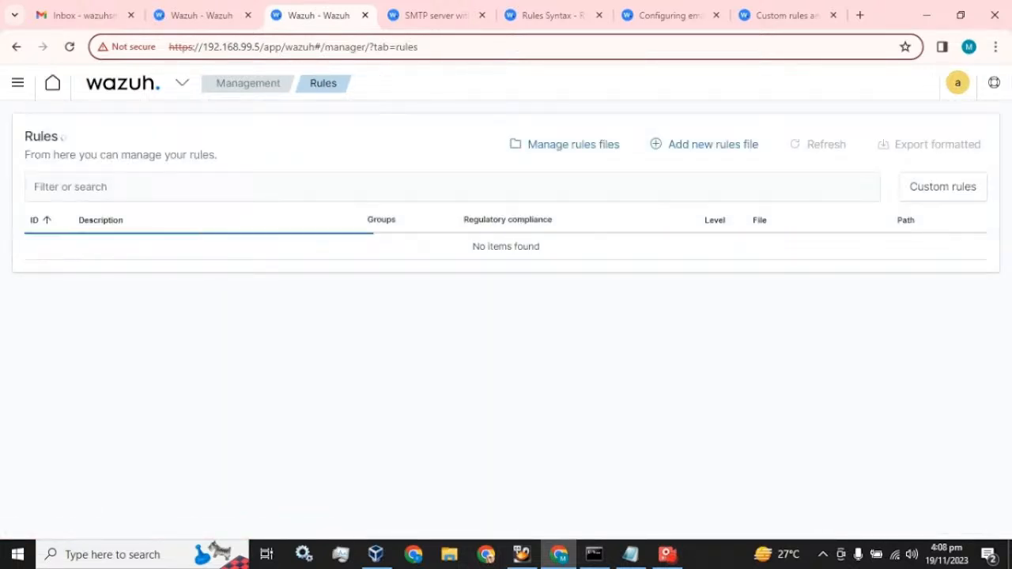
click(272, 186)
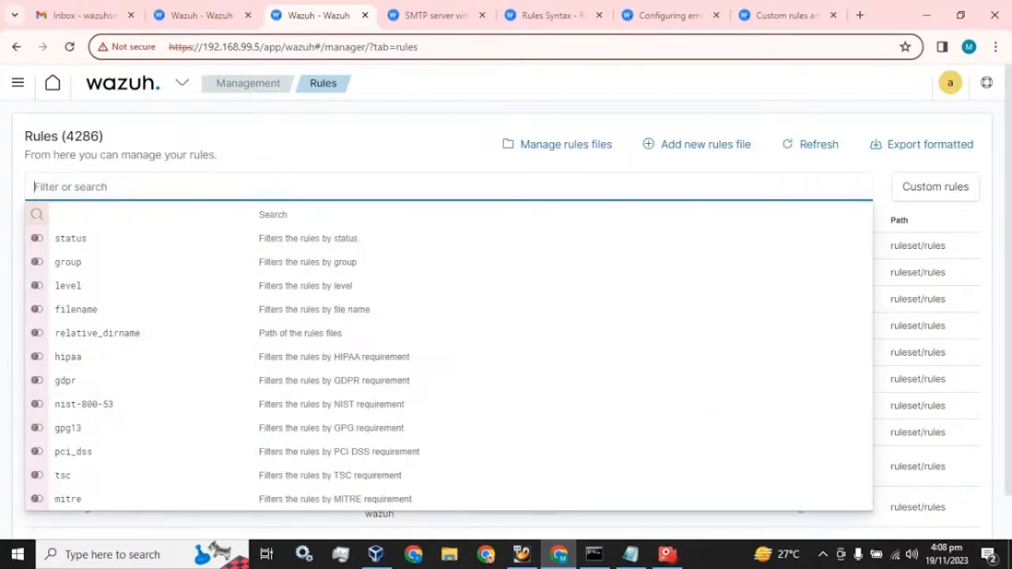
text(502)
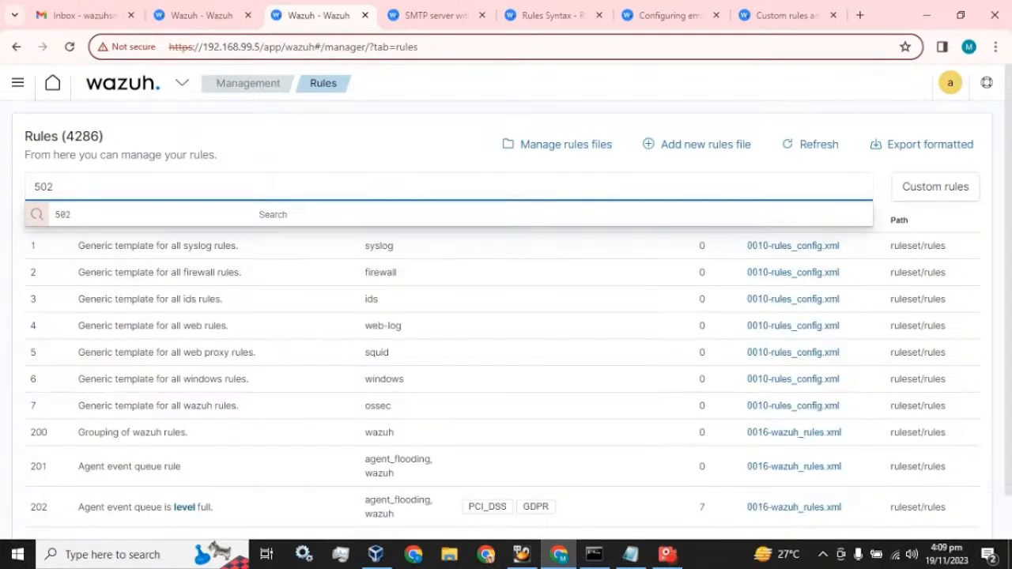
key(Return)
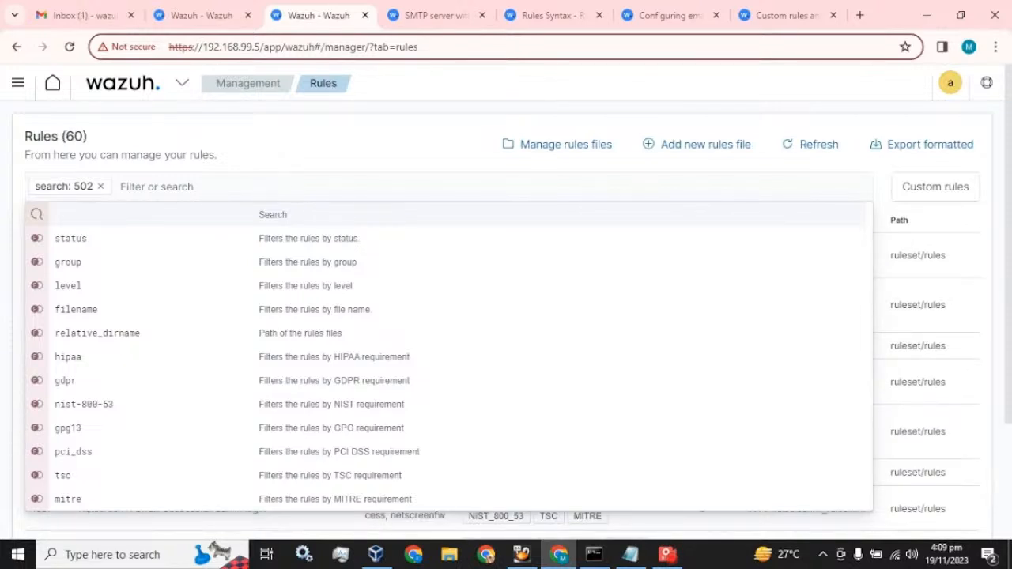
click(981, 224)
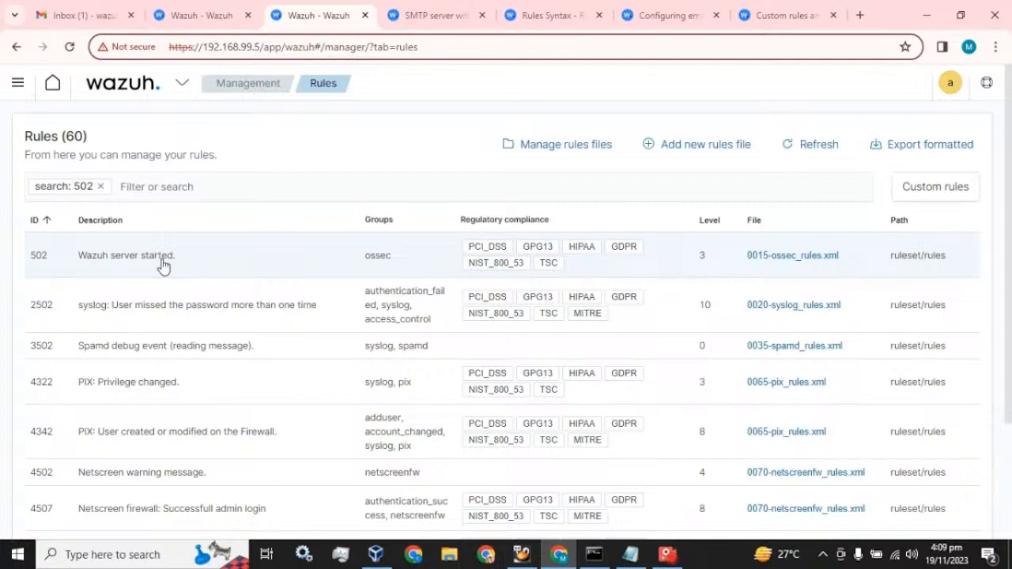
Open 0015-ossec_rules.xml and select the rule 502 'Wazuh server started' definition
right_click(782, 258)
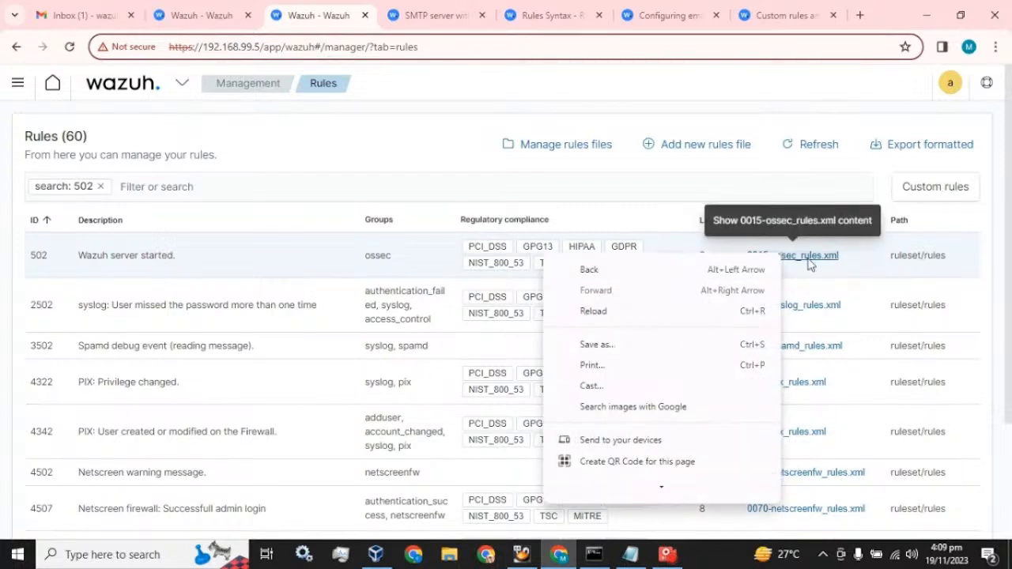
click(806, 263)
click(806, 264)
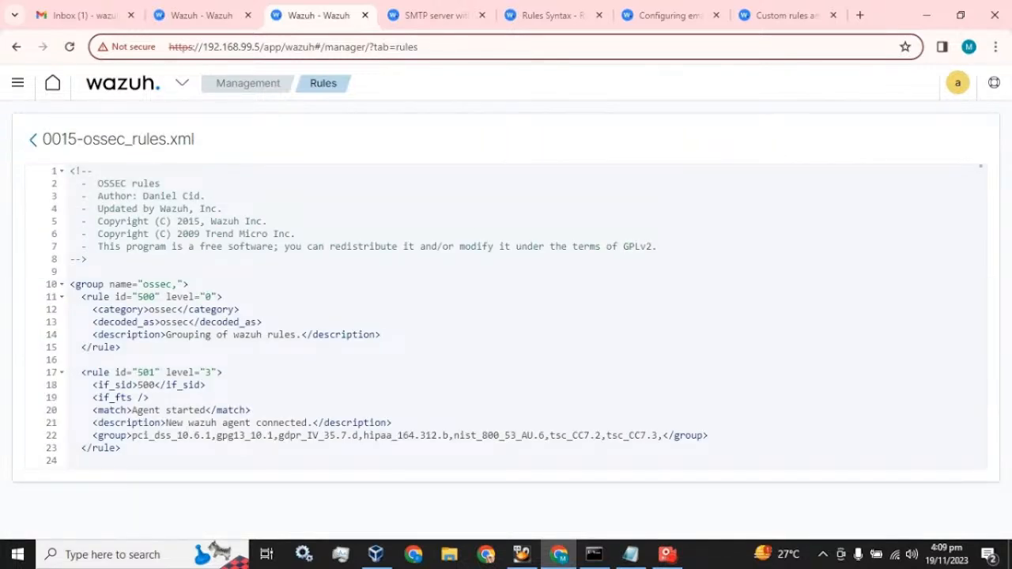
scroll(506, 316, down, 3)
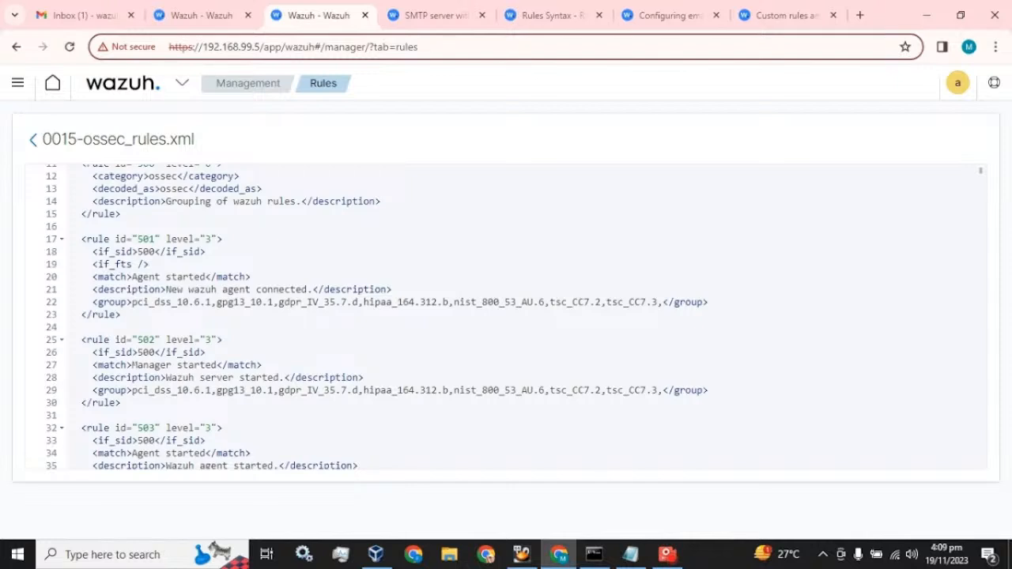
drag(81, 340, 121, 404)
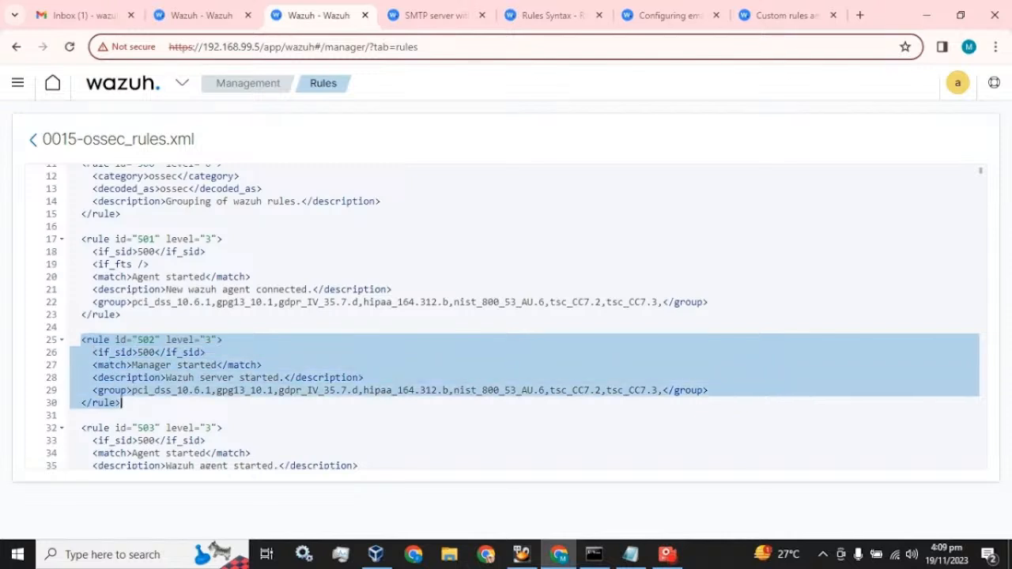
right_click(294, 17)
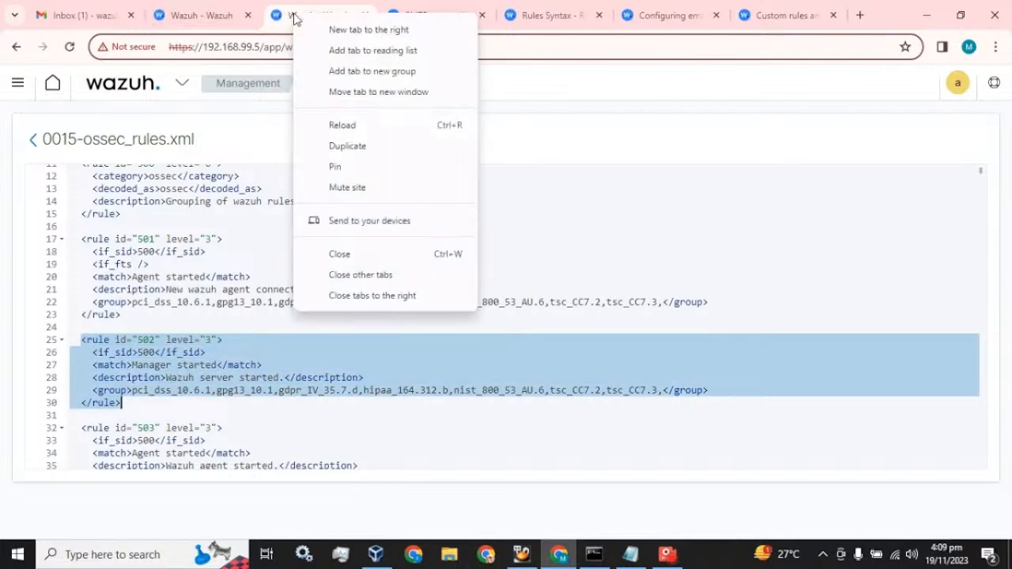
Search the rules for local_rules and open local_rules.xml for editing
click(340, 125)
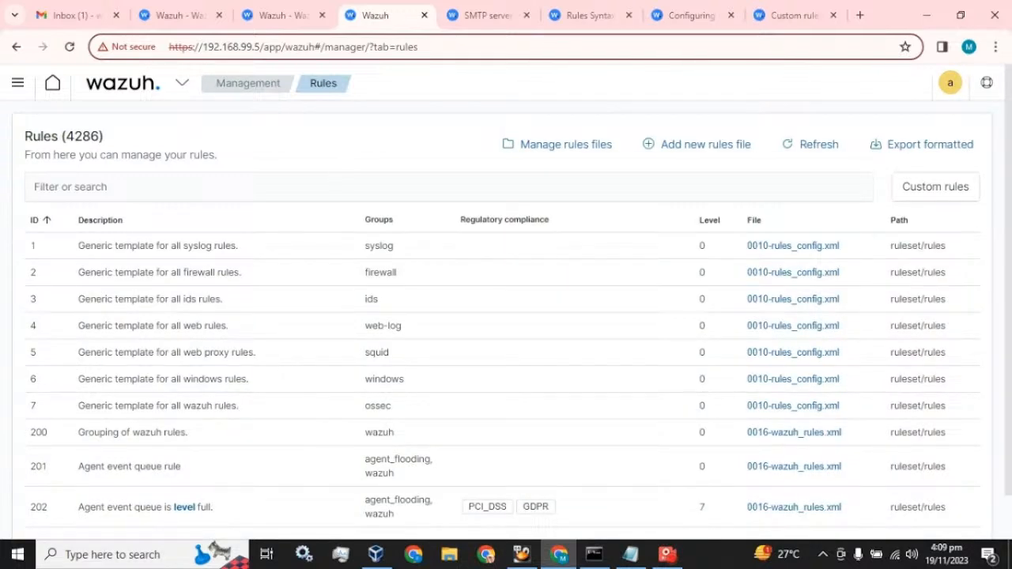
click(238, 187)
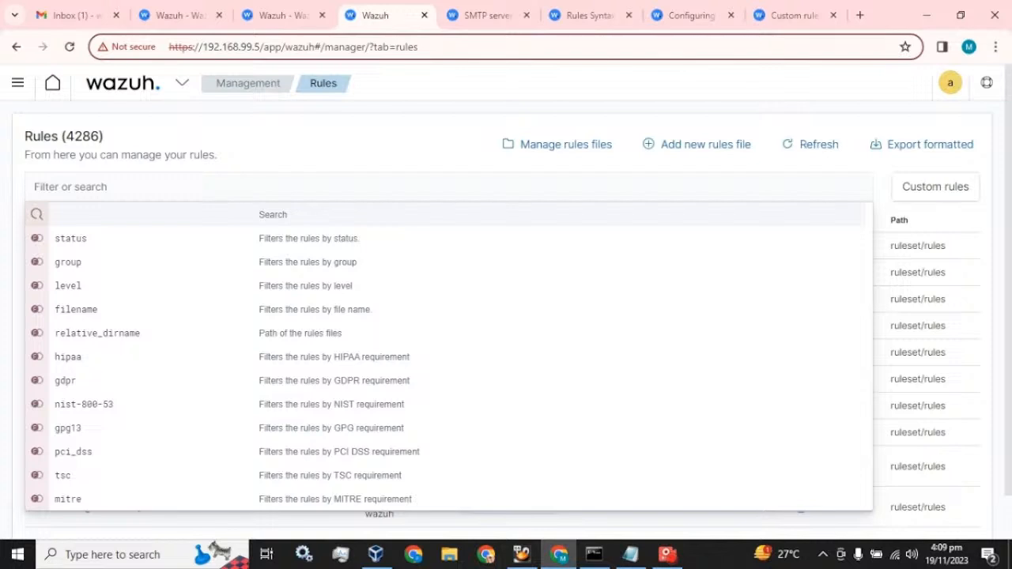
click(272, 187)
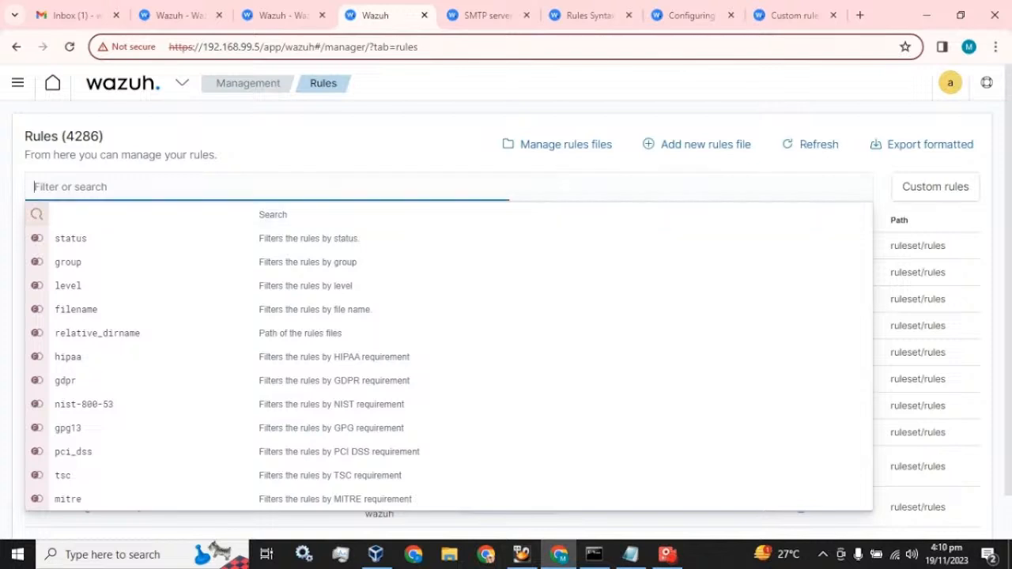
text(local)
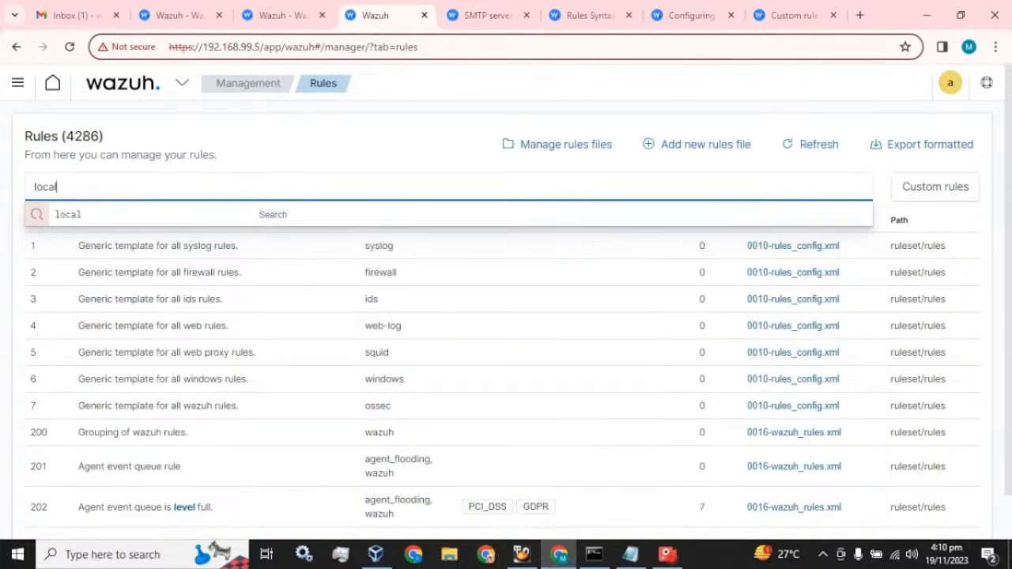
text(_rules)
key(Return)
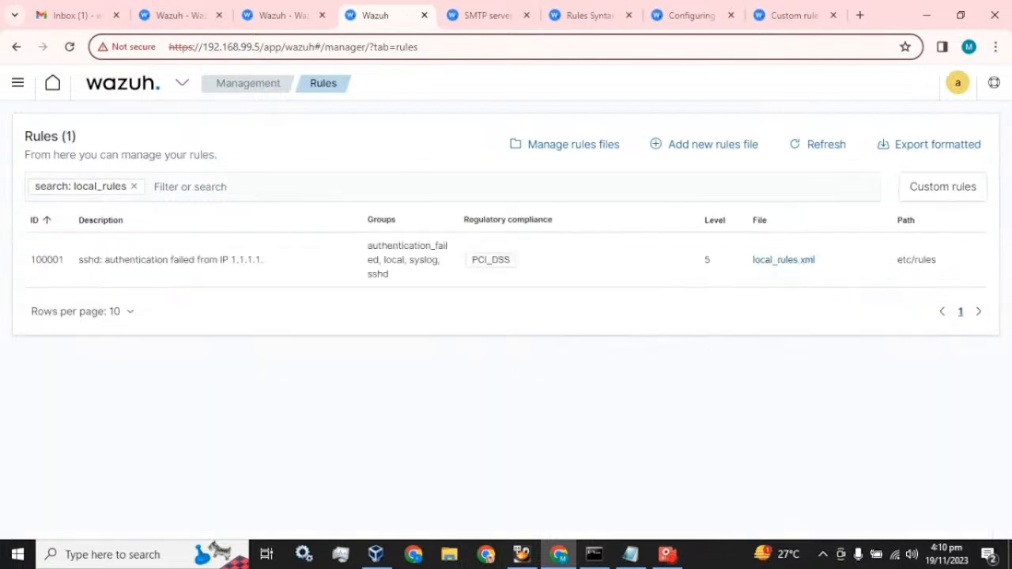
click(758, 258)
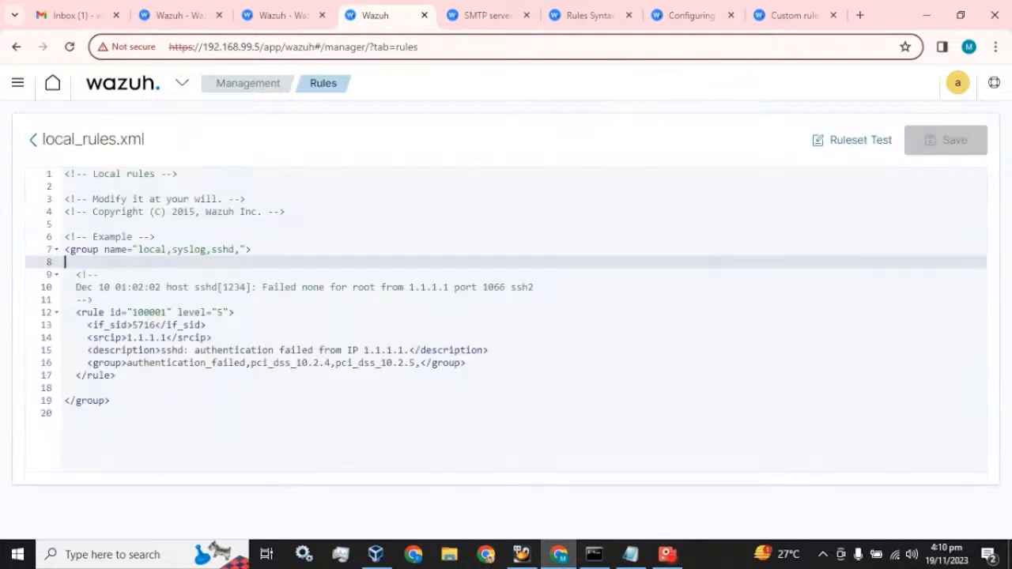
Remove the blank line before </group>, comparing against rule 502 in 0015-ossec_rules.xml
click(67, 388)
key(BackSpace)
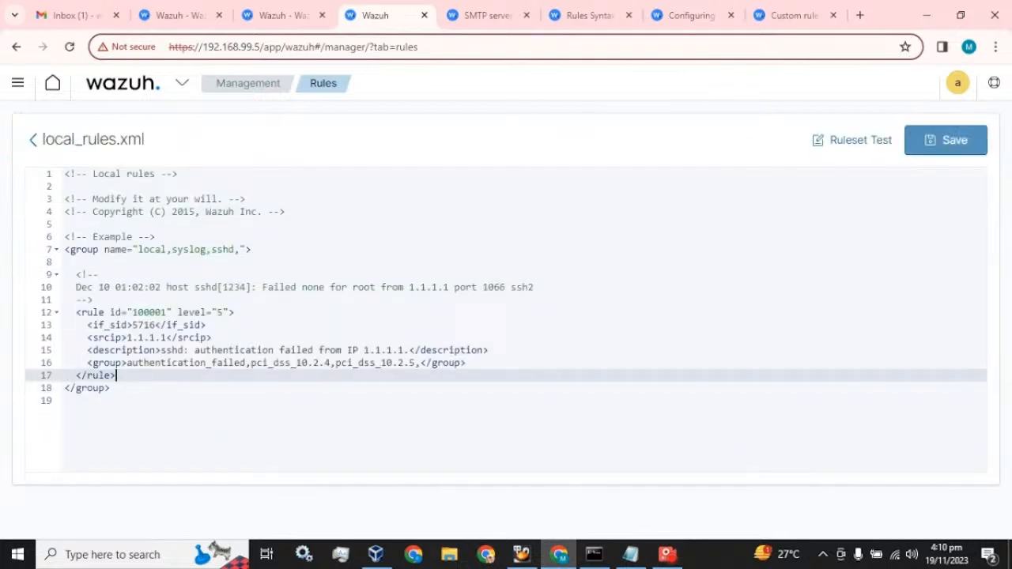
click(274, 8)
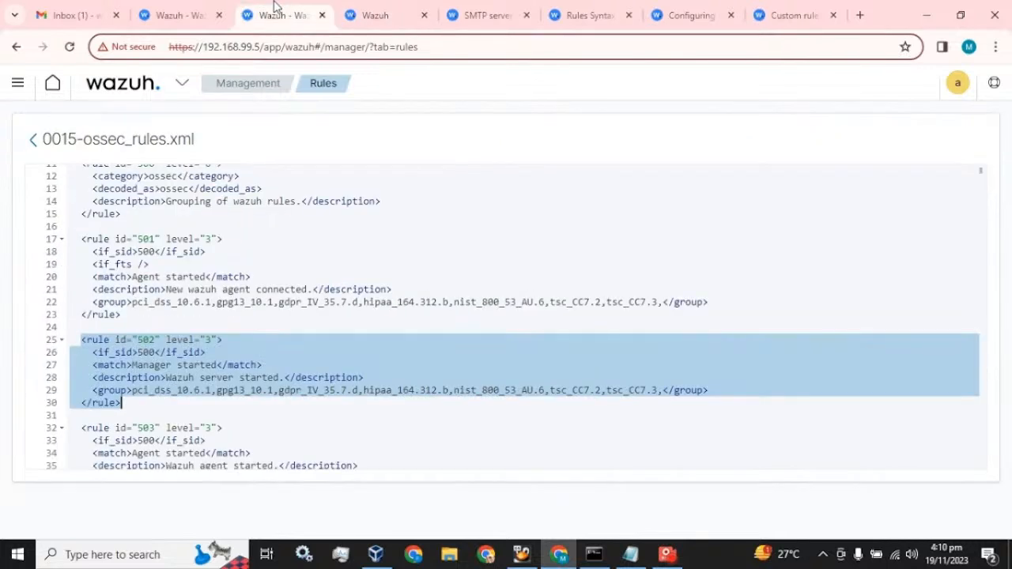
scroll(193, 348, up, 2)
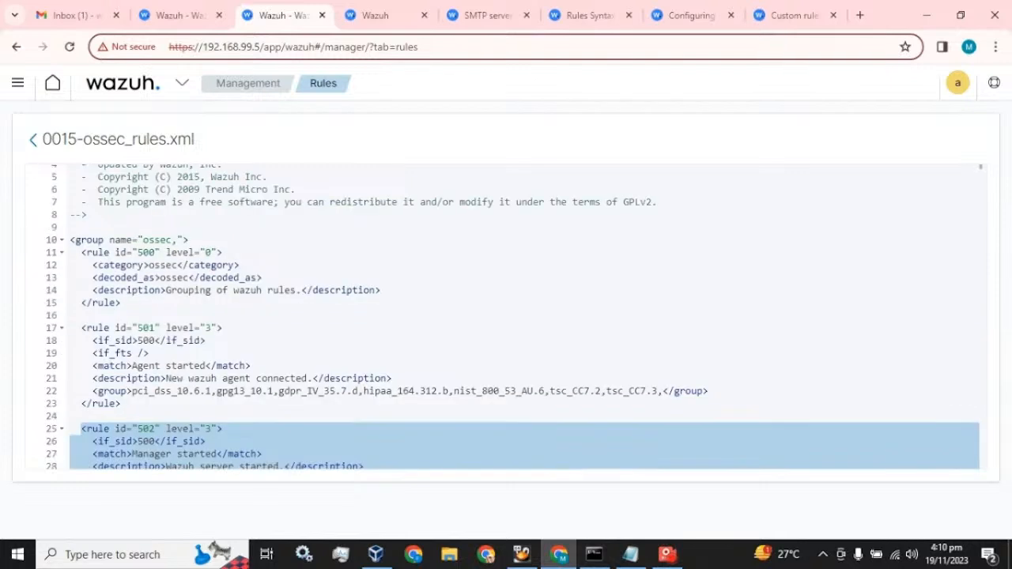
scroll(513, 318, up, 1)
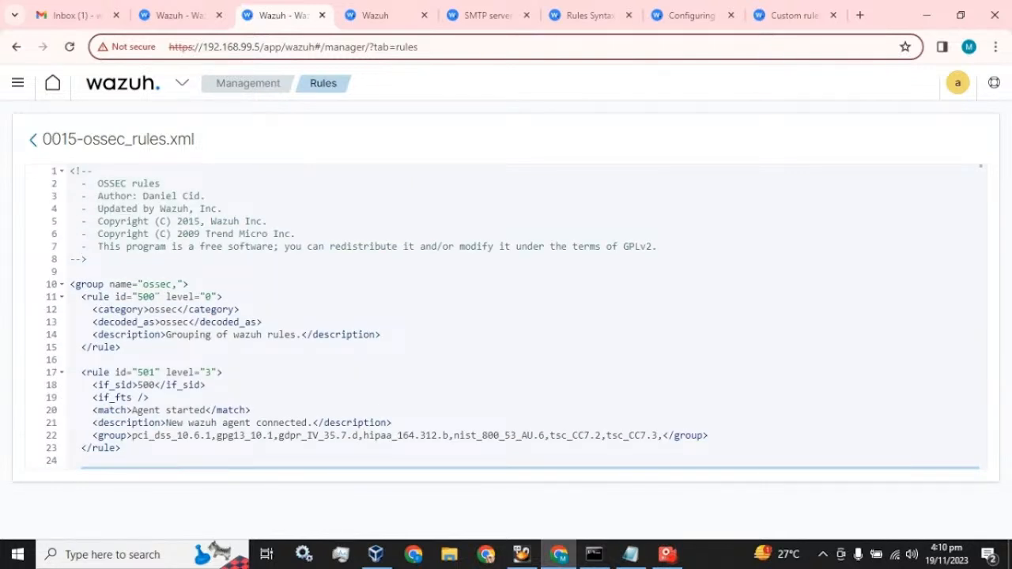
scroll(514, 317, down, 4)
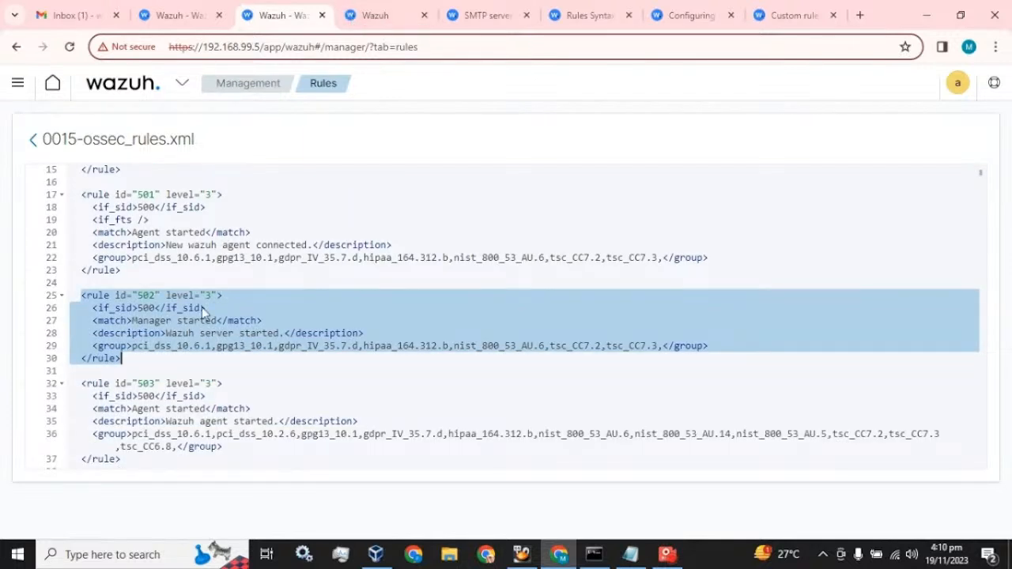
click(364, 19)
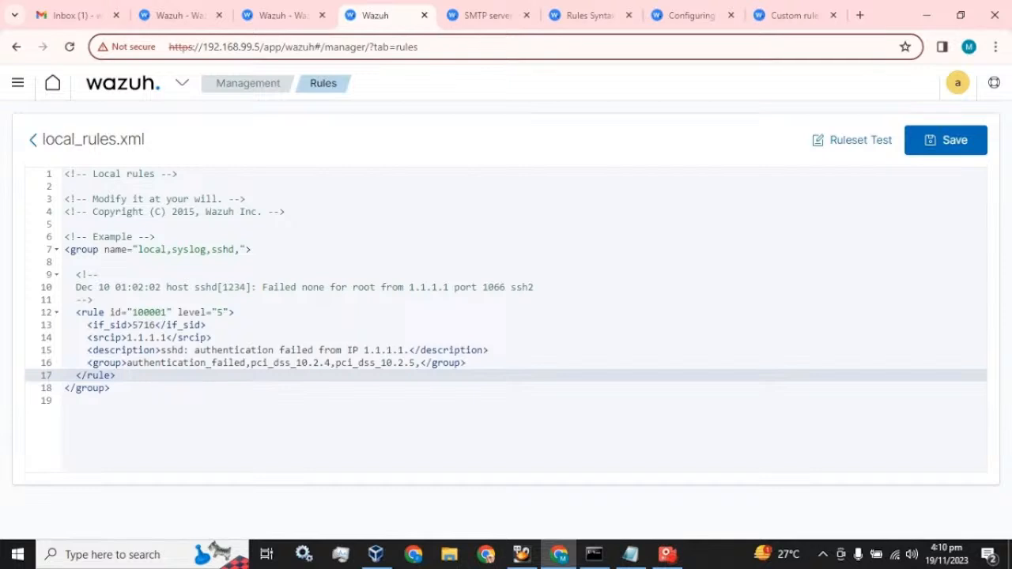
key(Return)
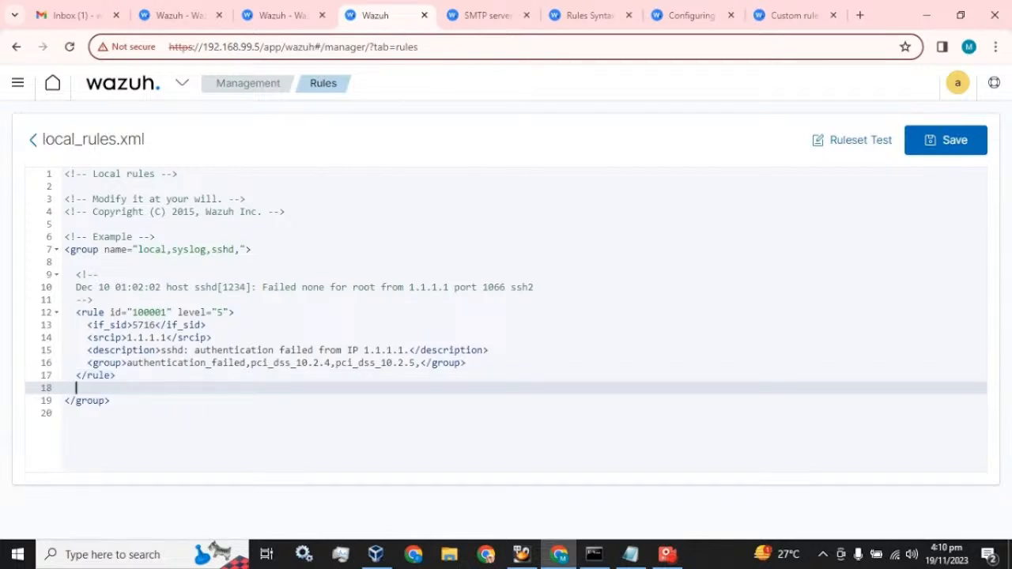
key(BackSpace)
key(BackSpace)
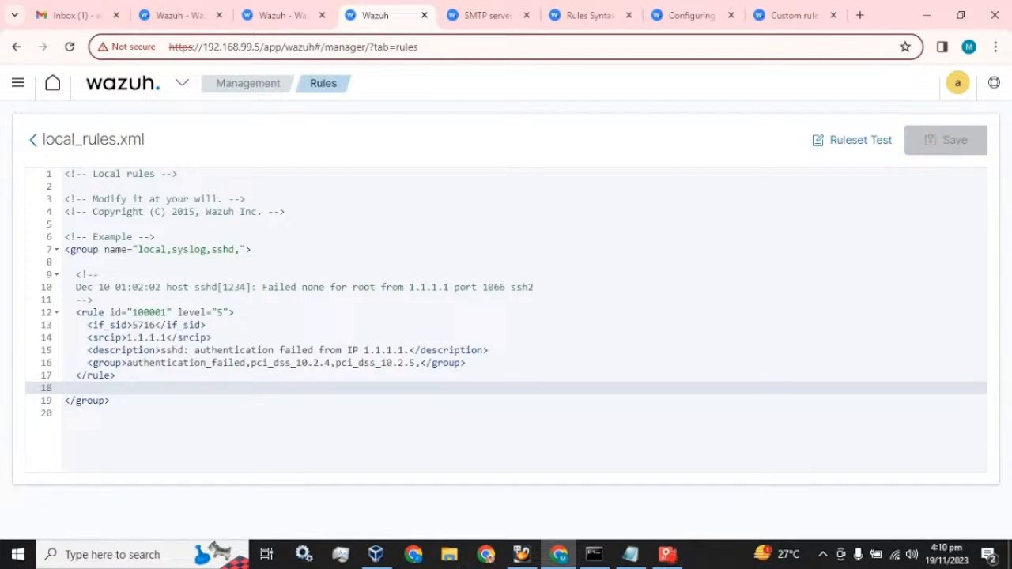
key(BackSpace)
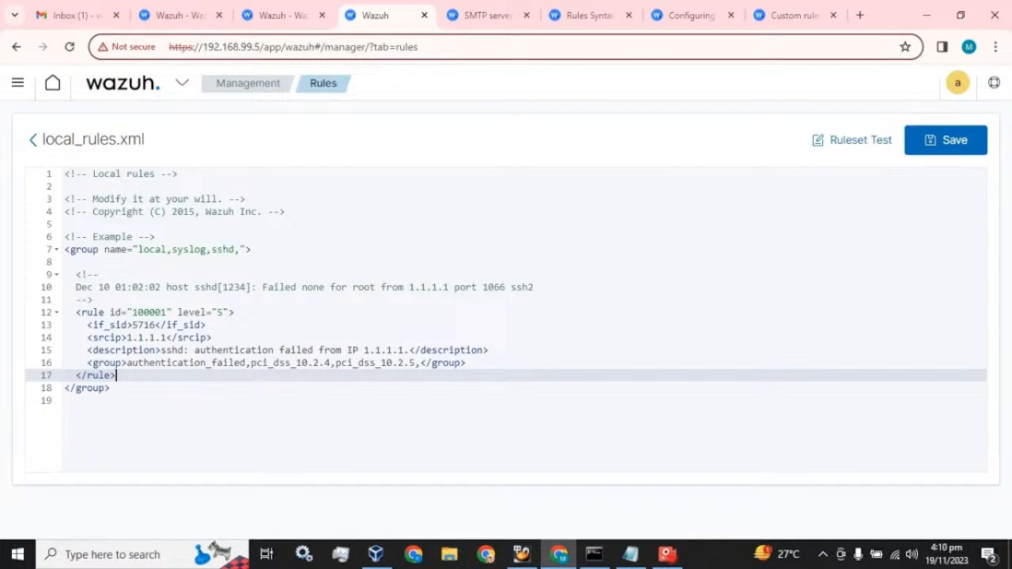
Add an empty line after </group> and select the group opening tag on line 7
click(241, 250)
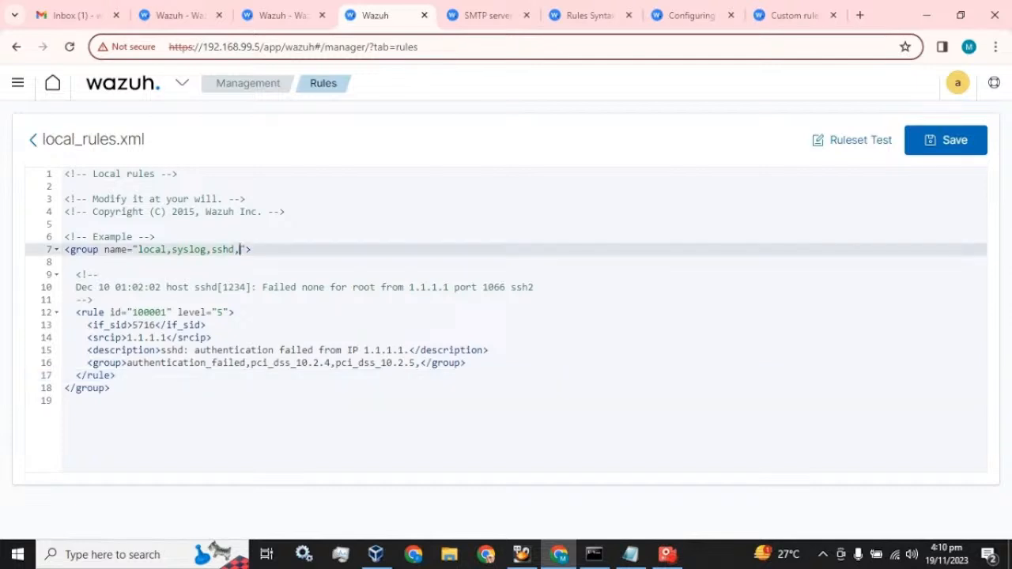
click(256, 11)
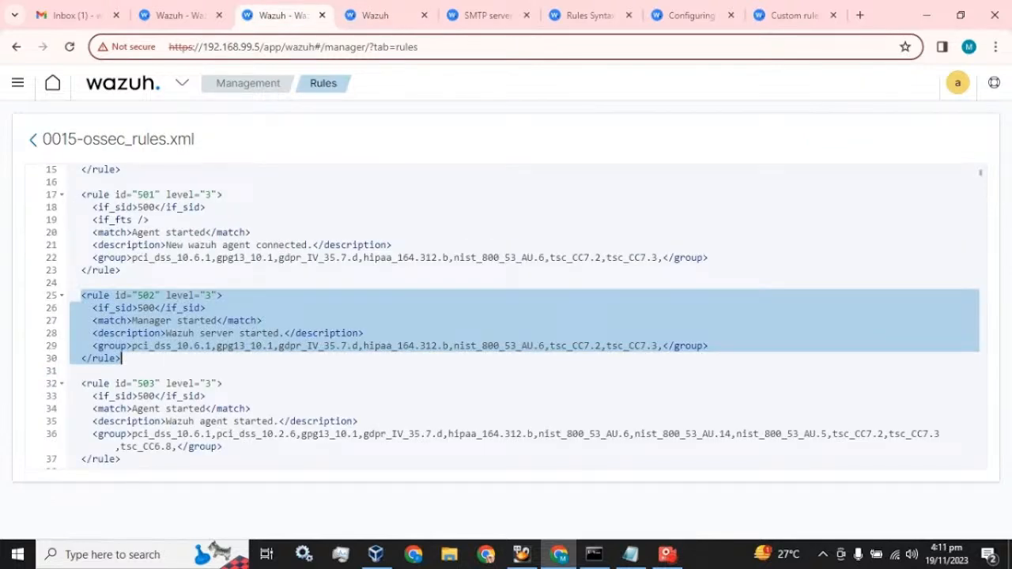
click(352, 15)
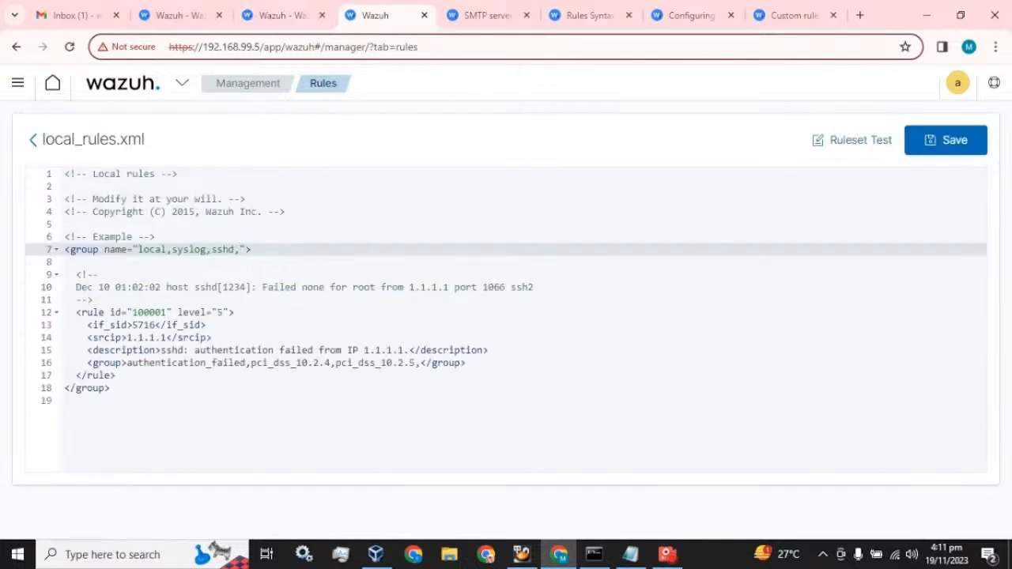
click(110, 388)
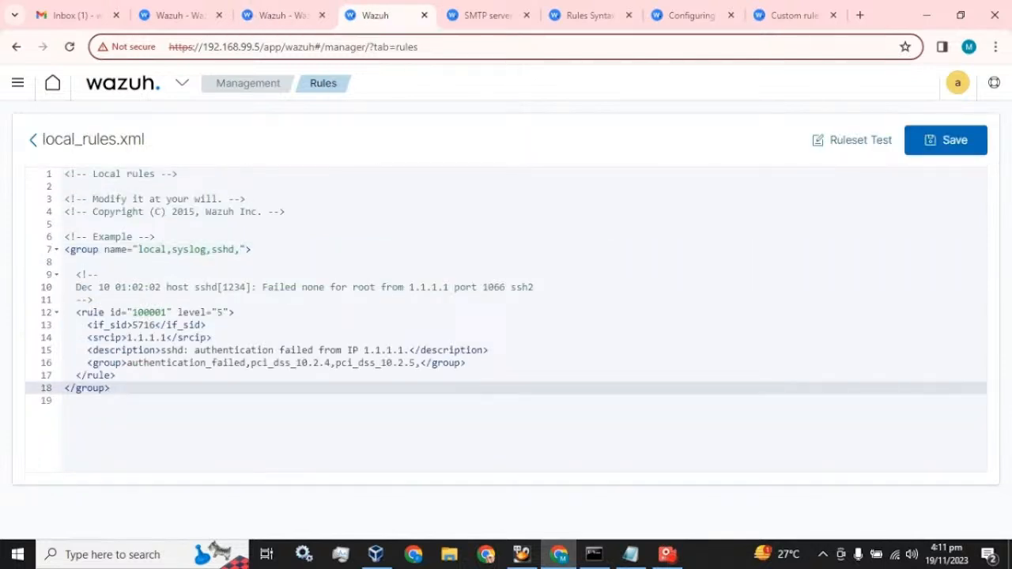
key(Return)
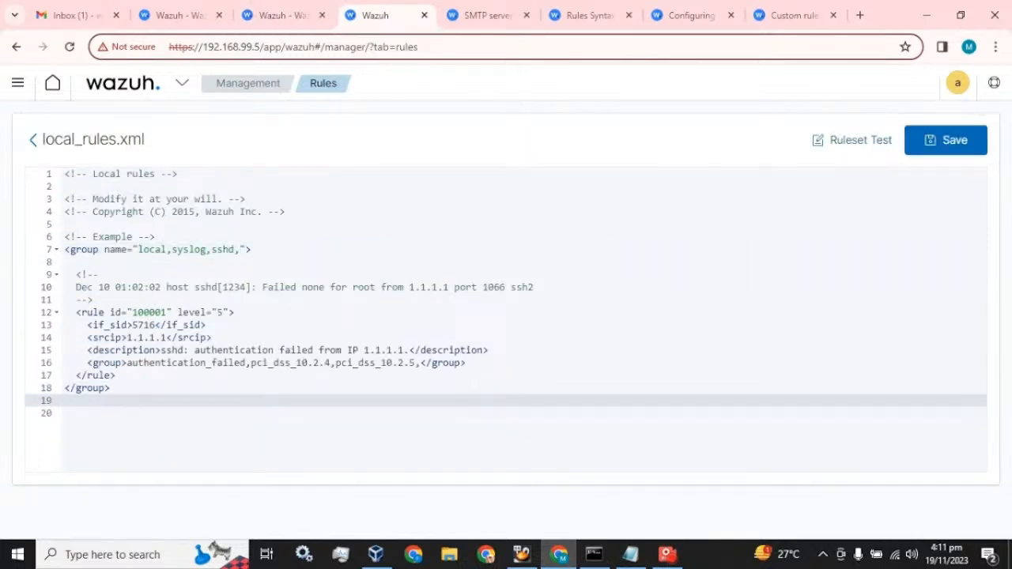
click(253, 250)
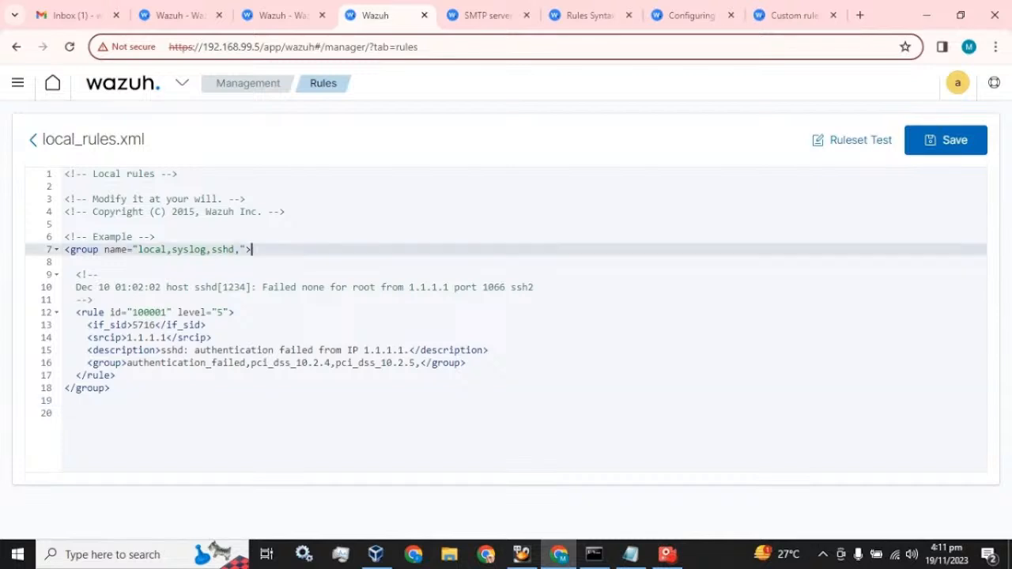
drag(253, 250, 65, 251)
key(ctrl+c)
Paste the group opening tag on line 20 with a closing </group> below it
click(66, 414)
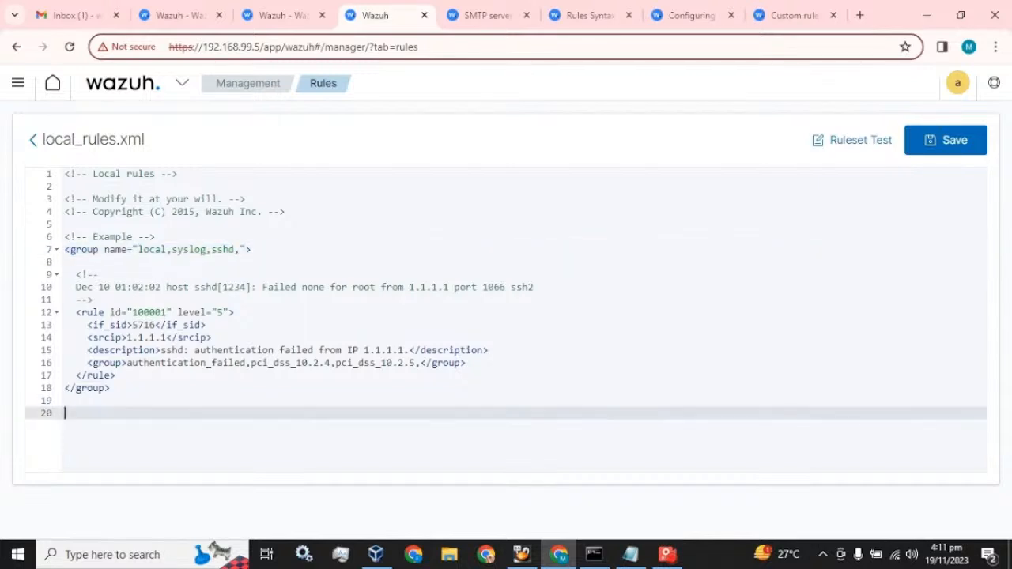
key(ctrl+v)
drag(111, 405, 65, 405)
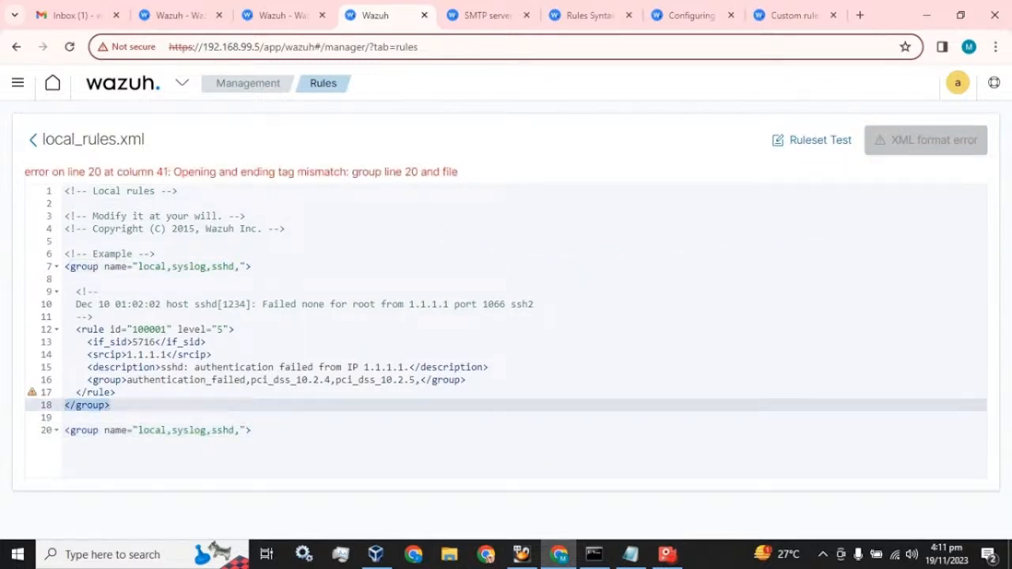
key(ctrl+c)
click(253, 430)
key(Return)
key(Return)
key(ctrl+v)
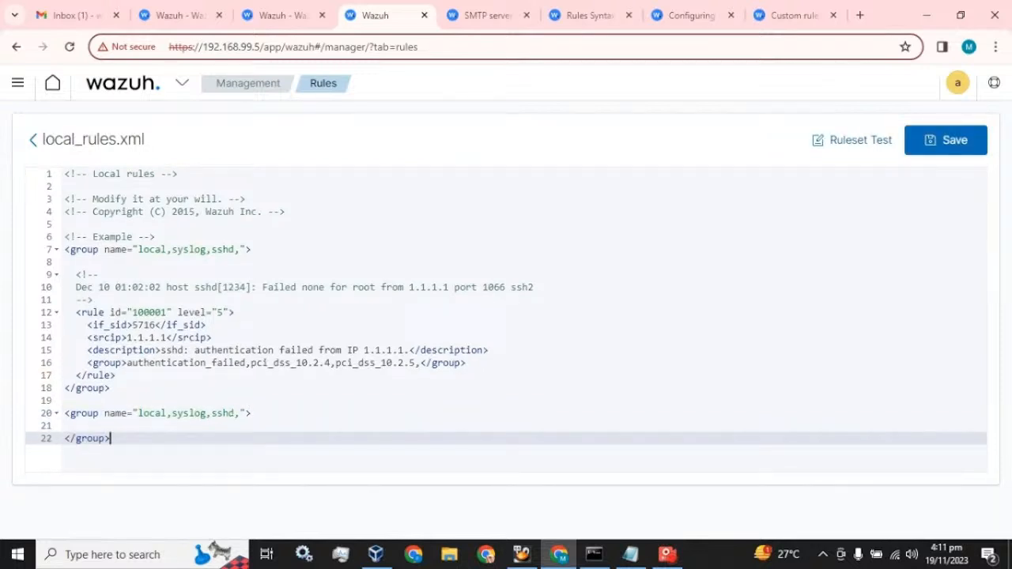
Rename the new group from sshd to ossec
click(234, 413)
key(BackSpace)
key(BackSpace)
key(BackSpace)
key(BackSpace)
key(BackSpace)
key(BackSpace)
key(BackSpace)
key(BackSpace)
key(BackSpace)
key(BackSpace)
key(BackSpace)
key(BackSpace)
key(BackSpace)
key(BackSpace)
key(BackSpace)
key(BackSpace)
key(BackSpace)
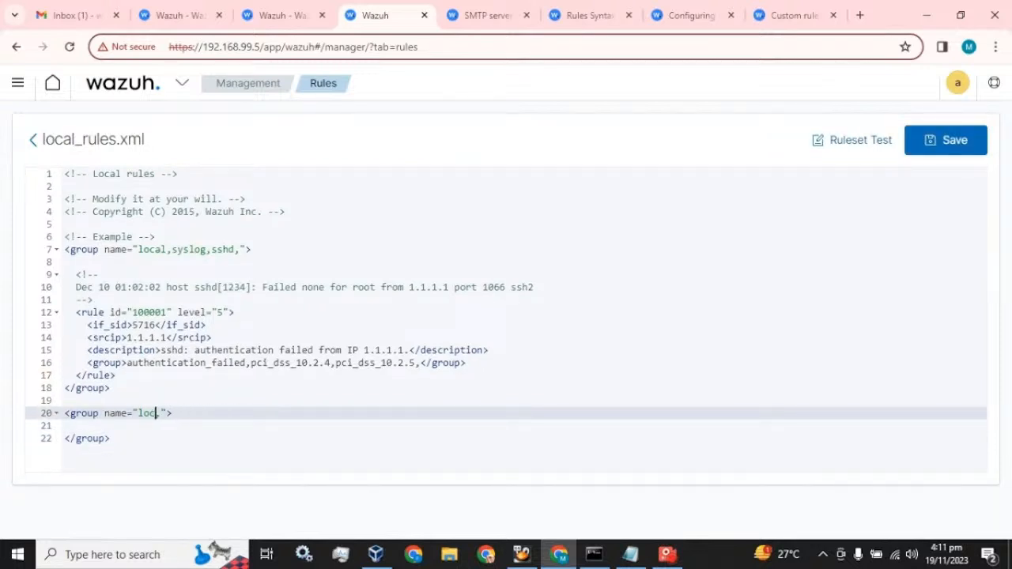
click(278, 15)
scroll(183, 316, up, 3)
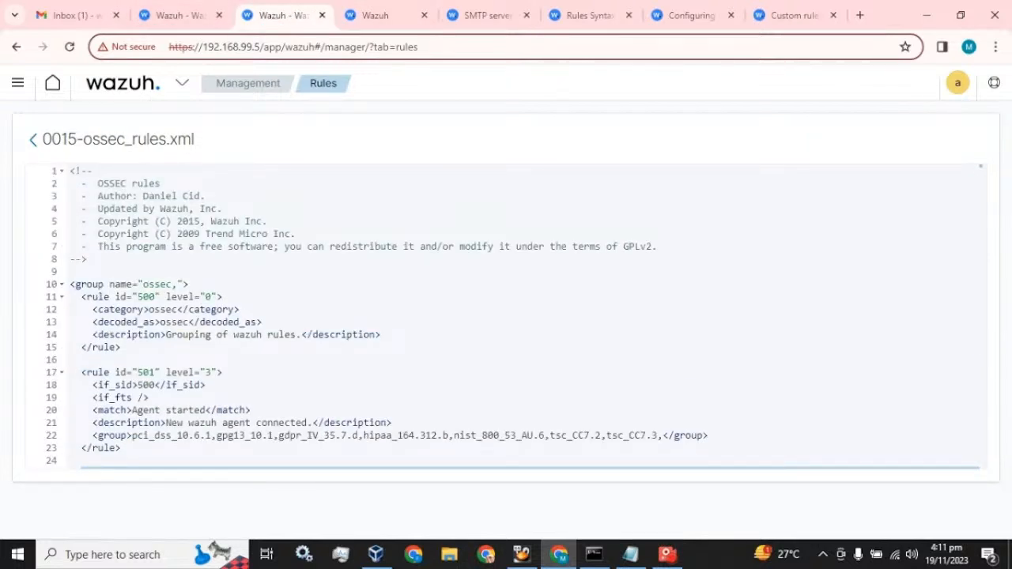
click(379, 15)
text(os)
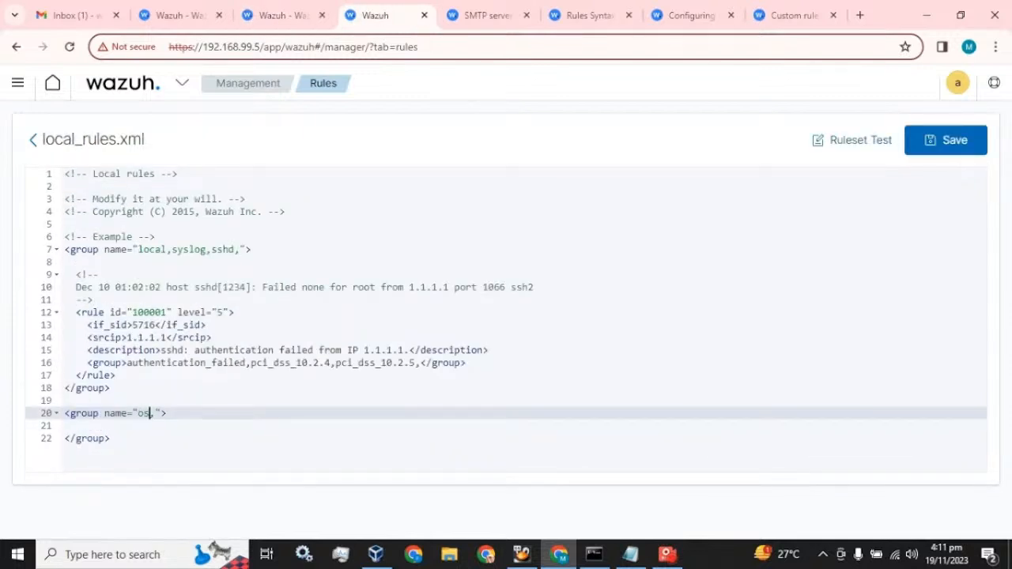
text(sec)
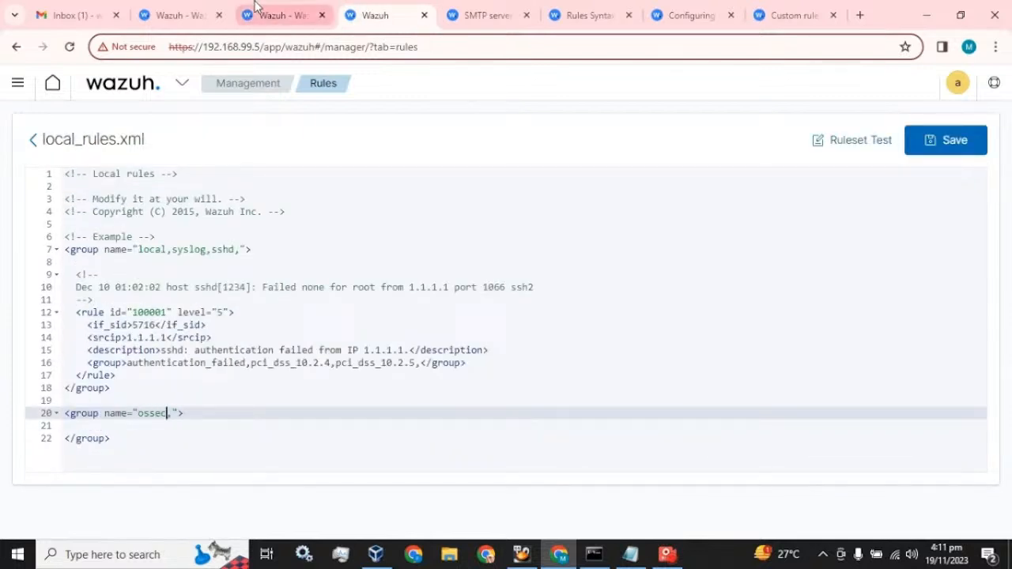
Copy rule 502 from 0015-ossec_rules.xml and paste it inside the ossec group
click(255, 8)
scroll(145, 422, down, 1)
right_click(127, 341)
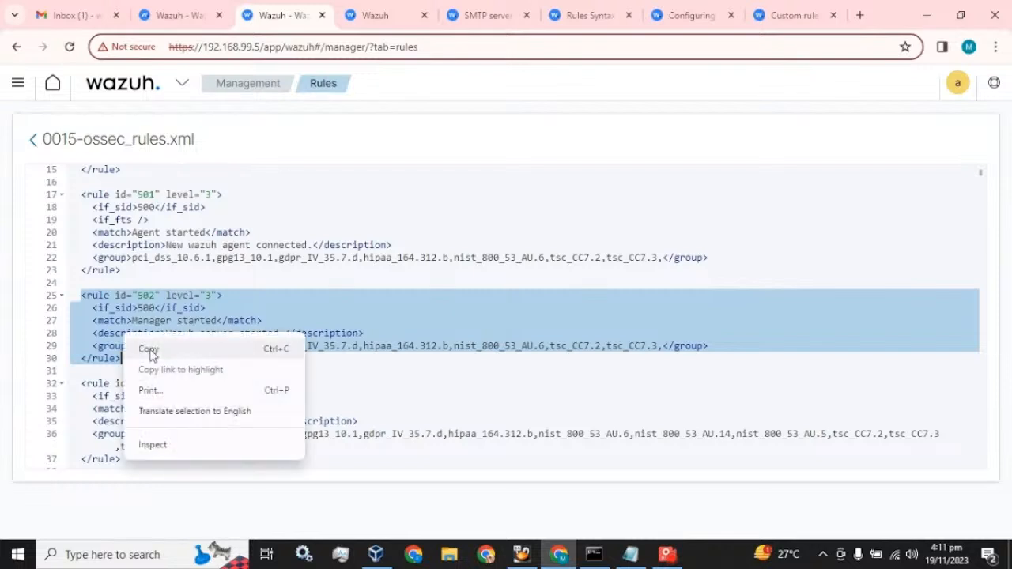
click(150, 350)
click(378, 15)
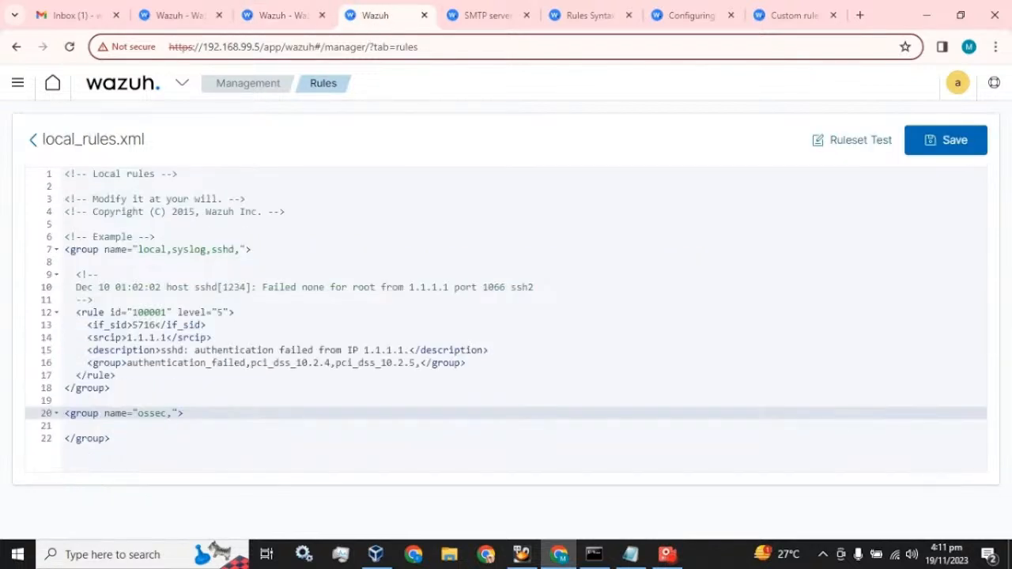
key(End)
key(Return)
key(ctrl+v)
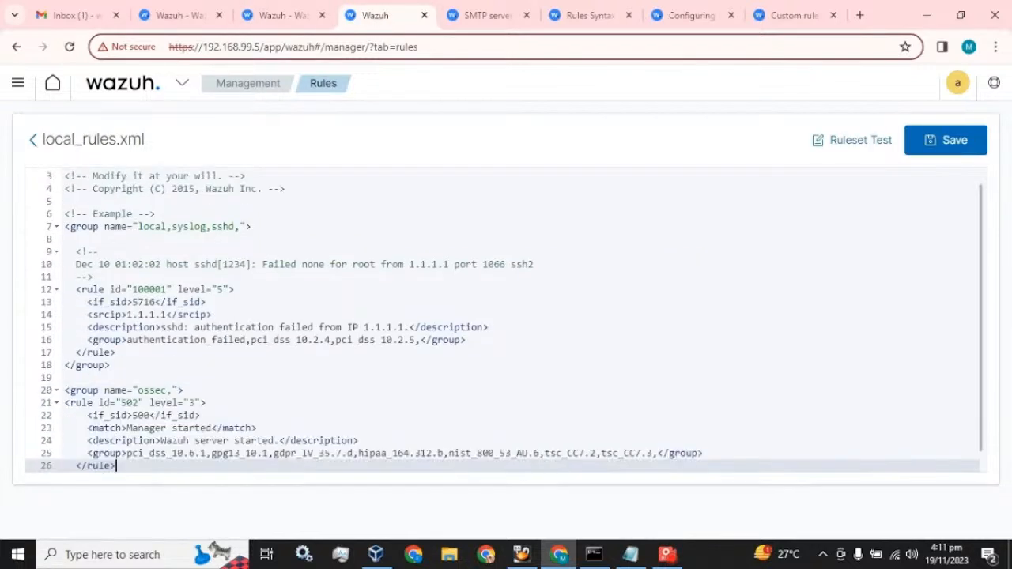
Insert <options>alert_by_email</options> from the docs on a new line below rule 502's if_sid 500
scroll(507, 320, down, 1)
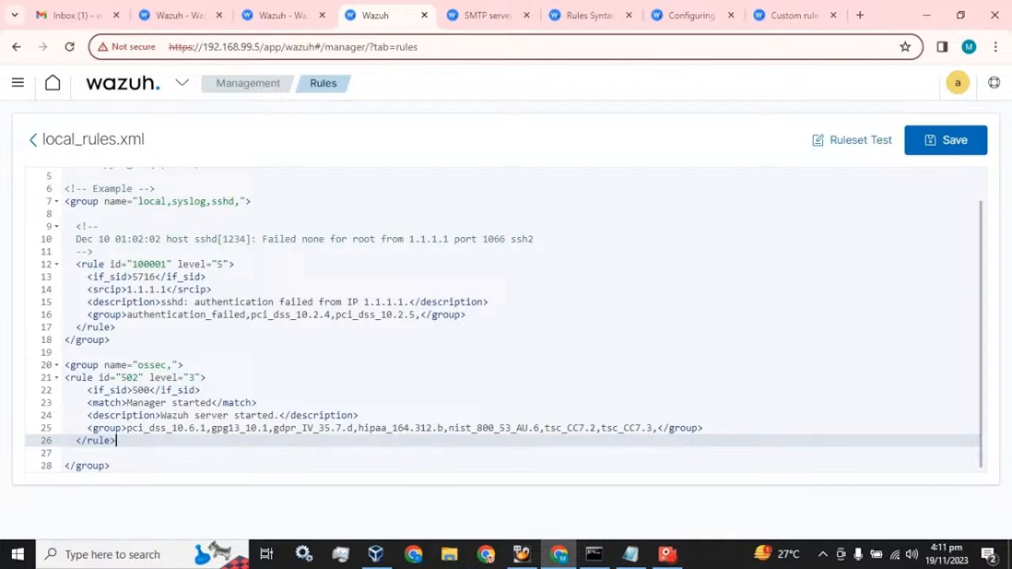
click(668, 555)
click(741, 68)
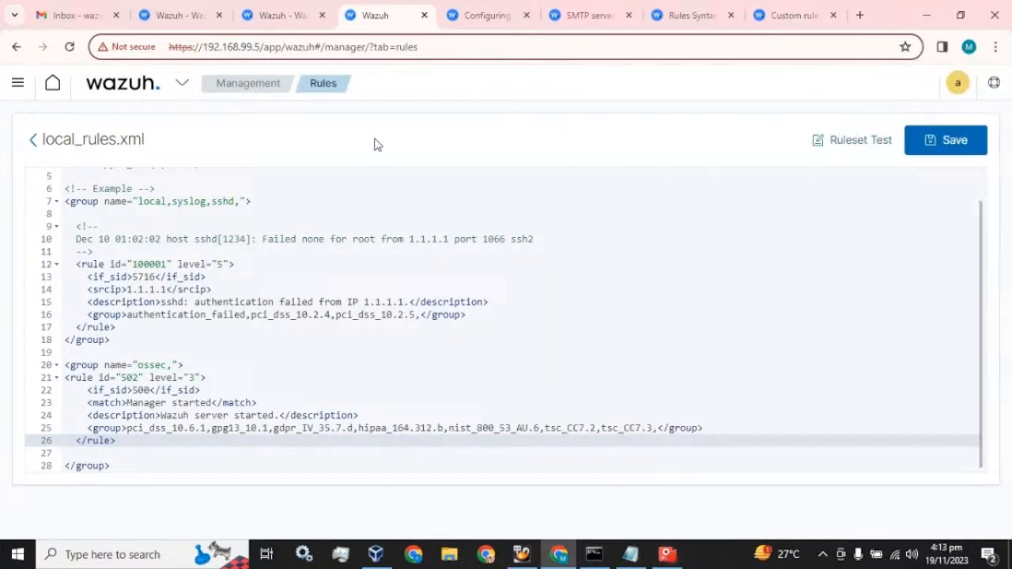
click(202, 389)
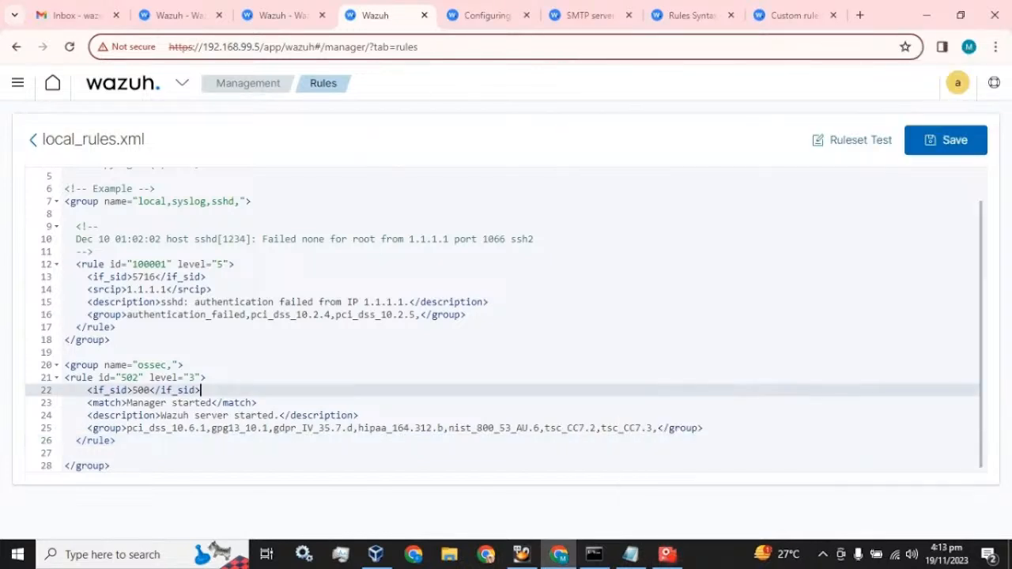
key(Return)
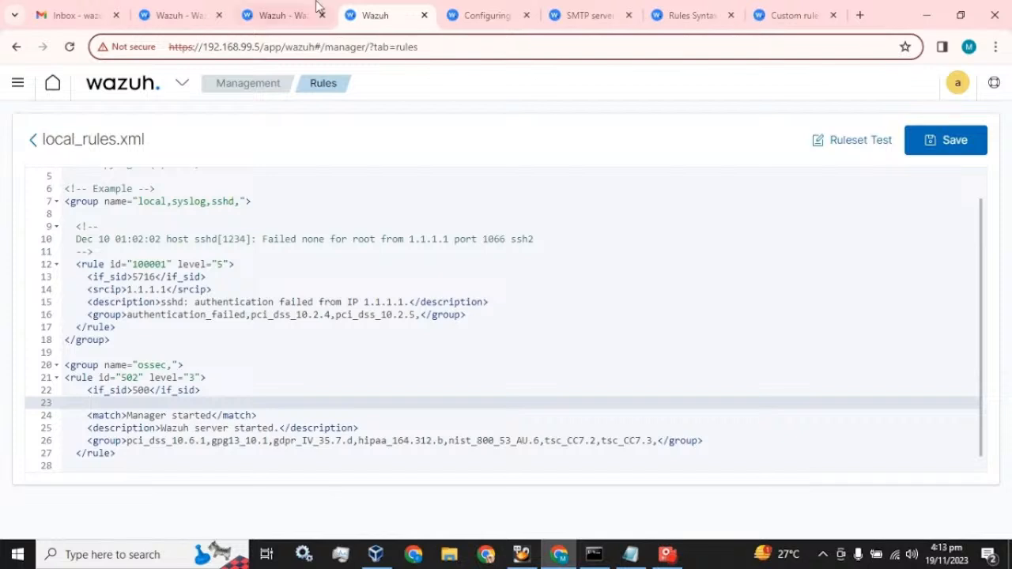
click(477, 14)
drag(494, 336, 287, 336)
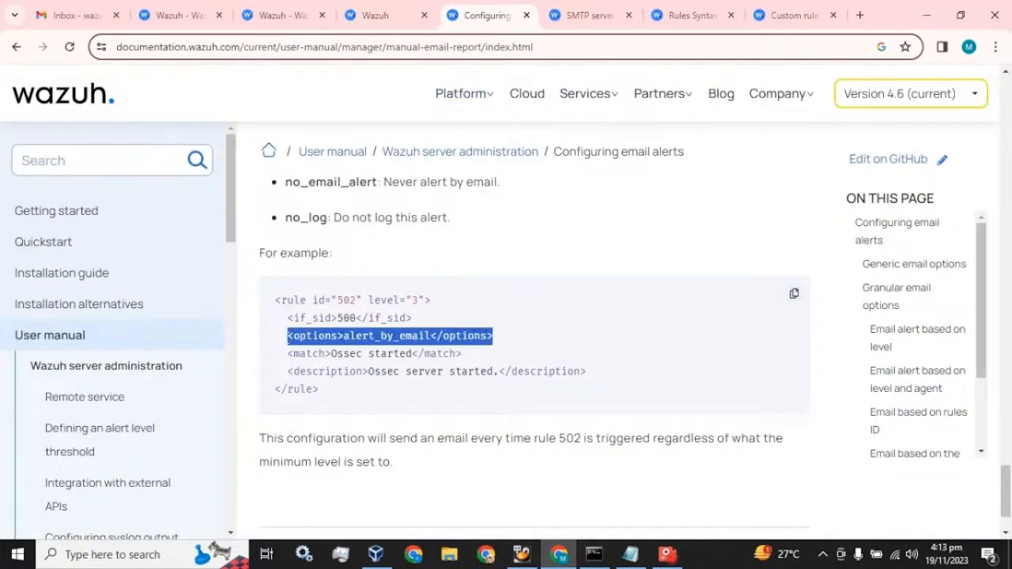
click(387, 15)
key(ctrl+v)
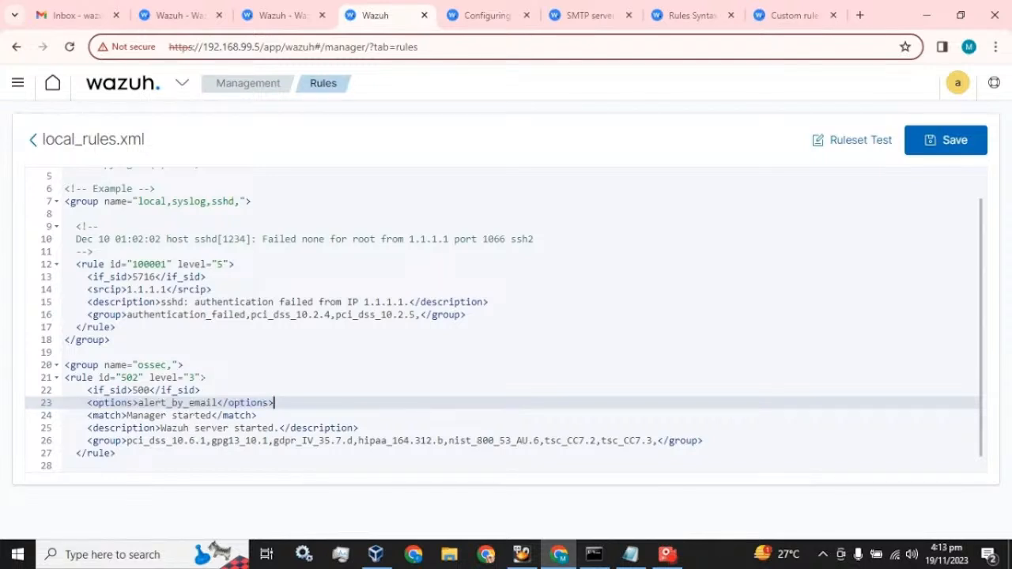
key(Up)
key(Up)
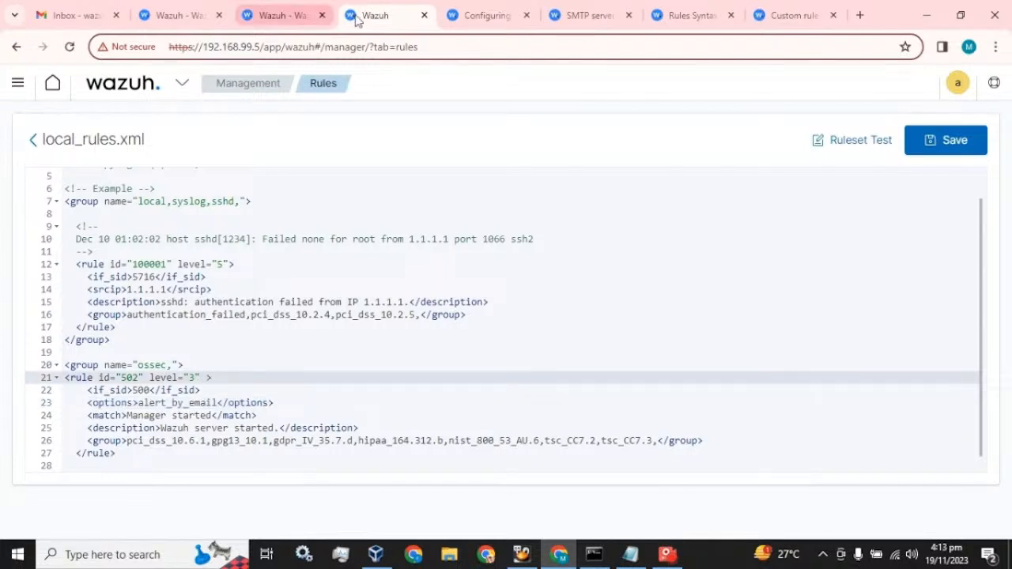
click(510, 8)
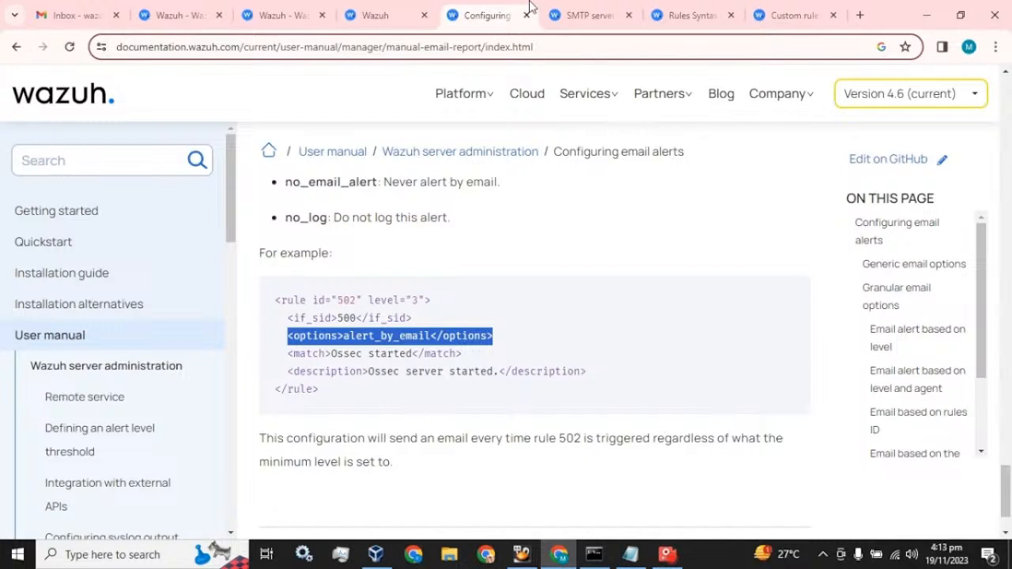
Copy overwrite="yes" from the docs and add it after level="3" on rule 502's opening tag
click(573, 8)
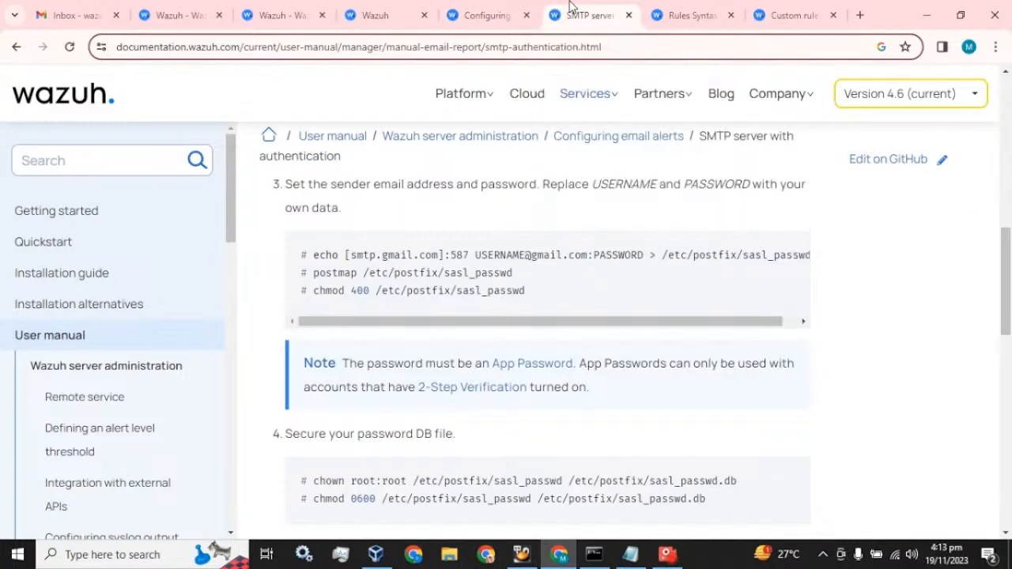
click(664, 12)
click(479, 13)
click(573, 8)
click(766, 10)
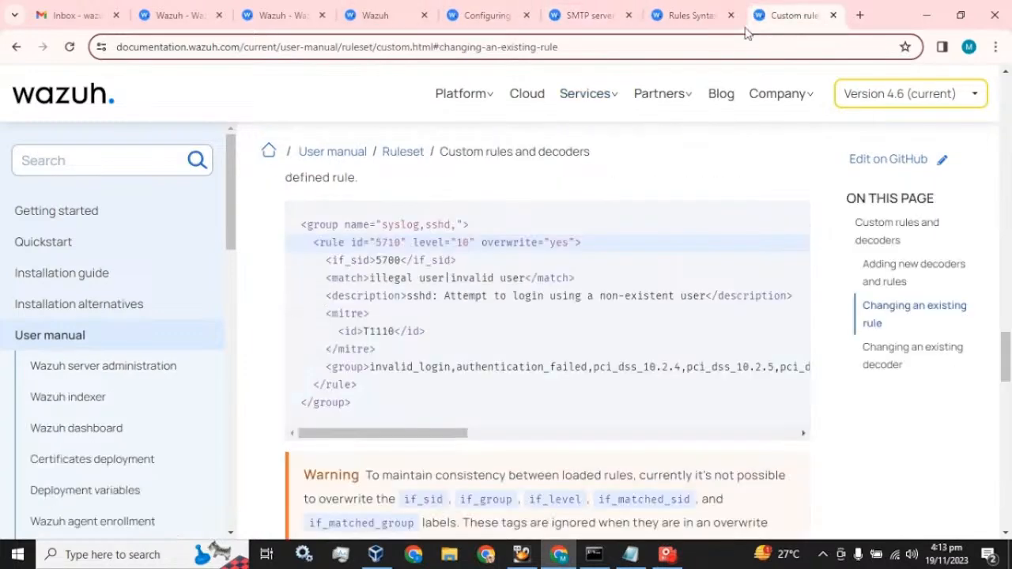
drag(576, 242, 481, 242)
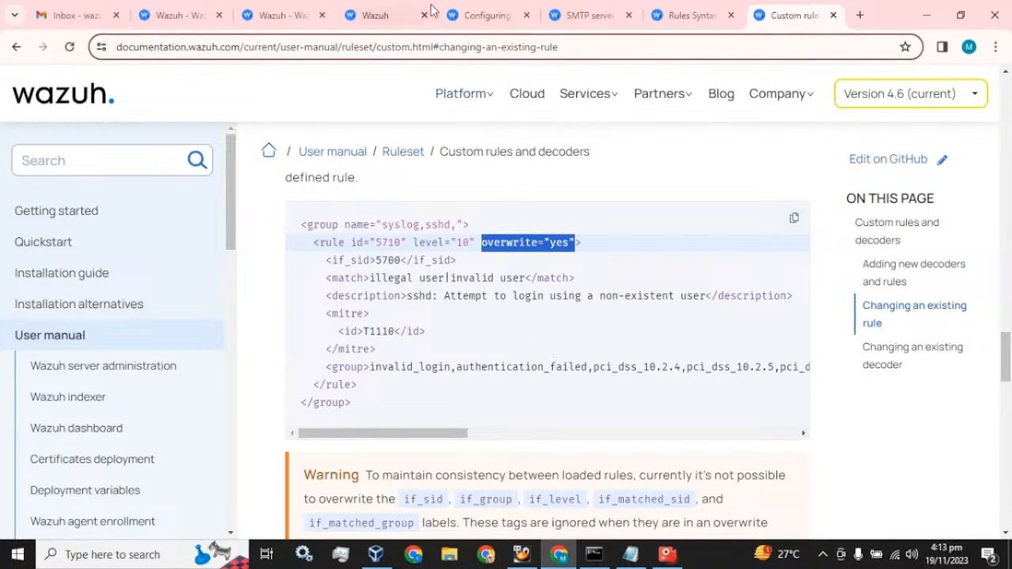
click(380, 15)
key(ctrl+v)
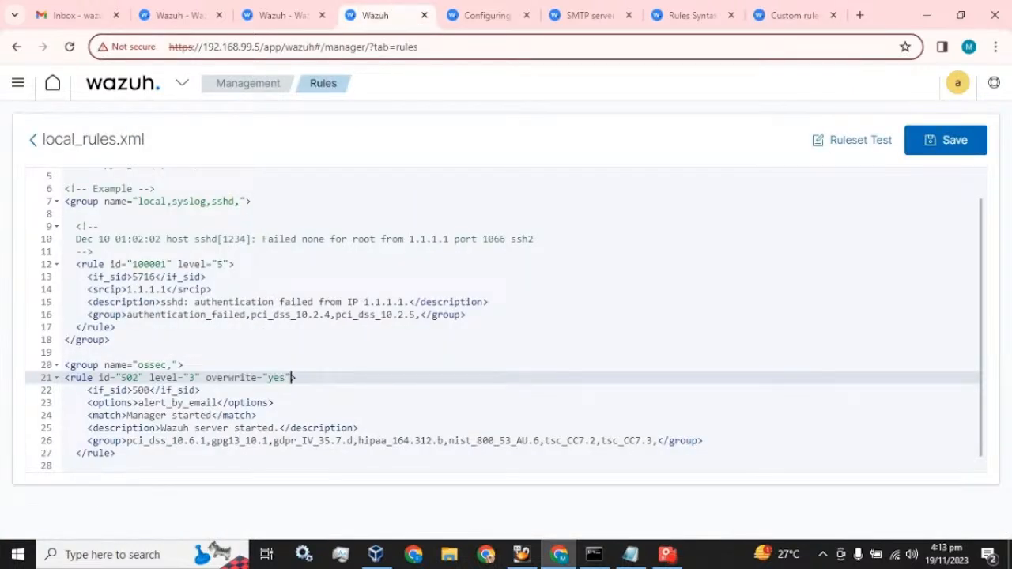
Review rule 502's Manager started match, overwrite attribute and alert_by_email line
scroll(506, 320, down, 1)
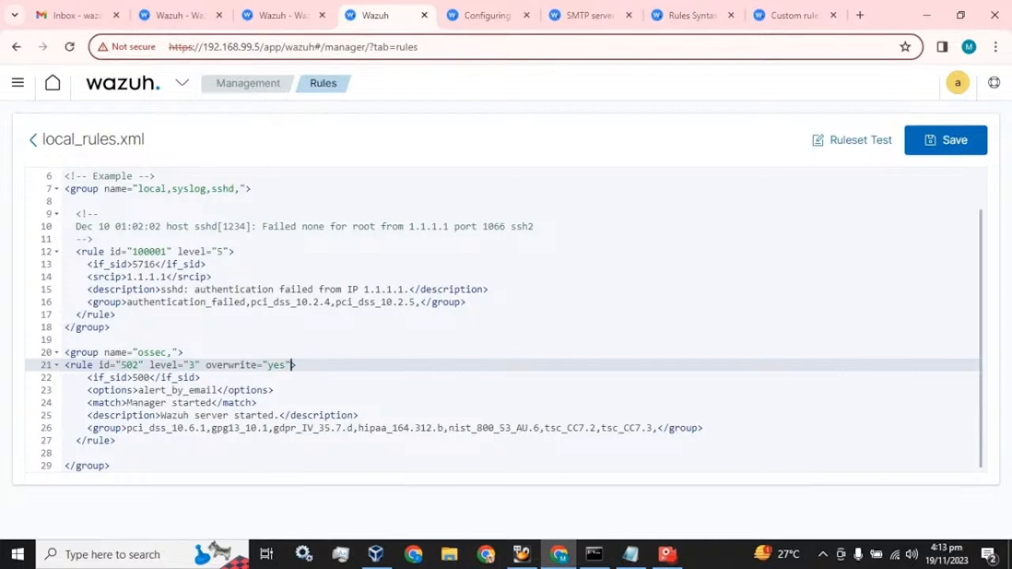
drag(127, 402, 214, 403)
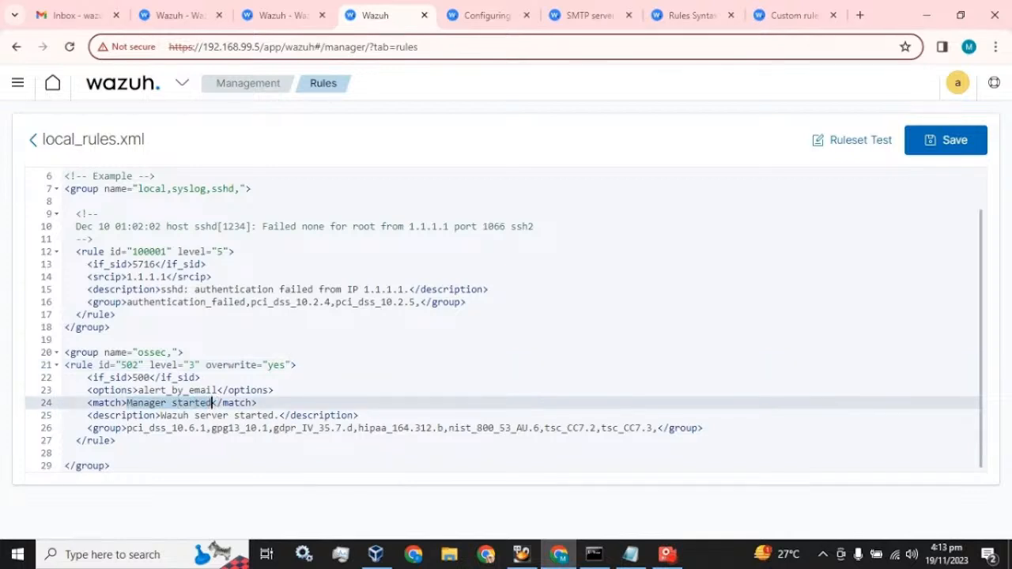
drag(212, 365, 287, 365)
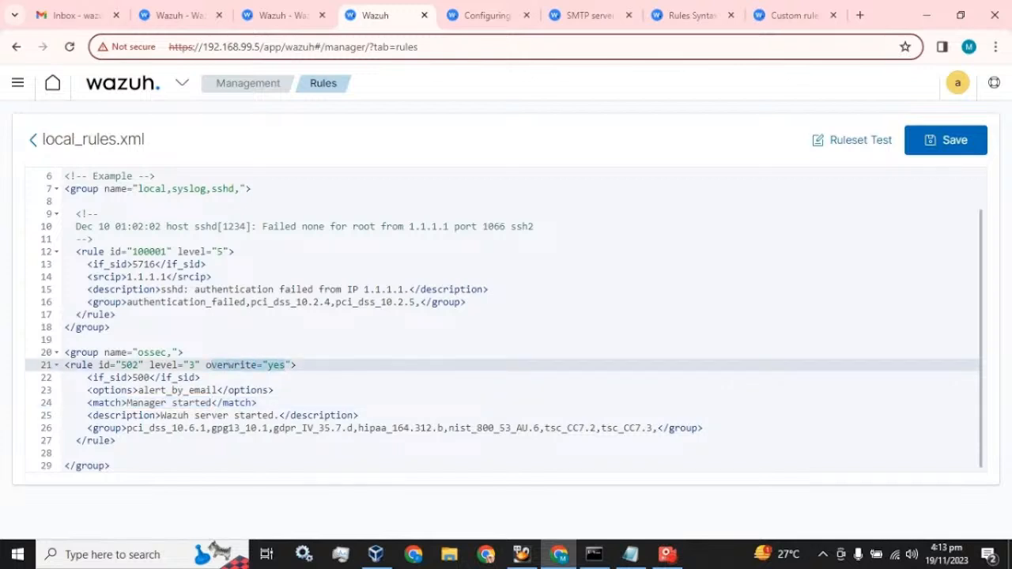
drag(87, 390, 273, 390)
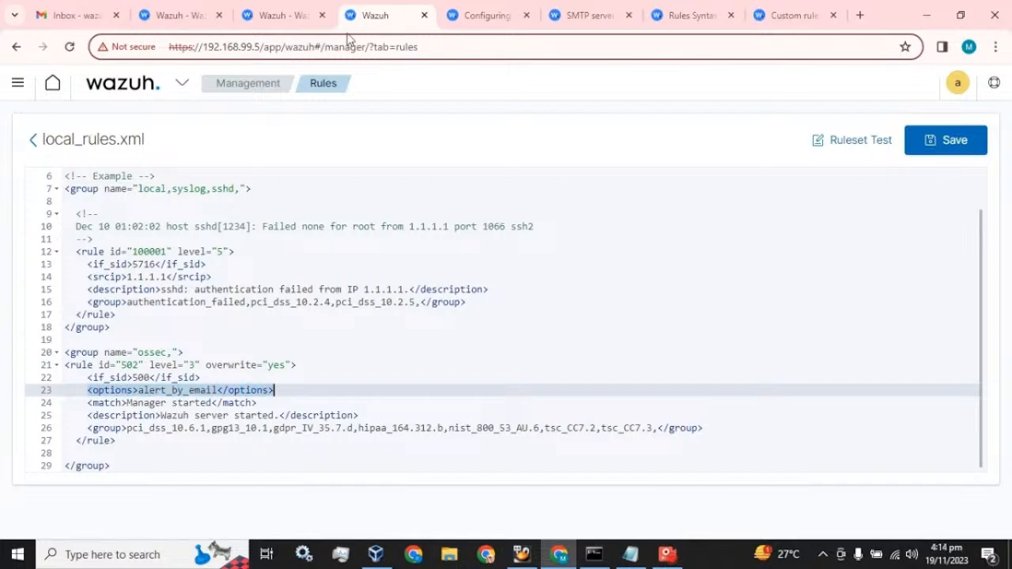
click(294, 15)
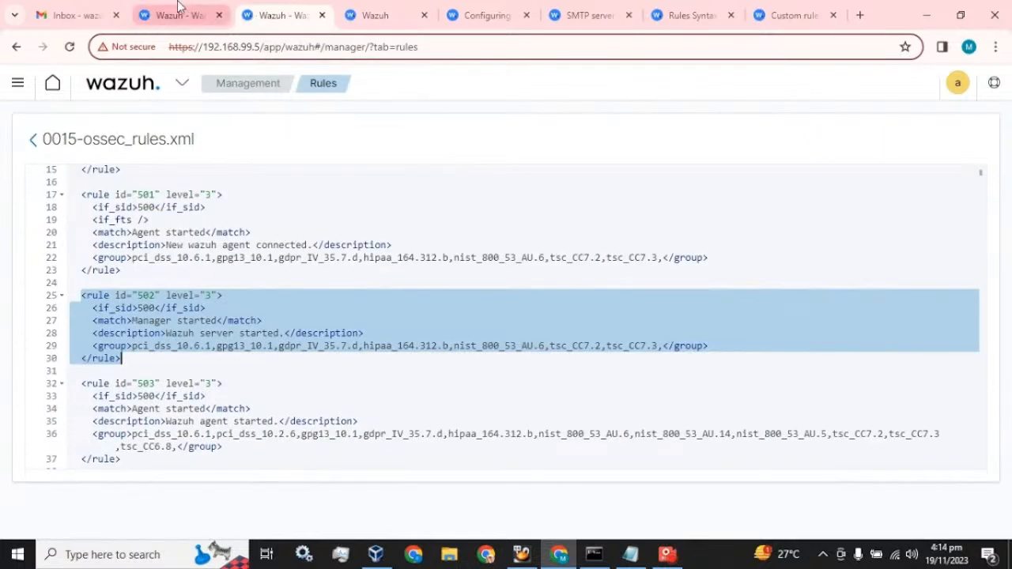
click(197, 10)
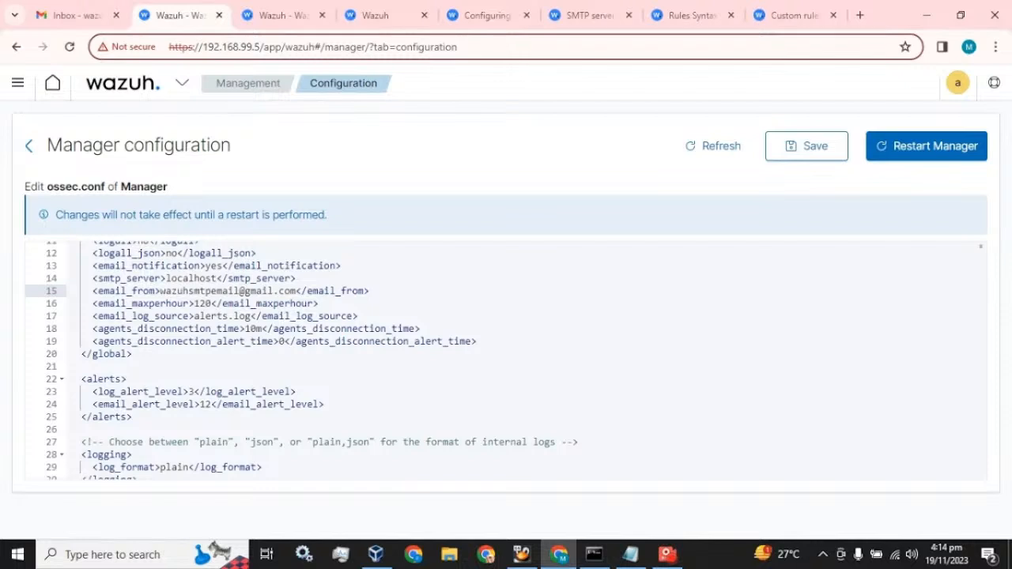
double_click(206, 404)
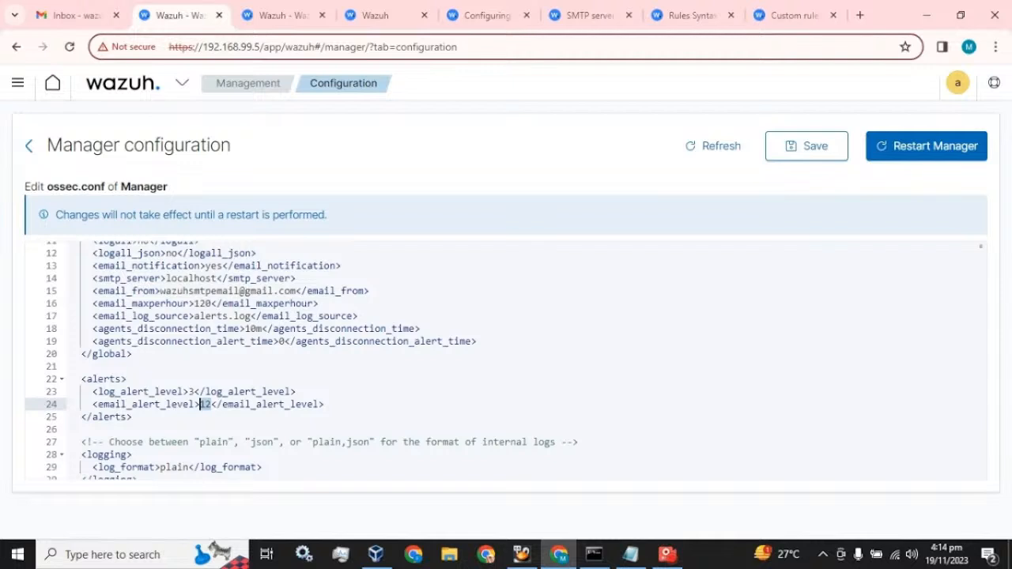
click(297, 11)
click(373, 8)
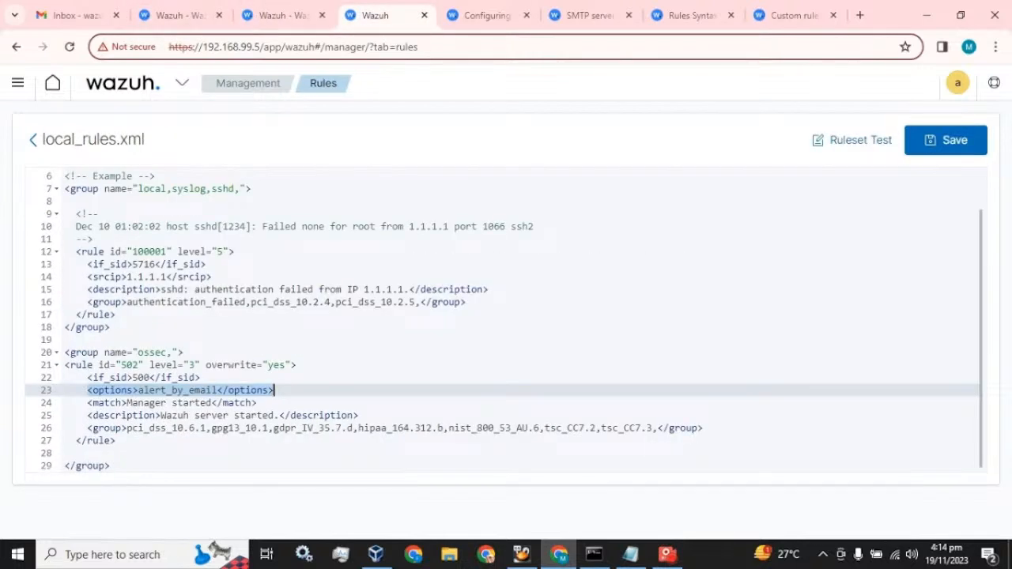
Save local_rules.xml, then add blank lines after </alerts> in the manager's ossec.conf
click(953, 152)
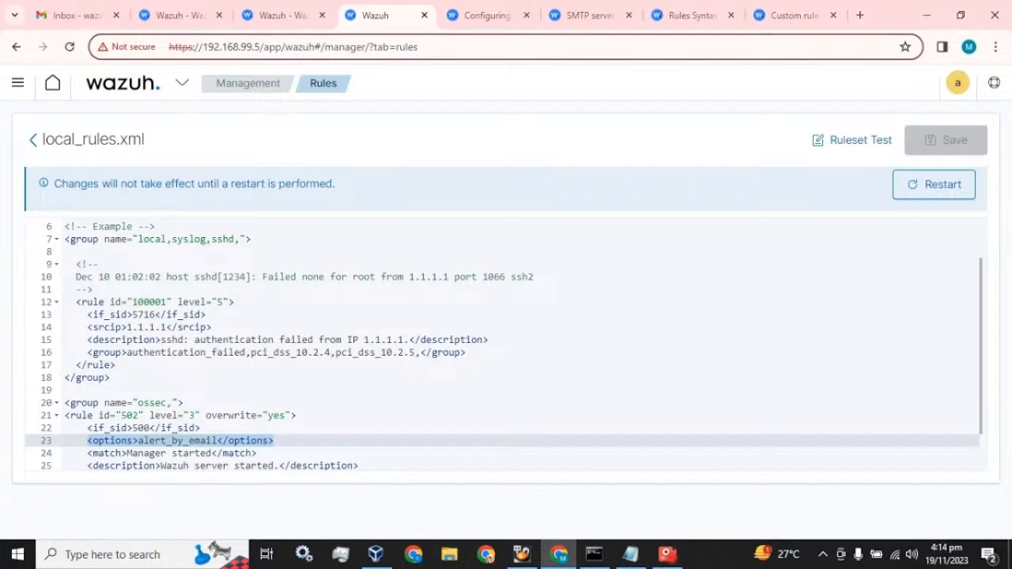
click(283, 13)
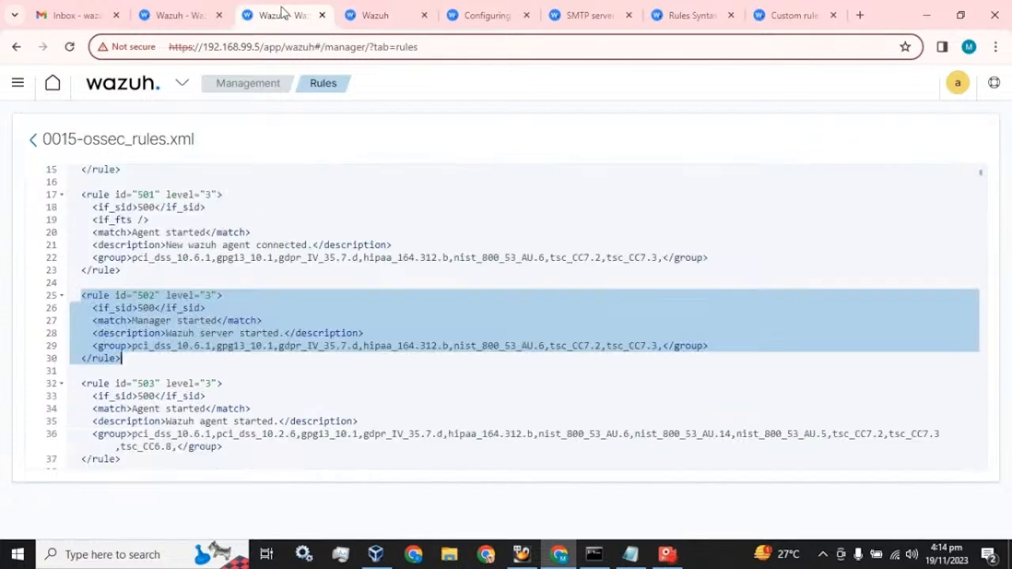
click(196, 10)
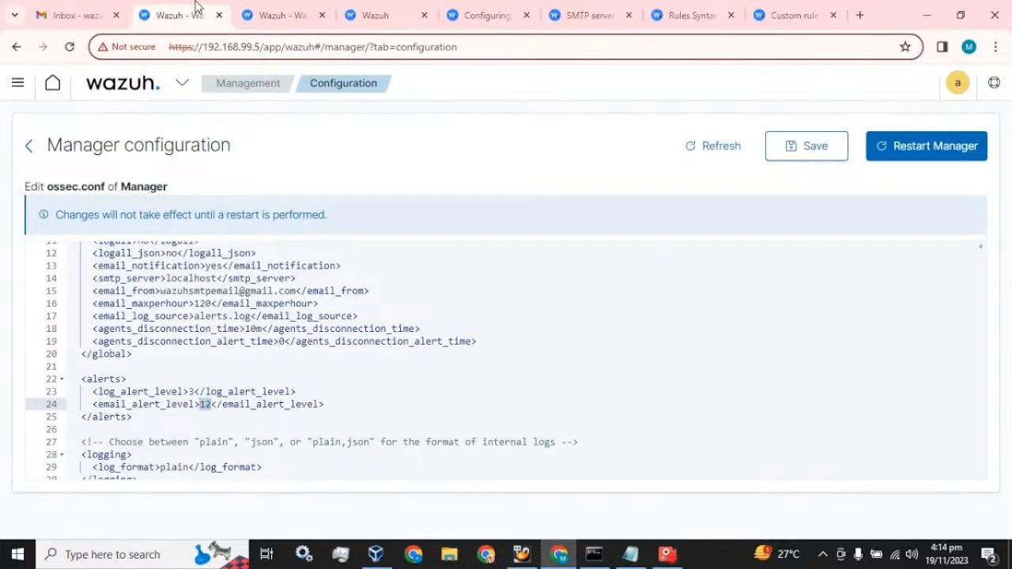
click(133, 417)
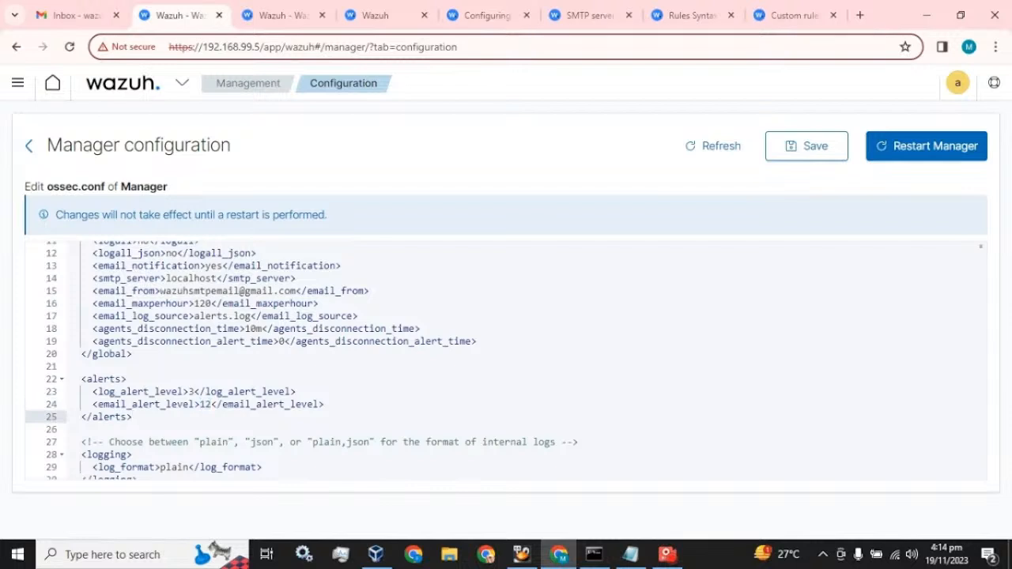
key(Return)
key(Return)
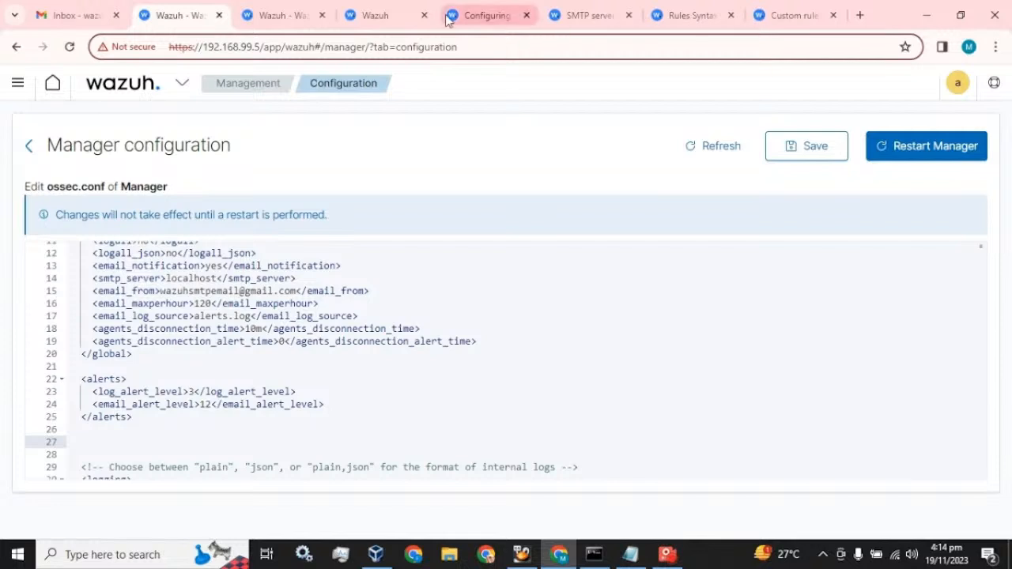
Copy the <email_alerts> example from the docs' Email based on rules ID section
click(399, 10)
click(472, 11)
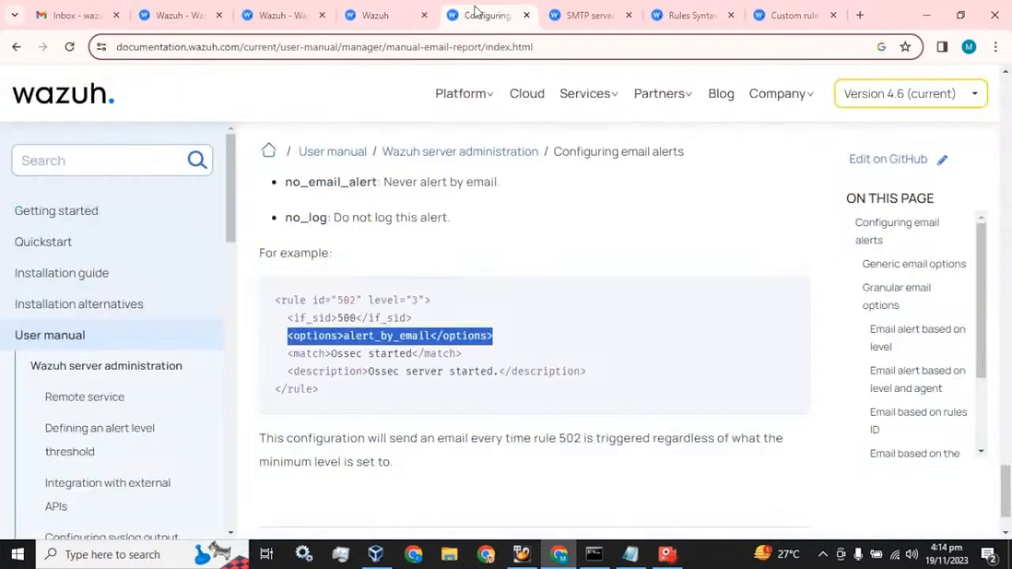
click(587, 13)
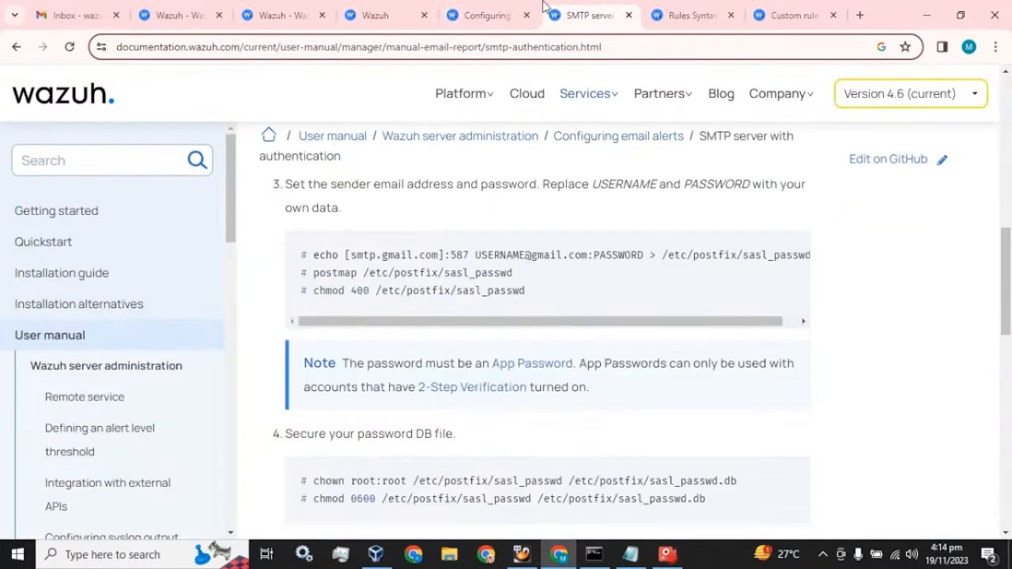
click(489, 14)
scroll(372, 356, up, 8)
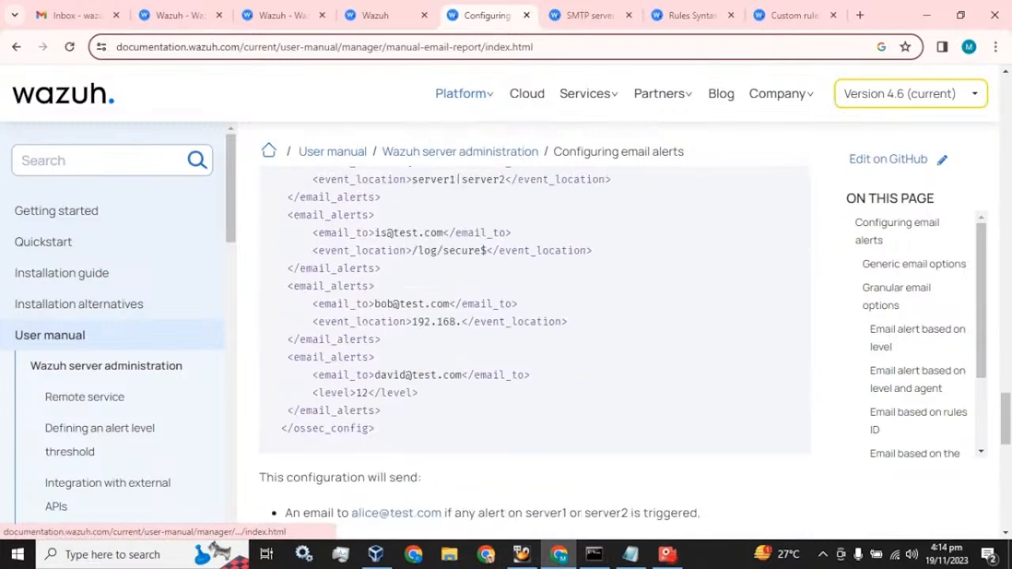
scroll(372, 358, down, 5)
scroll(372, 358, down, 2)
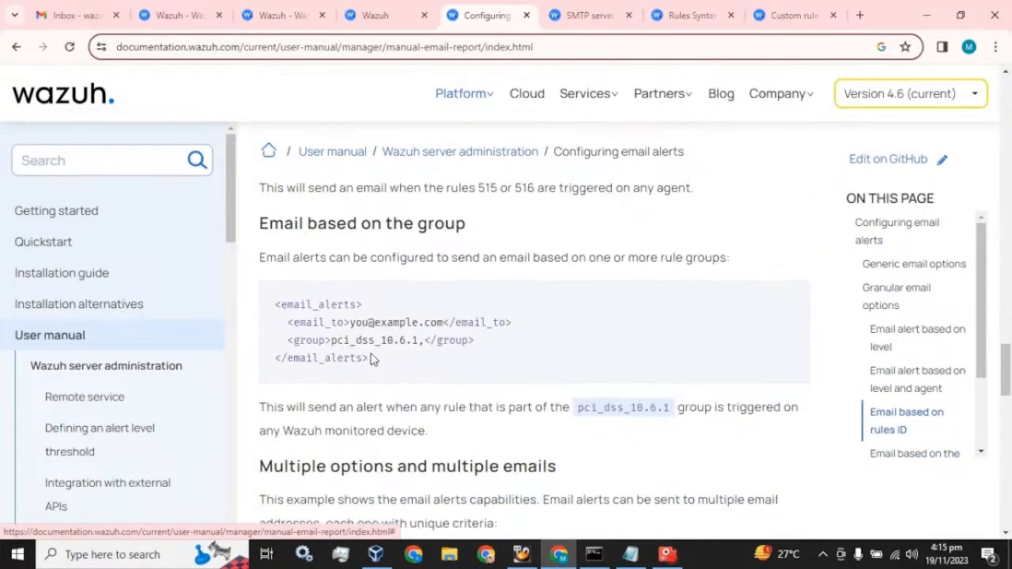
scroll(372, 359, up, 3)
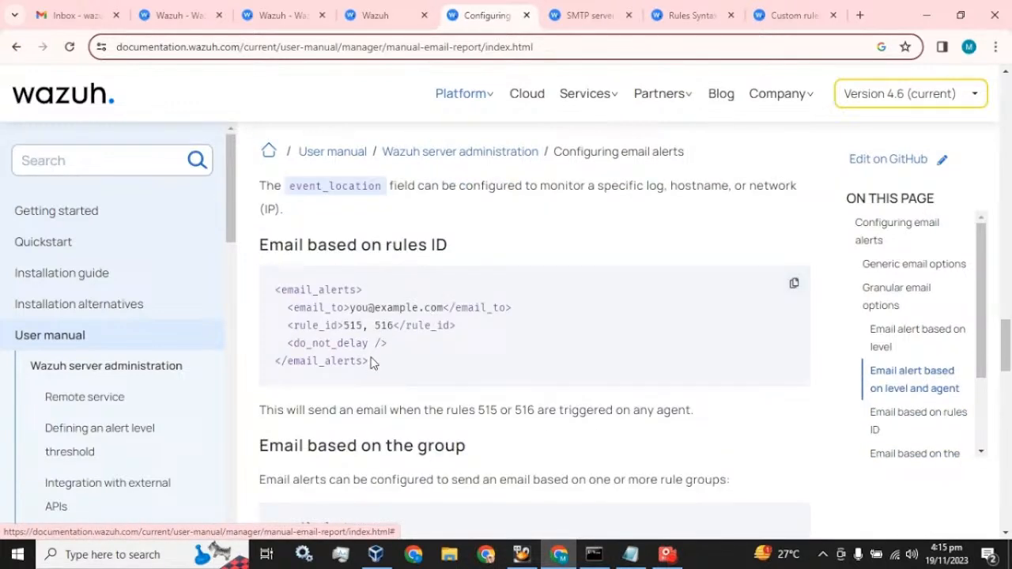
drag(370, 361, 275, 291)
key(ctrl+c)
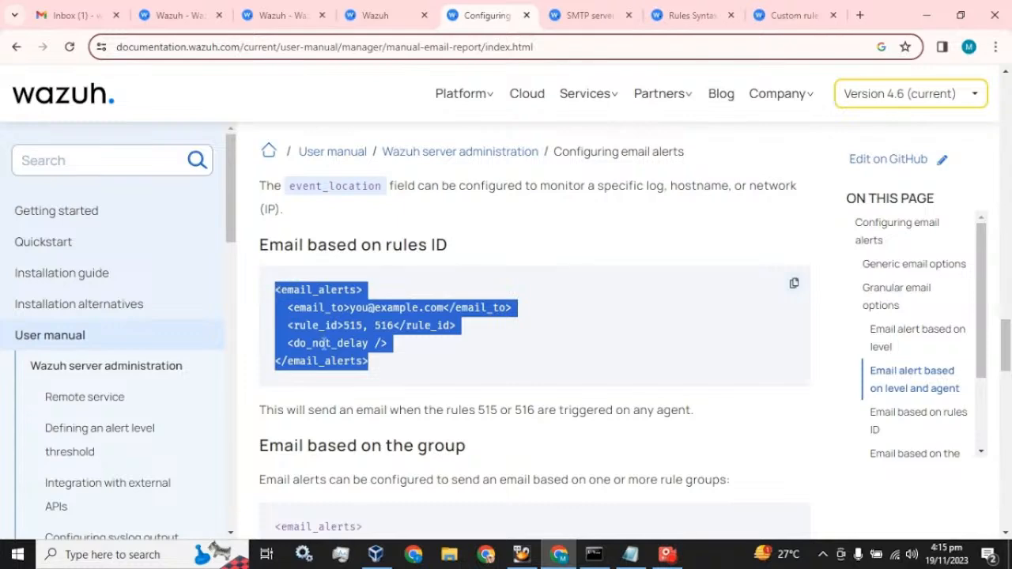
click(224, 14)
click(266, 10)
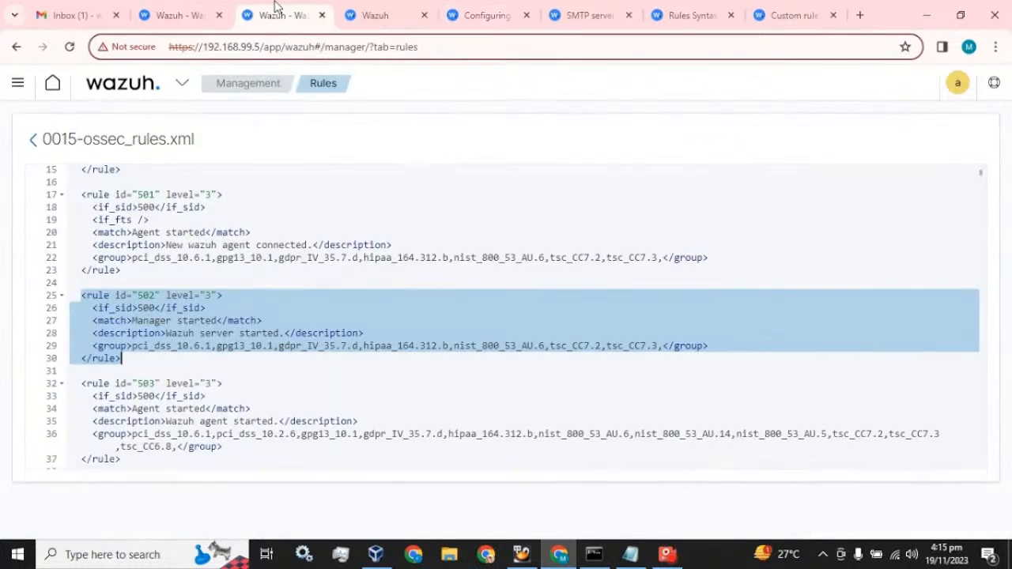
click(190, 14)
Paste the email_alerts block into ossec.conf and set email_to to the email_from Gmail address
key(ctrl+v)
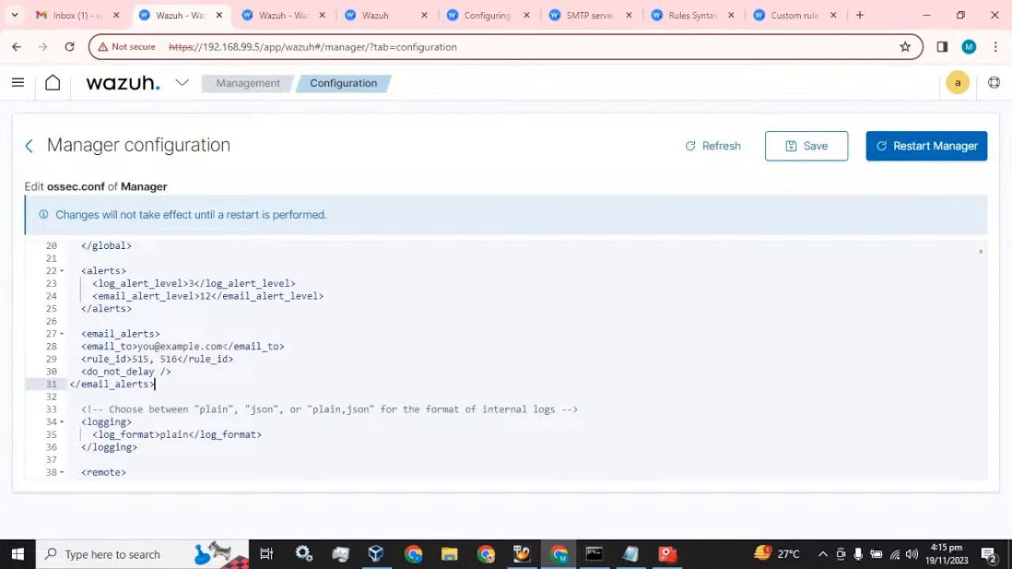
scroll(506, 360, up, 3)
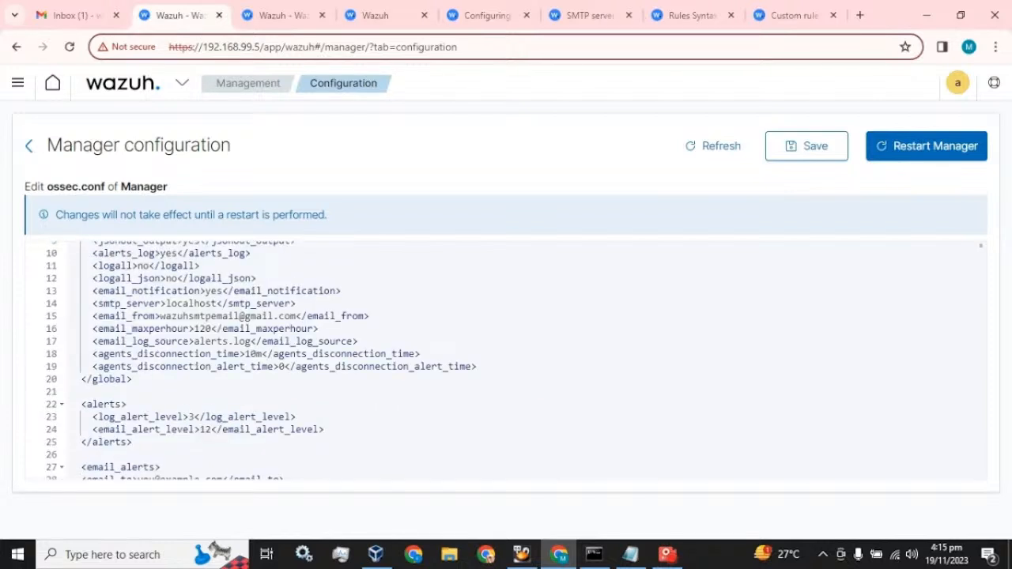
drag(295, 316, 161, 318)
key(ctrl+c)
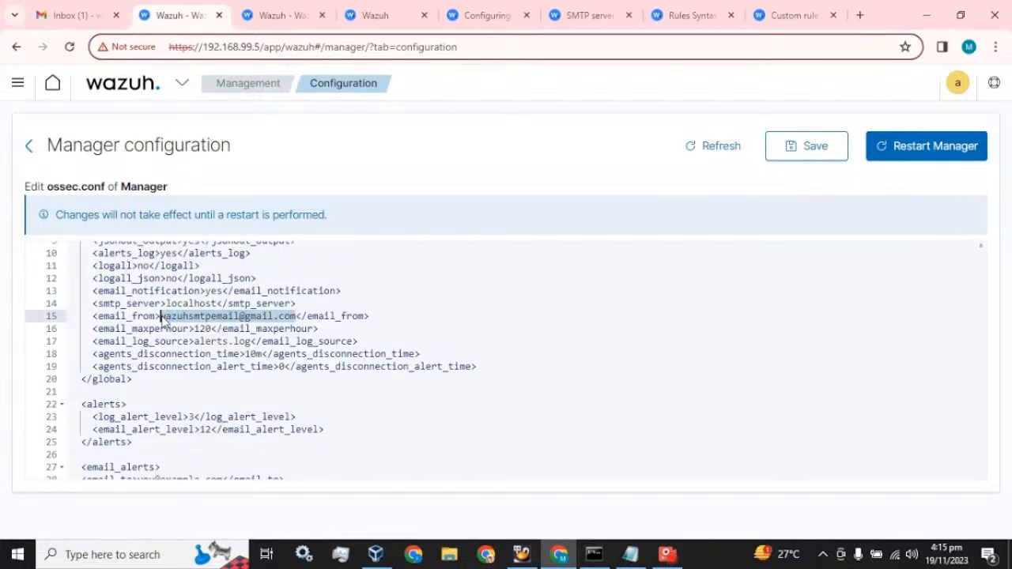
scroll(506, 360, down, 5)
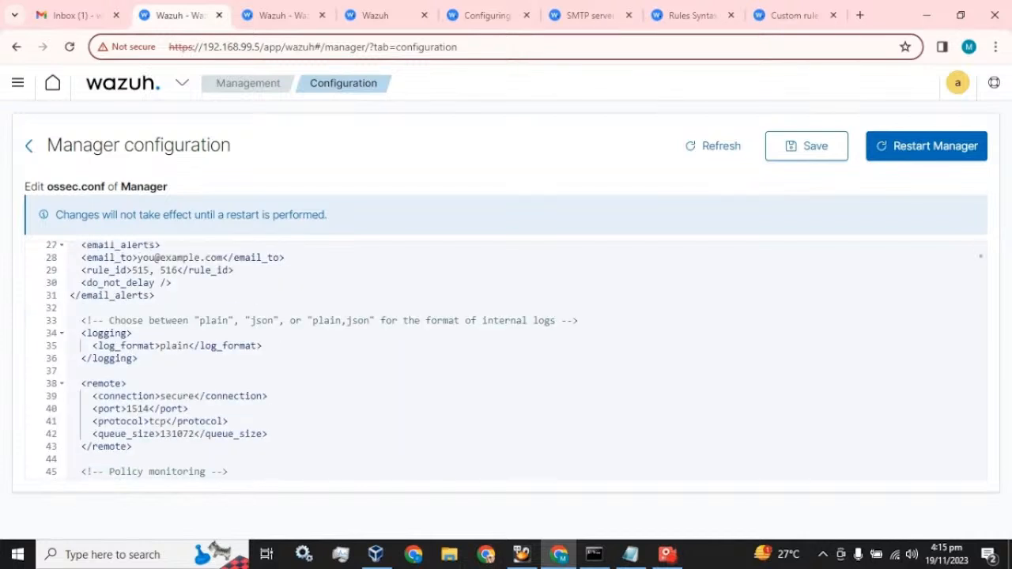
scroll(507, 359, up, 1)
drag(220, 302, 138, 315)
key(ctrl+v)
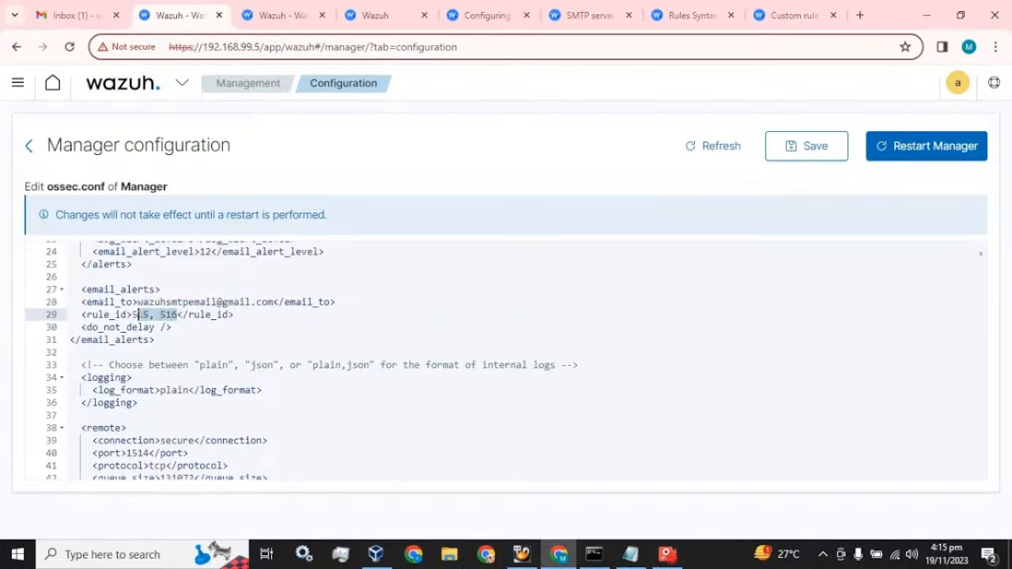
Change rule_id from 515, 516 to 502 and fix the block's indentation
key(BackSpace)
text(02)
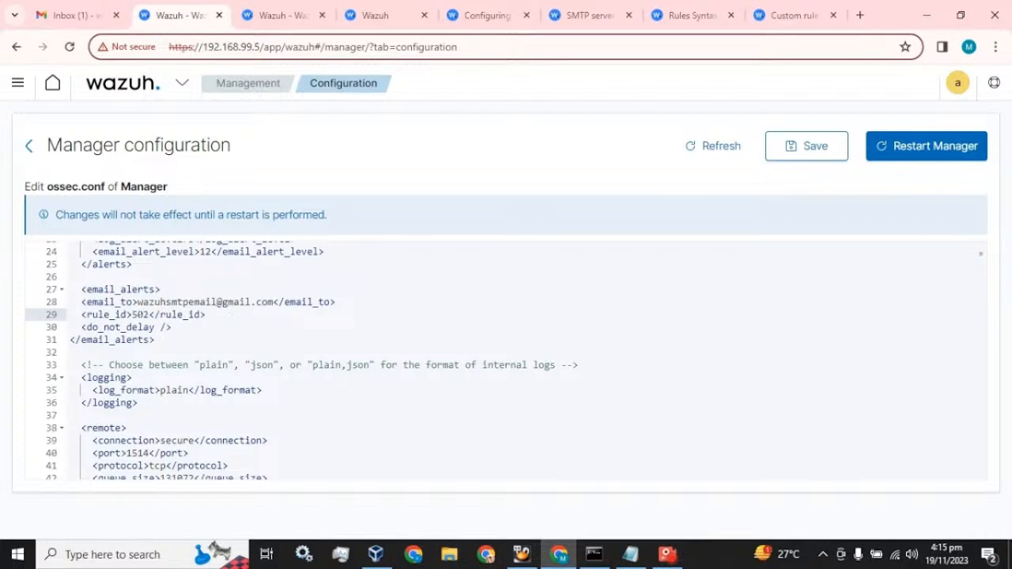
key(End)
click(82, 303)
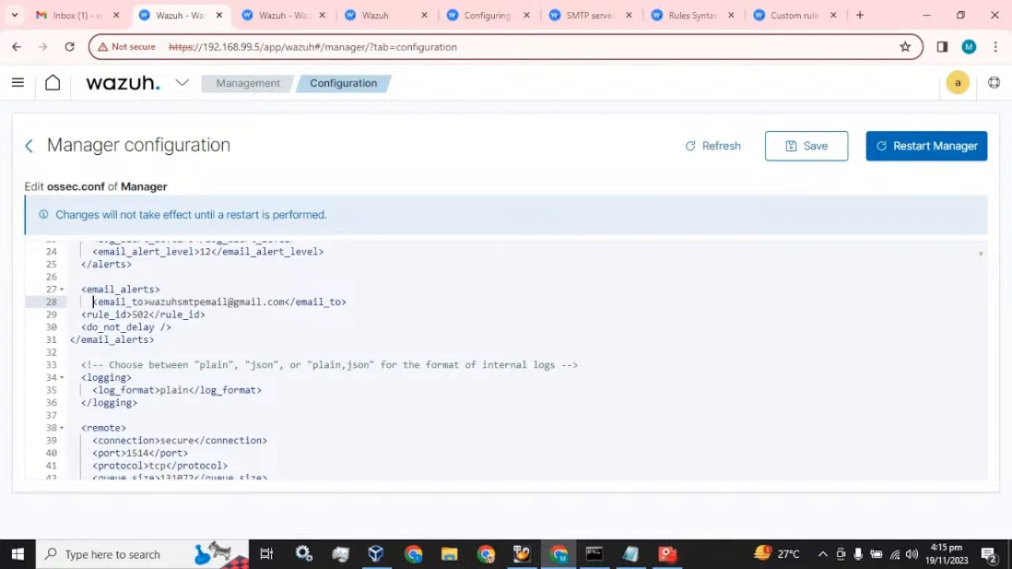
click(81, 315)
click(81, 327)
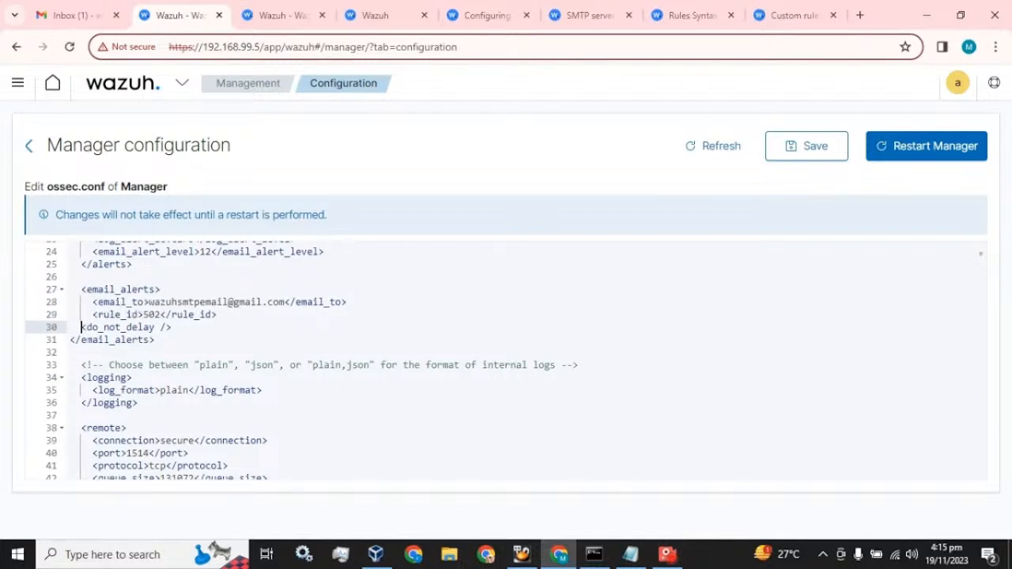
click(70, 340)
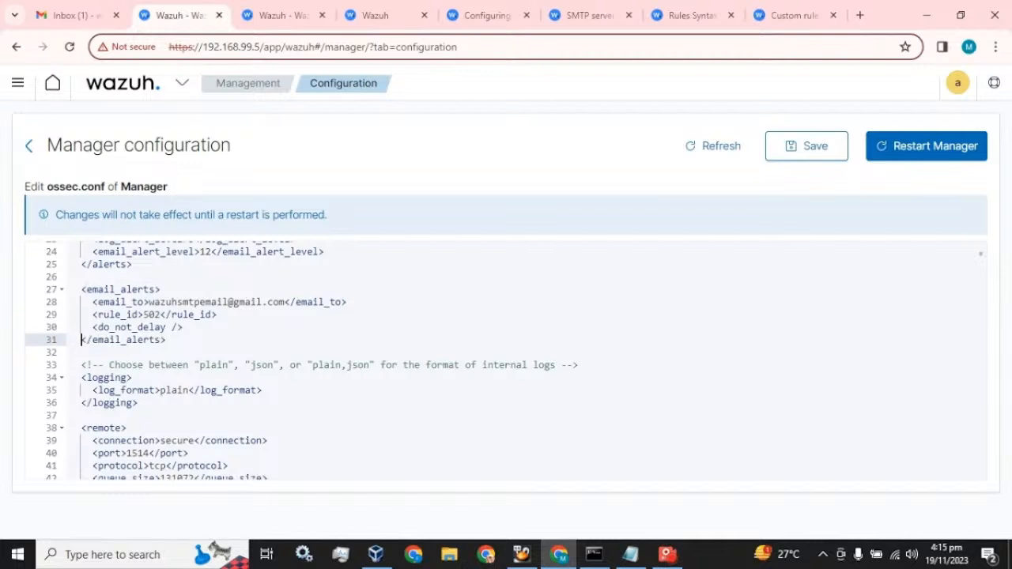
scroll(506, 360, up, 1)
scroll(506, 360, up, 3)
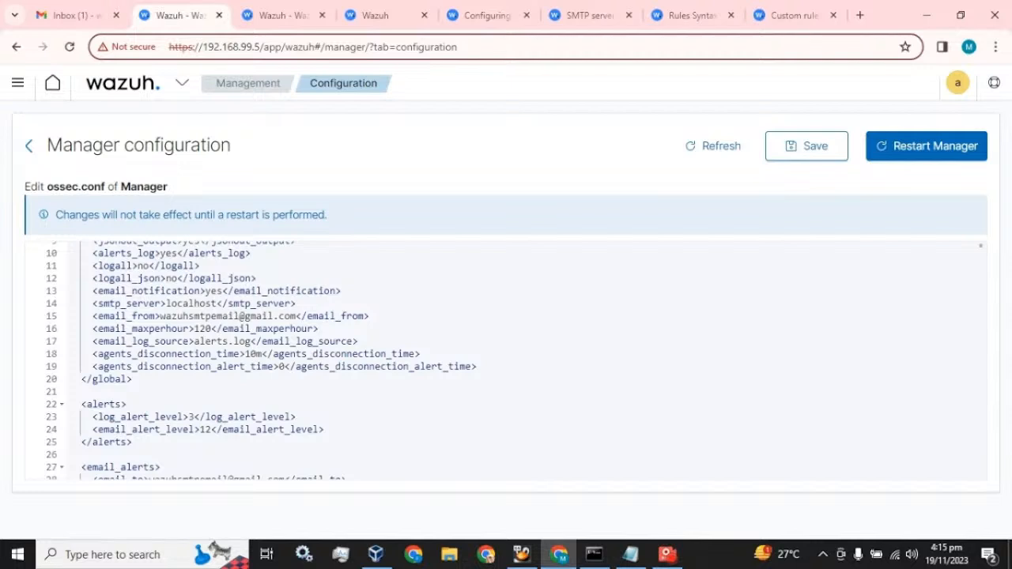
scroll(506, 359, down, 4)
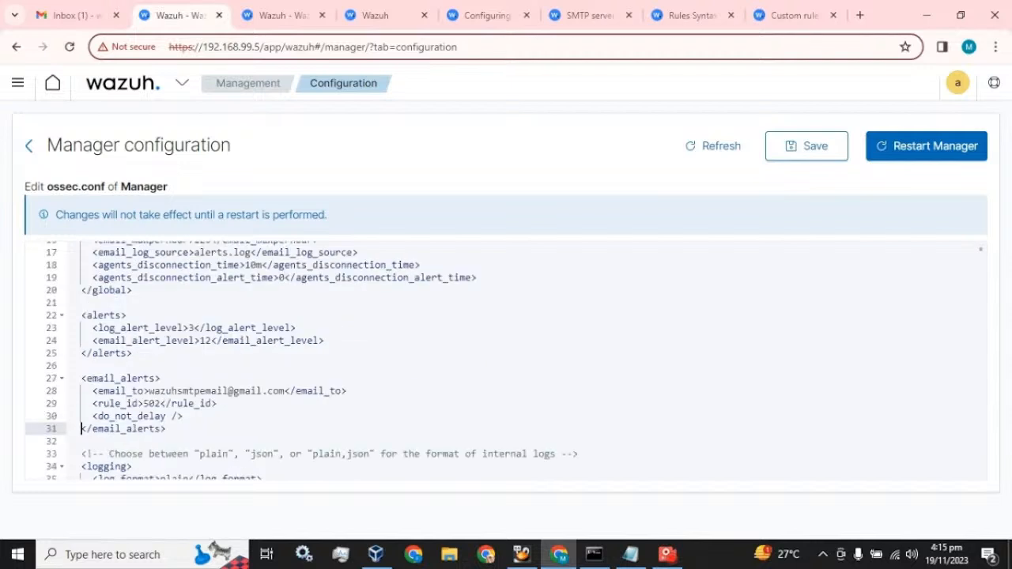
Save ossec.conf, restart the manager with confirmation, and check Gmail
click(806, 140)
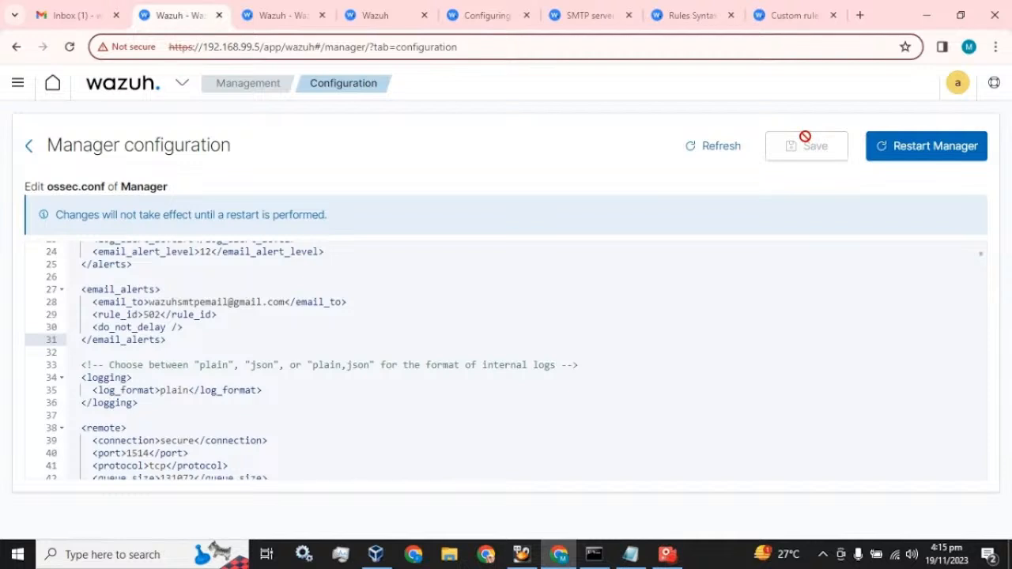
click(917, 154)
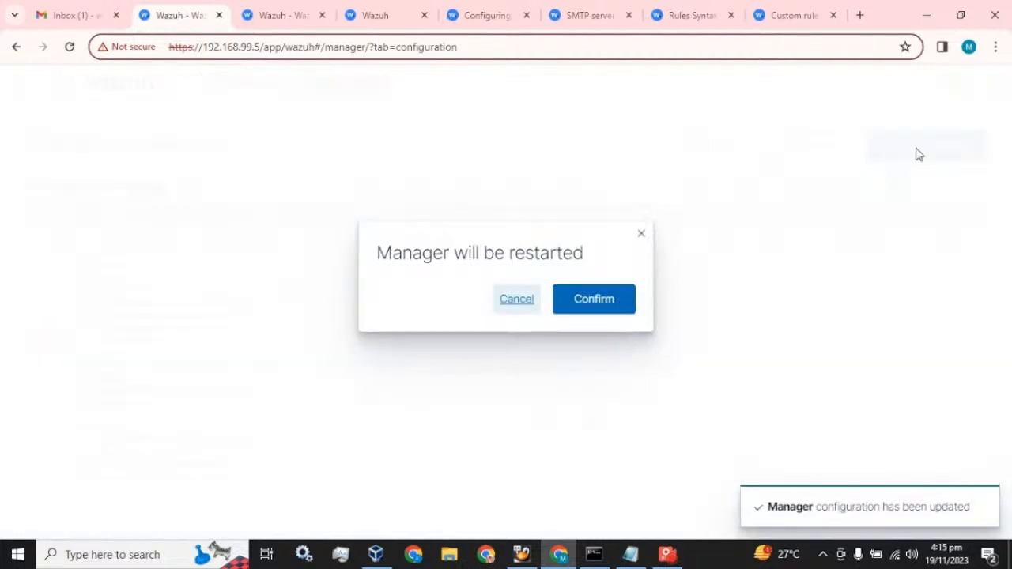
click(597, 301)
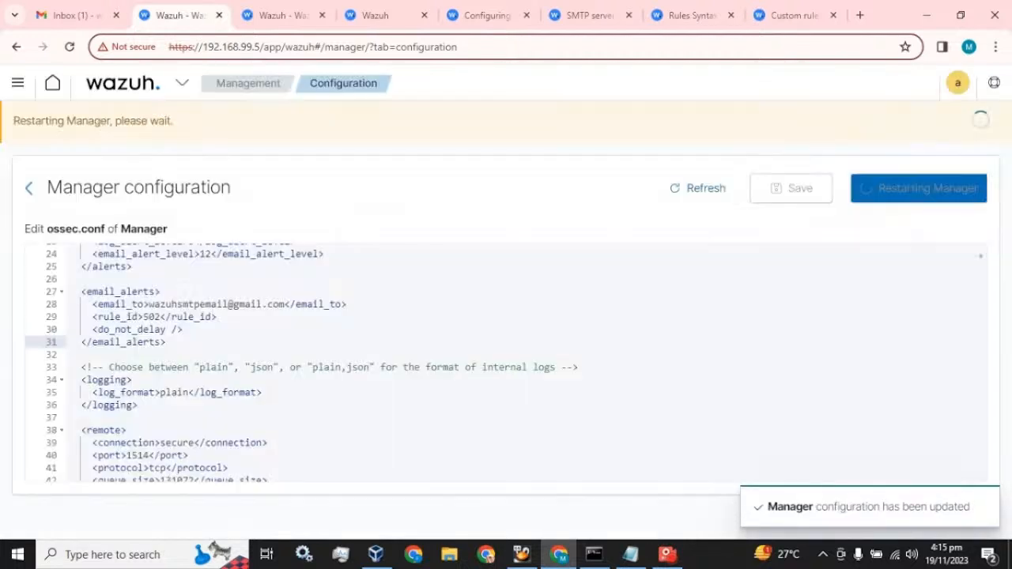
click(90, 7)
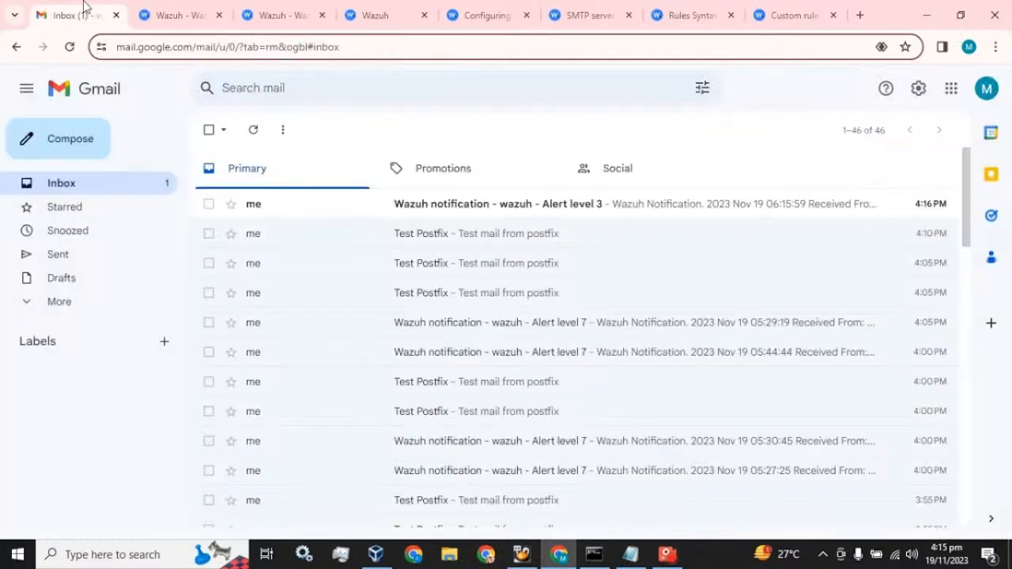
Read the newest Wazuh alert email, the rule 591 log rotation, then return to the manager configuration
click(335, 209)
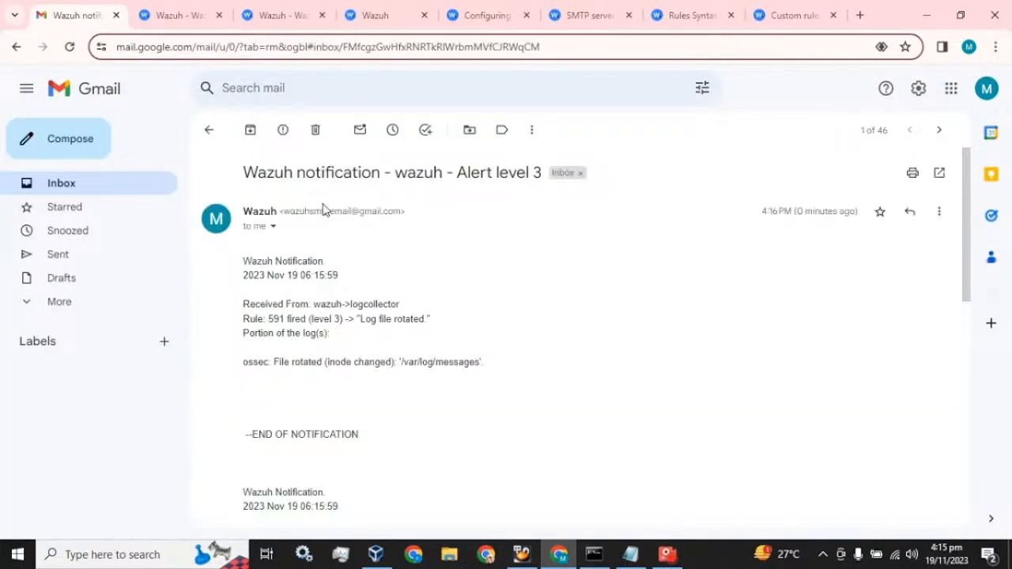
click(99, 194)
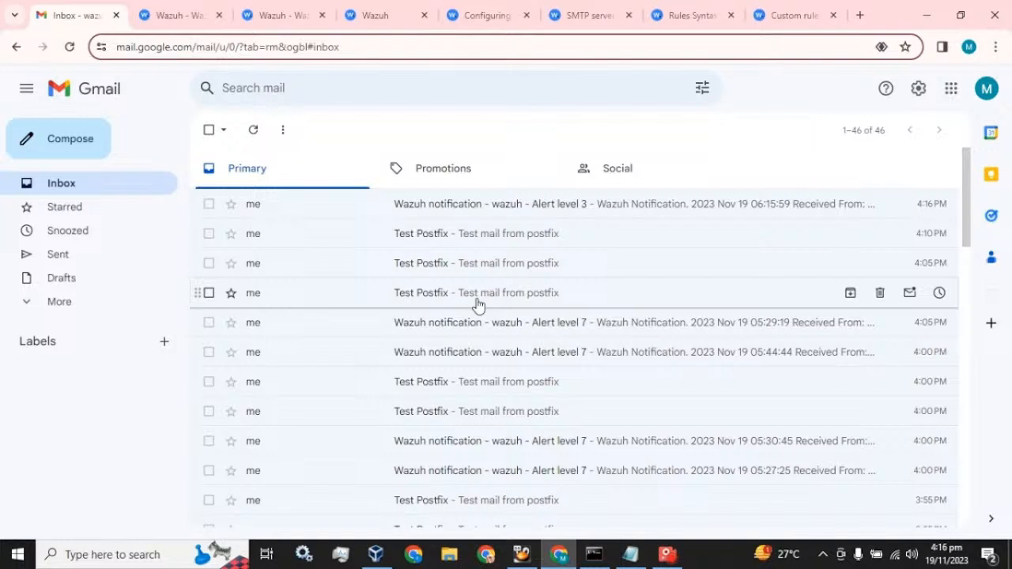
click(203, 12)
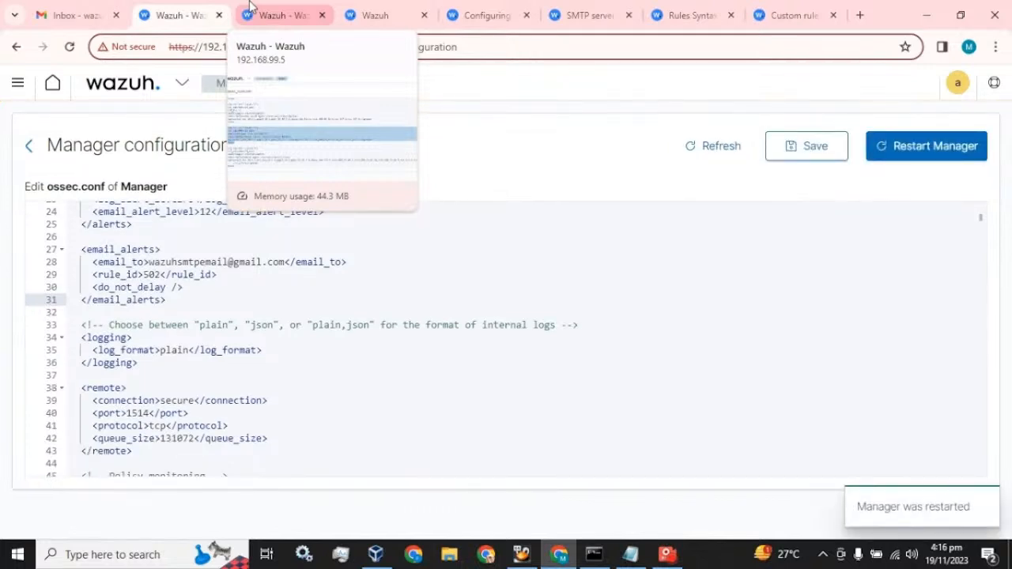
Open the new rule 502 'Wazuh server started' alert email and highlight its description
click(92, 9)
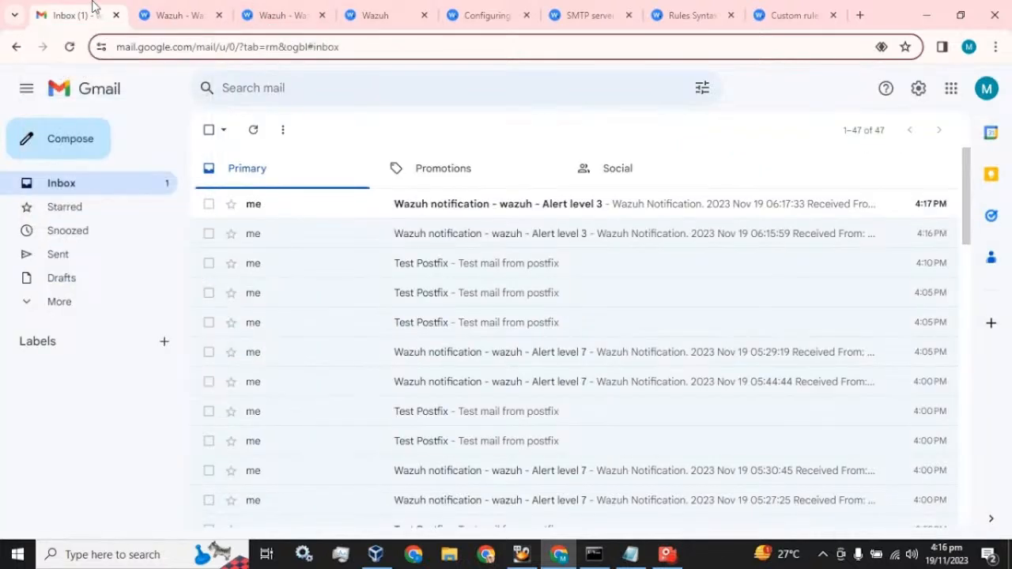
click(316, 215)
click(101, 191)
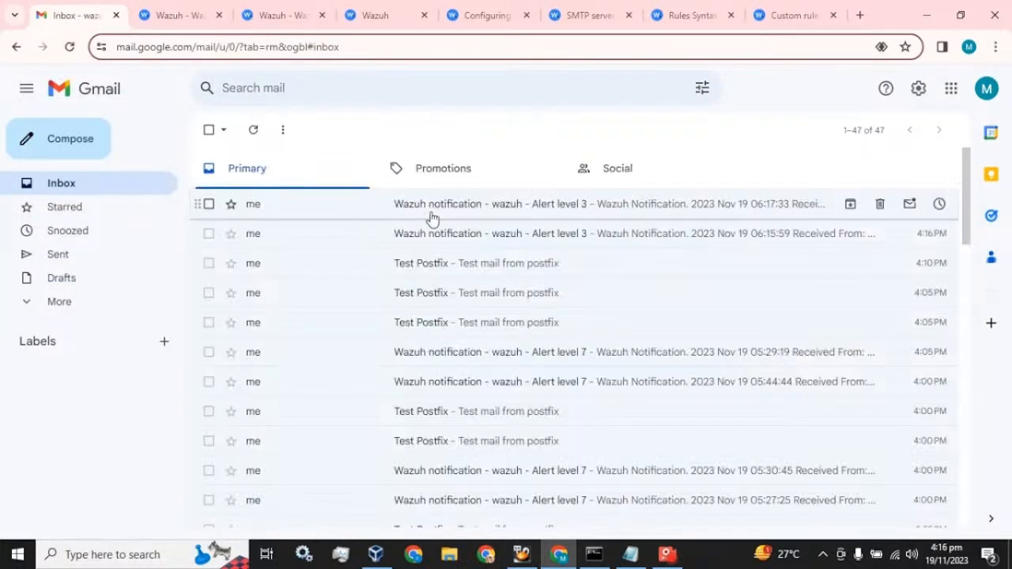
click(582, 215)
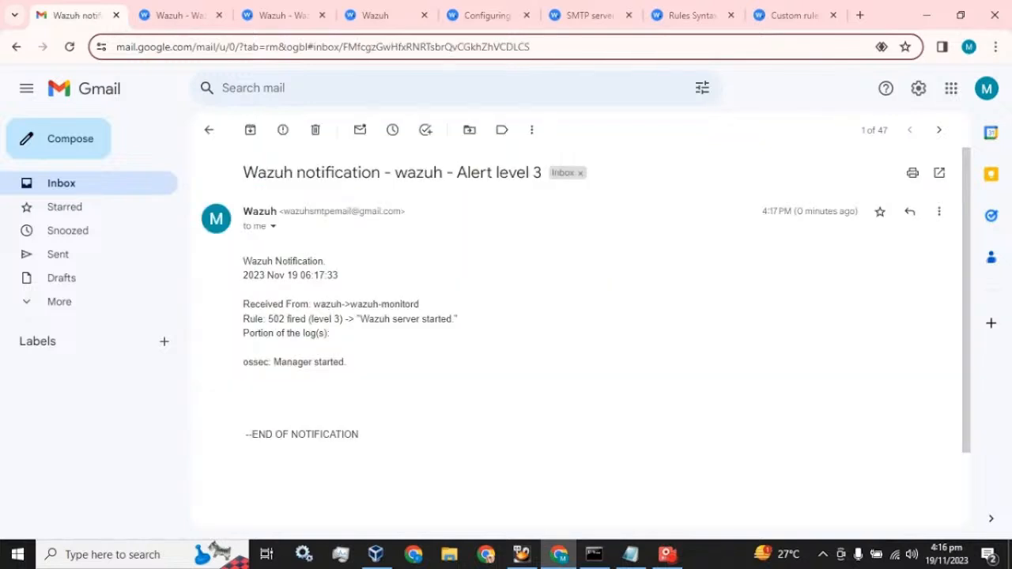
drag(360, 319, 451, 319)
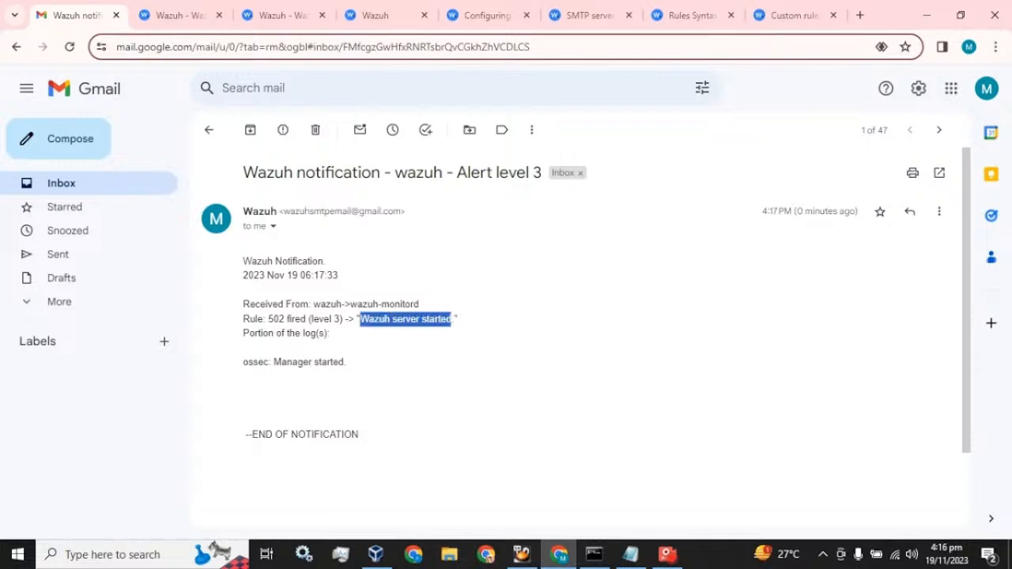
click(101, 194)
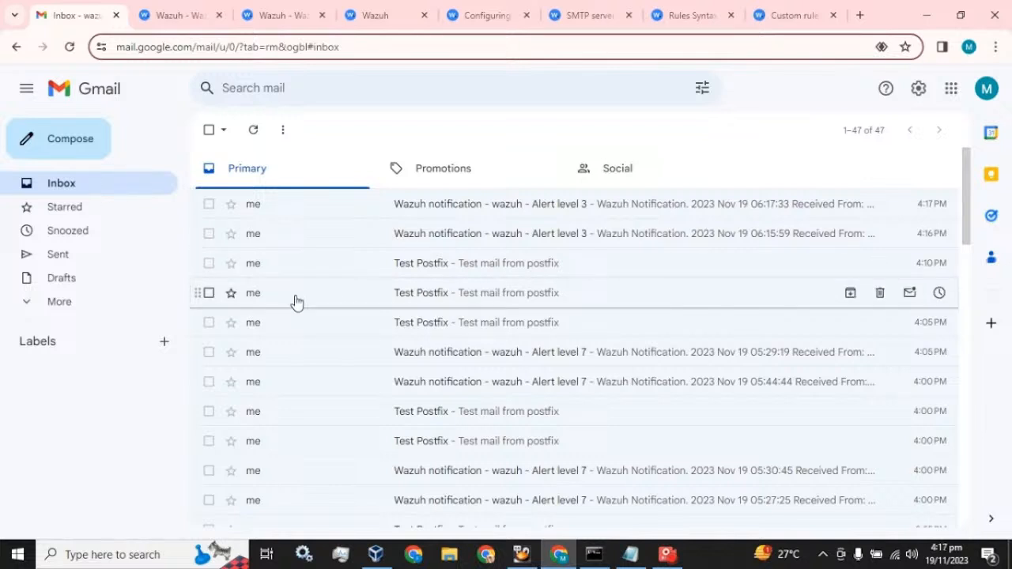
Check the email alert level value 12, then add a trailing comma after 502 in rule_id
click(181, 14)
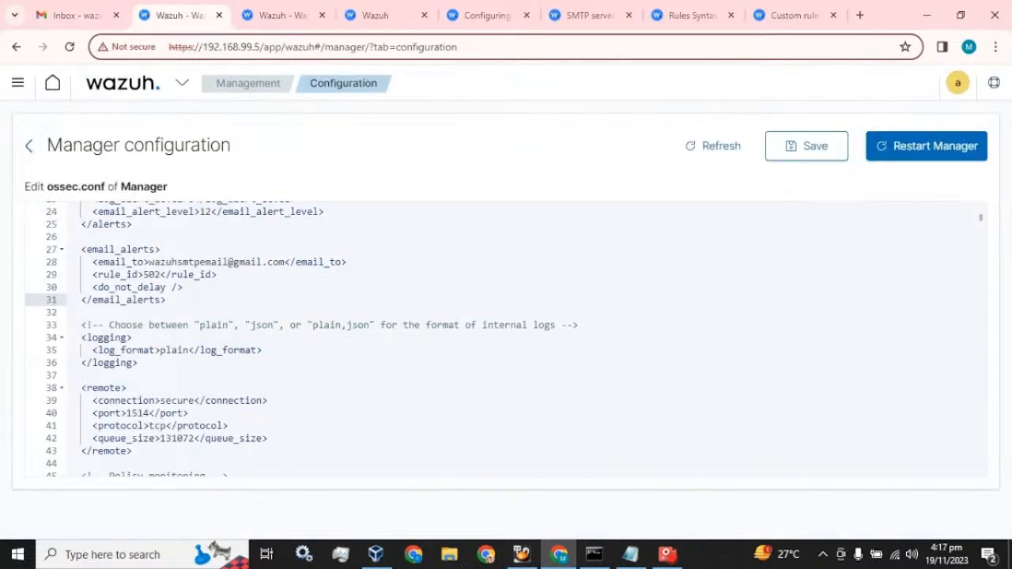
scroll(507, 340, up, 5)
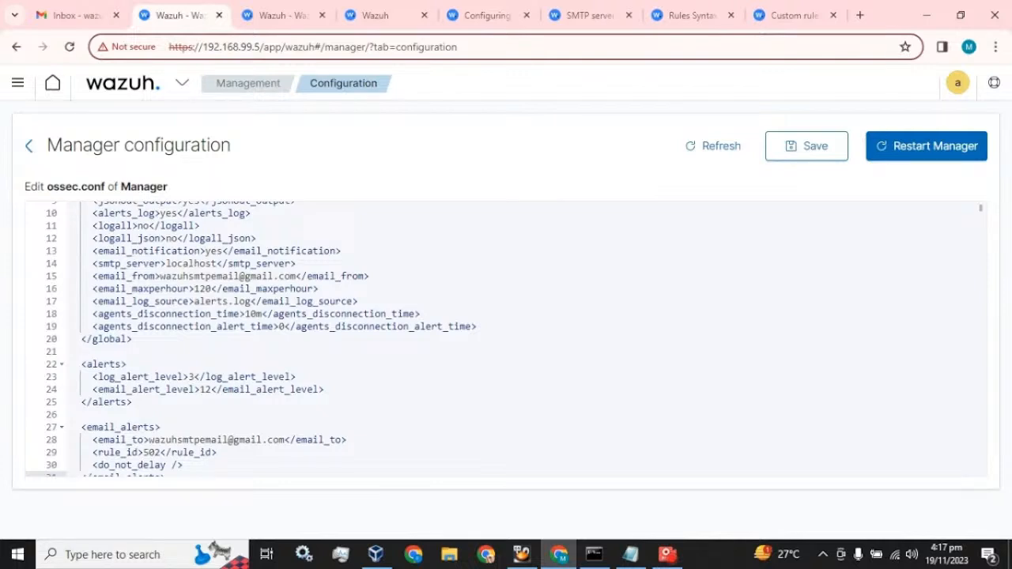
drag(200, 389, 212, 389)
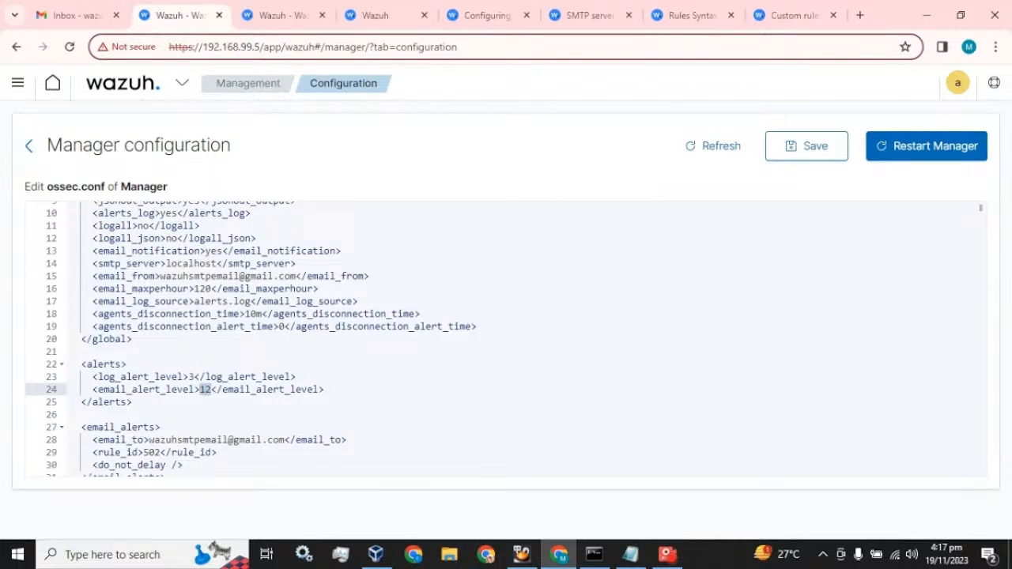
scroll(212, 389, down, 1)
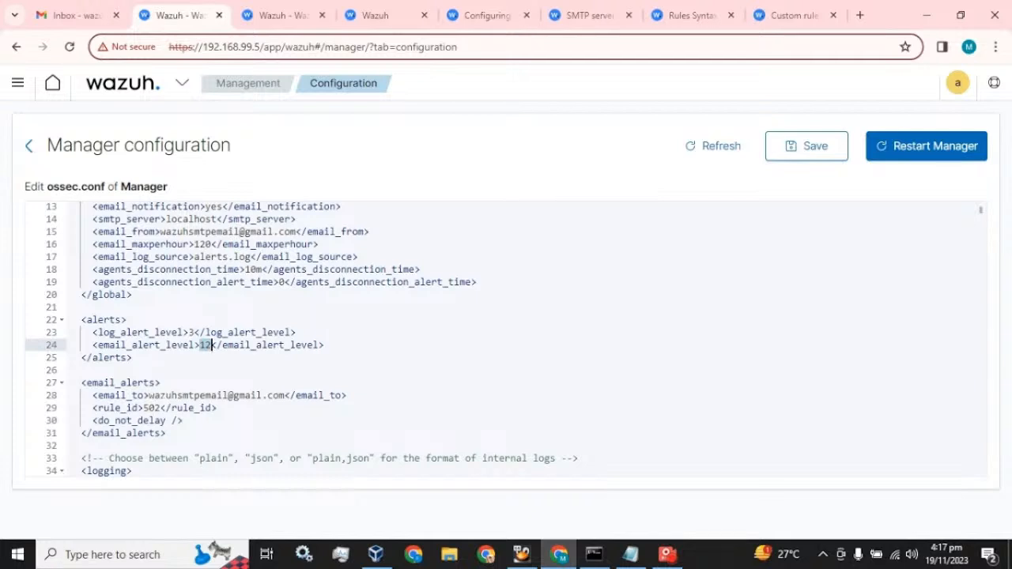
click(161, 408)
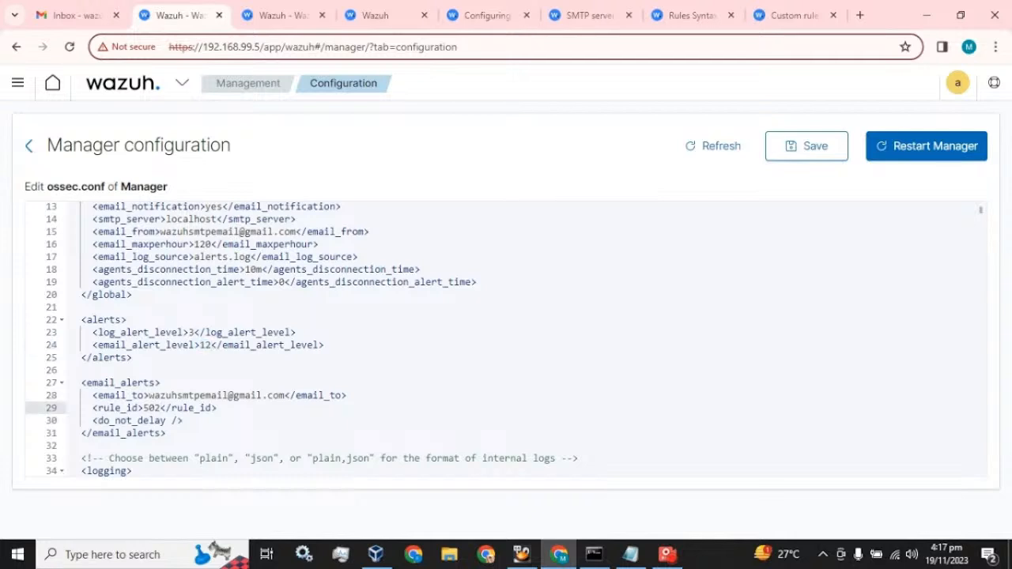
text(,)
Check the Gmail inbox twice for the alert email, ending back in the ossec.conf editor
click(34, 8)
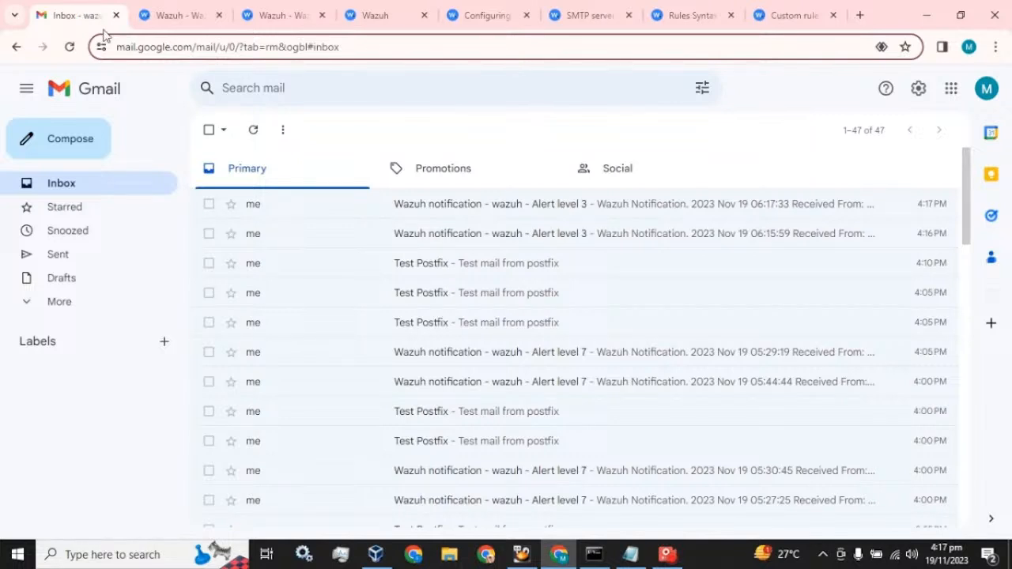
click(141, 16)
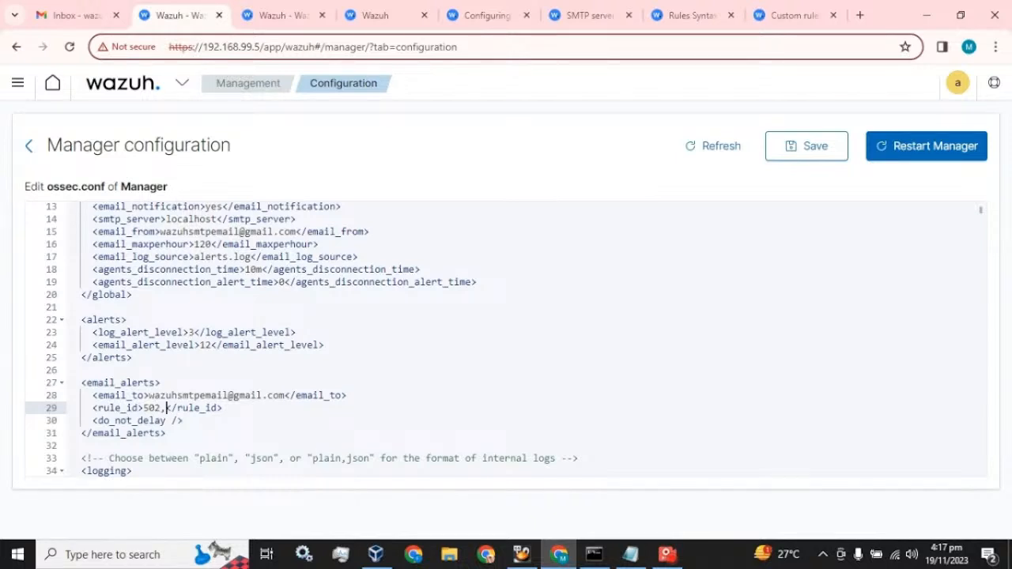
click(85, 5)
click(174, 8)
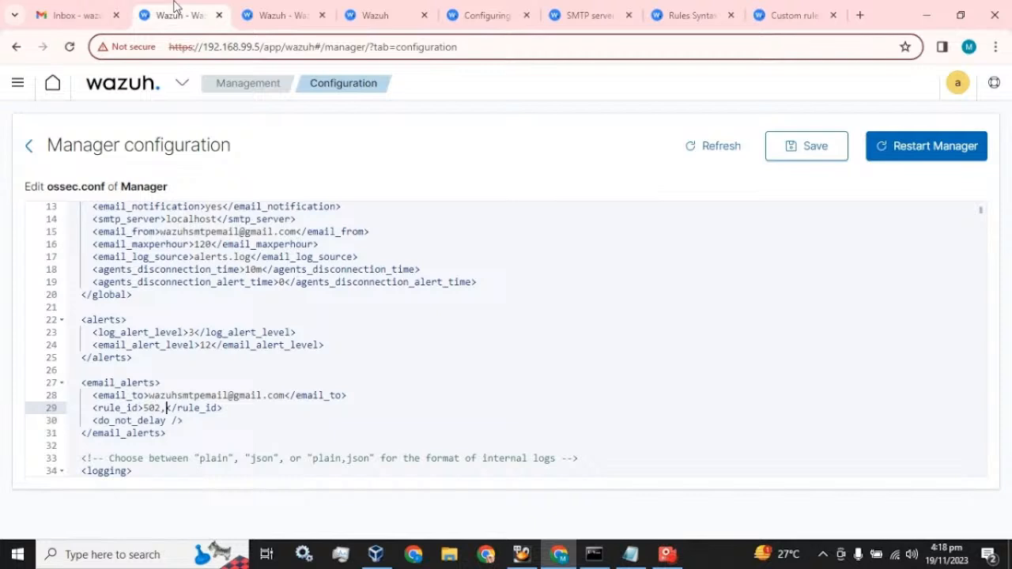
Refresh the Gmail inbox and open the newest Alert level 3 email, selecting rule 502
click(75, 9)
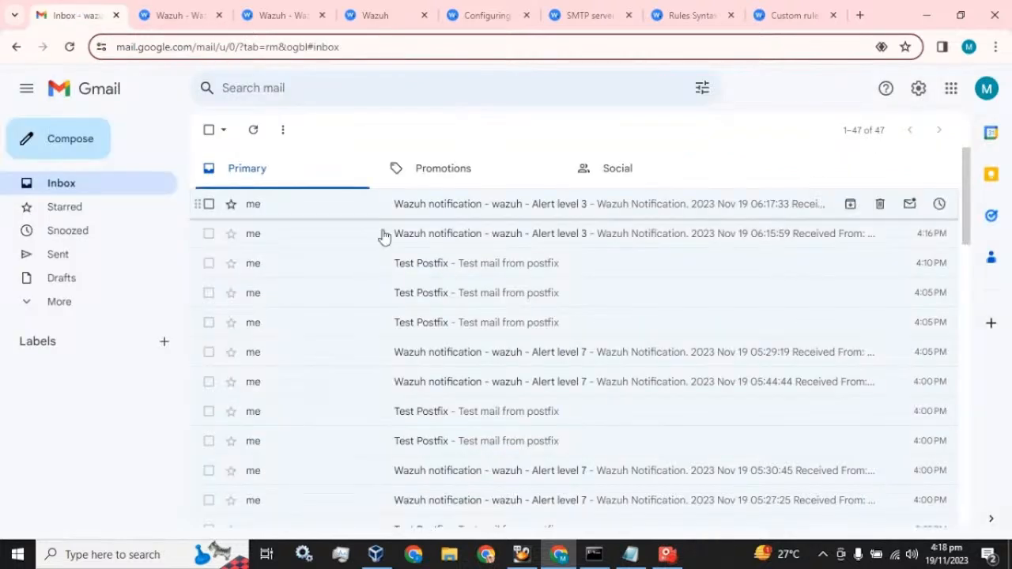
click(254, 130)
click(558, 210)
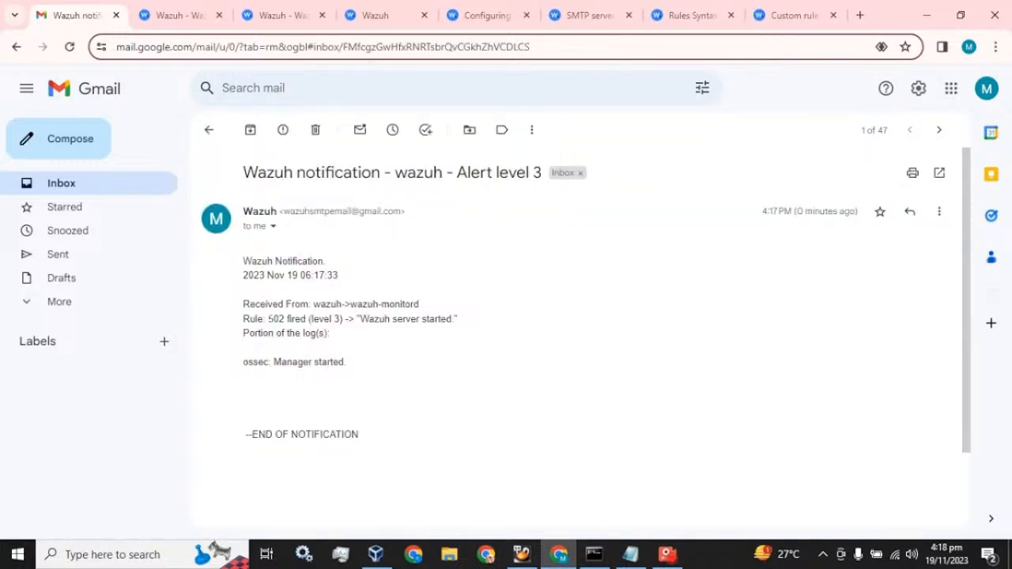
double_click(276, 319)
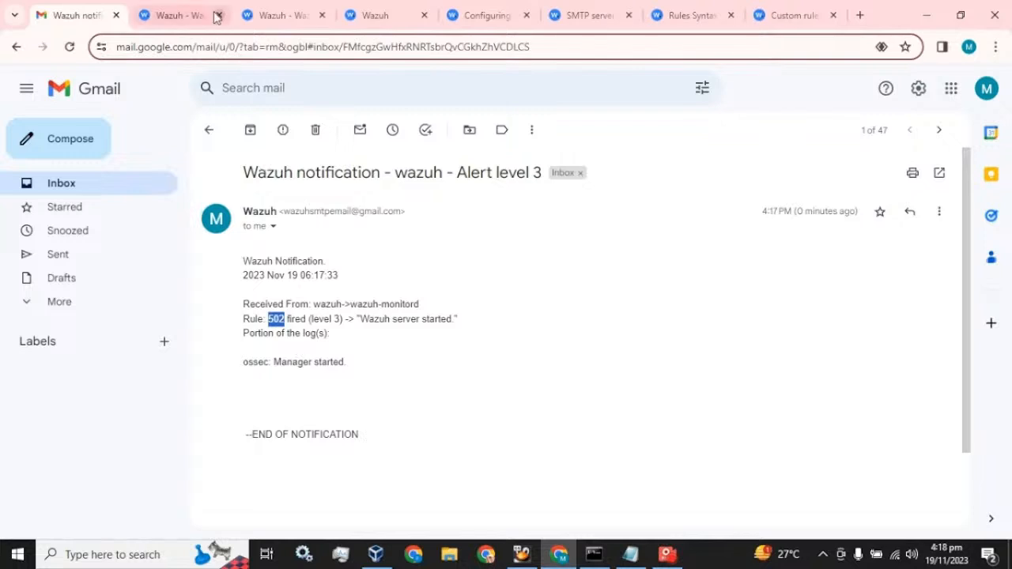
Remove the trailing comma after 502 in ossec.conf's rule_id, then return to the Gmail inbox
click(178, 15)
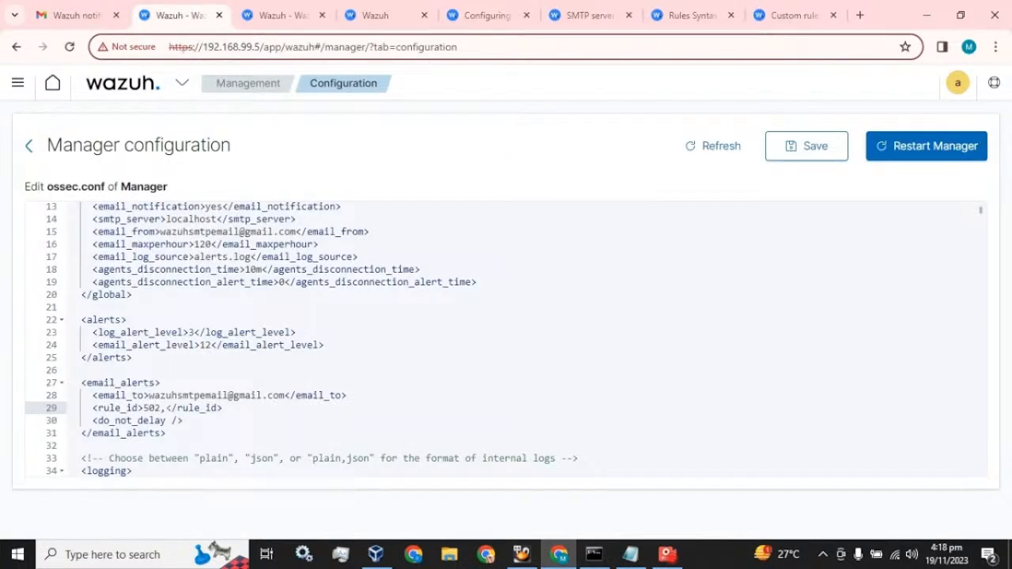
key(BackSpace)
scroll(57, 321, down, 2)
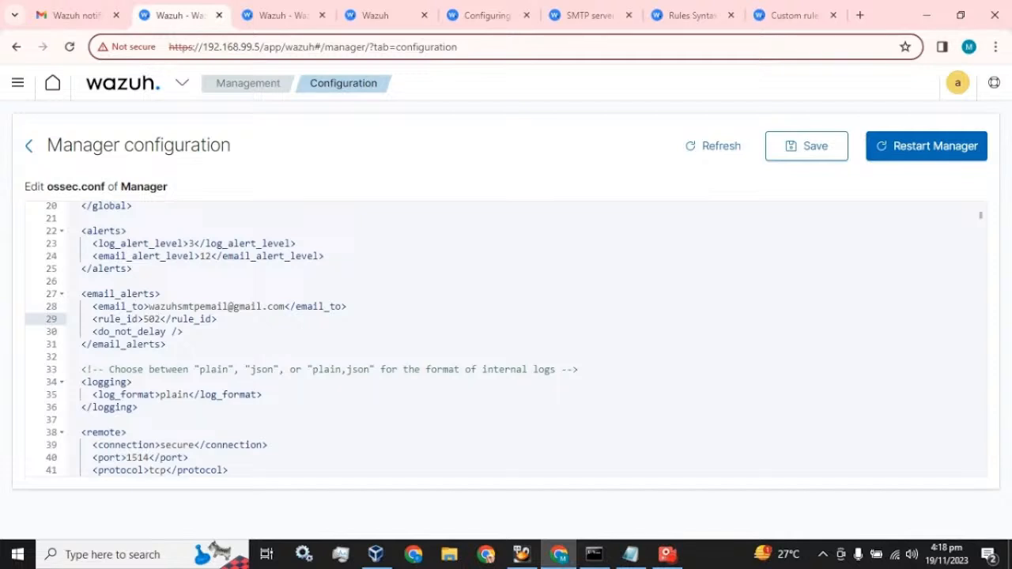
click(89, 11)
click(113, 195)
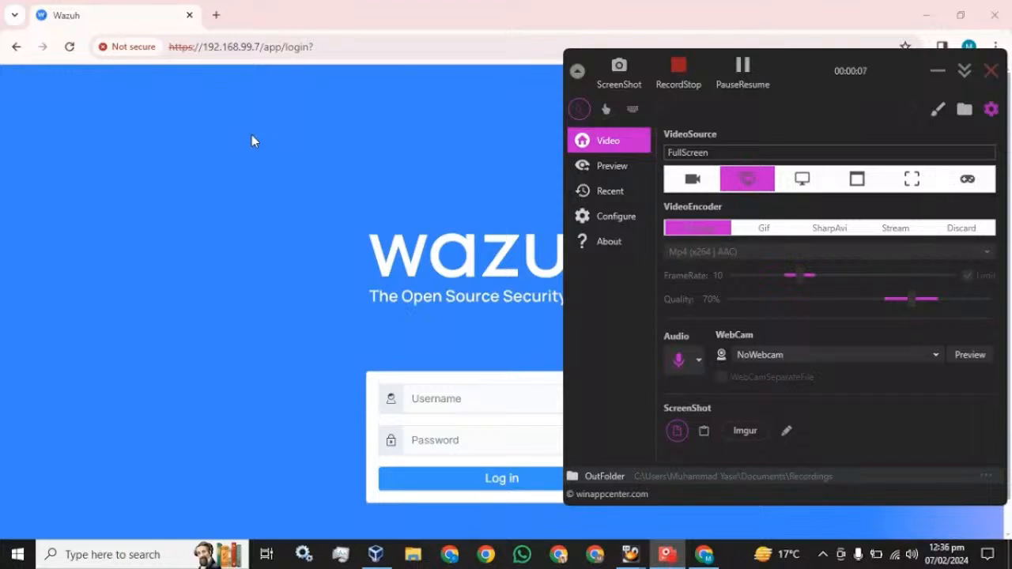
Sign in to the Wazuh dashboard with username admin and the account password
click(251, 140)
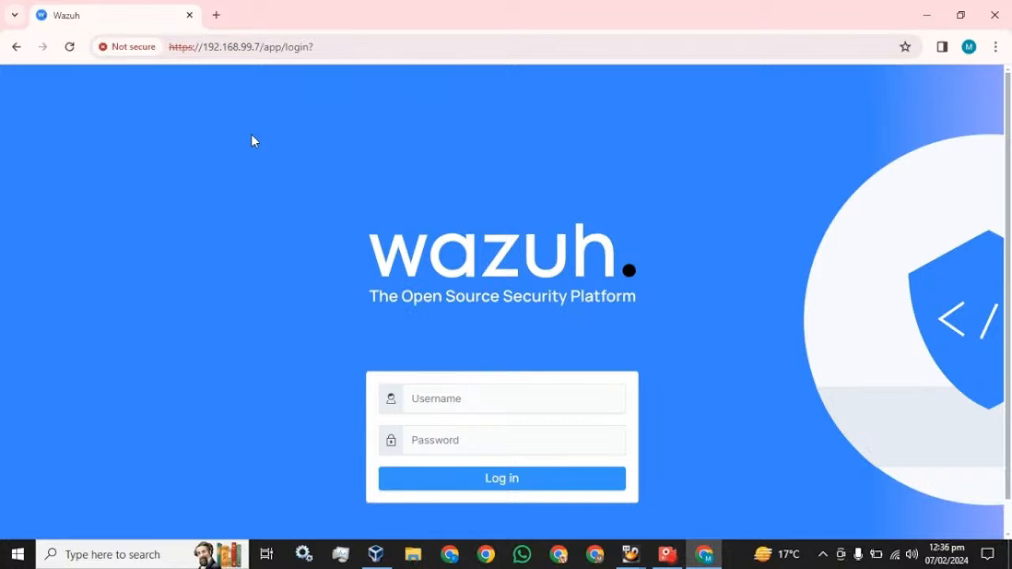
click(413, 400)
text(Adj)
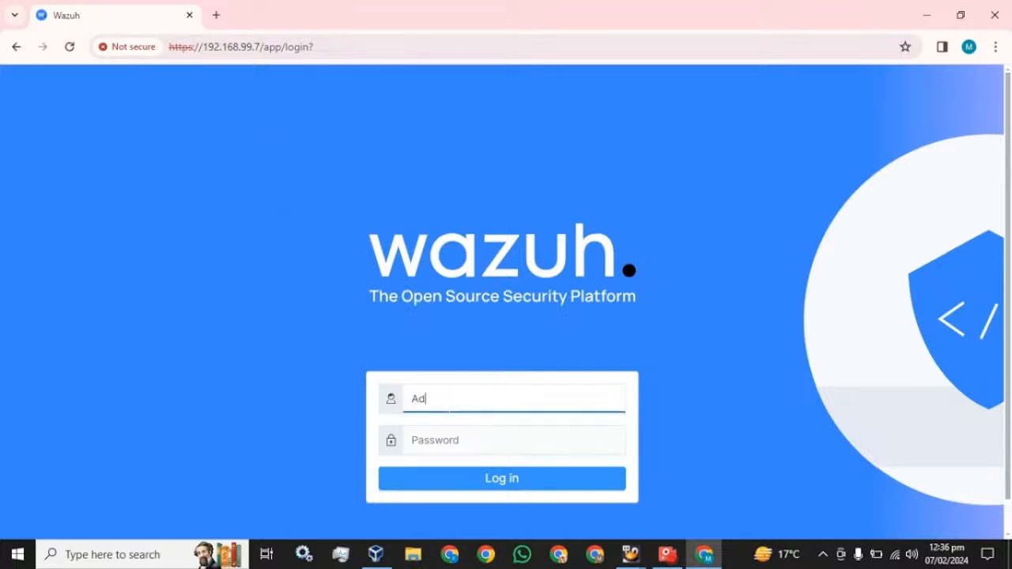
key(BackSpace)
key(BackSpace)
key(BackSpace)
text(admin)
key(Tab)
text(admin)
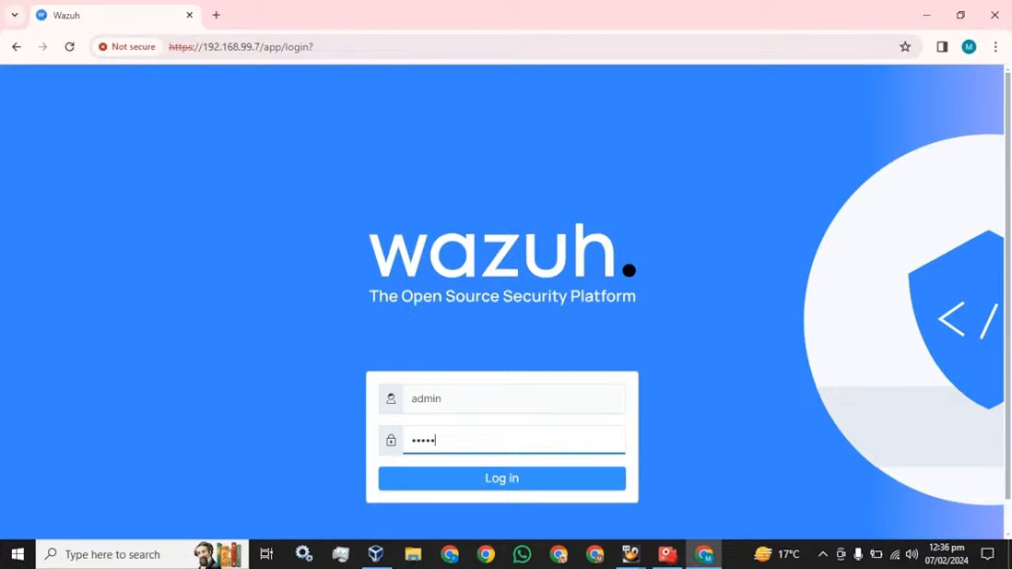
key(Return)
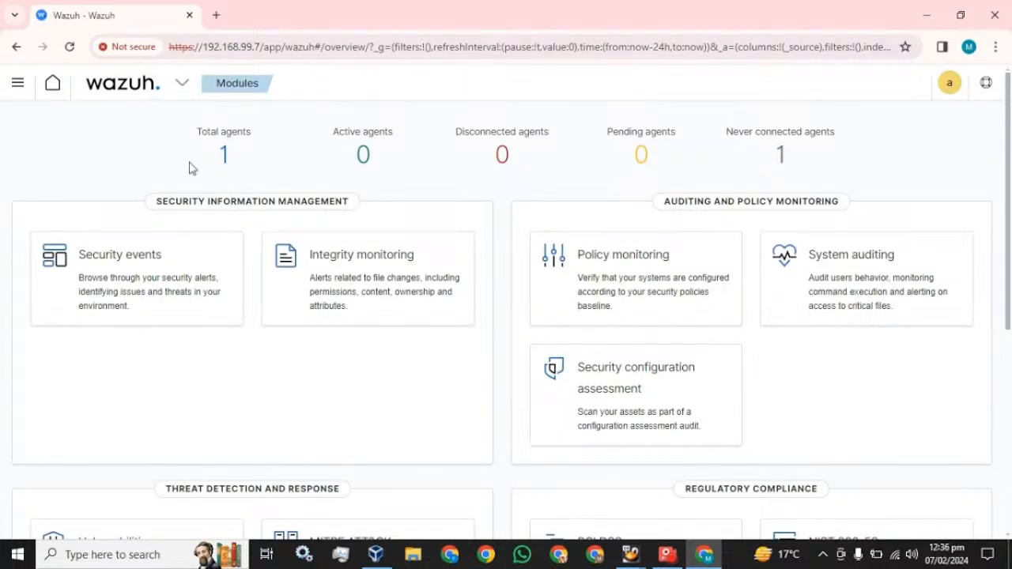
Go to the Agents page from the Wazuh menu and start Deploy new agent
click(182, 88)
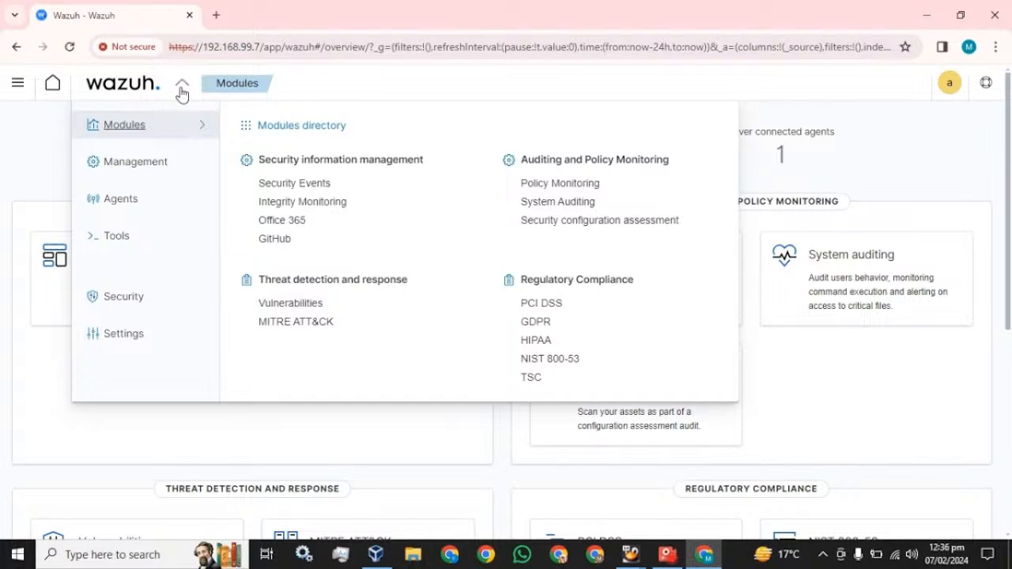
click(118, 204)
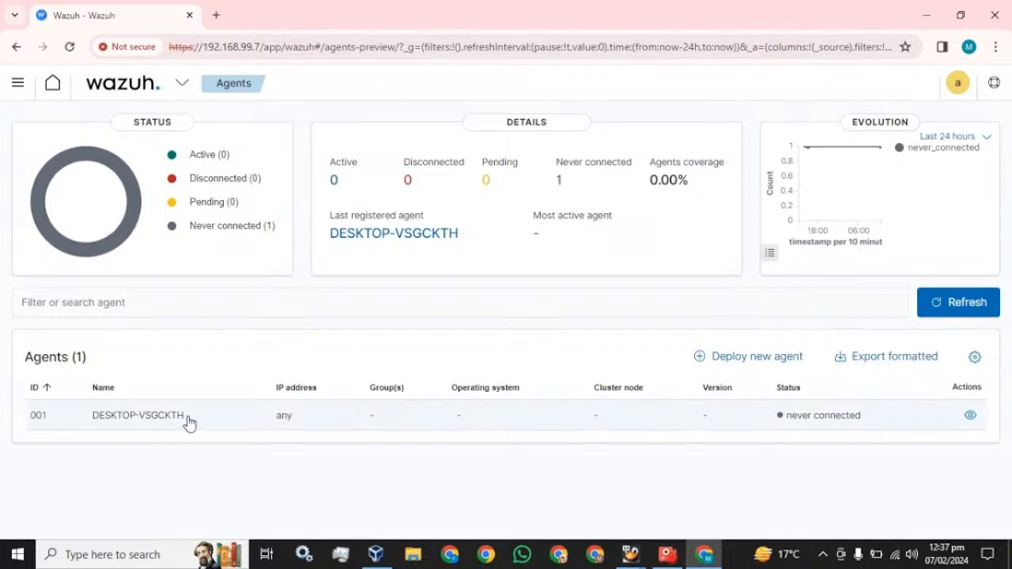
click(731, 360)
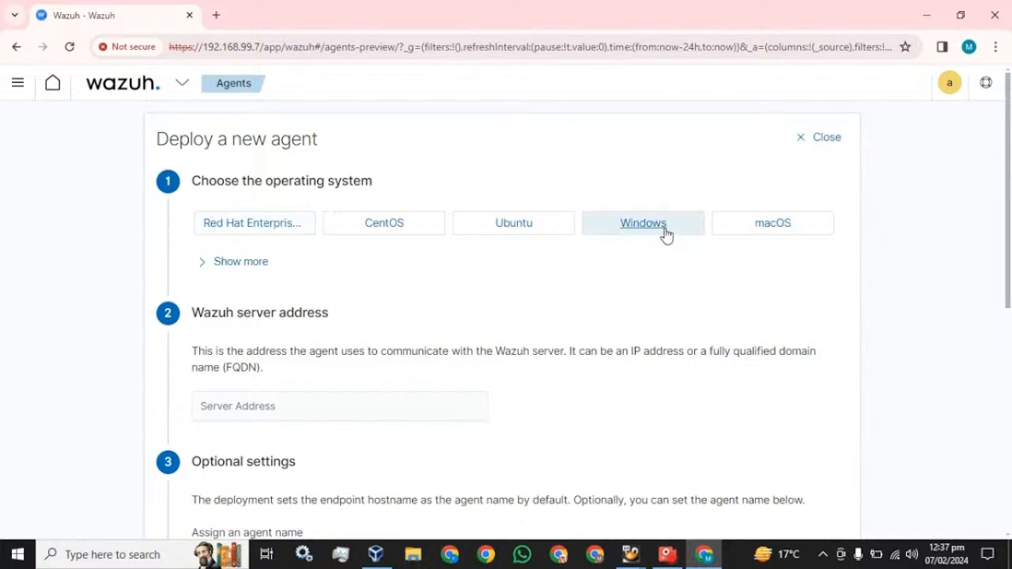
Choose Windows as the agent OS and enter 192.168.99.5 as the server address
click(663, 232)
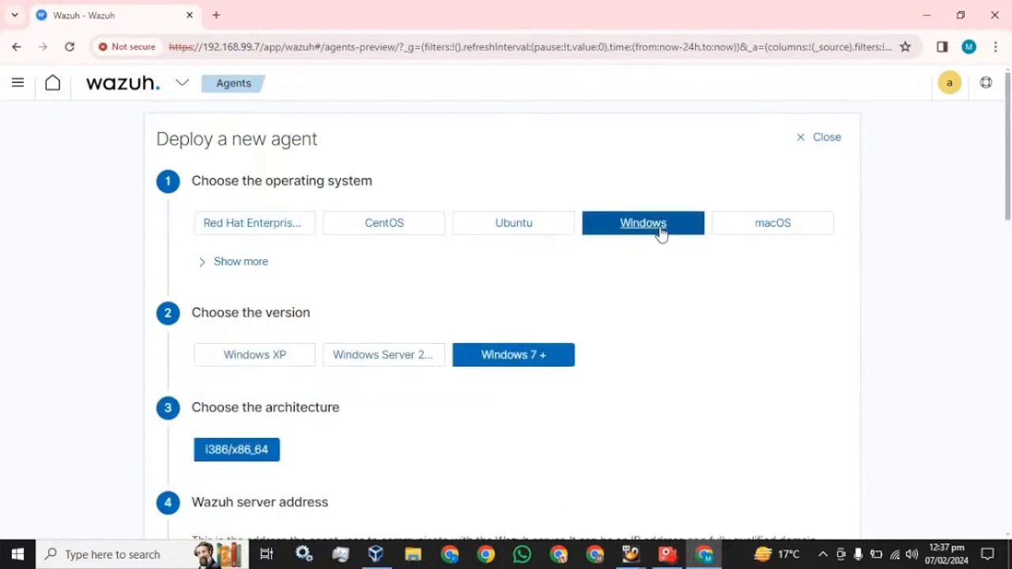
scroll(533, 401, down, 2)
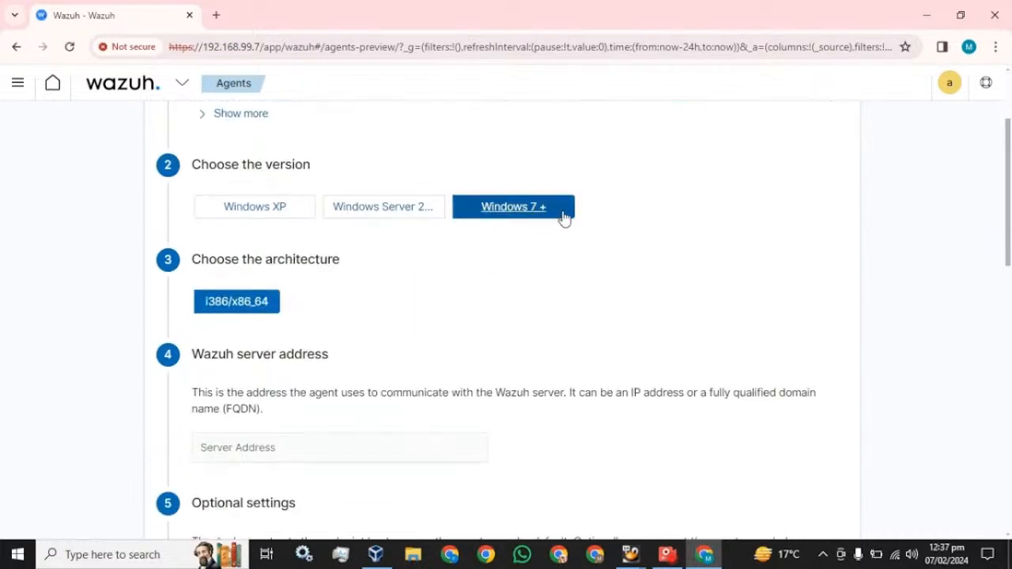
scroll(256, 327, down, 2)
click(255, 302)
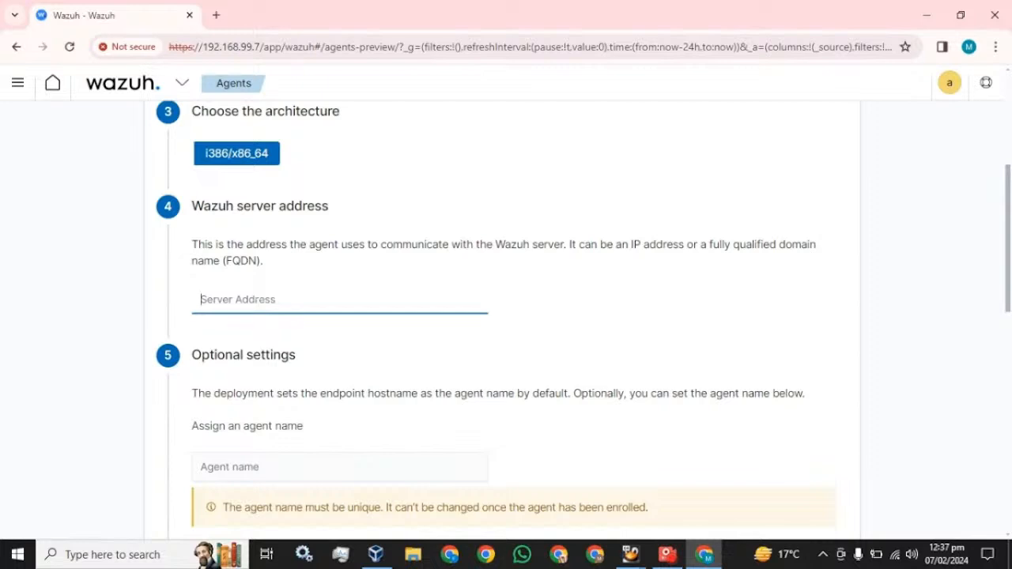
text(192.)
text(168.99.5)
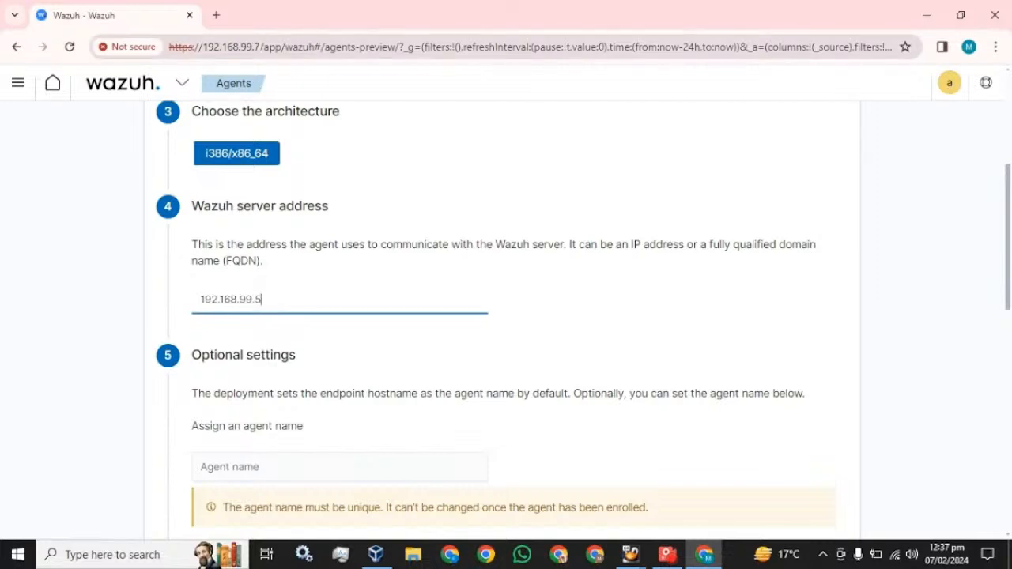
scroll(308, 324, down, 3)
Name the agent My-machine, assign it to group default, and copy the install command
click(261, 244)
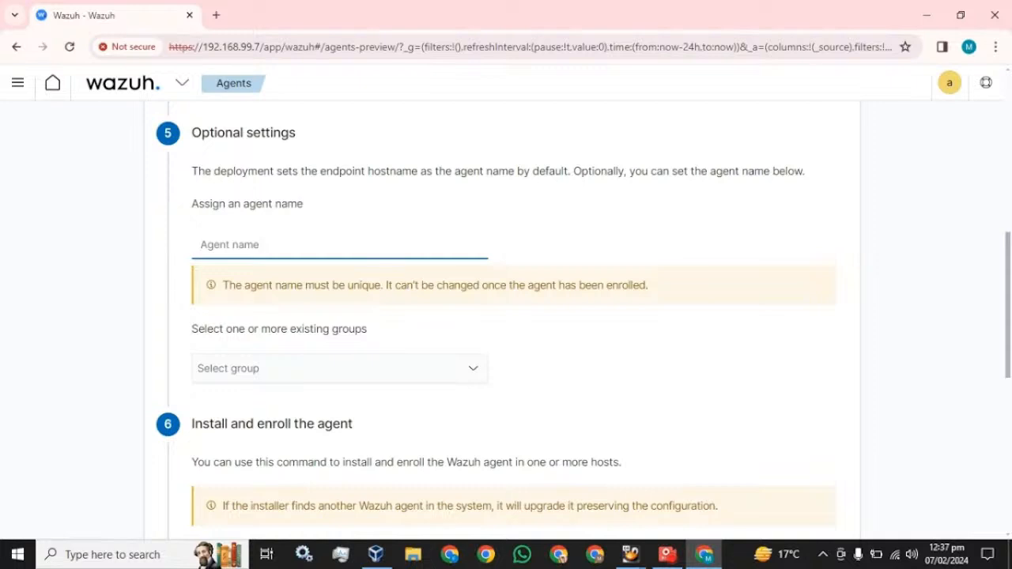
text(My-machine)
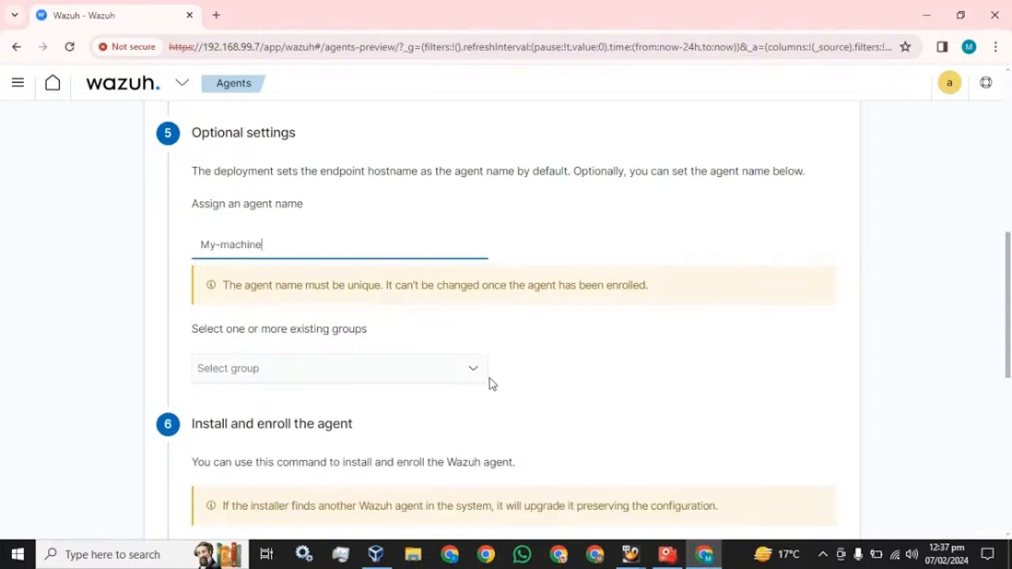
click(237, 368)
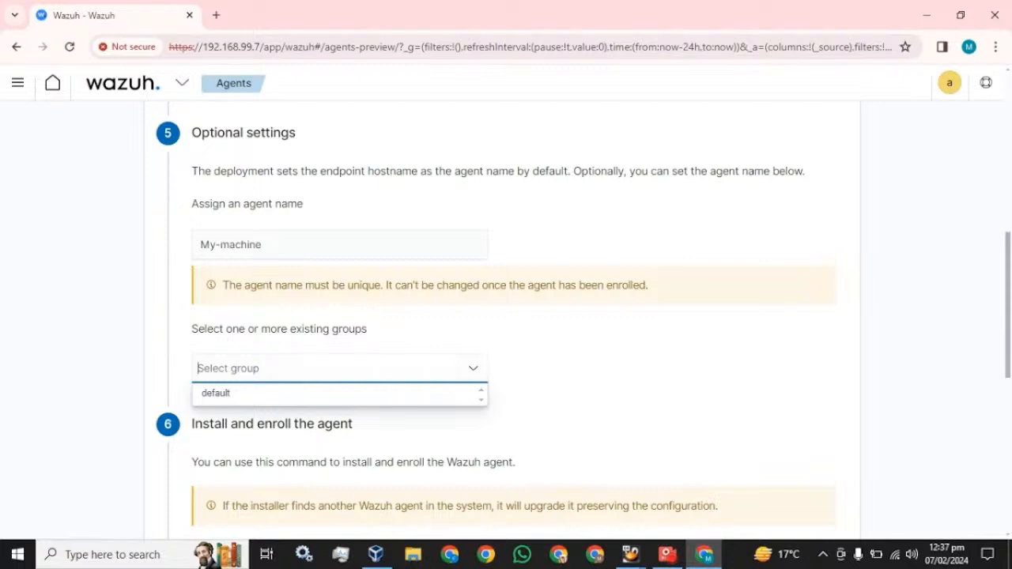
click(220, 396)
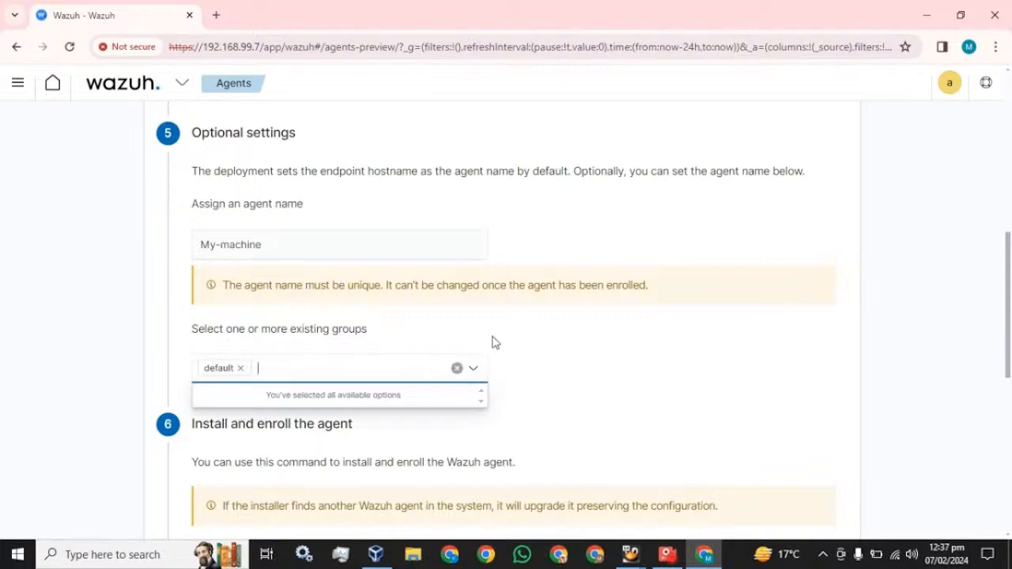
scroll(498, 341, down, 3)
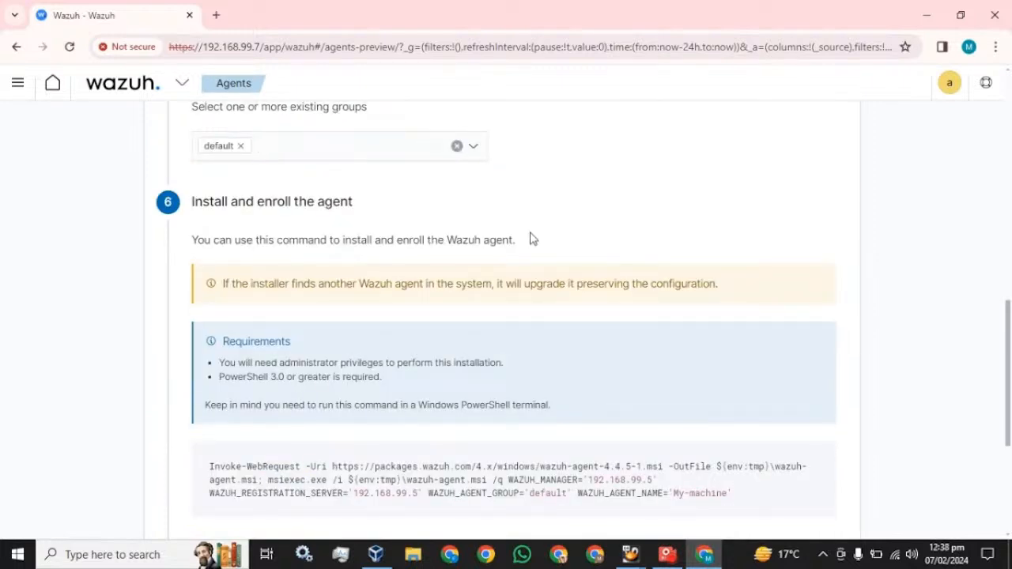
scroll(530, 238, down, 2)
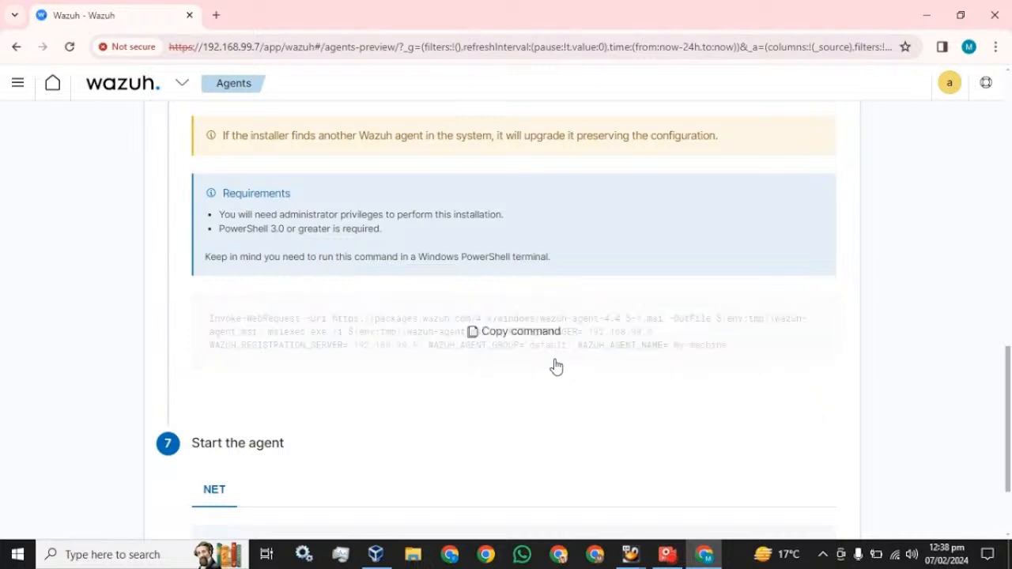
click(507, 339)
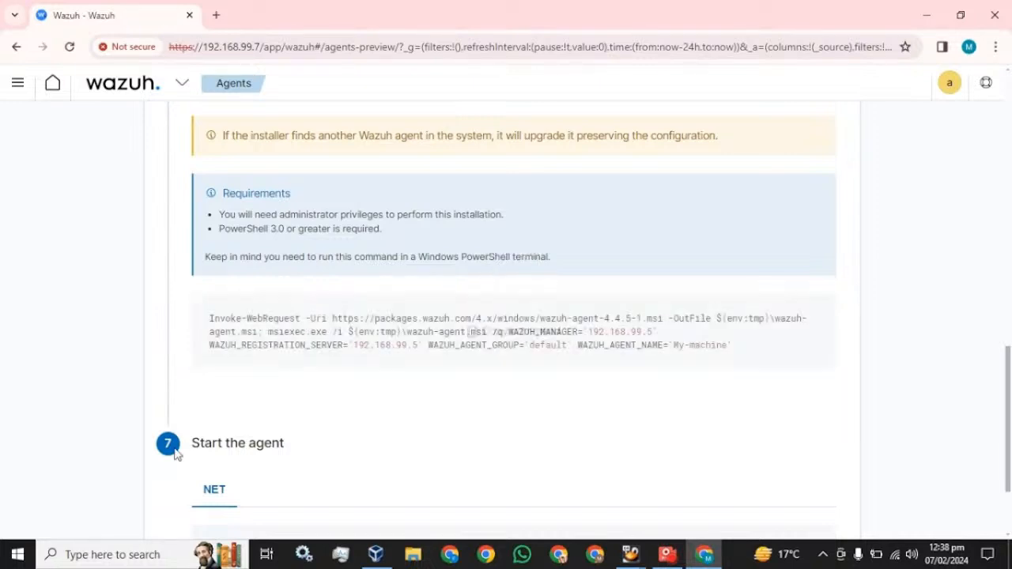
click(113, 554)
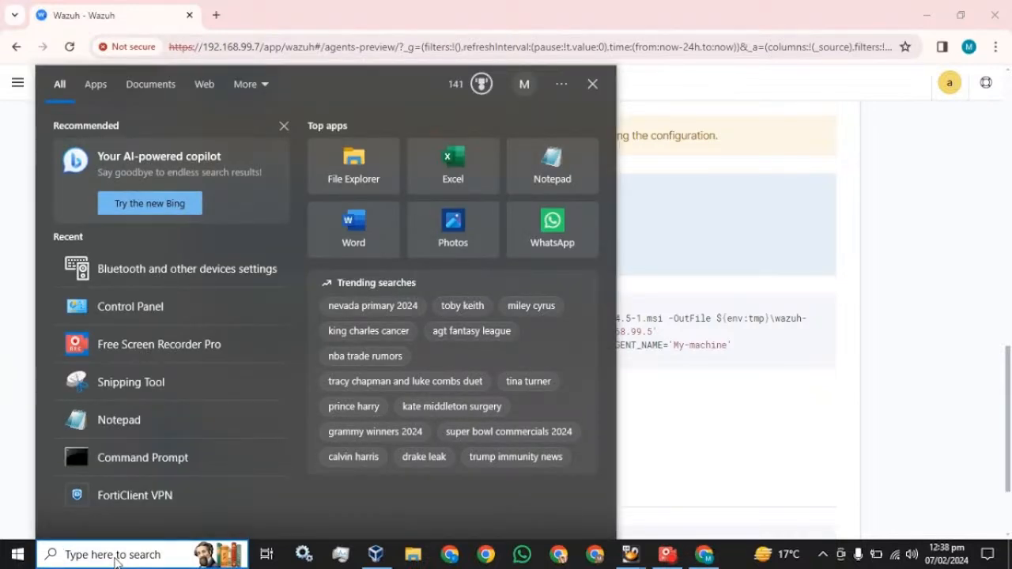
Launch PowerShell as administrator and run the pasted Wazuh agent install command
text(po)
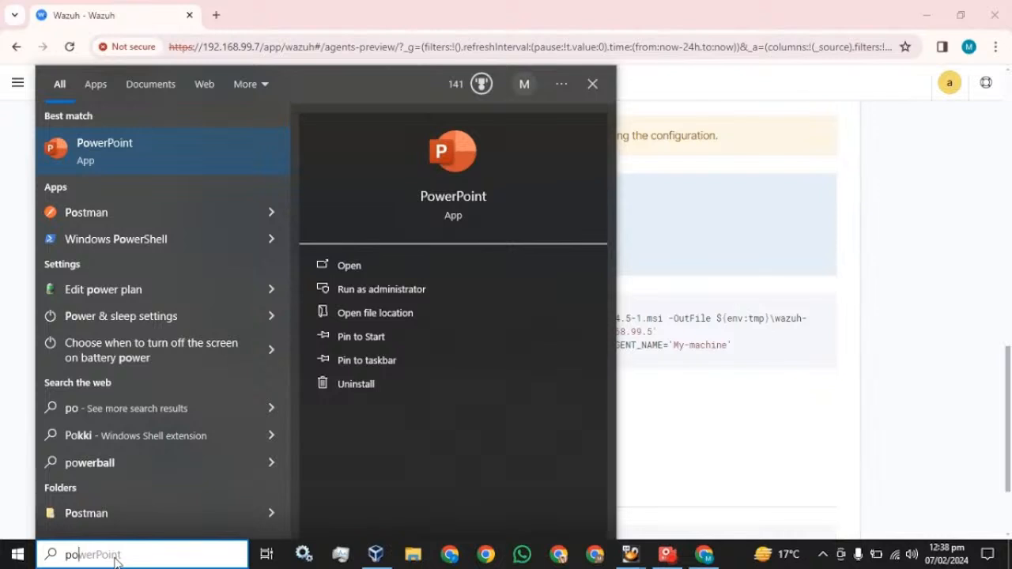
text(we)
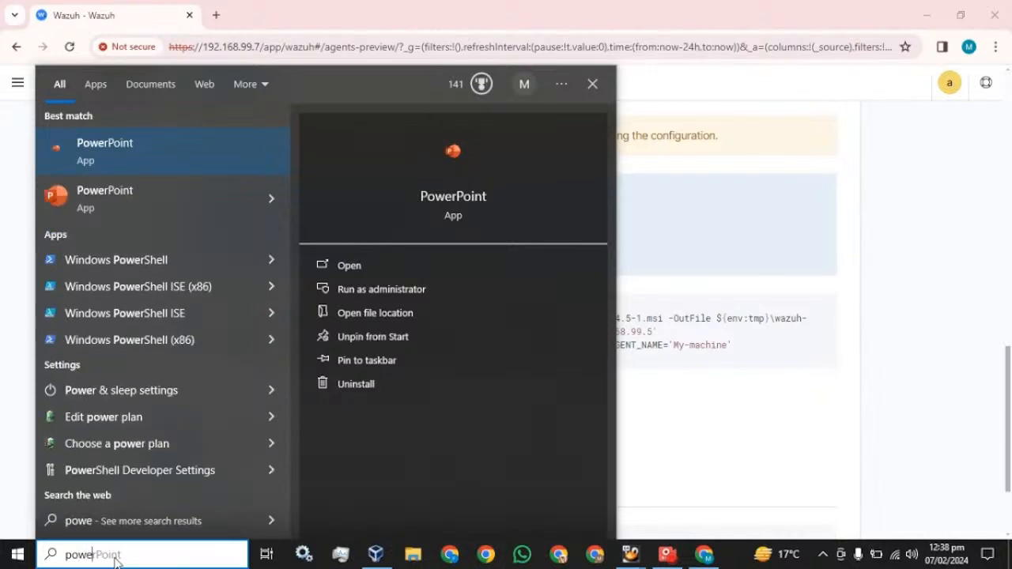
right_click(82, 260)
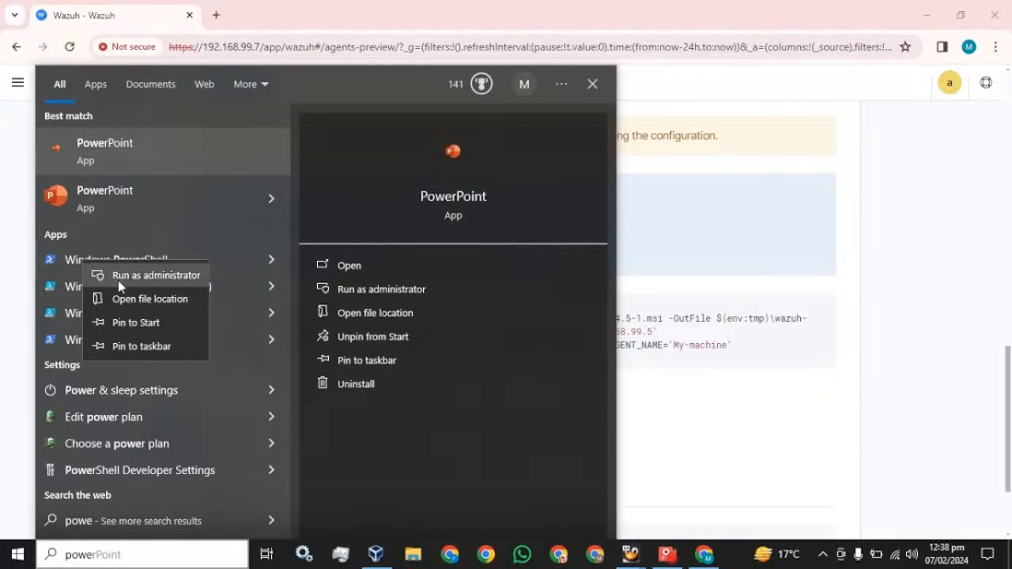
click(118, 277)
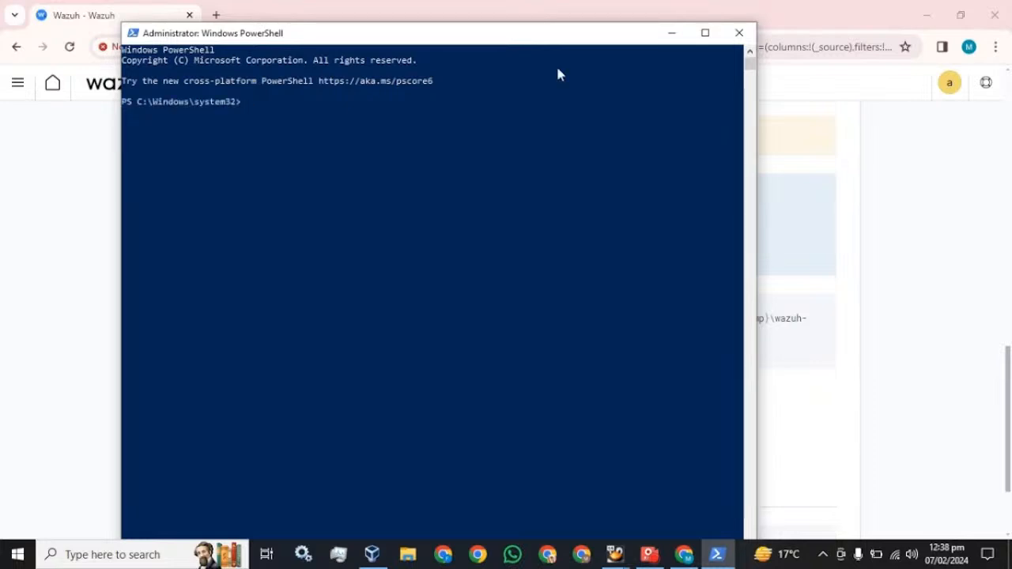
click(704, 34)
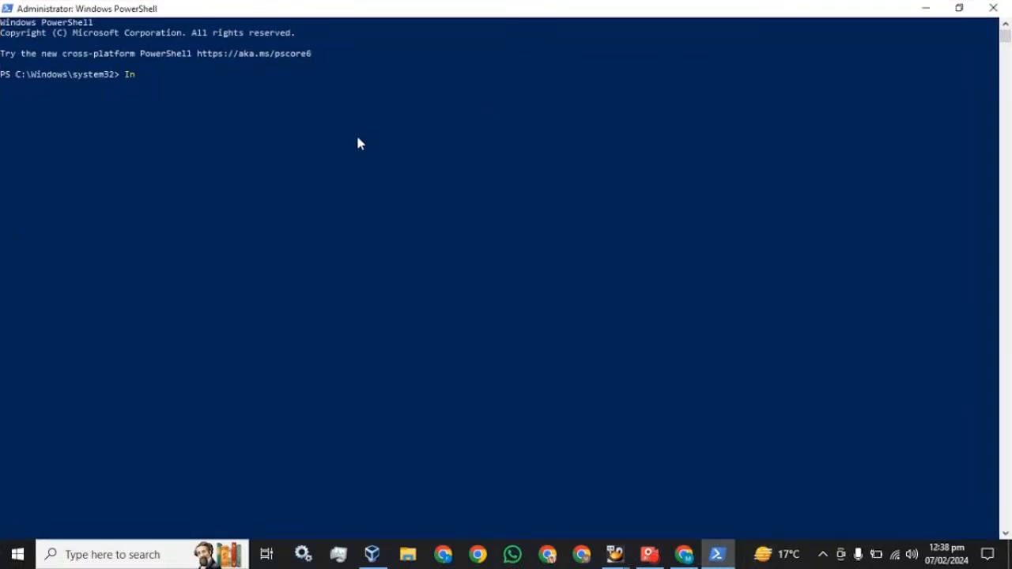
key(ctrl+v)
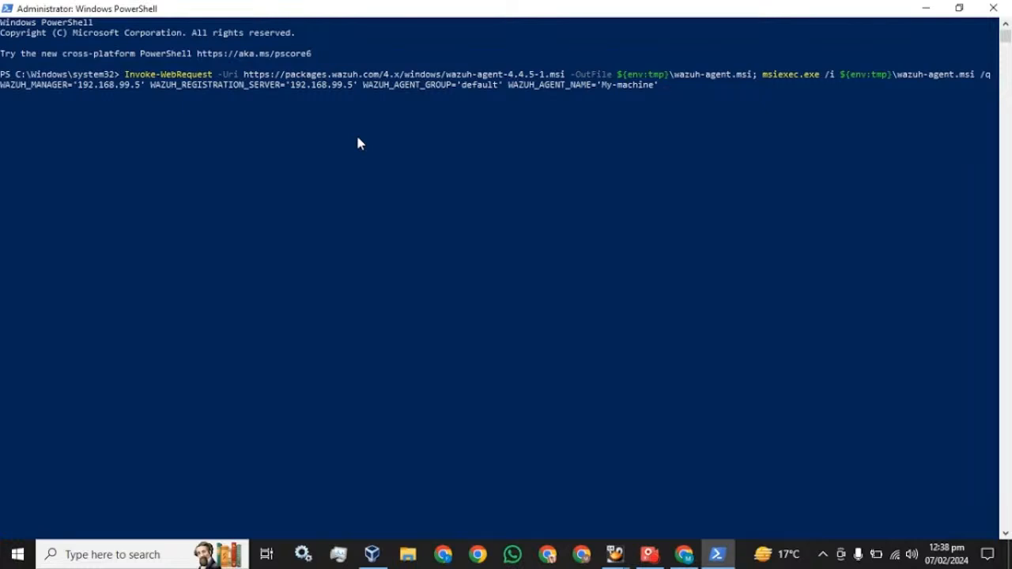
key(Return)
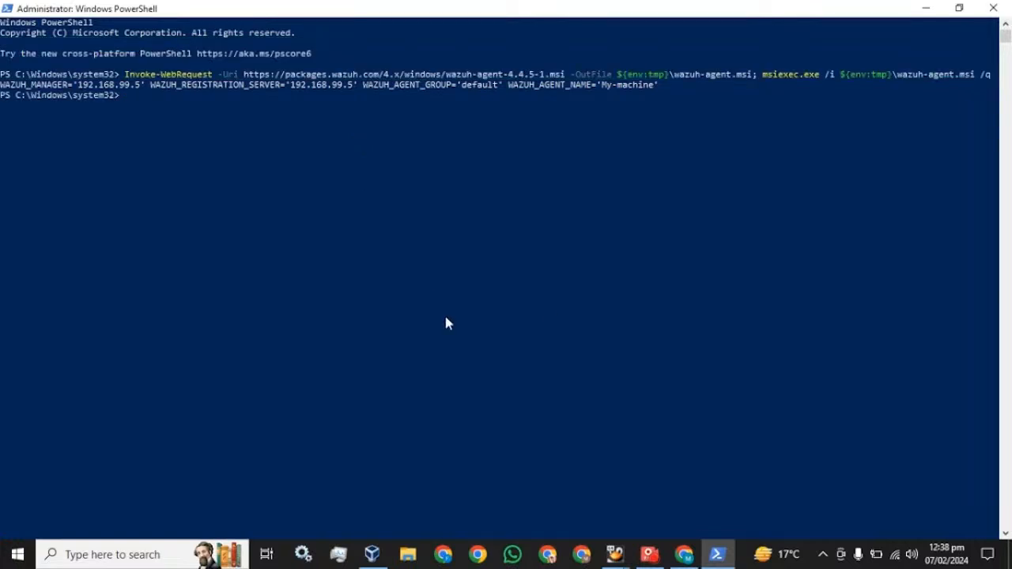
Copy the NET START WazuhSvc command from the wizard and run it in PowerShell
click(684, 554)
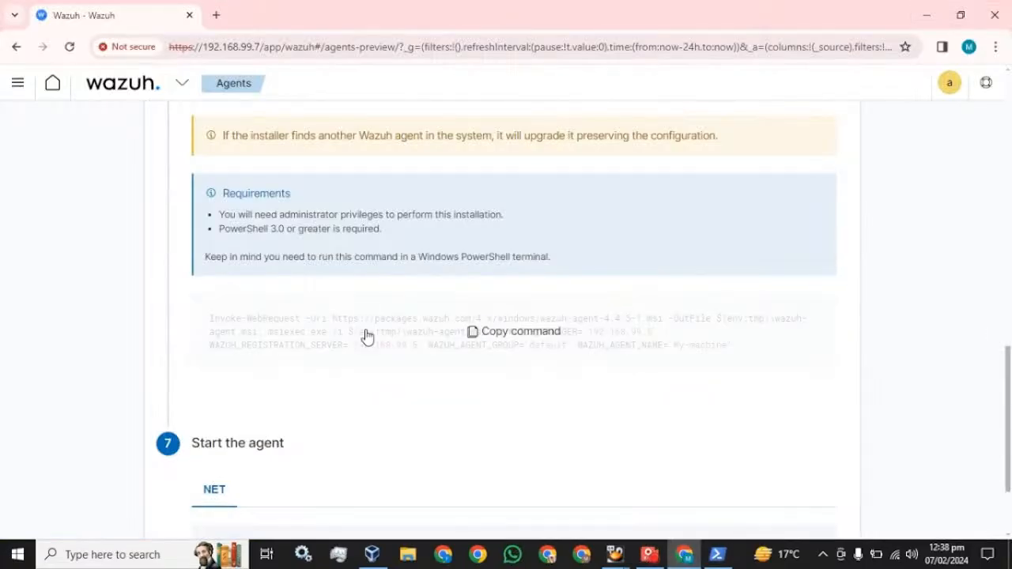
scroll(241, 365, down, 2)
mouse_move(248, 436)
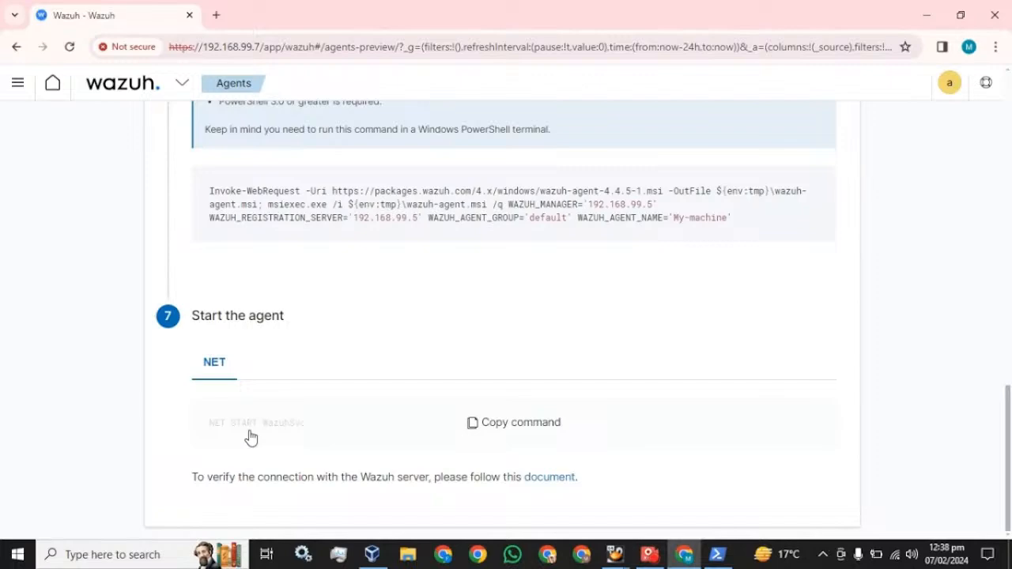
click(519, 430)
click(717, 555)
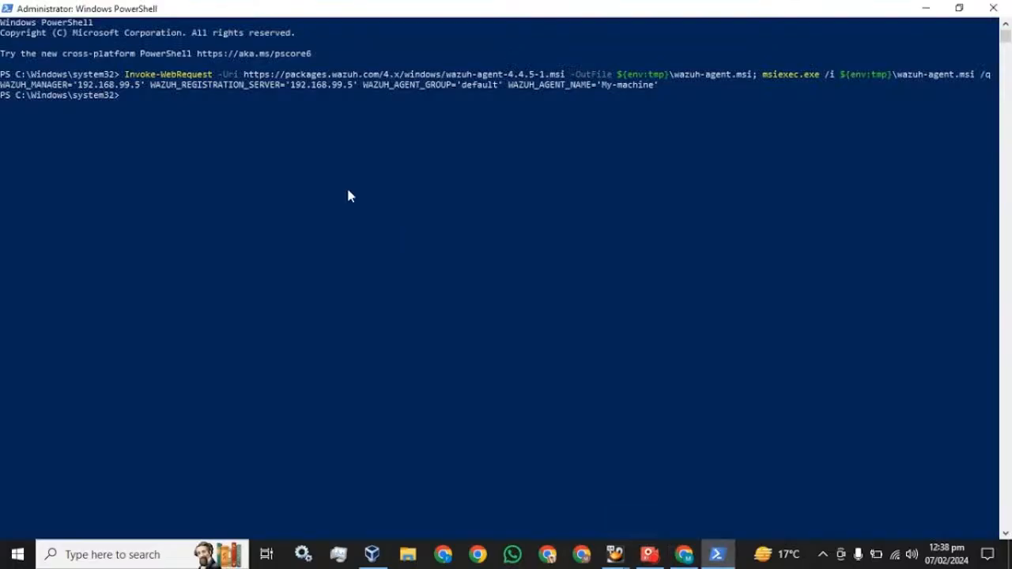
right_click(346, 194)
key(Return)
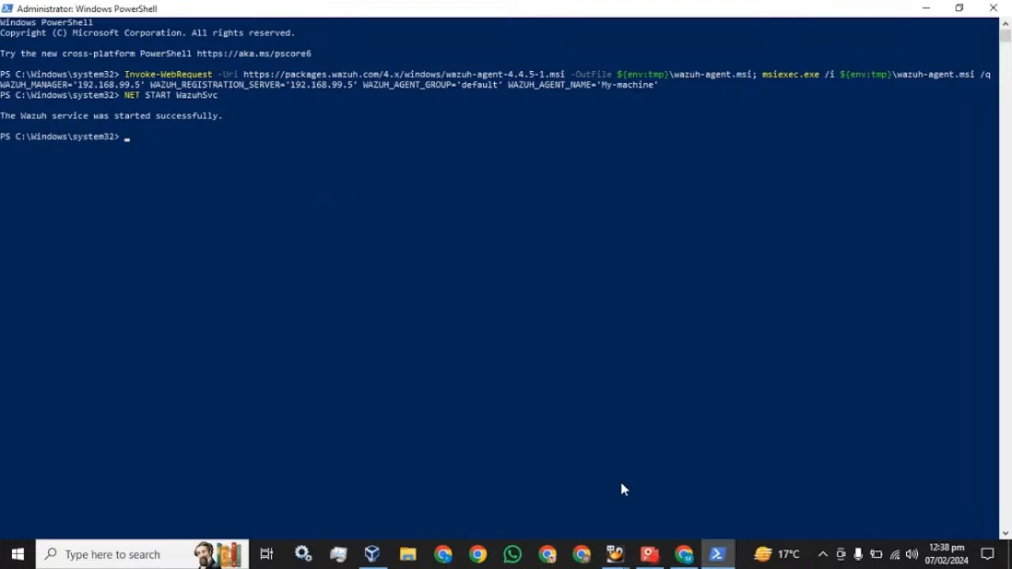
click(684, 554)
scroll(271, 229, up, 8)
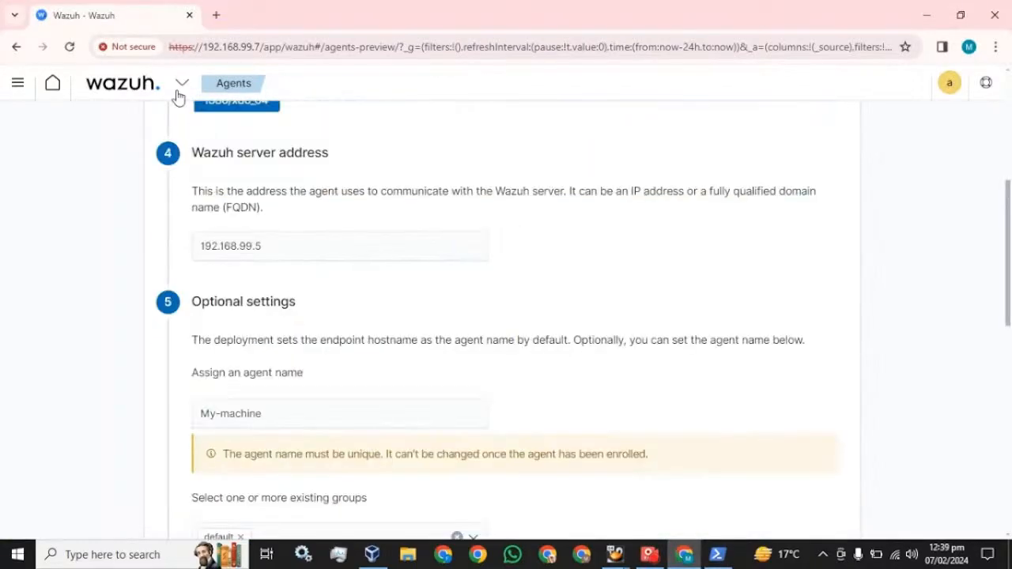
Visit Agents, then reload the Wazuh modules overview until the agent counts update
click(166, 93)
click(113, 205)
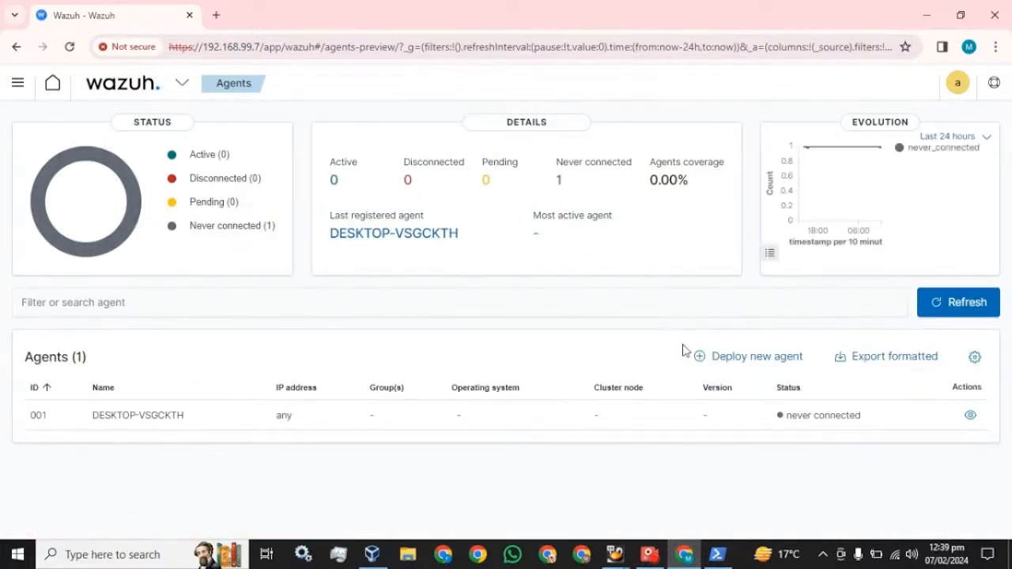
click(17, 83)
click(25, 227)
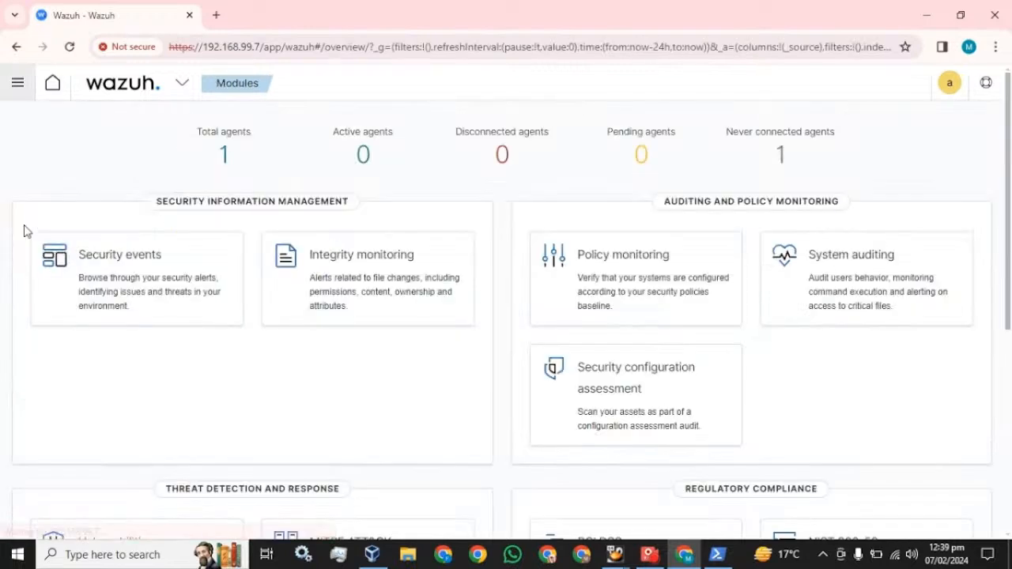
click(71, 47)
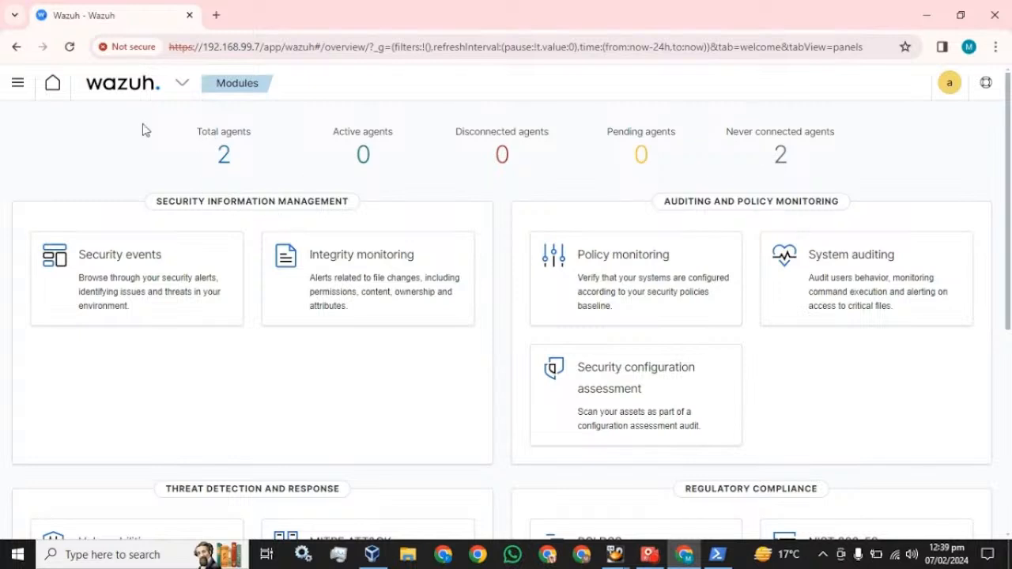
click(69, 49)
click(70, 46)
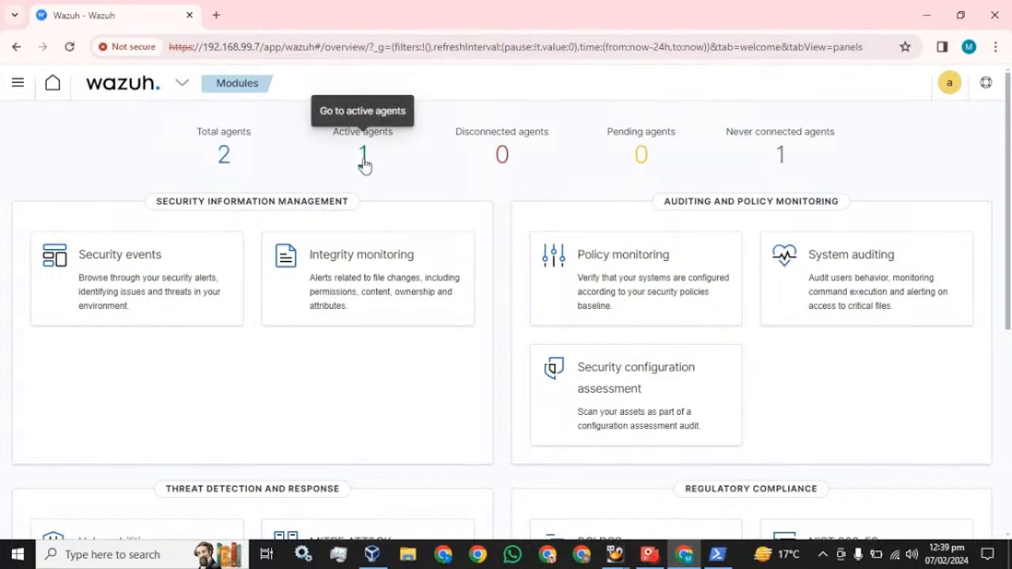
Check the active agents list showing My-machine, then open Security events
click(363, 162)
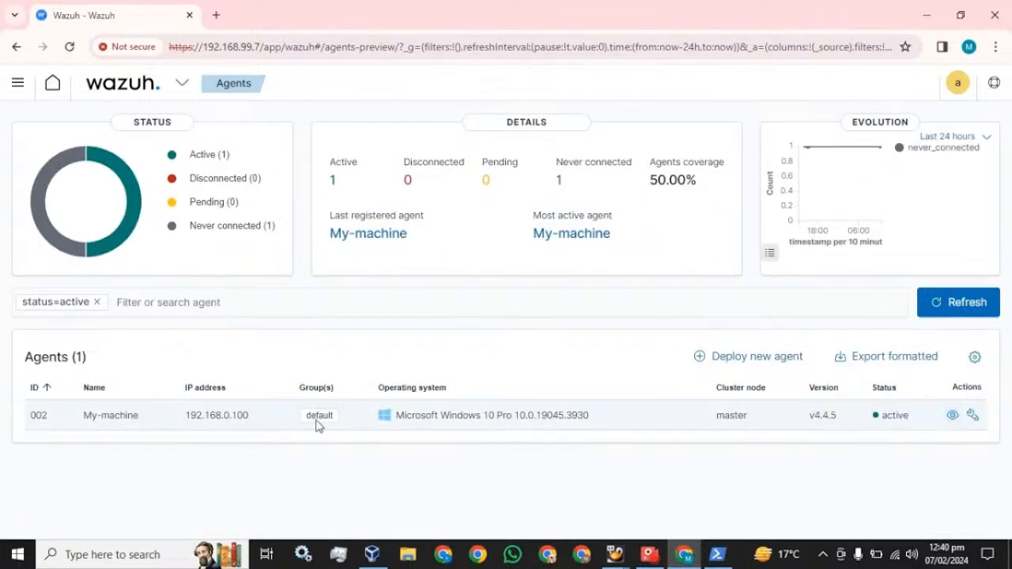
click(18, 83)
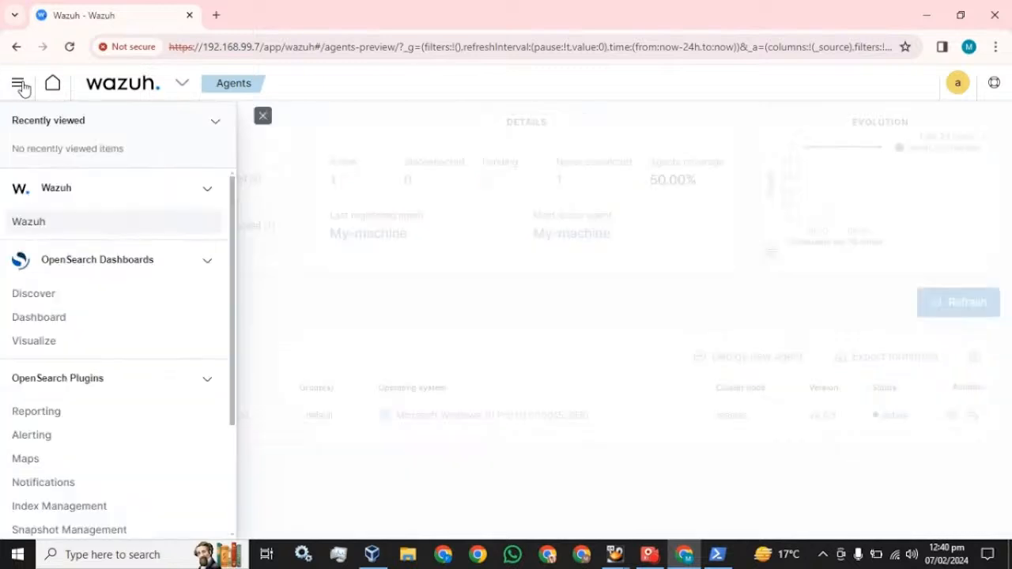
click(28, 222)
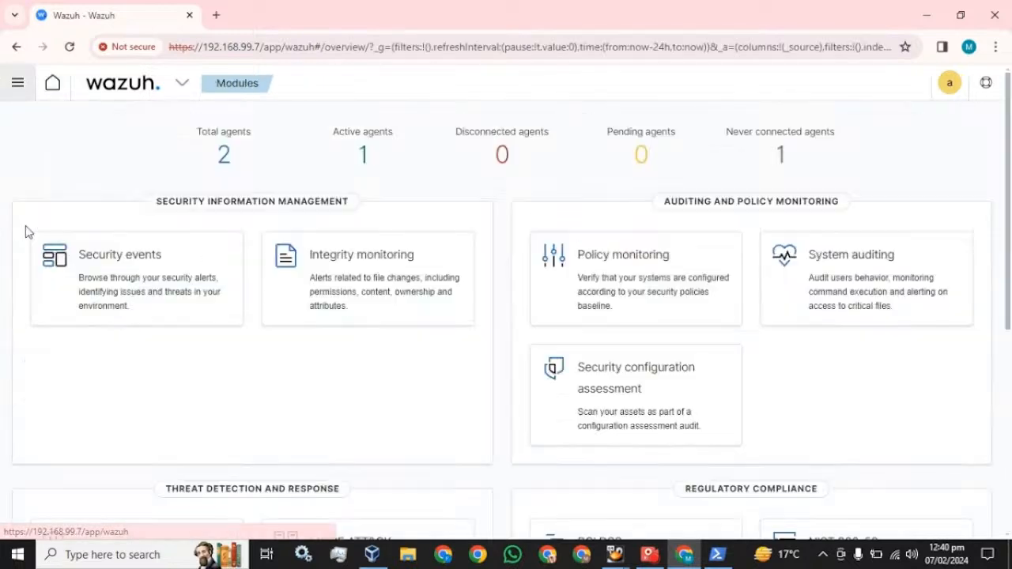
click(141, 268)
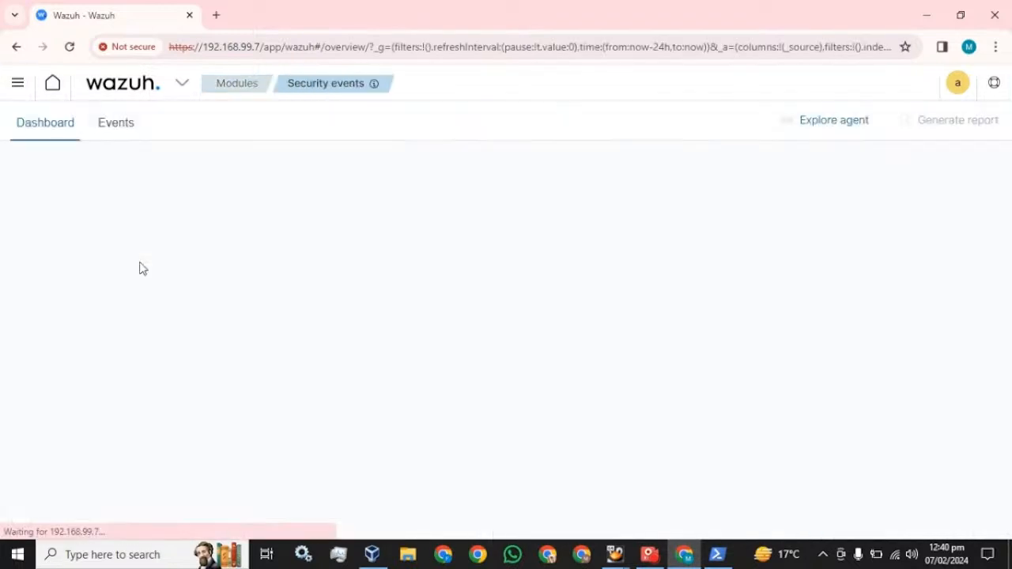
Filter Security events to agent My-machine for Today and scroll through its 3 alerts
click(836, 129)
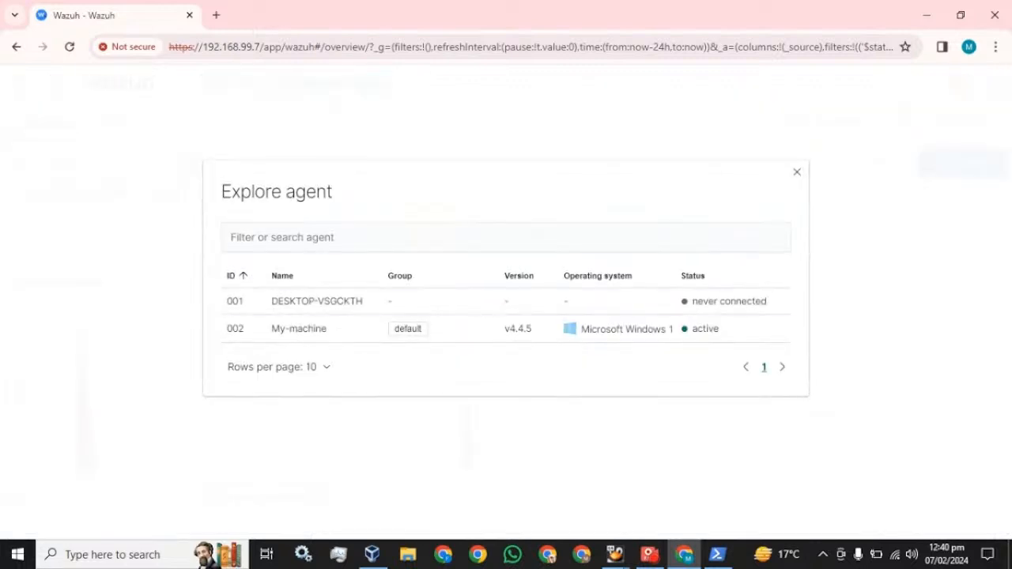
click(302, 331)
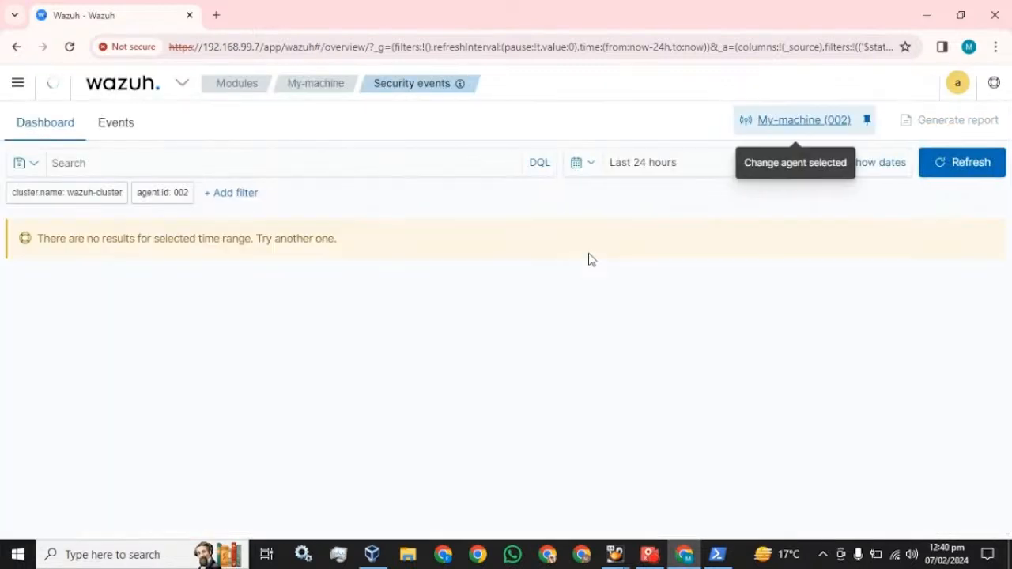
click(590, 162)
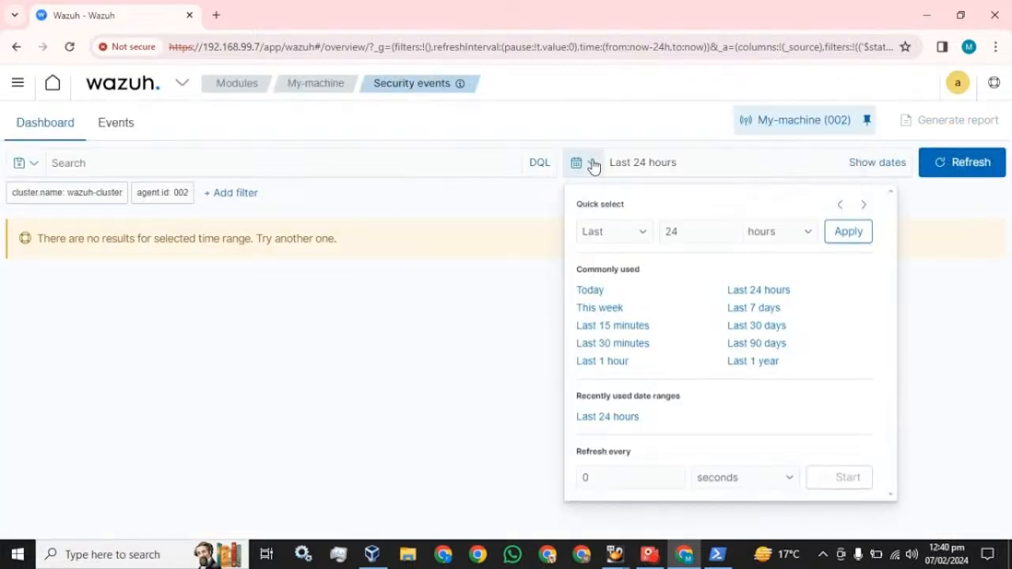
click(602, 291)
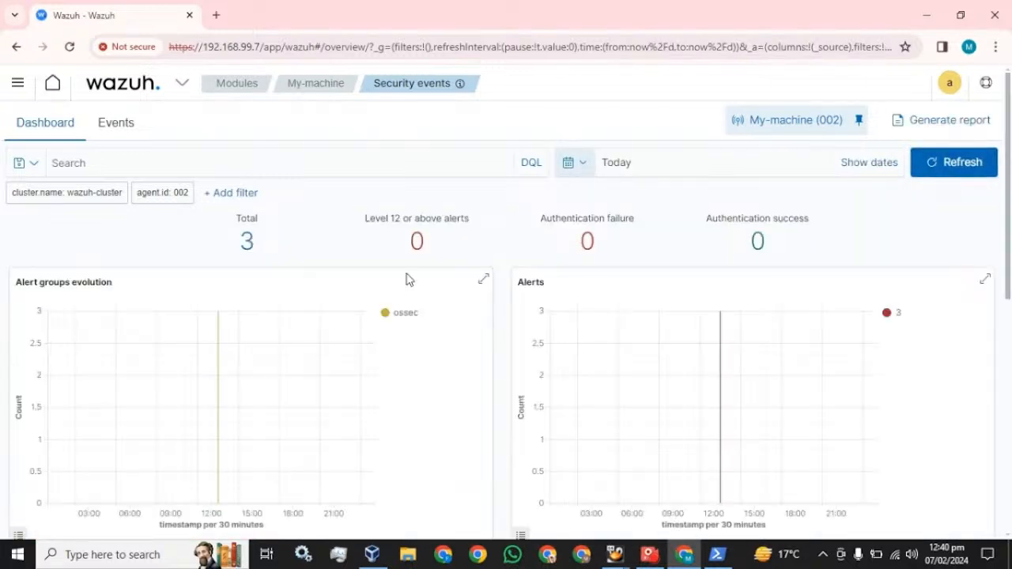
scroll(389, 319, down, 5)
scroll(389, 319, down, 1)
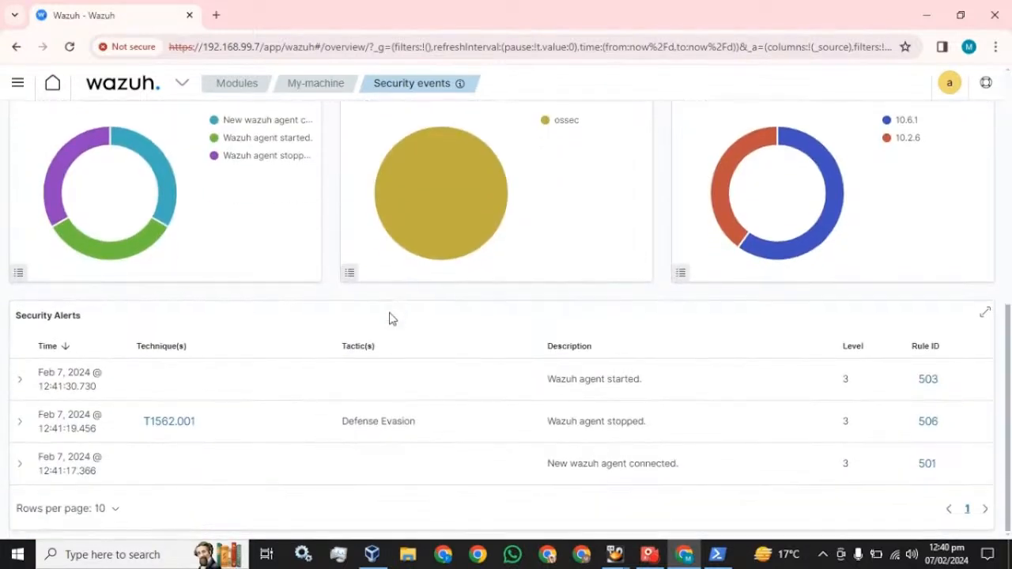
scroll(397, 320, up, 5)
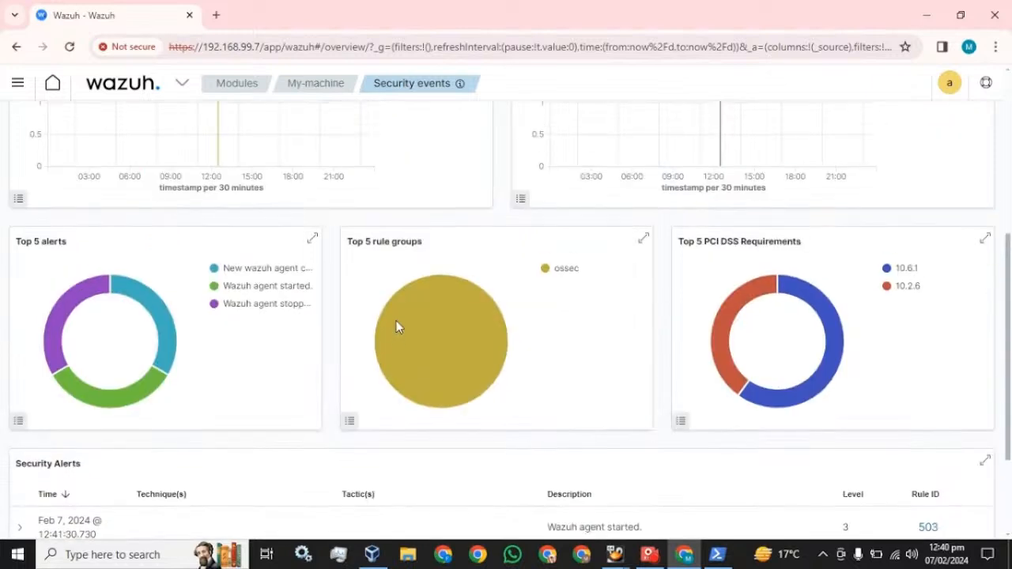
scroll(399, 328, up, 1)
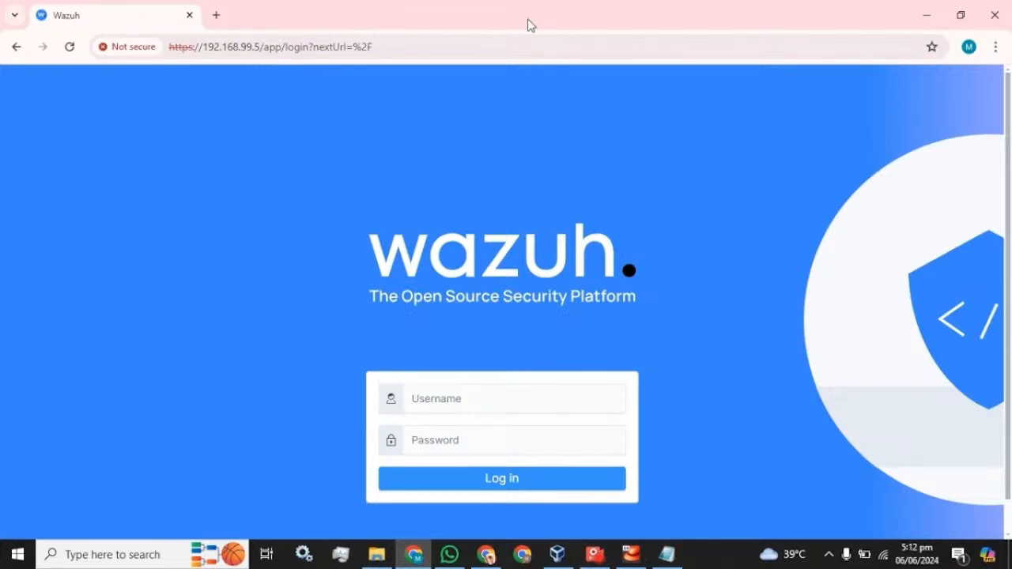
Log in as admin with the account password and dismiss Chrome's password warning
click(463, 388)
text(admin)
key(Tab)
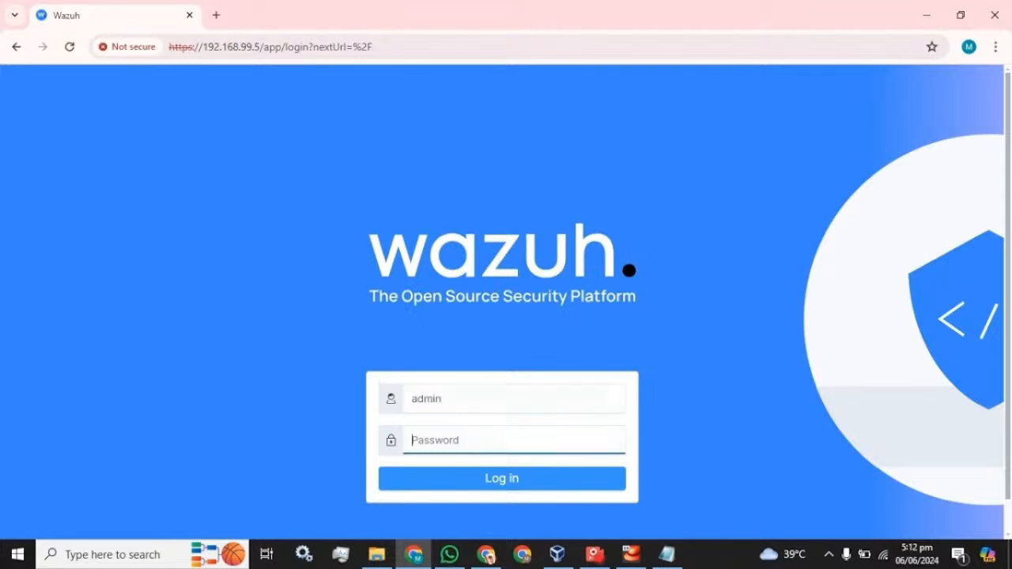
text(admi)
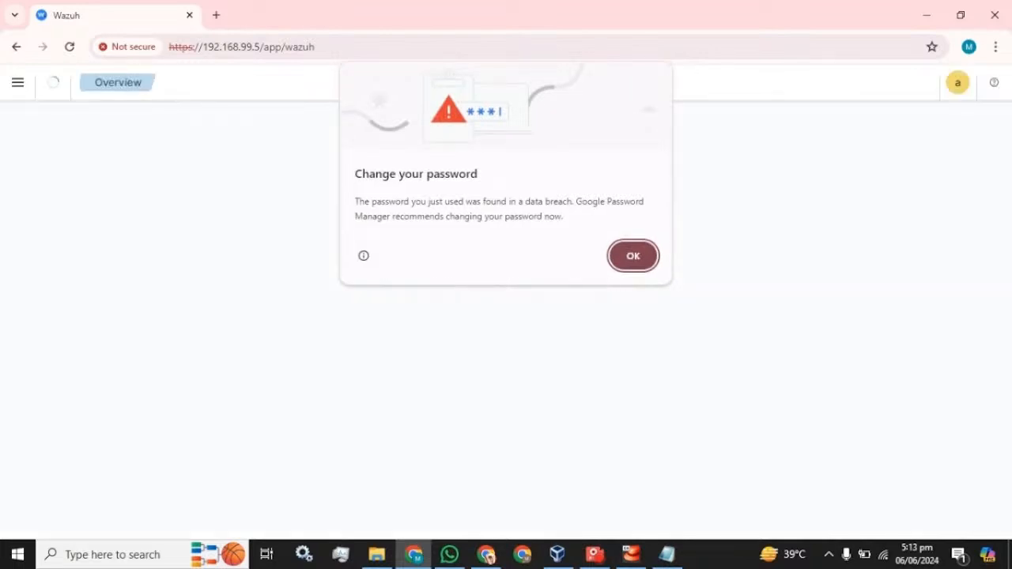
click(635, 255)
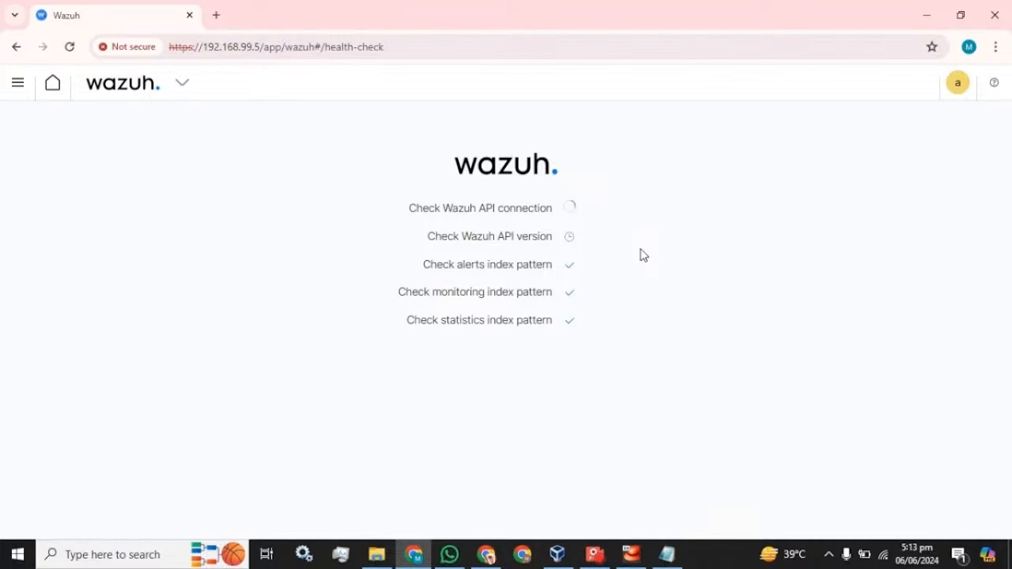
click(595, 554)
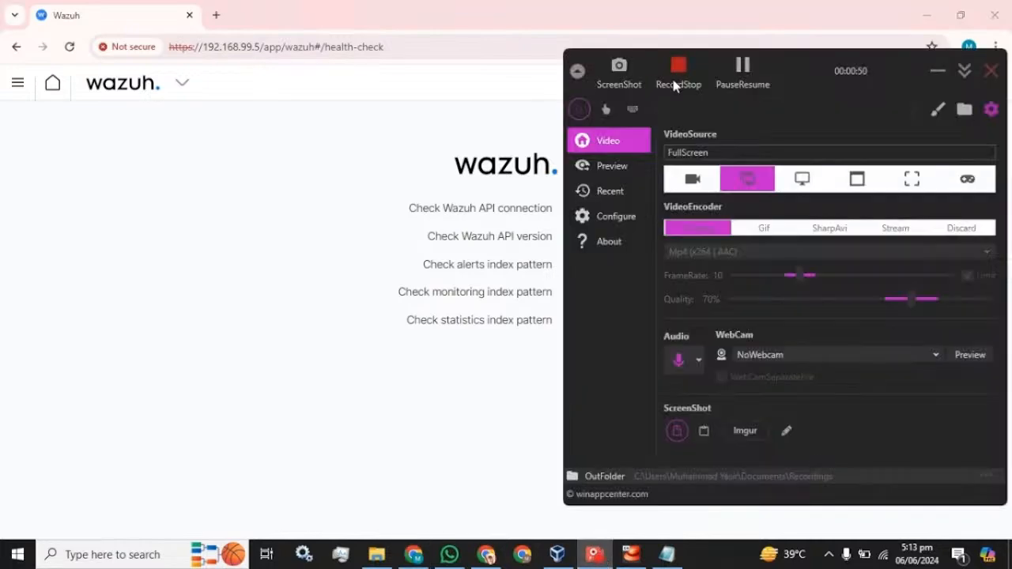
click(936, 71)
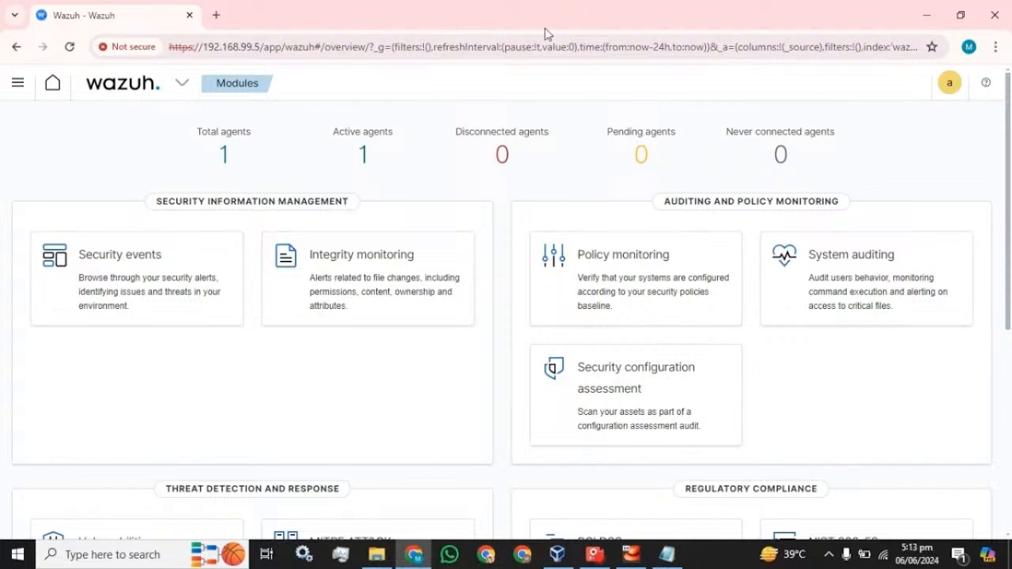
Navigate through the main menu to OpenSearch Plugins > Security
click(18, 84)
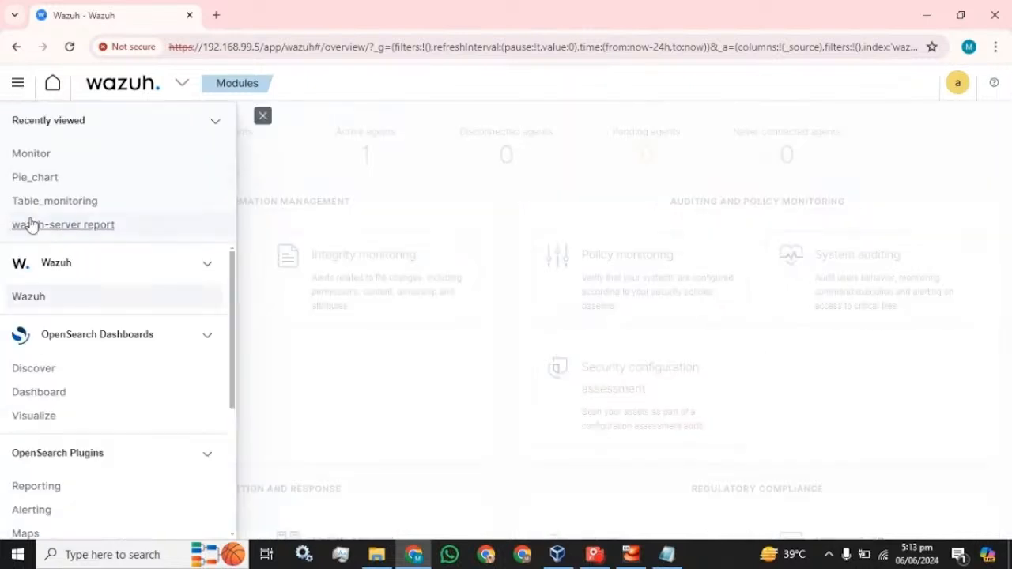
scroll(102, 310, down, 5)
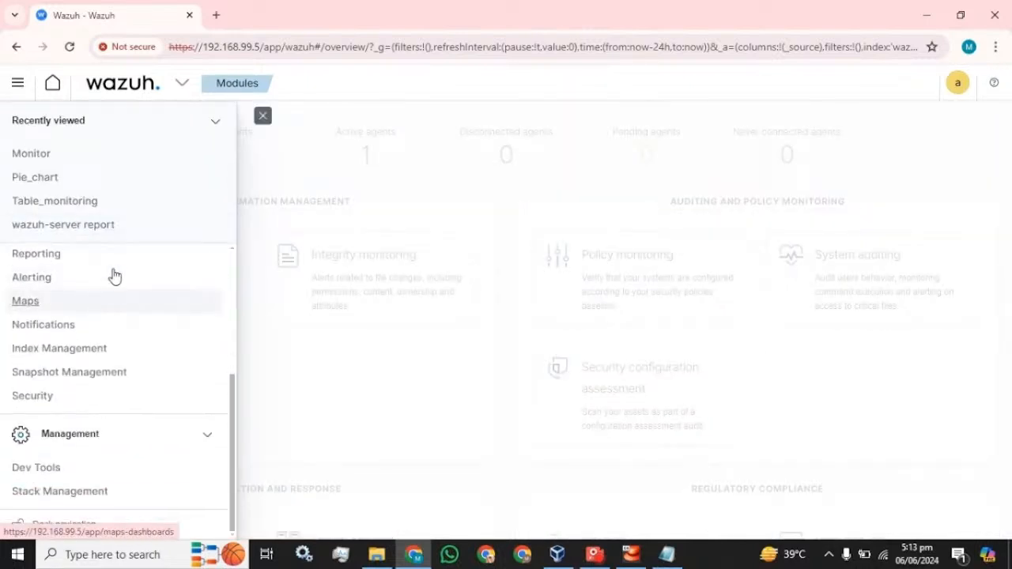
click(216, 124)
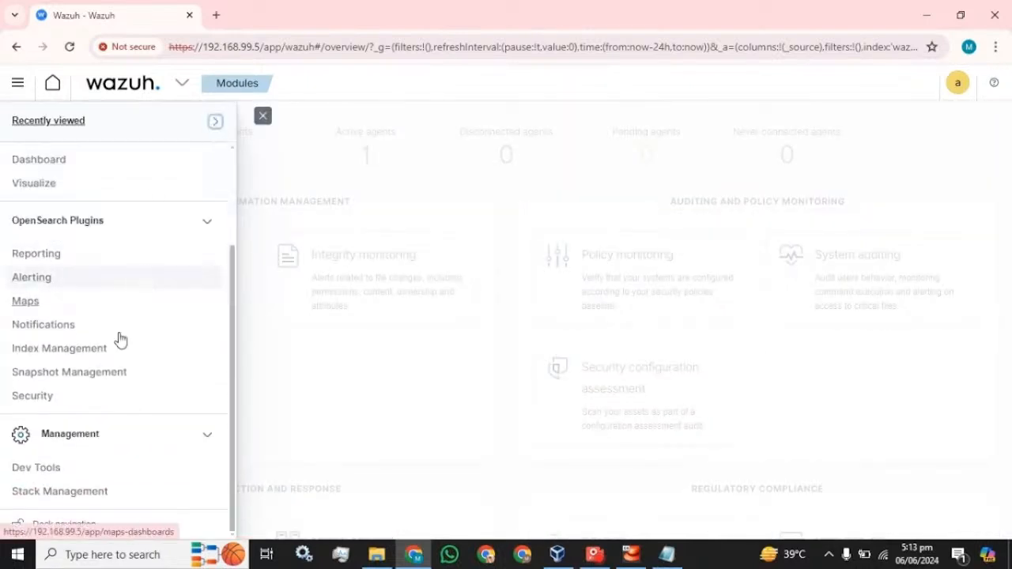
click(35, 396)
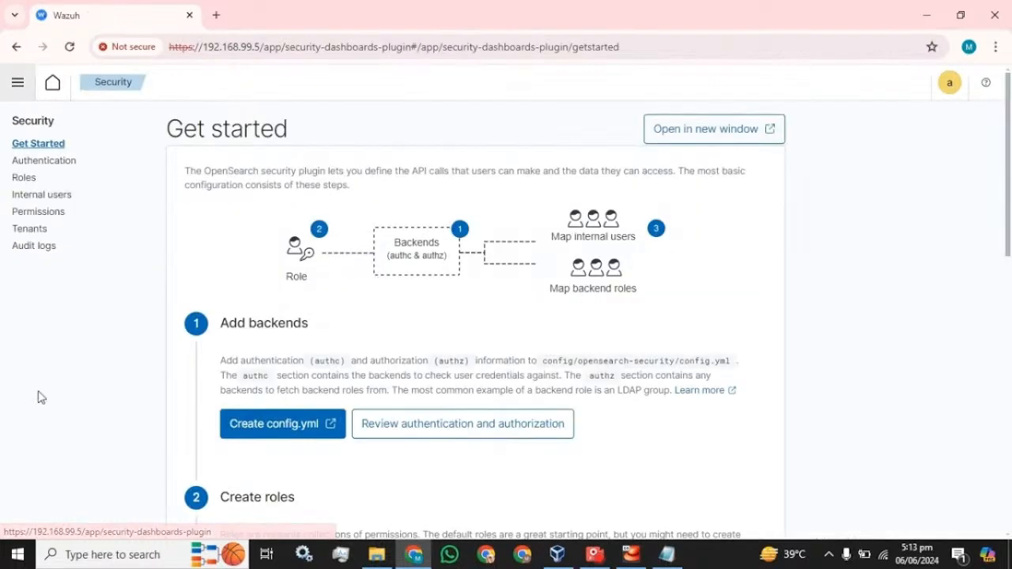
Review the 7 internal users and admin's available actions, then begin creating a new internal user
click(43, 198)
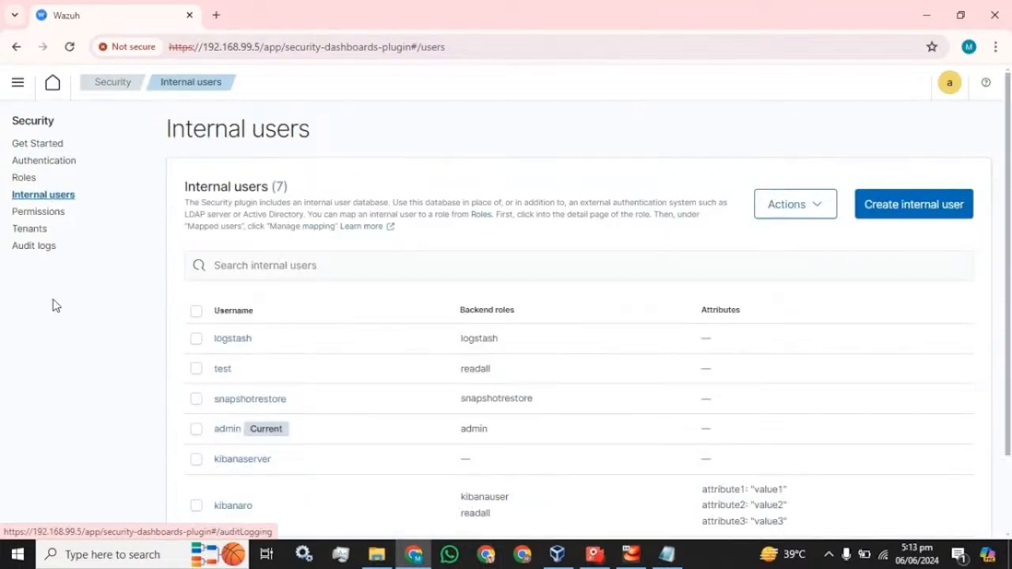
scroll(197, 316, down, 2)
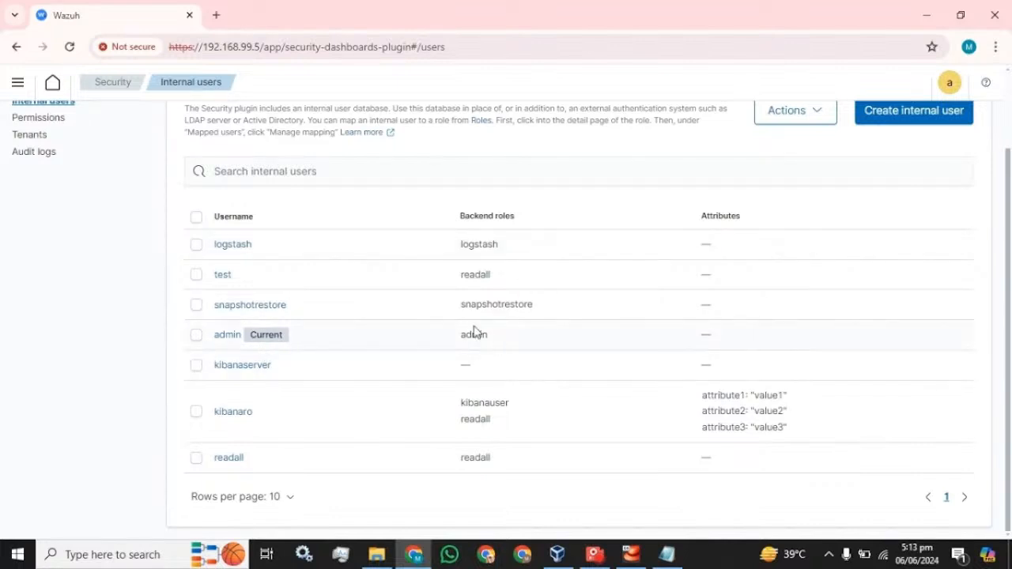
scroll(667, 257, up, 1)
scroll(667, 257, up, 2)
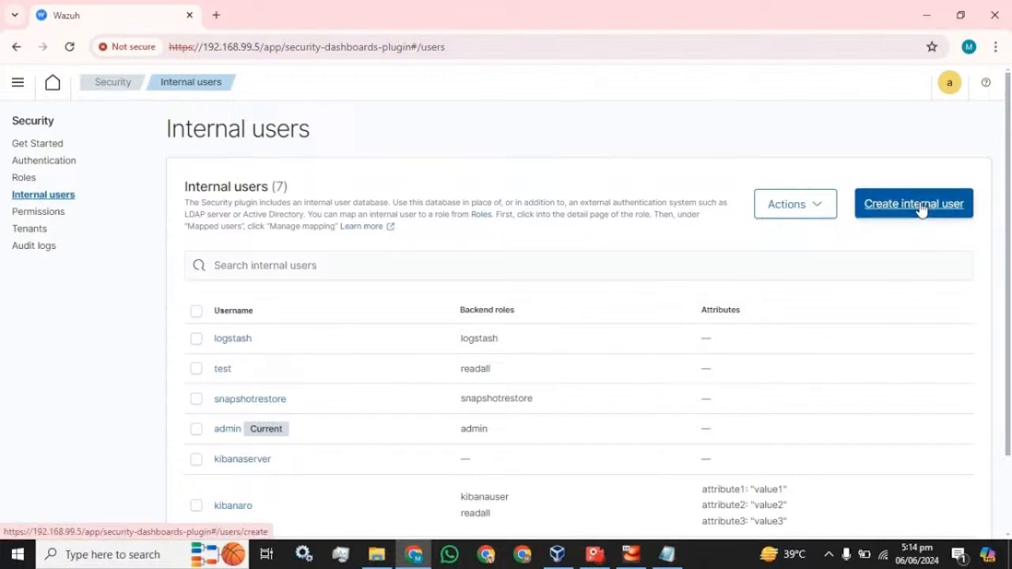
scroll(921, 209, down, 2)
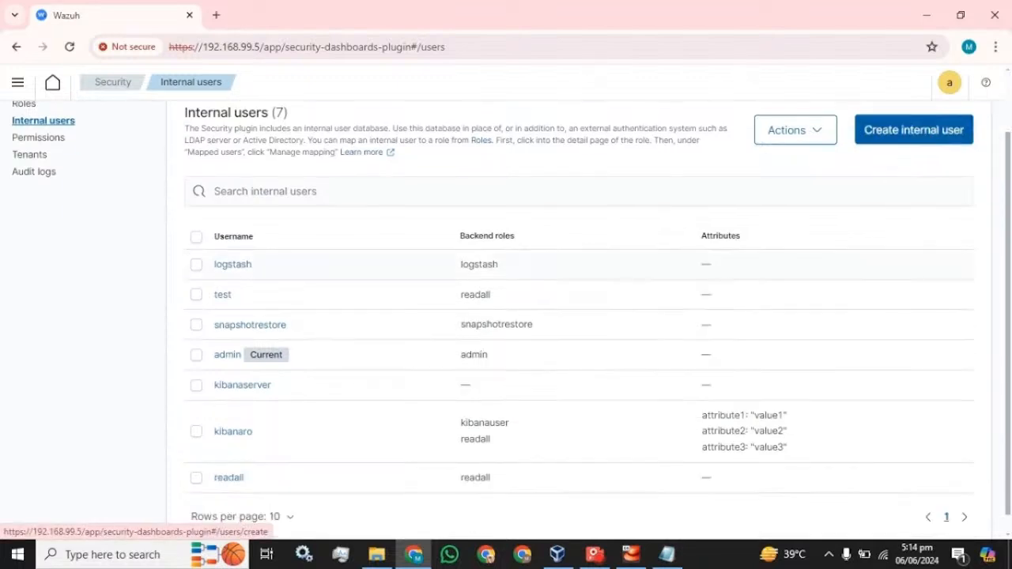
click(197, 358)
click(829, 132)
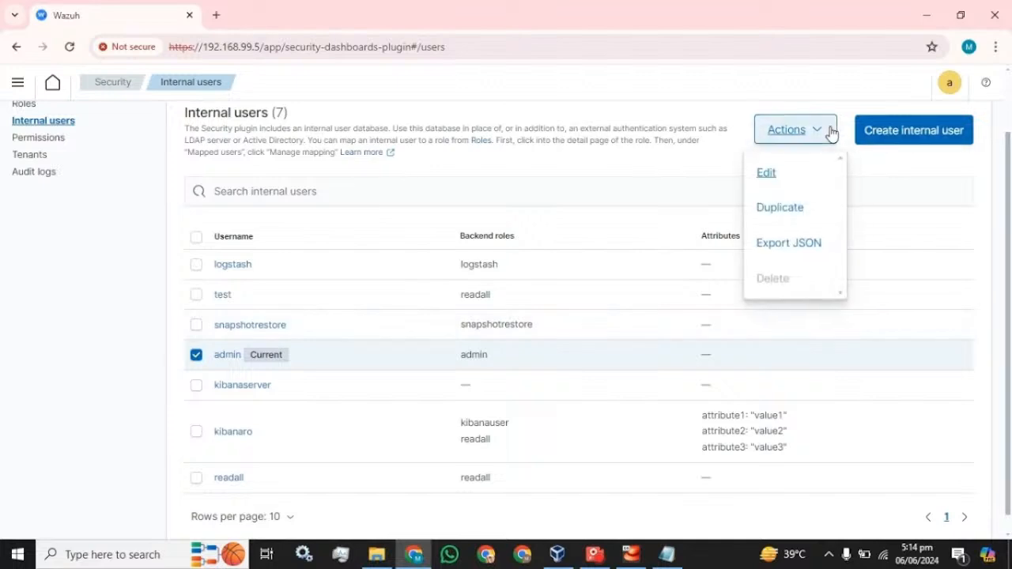
click(885, 158)
click(196, 355)
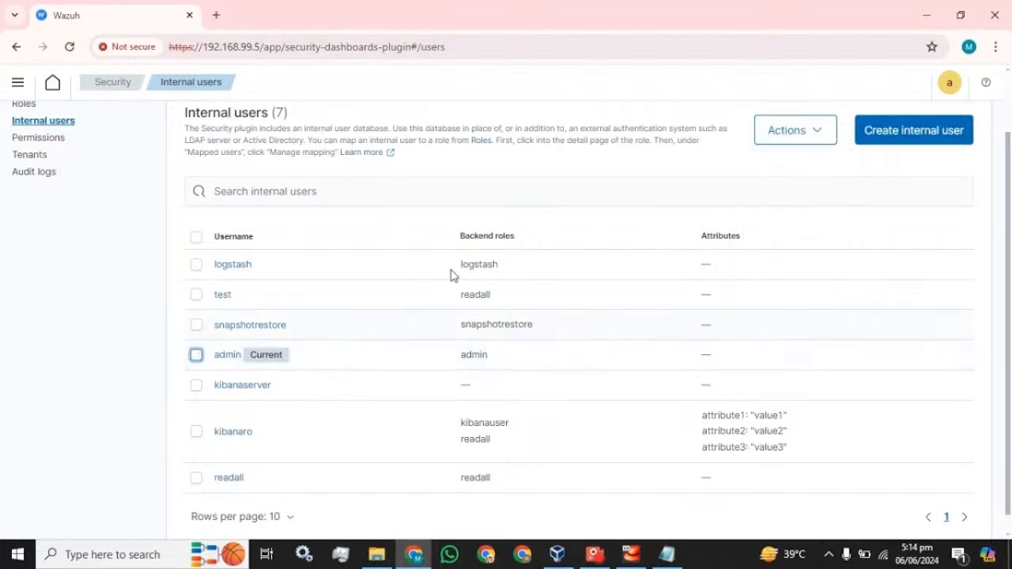
click(927, 136)
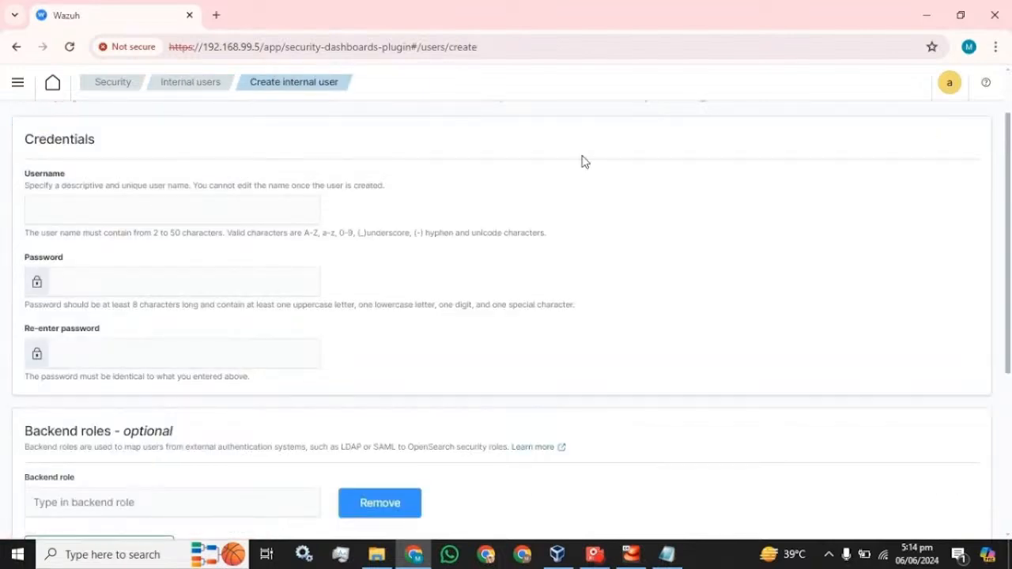
Enter username test and paste the prepared password into both password fields
click(204, 199)
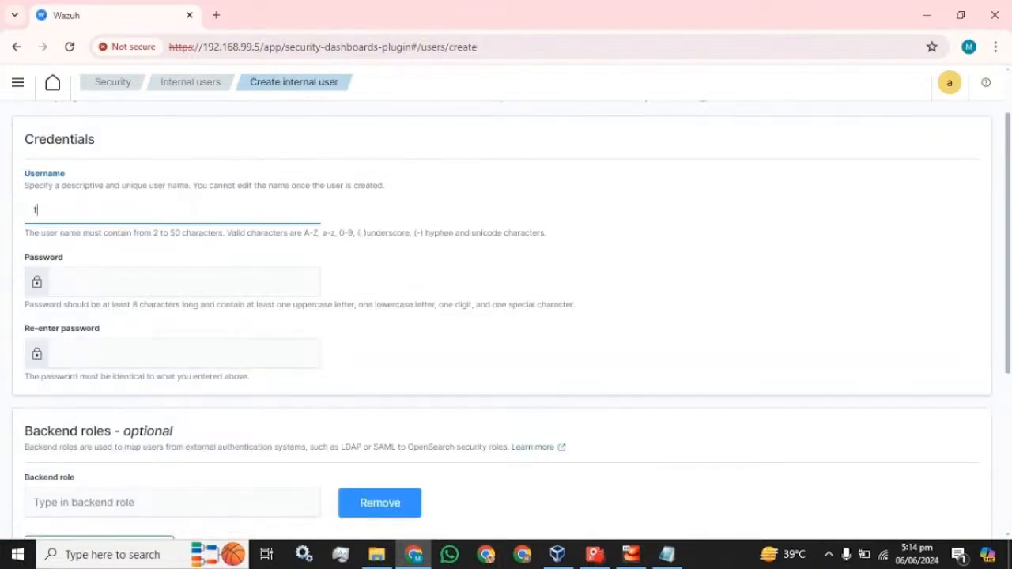
scroll(683, 506, down, 2)
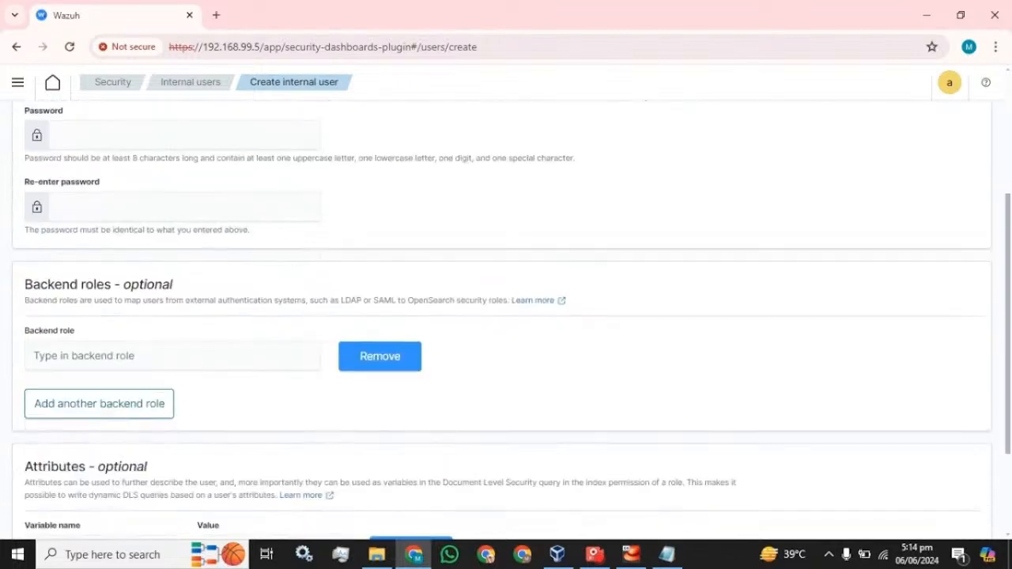
scroll(683, 507, up, 1)
click(672, 552)
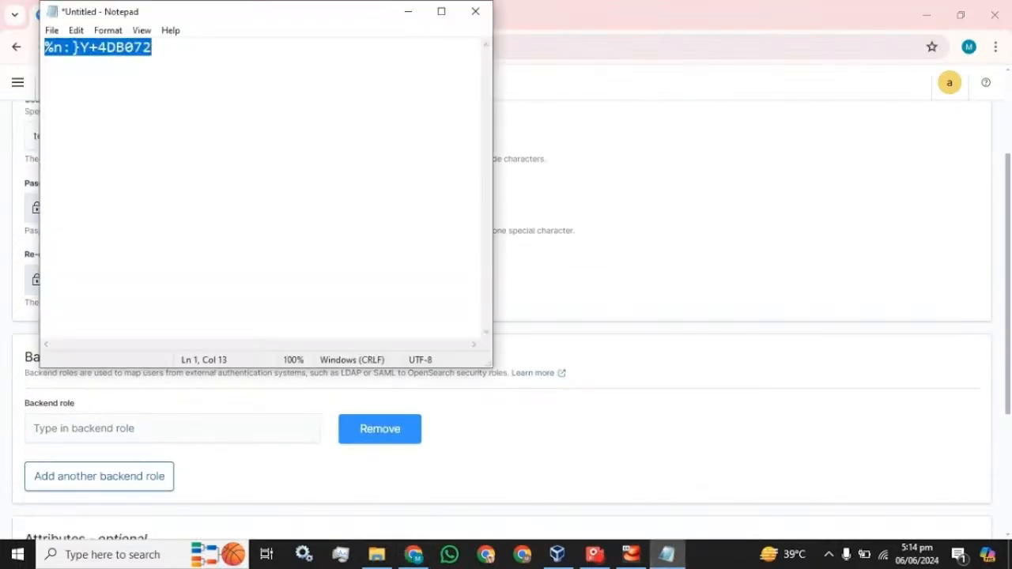
click(578, 18)
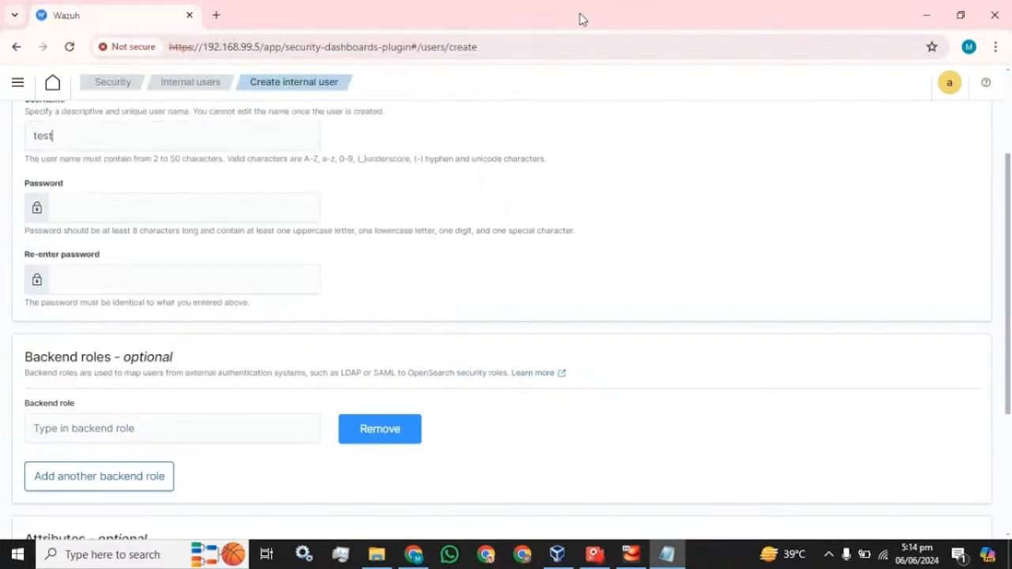
key(Tab)
key(ctrl+v)
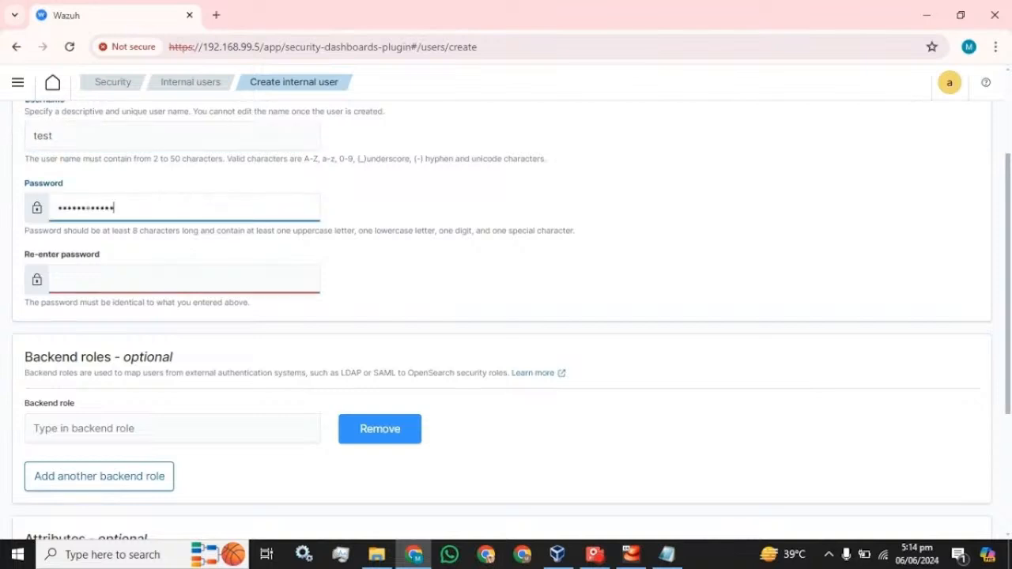
key(Tab)
key(ctrl+v)
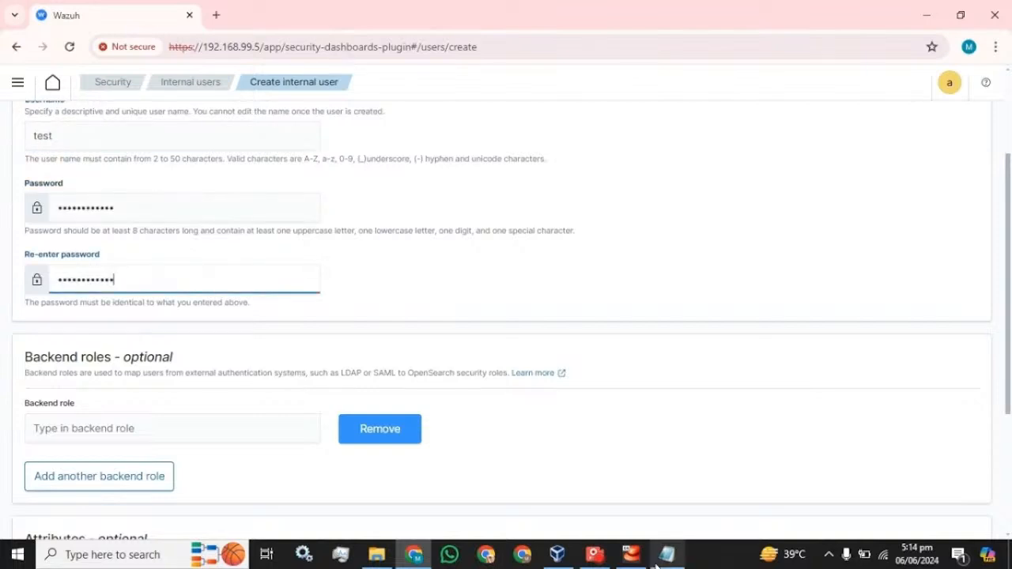
mouse_move(676, 554)
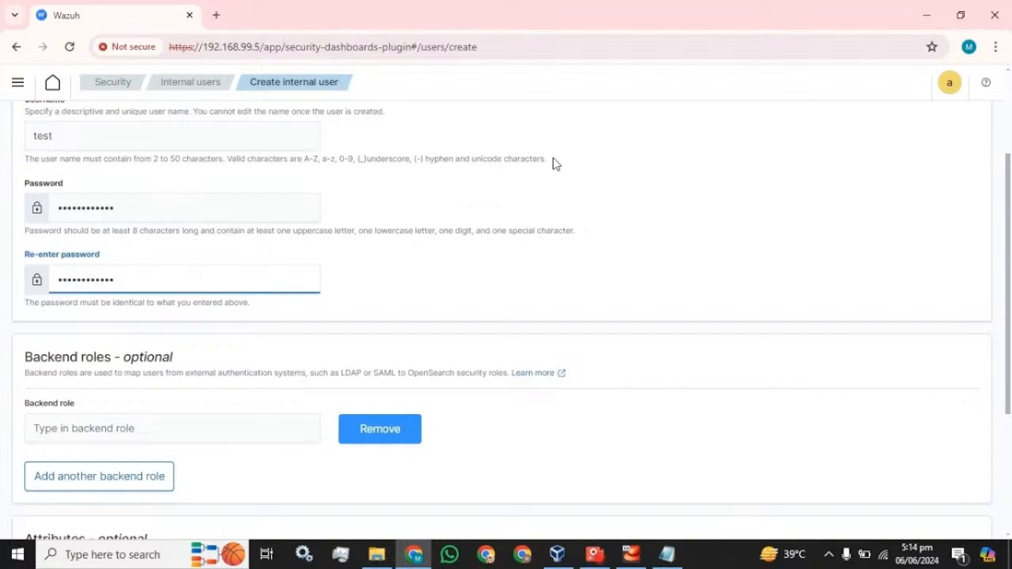
Highlight the username rules hint, duplicate the Wazuh tab, and return to the form's backend roles
drag(553, 162, 154, 159)
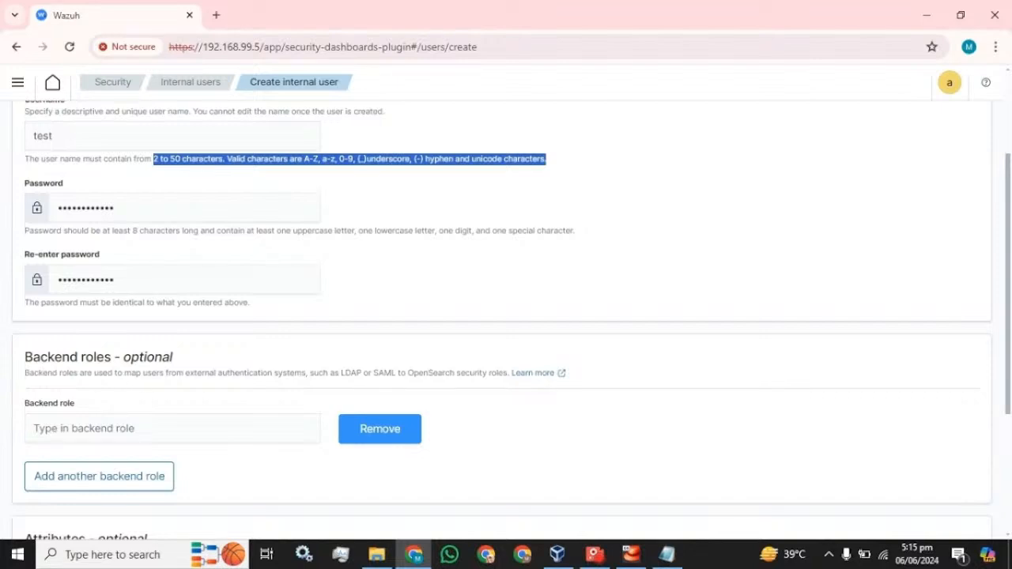
right_click(122, 20)
click(176, 151)
click(113, 16)
scroll(506, 316, down, 2)
click(126, 281)
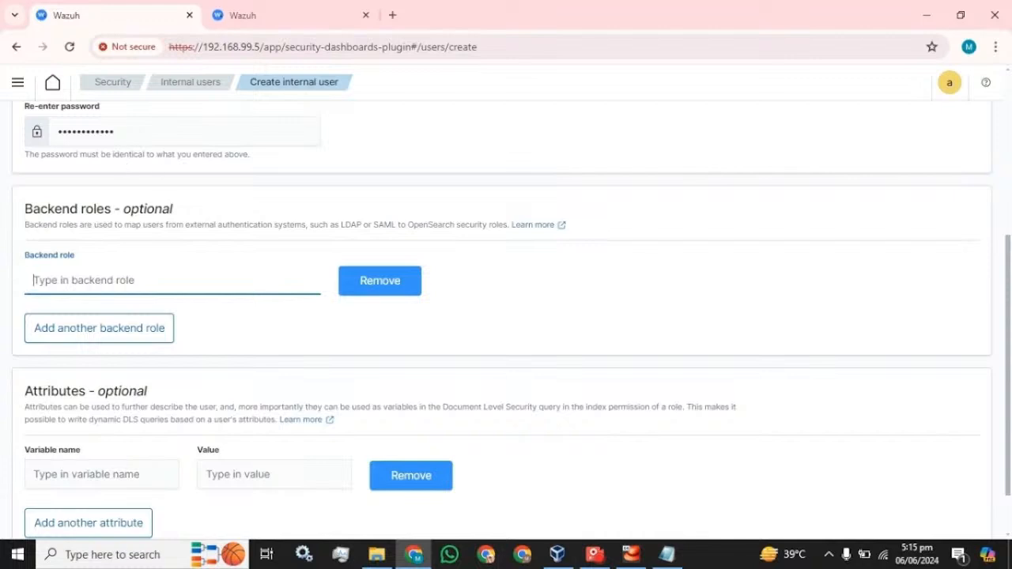
In the second tab, check the available backend roles under Security > Roles
click(279, 16)
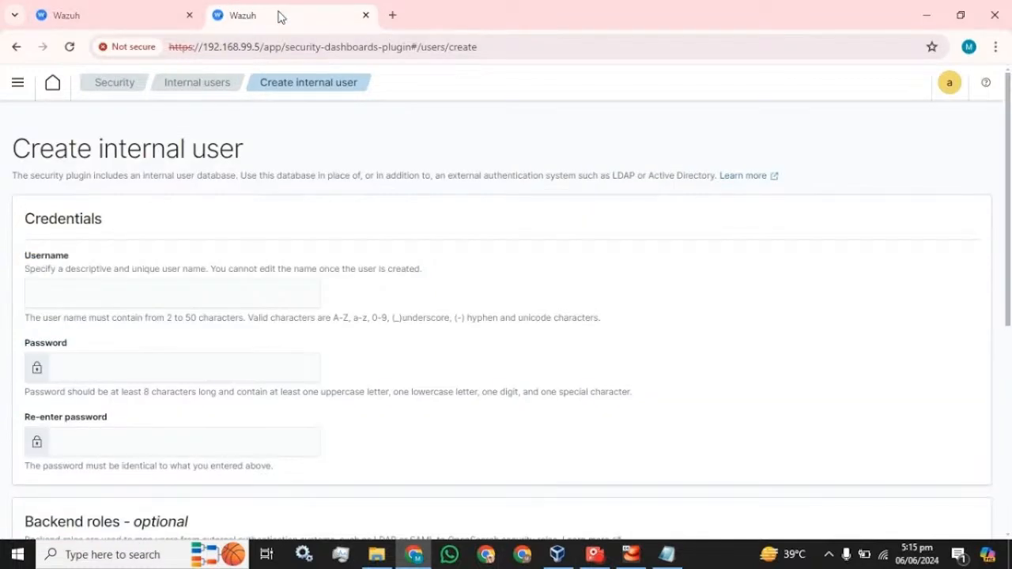
click(110, 84)
click(24, 188)
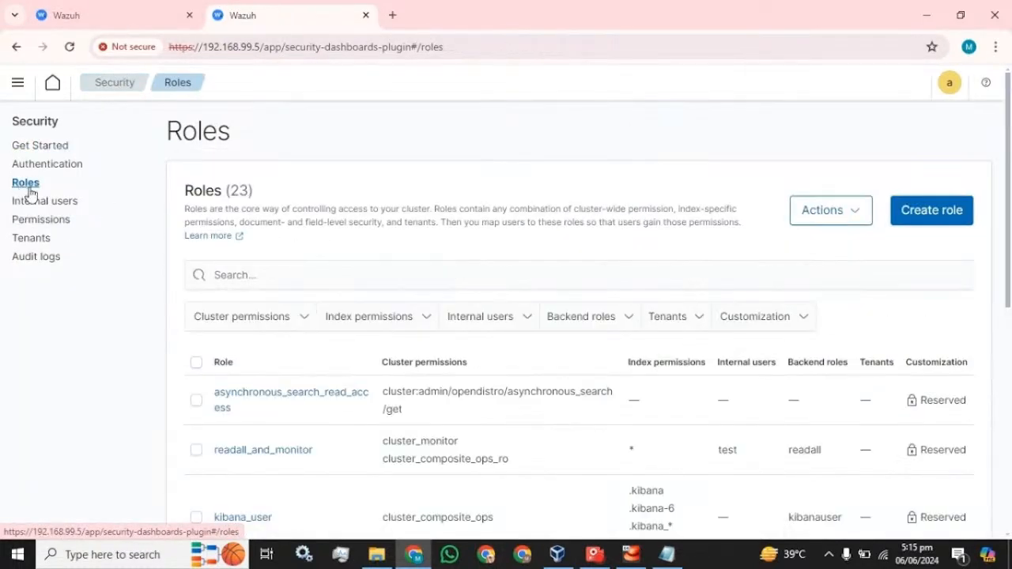
click(608, 320)
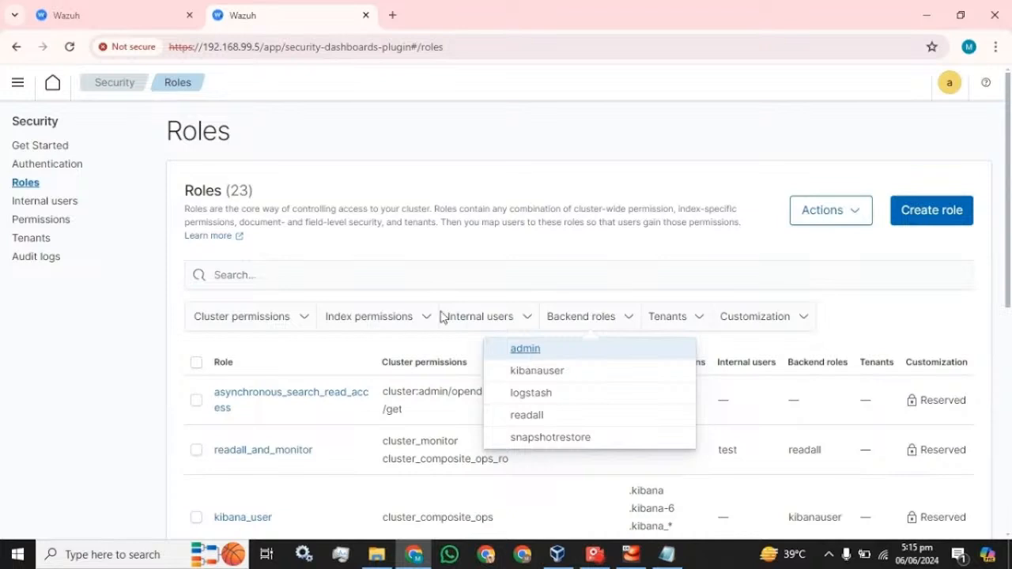
Back in the first tab, enter admin as the backend role and create user test
click(125, 16)
text(admin)
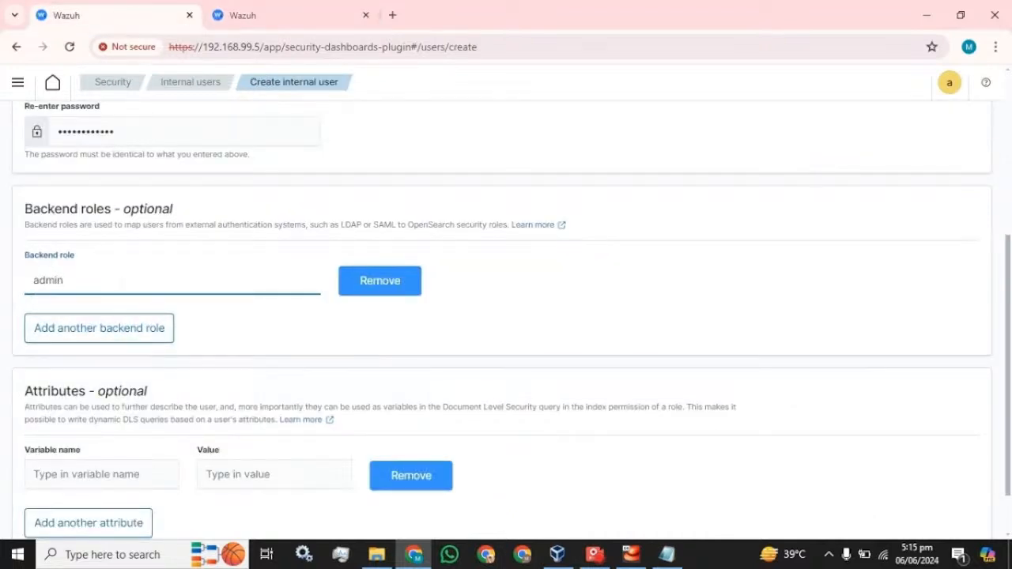
scroll(353, 321, down, 1)
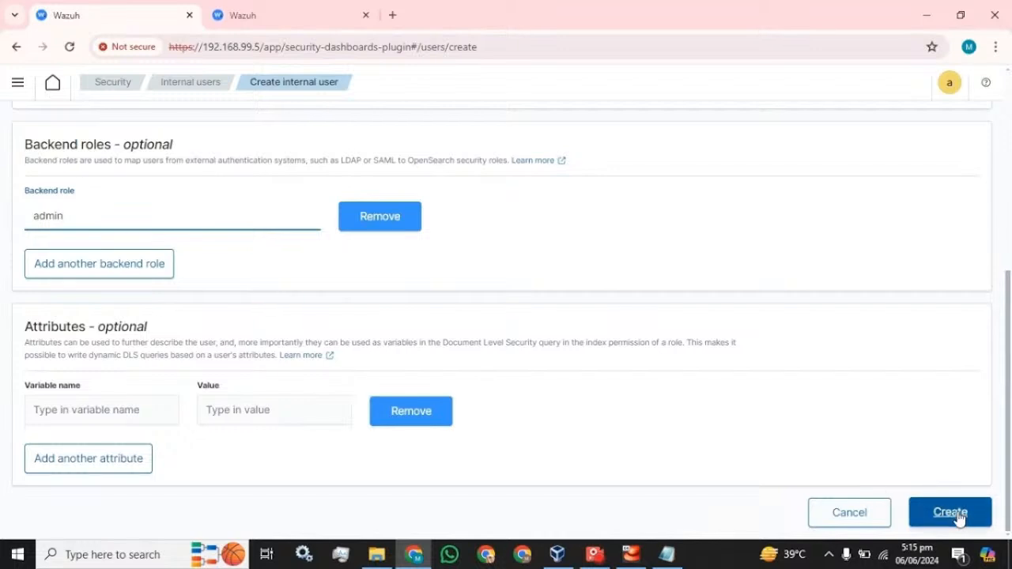
click(952, 513)
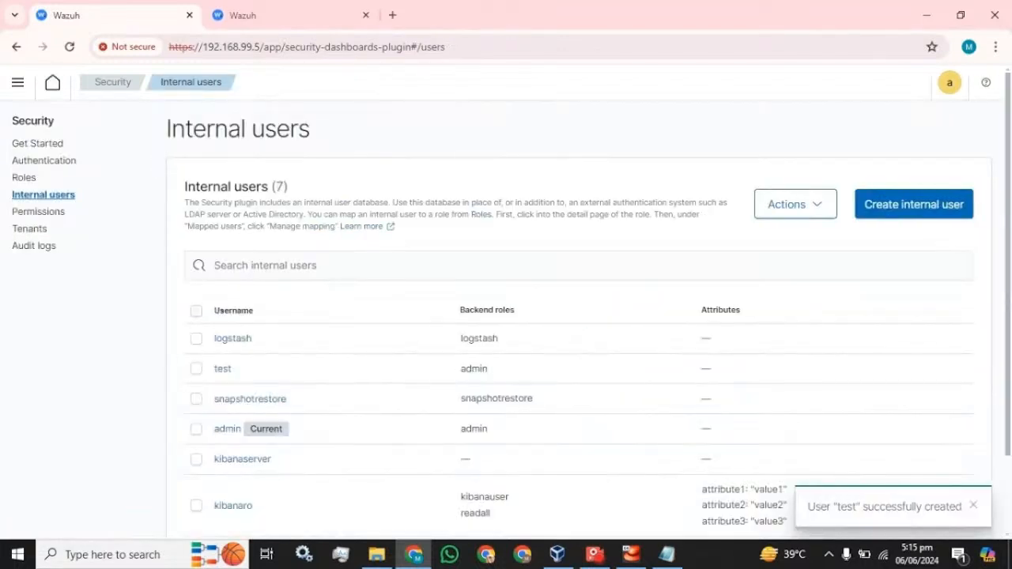
double_click(218, 371)
click(952, 95)
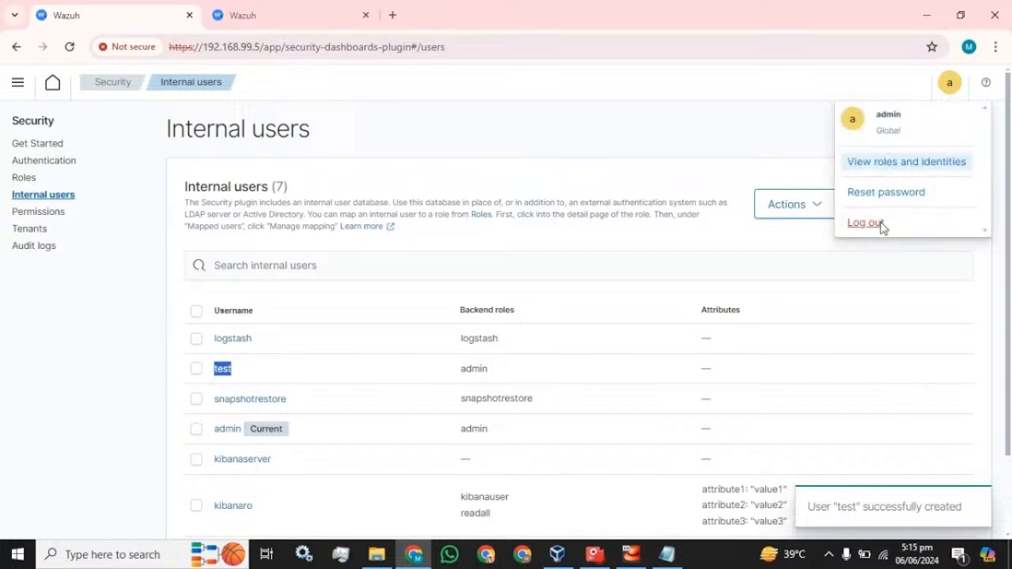
Log out of admin and sign in as test, pasting the password saved in Notepad
click(882, 227)
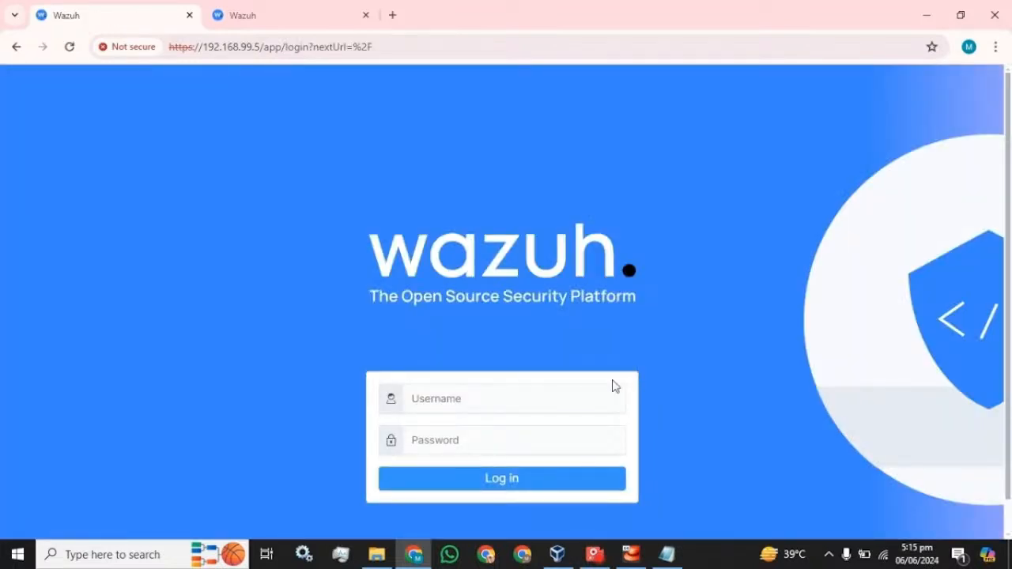
click(614, 397)
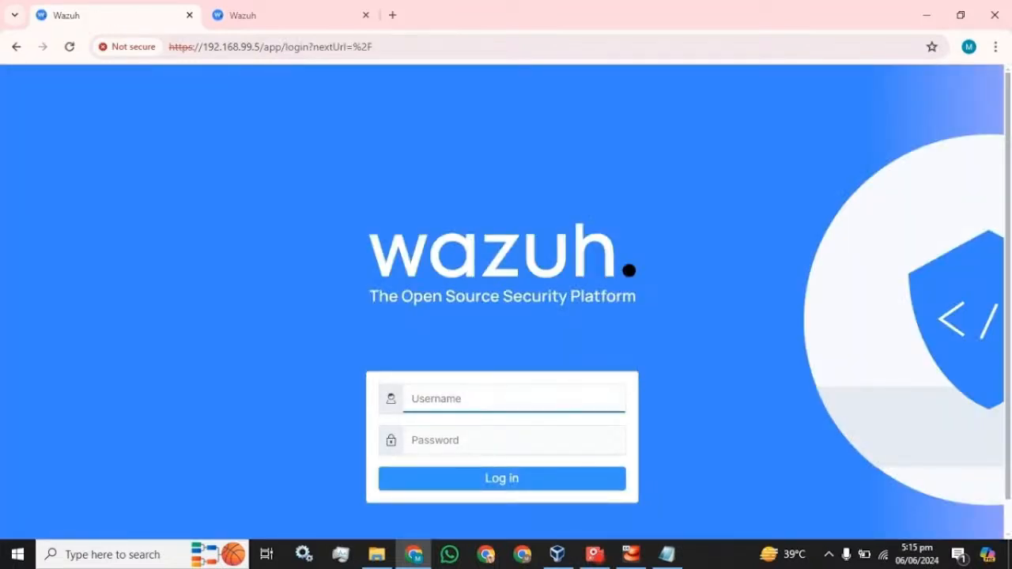
text(test)
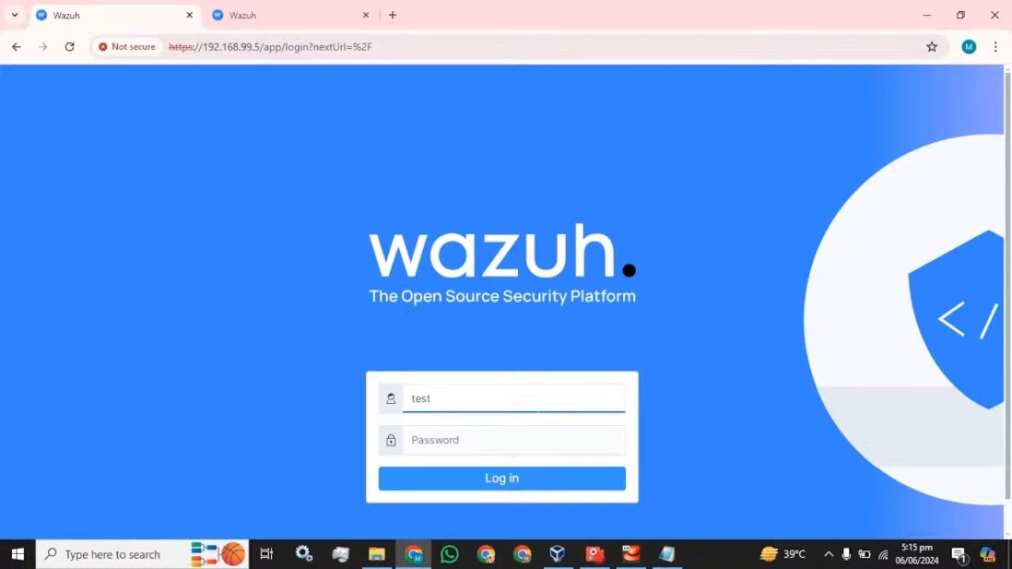
click(666, 554)
click(576, 7)
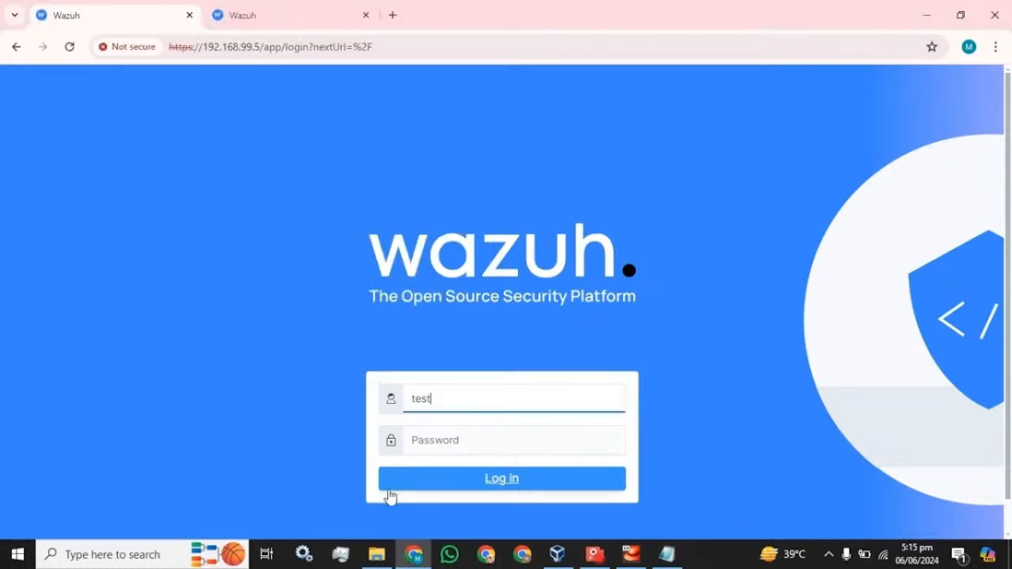
key(Tab)
key(ctrl+v)
click(473, 480)
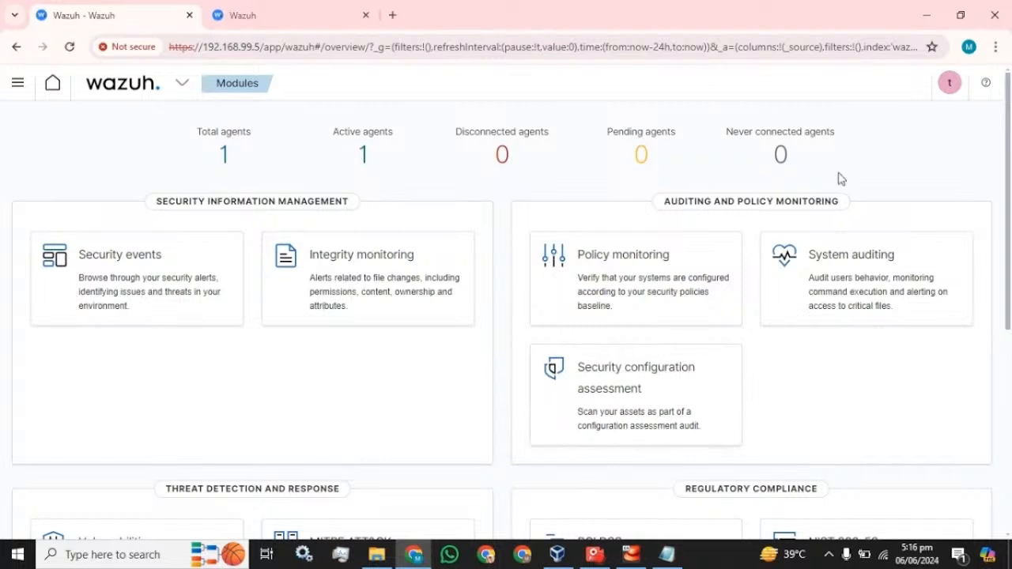
Open the reset password dialog from test's account menu and cancel it unchanged
click(952, 87)
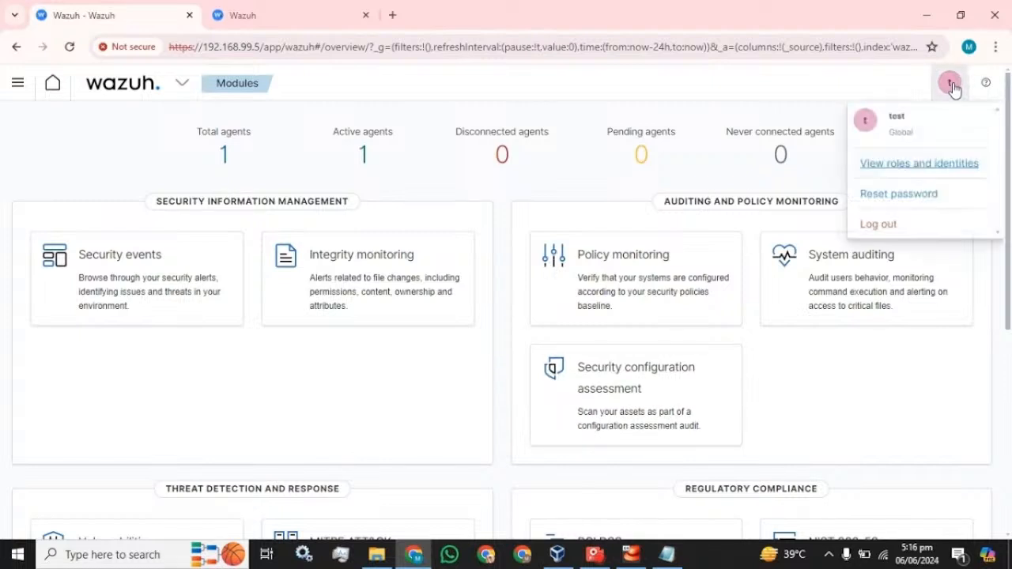
click(875, 198)
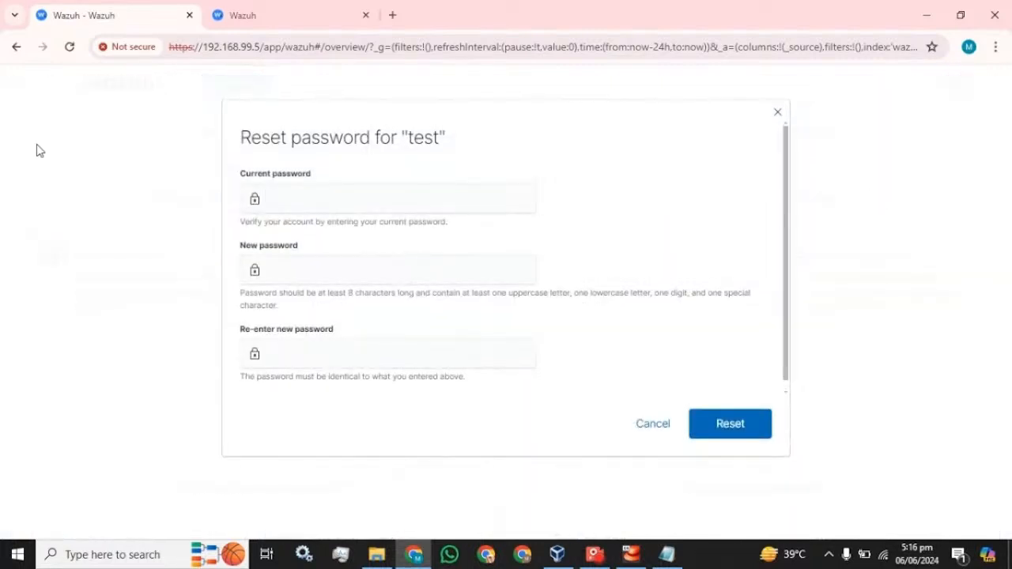
click(304, 201)
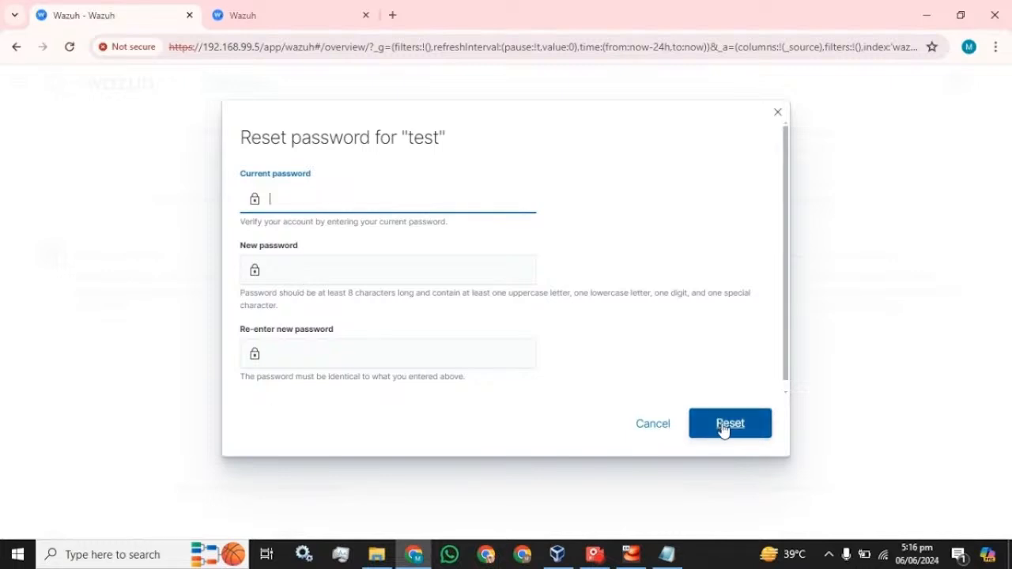
click(637, 431)
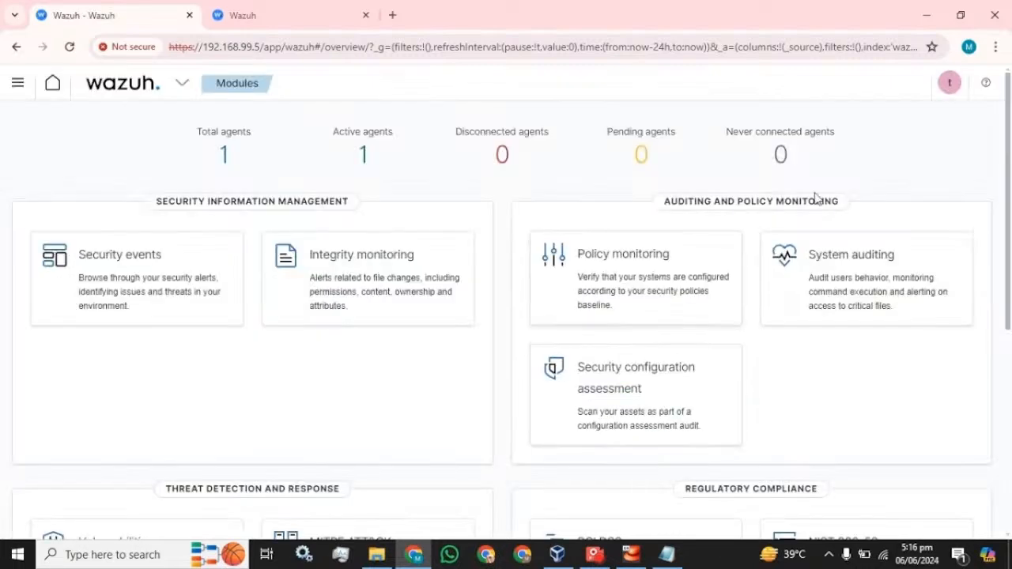
In Security > Internal users, select user test and choose Actions > Duplicate
click(17, 85)
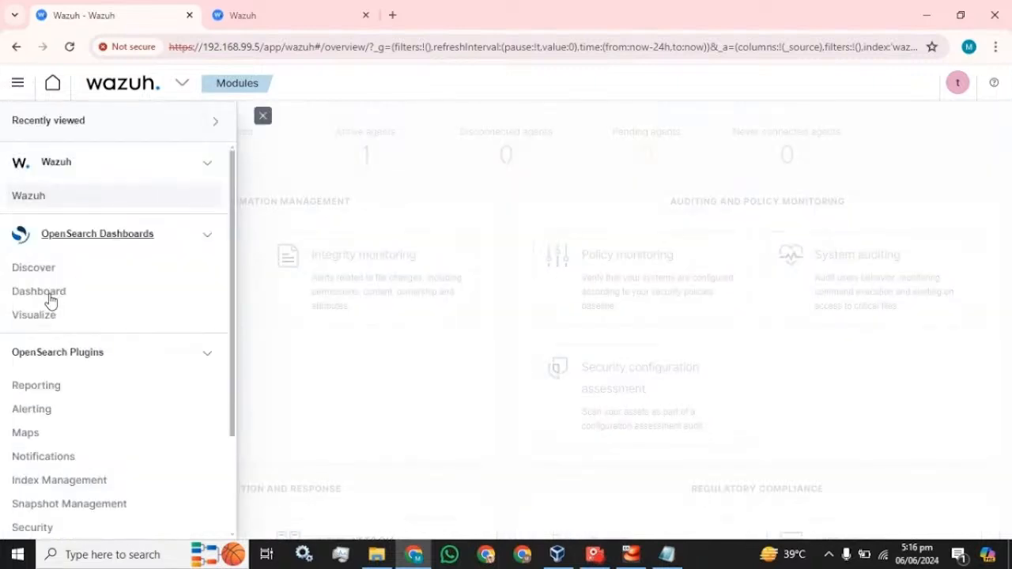
scroll(87, 348, down, 1)
scroll(87, 364, down, 1)
click(34, 395)
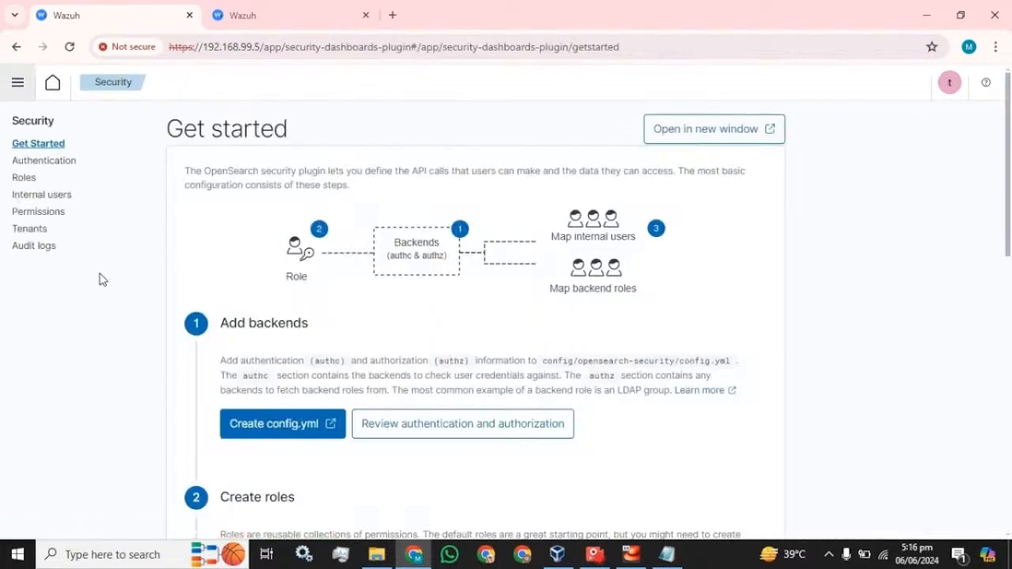
click(53, 201)
scroll(232, 296, down, 2)
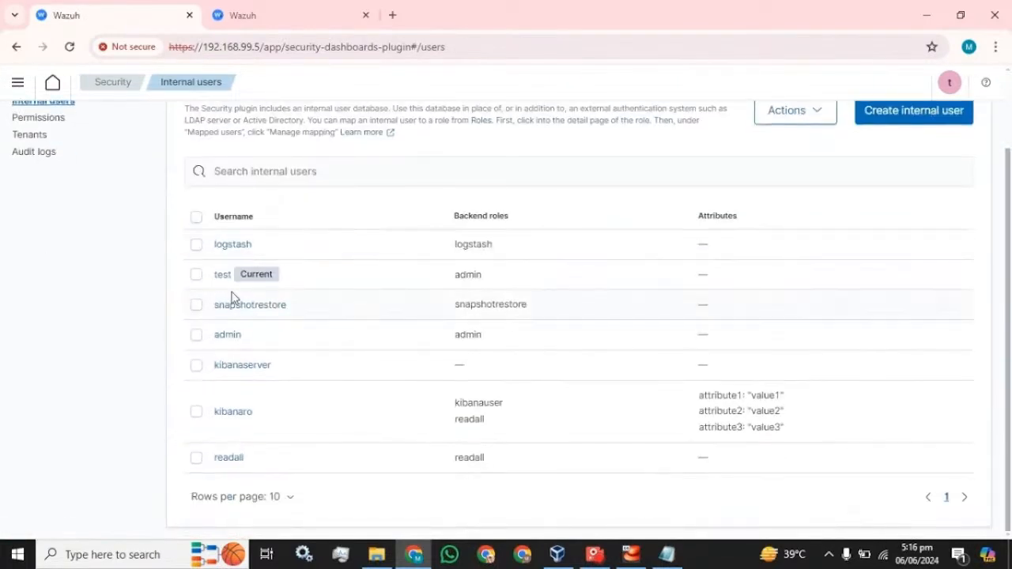
click(195, 275)
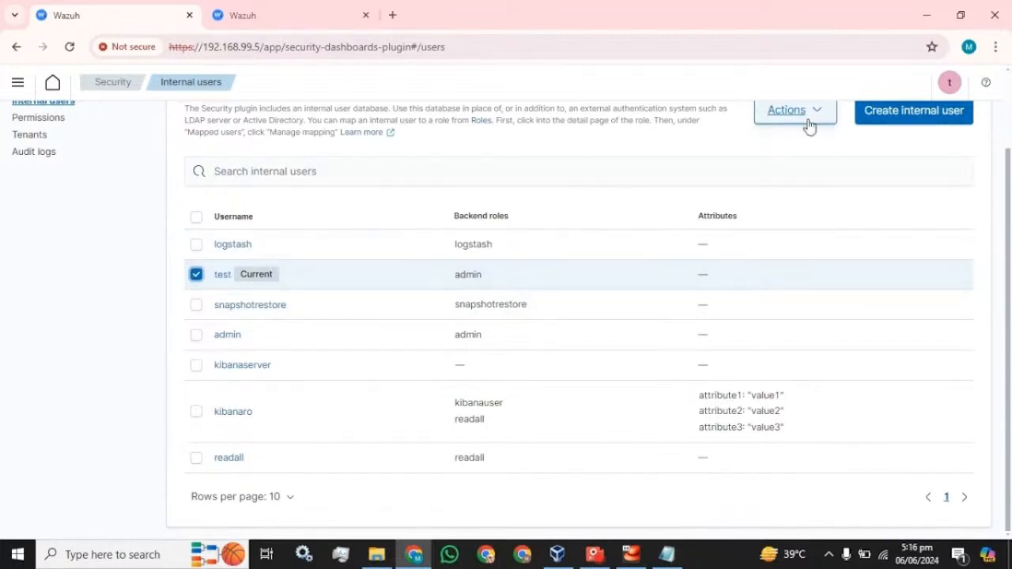
scroll(803, 218, up, 1)
click(819, 191)
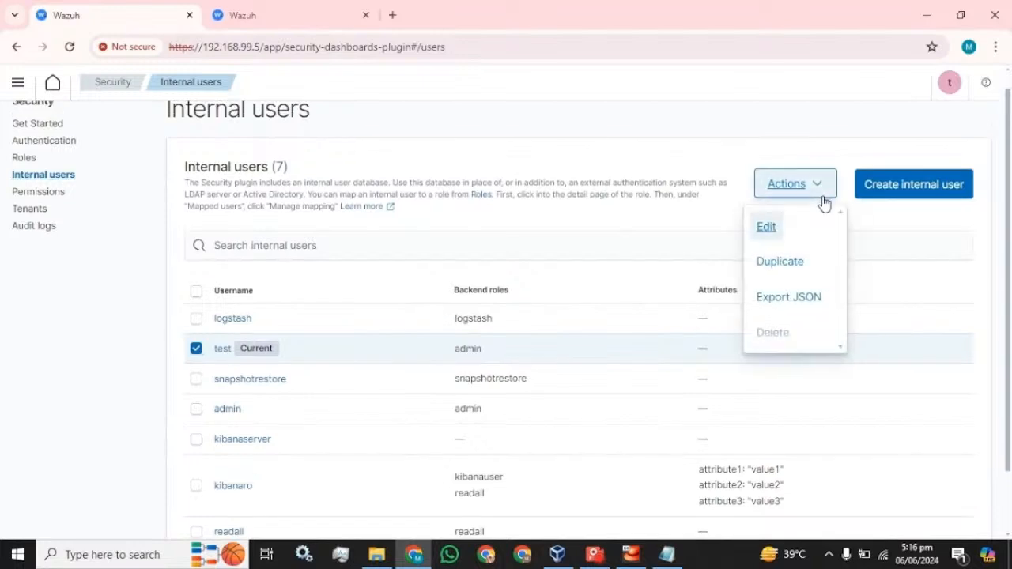
click(801, 271)
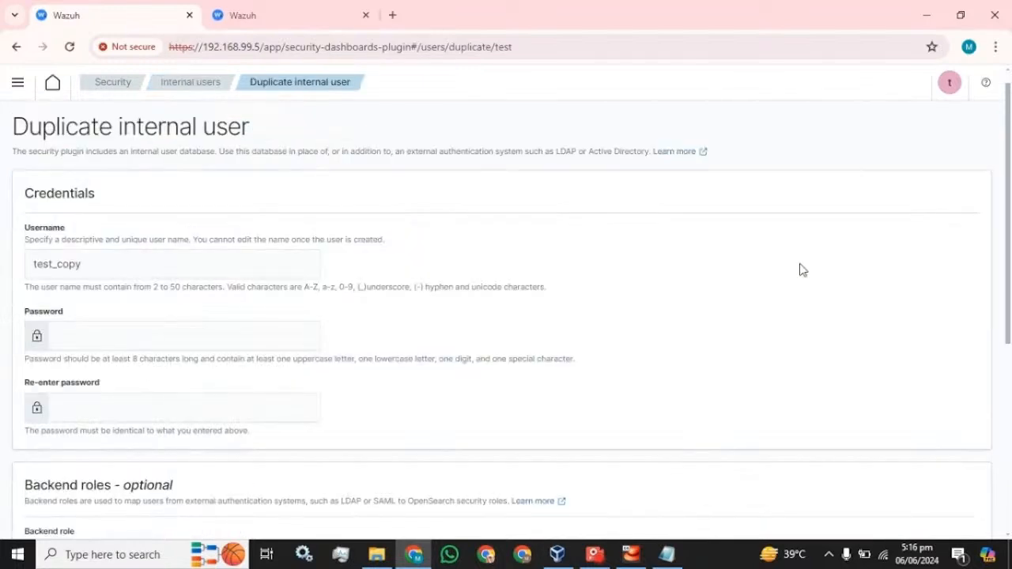
Paste the password into both password fields for test_copy and create the user
scroll(147, 305, down, 2)
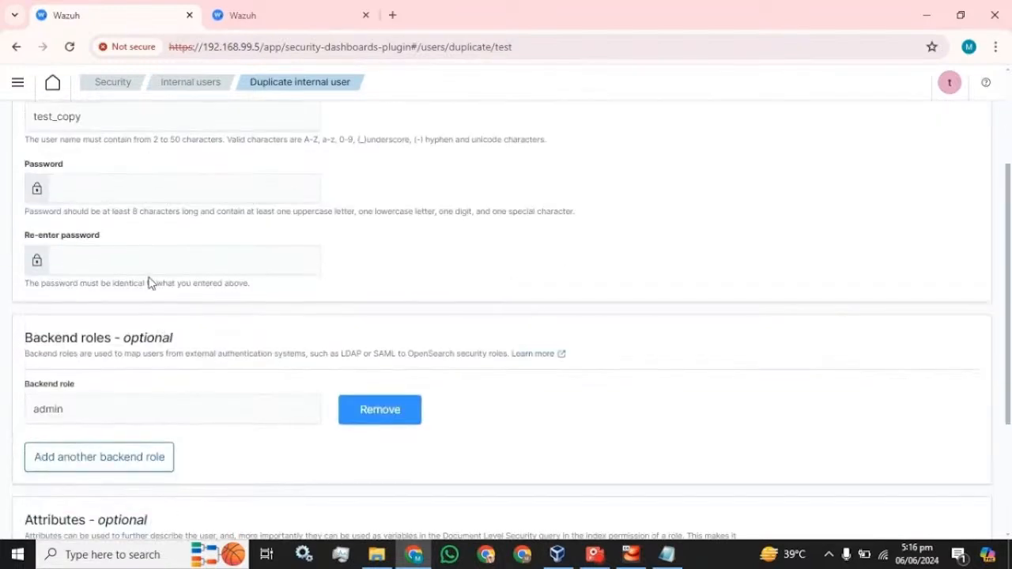
scroll(151, 283, up, 2)
click(80, 264)
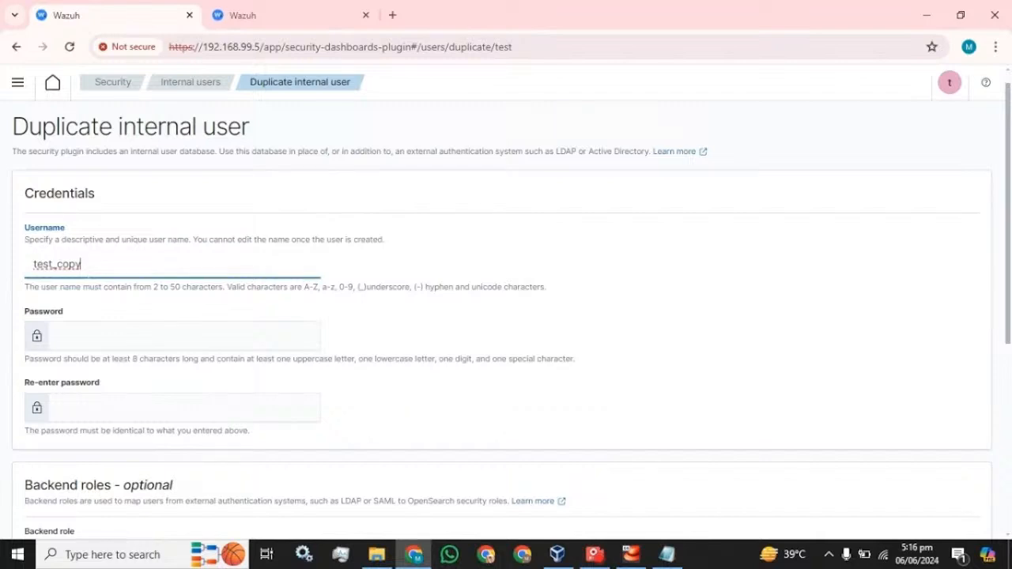
key(Tab)
key(ctrl+v)
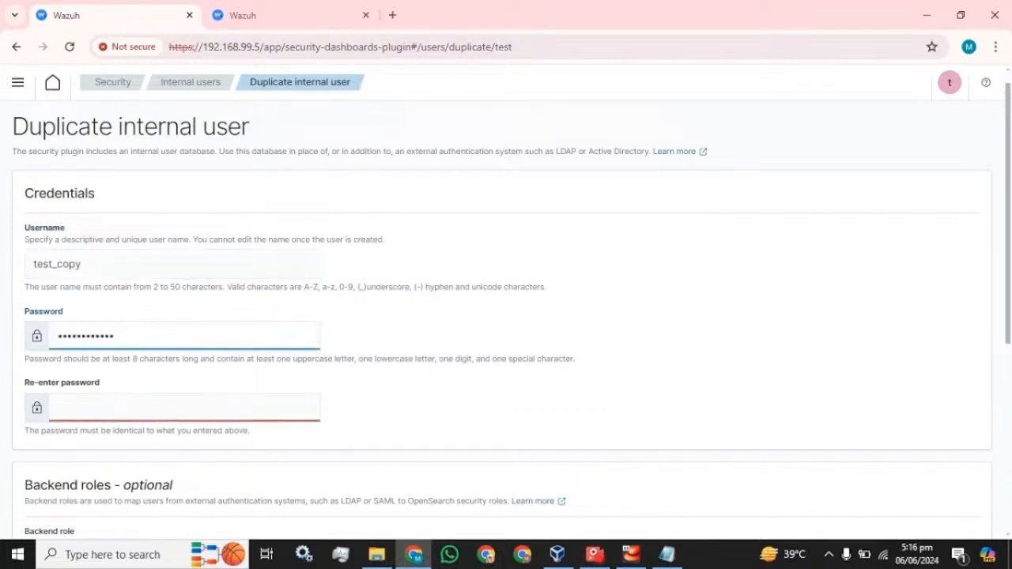
key(Tab)
key(ctrl+v)
scroll(470, 373, down, 3)
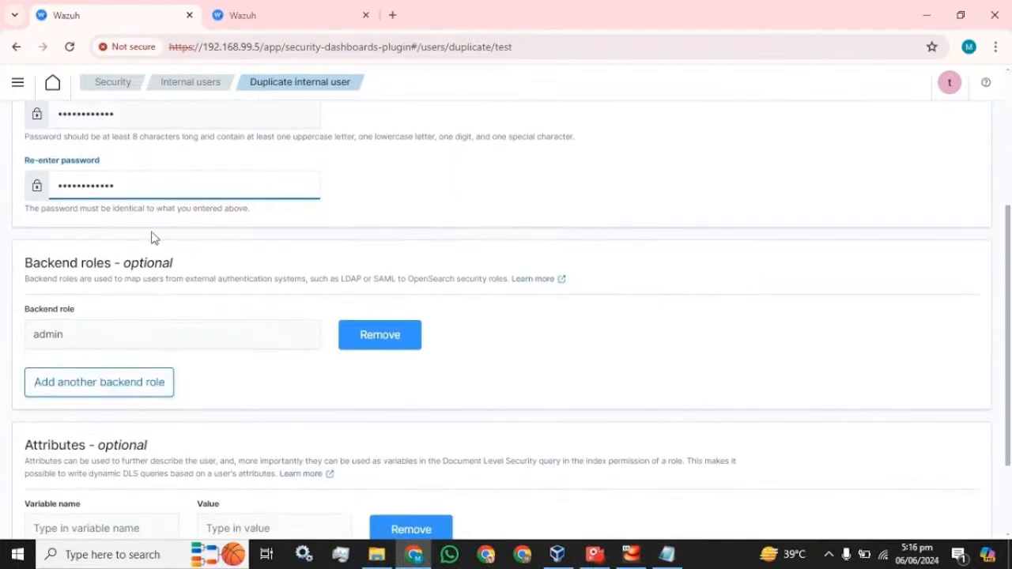
scroll(154, 237, up, 3)
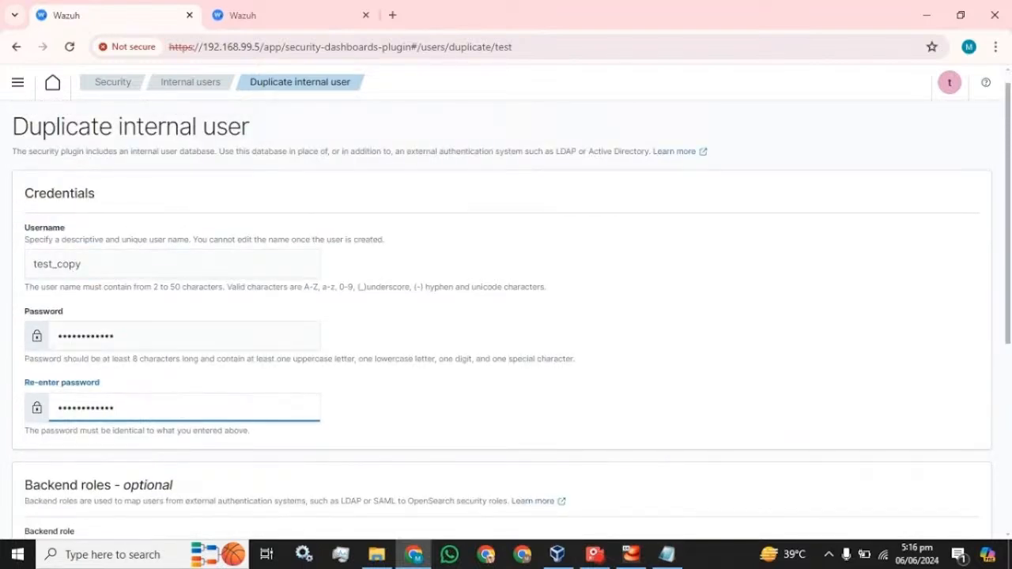
scroll(101, 264, down, 3)
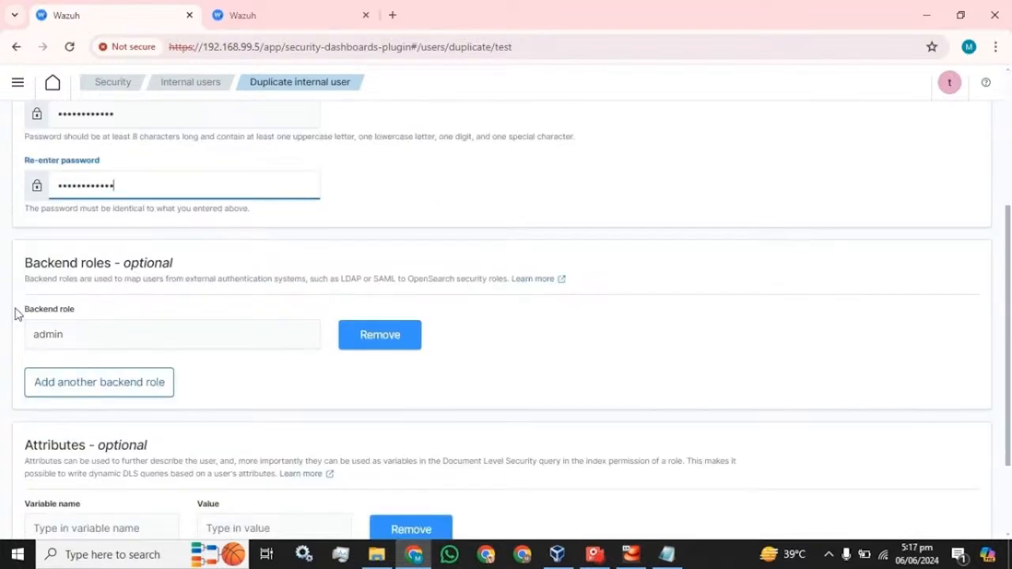
scroll(474, 356, down, 2)
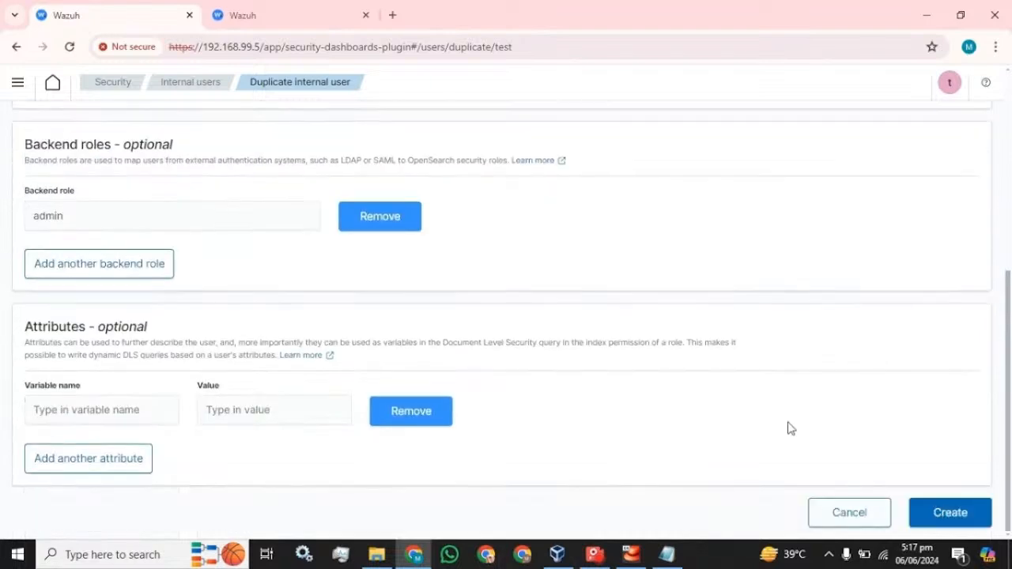
click(950, 513)
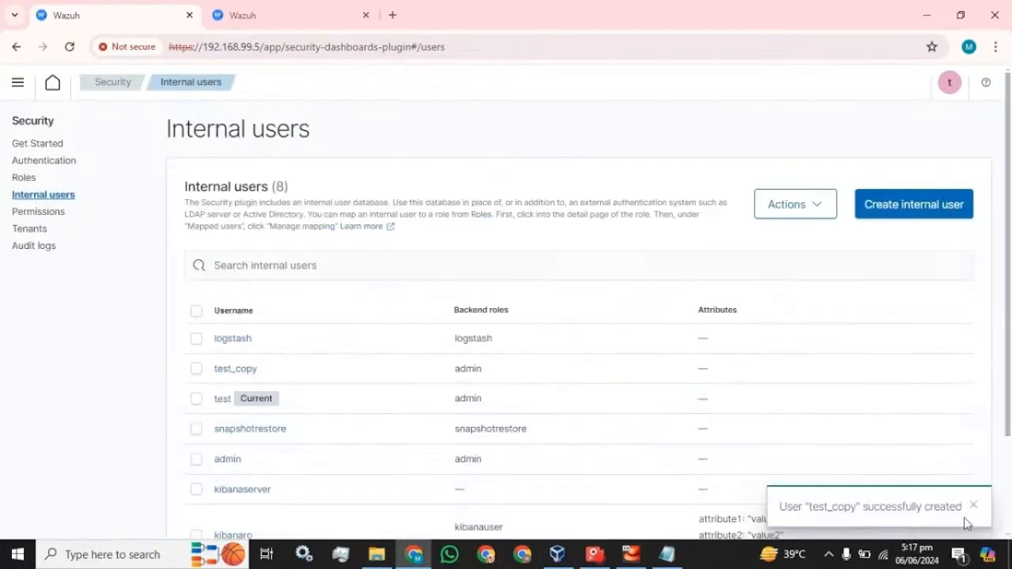
Log out of test and sign in as test_copy with the saved password
click(950, 85)
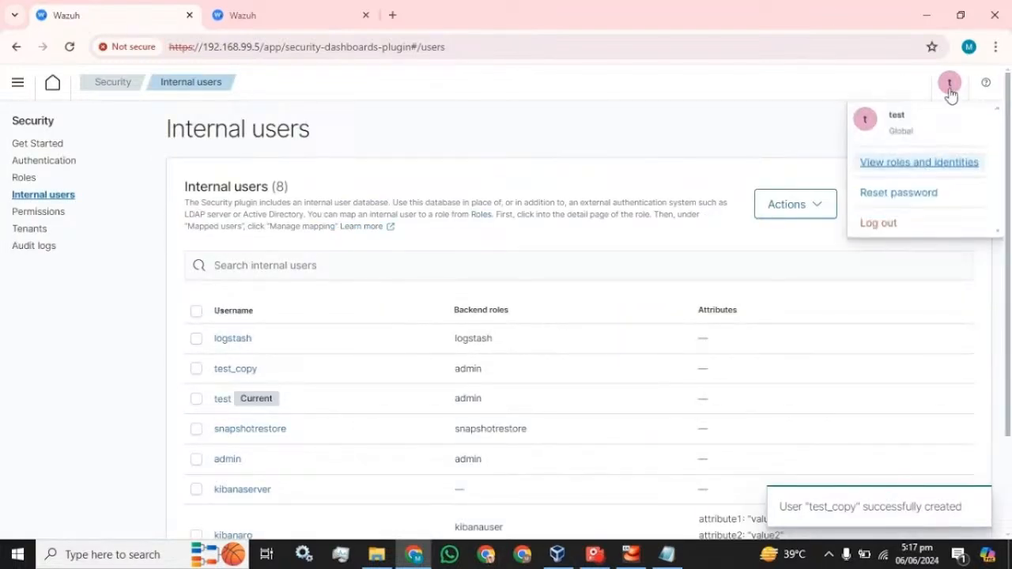
click(866, 223)
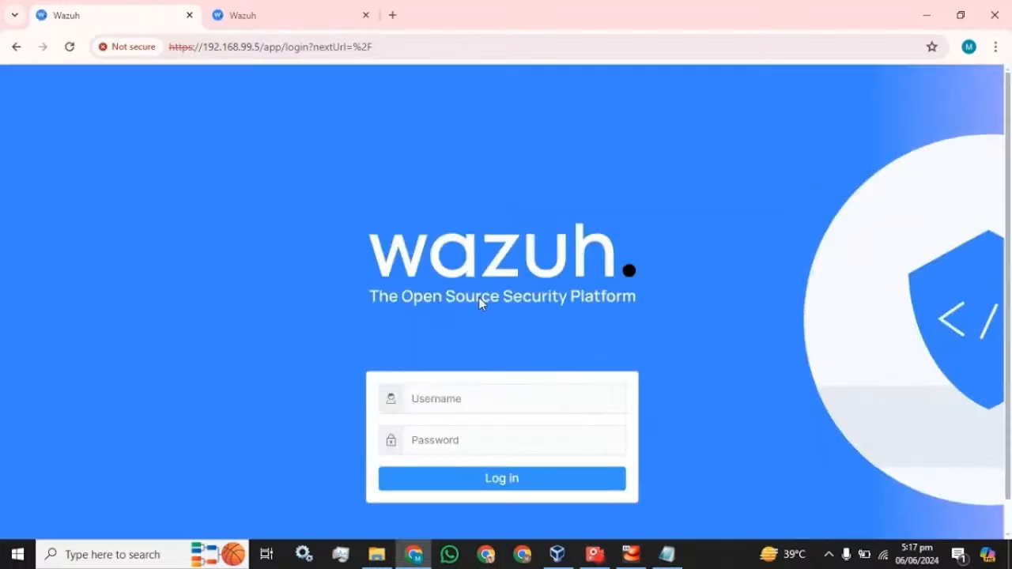
text(t)
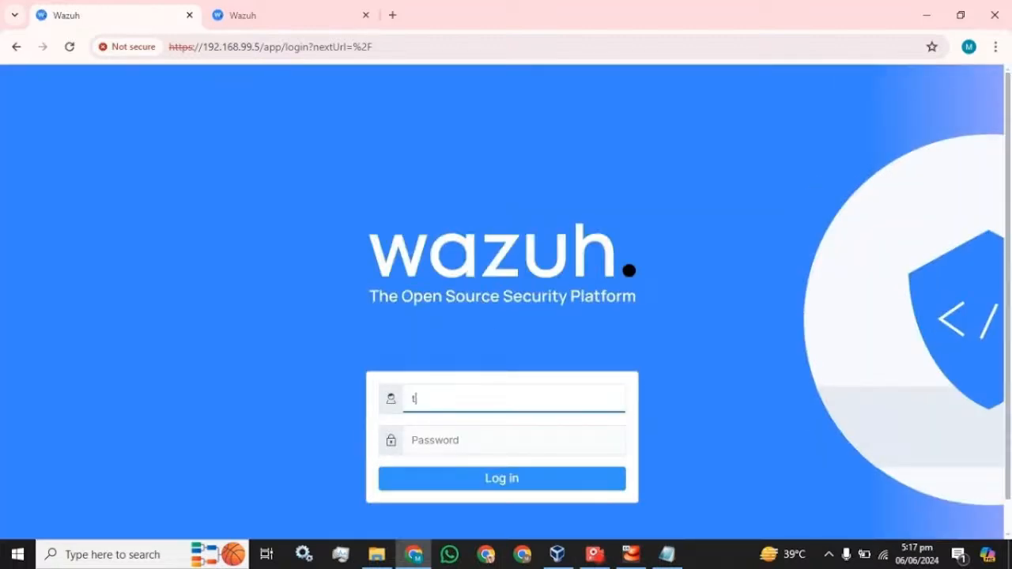
text(est_copy)
click(665, 554)
click(639, 7)
key(Tab)
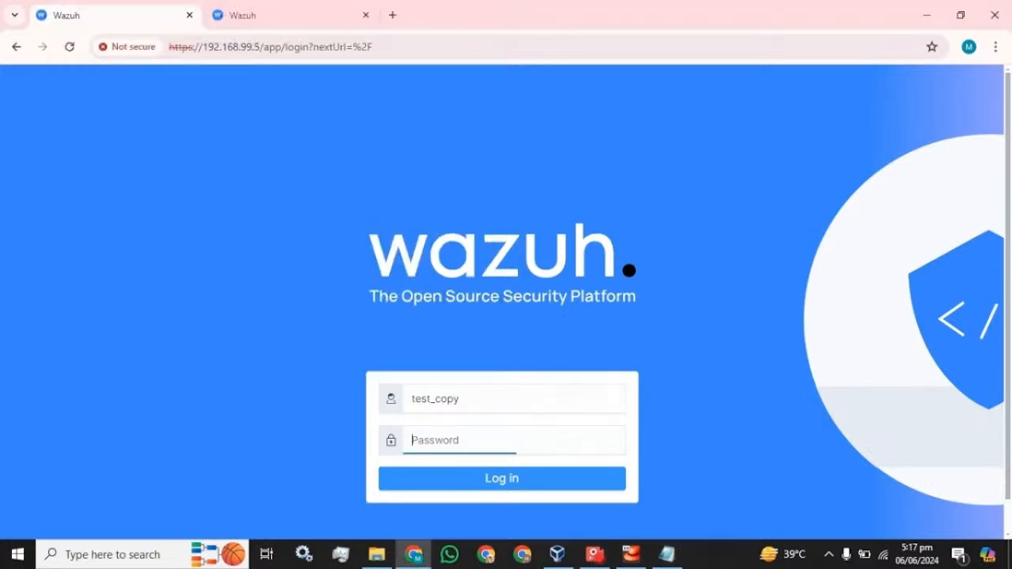
key(ctrl+v)
click(495, 488)
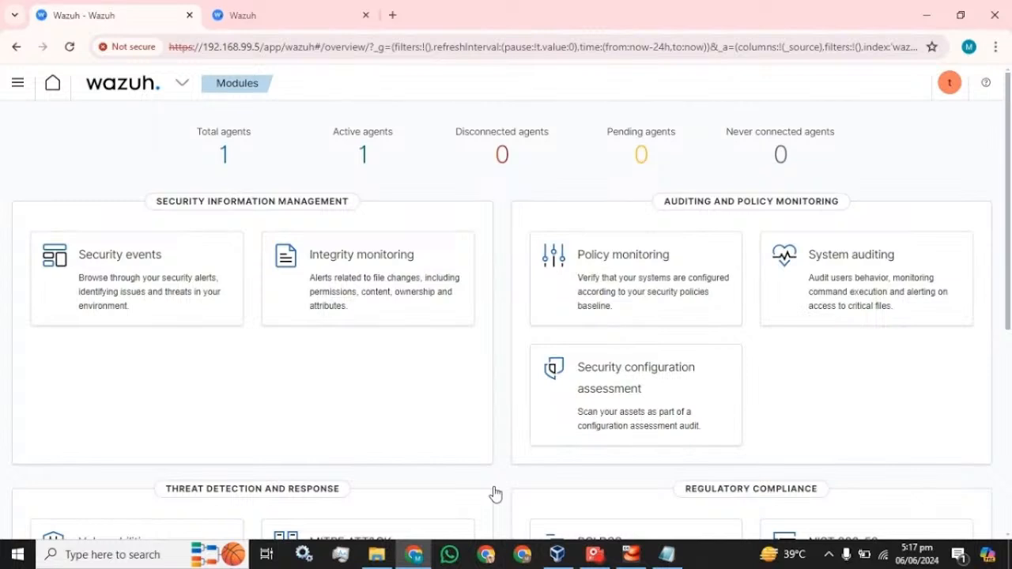
click(265, 16)
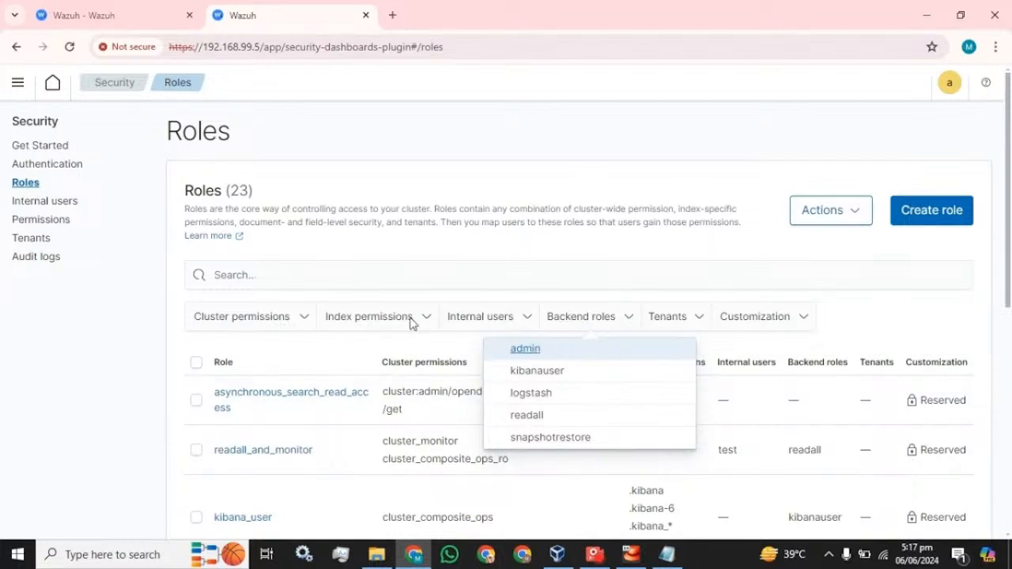
Close the open filter list and scroll through the Roles list
scroll(321, 379, down, 3)
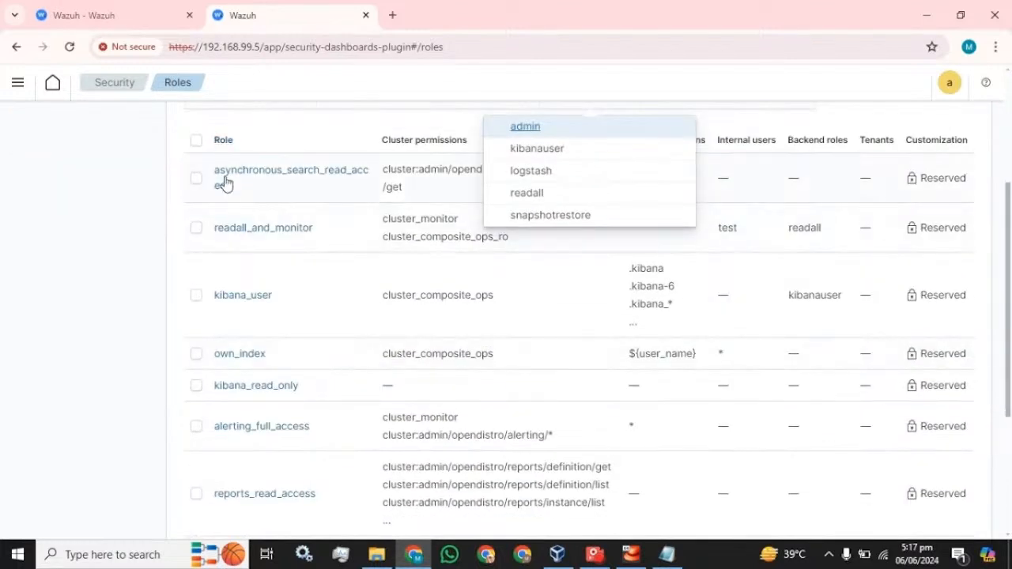
click(149, 199)
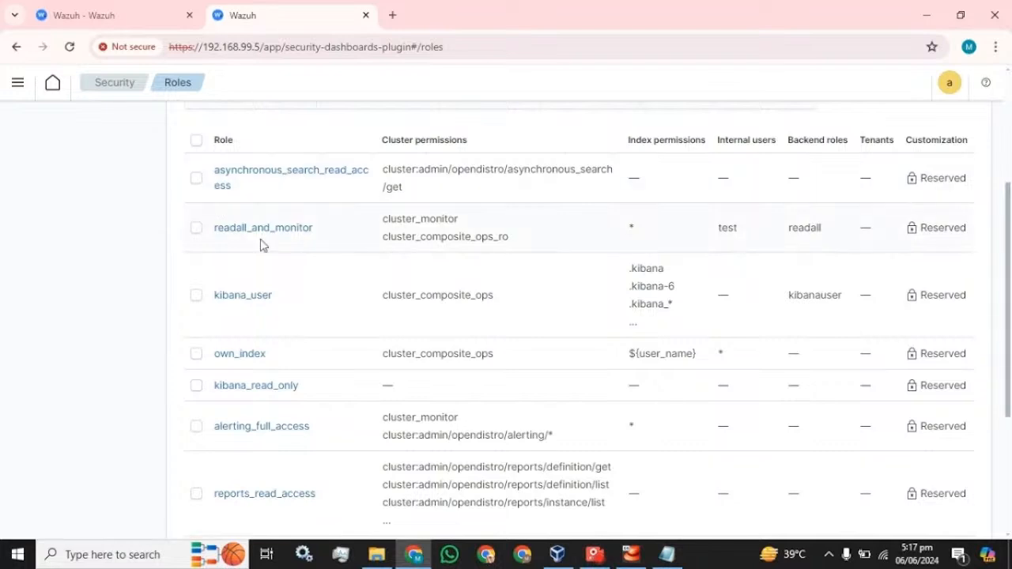
scroll(264, 245, down, 2)
scroll(312, 384, up, 3)
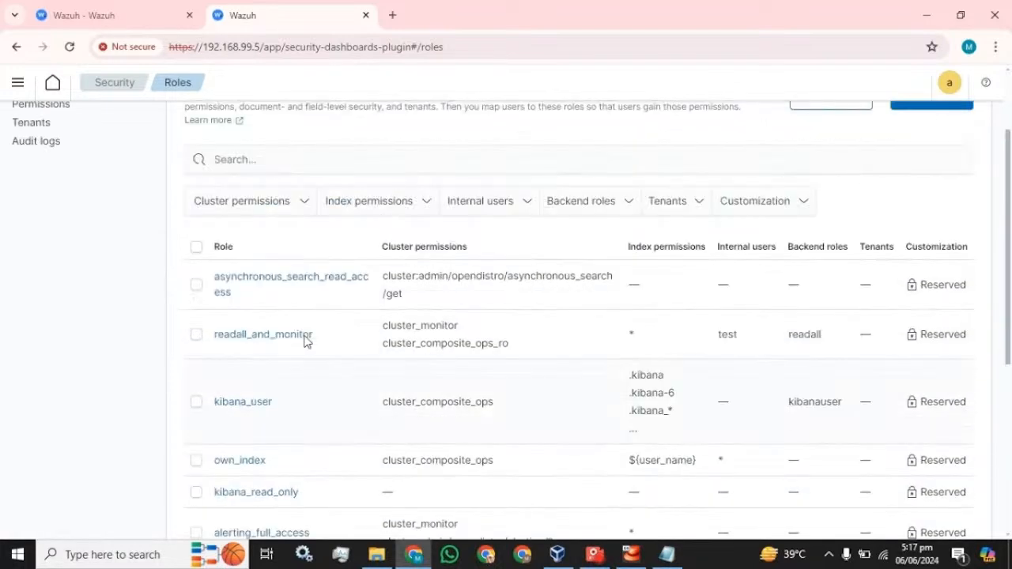
scroll(290, 329, up, 2)
scroll(290, 330, down, 1)
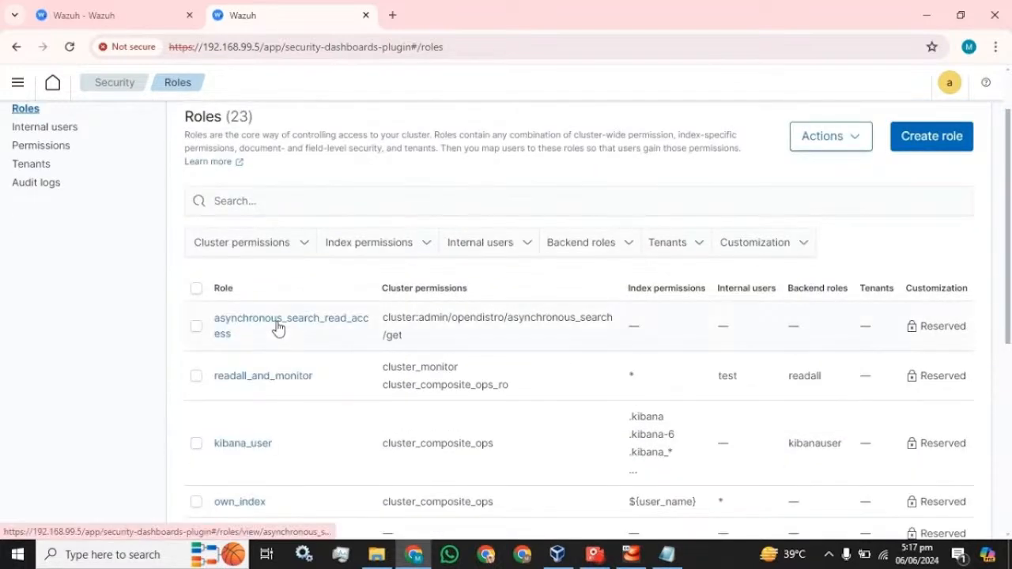
scroll(269, 398, down, 3)
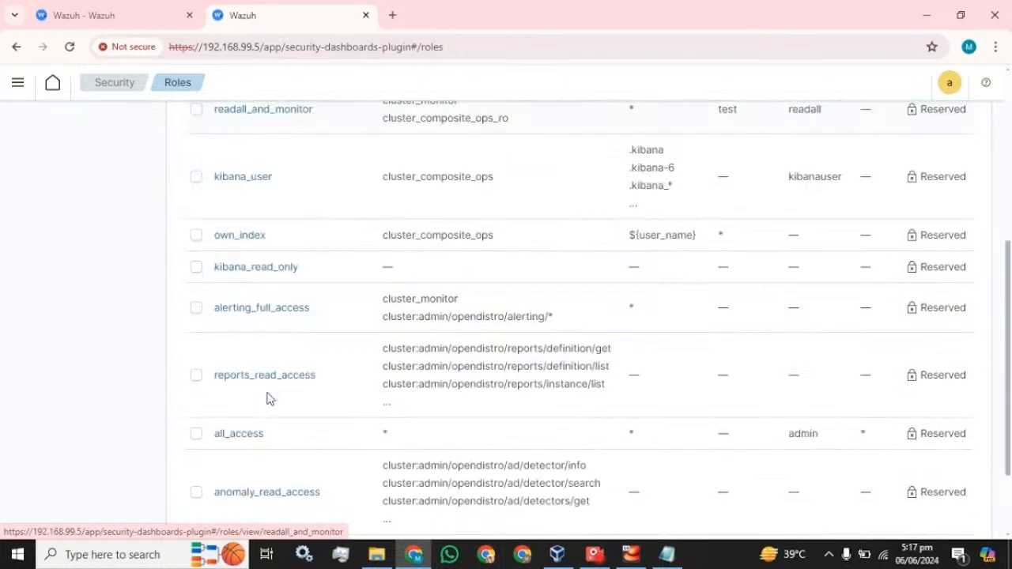
scroll(266, 400, down, 1)
scroll(782, 380, up, 6)
Start creating a new role, then cancel back to the Roles list
click(933, 211)
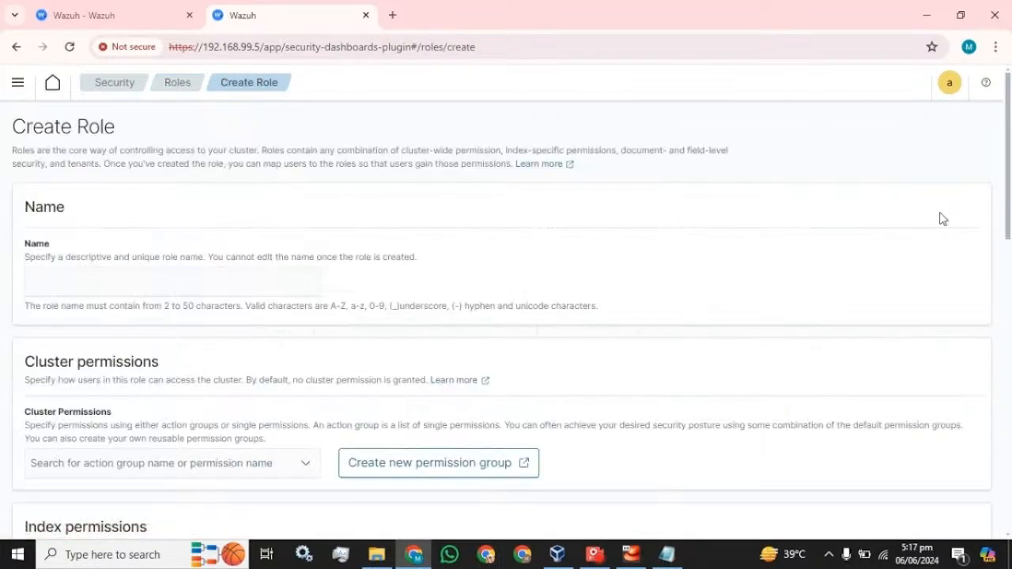
scroll(231, 285, down, 3)
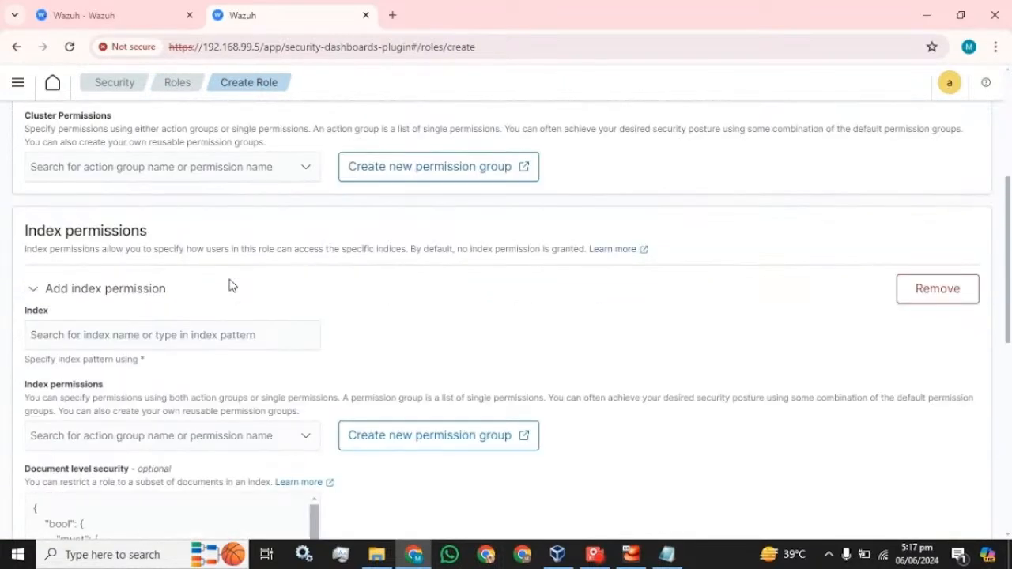
scroll(230, 285, down, 5)
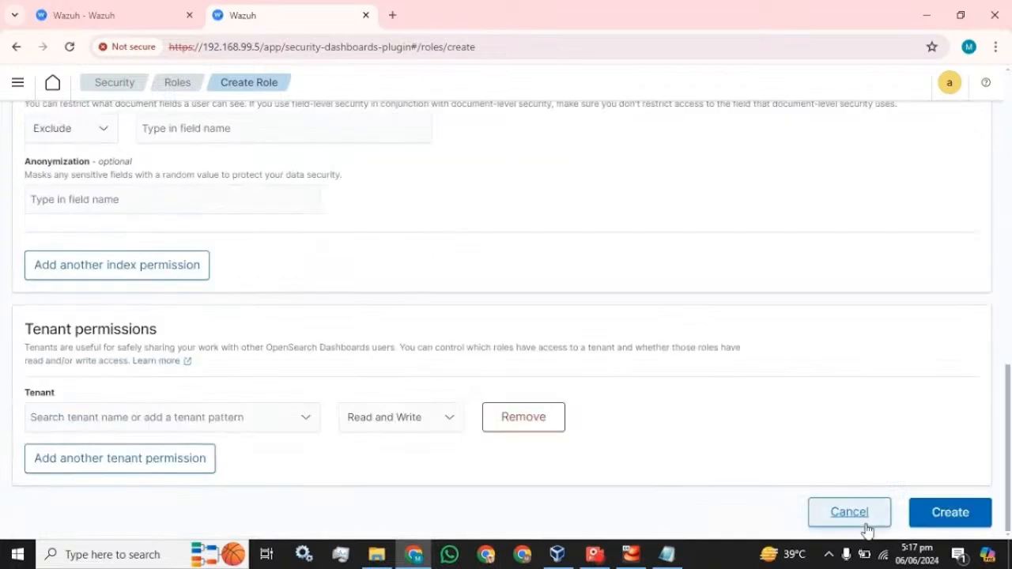
click(849, 513)
Open the reports_read_access role's details
scroll(366, 366, down, 2)
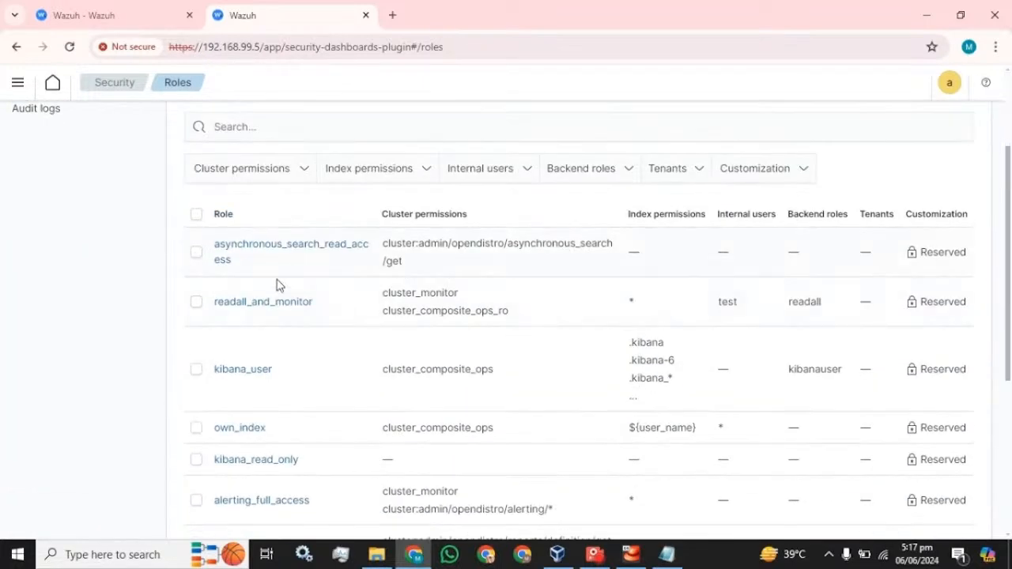
scroll(237, 338, down, 4)
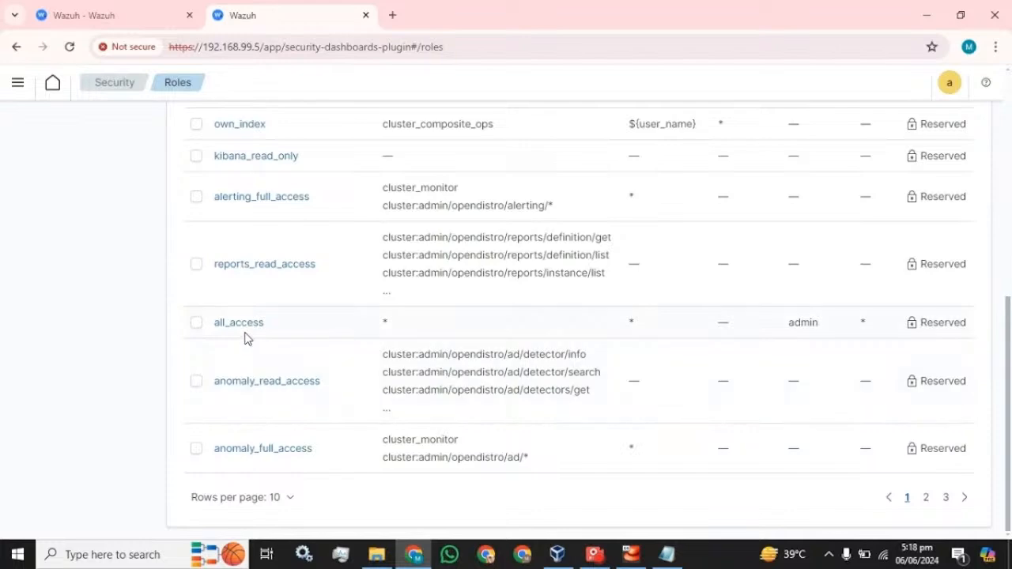
click(256, 265)
Map user test to reports_read_access, review its permissions, and return to the Roles list
scroll(242, 273, up, 6)
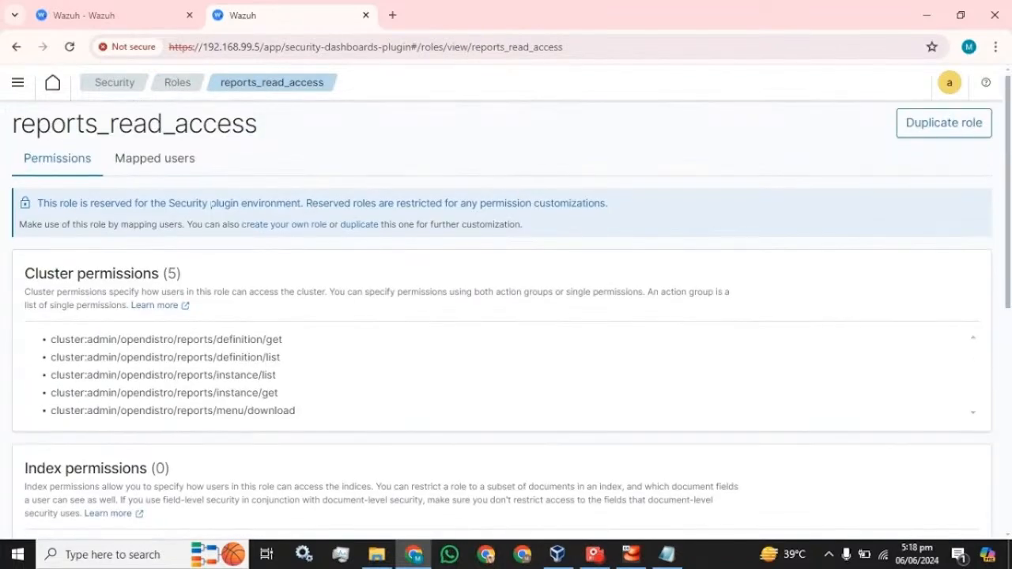
click(158, 168)
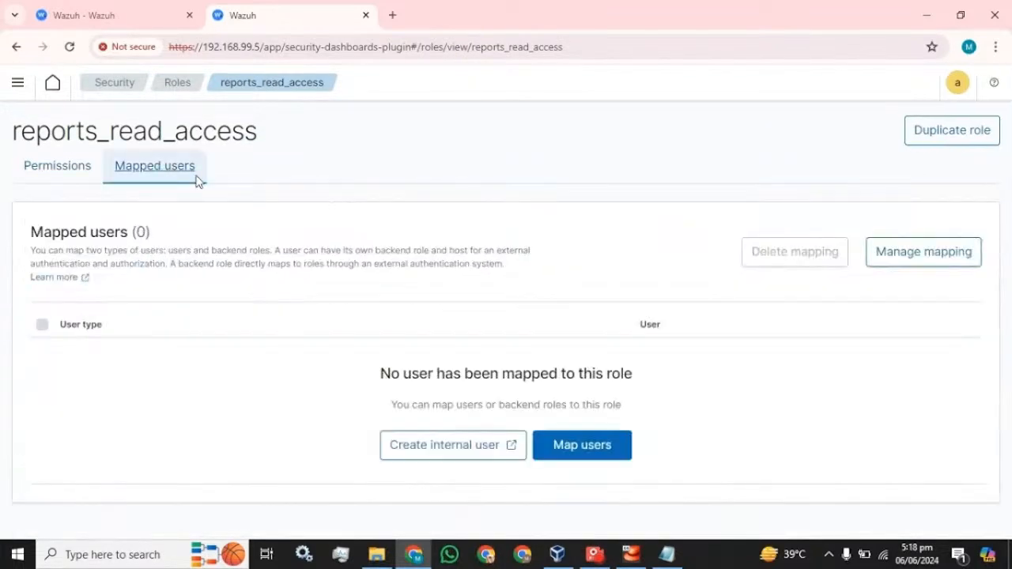
click(909, 267)
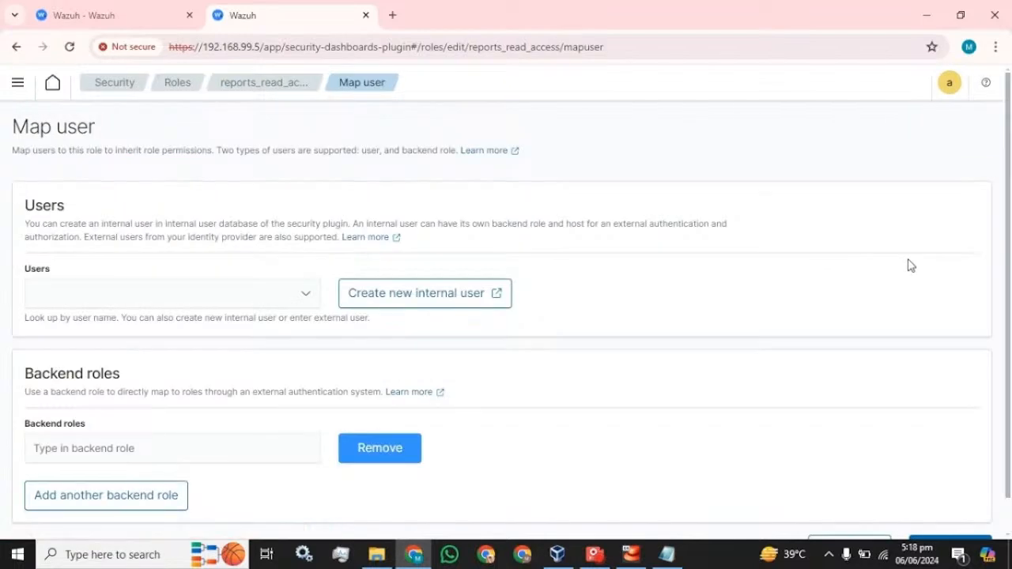
click(238, 293)
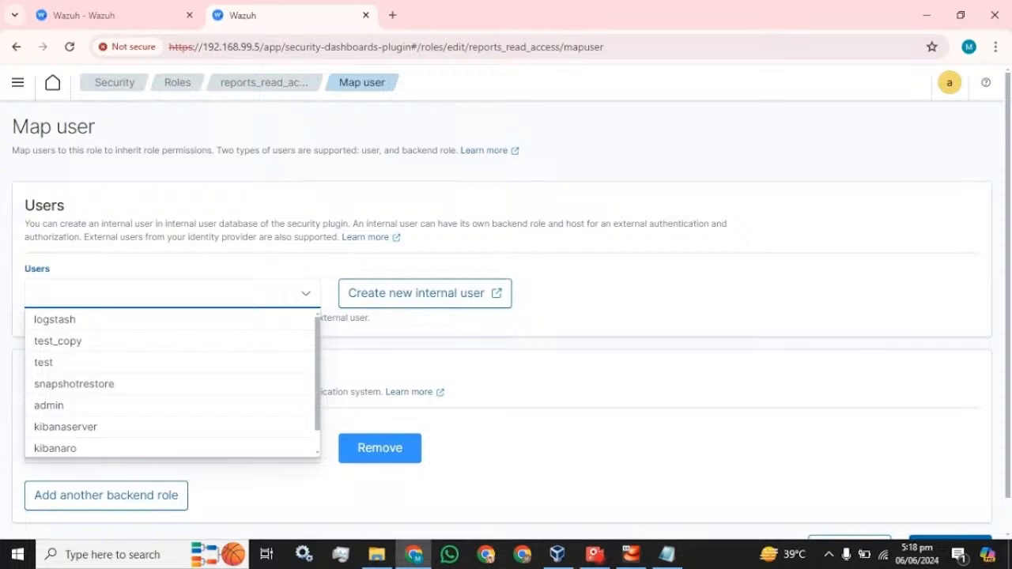
click(59, 364)
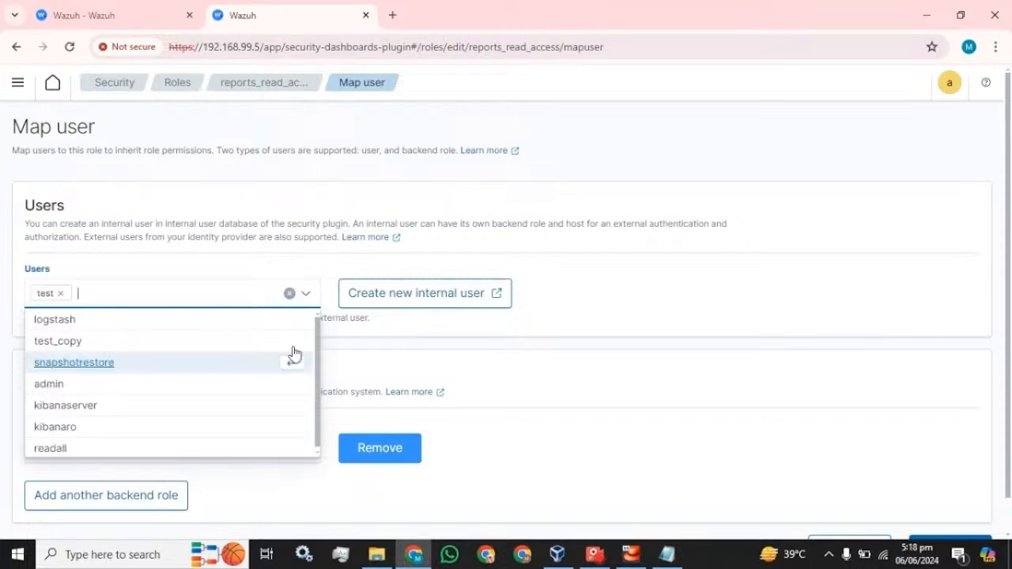
click(544, 330)
scroll(544, 331, down, 1)
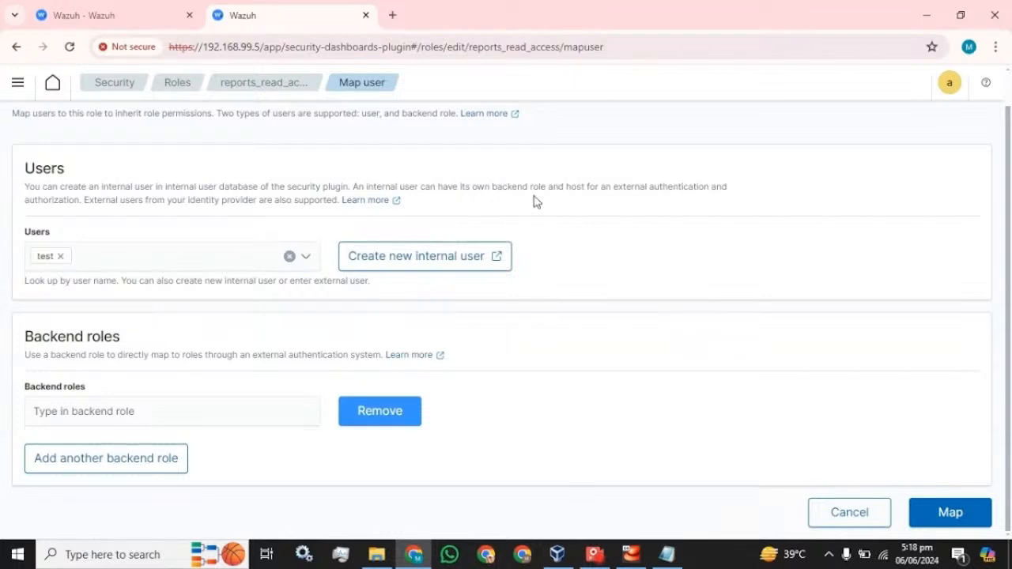
click(945, 513)
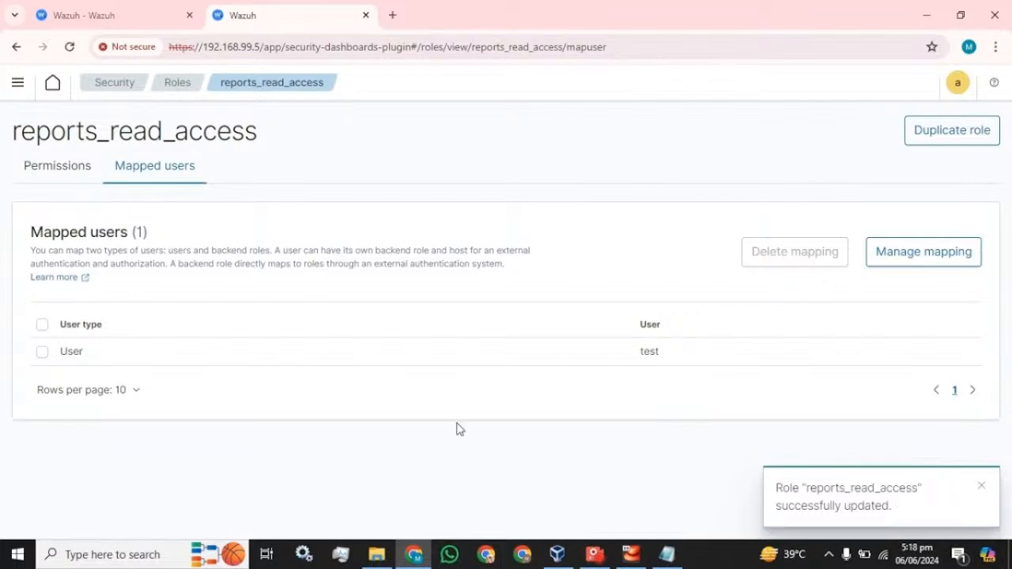
click(36, 163)
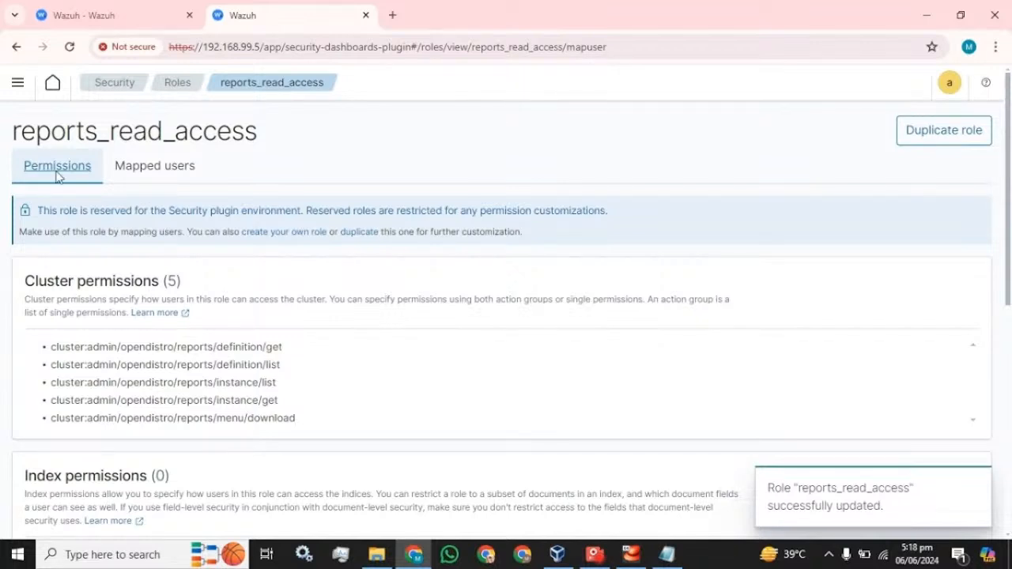
click(167, 83)
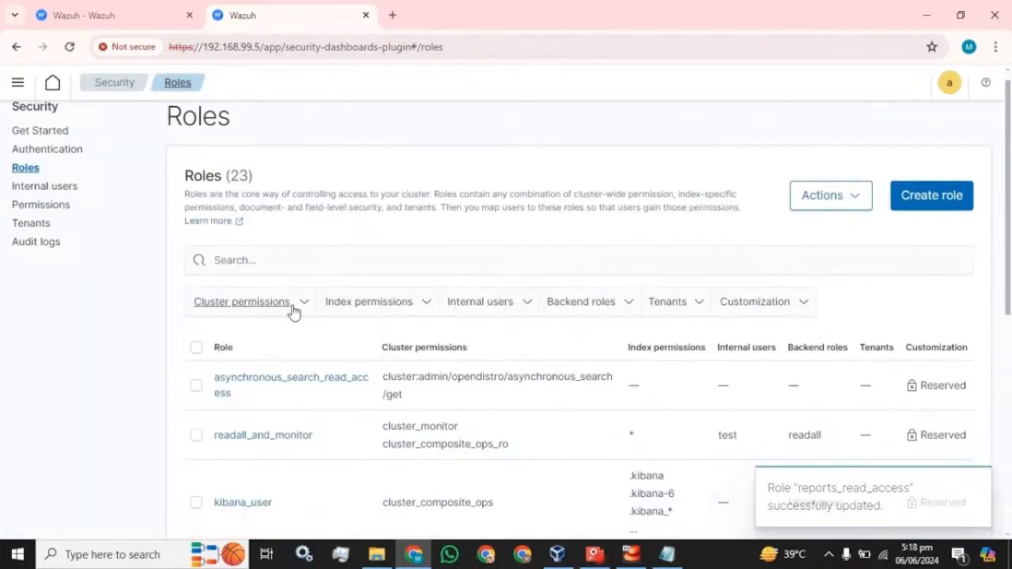
Set the Roles table's rows per page to 50 and scroll back to the top
scroll(280, 279, down, 5)
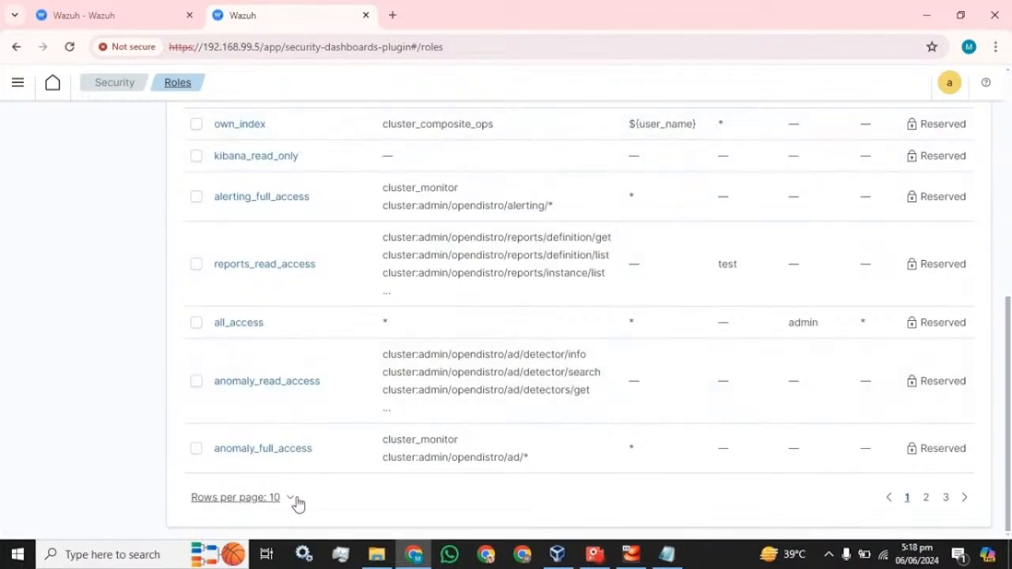
click(298, 498)
click(266, 466)
scroll(420, 385, down, 6)
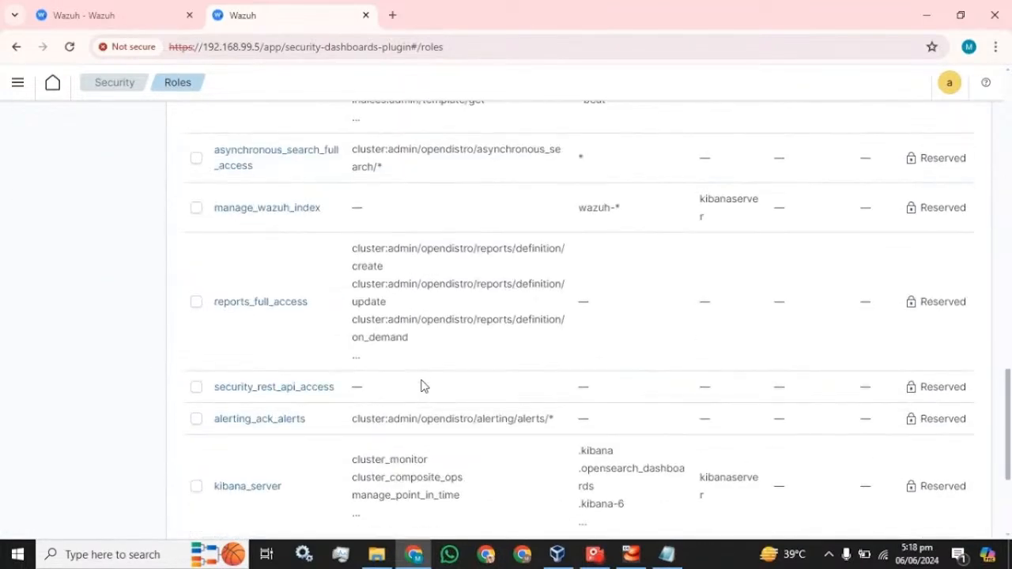
scroll(421, 385, down, 3)
scroll(421, 386, up, 15)
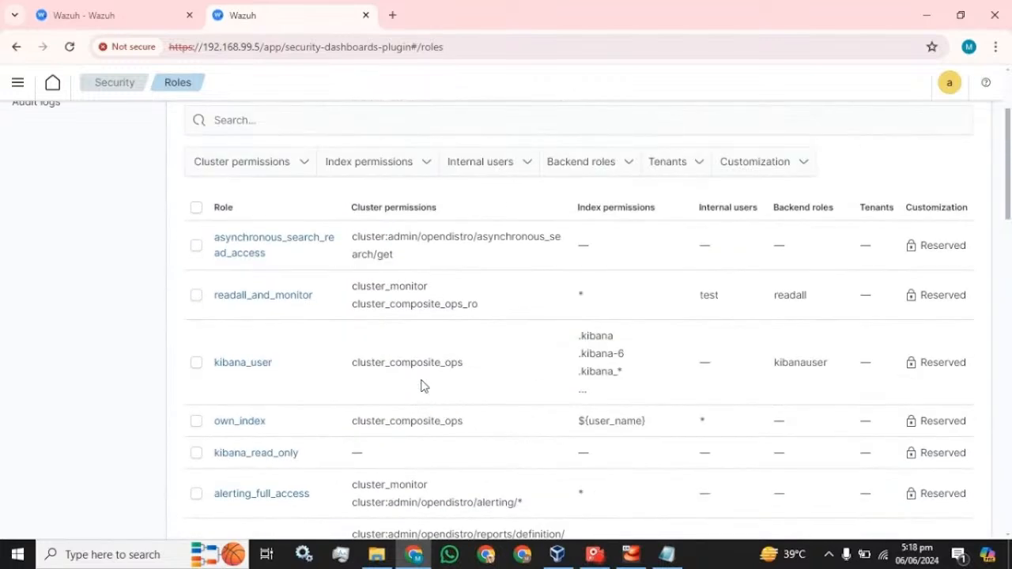
scroll(421, 385, up, 2)
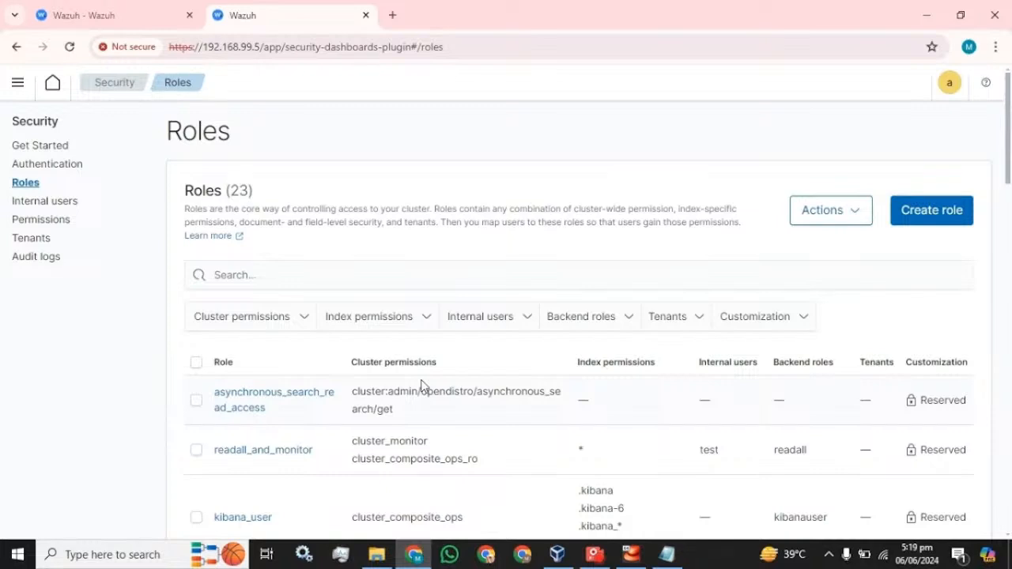
On the Internal users page, tick the first user and open then close the Actions menu twice
click(33, 201)
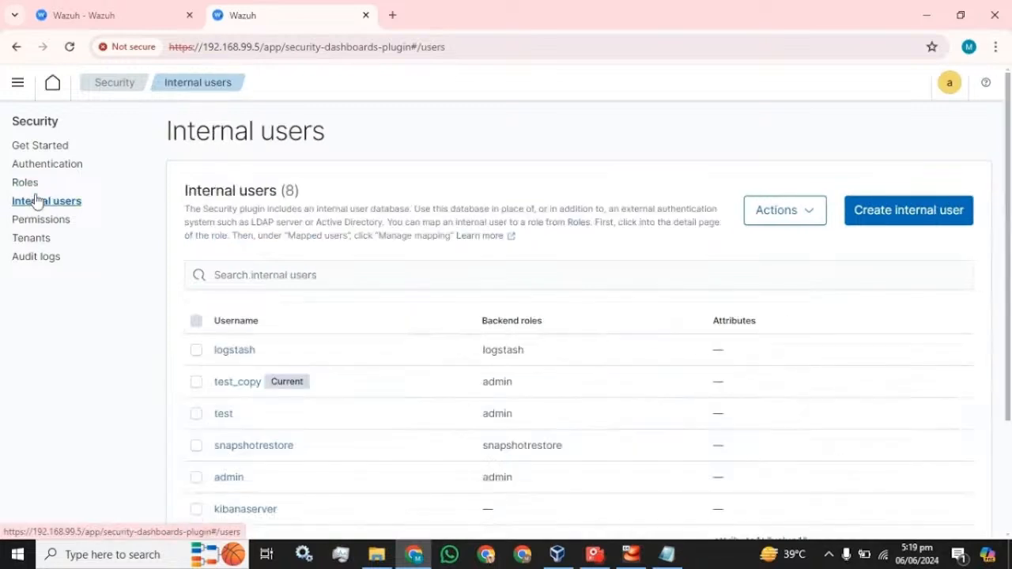
click(196, 351)
click(795, 220)
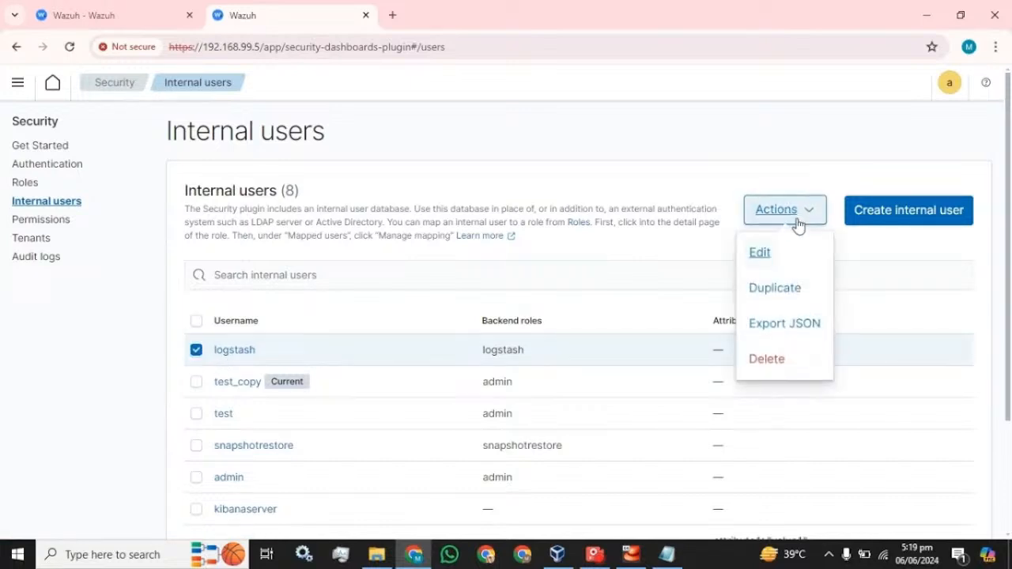
click(860, 254)
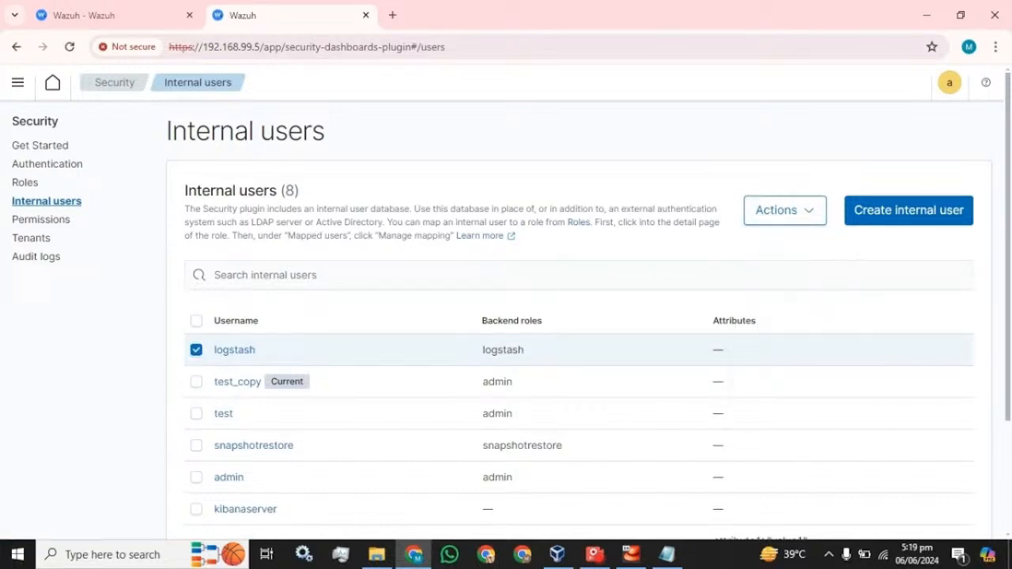
click(807, 219)
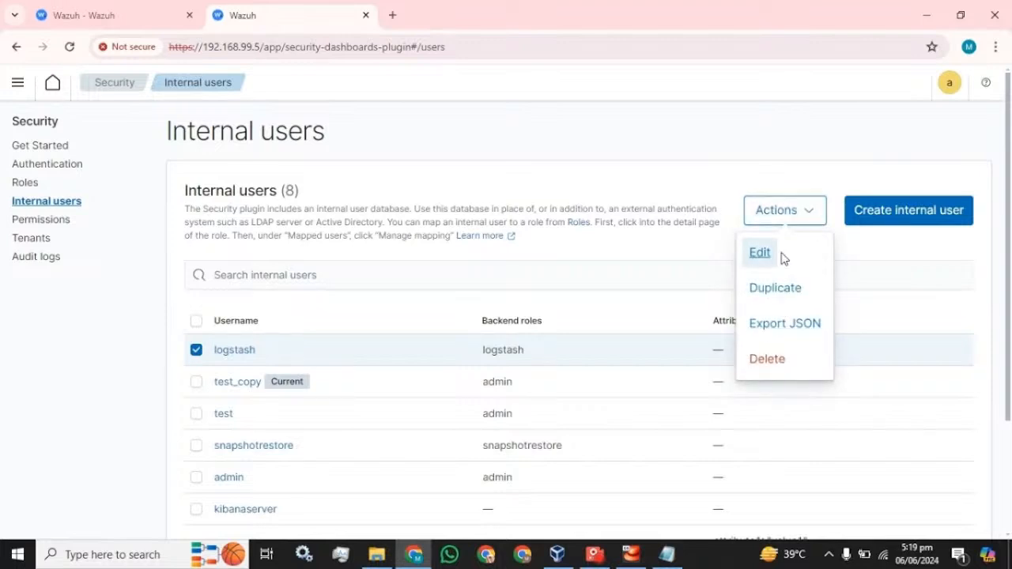
click(876, 258)
scroll(615, 350, down, 3)
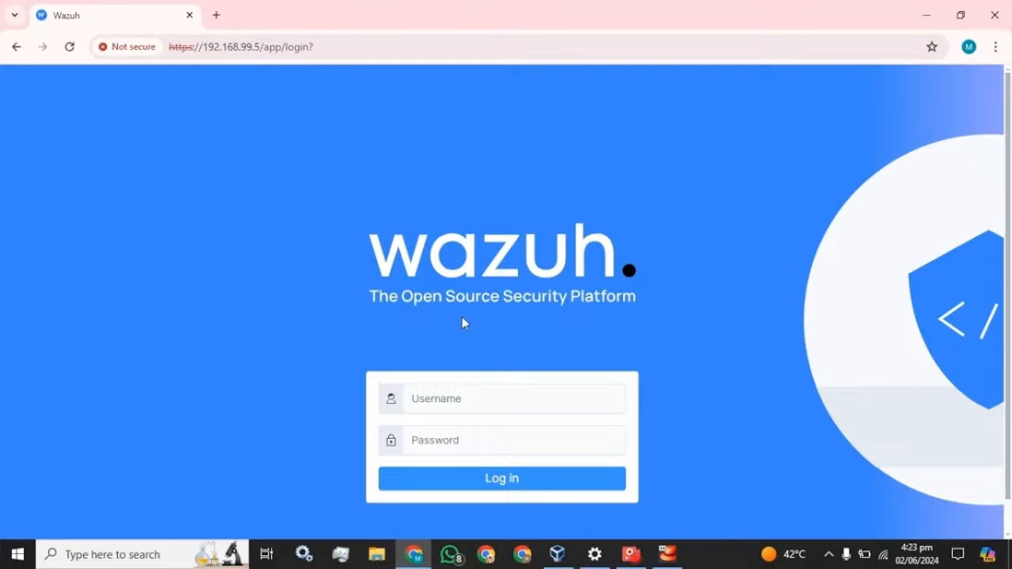
Log in as admin with the account password and dismiss Chrome's password breach warning
click(465, 398)
text(y)
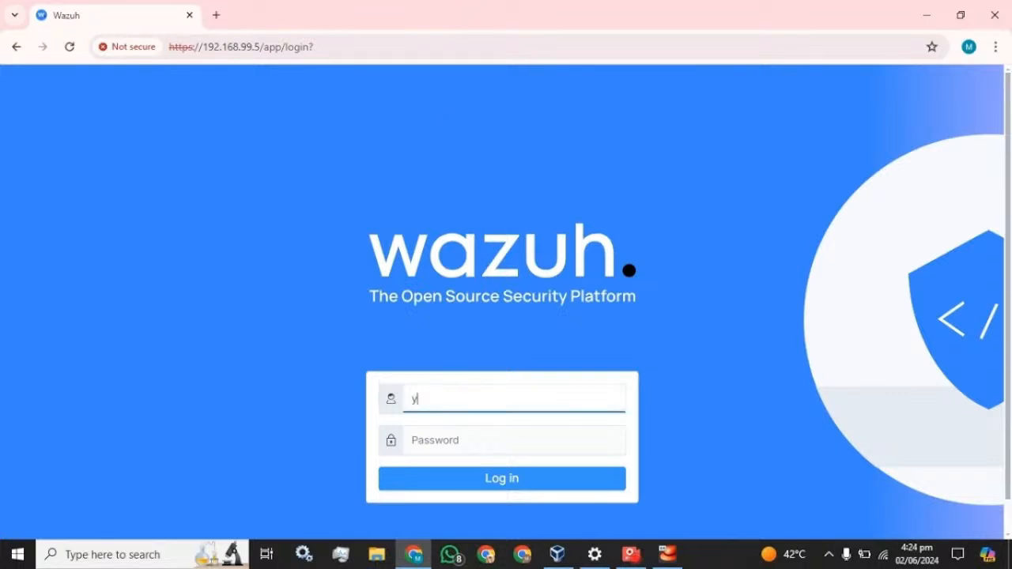
key(BackSpace)
text(admin)
key(Tab)
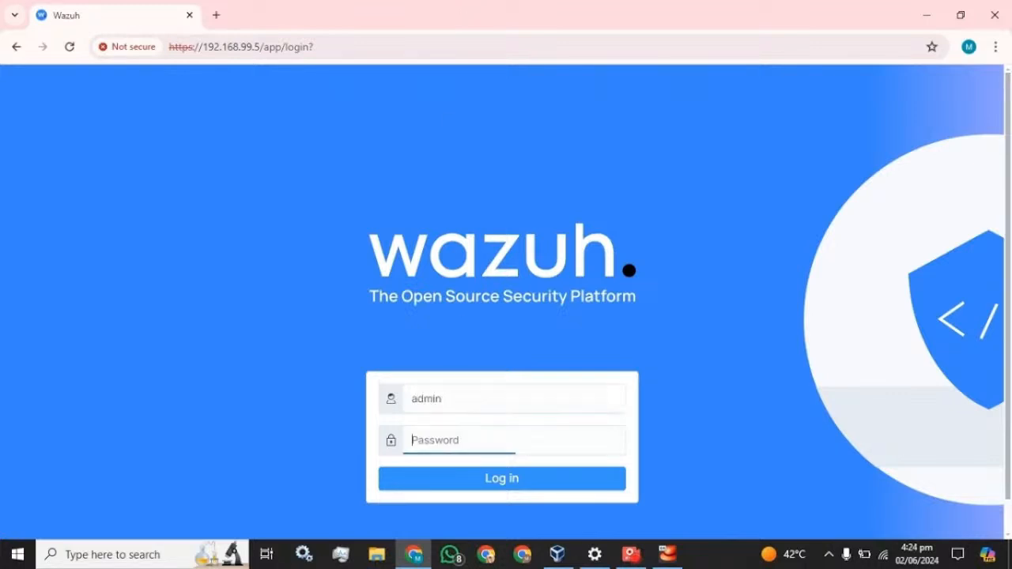
text(•••••)
key(Return)
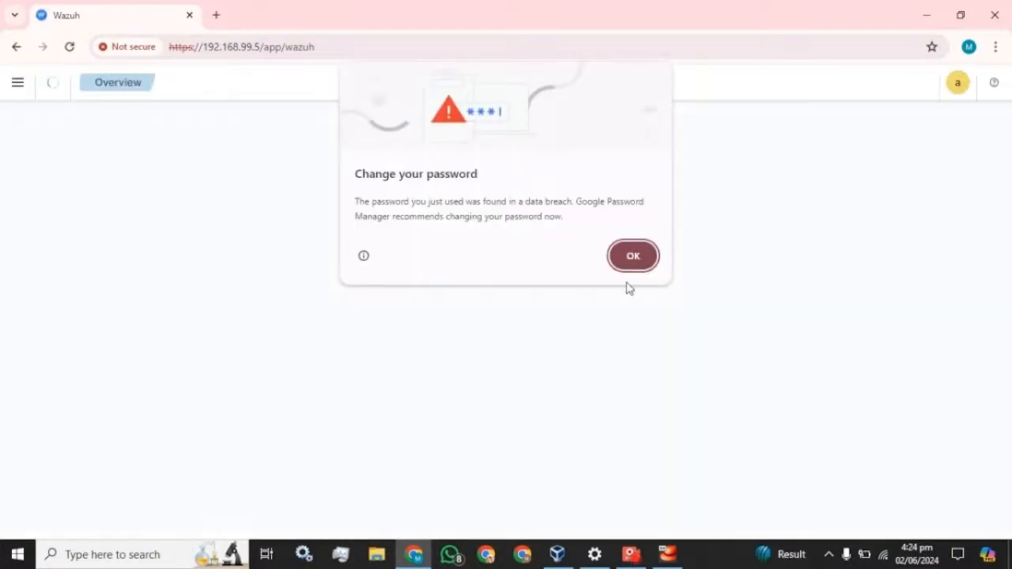
click(635, 254)
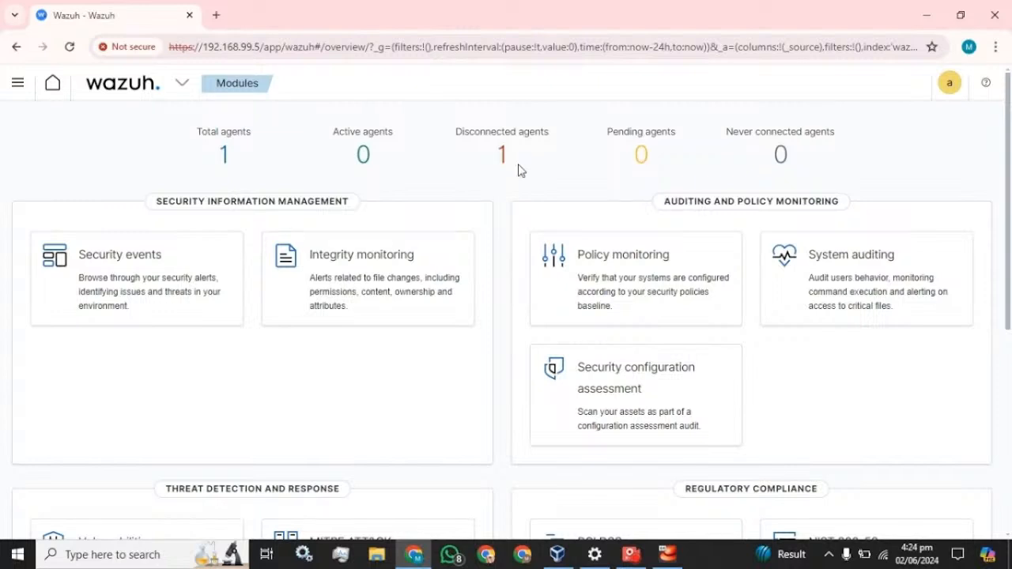
Open Windows Services, dismiss the CCleaner pop-up, and select the Wazuh service
click(139, 560)
text(se)
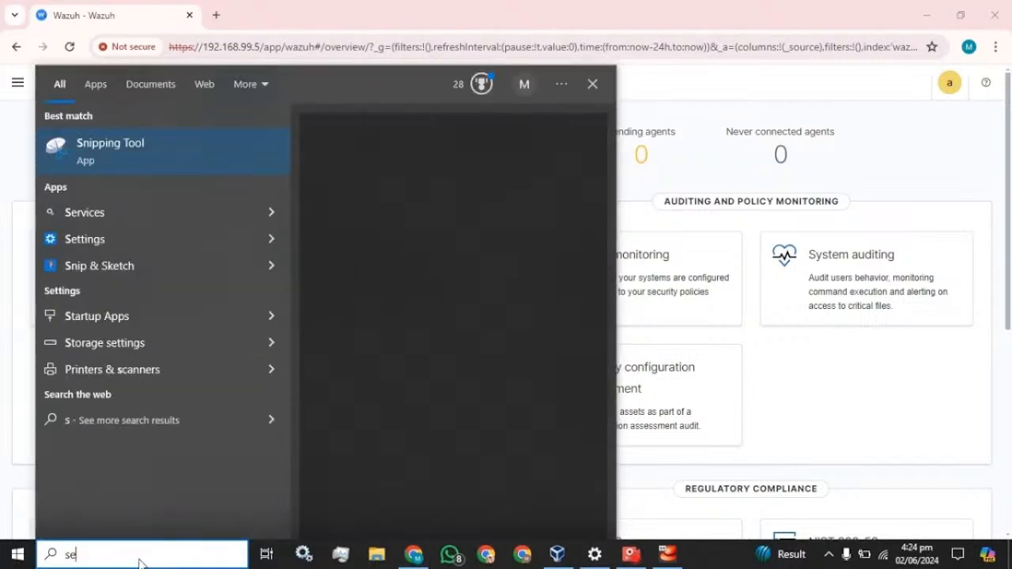
text(rv)
key(Escape)
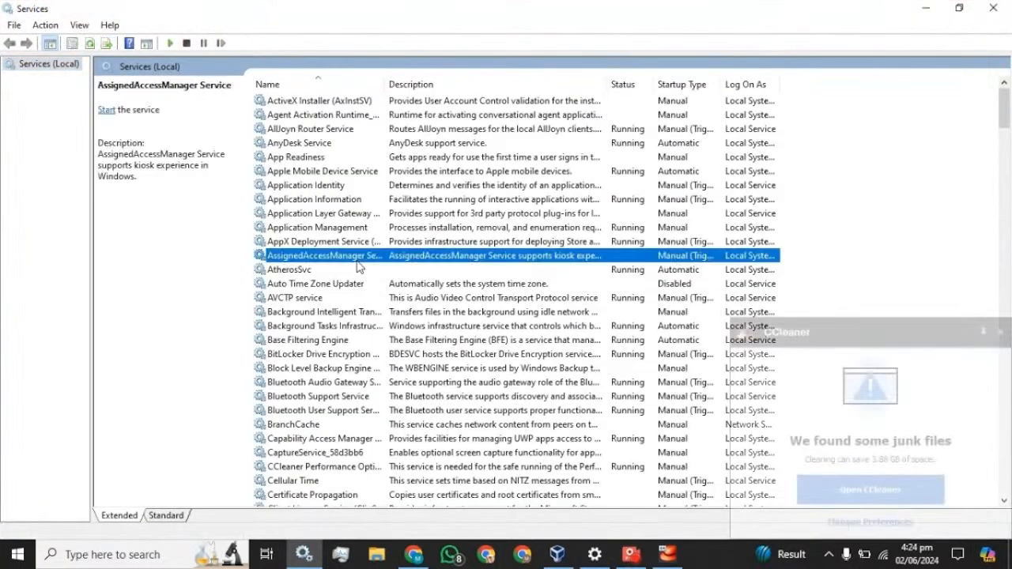
click(356, 259)
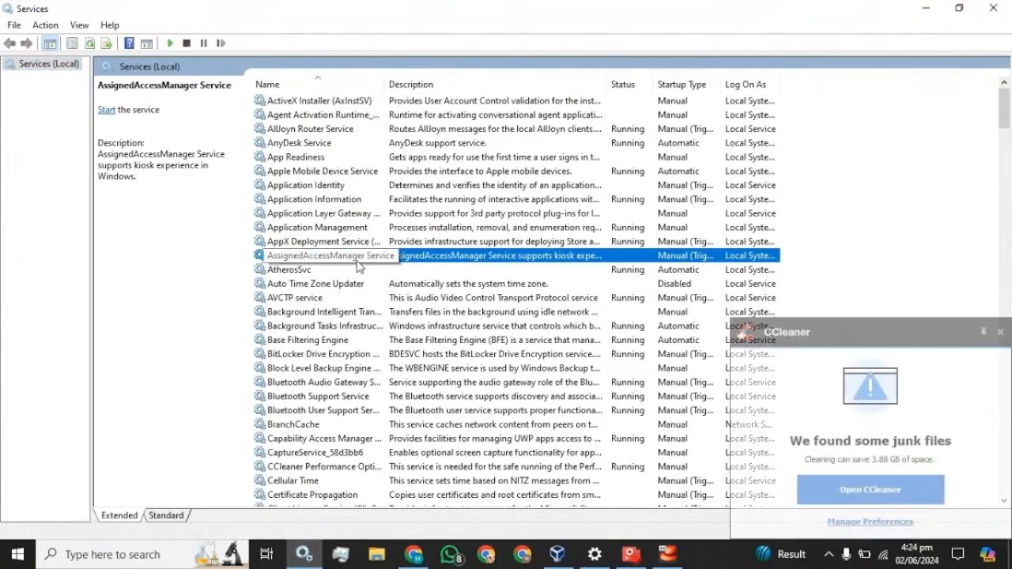
key(w)
key(w)
click(1002, 331)
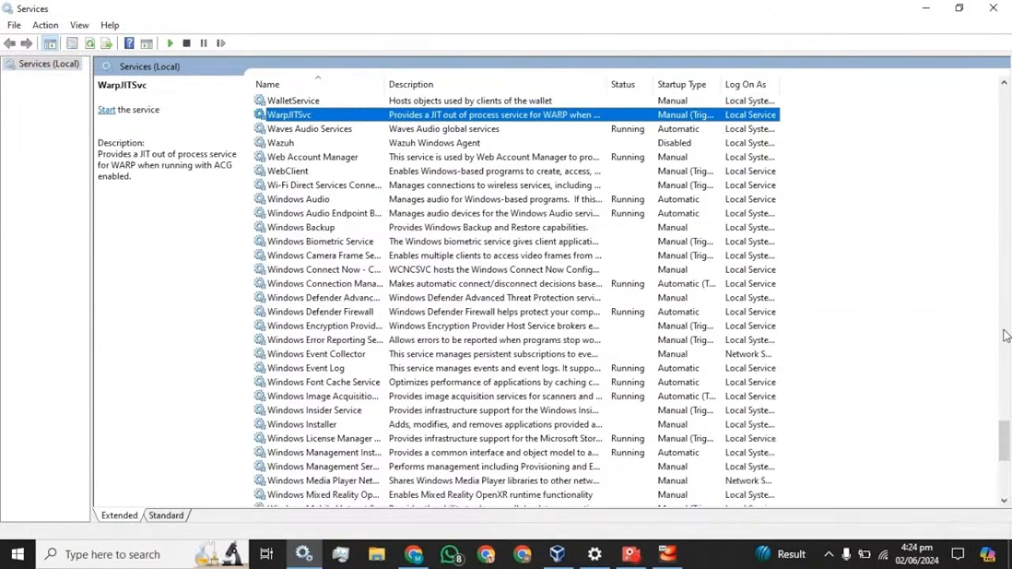
click(287, 142)
Set the Wazuh service startup type to Manual, start it, then return to the dashboard
right_click(280, 145)
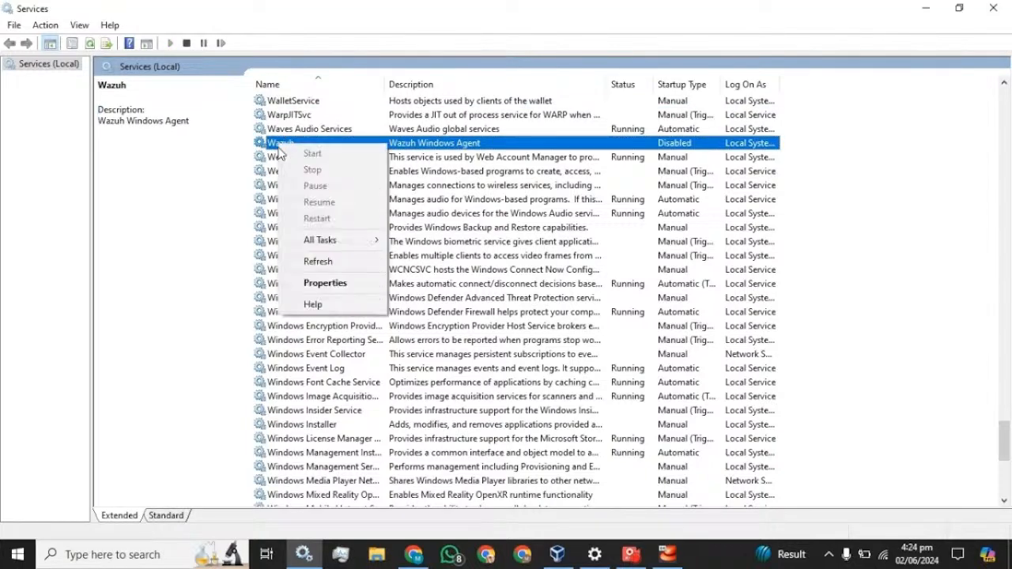
click(316, 283)
click(510, 261)
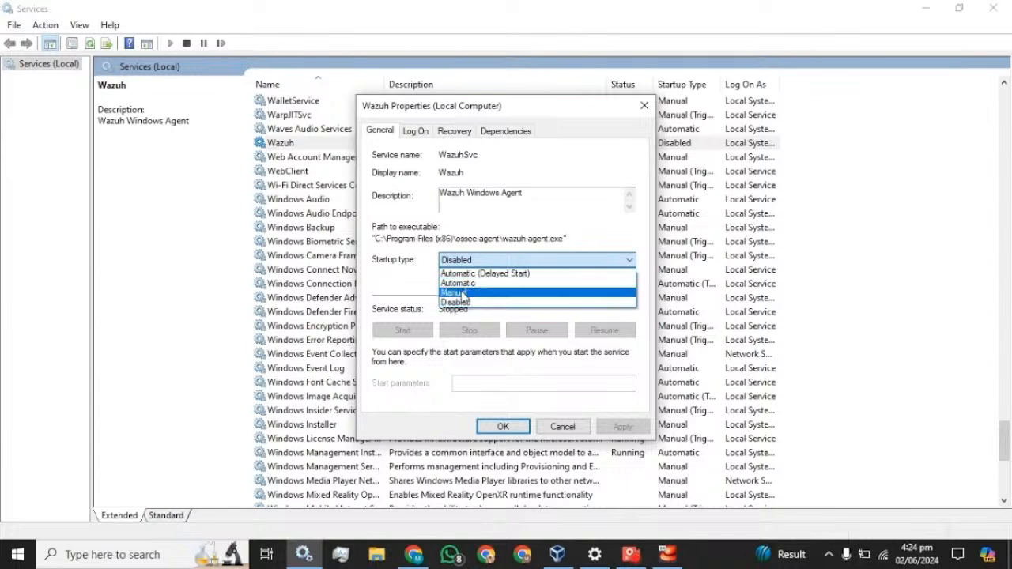
click(462, 294)
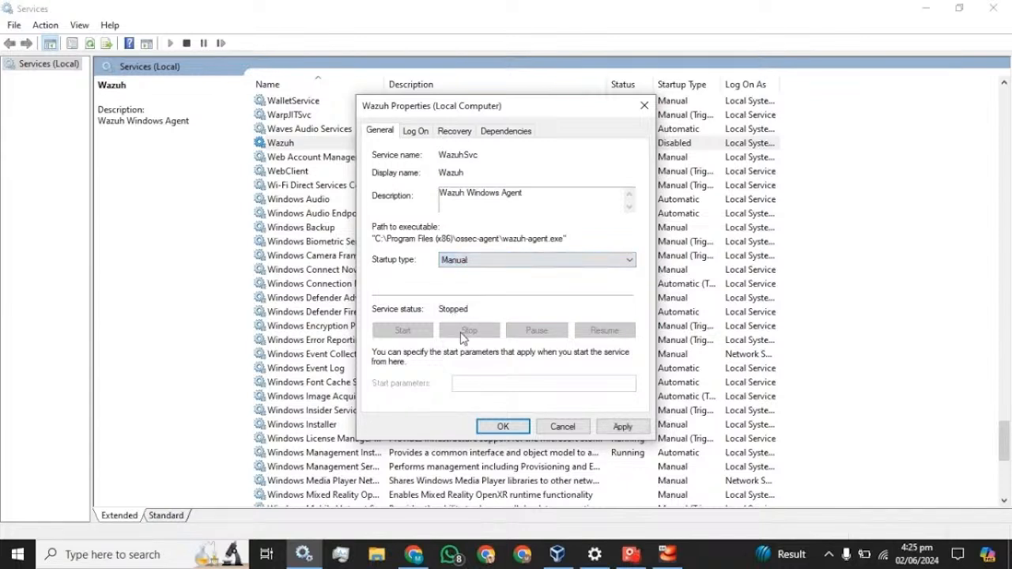
click(637, 427)
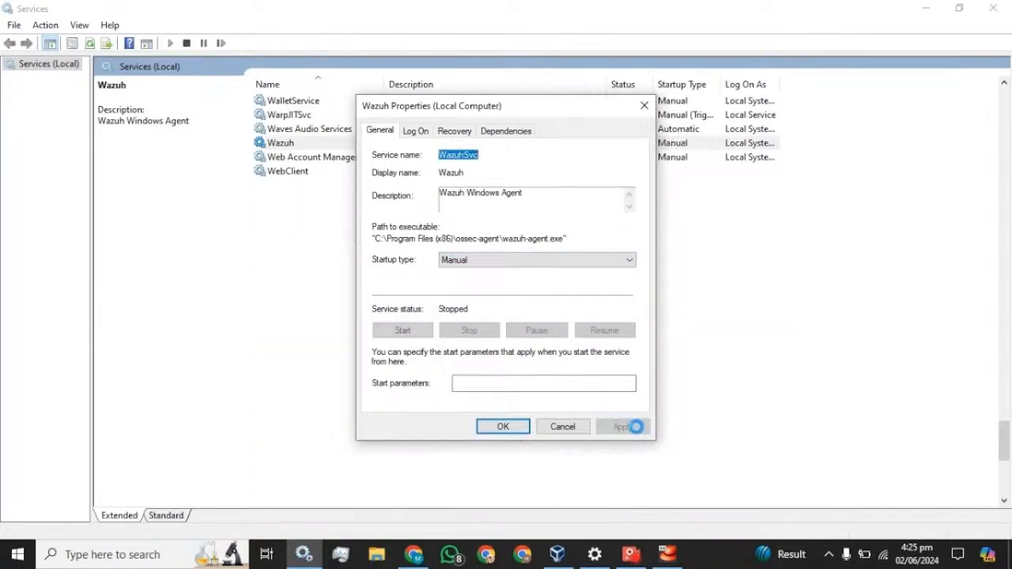
click(414, 334)
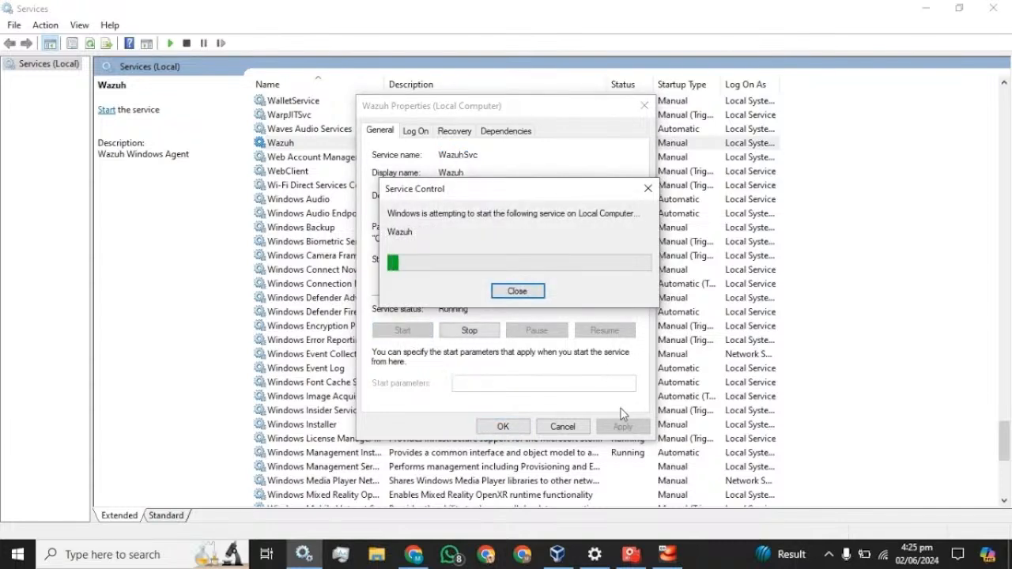
click(506, 428)
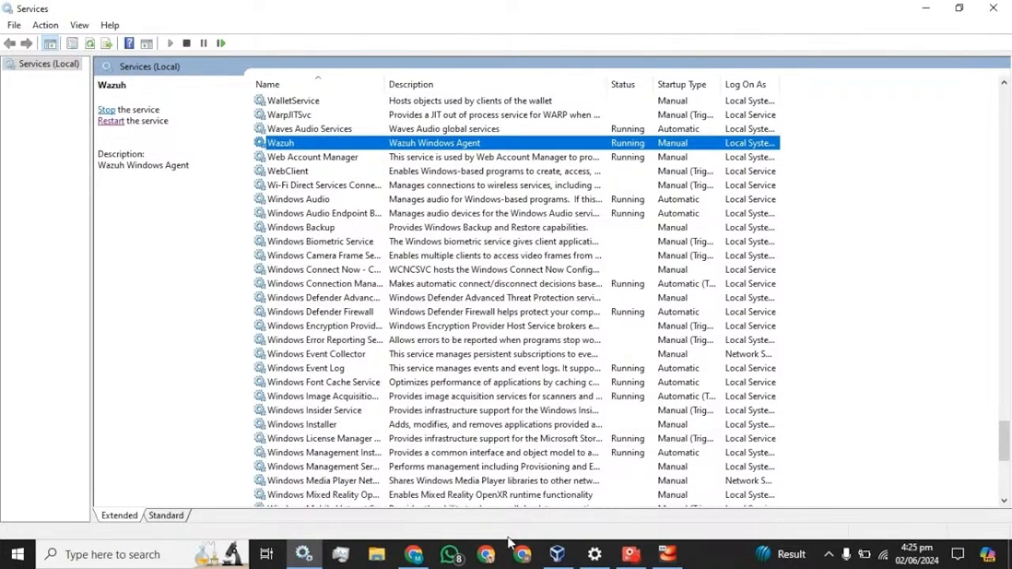
click(417, 556)
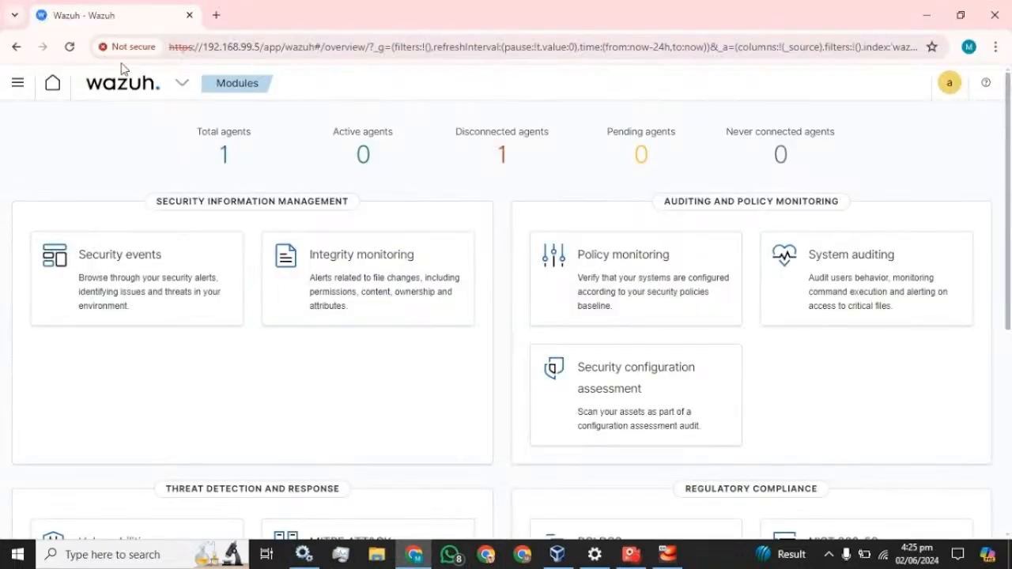
Reload the overview to show 1 active agent, then go to the Dashboards list
click(70, 46)
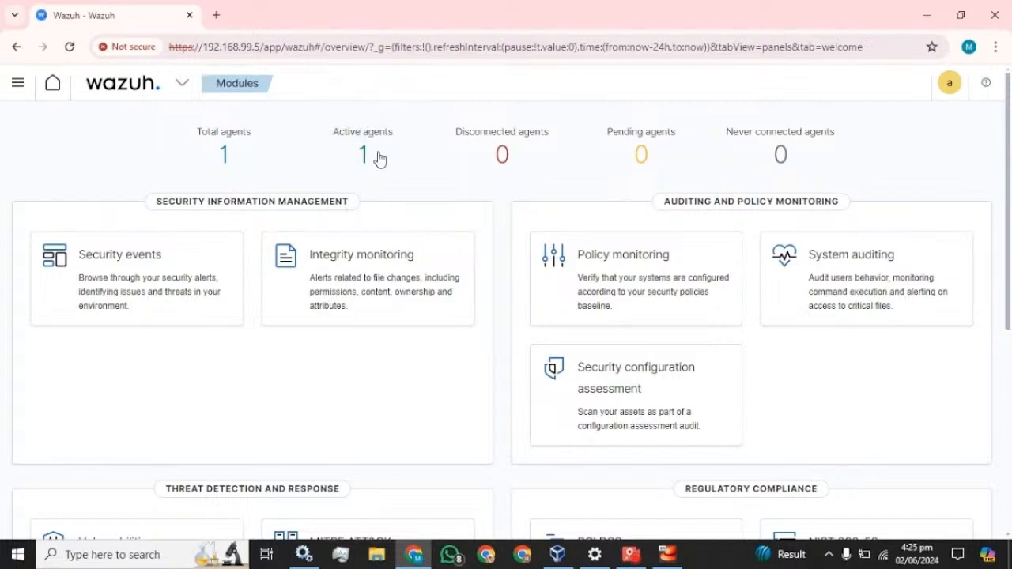
click(17, 90)
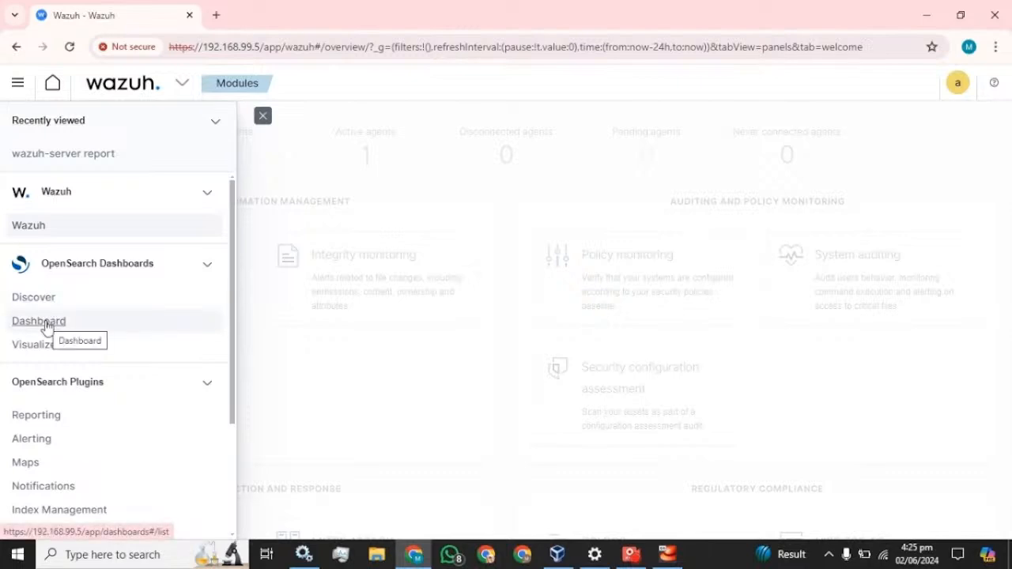
click(39, 322)
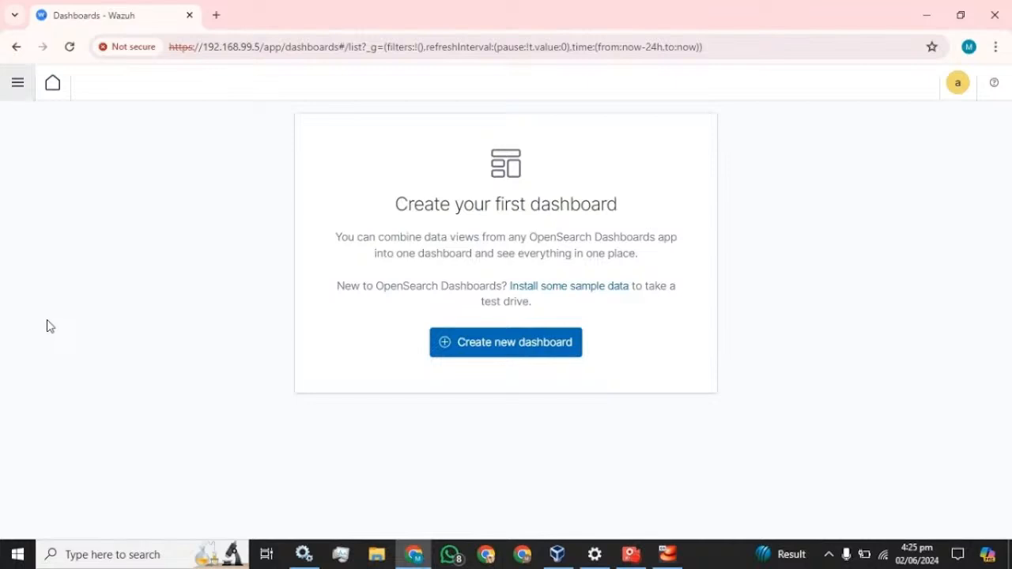
Create a new dashboard with a Data Table visualization on wazuh-alerts-*
click(455, 342)
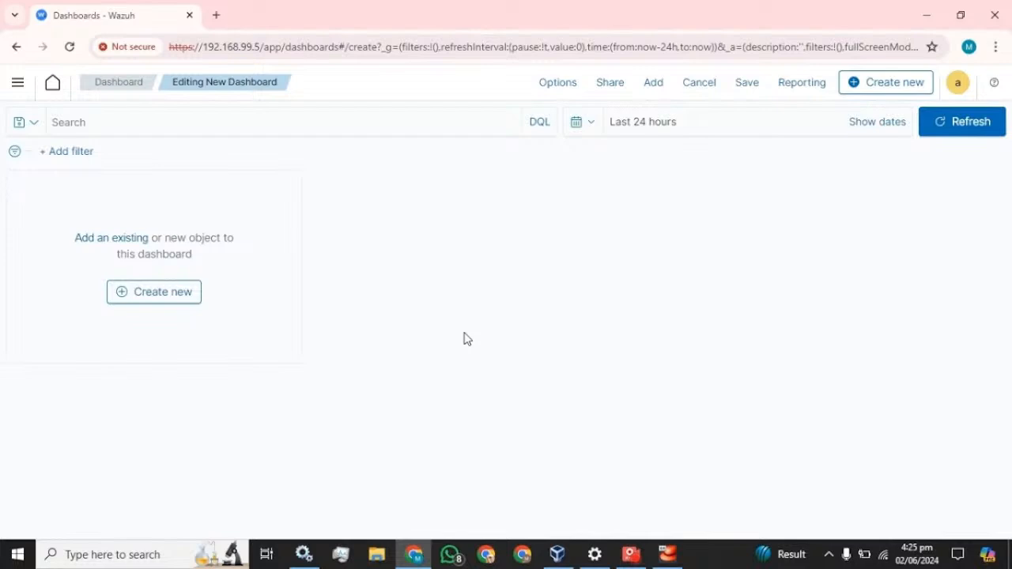
click(143, 293)
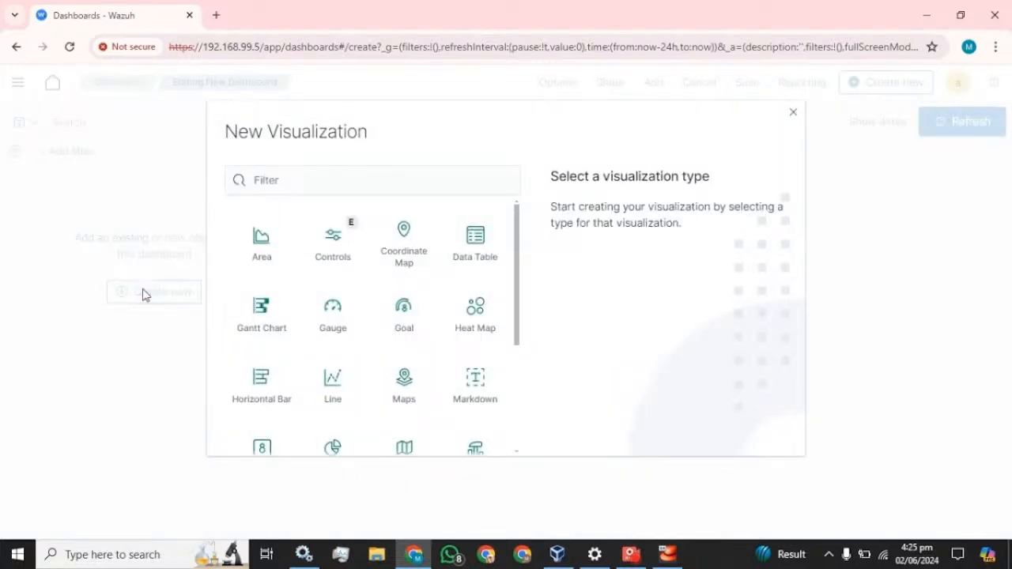
click(478, 246)
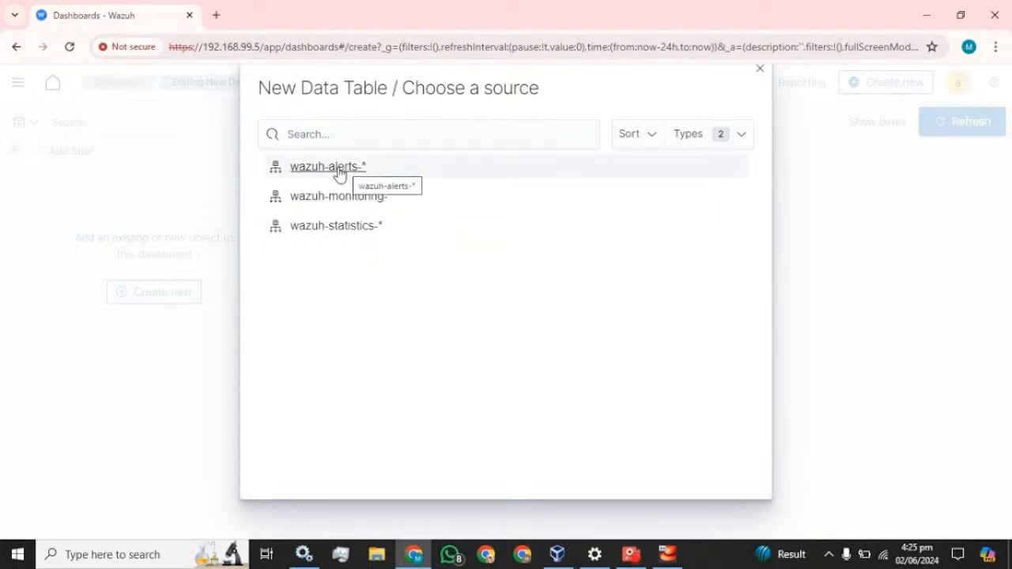
click(340, 175)
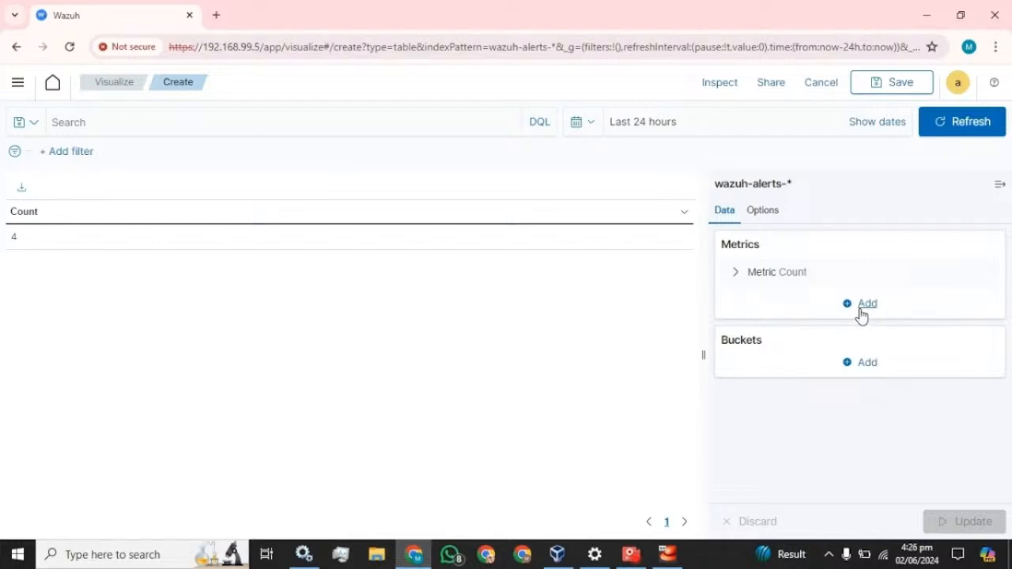
Add a Split table bucket in columns using the Terms aggregation
click(866, 306)
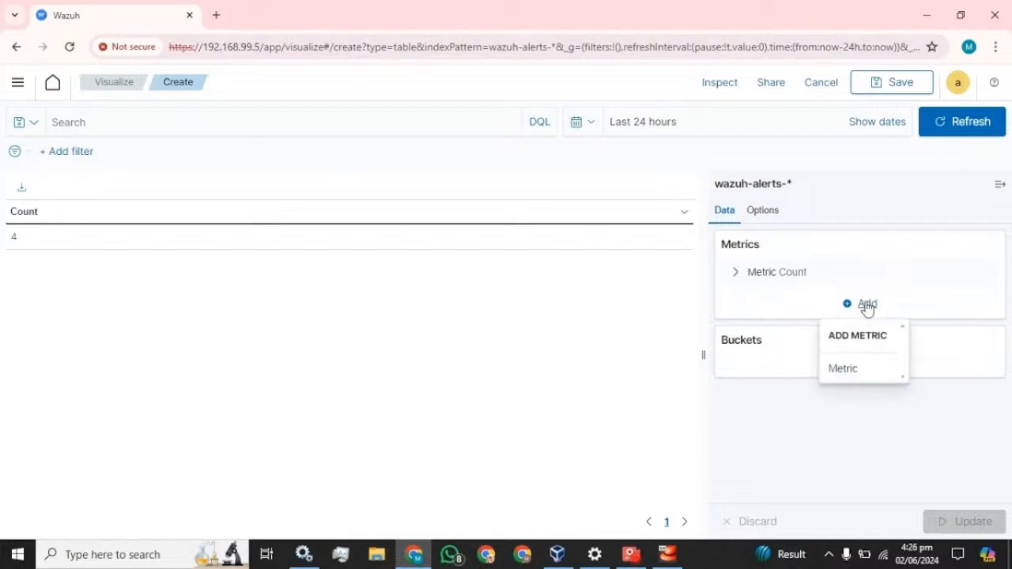
click(865, 309)
click(863, 366)
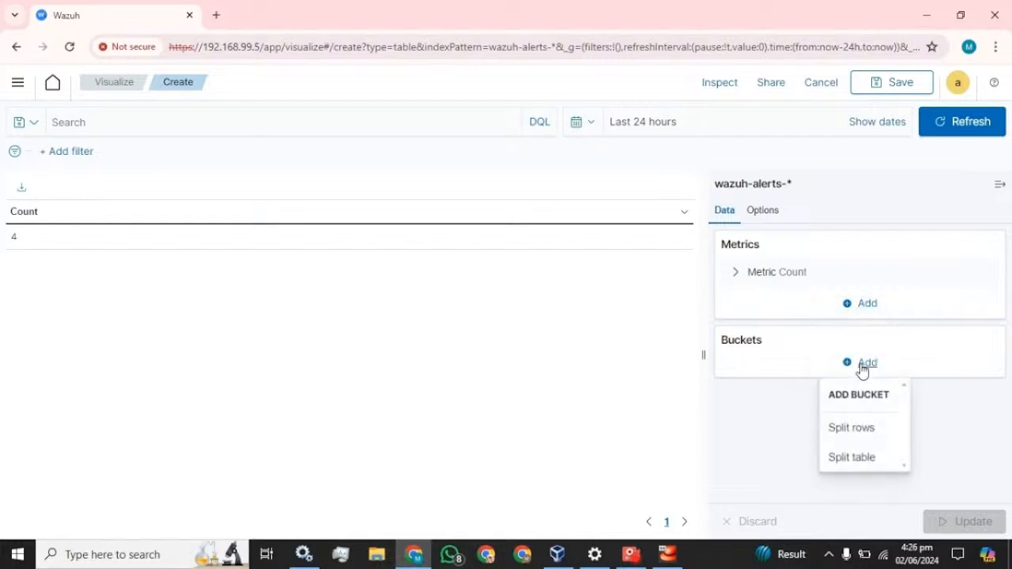
click(851, 459)
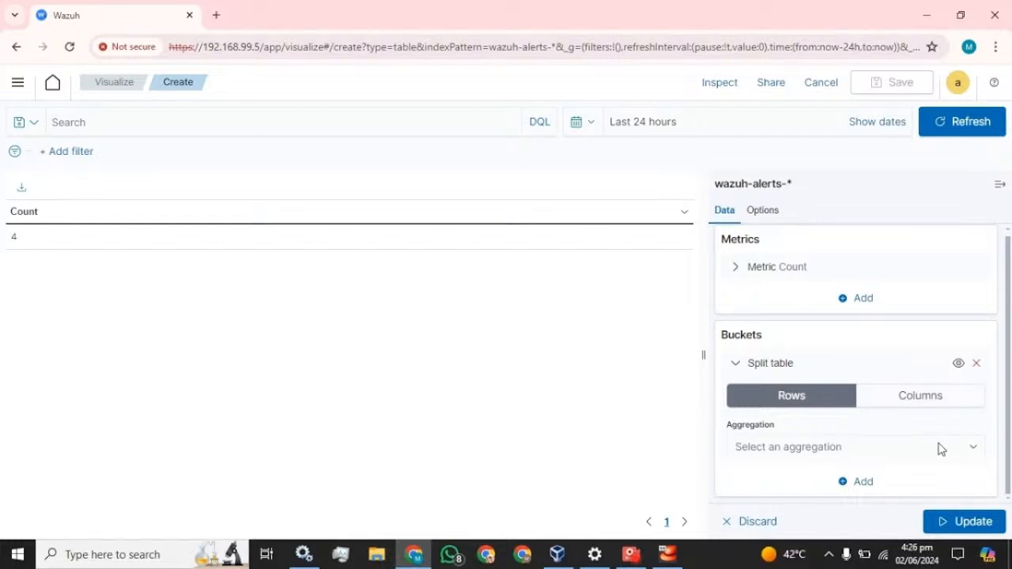
click(944, 400)
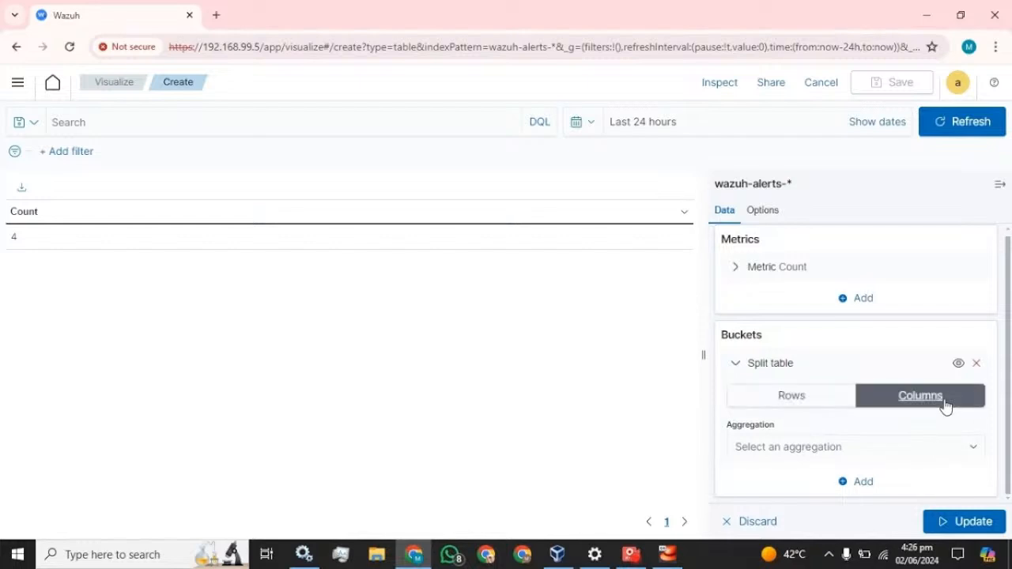
click(974, 449)
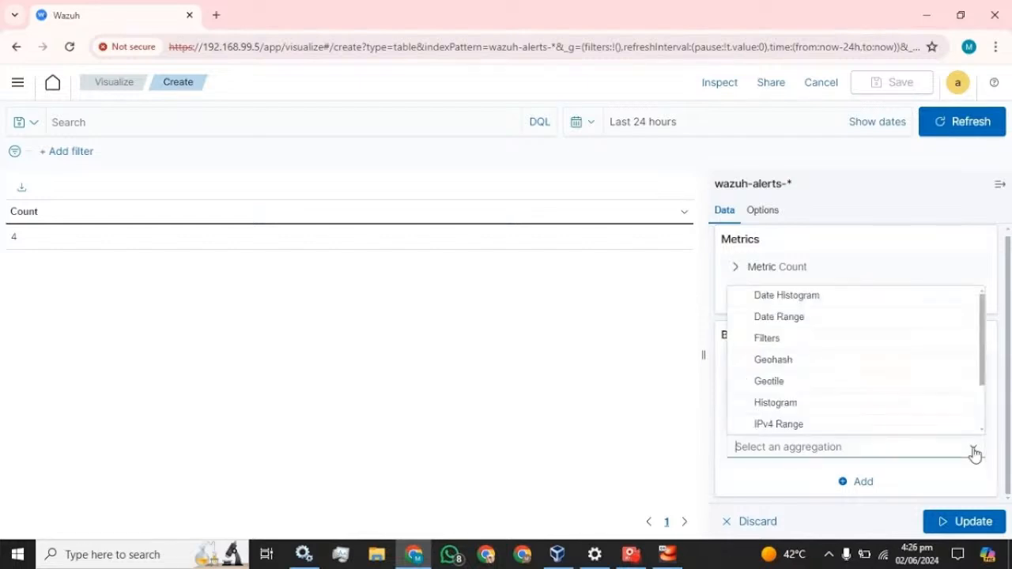
scroll(815, 360, down, 2)
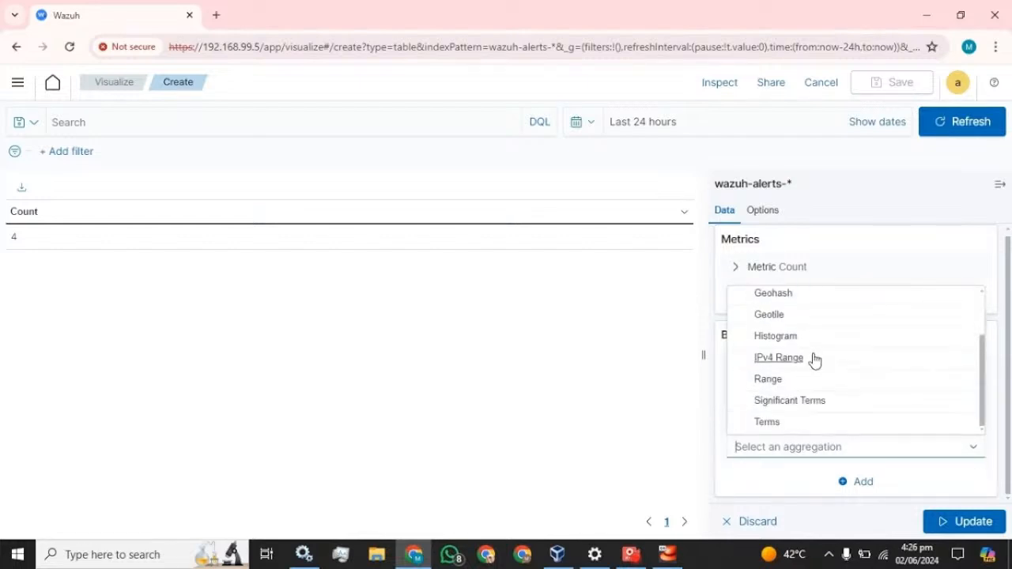
click(779, 423)
scroll(820, 409, down, 2)
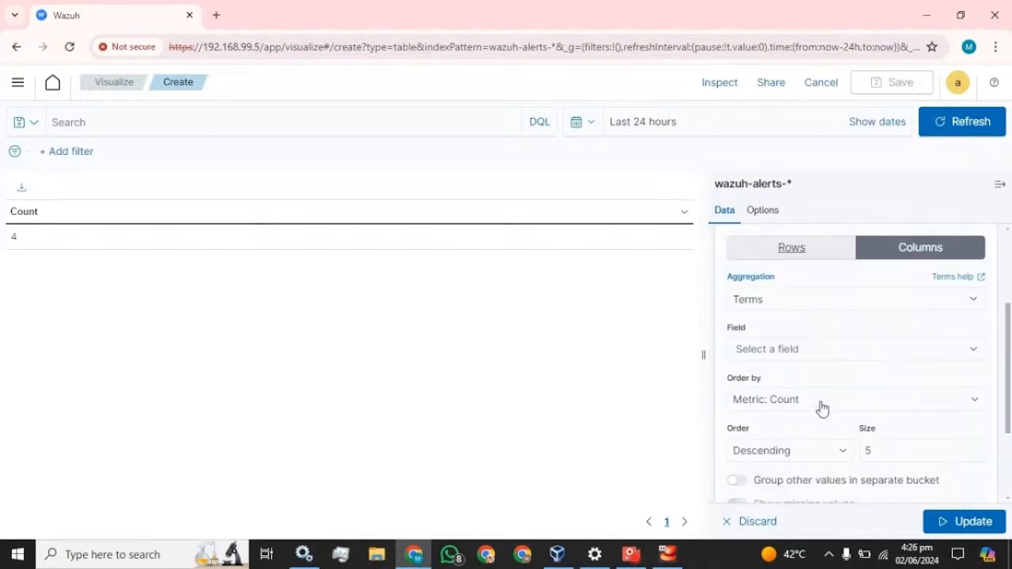
click(785, 302)
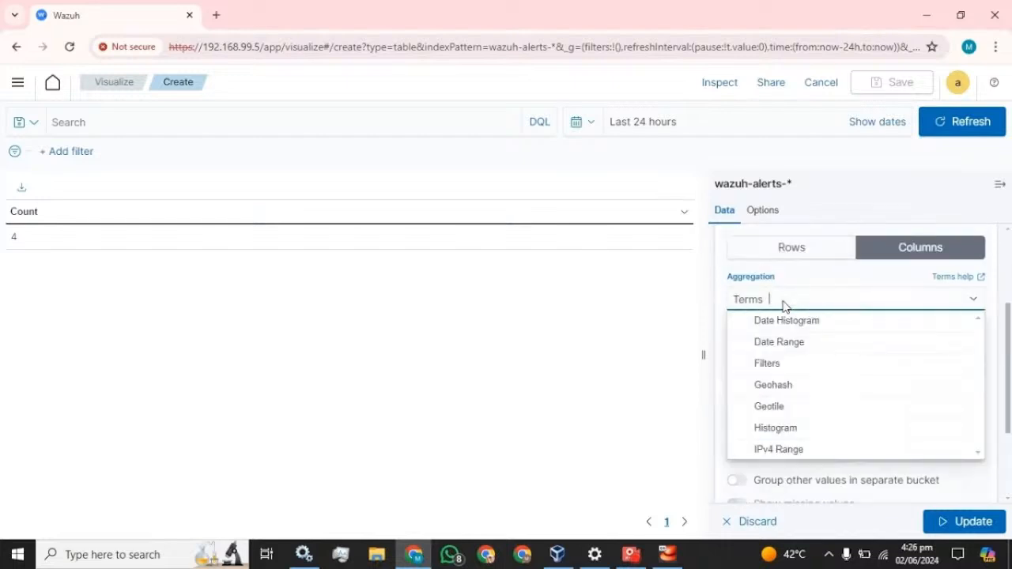
click(672, 293)
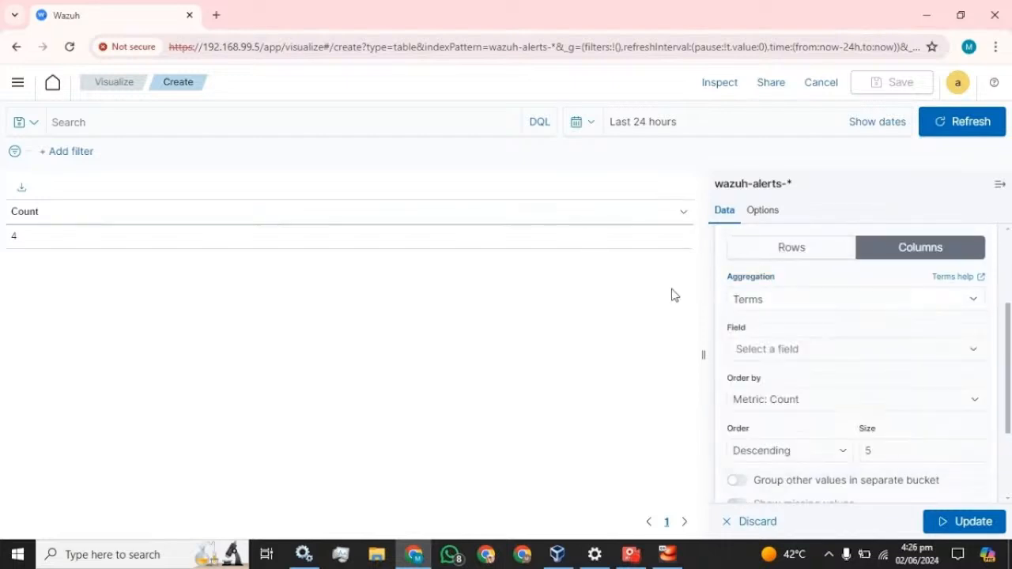
click(777, 349)
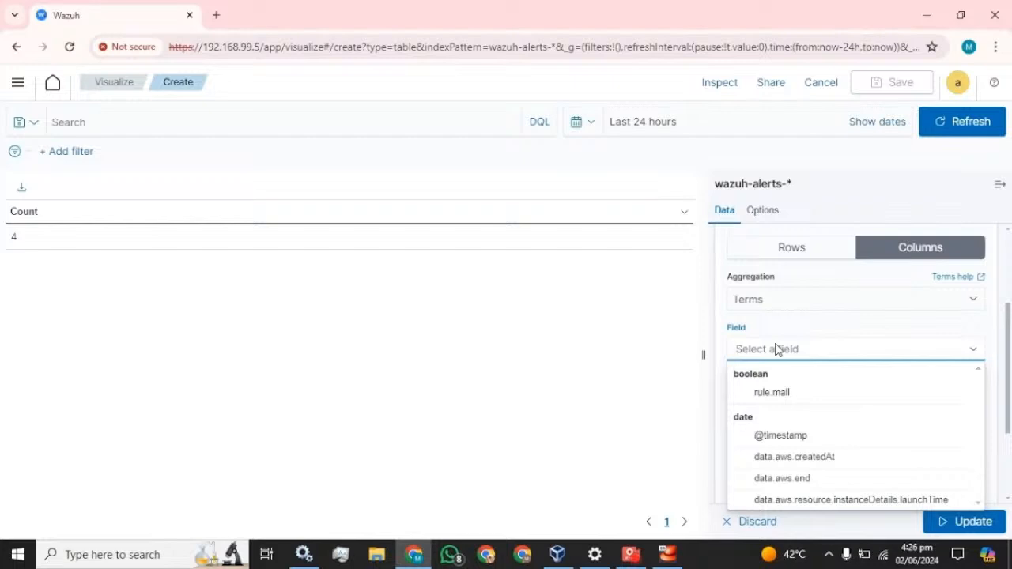
click(800, 438)
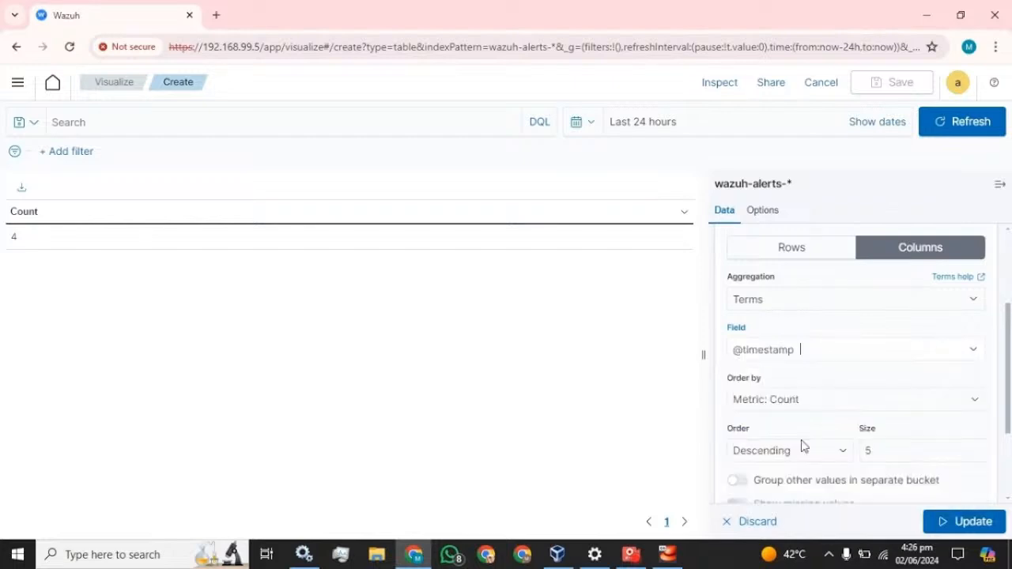
scroll(876, 355, down, 1)
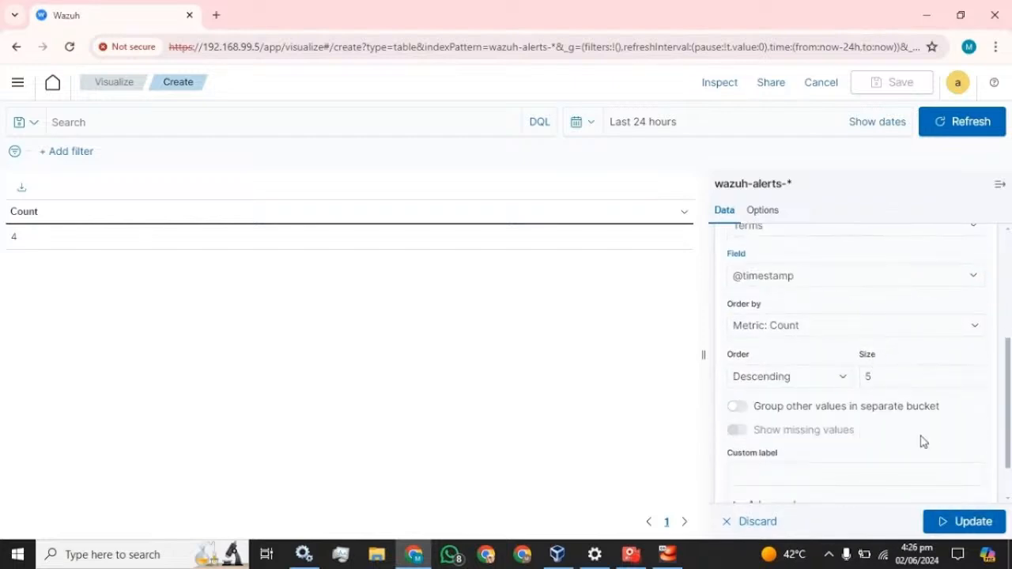
click(835, 376)
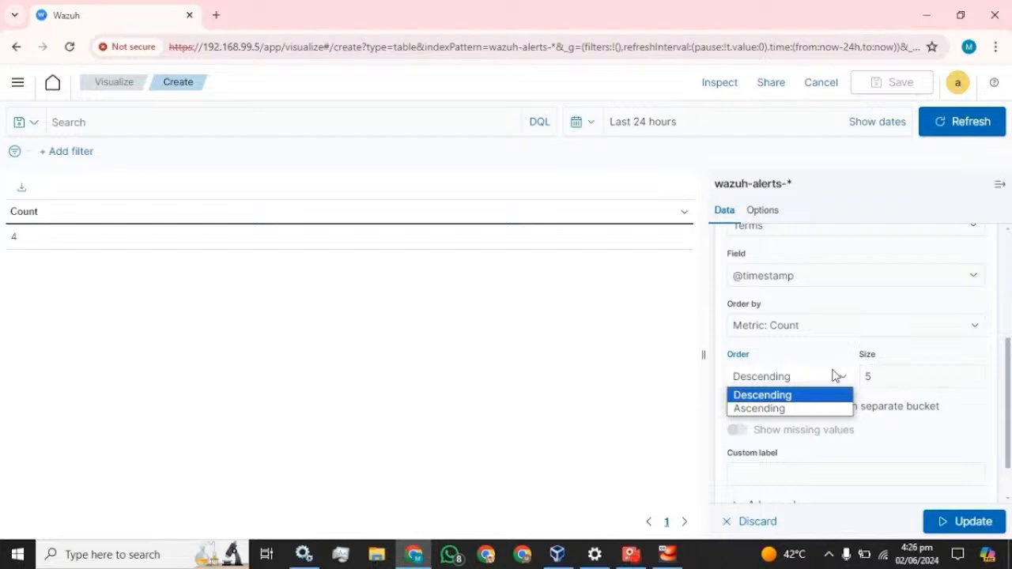
click(764, 409)
key(Tab)
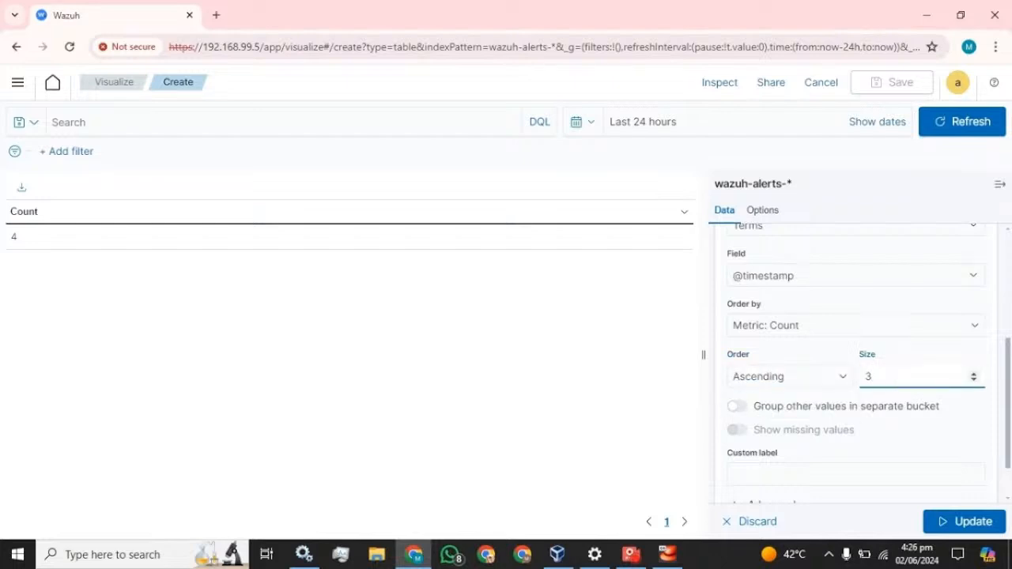
click(818, 358)
scroll(848, 419, down, 1)
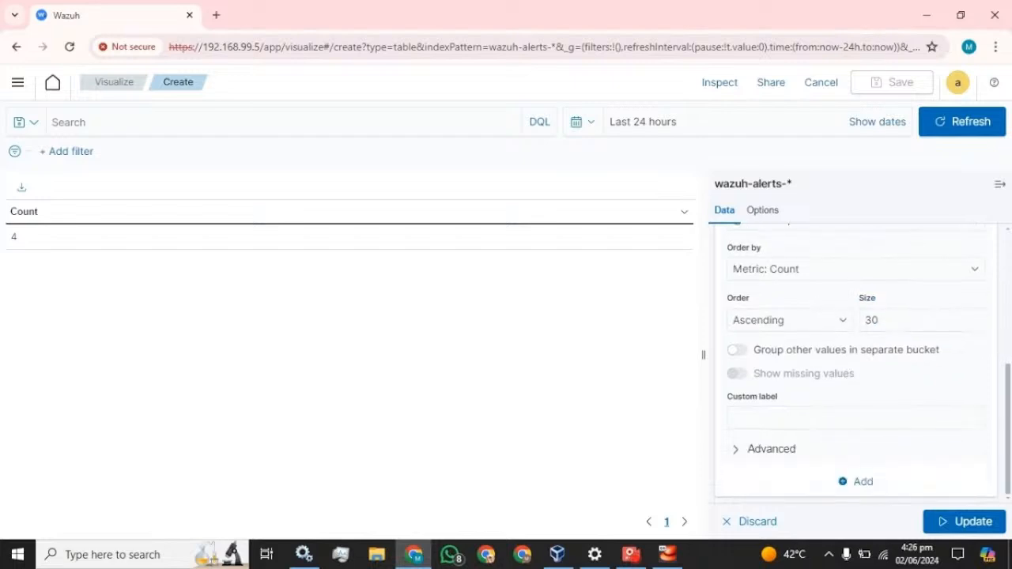
click(848, 419)
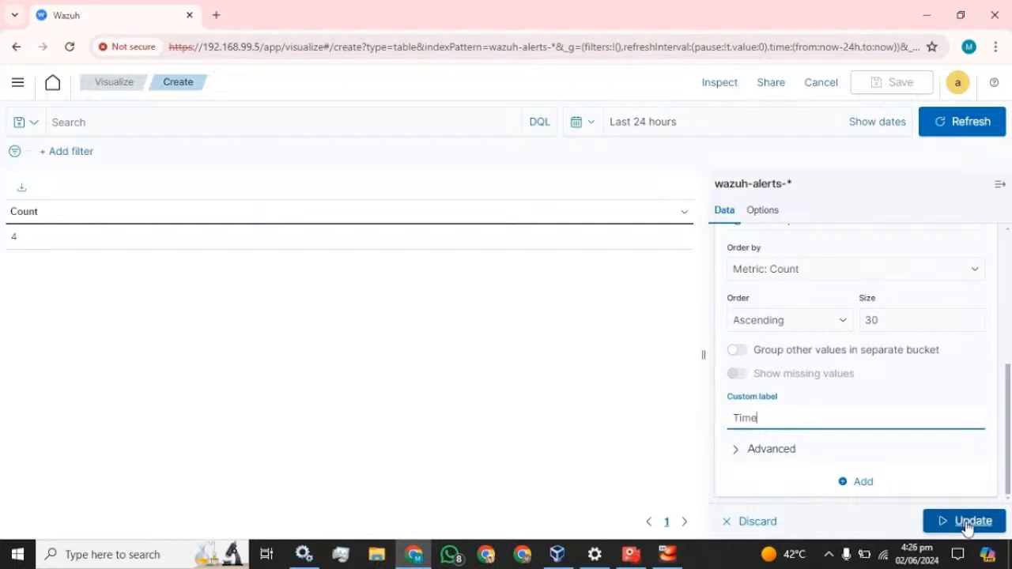
click(967, 525)
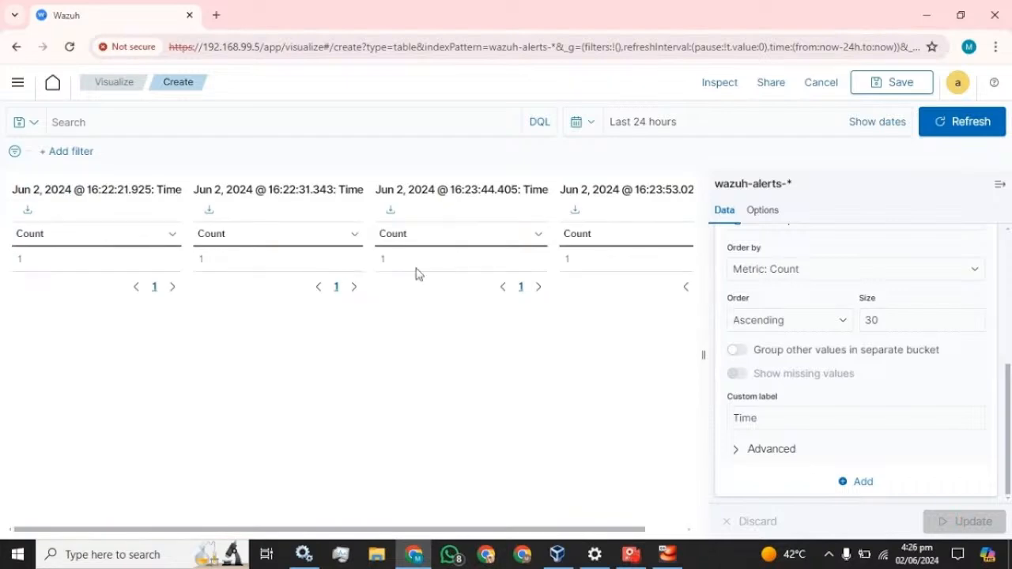
scroll(851, 373, up, 3)
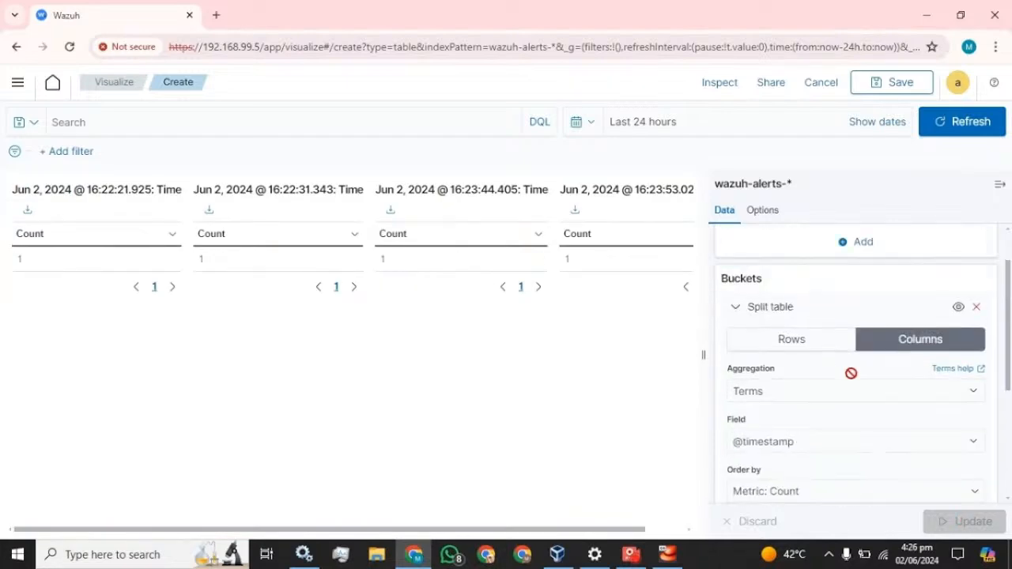
scroll(851, 374, up, 1)
click(798, 403)
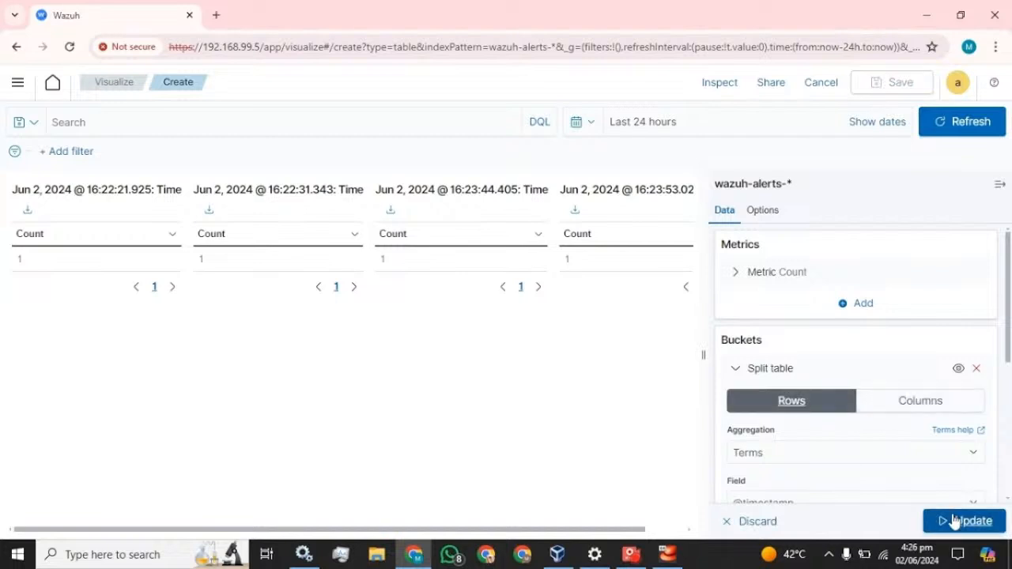
click(956, 521)
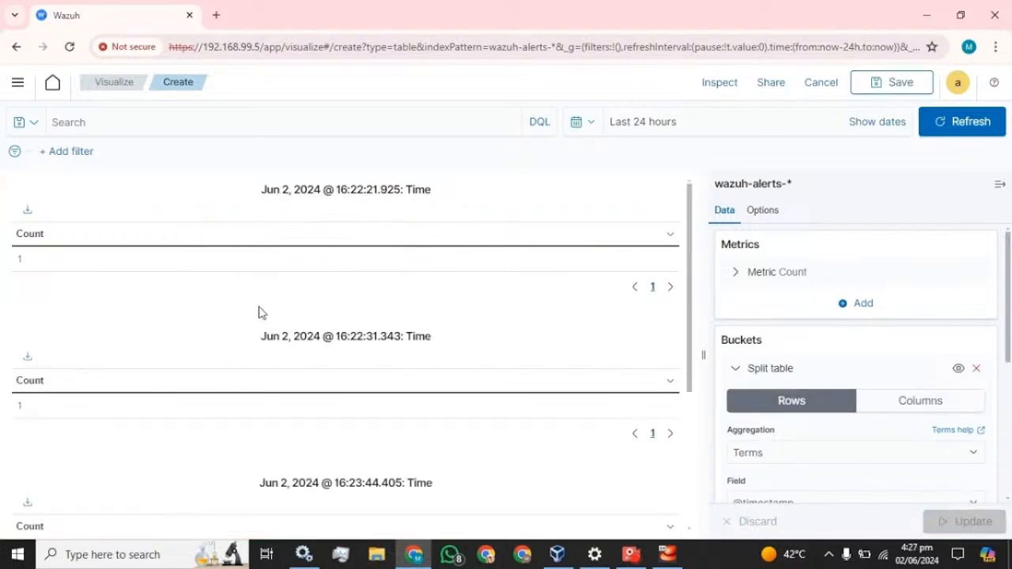
Switch the split back to columns, update, and toggle the editor panel to check the layout
scroll(346, 317, down, 3)
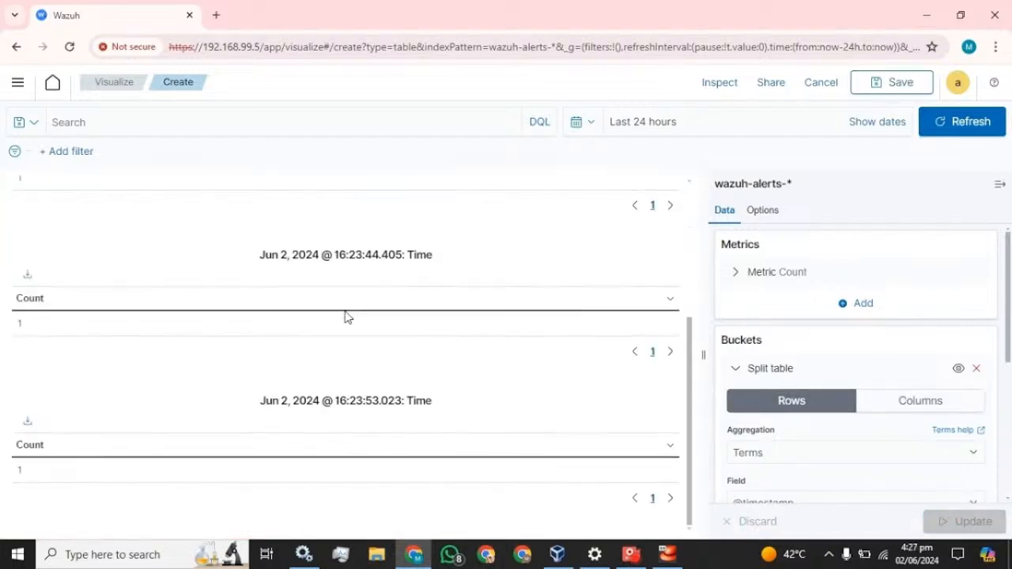
scroll(346, 316, up, 3)
scroll(346, 317, down, 2)
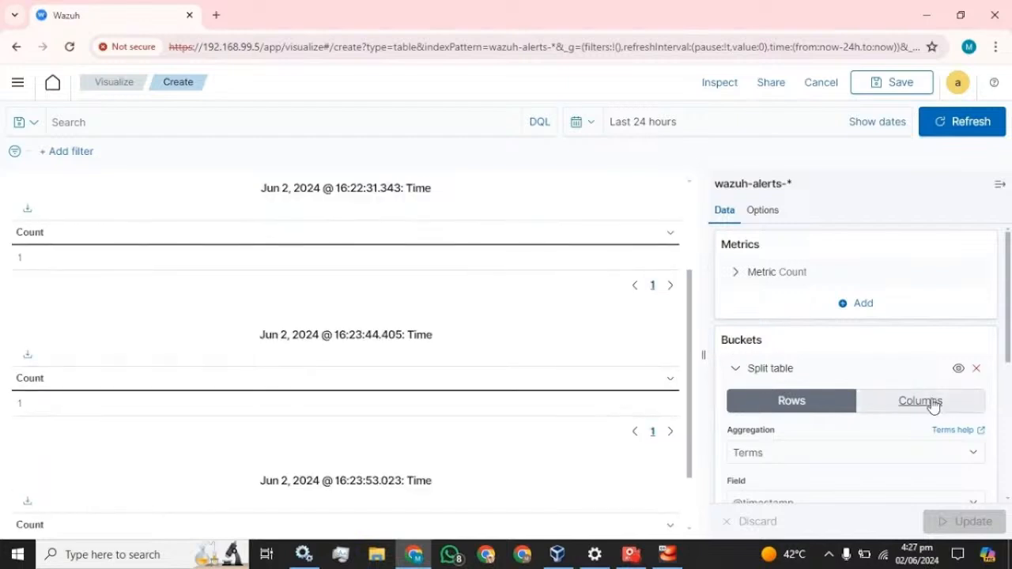
click(921, 401)
click(978, 530)
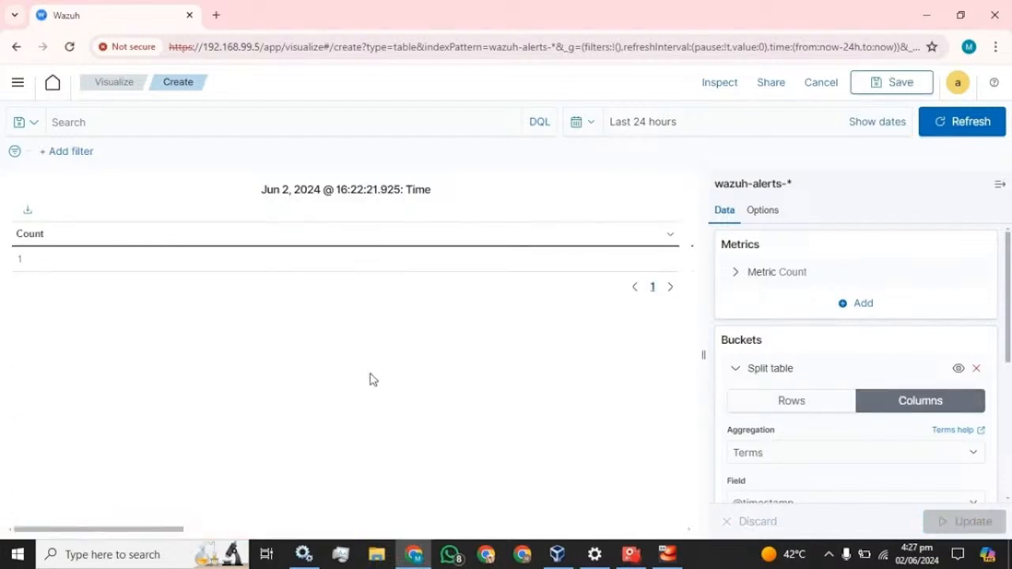
click(999, 186)
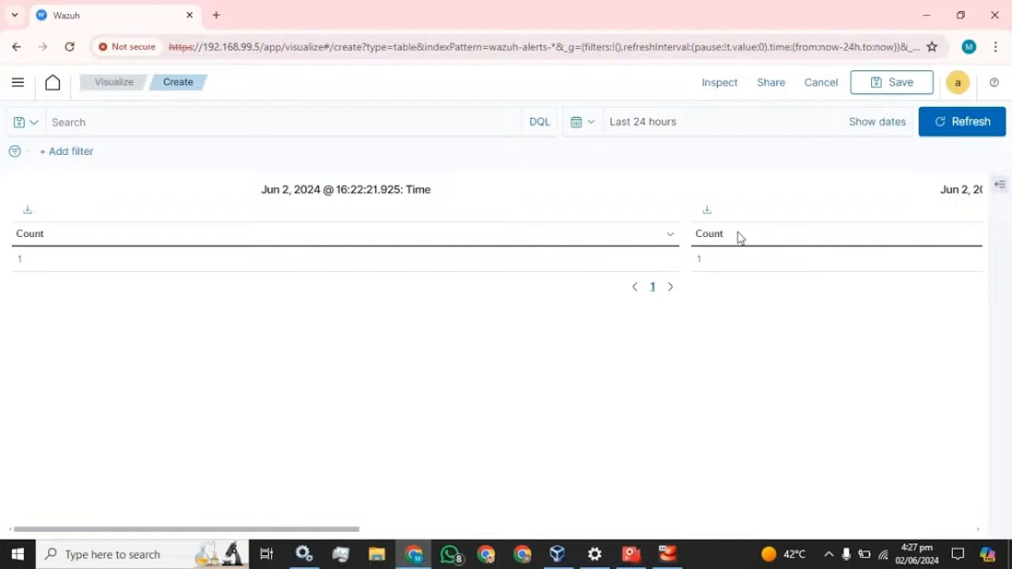
click(1001, 187)
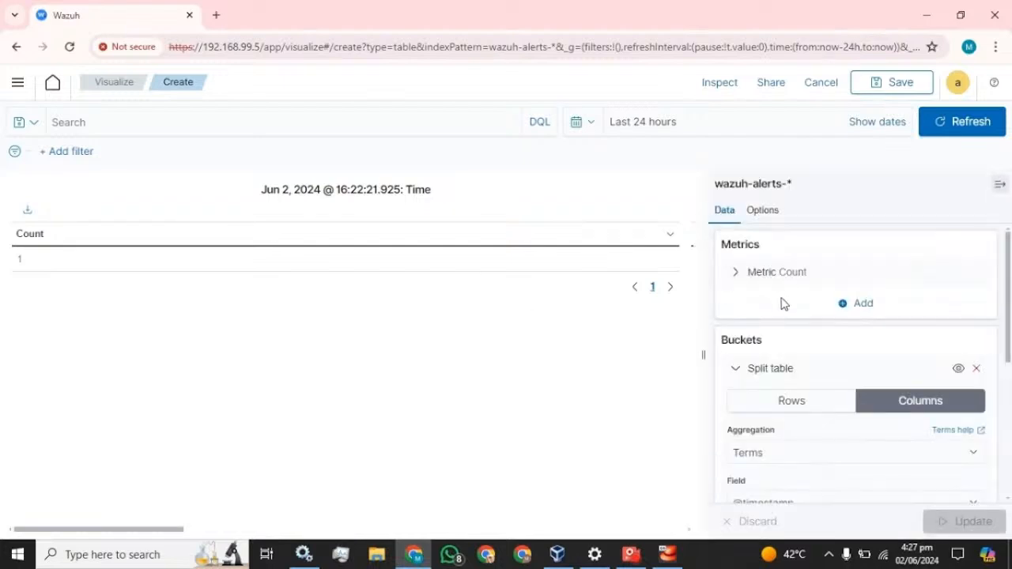
scroll(782, 302, down, 1)
scroll(782, 302, down, 3)
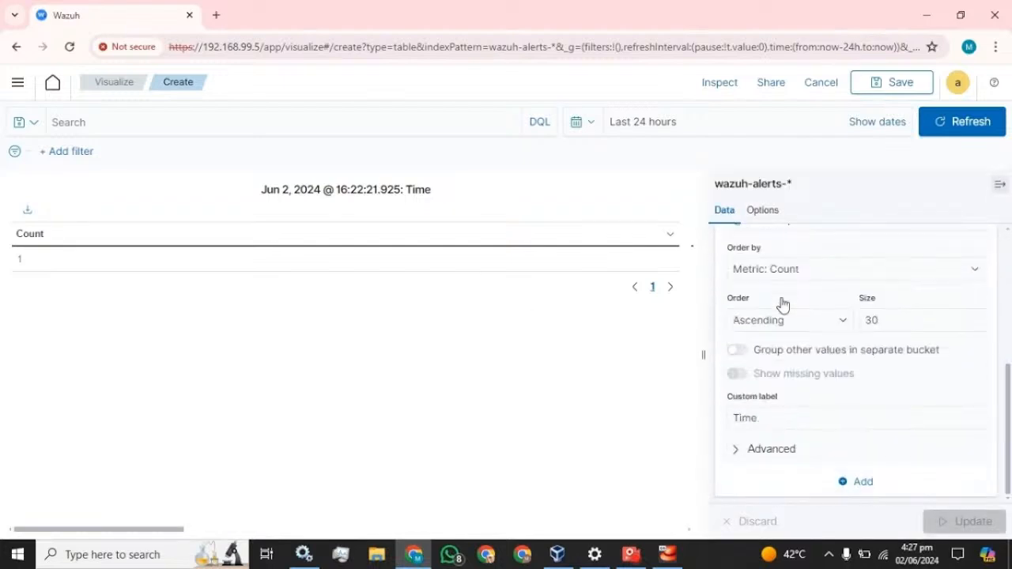
click(856, 484)
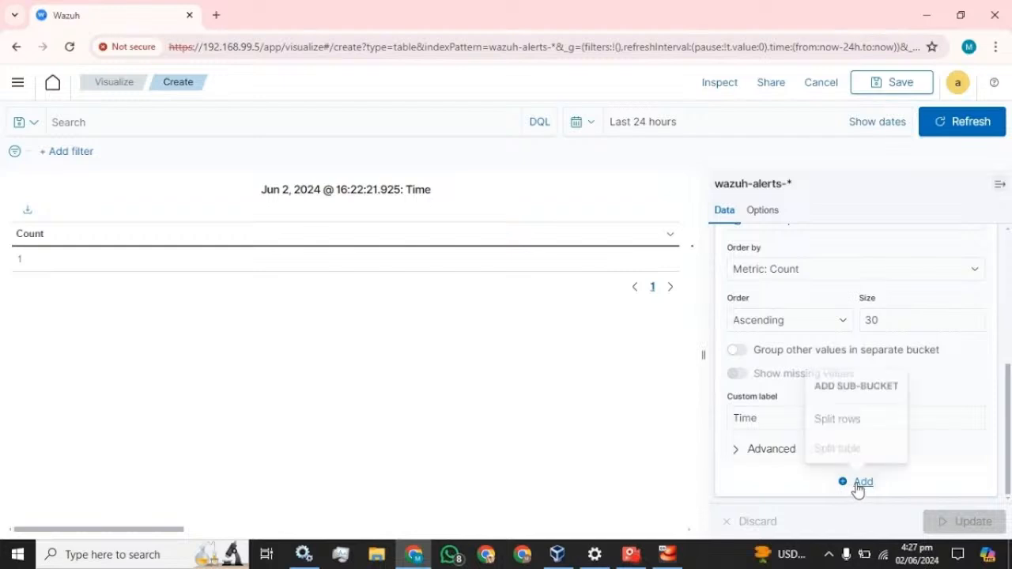
click(840, 423)
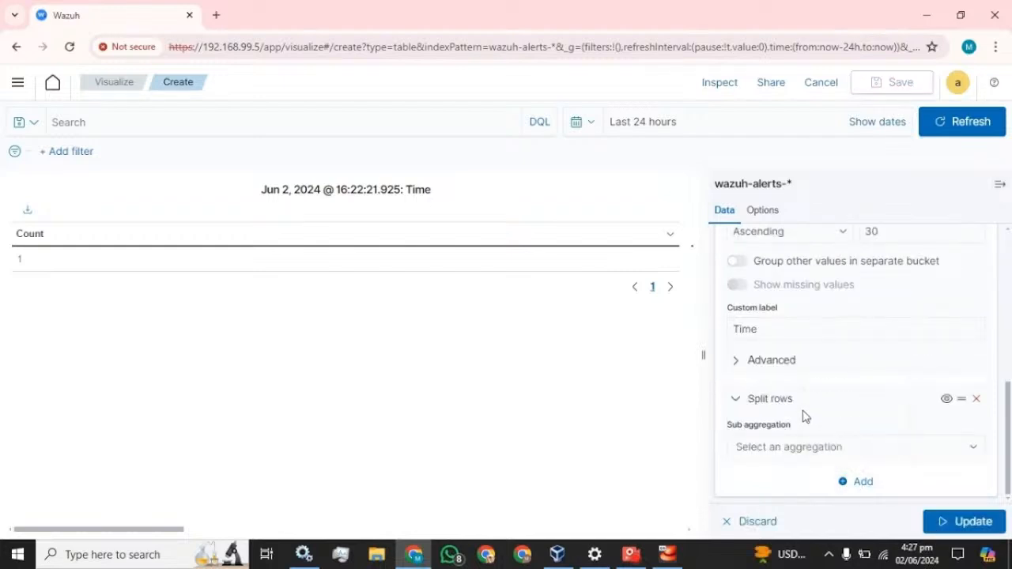
scroll(805, 417, up, 3)
scroll(805, 417, up, 2)
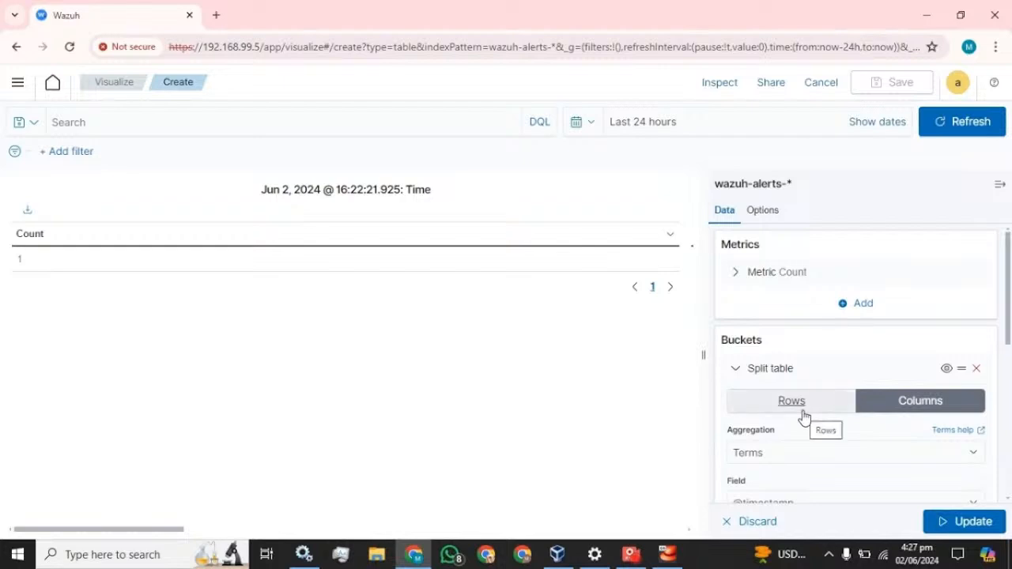
click(735, 371)
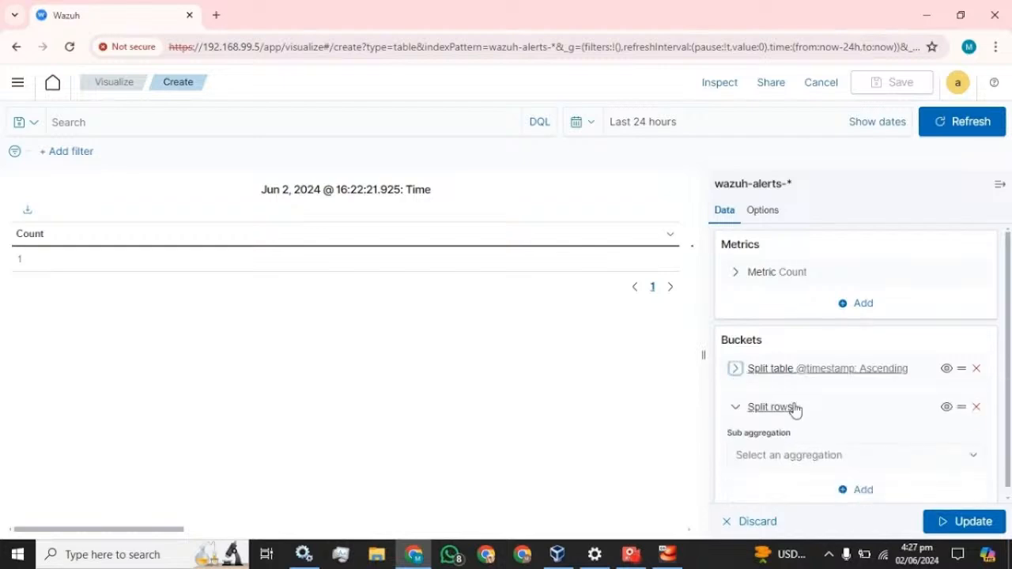
click(736, 370)
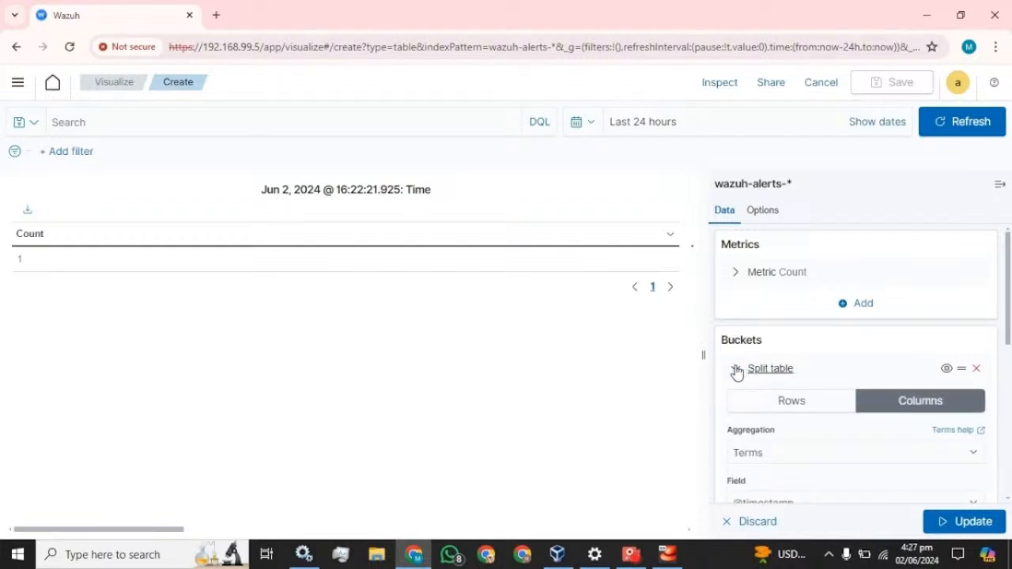
click(736, 369)
click(735, 408)
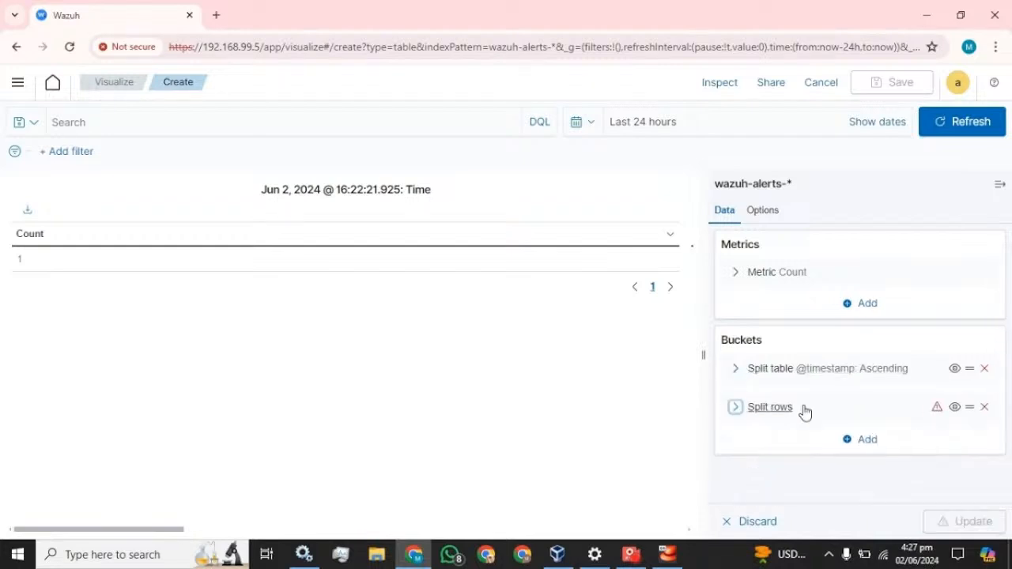
click(735, 407)
Set the row split's sub aggregation to Terms and search the fields for 'hos'
click(866, 449)
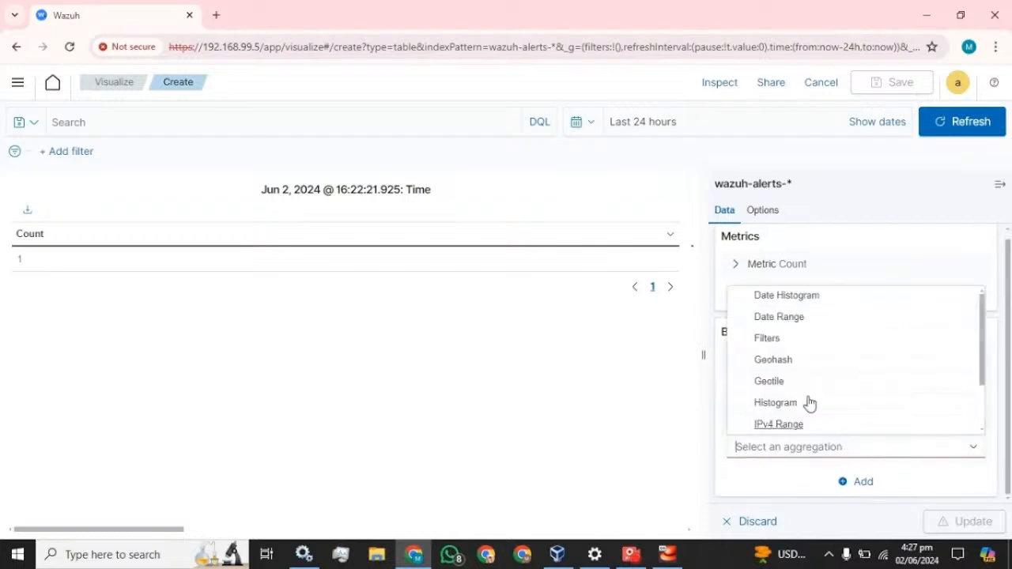
scroll(809, 402, down, 2)
click(769, 431)
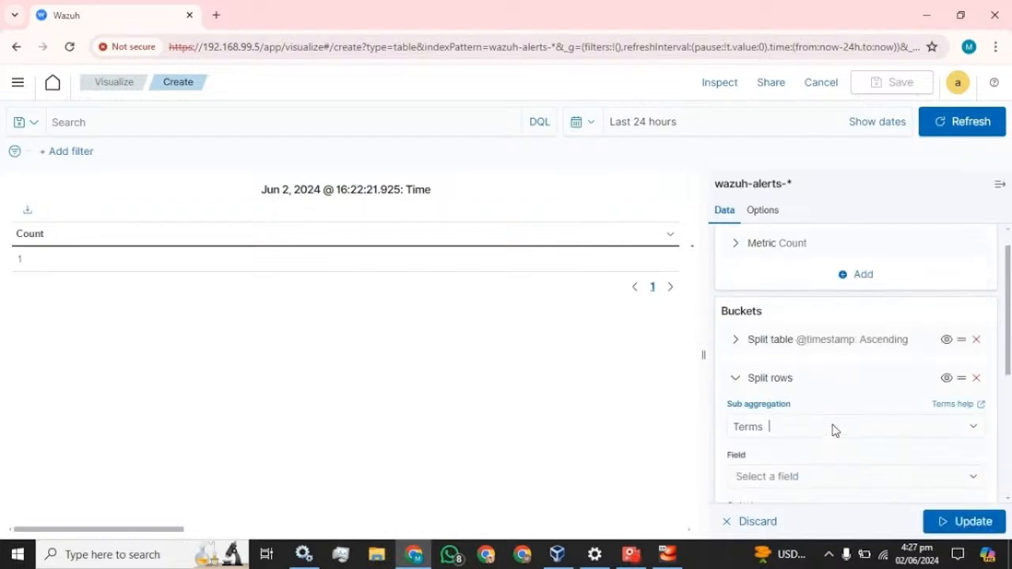
scroll(835, 430, down, 3)
click(801, 278)
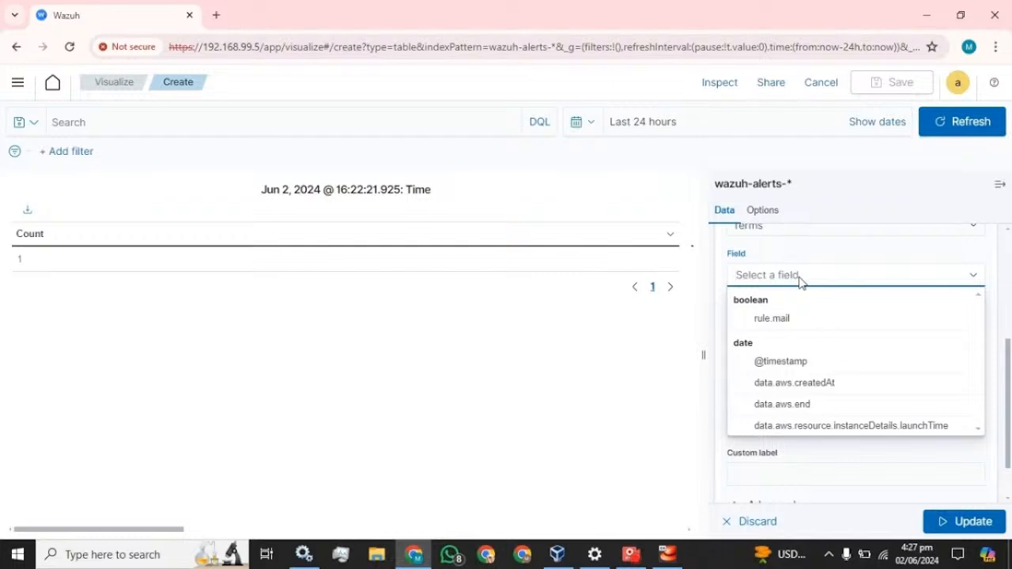
text(hos)
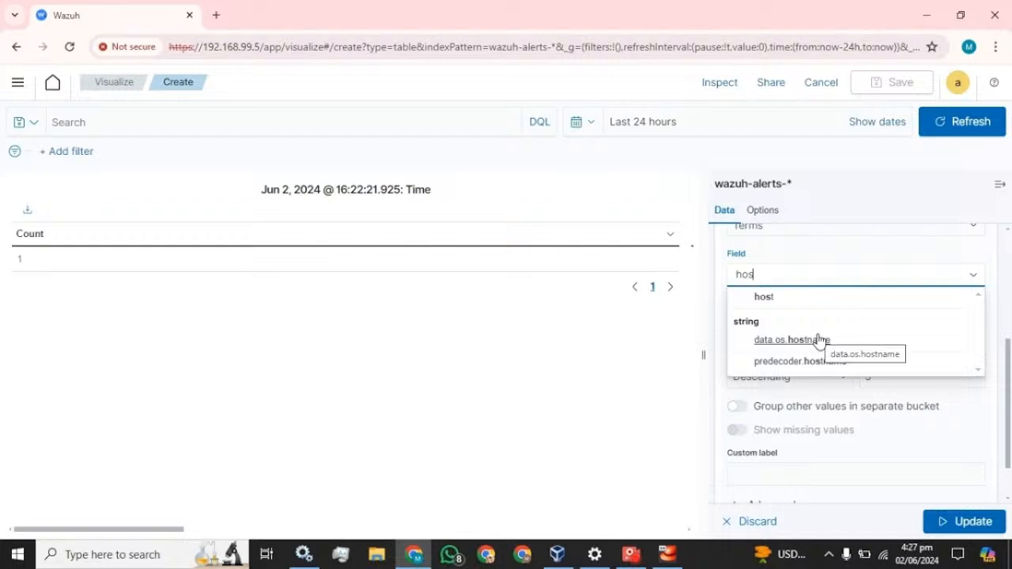
right_click(100, 23)
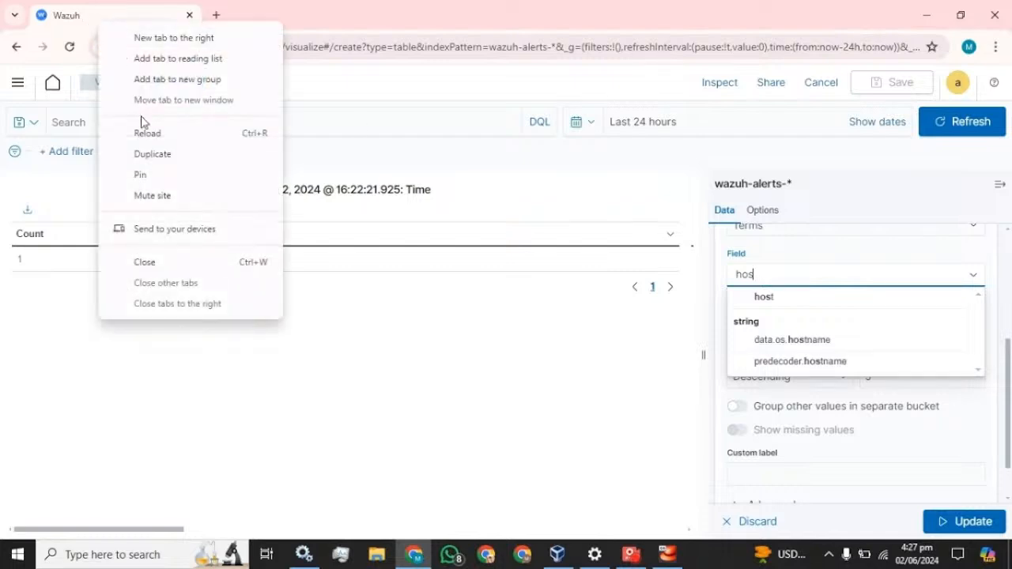
Duplicate the Wazuh tab and open the Security events dashboard in it
click(150, 154)
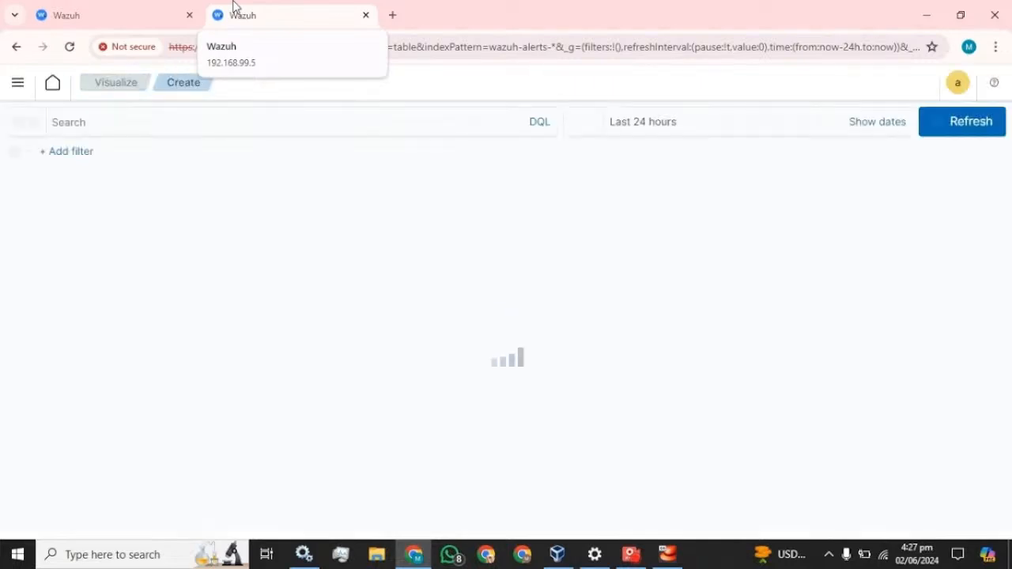
click(16, 86)
click(26, 232)
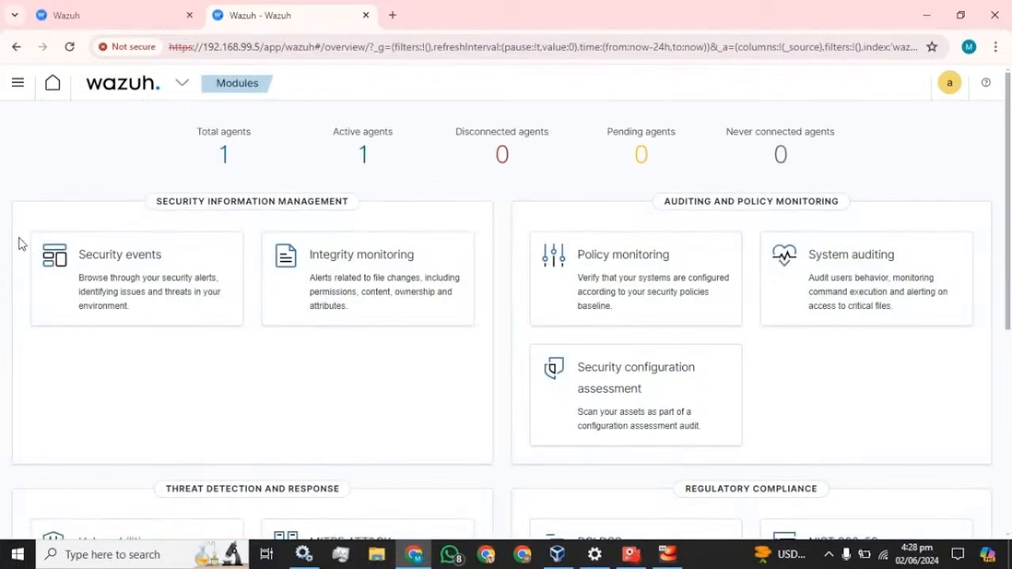
click(106, 254)
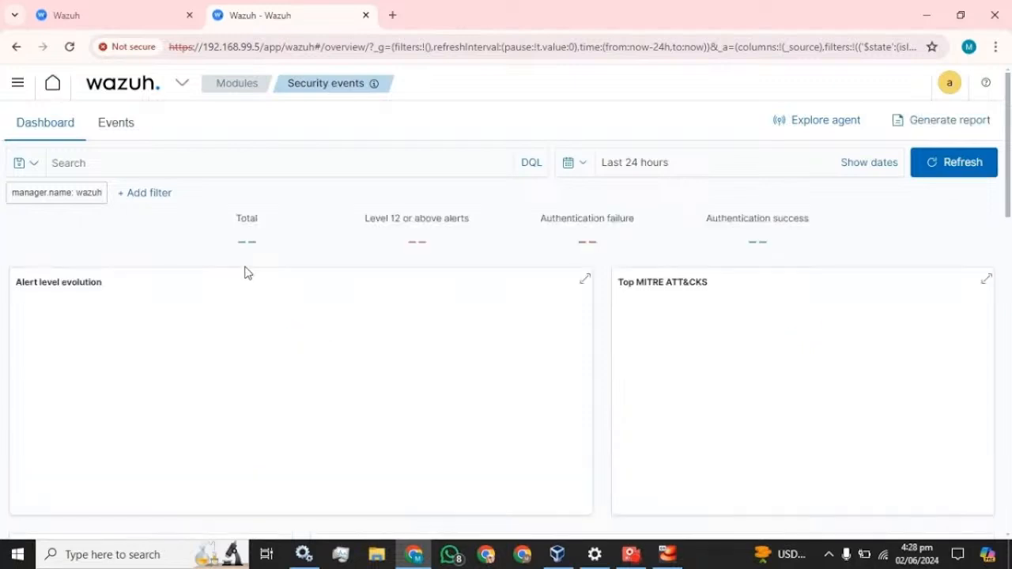
Expand the netstat alert, select the agent.name field name, and return to the editor tab
scroll(246, 274, down, 5)
scroll(246, 273, down, 3)
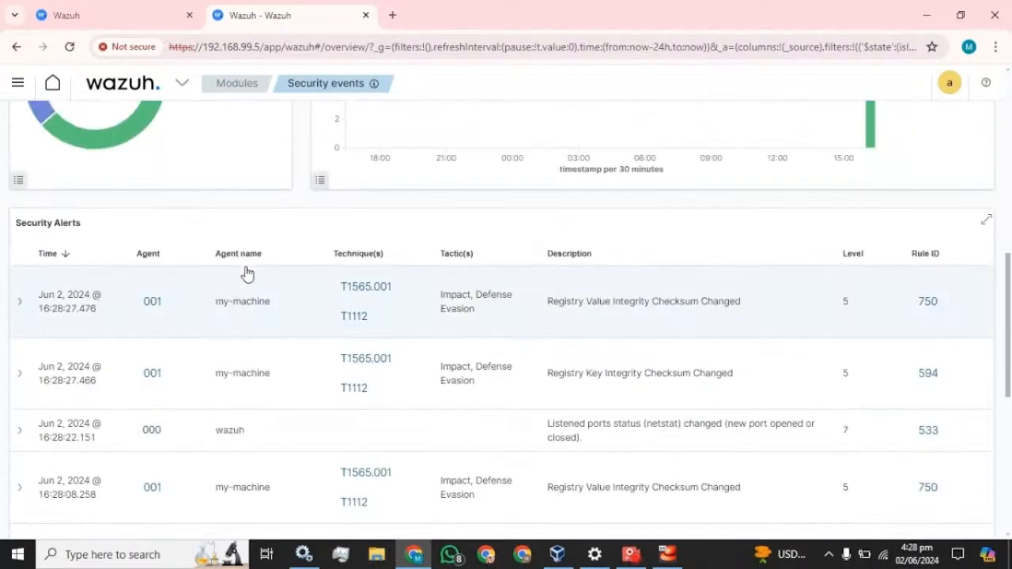
scroll(249, 274, down, 2)
click(21, 290)
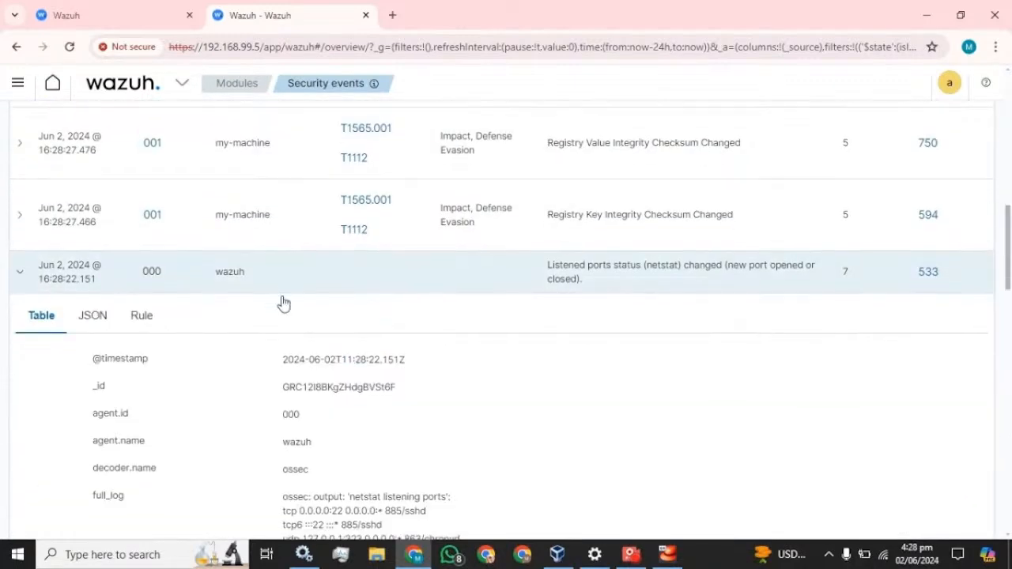
scroll(283, 302, down, 2)
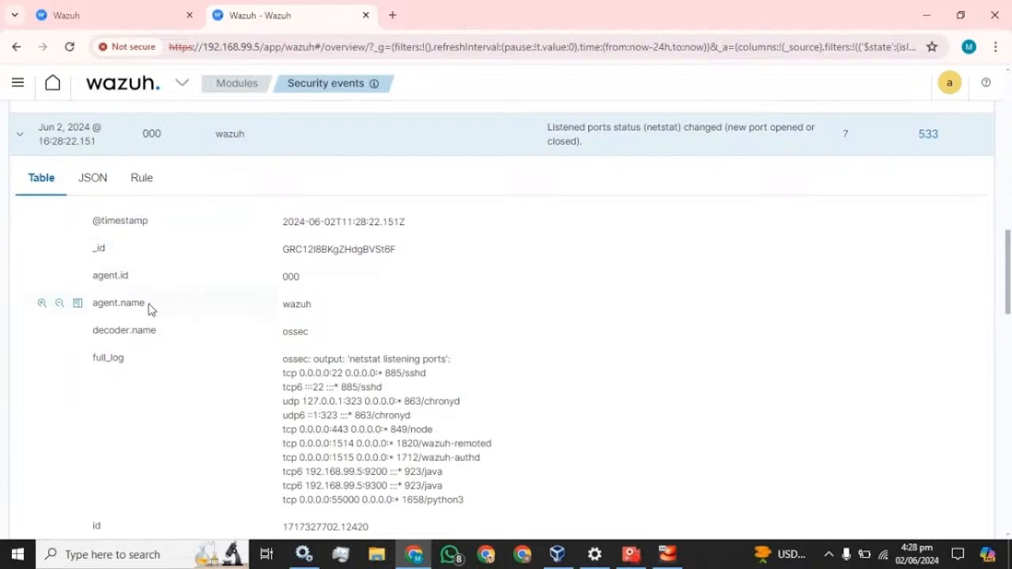
drag(150, 309, 91, 309)
key(ctrl+c)
click(118, 11)
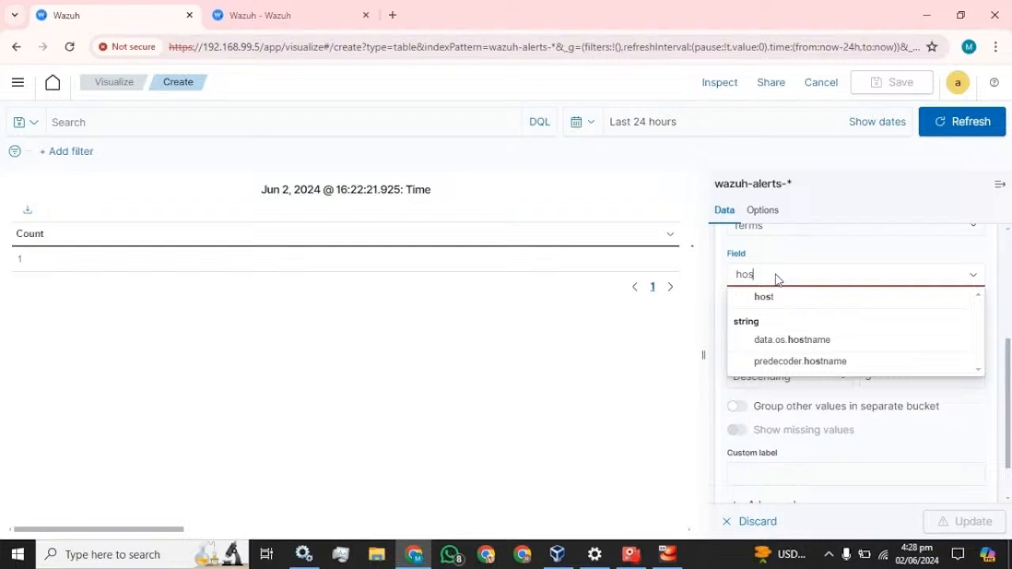
Split rows by agent.name, ascending, size 20, labelled Agent_name, and update the table
key(BackSpace)
key(BackSpace)
key(BackSpace)
key(ctrl+v)
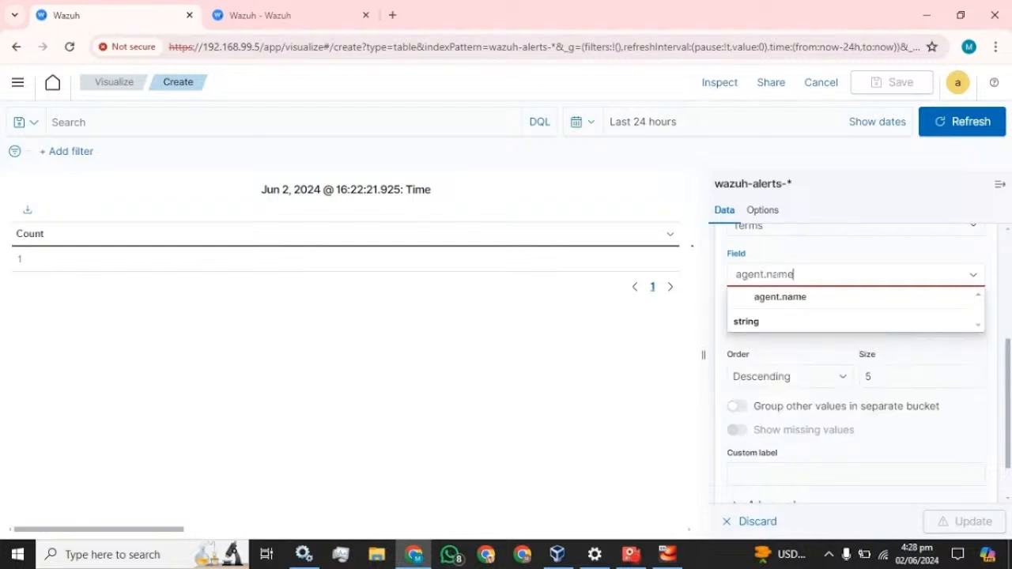
click(774, 300)
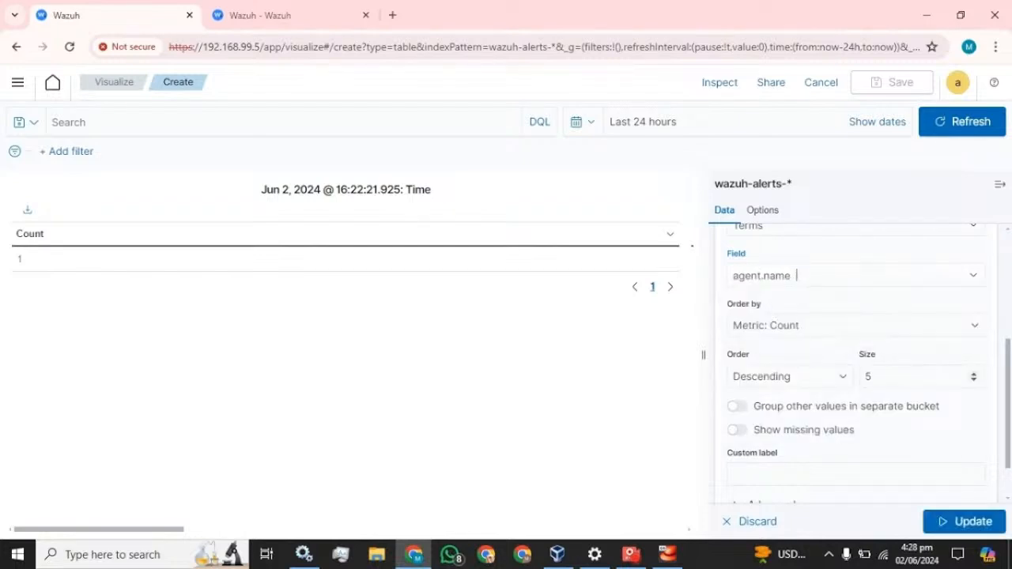
click(812, 378)
click(777, 408)
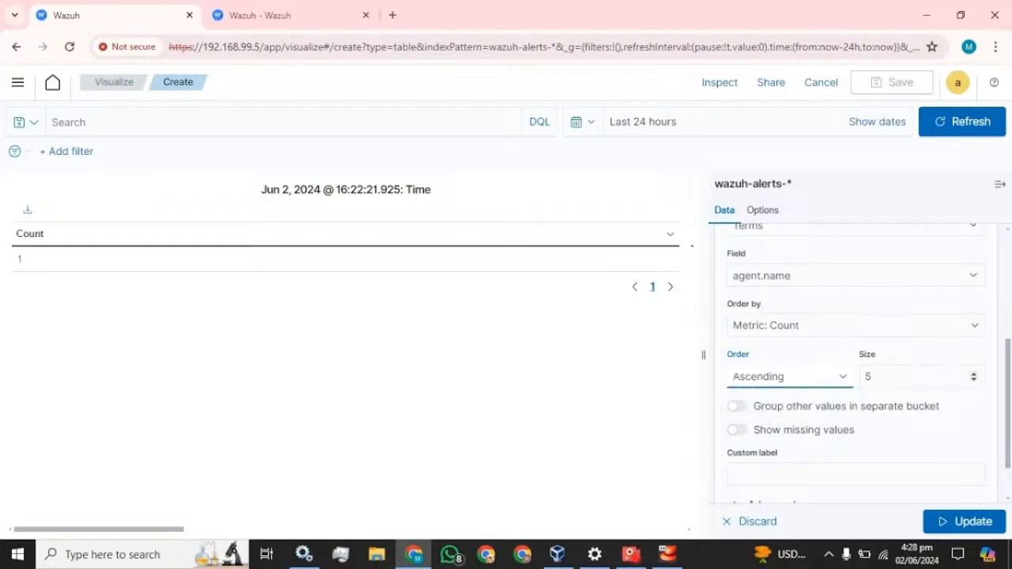
click(894, 377)
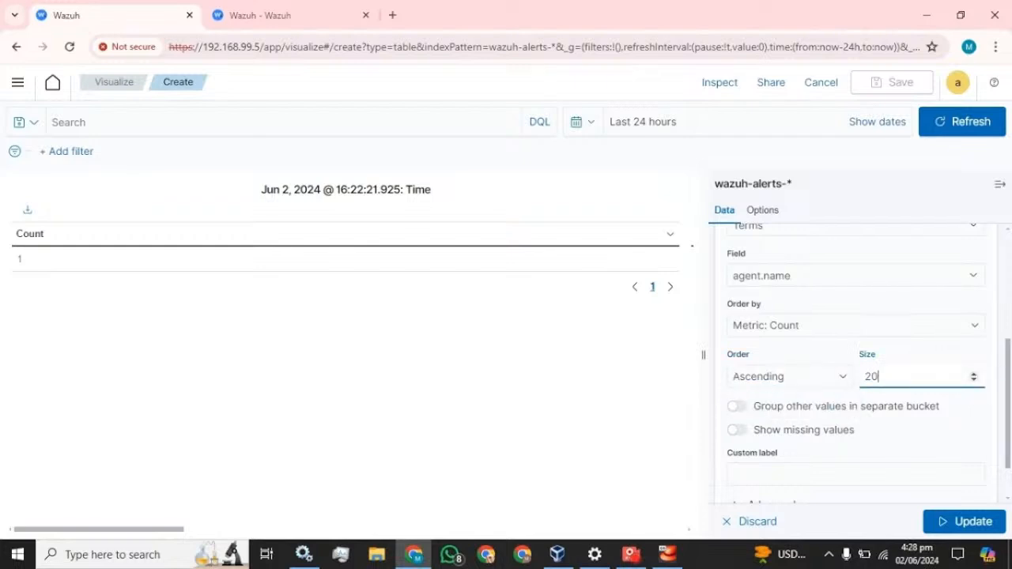
scroll(875, 433, down, 1)
click(856, 419)
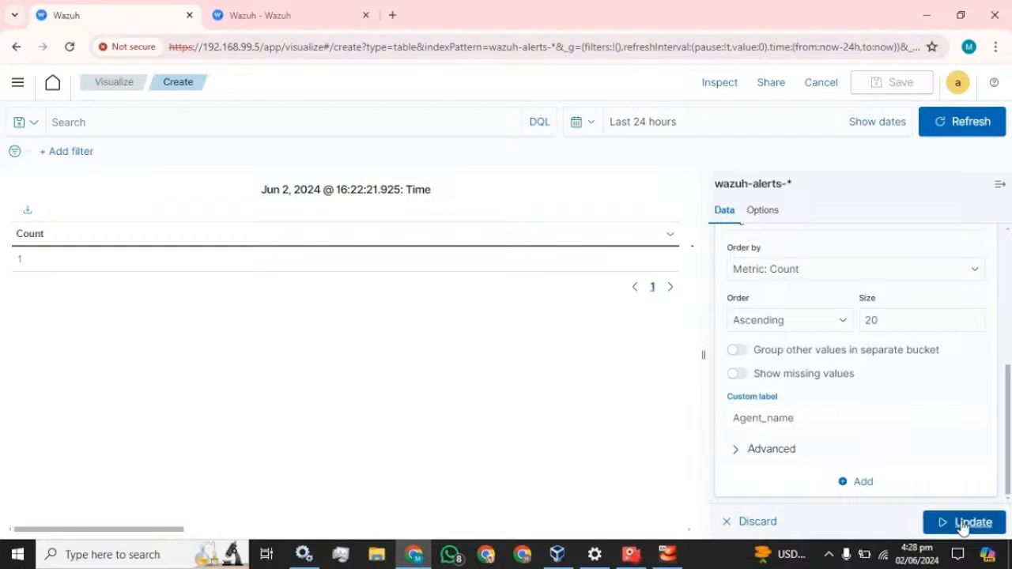
click(965, 522)
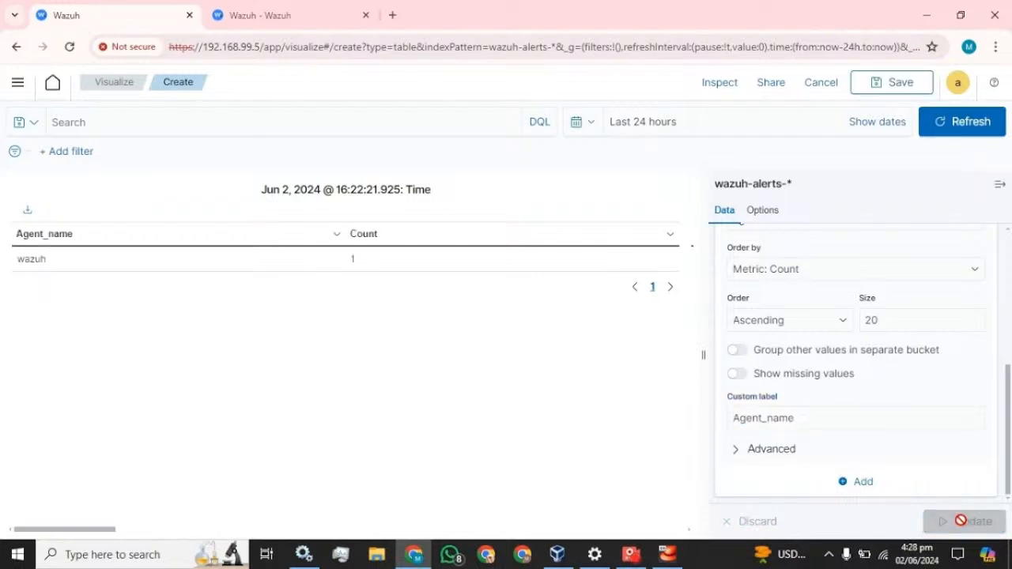
scroll(847, 402, up, 5)
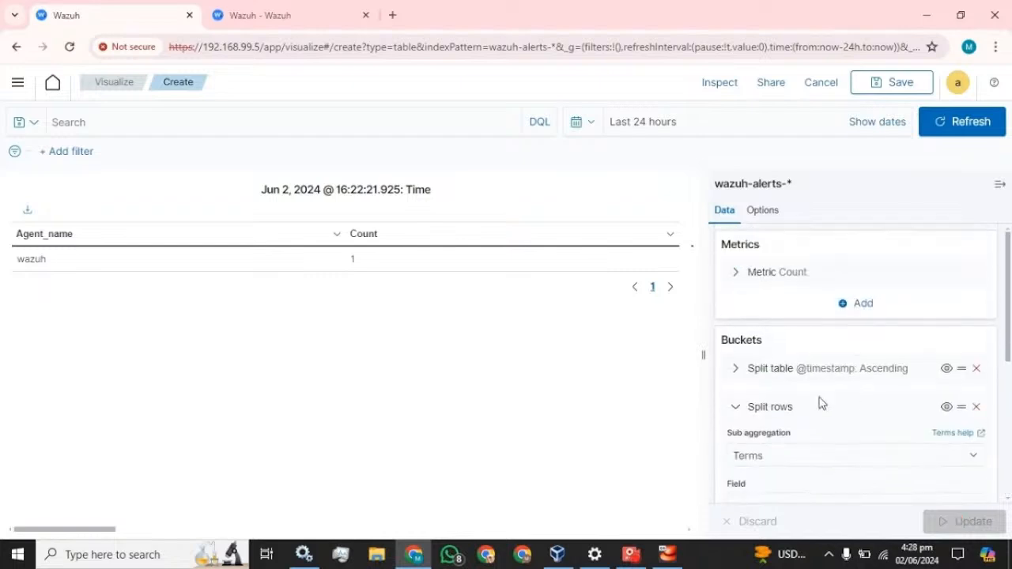
click(737, 408)
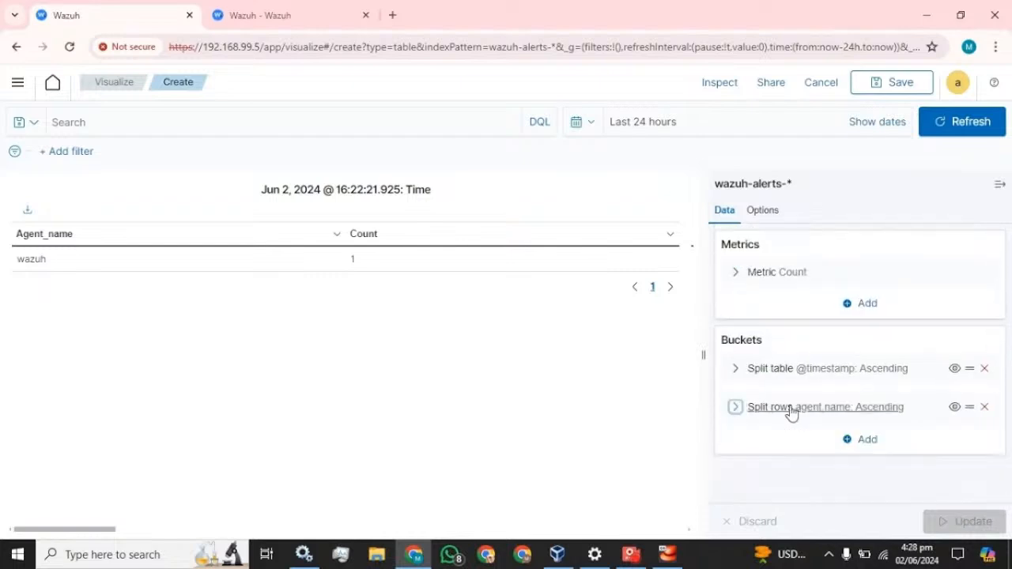
click(866, 441)
click(860, 383)
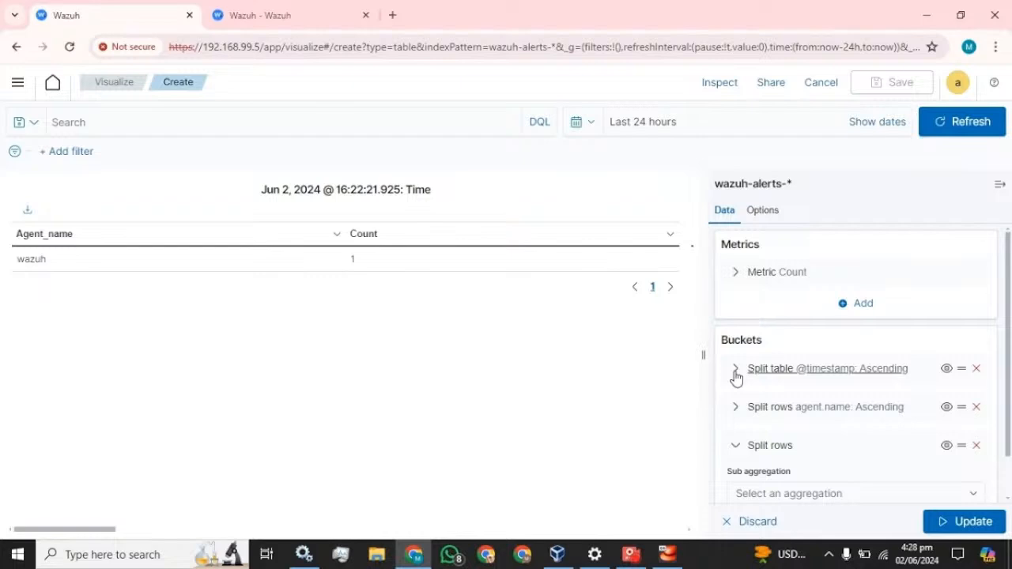
click(977, 368)
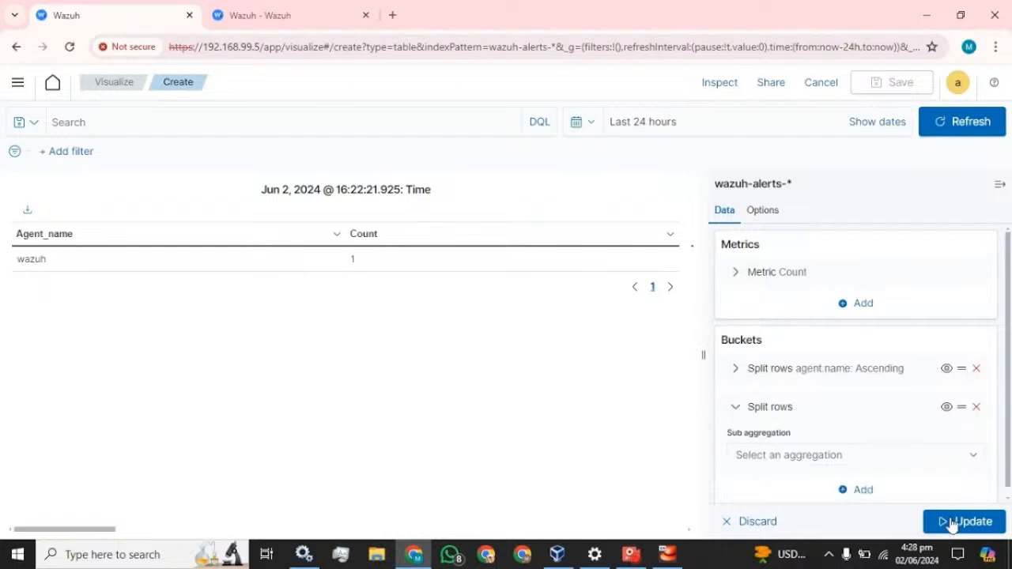
click(965, 525)
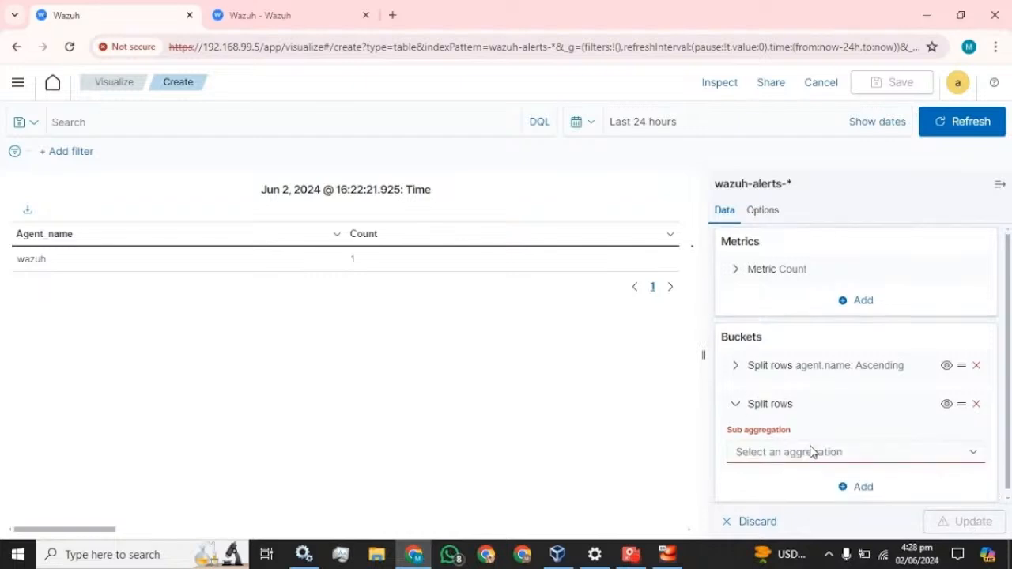
Set the new row split's sub aggregation to Terms, then switch to the Security events tab
click(836, 449)
scroll(791, 401, down, 1)
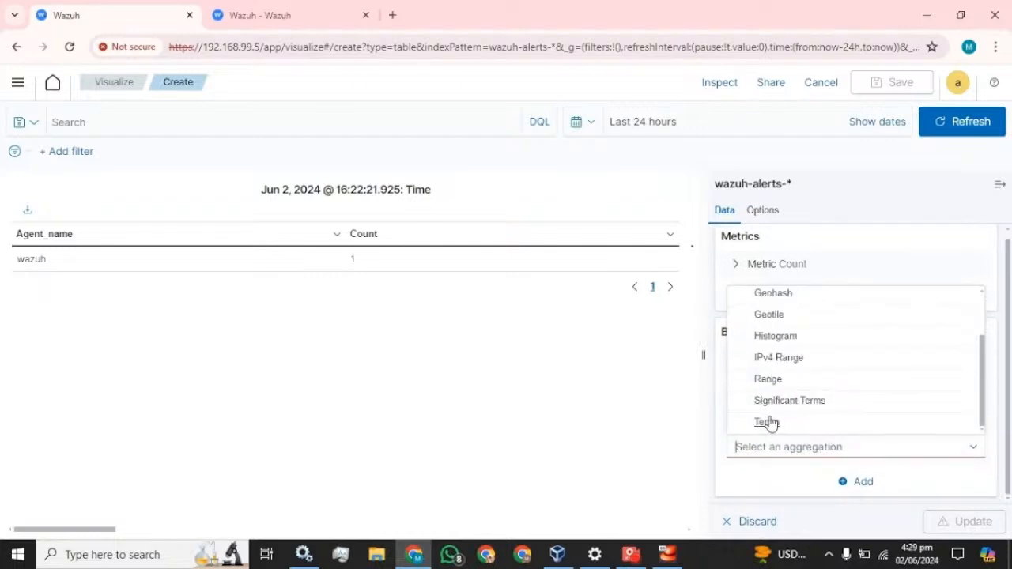
click(768, 423)
scroll(862, 407, down, 3)
click(794, 283)
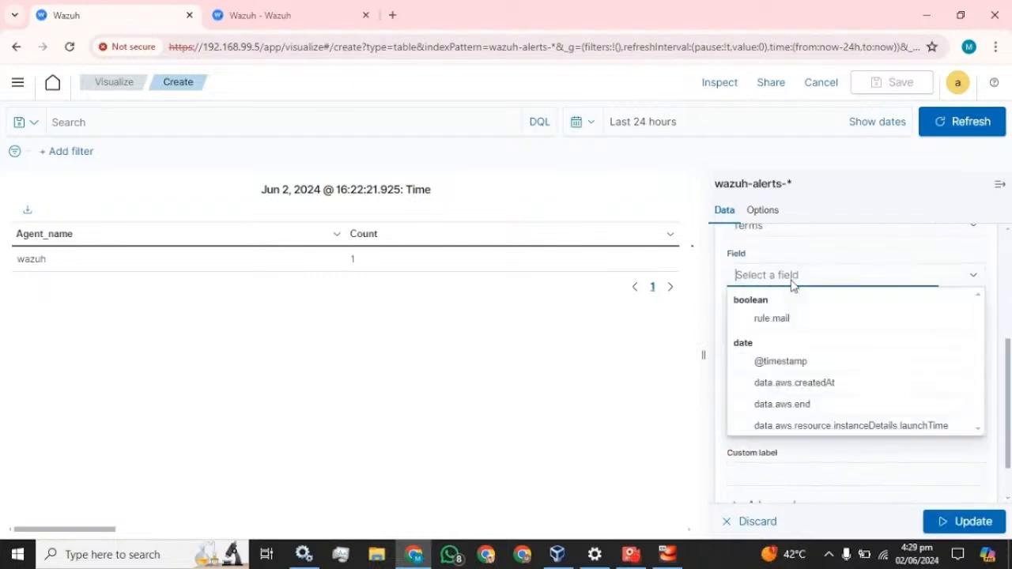
click(267, 15)
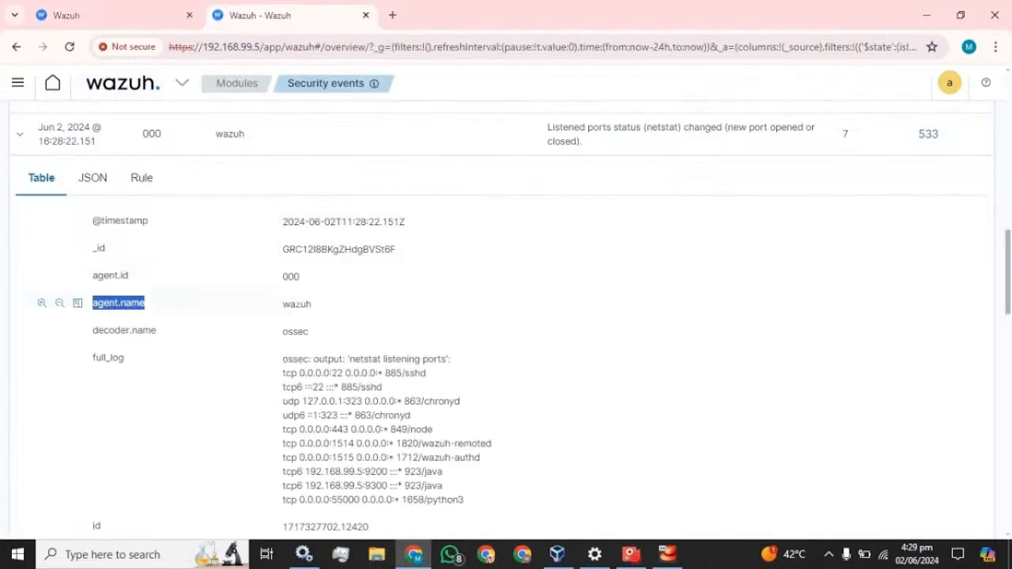
Scroll the security event down to rule.groups and copy that field name
scroll(213, 292, down, 4)
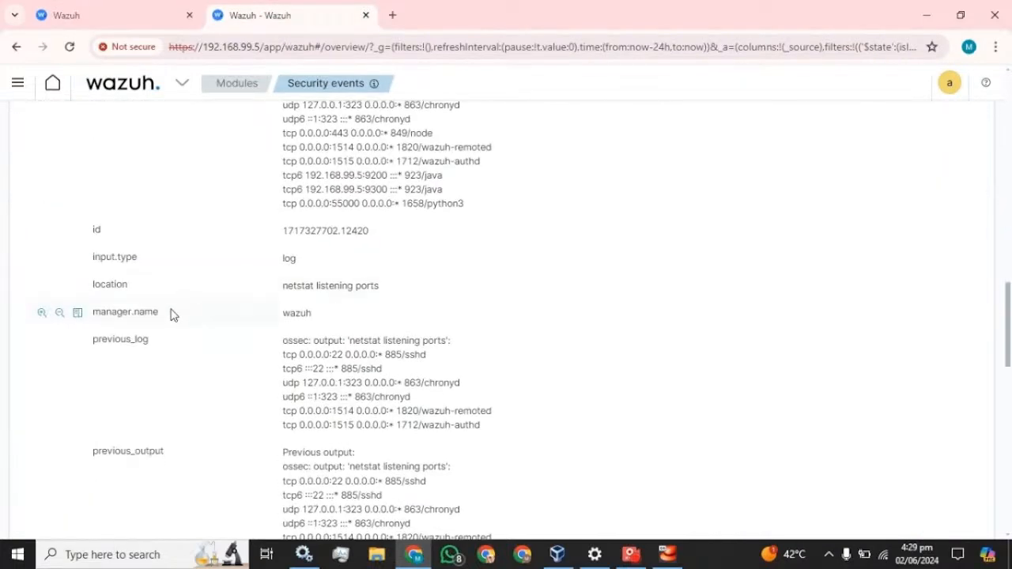
scroll(171, 315, down, 4)
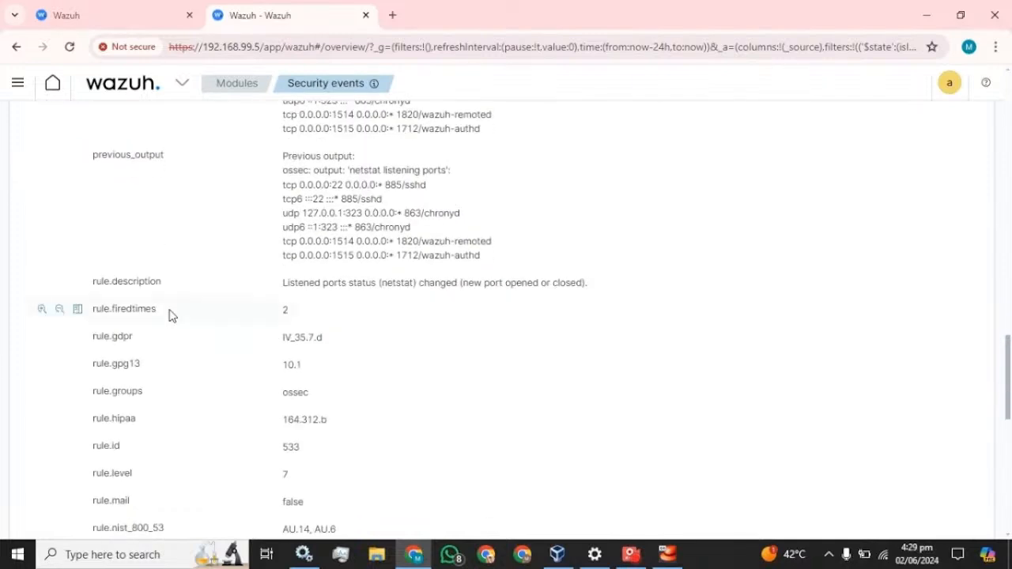
scroll(172, 315, down, 1)
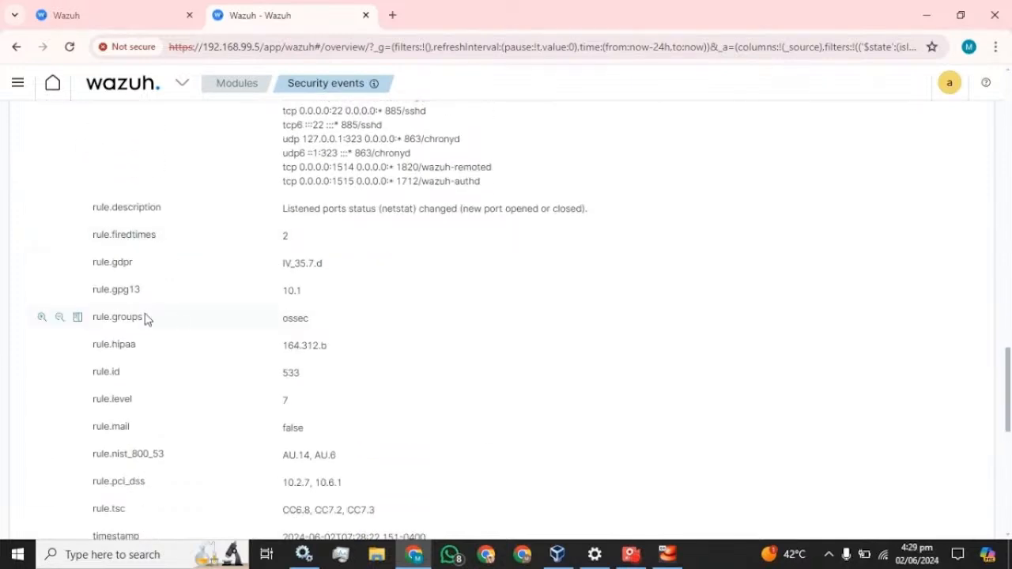
drag(147, 319, 80, 336)
key(ctrl+c)
Split rows by rule.groups, ascending, size 18, labelled Group, and update the table
click(143, 13)
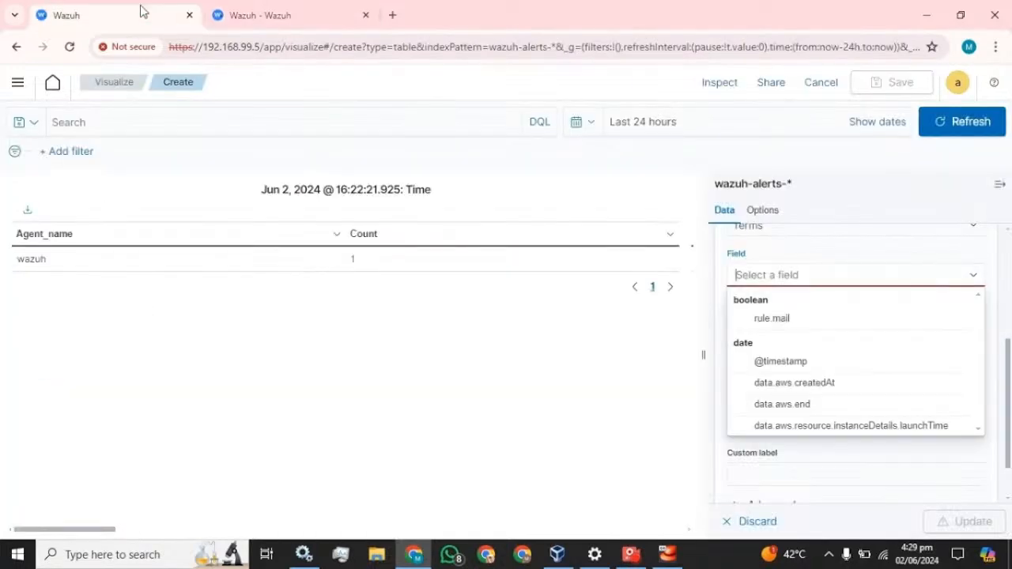
key(ctrl+v)
click(772, 298)
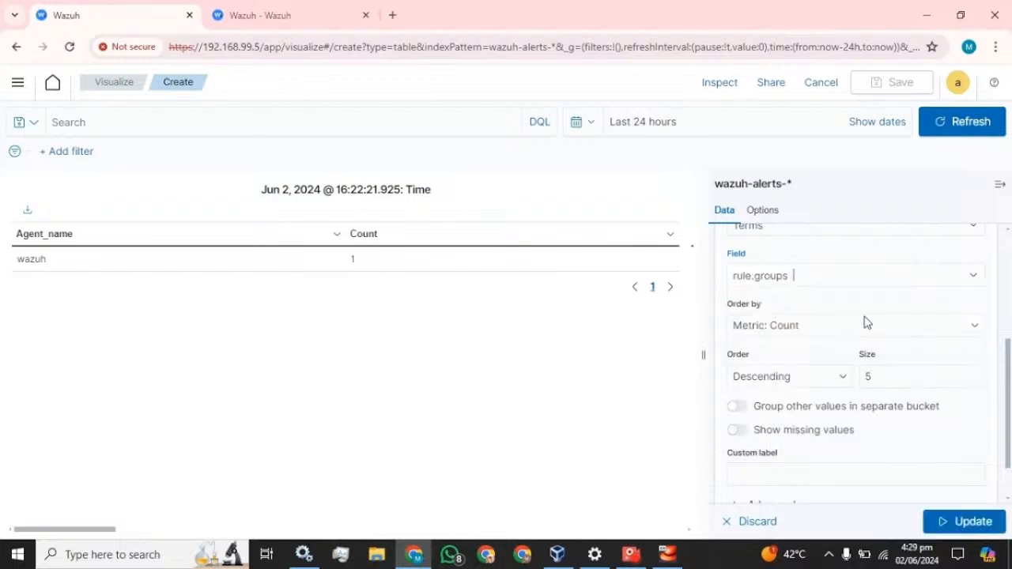
click(809, 385)
click(759, 409)
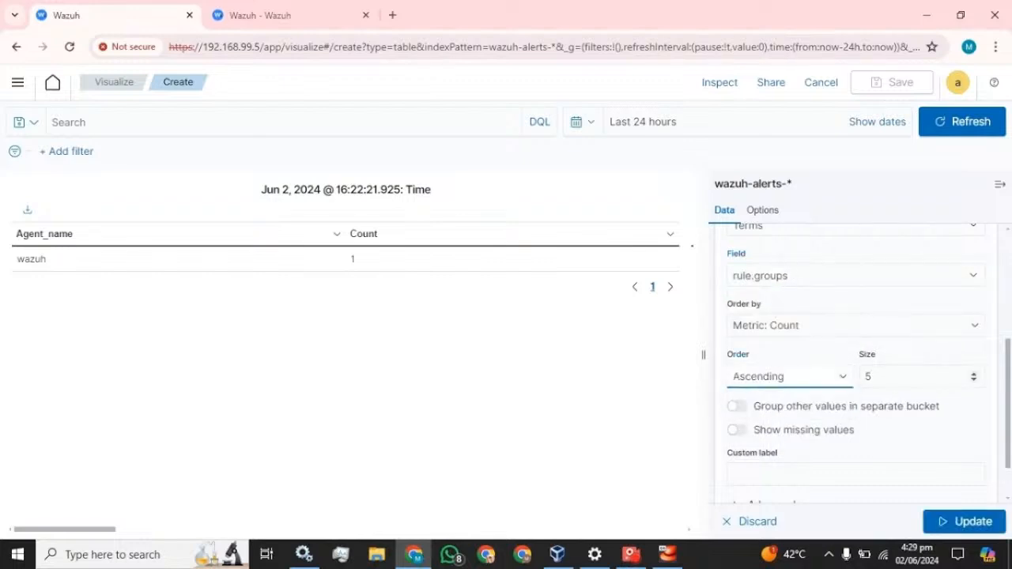
click(878, 377)
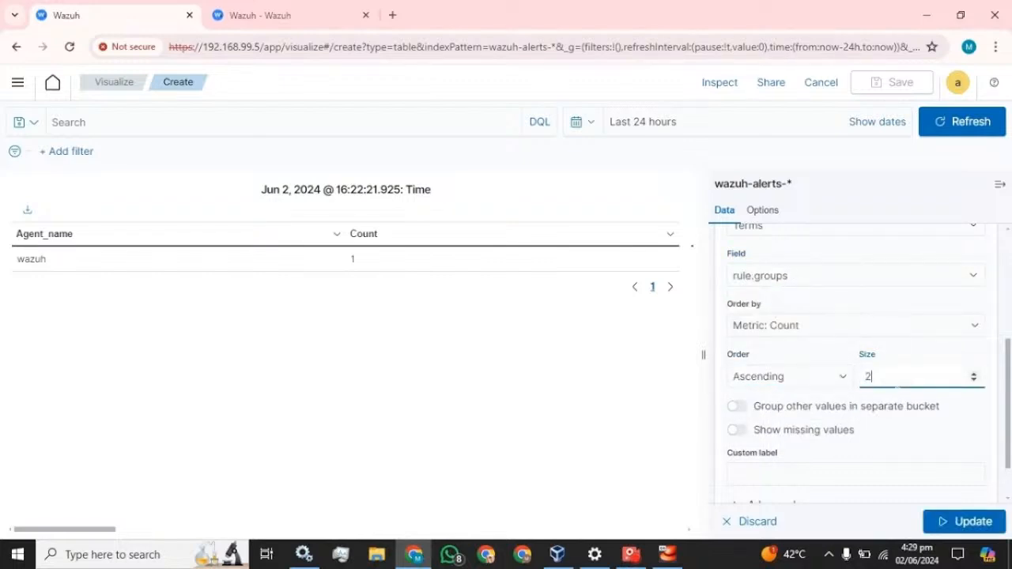
scroll(885, 376, down, 2)
click(856, 418)
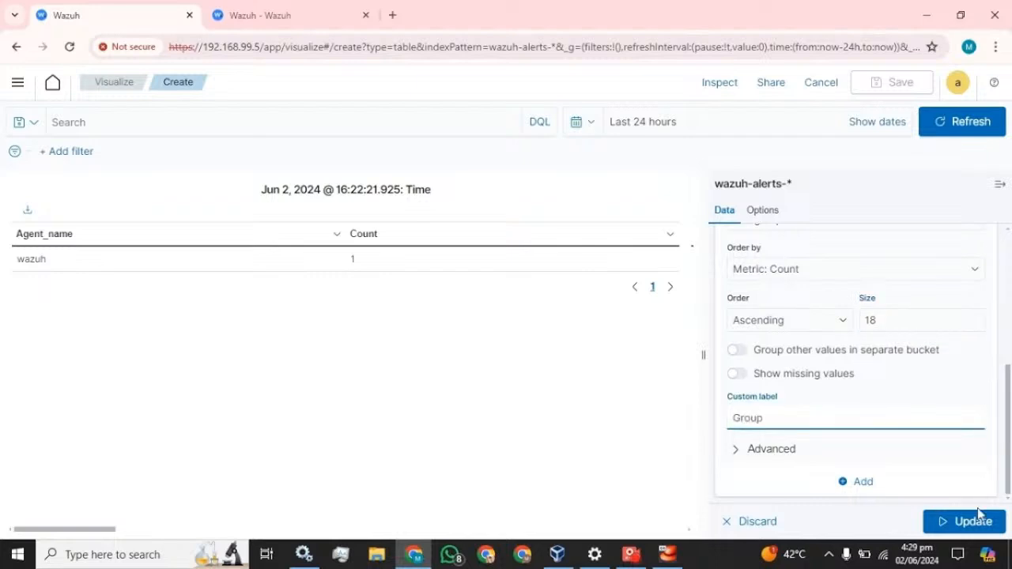
click(979, 516)
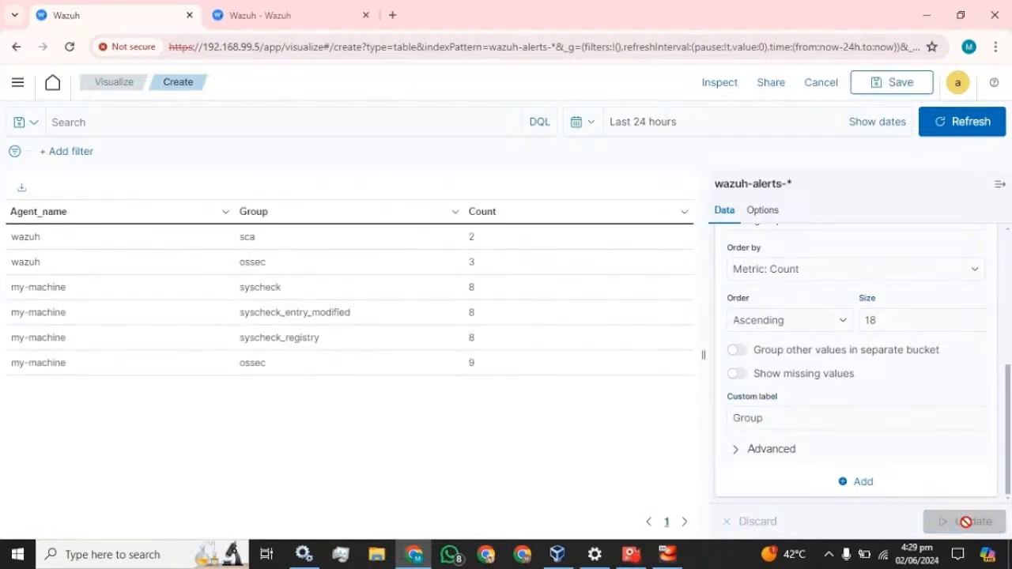
click(1000, 184)
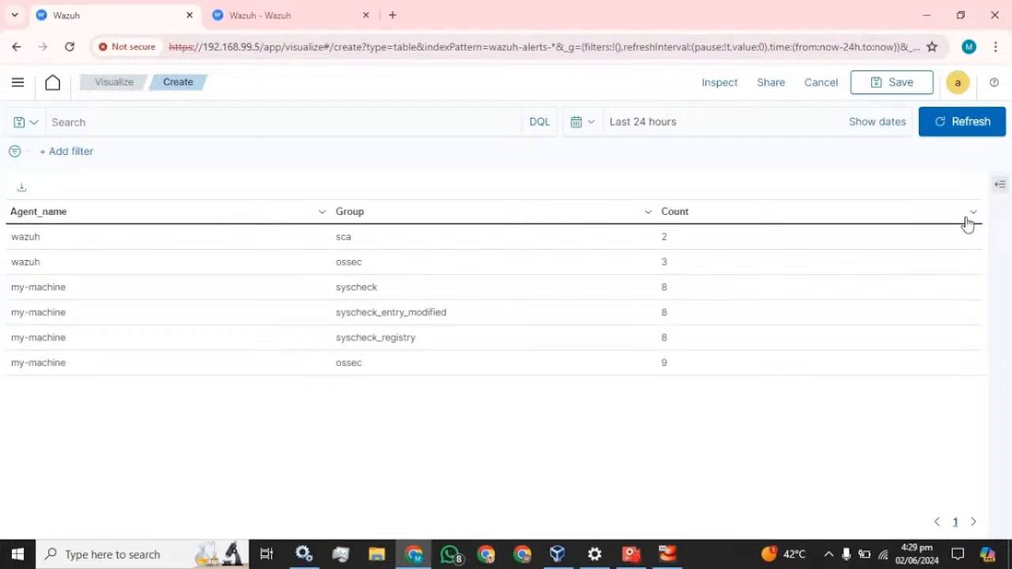
click(1000, 184)
Collapse the rule.groups bucket and add a third Split rows bucket using a Terms sub aggregation
scroll(787, 407, down, 2)
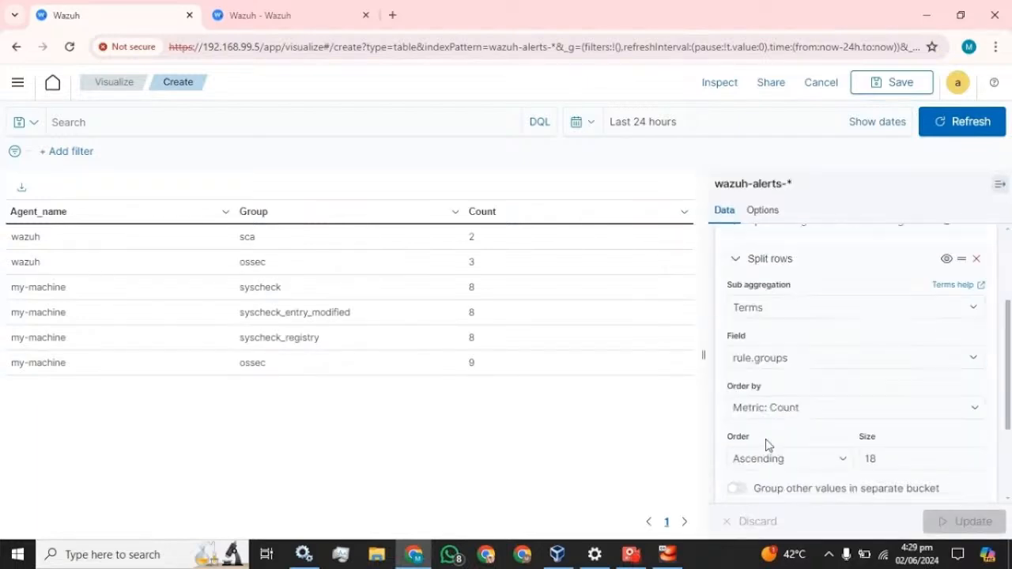
scroll(759, 395, up, 2)
click(736, 336)
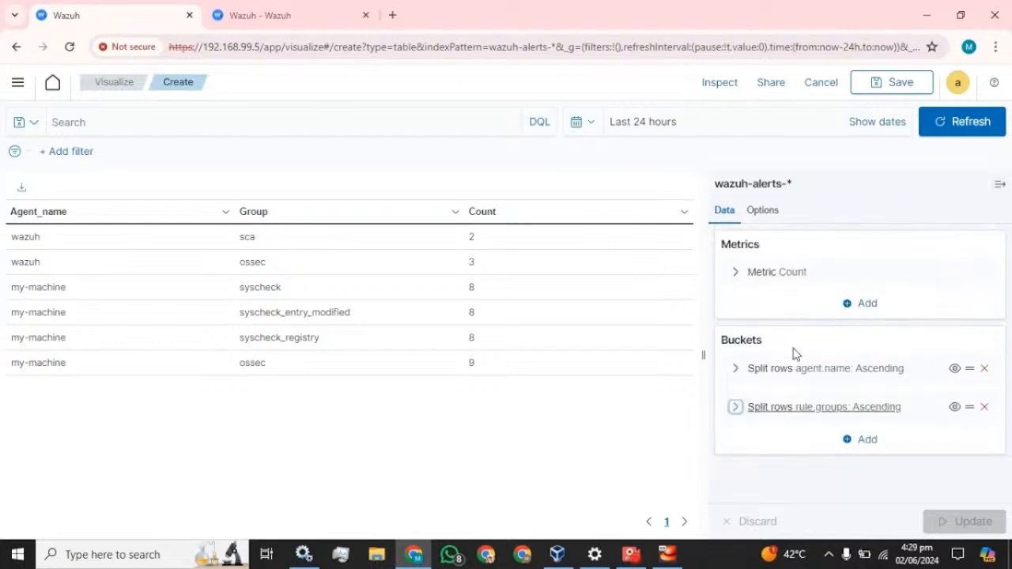
click(865, 441)
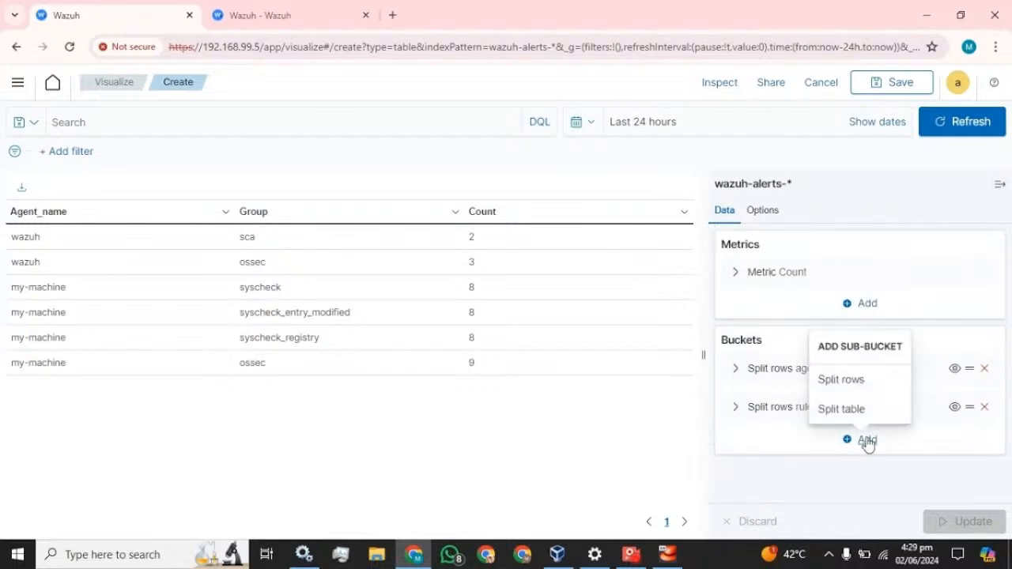
click(862, 382)
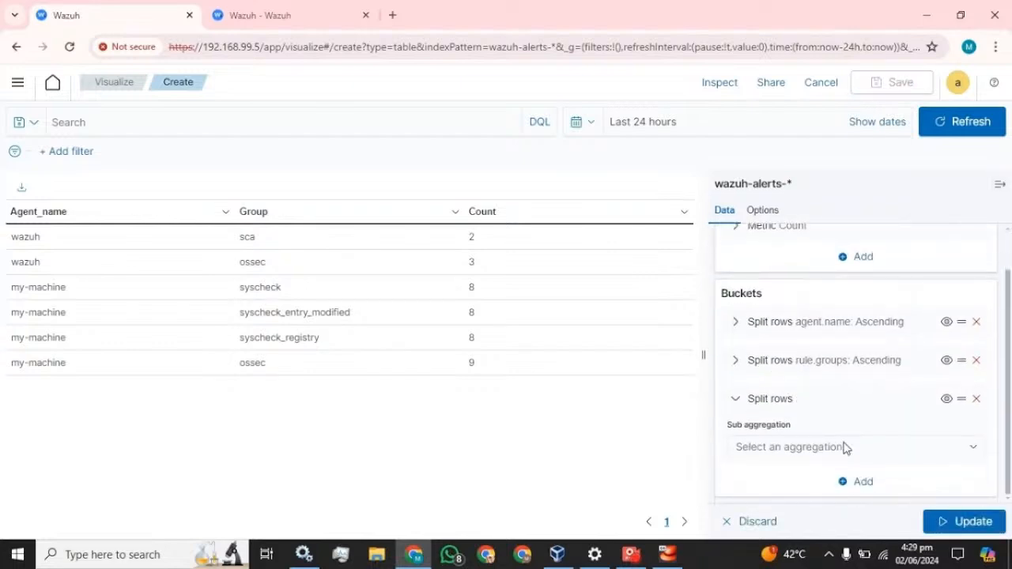
click(845, 448)
scroll(802, 400, down, 2)
click(774, 425)
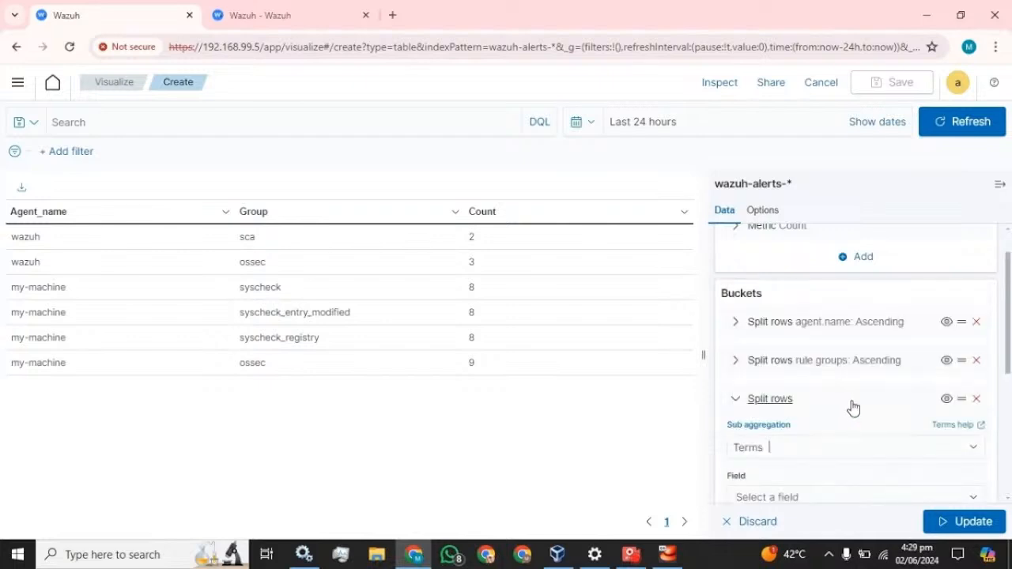
scroll(853, 408, down, 3)
scroll(788, 353, up, 1)
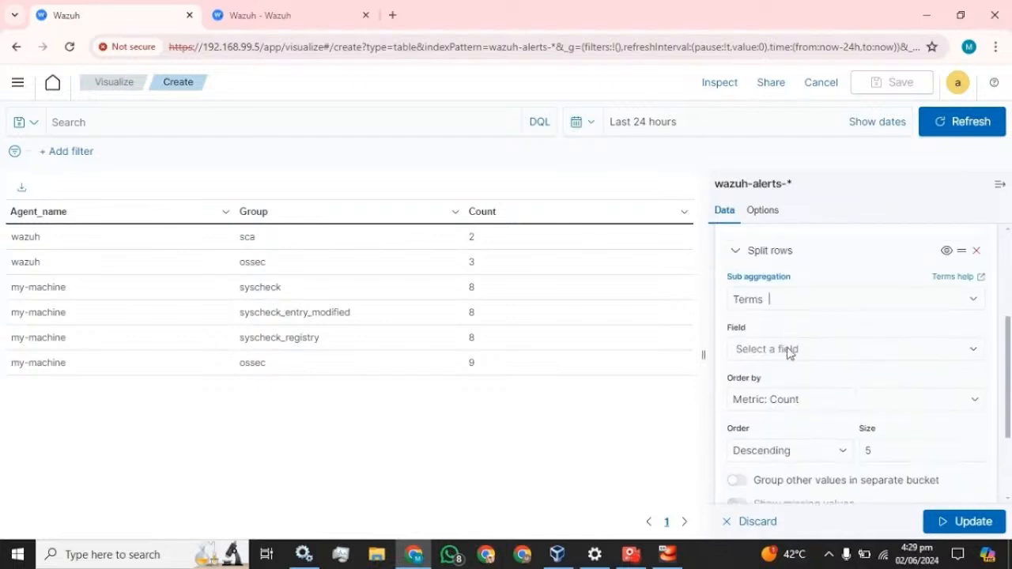
click(788, 353)
click(787, 436)
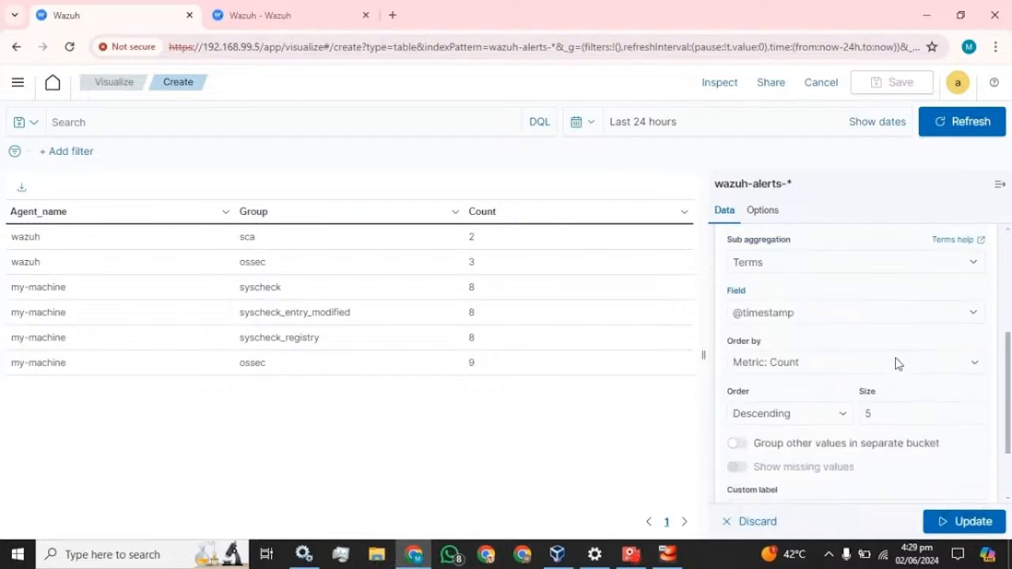
scroll(896, 361, down, 1)
click(813, 381)
click(799, 401)
click(790, 383)
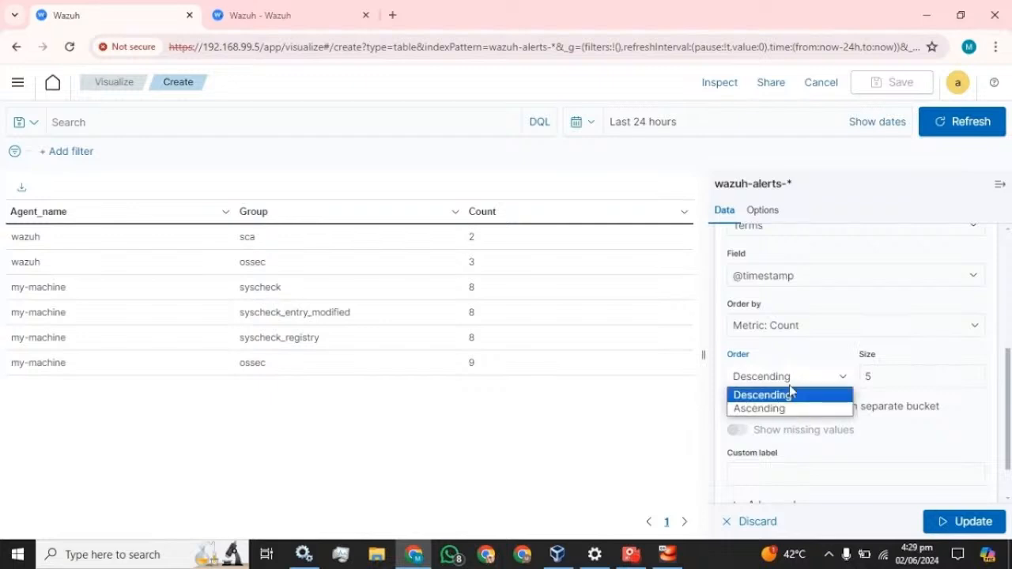
click(791, 408)
Set the size to 20 and the custom label to Time, apply, and collapse the editor to widen the table
click(870, 378)
double_click(867, 377)
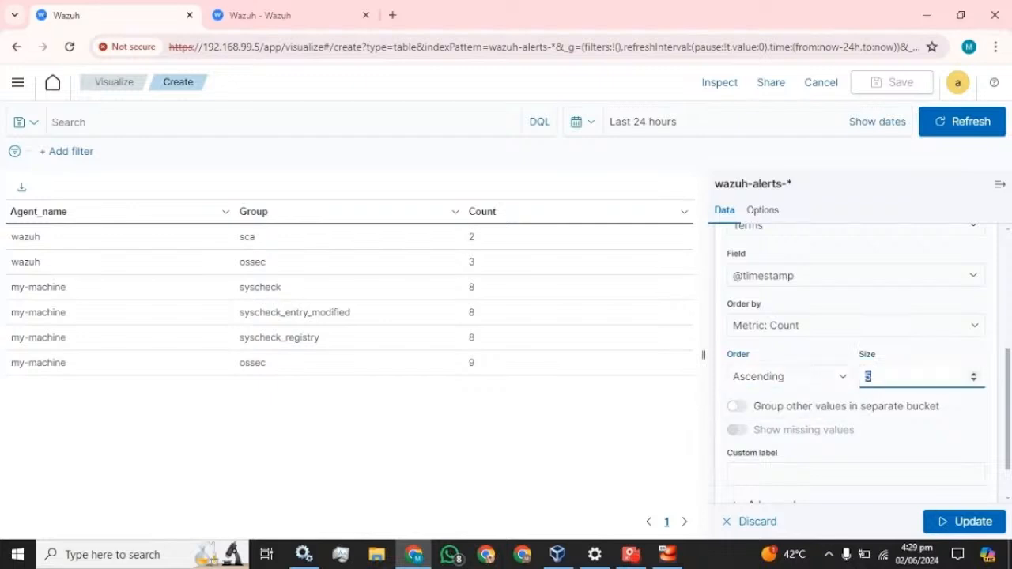
scroll(856, 376, down, 1)
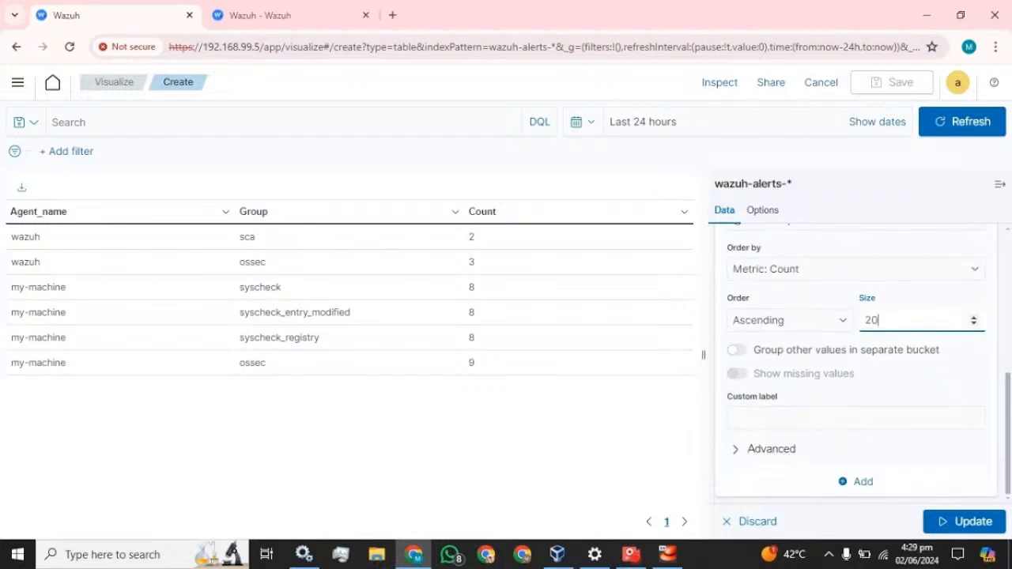
click(799, 418)
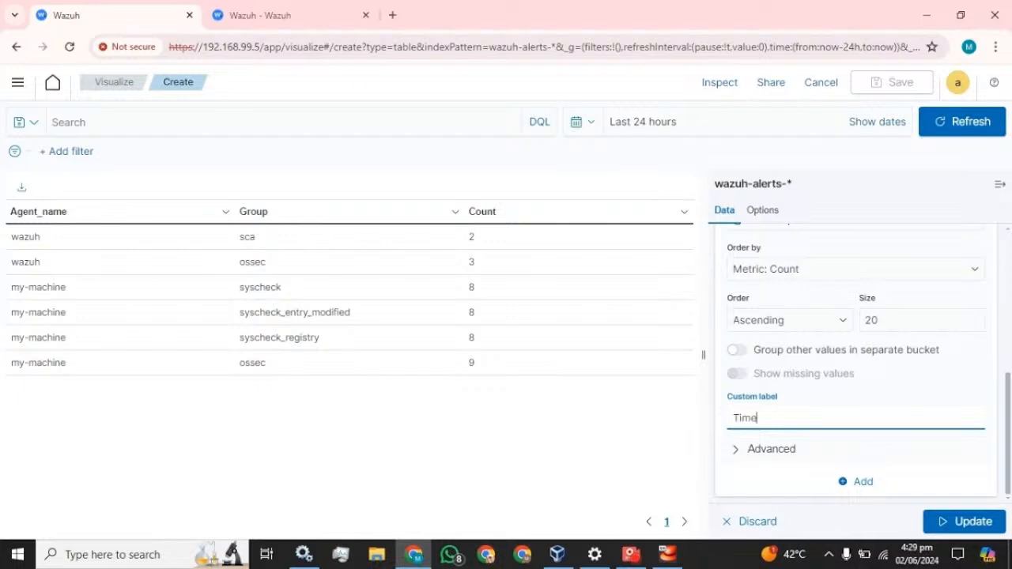
click(949, 521)
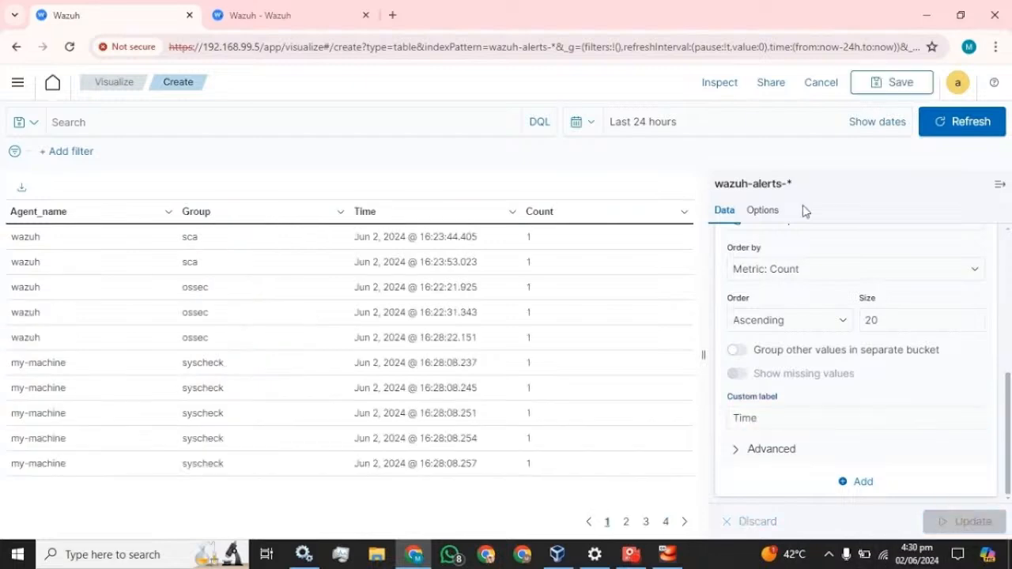
click(1000, 185)
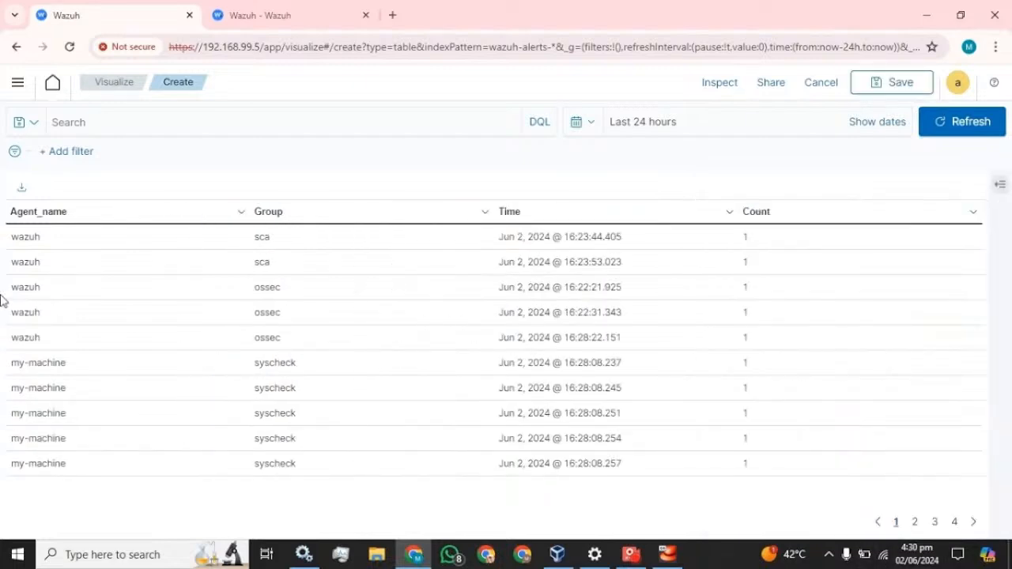
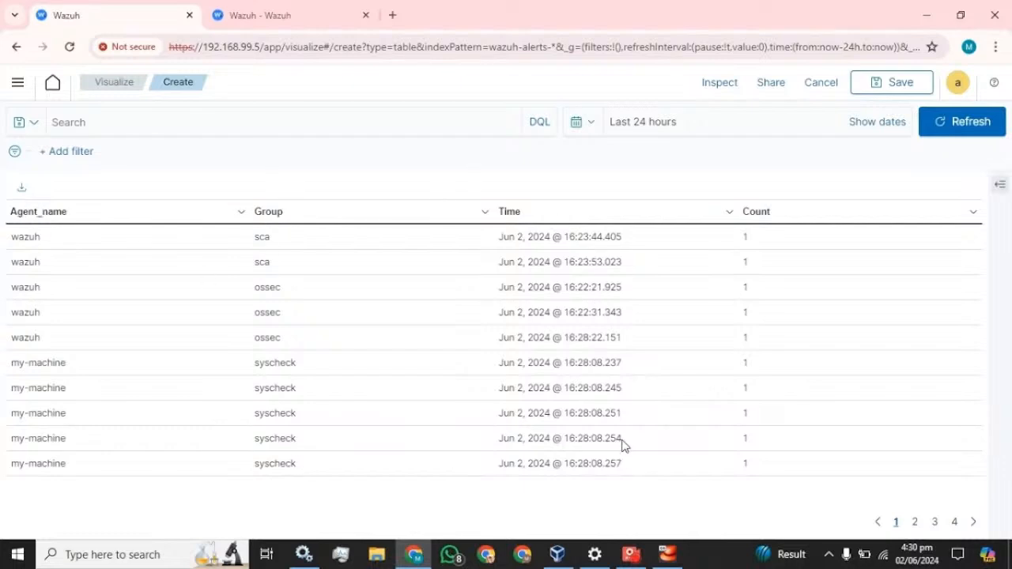
click(999, 186)
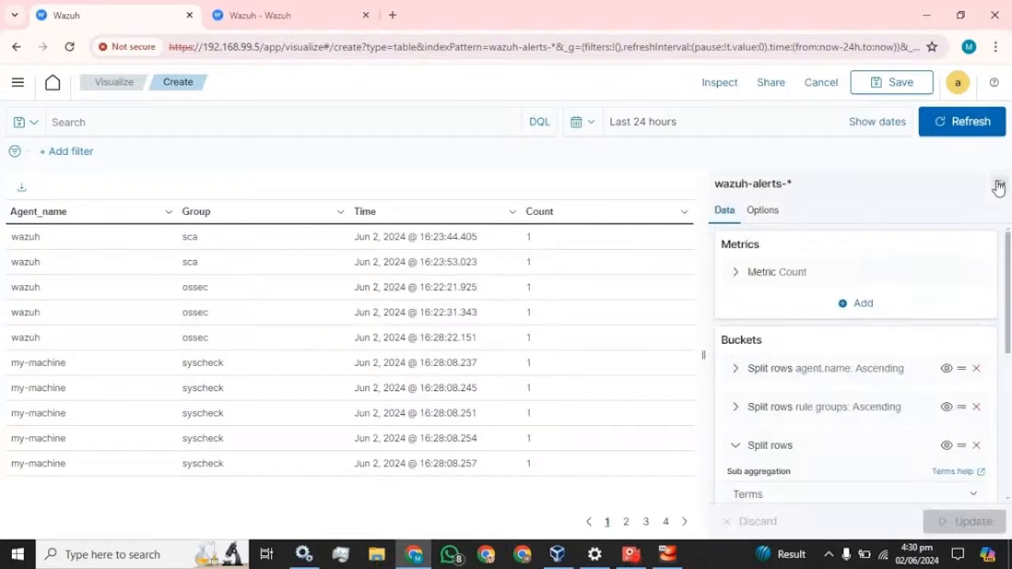
scroll(873, 346, down, 3)
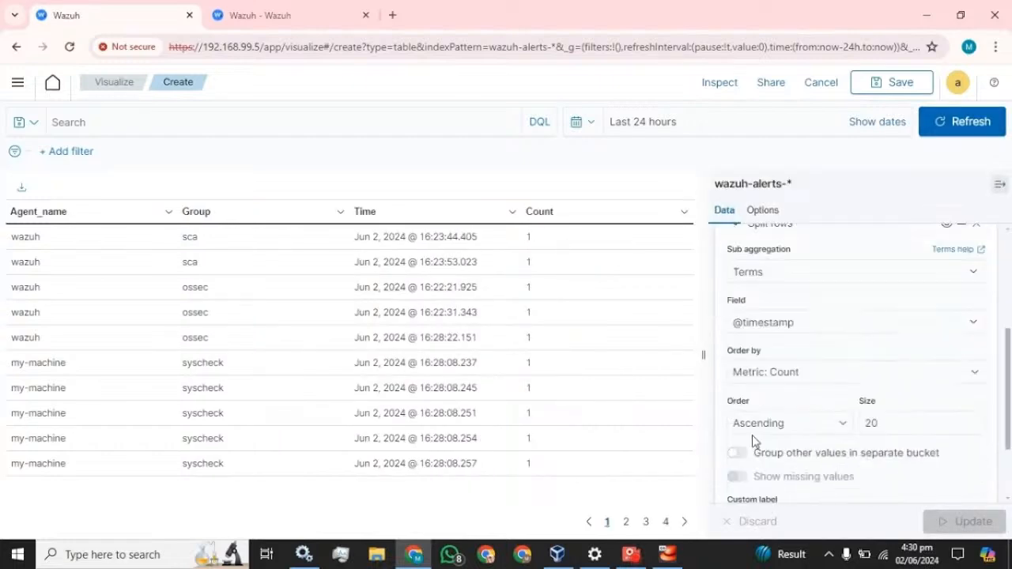
scroll(772, 352, up, 2)
click(736, 372)
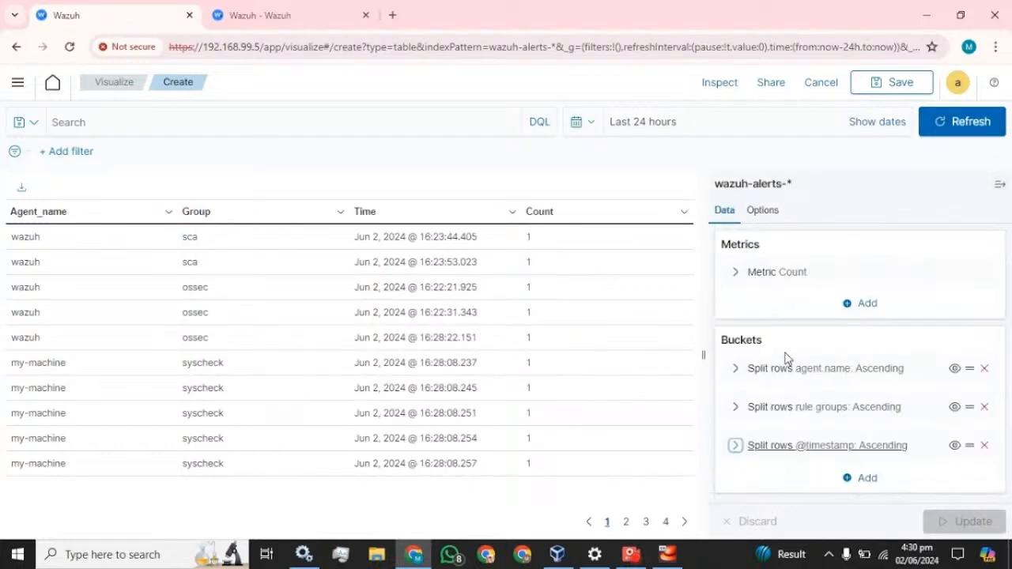
click(861, 479)
Add a Split rows bucket using a Terms aggregation on the rule.description field
click(863, 426)
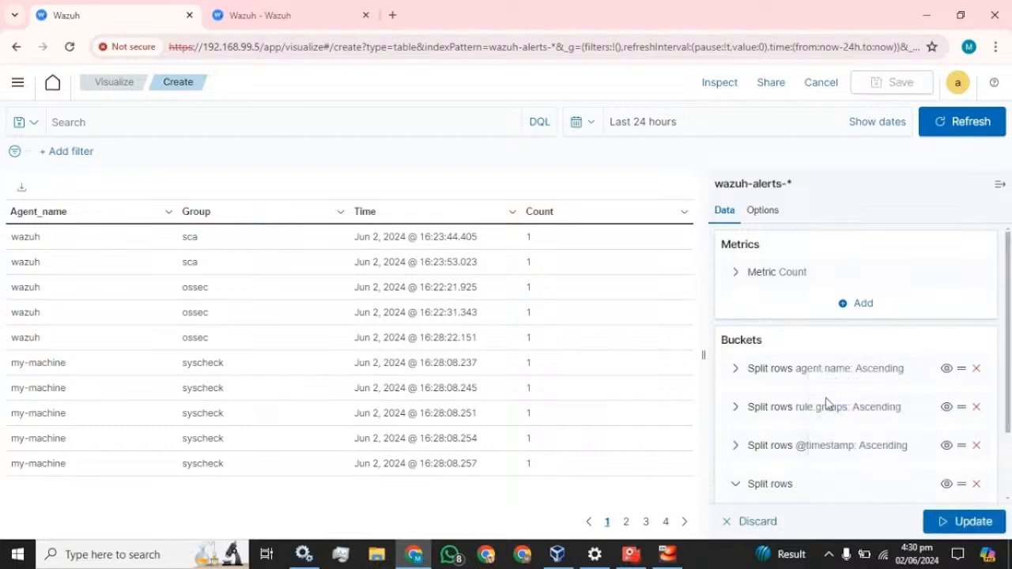
click(809, 448)
scroll(823, 395, down, 2)
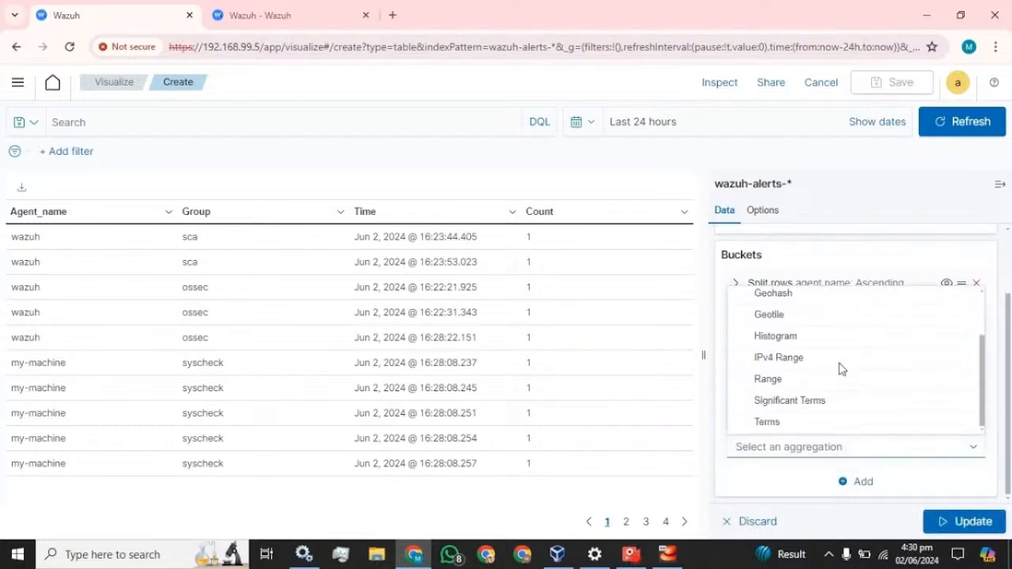
click(763, 424)
scroll(815, 403, down, 3)
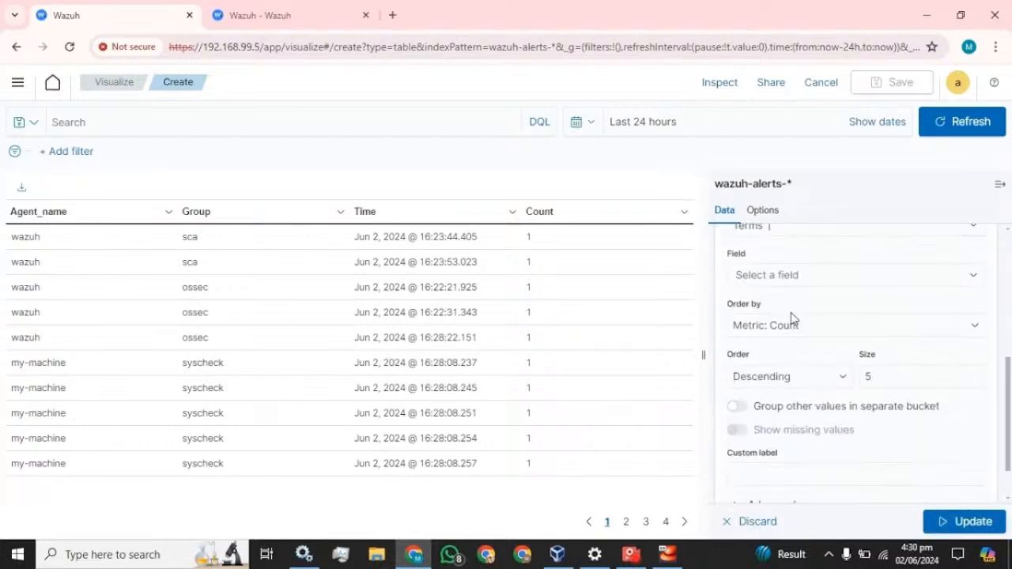
click(798, 275)
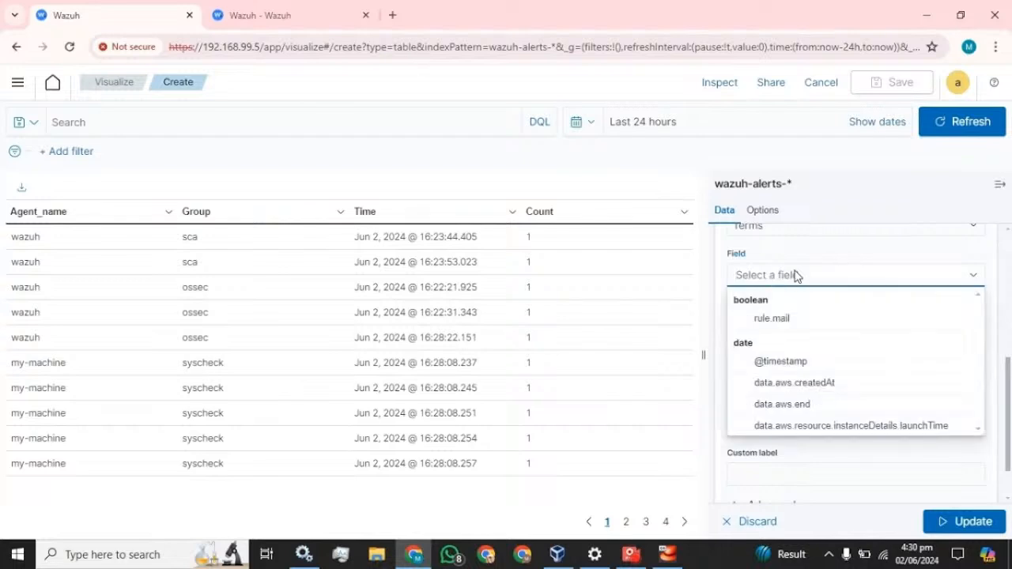
text(des)
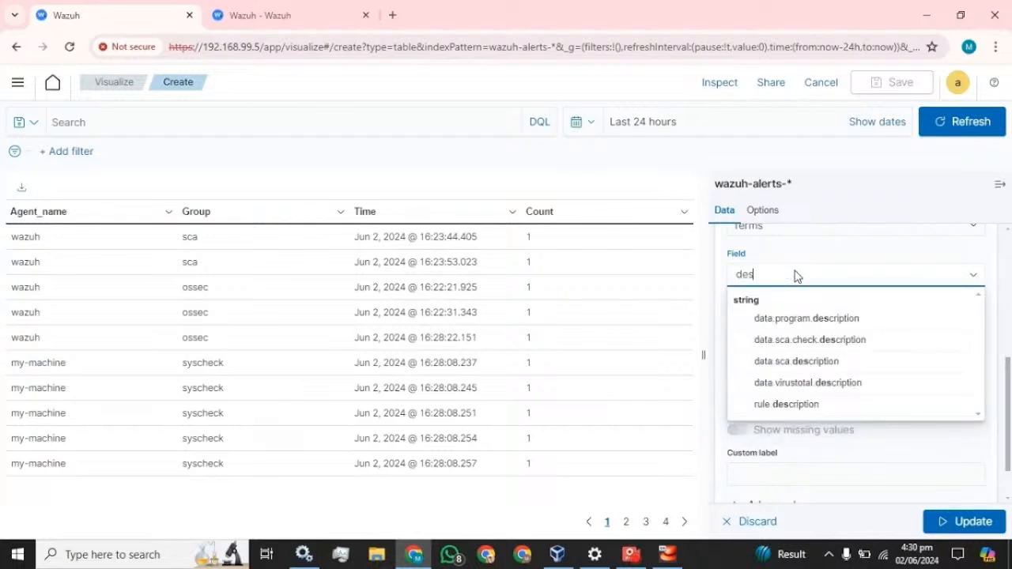
click(787, 405)
Sort the descriptions ascending with size 20 and label Description, apply, and collapse the editor
click(829, 374)
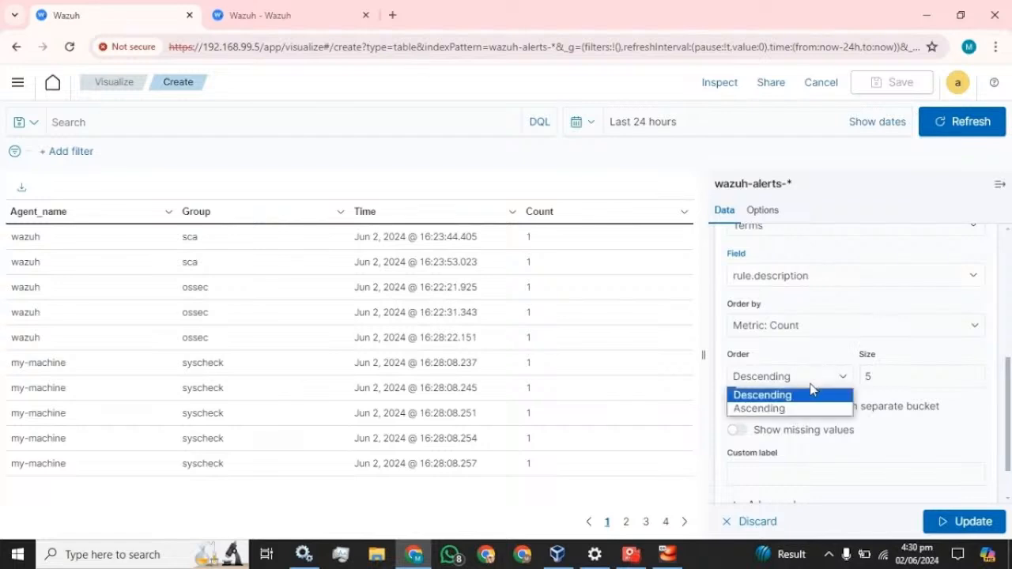
click(779, 377)
click(780, 378)
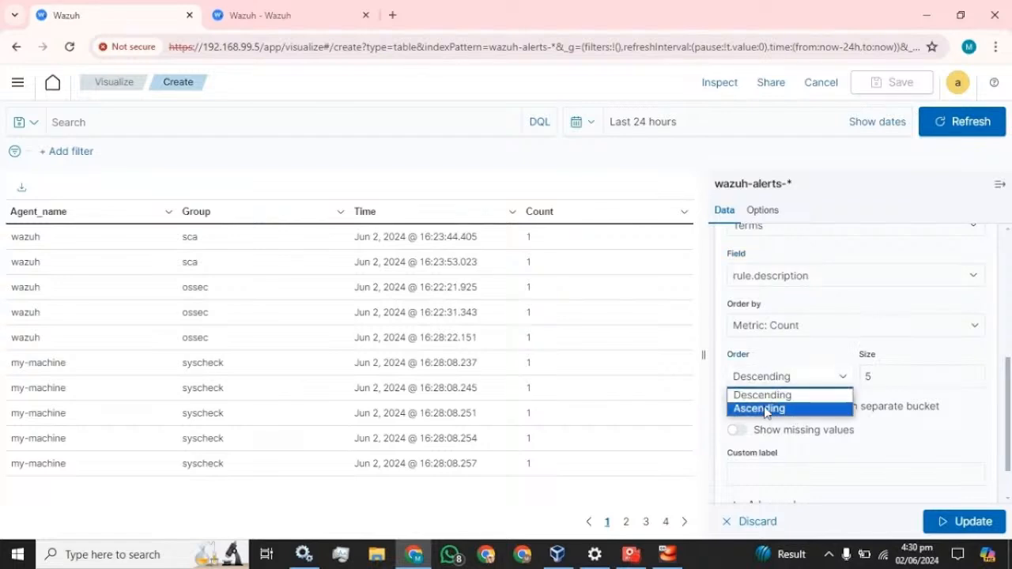
click(766, 409)
key(Tab)
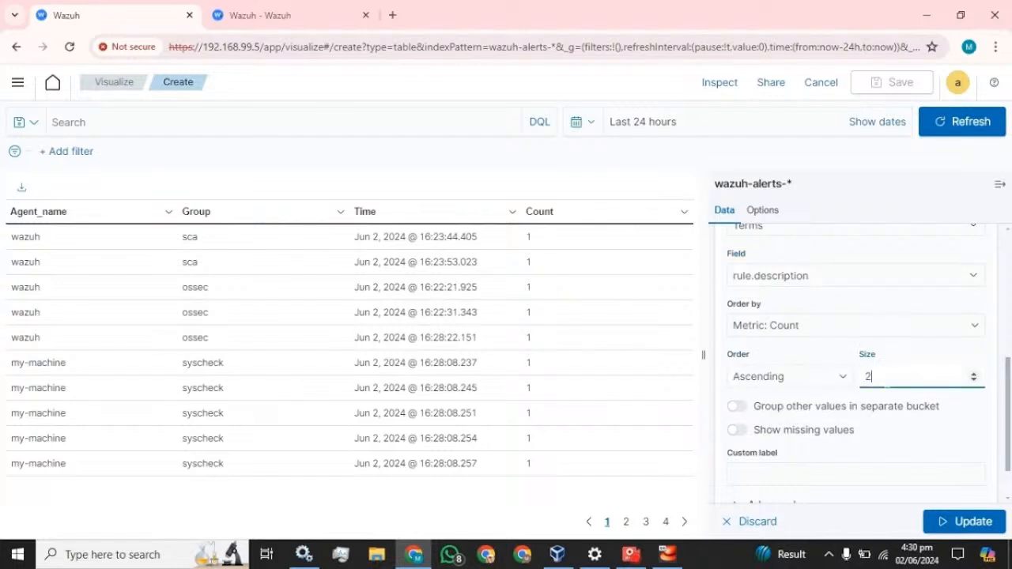
key(Tab)
key(Tab)
key(Tab)
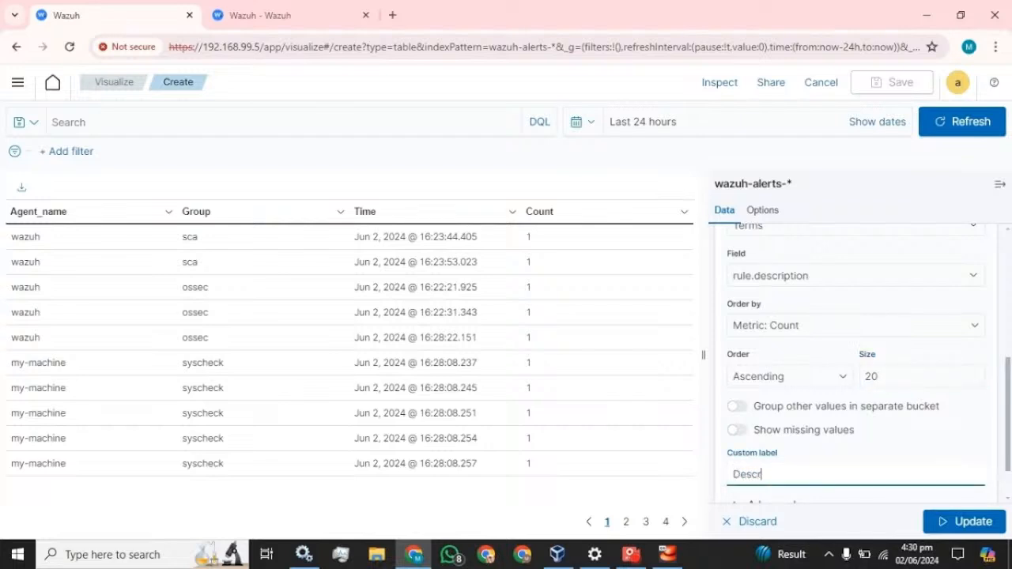
scroll(854, 364, down, 2)
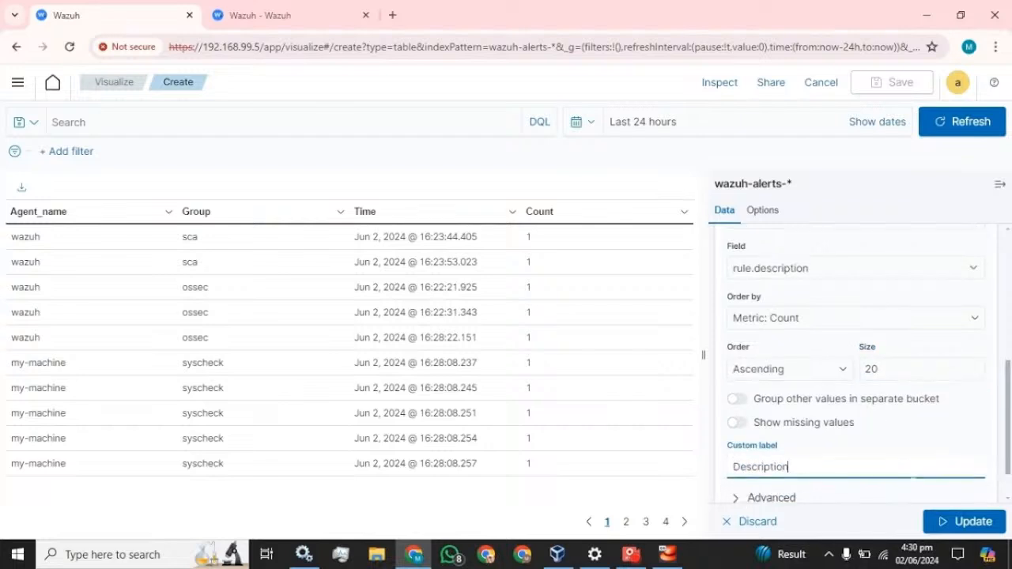
click(953, 520)
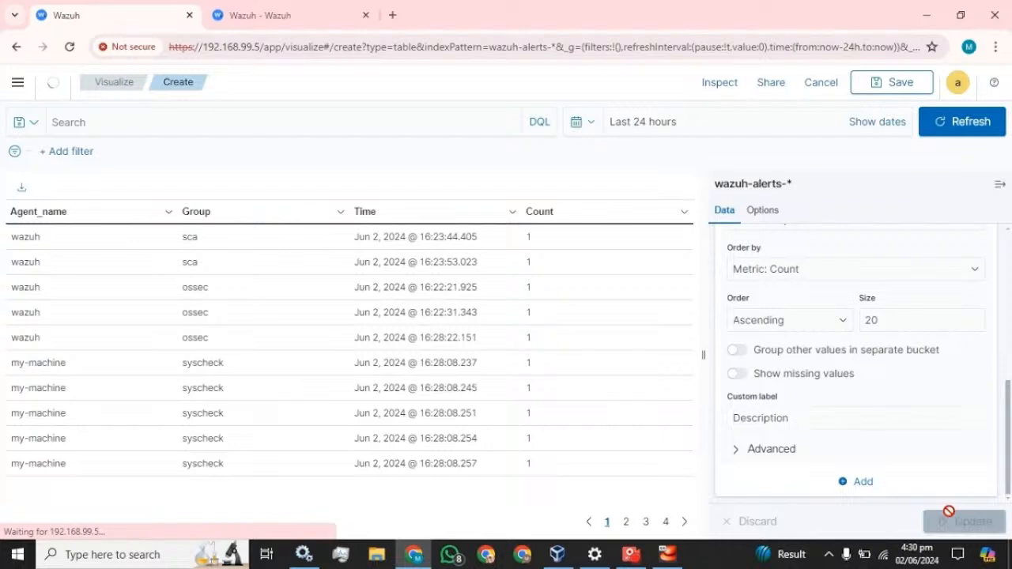
click(998, 183)
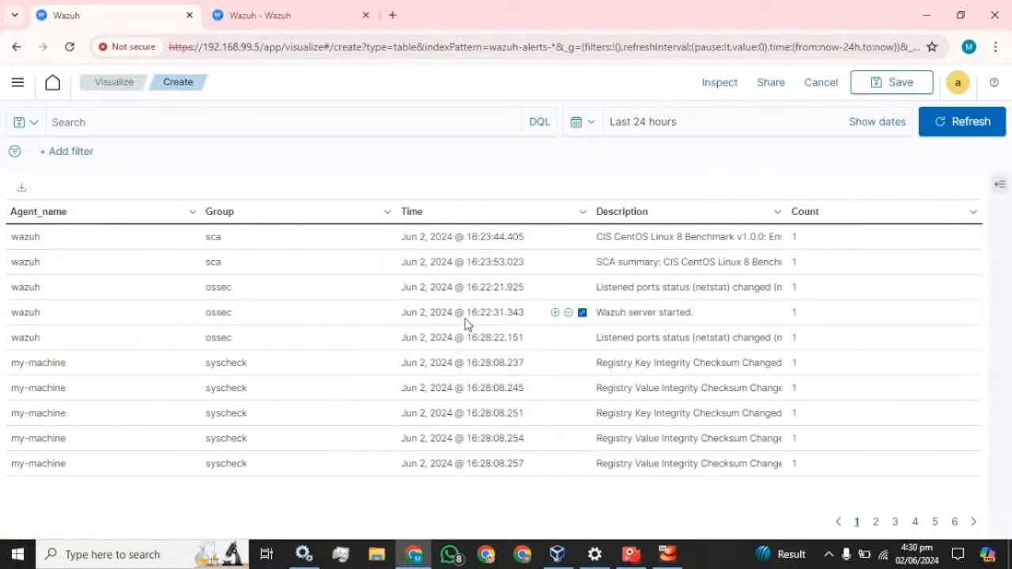
click(1001, 185)
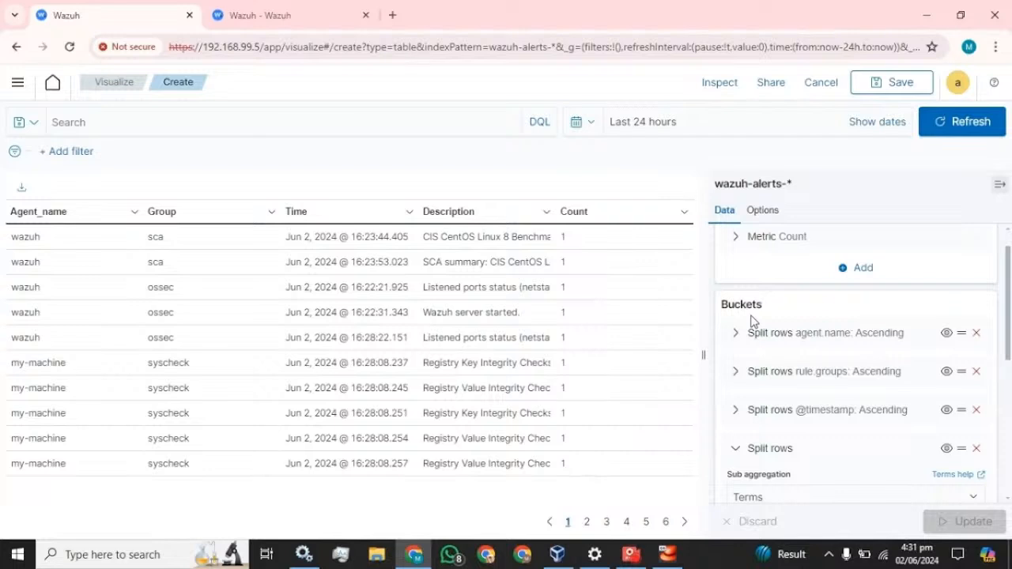
click(1001, 184)
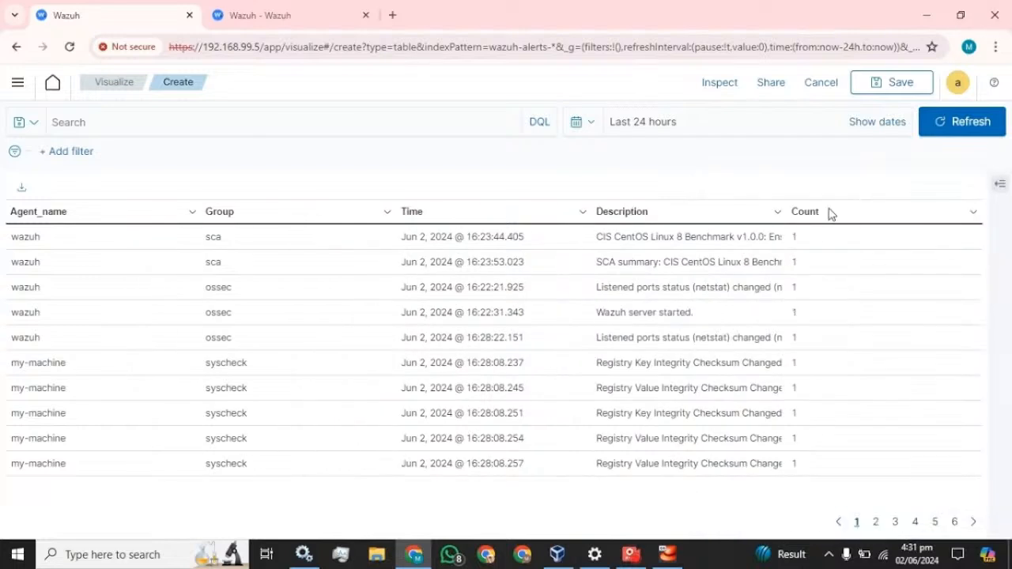
Save the table as 'Table_monitoring' and add it to a new dashboard
click(894, 88)
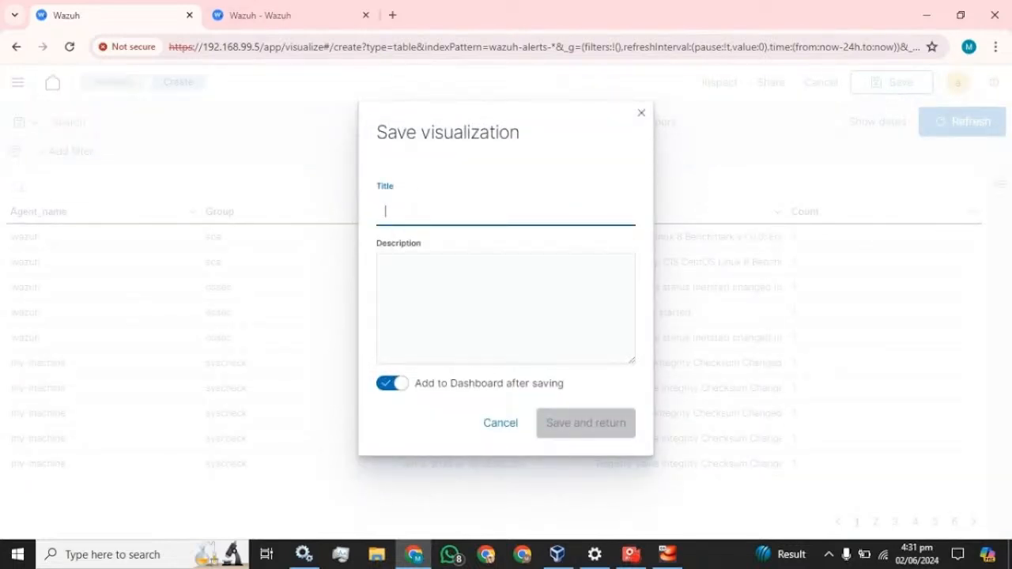
text(Table_monitoring)
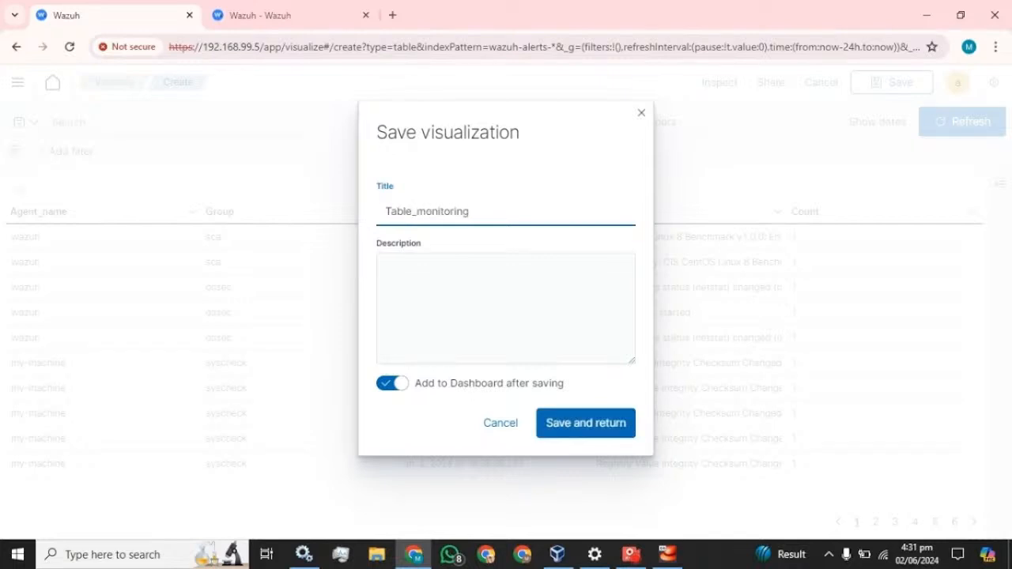
click(588, 423)
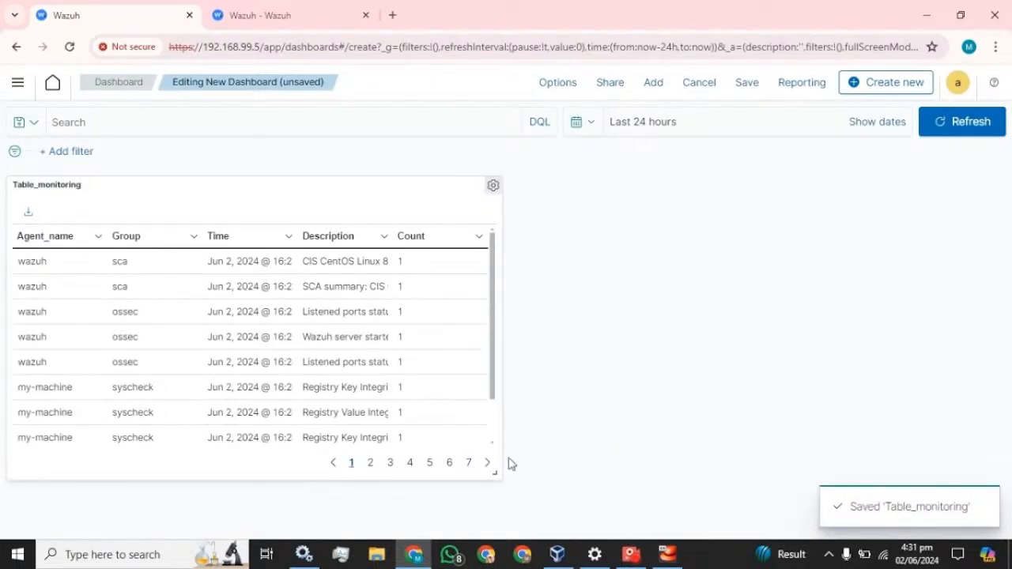
Widen the Table_monitoring panel to nearly full width, leaving the dashboard unsaved
drag(498, 472, 1011, 531)
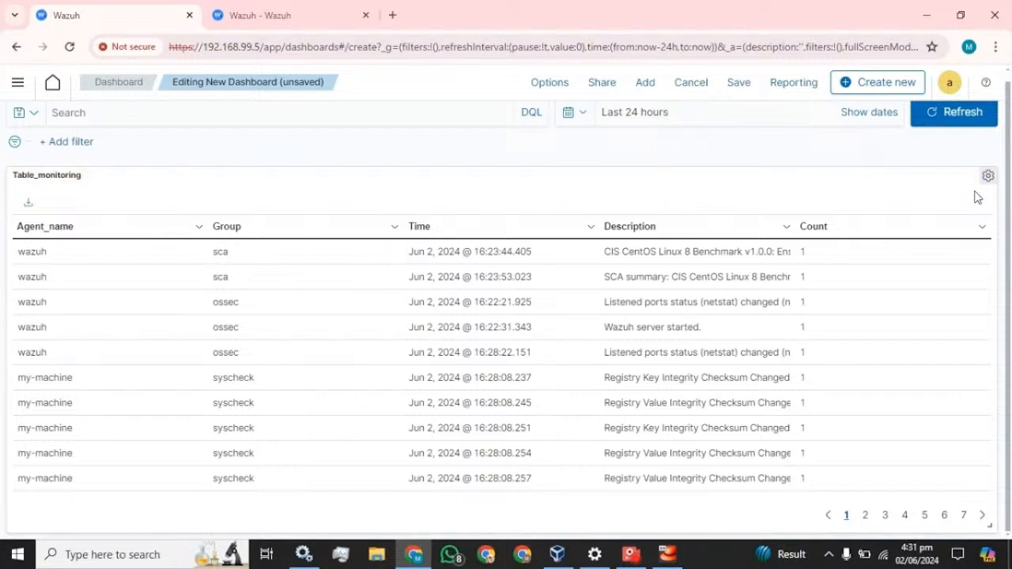
click(736, 90)
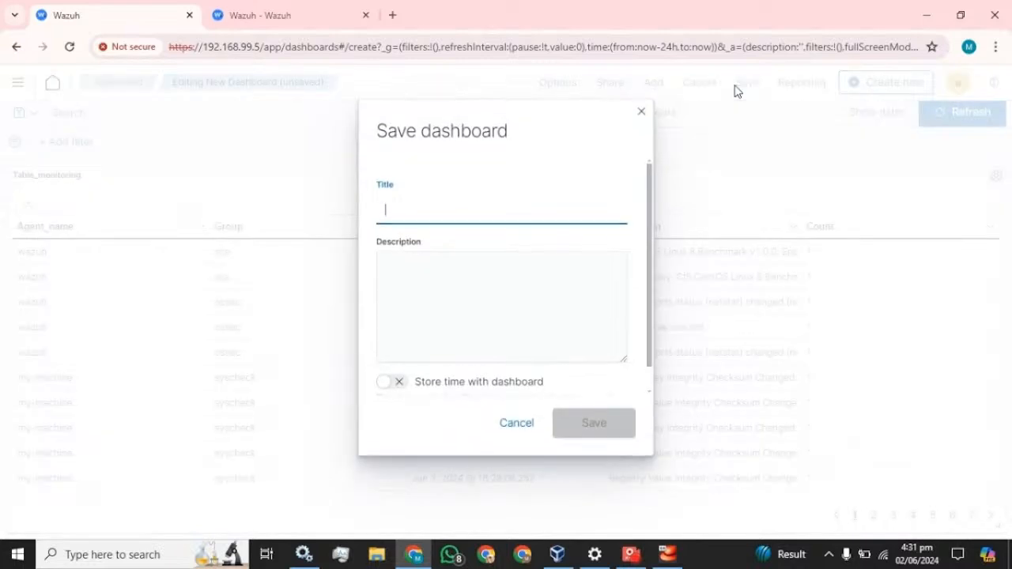
click(641, 112)
Go to the Dashboards list and start a new empty dashboard
click(17, 82)
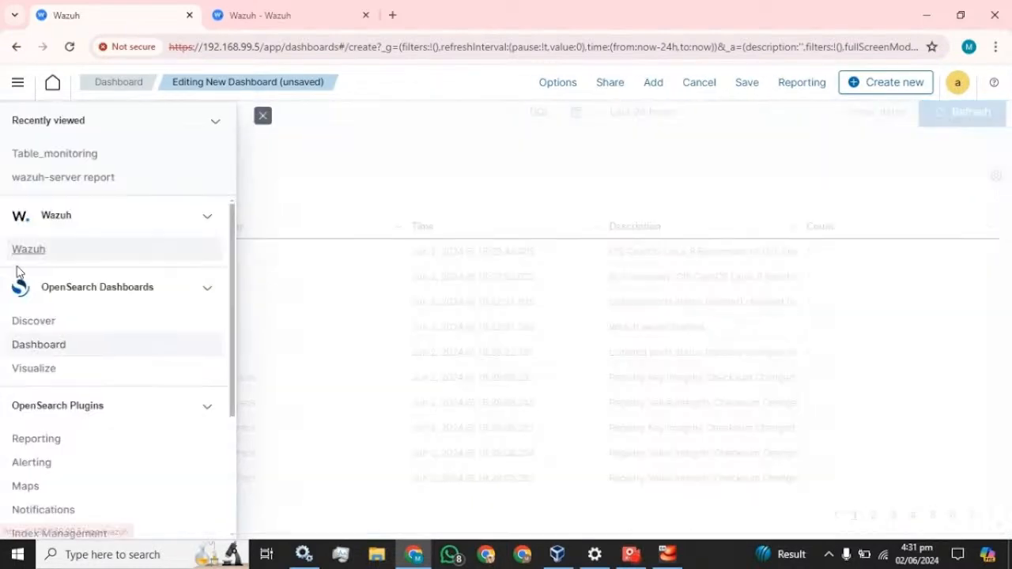
click(35, 348)
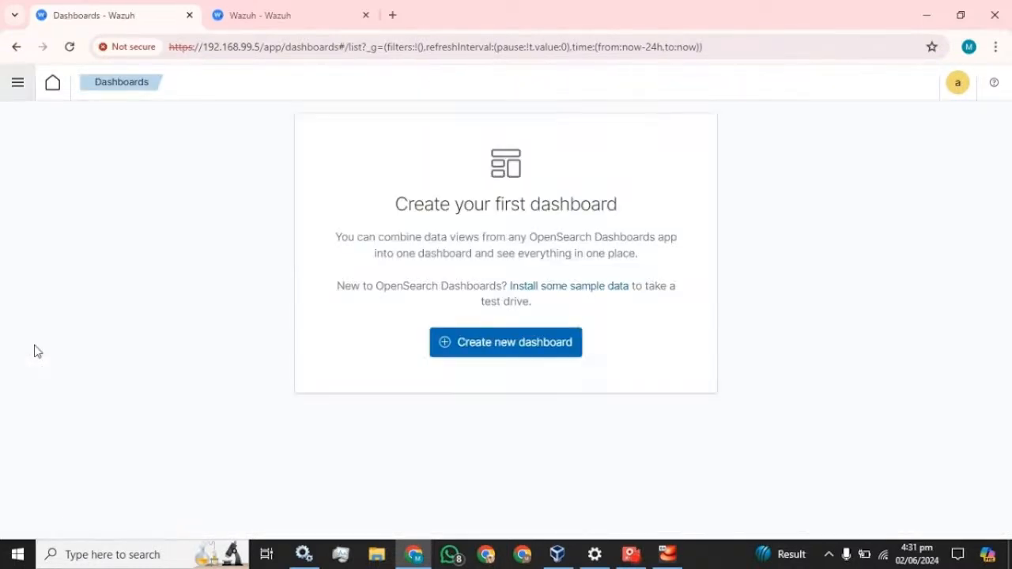
click(17, 82)
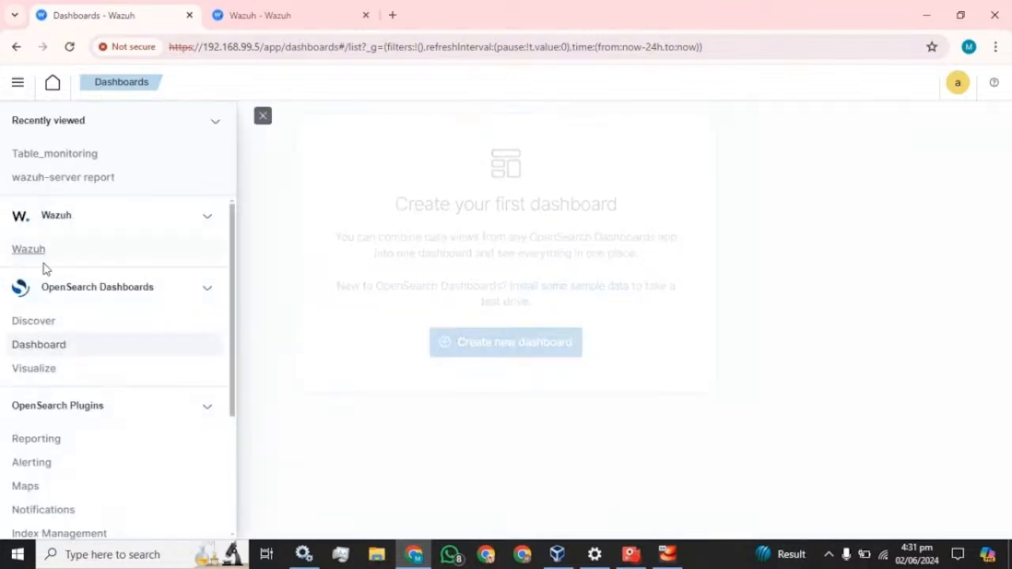
click(36, 354)
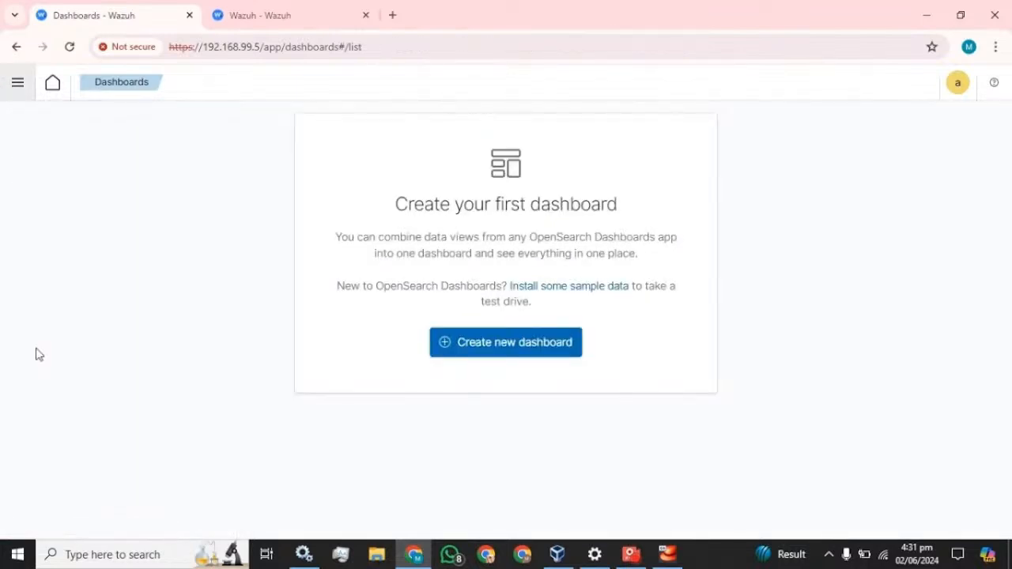
click(513, 345)
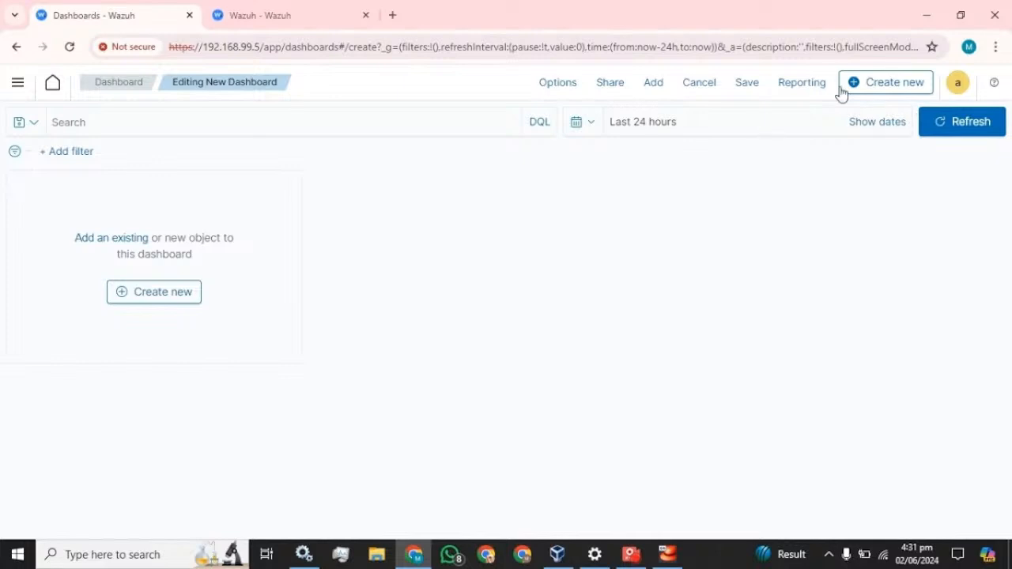
Abandon the empty dashboard and reopen the Table_monitoring visualization for editing
click(164, 304)
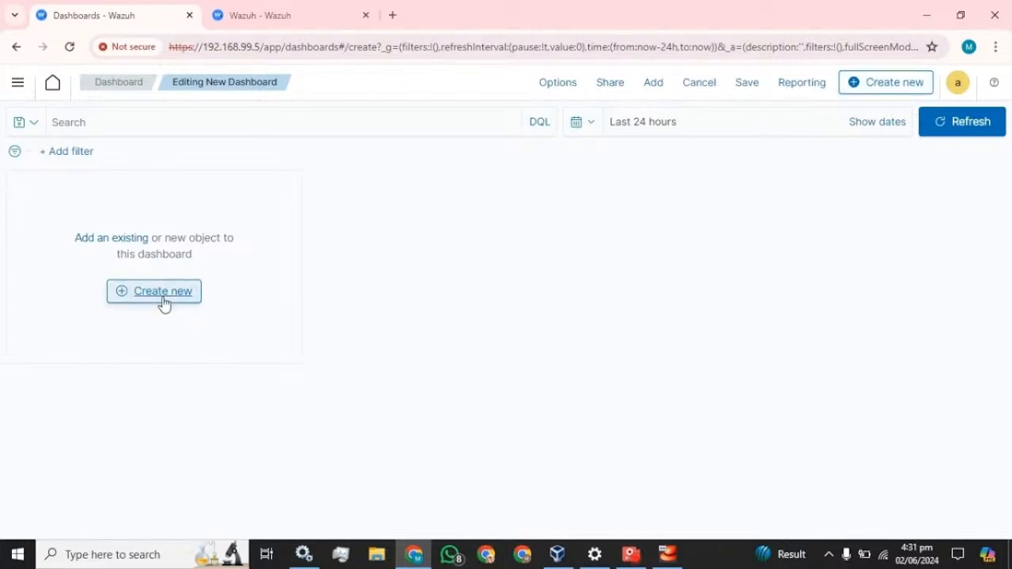
click(710, 89)
click(20, 93)
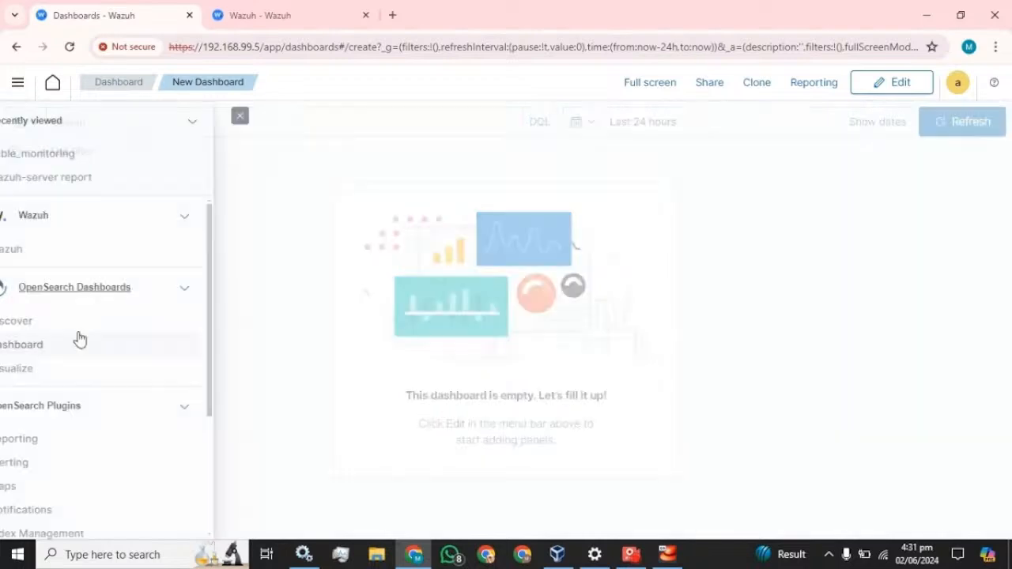
click(42, 370)
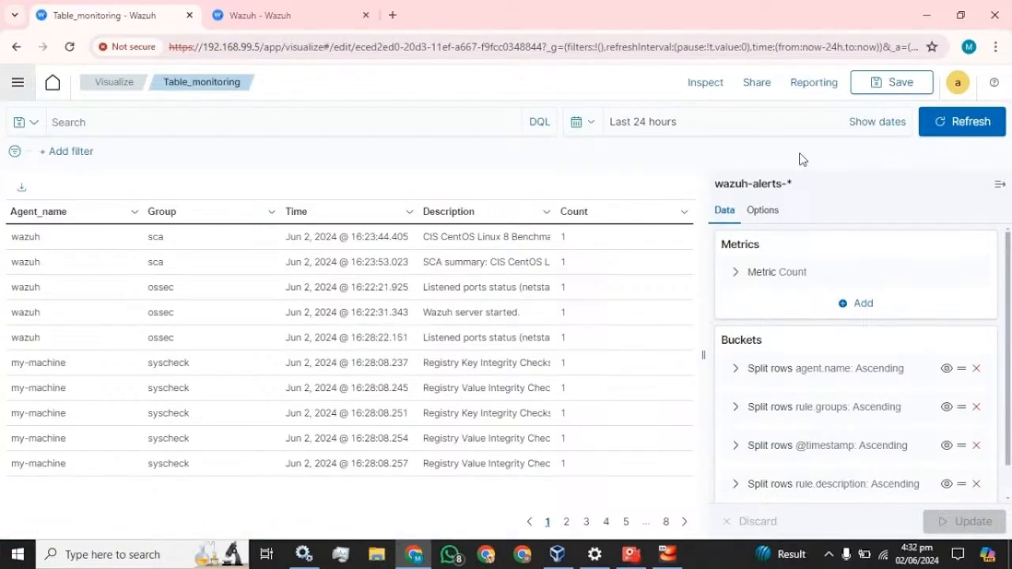
Save the Table_monitoring visualization and go to the Dashboards area
click(894, 83)
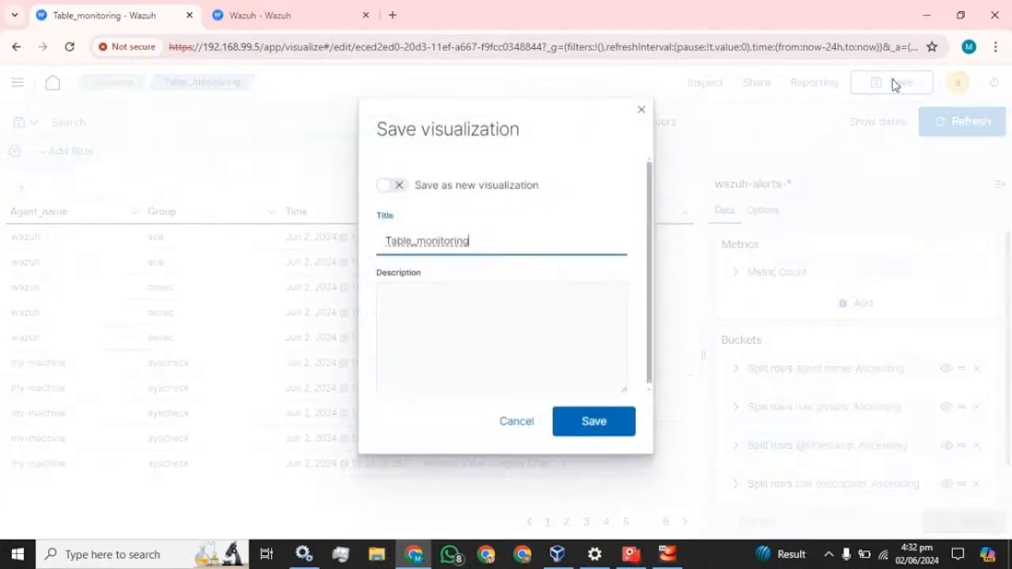
click(617, 426)
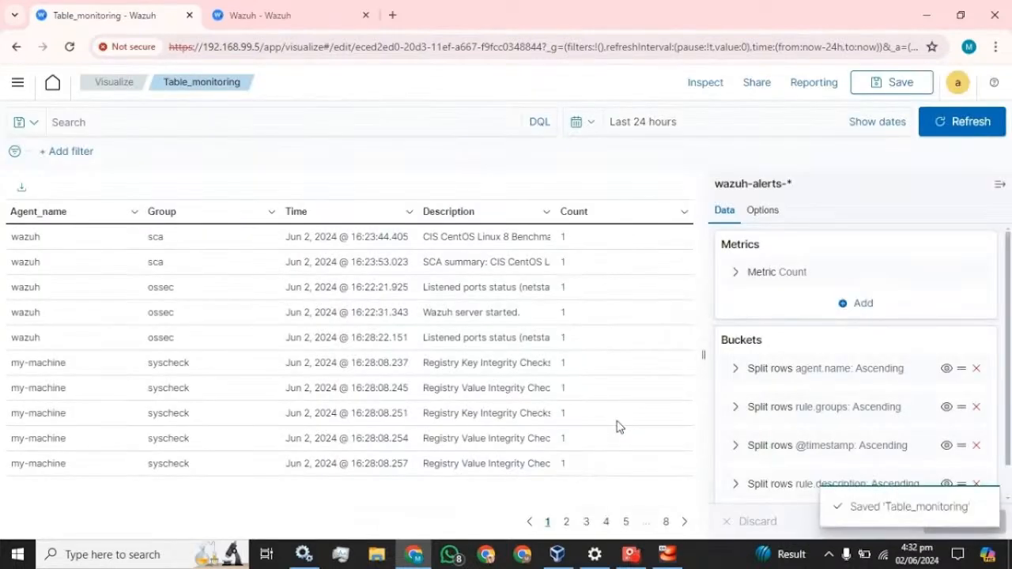
click(17, 82)
click(41, 368)
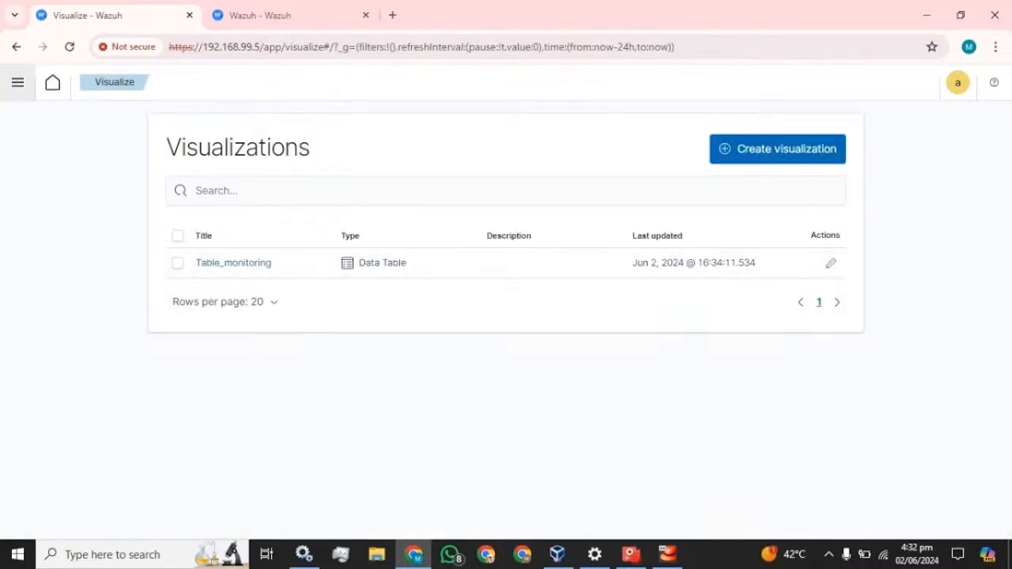
click(17, 84)
click(32, 354)
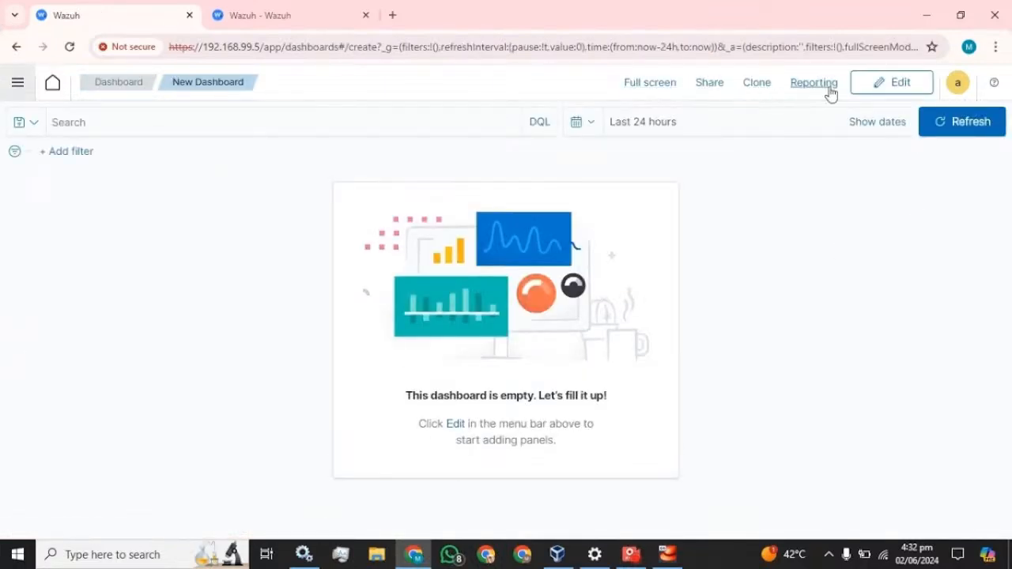
Add the existing Table_monitoring panel to the dashboard and stretch it to full width
click(879, 94)
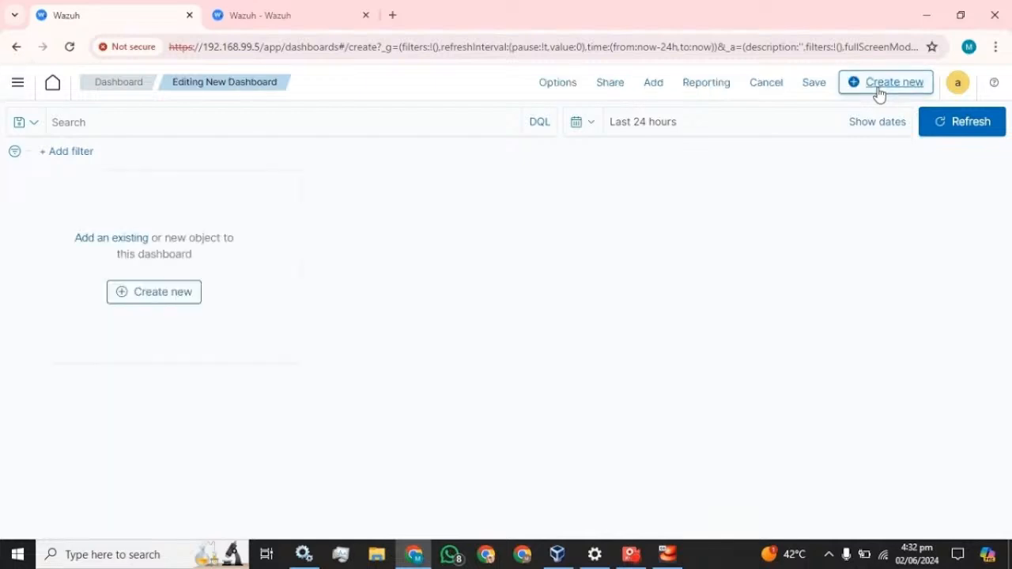
click(115, 238)
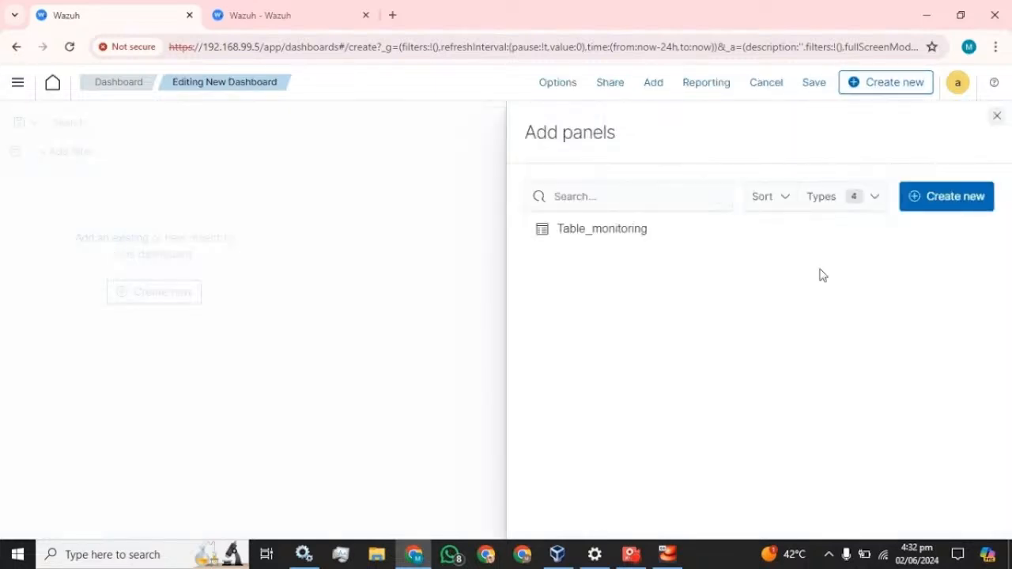
click(592, 239)
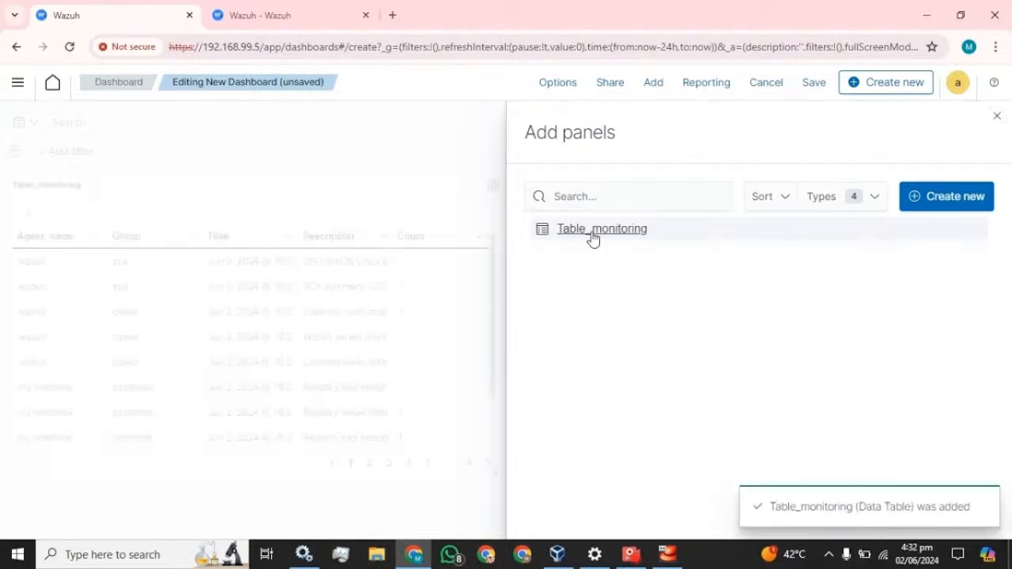
click(997, 116)
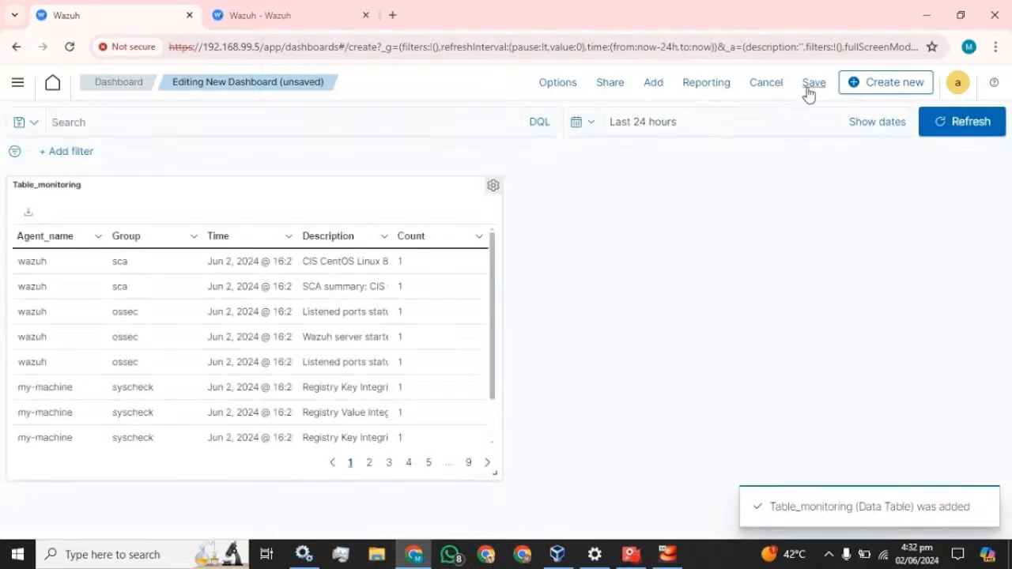
drag(496, 474, 1010, 509)
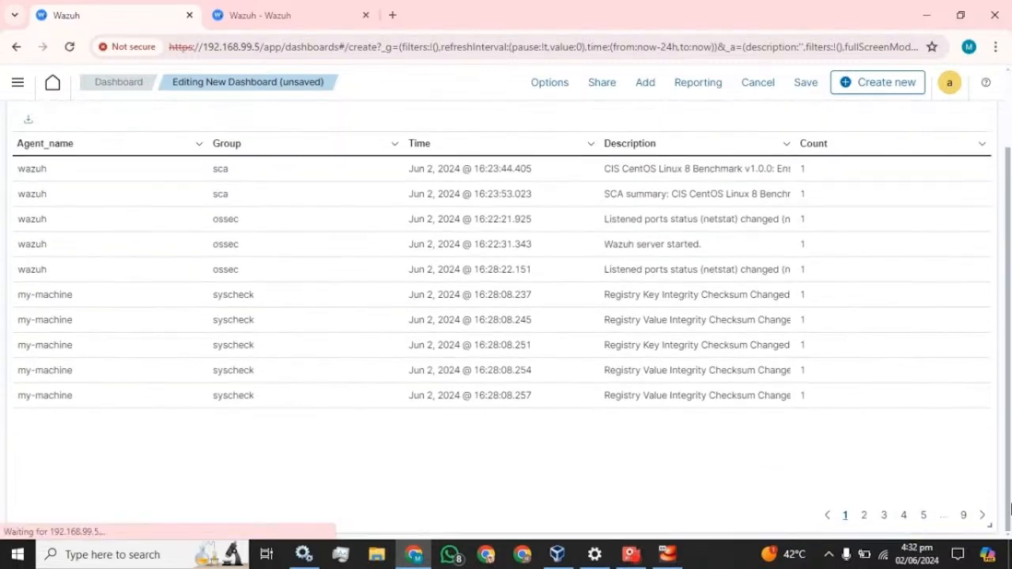
scroll(818, 406, up, 2)
Save the dashboard with the title 'Monitor'
click(804, 83)
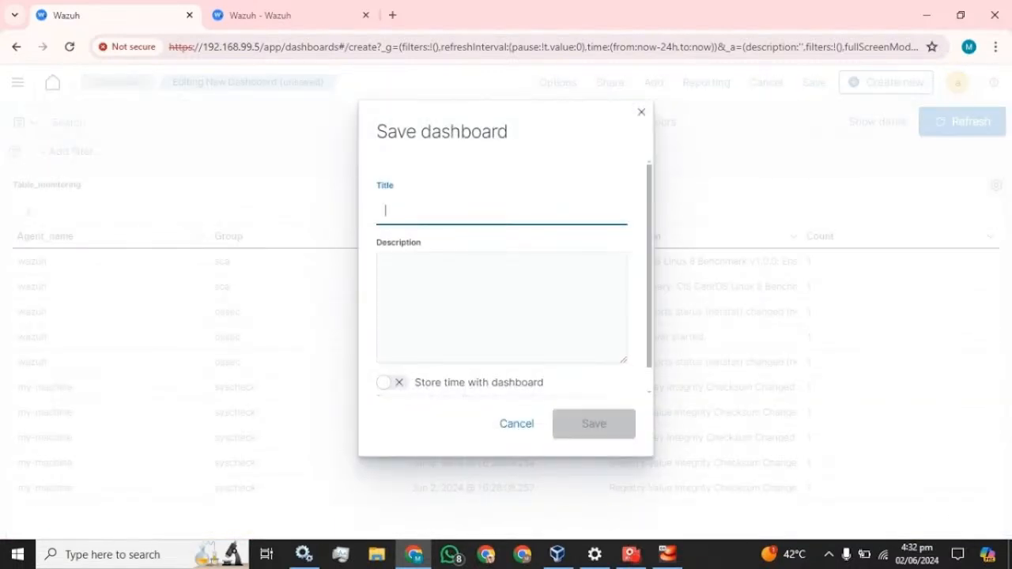
text(Monitor)
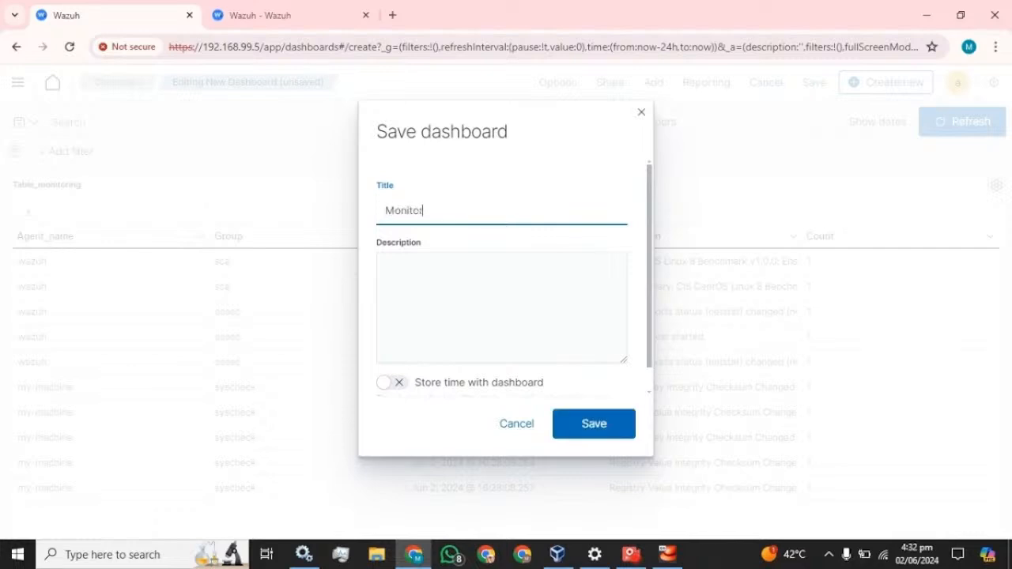
click(605, 421)
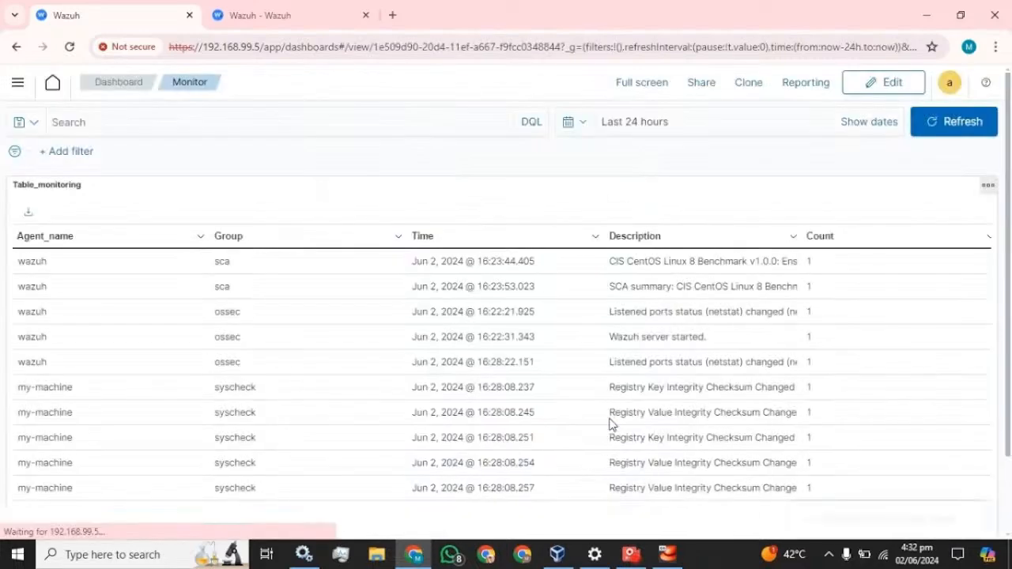
click(18, 85)
Open the saved Monitor dashboard and scroll through its table
click(34, 371)
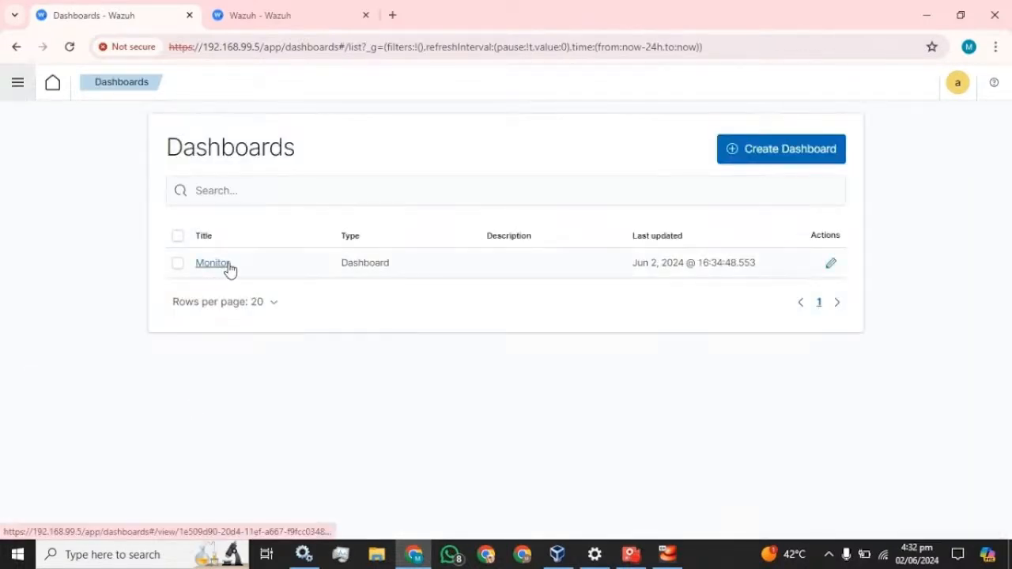
click(228, 270)
scroll(410, 316, down, 2)
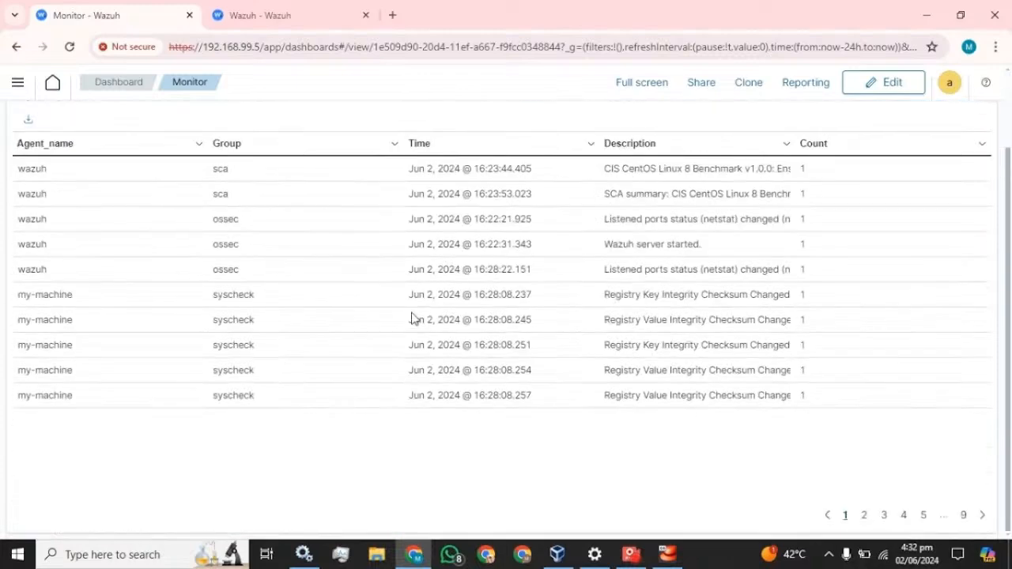
scroll(411, 317, up, 2)
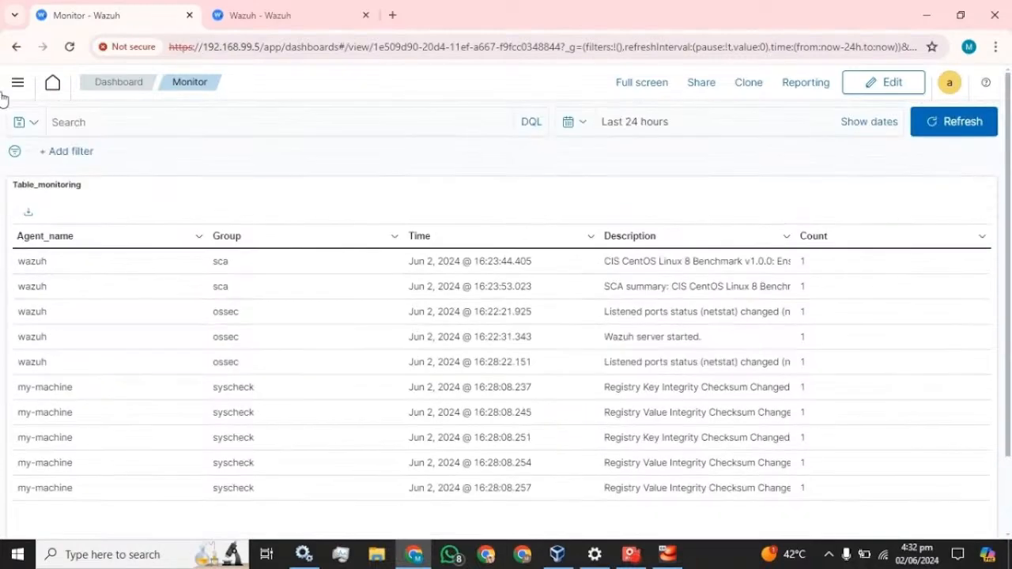
Switch to the Visualizations list, back to the Monitor dashboard, then to Visualizations again
click(17, 83)
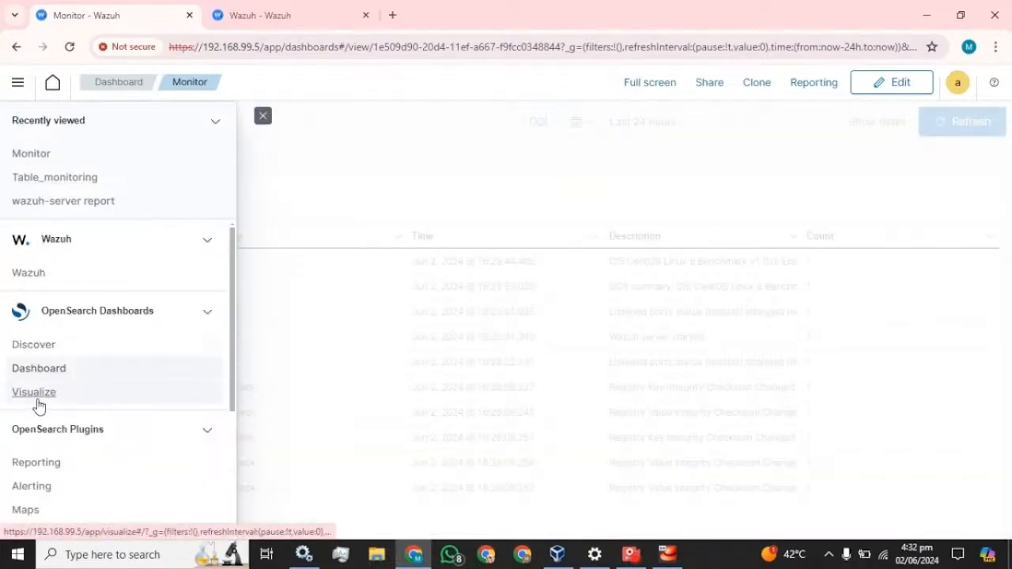
click(34, 393)
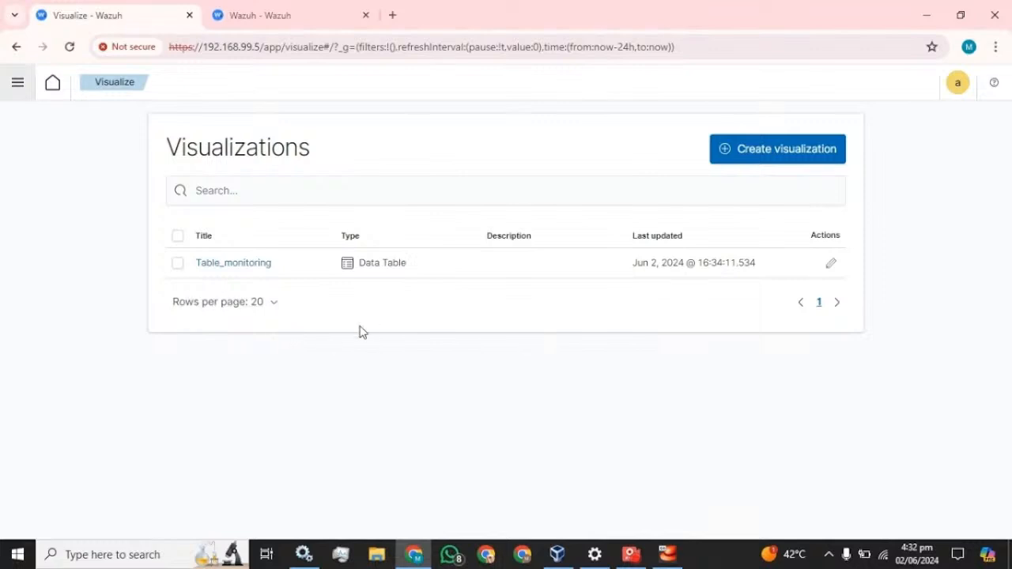
click(15, 88)
click(39, 370)
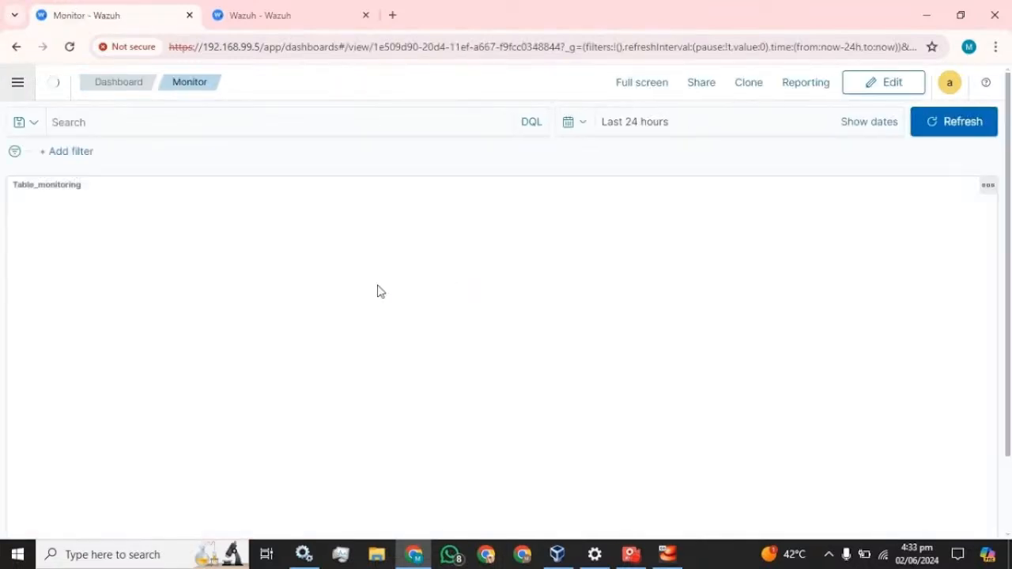
scroll(475, 332, down, 2)
scroll(472, 332, up, 2)
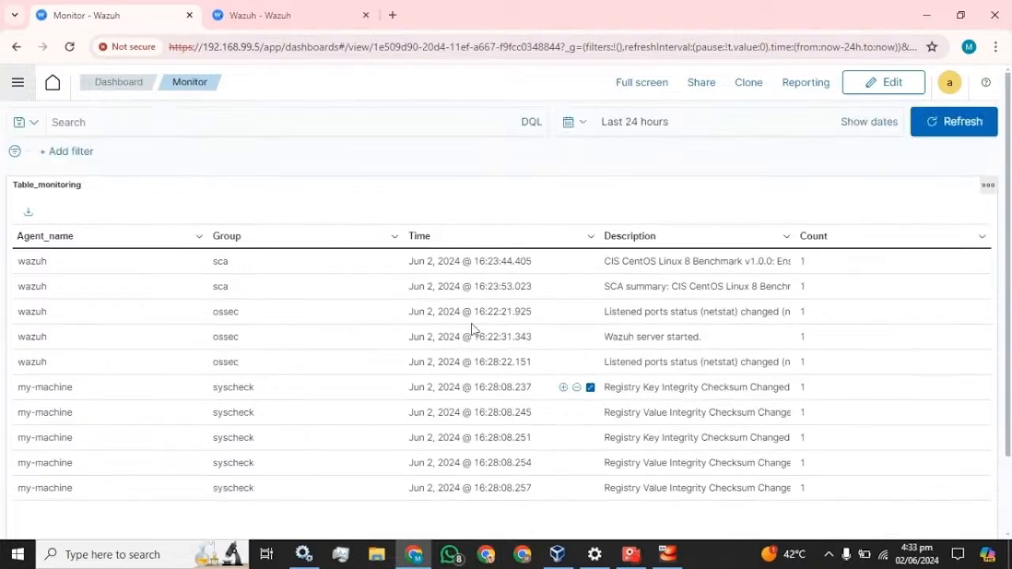
click(17, 82)
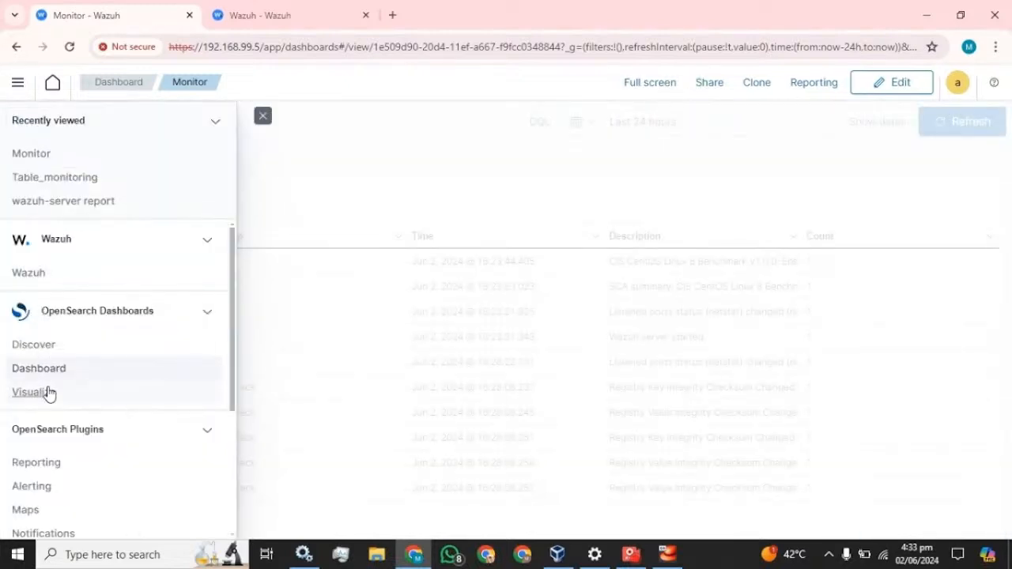
click(45, 393)
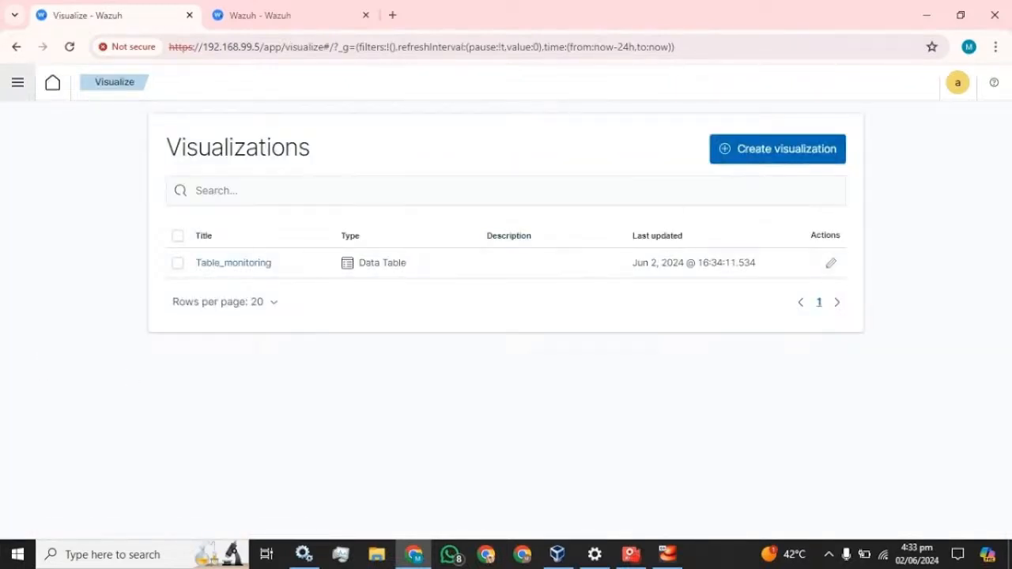
Create a new pie chart visualization based on wazuh-alerts-*
click(758, 161)
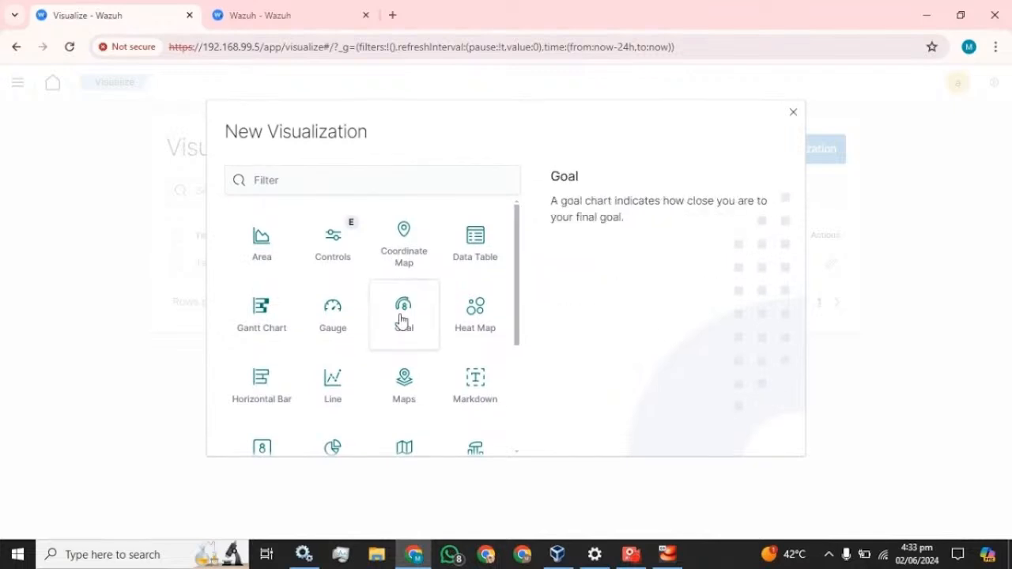
scroll(414, 357, down, 3)
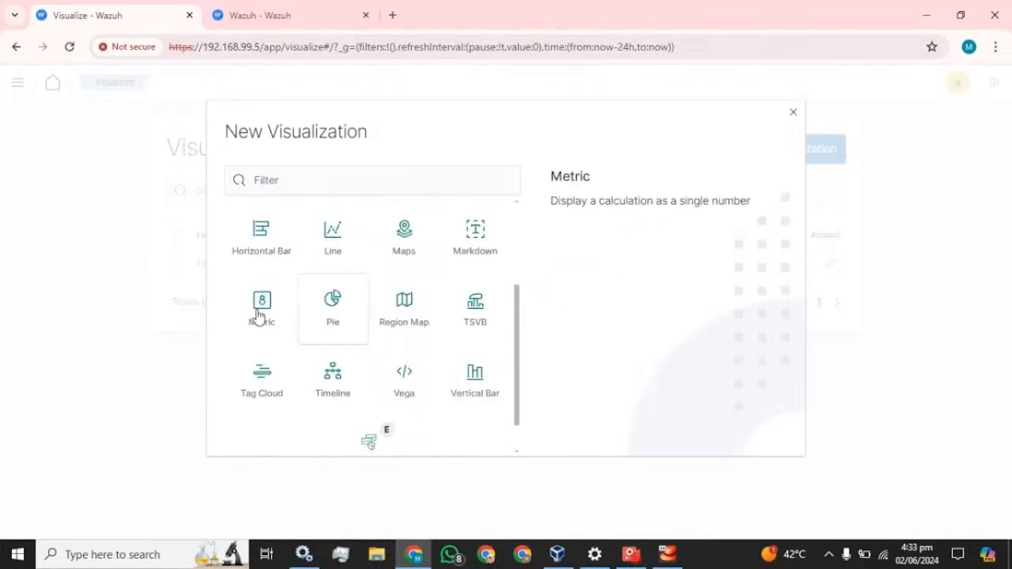
click(331, 305)
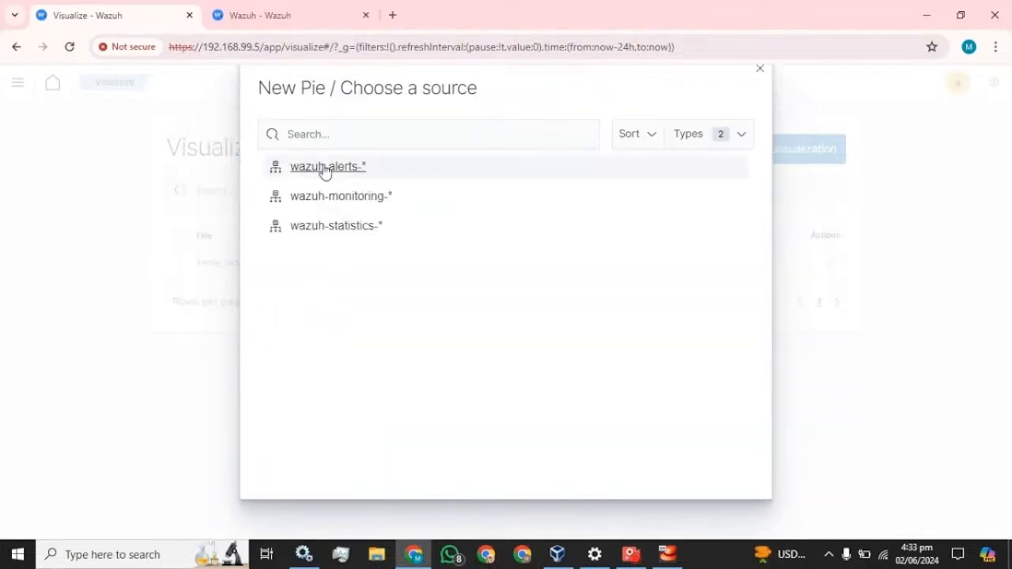
click(319, 175)
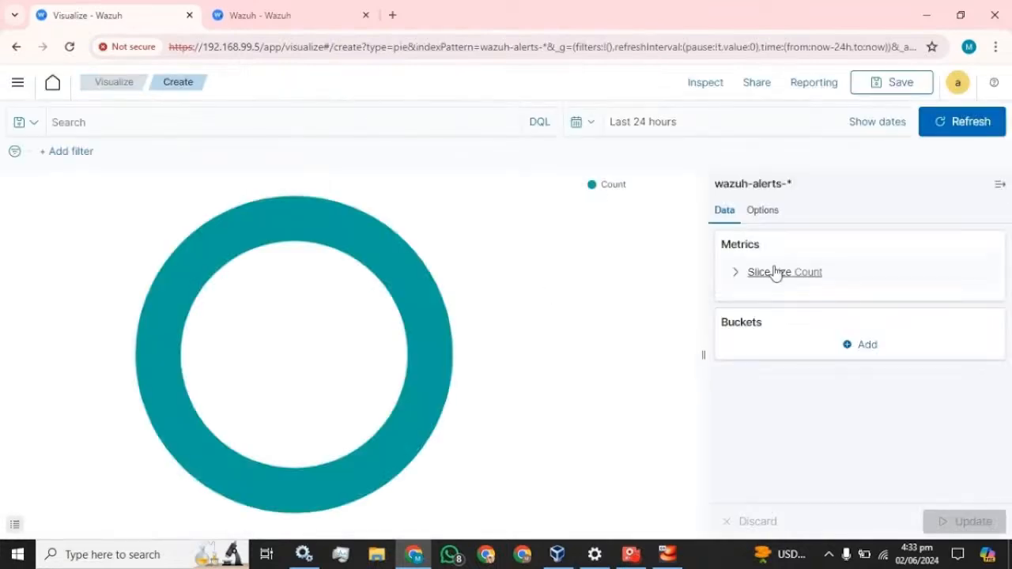
click(867, 346)
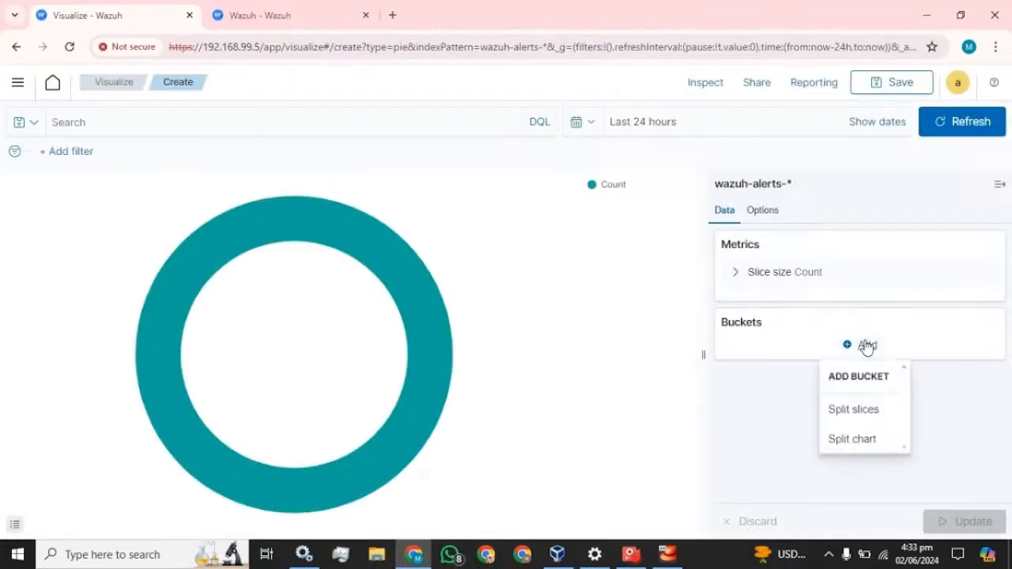
click(862, 415)
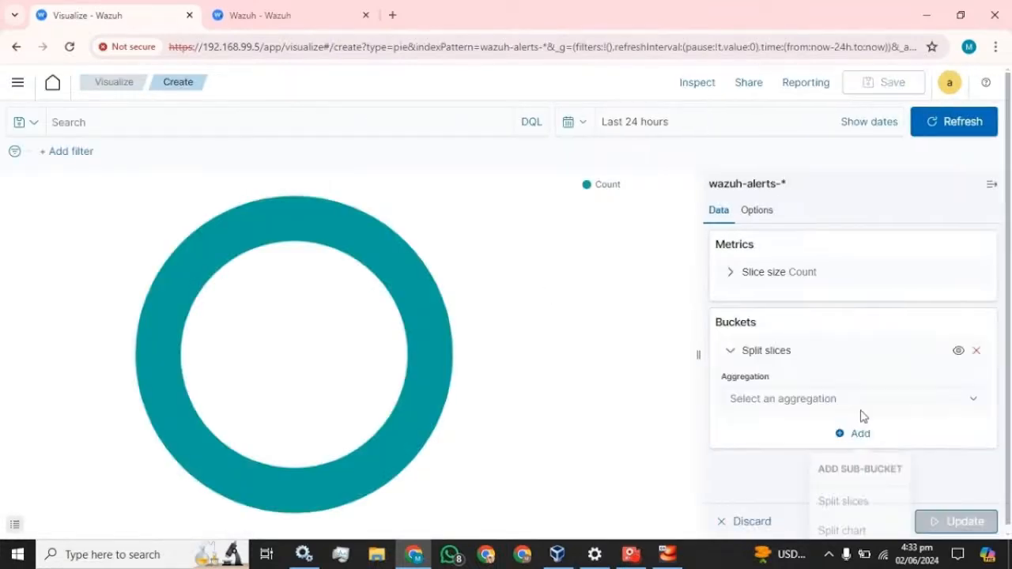
click(901, 403)
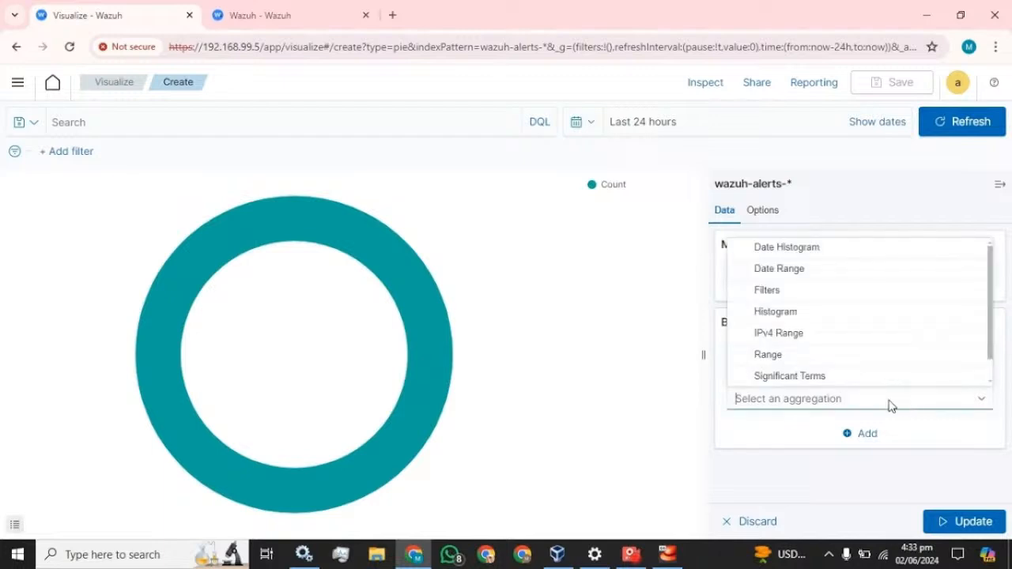
scroll(775, 340, down, 1)
click(759, 375)
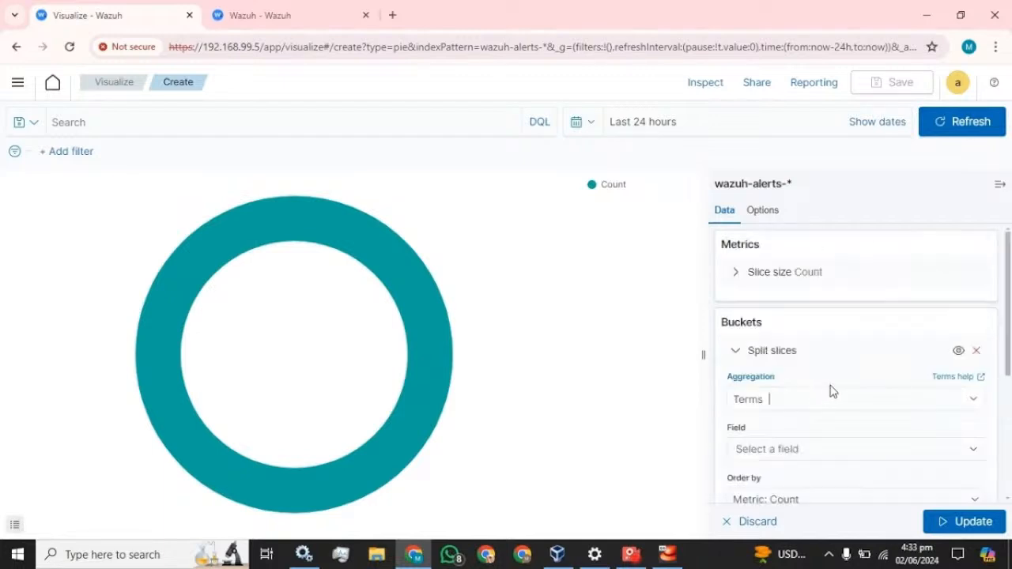
scroll(830, 388, down, 3)
scroll(814, 323, up, 2)
click(829, 368)
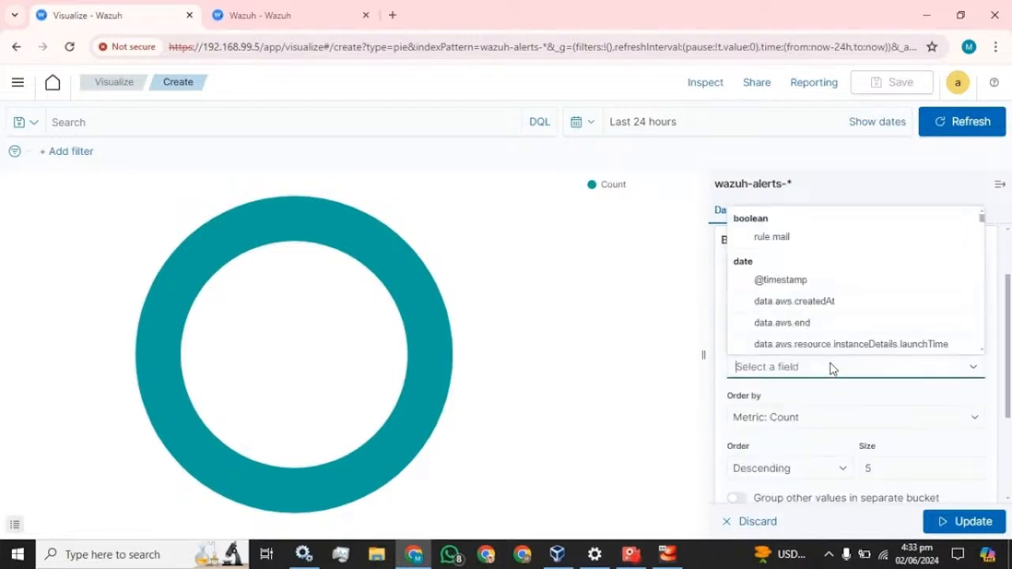
click(763, 283)
scroll(804, 410, down, 1)
Sort the timestamp slices ascending with size 20 and label Time, then update the chart
click(795, 396)
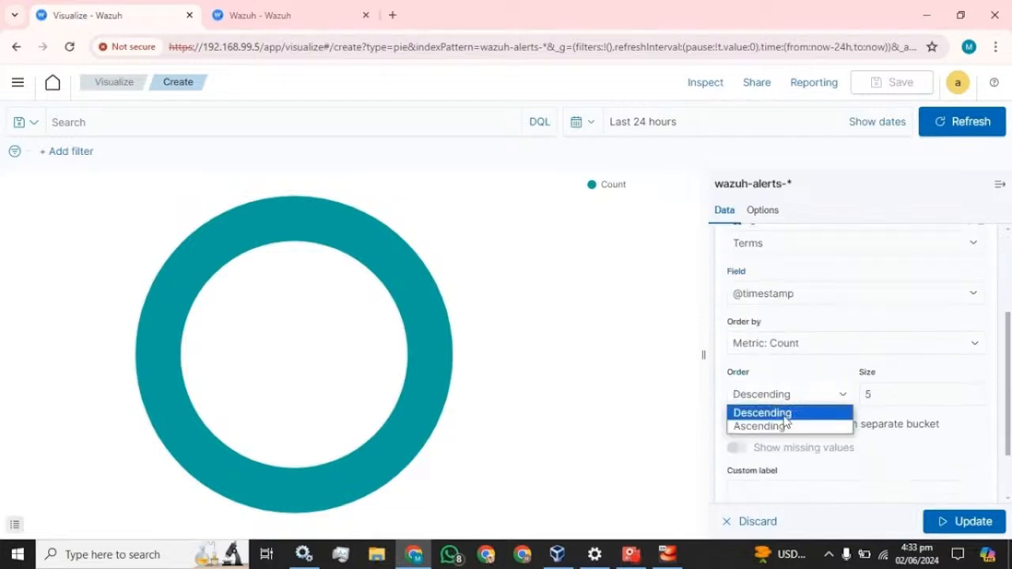
click(780, 424)
click(878, 394)
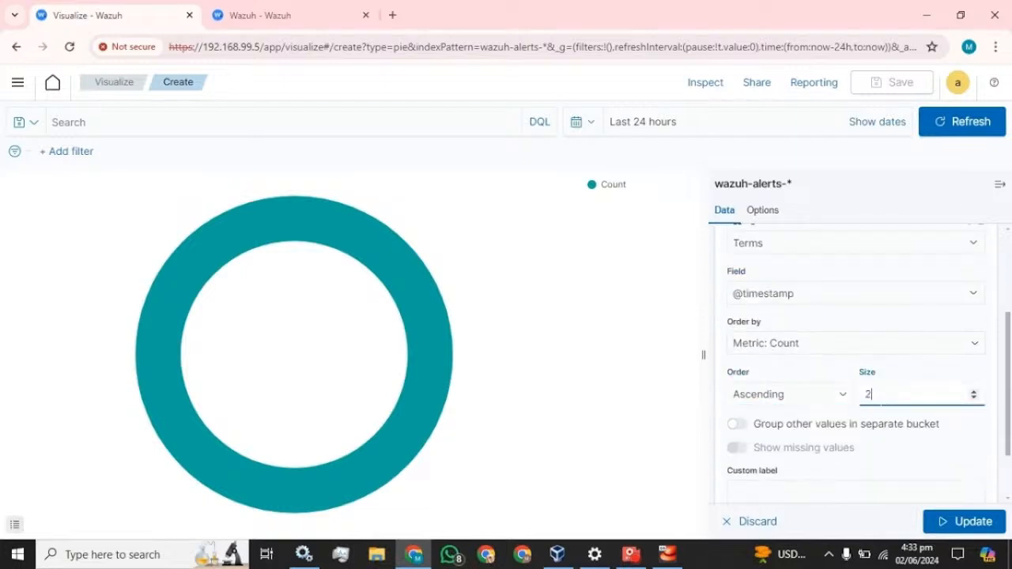
text(20)
scroll(815, 374, down, 1)
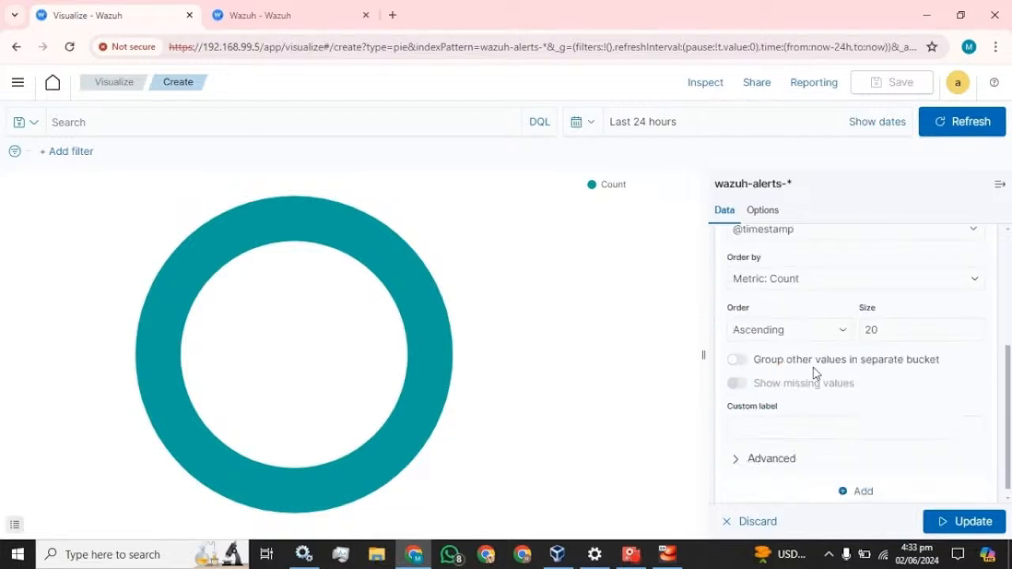
click(815, 418)
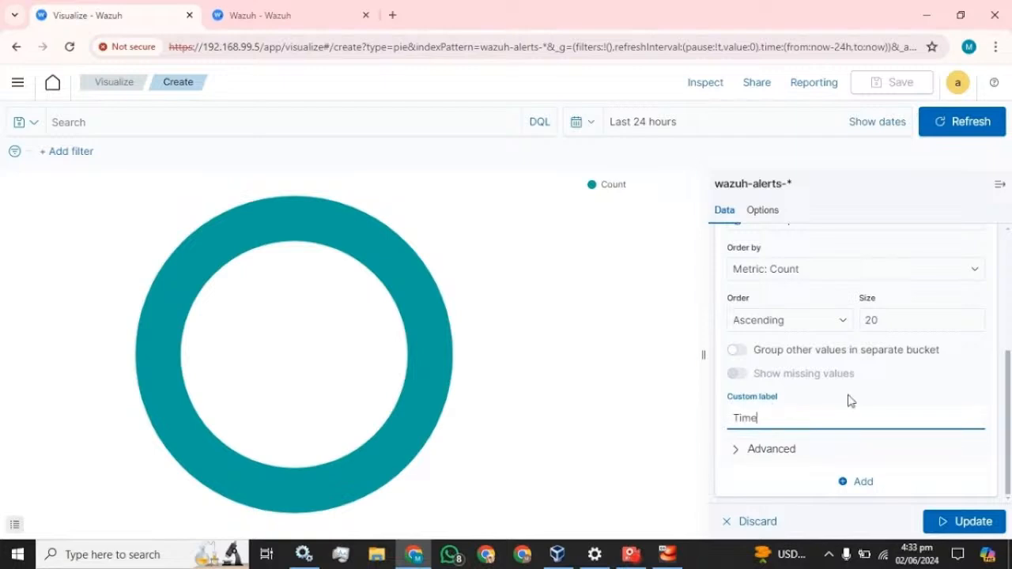
click(980, 520)
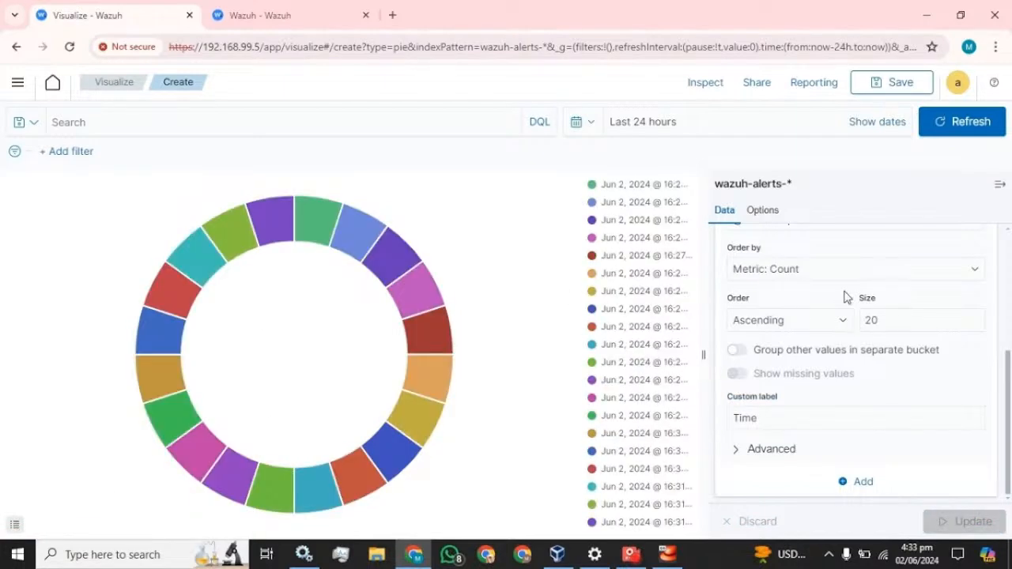
Add a second Split slices sub-bucket using Terms on agent.name
scroll(847, 295, up, 1)
scroll(851, 307, up, 4)
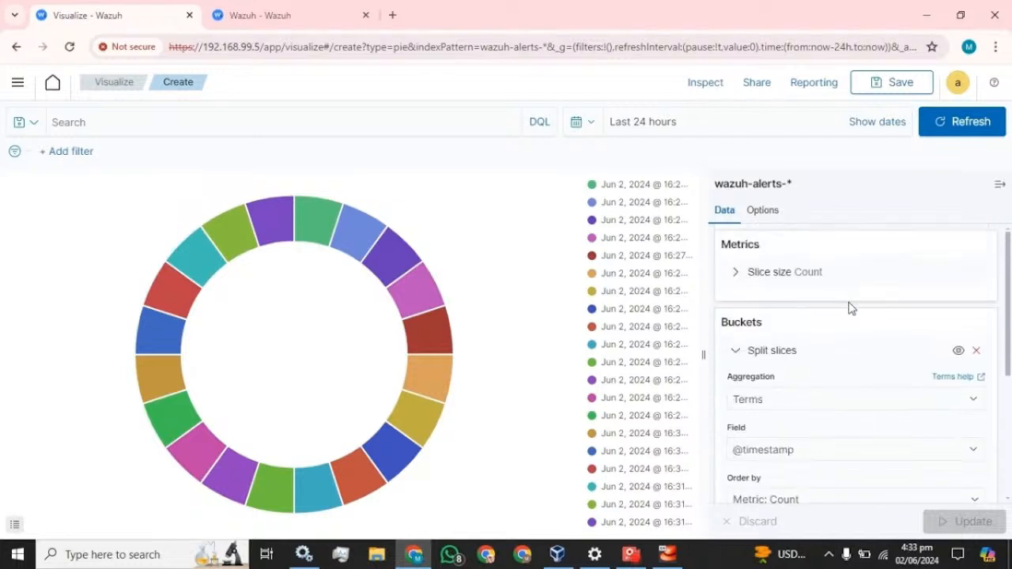
click(735, 352)
click(867, 384)
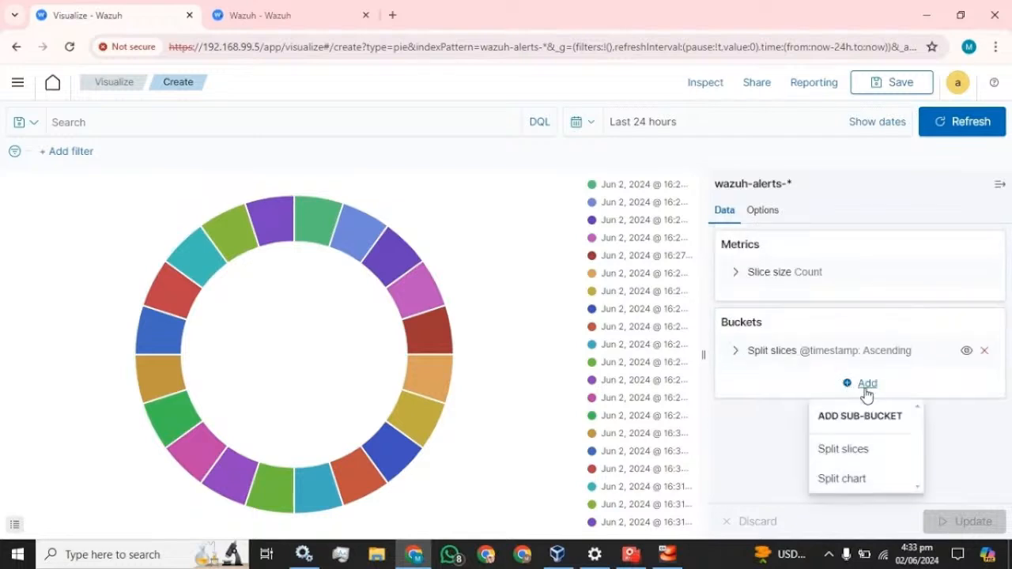
click(846, 461)
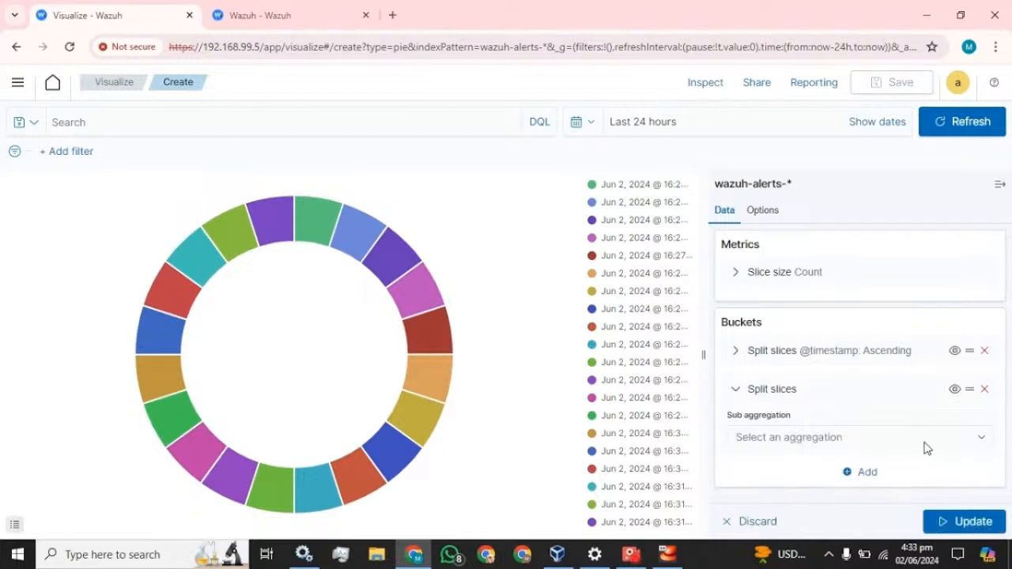
click(894, 445)
scroll(791, 409, down, 1)
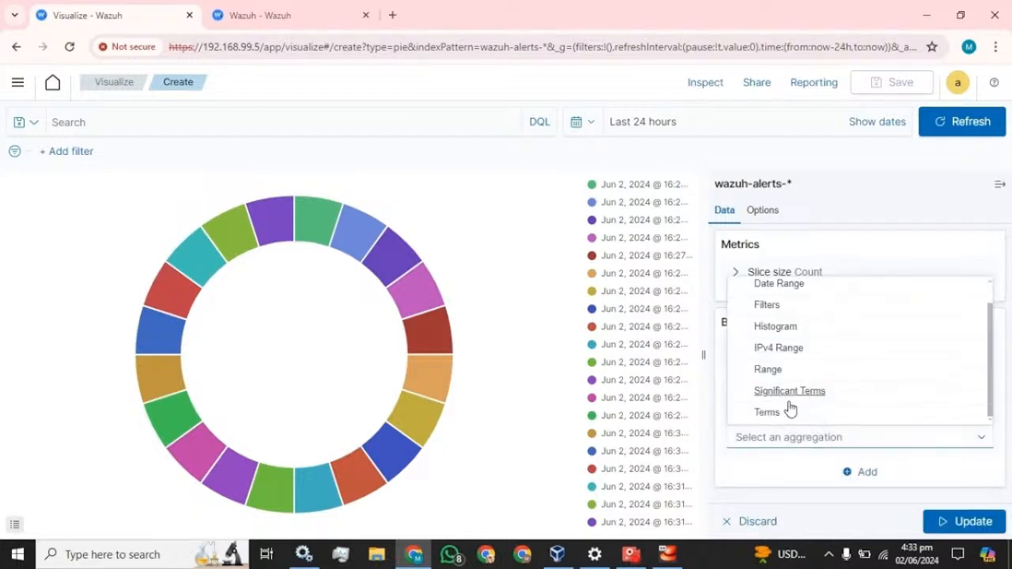
click(768, 414)
scroll(797, 342, down, 1)
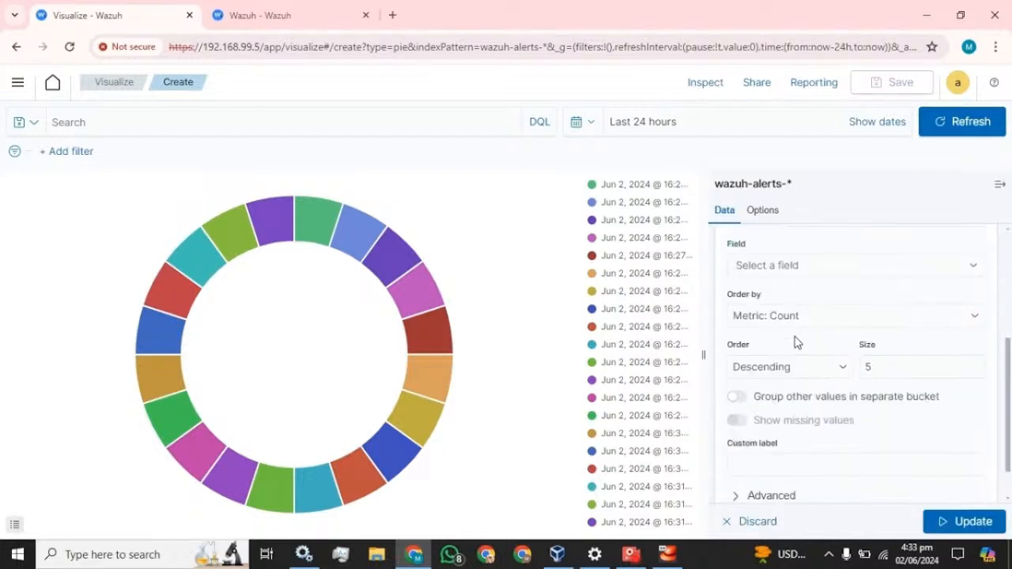
click(787, 269)
text(a)
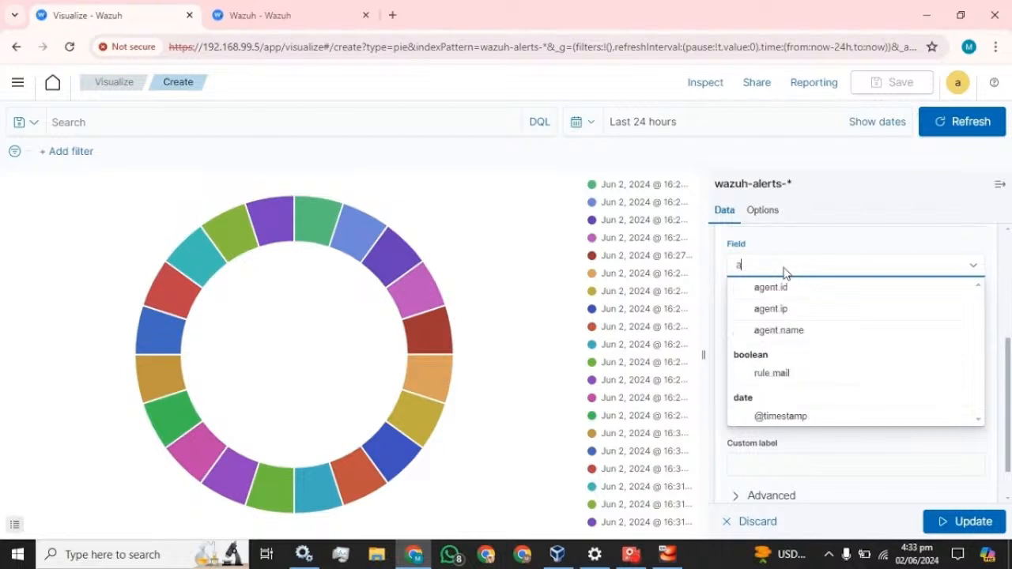
text(gent)
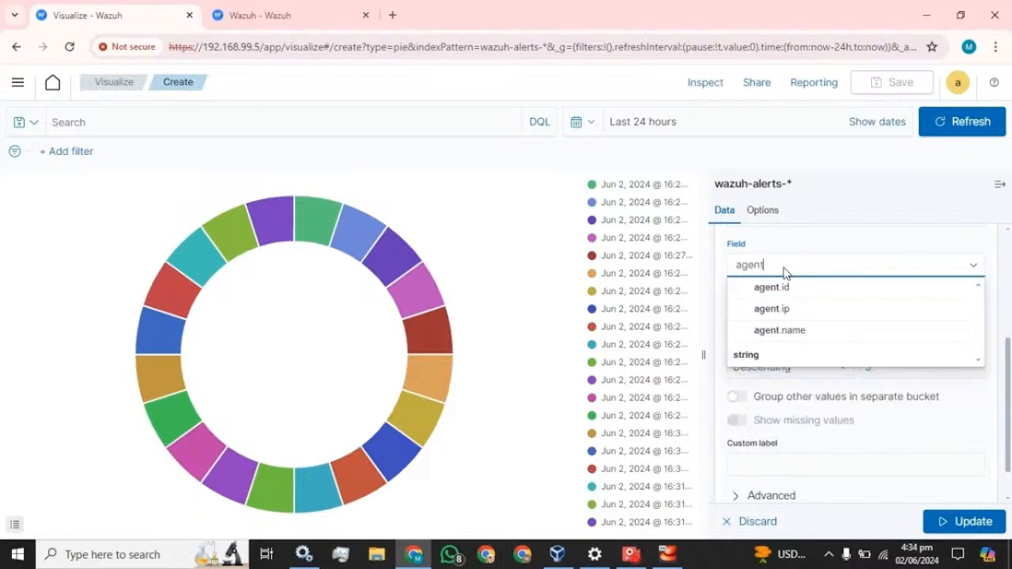
click(783, 330)
Sort agent names ascending with size 20 and label Agent-Name, update, and collapse the bucket
click(775, 366)
click(795, 397)
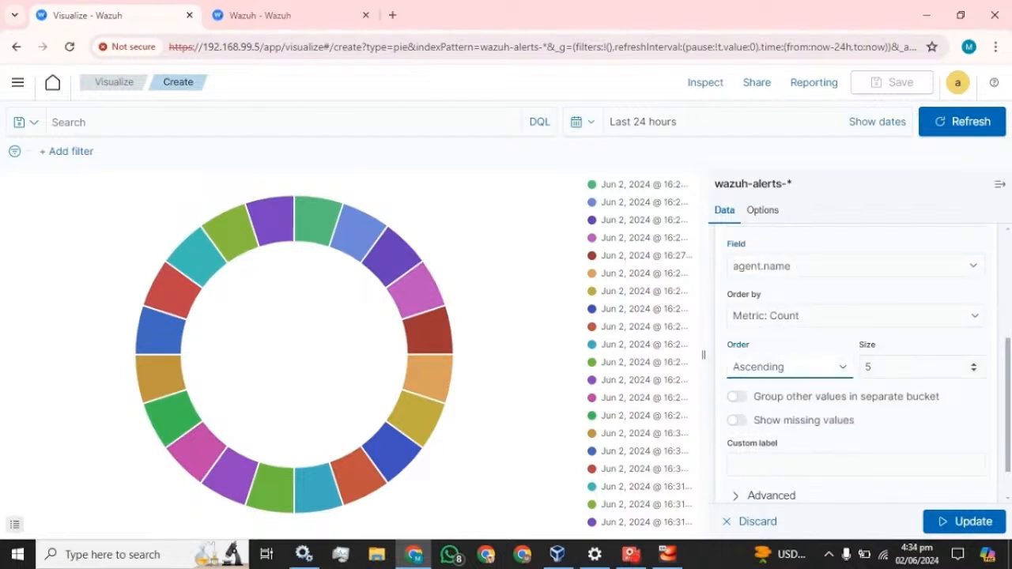
double_click(867, 367)
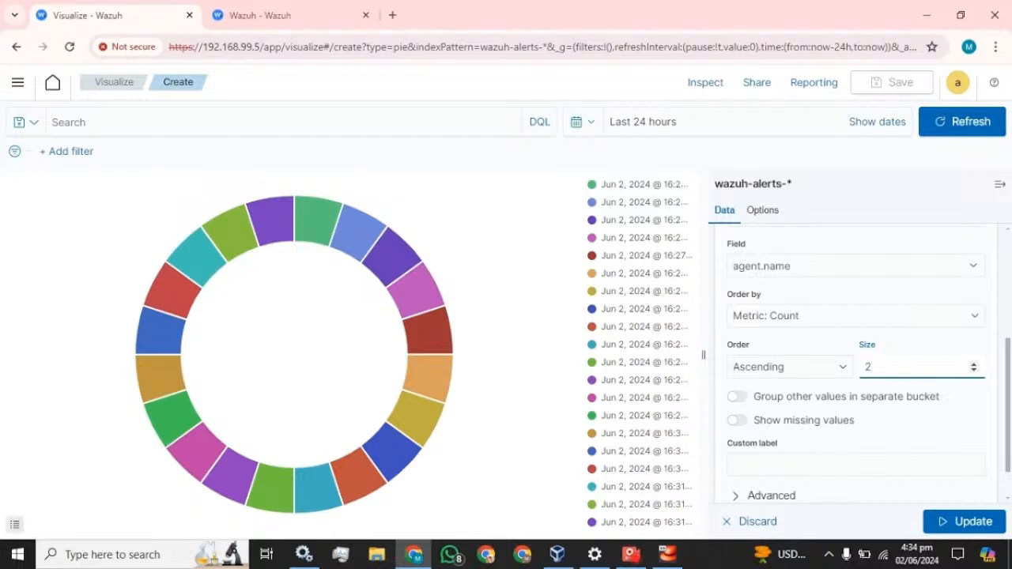
text(20)
scroll(843, 430, down, 1)
click(843, 419)
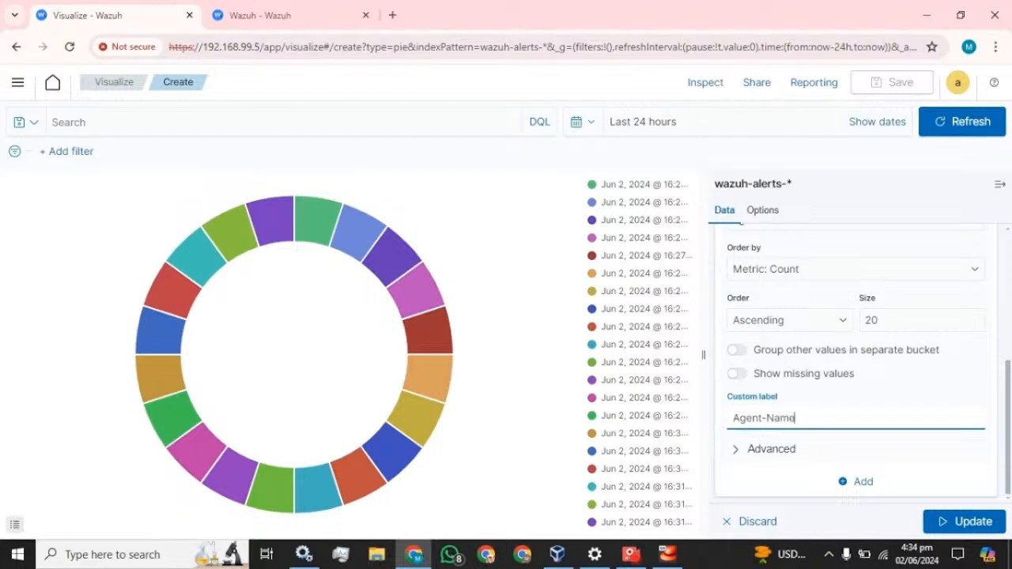
click(969, 521)
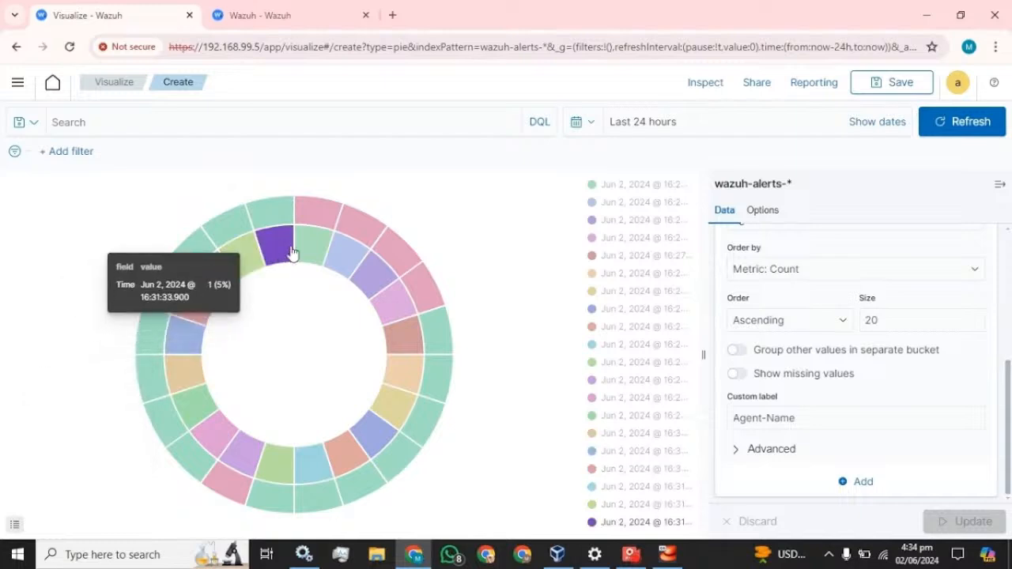
scroll(771, 330, up, 2)
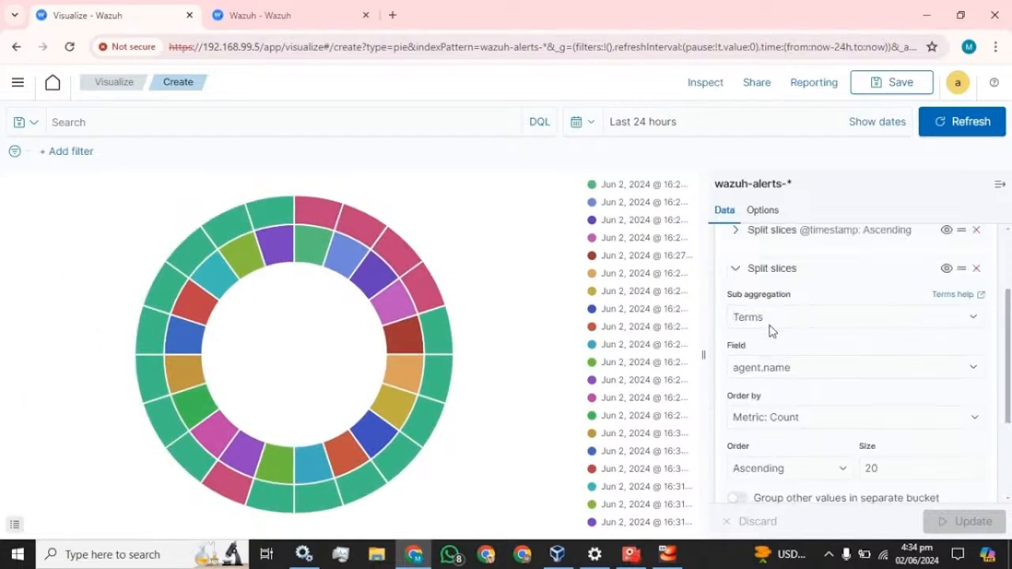
scroll(721, 319, up, 2)
click(739, 388)
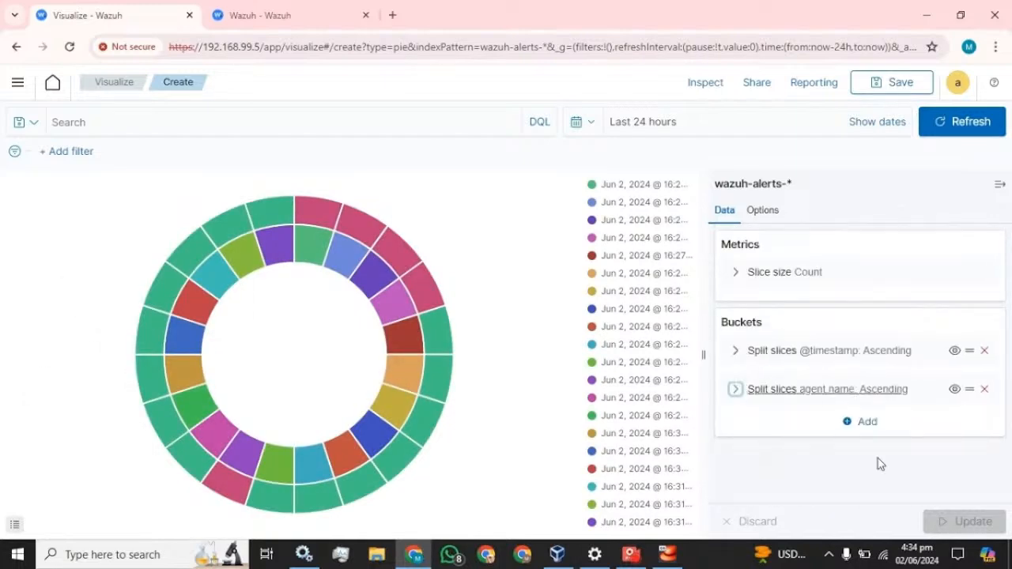
Add a third Split slices sub-bucket using Terms on rule.description
click(867, 431)
click(846, 368)
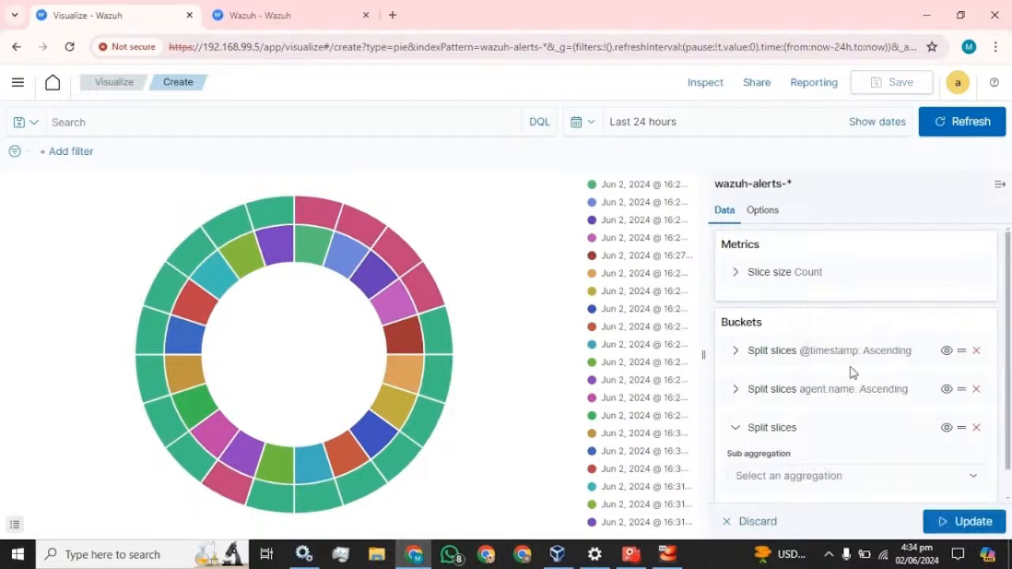
click(839, 448)
scroll(796, 429, down, 1)
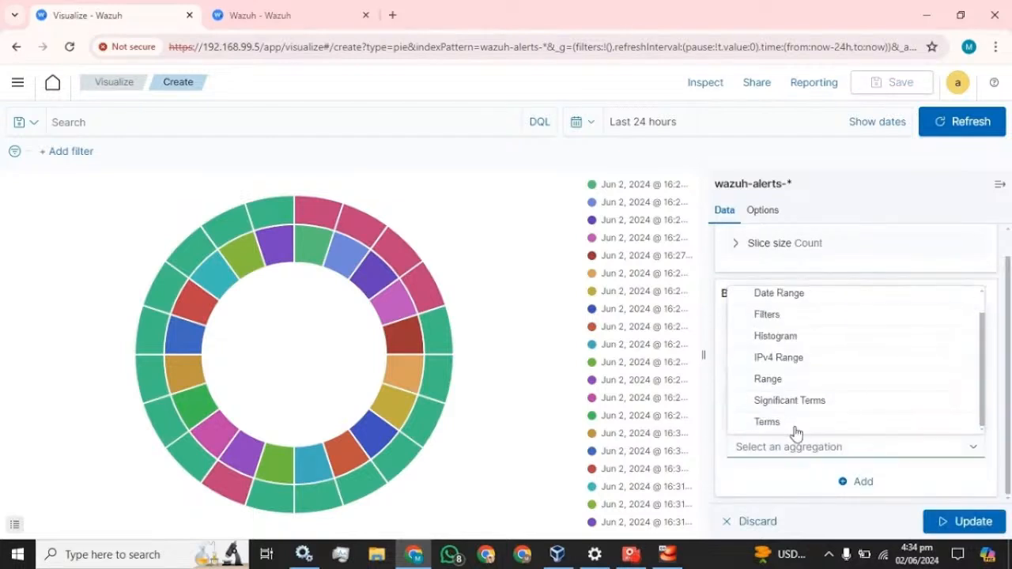
click(781, 427)
scroll(799, 339, up, 2)
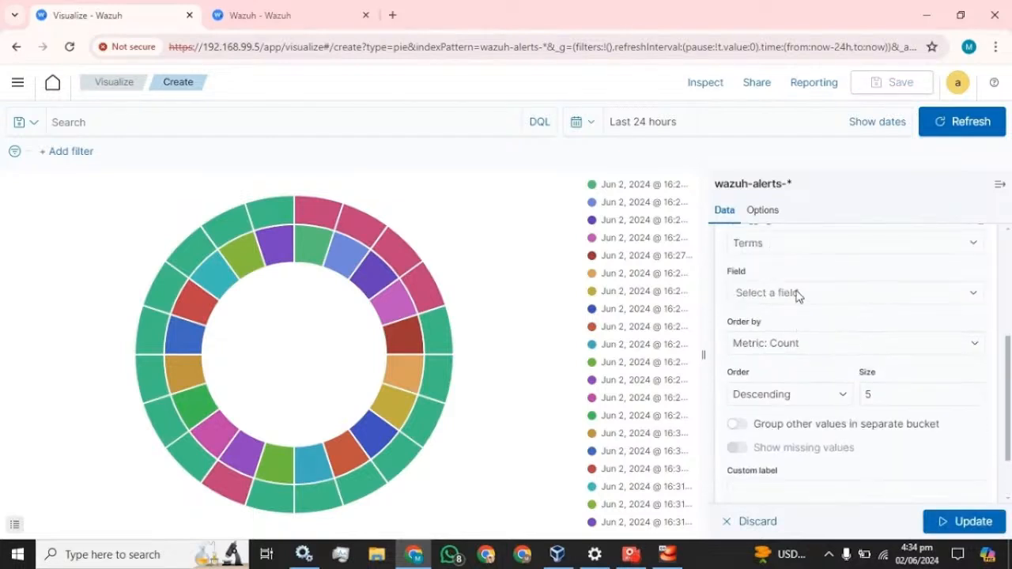
click(795, 293)
text(des)
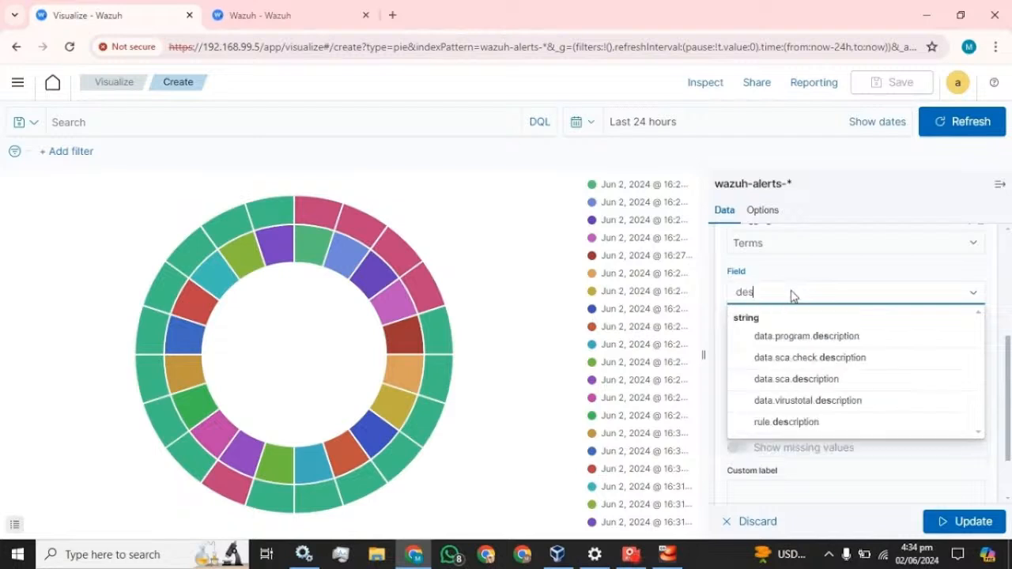
click(787, 423)
Sort the descriptions ascending with size 20 and label Description, then update the chart
click(780, 396)
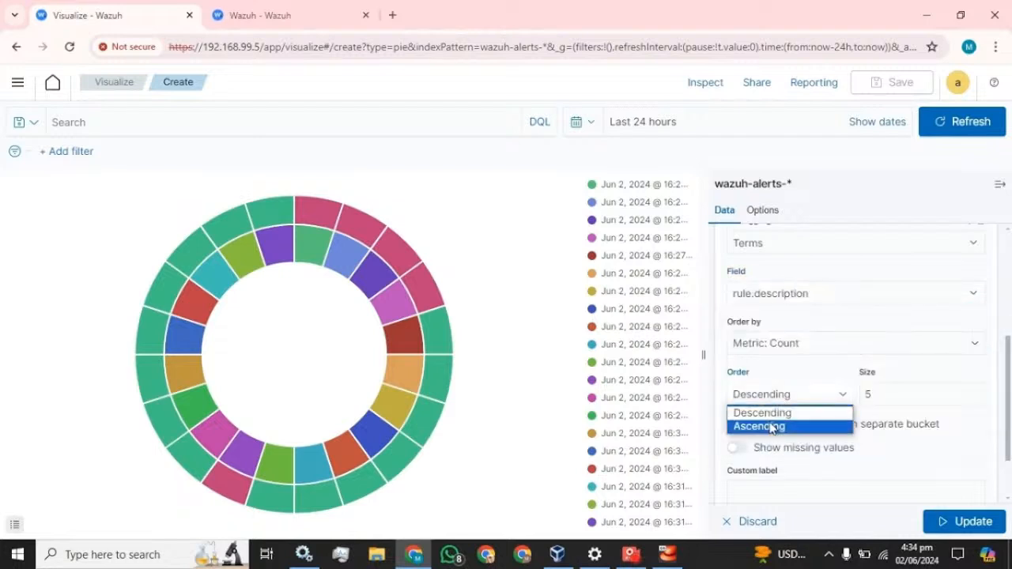
click(783, 423)
click(866, 394)
key(BackSpace)
text(2)
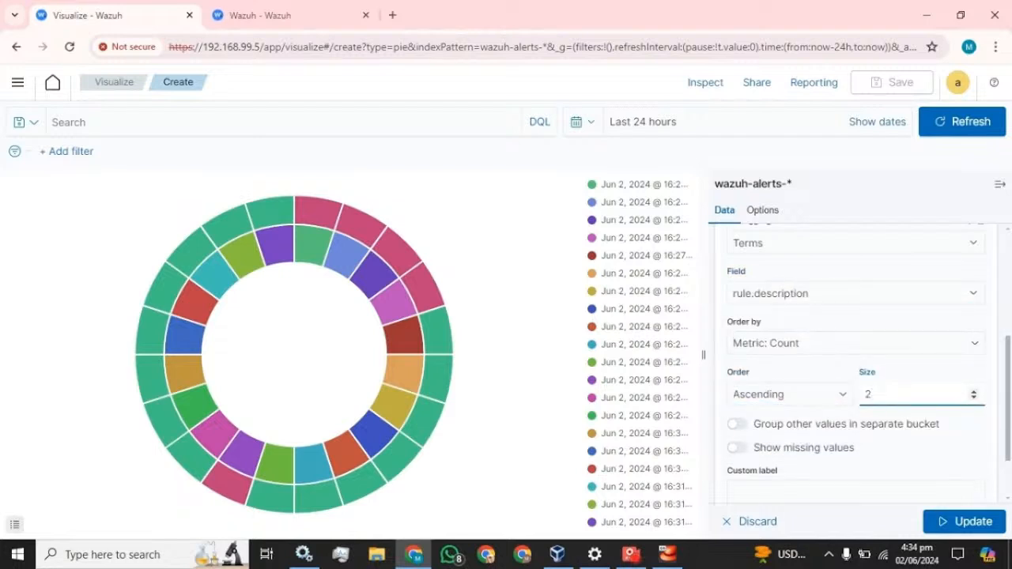
text(0)
key(Tab)
key(Tab)
key(Tab)
text(Des)
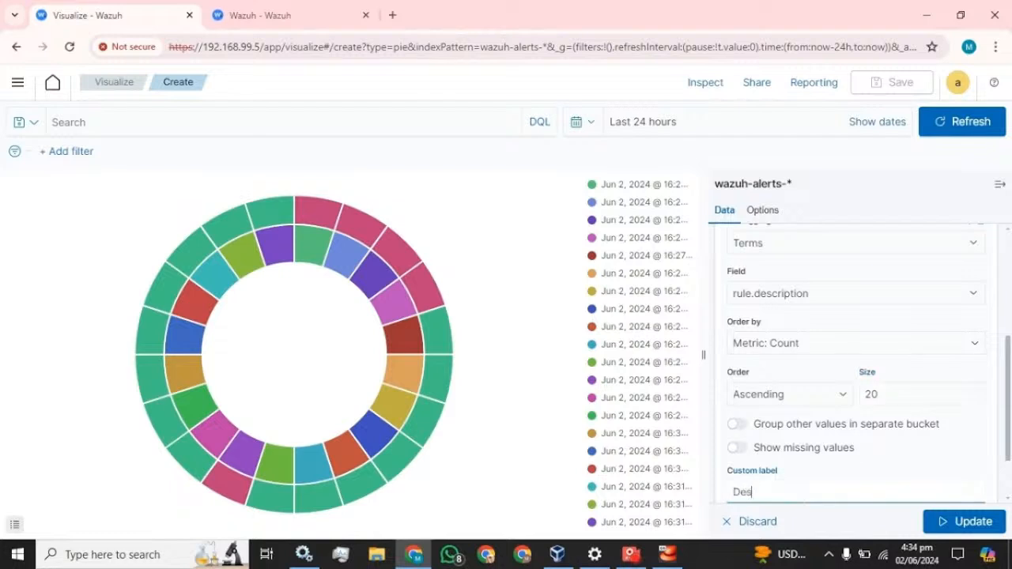
text(cription)
scroll(885, 468, down, 2)
click(974, 521)
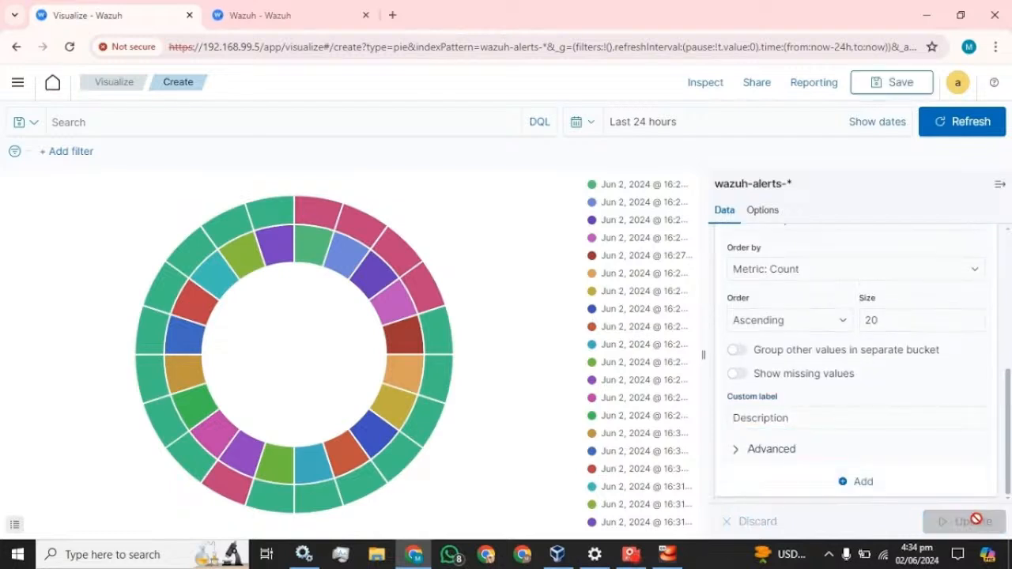
Save the pie chart as 'Pie_chart' and return to the Monitor dashboard
click(891, 85)
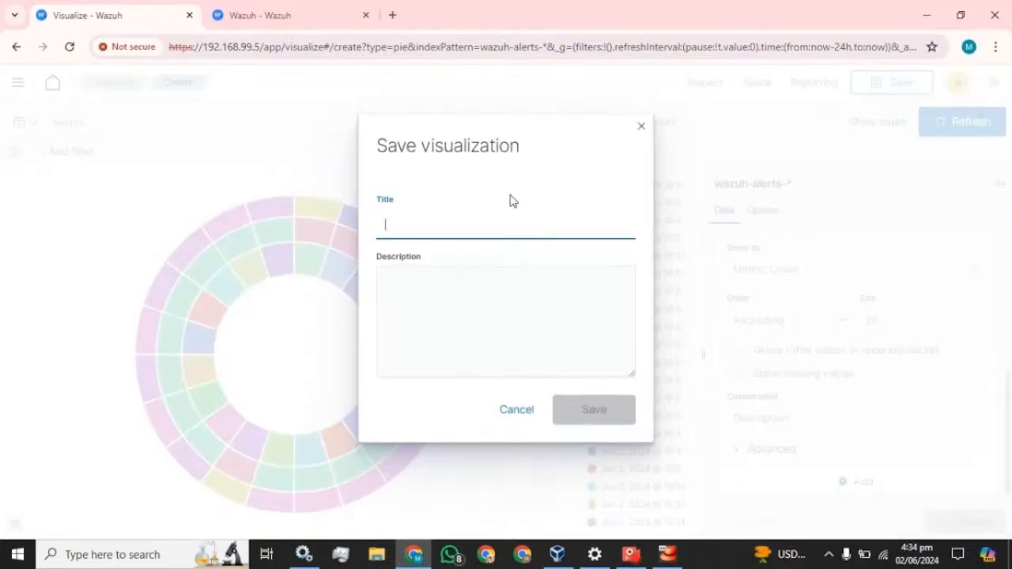
text(Pie_)
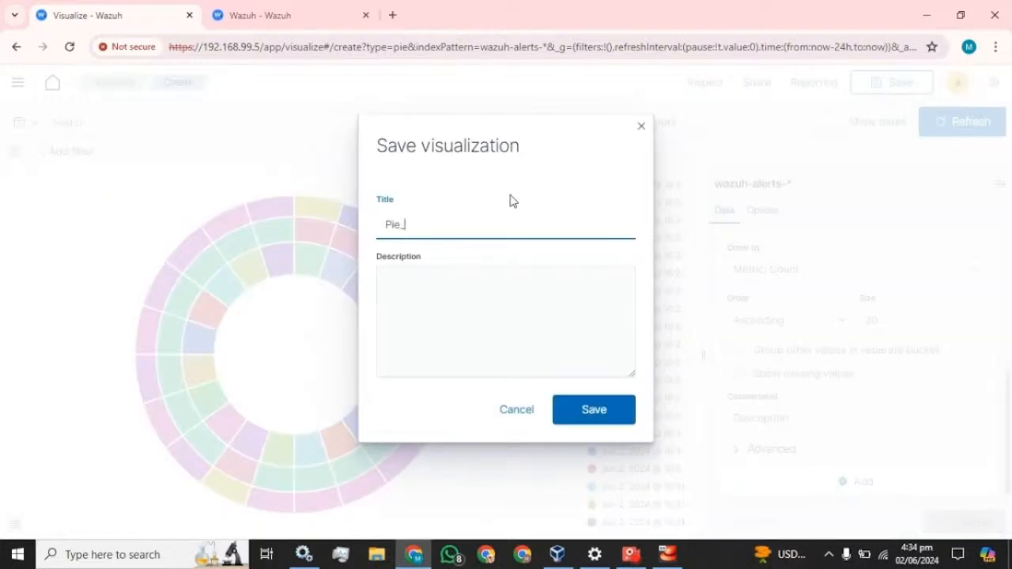
text(chart)
click(593, 412)
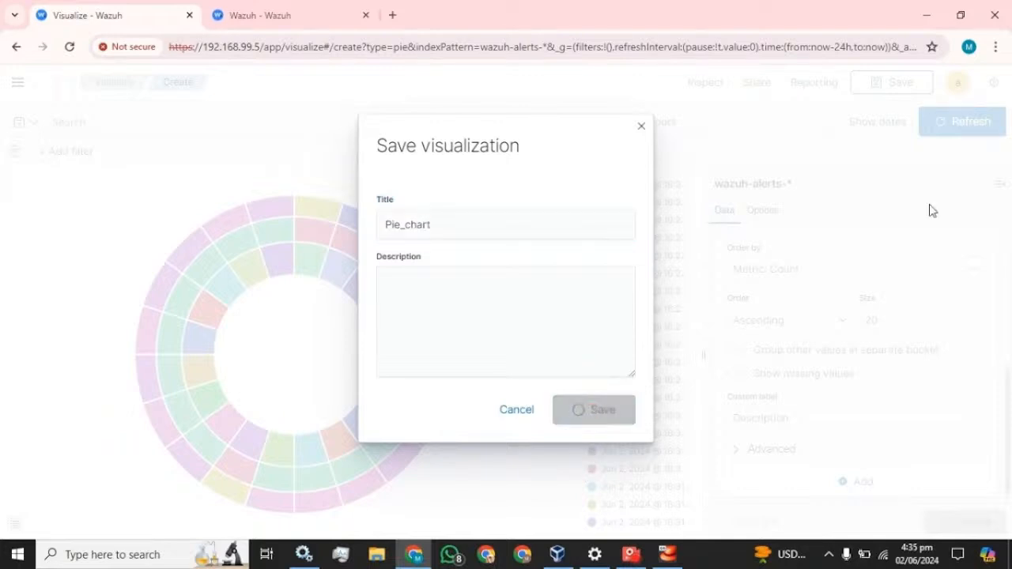
click(17, 83)
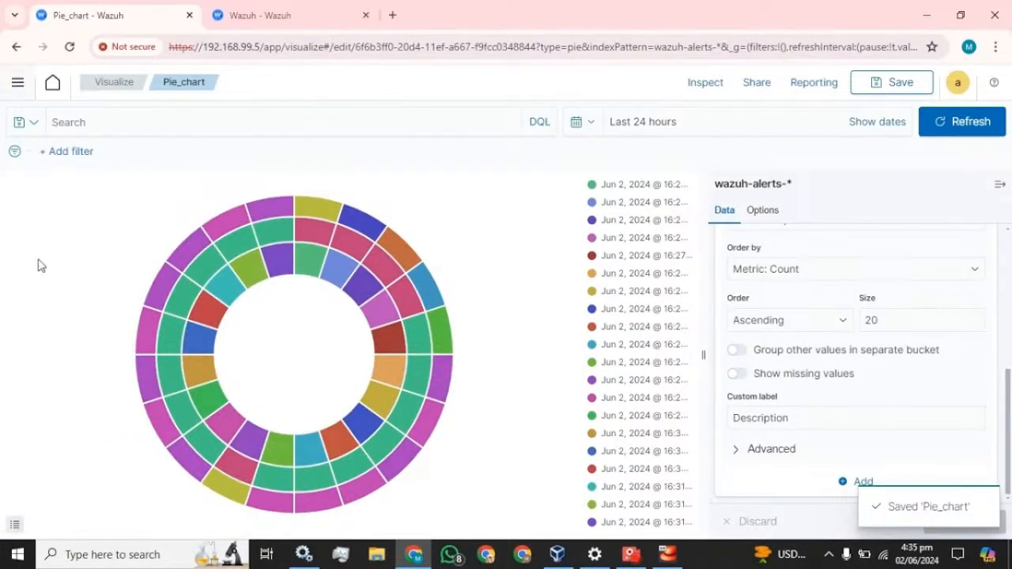
click(37, 396)
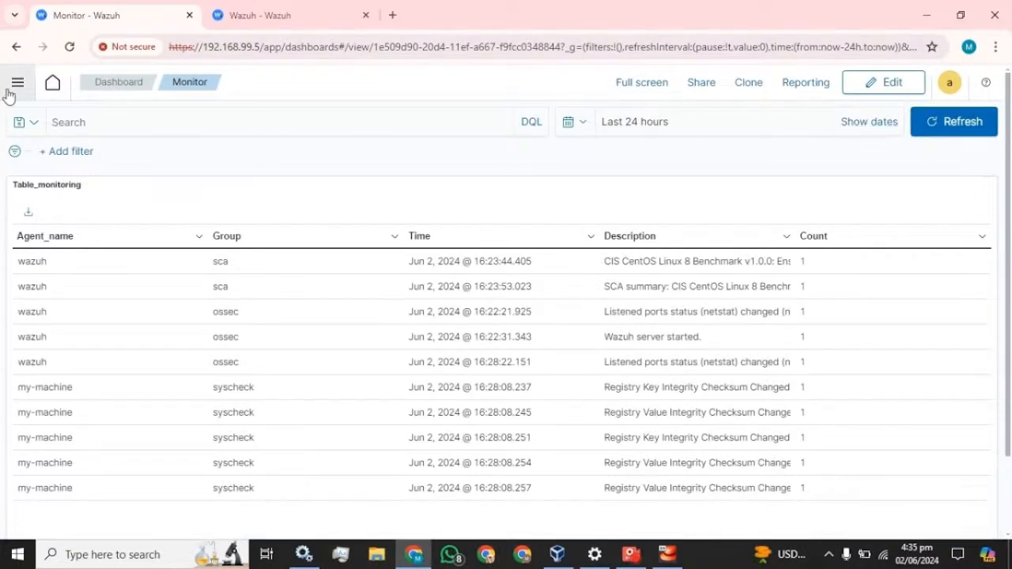
Open the Monitor dashboard in edit mode and shorten the Table_monitoring panel
click(127, 85)
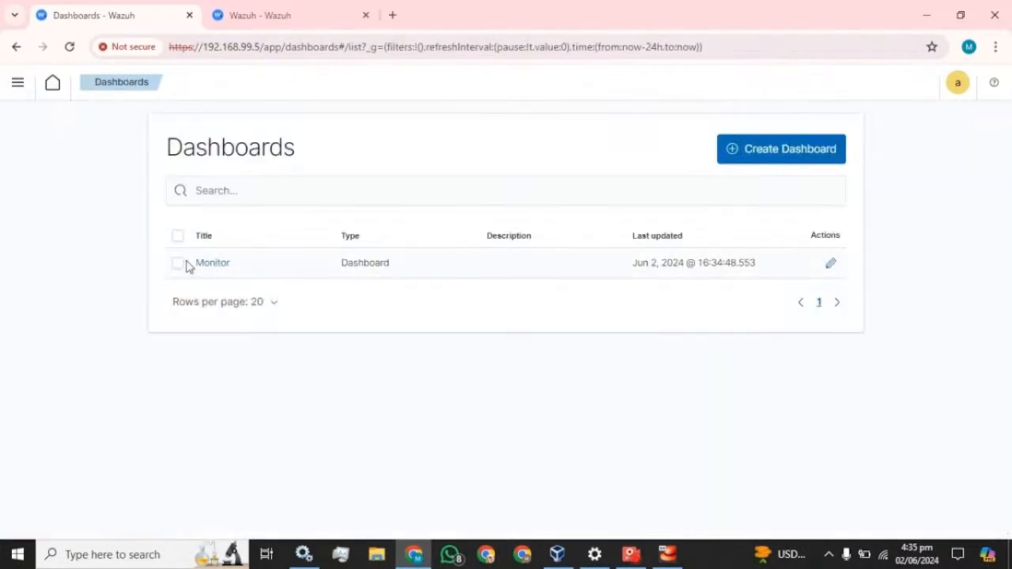
click(214, 264)
click(860, 82)
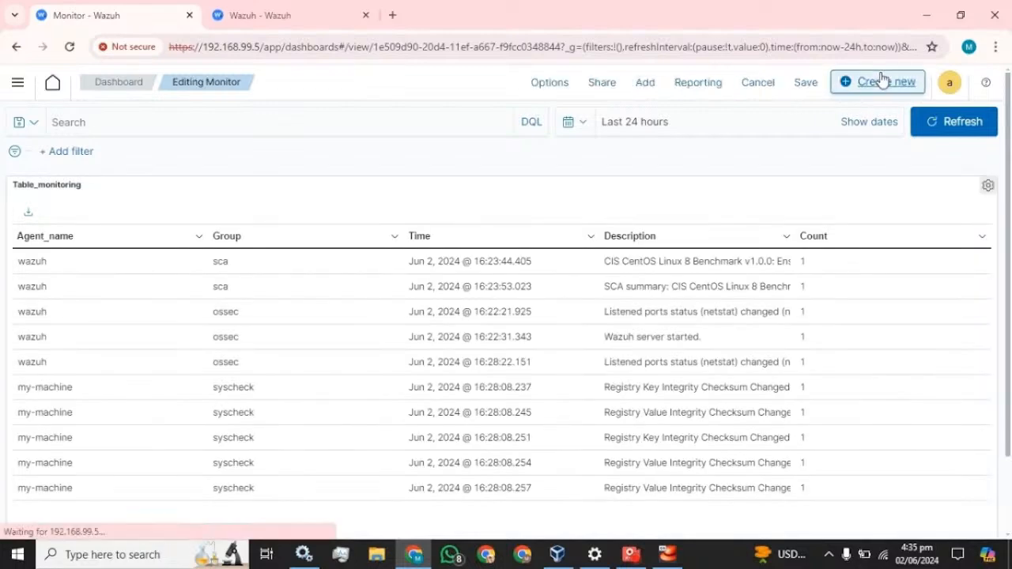
scroll(806, 253, down, 2)
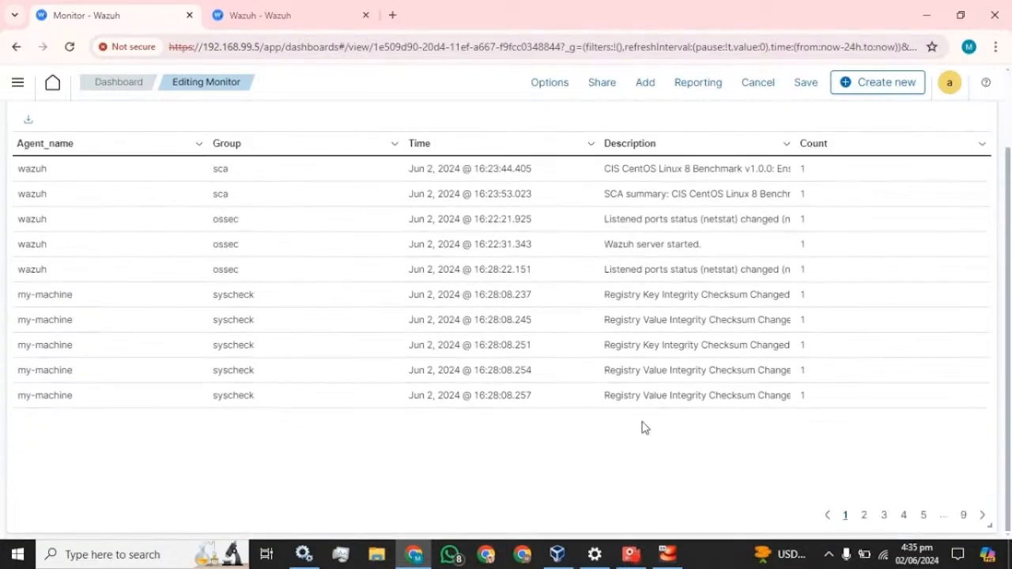
drag(987, 522, 994, 381)
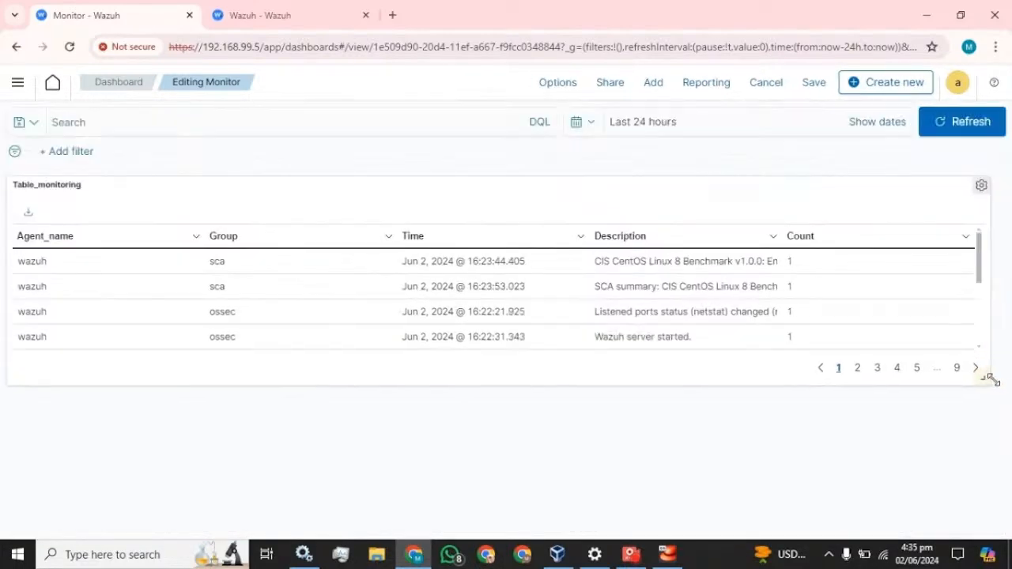
Add the Pie_chart visualization as a panel on the dashboard
click(662, 87)
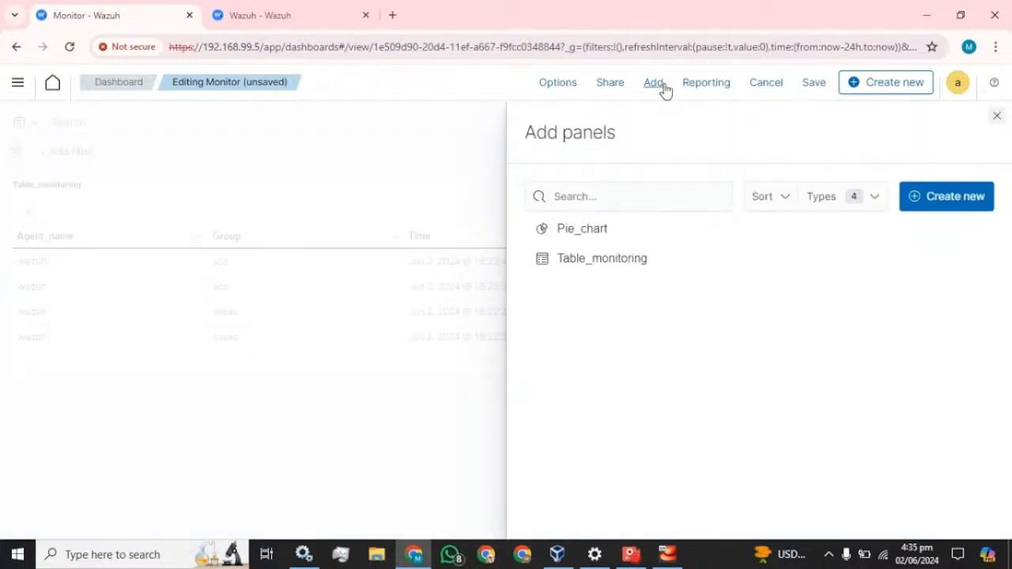
click(583, 231)
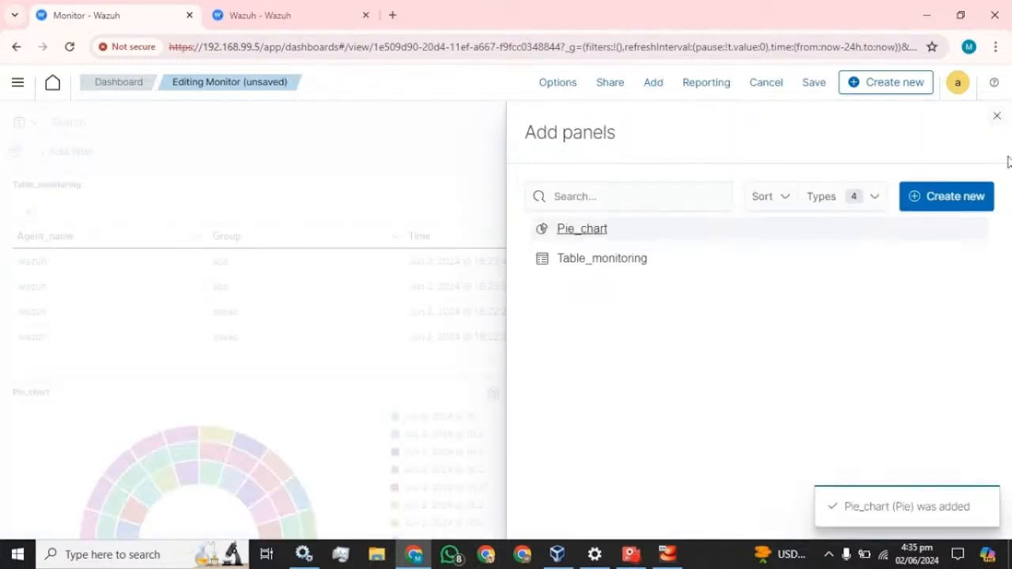
click(998, 116)
Make Table_monitoring taller again and widen Pie_chart to full width below it
scroll(419, 301, down, 5)
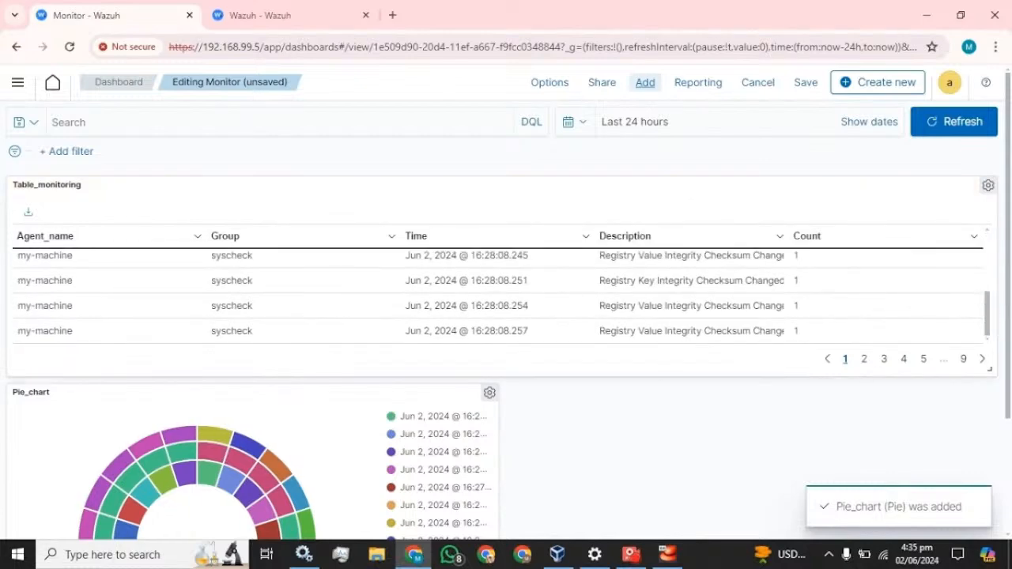
drag(990, 369, 990, 473)
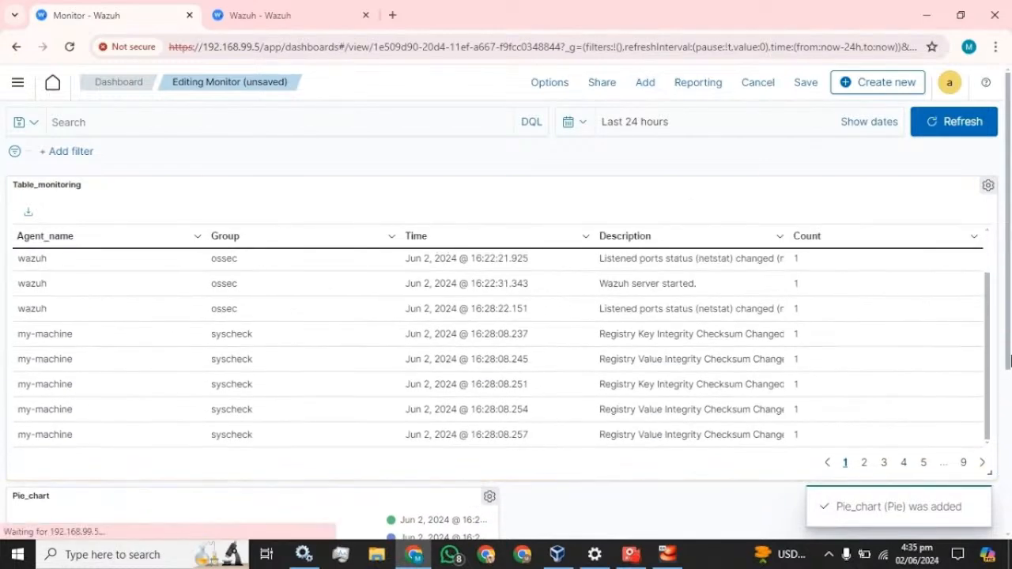
scroll(506, 356, down, 3)
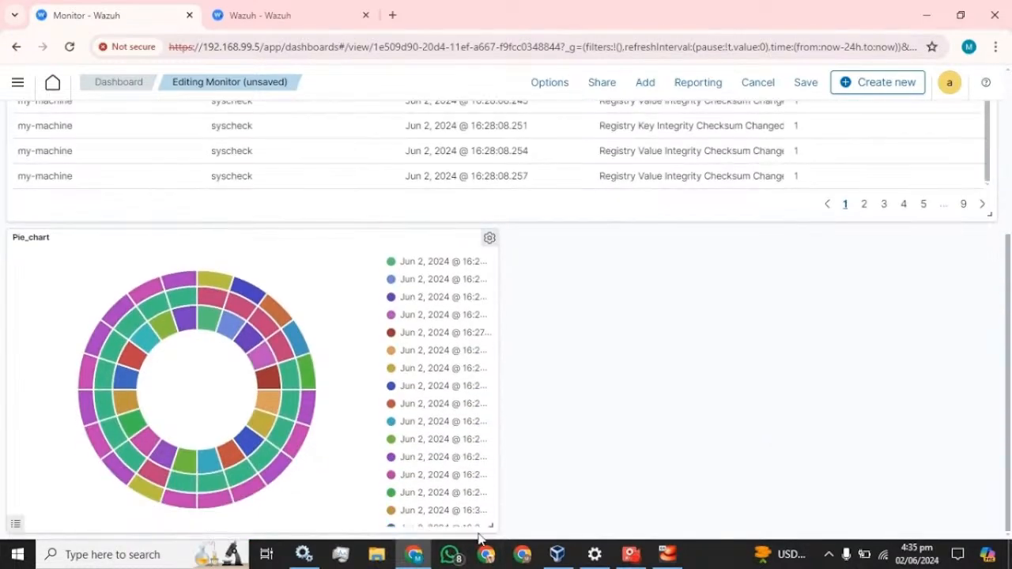
drag(491, 526, 990, 515)
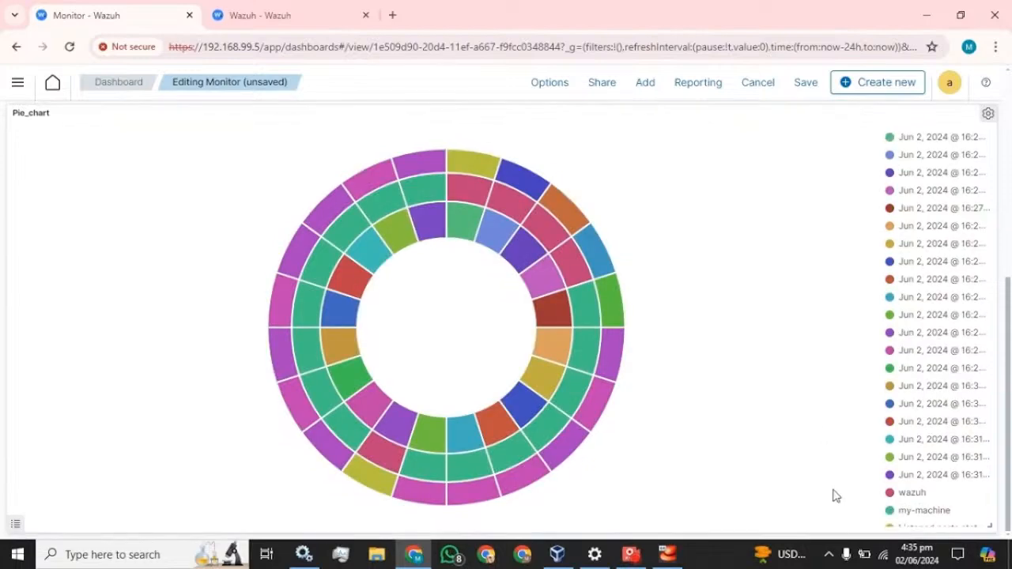
scroll(743, 309, up, 5)
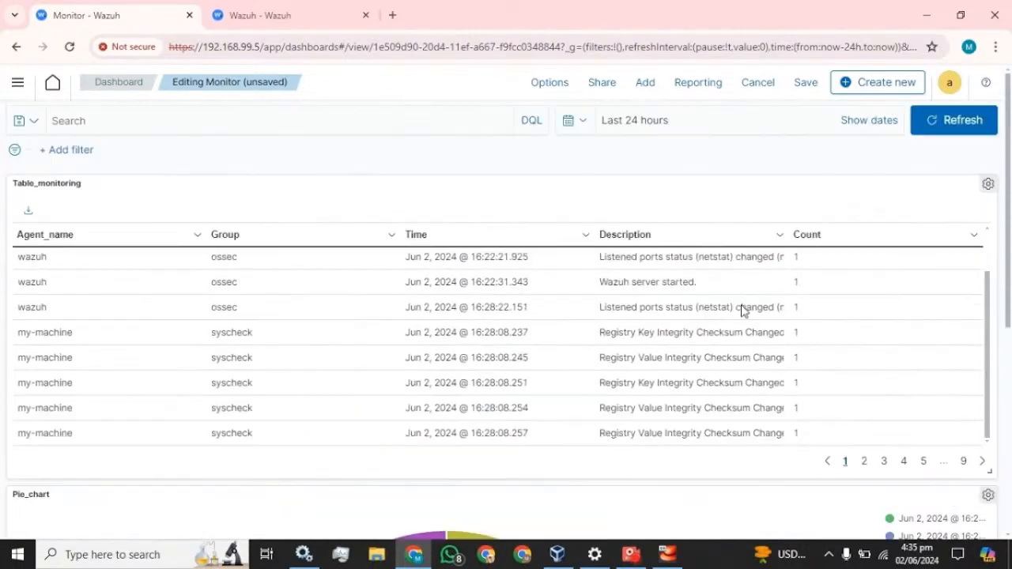
Save the dashboard under the title 'Monitor'
click(805, 83)
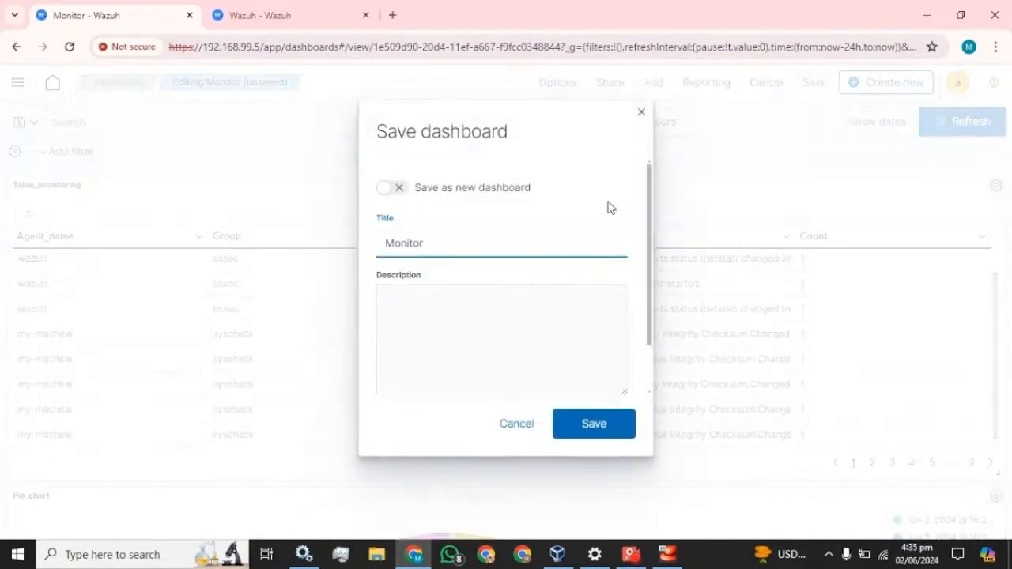
click(605, 429)
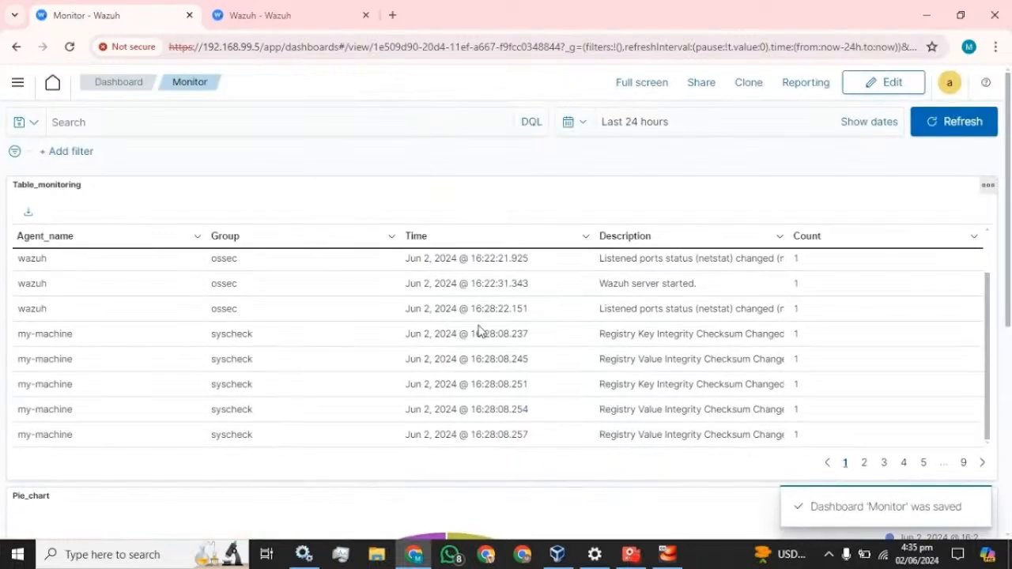
scroll(486, 326, down, 5)
scroll(491, 322, up, 5)
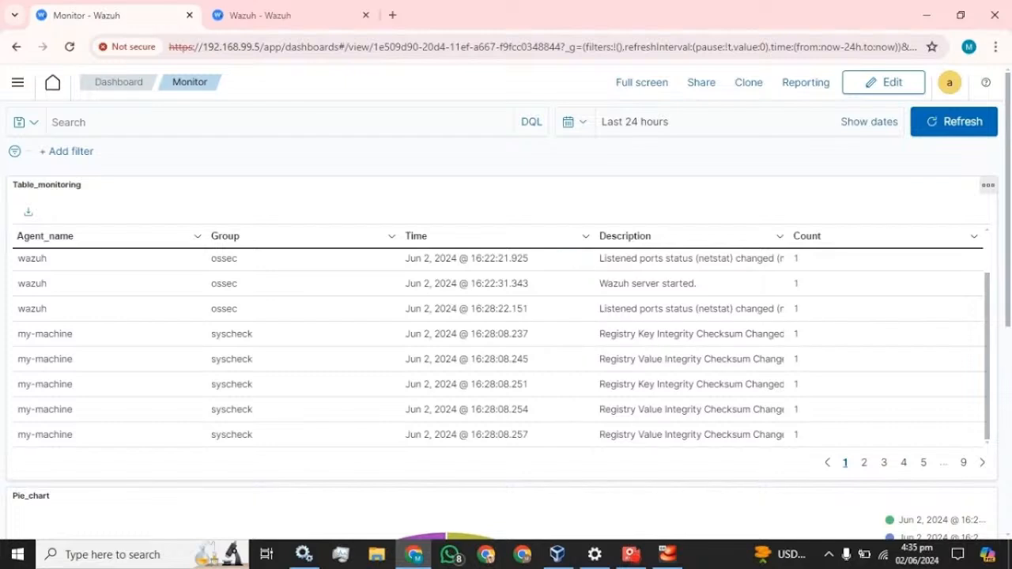
scroll(692, 362, up, 1)
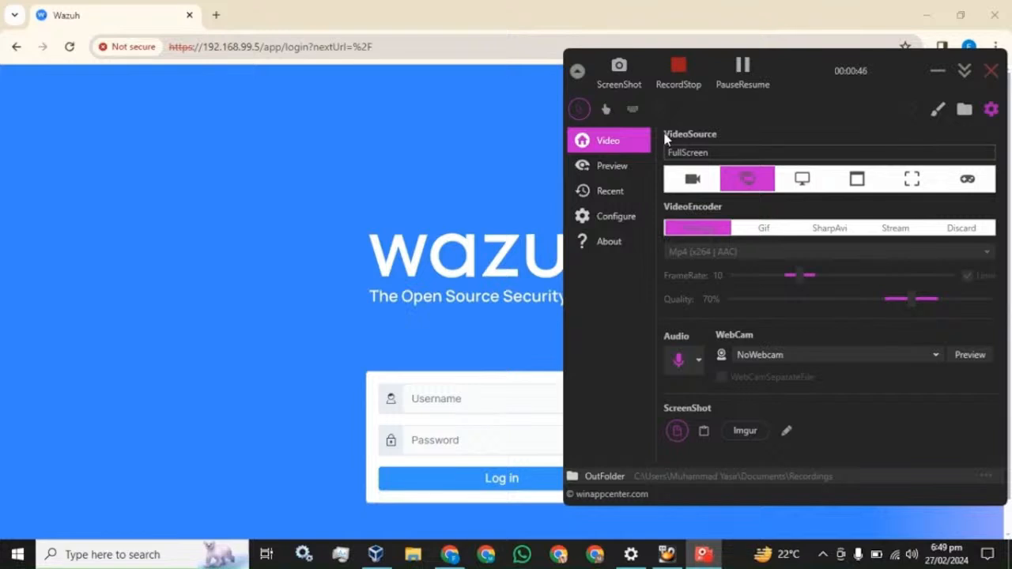
Bring the Wazuh login page in the browser in front of the screen recorder
click(315, 16)
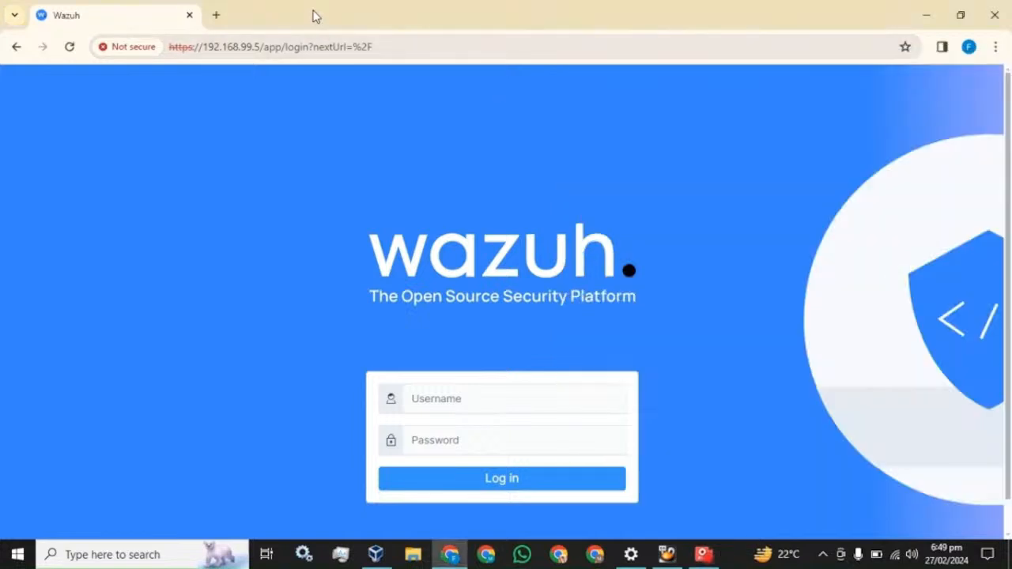